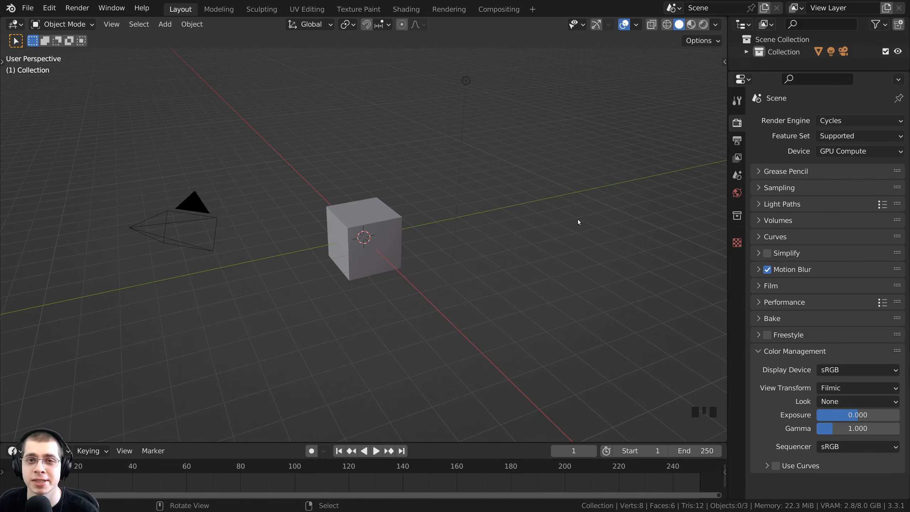
click(835, 121)
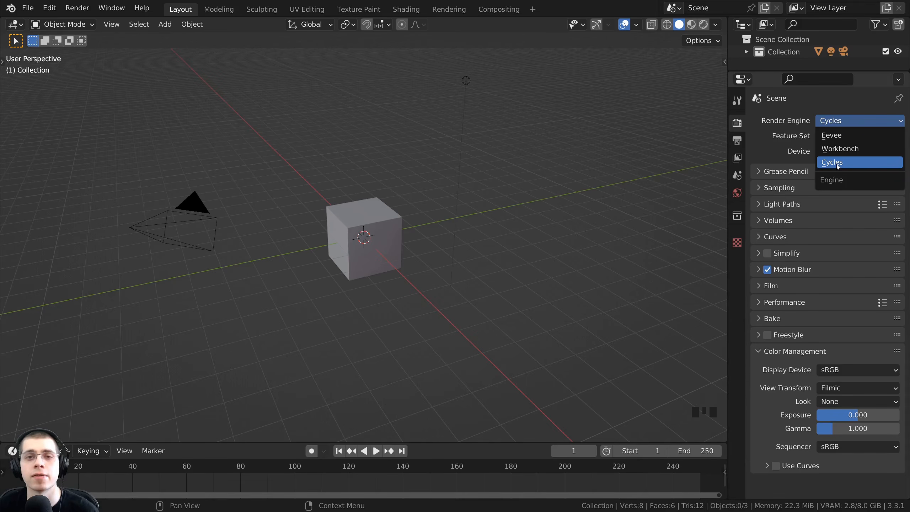
middle_drag(632, 183, 363, 243)
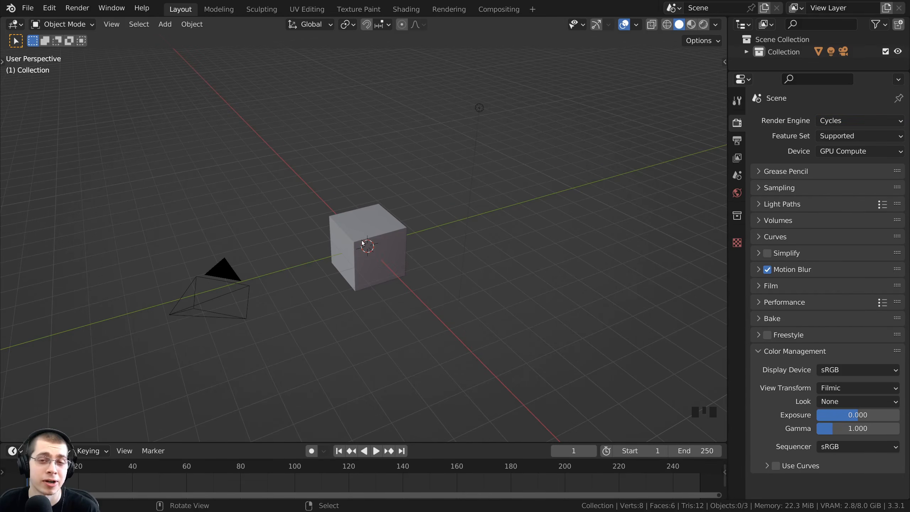
shift+middle_drag(282, 230, 311, 236)
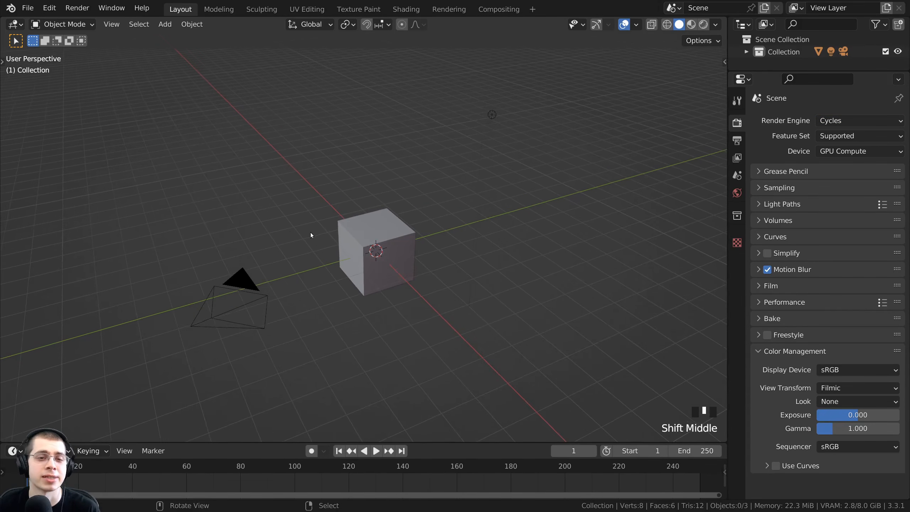
middle_drag(466, 312, 516, 343)
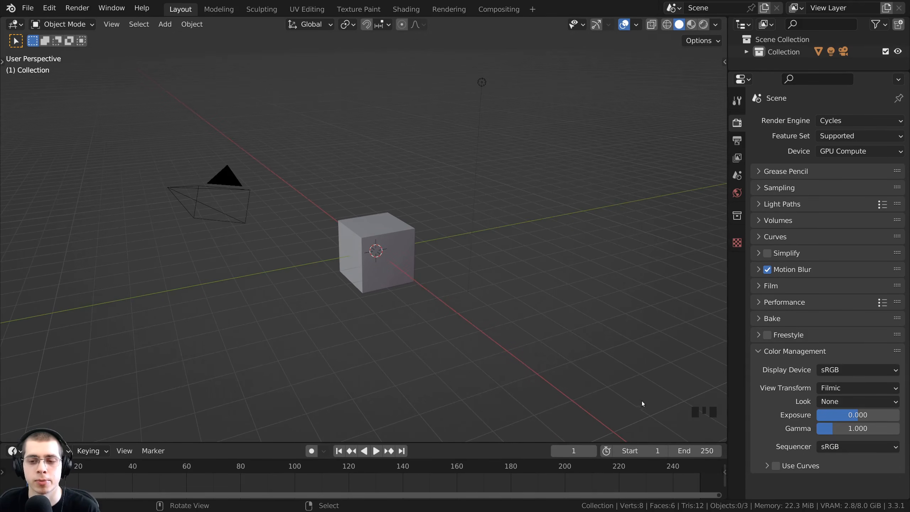
Step: Select every default object in the scene, the camera, cube and light, and delete them
middle_drag(641, 401, 554, 348)
middle_drag(554, 315, 501, 219)
key(a)
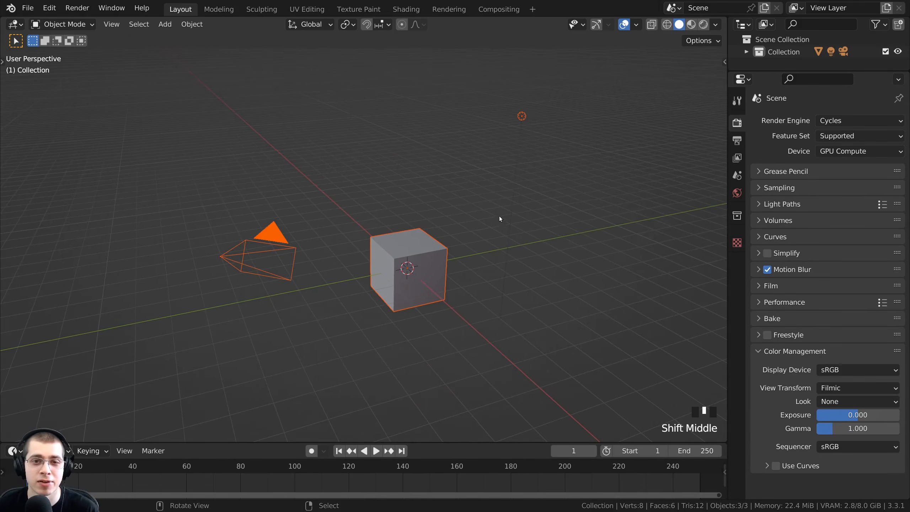
key(x)
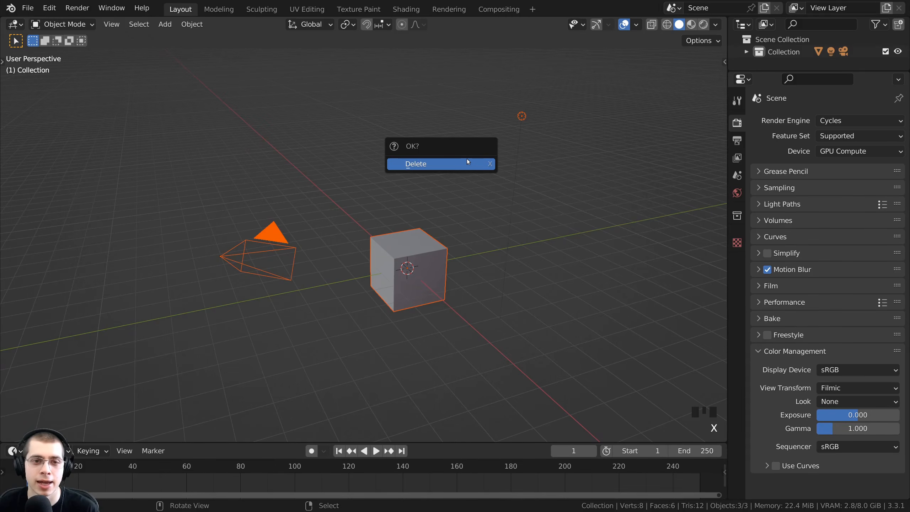
click(445, 167)
Step: Add an ico sphere mesh at the scene origin
shift+middle_drag(444, 164, 433, 161)
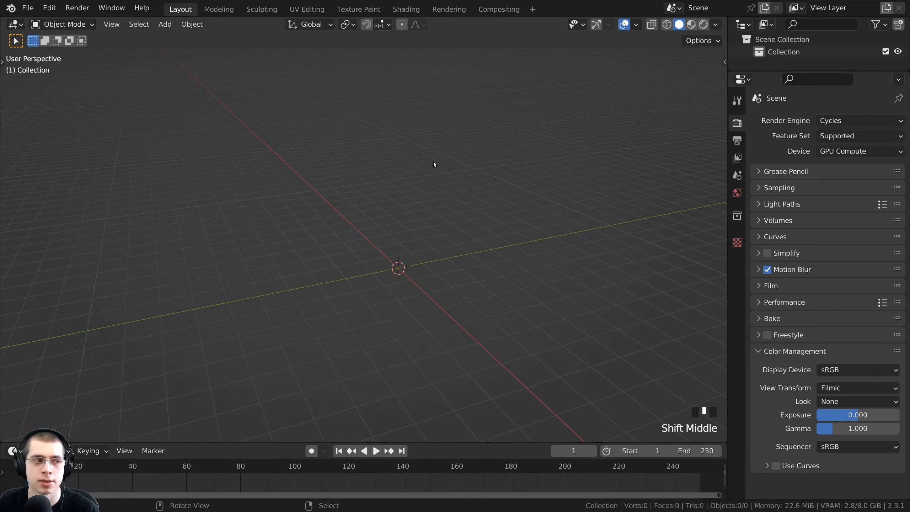
key(shift+a)
mouse_move(400, 238)
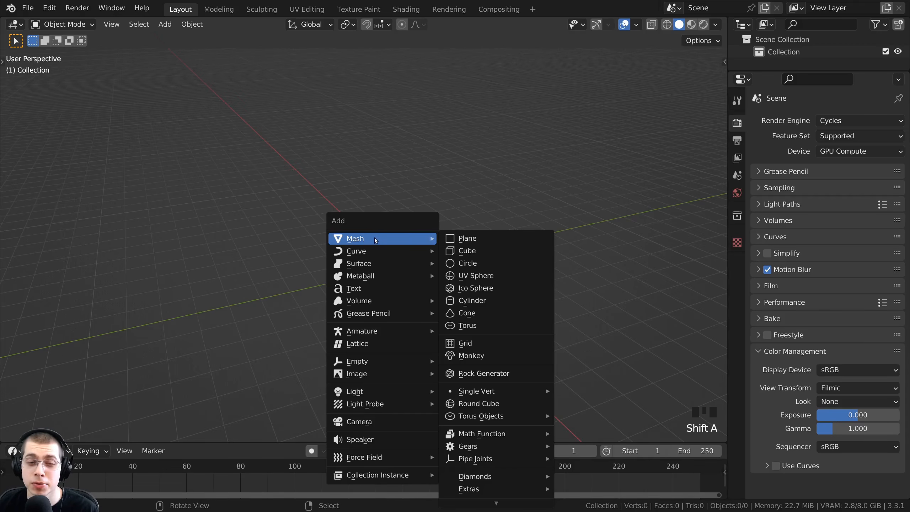
click(488, 290)
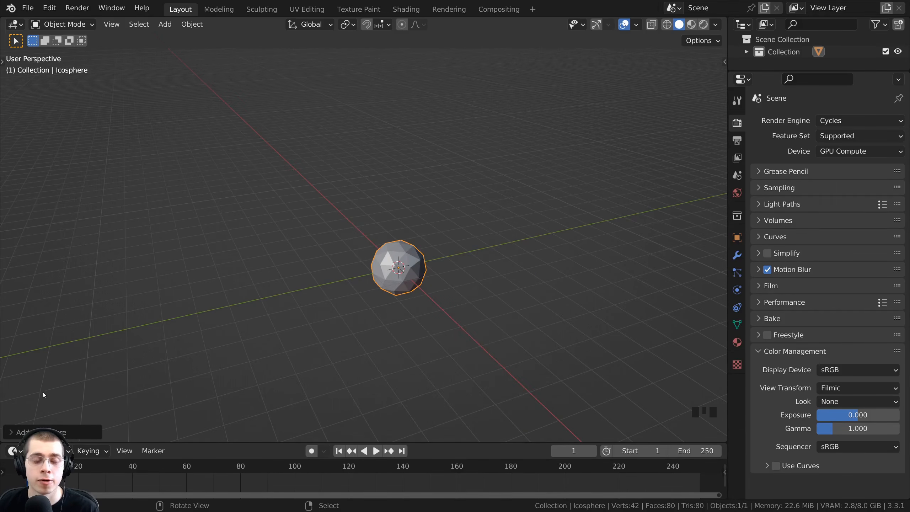
Step: Set the new ico sphere's subdivisions to 6, leaving its radius at 1 m
click(10, 433)
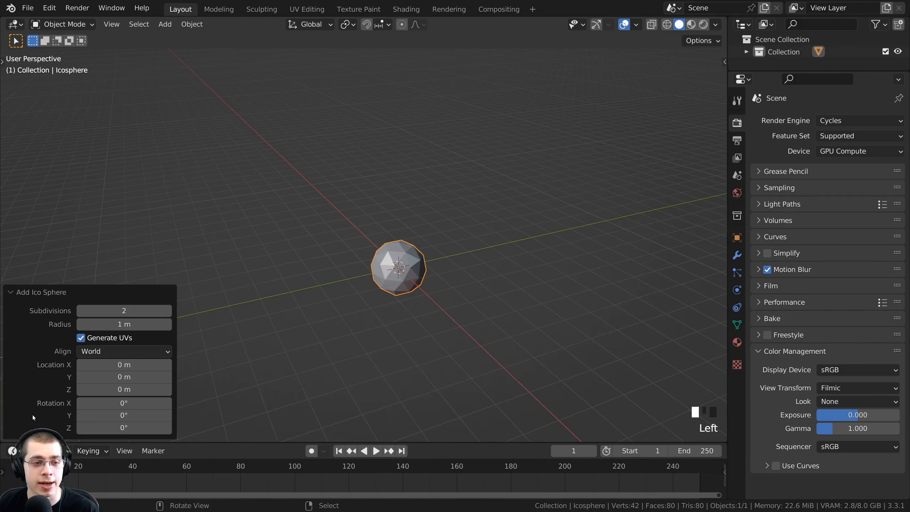
click(168, 311)
click(168, 311)
click(168, 311)
click(167, 311)
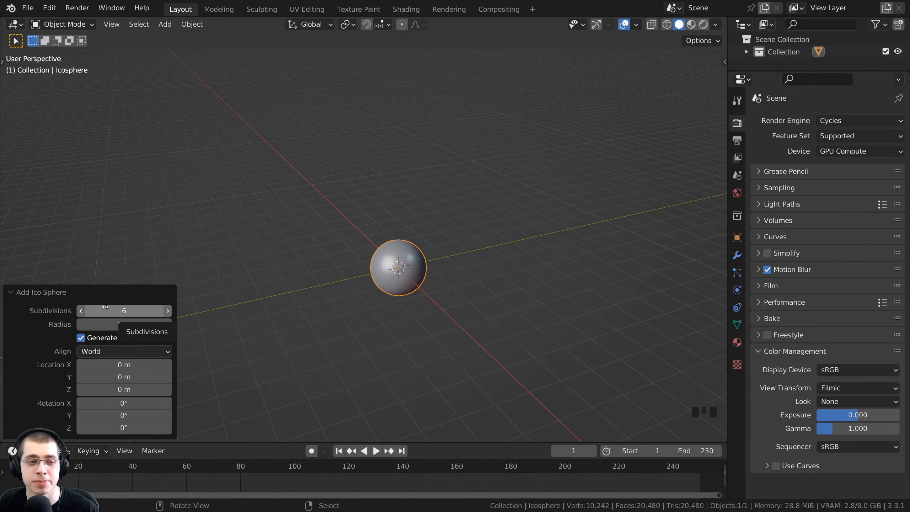
scroll(503, 343, up, 2)
shift+middle_drag(503, 343, 394, 281)
shift+middle_drag(387, 279, 347, 271)
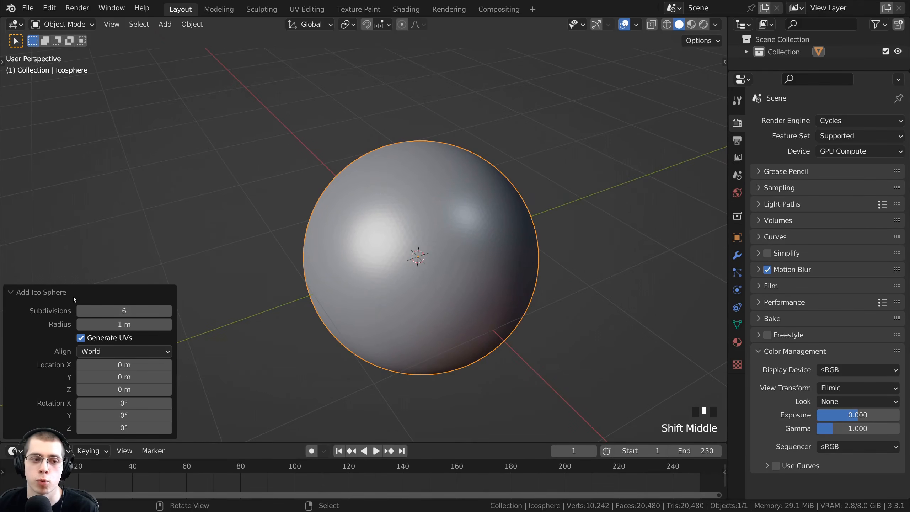
click(10, 293)
Step: Apply smooth shading to the ico sphere
middle_drag(315, 226, 374, 193)
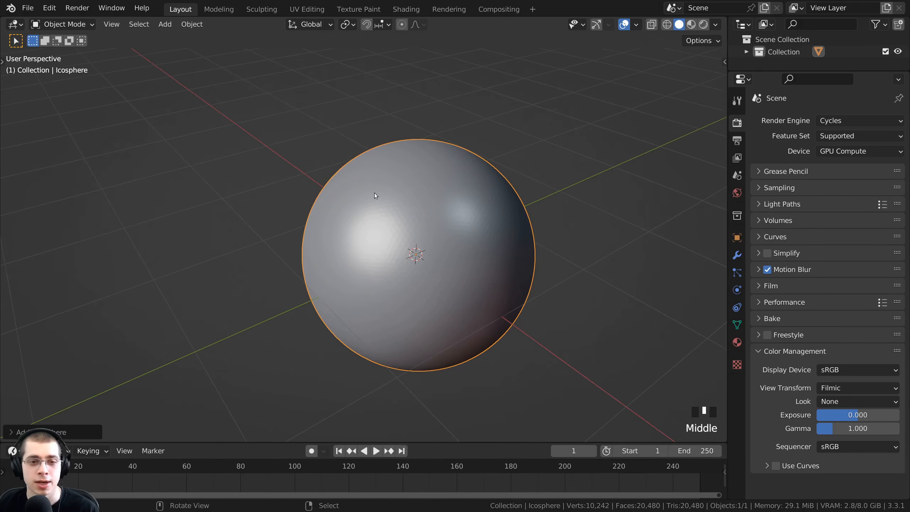
key(w)
click(341, 172)
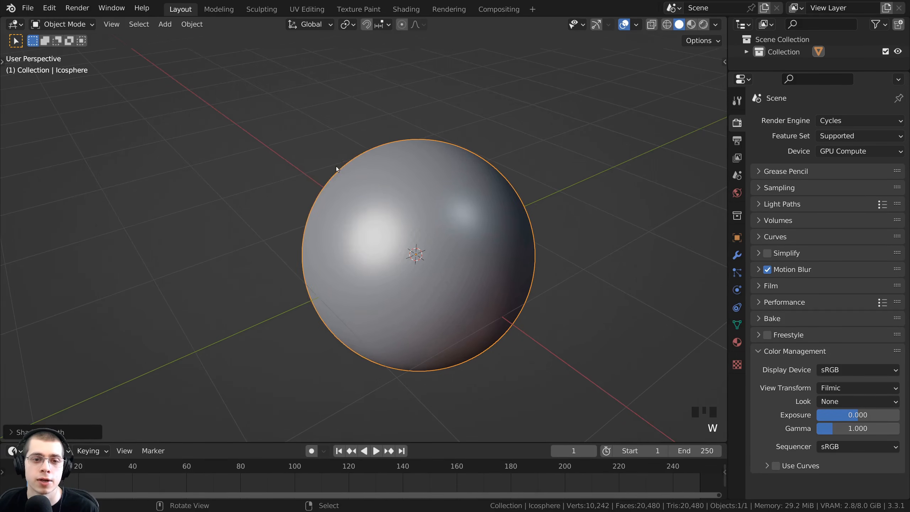
middle_drag(336, 166, 359, 188)
scroll(445, 174, up, 2)
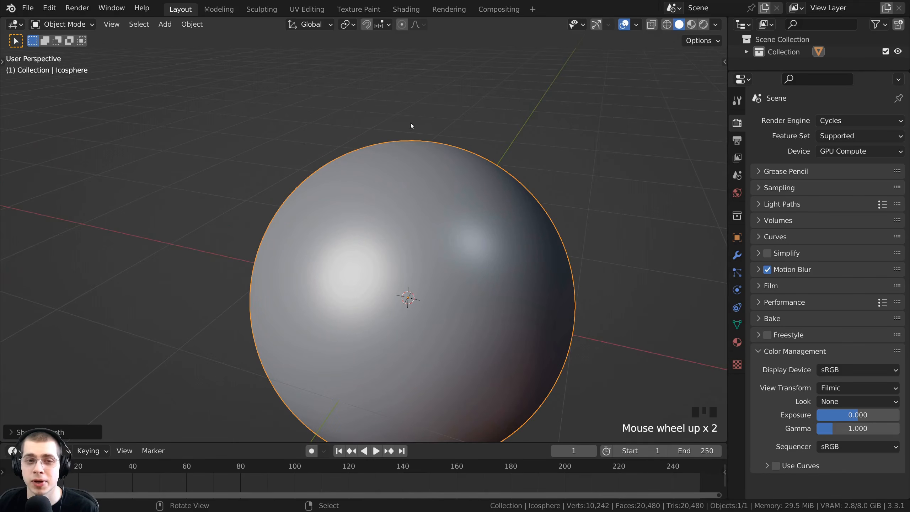
scroll(401, 170, down, 2)
middle_drag(412, 181, 415, 175)
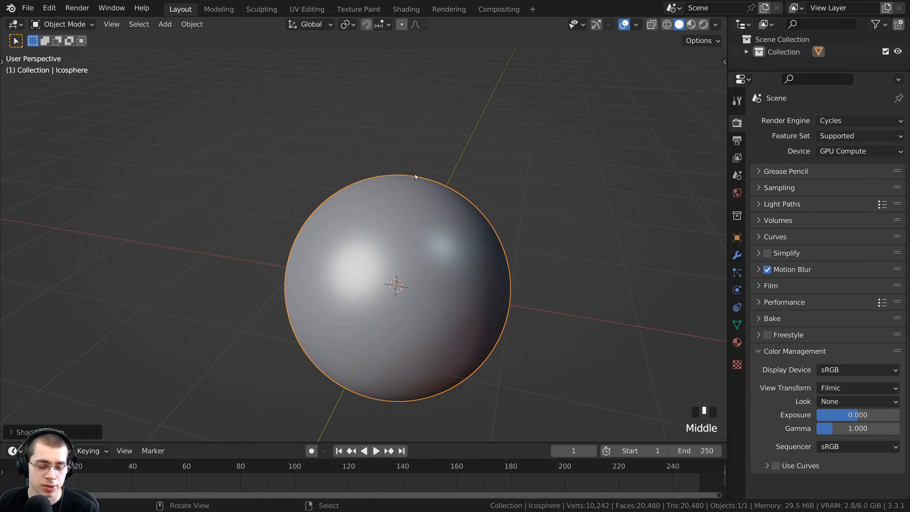
Step: Add a circle mesh at the centre of the sphere
key(shift+a)
mouse_move(405, 153)
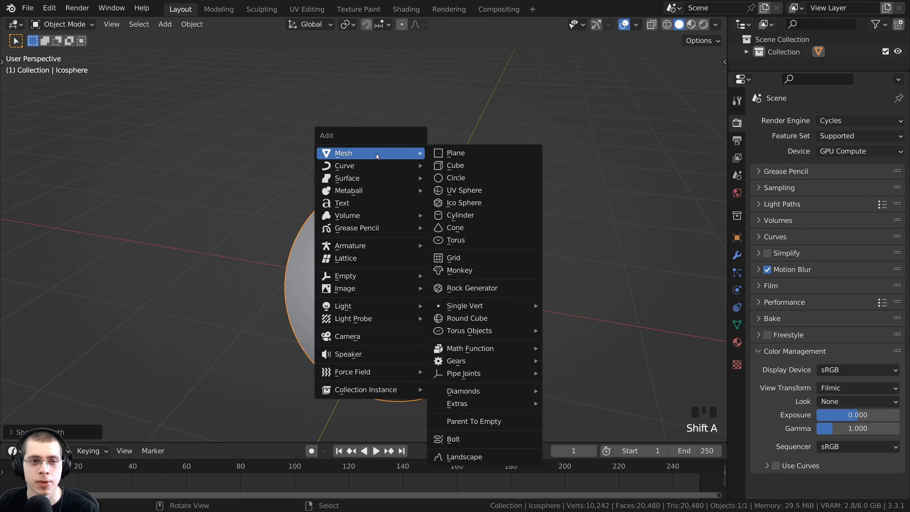
click(465, 177)
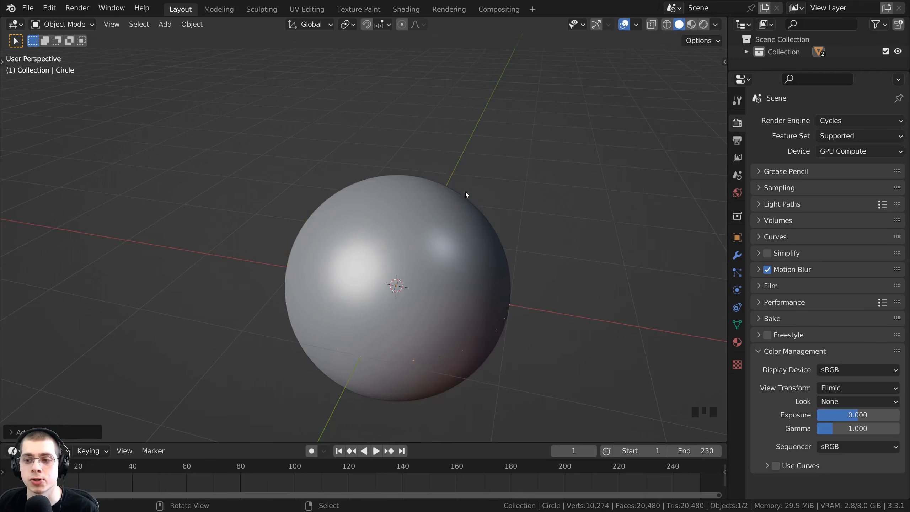
Step: Raise the circle along the Z axis to near the sphere's top and scale it down to a small neck-sized ring
key(g)
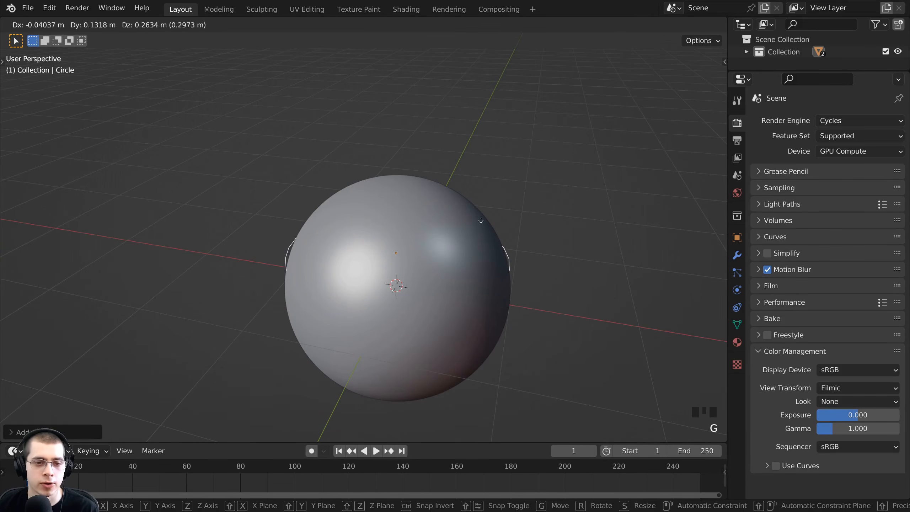
key(z)
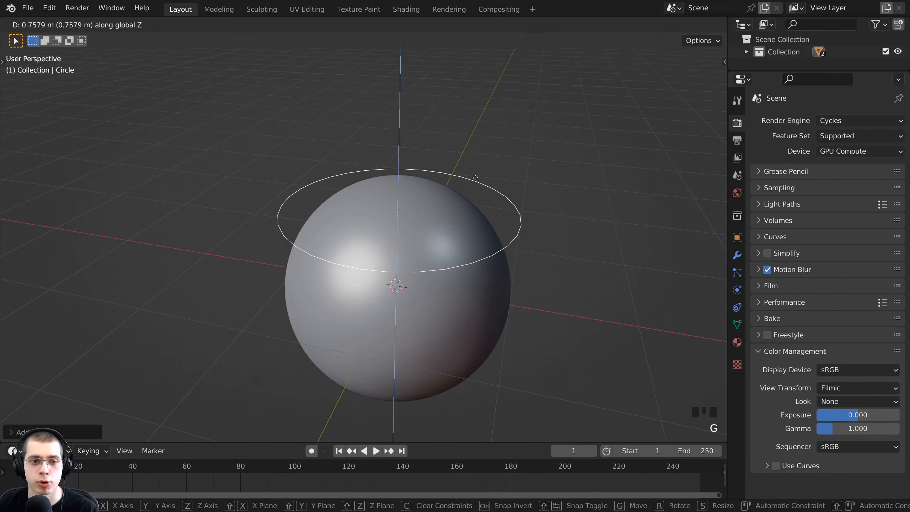
click(607, 198)
key(s)
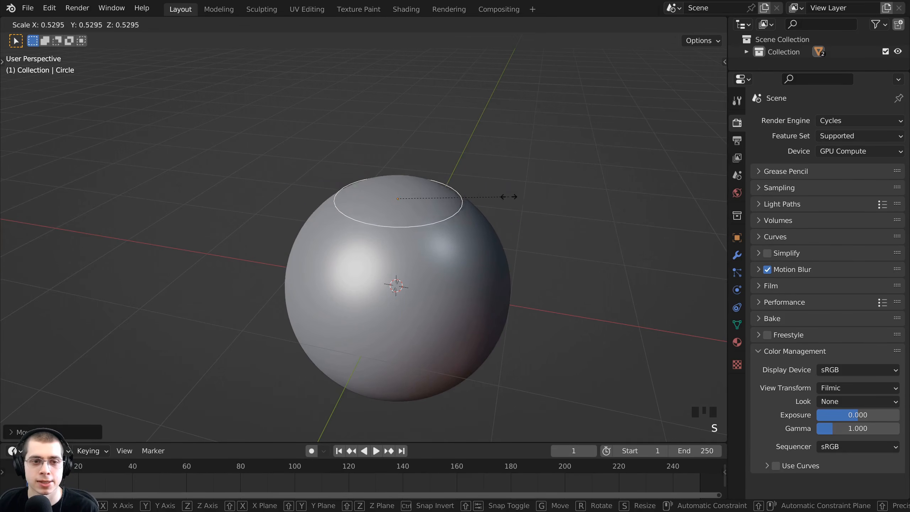
click(466, 197)
Step: In Edit Mode, extrude the ring upward about 0.38 m along Z to form the walls of the neck
shift+middle_drag(465, 196, 449, 183)
key(Tab)
scroll(443, 231, up, 3)
scroll(476, 230, up, 1)
mouse_move(477, 230)
middle_down()
mouse_move(487, 179)
mouse_move(484, 244)
middle_up()
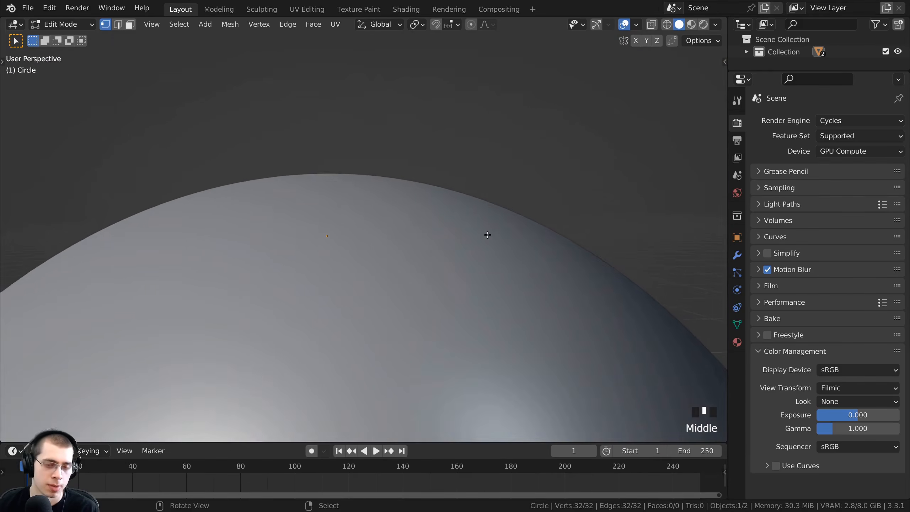
scroll(483, 243, down, 5)
key(e)
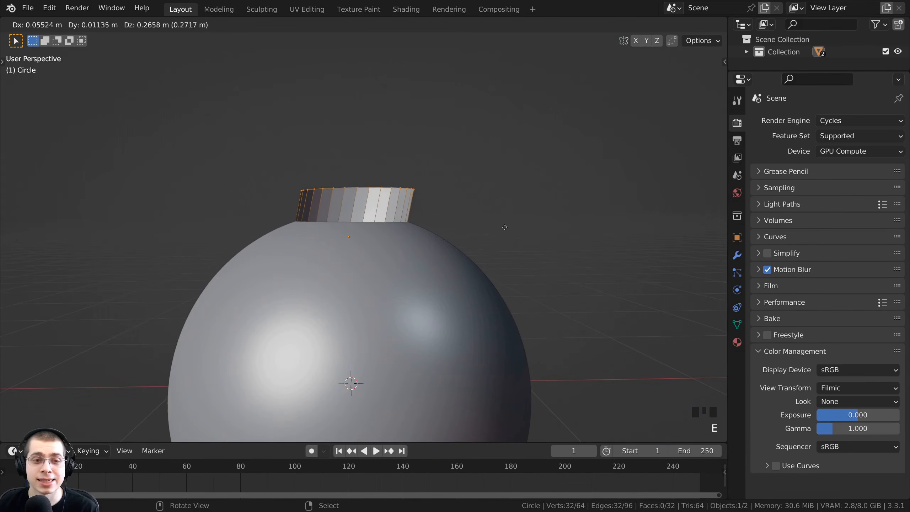
key(z)
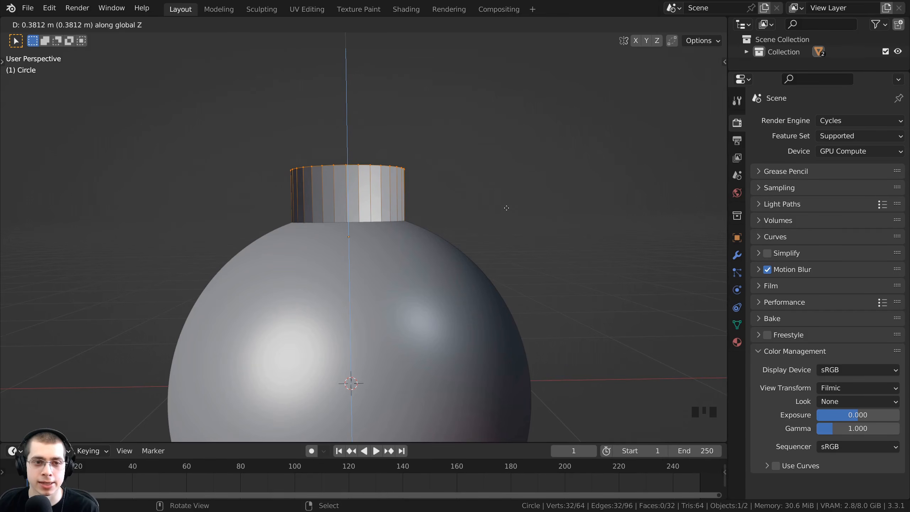
click(506, 207)
Step: Scale the neck's upper rim inward to about 0.8 and lower it slightly along the Z axis
middle_drag(506, 207, 534, 268)
scroll(534, 269, up, 2)
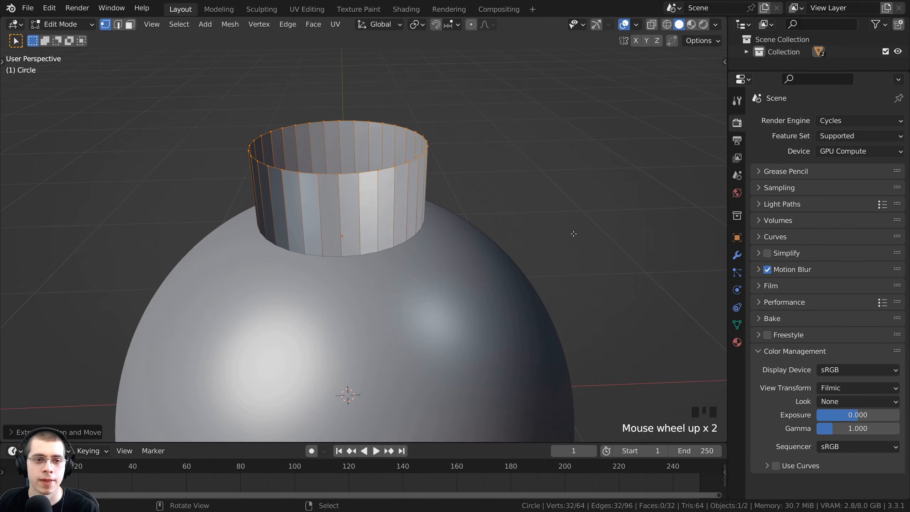
key(s)
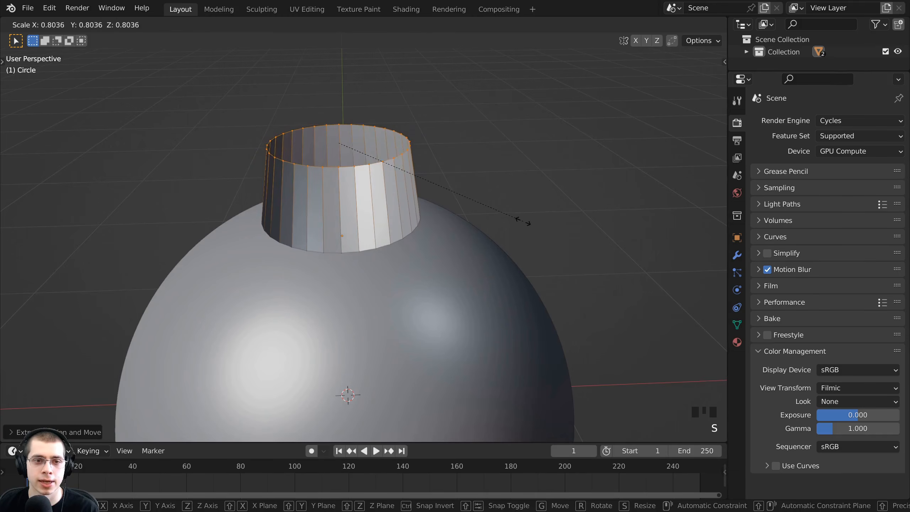
click(512, 214)
key(g)
key(z)
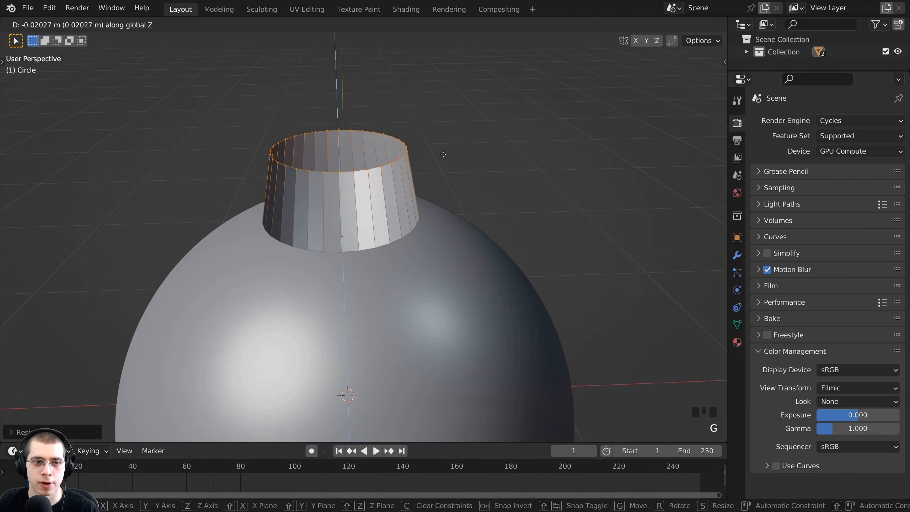
click(444, 160)
Step: Fill the neck's open upper rim with a face to cap it
middle_drag(443, 170, 351, 357)
scroll(452, 215, up, 2)
key(f)
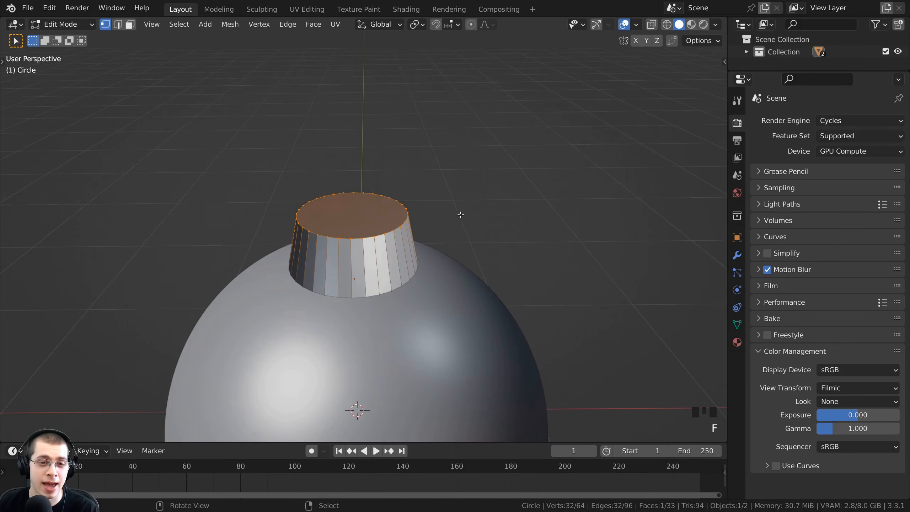
Step: Select the entire neck mesh and recalculate its normals to face outward
middle_drag(377, 209, 281, 182)
scroll(445, 205, up, 2)
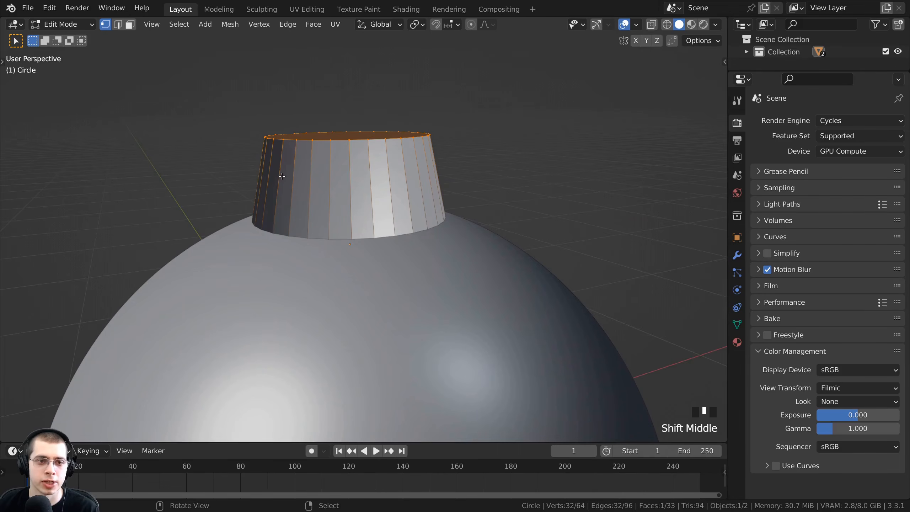
scroll(281, 183, down, 2)
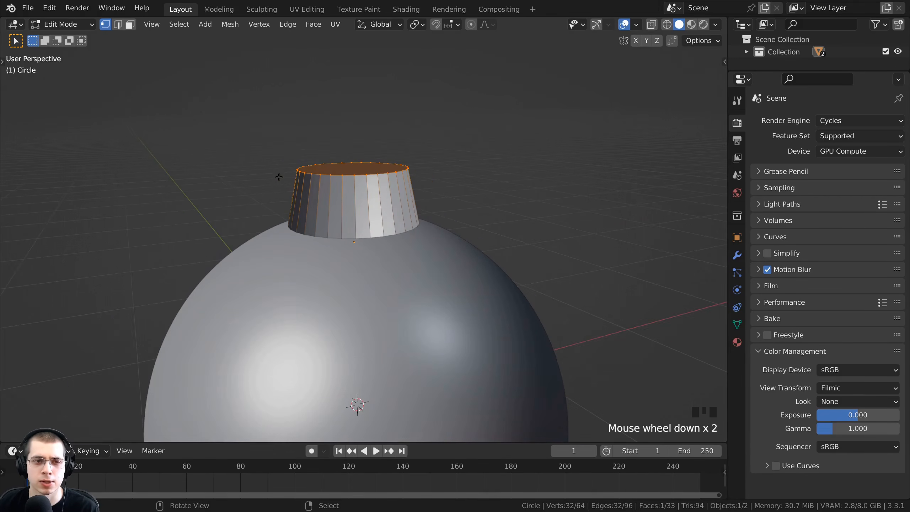
scroll(310, 205, up, 2)
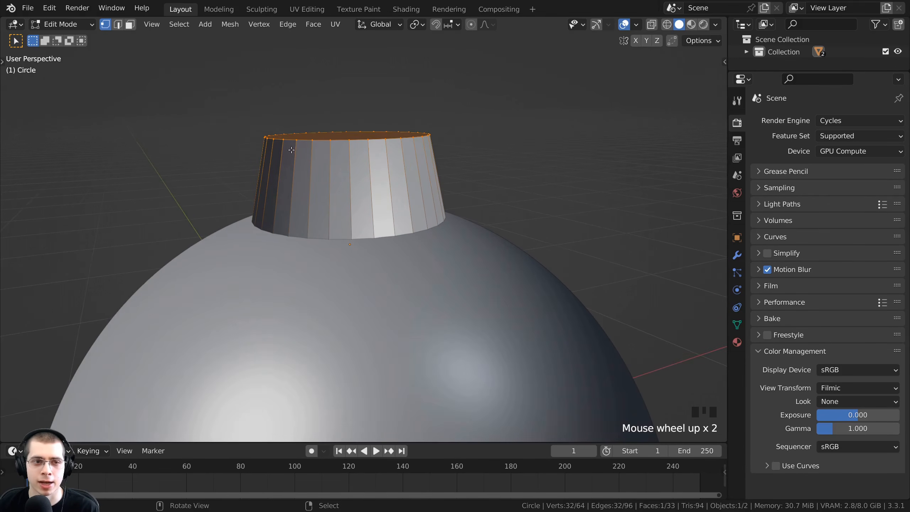
scroll(281, 207, down, 3)
shift+middle_drag(500, 296, 451, 287)
scroll(240, 269, up, 3)
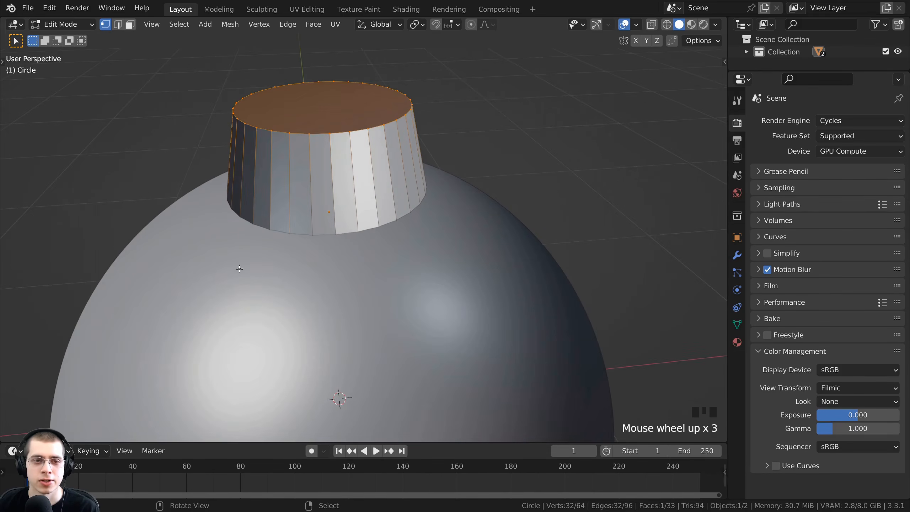
shift+middle_drag(239, 269, 368, 266)
scroll(372, 268, up, 1)
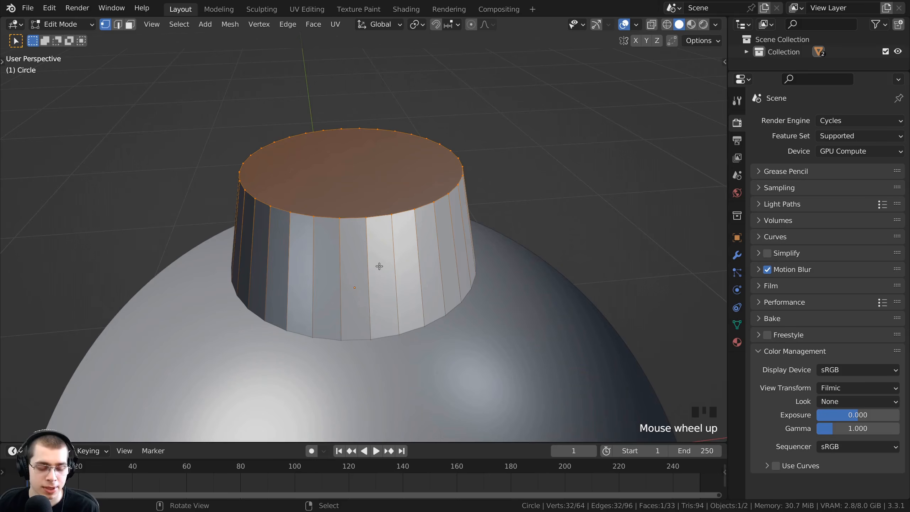
key(alt+a)
key(a)
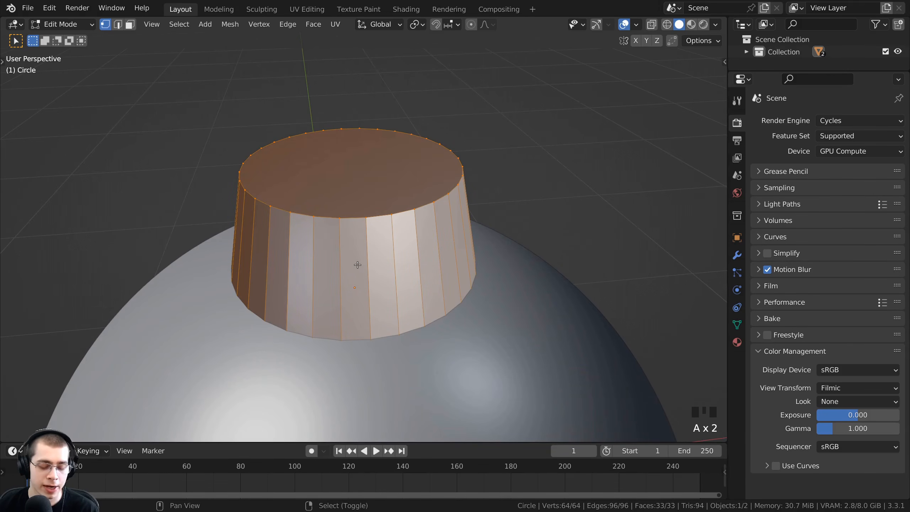
key(shift+n)
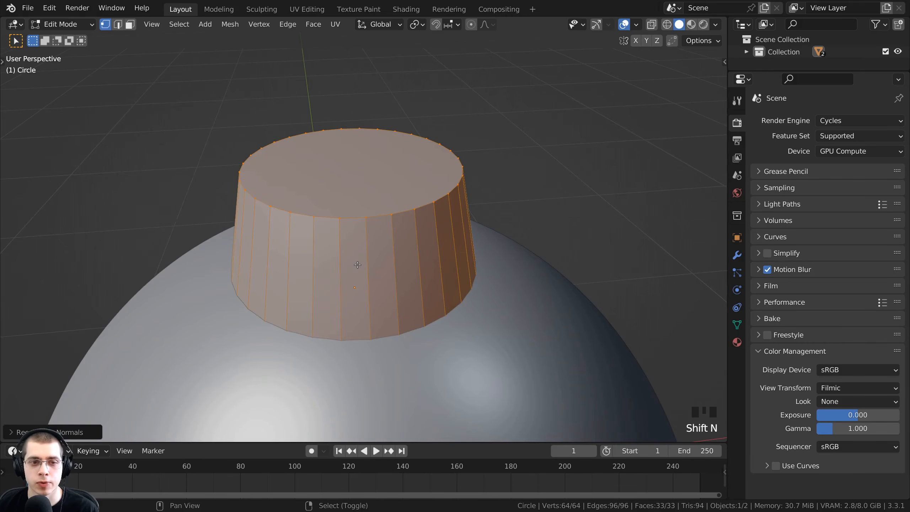
Step: Return to Object Mode and apply smooth shading to the neck object
shift+middle_drag(358, 264, 370, 249)
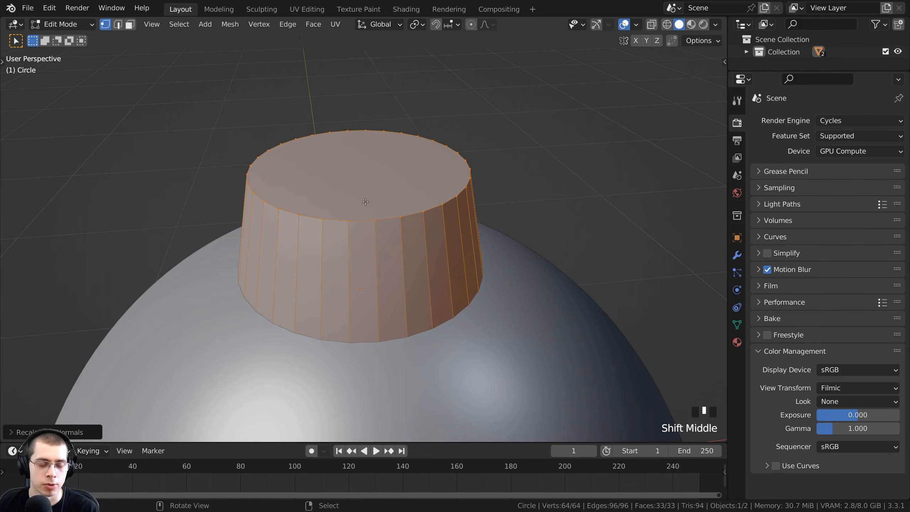
key(Tab)
middle_drag(416, 179, 424, 173)
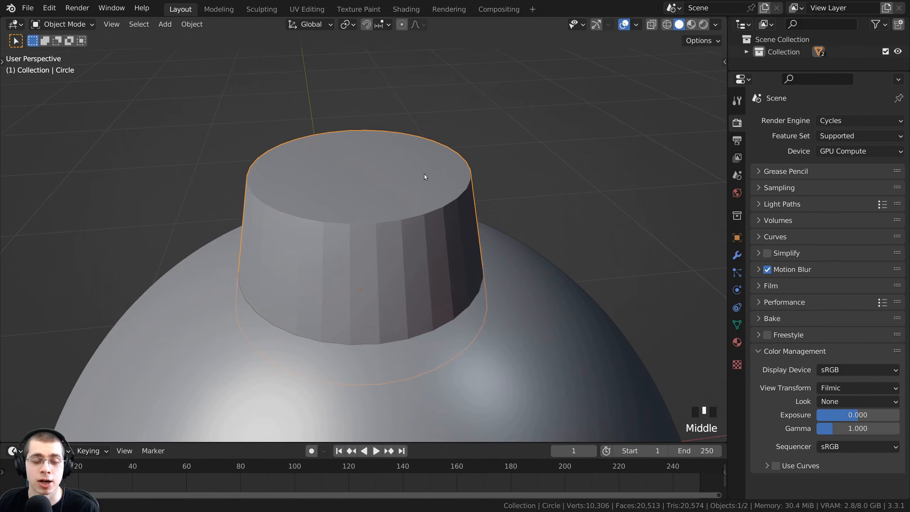
key(w)
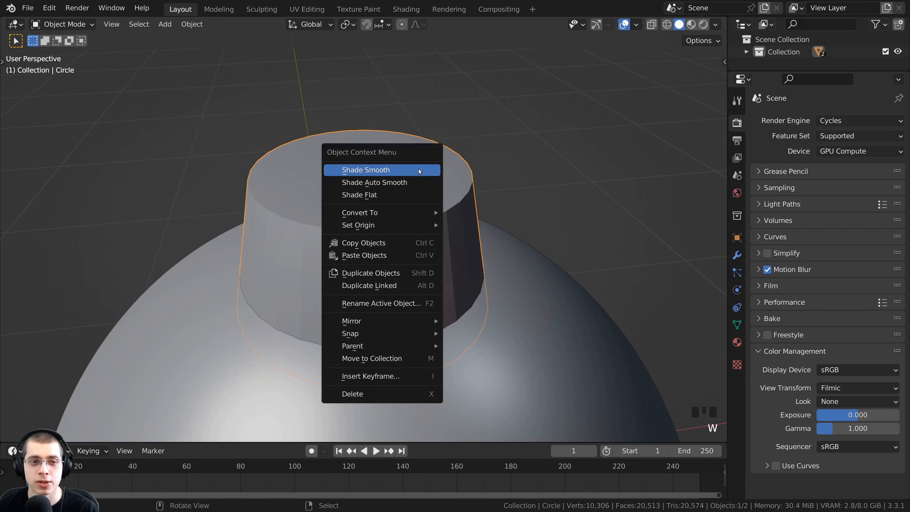
click(361, 171)
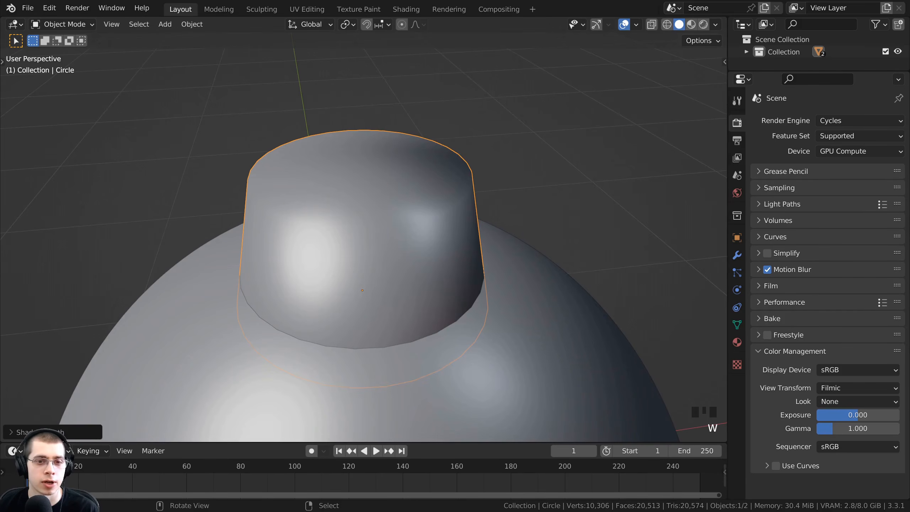
scroll(424, 240, up, 2)
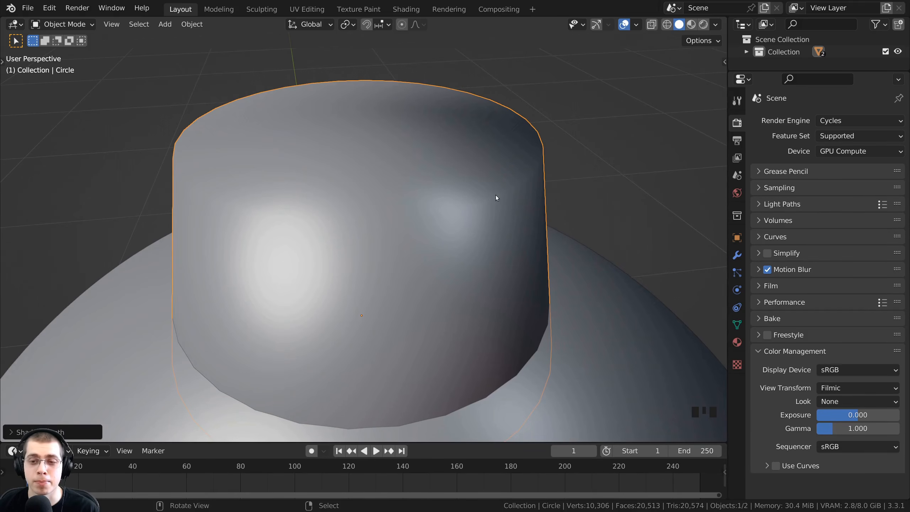
Step: Add a Bevel modifier to the neck and set its segments to 3
click(737, 255)
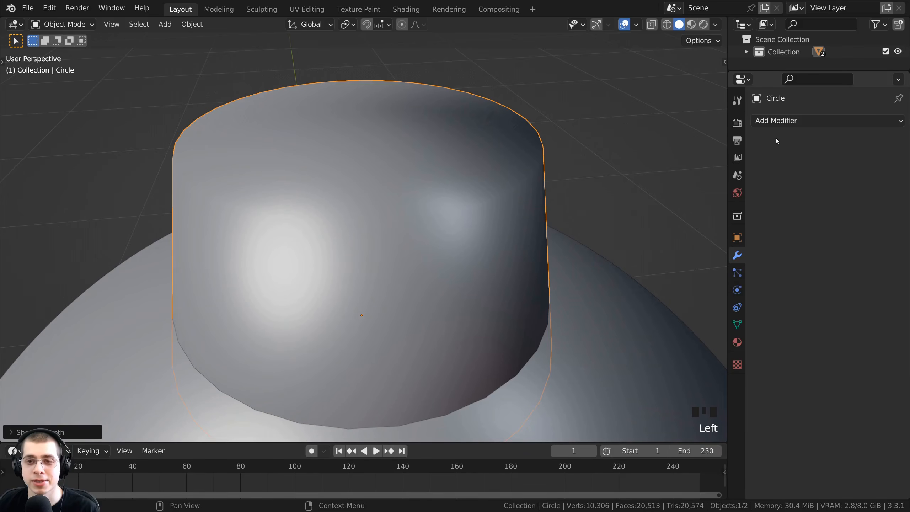
click(775, 123)
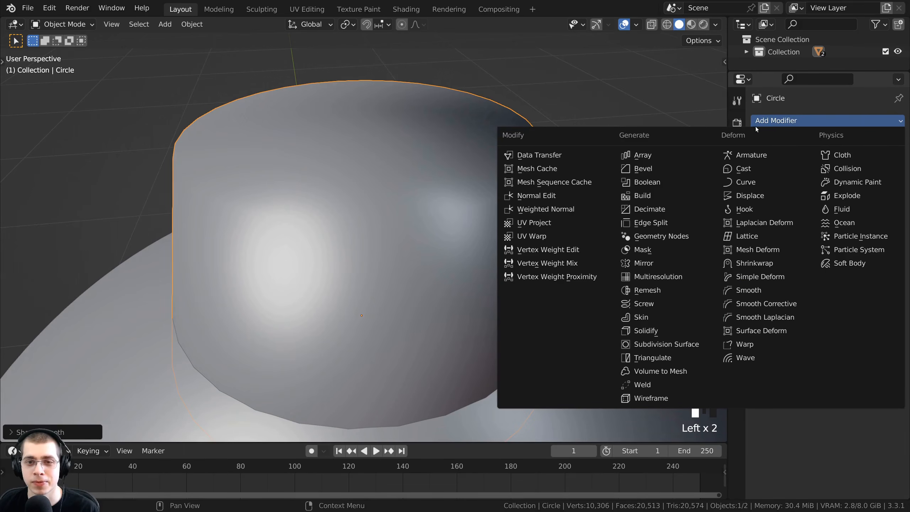
click(639, 169)
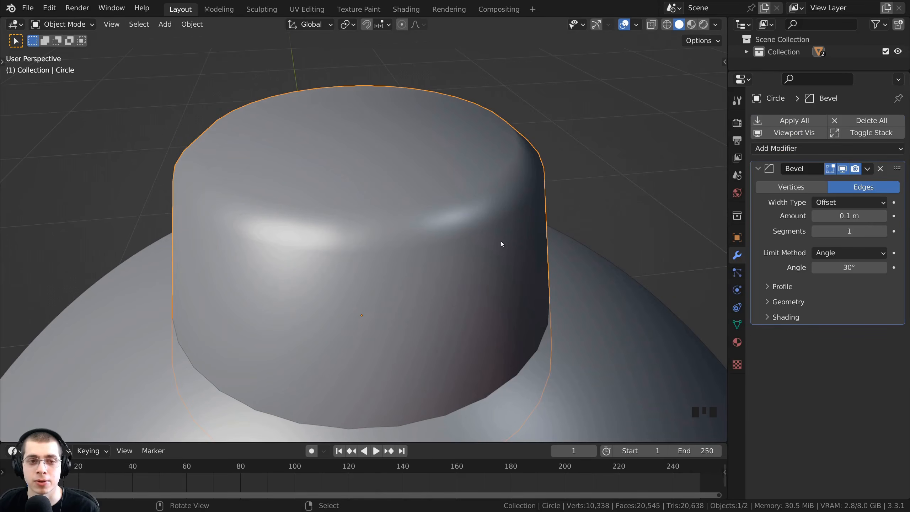
click(884, 231)
click(884, 231)
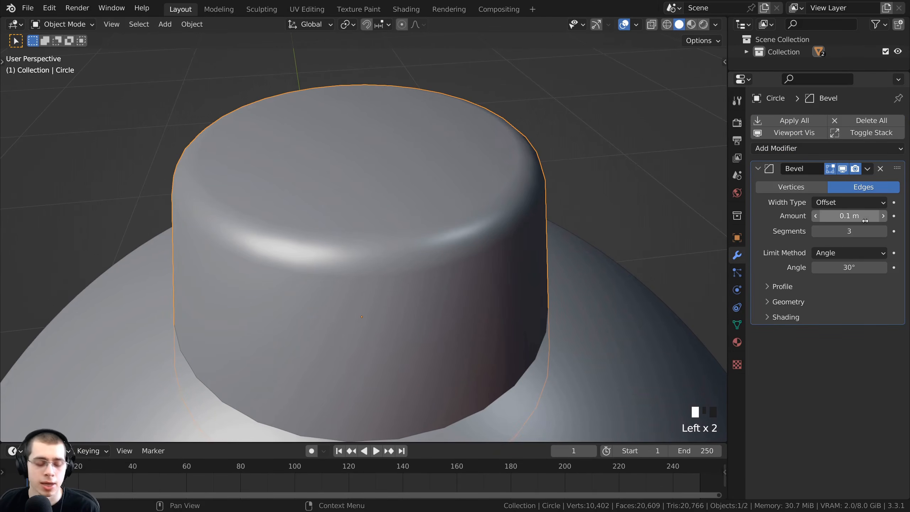
Step: Reduce the neck's bevel amount to 0.054 m
drag(728, 207, 713, 203)
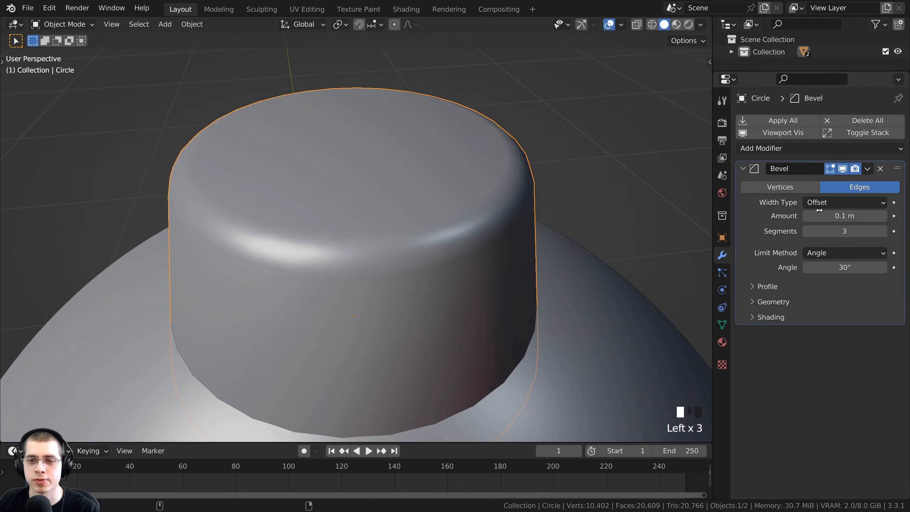
shift+drag(861, 216, 842, 215)
scroll(460, 247, down, 5)
middle_drag(461, 247, 441, 192)
scroll(444, 206, down, 5)
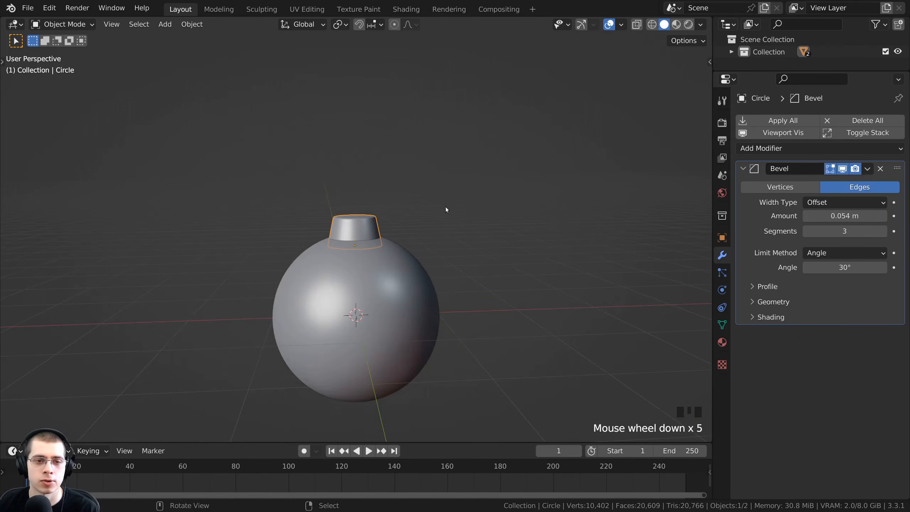
Step: Scale the whole neck down slightly so it looks smaller relative to the sphere
scroll(489, 219, up, 3)
key(s)
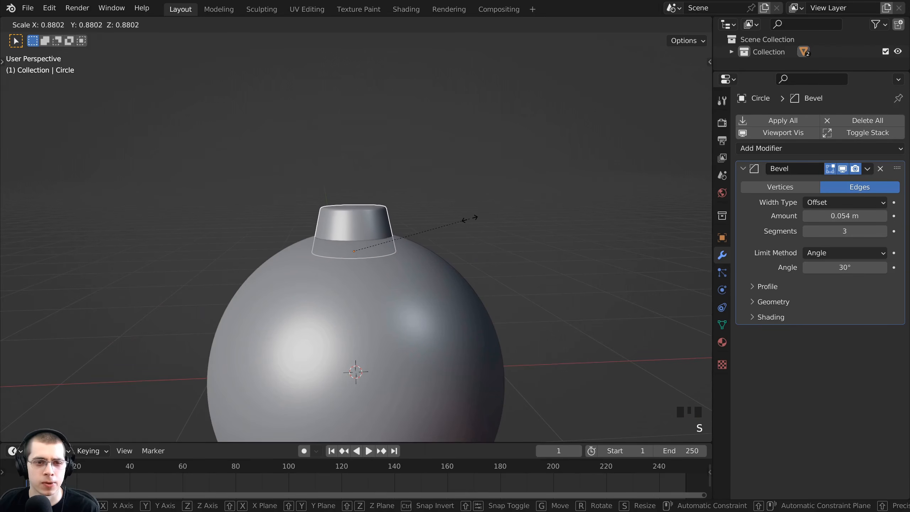
click(466, 251)
scroll(455, 262, down, 4)
middle_drag(451, 265, 414, 288)
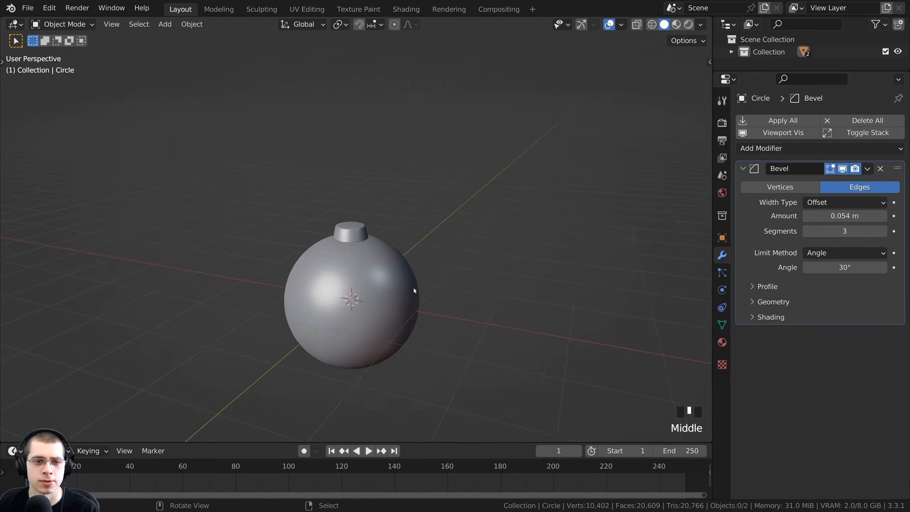
Step: Move the neck slightly along the Z axis to adjust how it sits on the sphere
scroll(355, 235, up, 3)
key(g)
key(g)
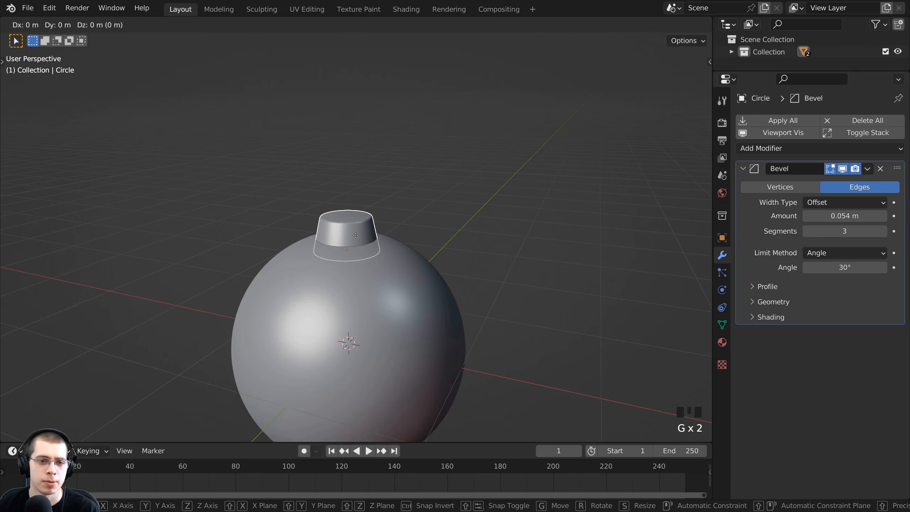
key(z)
click(357, 234)
scroll(394, 222, down, 4)
middle_drag(394, 222, 422, 264)
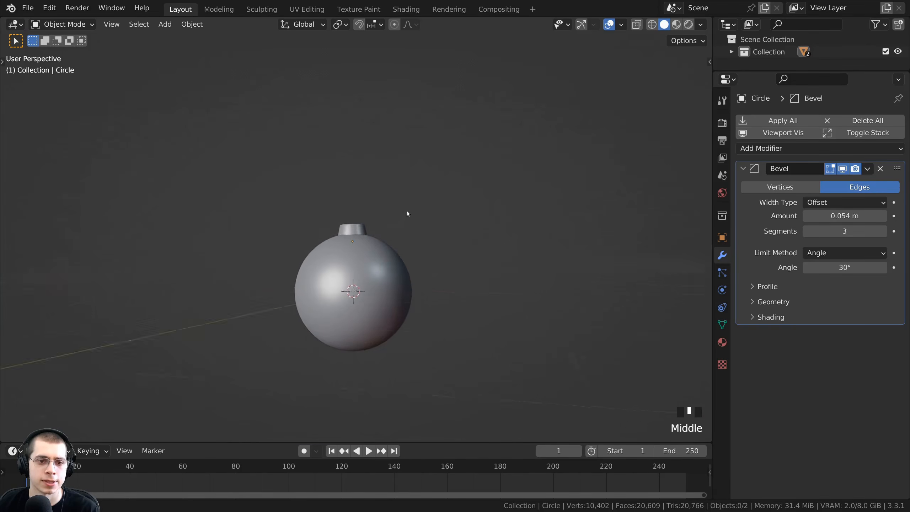
Step: In Edit Mode on the neck object, add a torus to its mesh
scroll(388, 250, up, 4)
right_click(347, 228)
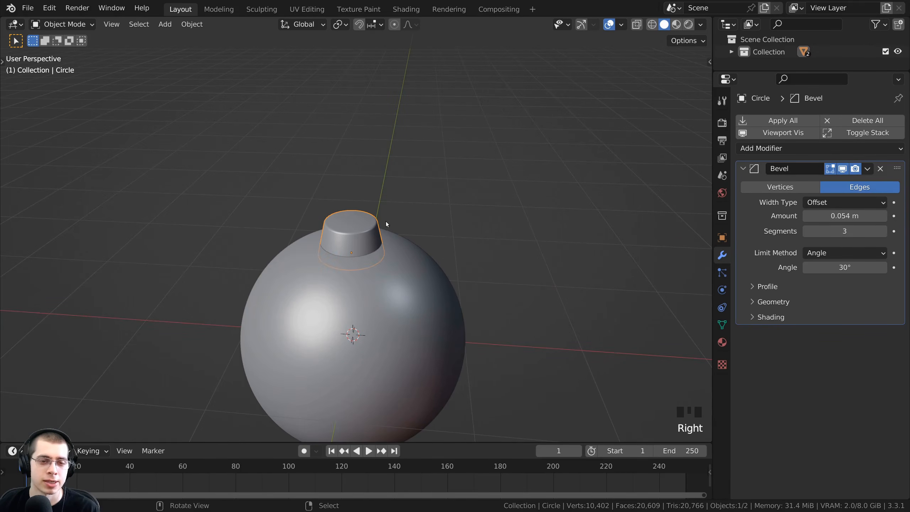
scroll(393, 236, up, 1)
key(Tab)
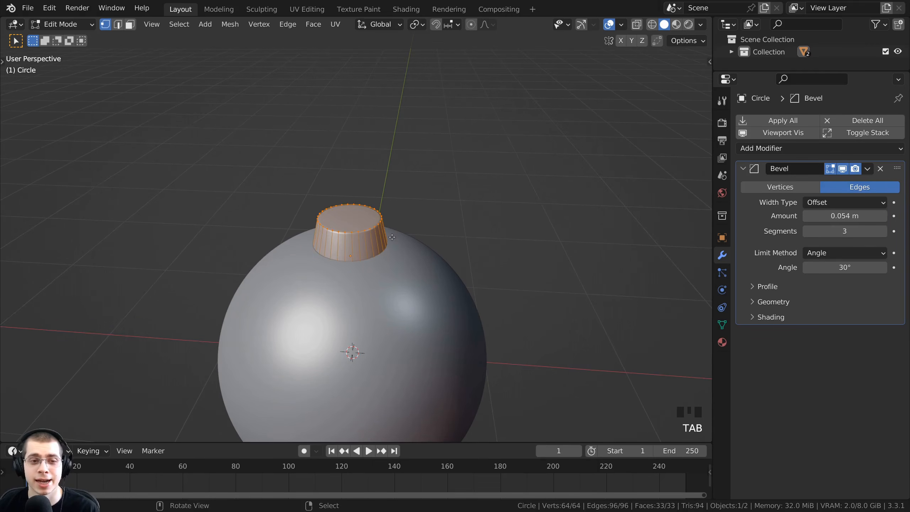
scroll(364, 228, up, 3)
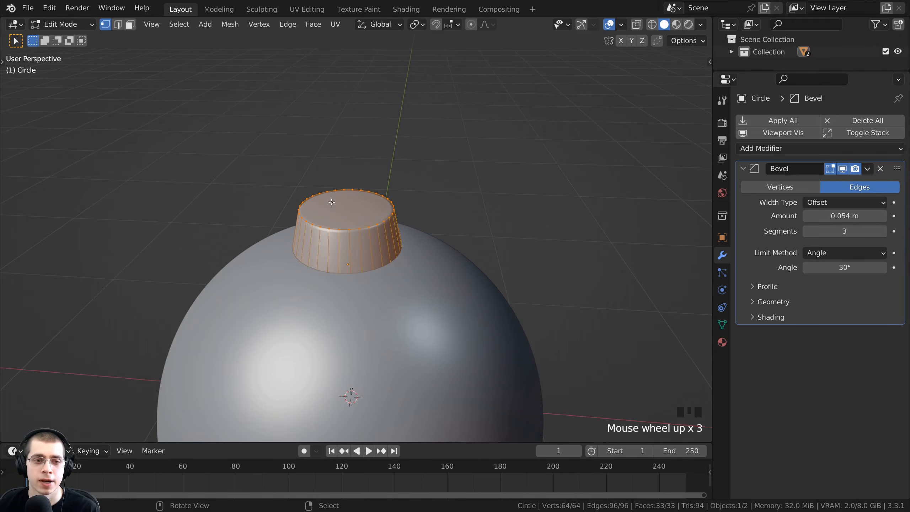
key(shift+a)
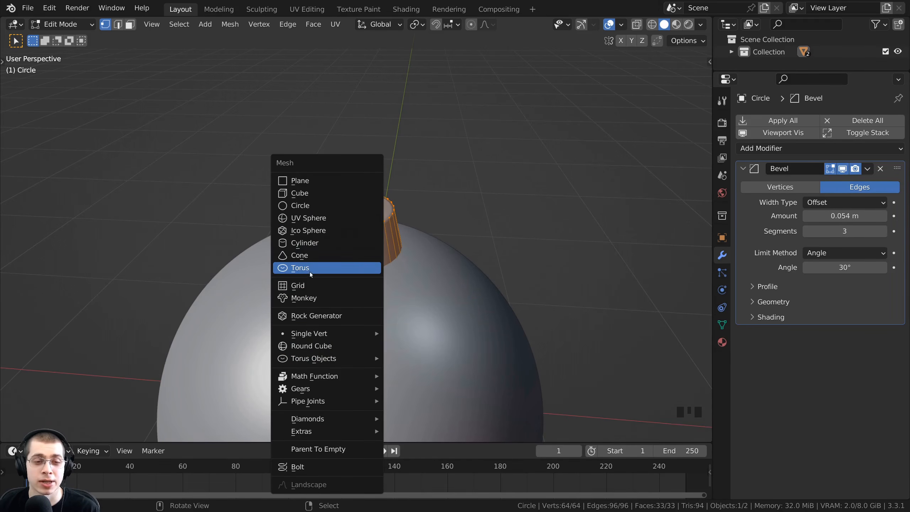
click(298, 268)
scroll(442, 327, down, 4)
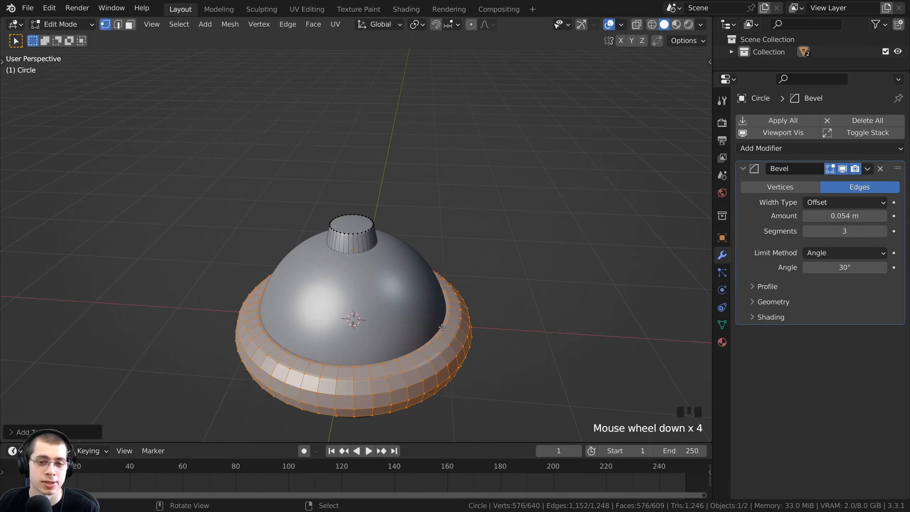
Step: Raise the torus along the Z axis to the neck's top and scale it down to about half its size
key(g)
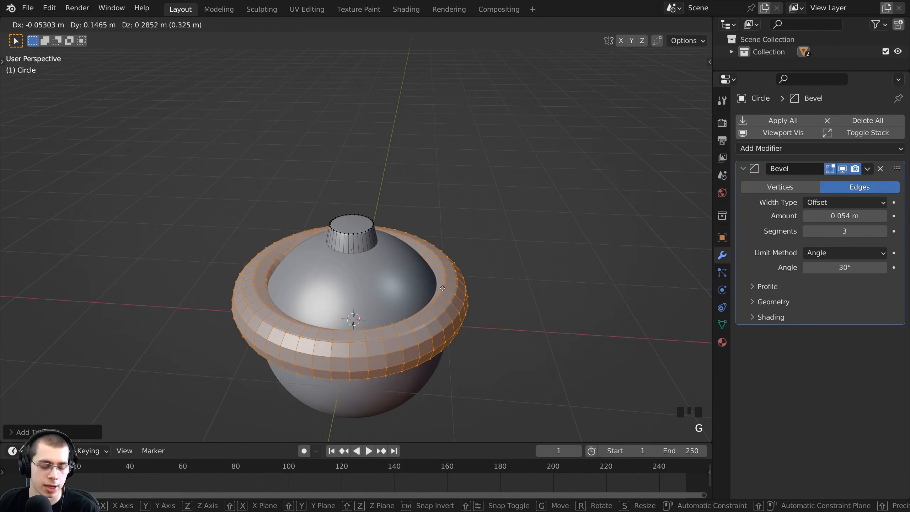
key(z)
click(452, 193)
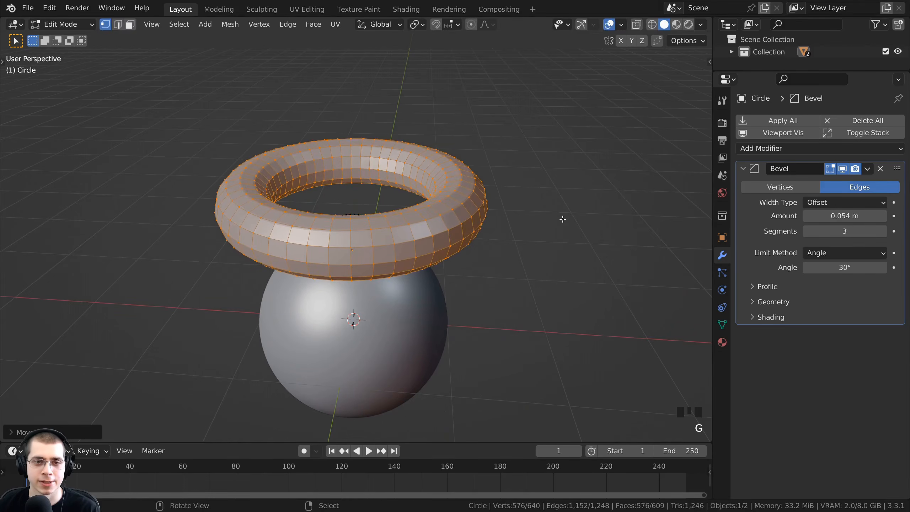
key(s)
click(457, 217)
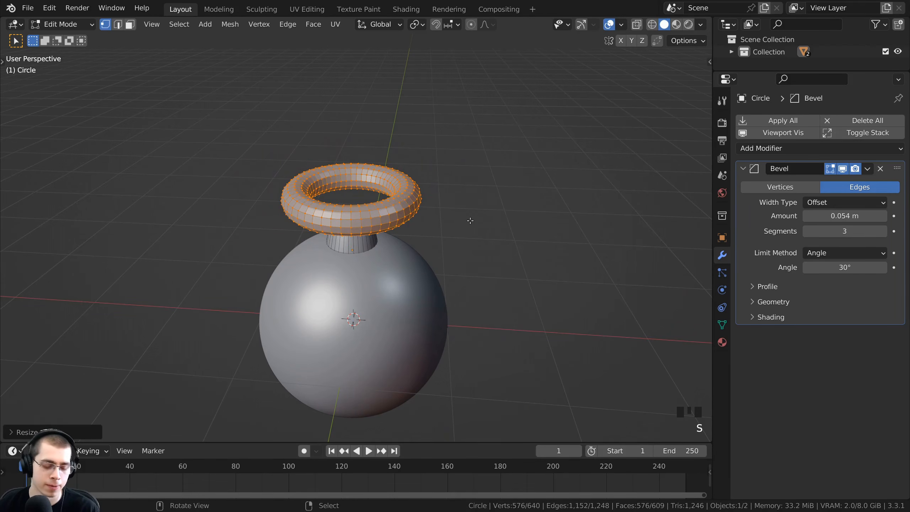
Step: Rotate the torus 90° around the X axis so it stands upright
key(r)
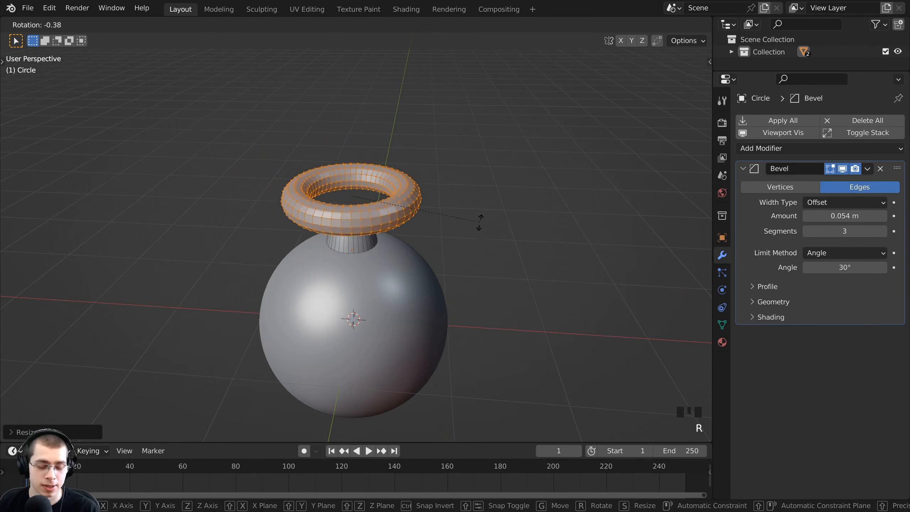
key(x)
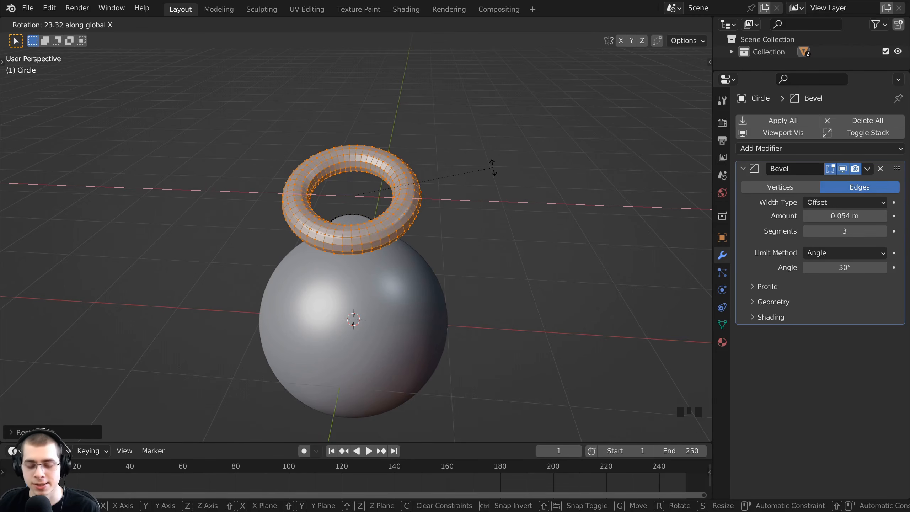
text(90)
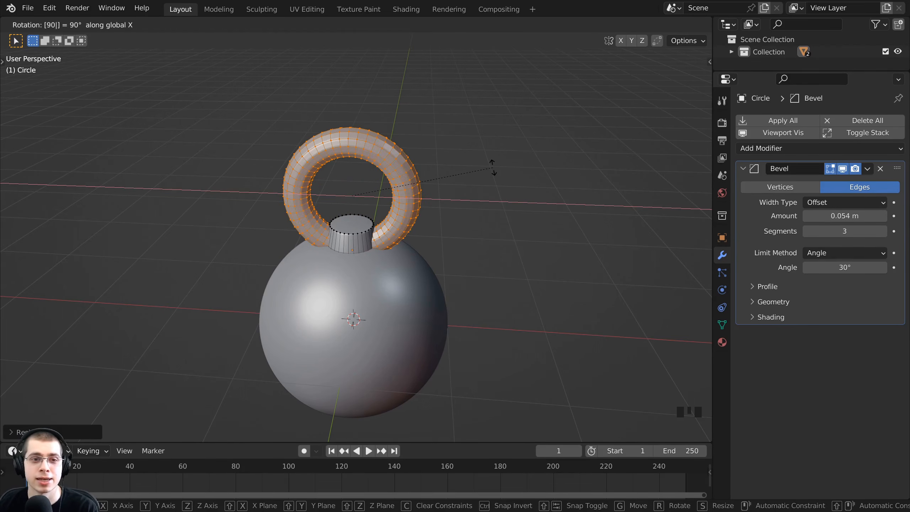
key(Return)
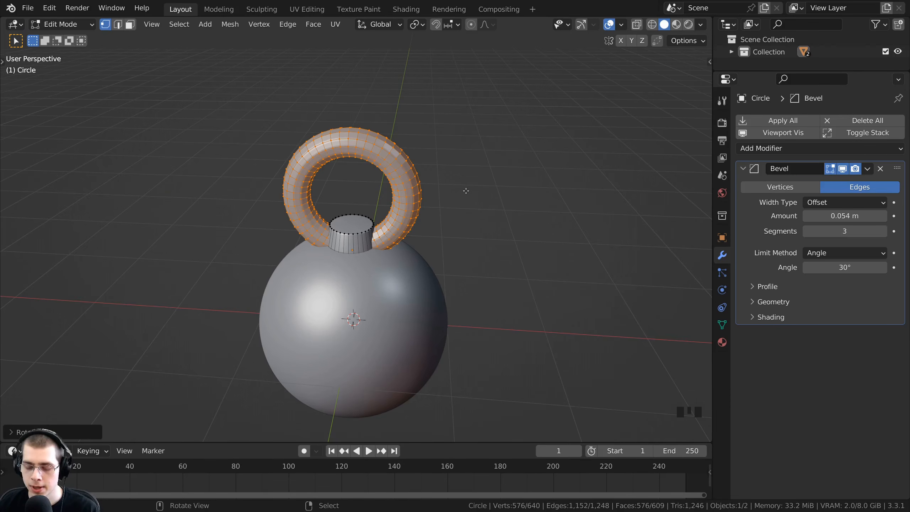
Step: Show the torus and neck in wireframe shading from the front orthographic view
key(KP_1)
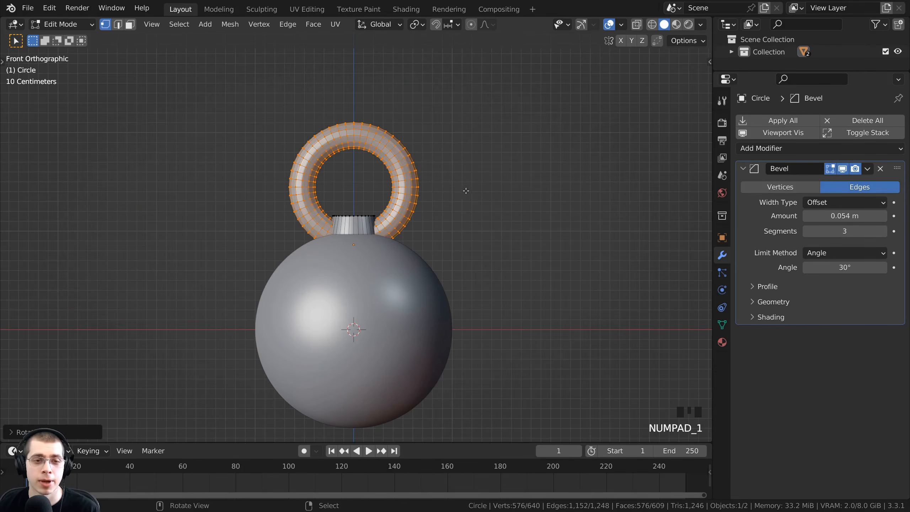
scroll(465, 191, up, 1)
shift+middle_drag(466, 191, 526, 237)
scroll(469, 244, up, 3)
scroll(469, 243, up, 2)
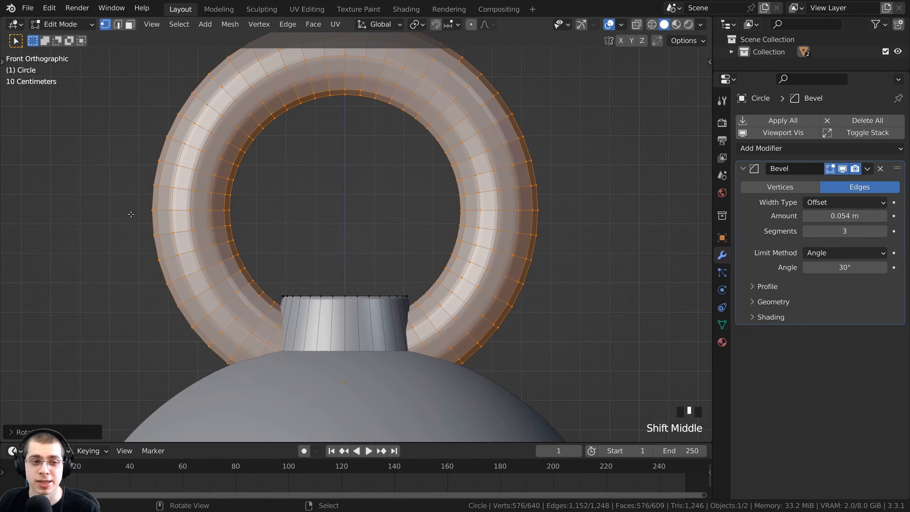
key(z)
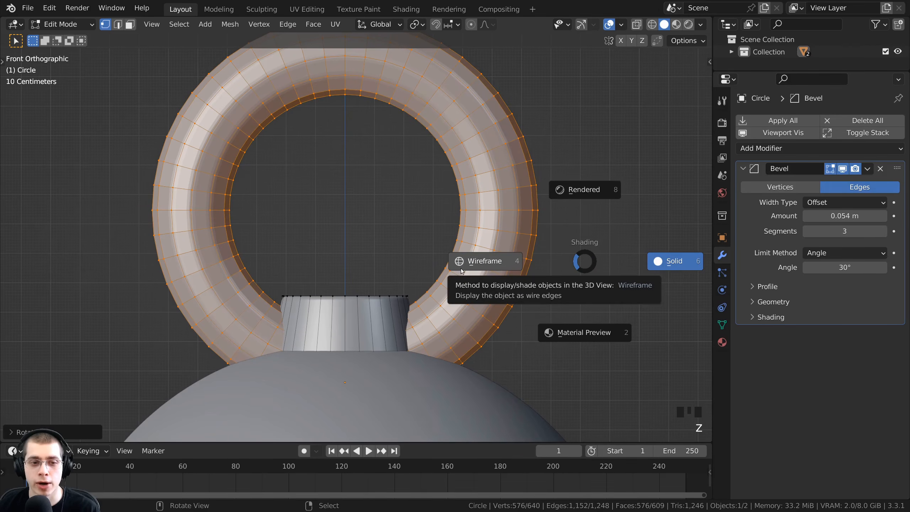
click(462, 271)
scroll(517, 66, down, 2)
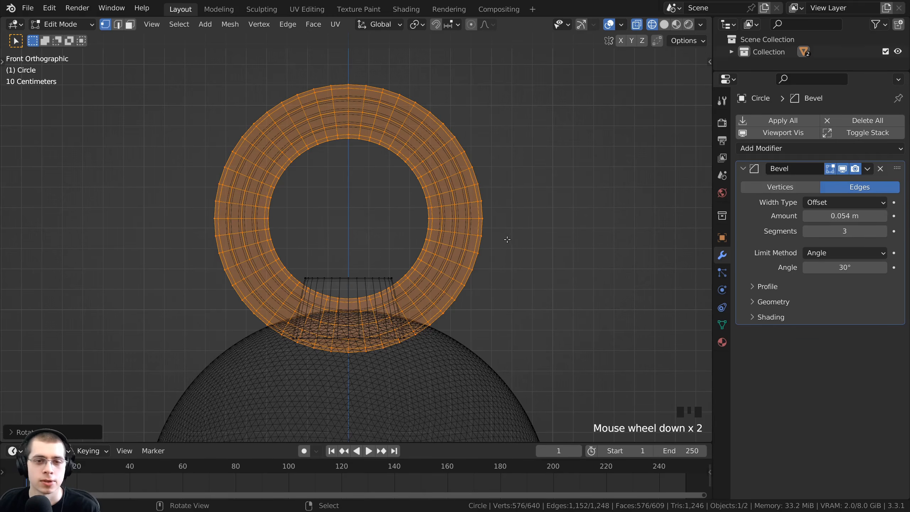
Step: Box-select the torus so only its lower half stays selected, and delete those vertices to leave an arch
key(b)
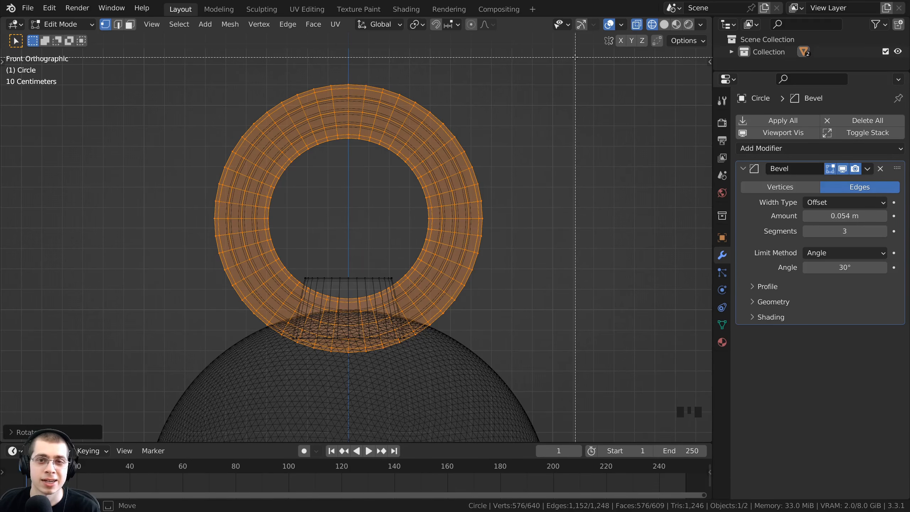
drag(575, 56, 190, 223)
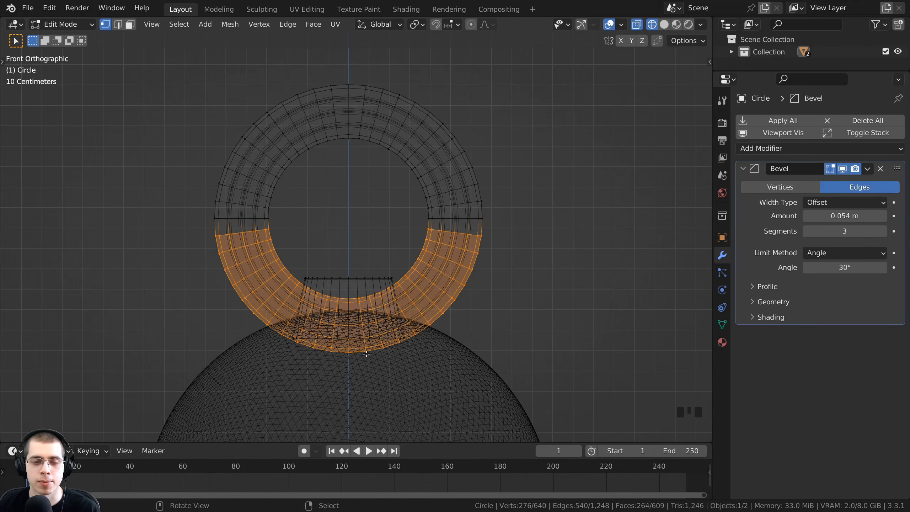
key(x)
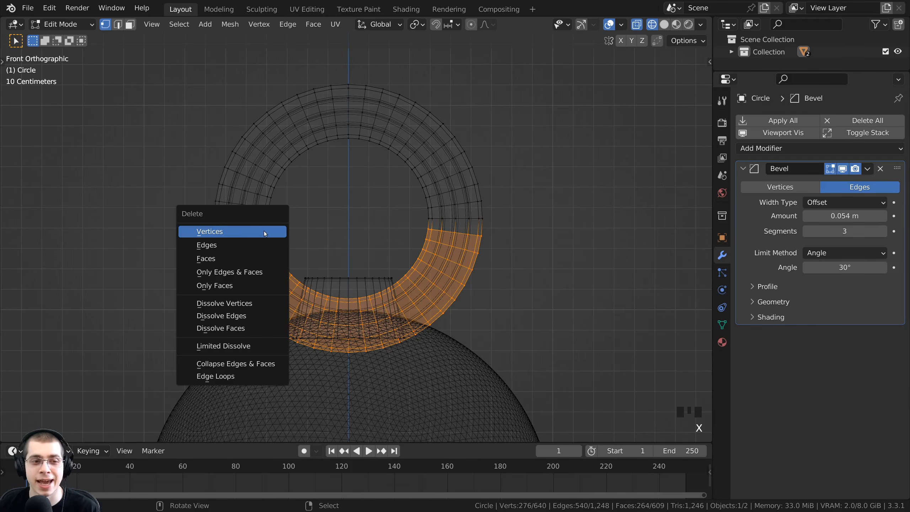
click(228, 235)
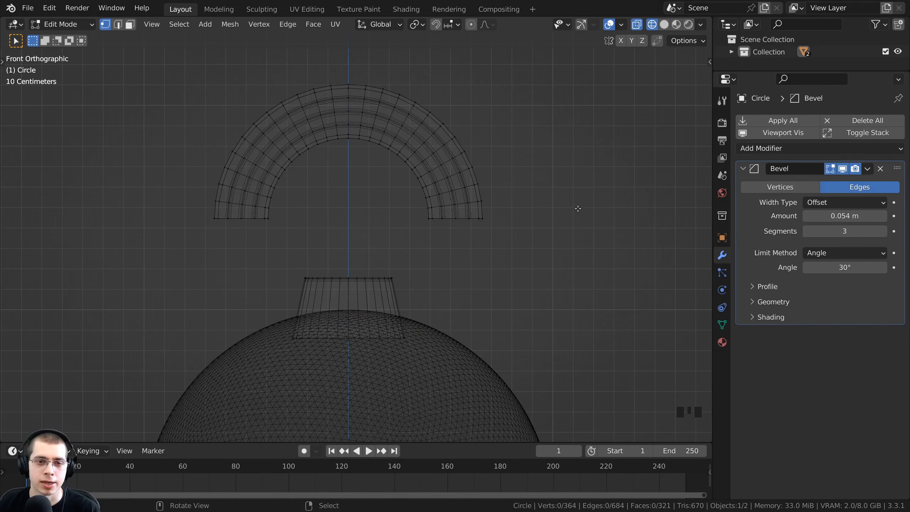
Step: Select the arch's open bottom end vertices and extrude them about 0.63 m downward along the Z axis
drag(578, 209, 157, 243)
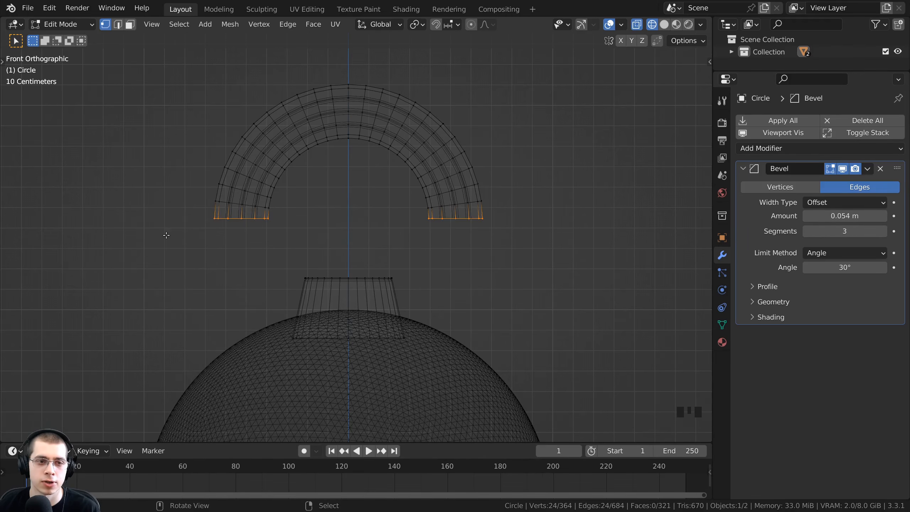
scroll(160, 214, up, 1)
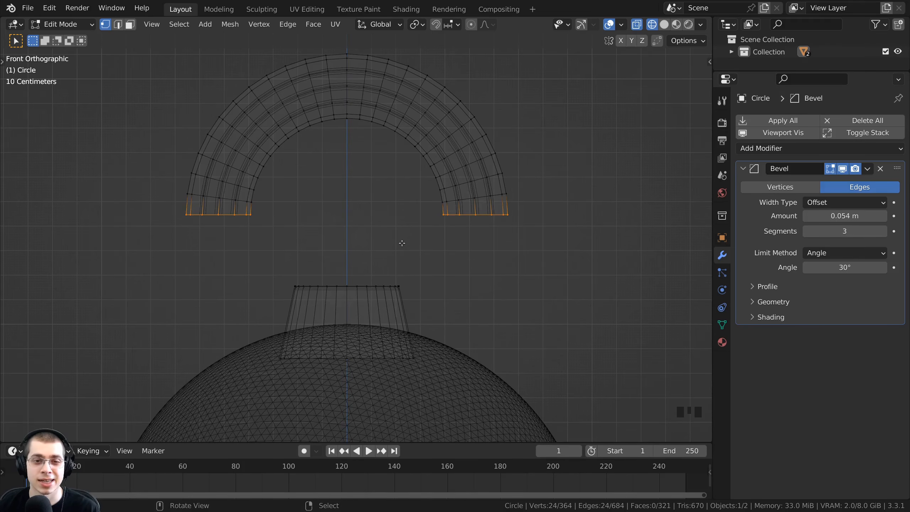
key(e)
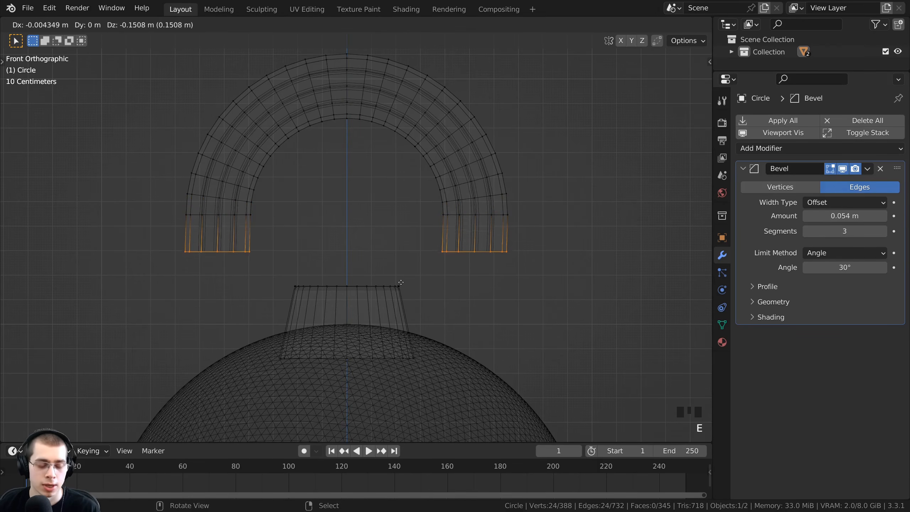
key(z)
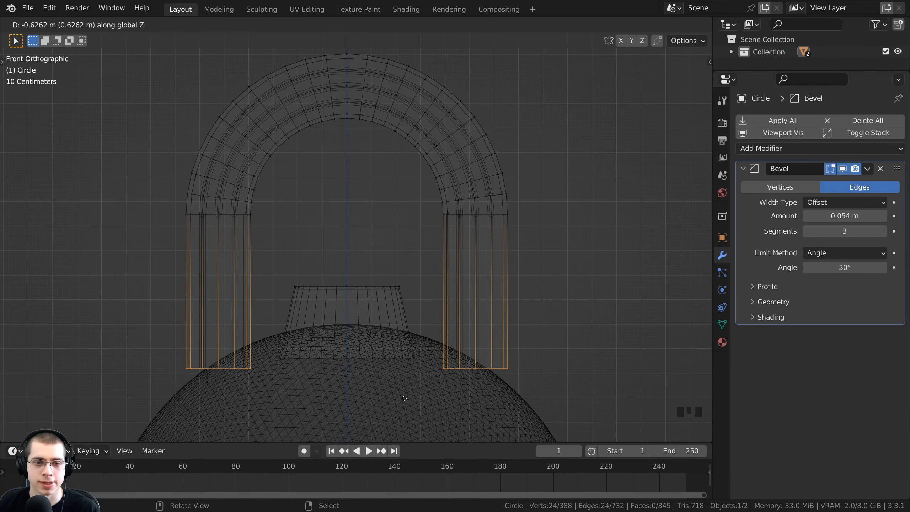
click(401, 397)
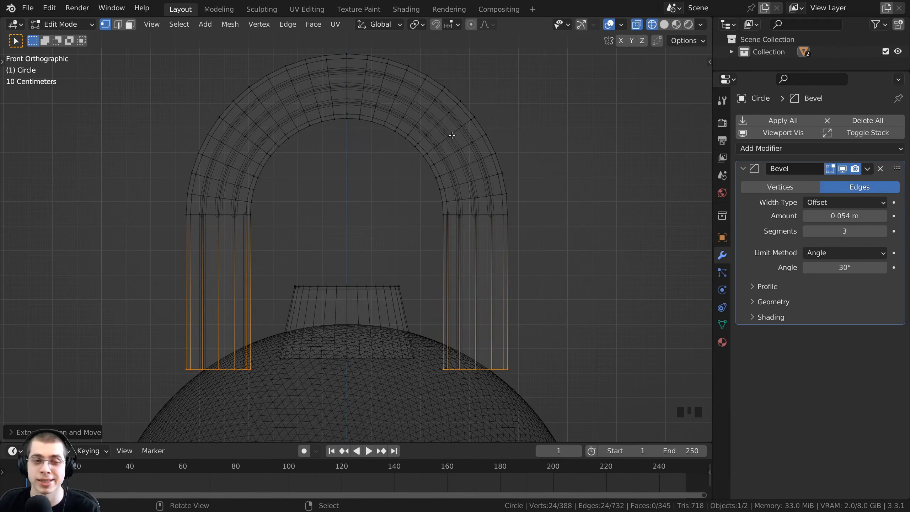
Step: Select the entire linked hanging loop mesh and scale it down to about 0.2 of its size
key(l)
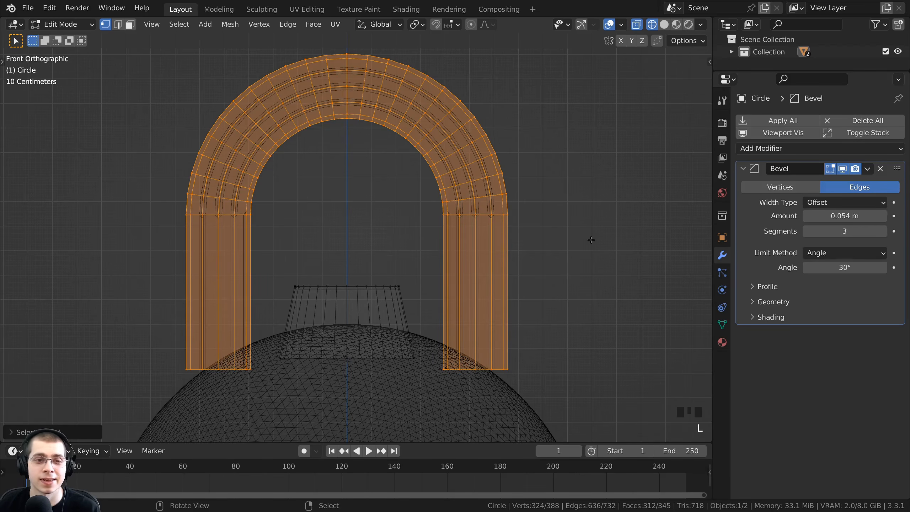
key(s)
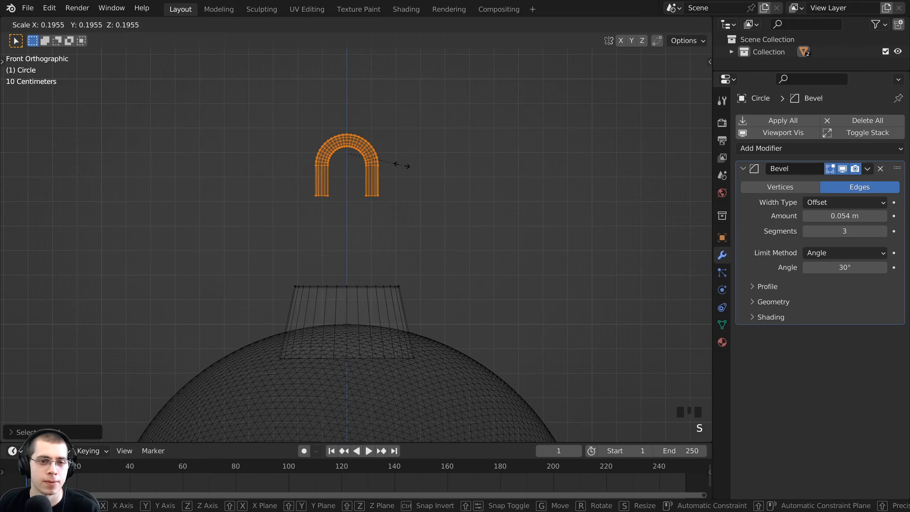
click(406, 165)
Step: Lower the loop about 0.41 m along Z so its ends enter the neck's top, and enlarge it by about 1.1
key(g)
key(z)
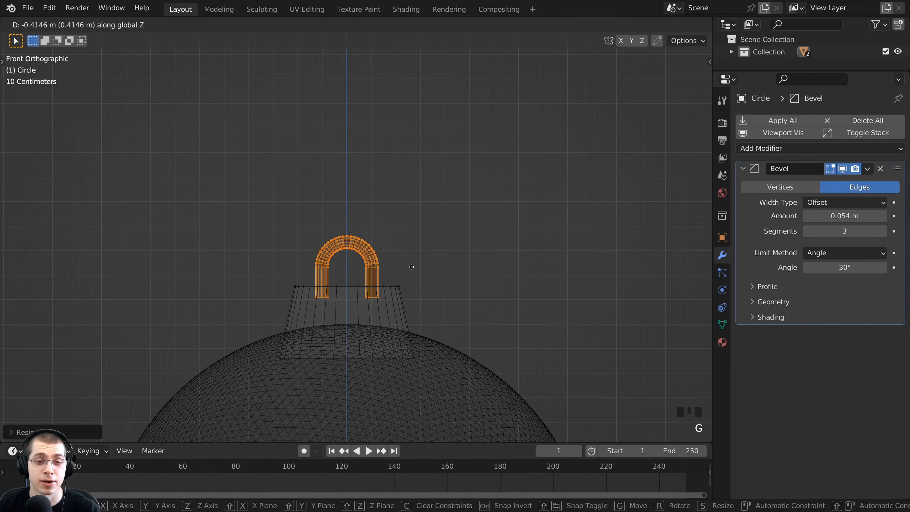
click(412, 265)
key(s)
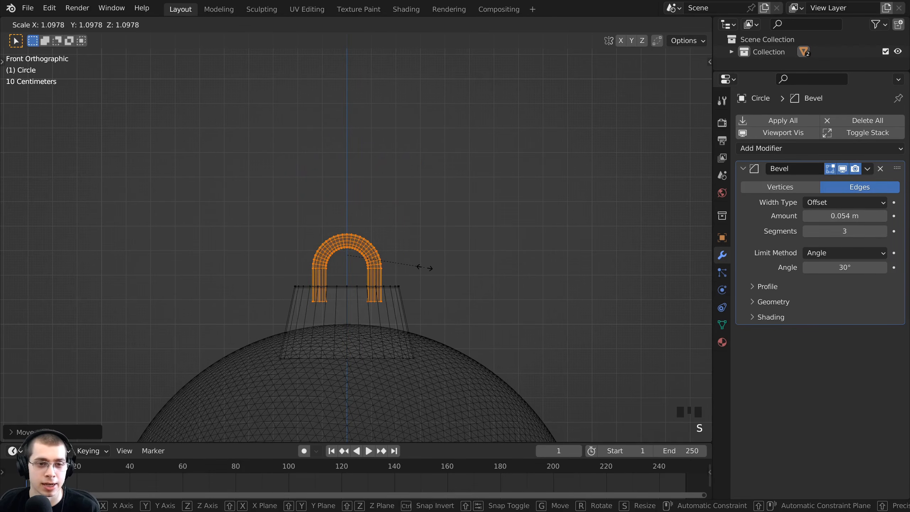
click(423, 267)
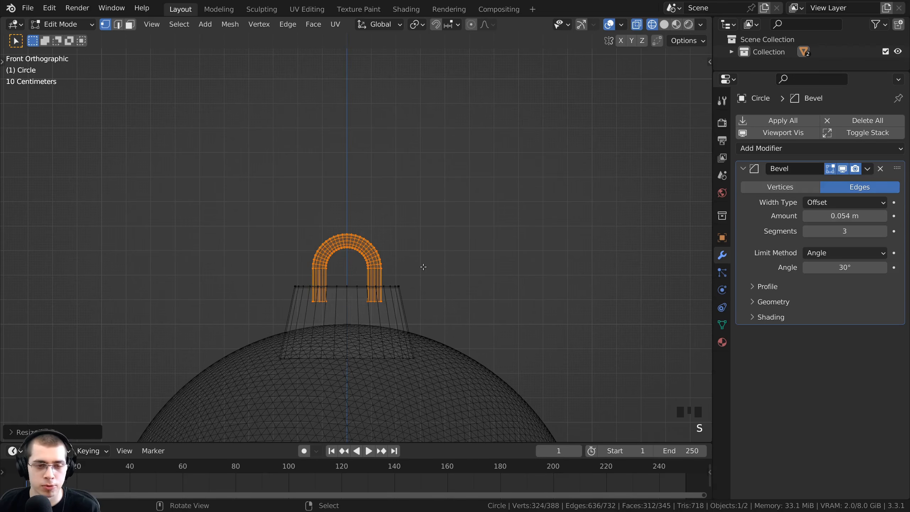
Step: Return to Object Mode and show the ornament in solid shading
key(Tab)
middle_drag(423, 266, 348, 256)
key(z)
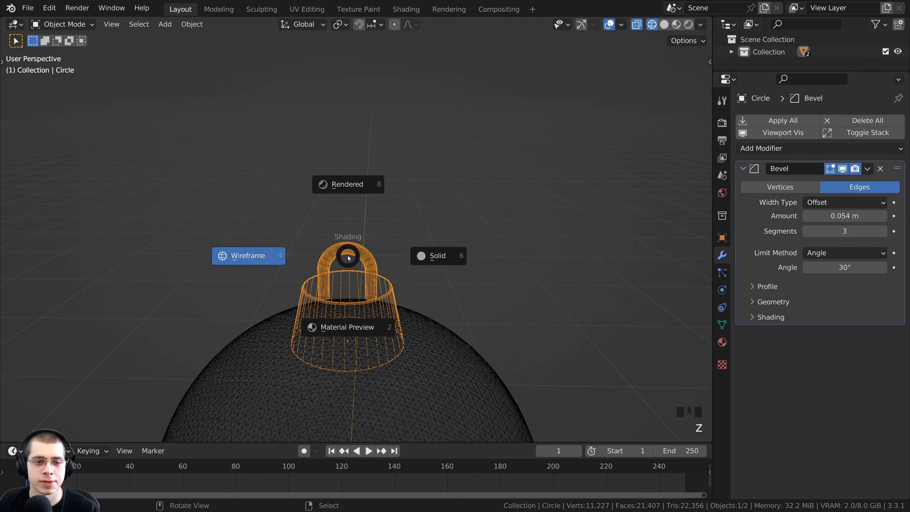
click(421, 255)
Step: Apply Shade Smooth to the neck and loop object
mouse_move(418, 264)
shift+middle_down()
mouse_move(425, 221)
mouse_move(407, 229)
shift+middle_up()
scroll(412, 253, up, 2)
scroll(411, 251, up, 3)
scroll(406, 244, up, 2)
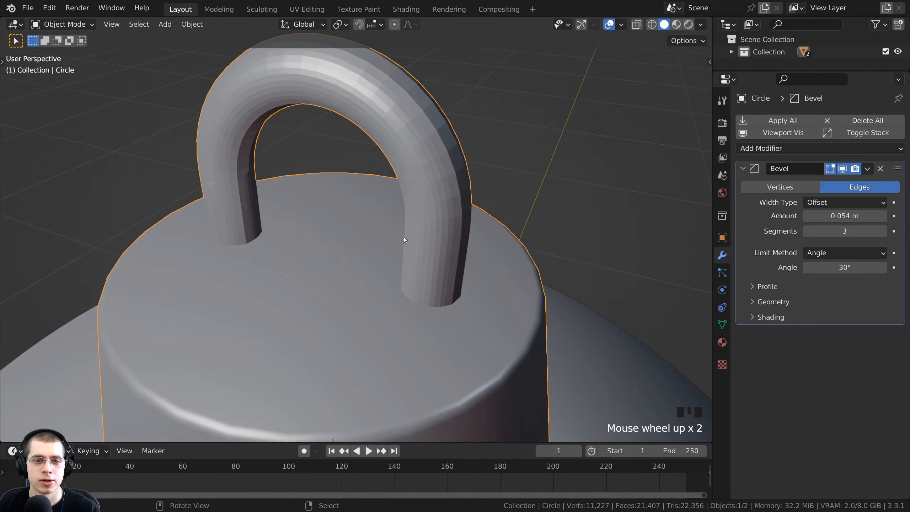
middle_drag(438, 186, 376, 175)
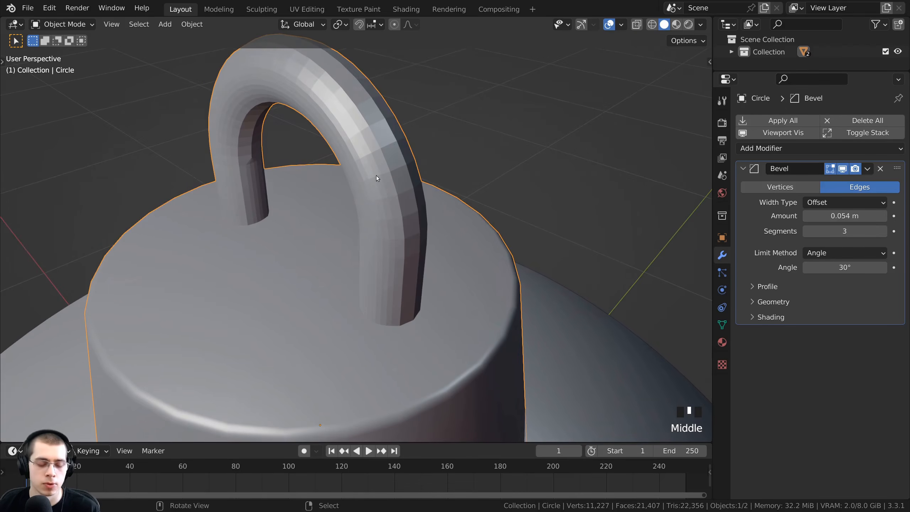
key(w)
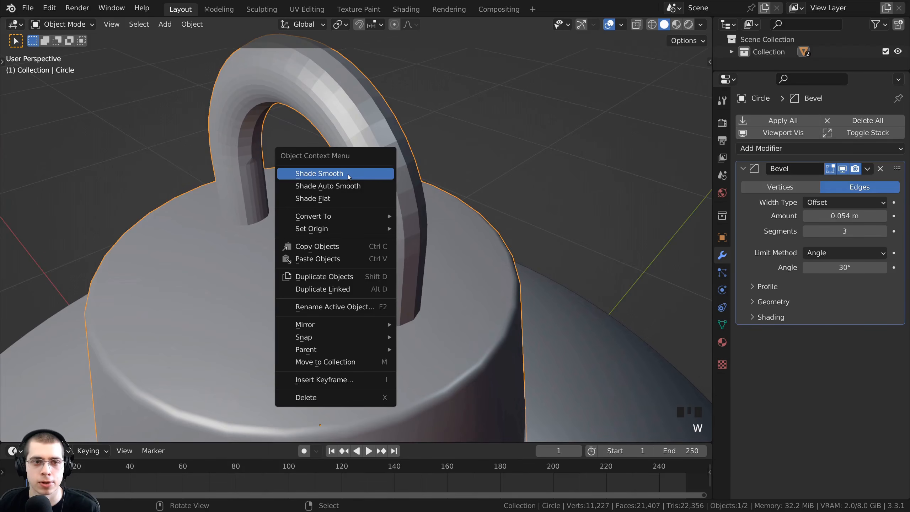
click(348, 174)
Step: Examine the hanging loop's smooth shading up close, along its arch and both legs
scroll(297, 380, down, 2)
middle_drag(340, 329, 359, 258)
scroll(400, 291, up, 2)
scroll(355, 220, up, 1)
shift+middle_drag(355, 219, 388, 269)
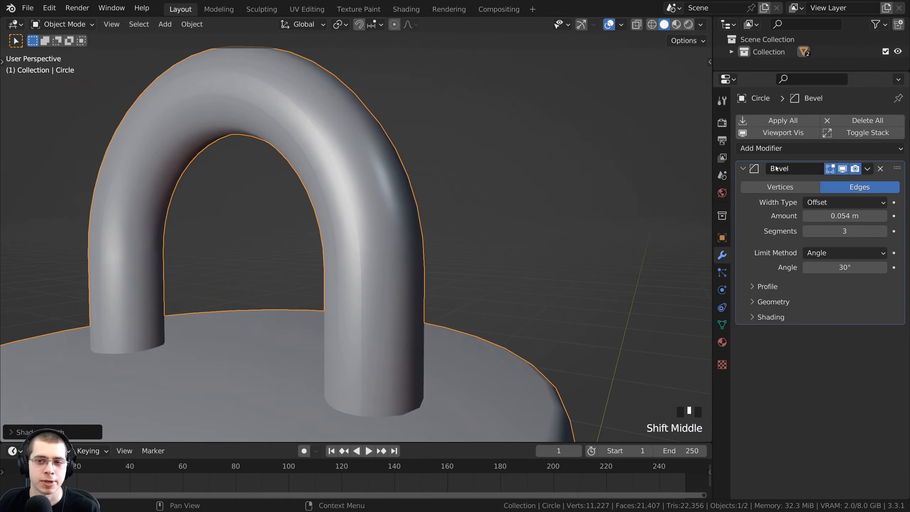
middle_drag(374, 215, 370, 209)
scroll(370, 280, up, 2)
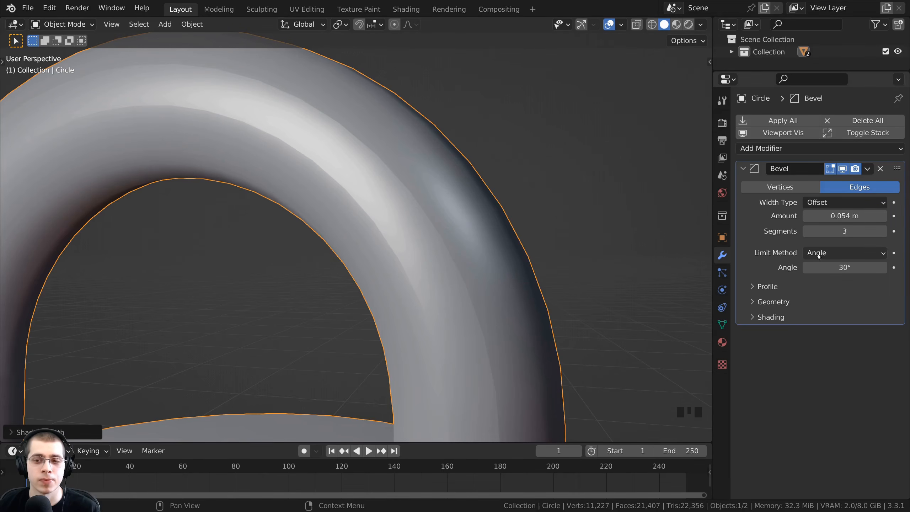
scroll(452, 327, down, 5)
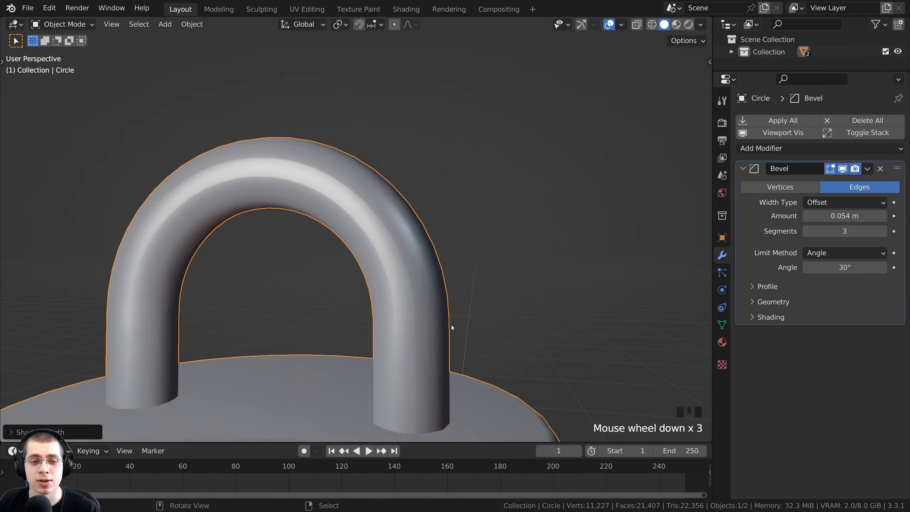
Step: Examine the neck's beveled top rim and tapered side for shading problems from several angles
shift+middle_drag(451, 327, 448, 250)
shift+middle_drag(449, 287, 447, 210)
middle_drag(328, 315, 341, 285)
scroll(378, 270, up, 2)
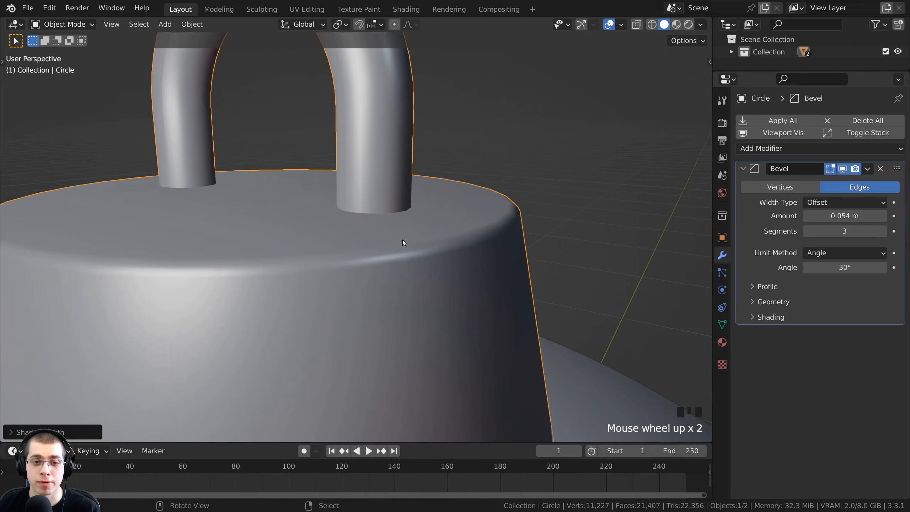
scroll(398, 270, down, 3)
shift+middle_drag(398, 270, 354, 260)
scroll(454, 248, up, 1)
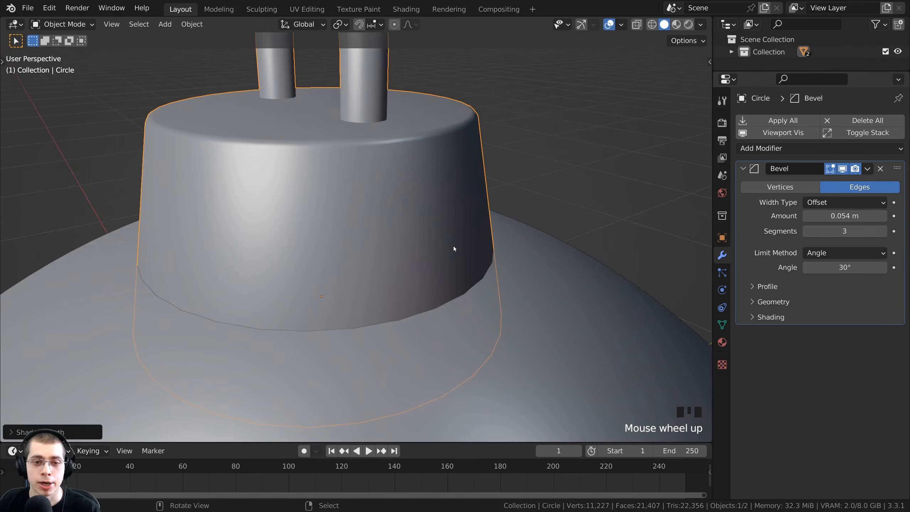
scroll(312, 203, up, 1)
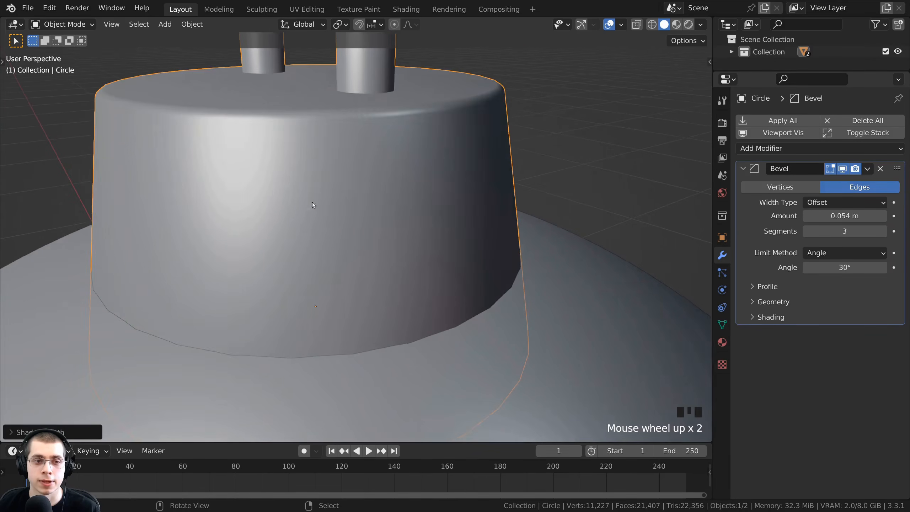
scroll(375, 217, down, 1)
scroll(375, 217, down, 1)
middle_drag(375, 217, 382, 209)
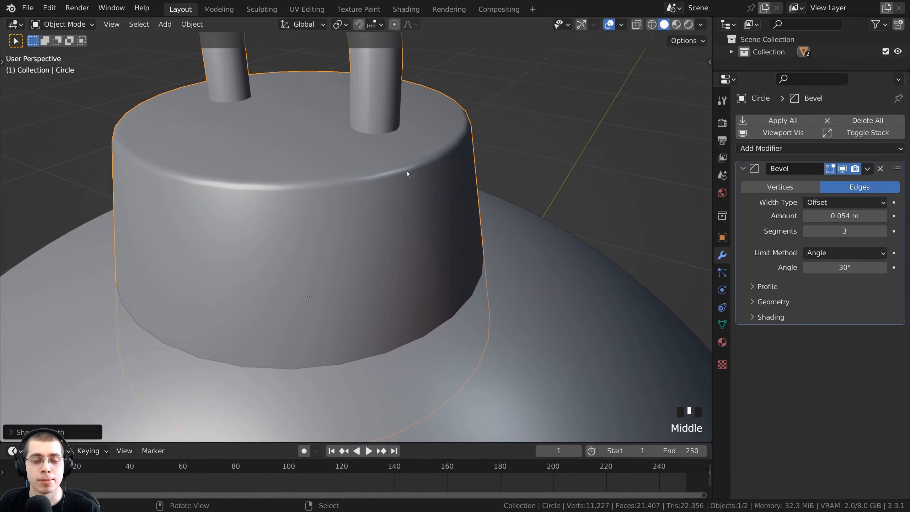
middle_drag(407, 172, 442, 163)
shift+middle_drag(441, 163, 440, 229)
scroll(443, 154, up, 2)
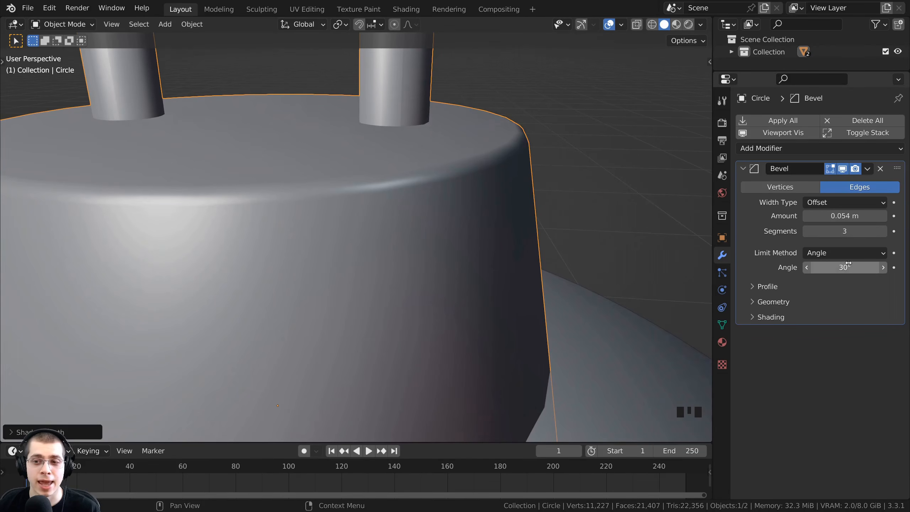
Step: Set the Bevel modifier's angle limit to 33° for the neck and loop object
click(846, 268)
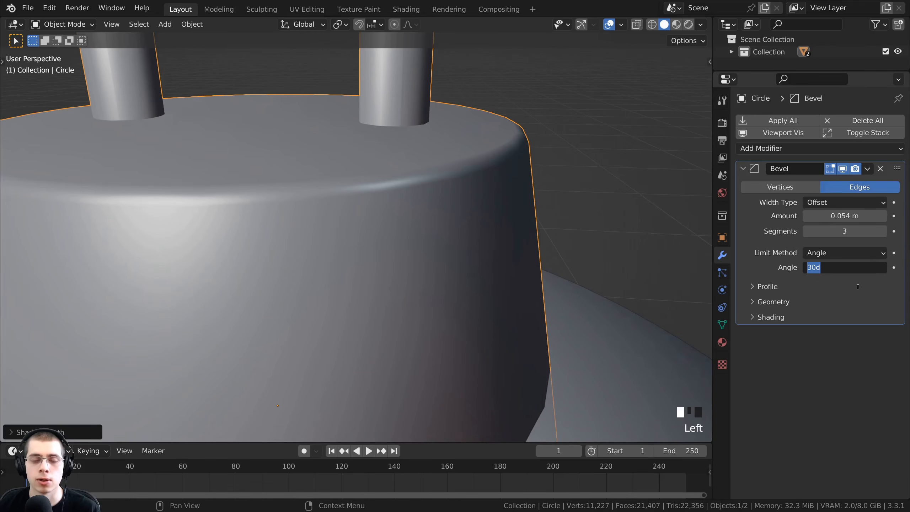
middle_drag(416, 116, 392, 252)
scroll(370, 166, up, 1)
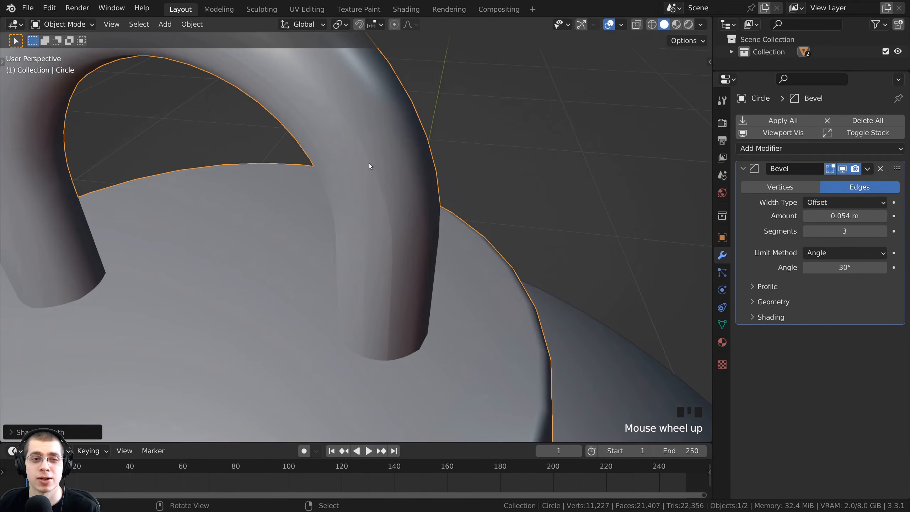
scroll(370, 166, up, 1)
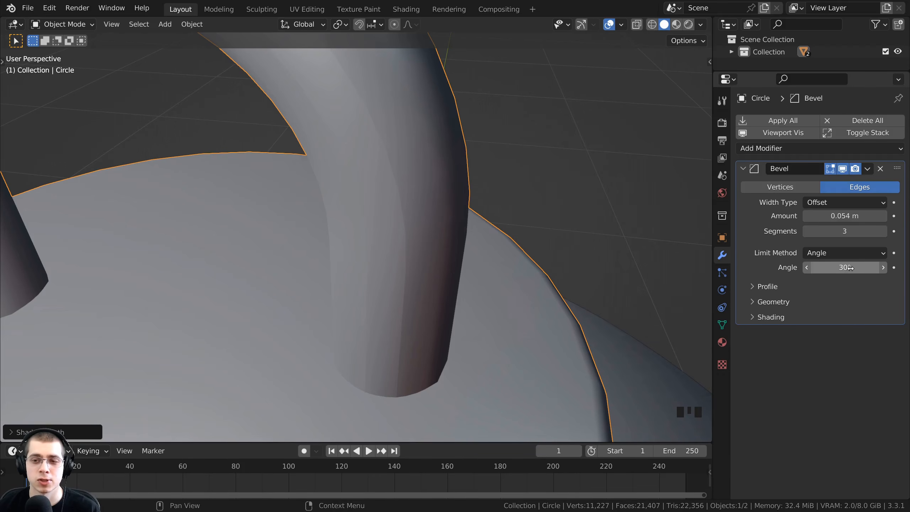
click(851, 268)
text(33)
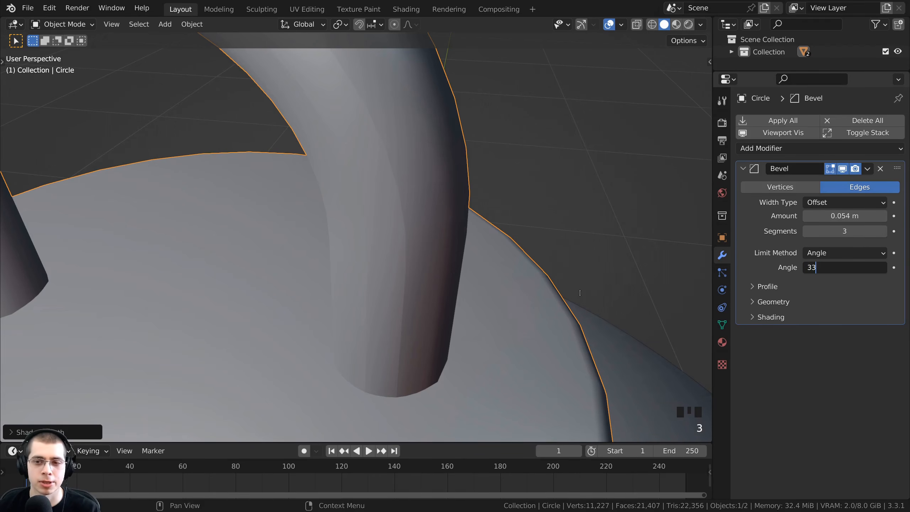
key(Return)
Step: Check the loop's legs and the neck's top edge with and without the mesh displayed for editing, and deselect the object
scroll(579, 299, down, 2)
middle_drag(467, 250, 283, 246)
scroll(406, 222, up, 3)
shift+scroll(384, 314, down, 3)
middle_drag(416, 189, 514, 231)
key(Tab)
middle_drag(446, 229, 431, 116)
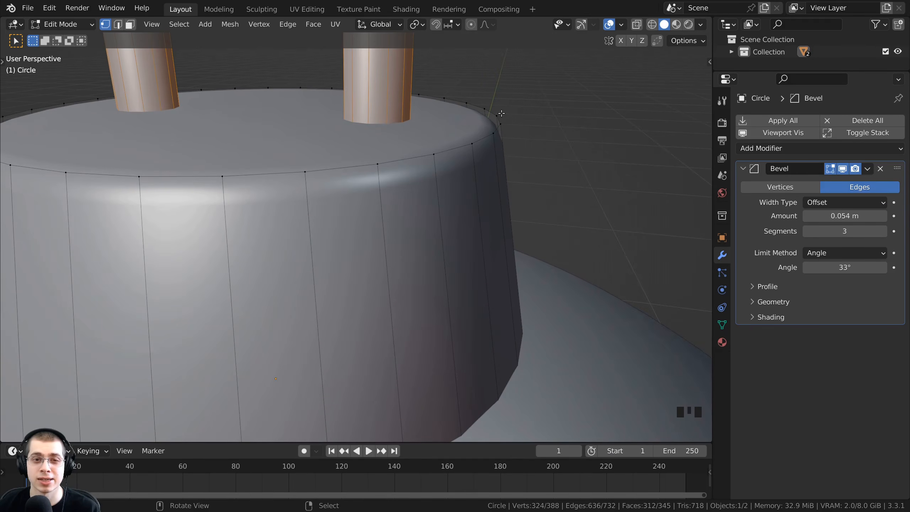
middle_drag(501, 114, 535, 137)
key(Tab)
scroll(463, 172, down, 8)
click(447, 190)
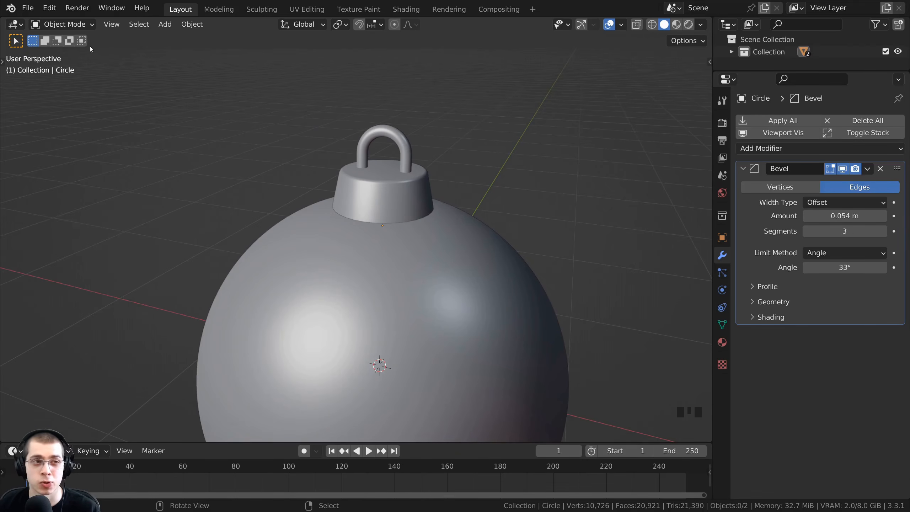
Step: Save the file as Christmas Ornaments.blend in the Tutorial folder
click(30, 11)
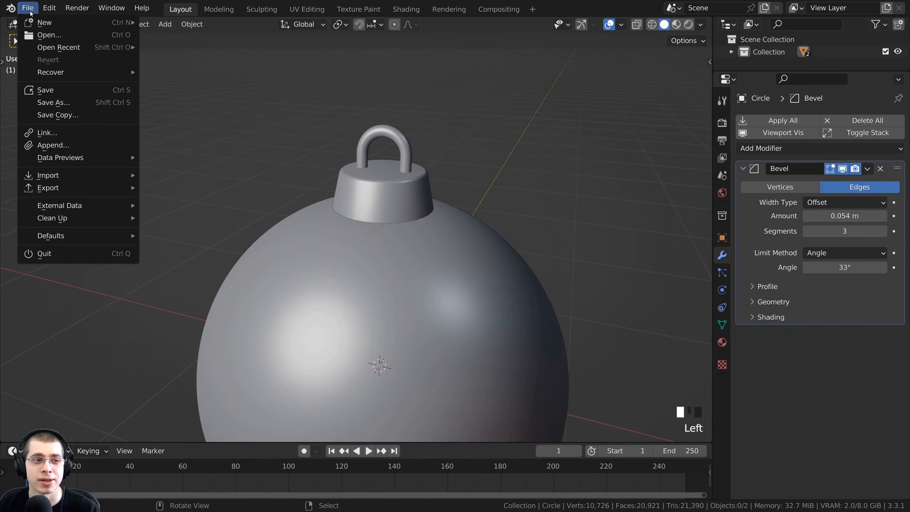
click(72, 108)
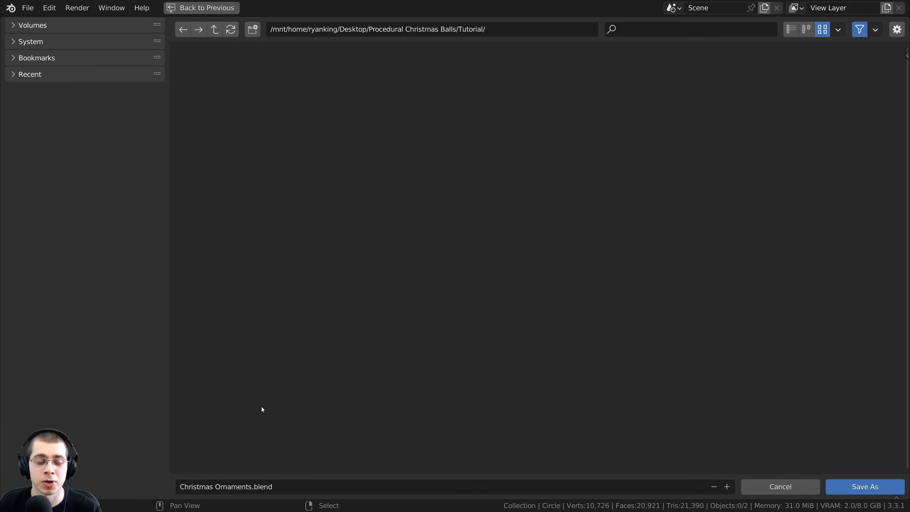
click(865, 486)
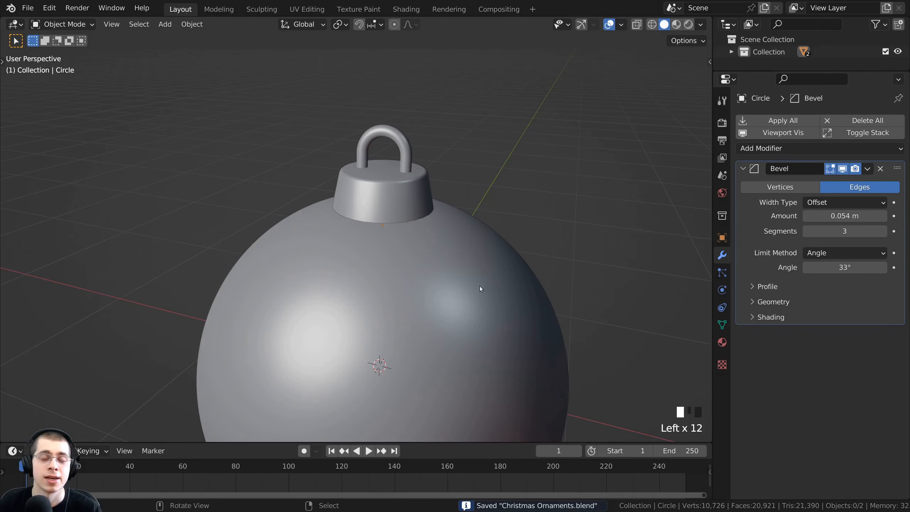
Step: Open the World settings and collapse the Physical Atmosphere section
middle_drag(480, 289, 475, 289)
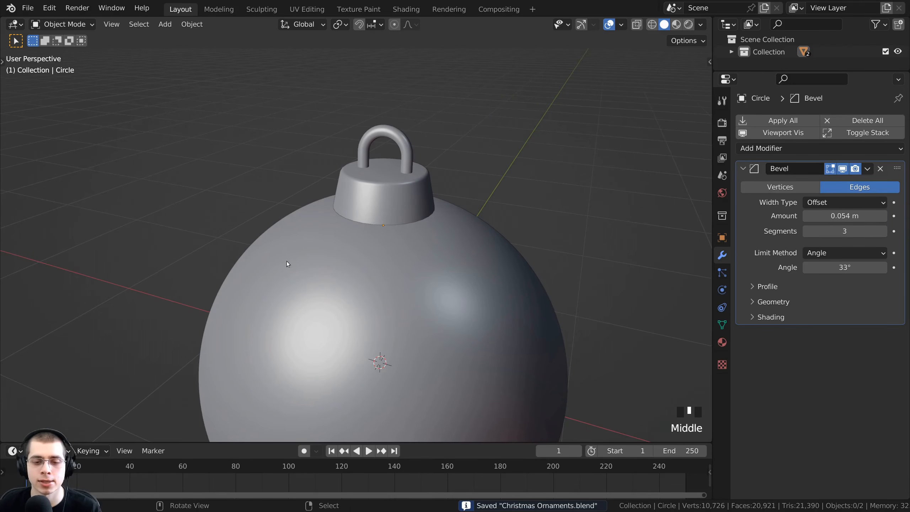
scroll(519, 339, down, 2)
middle_drag(518, 334, 465, 358)
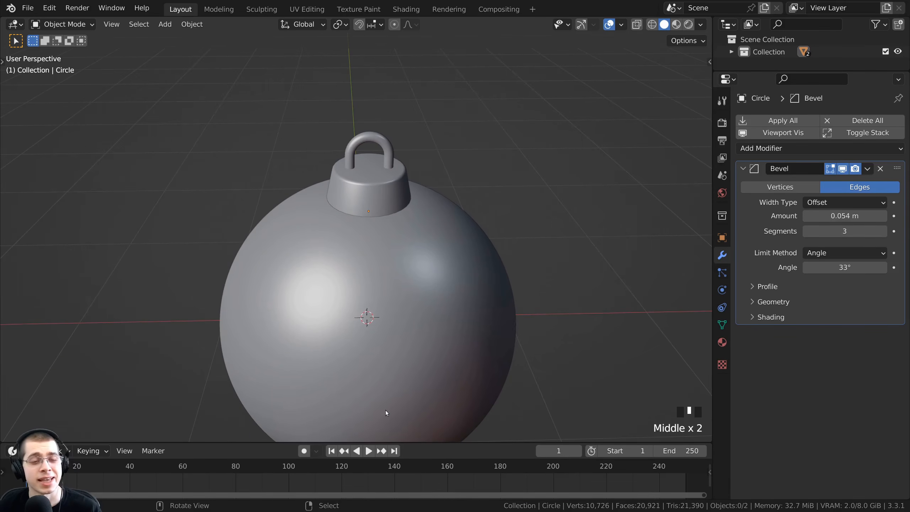
click(721, 196)
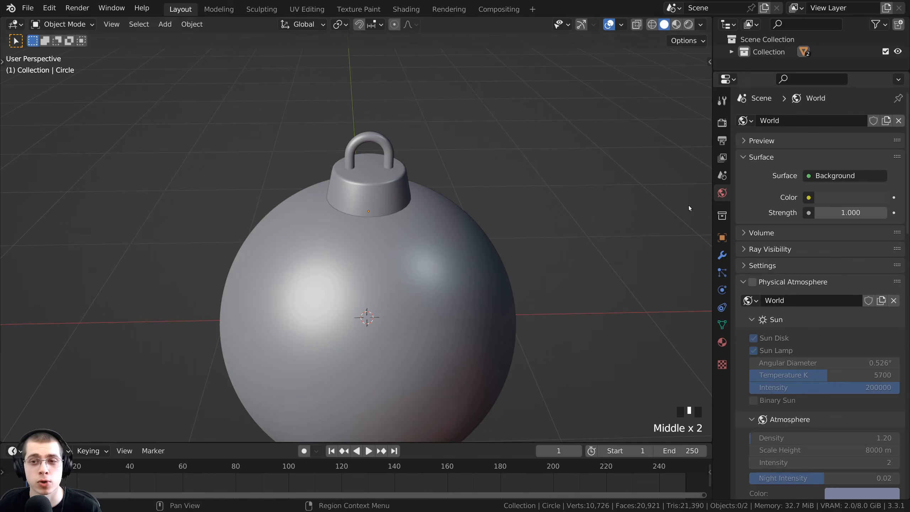
click(754, 281)
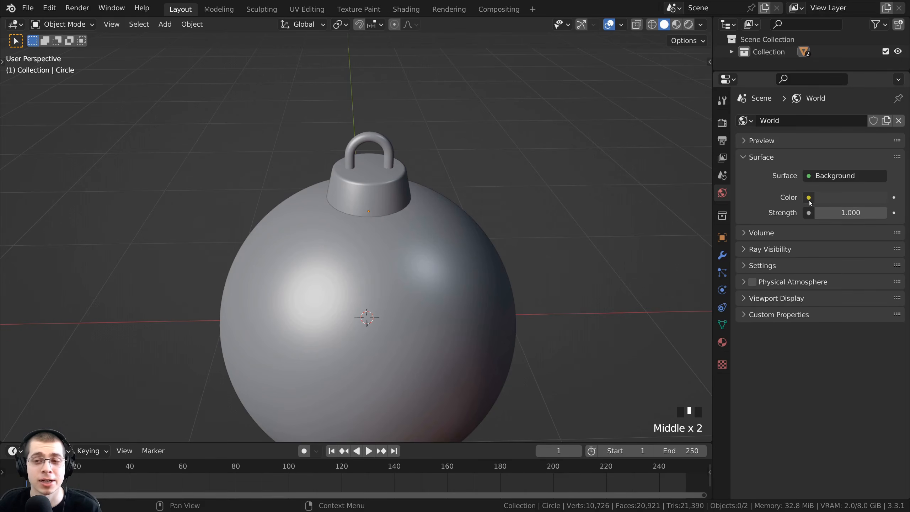
Step: Assign an Environment Texture to the world color and load photo_studio_loft_hall_1k.hdr from the Poly Haven HDRI 1K folder
click(809, 198)
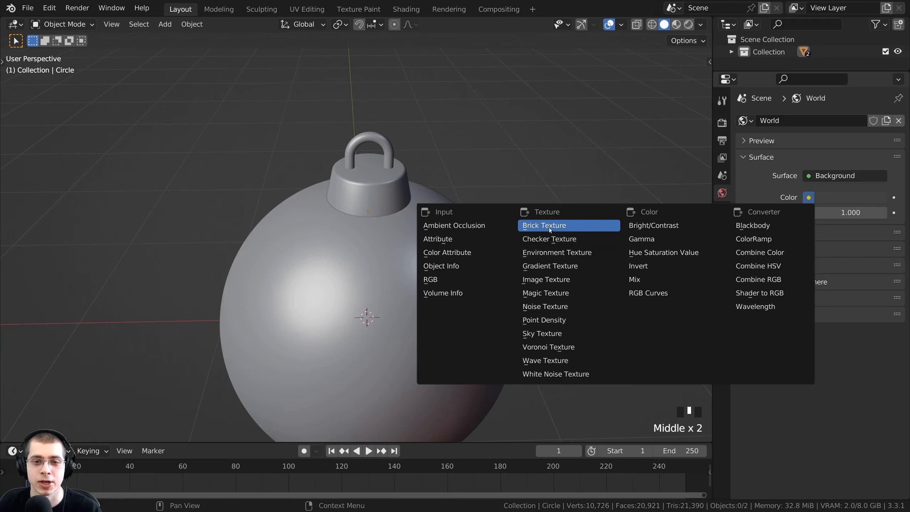
click(549, 252)
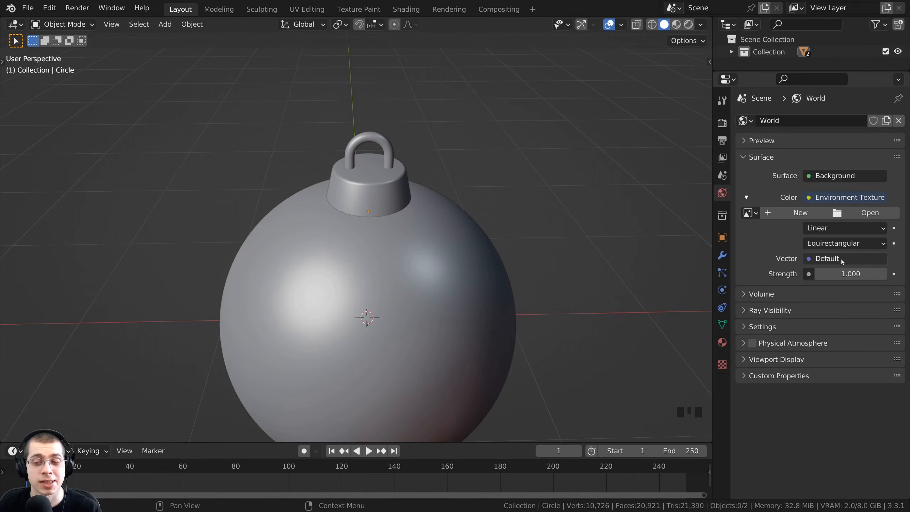
click(861, 216)
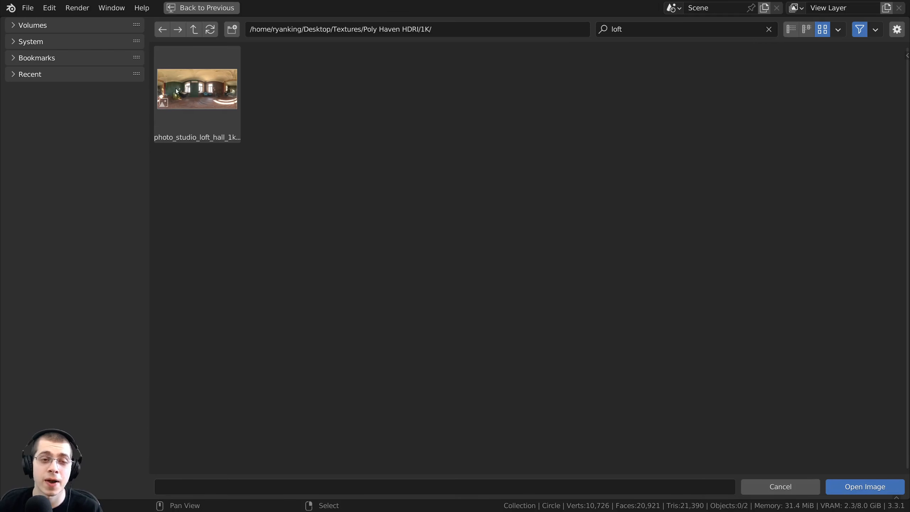
click(182, 102)
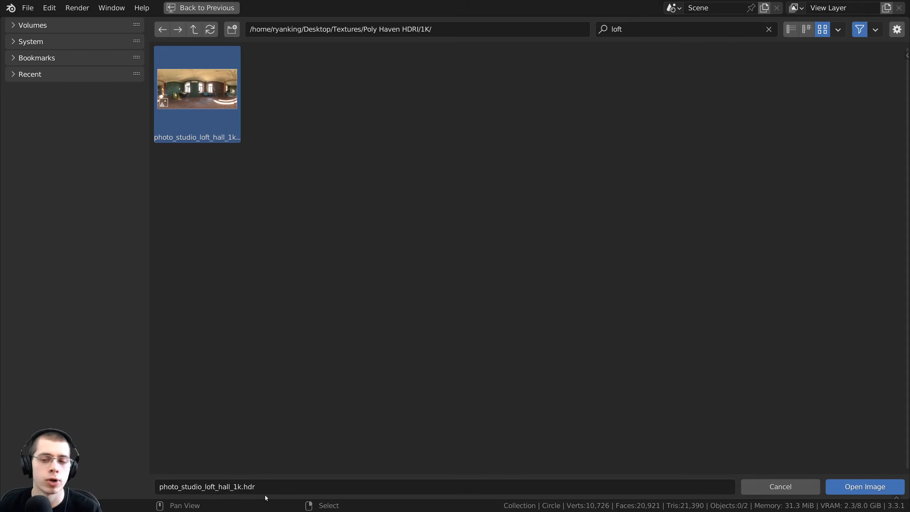
click(865, 489)
Step: Switch the viewport to Rendered shading and view the ornament against the loft environment from several angles
scroll(532, 305, down, 1)
mouse_move(532, 305)
shift+middle_down()
mouse_move(524, 284)
mouse_move(404, 284)
shift+middle_up()
key(z)
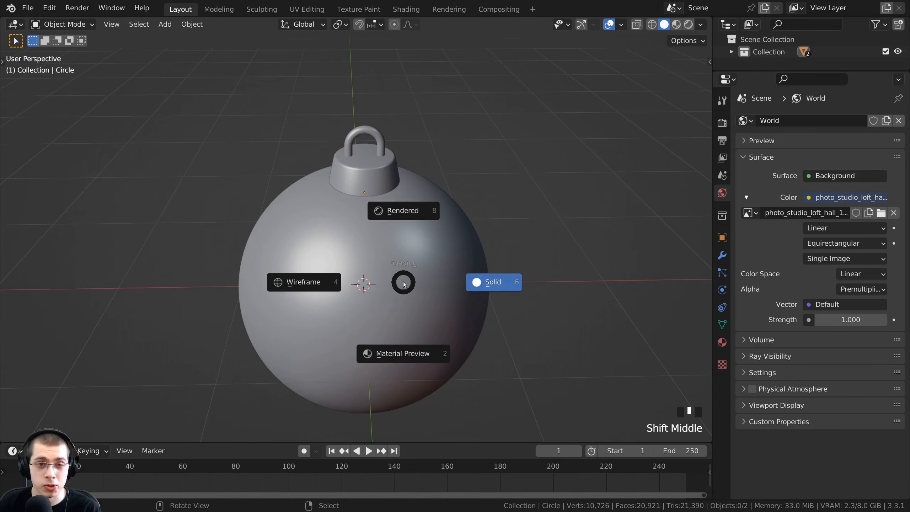
click(396, 219)
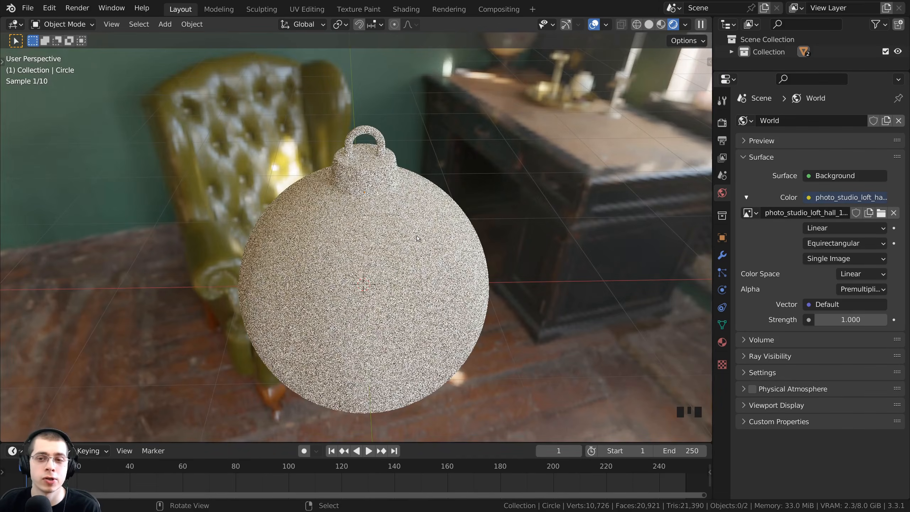
scroll(406, 215, down, 3)
middle_drag(406, 215, 398, 181)
scroll(462, 183, up, 2)
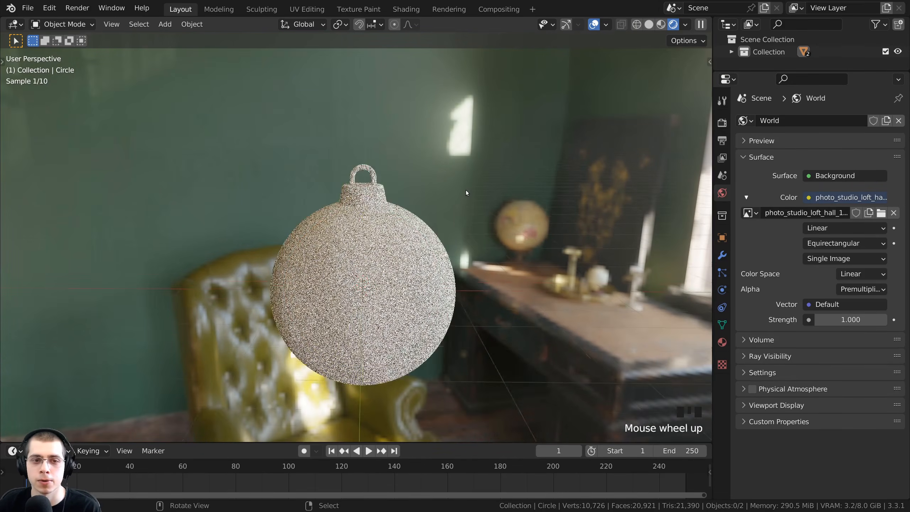
middle_drag(534, 263, 582, 241)
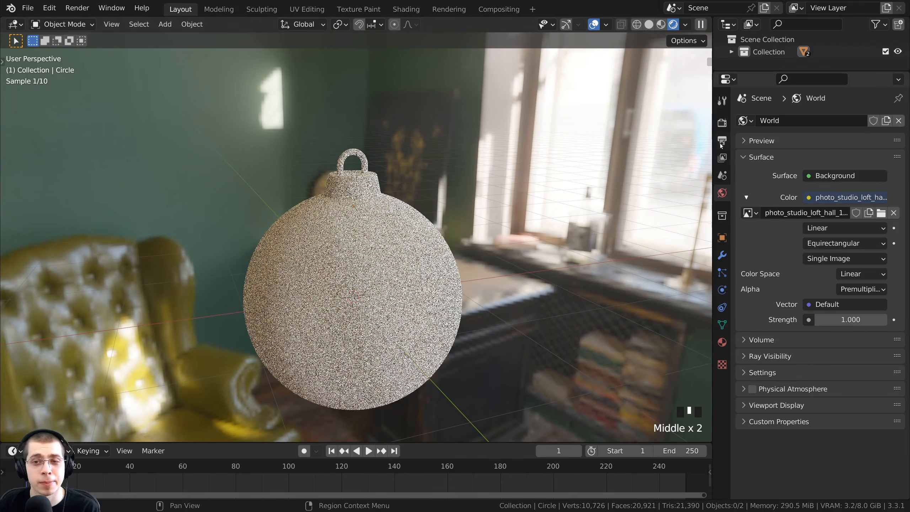
Step: Enable the Transparent film option in the render settings and collapse the Film section
click(722, 123)
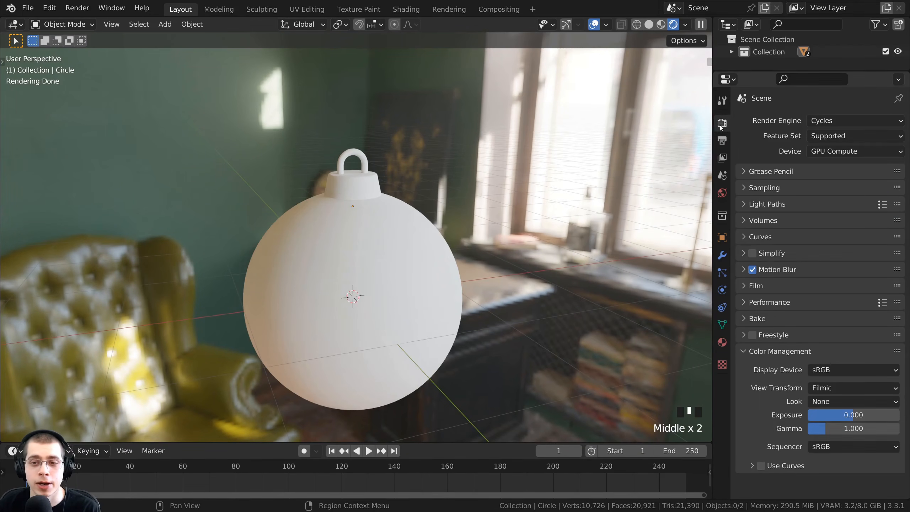
click(745, 286)
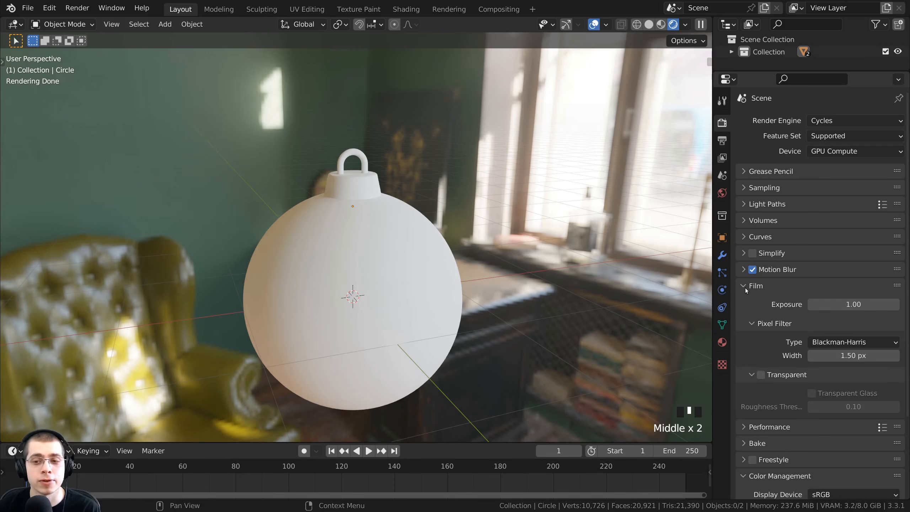
click(761, 374)
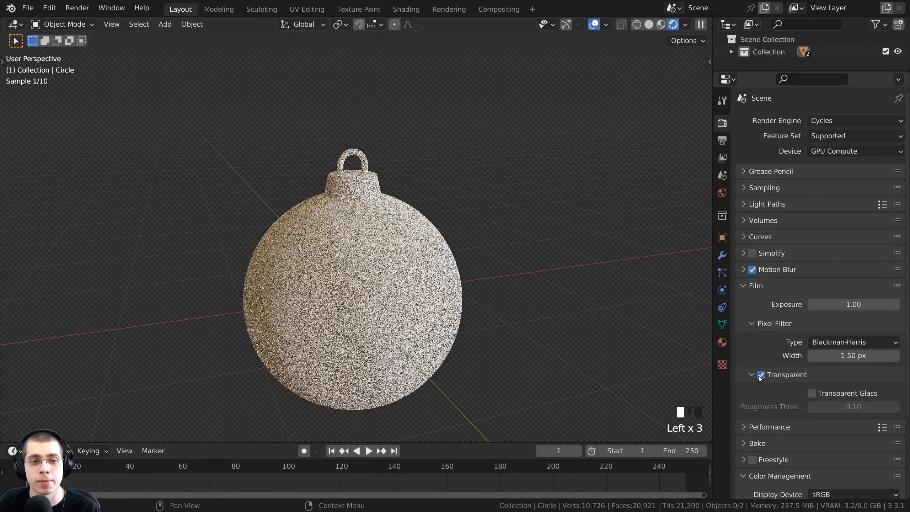
middle_drag(487, 229, 445, 276)
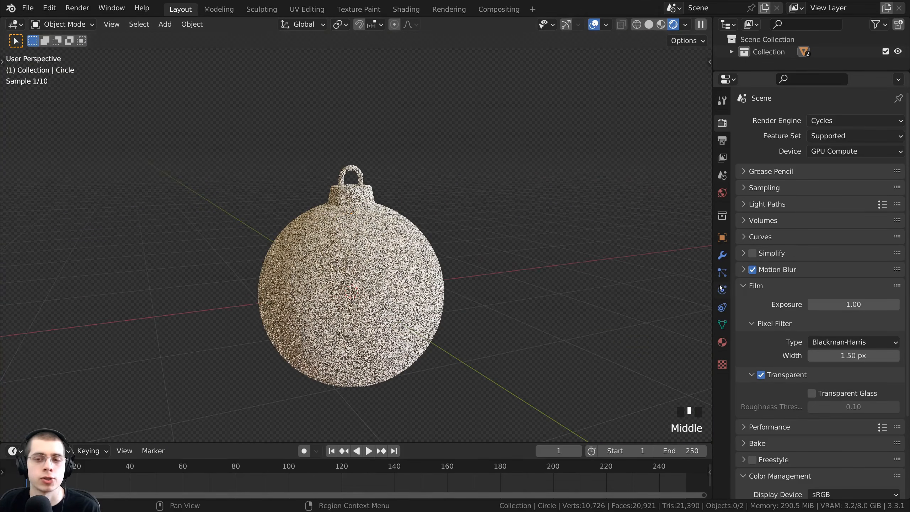
click(756, 286)
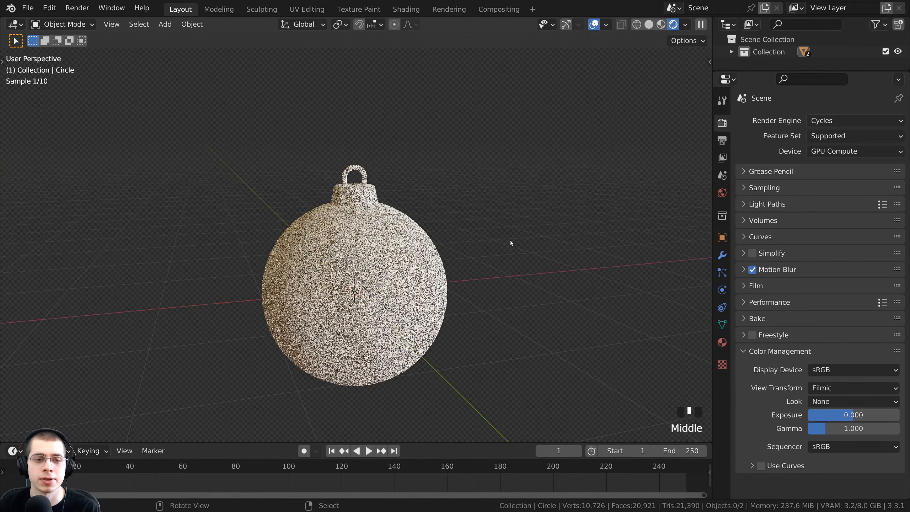
middle_drag(511, 241, 532, 251)
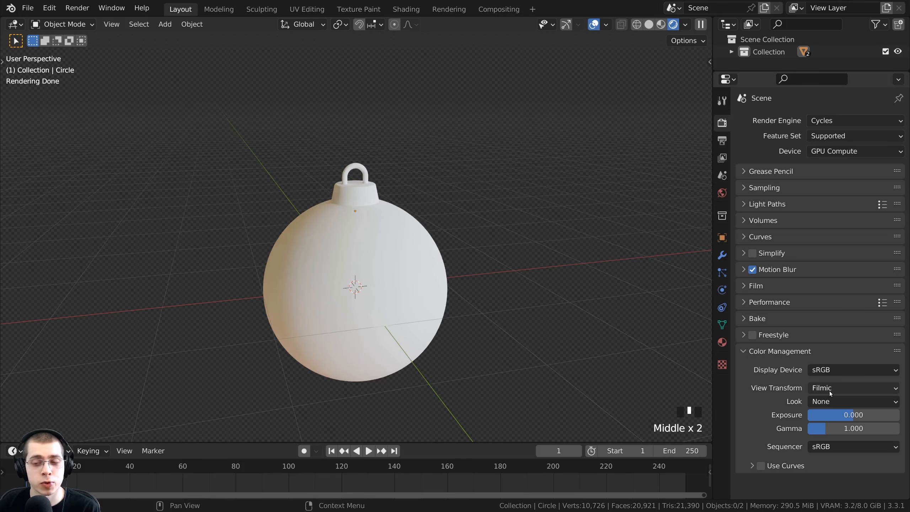
Step: Set the color management look to High Contrast and check the ornament's shading in the viewport
click(827, 402)
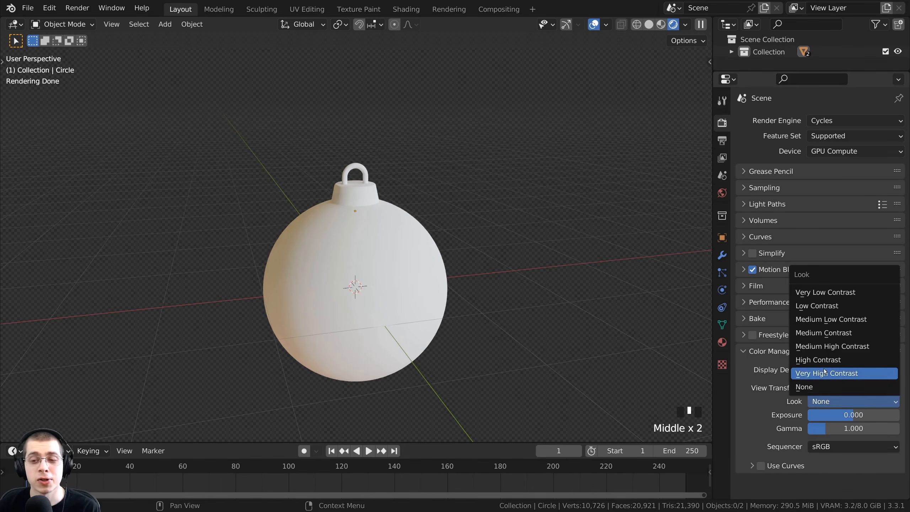
click(825, 359)
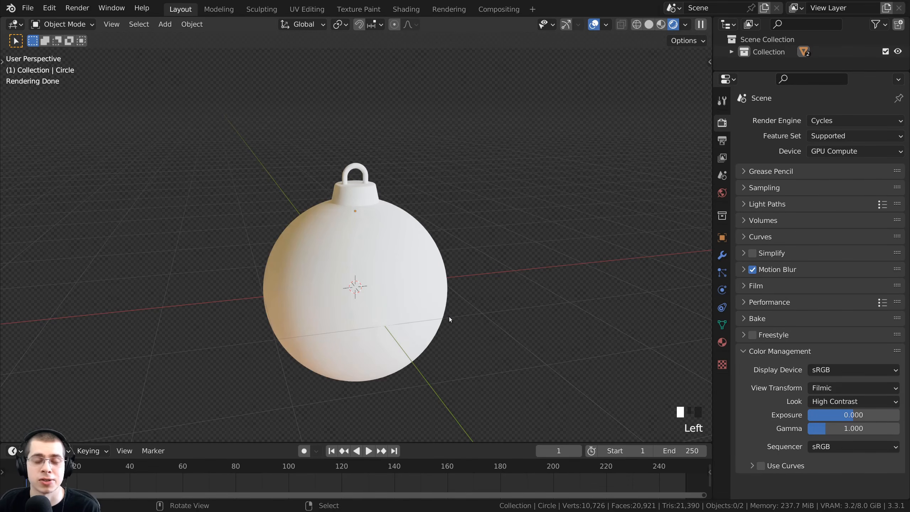
middle_drag(449, 318, 334, 294)
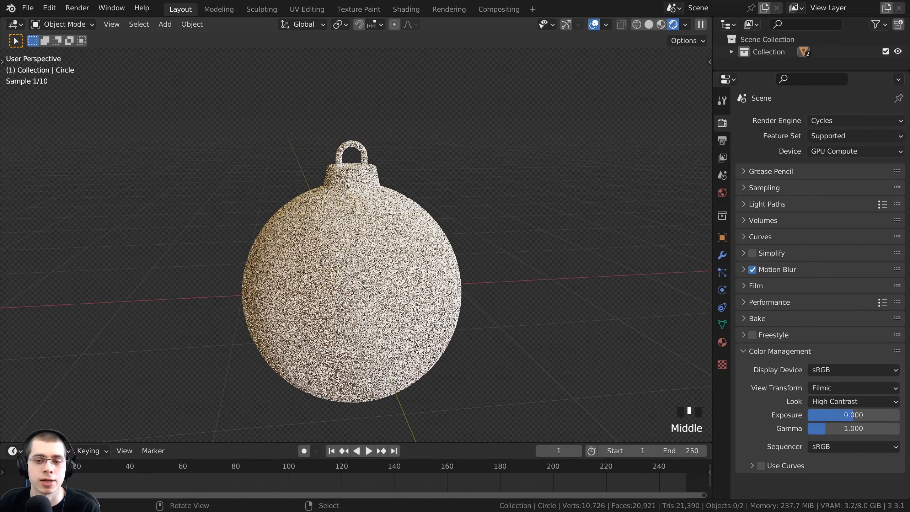
shift+middle_drag(410, 340, 375, 192)
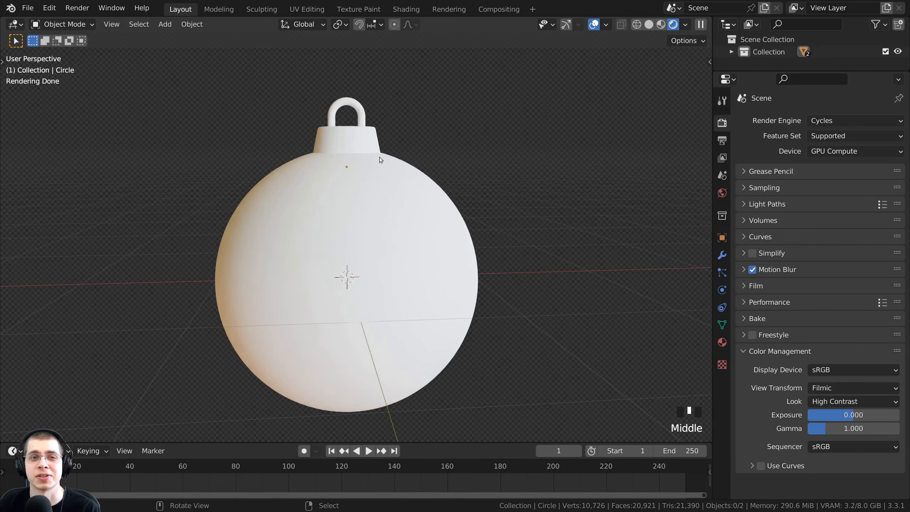
Step: Switch to the Shading workspace, show its viewport in Rendered shading, and widen the node editor beside the ornament
click(405, 8)
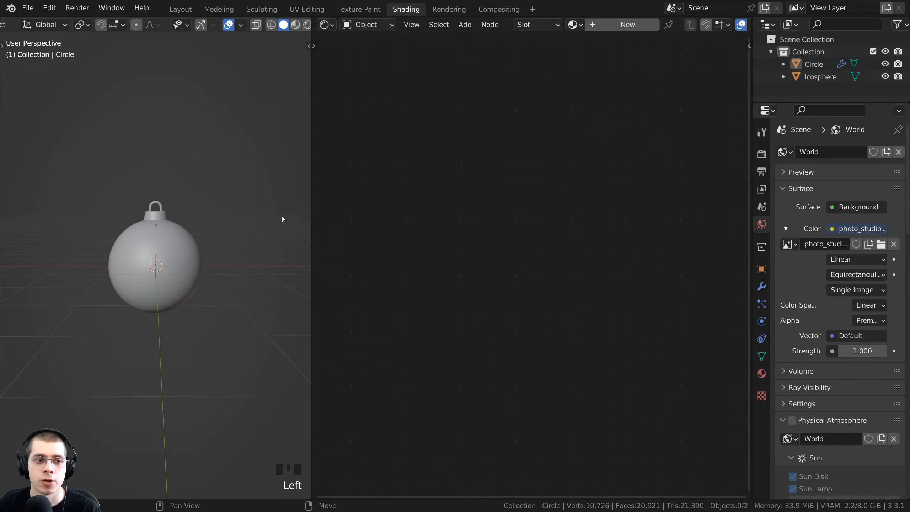
scroll(175, 311, up, 4)
scroll(152, 276, up, 1)
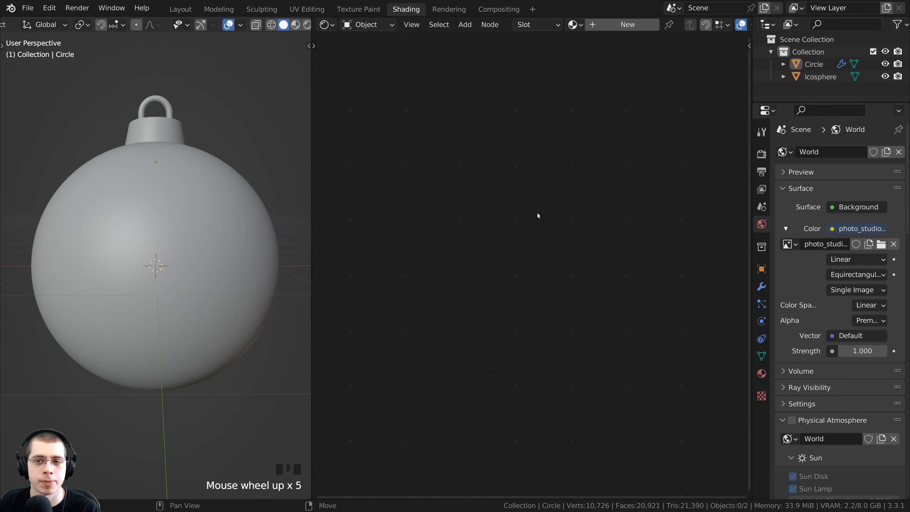
middle_drag(233, 219, 221, 254)
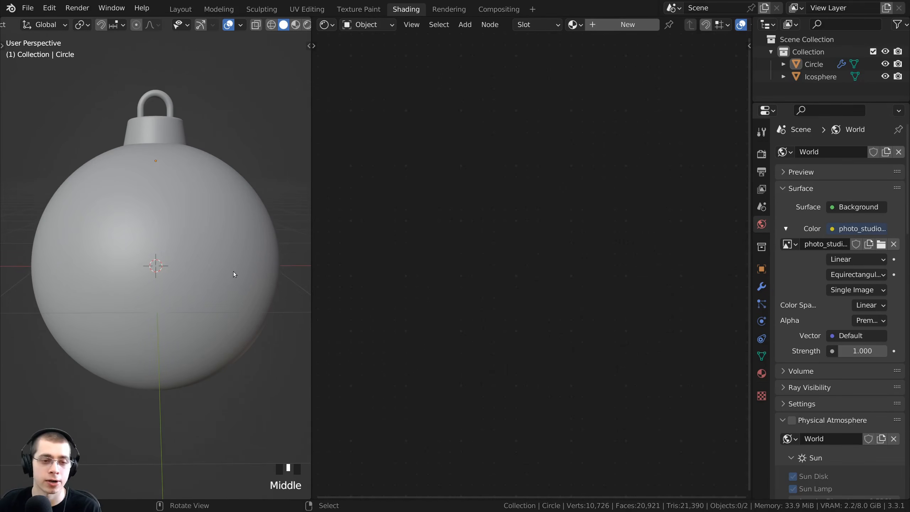
key(z)
click(244, 201)
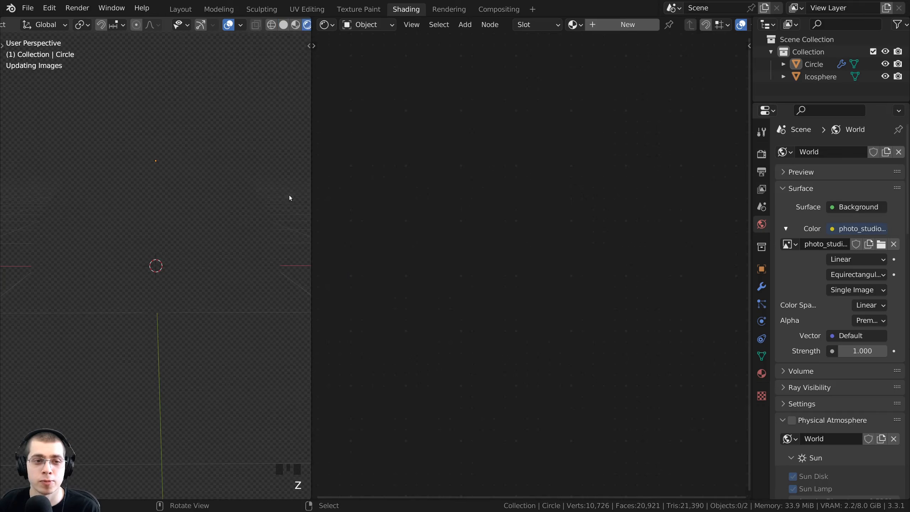
drag(309, 187, 192, 187)
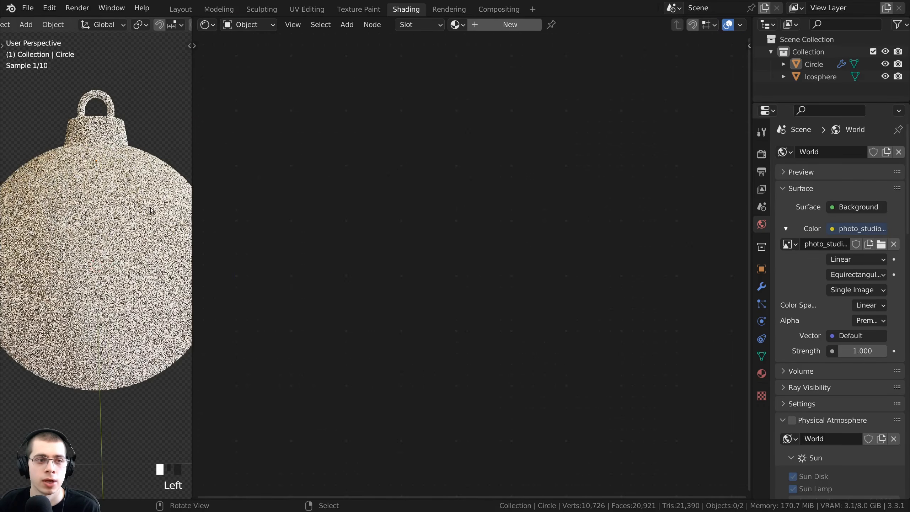
scroll(107, 266, down, 2)
shift+middle_drag(90, 251, 99, 266)
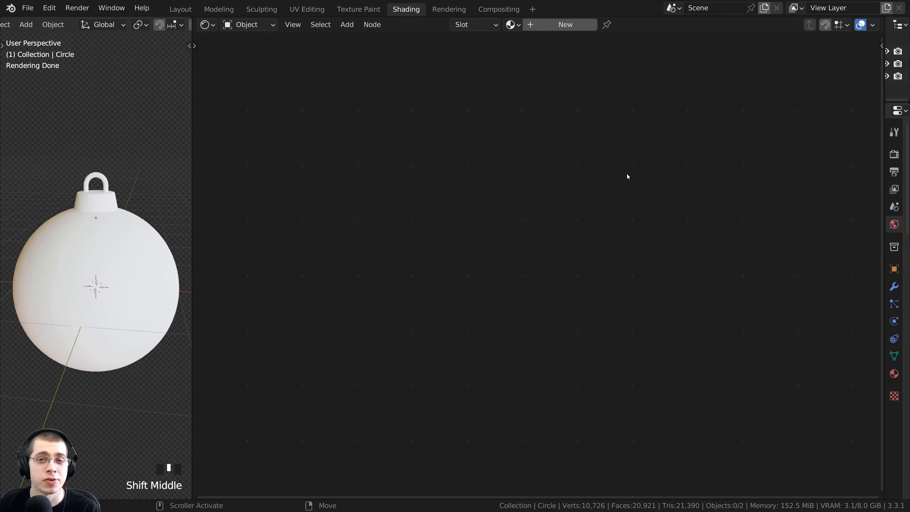
Step: Check in the Preferences that the Node Wrangler add-on is enabled
click(46, 14)
click(111, 186)
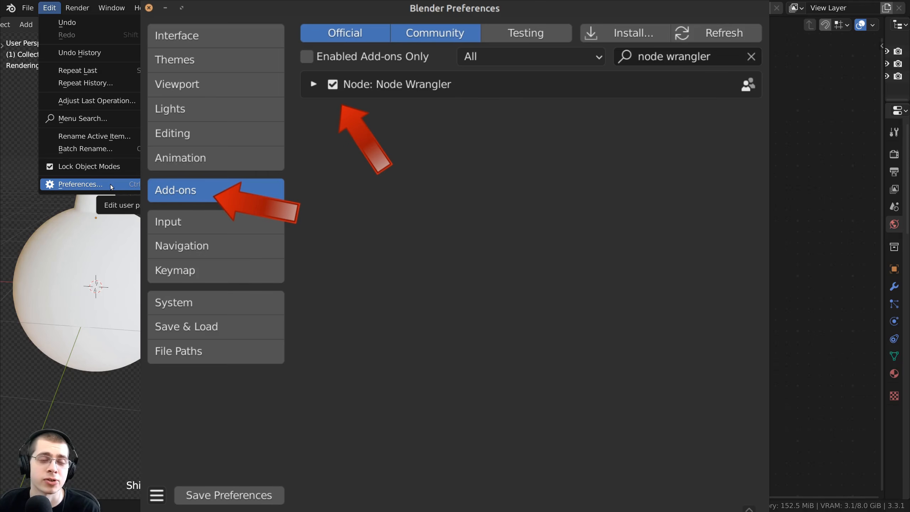
middle_drag(140, 243, 108, 202)
Step: Select the neck and loop object and give it a new material named Hook
right_click(105, 205)
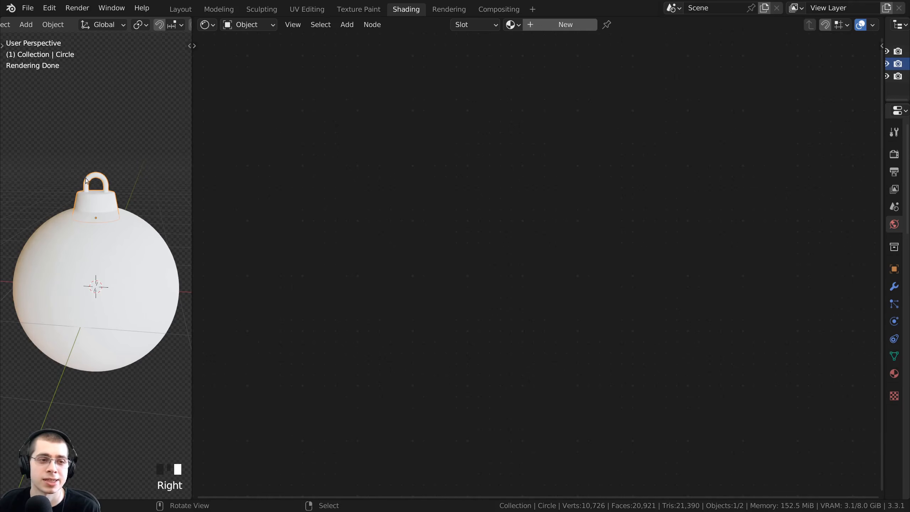
click(557, 28)
click(575, 24)
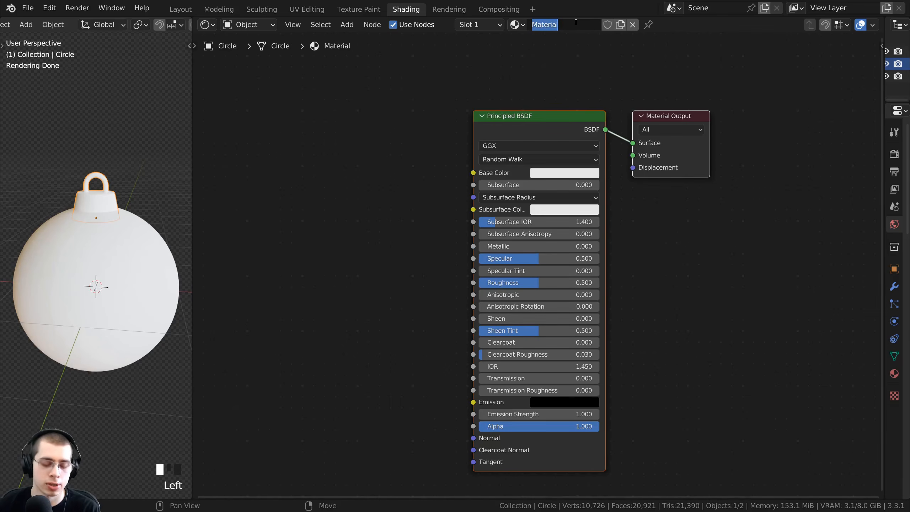
text(Hook)
key(Return)
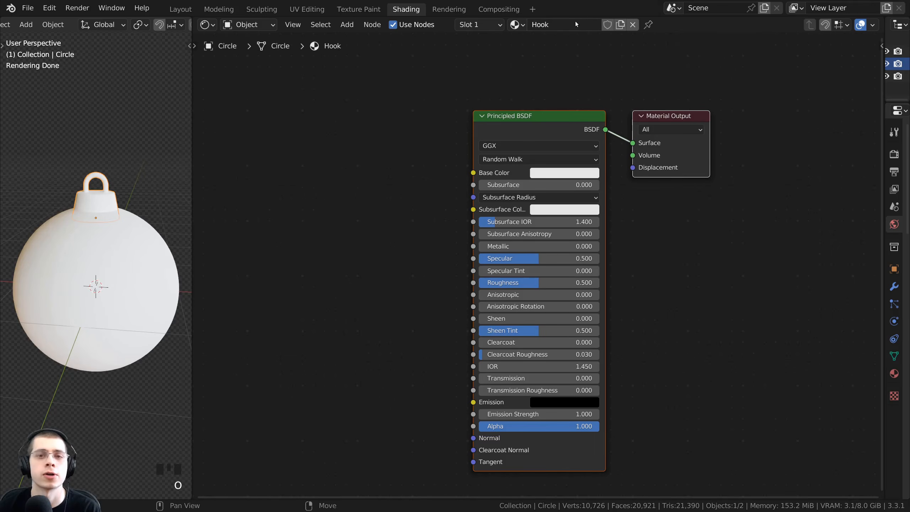
Step: Set the Hook material's base color to light gray
scroll(634, 144, up, 2)
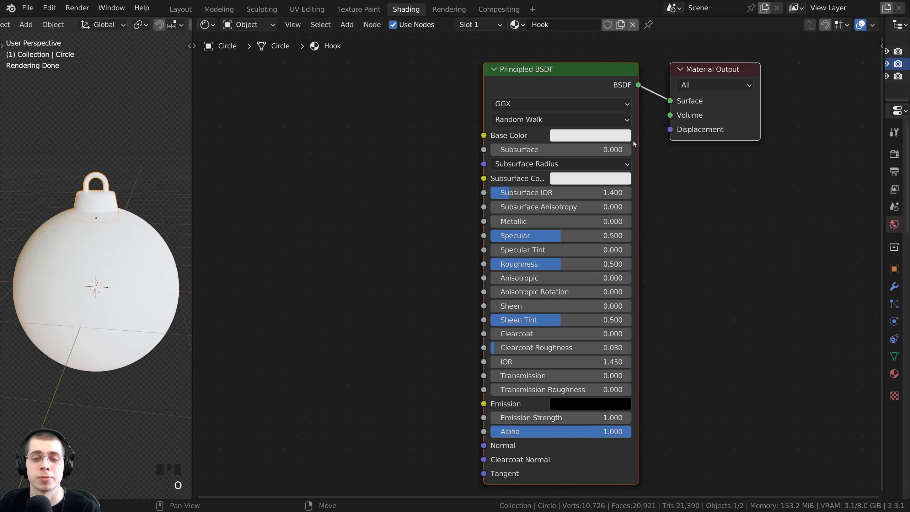
click(561, 136)
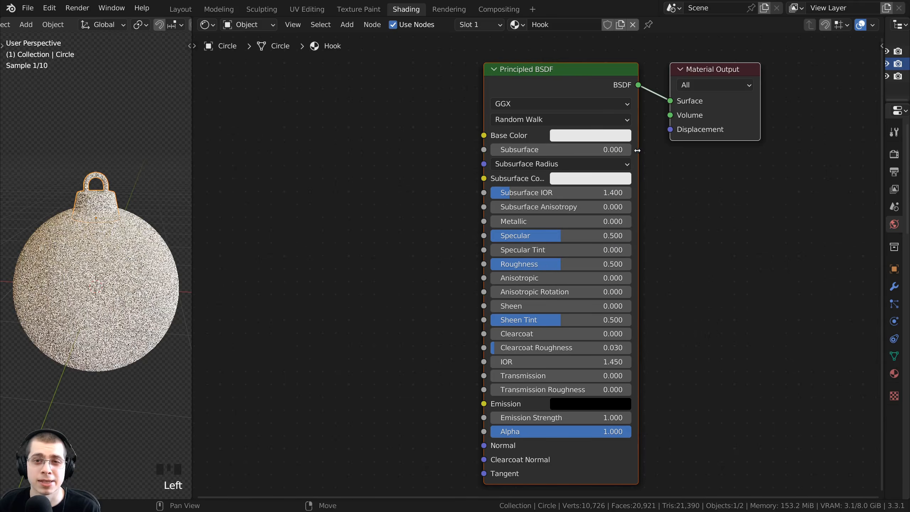
click(660, 168)
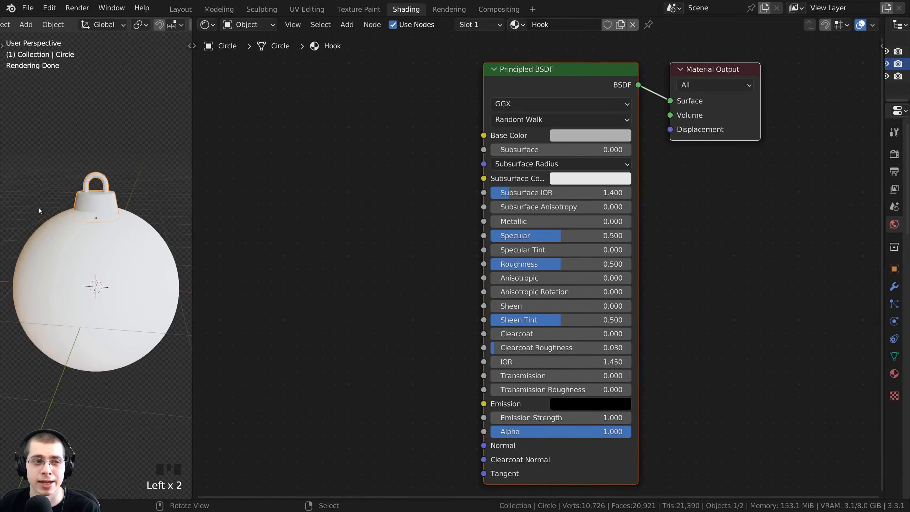
Step: Set the Hook material's Metallic to 1.000 and Roughness to 0.3
shift+middle_drag(40, 204, 90, 254)
scroll(89, 258, up, 5)
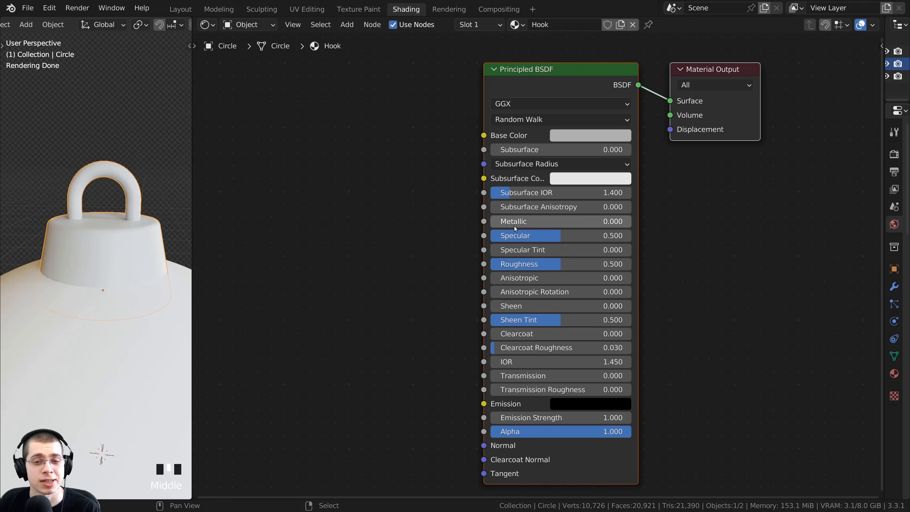
drag(514, 226, 633, 226)
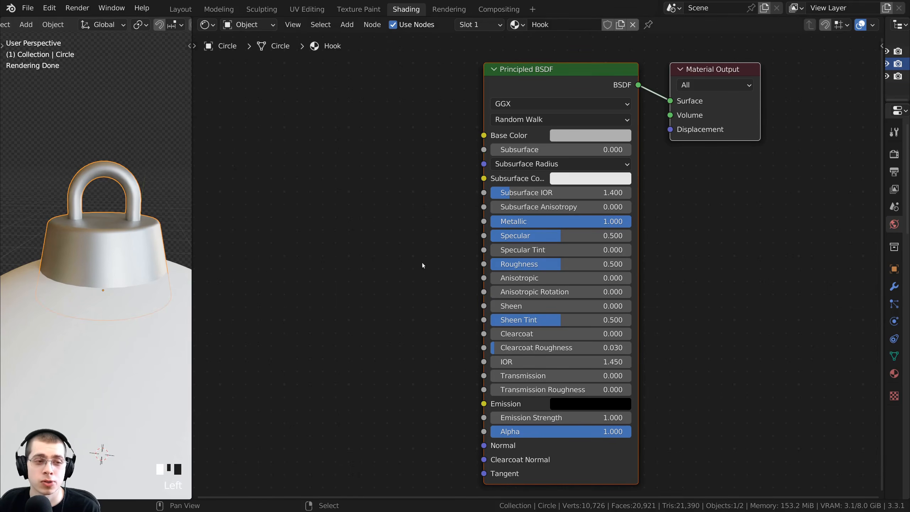
click(547, 264)
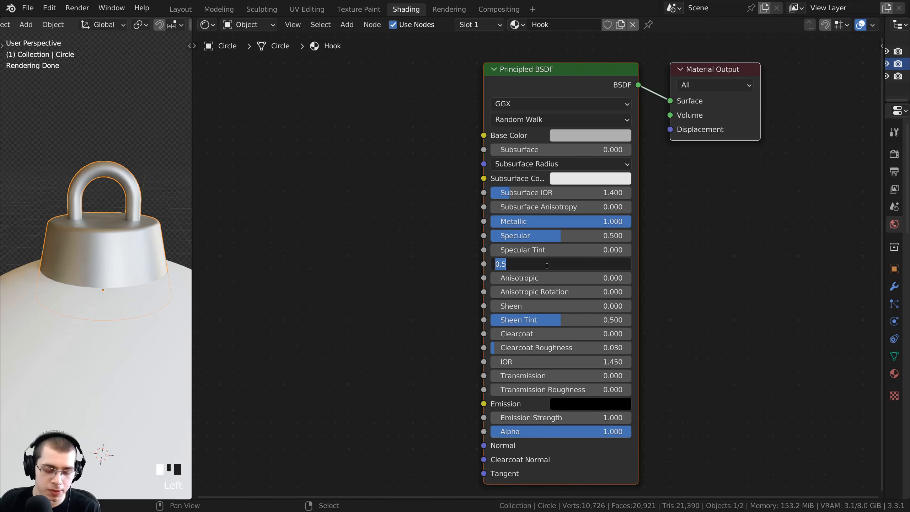
text(0.3)
key(Return)
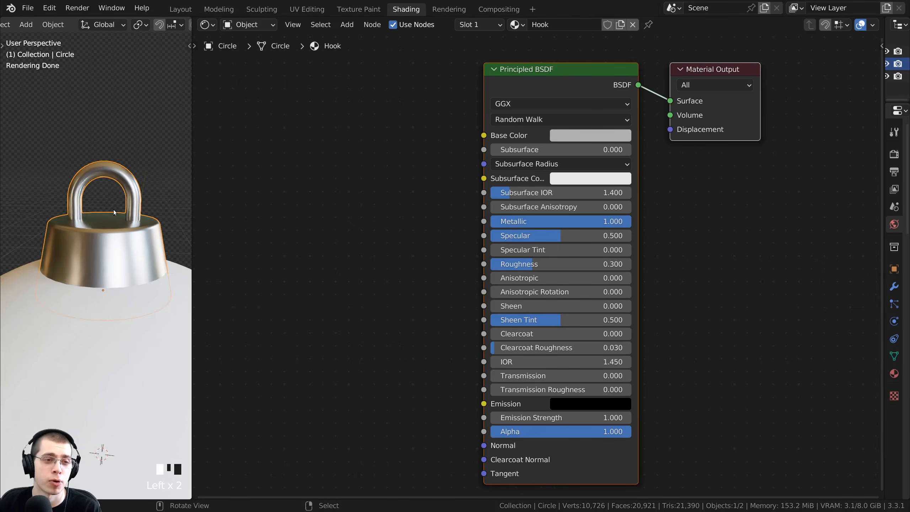
Step: Deselect everything and inspect the hook's metallic material up close and from above
middle_drag(116, 212, 104, 255)
key(alt+a)
scroll(131, 251, down, 3)
scroll(110, 218, up, 5)
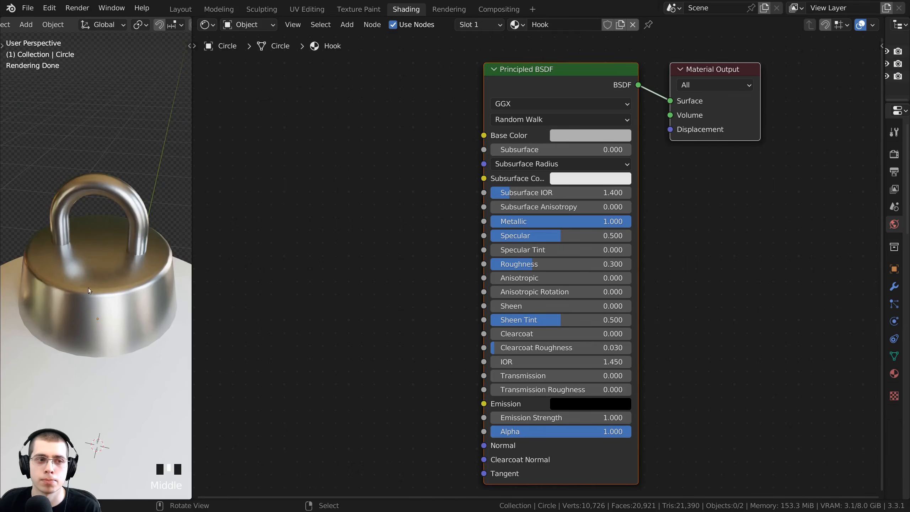
scroll(122, 208, down, 4)
shift+middle_drag(126, 211, 129, 226)
Step: Select the ornament ball and give it a new material named Ornament Bumpy
right_click(104, 226)
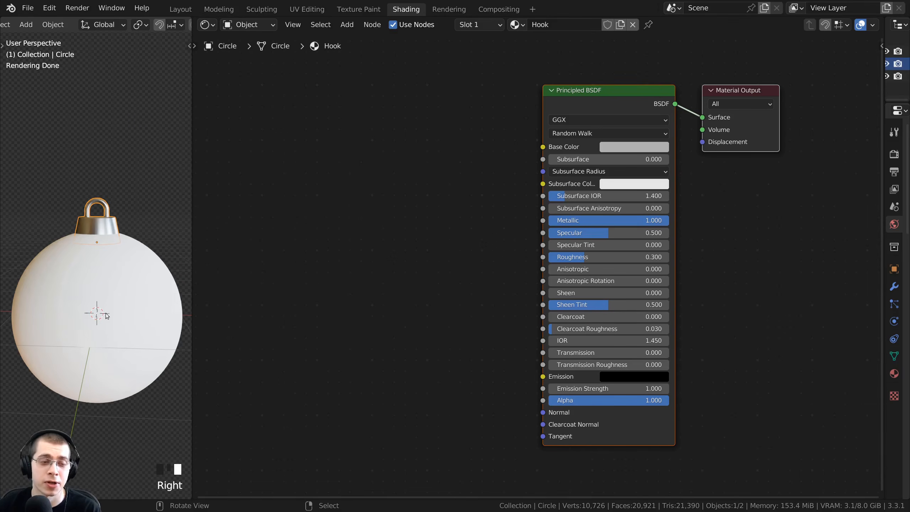
right_click(109, 281)
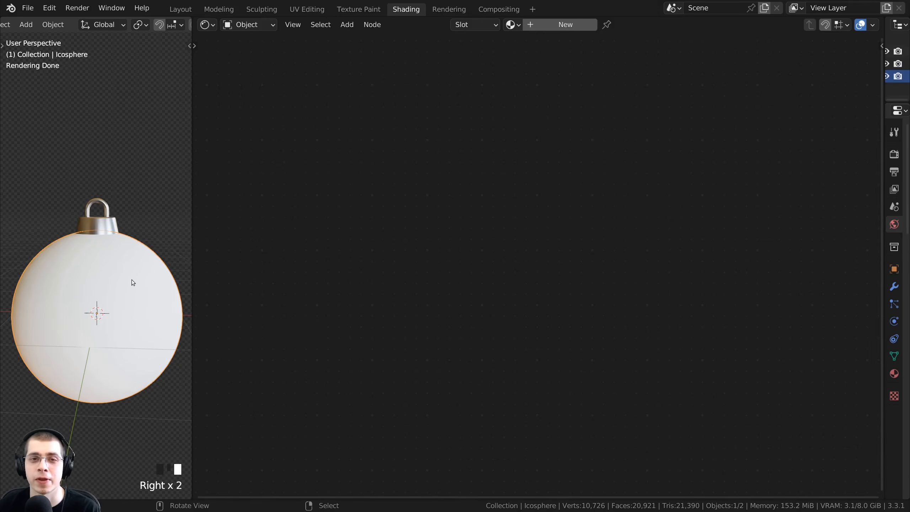
click(559, 26)
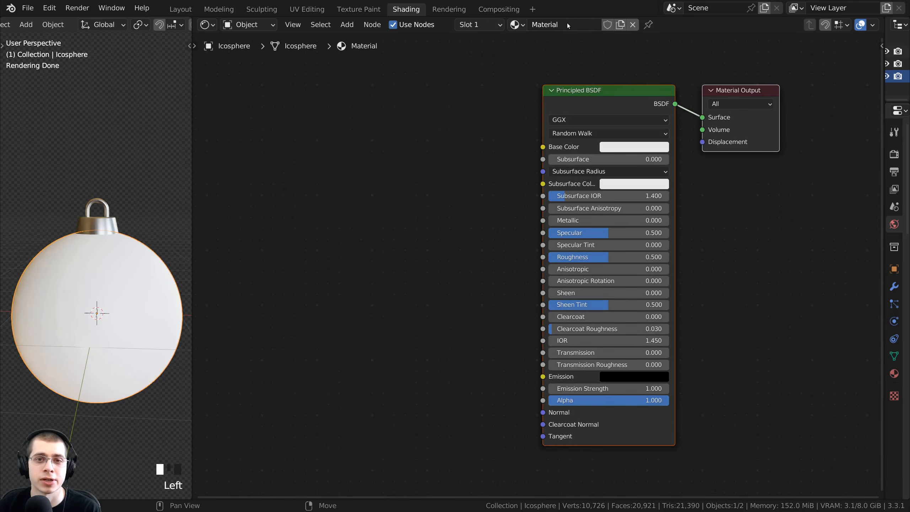
double_click(567, 24)
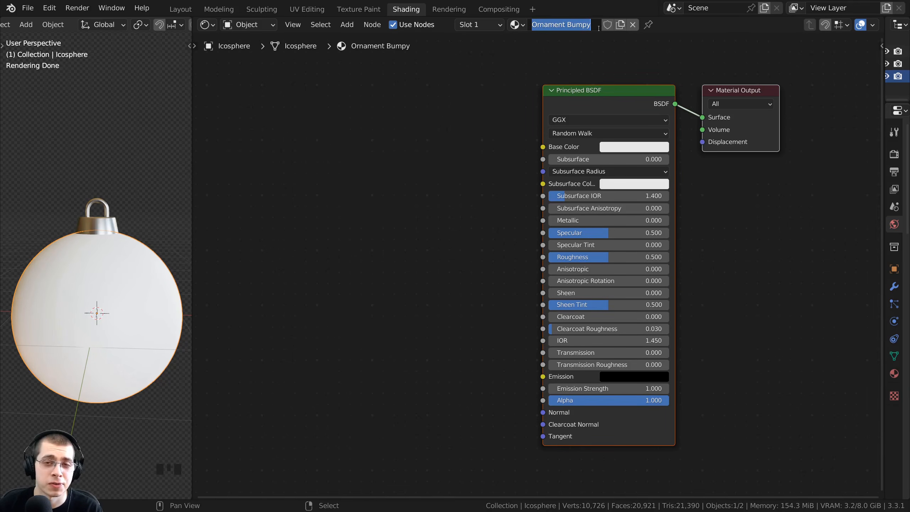
key(End)
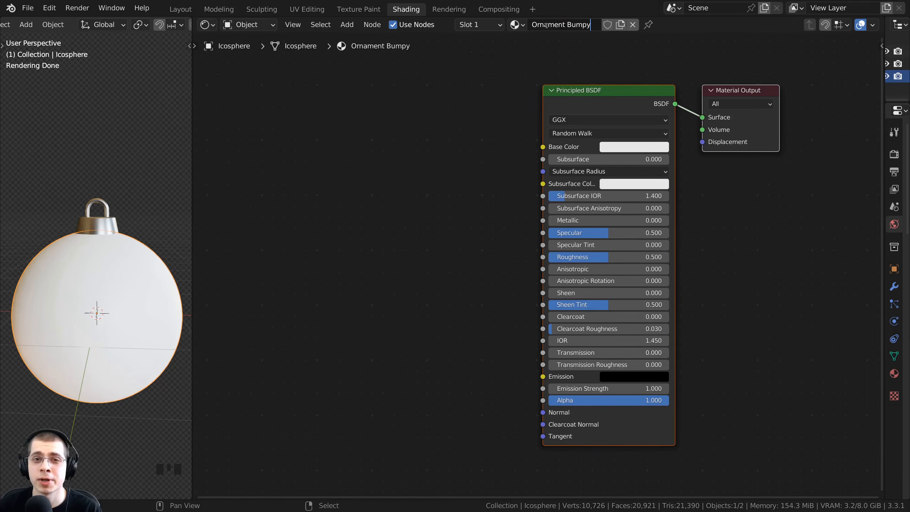
drag(532, 25, 592, 24)
key(Return)
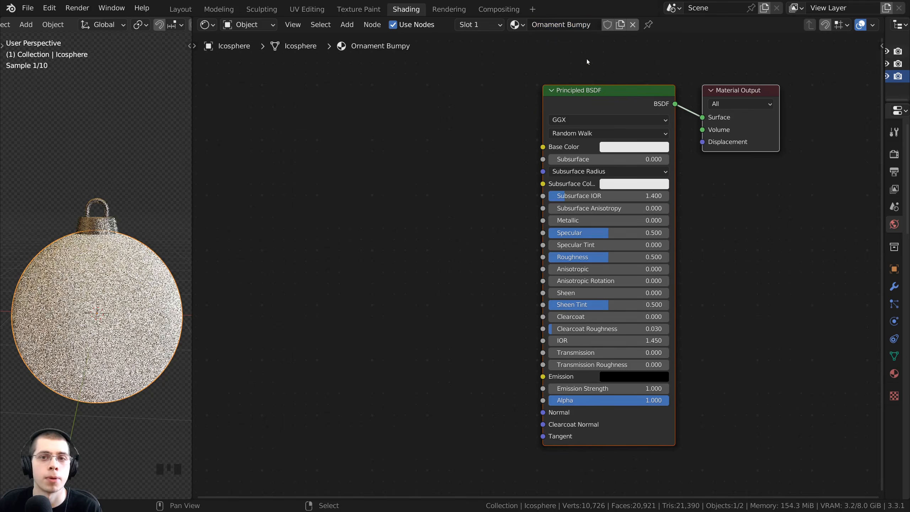
Step: Examine the plain ornament ball from several angles
middle_drag(591, 88, 612, 86)
middle_drag(613, 86, 662, 82)
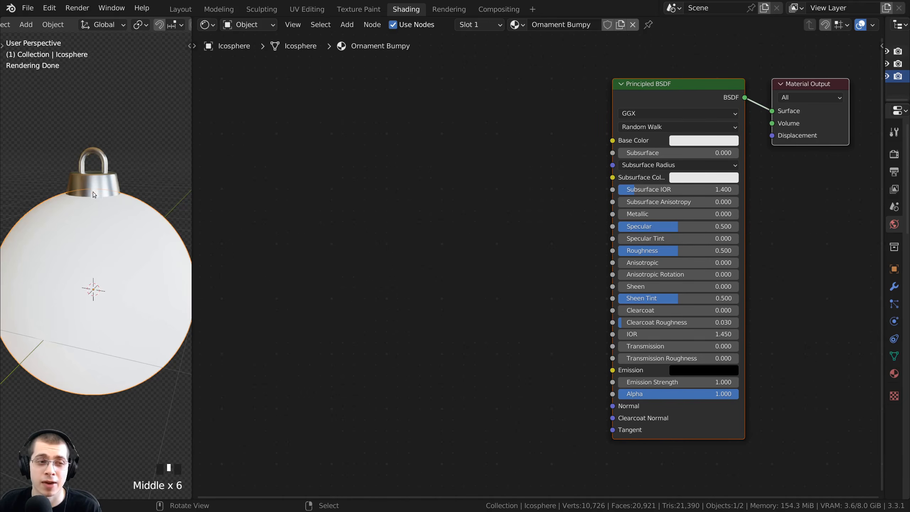
middle_click(100, 261)
middle_click(100, 251)
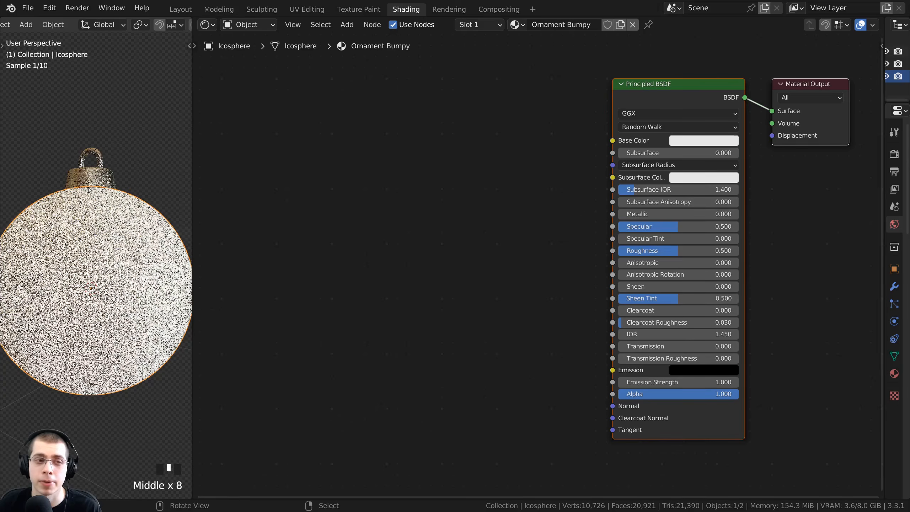
middle_click(99, 234)
middle_click(100, 237)
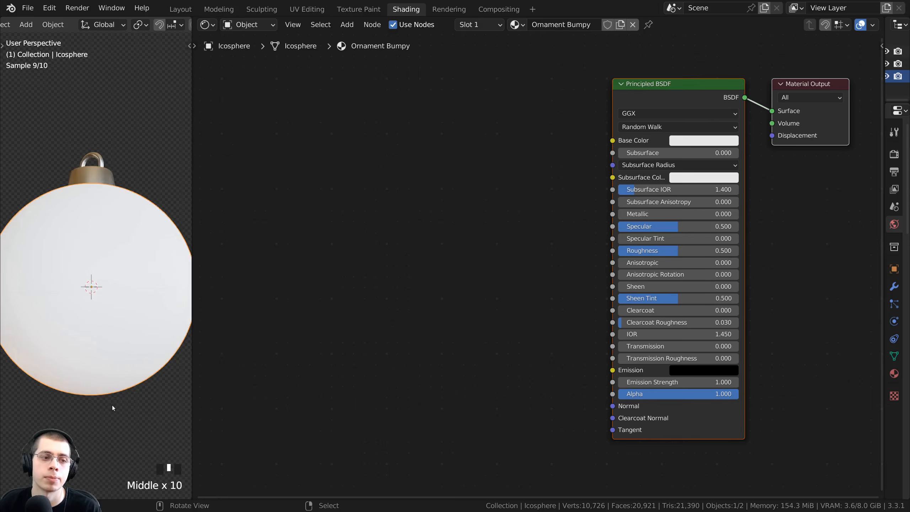
scroll(103, 356, down, 1)
middle_drag(103, 356, 106, 341)
Step: Add a Gradient Texture node to the Ornament Bumpy material, placed well ahead of the Principled BSDF
middle_drag(458, 231, 501, 246)
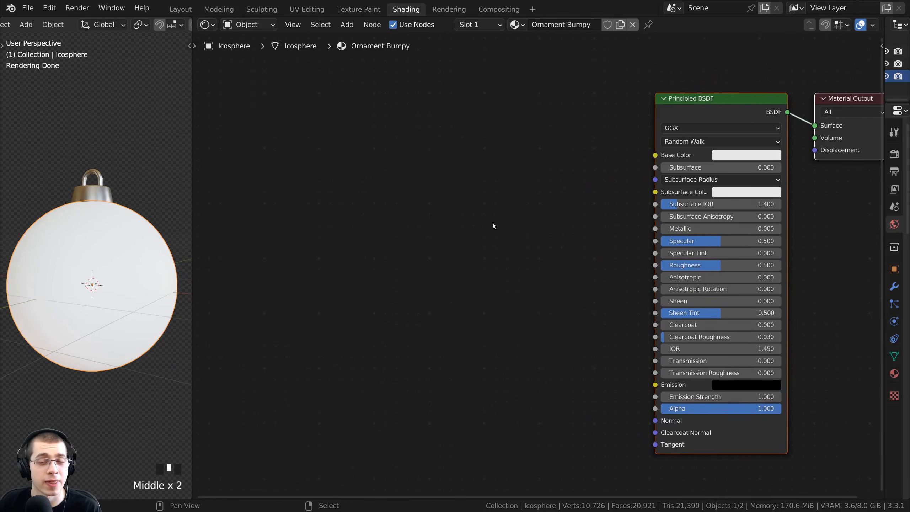
key(shift+a)
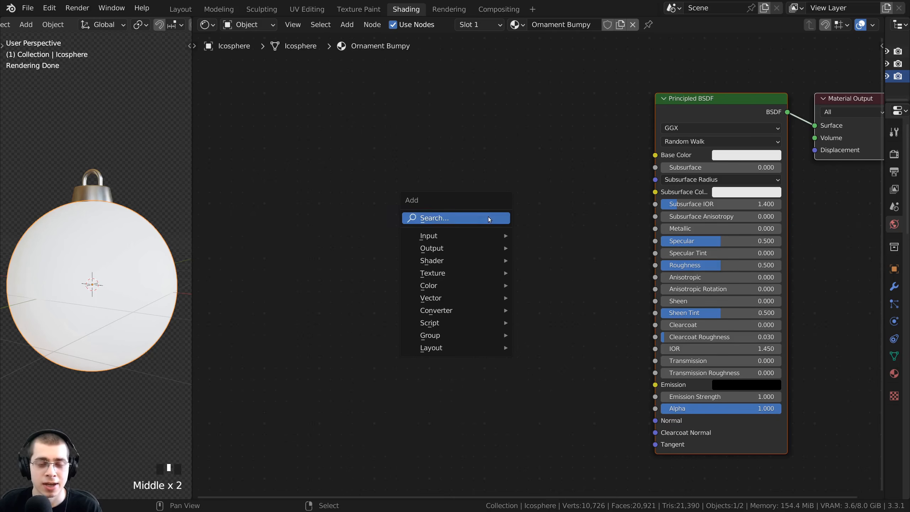
click(489, 218)
text(gra)
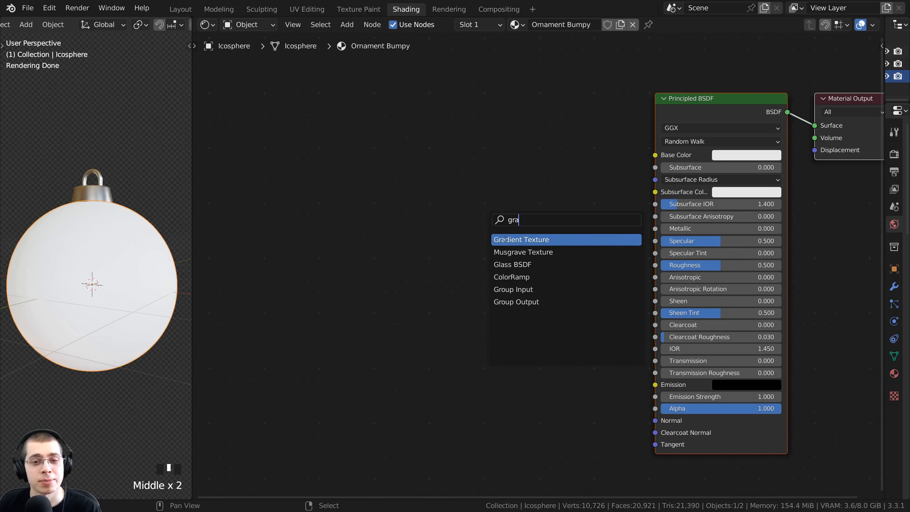
click(505, 239)
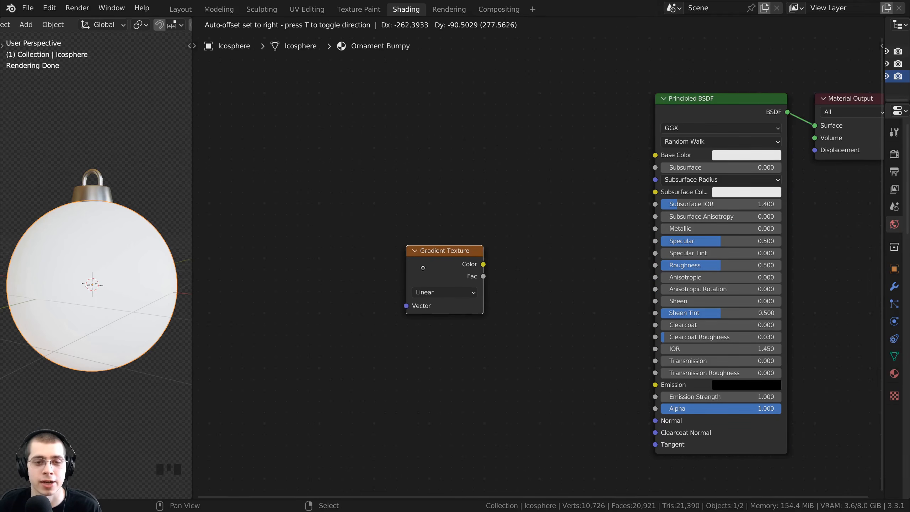
click(410, 257)
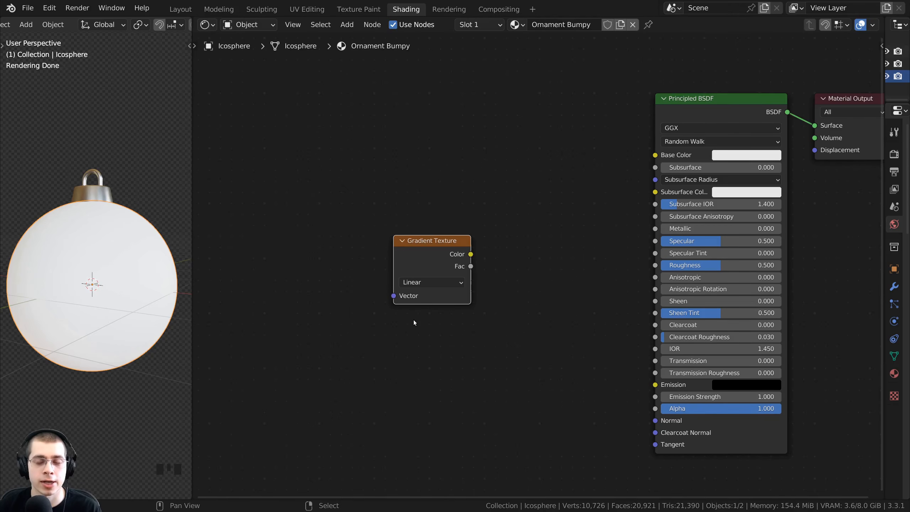
drag(731, 104, 733, 104)
drag(424, 253, 417, 253)
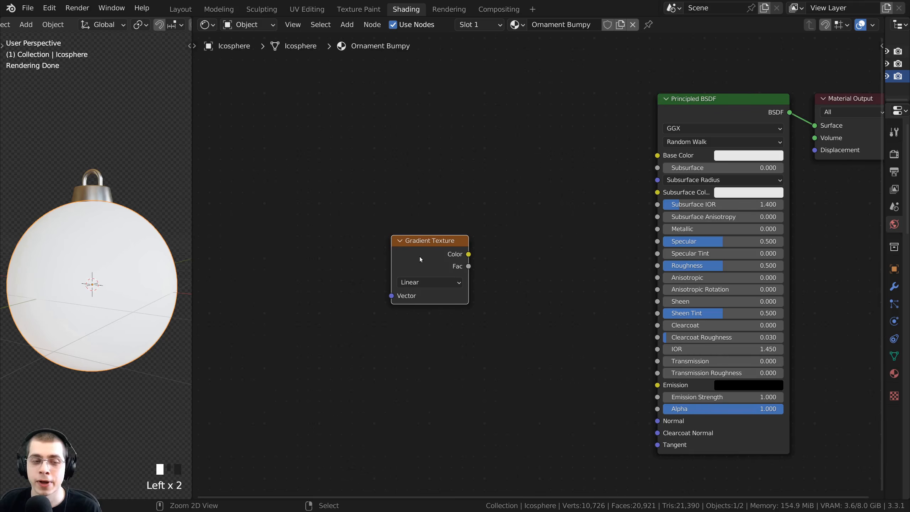
Step: Preview the Gradient Texture directly on the ball through the Material Output and view it from above
ctrl+shift+click(427, 260)
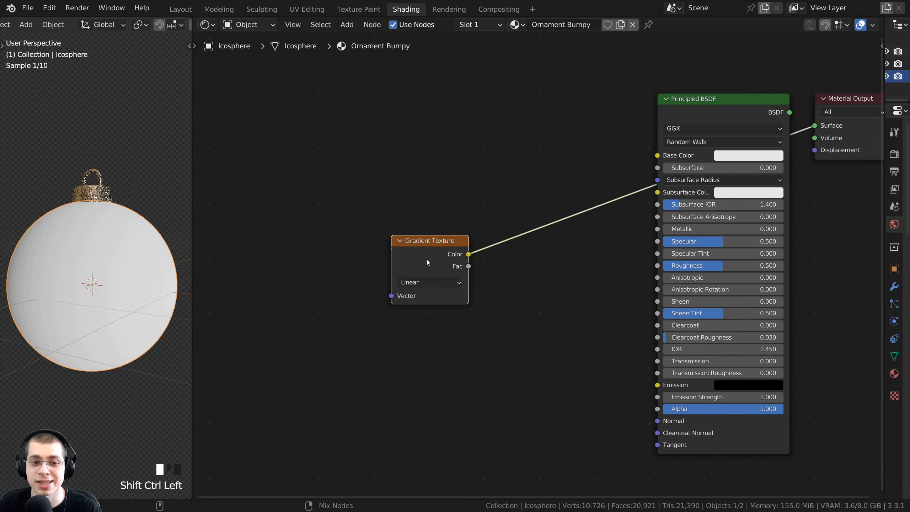
scroll(106, 247, down, 2)
middle_drag(106, 246, 159, 309)
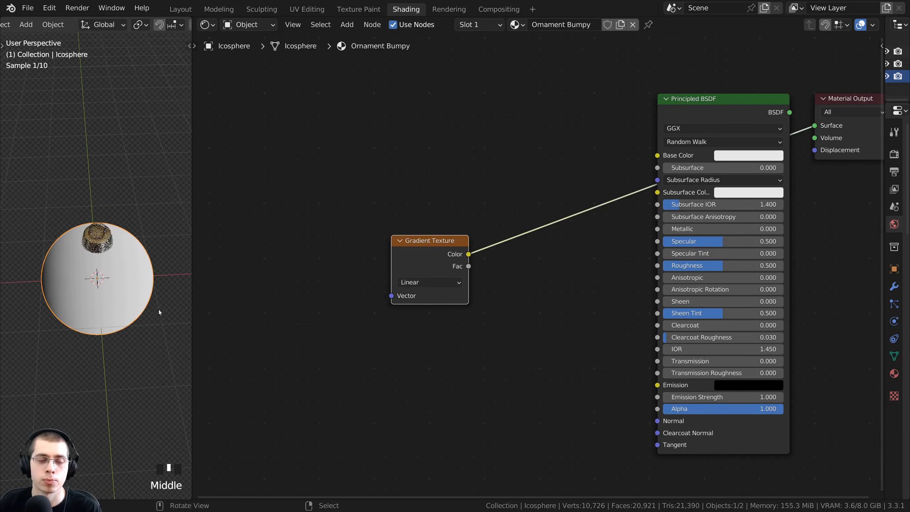
middle_drag(93, 299, 89, 324)
scroll(439, 237, up, 2)
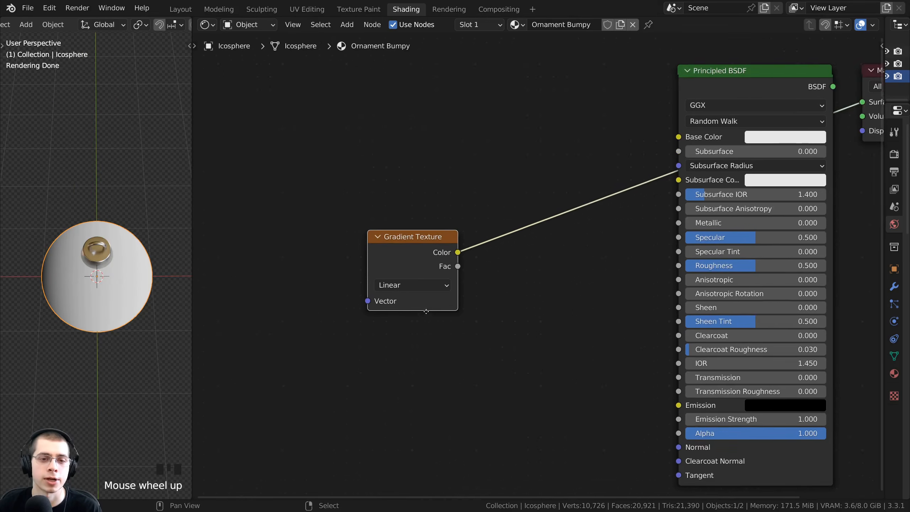
Step: Set the Gradient Texture's type to Radial
click(428, 264)
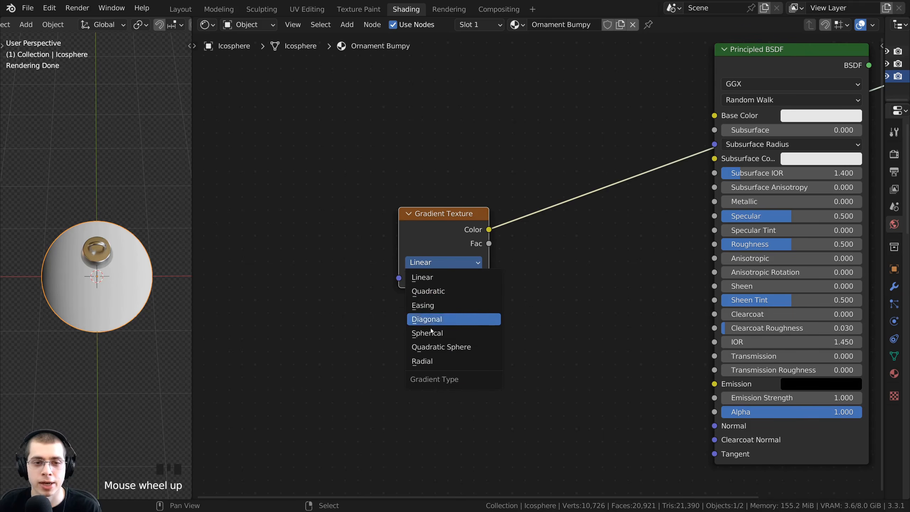
click(432, 361)
middle_drag(83, 305, 130, 221)
drag(431, 237, 415, 239)
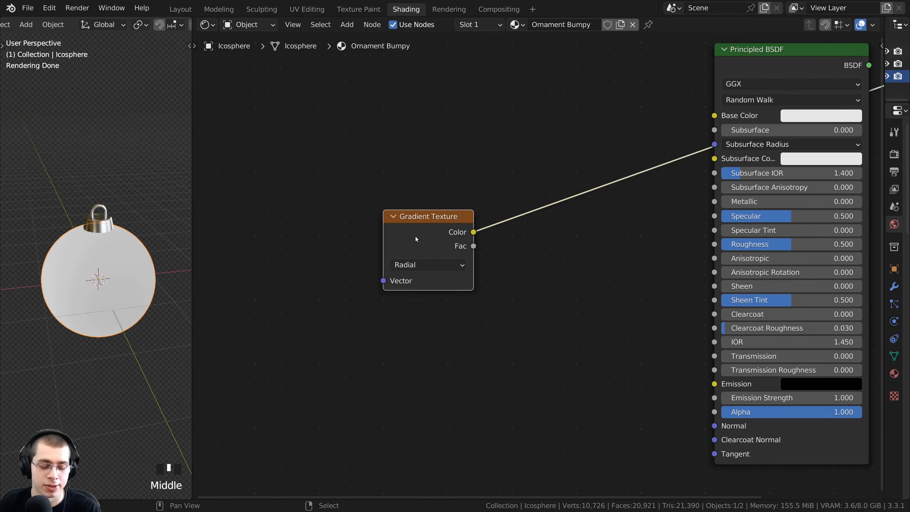
Step: Add Texture Coordinate and Mapping nodes feeding the Gradient Texture's Vector input
scroll(415, 237, up, 2)
key(ctrl+t)
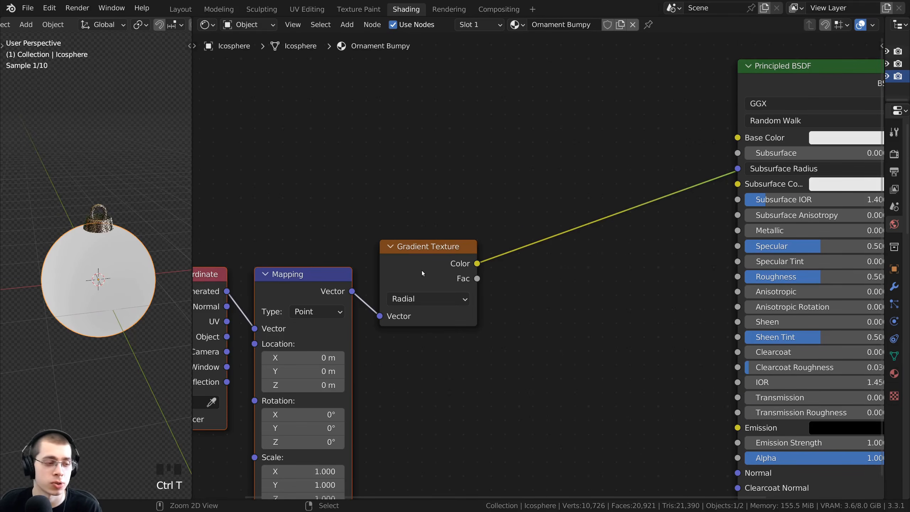
middle_drag(421, 270, 466, 228)
key(alt+a)
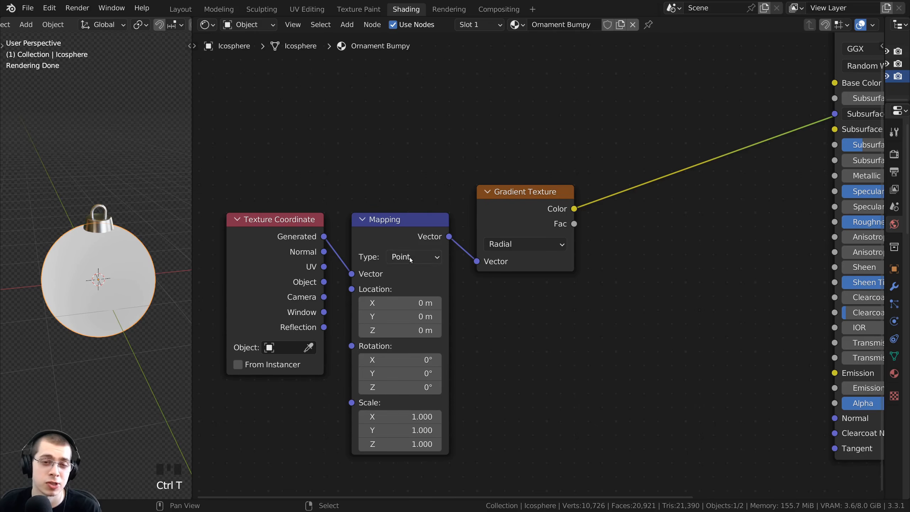
Step: Delete the Mapping node and connect the Texture Coordinate's Object output to the Gradient Texture's Vector input
click(378, 226)
key(x)
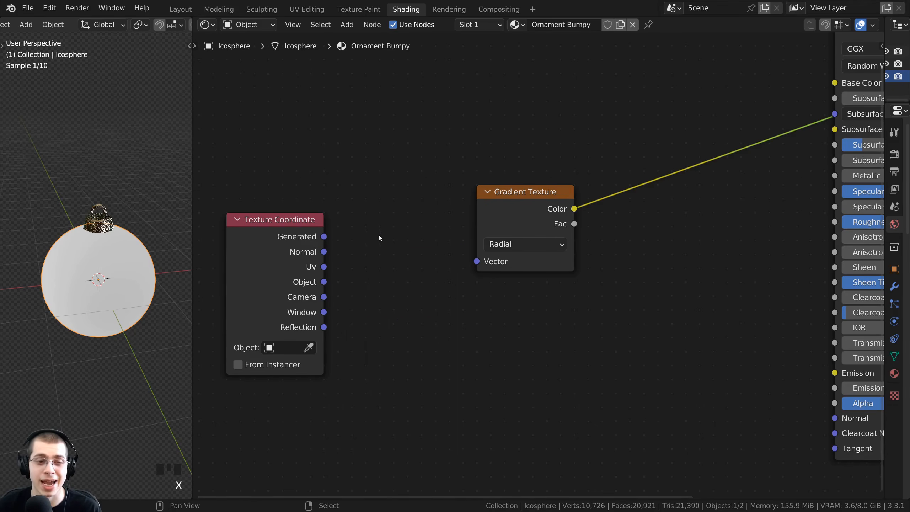
drag(297, 290, 408, 247)
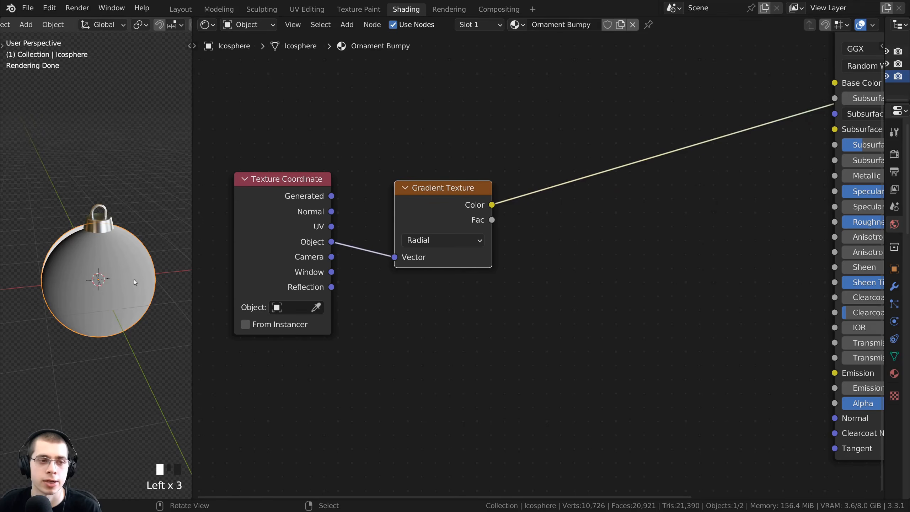
Step: Hide the hook object and select the ornament ball again
middle_drag(134, 279, 115, 323)
scroll(103, 247, up, 3)
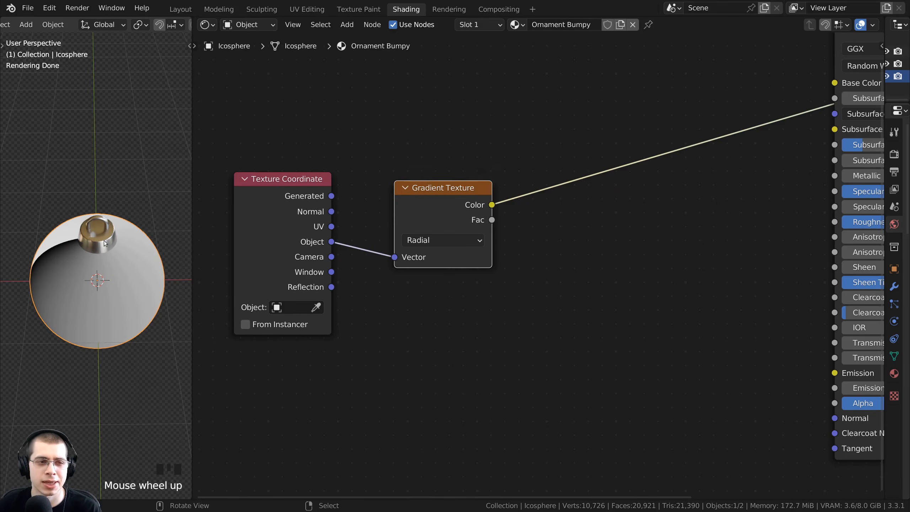
right_click(103, 241)
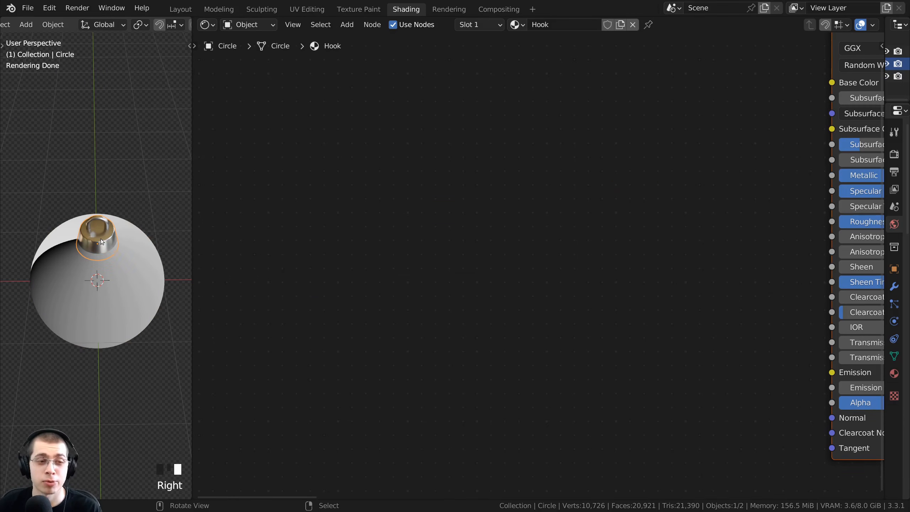
key(h)
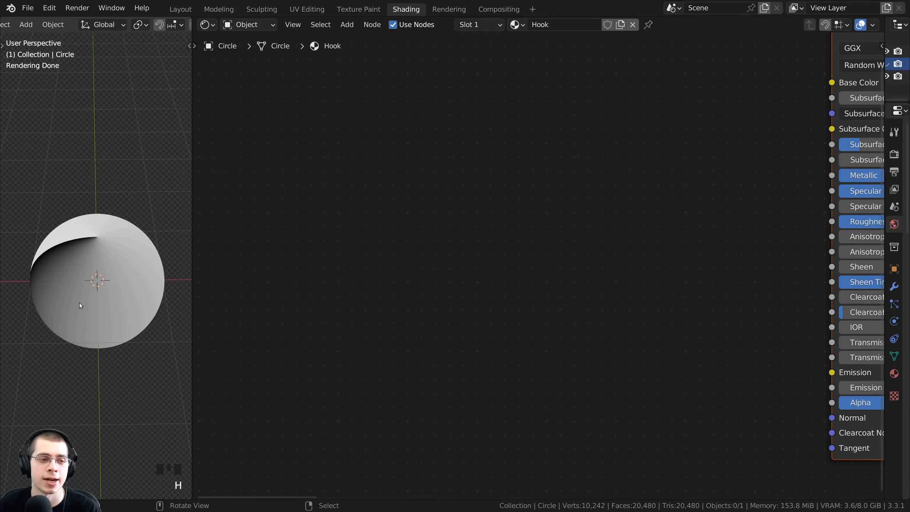
right_click(85, 293)
Step: Examine how the radial gradient wraps around the ball from above and from the side
middle_drag(86, 283, 152, 305)
scroll(142, 307, up, 2)
drag(428, 210, 417, 210)
scroll(417, 209, up, 1)
middle_drag(418, 205, 449, 218)
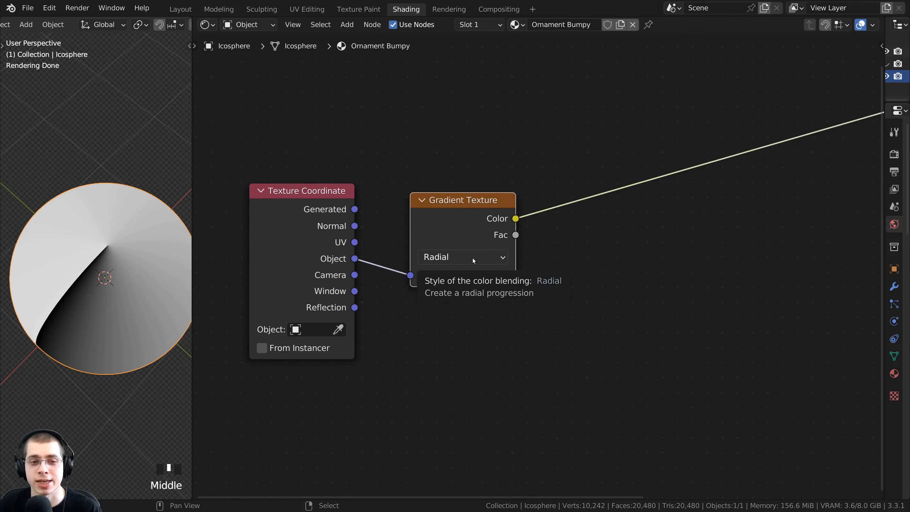
middle_drag(121, 293, 67, 315)
scroll(104, 252, up, 2)
scroll(86, 277, down, 2)
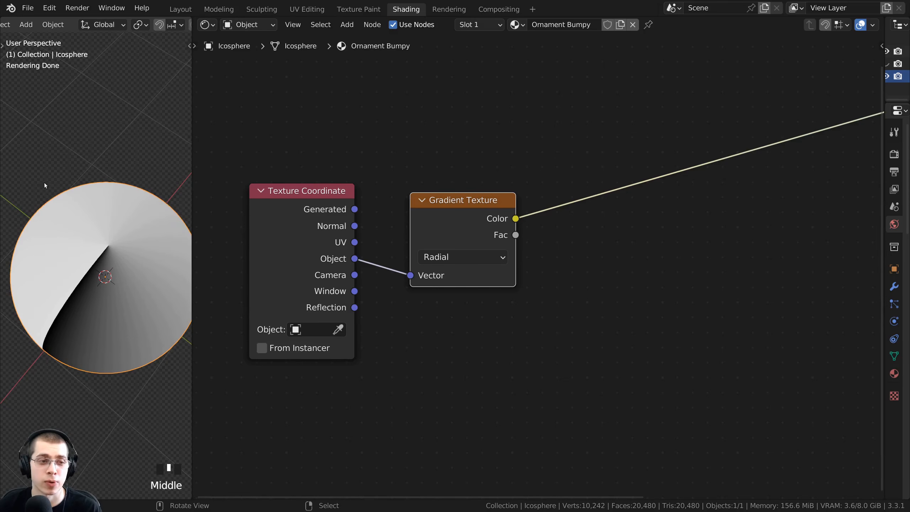
scroll(121, 333, down, 3)
mouse_move(121, 333)
middle_down()
mouse_move(148, 212)
mouse_move(111, 244)
middle_up()
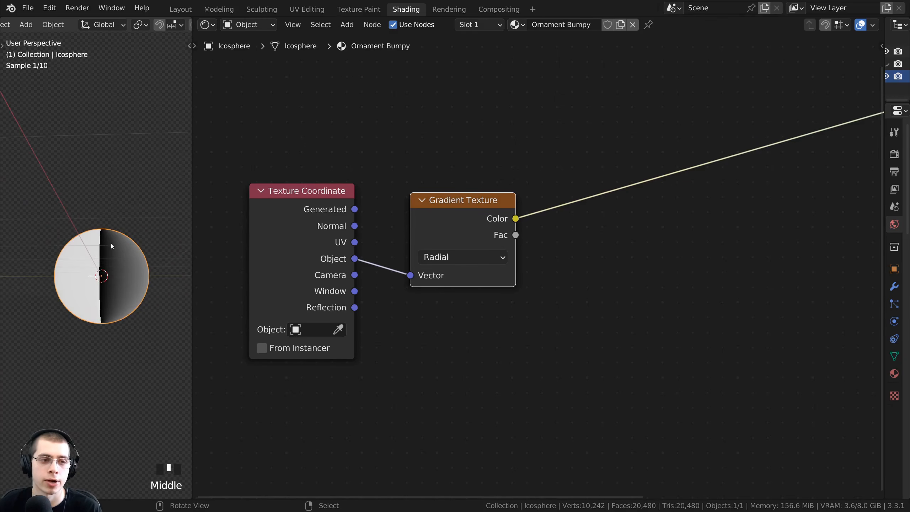
scroll(103, 192, up, 4)
mouse_move(107, 281)
middle_down()
mouse_move(121, 330)
mouse_move(104, 352)
mouse_move(118, 235)
middle_up()
scroll(119, 235, up, 2)
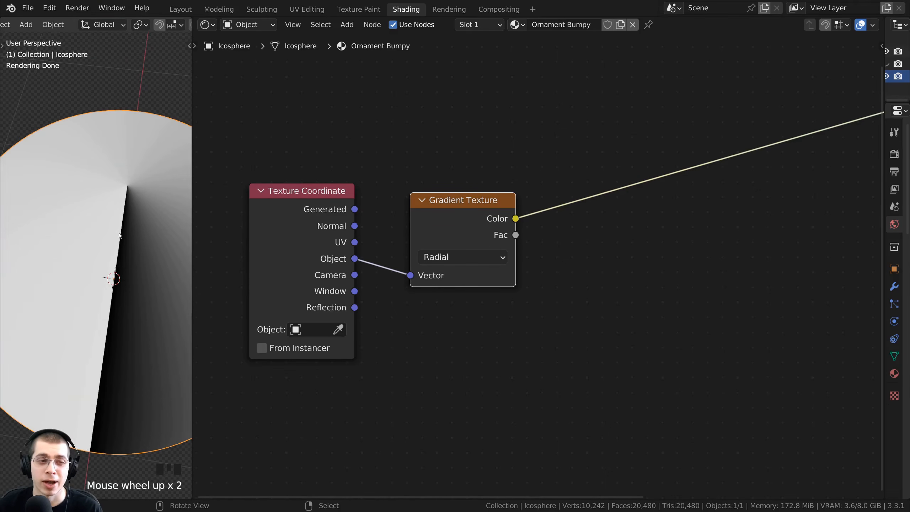
scroll(116, 238, down, 1)
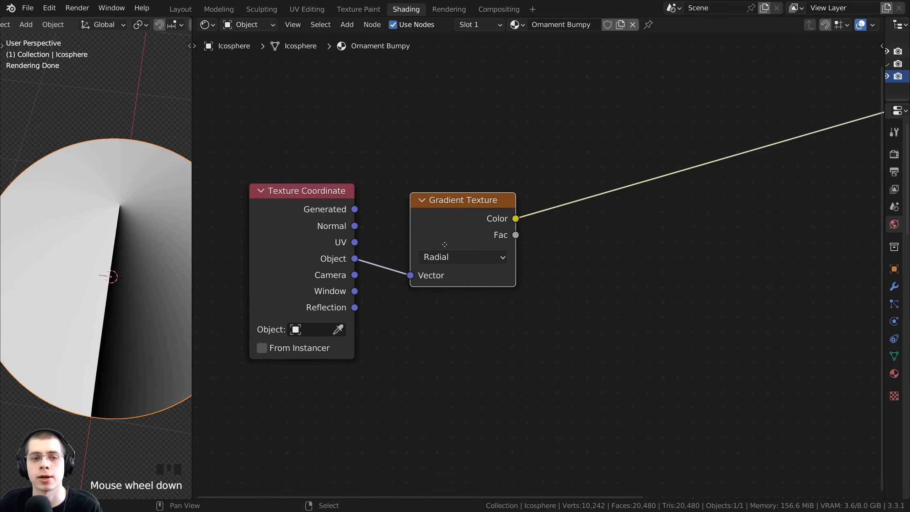
Step: Add a Math node on the link between the Gradient Texture's Color output and the material's output
scroll(497, 184, down, 1)
key(shift+a)
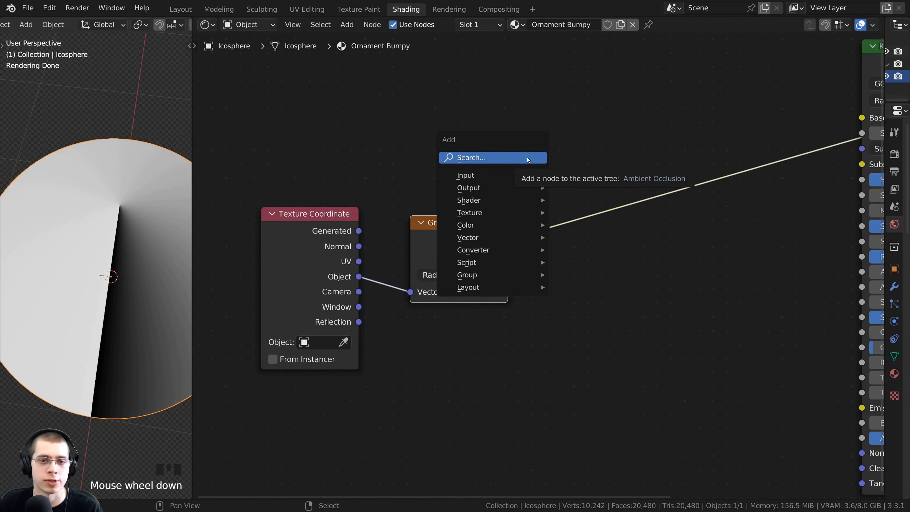
click(528, 160)
text(ma)
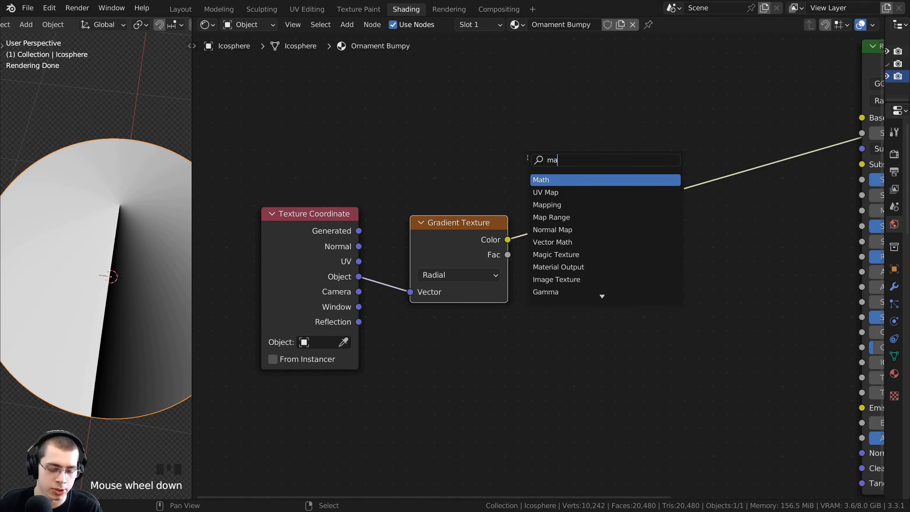
text(th)
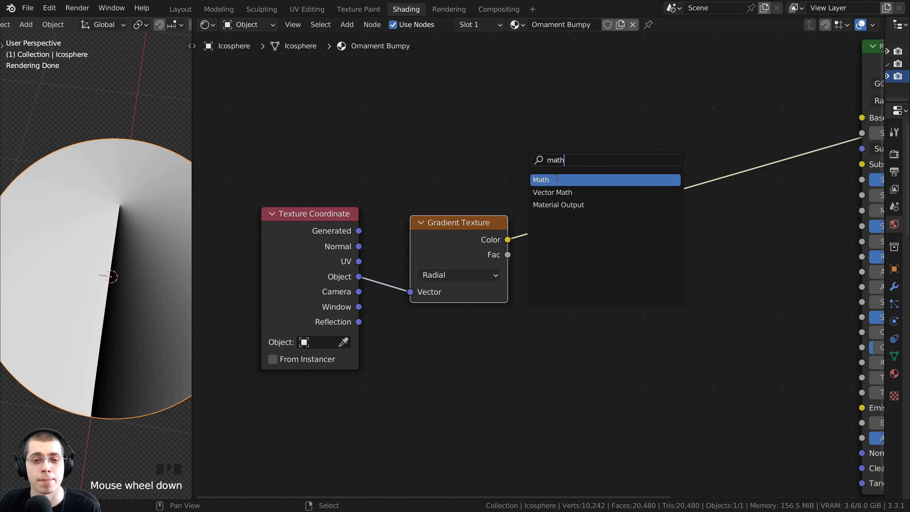
click(557, 177)
click(631, 215)
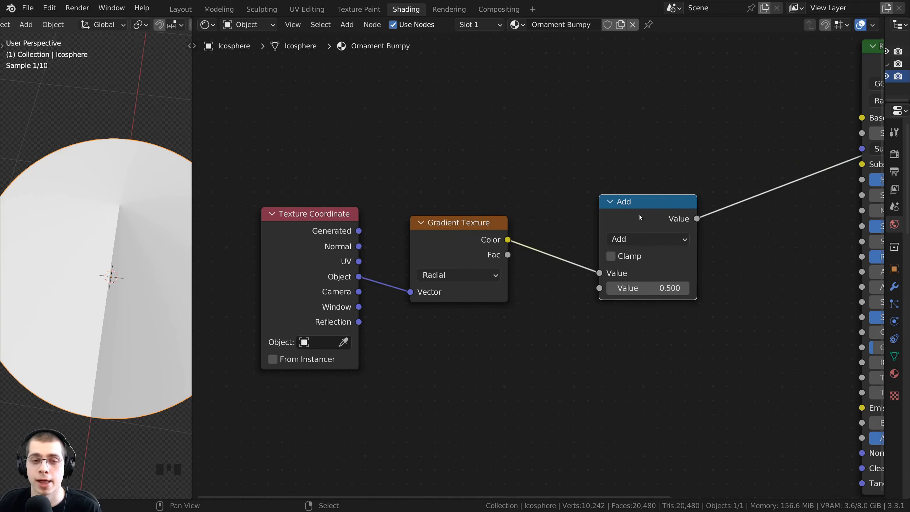
Step: Set the Math node's operation to Ping-Pong and widen the 3D viewport beside the node editor
middle_drag(673, 211, 655, 208)
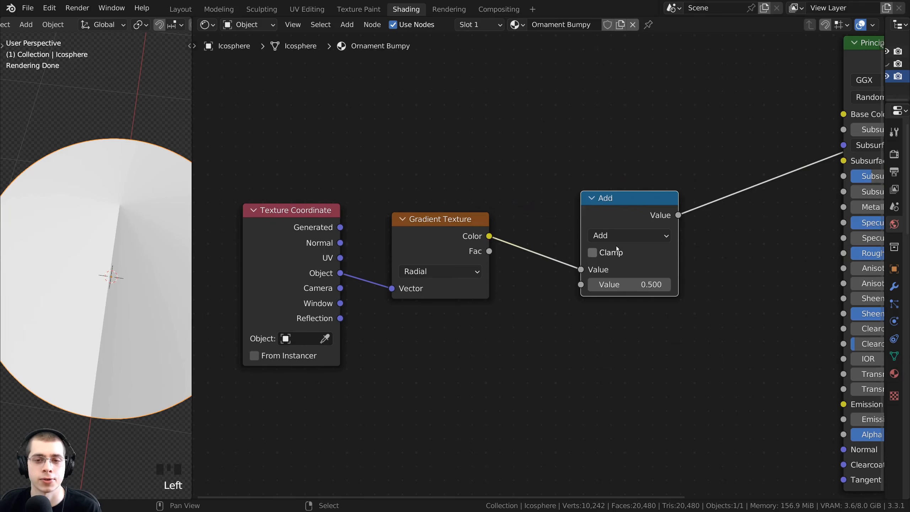
click(616, 236)
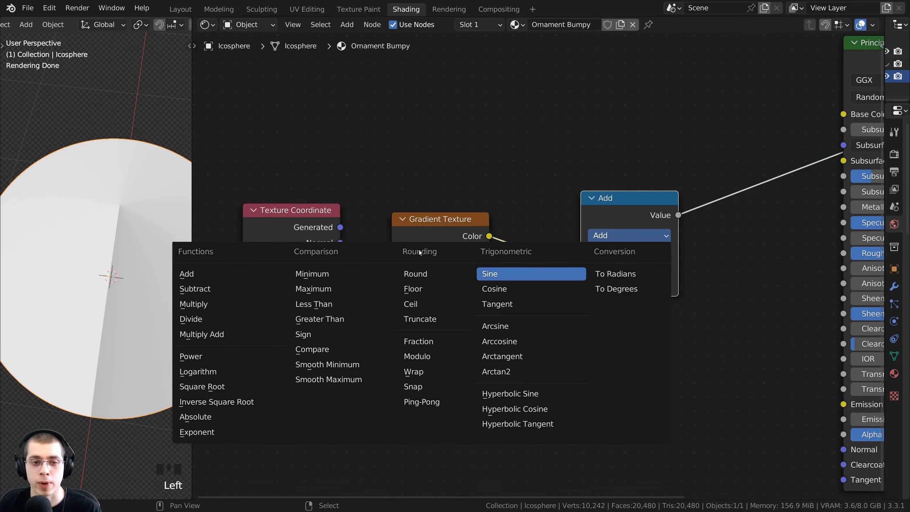
click(420, 401)
scroll(90, 275, down, 2)
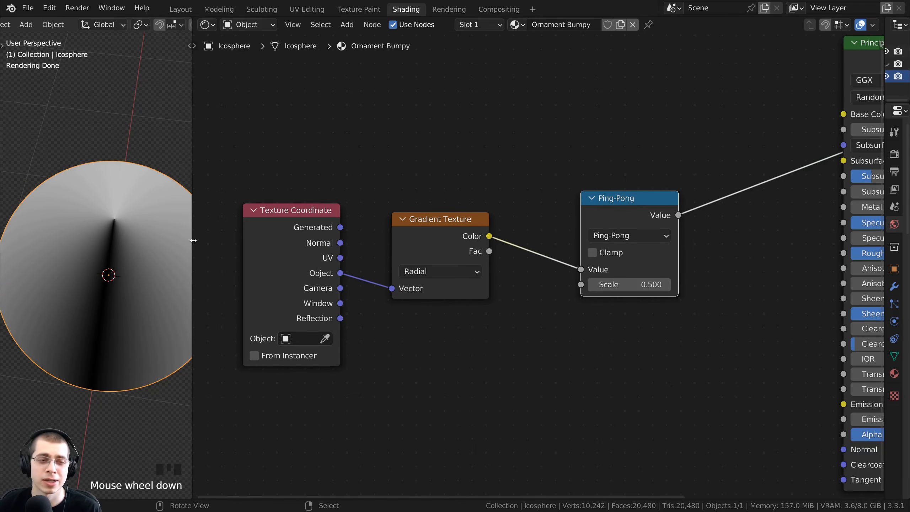
drag(193, 242, 264, 242)
Step: Examine how the ping-pong gradient wraps around the ball from above and from the side
middle_drag(172, 265, 162, 268)
scroll(163, 269, up, 2)
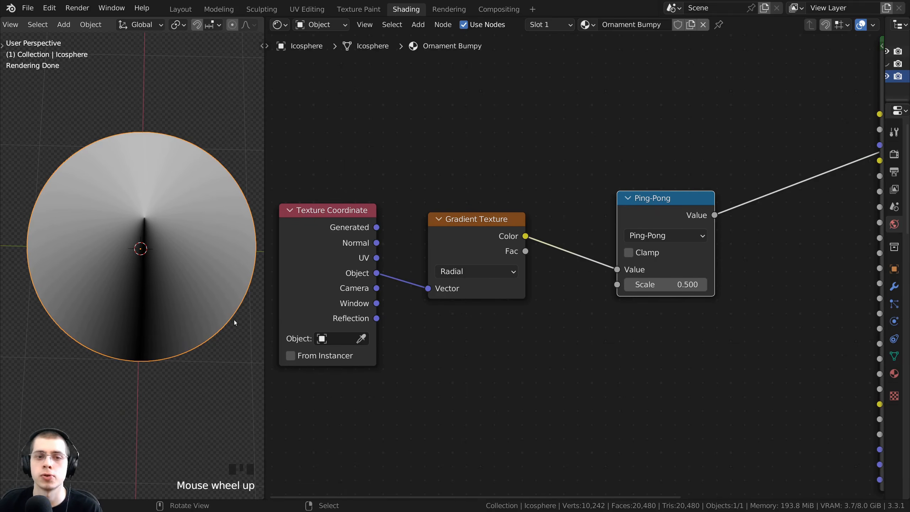
scroll(186, 275, up, 2)
middle_drag(186, 275, 170, 214)
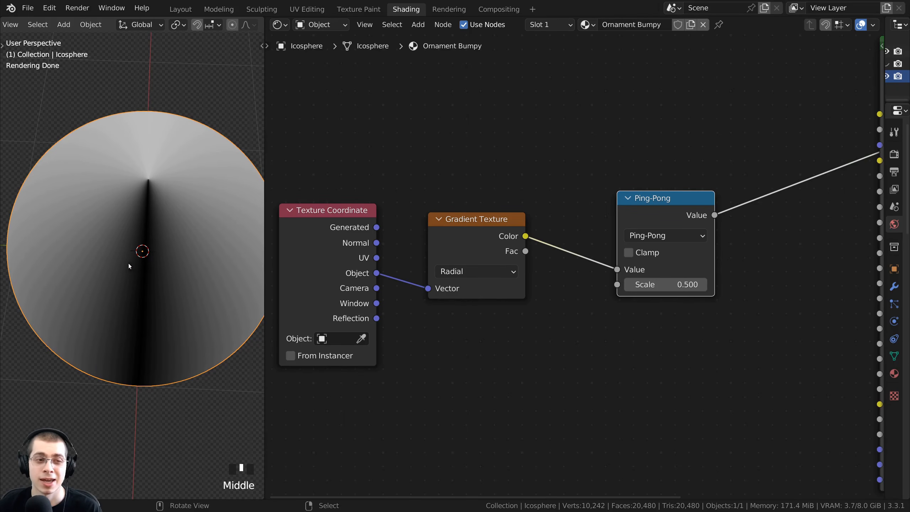
middle_drag(88, 246, 196, 243)
scroll(131, 177, up, 1)
middle_drag(131, 177, 142, 192)
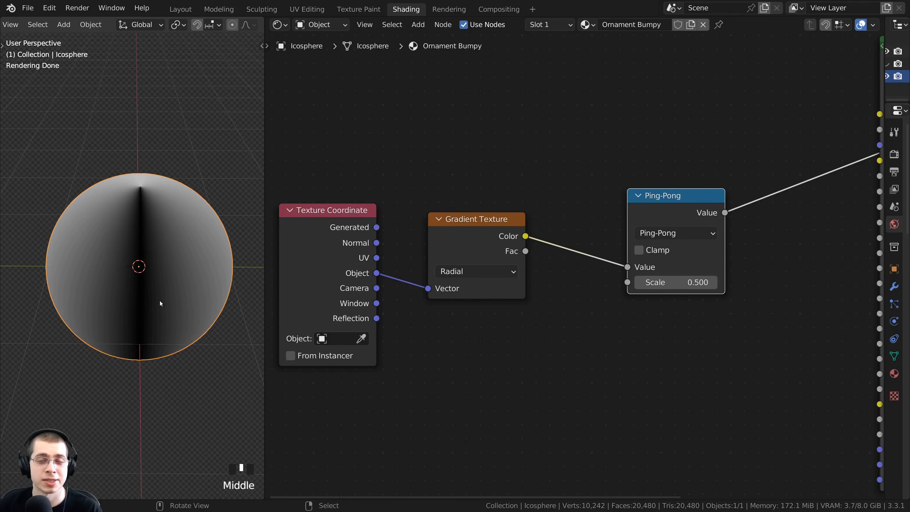
middle_drag(159, 300, 162, 274)
middle_drag(155, 307, 127, 371)
scroll(148, 354, up, 1)
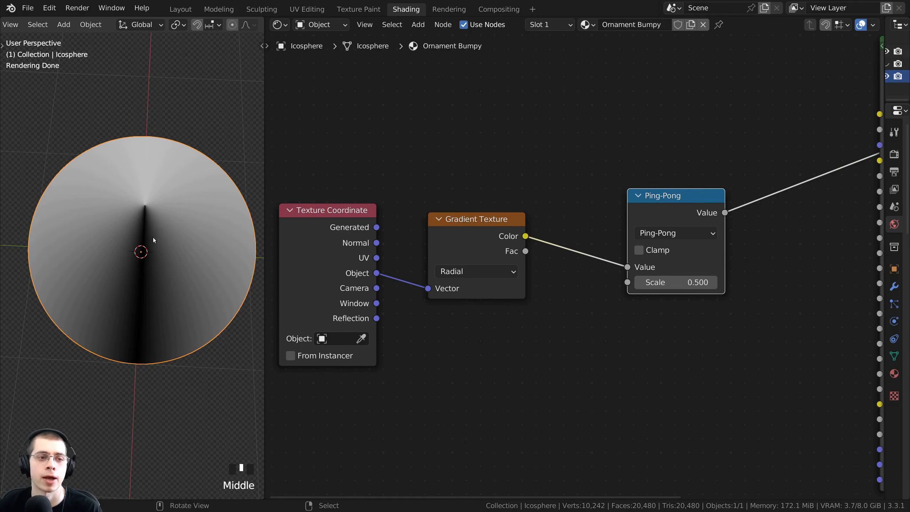
middle_drag(113, 278, 117, 269)
middle_drag(189, 294, 175, 344)
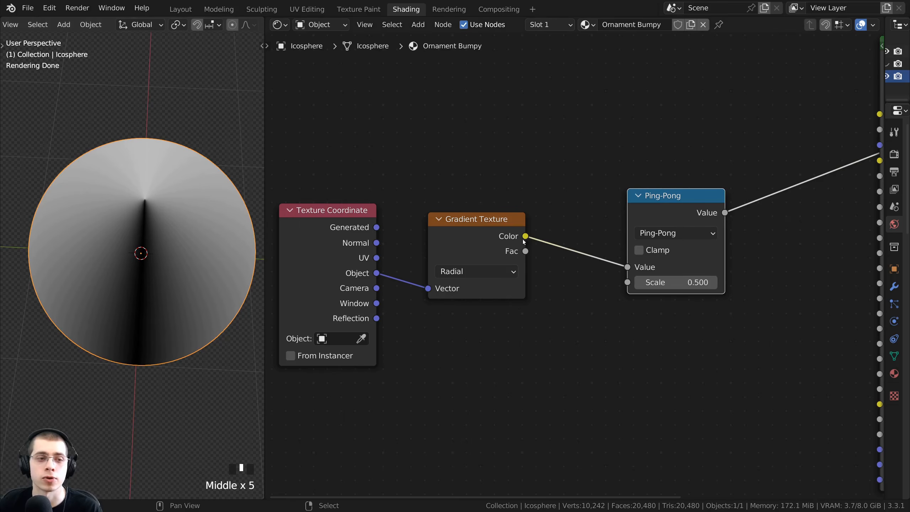
Step: Duplicate the Ping-Pong node and insert the copy between the Gradient Texture and the original Ping-Pong node
drag(668, 219, 683, 218)
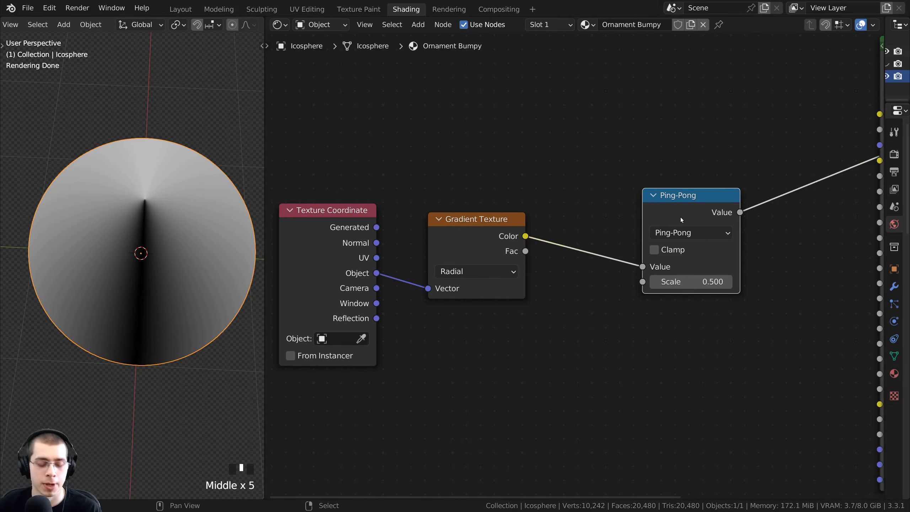
key(shift+d)
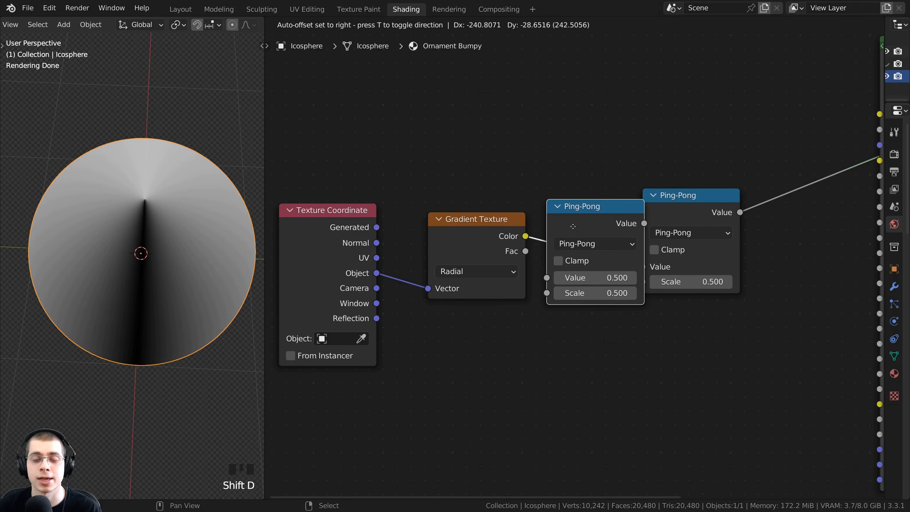
click(573, 226)
middle_drag(628, 283, 597, 282)
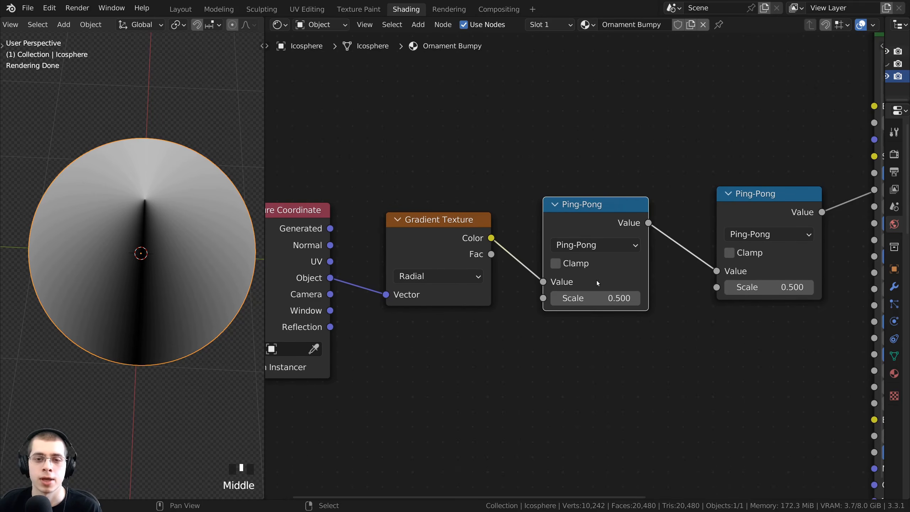
Step: Change the duplicated Math node's operation to Multiply
click(583, 246)
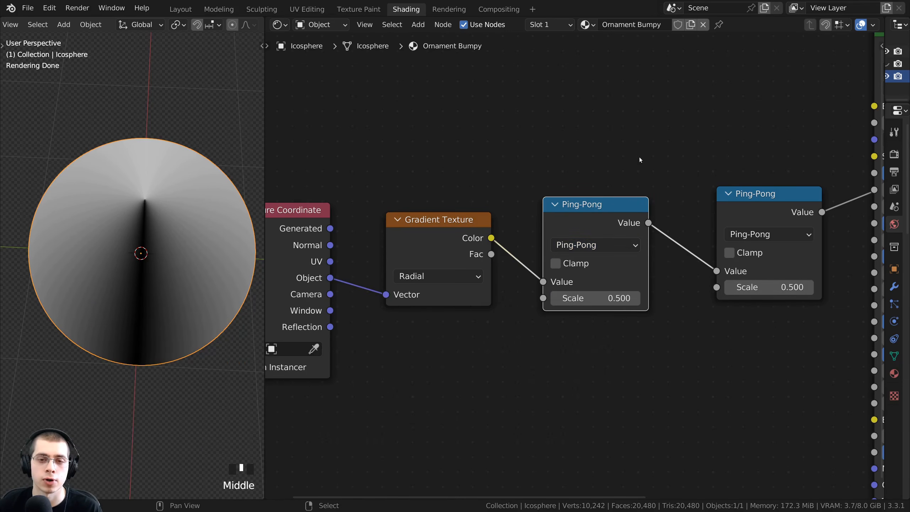
click(585, 247)
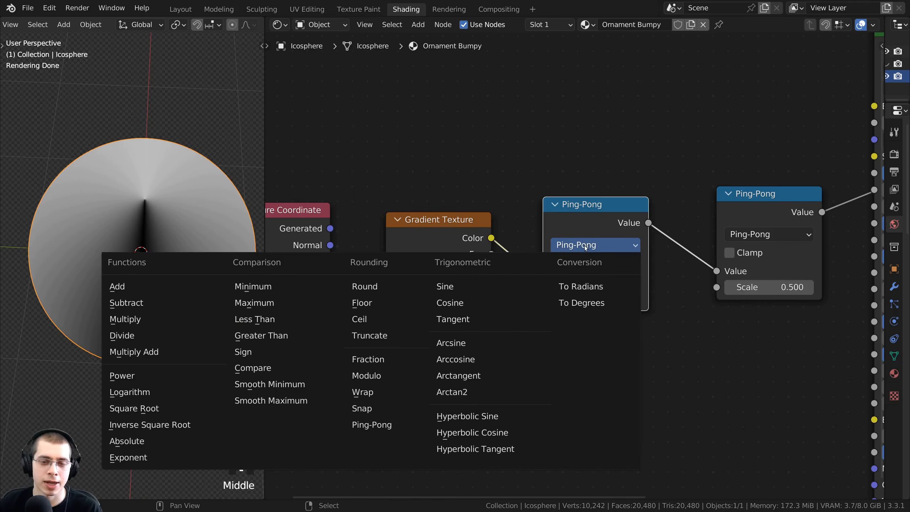
key(m)
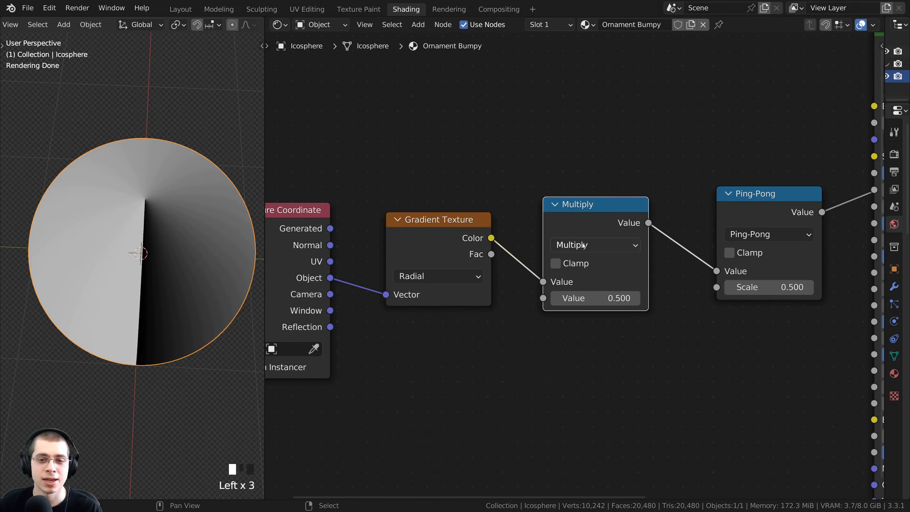
click(582, 244)
click(583, 245)
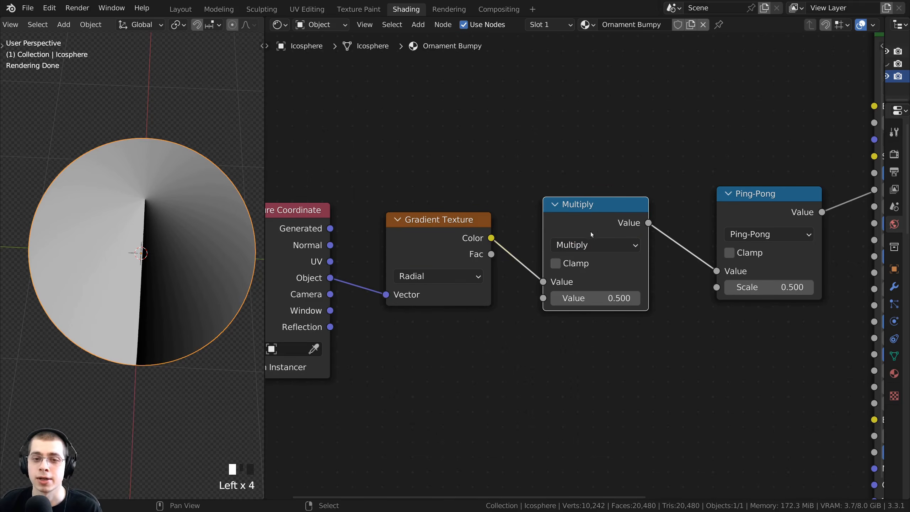
Step: Move the Multiply and Ping-Pong nodes closer to the Gradient Texture to tidy the node chain
drag(586, 220, 574, 218)
drag(732, 217, 708, 217)
click(591, 220)
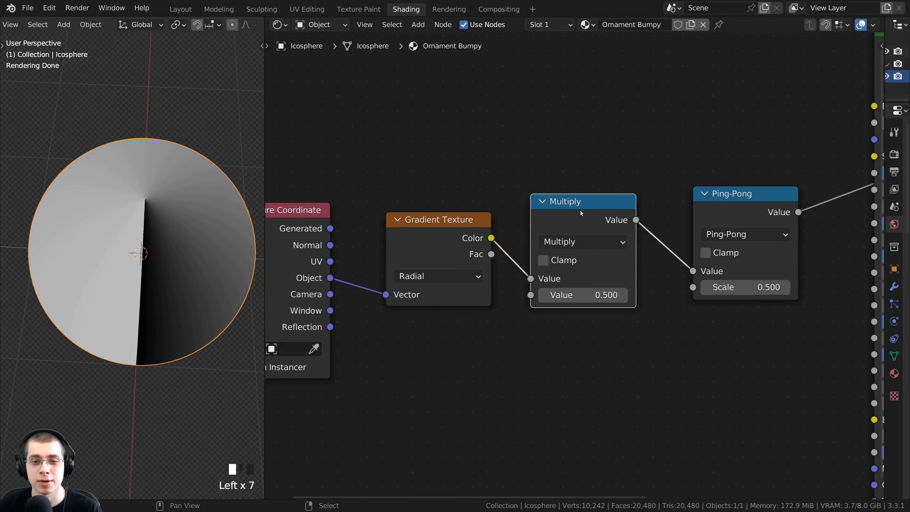
drag(580, 210, 583, 208)
scroll(586, 247, up, 1)
middle_drag(202, 207, 173, 266)
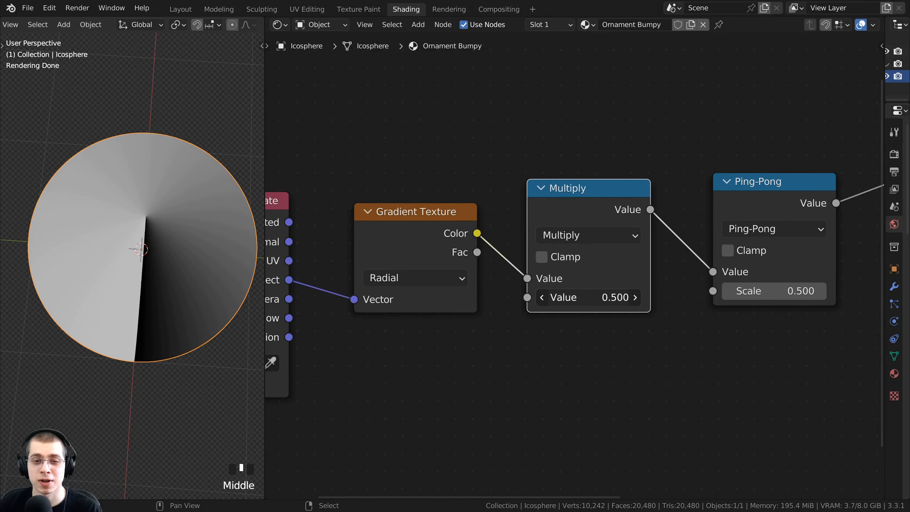
Step: Set the Multiply node's value to 30 to repeat the gradient as stripes around the ball
drag(588, 297, 742, 298)
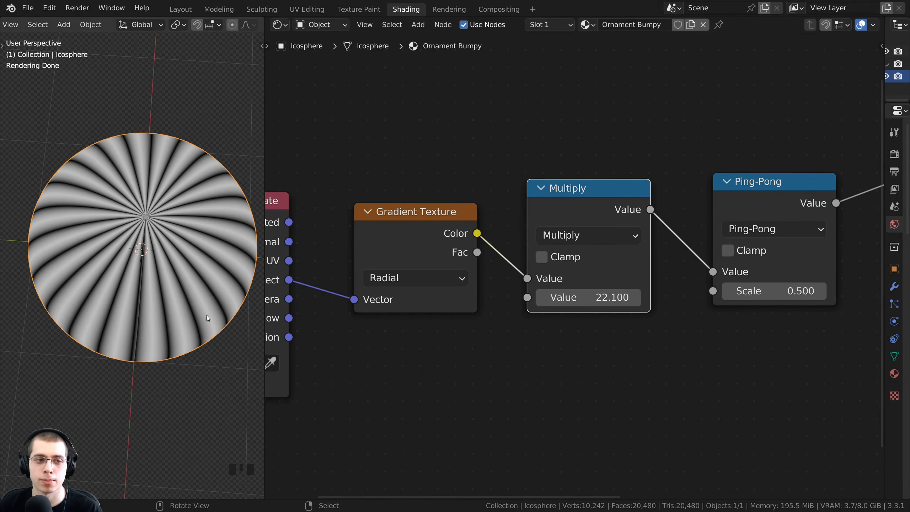
drag(575, 298, 575, 297)
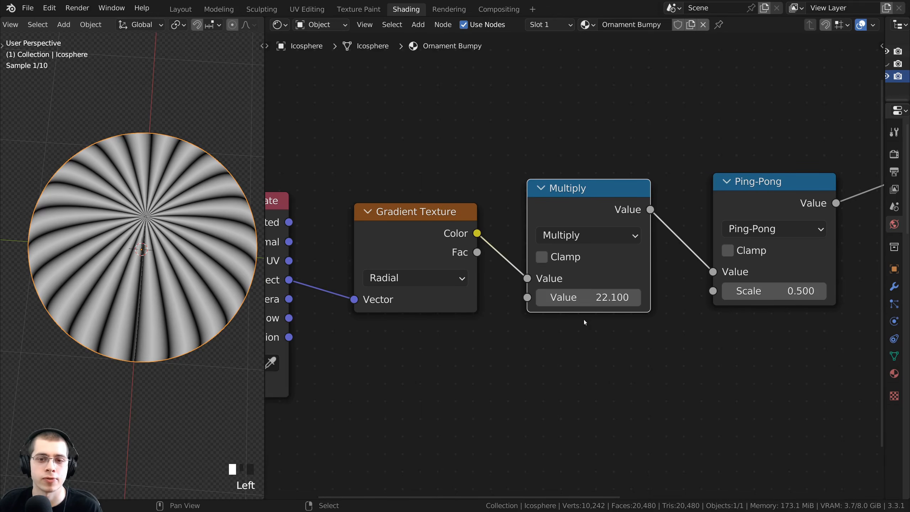
click(586, 303)
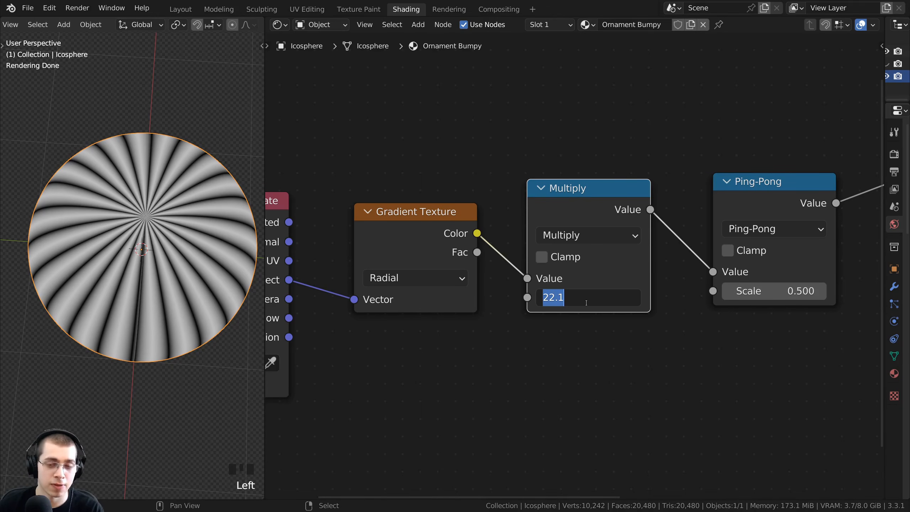
text(30)
click(586, 303)
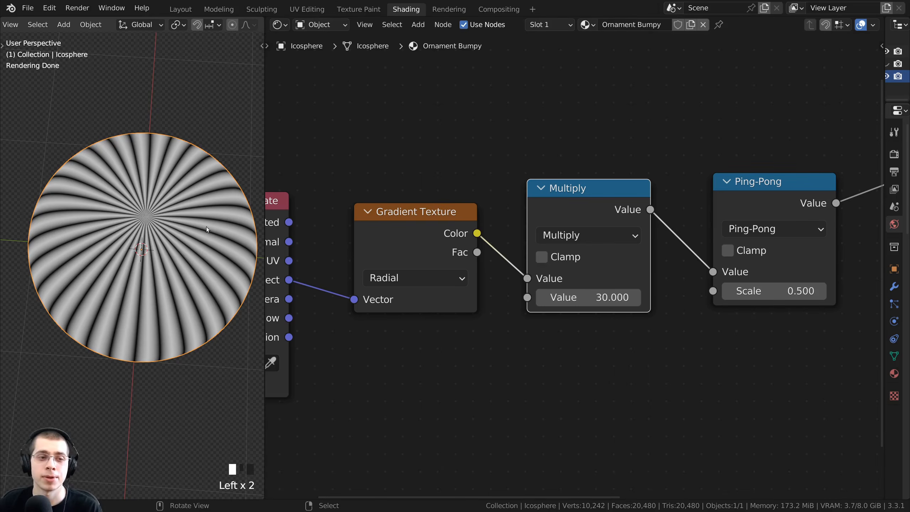
Step: Examine the striped pattern on the ball from the side, from above and up close
middle_drag(206, 226, 124, 187)
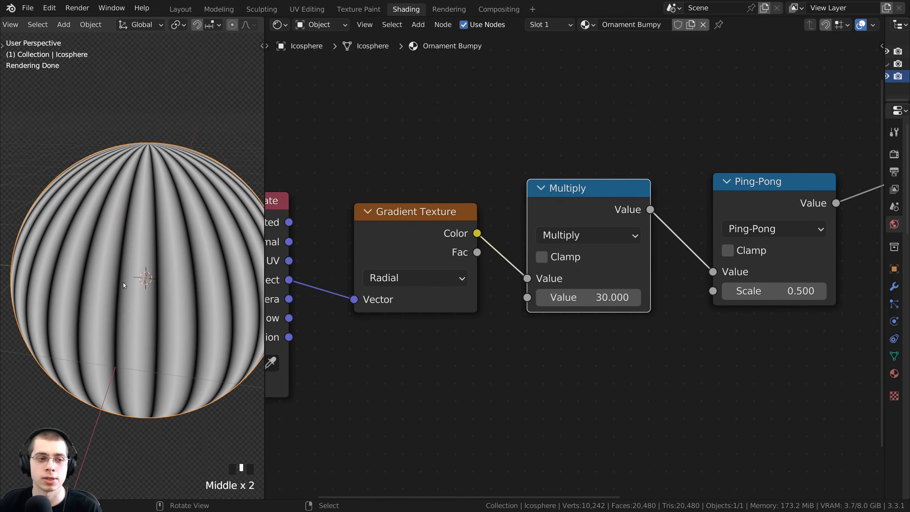
middle_drag(123, 282, 190, 232)
scroll(190, 232, down, 4)
middle_drag(190, 233, 72, 285)
scroll(73, 285, up, 3)
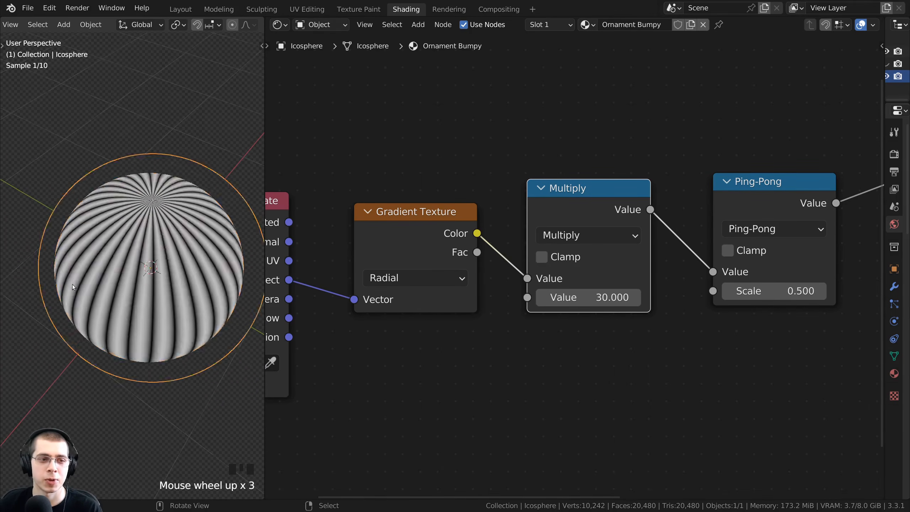
middle_drag(147, 219, 160, 321)
scroll(172, 316, up, 2)
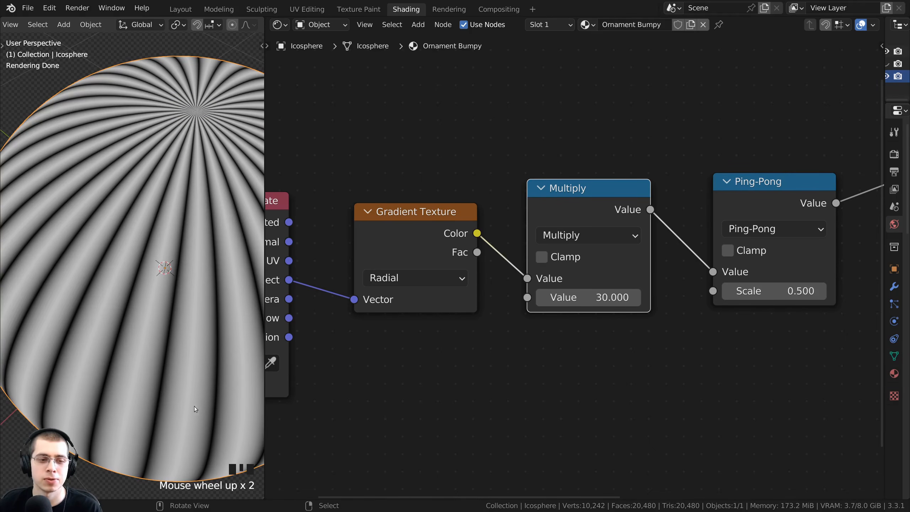
scroll(207, 375, down, 4)
middle_drag(207, 374, 215, 358)
Step: Move the Texture Coordinate, Gradient Texture, Multiply and Ping-Pong nodes together further down, below their row beside the Principled BSDF
scroll(567, 211, down, 4)
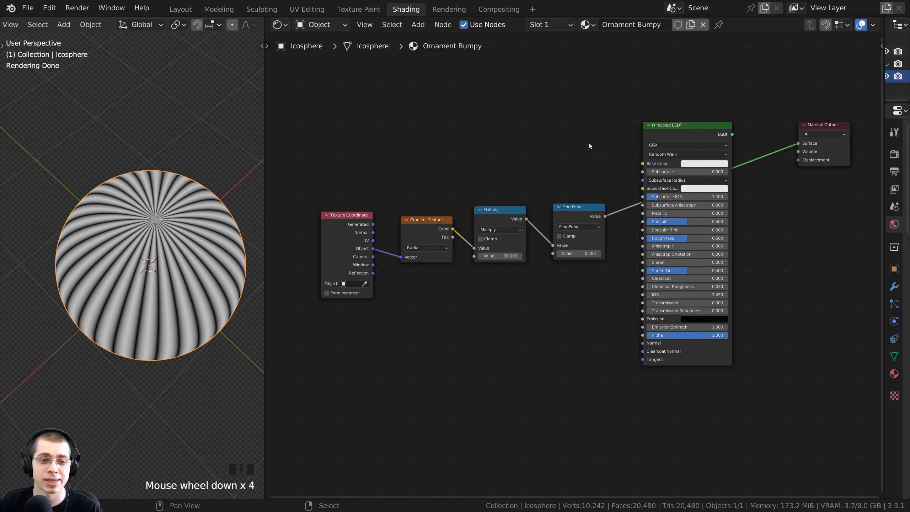
drag(588, 143, 310, 292)
scroll(503, 244, up, 1)
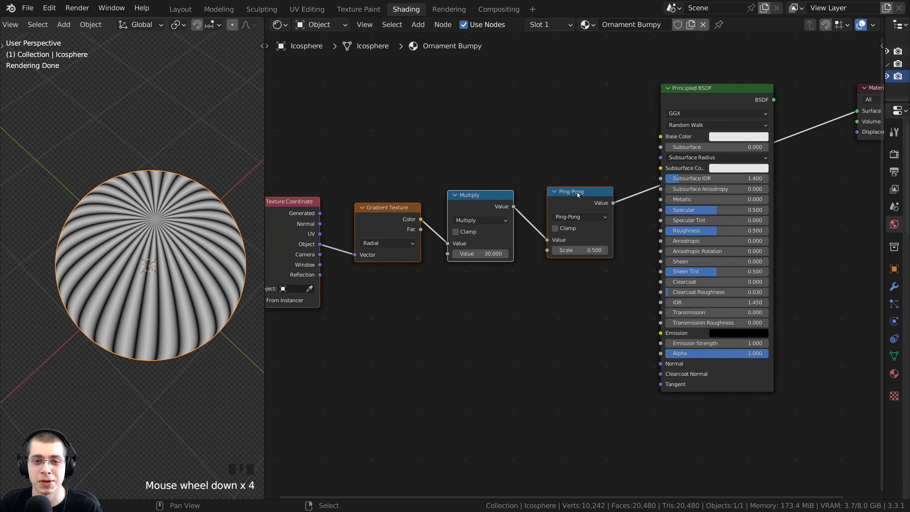
drag(577, 192, 551, 341)
scroll(549, 330, down, 3)
middle_drag(544, 312, 543, 281)
click(540, 292)
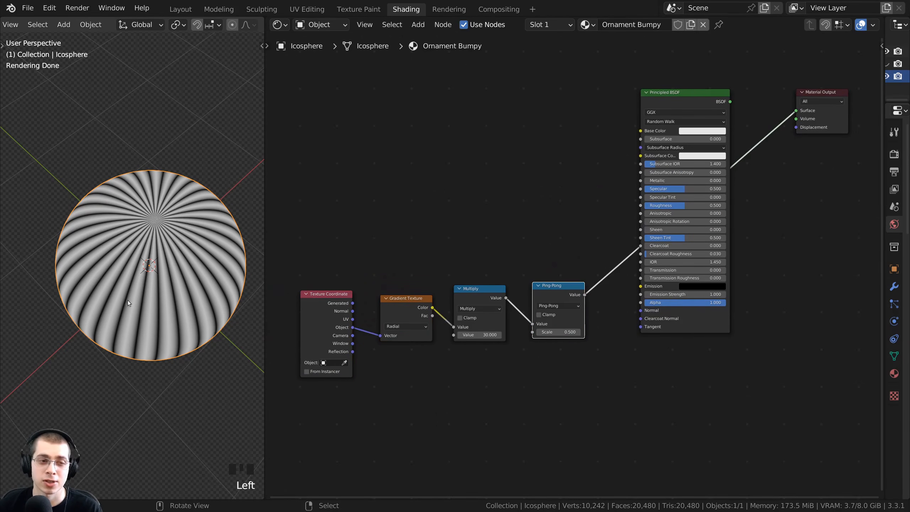
Step: Connect the Ping-Pong node's Value to the Material Output's Displacement and the Principled BSDF to its Surface
scroll(560, 277, up, 1)
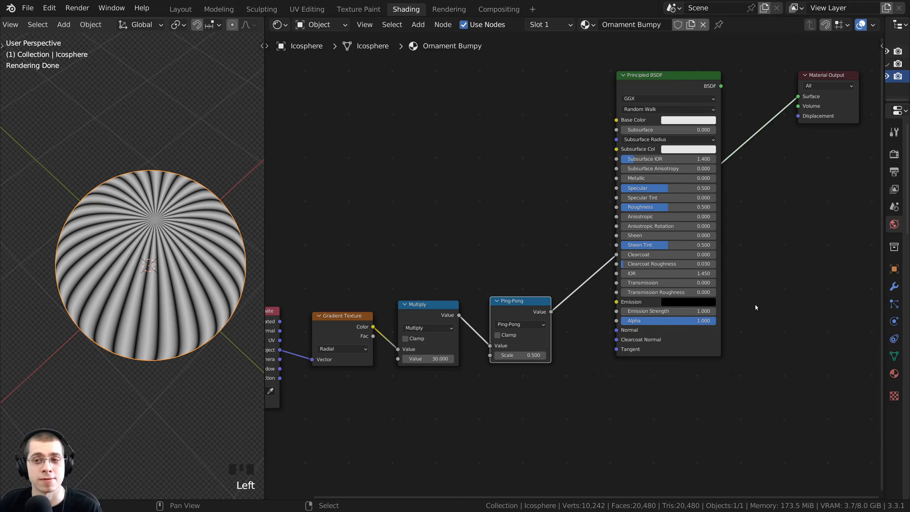
middle_drag(597, 219, 513, 258)
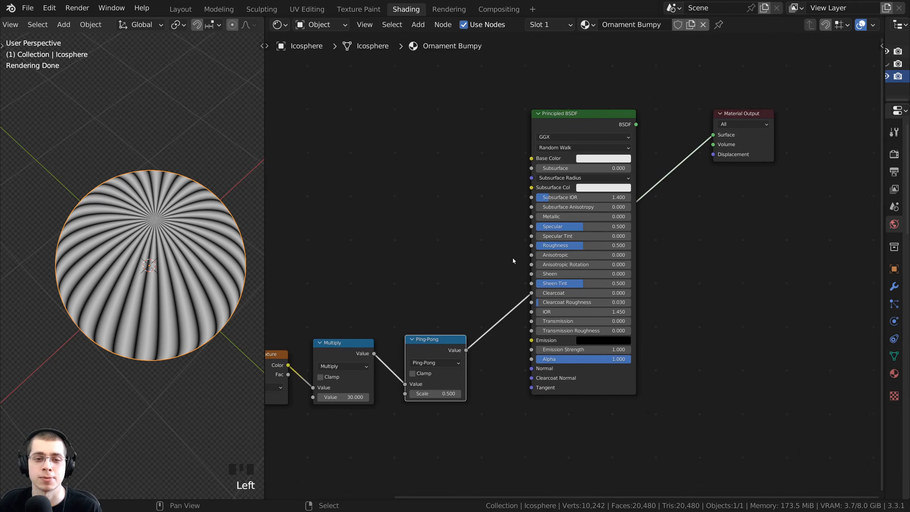
drag(466, 351, 714, 155)
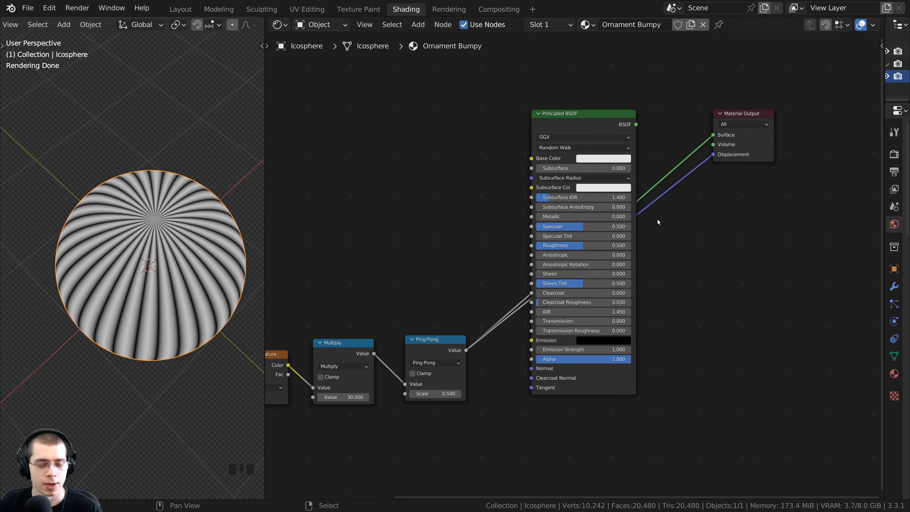
ctrl+shift+click(579, 123)
middle_click(77, 388)
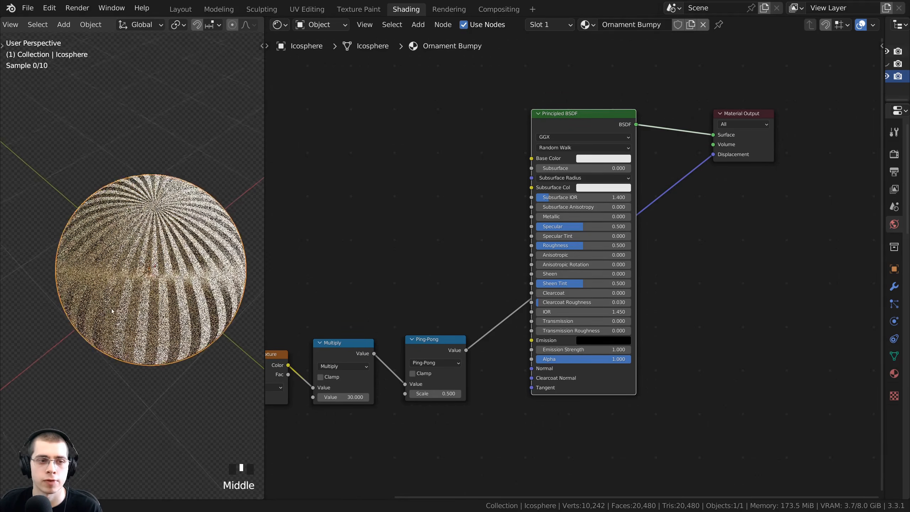
Step: Examine the striped ball up close and the link running from the Ping-Pong node to the Material Output's Displacement
middle_click(76, 283)
scroll(76, 284, up, 3)
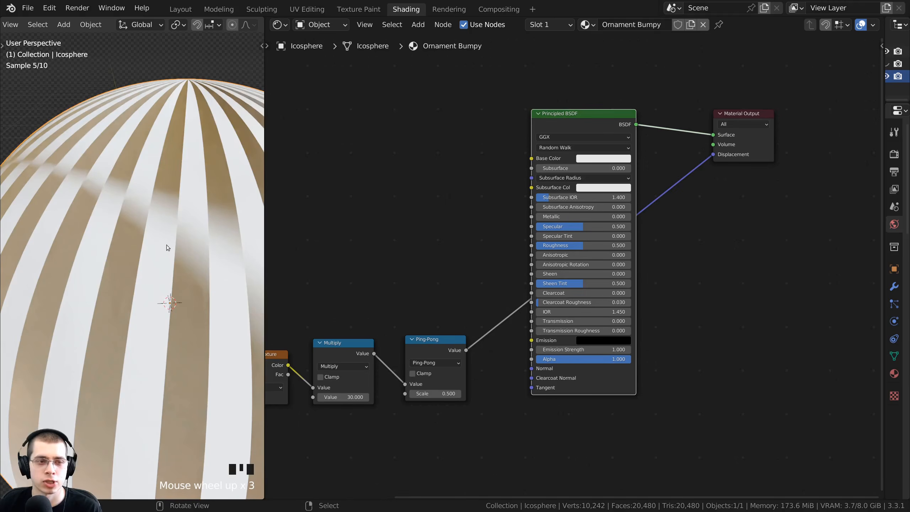
scroll(162, 215, down, 3)
middle_drag(162, 215, 145, 229)
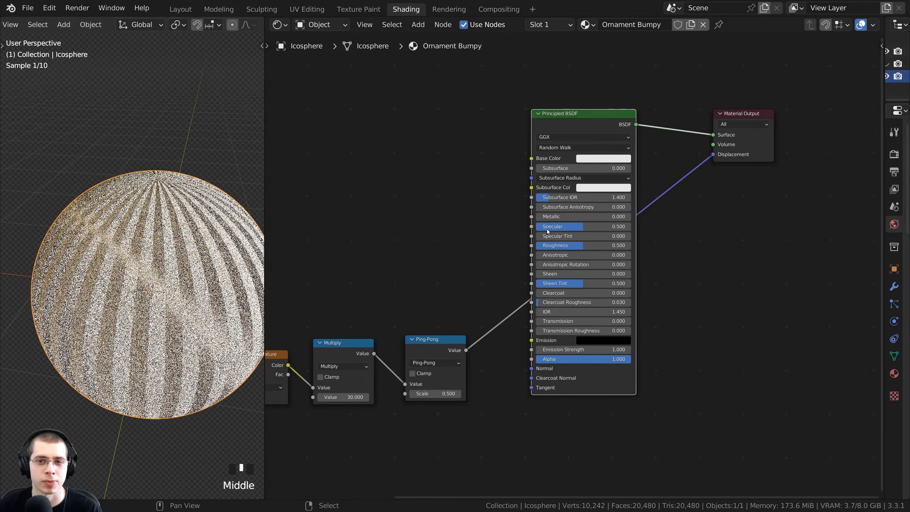
scroll(693, 151, up, 3)
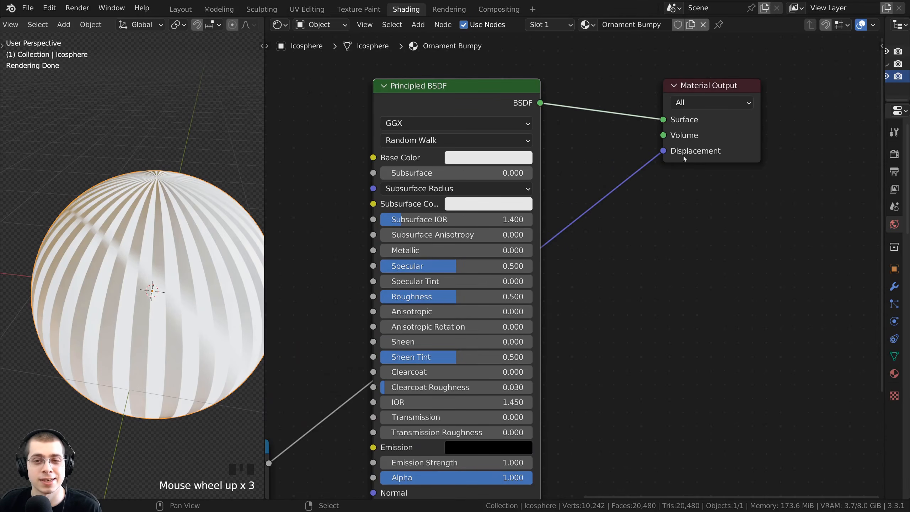
click(665, 153)
scroll(586, 241, down, 3)
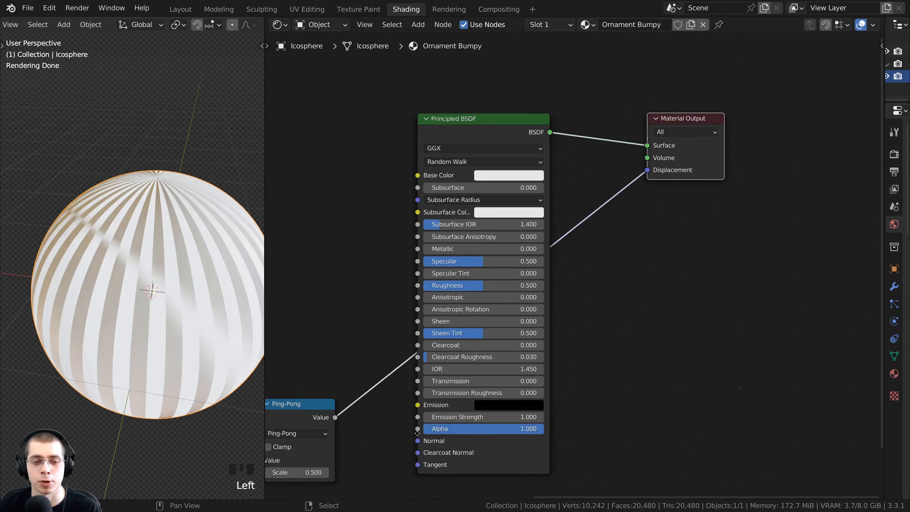
middle_drag(388, 440, 605, 298)
scroll(605, 297, up, 3)
scroll(606, 298, up, 1)
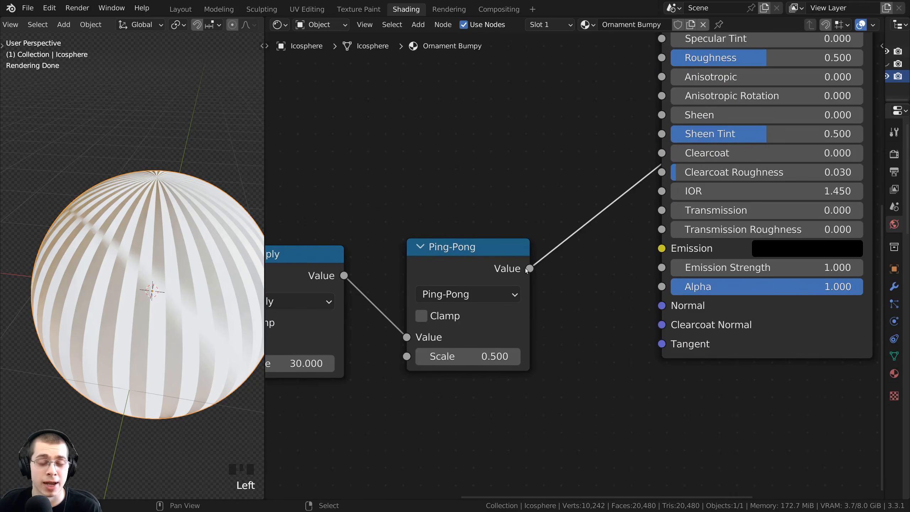
drag(530, 268, 545, 270)
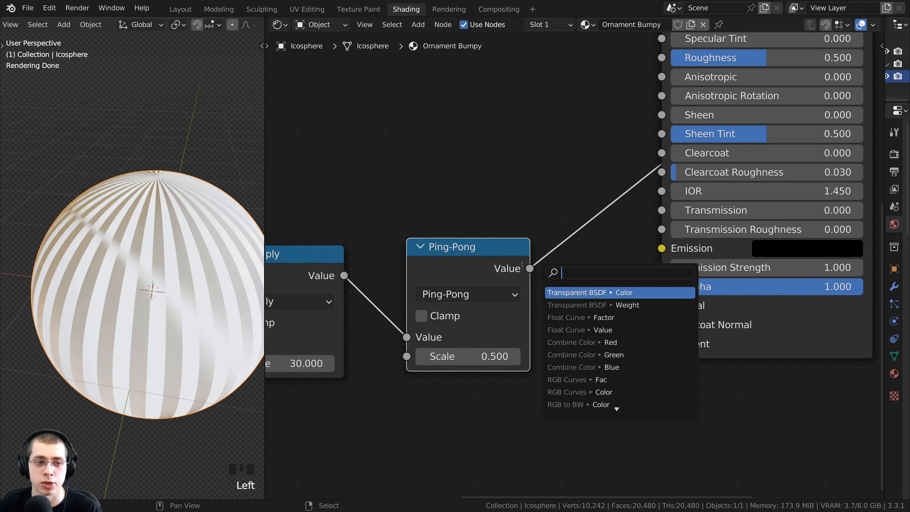
key(Escape)
Step: Add a Displacement node below the Principled BSDF, inserted on the link between the Ping-Pong node and the Material Output's Displacement
scroll(516, 269, down, 2)
middle_drag(516, 269, 407, 371)
scroll(407, 360, down, 1)
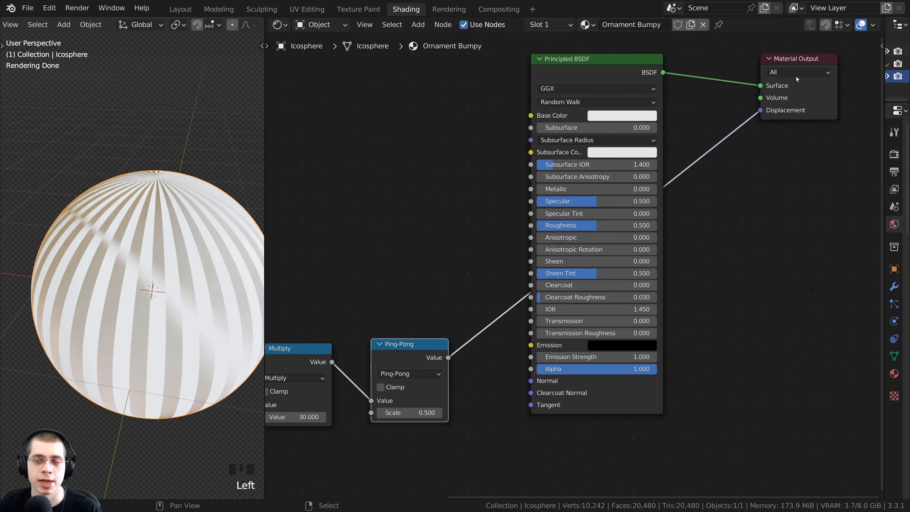
middle_drag(396, 208, 399, 212)
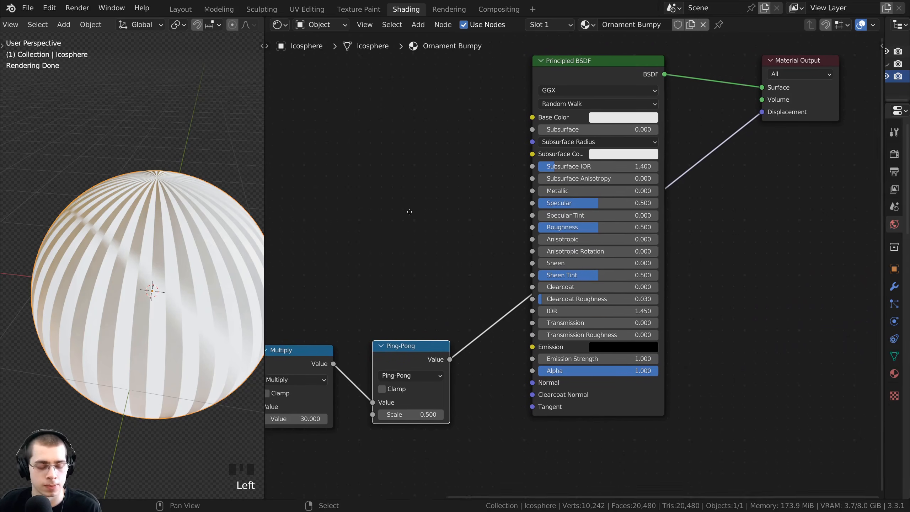
key(shift+a)
click(408, 212)
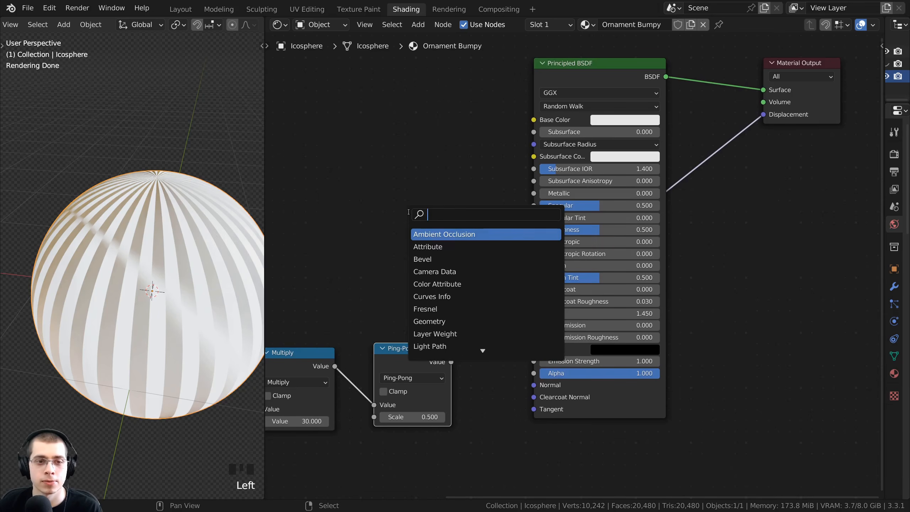
text(dis)
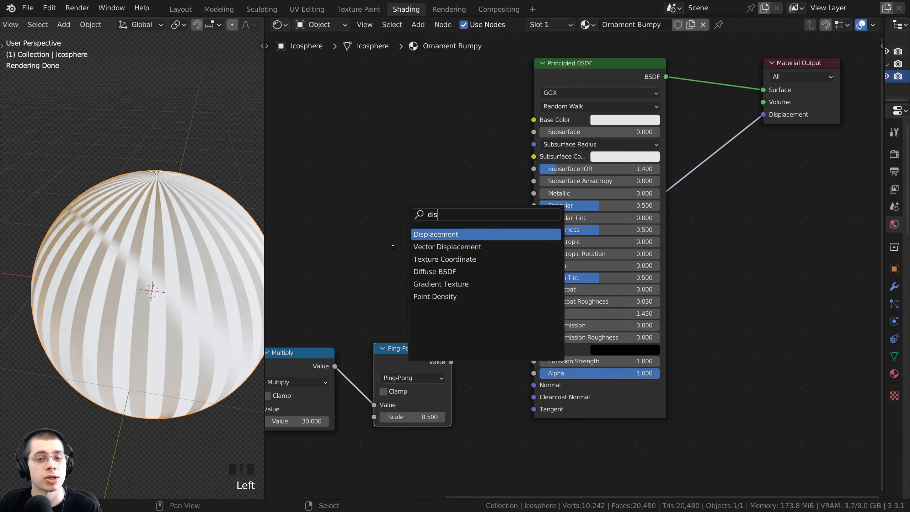
click(430, 233)
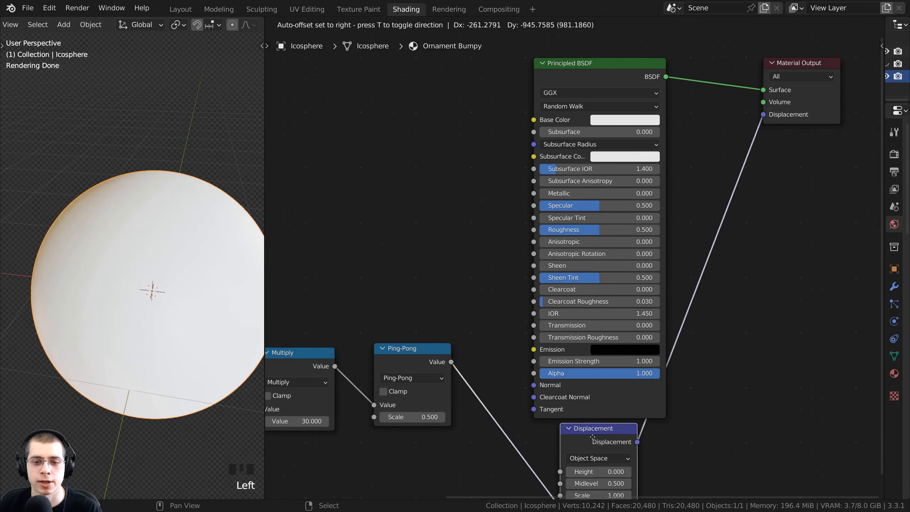
click(621, 440)
Step: Move the Ping-Pong node closer to the Multiply node and switch its link on the Displacement node from Normal to Height
middle_drag(344, 400, 360, 250)
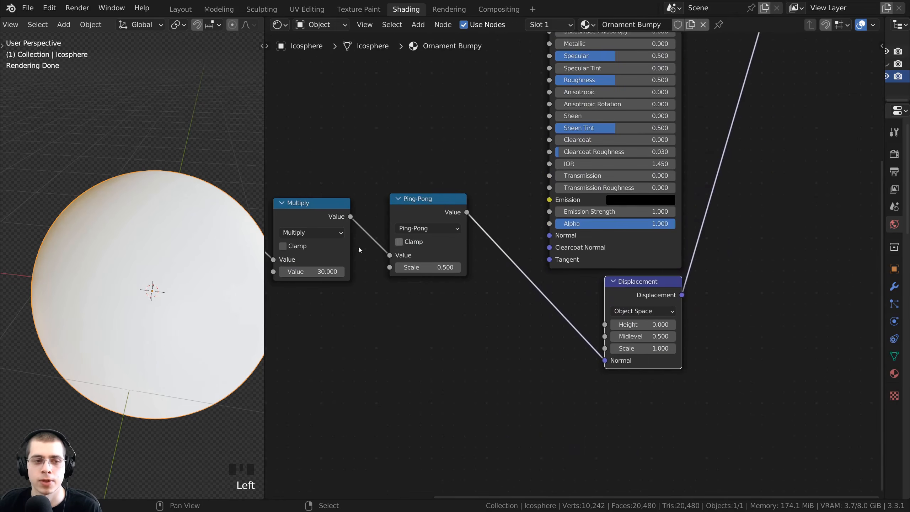
middle_drag(169, 263, 201, 279)
scroll(430, 257, up, 2)
drag(399, 187, 363, 190)
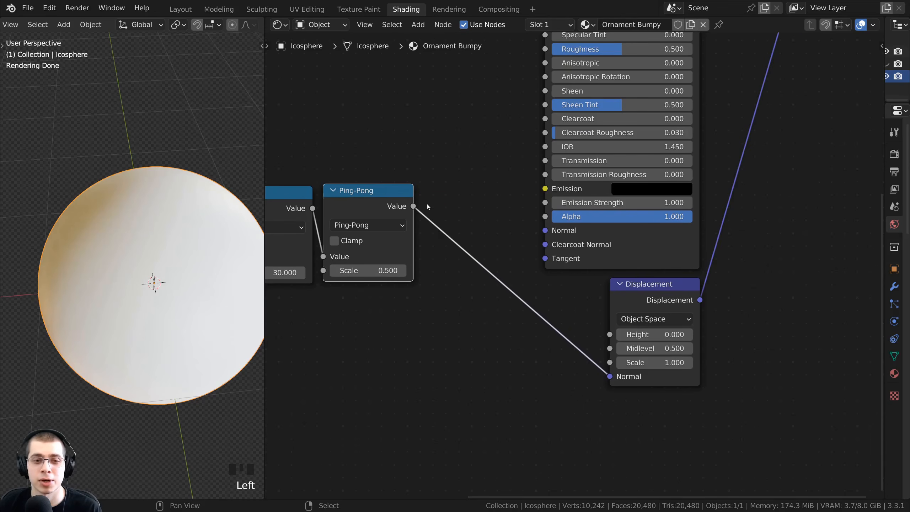
click(608, 375)
drag(608, 375, 608, 334)
shift+middle_drag(104, 281, 201, 251)
scroll(154, 182, down, 3)
scroll(201, 250, up, 4)
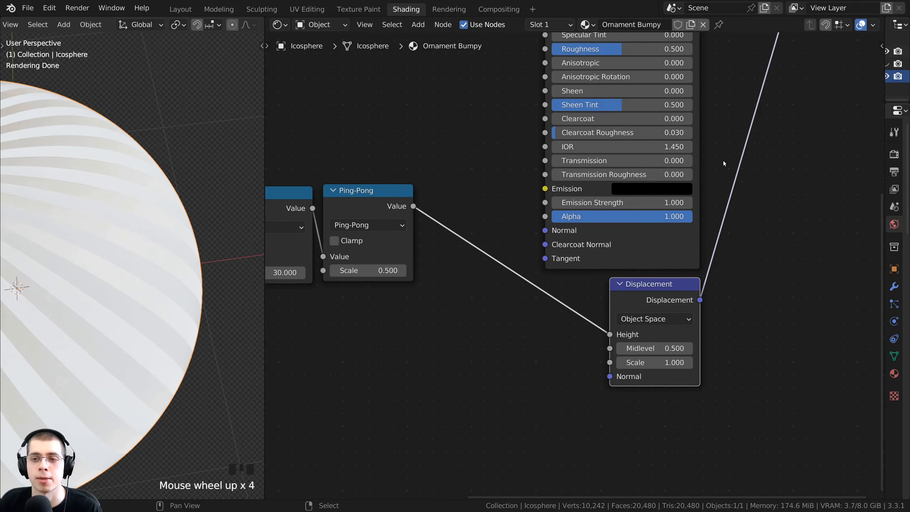
Step: Widen the Properties editor and show the Ornament Bumpy material's Settings, with its Surface and Displacement sections collapsed
scroll(617, 208, down, 1)
middle_drag(617, 208, 591, 256)
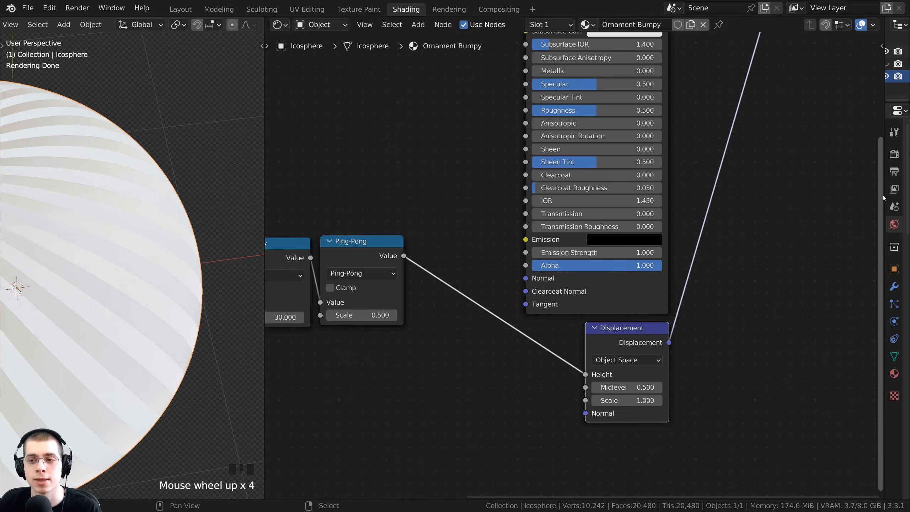
drag(884, 197, 709, 203)
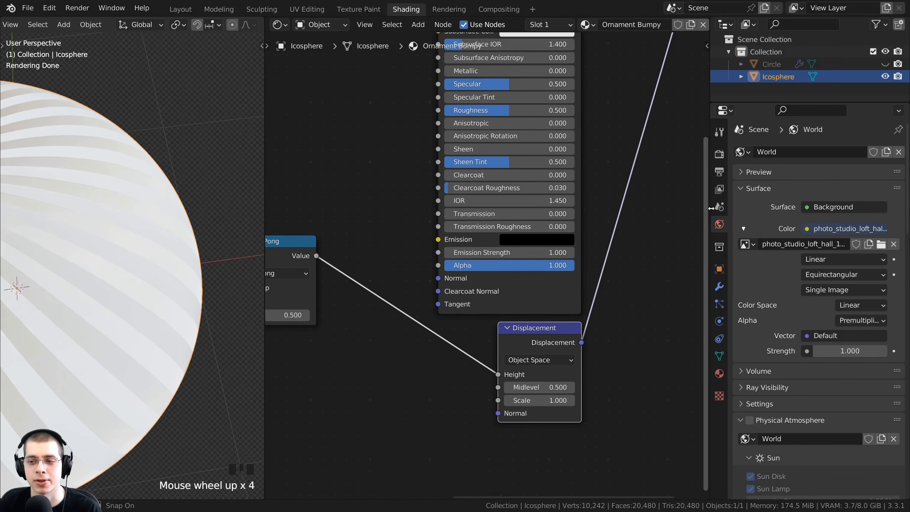
double_click(722, 377)
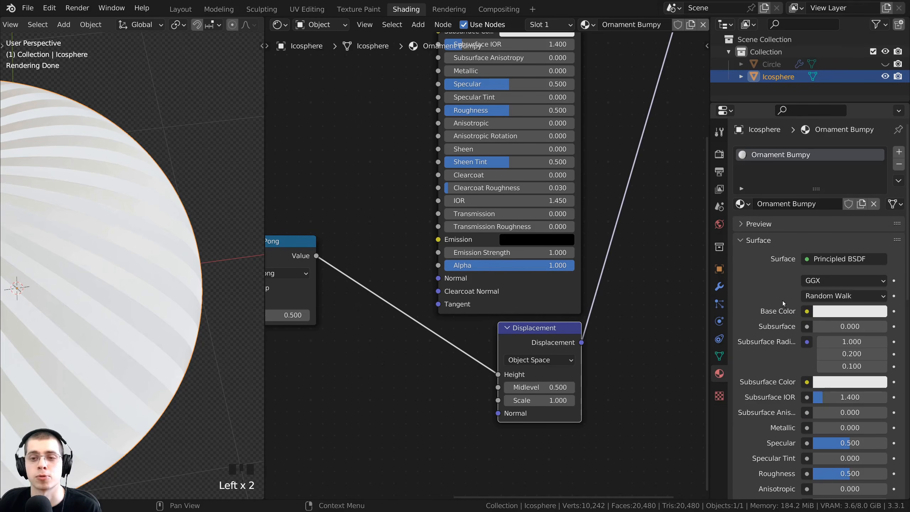
click(740, 242)
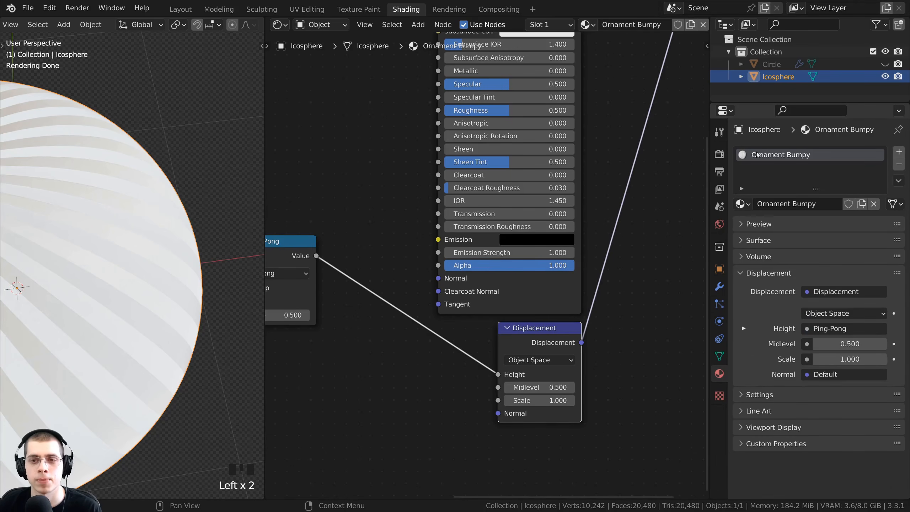
click(739, 276)
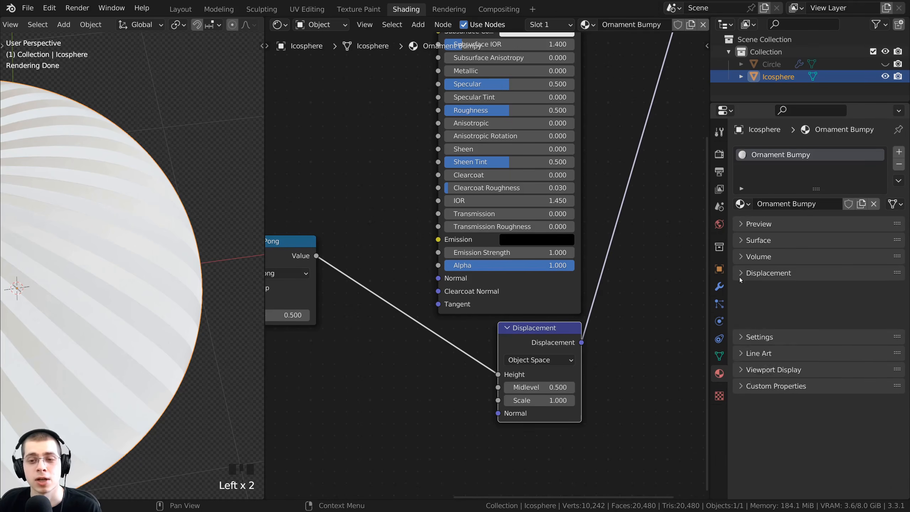
click(739, 291)
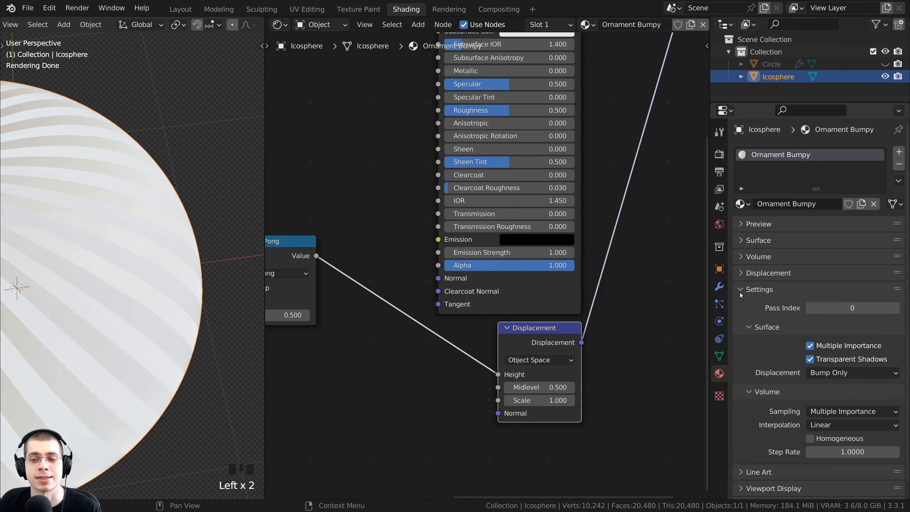
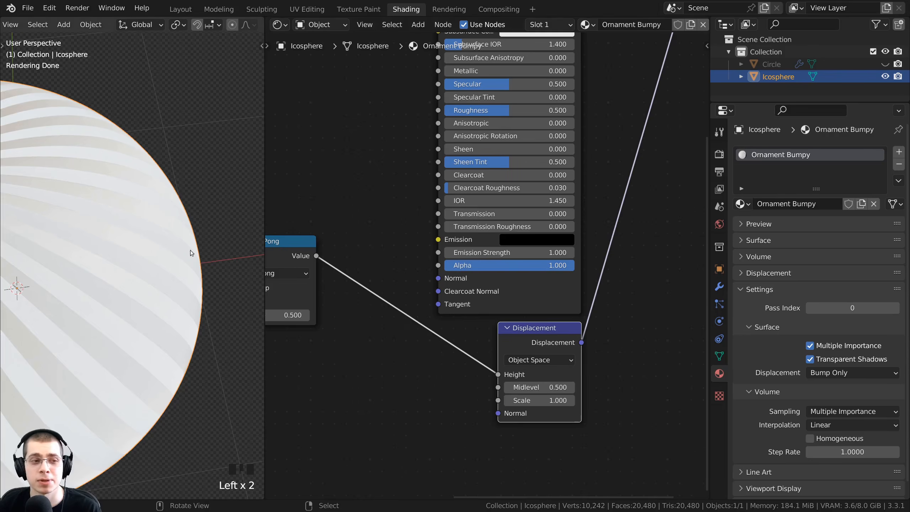
Step: Set the Ornament Bumpy material's displacement method to Displacement and Bump and check the ball's shape
scroll(129, 201, down, 2)
shift+middle_drag(129, 200, 168, 195)
scroll(167, 195, up, 1)
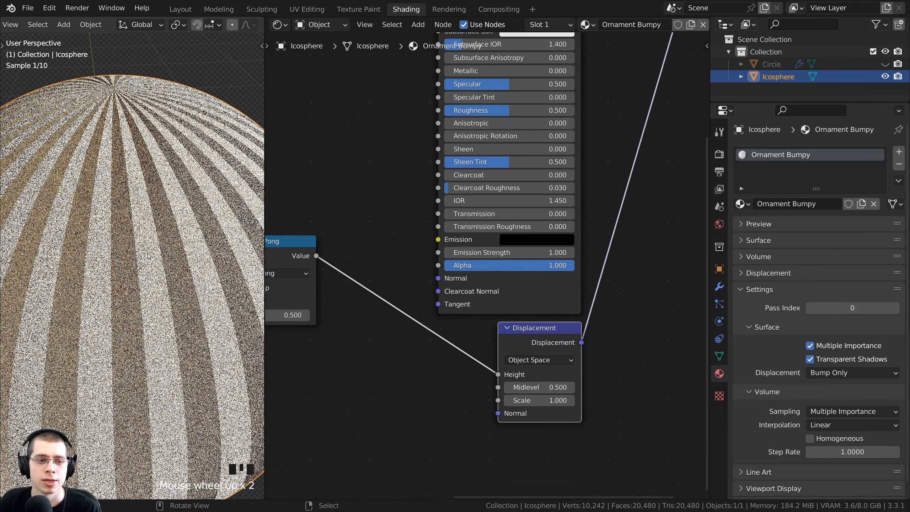
scroll(167, 195, up, 1)
scroll(144, 189, down, 2)
middle_drag(144, 188, 145, 211)
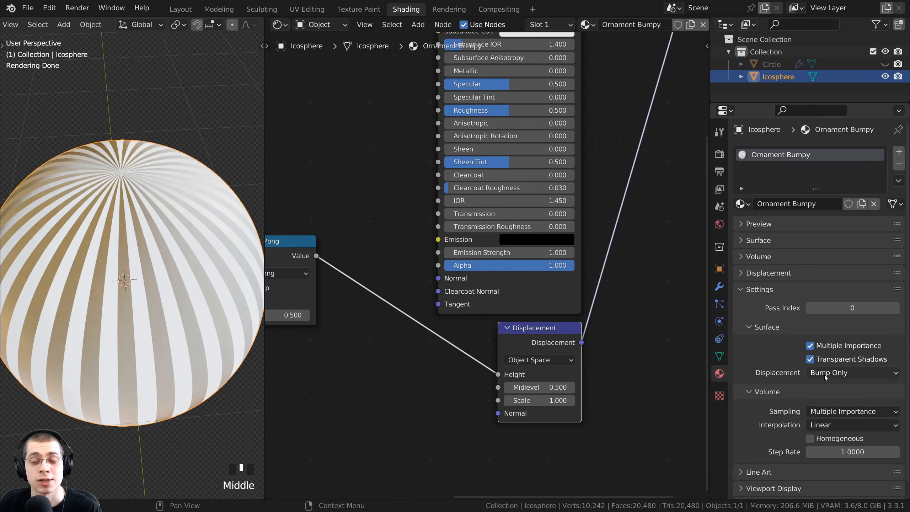
click(825, 375)
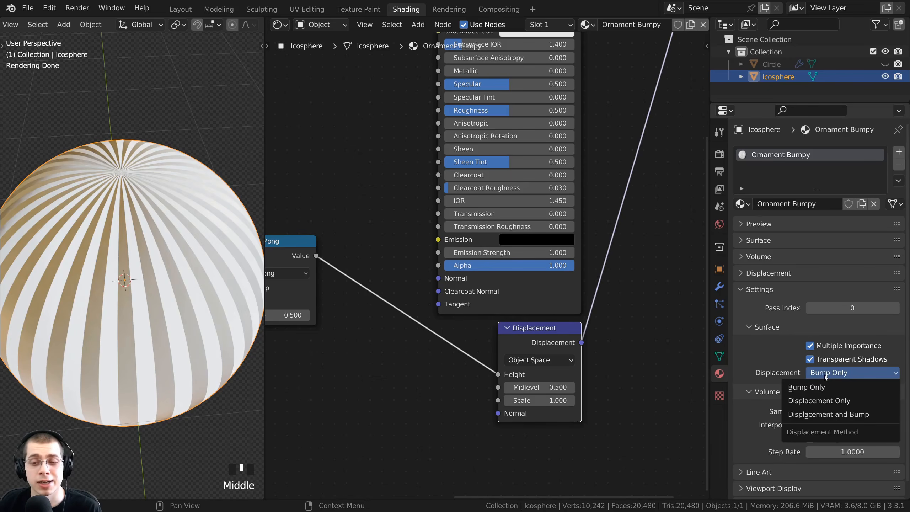
click(825, 417)
middle_drag(118, 344, 123, 367)
scroll(122, 368, down, 2)
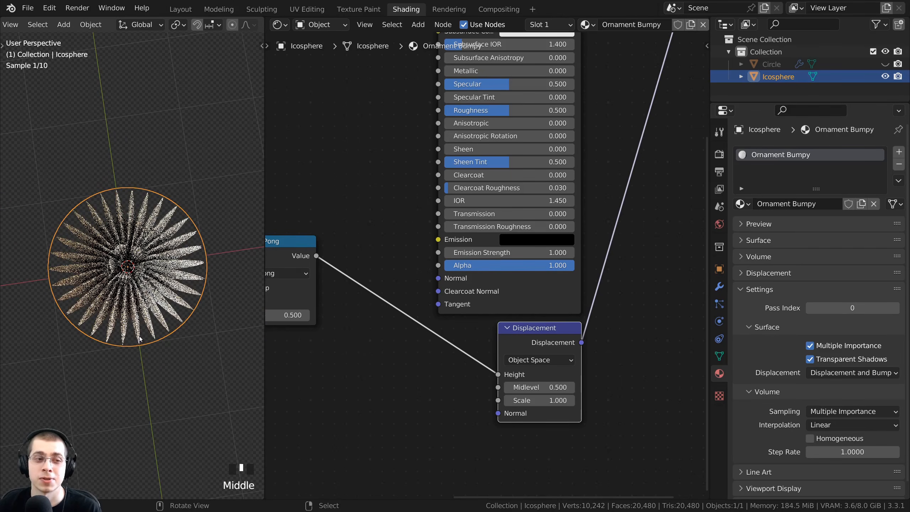
scroll(220, 247, up, 2)
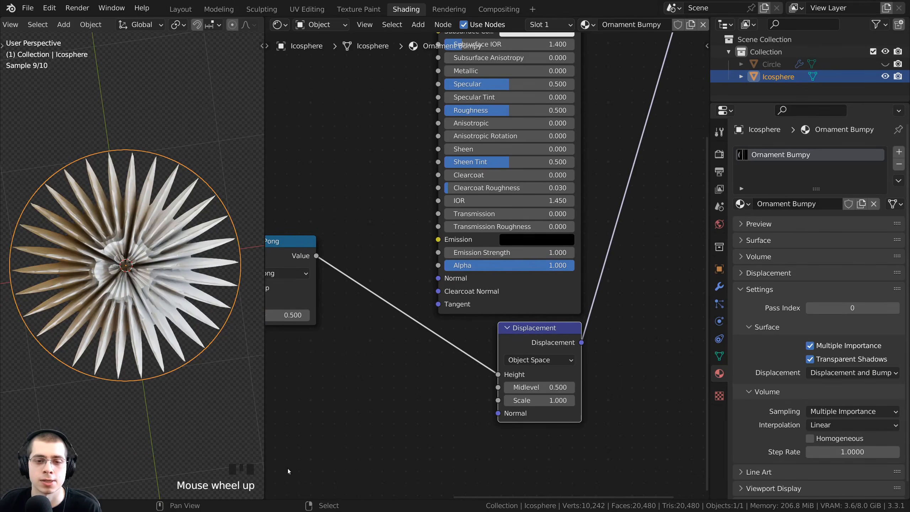
Step: Preview the Ping-Pong node's Value on the Material Output's Surface and examine the displaced ball
scroll(374, 313, down, 1)
middle_drag(377, 311, 437, 304)
middle_drag(396, 283, 421, 333)
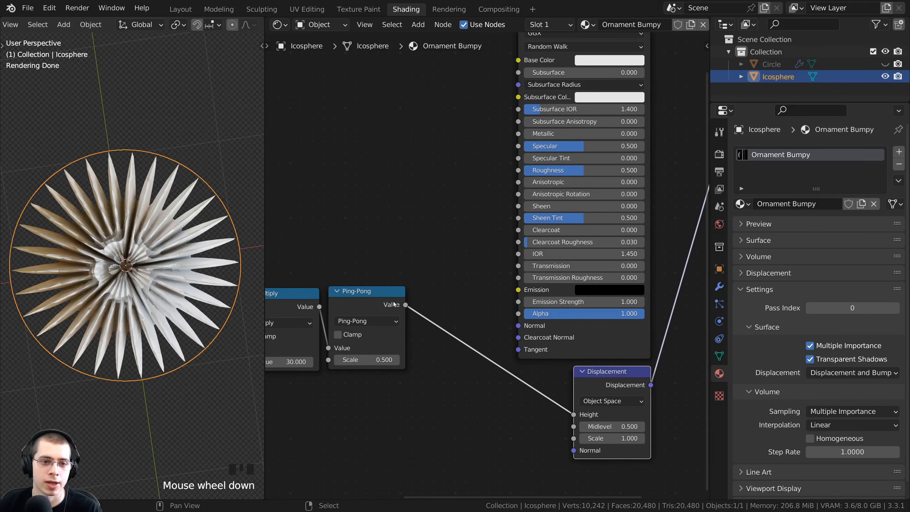
ctrl+shift+click(374, 297)
scroll(110, 267, up, 2)
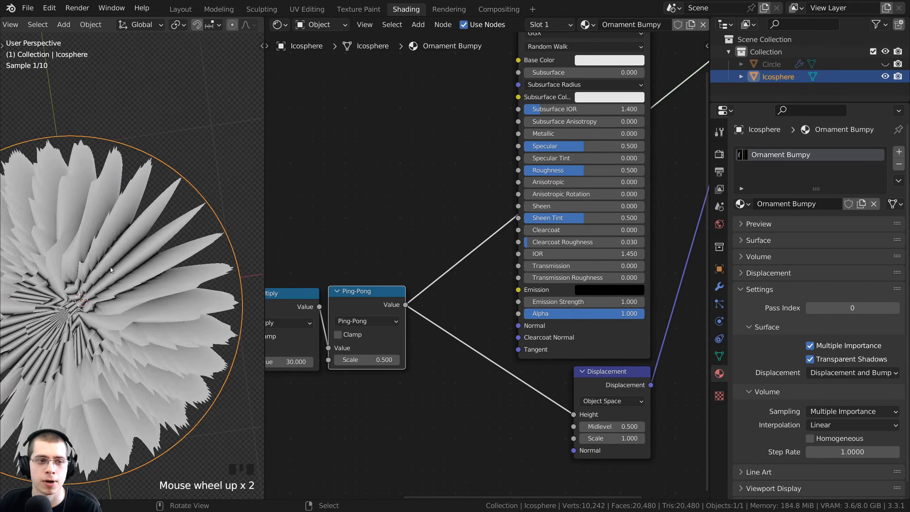
middle_drag(111, 267, 194, 121)
scroll(159, 171, down, 2)
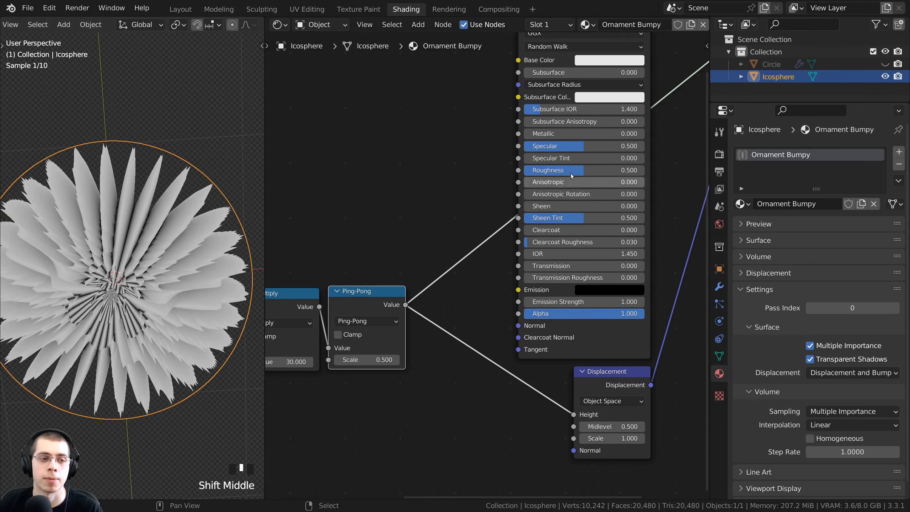
Step: Reconnect the Principled BSDF to the Material Output's Surface and narrow the Properties editor
scroll(523, 187, down, 5)
middle_click(525, 164)
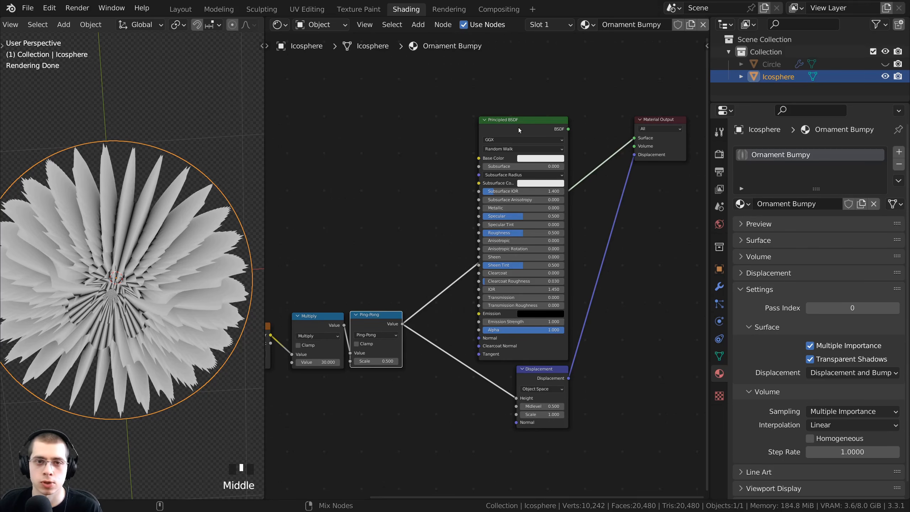
ctrl+shift+click(525, 164)
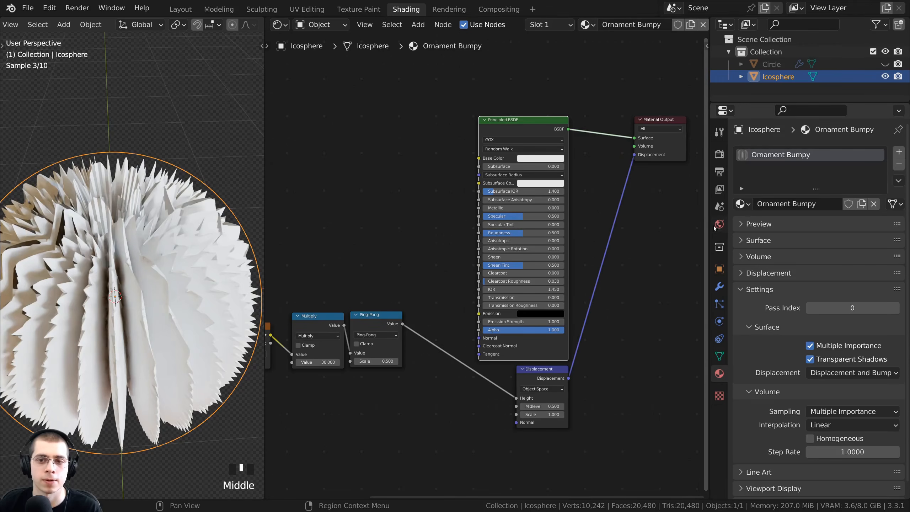
drag(709, 224, 882, 215)
Step: Set the Displacement node's Scale to 0.1 and deselect the ball
middle_drag(593, 417, 570, 300)
scroll(570, 300, up, 2)
scroll(570, 303, up, 3)
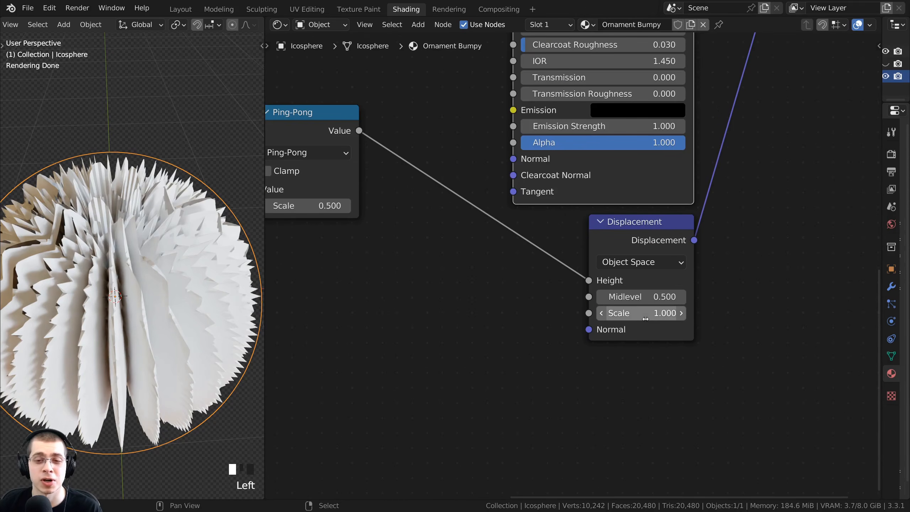
click(642, 318)
text(.)
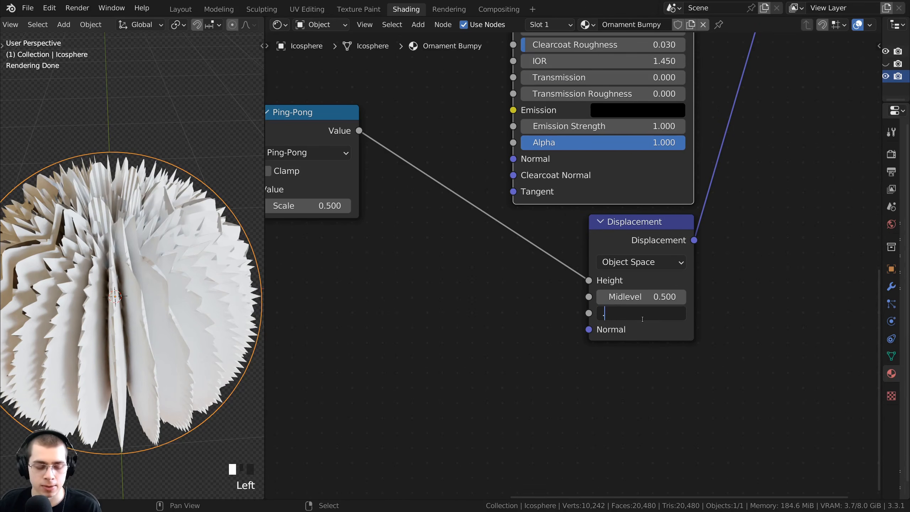
text(1)
key(Return)
middle_drag(129, 440, 127, 331)
key(alt+a)
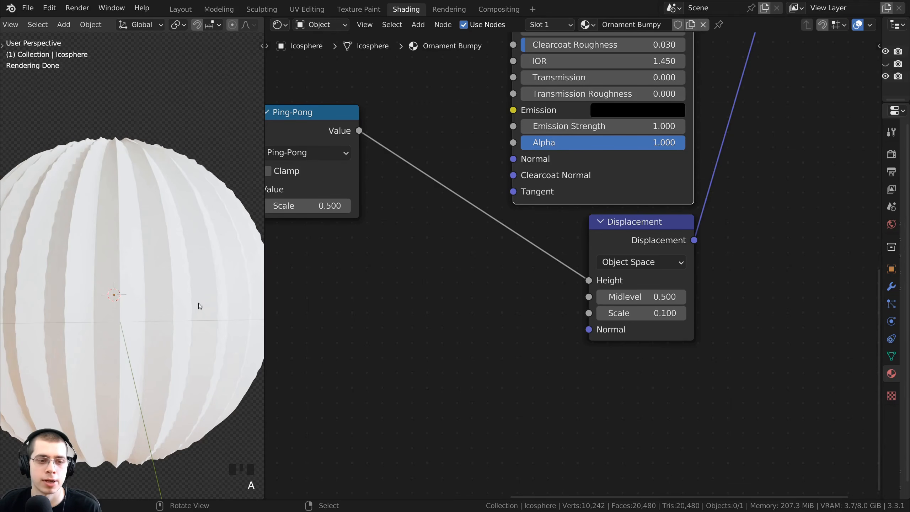
middle_drag(296, 307, 550, 363)
scroll(551, 363, down, 2)
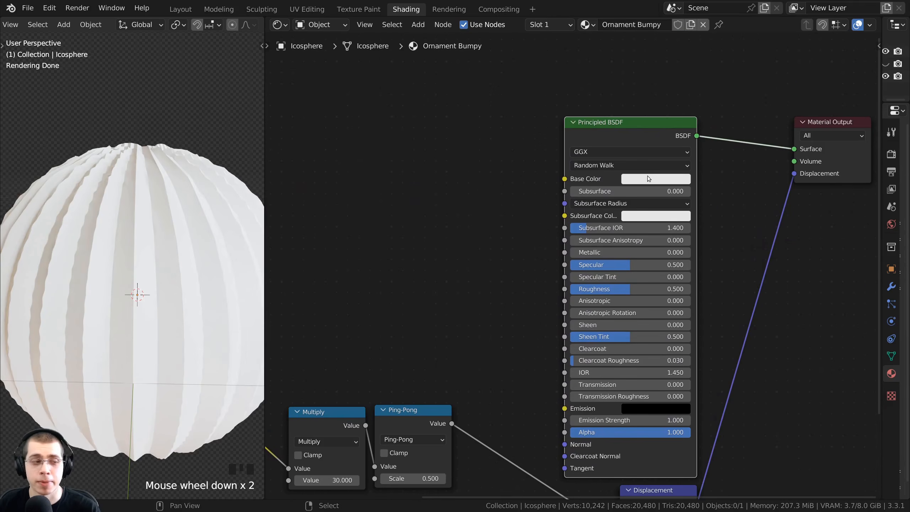
Step: Darken the Principled BSDF's Base Color to a medium grey and check the striped ball up close
click(649, 179)
drag(717, 35, 716, 68)
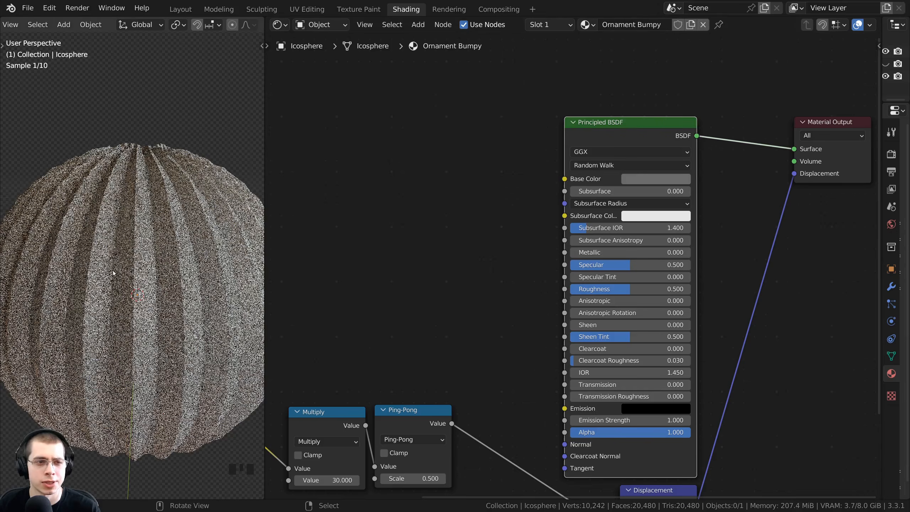
scroll(158, 341, down, 1)
middle_click(158, 341)
scroll(158, 342, up, 2)
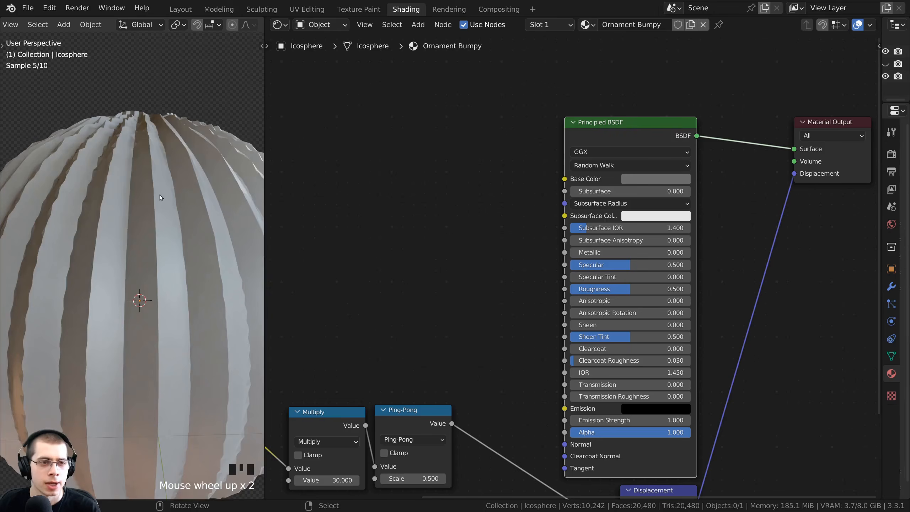
scroll(159, 242, up, 1)
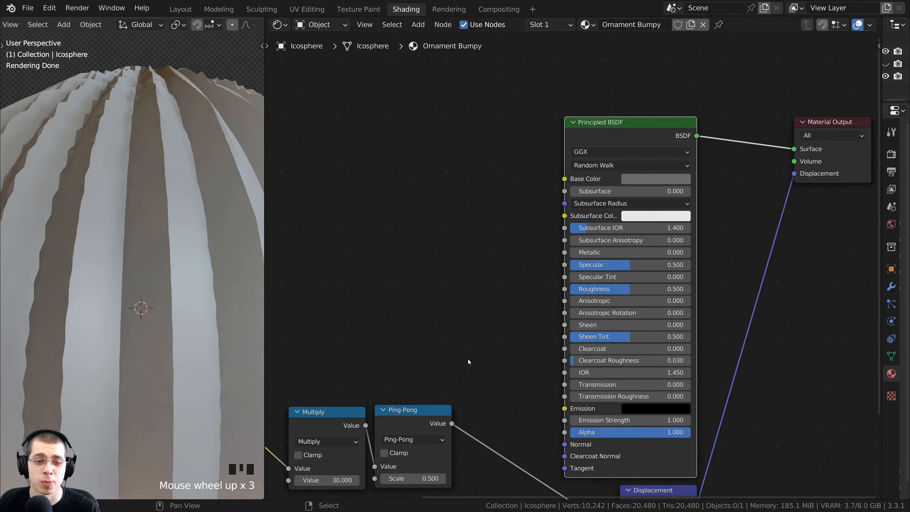
Step: Add an RGB Curves node on the link between the Ping-Pong node and the Displacement node's Height
scroll(468, 360, down, 3)
middle_drag(467, 360, 519, 238)
scroll(518, 239, up, 3)
drag(501, 249, 504, 251)
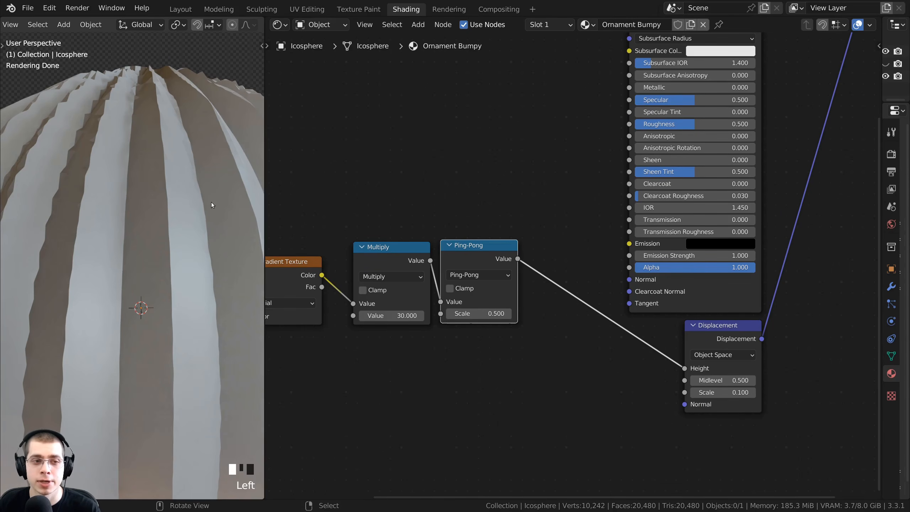
scroll(538, 288, down, 4)
middle_drag(527, 285, 636, 263)
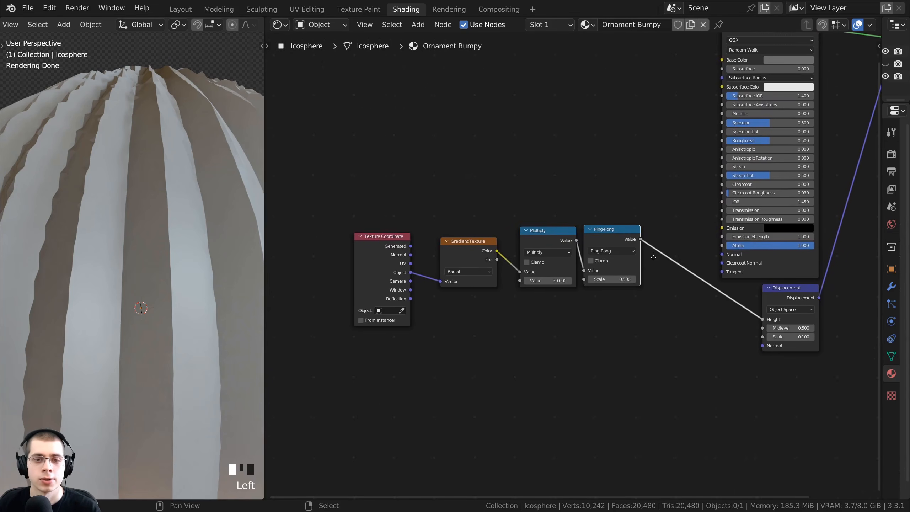
key(shift+a)
click(644, 167)
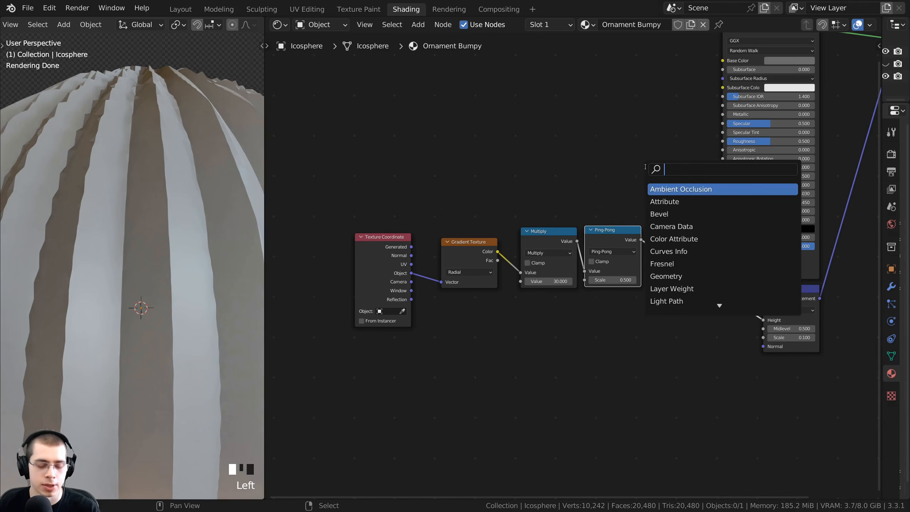
text(rgb)
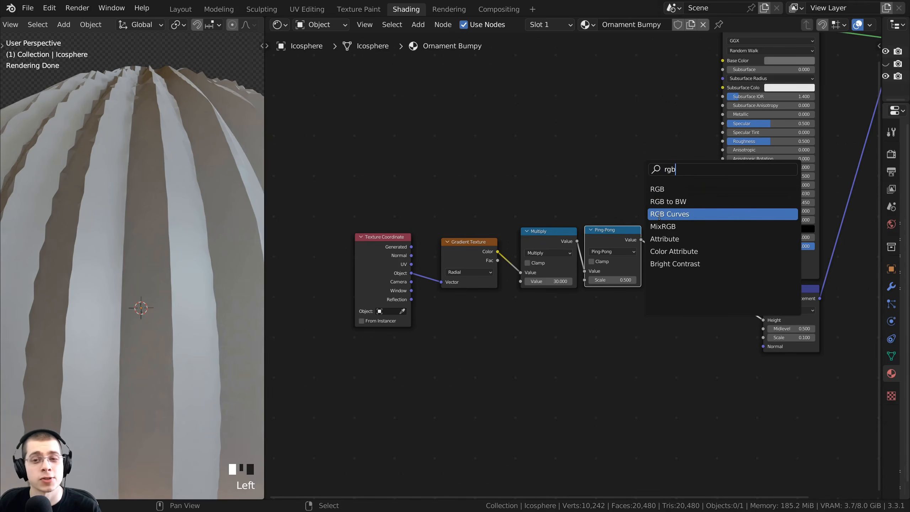
click(658, 214)
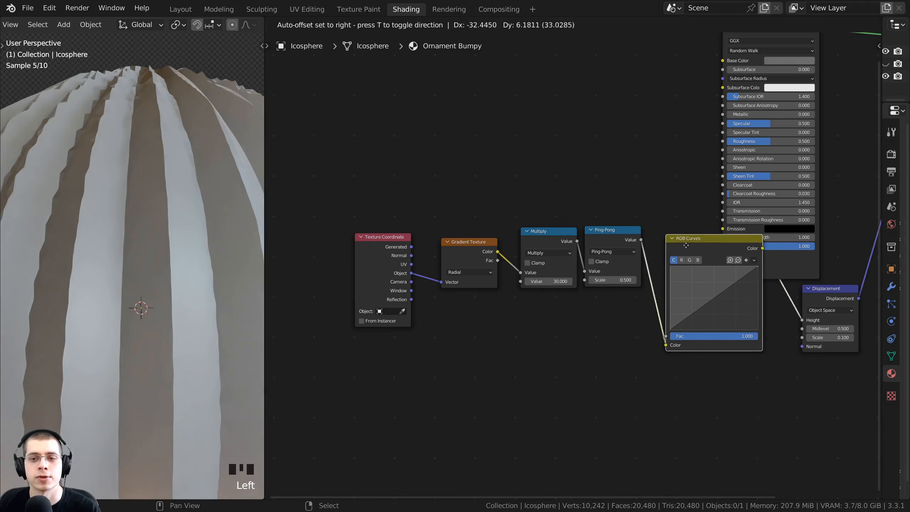
click(661, 279)
Step: Tidy the node layout by moving the Displacement and Material Output nodes closer and repositioning the RGB Curves node
drag(676, 162, 388, 323)
scroll(590, 249, down, 1)
key(g)
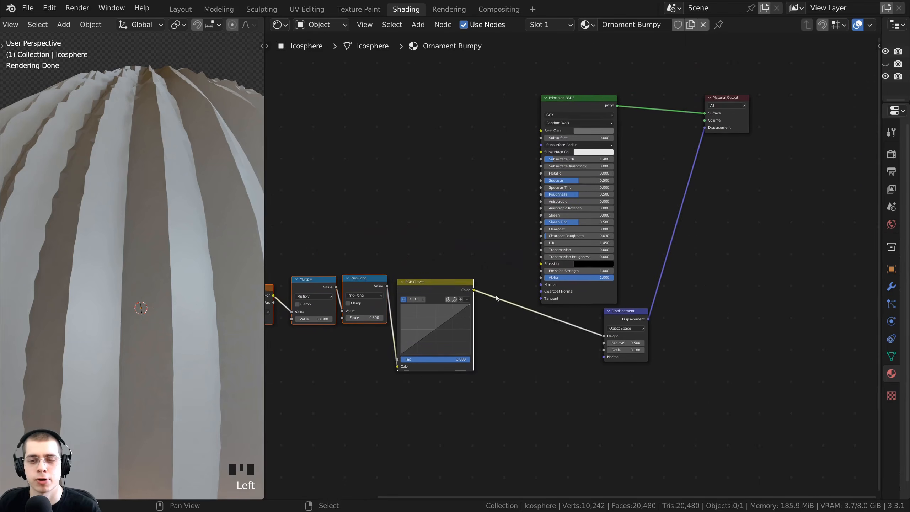
drag(608, 316, 582, 312)
drag(728, 98, 711, 97)
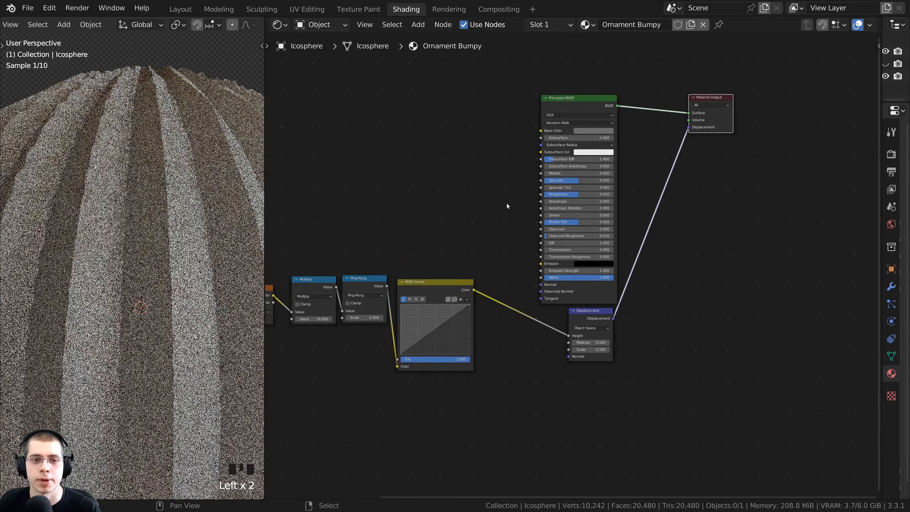
middle_drag(422, 288, 543, 247)
scroll(542, 250, up, 4)
drag(543, 250, 551, 241)
Step: Shape the RGB curve into an arch with a midpoint at about 0.50, 0.46 and the end point at 1.0, 0.0, and check the ball
scroll(551, 241, up, 5)
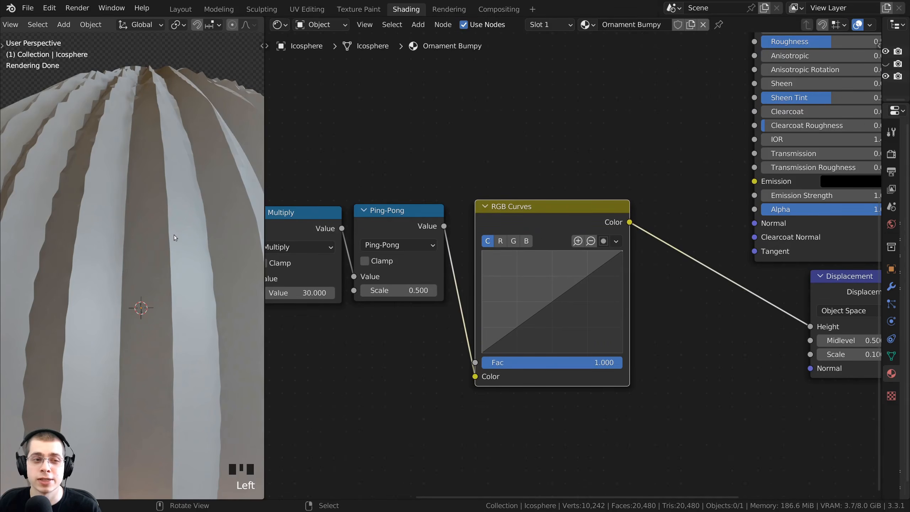
scroll(88, 206, up, 5)
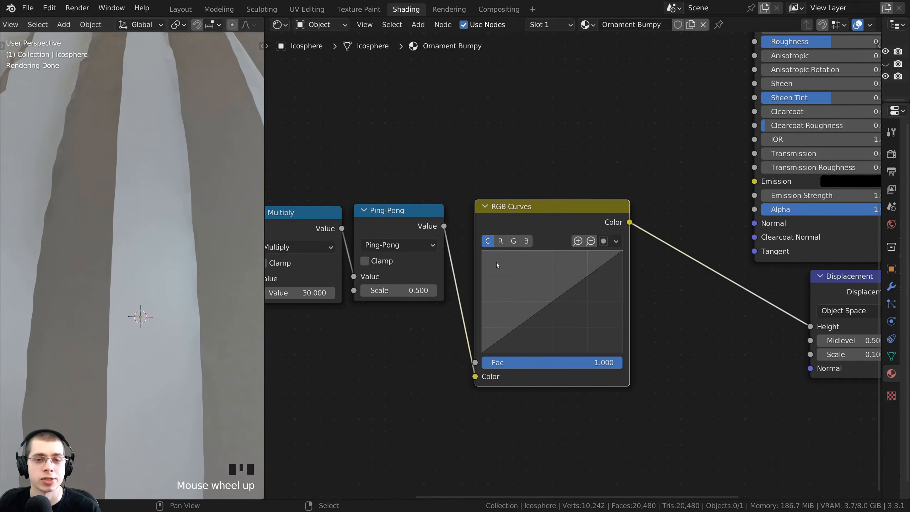
scroll(538, 251, up, 1)
scroll(559, 292, up, 1)
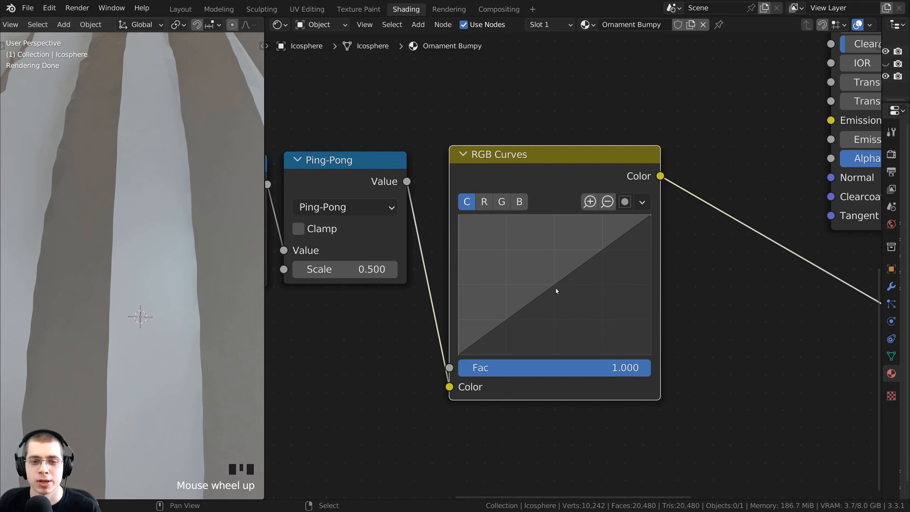
mouse_move(553, 286)
mouse_down()
mouse_move(557, 297)
mouse_move(554, 290)
mouse_up()
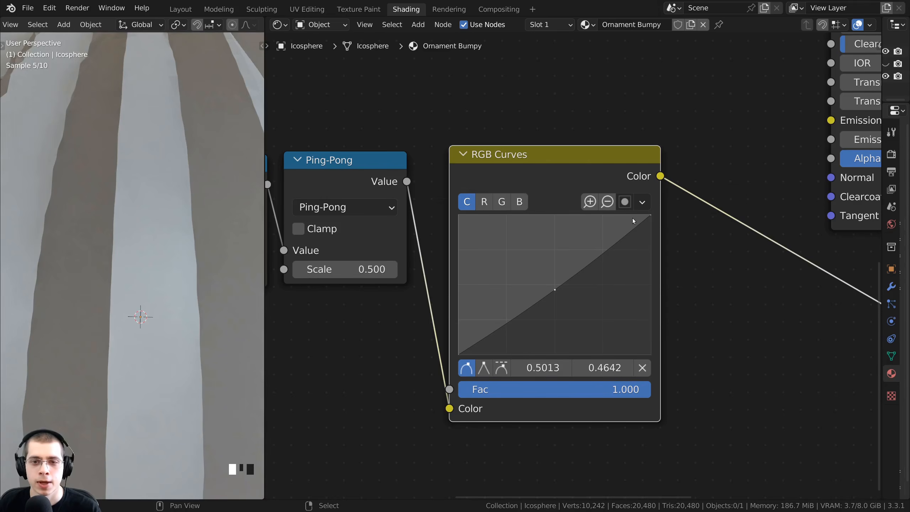
drag(650, 215, 650, 354)
scroll(114, 266, down, 3)
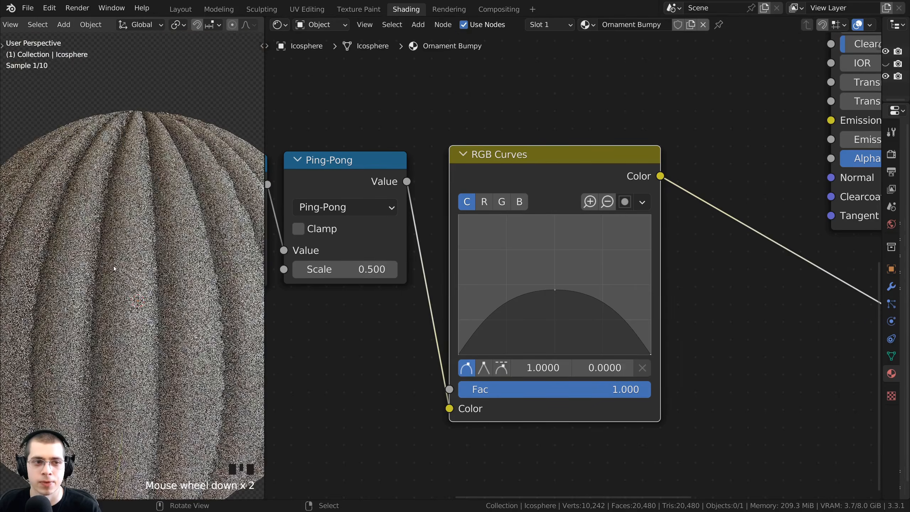
scroll(487, 234, up, 1)
middle_drag(487, 234, 495, 171)
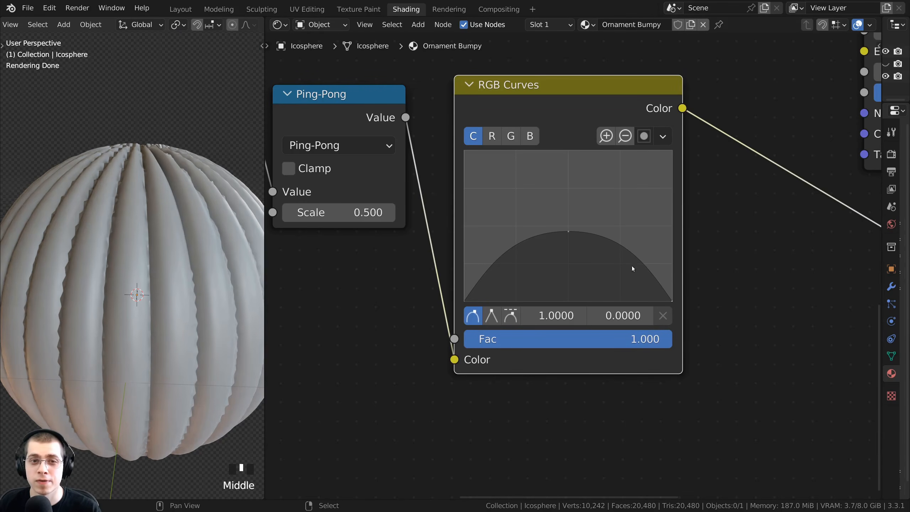
scroll(161, 267, up, 2)
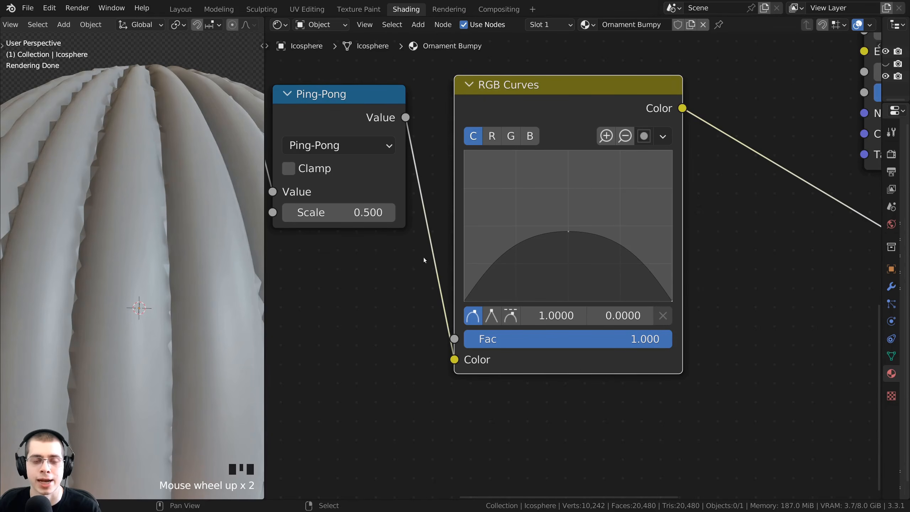
Step: Preview the Ping-Pong and RGB Curves outputs on the ball in turn, and reconnect the Principled BSDF to the Surface
scroll(358, 305, down, 3)
middle_drag(328, 321, 382, 357)
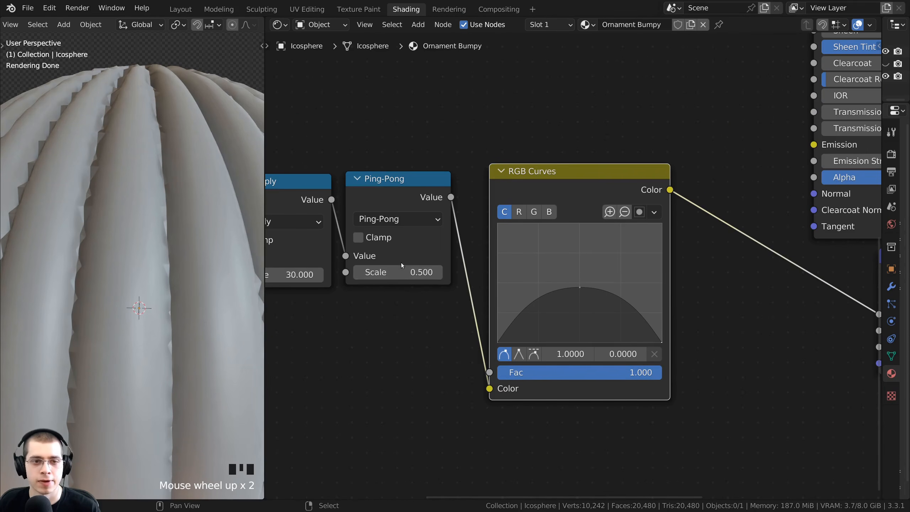
ctrl+shift+click(397, 194)
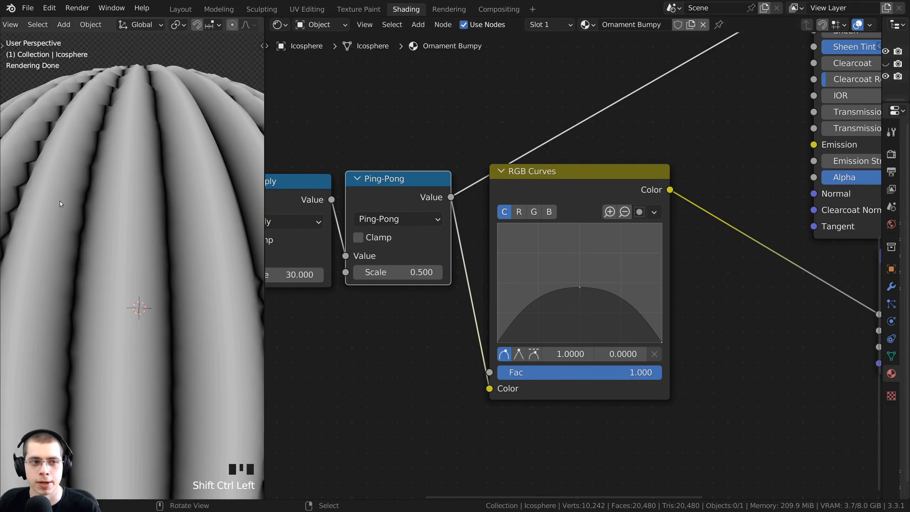
middle_drag(562, 204, 556, 225)
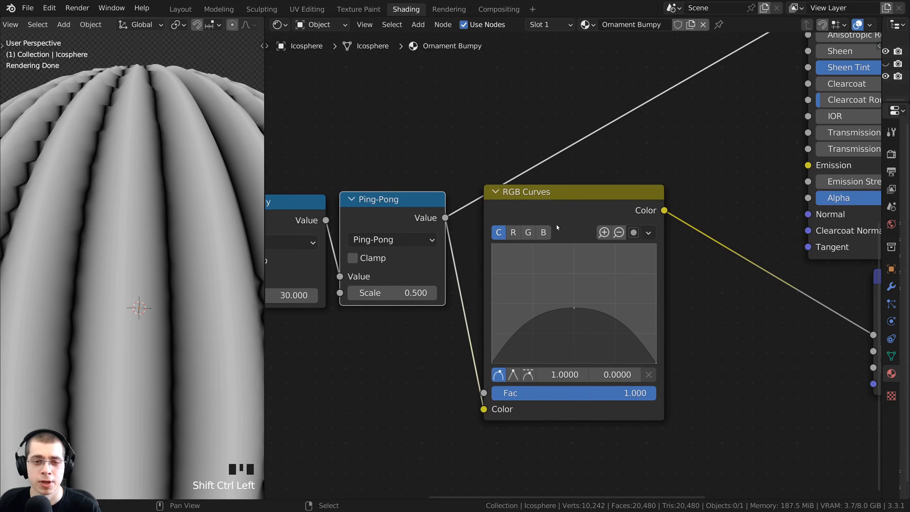
ctrl+shift+click(583, 201)
drag(583, 205, 589, 177)
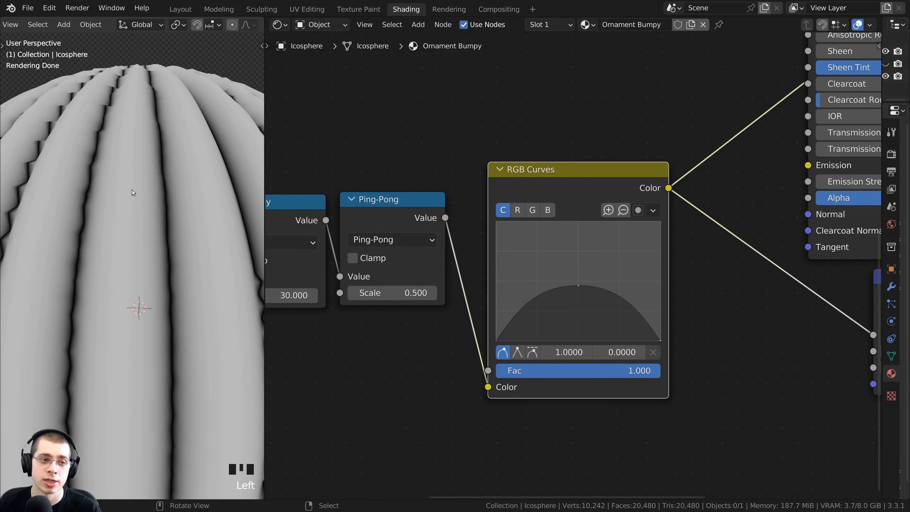
scroll(609, 186, down, 5)
middle_drag(672, 141, 591, 275)
scroll(550, 309, down, 1)
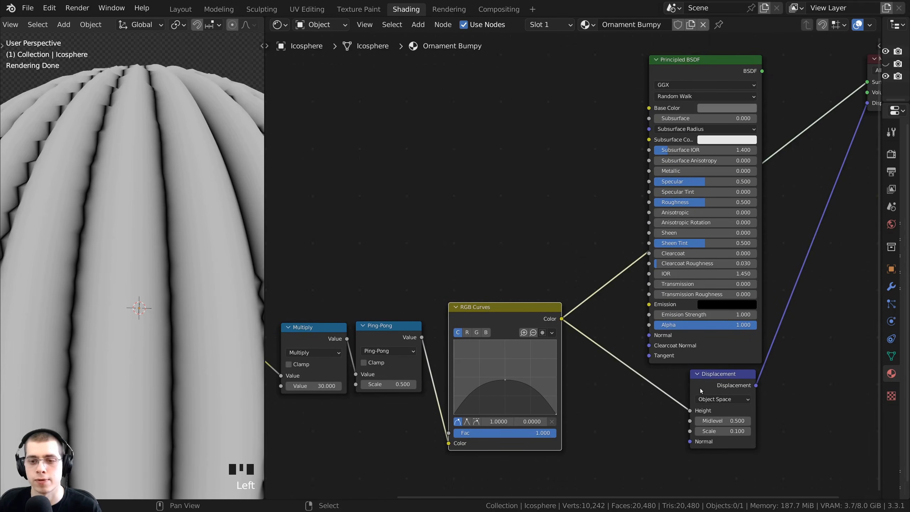
ctrl+shift+click(689, 69)
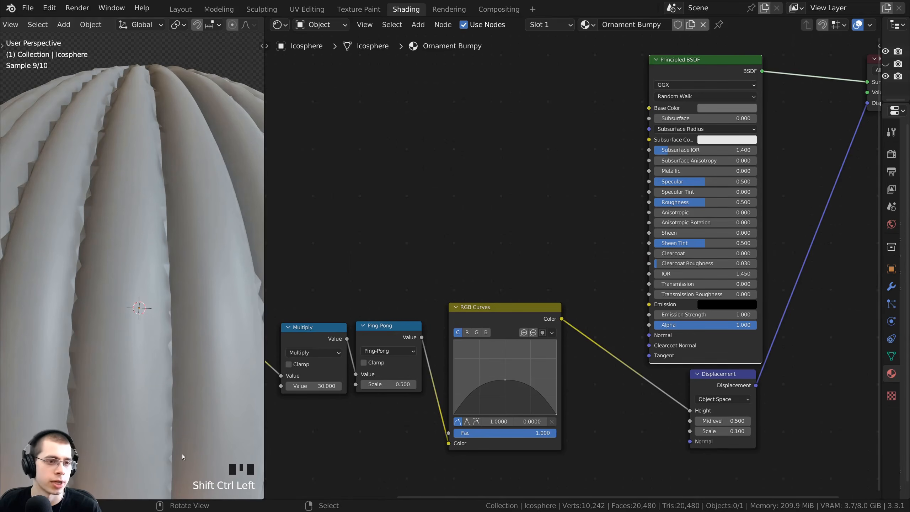
Step: Lower the RGB curve's middle point to about 0.50, 0.26 to flatten the arch
middle_drag(515, 363, 575, 218)
scroll(546, 283, up, 5)
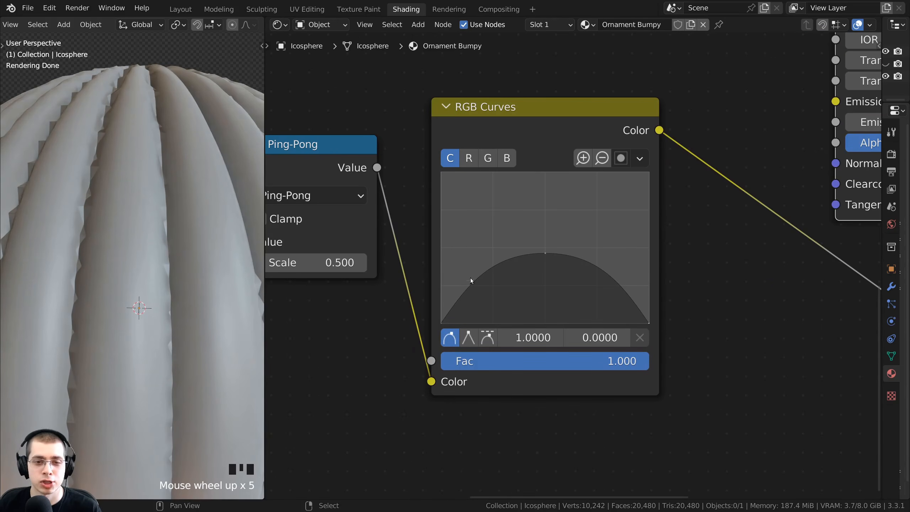
middle_drag(89, 280, 170, 183)
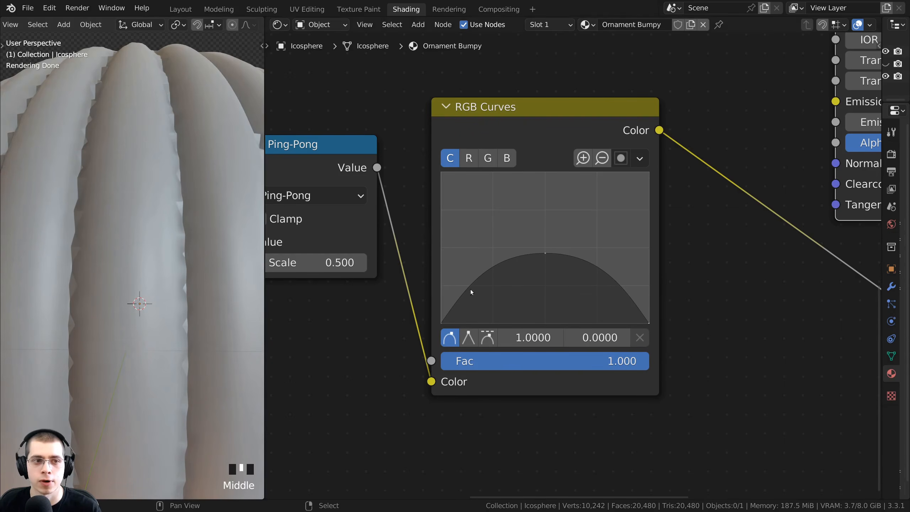
scroll(492, 271, up, 1)
drag(549, 233, 554, 272)
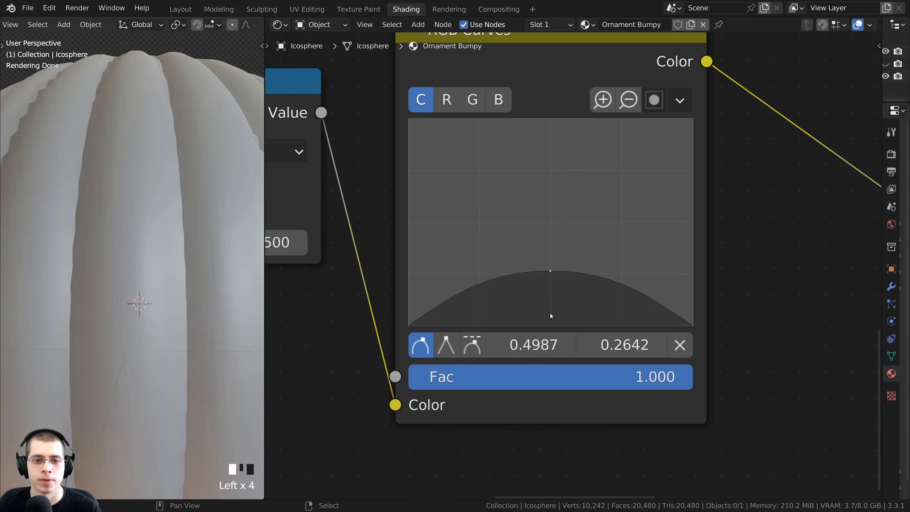
Step: Add curve points at about 0.23, 0.19 and 0.76, 0.19 to round the arch, and examine the ridges on the ball
click(474, 284)
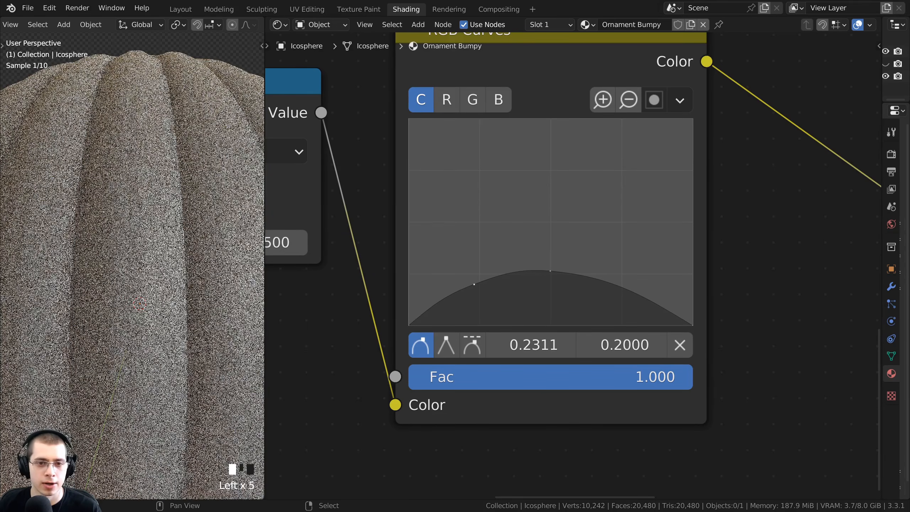
drag(475, 284, 475, 286)
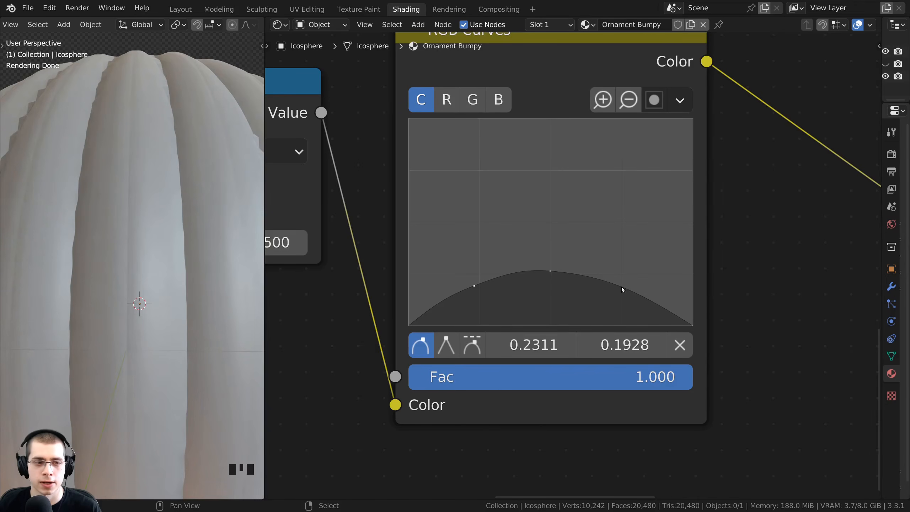
click(622, 287)
drag(622, 286, 625, 287)
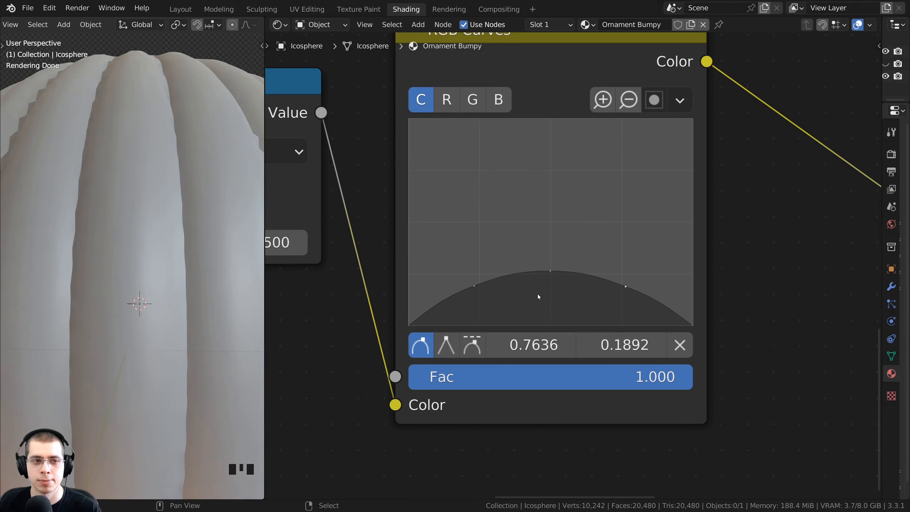
scroll(106, 248, down, 2)
scroll(107, 238, up, 1)
middle_drag(108, 237, 112, 205)
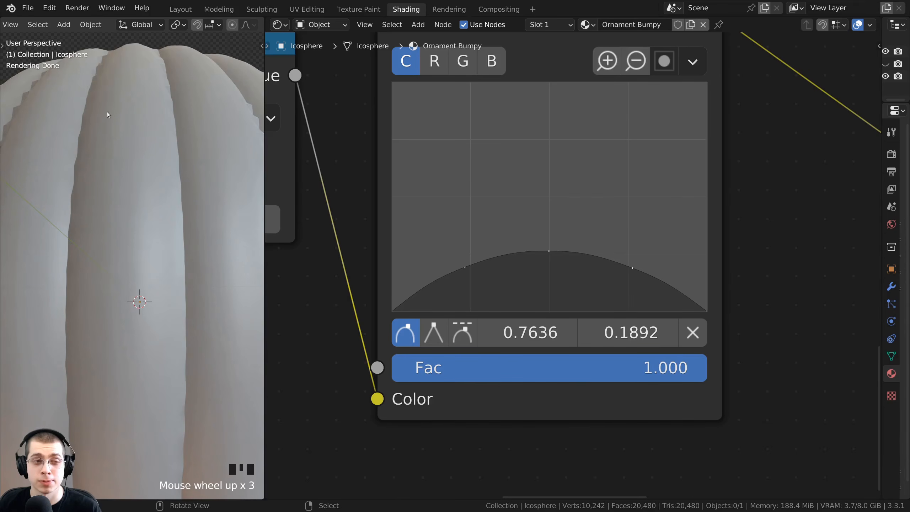
middle_drag(107, 112, 187, 213)
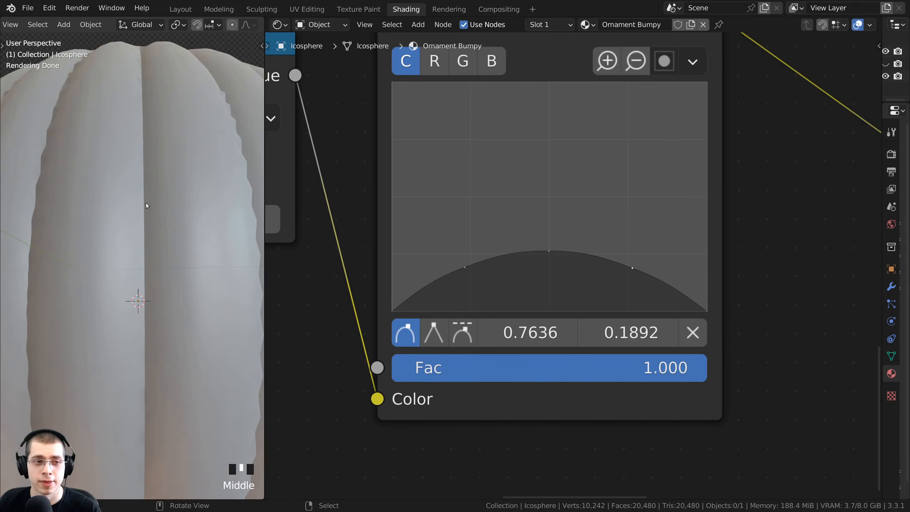
Step: Raise both end points of the RGB curve to a height of 0.0285
middle_drag(719, 311, 727, 336)
click(726, 335)
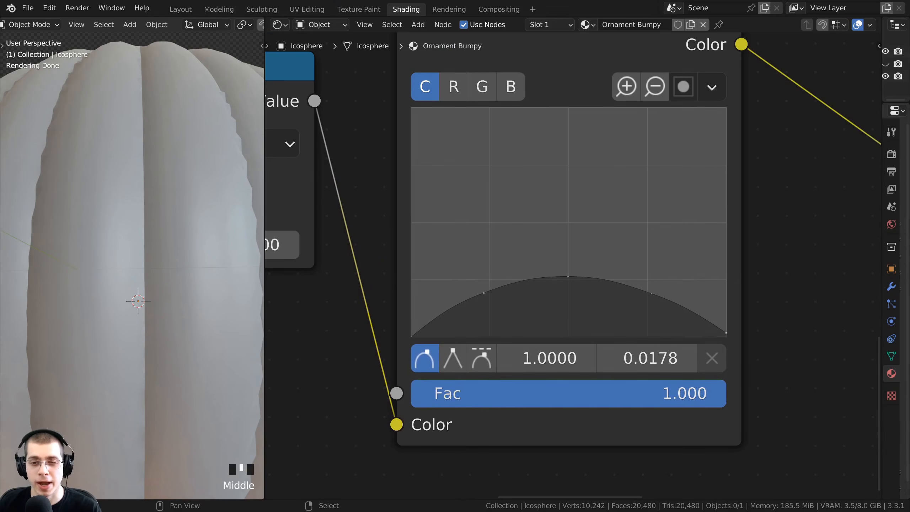
drag(726, 333, 726, 332)
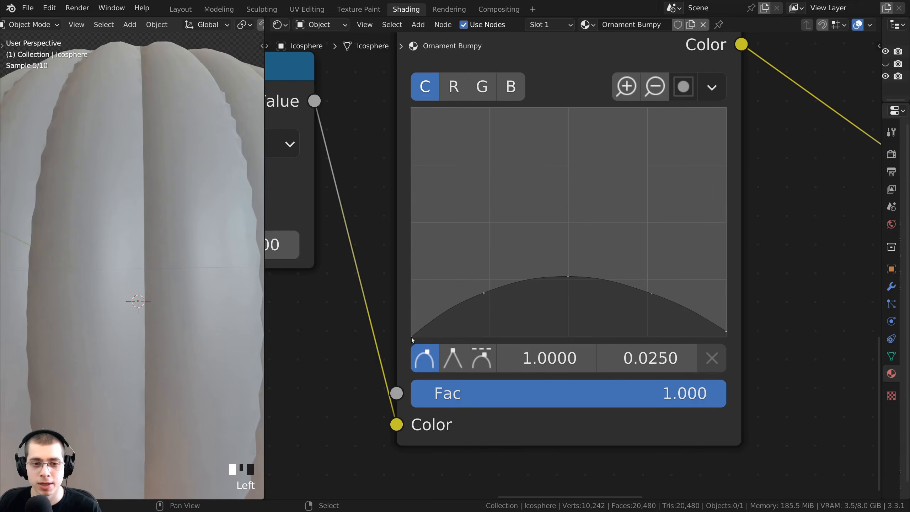
click(411, 334)
drag(412, 335, 412, 330)
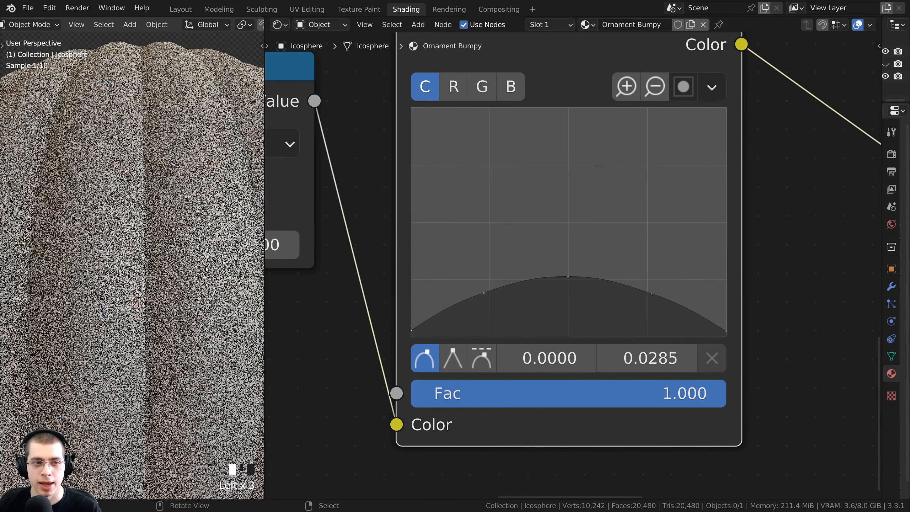
click(726, 330)
click(726, 331)
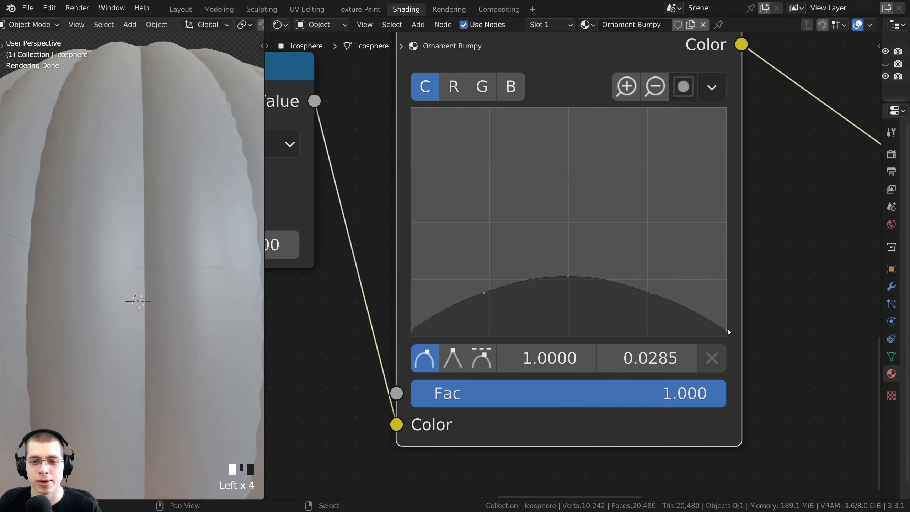
Step: Add a point to the RGB curve just before its right end, at about 0.9558, 0.0357
scroll(725, 330, down, 1)
middle_drag(726, 330, 640, 297)
scroll(624, 305, up, 1)
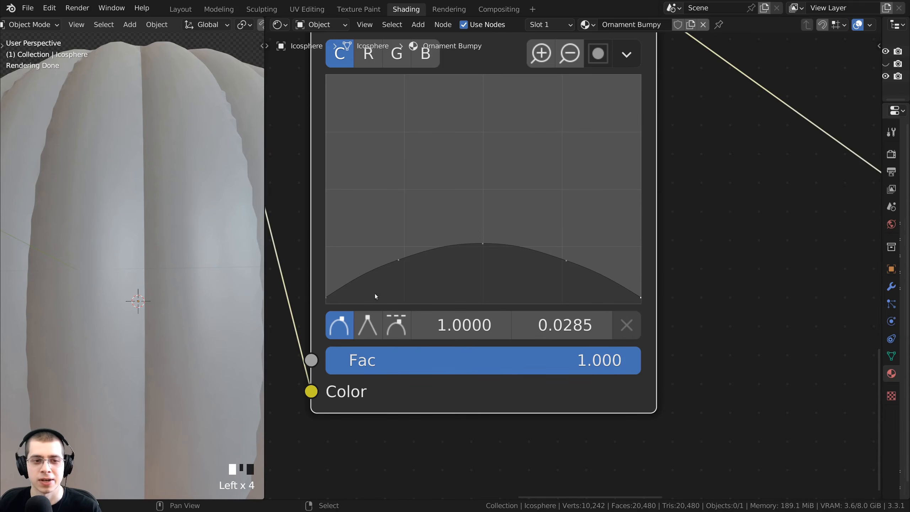
click(628, 292)
click(628, 290)
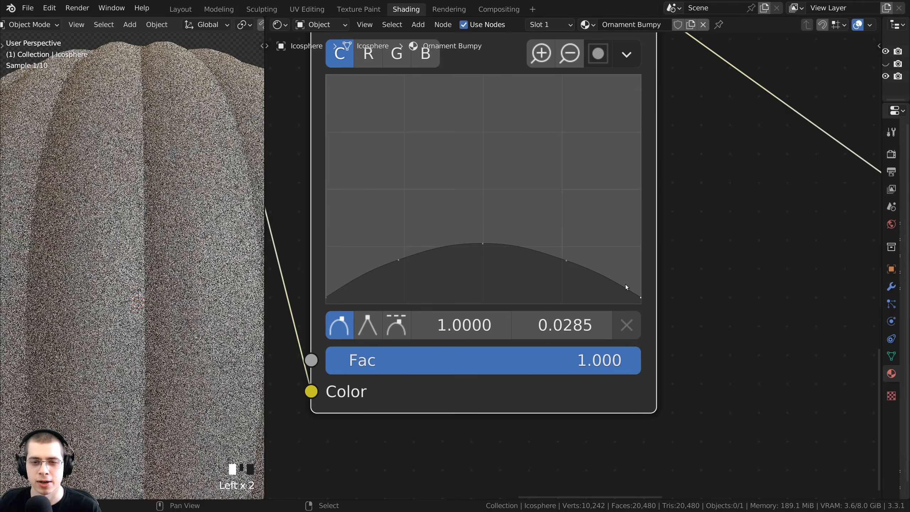
click(626, 285)
click(627, 290)
click(639, 299)
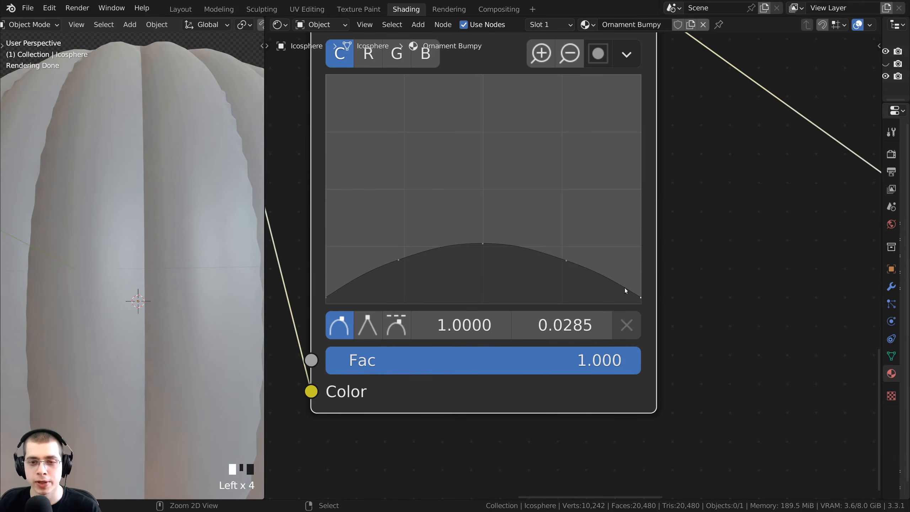
ctrl+drag(630, 289, 629, 296)
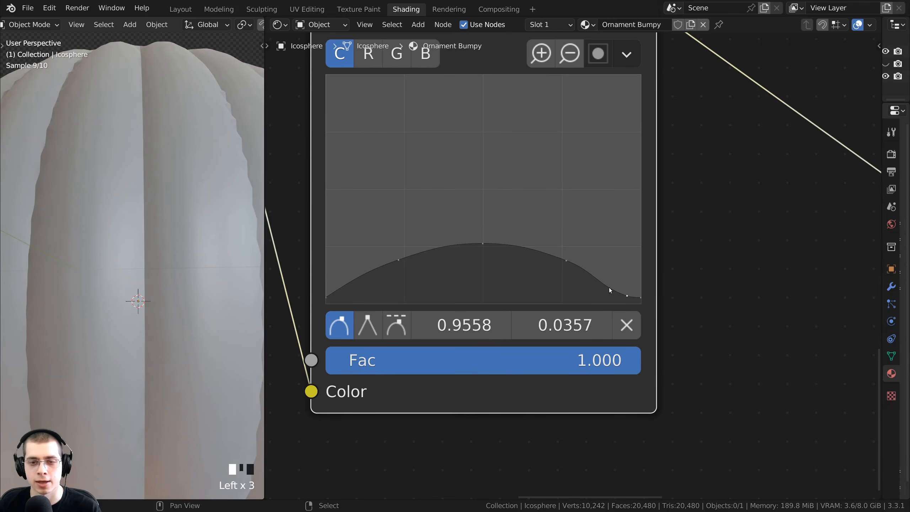
Step: Add a matching curve point at about 0.0363, 0.0357, adjust the one near the right end to 0.9636, 0.0321, and check the ball
middle_drag(512, 305, 570, 299)
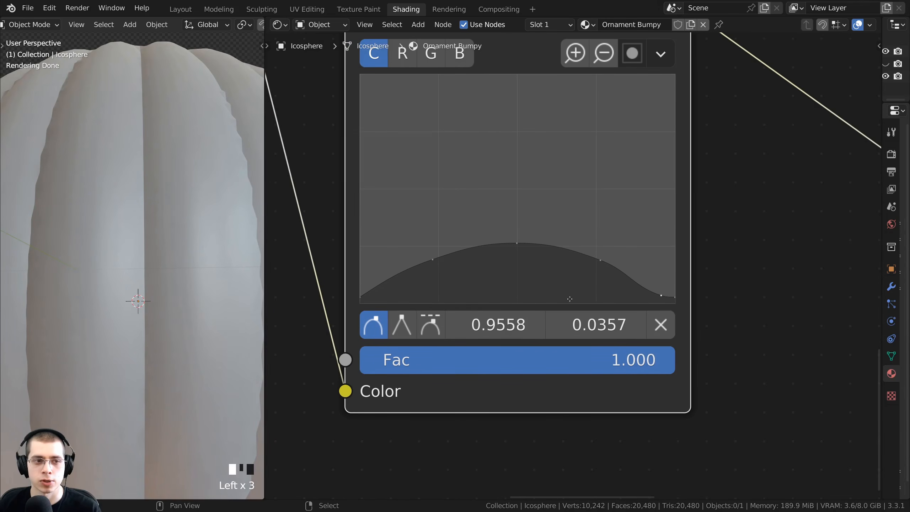
middle_drag(382, 293, 417, 288)
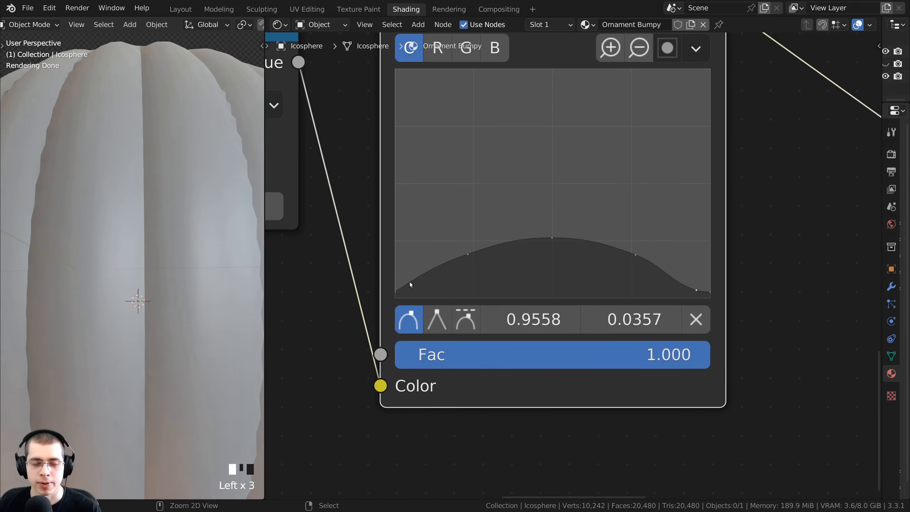
mouse_move(410, 282)
mouse_down()
mouse_move(393, 269)
mouse_move(404, 294)
mouse_up()
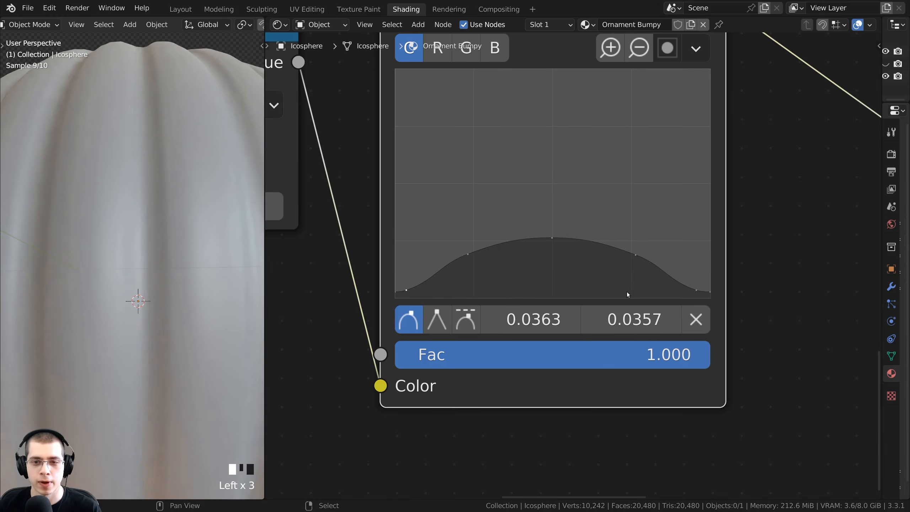
drag(696, 292, 698, 291)
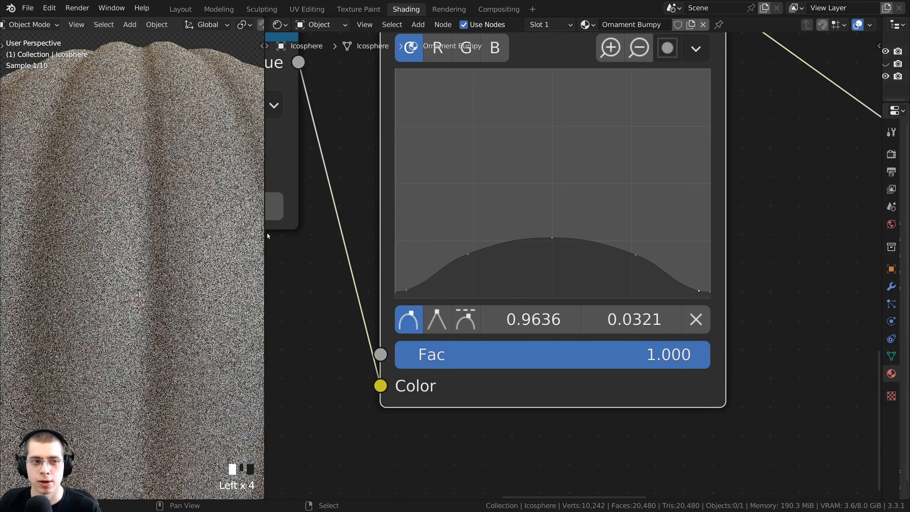
scroll(153, 205, down, 2)
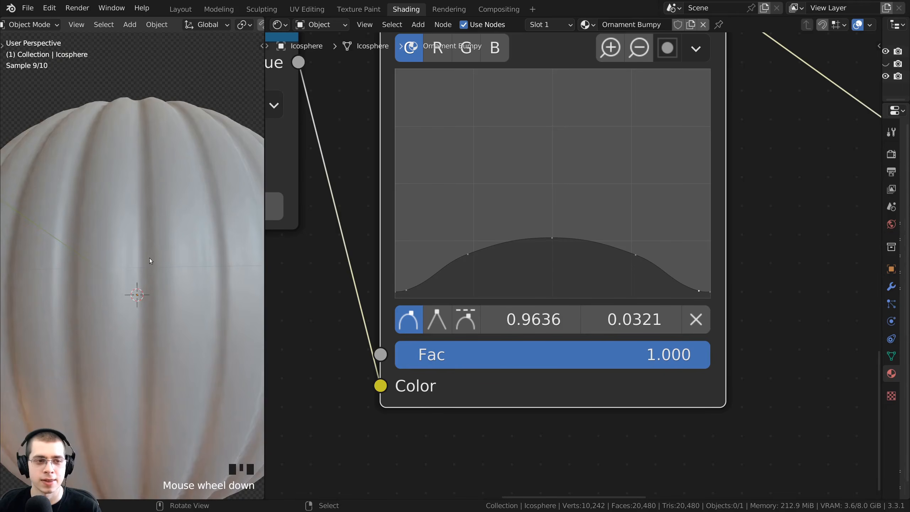
scroll(149, 258, down, 3)
middle_drag(151, 258, 163, 315)
scroll(163, 315, up, 2)
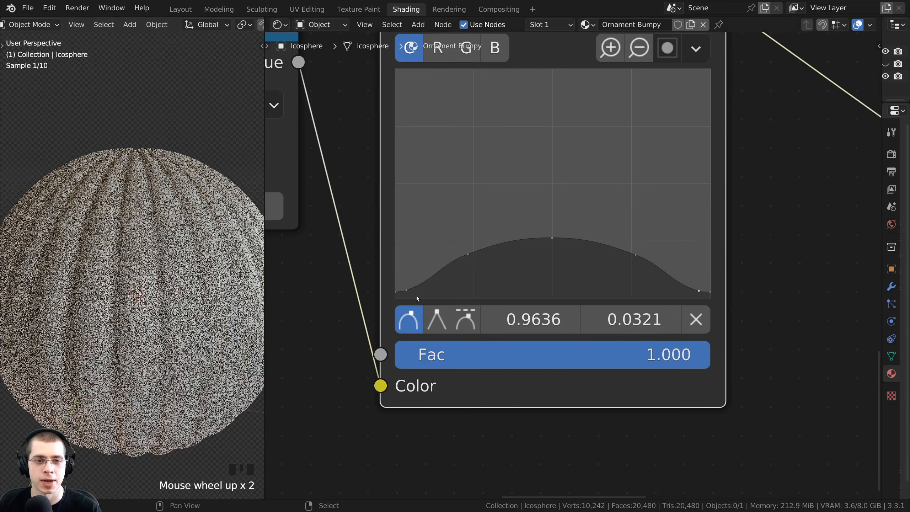
Step: Fine-tune the curve's right shoulder to about 0.7610, 0.1821 and its peak to 0.4987, 0.2571, and inspect the ball
drag(635, 255, 634, 256)
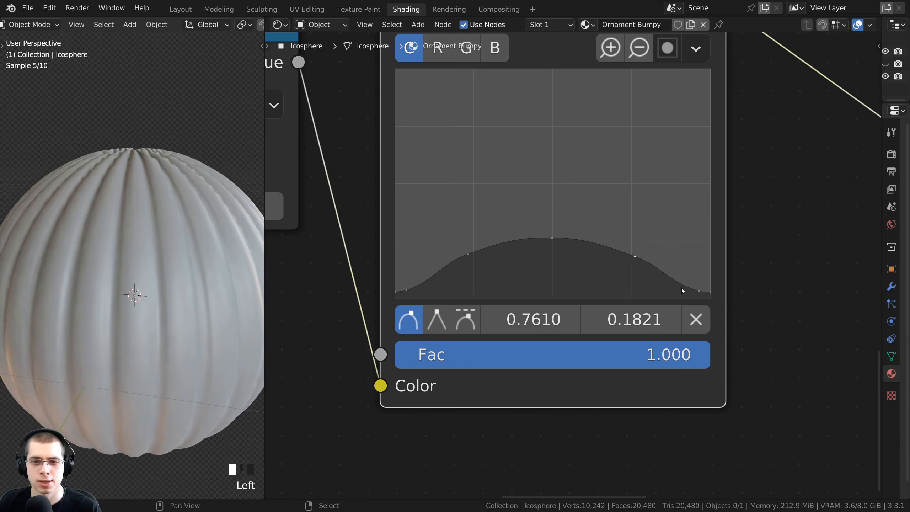
drag(698, 290, 700, 290)
click(406, 289)
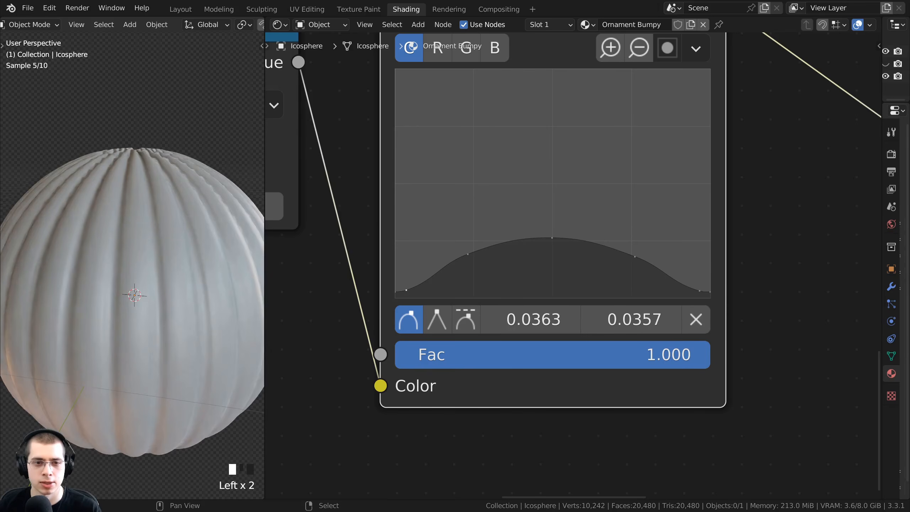
click(467, 255)
mouse_move(552, 238)
mouse_down()
mouse_move(556, 168)
mouse_move(549, 272)
mouse_move(552, 240)
mouse_up()
drag(552, 241, 551, 240)
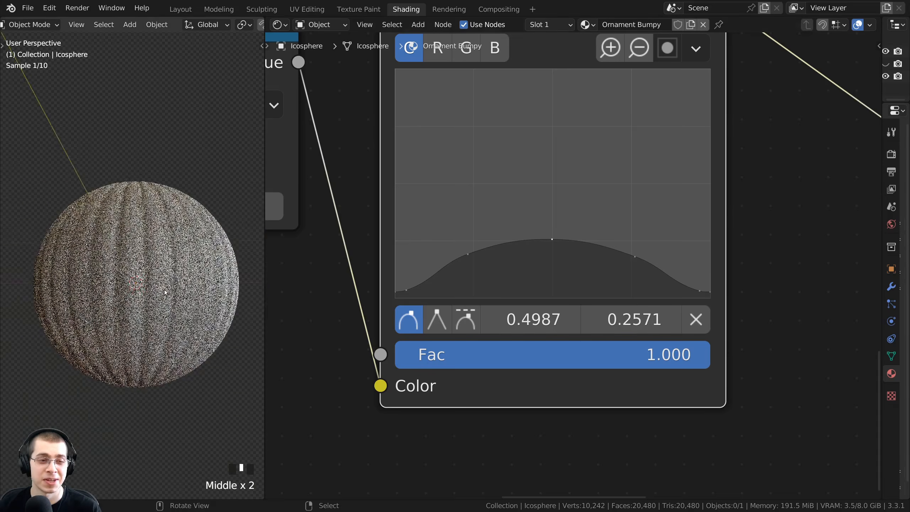
scroll(164, 289, up, 4)
scroll(193, 272, down, 4)
middle_drag(143, 283, 170, 284)
scroll(614, 165, down, 2)
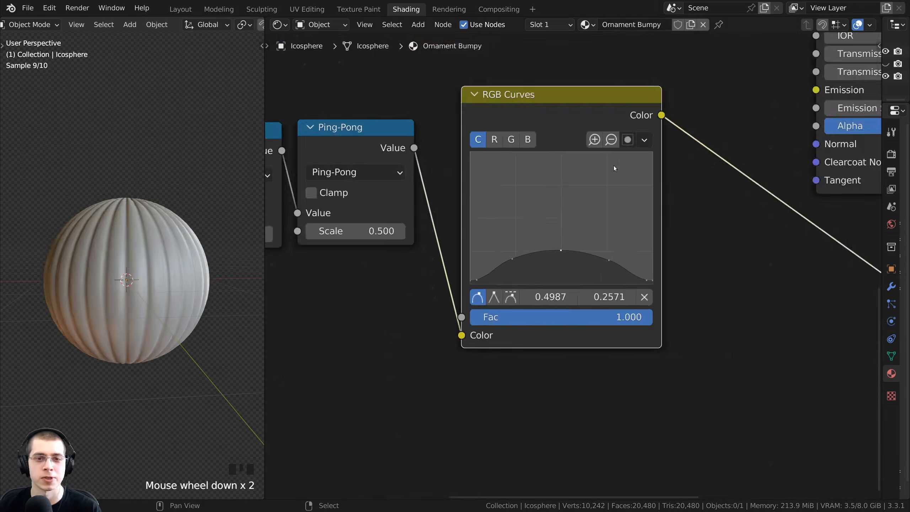
Step: Reposition the RGB Curves node and link its Color output to the Principled BSDF's Normal input
scroll(611, 166, down, 4)
middle_drag(609, 167, 566, 222)
drag(501, 177, 479, 194)
middle_drag(480, 194, 390, 225)
scroll(390, 225, up, 2)
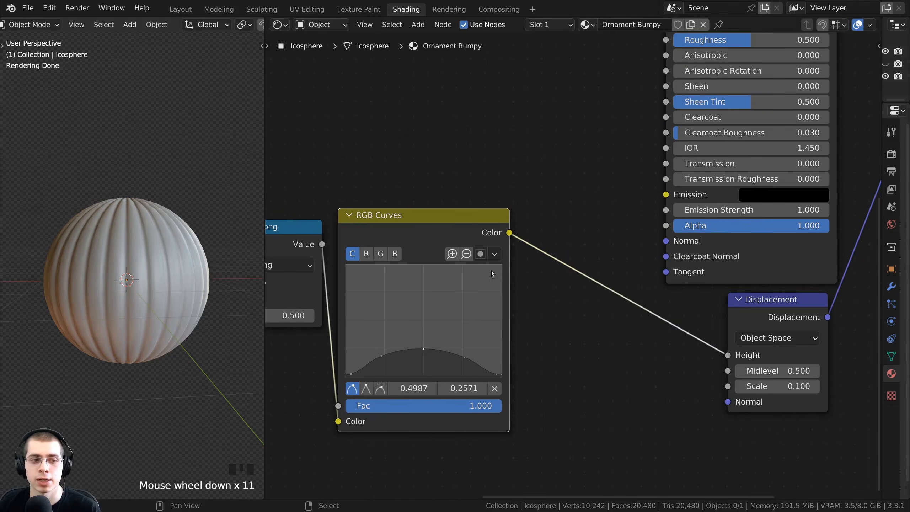
scroll(490, 125, up, 1)
scroll(127, 227, up, 1)
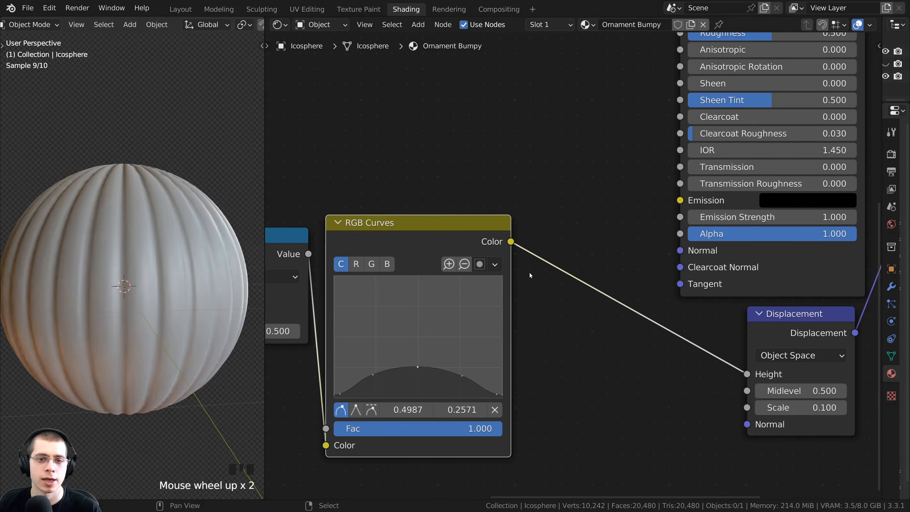
drag(511, 242, 679, 251)
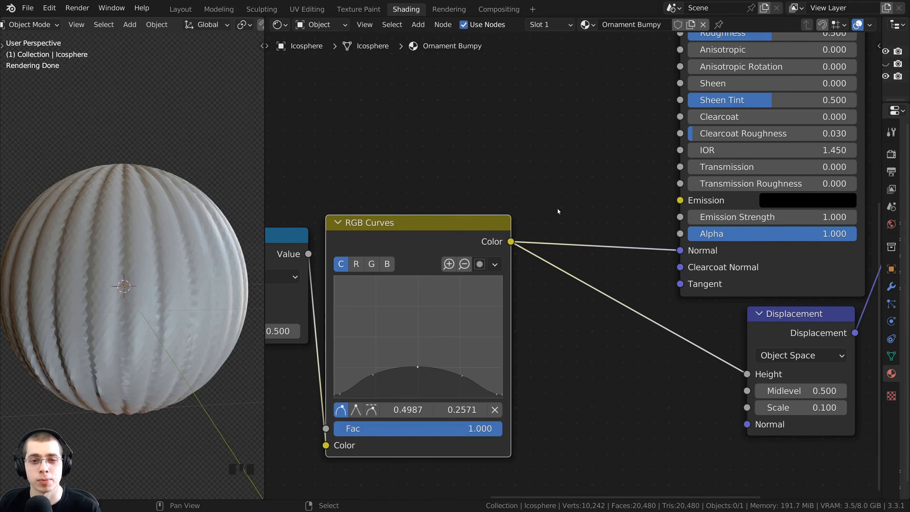
scroll(558, 209, down, 5)
middle_drag(557, 208, 438, 339)
scroll(729, 224, up, 1)
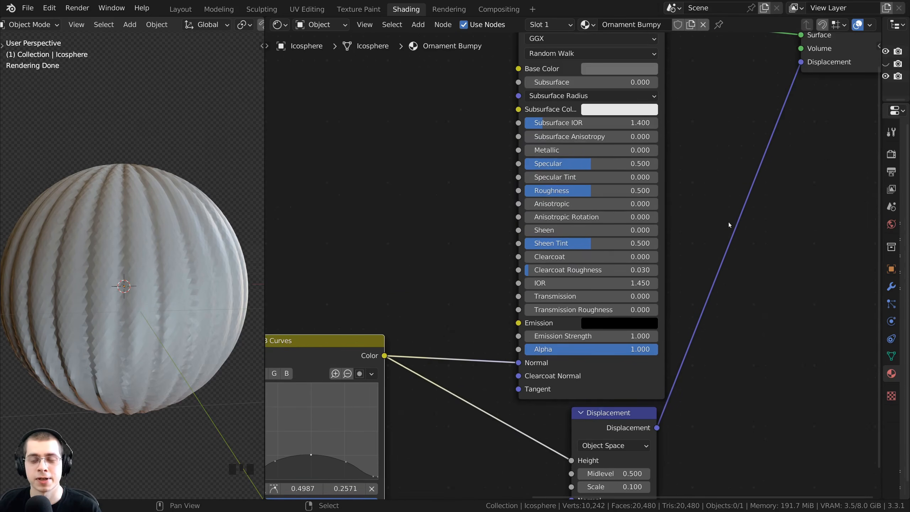
middle_drag(494, 398, 597, 340)
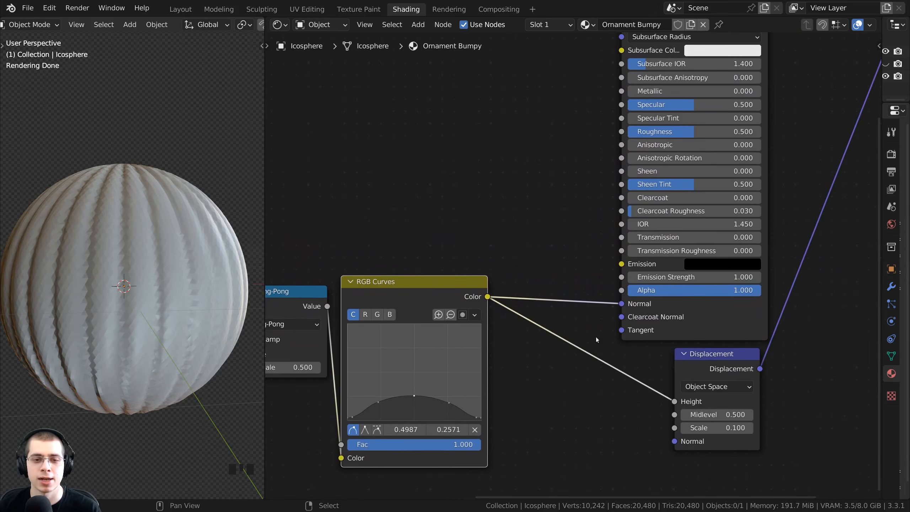
scroll(494, 304, up, 1)
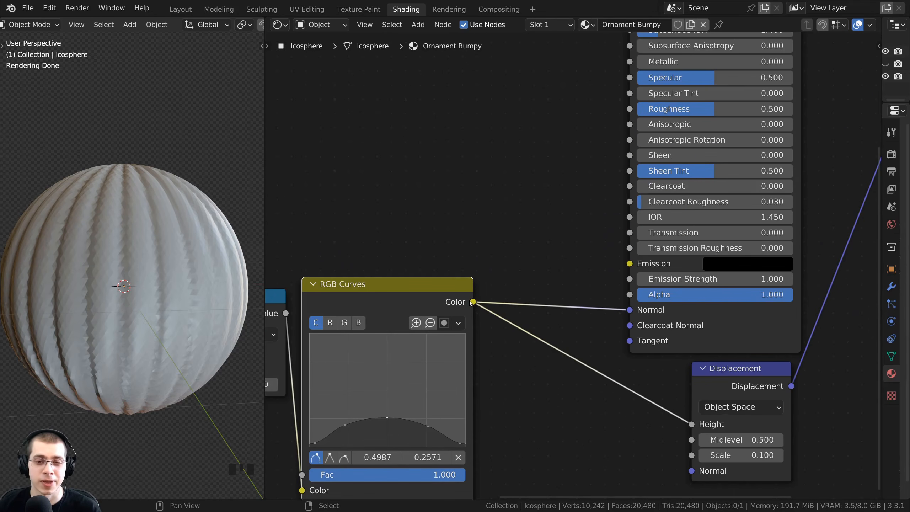
scroll(604, 323, up, 1)
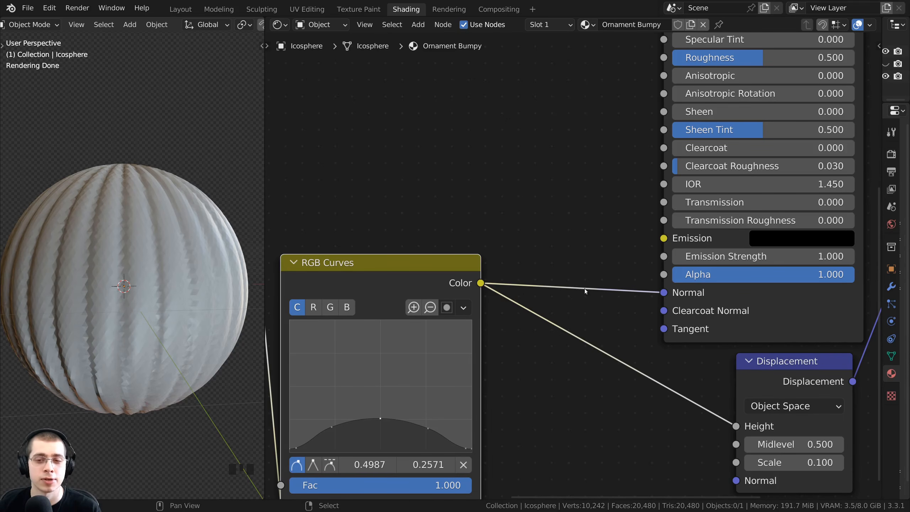
Step: Insert a Bump node into the link to the Principled BSDF's Normal and move the RGB Curves link to its Height input
middle_drag(578, 248, 588, 244)
key(shift+a)
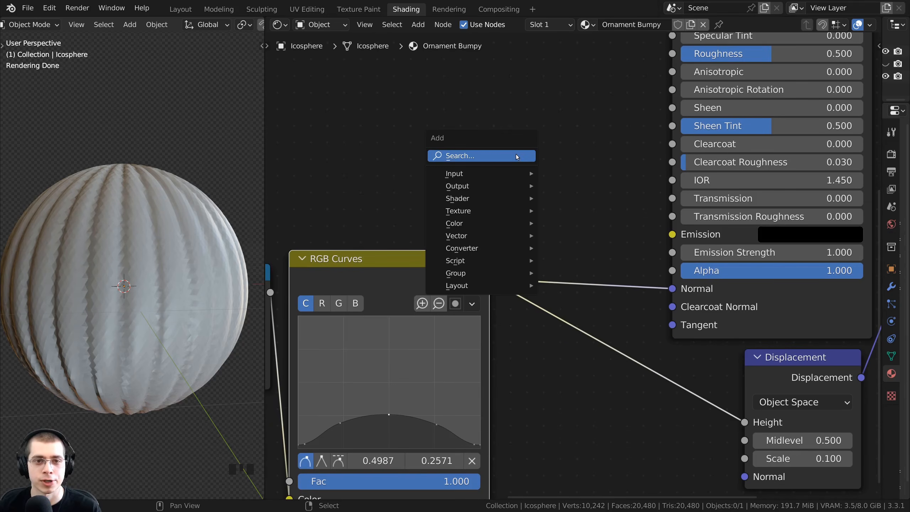
click(516, 156)
text(bum)
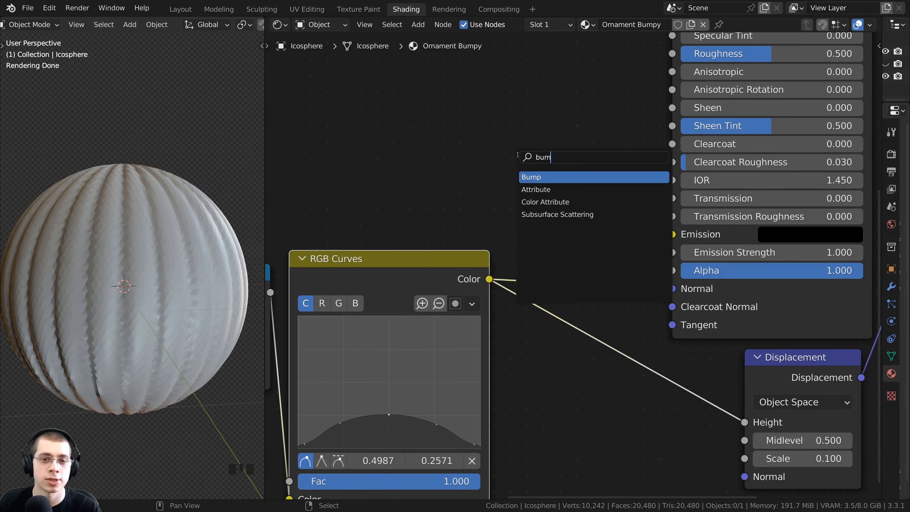
click(546, 176)
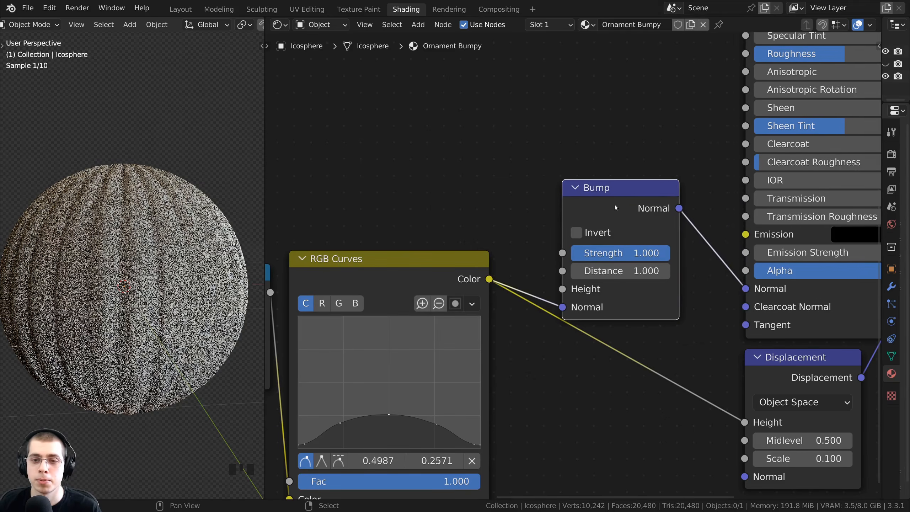
click(614, 201)
scroll(468, 278, down, 2)
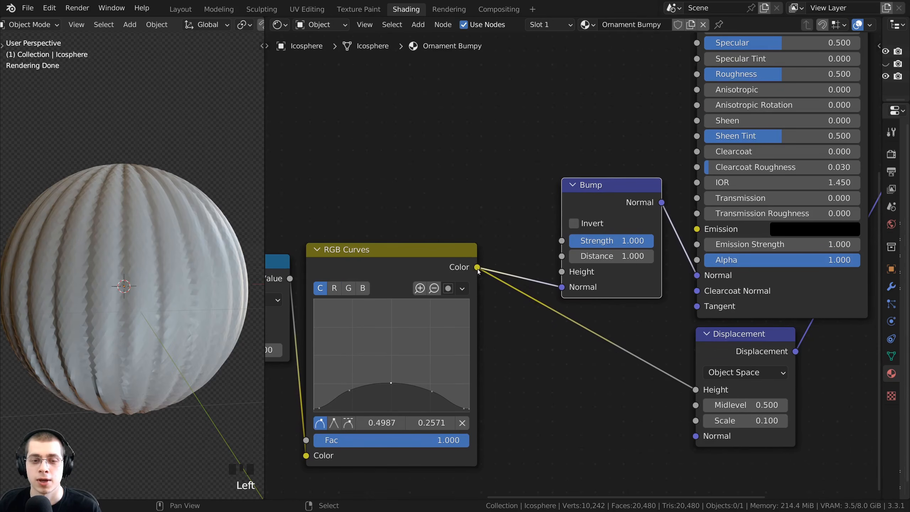
drag(555, 289, 561, 272)
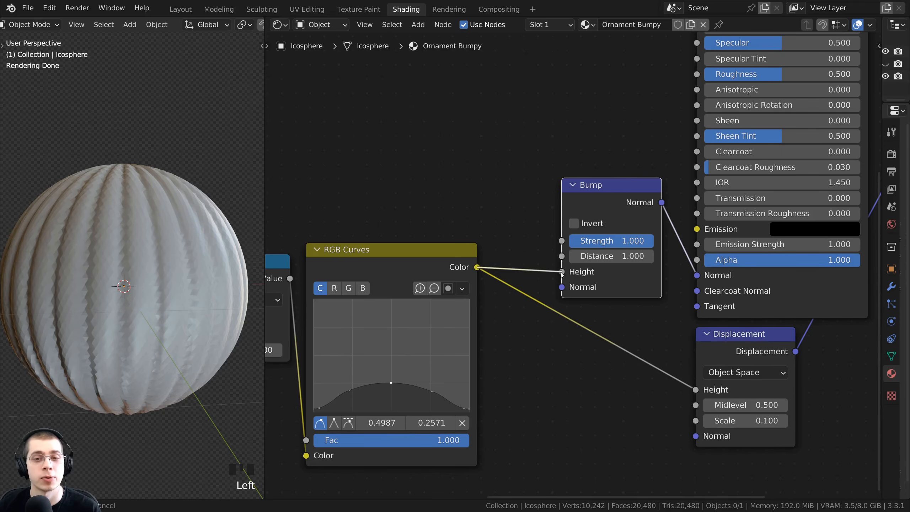
Step: Set the Bump node's Strength to 0.1 and inspect the ridges on the ball
scroll(143, 269, up, 3)
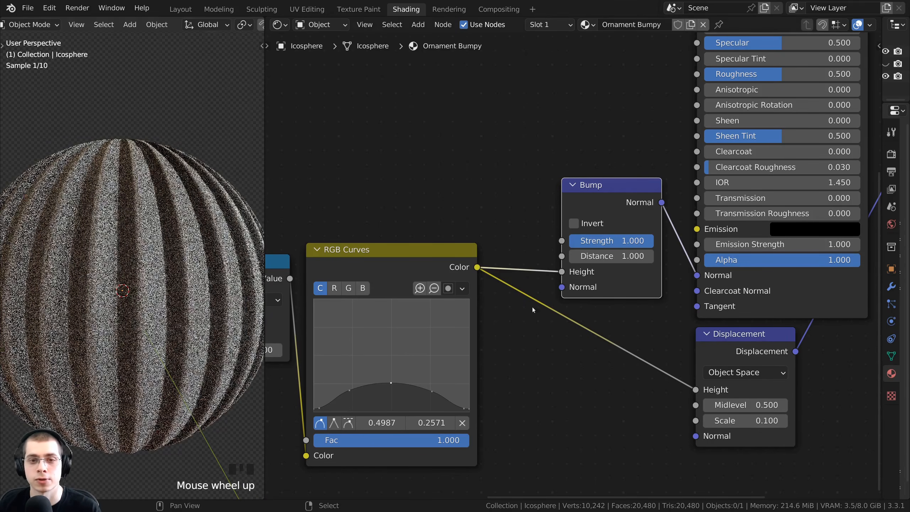
middle_drag(122, 272, 112, 229)
scroll(112, 230, up, 2)
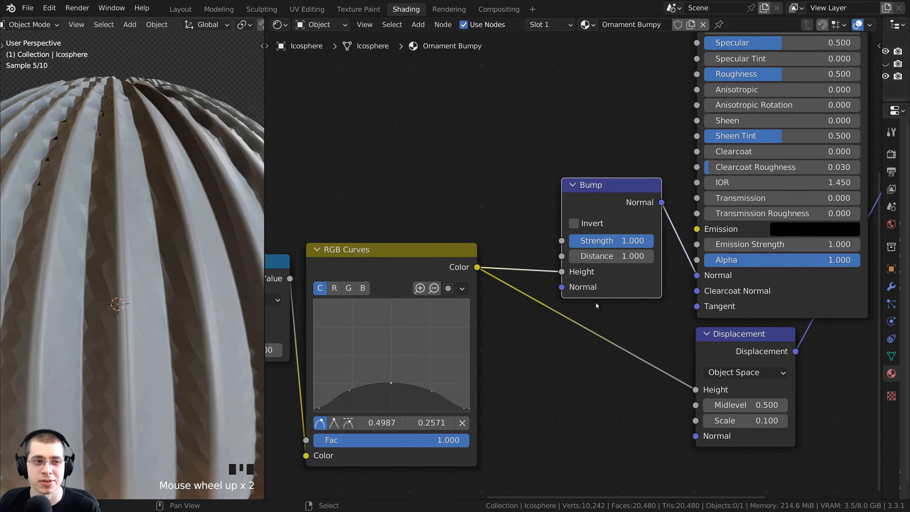
click(610, 241)
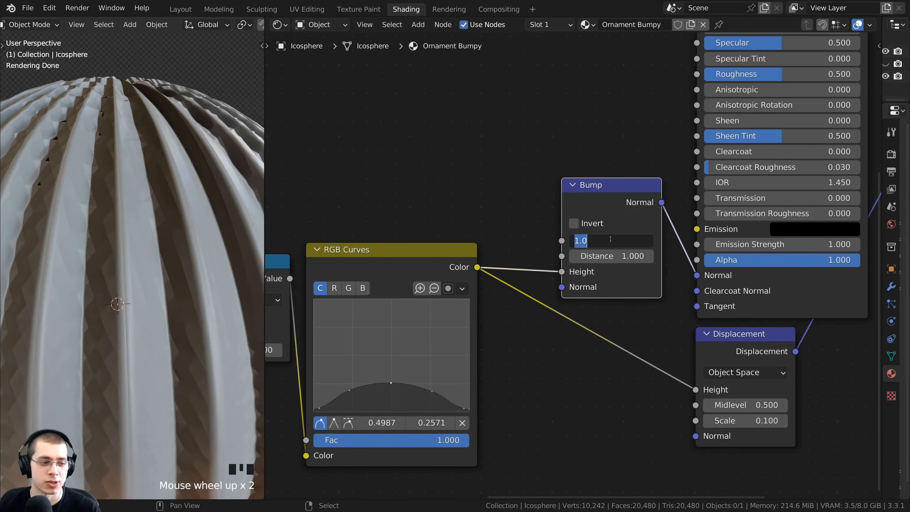
text(.1)
key(Return)
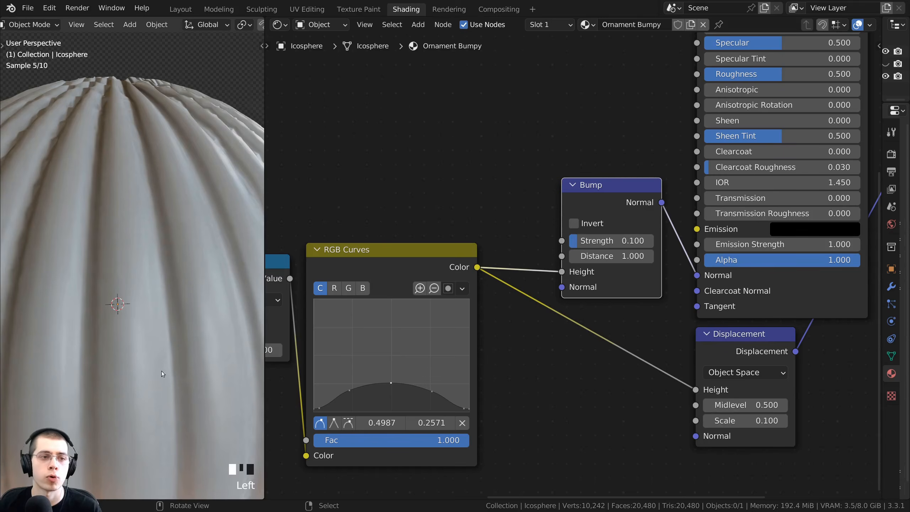
scroll(166, 345, down, 2)
scroll(121, 297, up, 1)
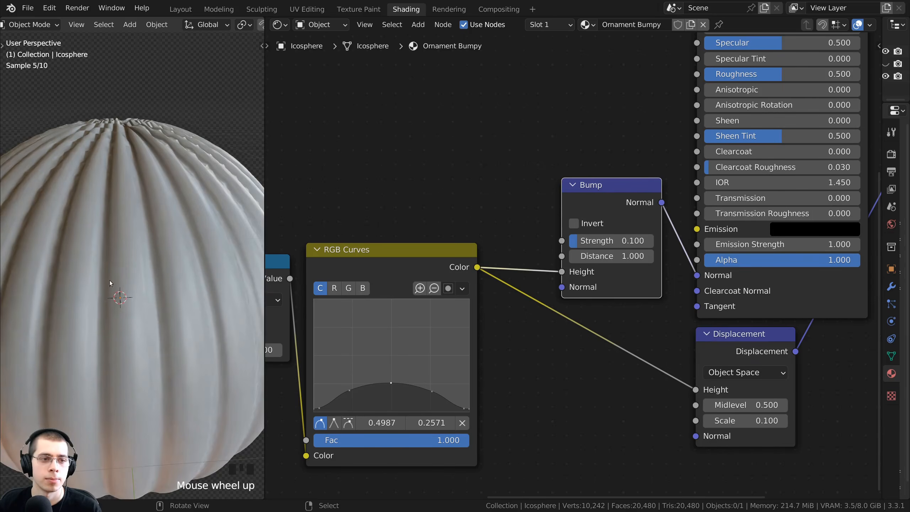
scroll(114, 285, down, 2)
middle_drag(116, 288, 160, 274)
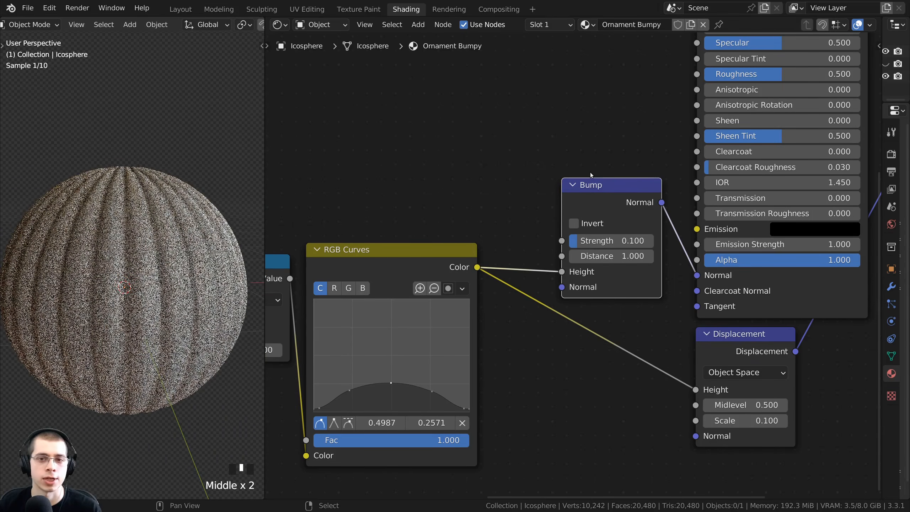
Step: Shift the Bump and Displacement nodes slightly to tidy the layout around the Principled BSDF
drag(595, 184, 604, 185)
middle_drag(498, 173, 540, 263)
scroll(534, 261, down, 6)
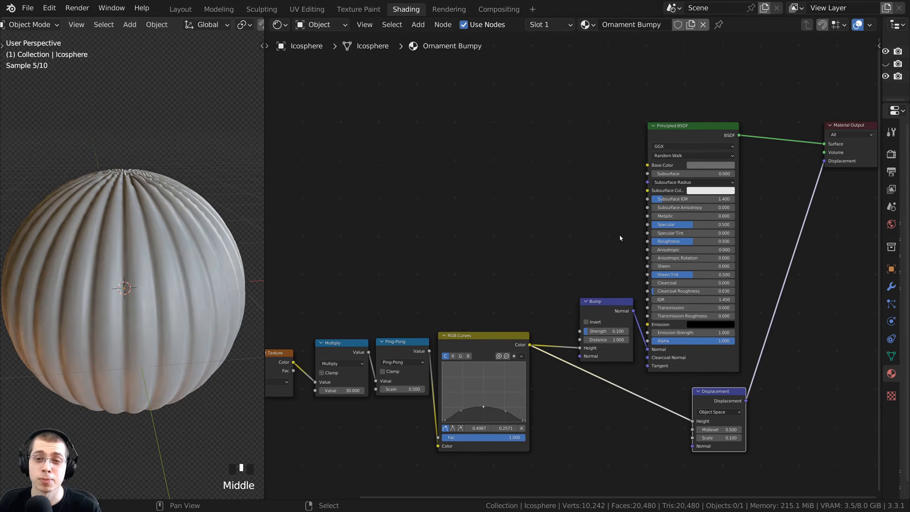
scroll(620, 236, up, 3)
middle_drag(609, 244, 572, 290)
scroll(591, 267, up, 1)
middle_drag(608, 260, 561, 261)
scroll(560, 262, up, 1)
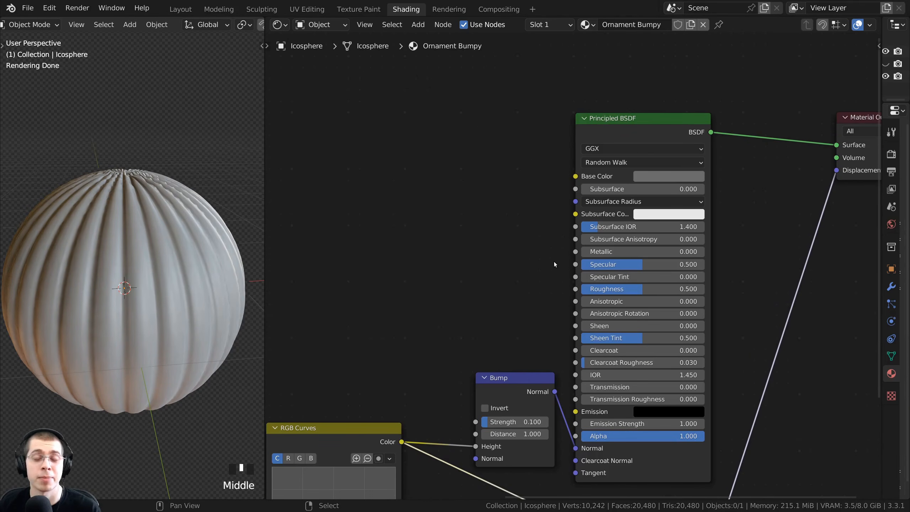
scroll(599, 250, up, 1)
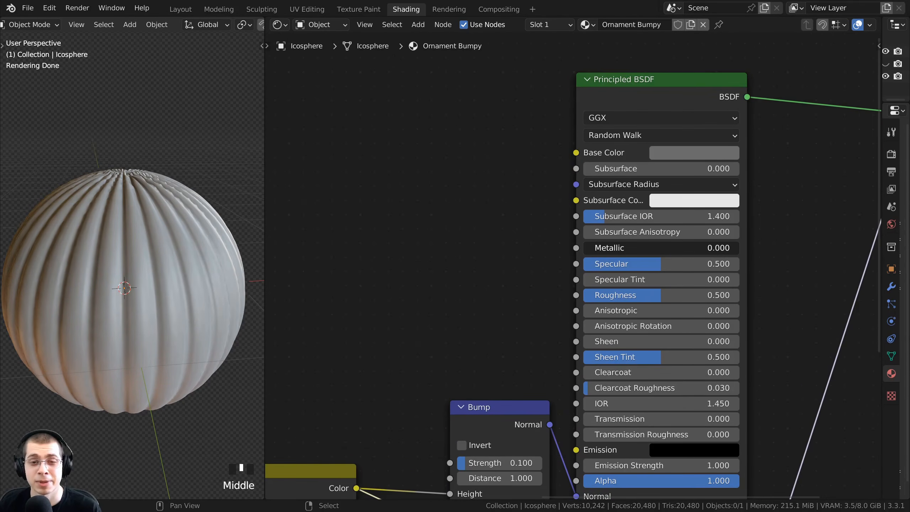
Step: Set the Principled BSDF's Metallic to 1.000 and change its Base Color to a saturated red-orange at full brightness
drag(605, 250, 738, 250)
middle_drag(187, 282, 186, 253)
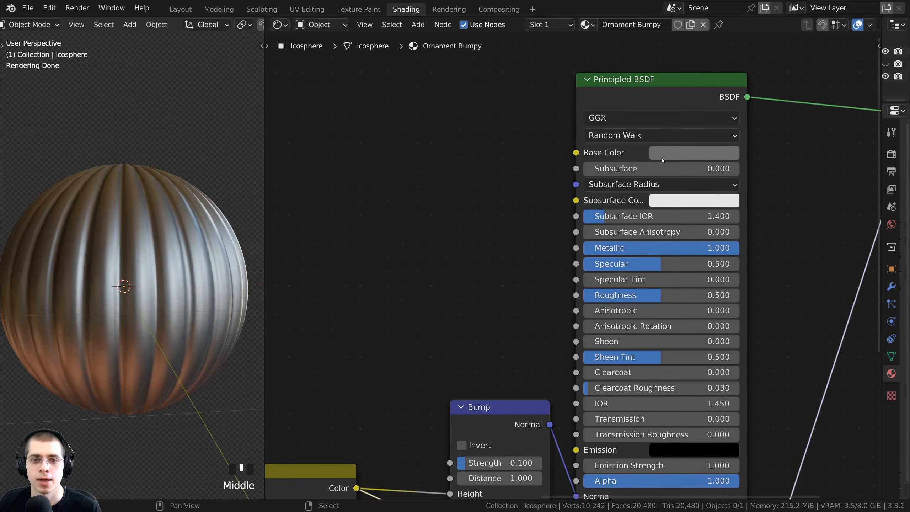
scroll(661, 158, down, 1)
click(662, 197)
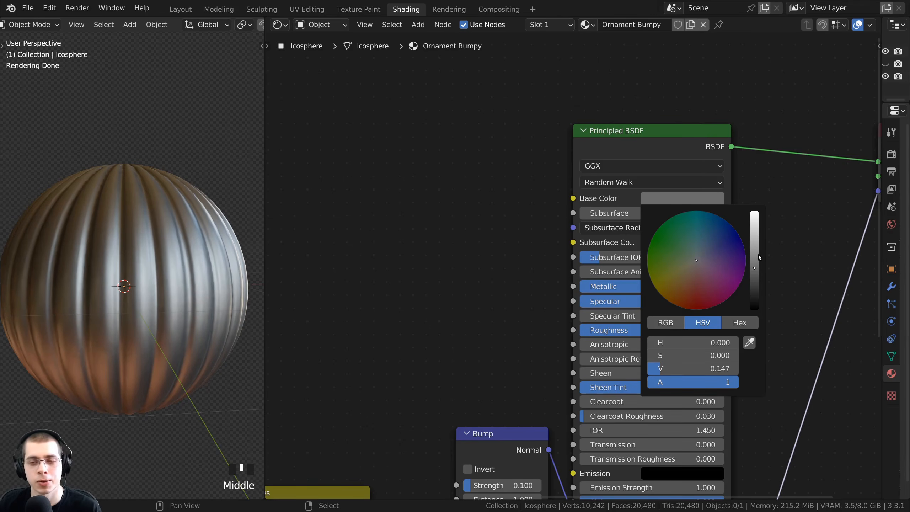
drag(755, 255, 754, 212)
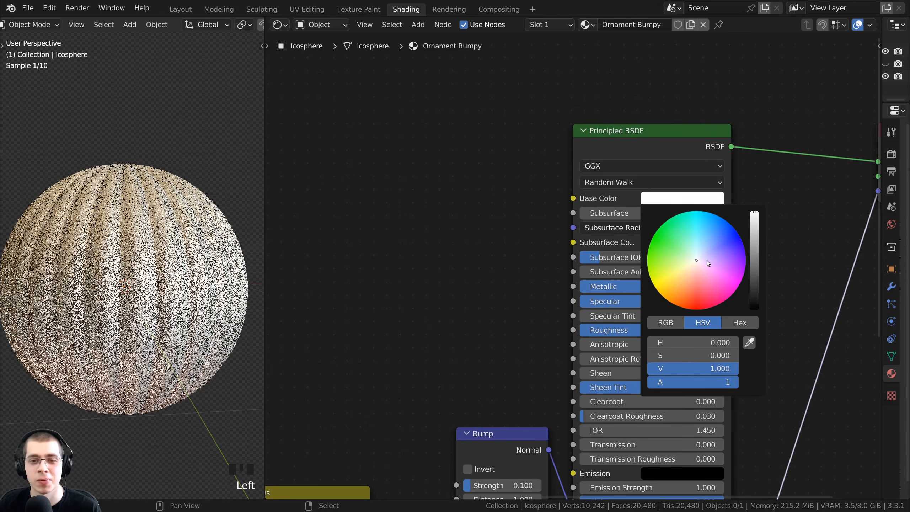
drag(691, 269, 695, 298)
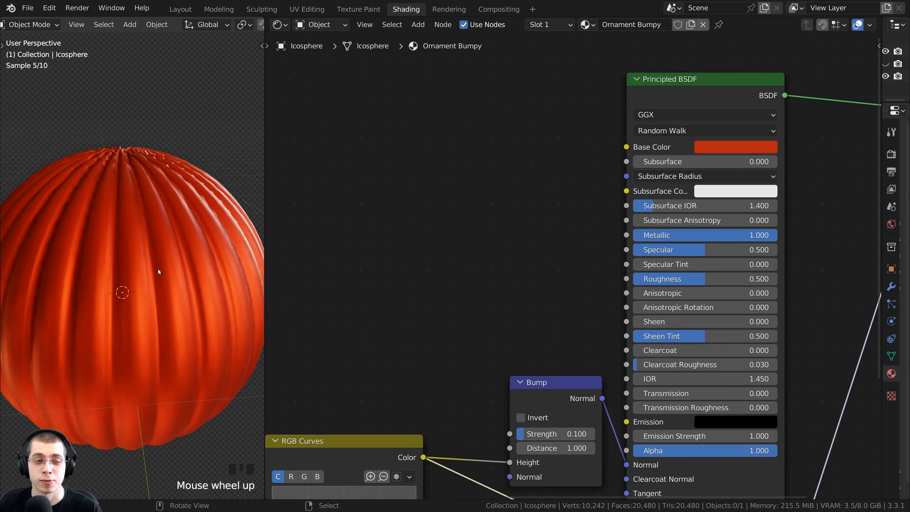
scroll(157, 266, up, 1)
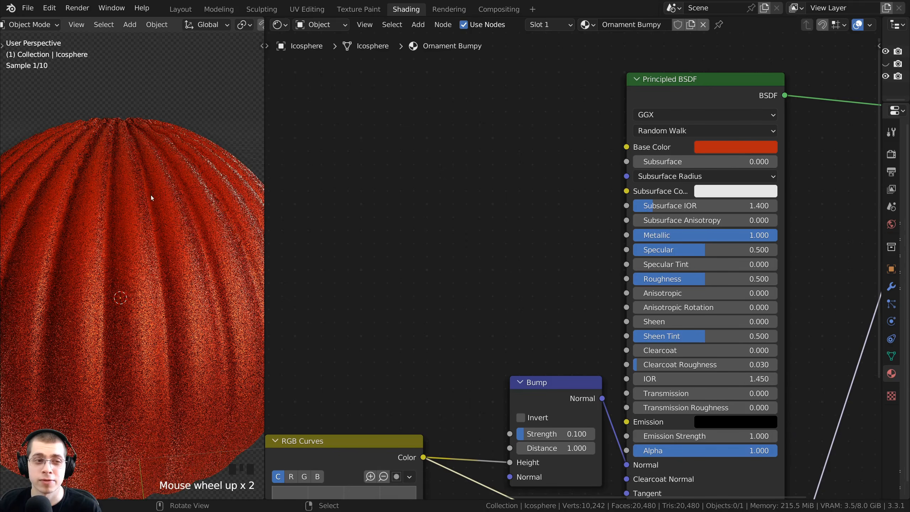
middle_click(98, 252)
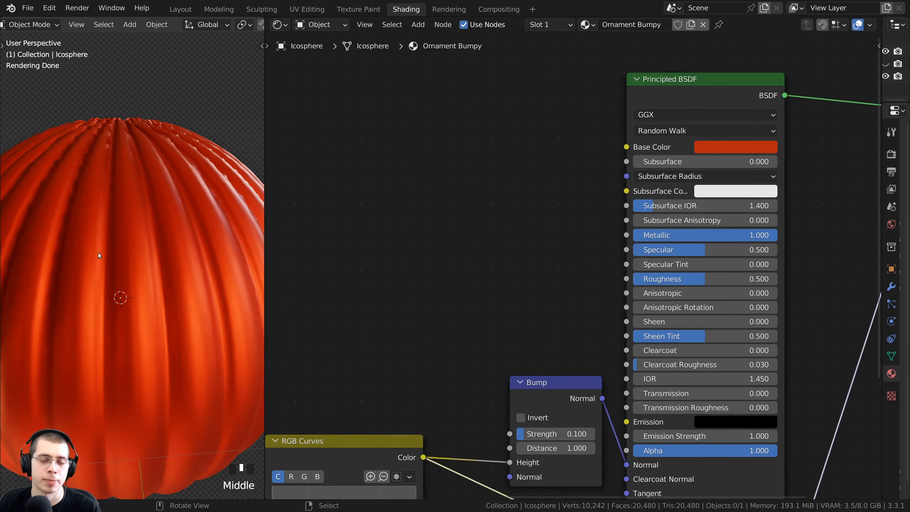
Step: Add a Voronoi Texture node just above the Gradient Texture node
scroll(404, 276, down, 3)
middle_drag(405, 276, 540, 250)
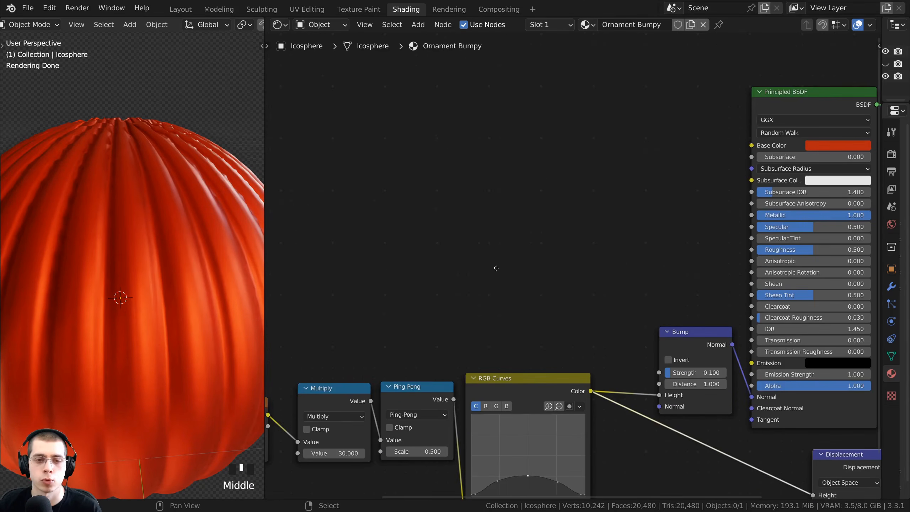
scroll(495, 274, down, 2)
middle_drag(493, 280, 616, 232)
key(shift+a)
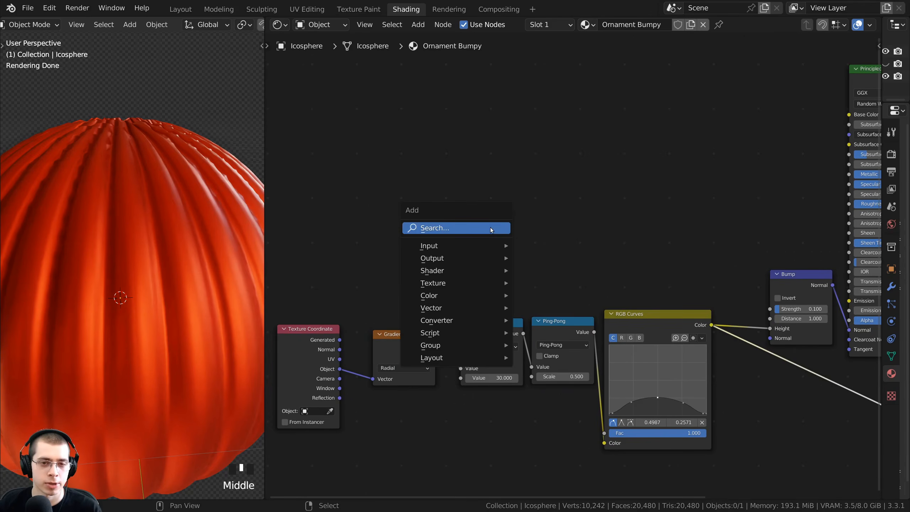
click(491, 228)
text(vor)
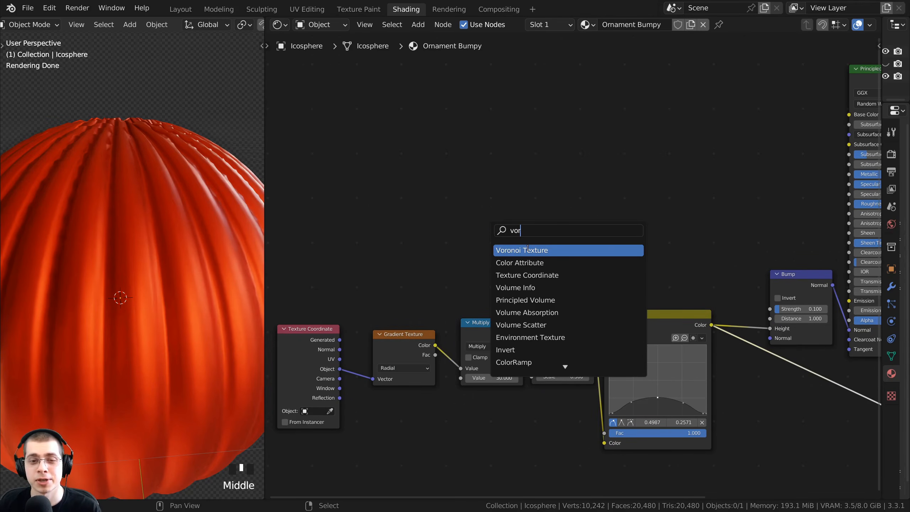
click(527, 250)
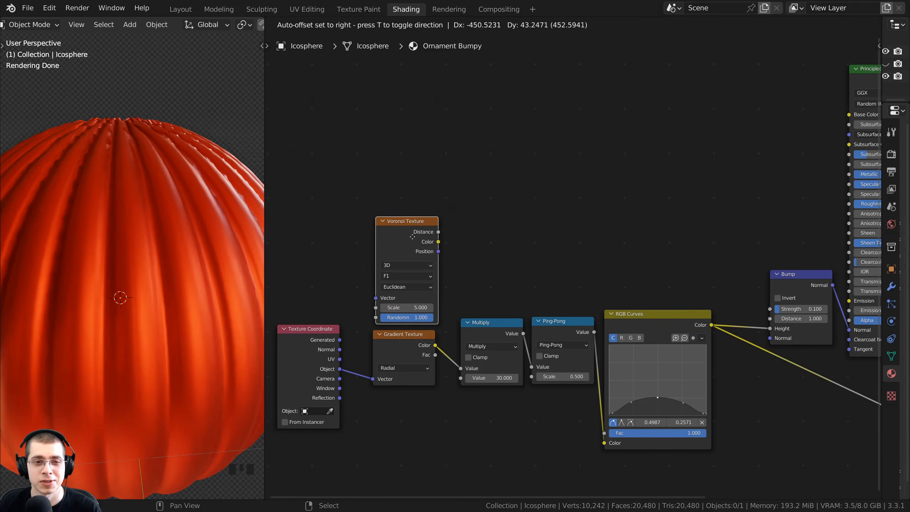
click(411, 237)
Step: Move the Texture Coordinate node up and further away from the Voronoi and Gradient Texture nodes
scroll(292, 361, down, 1)
middle_drag(292, 362, 420, 370)
scroll(420, 369, up, 3)
drag(418, 369, 379, 337)
scroll(398, 370, up, 2)
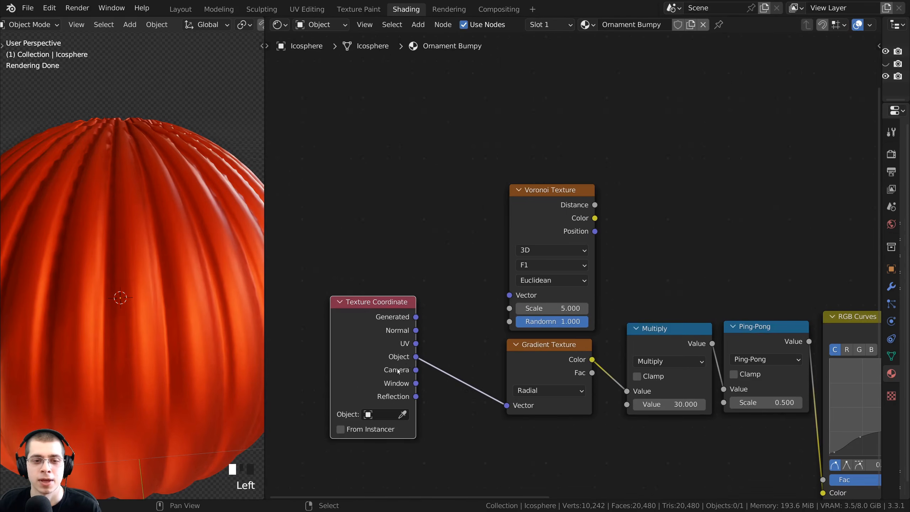
Step: Preview the Voronoi Texture's Distance output and its Color output on the ball, examining the cells from above
ctrl+shift+click(554, 203)
scroll(555, 213, up, 1)
middle_drag(555, 213, 552, 209)
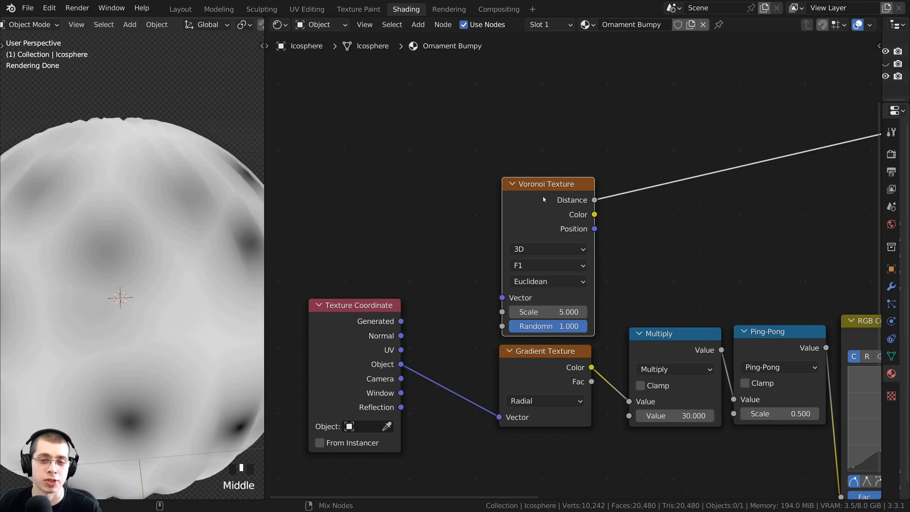
ctrl+shift+click(543, 197)
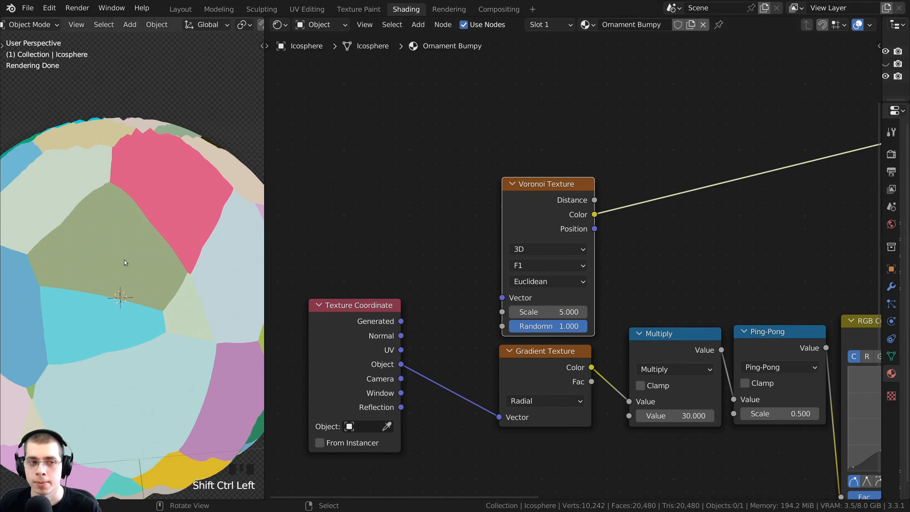
scroll(201, 283, down, 2)
middle_drag(201, 283, 202, 299)
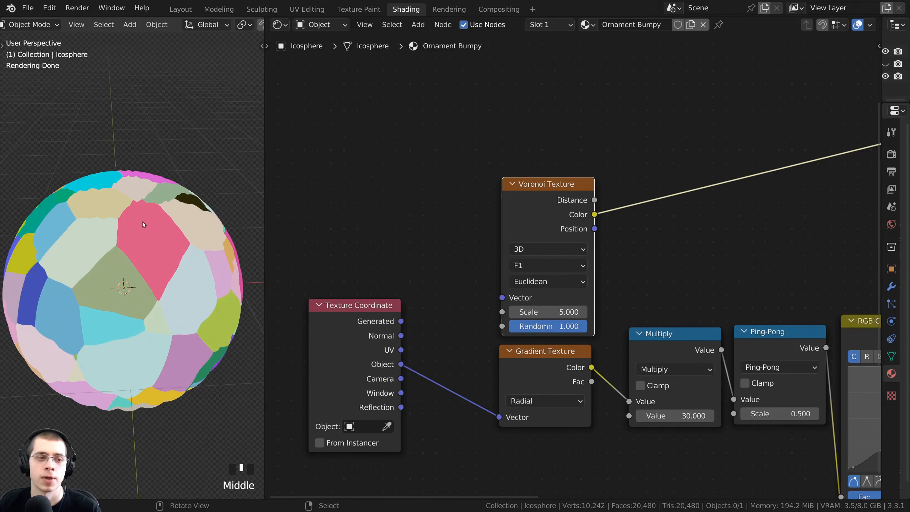
middle_drag(209, 239, 122, 233)
scroll(120, 232, up, 2)
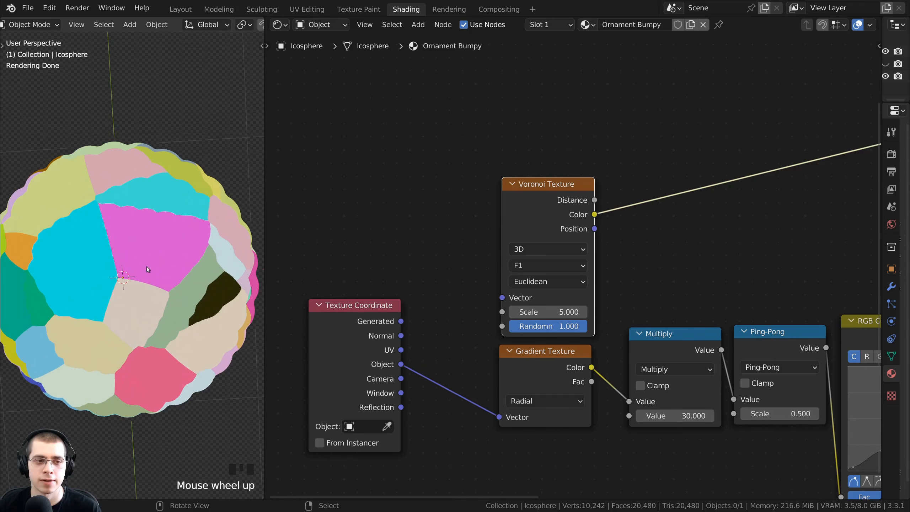
Step: Raise the Texture Coordinate node slightly and link its Object output to the Voronoi Texture's Vector input
drag(382, 367, 380, 345)
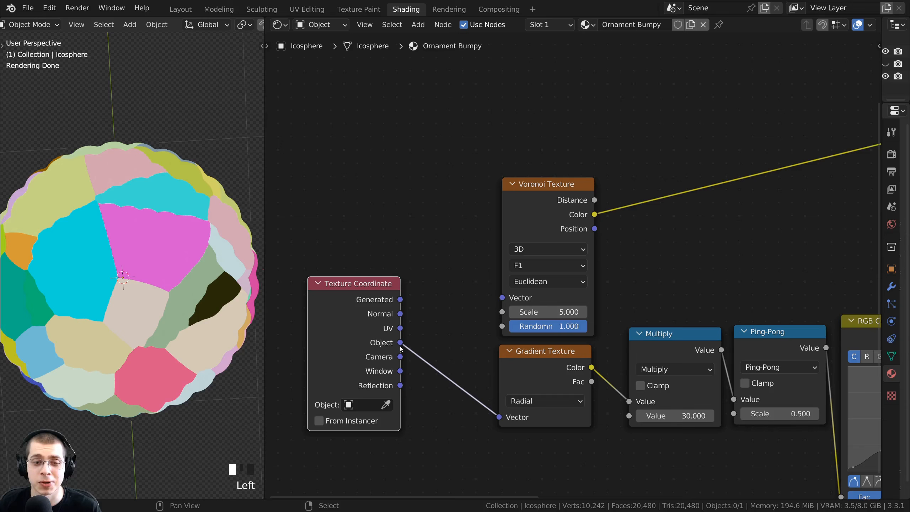
drag(400, 343, 500, 299)
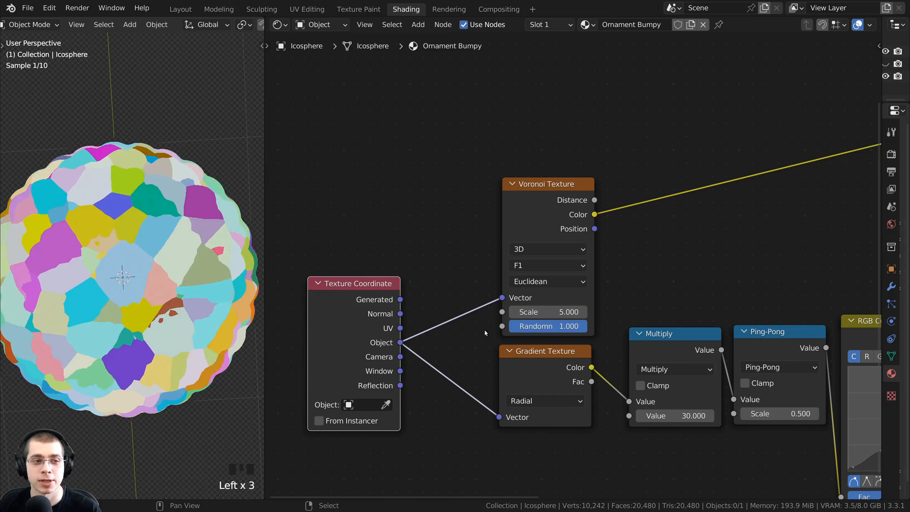
middle_drag(399, 439, 366, 435)
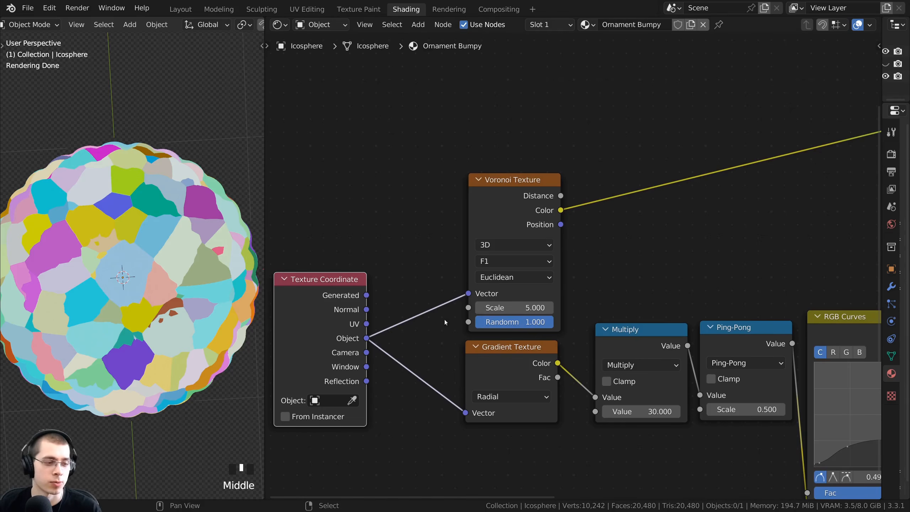
Step: Set the Voronoi Texture's Scale to 250 and inspect the cells up close
click(504, 307)
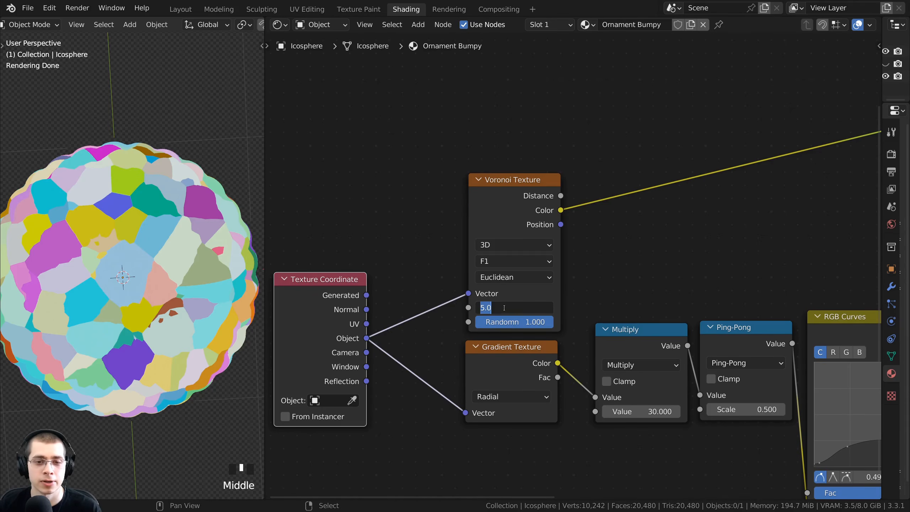
text(250)
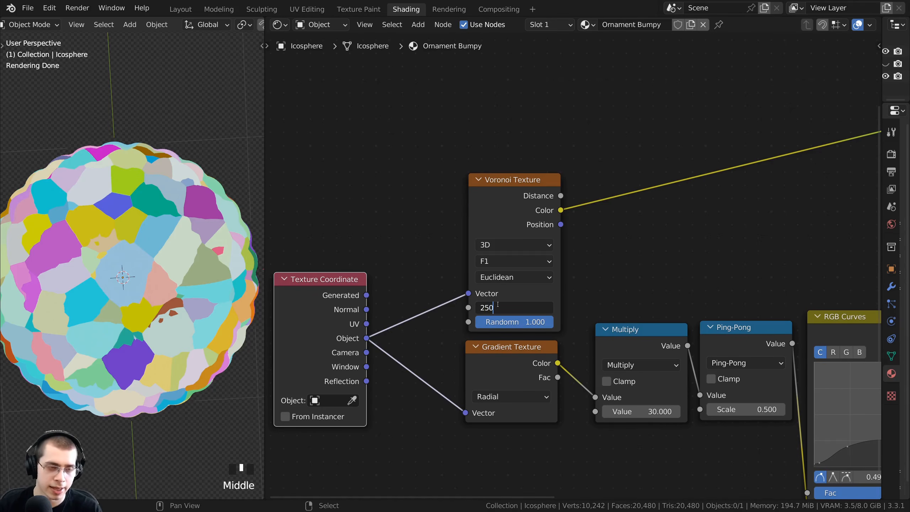
key(Return)
middle_click(157, 350)
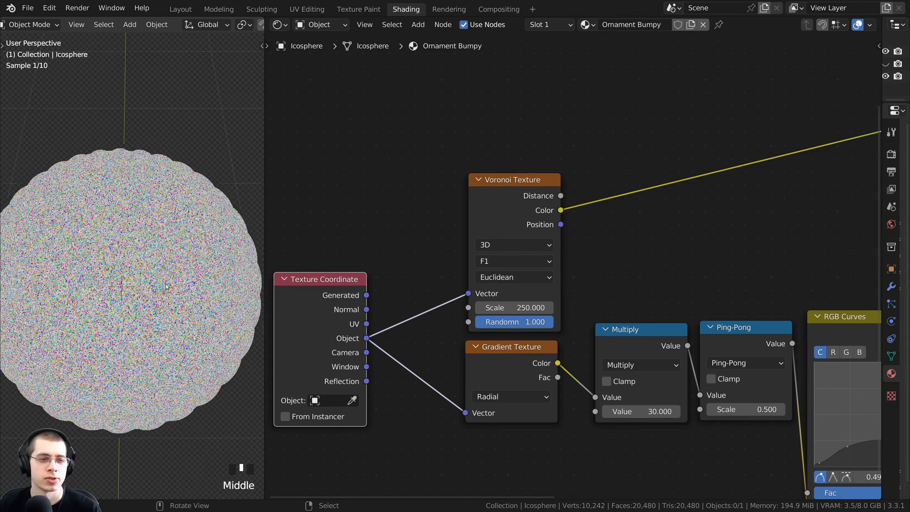
scroll(161, 322, up, 4)
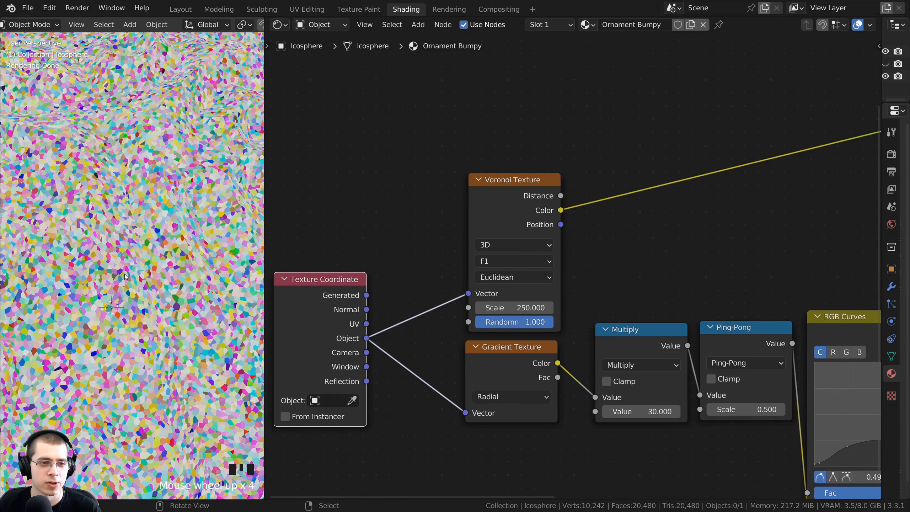
Step: Link the Voronoi Texture's Color output to the Principled BSDF's Roughness input
scroll(488, 276, down, 6)
middle_drag(573, 245, 352, 278)
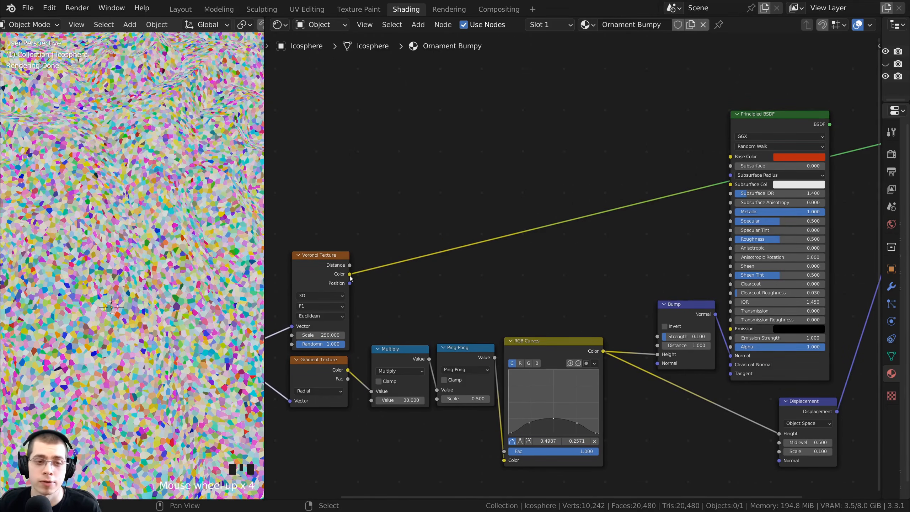
drag(350, 274, 730, 239)
middle_drag(717, 239, 560, 283)
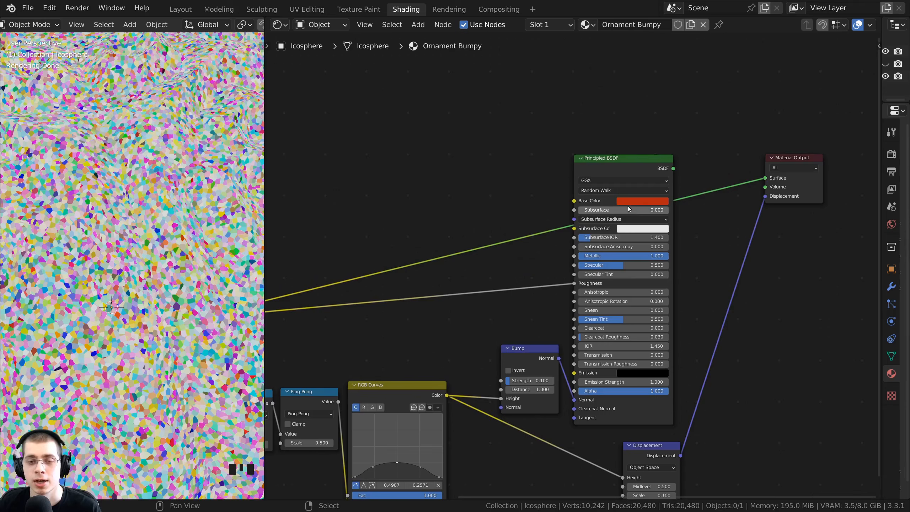
Step: Reconnect the Principled BSDF to the Material Output's Surface and inspect the speckled roughness on the ball
ctrl+shift+click(623, 169)
scroll(134, 246, down, 3)
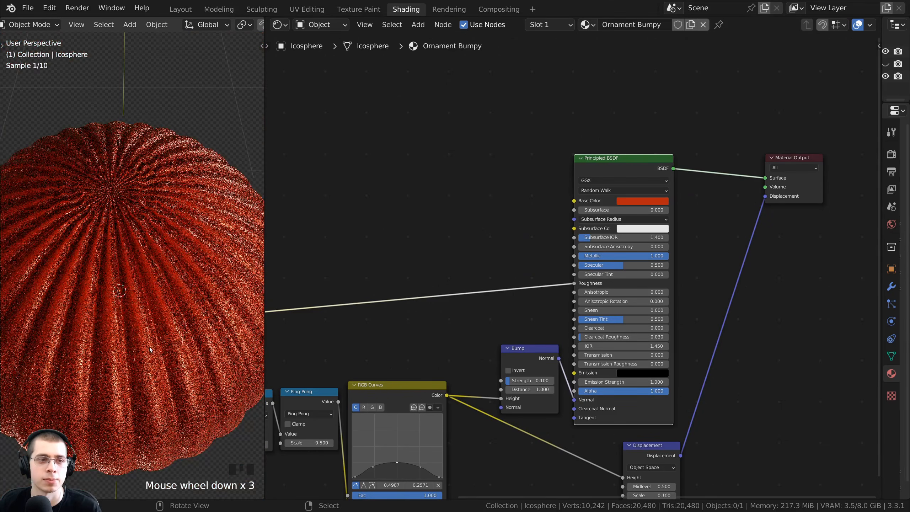
middle_drag(129, 258, 133, 245)
scroll(133, 245, up, 3)
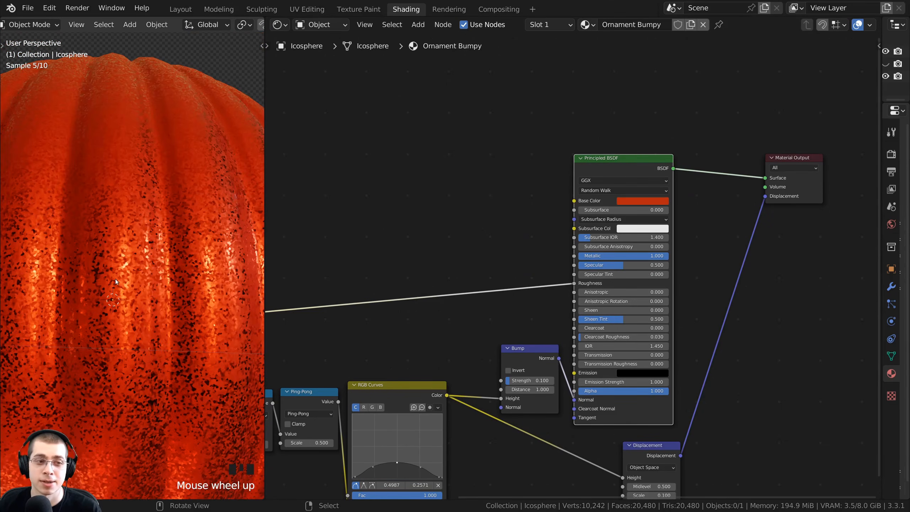
scroll(114, 283, up, 2)
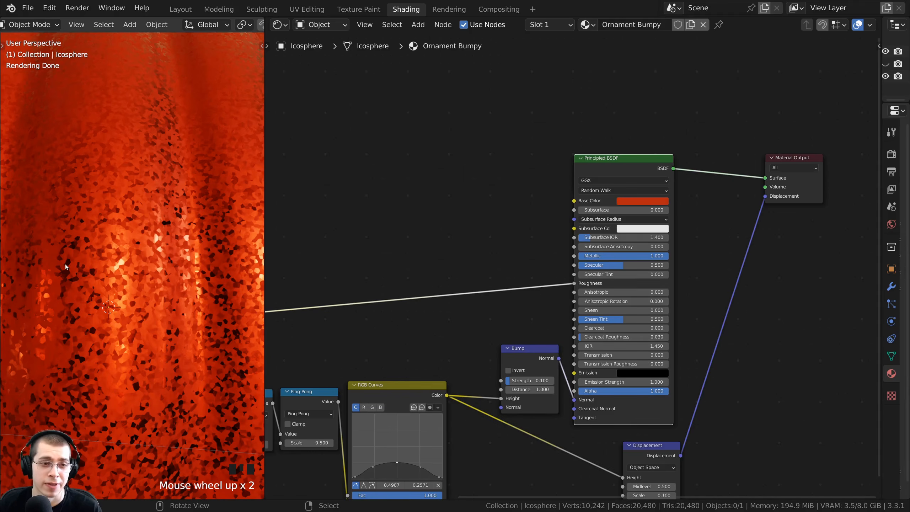
scroll(508, 265, up, 1)
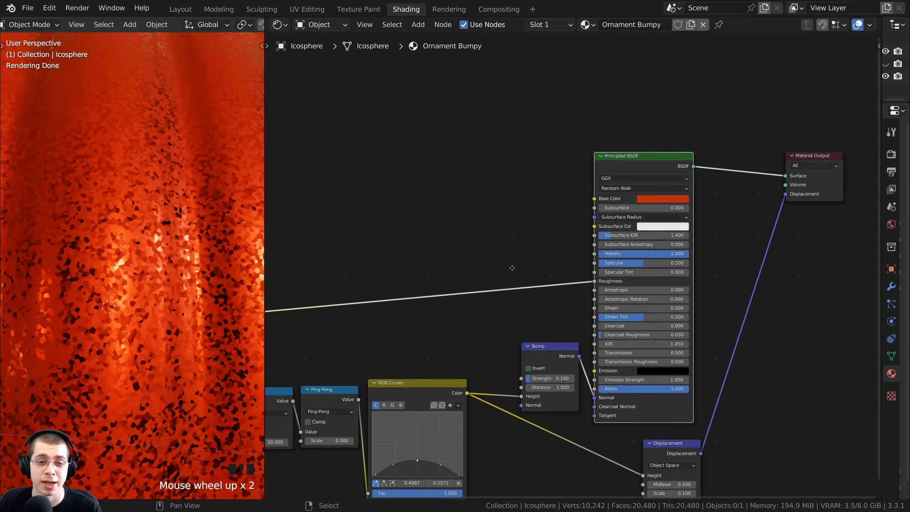
Step: Insert a ColorRamp node into the link between the Voronoi Texture's Color and the Principled BSDF's Roughness
key(shift+a)
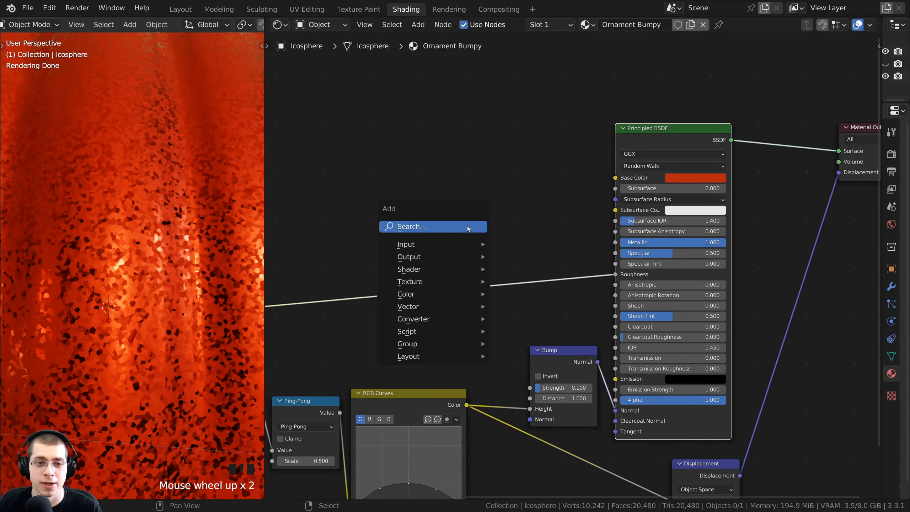
click(467, 226)
text(col)
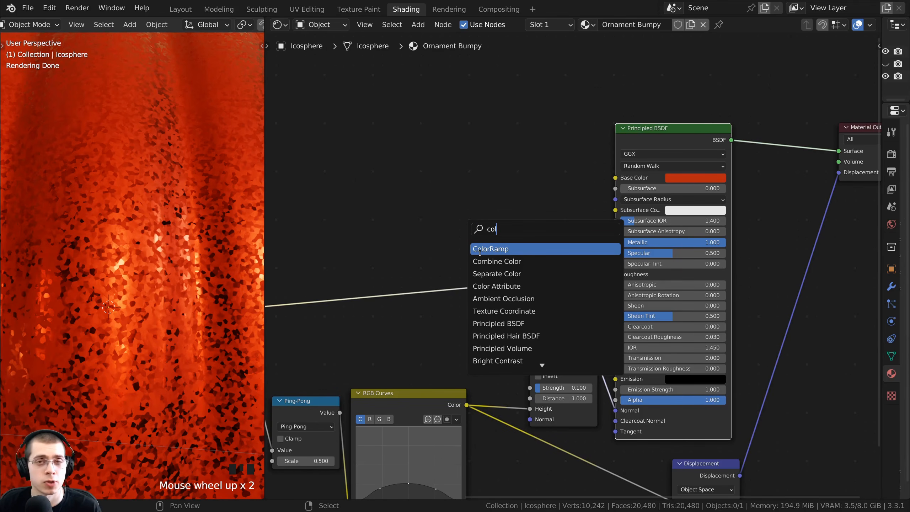
click(479, 252)
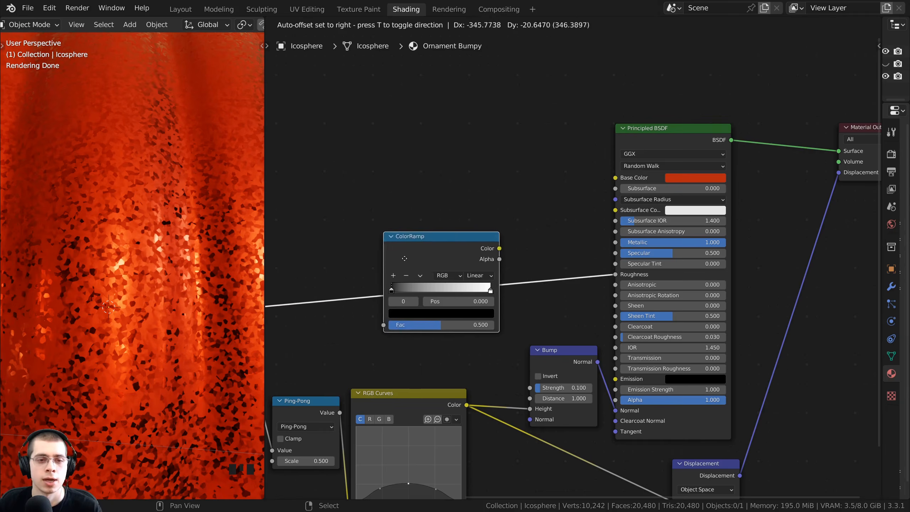
click(477, 245)
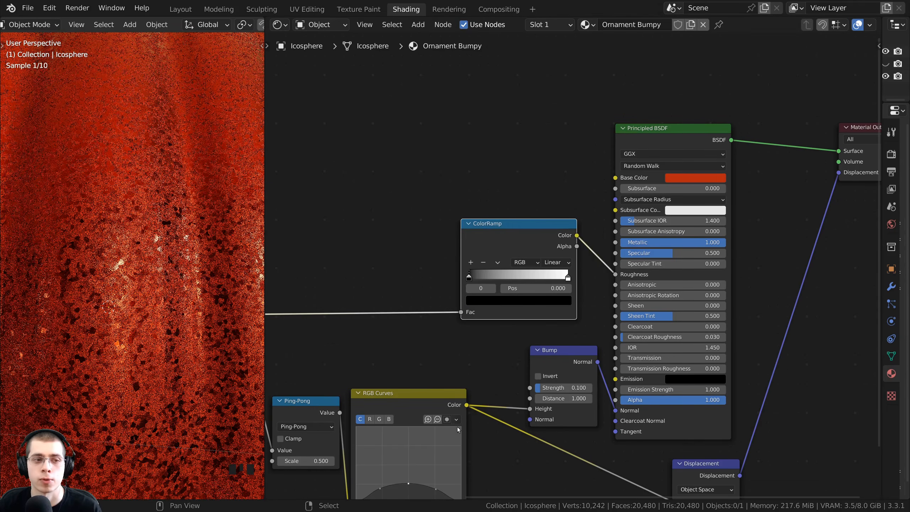
Step: Darken the ColorRamp's white stop at position 1.000 to light gray and check the ball's shine
scroll(461, 341, up, 2)
click(565, 280)
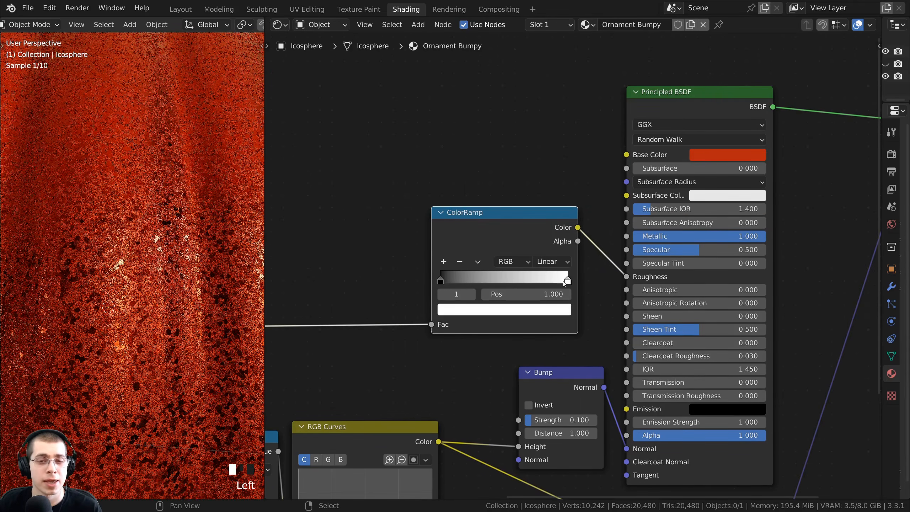
click(538, 311)
mouse_move(543, 143)
mouse_down()
mouse_move(543, 188)
mouse_move(543, 134)
mouse_up()
scroll(566, 372, up, 2)
click(566, 285)
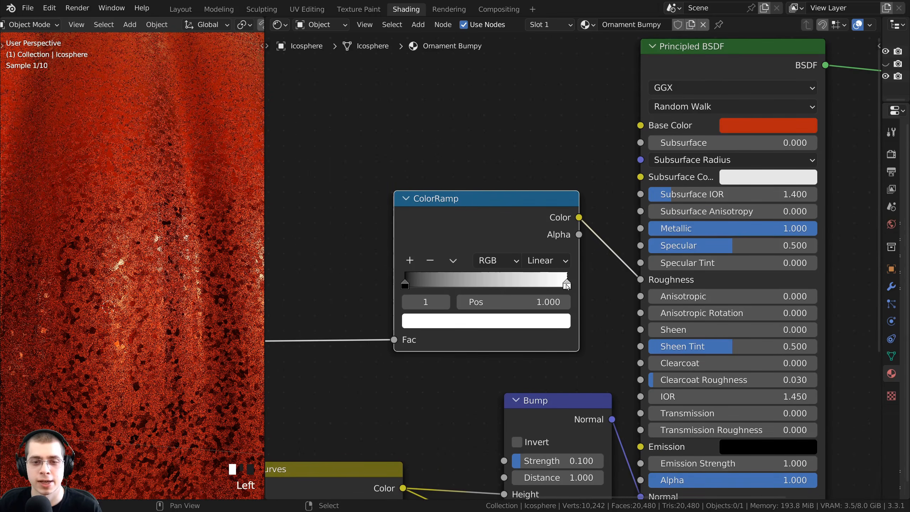
middle_drag(463, 286, 473, 311)
click(492, 347)
drag(542, 142, 542, 159)
scroll(169, 265, down, 2)
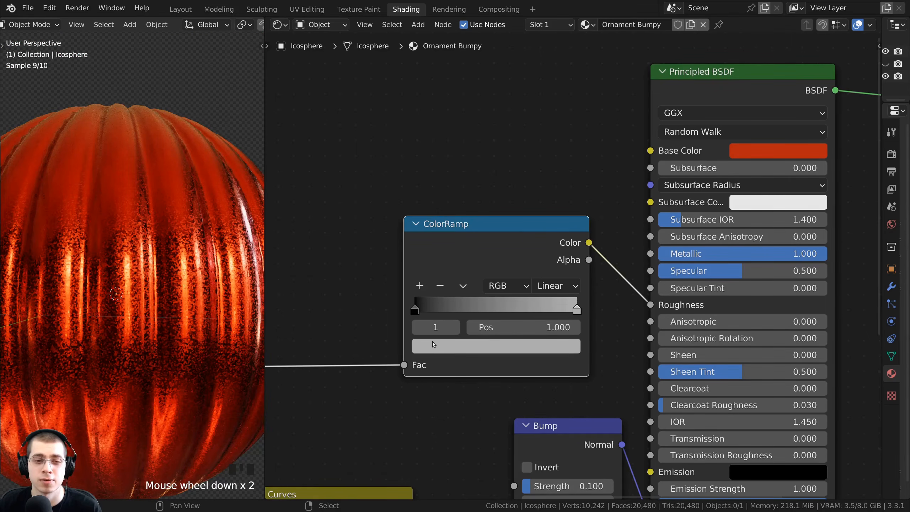
Step: Test the ColorRamp's stop at position 1.000 at full white on the ball, and set its value to 0.405 instead
click(432, 343)
drag(545, 159, 545, 126)
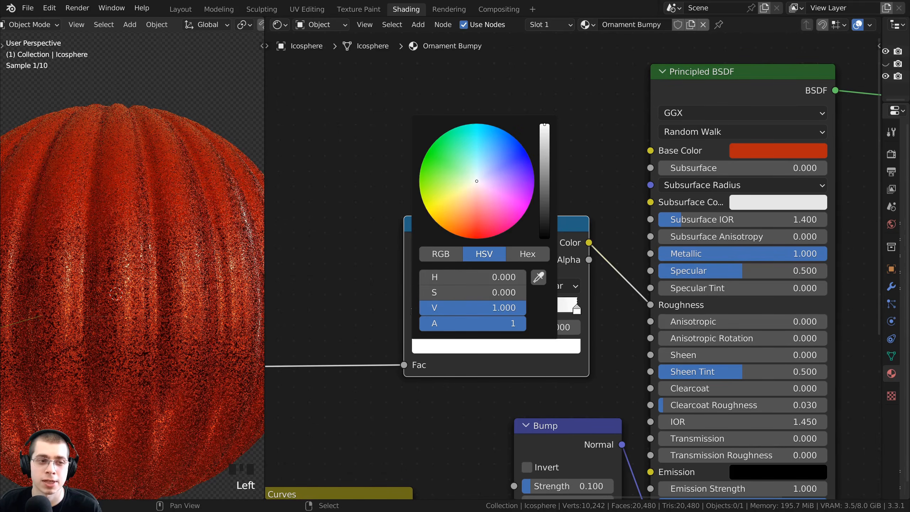
scroll(135, 325, down, 2)
middle_drag(135, 324, 295, 333)
click(557, 345)
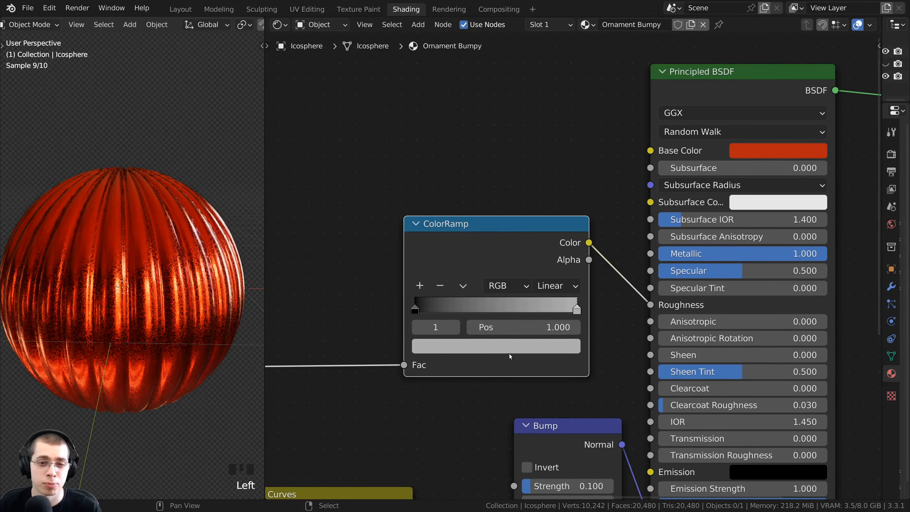
click(509, 346)
drag(544, 158, 545, 161)
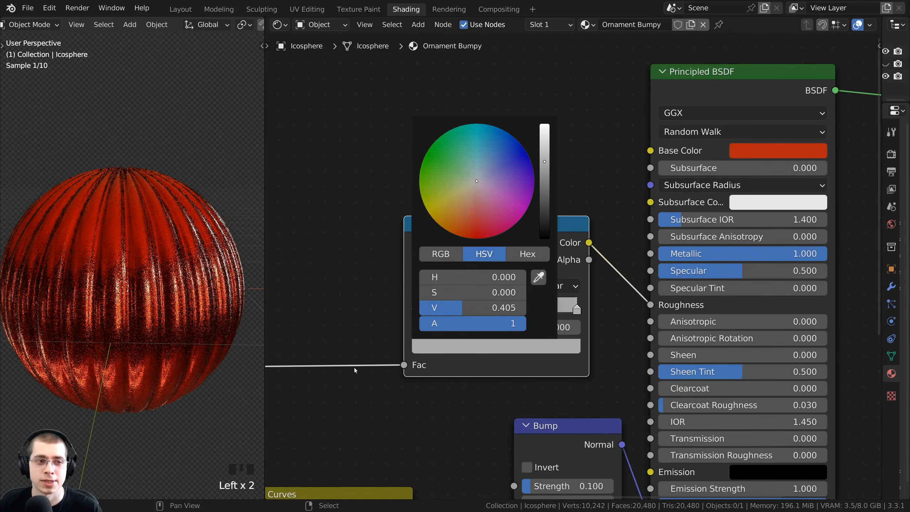
Step: Lighten the ColorRamp's black stop to a gray with value 0.259 and check the ball's surface up close
click(416, 309)
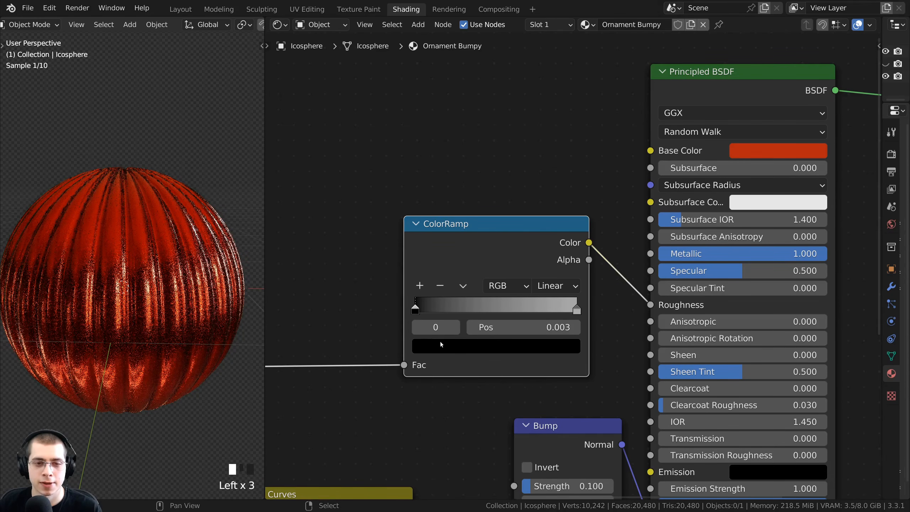
click(441, 344)
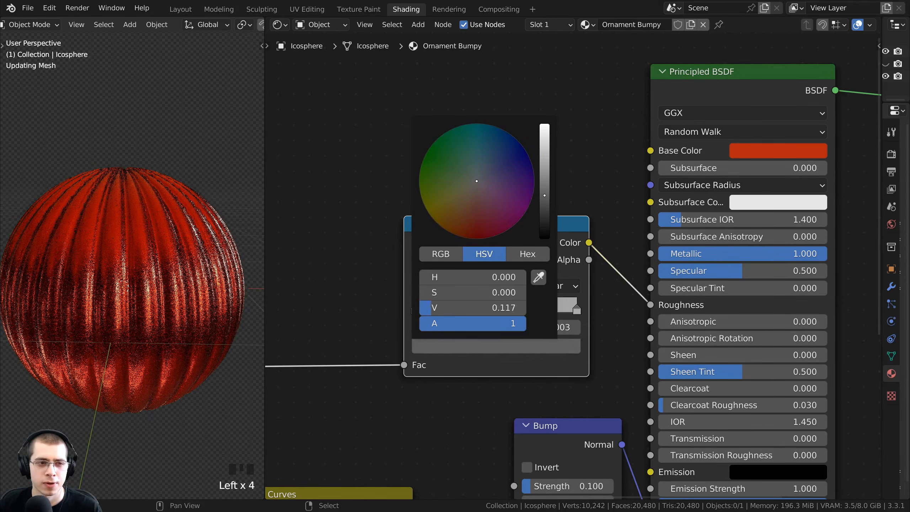
drag(545, 196, 545, 175)
scroll(180, 281, up, 2)
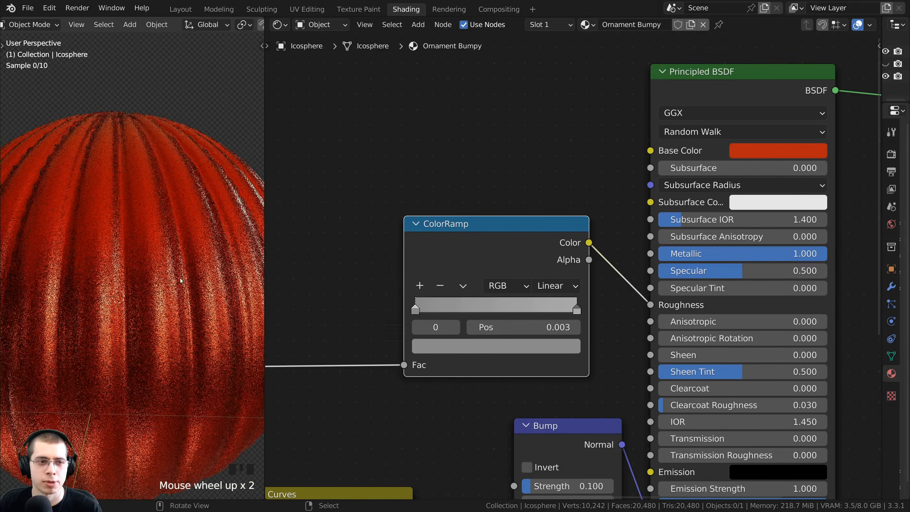
scroll(181, 276, up, 1)
middle_drag(186, 246, 195, 231)
Step: Darken the ColorRamp's first stop slightly to a medium gray and inspect the glitter on the ball from near and far
click(487, 347)
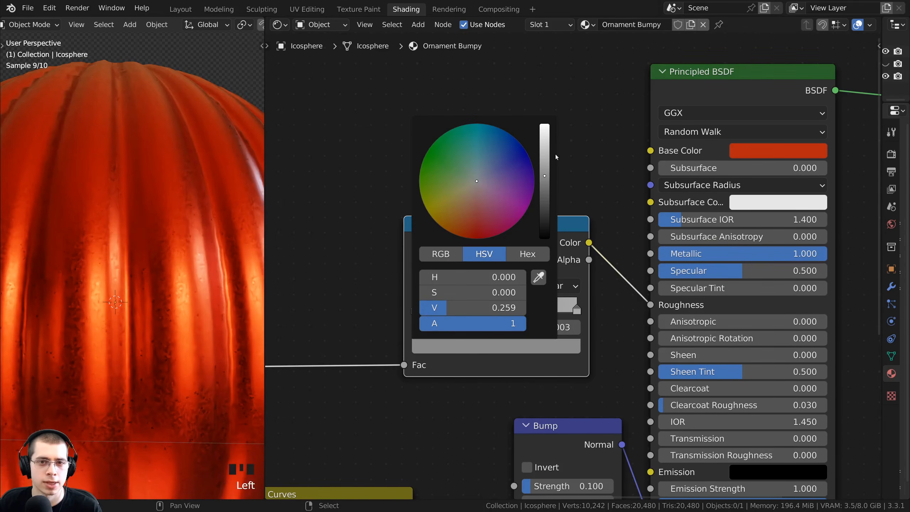
drag(545, 176, 544, 192)
scroll(143, 318, down, 3)
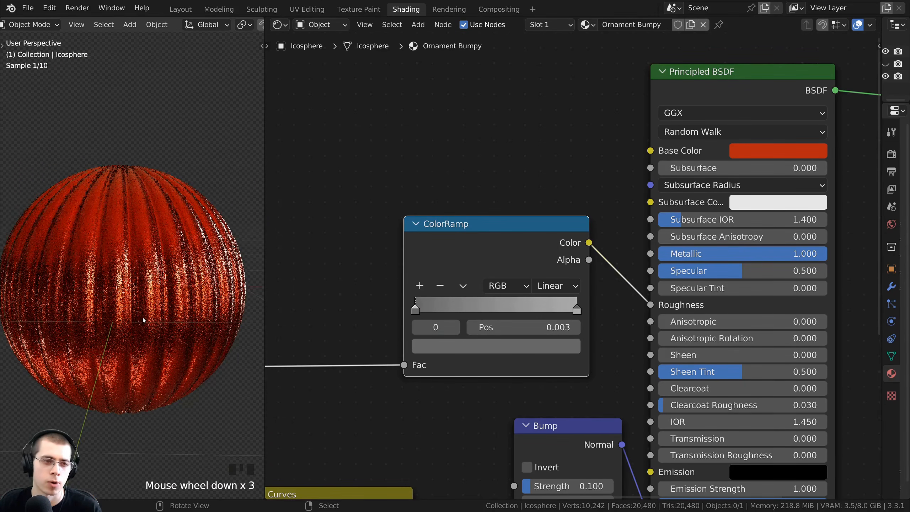
middle_drag(143, 320, 184, 288)
scroll(166, 322, up, 3)
scroll(172, 308, down, 4)
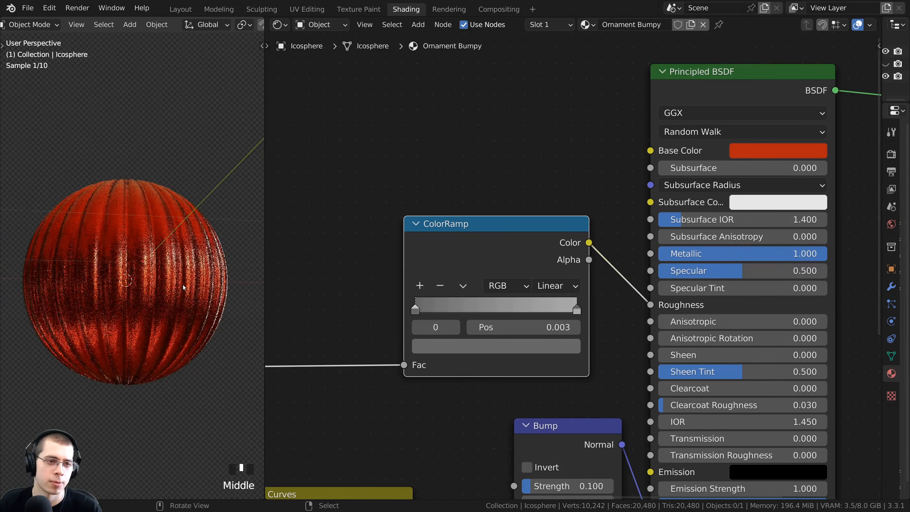
click(526, 346)
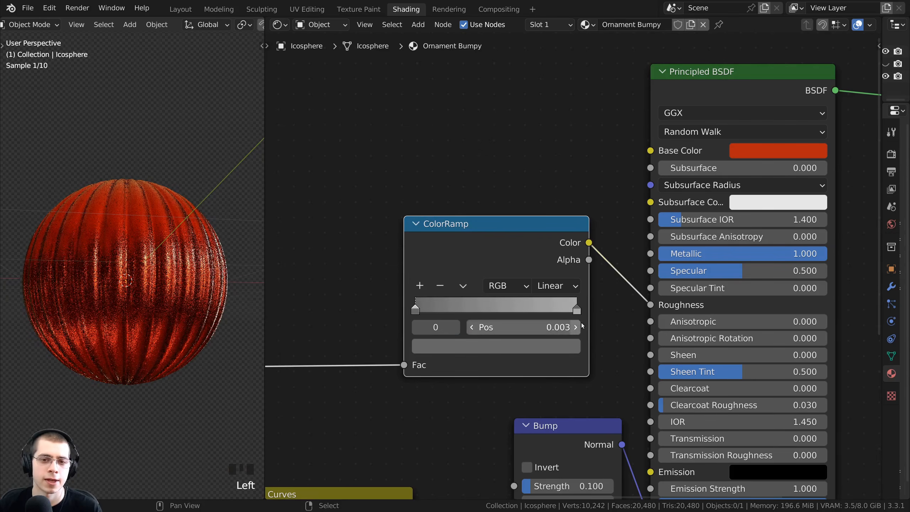
click(577, 308)
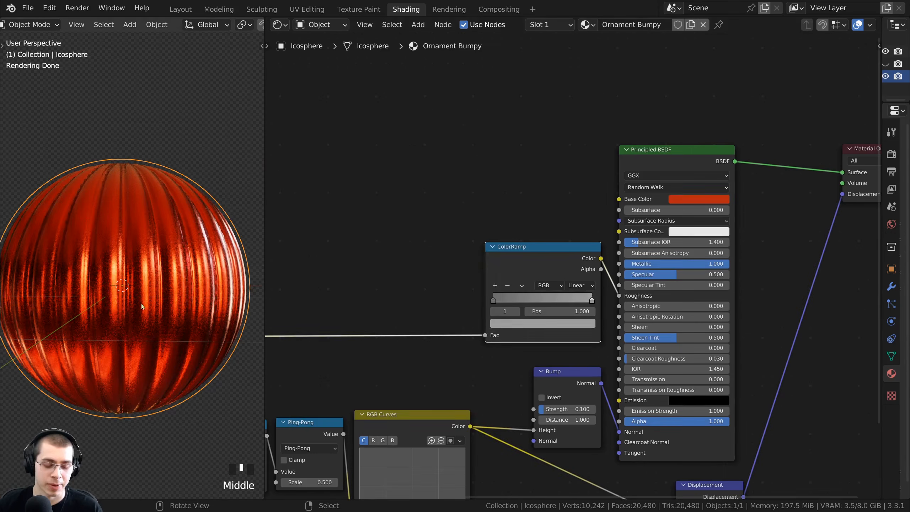
Step: Unhide the hook, deselect everything and view the complete ornament
middle_drag(141, 303, 200, 214)
key(alt+h)
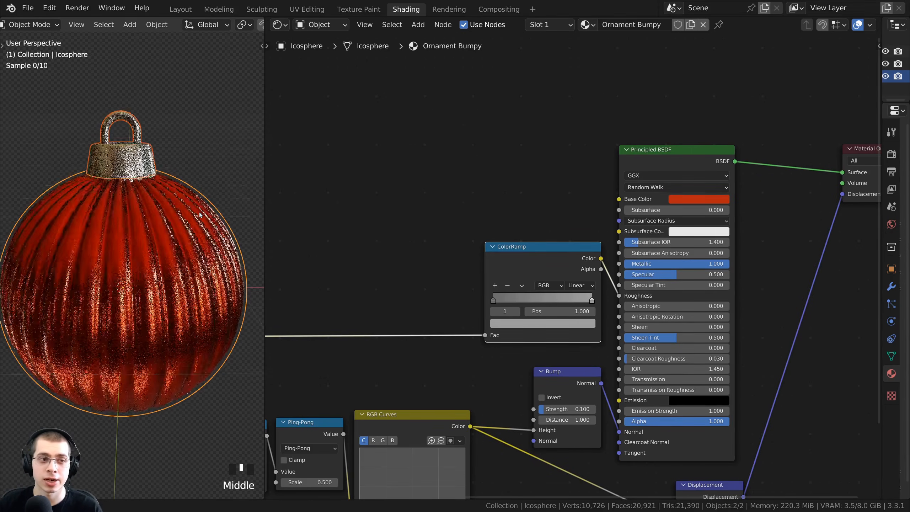
key(alt+a)
scroll(189, 223, down, 3)
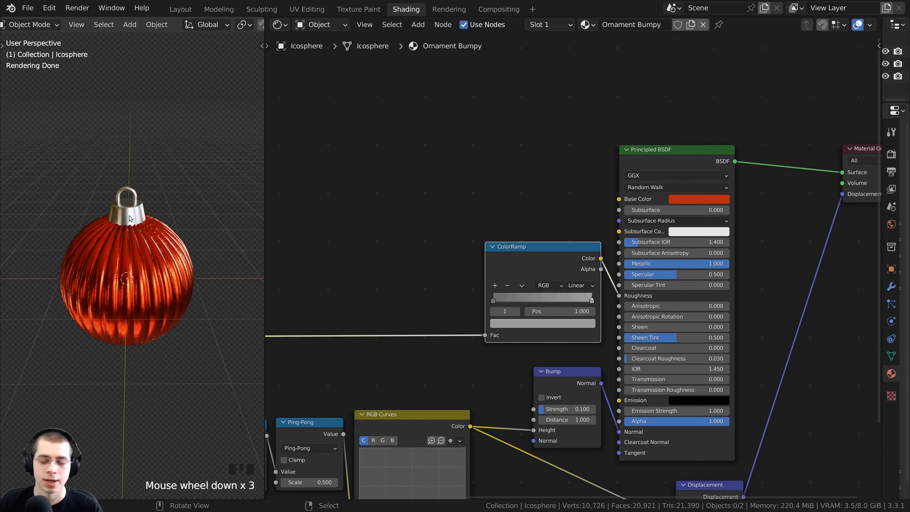
scroll(134, 217, down, 3)
middle_drag(134, 217, 184, 232)
scroll(141, 206, up, 4)
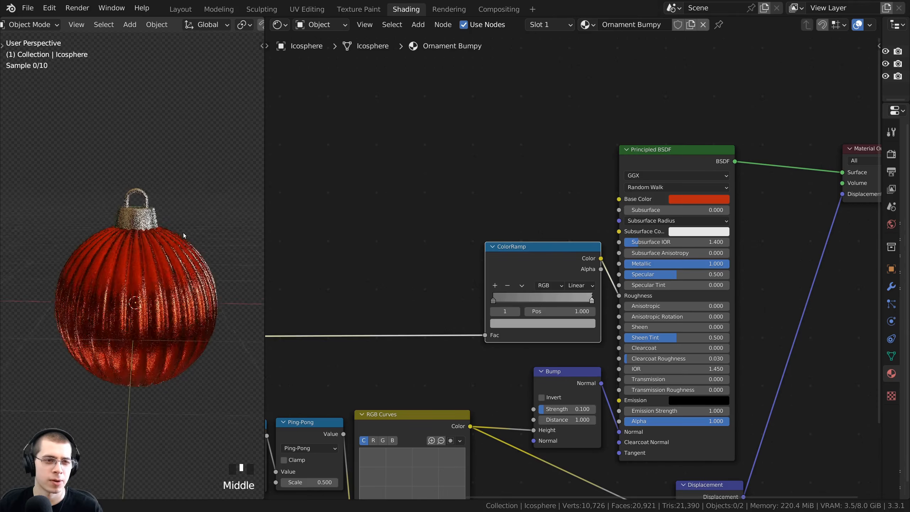
Step: Select the metallic hook on top of the ball and scale it down slightly
click(151, 207)
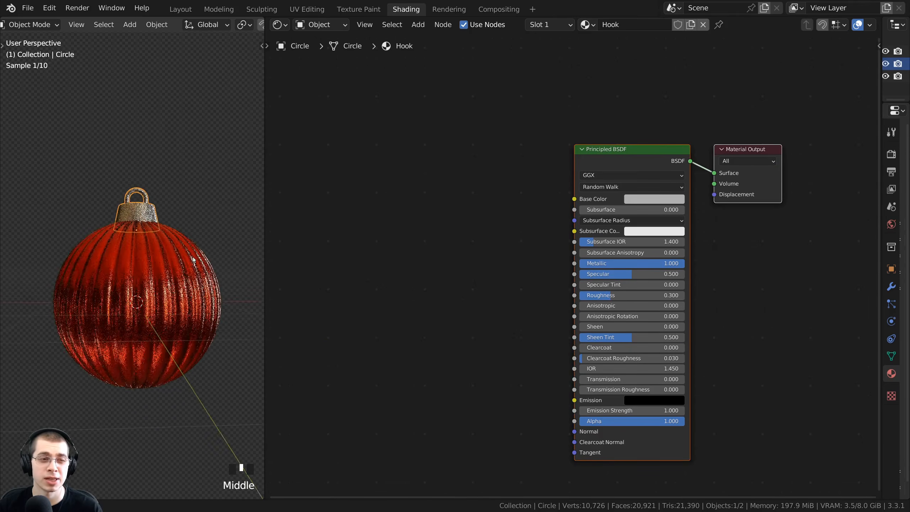
scroll(190, 262, down, 2)
scroll(179, 256, up, 3)
middle_drag(172, 253, 128, 172)
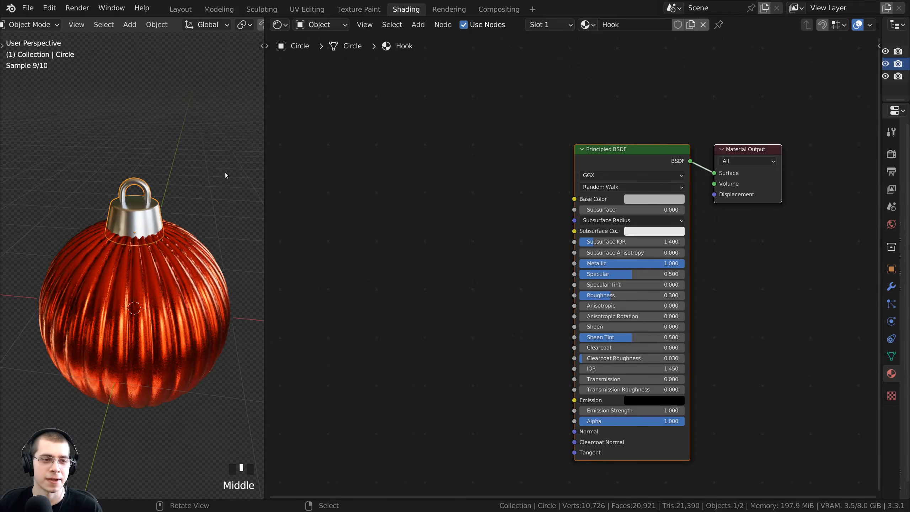
key(s)
click(210, 180)
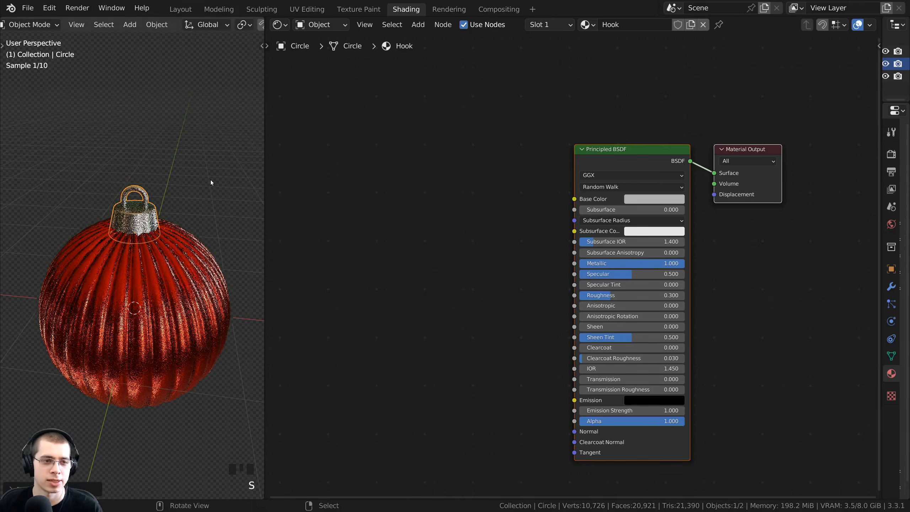
Step: Adjust the hook's height on the ornament along the Z axis and deselect it
key(g)
key(z)
click(211, 183)
click(212, 182)
scroll(174, 292, down, 3)
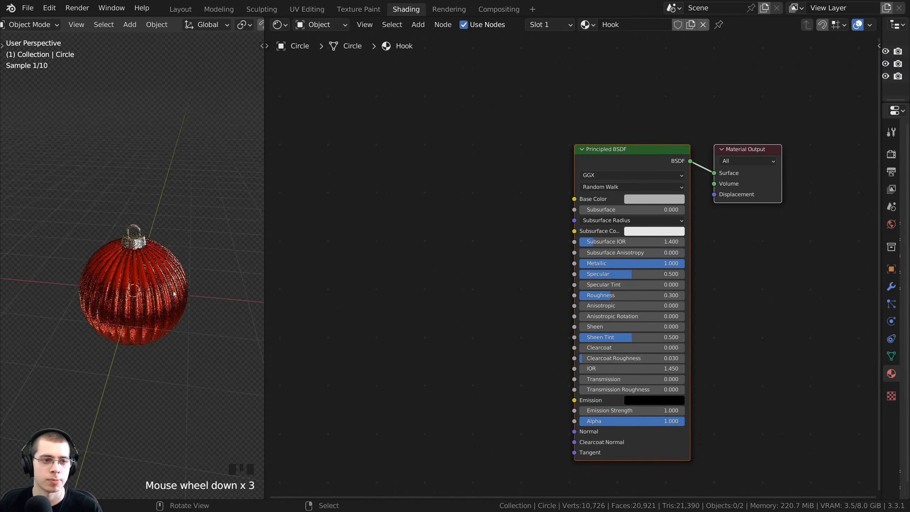
Step: Check the finished ornament from the side and save the Christmas Ornaments file
middle_drag(175, 295, 191, 243)
scroll(170, 287, down, 3)
scroll(170, 286, up, 5)
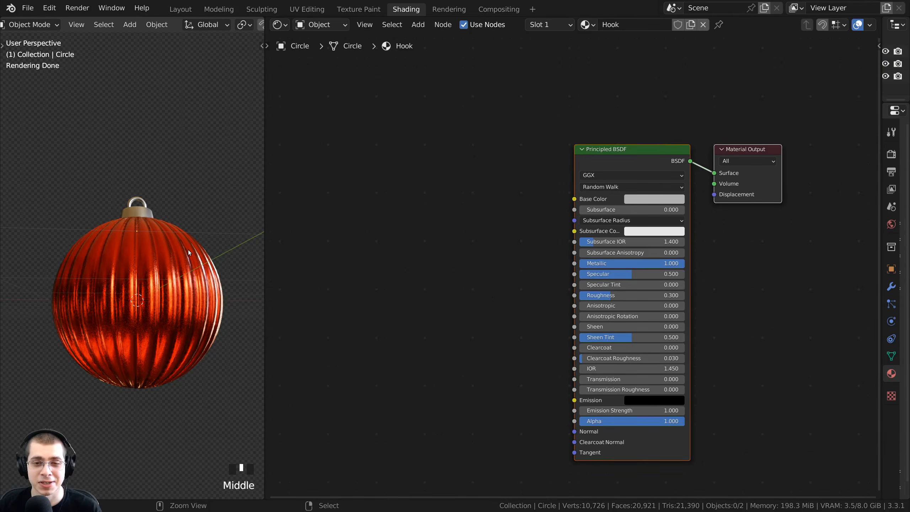
key(ctrl+s)
middle_drag(187, 250, 175, 259)
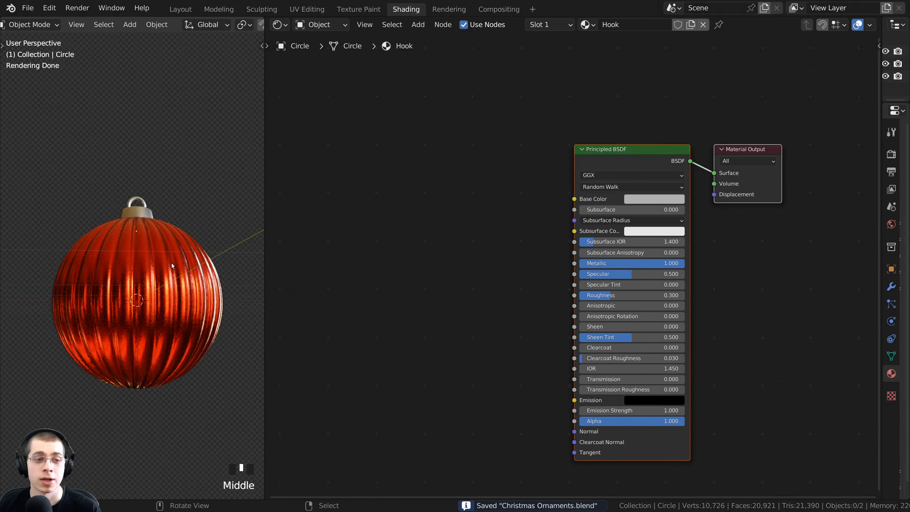
Step: In front view, duplicate the ornament ball with its hook and place the copy about 2.017 m along the X axis
key(KP_1)
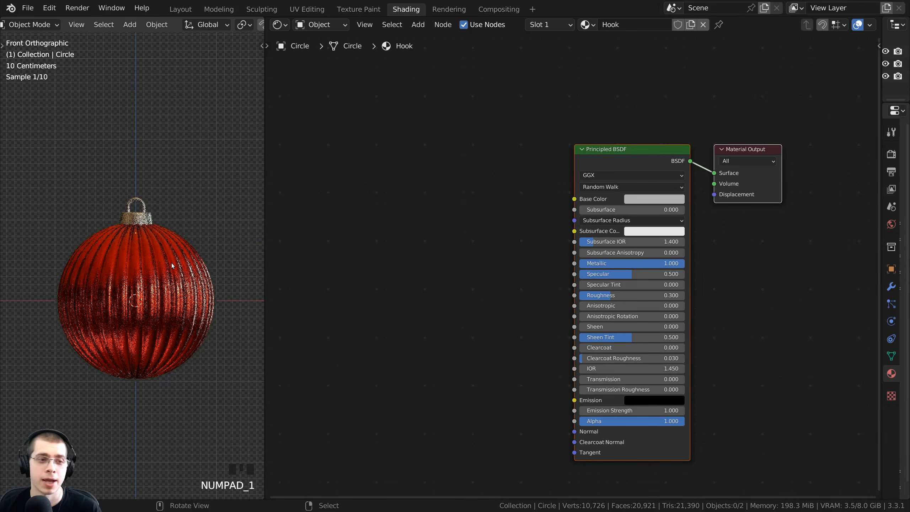
shift+middle_drag(171, 263, 156, 272)
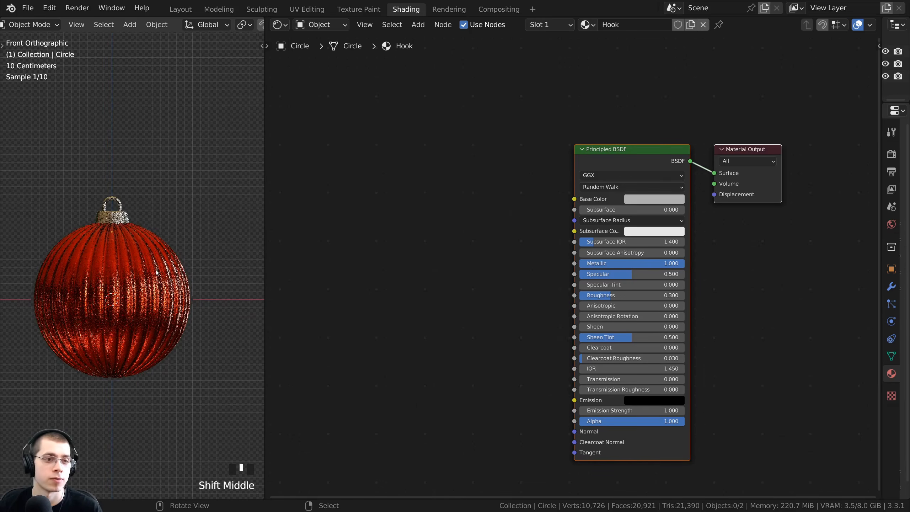
right_click(115, 215)
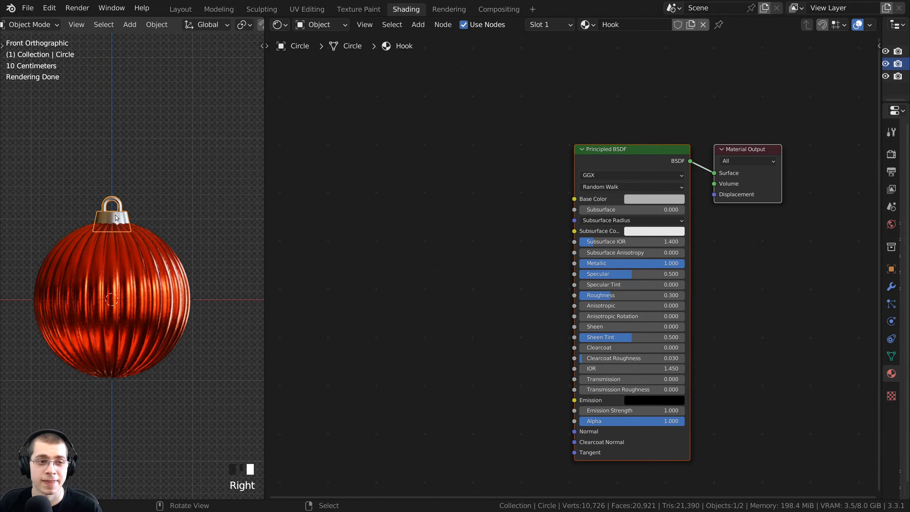
shift+right_click(114, 255)
scroll(114, 255, down, 2)
shift+middle_drag(136, 260, 83, 254)
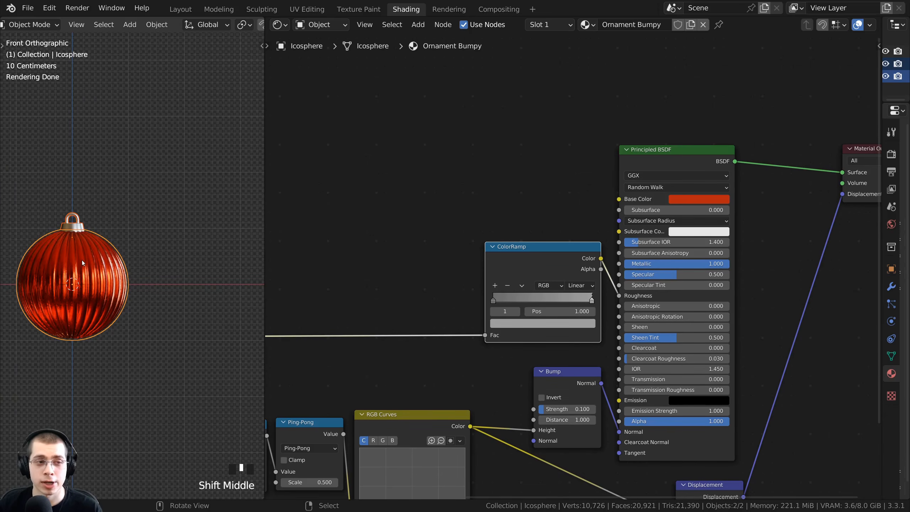
key(shift+d)
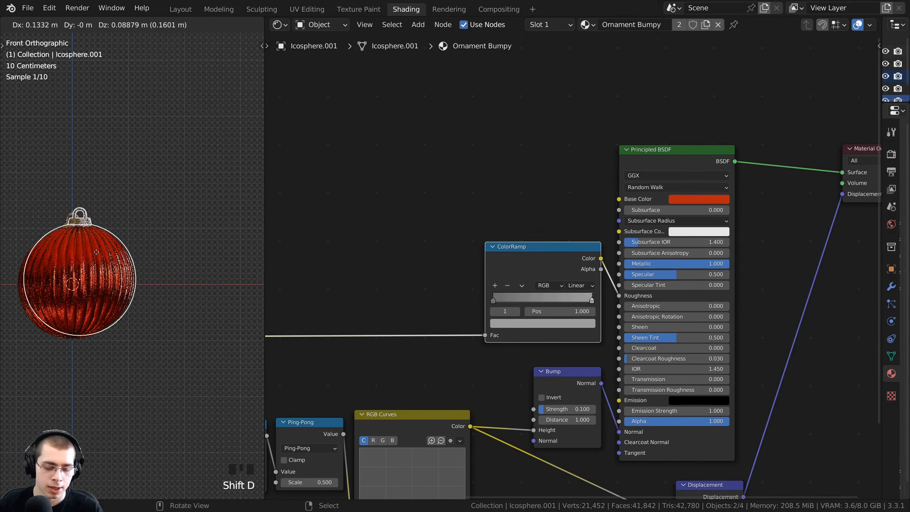
key(x)
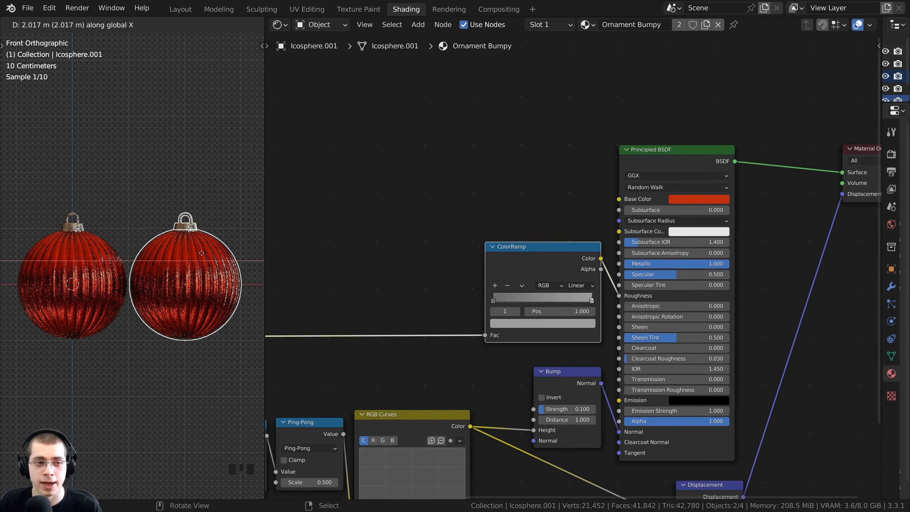
click(201, 253)
key(alt+a)
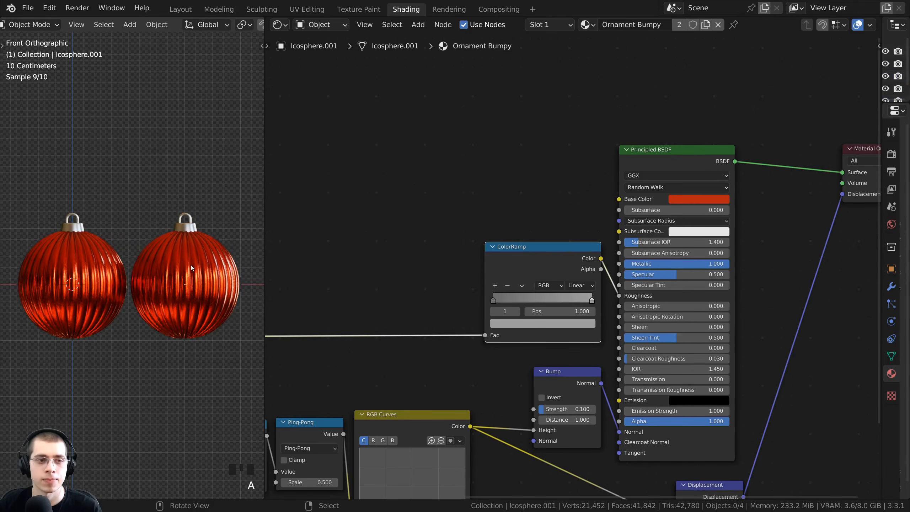
Step: Give the duplicated ornament ball its own independent copy of the Ornament Bumpy material
mouse_move(191, 264)
shift+middle_down()
mouse_move(136, 260)
mouse_move(196, 260)
shift+middle_up()
scroll(134, 255, up, 2)
right_click(129, 250)
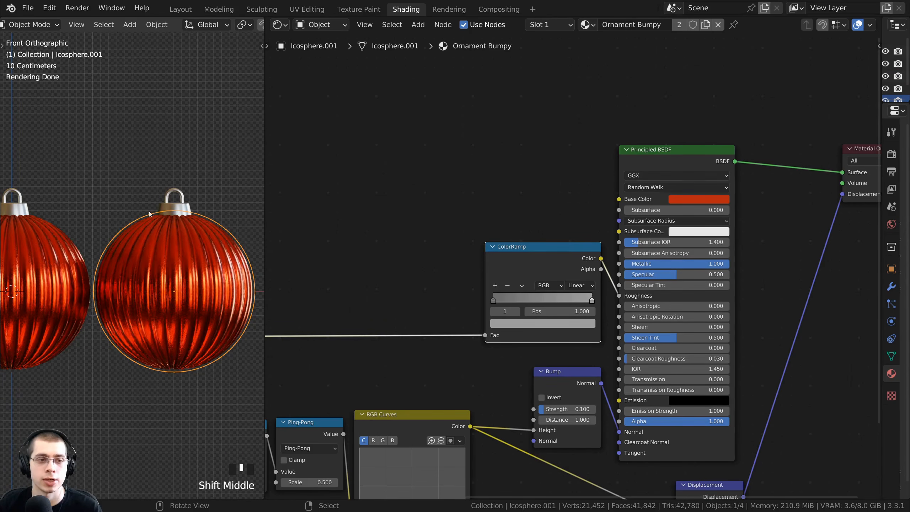
click(705, 27)
Step: Rename the duplicated ball's material as Ornament Random Color
scroll(474, 324, down, 4)
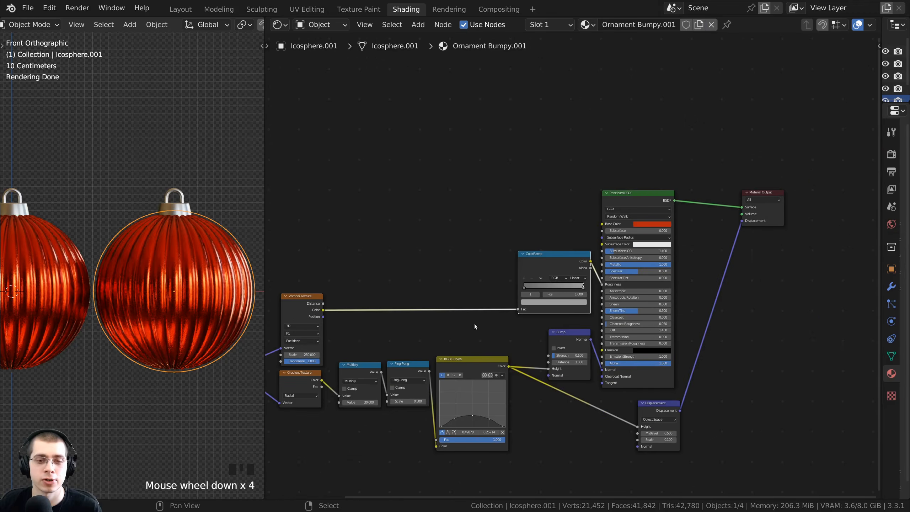
click(637, 24)
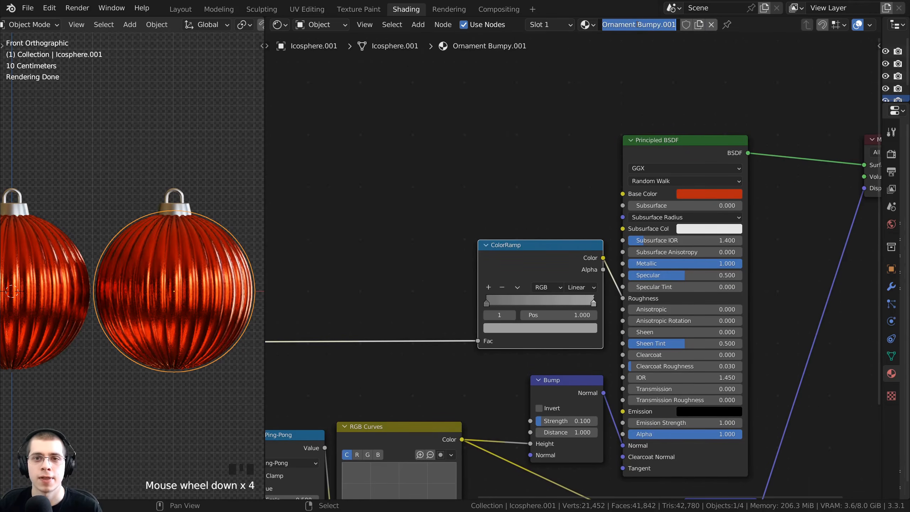
drag(637, 24, 700, 25)
text(Random Color)
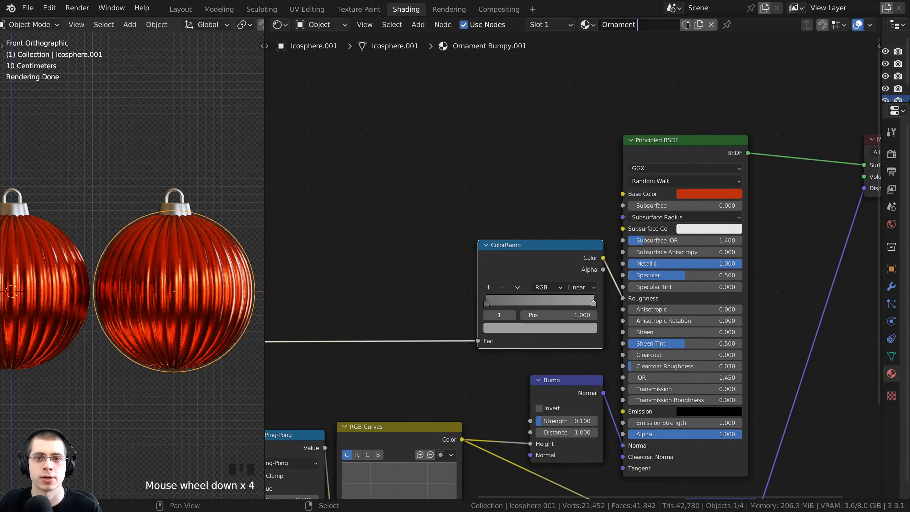
key(Return)
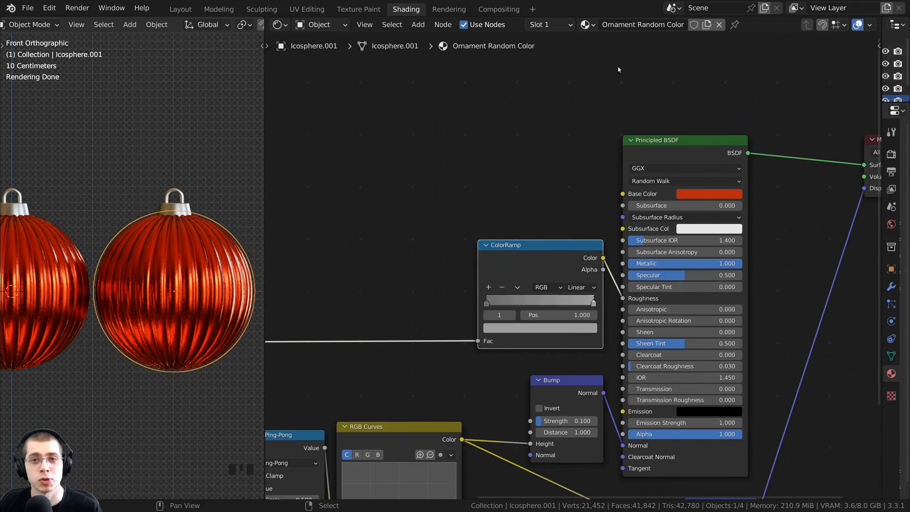
Step: Delete the Texture Coordinate, texture, math, RGB Curves, Bump and ColorRamp nodes from the Ornament Random Color material
scroll(587, 182, down, 7)
middle_drag(544, 188, 559, 175)
scroll(402, 201, down, 2)
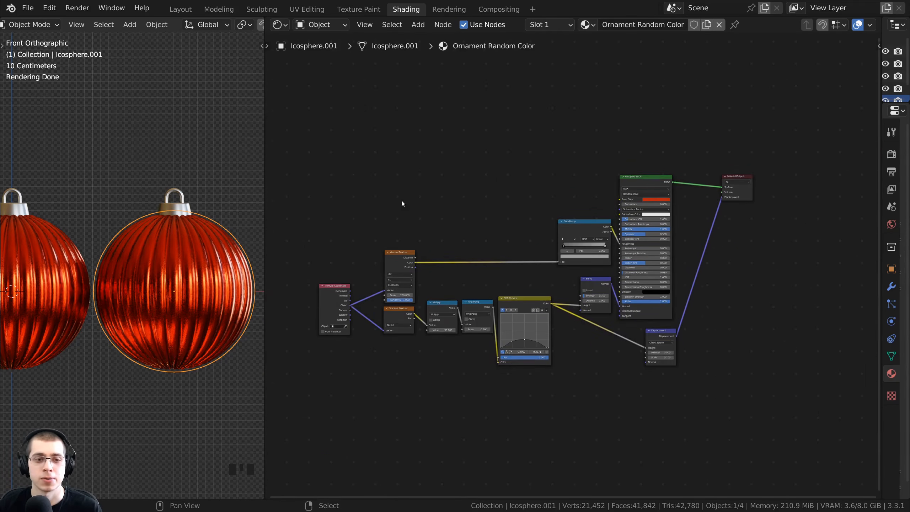
scroll(545, 211, up, 1)
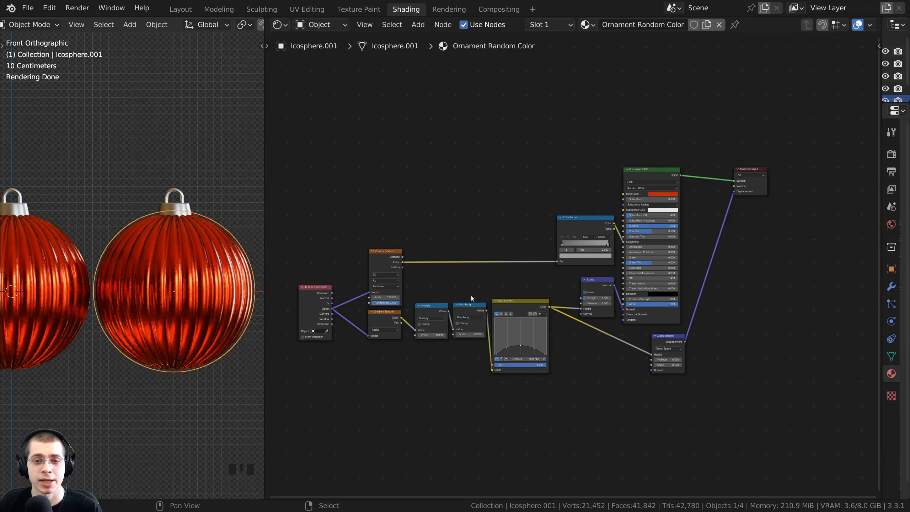
scroll(422, 283, up, 1)
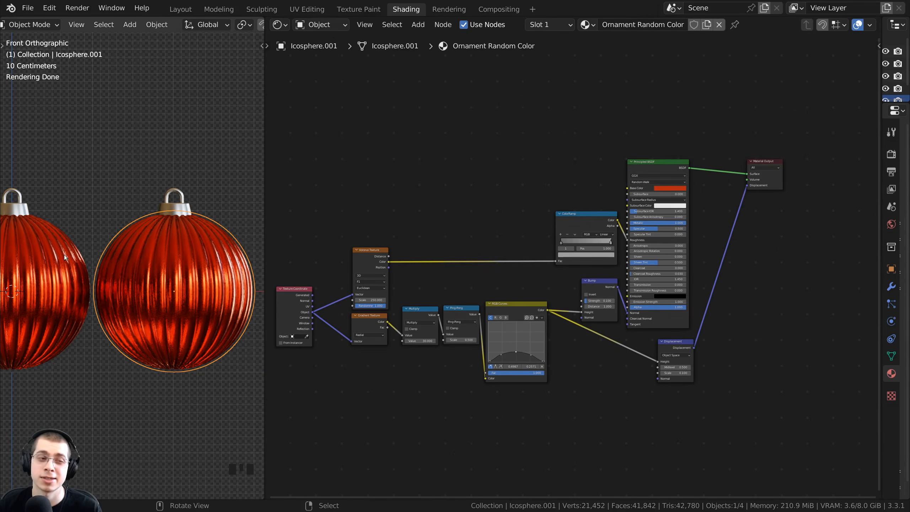
middle_drag(431, 215, 442, 214)
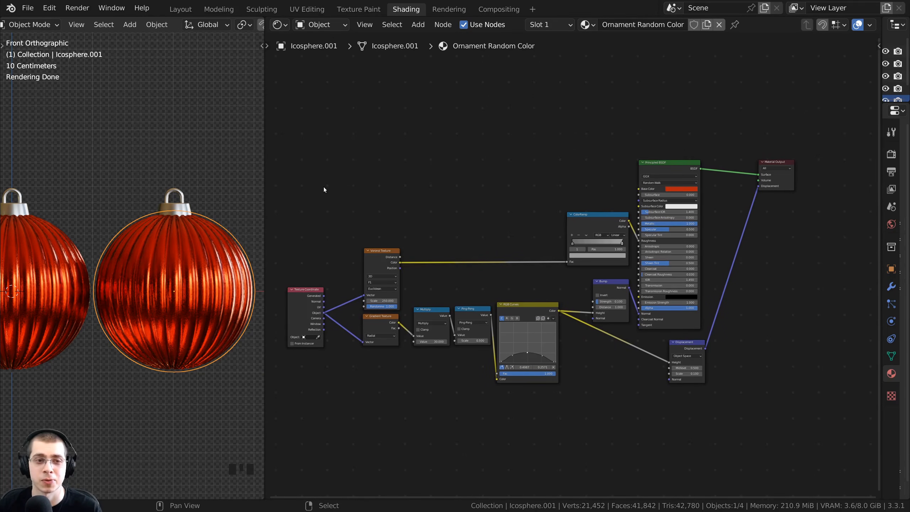
drag(292, 158, 600, 397)
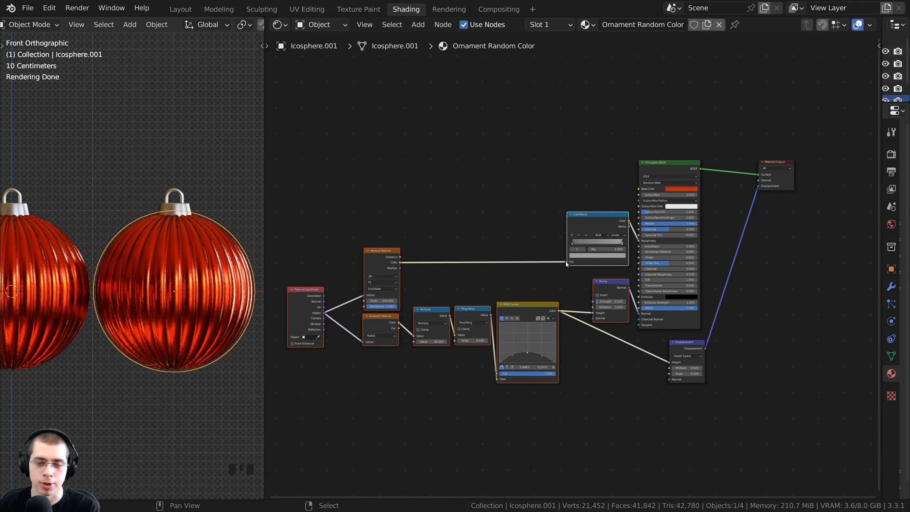
scroll(561, 258, up, 1)
key(Delete)
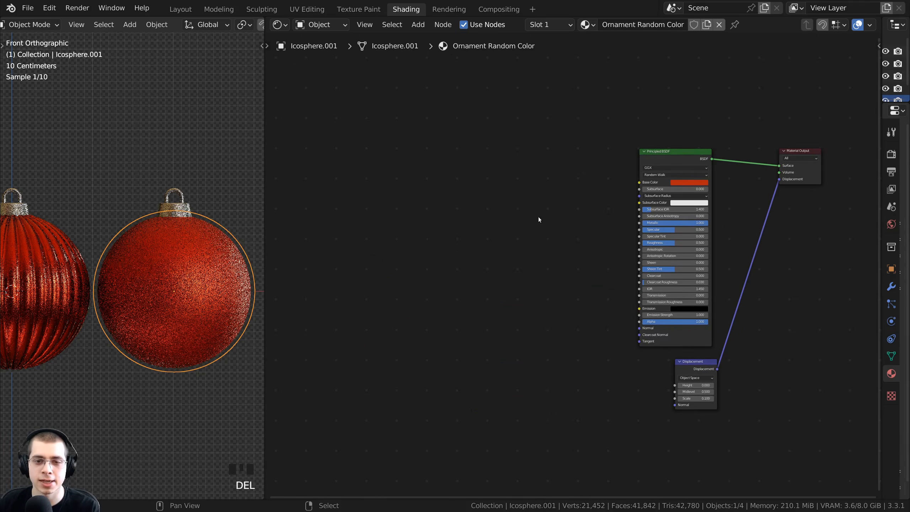
Step: Delete the Displacement node and move the Material Output closer to the Principled BSDF
click(697, 368)
scroll(681, 363, up, 2)
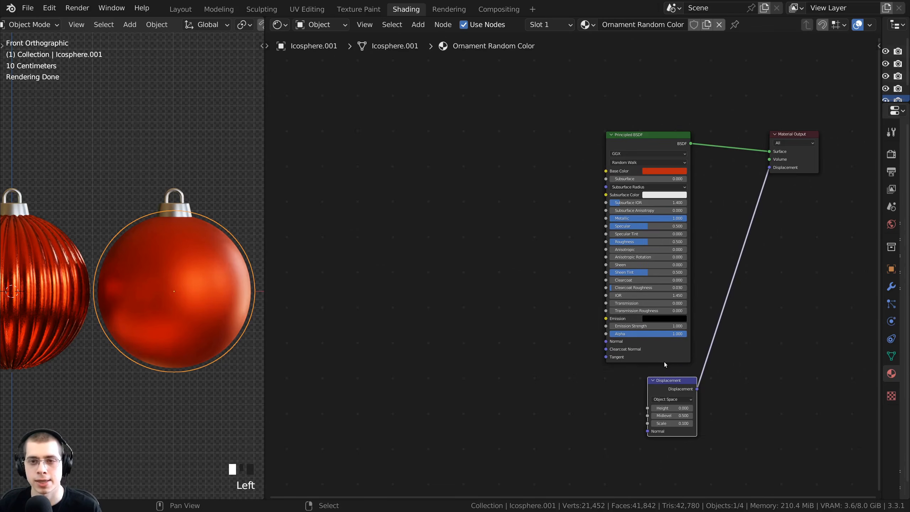
key(x)
drag(794, 134, 752, 136)
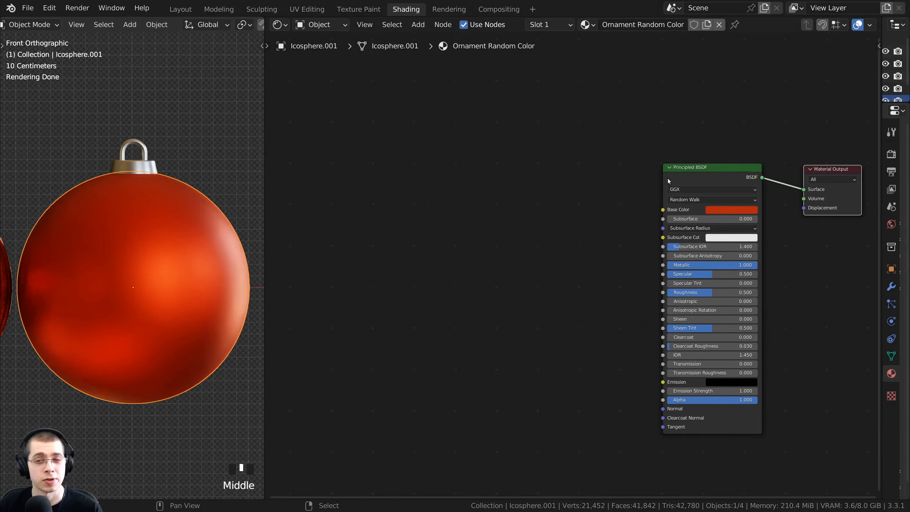
Step: Add a Noise Texture node in the empty space before the Principled BSDF
scroll(497, 186, up, 1)
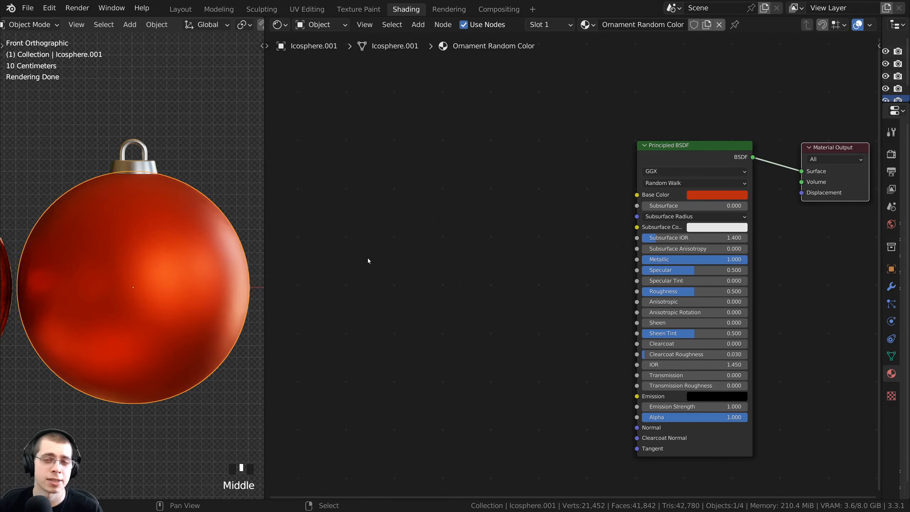
middle_drag(370, 263, 387, 266)
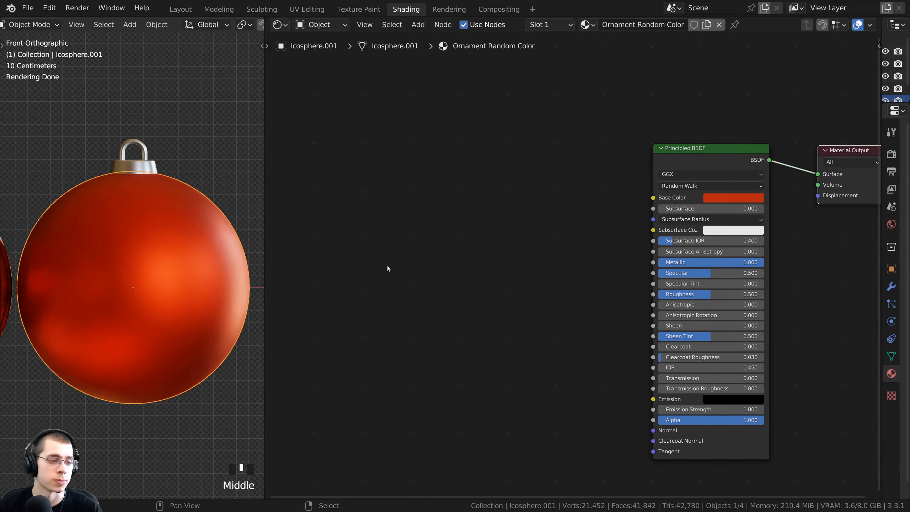
key(shift+a)
click(493, 228)
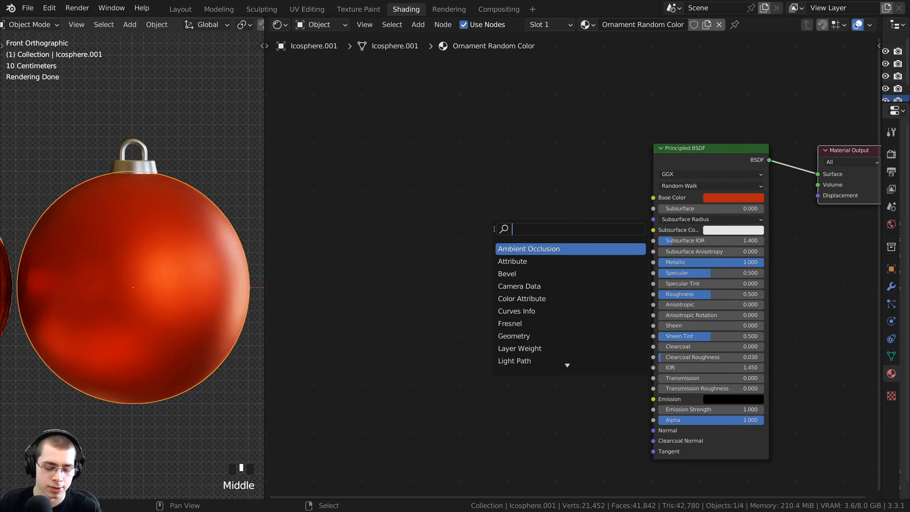
text(noise)
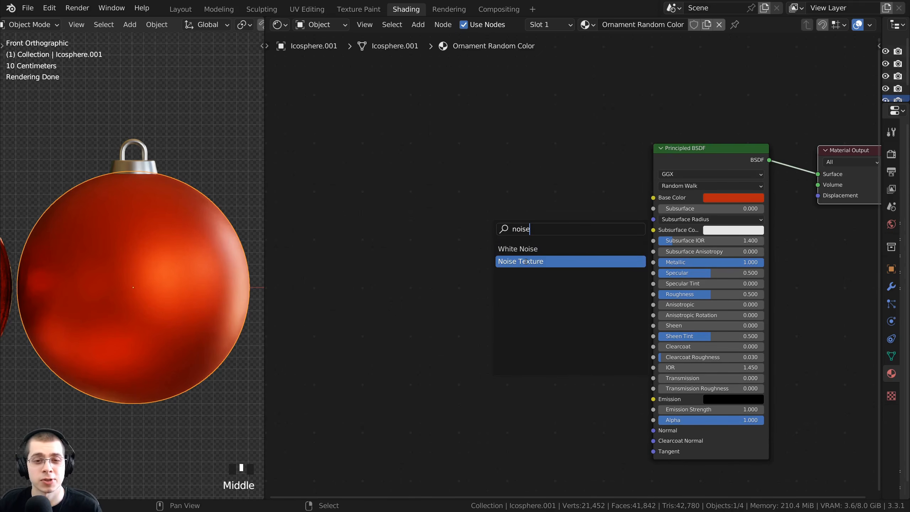
click(519, 261)
click(493, 293)
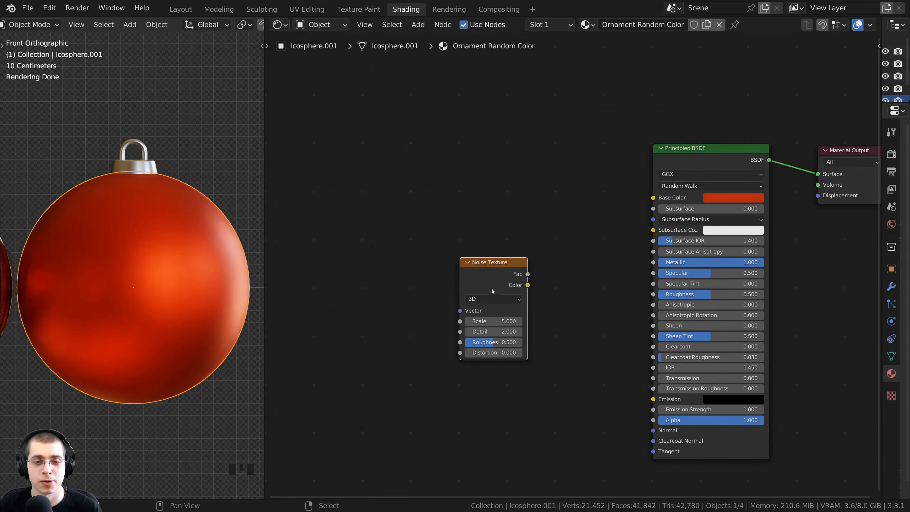
drag(488, 289, 485, 288)
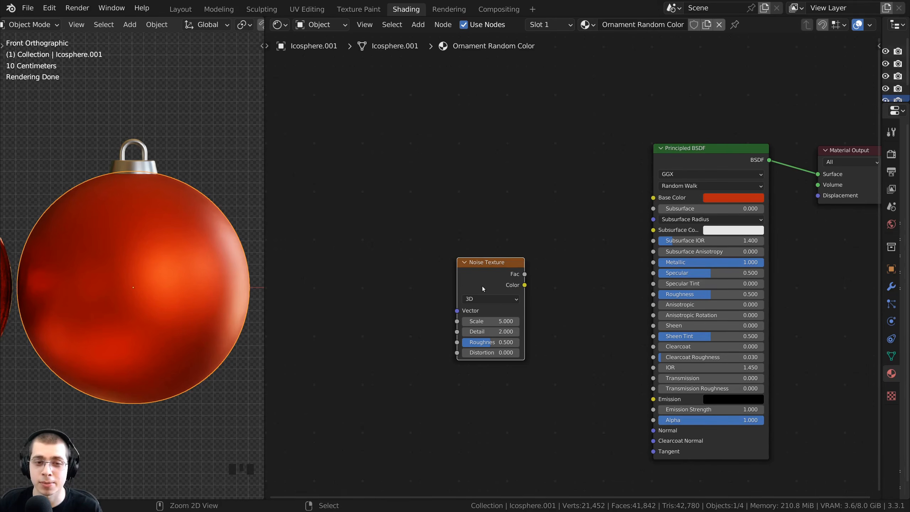
Step: Add the texture mapping setup to the Noise Texture and delete its Mapping node, keeping only Texture Coordinate
key(ctrl+t)
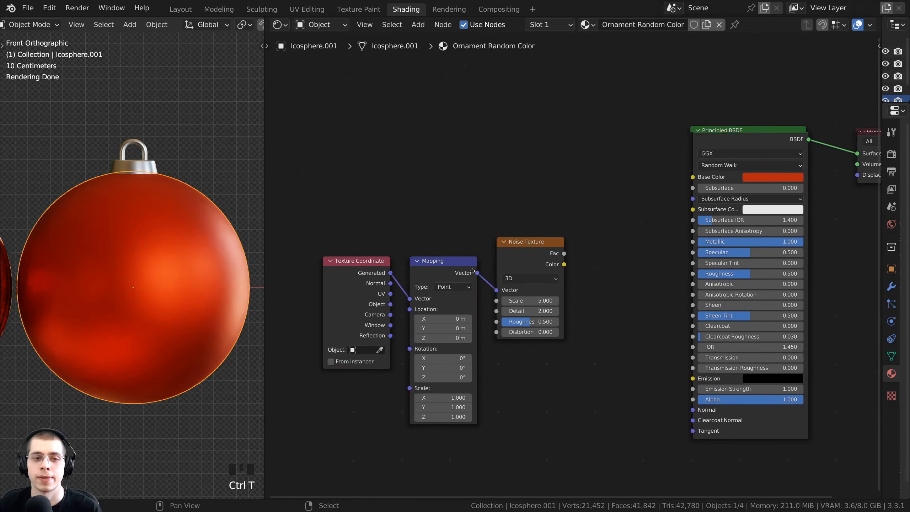
scroll(451, 266, up, 1)
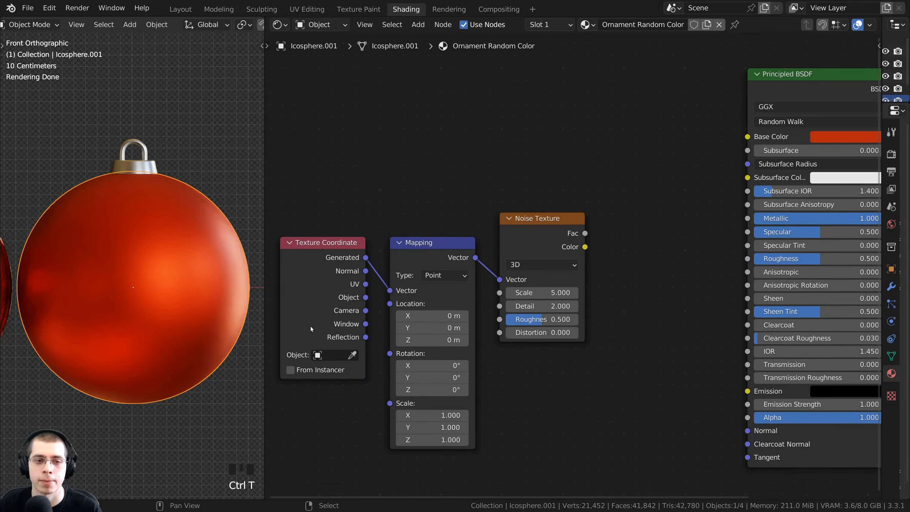
click(417, 256)
key(x)
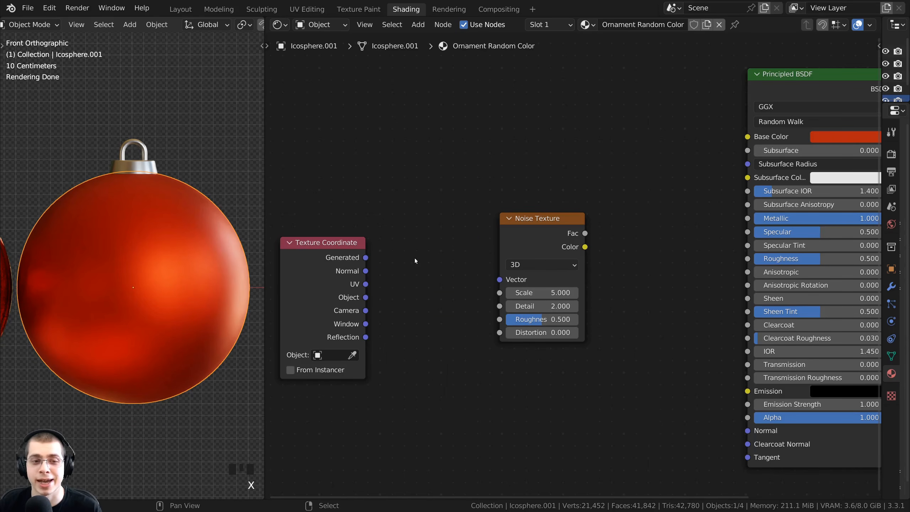
Step: Feed Object coordinates into the Noise Texture's Vector, move the Texture Coordinate node closer and preview the noise on the ornament
drag(366, 298, 498, 282)
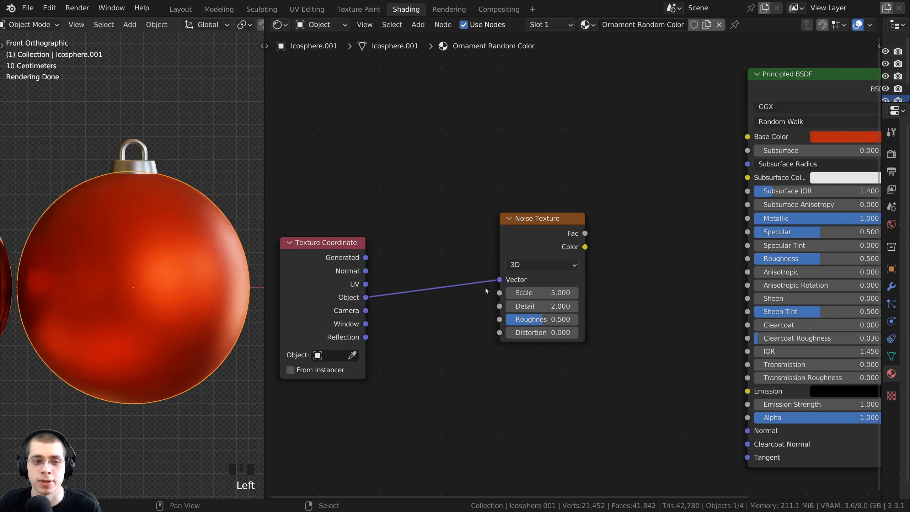
drag(324, 309, 424, 285)
middle_drag(512, 268, 484, 277)
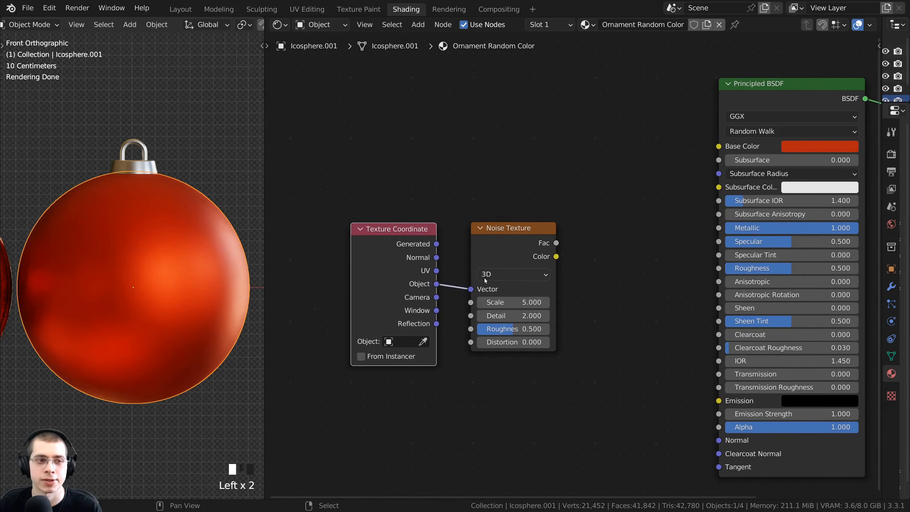
ctrl+shift+click(518, 243)
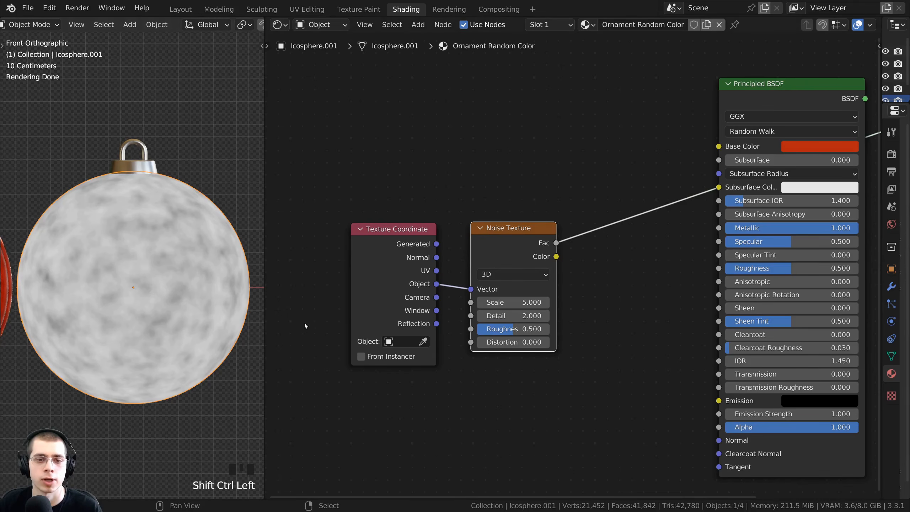
Step: Set the Noise Texture's Scale to 15 and its Detail to 15
scroll(379, 294, up, 1)
click(379, 293)
drag(380, 293, 382, 296)
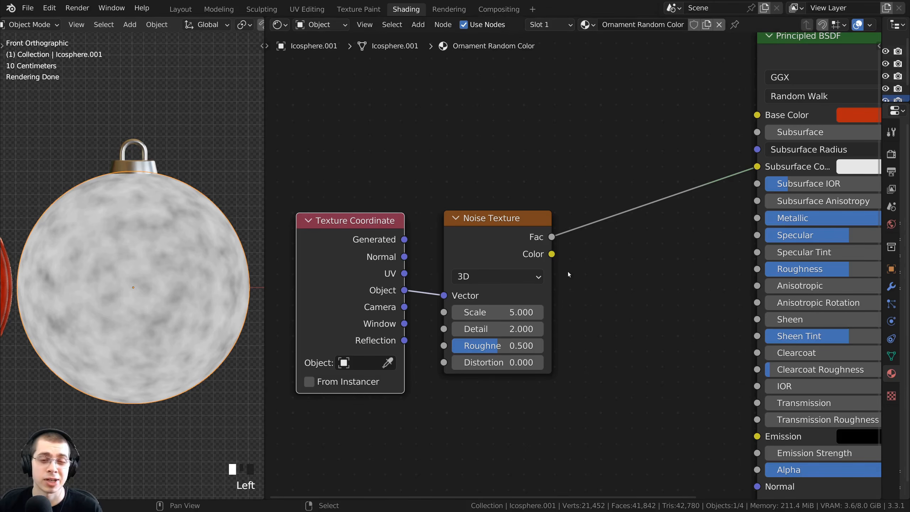
scroll(151, 289, up, 3)
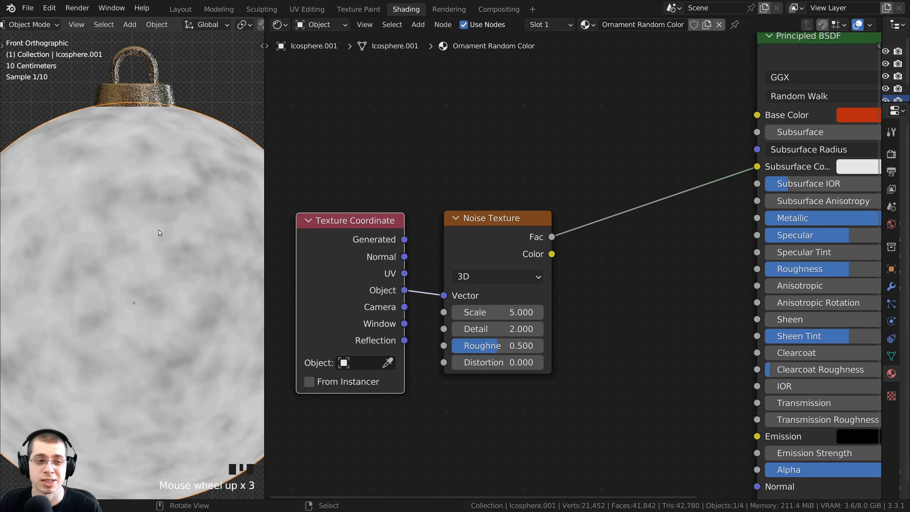
click(484, 311)
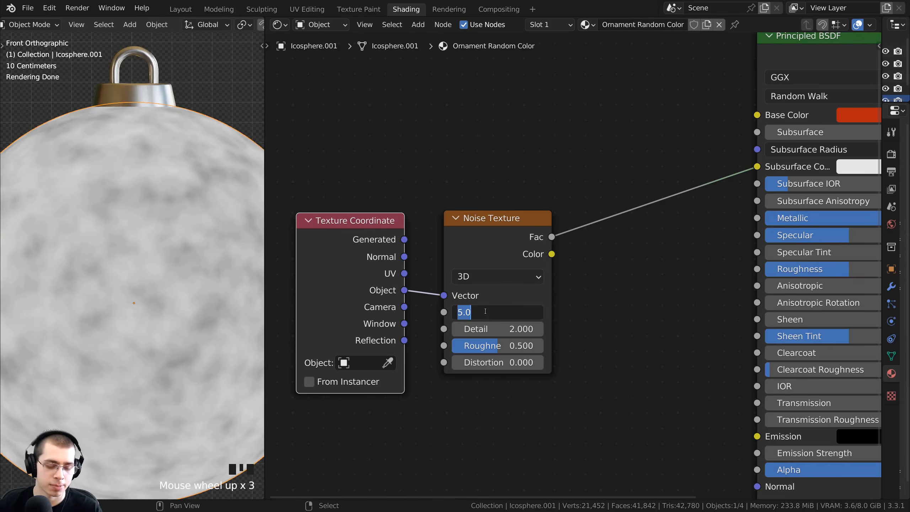
text(15)
key(Return)
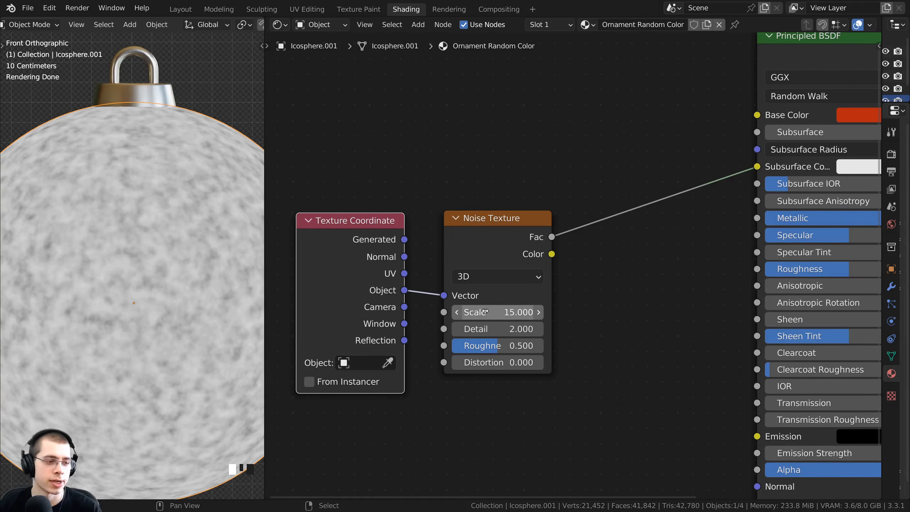
click(486, 329)
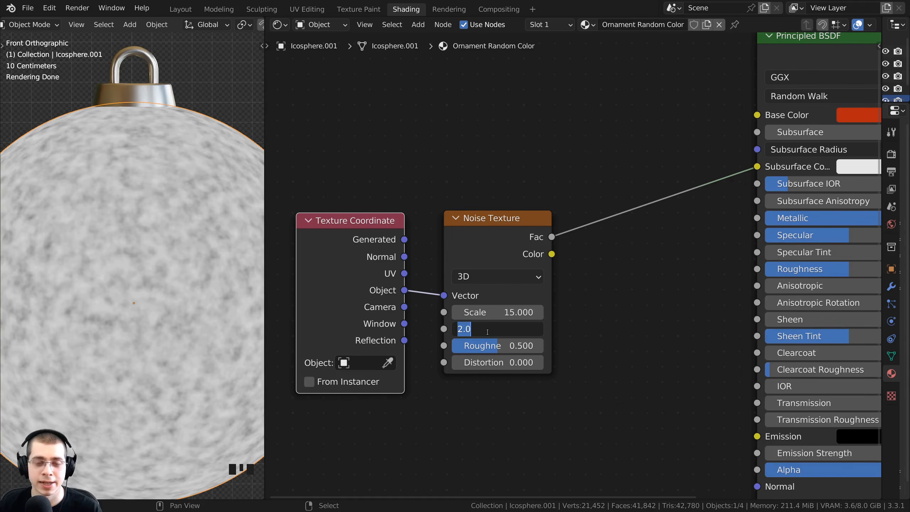
text(15)
click(487, 331)
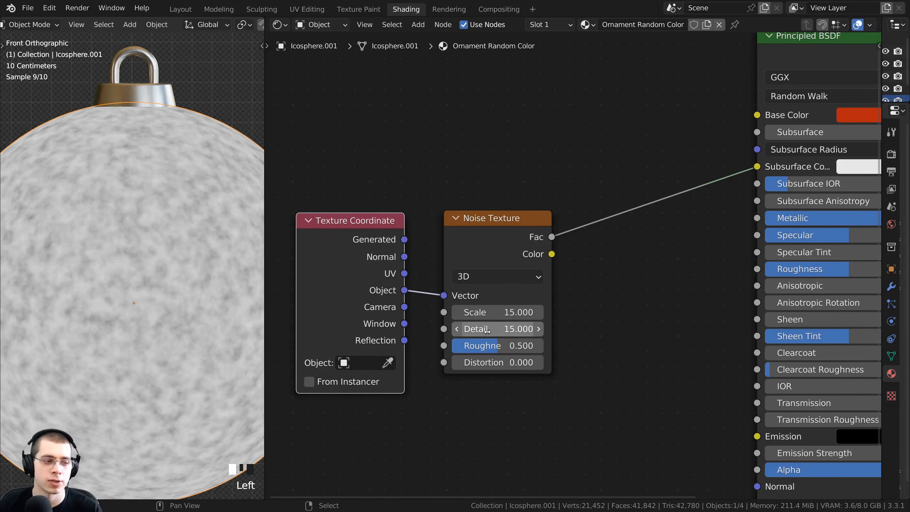
Step: Set the Noise Texture's Roughness to 0.8
mouse_move(493, 343)
mouse_down()
mouse_move(513, 346)
mouse_move(479, 345)
mouse_up()
click(514, 346)
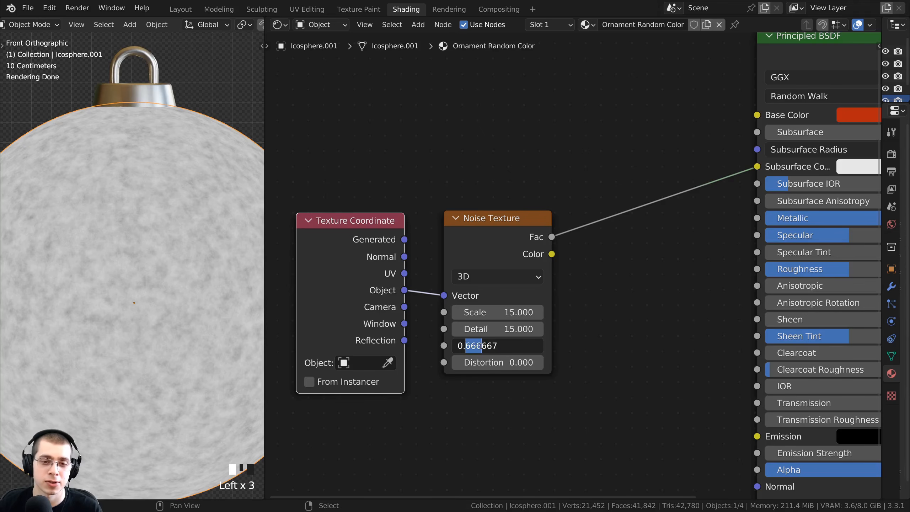
key(BackSpace)
key(ctrl+a)
key(BackSpace)
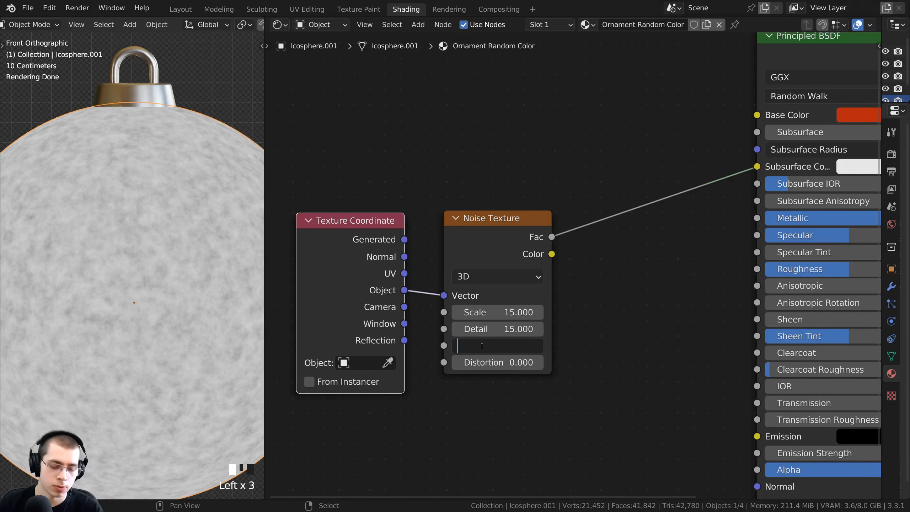
text(.8)
key(Return)
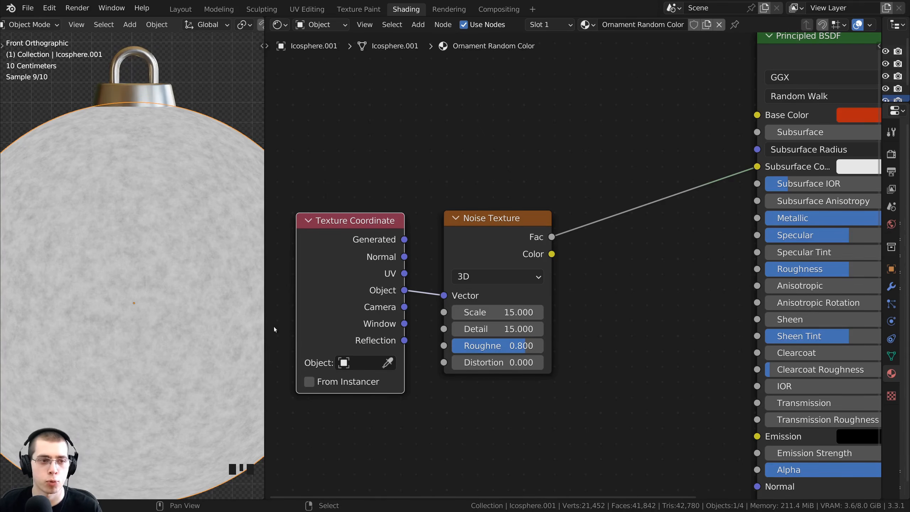
Step: Feed the Noise Texture's Fac into the Principled BSDF's Roughness and preview the Principled BSDF on the ornament
scroll(495, 251, down, 1)
scroll(495, 252, down, 1)
click(532, 252)
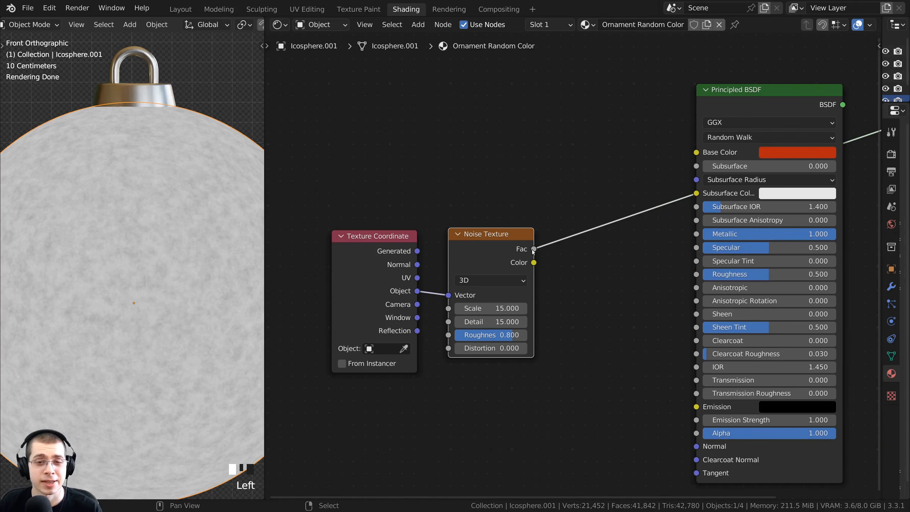
drag(532, 252, 696, 276)
scroll(145, 243, up, 3)
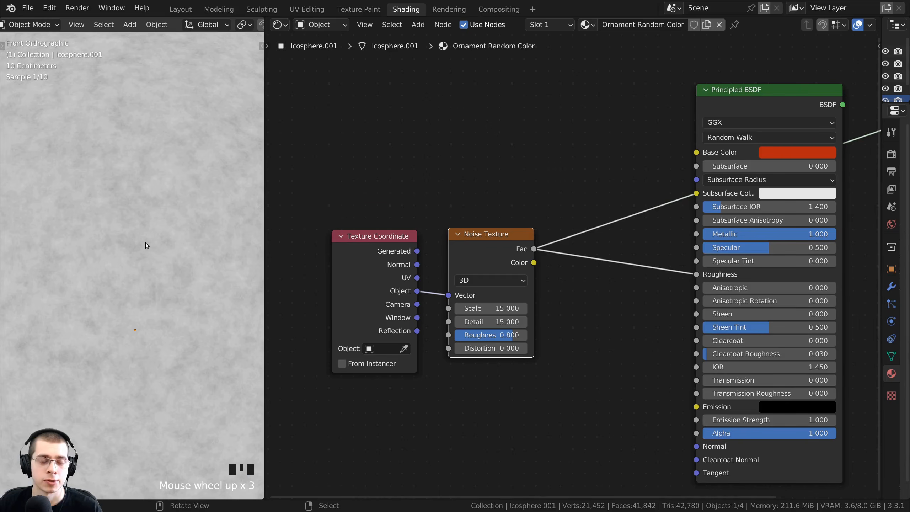
middle_drag(653, 261, 567, 270)
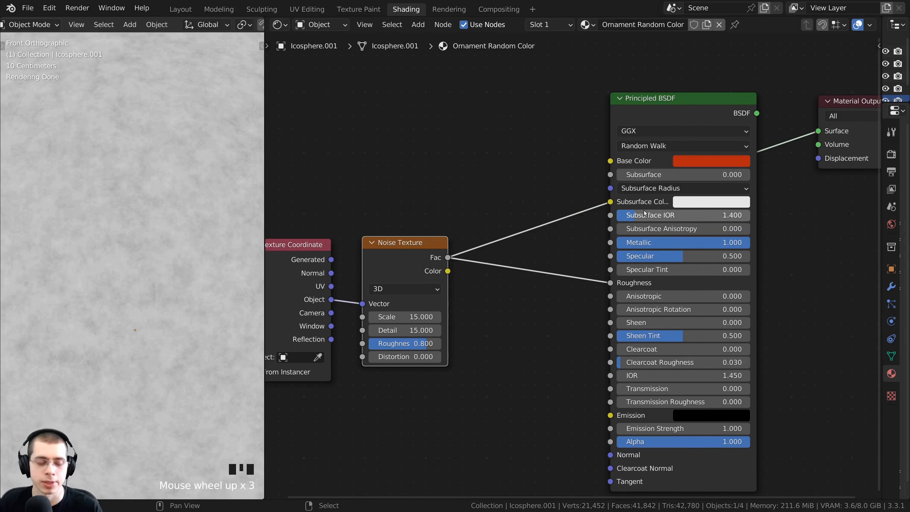
ctrl+shift+click(663, 108)
scroll(214, 292, down, 3)
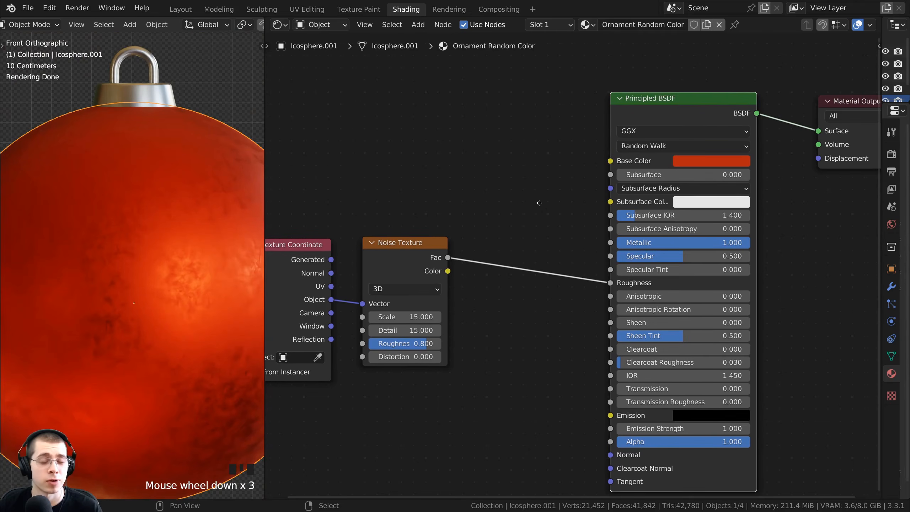
Step: Insert a ColorRamp node into the link between the Noise Texture and the Principled BSDF's Roughness
middle_drag(539, 203, 542, 203)
key(shift+a)
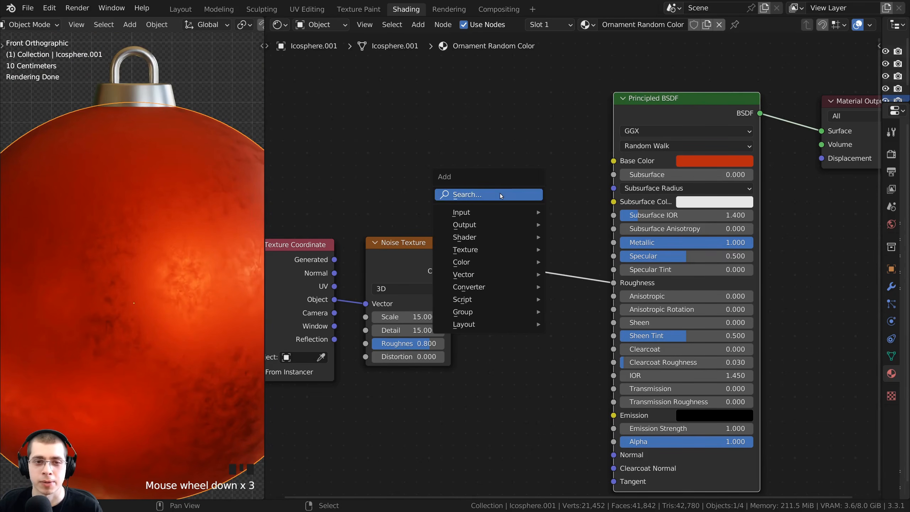
click(499, 193)
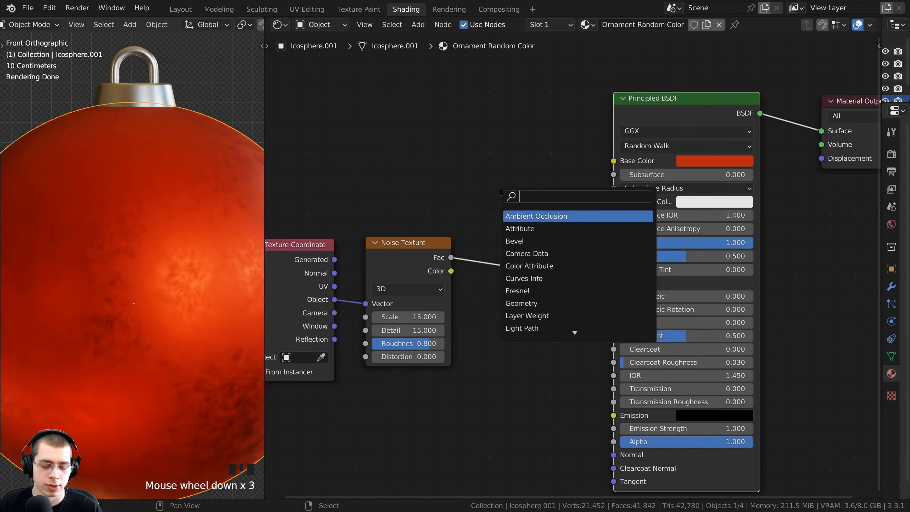
text(col)
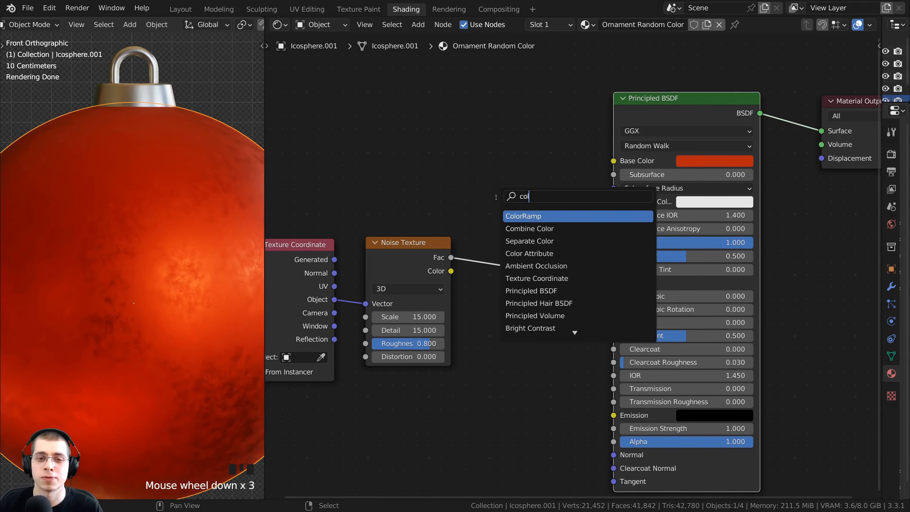
click(514, 216)
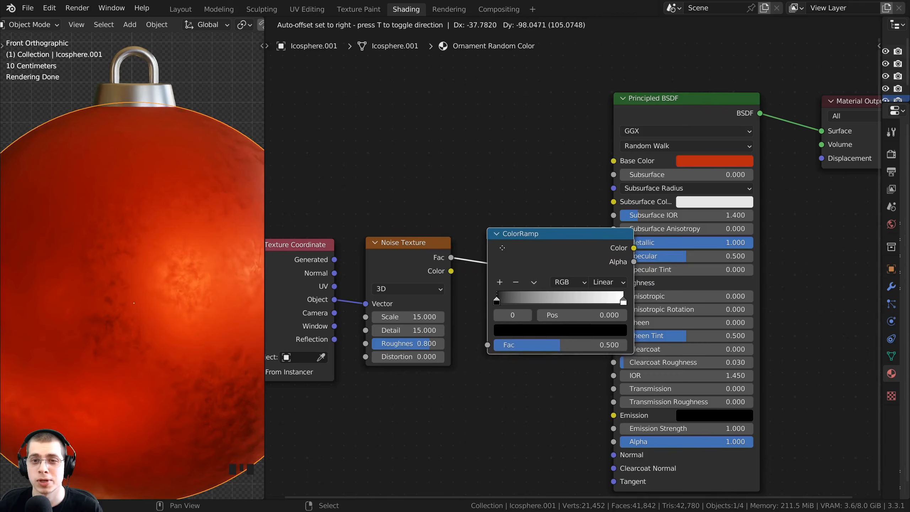
click(521, 248)
middle_drag(577, 252, 522, 248)
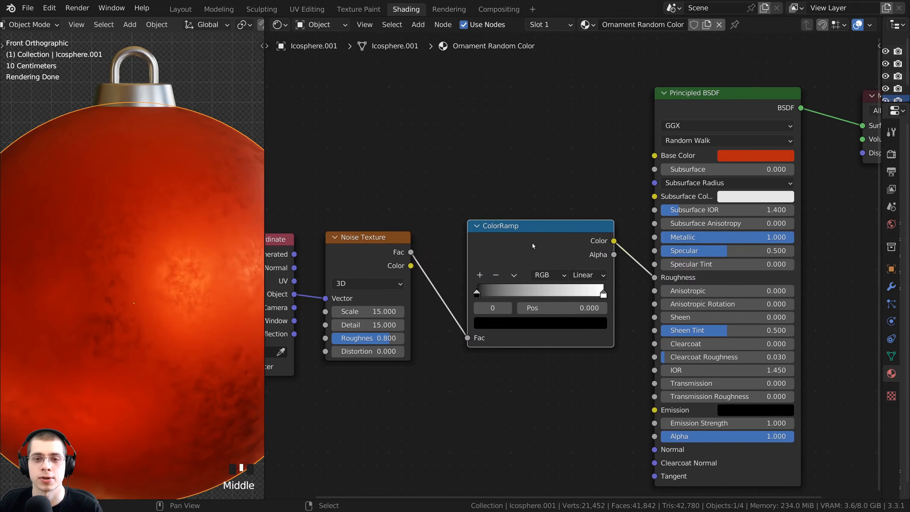
scroll(532, 244, up, 1)
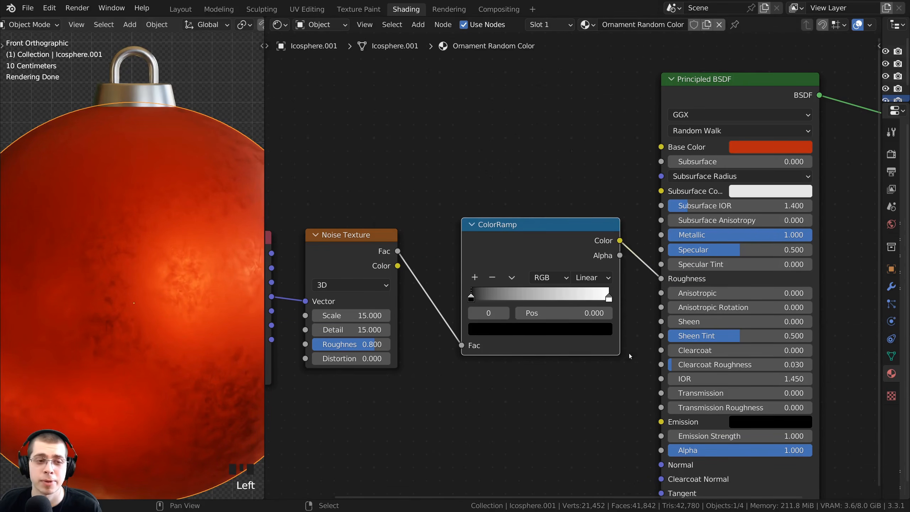
Step: Darken the ColorRamp's white stop to a light gray with an HSV value of 0.446
click(609, 298)
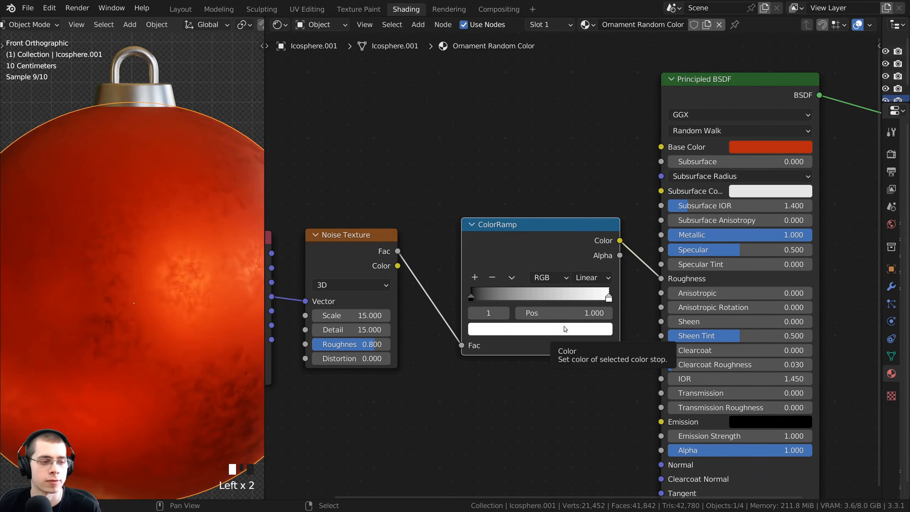
click(564, 327)
drag(585, 158, 584, 169)
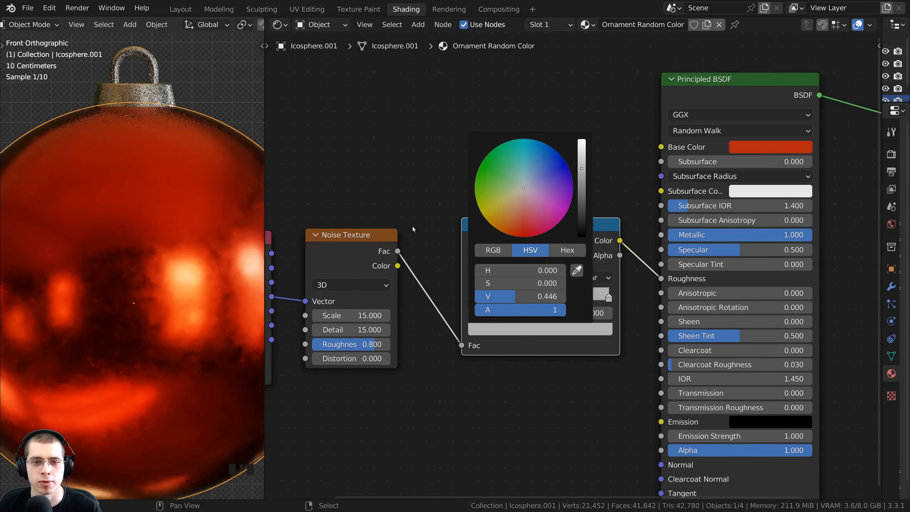
Step: Lighten the ColorRamp's black stop to a dark gray with an HSV value of 0.086
click(472, 297)
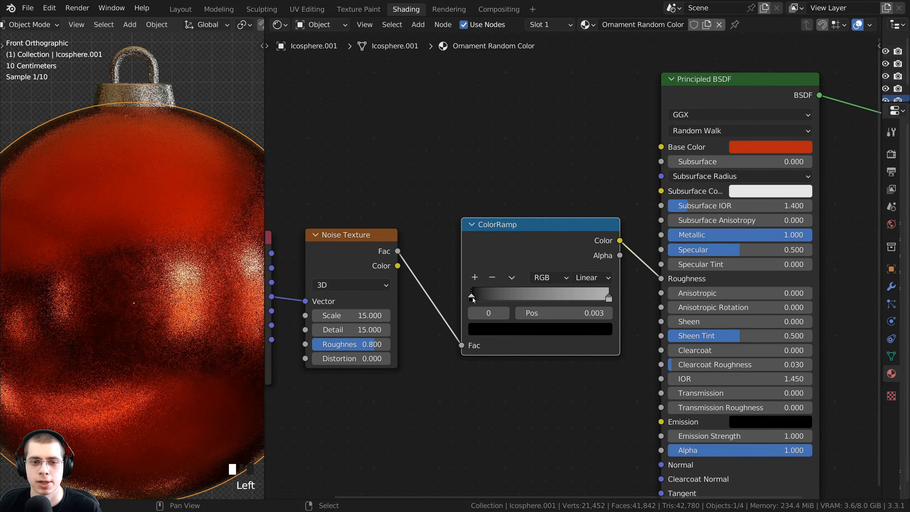
click(559, 329)
drag(581, 228, 583, 199)
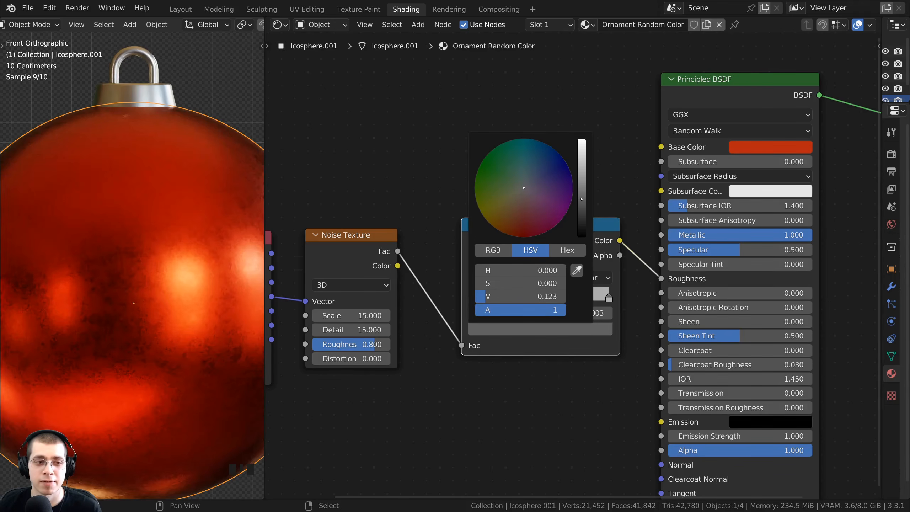
click(580, 225)
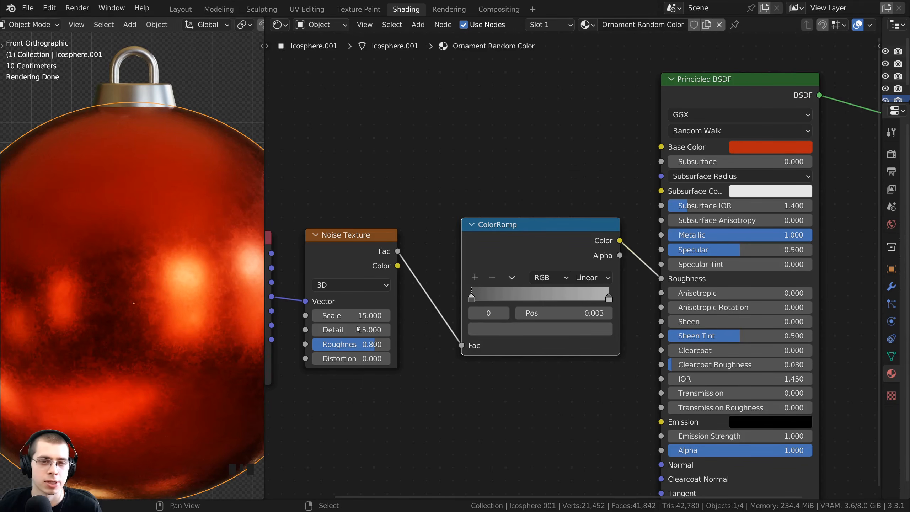
scroll(137, 283, down, 2)
click(511, 325)
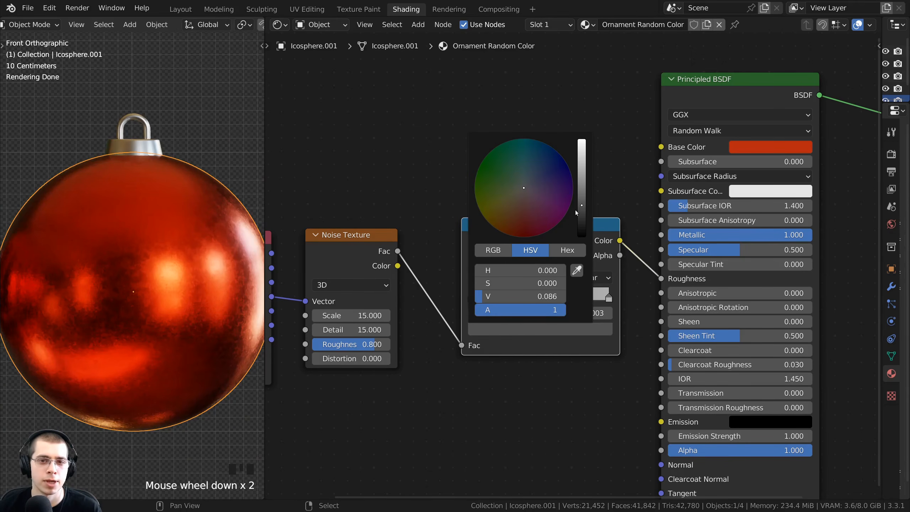
click(582, 205)
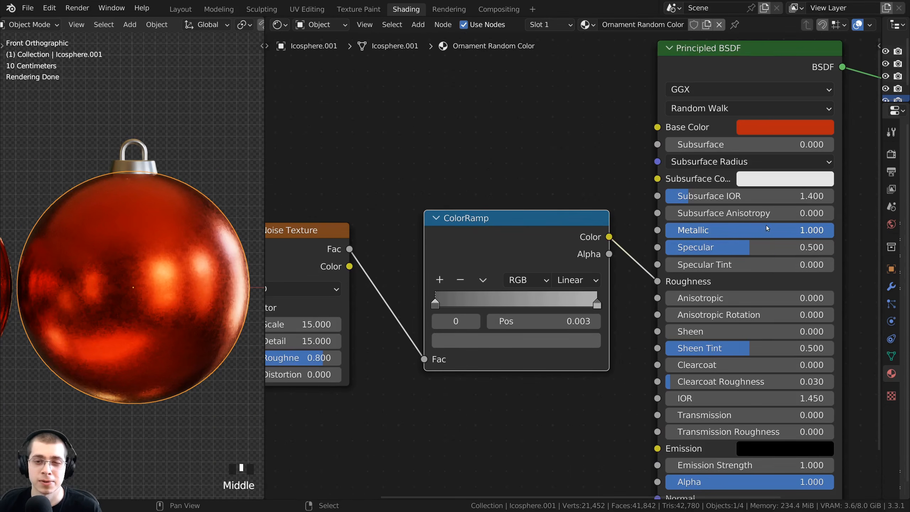
Step: Check the Principled BSDF's Metallic setting and examine the node setup and the ornament's reflections
drag(767, 230, 834, 232)
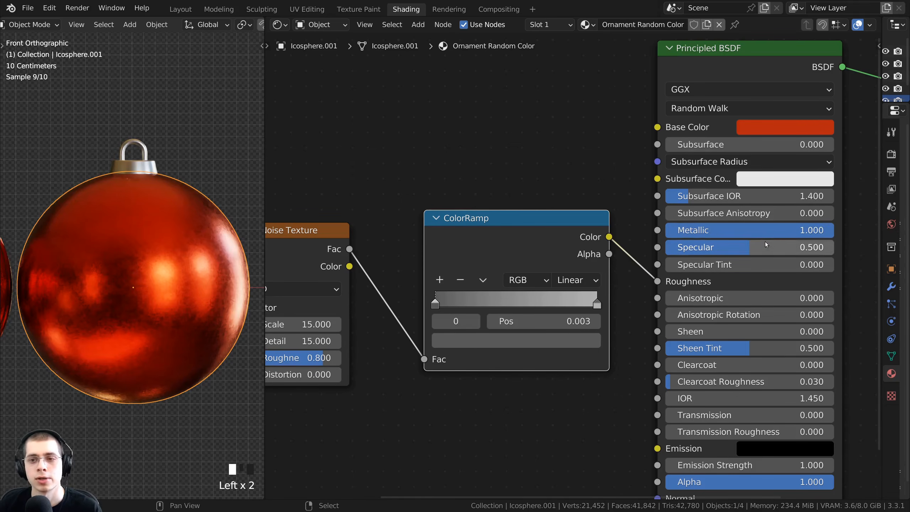
scroll(652, 254, down, 1)
scroll(652, 254, down, 3)
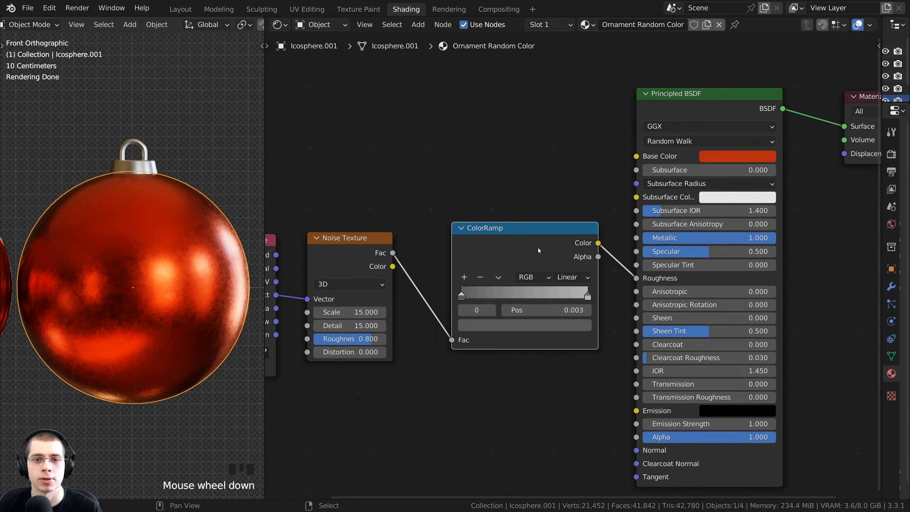
middle_drag(608, 120, 598, 123)
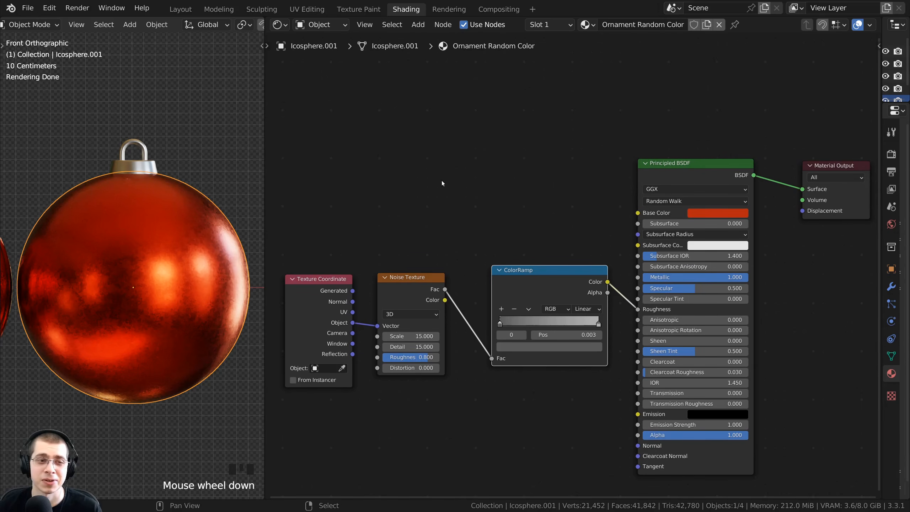
middle_drag(441, 181, 448, 185)
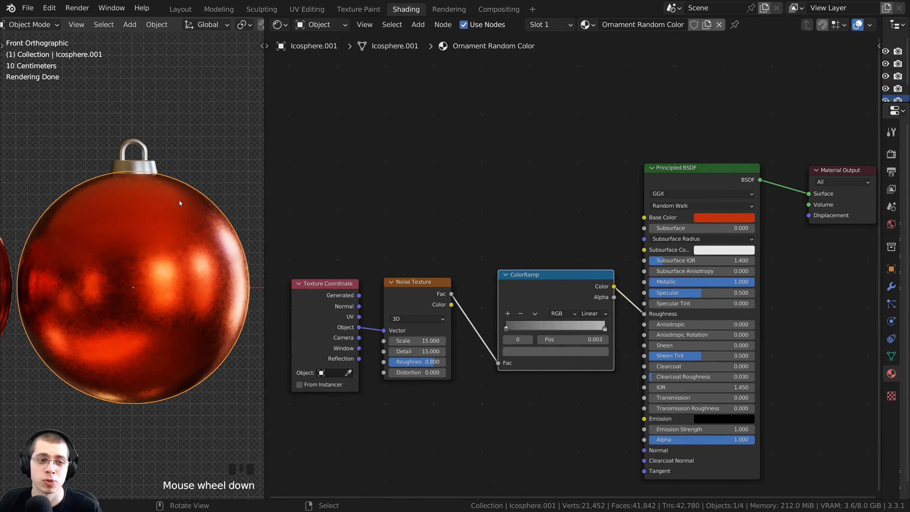
scroll(214, 249, down, 1)
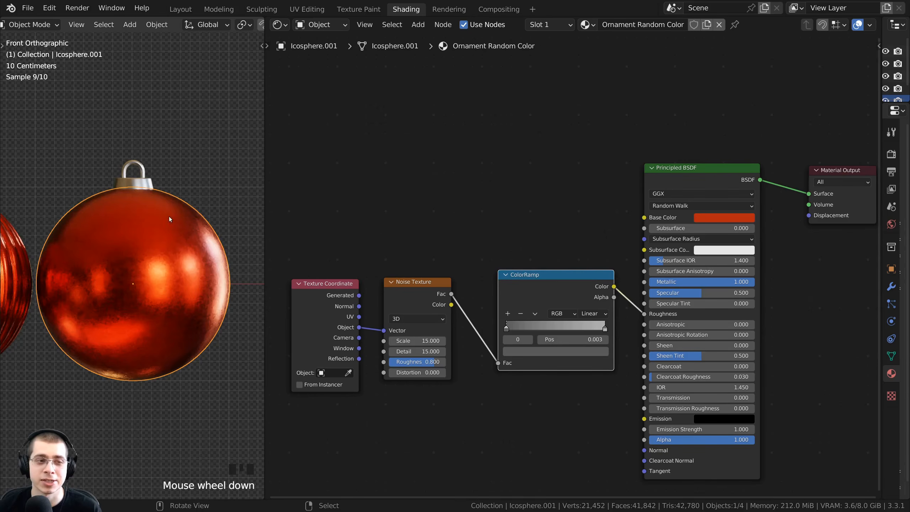
scroll(170, 217, down, 1)
scroll(481, 190, up, 2)
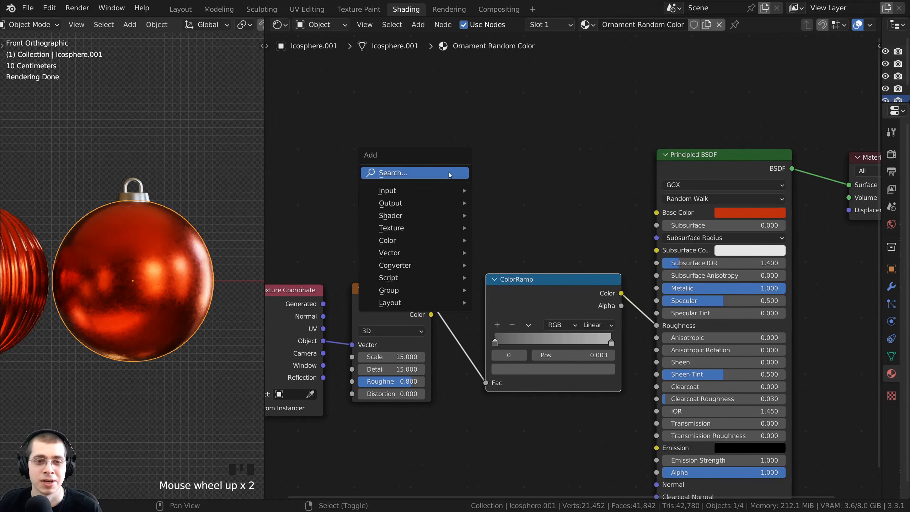
Step: Add an Object Info node above the Noise Texture and connect its Random output to the Principled BSDF's Base Color
key(shift+a)
click(448, 174)
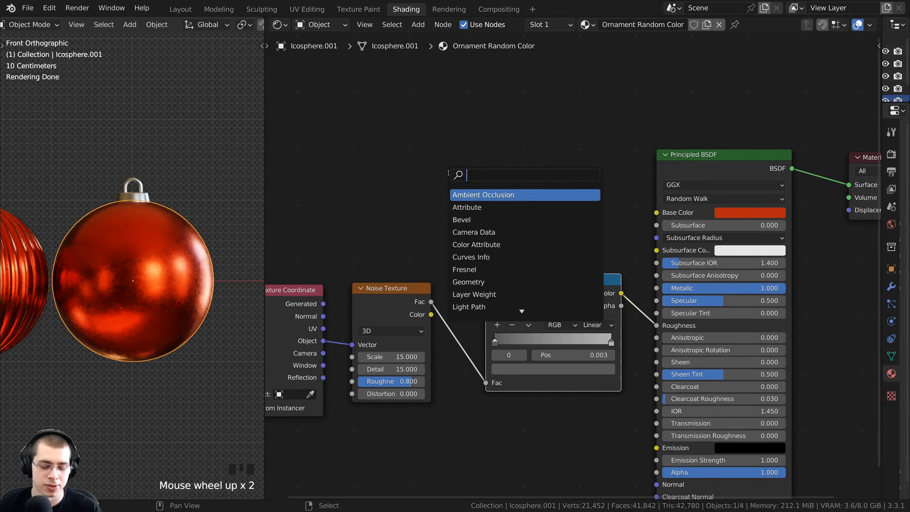
text(object)
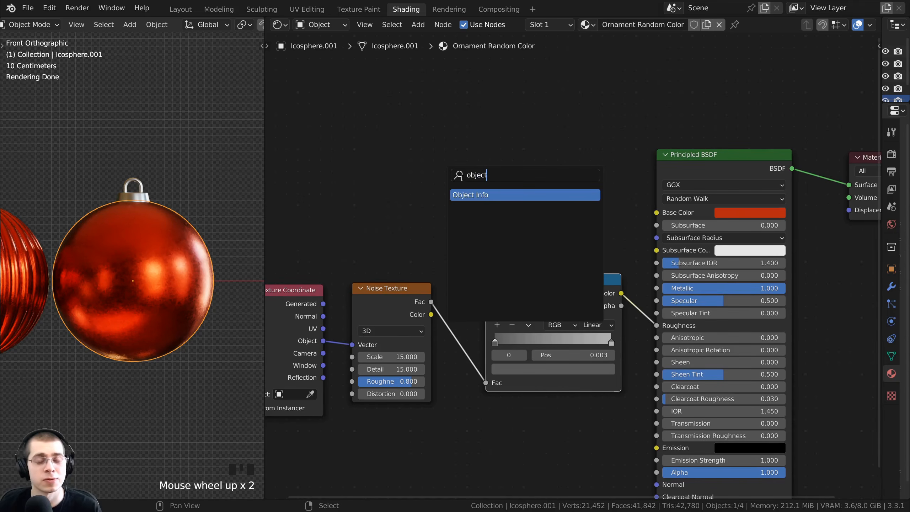
click(470, 194)
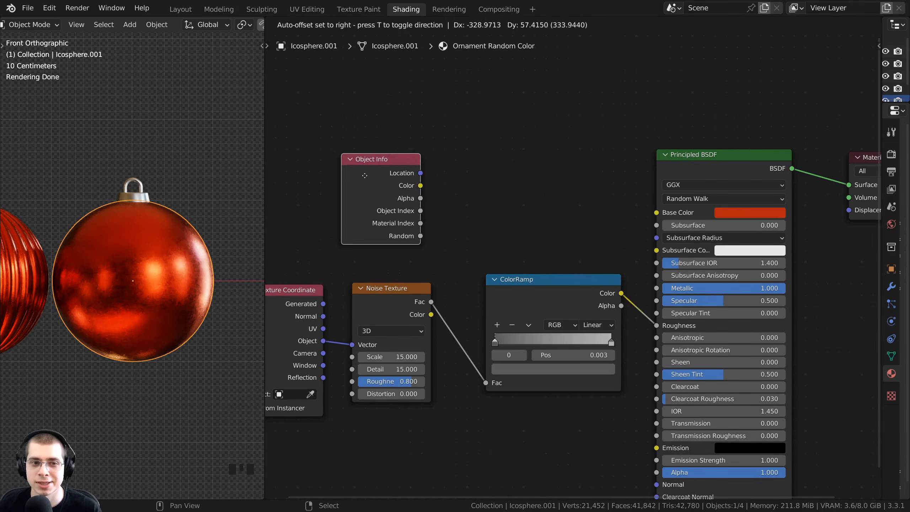
click(365, 175)
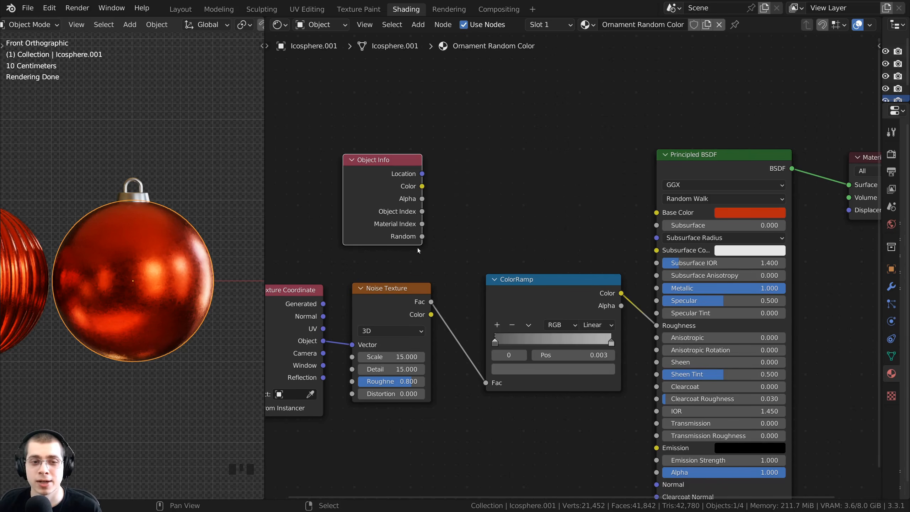
drag(422, 236, 656, 212)
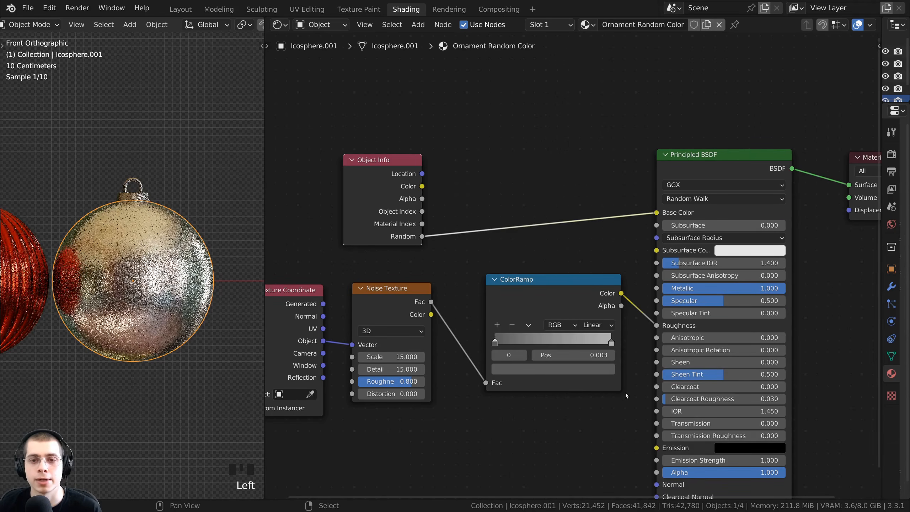
scroll(472, 239, up, 2)
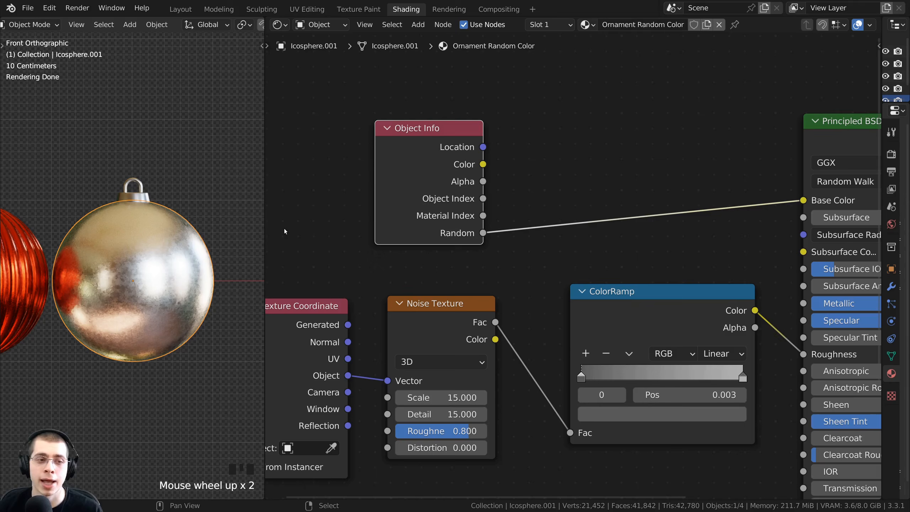
Step: Duplicate the smooth ornament ball four times, placing the overlapping copies in an arc above and beside the original
scroll(152, 243, down, 1)
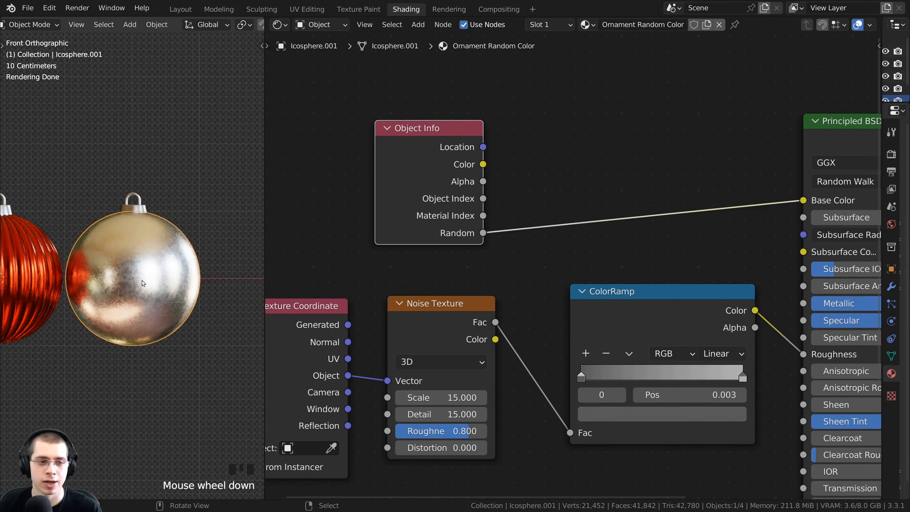
key(shift+d)
click(156, 163)
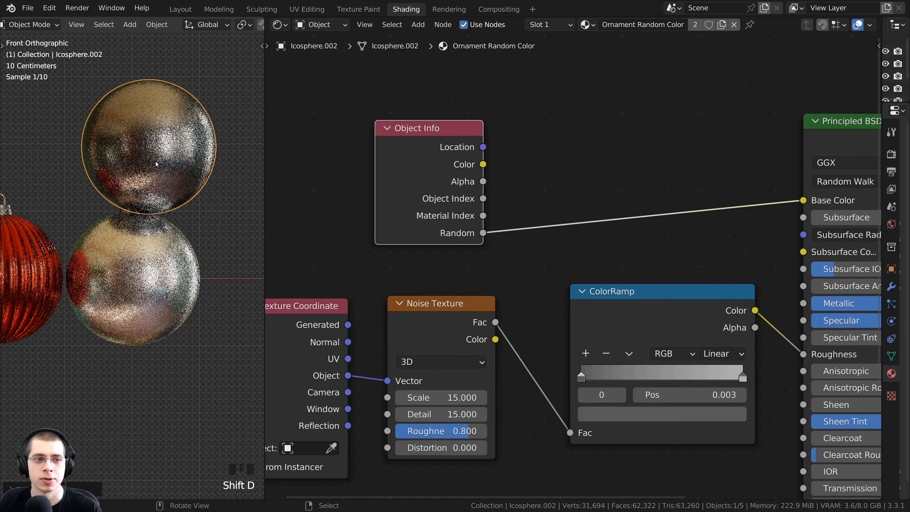
shift+middle_drag(156, 164, 156, 176)
scroll(156, 175, down, 1)
key(shift+d)
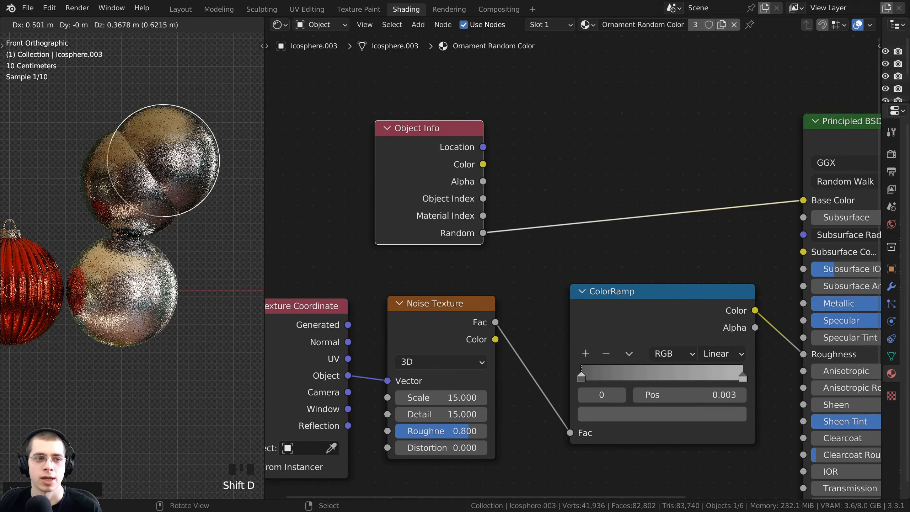
click(159, 159)
key(shift+d)
click(211, 179)
key(shift+d)
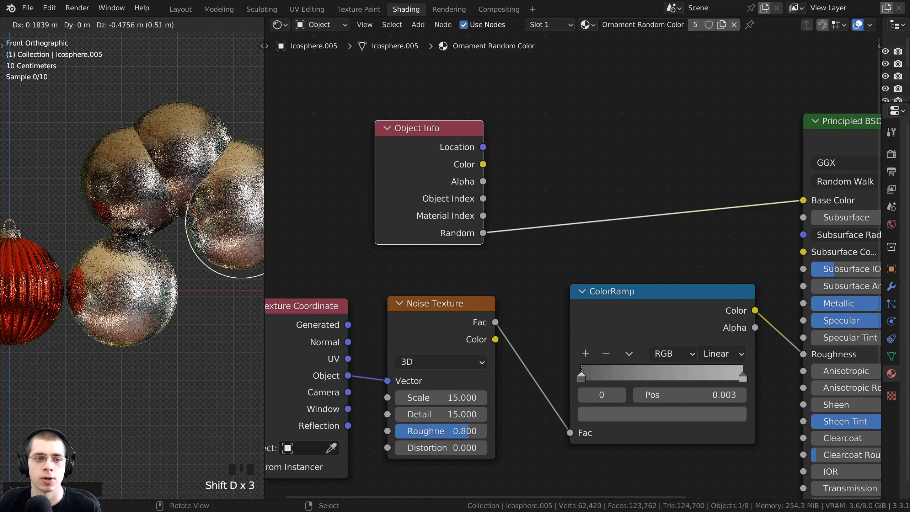
click(228, 223)
shift+middle_drag(227, 223, 199, 236)
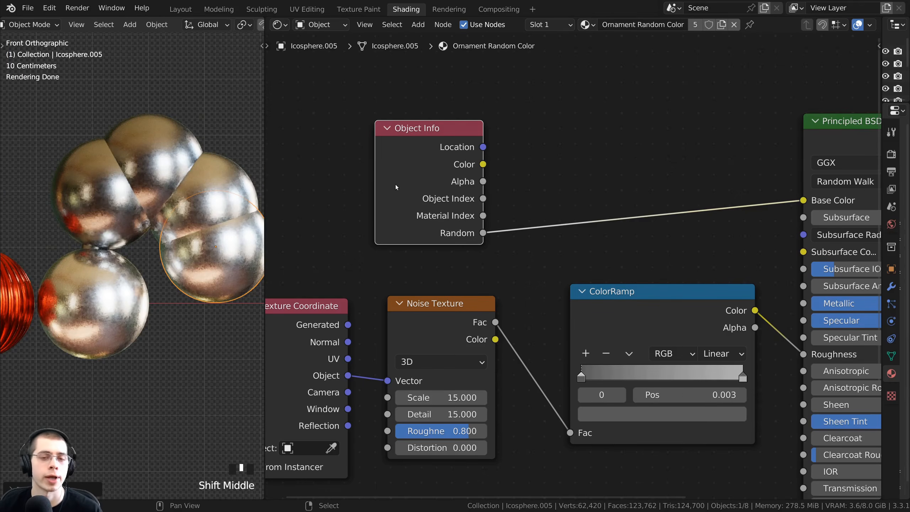
Step: Duplicate the roughness ColorRamp and insert the copy into the link between Object Info's Random output and Base Color
drag(416, 194, 414, 195)
middle_drag(437, 222, 420, 233)
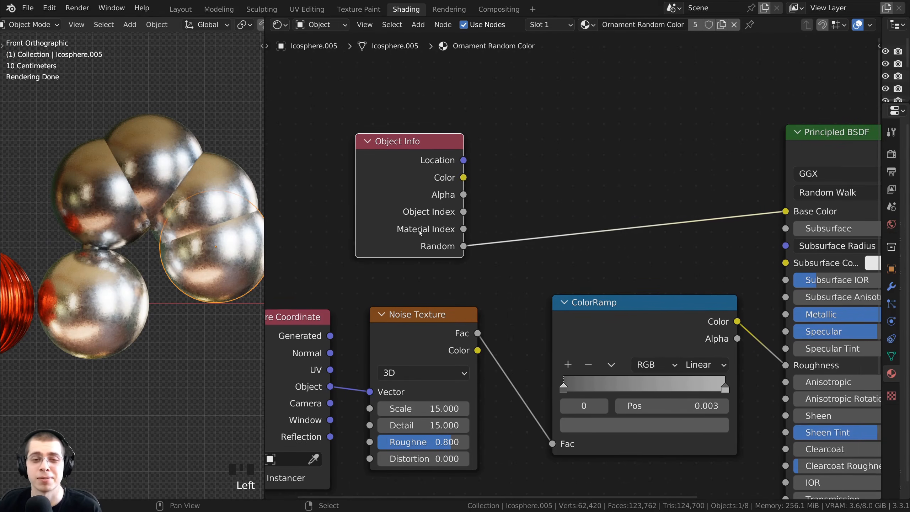
middle_drag(527, 155, 520, 154)
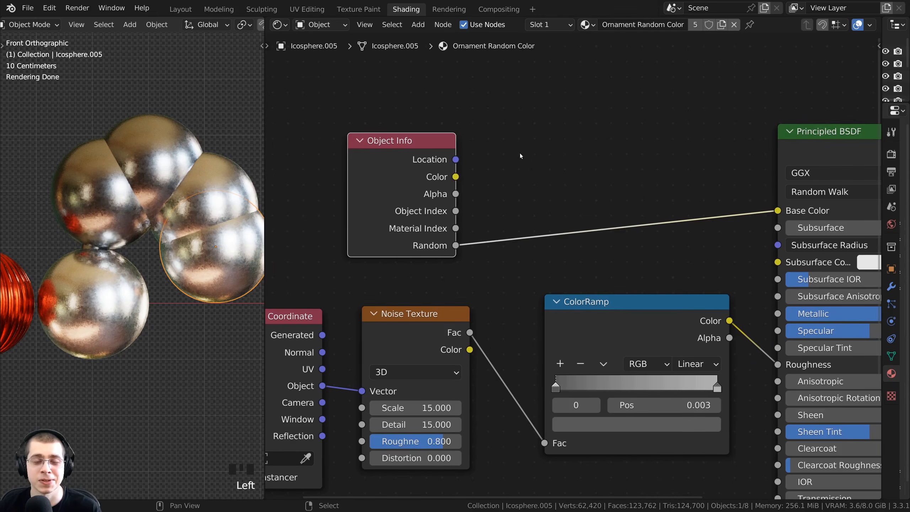
drag(640, 327, 640, 349)
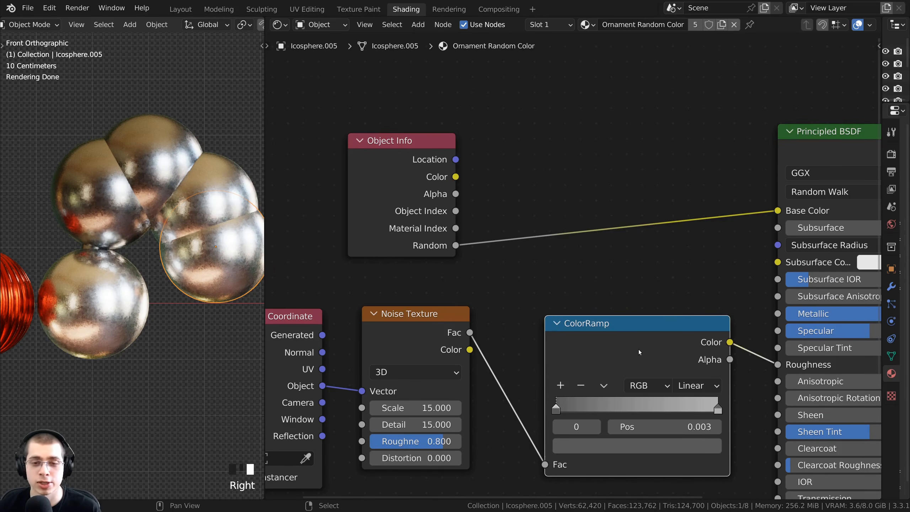
key(shift+d)
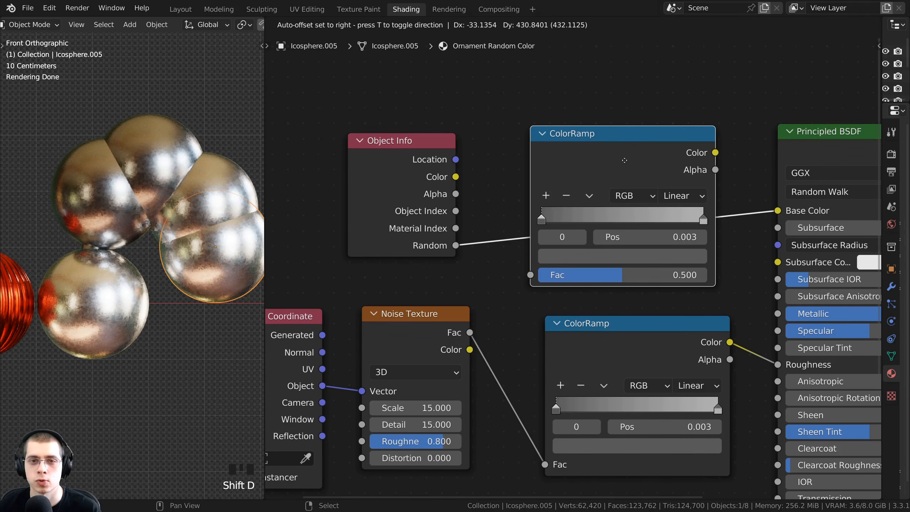
click(624, 160)
scroll(593, 213, up, 4)
middle_drag(593, 213, 525, 272)
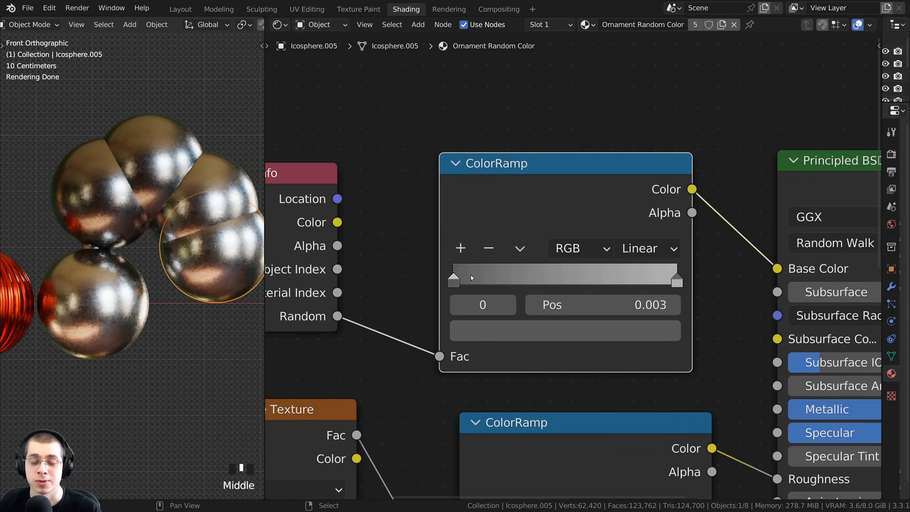
Step: Add five extra color stops spread between the two end stops of the Base Color ColorRamp
scroll(562, 279, up, 4)
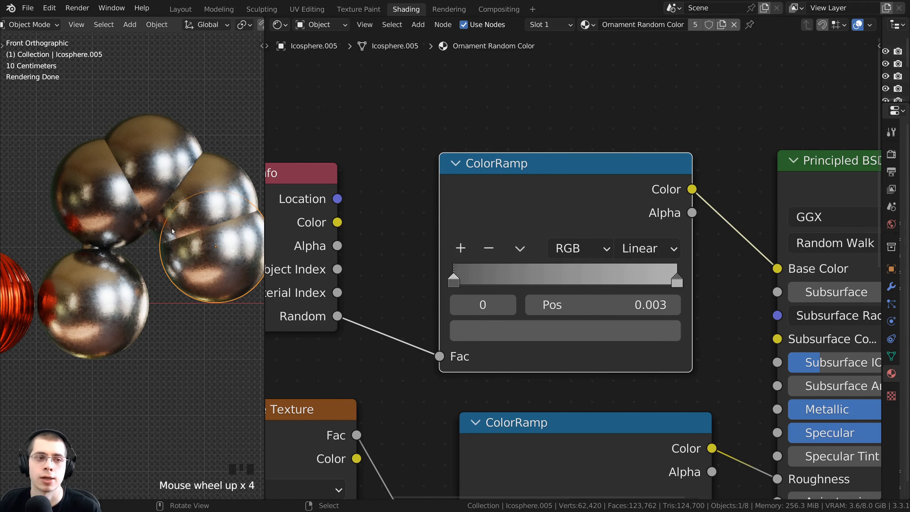
shift+middle_drag(173, 231, 168, 241)
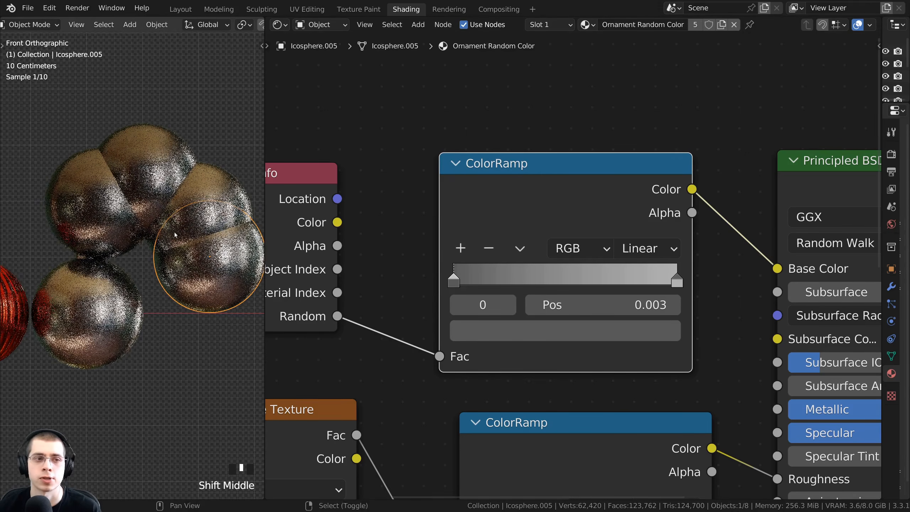
ctrl+click(490, 278)
ctrl+click(529, 277)
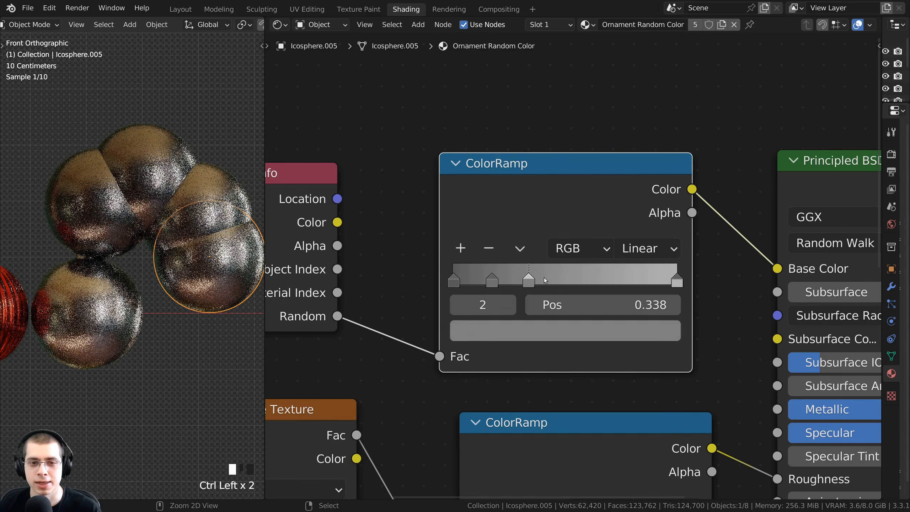
ctrl+click(576, 278)
ctrl+click(617, 279)
ctrl+click(646, 279)
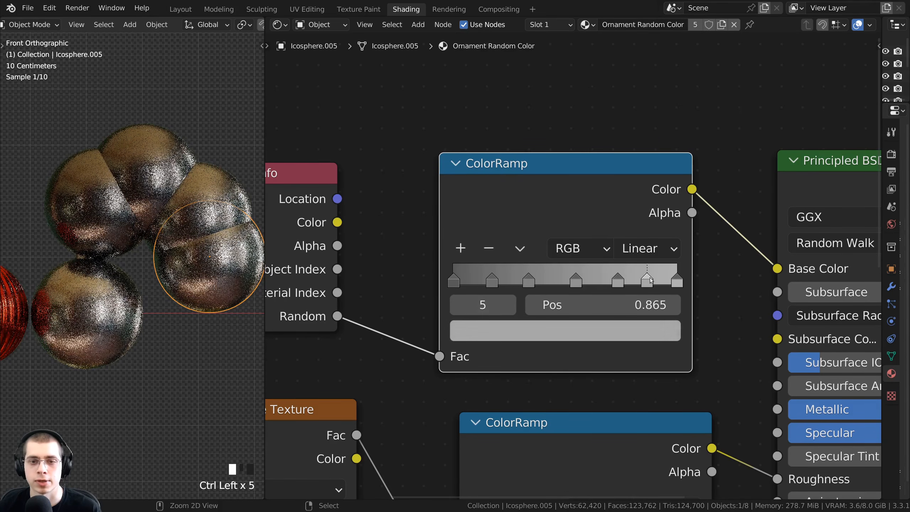
Step: Set the Base Color ColorRamp's interpolation to Constant
click(621, 281)
scroll(573, 270, up, 2)
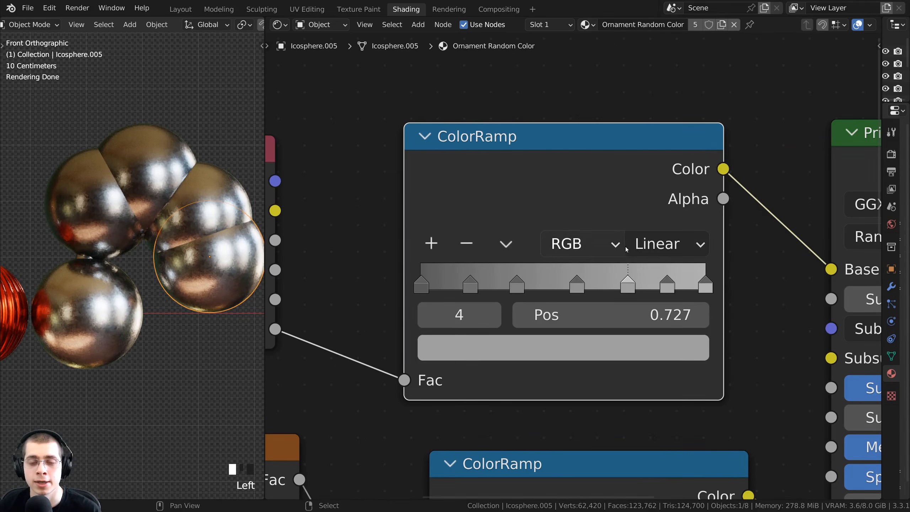
click(659, 245)
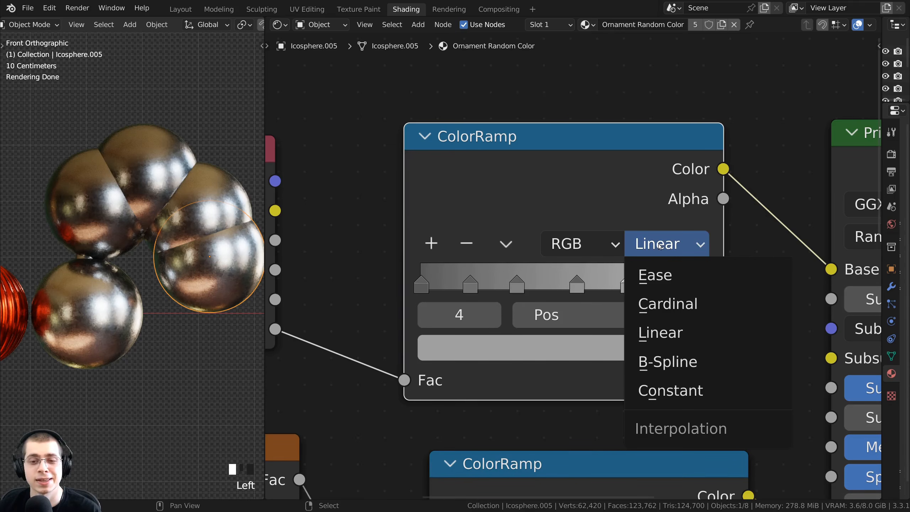
click(661, 390)
scroll(573, 265, down, 2)
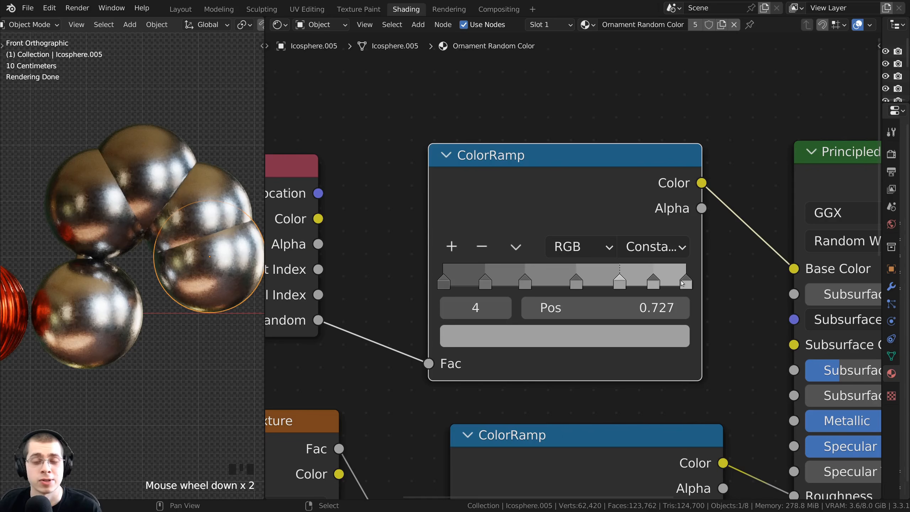
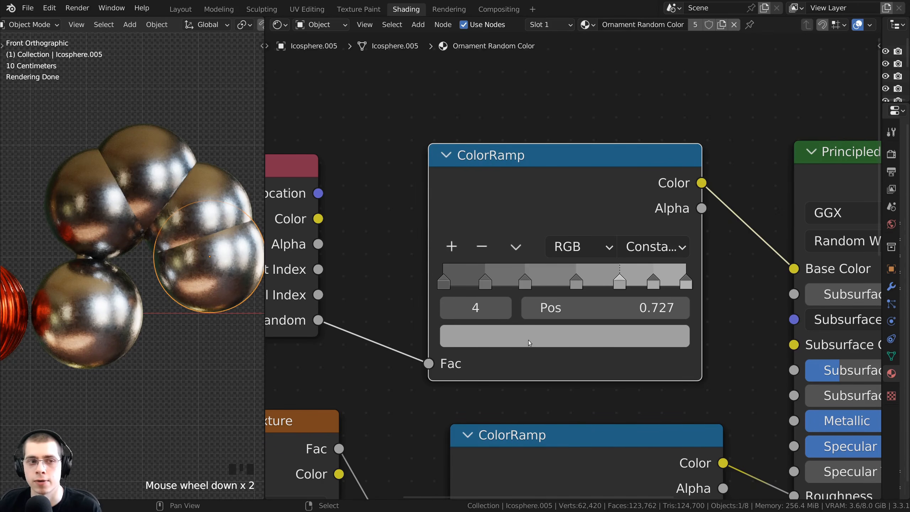
Step: Make the ColorRamp's last stop white with an HSV value of 1.000 and shift it inward from the ramp's end
click(685, 286)
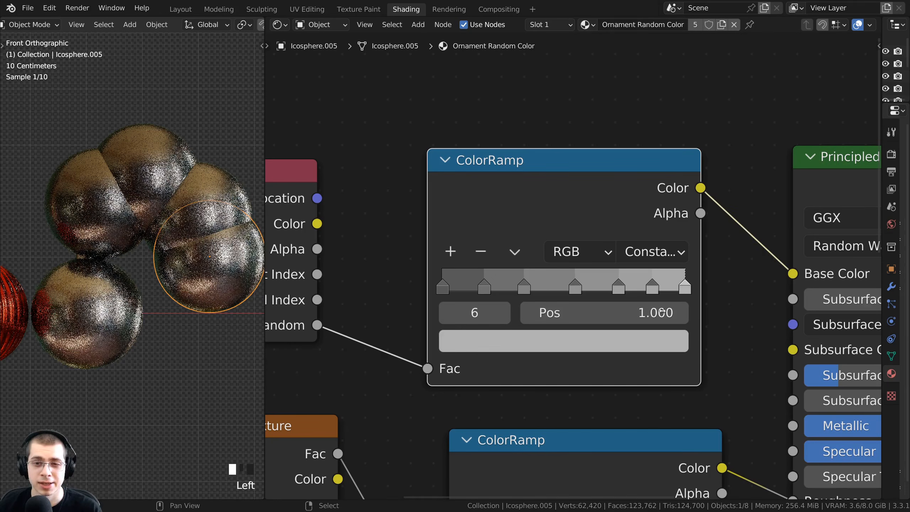
click(631, 340)
drag(633, 90, 635, 12)
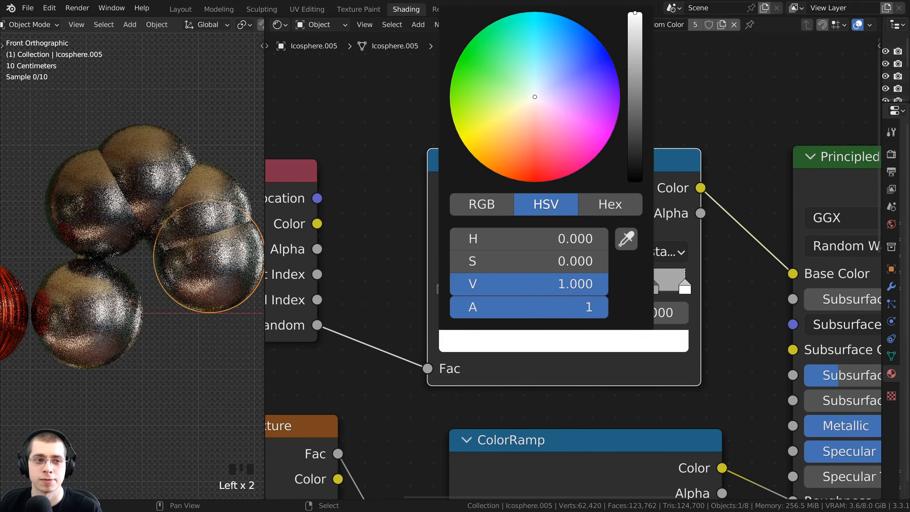
drag(682, 286, 636, 289)
Step: Place ColorRamp stop 5 at position 0.803 and color it green with HSV 0.333, 1.000, 0.443
click(637, 289)
middle_drag(633, 328, 628, 374)
click(610, 387)
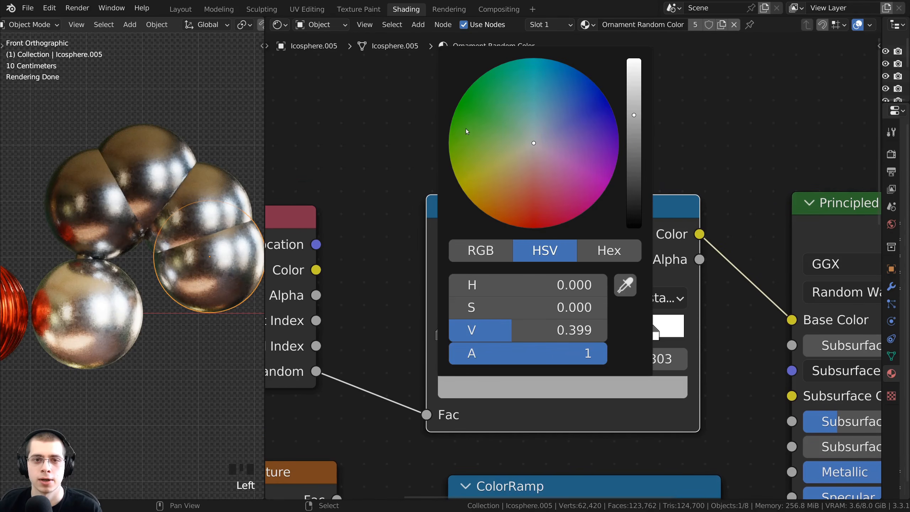
drag(467, 131, 457, 102)
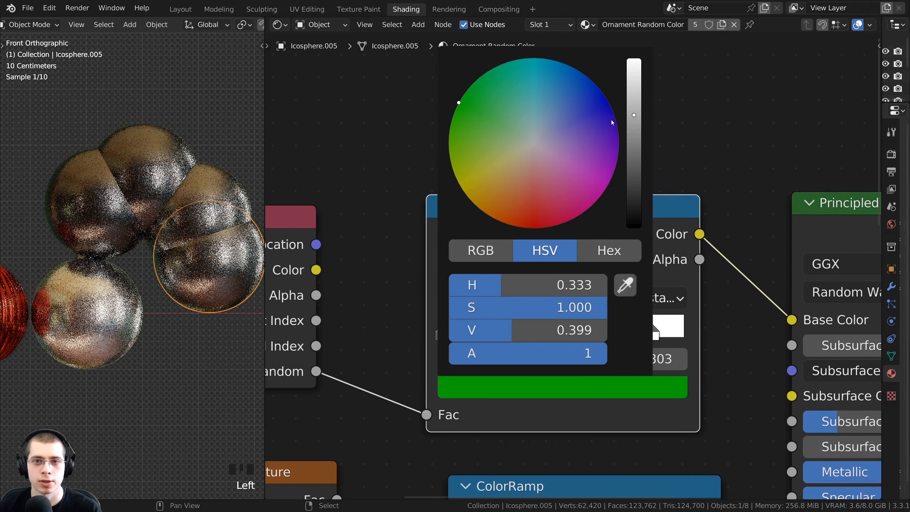
drag(633, 115, 633, 110)
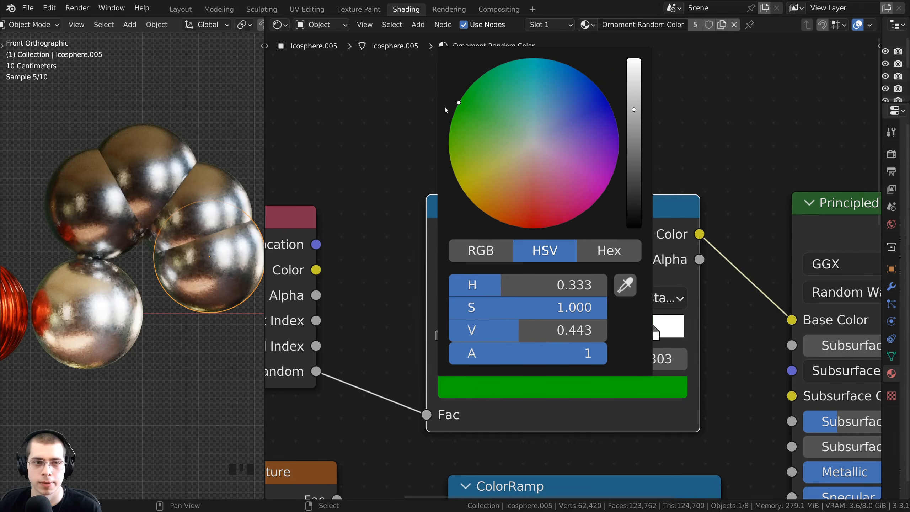
Step: Place ColorRamp stop 4 at position 0.665 and color it a saturated red with hue 0.005 and value 0.486
click(609, 330)
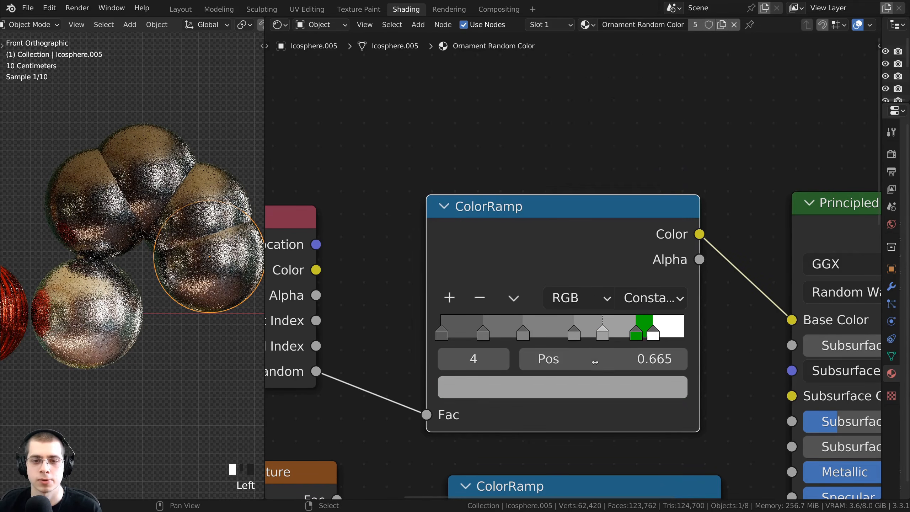
click(591, 385)
click(528, 201)
drag(529, 200, 528, 206)
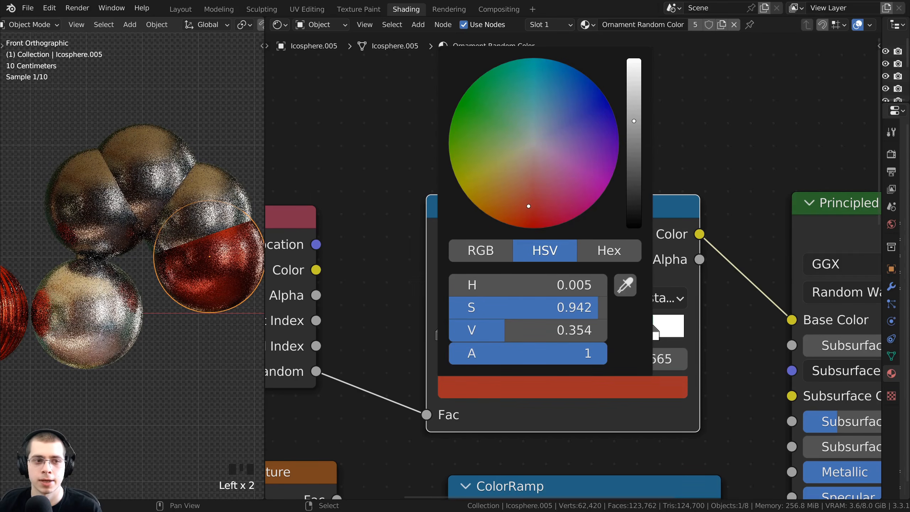
drag(634, 120, 634, 105)
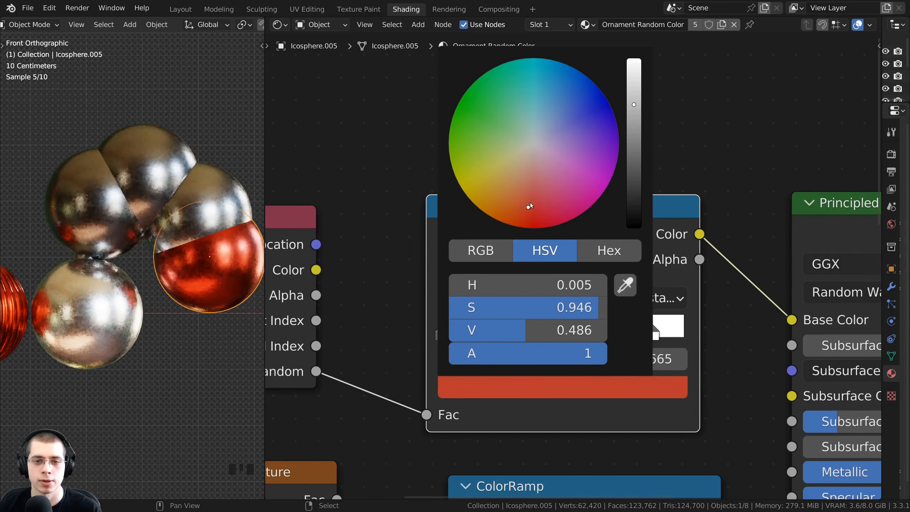
drag(528, 207, 528, 210)
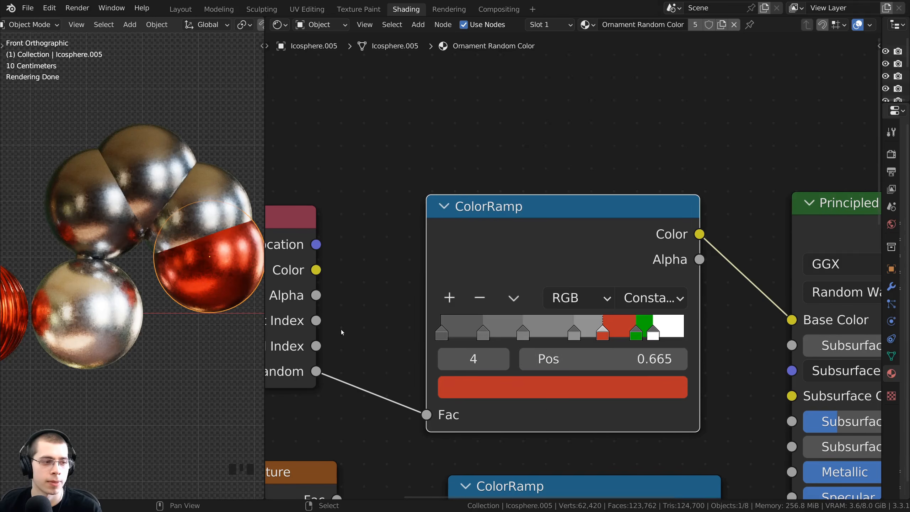
Step: Place ColorRamp stop 3 at position 0.522 and color it purple with HSV 0.698, 0.989, 0.836
drag(575, 334, 567, 331)
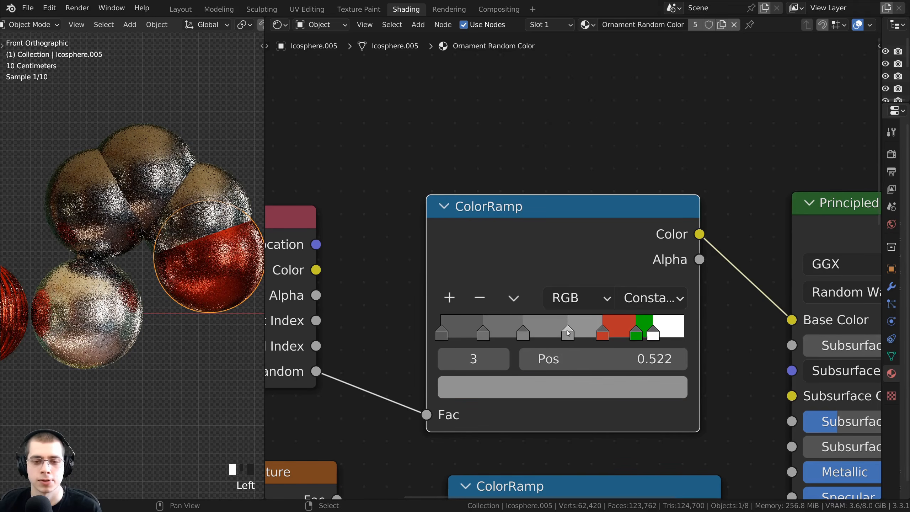
click(568, 388)
mouse_move(562, 148)
mouse_down()
mouse_move(595, 142)
mouse_move(634, 96)
mouse_up()
drag(596, 142, 609, 136)
drag(634, 95, 634, 72)
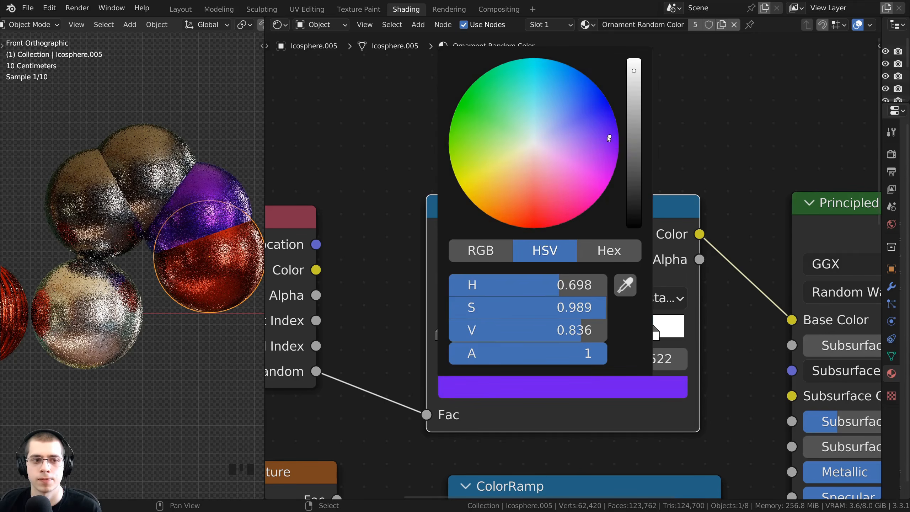
Step: Fine-tune the purple stop's color and make ColorRamp stop 2 at position 0.338 a bright saturated blue
drag(609, 136, 604, 136)
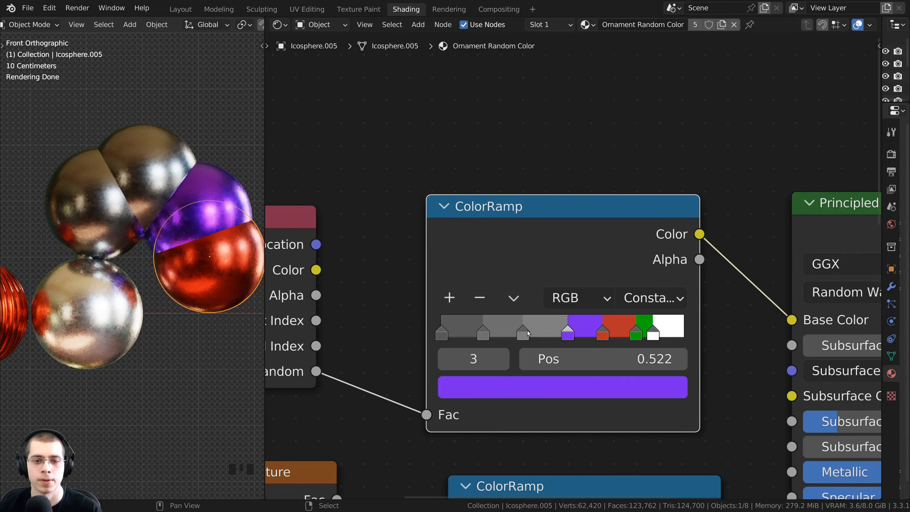
click(527, 331)
click(523, 389)
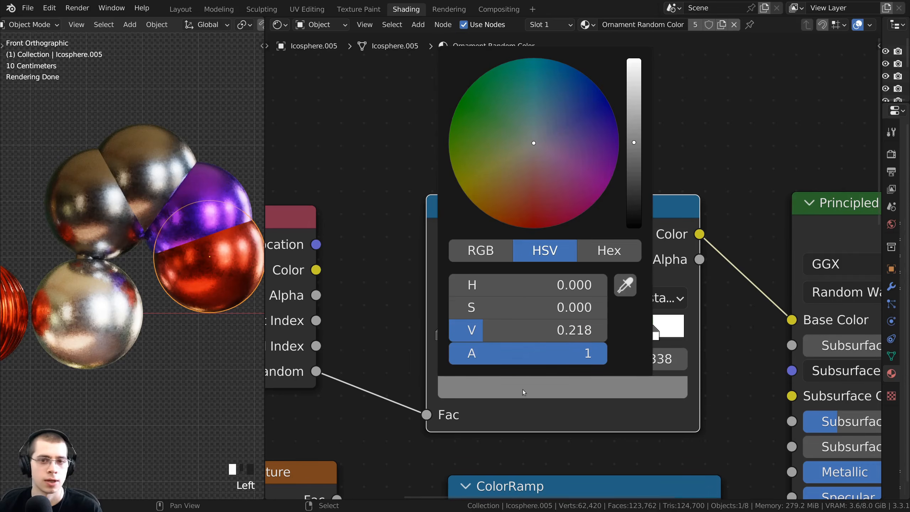
click(561, 98)
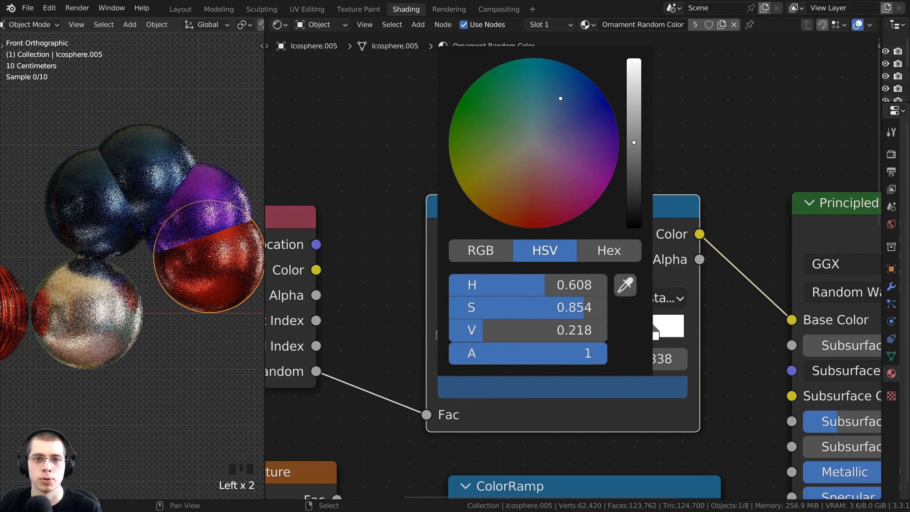
drag(633, 119, 634, 87)
drag(568, 95, 576, 74)
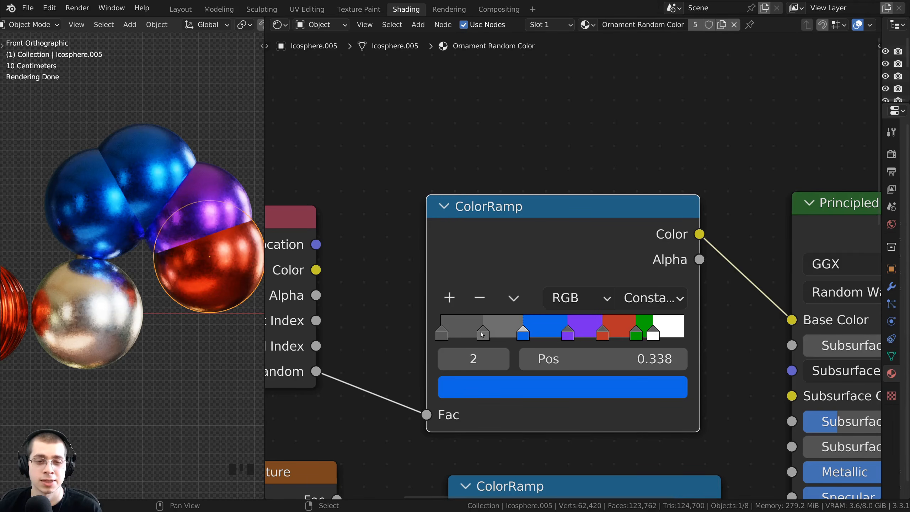
Step: Delete the gray ColorRamp stop at position 0.174, then place the first stop at 0.013 and color it golden yellow
click(483, 331)
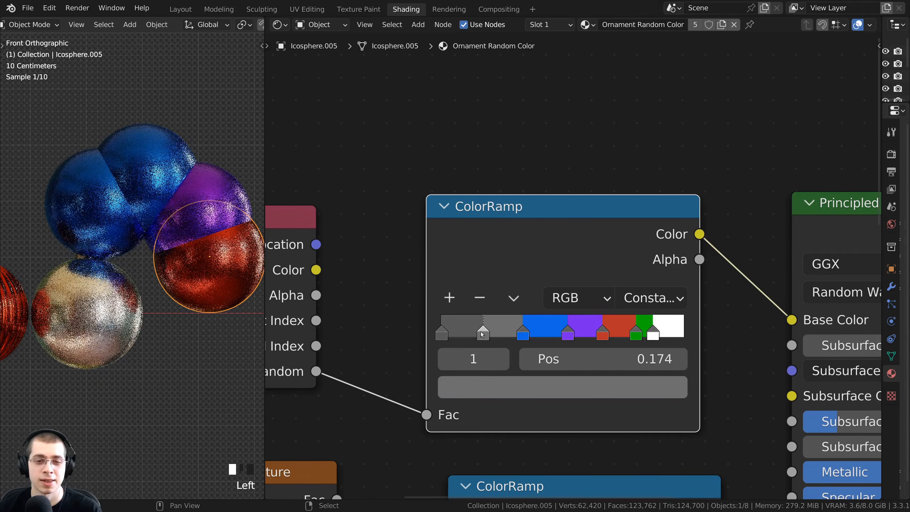
click(481, 299)
drag(441, 332, 443, 331)
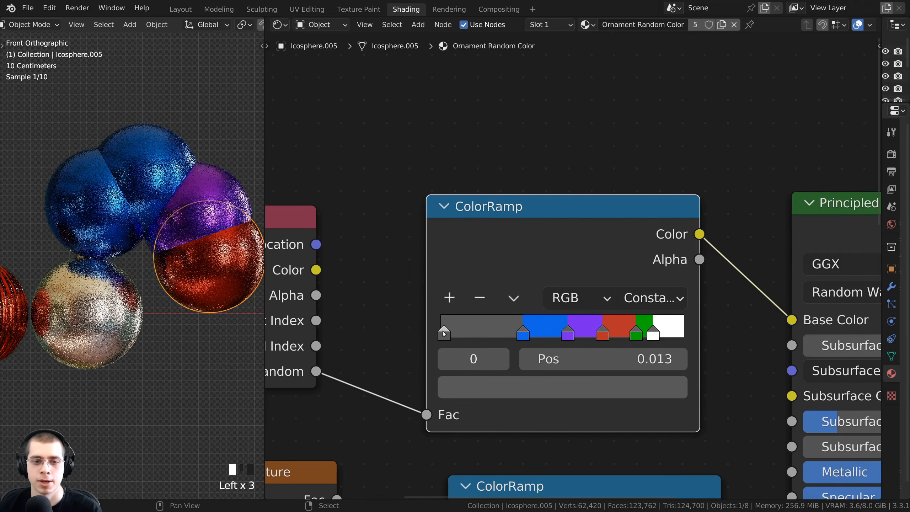
click(473, 388)
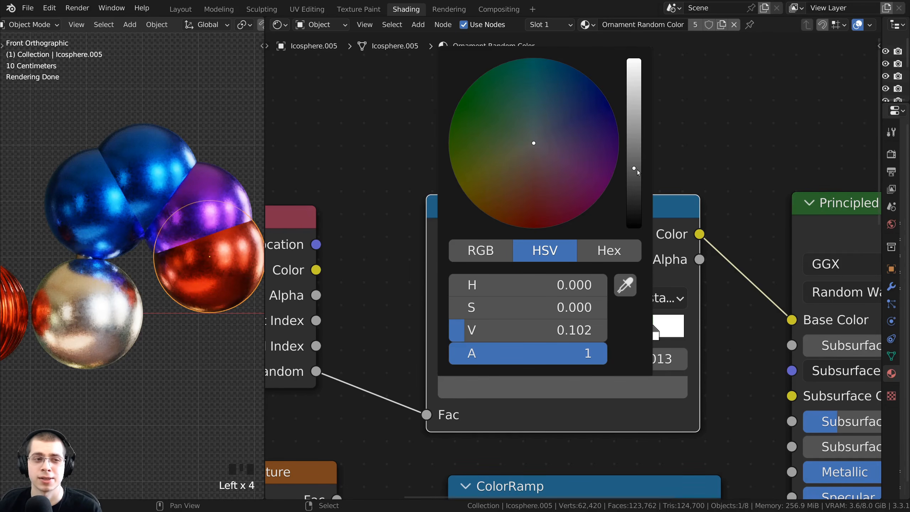
drag(638, 173, 633, 62)
mouse_move(481, 197)
mouse_down()
mouse_move(483, 207)
mouse_move(486, 198)
mouse_up()
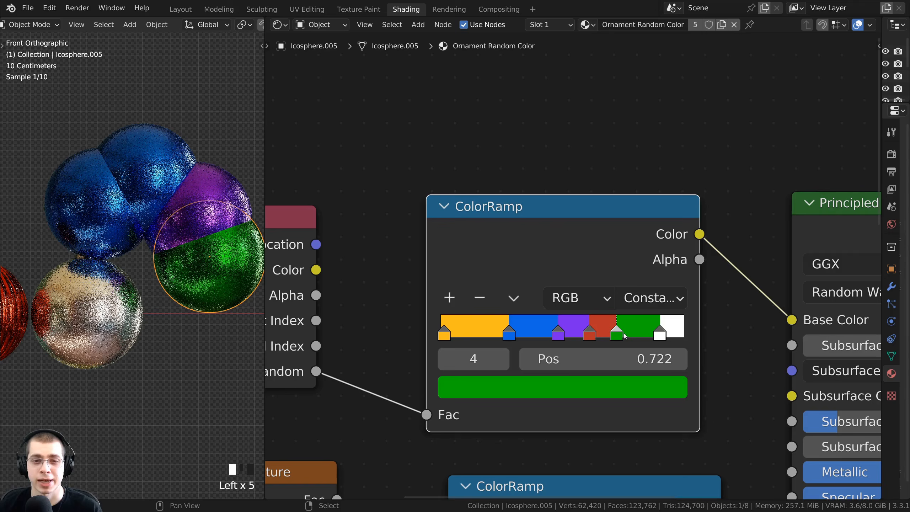
Step: Shift the green and white ColorRamp stops toward the start and move the golden yellow stop past white to position 0.917
mouse_move(597, 334)
mouse_down()
mouse_move(584, 333)
mouse_move(601, 330)
mouse_up()
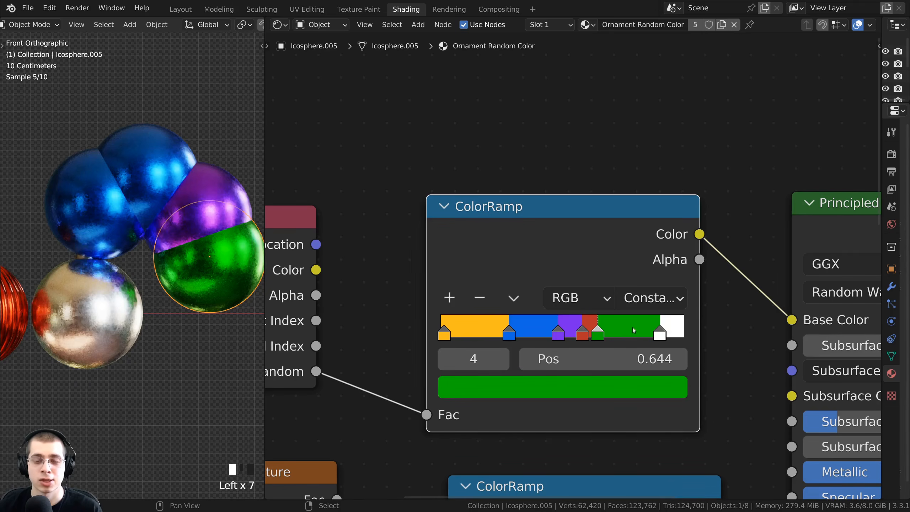
drag(664, 335, 609, 333)
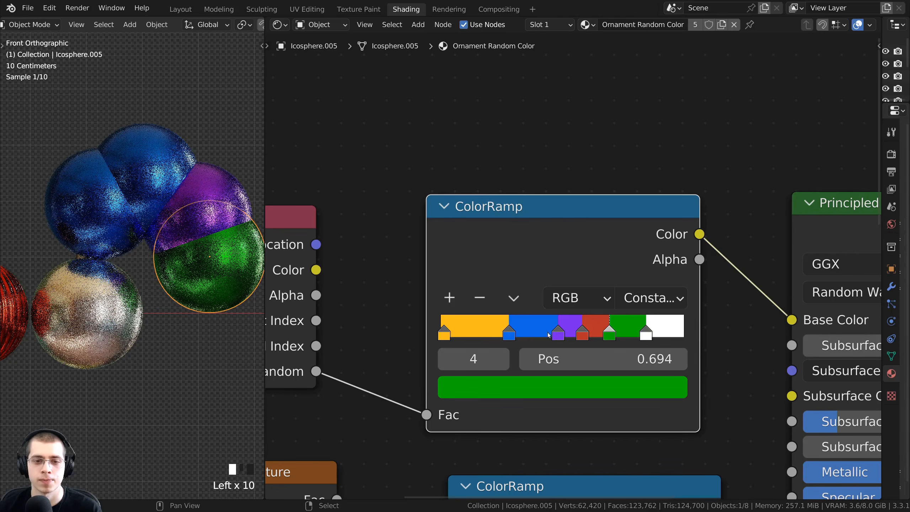
drag(515, 331, 672, 333)
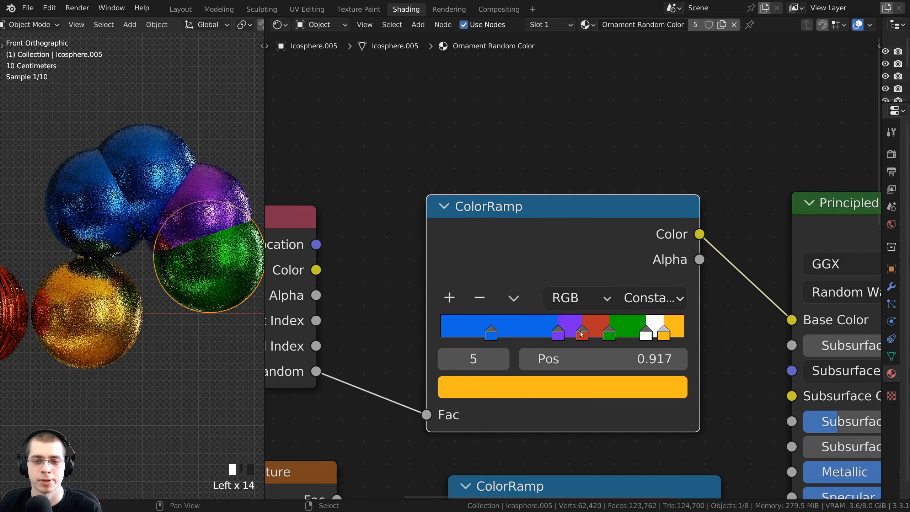
Step: Space the ColorRamp stops roughly evenly, with blue at 0.000 and purple at 0.177, followed by red, green, white and yellow
drag(491, 331, 439, 329)
drag(558, 333, 499, 332)
mouse_move(442, 333)
mouse_down()
mouse_move(486, 334)
mouse_move(440, 330)
mouse_up()
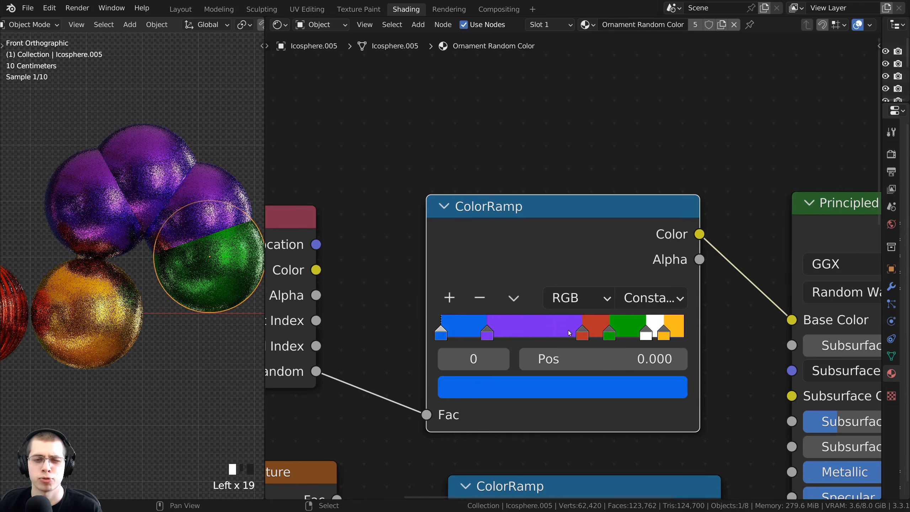
mouse_move(582, 332)
mouse_down()
mouse_move(531, 332)
mouse_move(582, 332)
mouse_up()
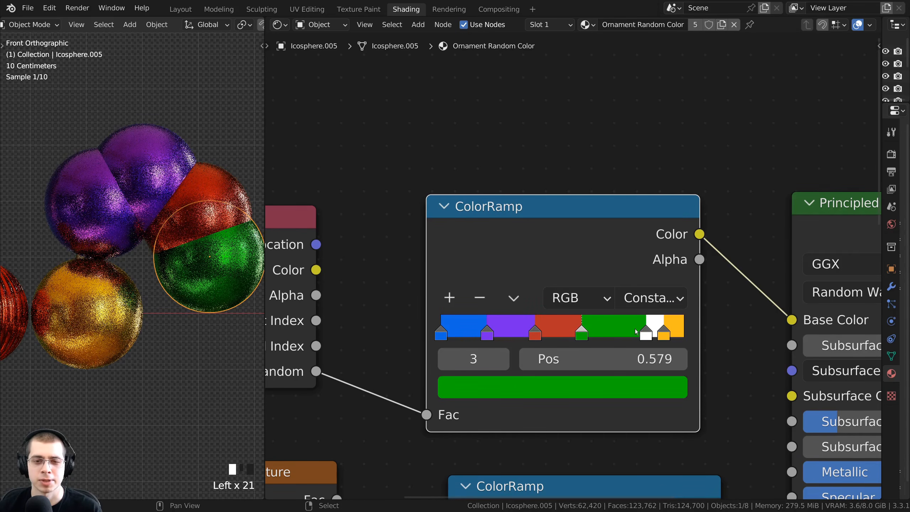
drag(646, 331, 534, 329)
drag(634, 333, 635, 334)
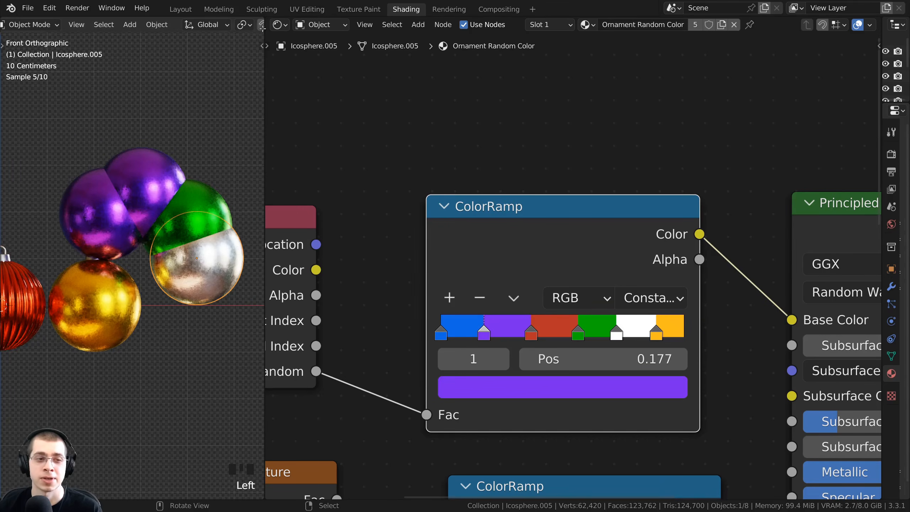
Step: Duplicate the ornament ball six more times above the others to test the random colors
click(226, 239)
scroll(202, 297, down, 1)
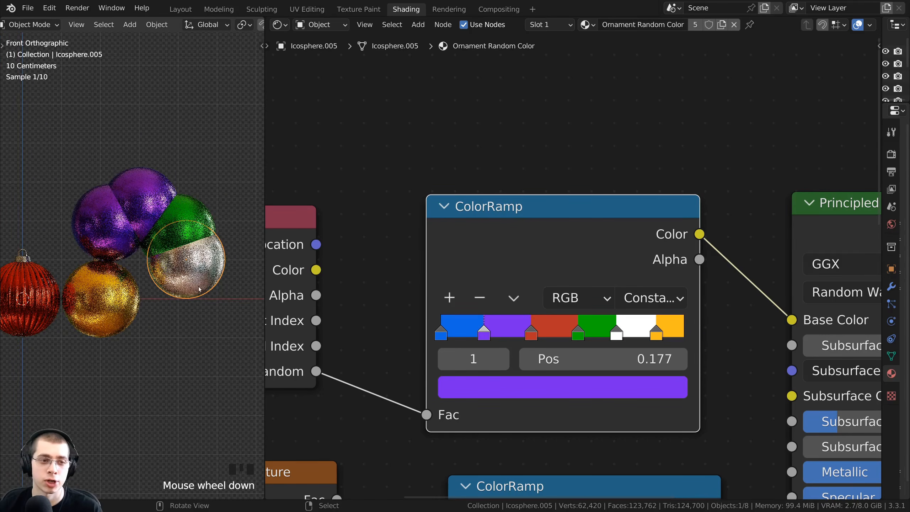
key(shift+d)
key(shift+d)
key(shift+d)
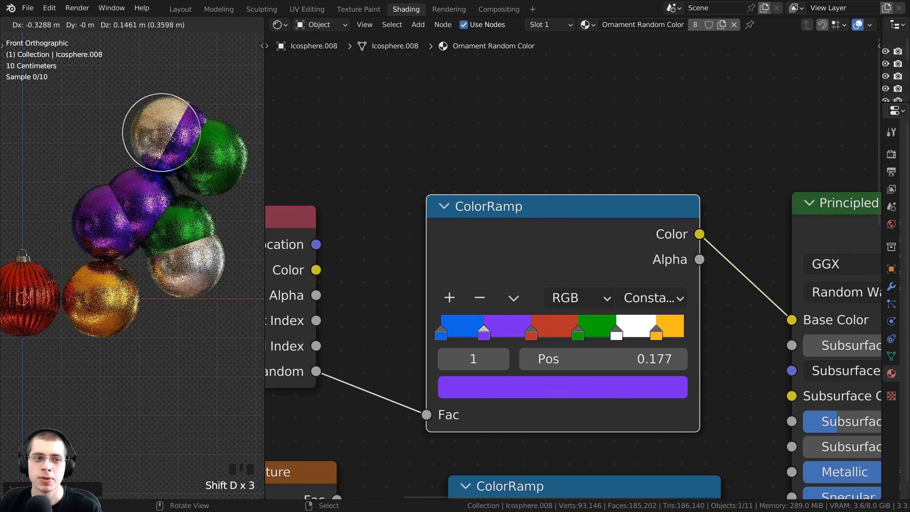
key(shift+d)
key(shift+d)
click(106, 117)
key(shift+d)
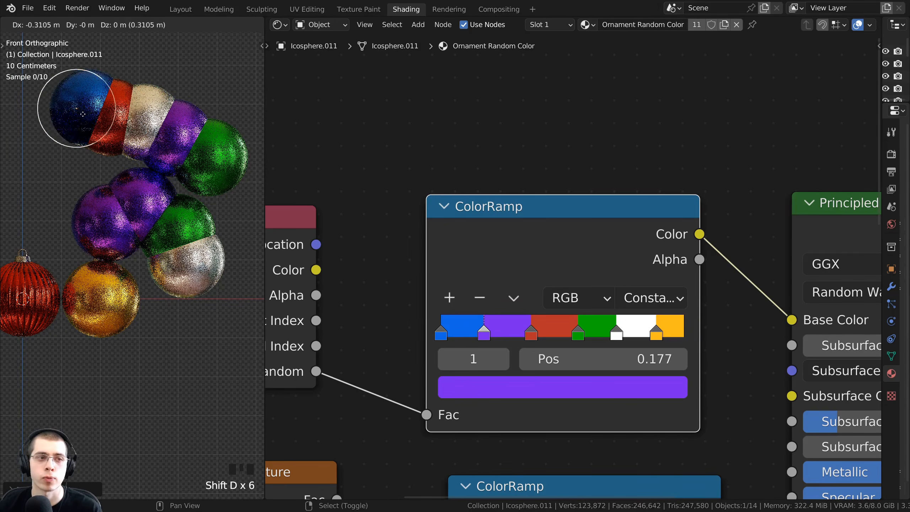
click(70, 98)
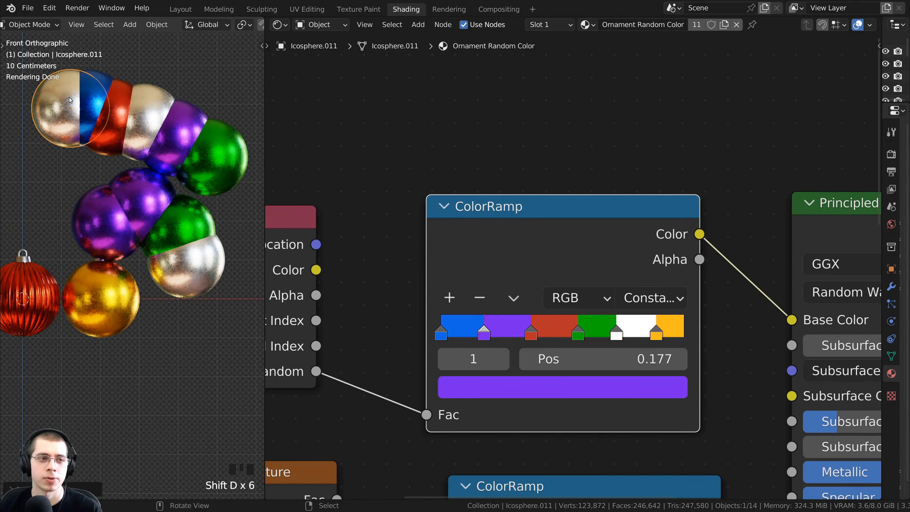
Step: Select all ten duplicated test balls, leaving out the two hooked ornaments, and delete them
drag(69, 97, 220, 245)
key(g)
click(221, 217)
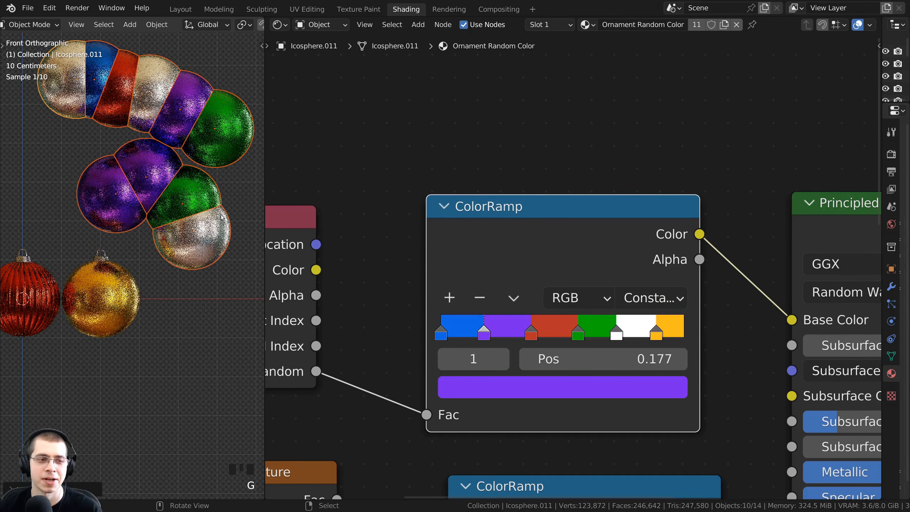
key(x)
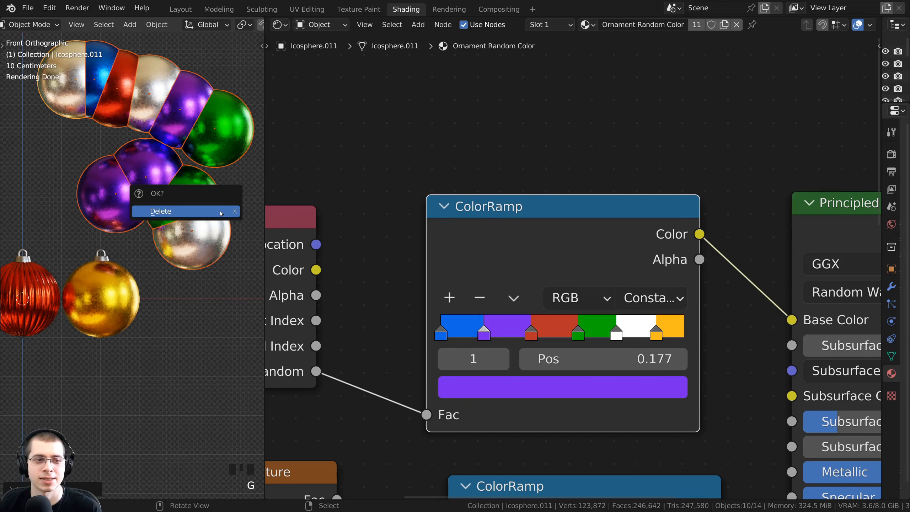
click(221, 213)
Step: Bring up the gold ornament's material node tree and save the file
scroll(182, 299, up, 5)
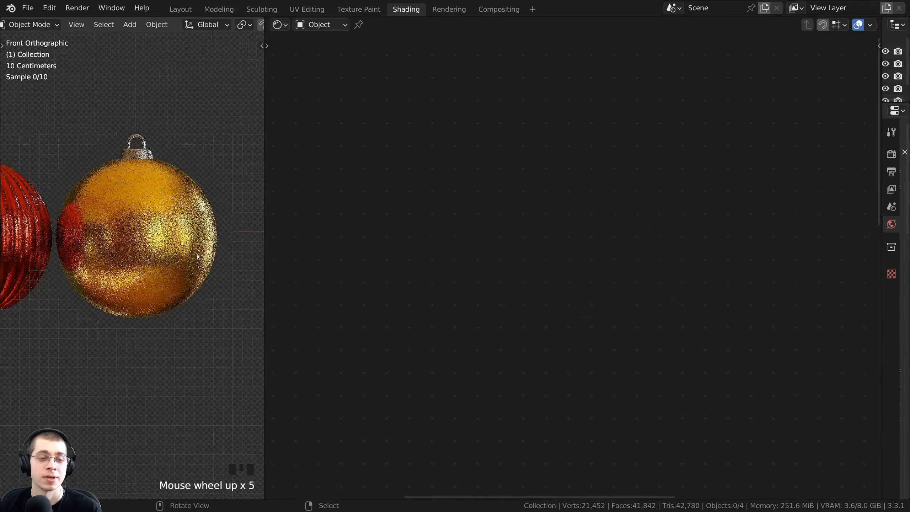
right_click(141, 167)
key(a)
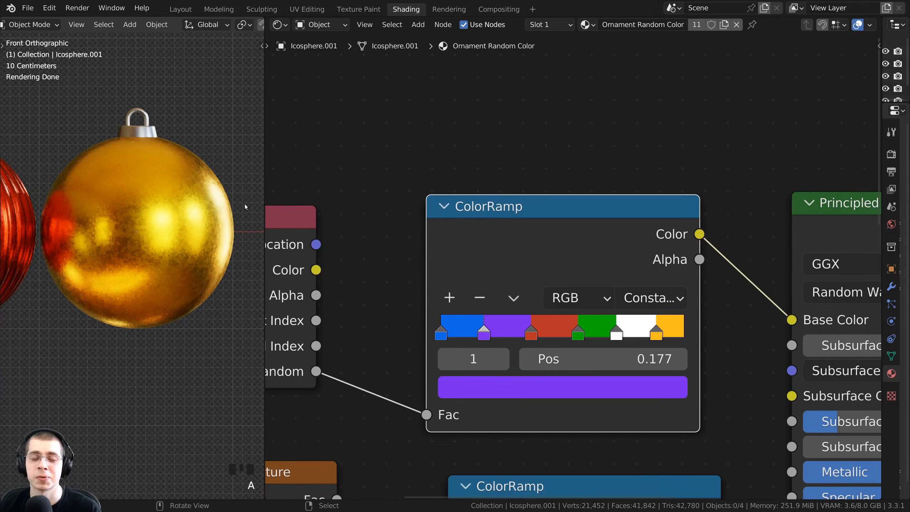
scroll(556, 243, down, 2)
scroll(557, 245, down, 2)
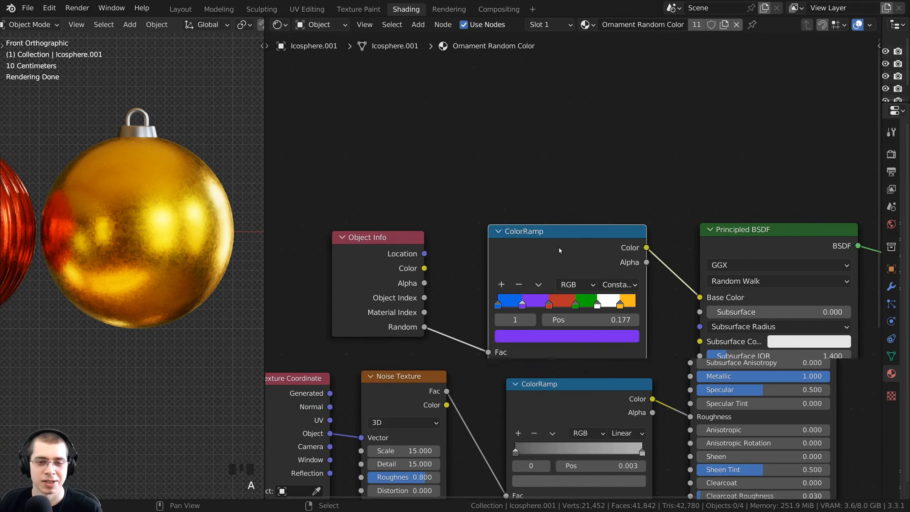
key(ctrl+s)
scroll(462, 153, down, 1)
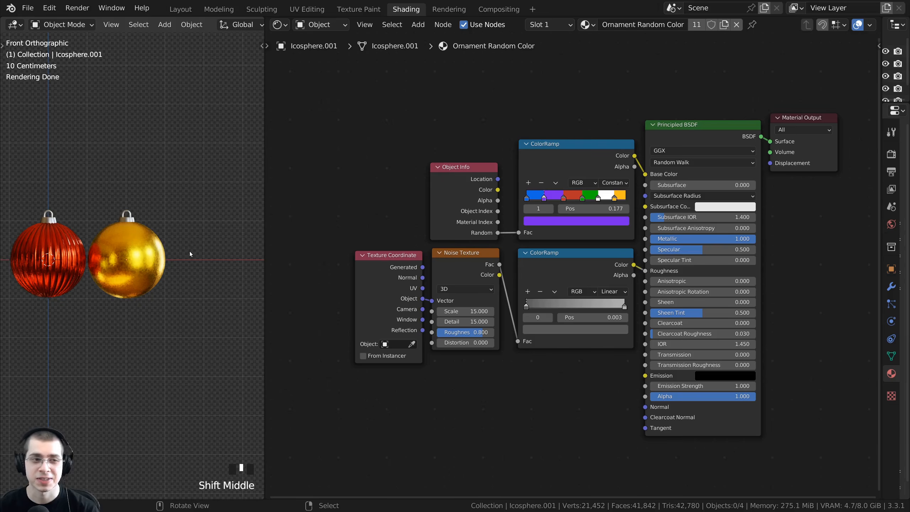
Step: Duplicate the gold ornament's ball and hook together and move the copy 2.04 m along the X axis
scroll(116, 197, up, 3)
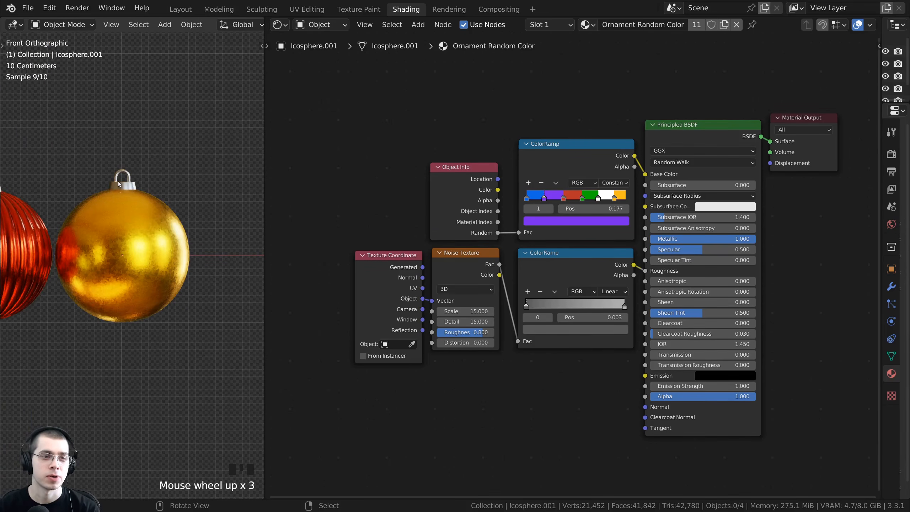
right_click(118, 181)
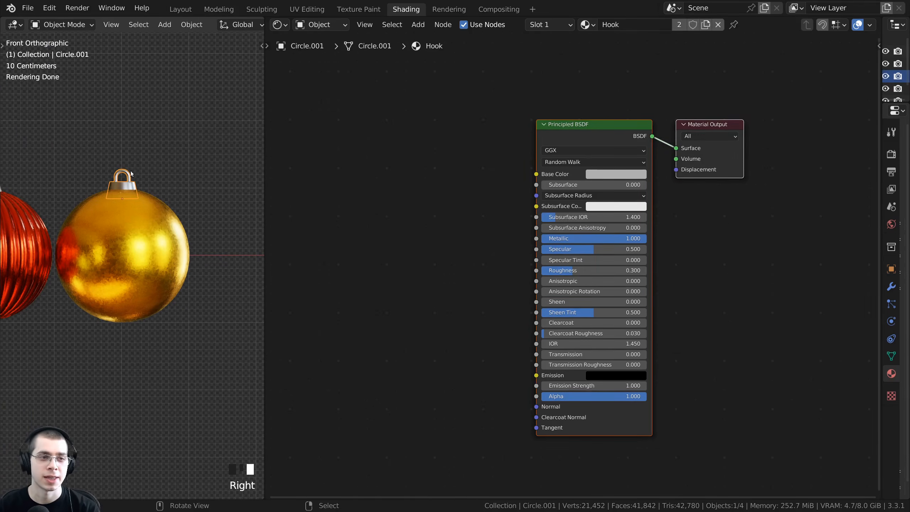
shift+right_click(138, 219)
scroll(150, 227, down, 2)
shift+middle_drag(150, 227, 102, 224)
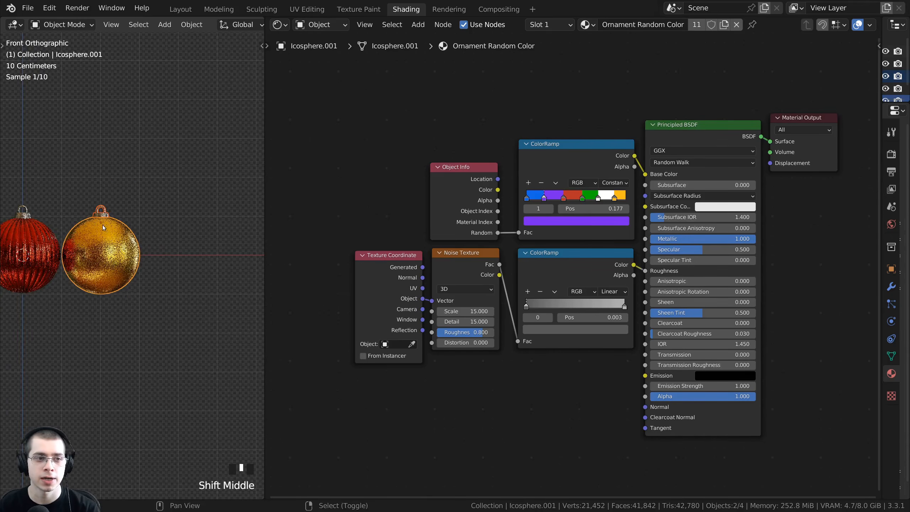
scroll(158, 248, up, 1)
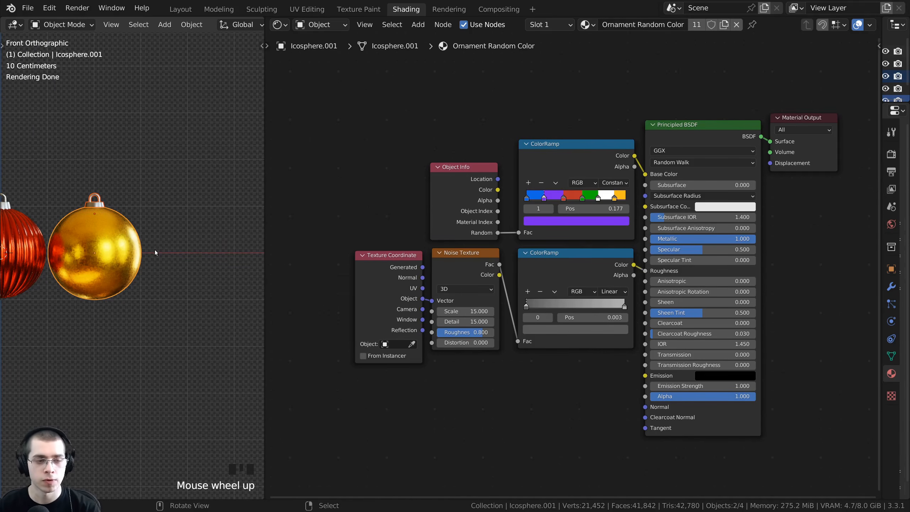
key(shift+d)
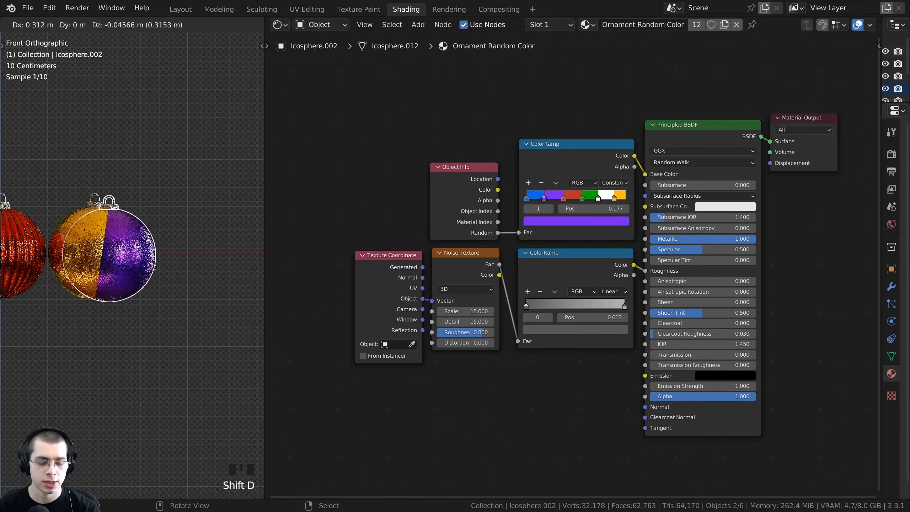
key(x)
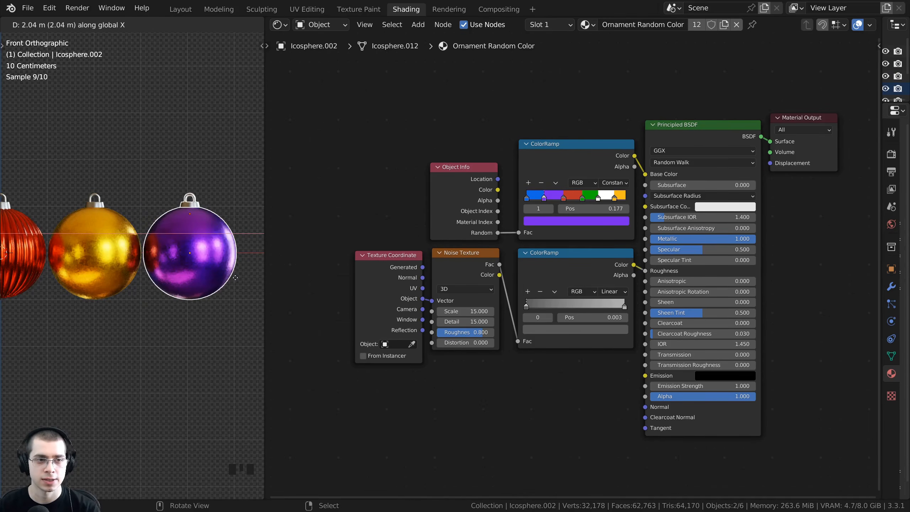
click(235, 277)
Step: Select the copied purple ball, give it its own copy of the random-color material and rename that material Ornament Diamond
shift+middle_drag(196, 282, 166, 284)
scroll(162, 252, up, 1)
right_click(162, 251)
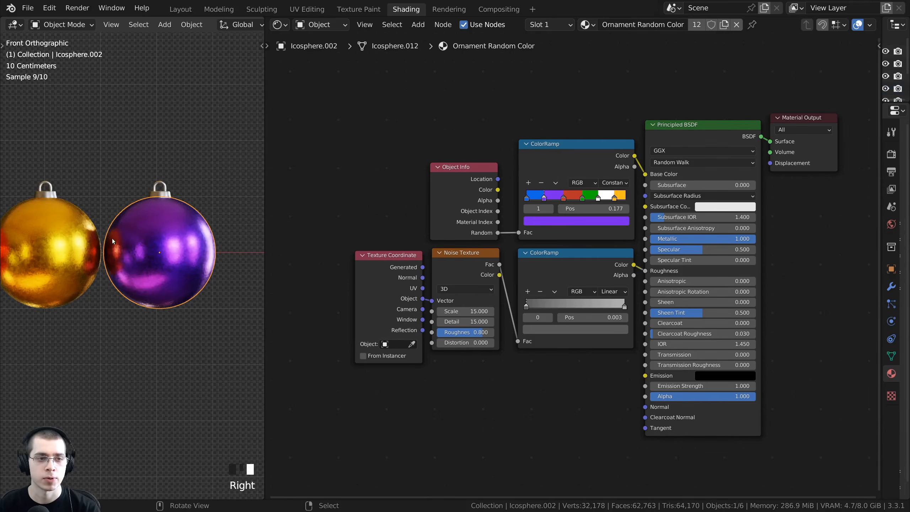
shift+middle_drag(149, 254, 102, 264)
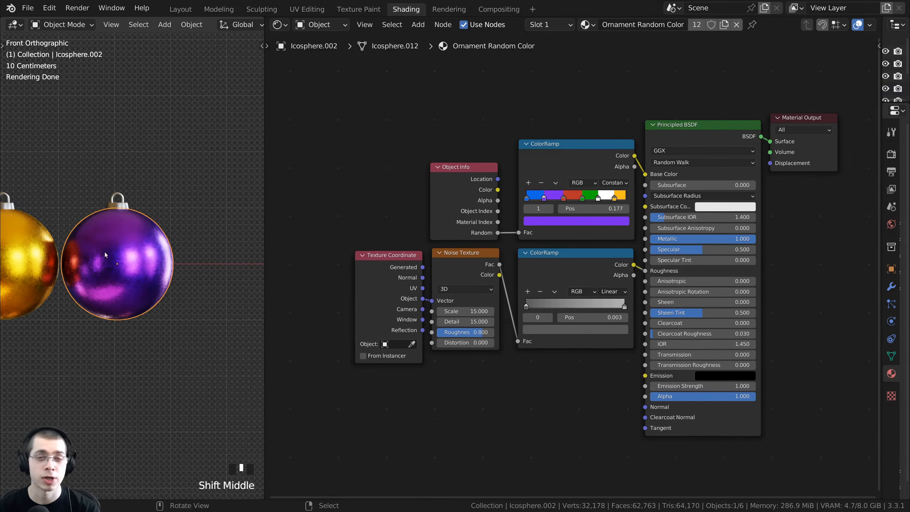
scroll(637, 185, up, 1)
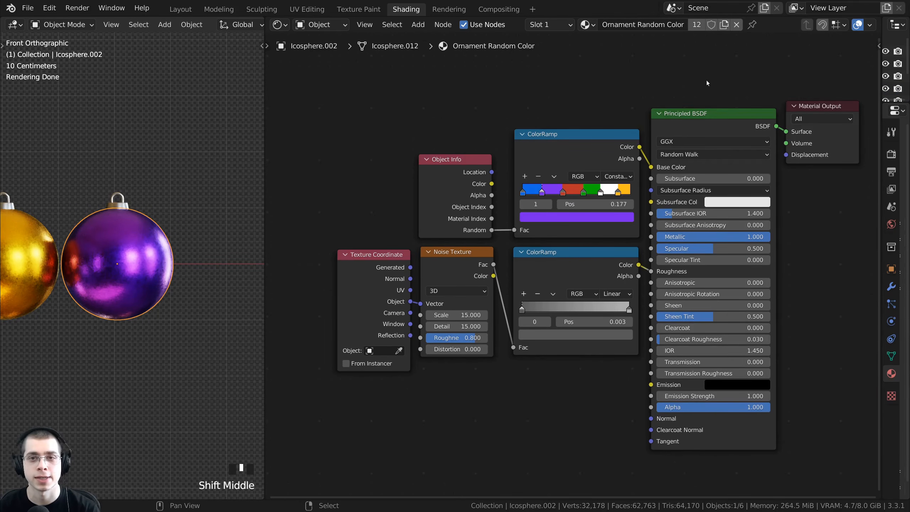
click(724, 25)
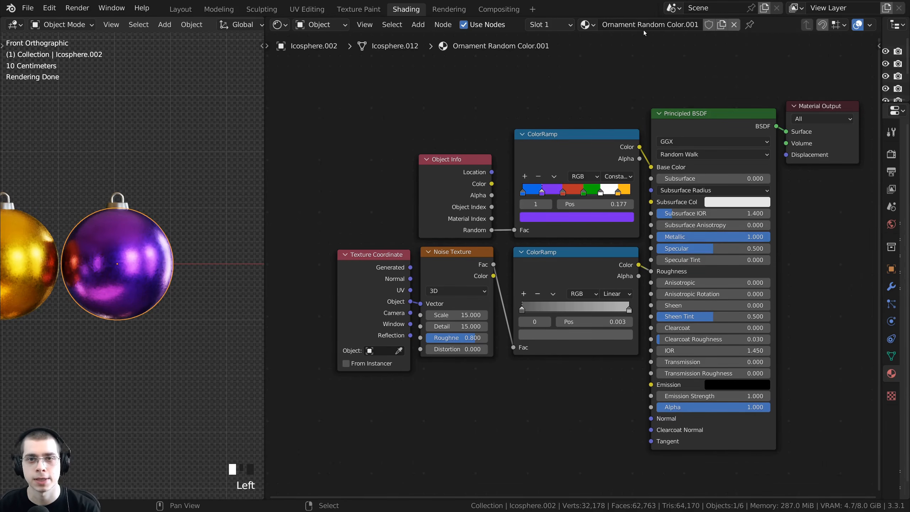
drag(639, 24, 699, 25)
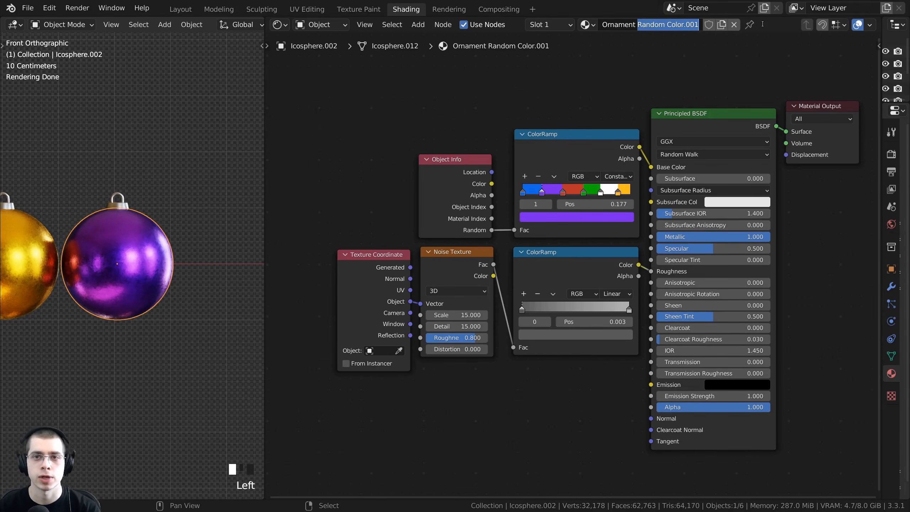
text(Diamond)
key(Return)
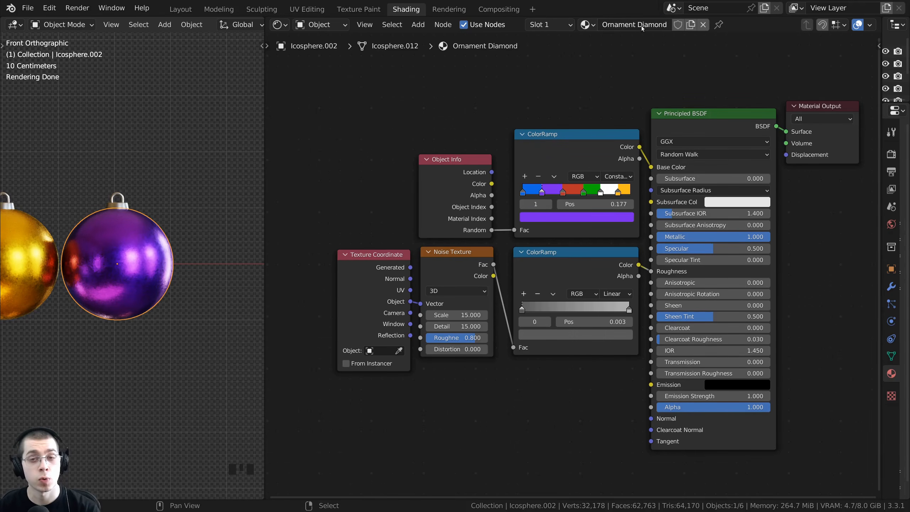
Step: Delete every node of the Ornament Diamond material except the Principled BSDF and the Material Output
middle_drag(579, 124, 575, 118)
click(577, 130)
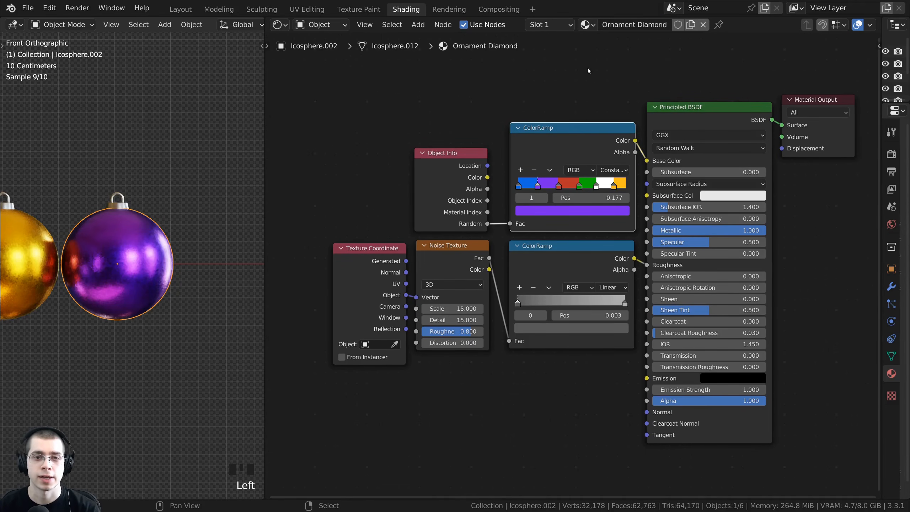
drag(587, 68, 298, 383)
middle_drag(445, 192, 437, 198)
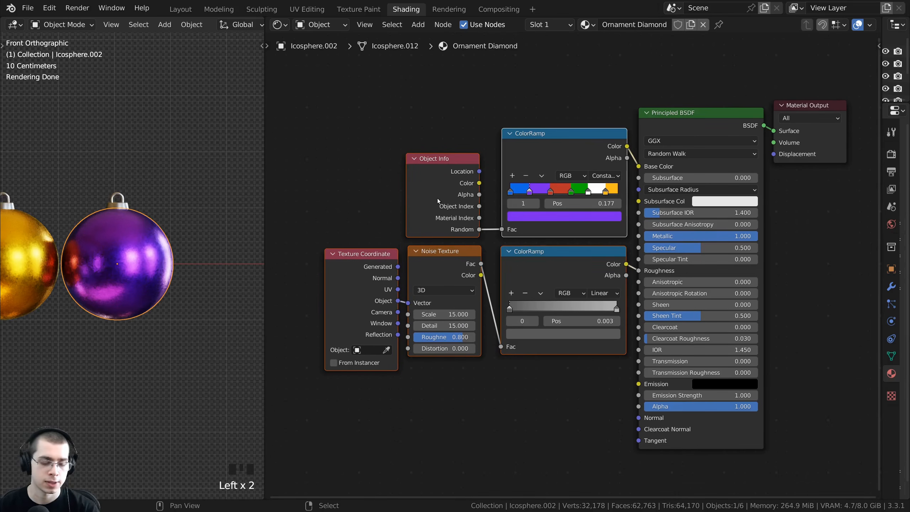
key(x)
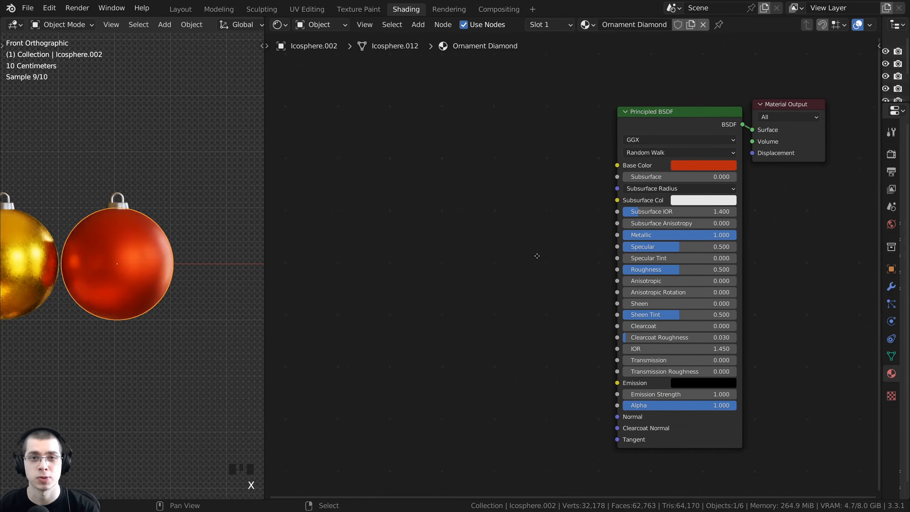
middle_drag(623, 245, 615, 237)
mouse_move(695, 202)
mouse_down()
mouse_move(628, 202)
mouse_move(695, 204)
mouse_up()
Step: Add a Voronoi Texture node and place it in the empty space before the Principled BSDF
scroll(188, 304, up, 2)
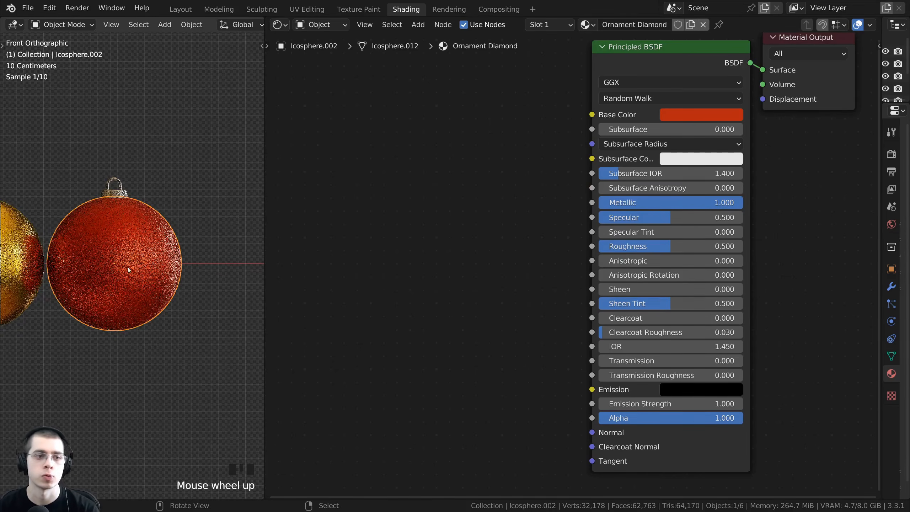
shift+middle_drag(189, 305, 232, 303)
scroll(507, 262, down, 3)
middle_drag(476, 191, 484, 200)
key(shift+a)
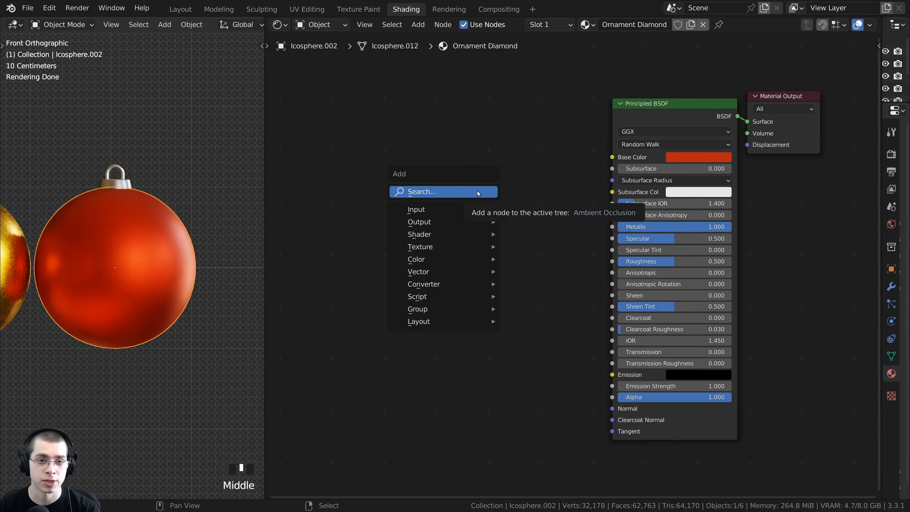
click(477, 193)
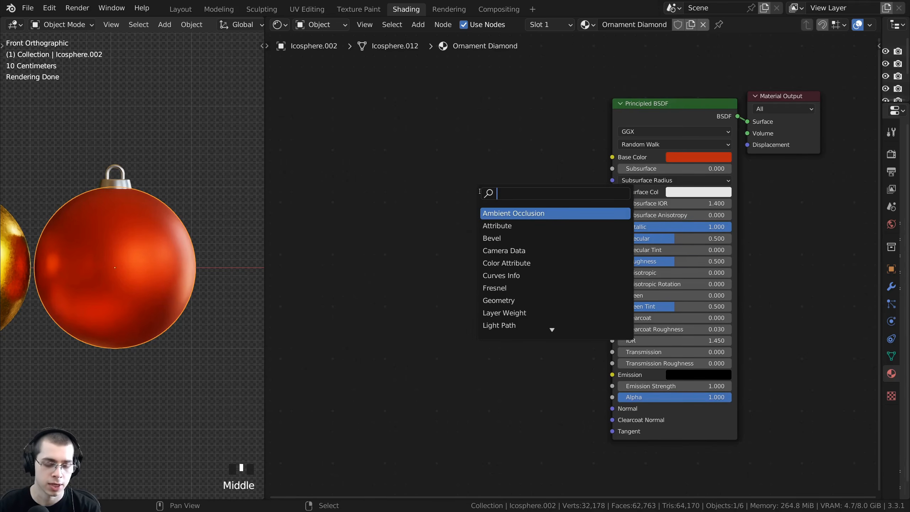
text(vor)
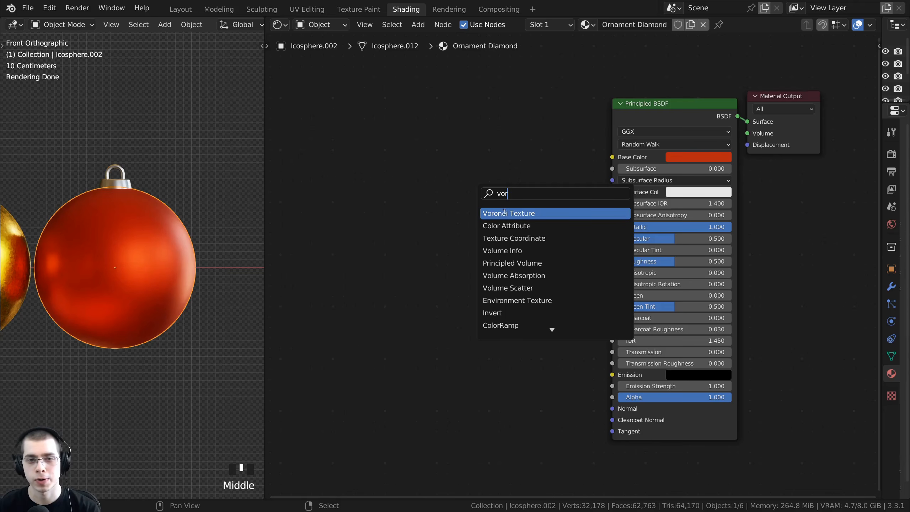
click(505, 213)
click(497, 218)
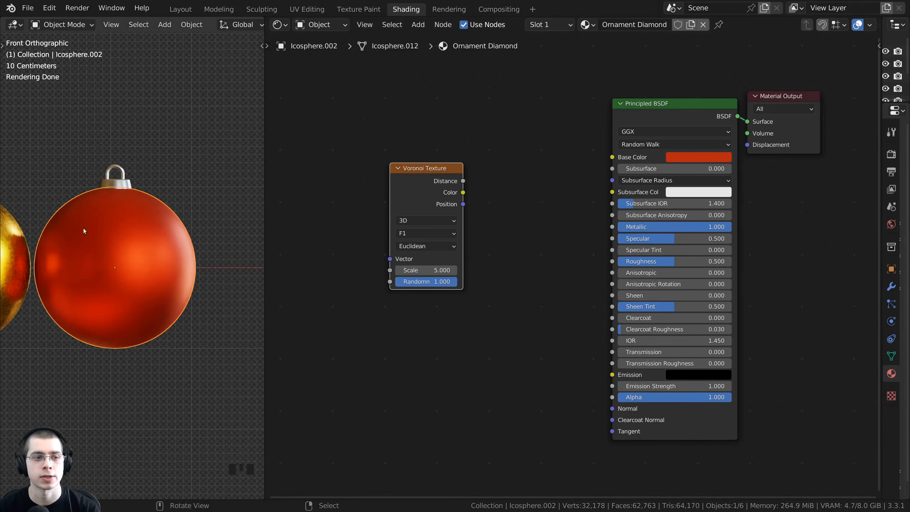
Step: Preview the Voronoi texture's Distance output directly on the ball and give the node editor more room
shift+middle_drag(154, 104, 167, 105)
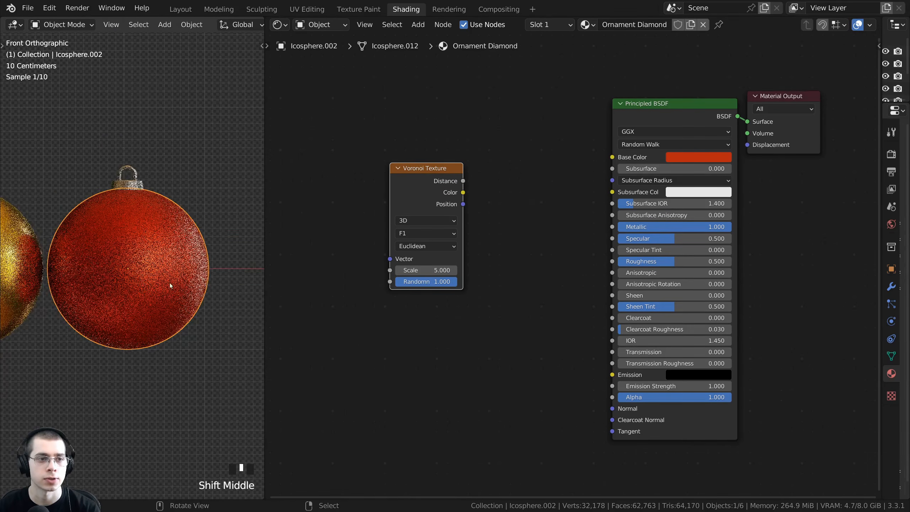
ctrl+shift+click(421, 186)
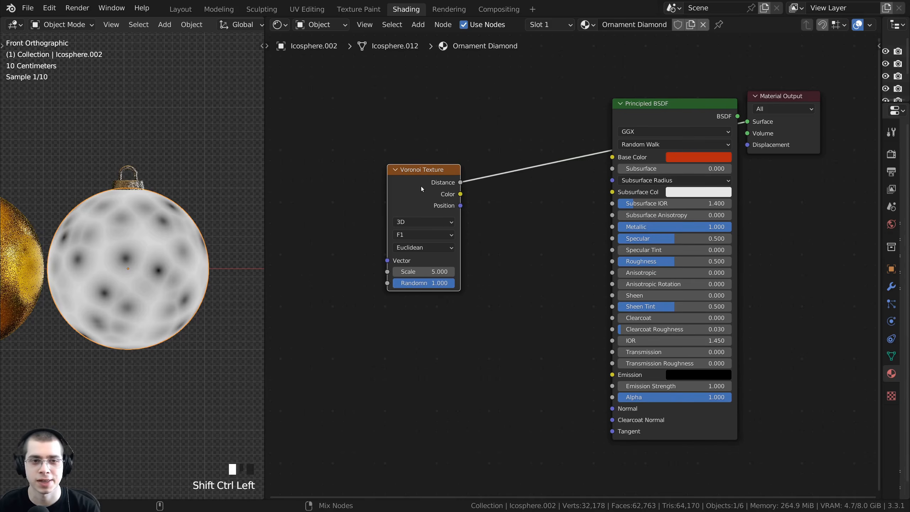
drag(416, 182, 394, 185)
middle_drag(397, 191, 495, 200)
scroll(441, 199, up, 1)
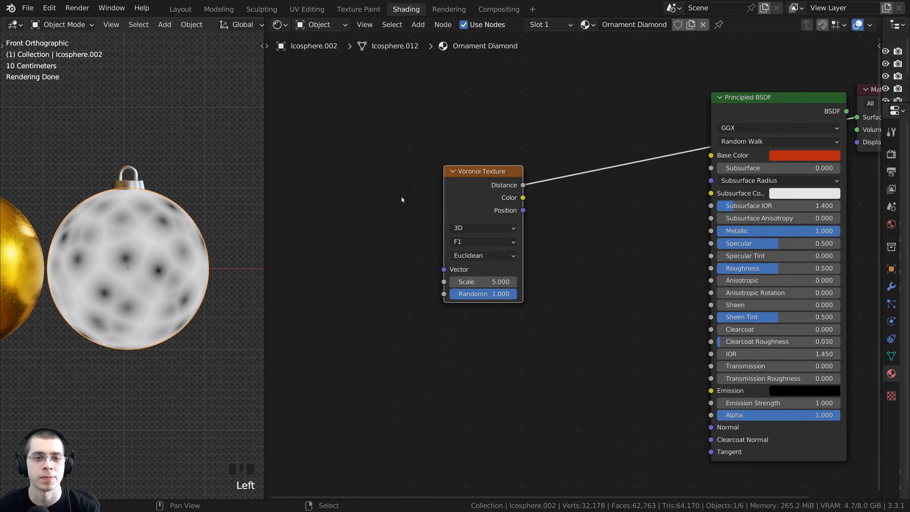
drag(265, 190, 248, 190)
scroll(237, 190, up, 1)
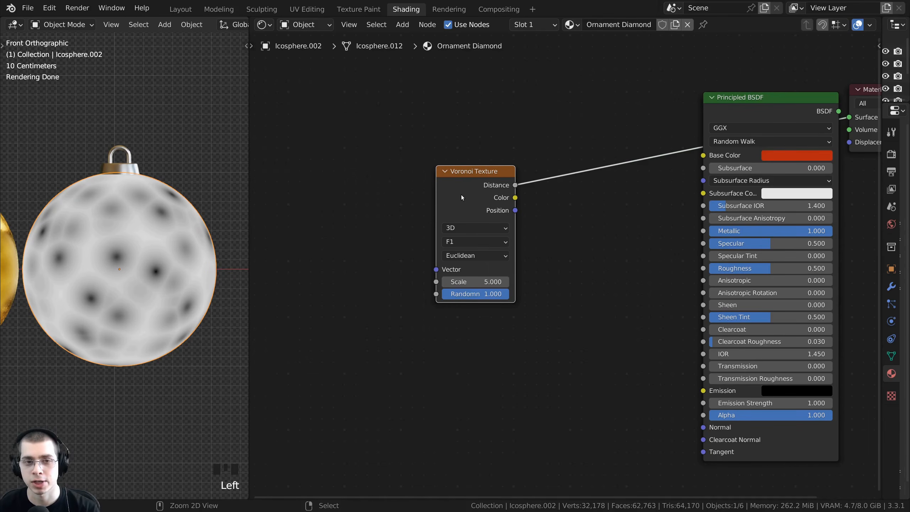
Step: Add Texture Coordinate and Mapping nodes to the Voronoi Texture, delete the Mapping node and connect the Object output to the Voronoi Vector input
key(ctrl+t)
middle_drag(317, 202, 354, 201)
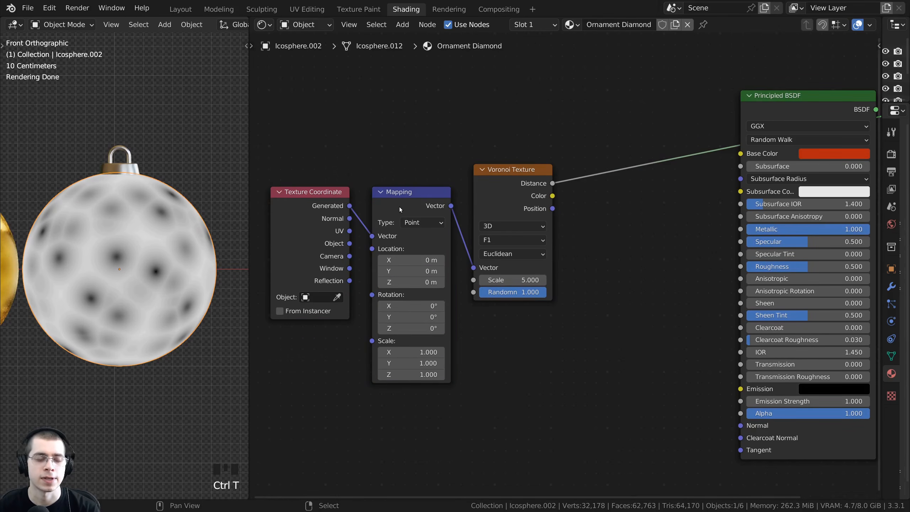
key(a)
drag(402, 206, 402, 215)
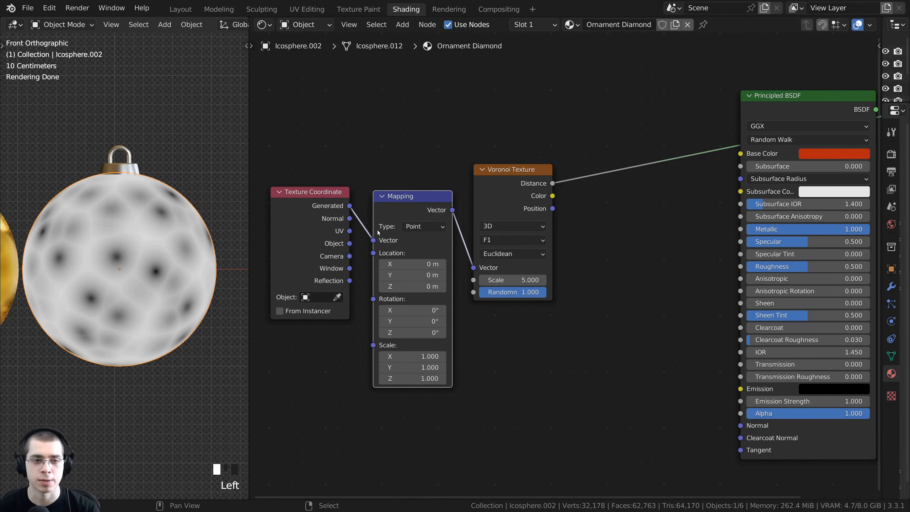
key(x)
drag(337, 255, 473, 268)
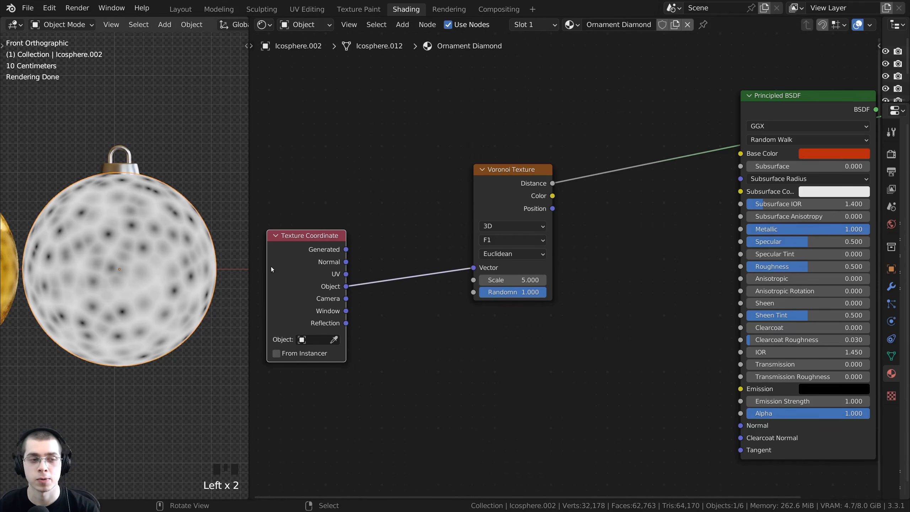
Step: Set the Voronoi Texture's feature output to F2 and its distance metric to Manhattan
scroll(272, 287, up, 1)
drag(302, 269, 322, 267)
drag(511, 197, 506, 199)
scroll(394, 237, up, 1)
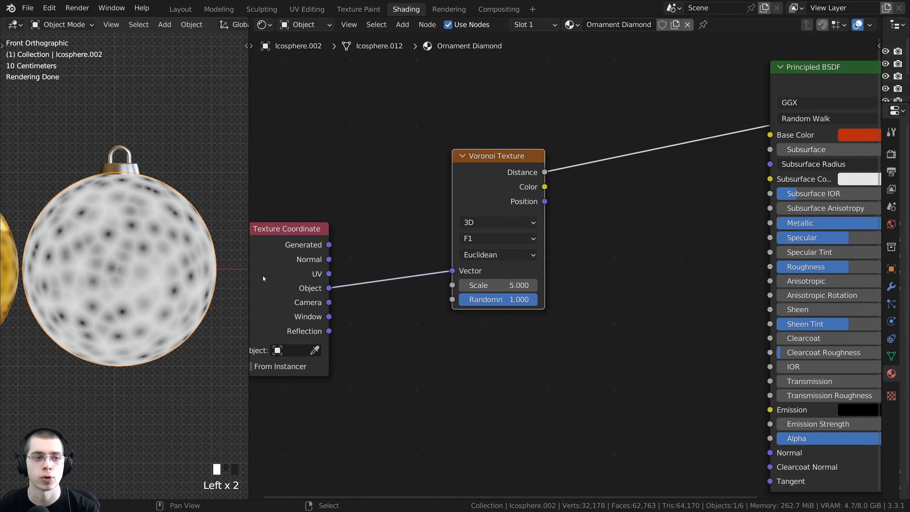
click(485, 239)
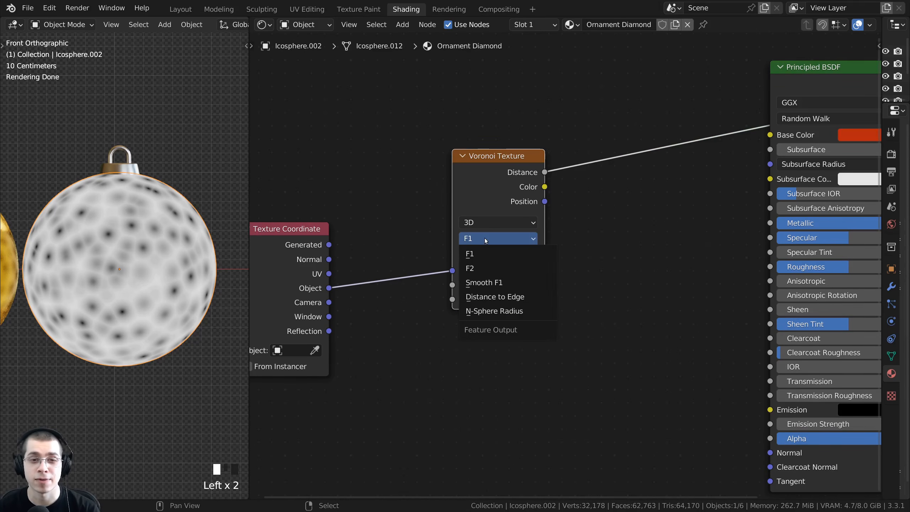
click(484, 269)
scroll(477, 269, up, 1)
scroll(106, 253, up, 7)
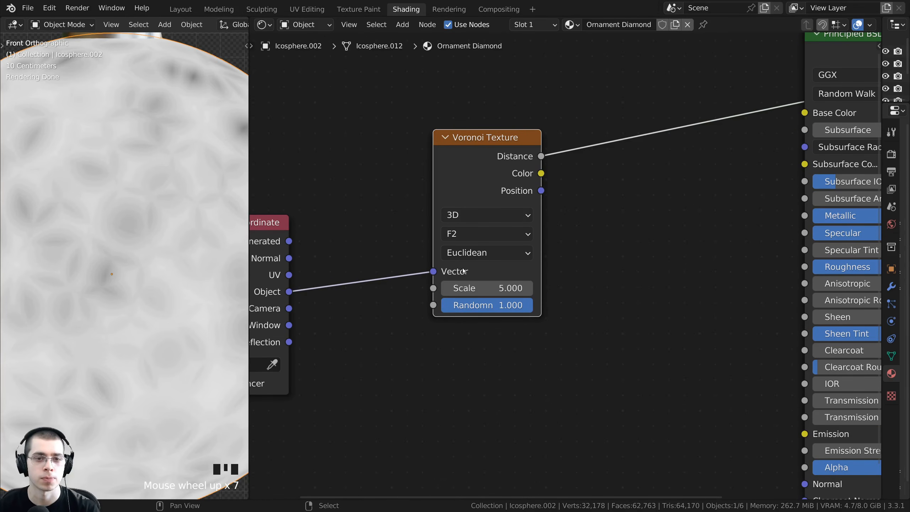
click(464, 256)
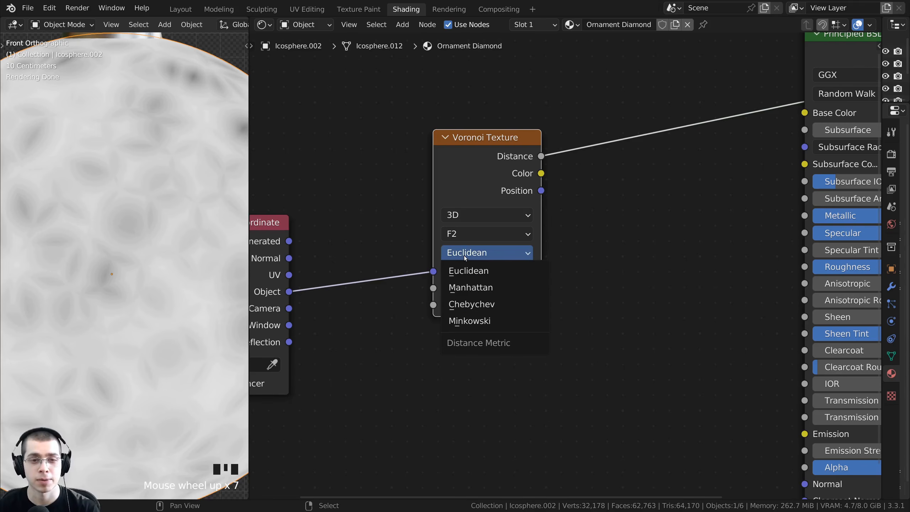
click(463, 290)
drag(465, 185, 427, 185)
scroll(169, 159, down, 3)
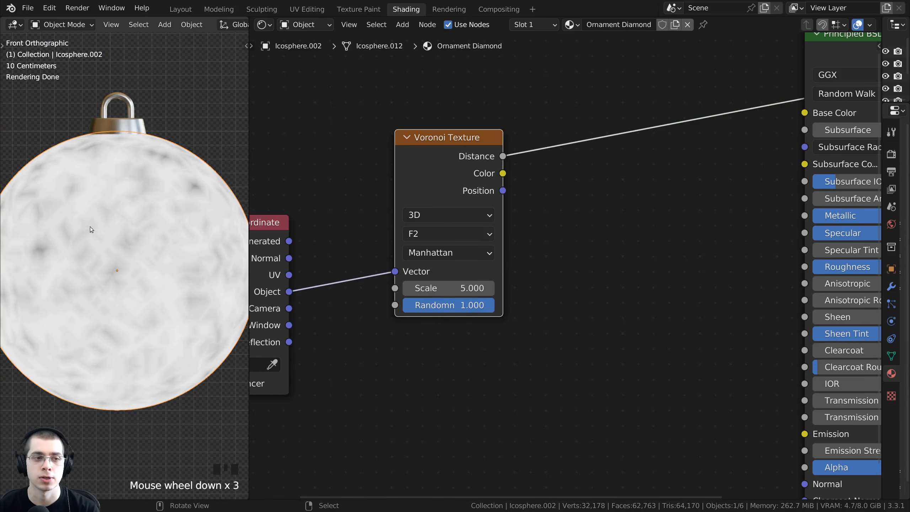
Step: Insert a ColorRamp node on the link between the Voronoi Texture's Distance output and the Principled BSDF's Base Color
drag(400, 212, 384, 217)
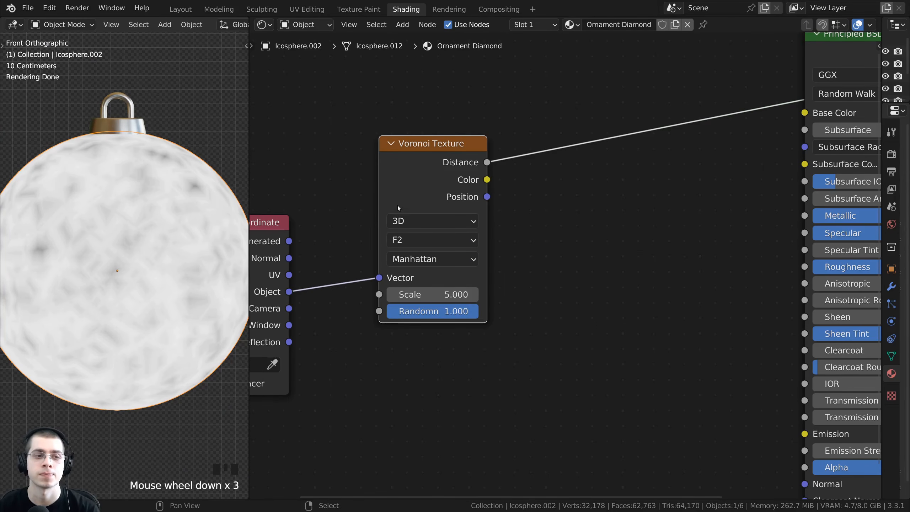
scroll(520, 158, down, 2)
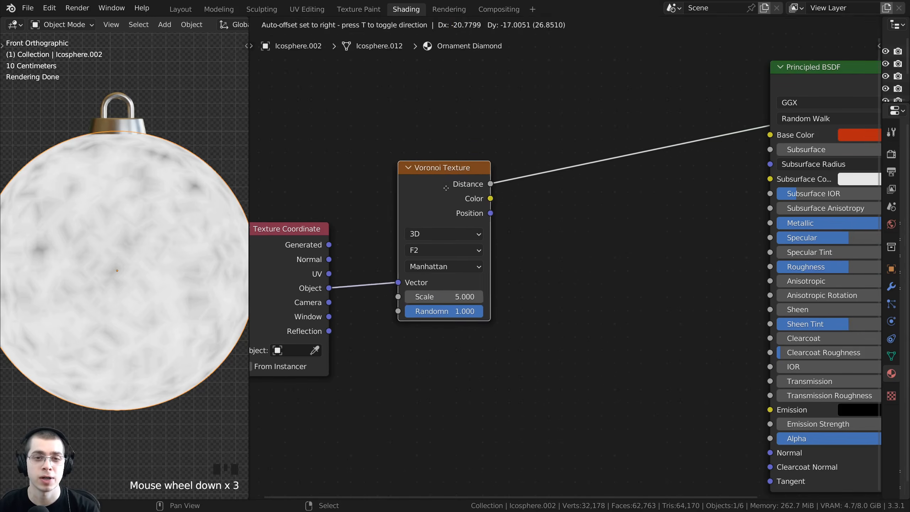
middle_drag(509, 137, 497, 145)
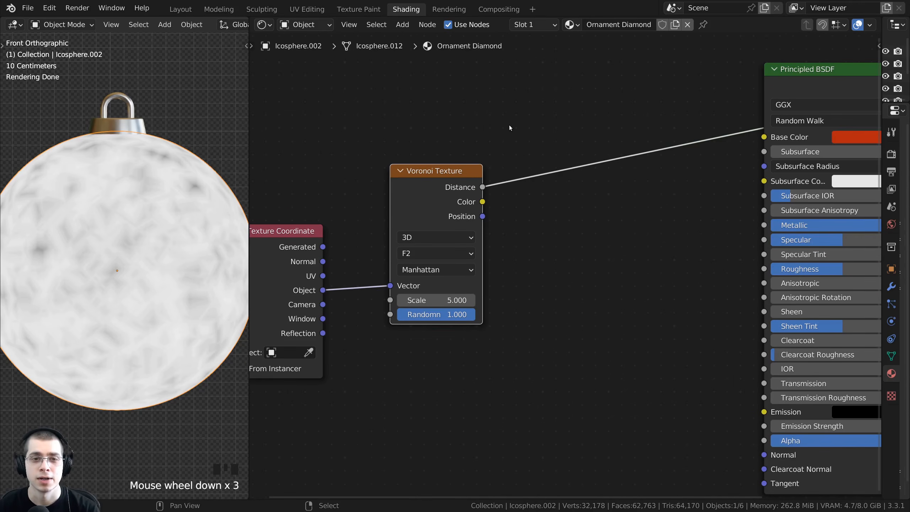
key(shift+a)
click(509, 125)
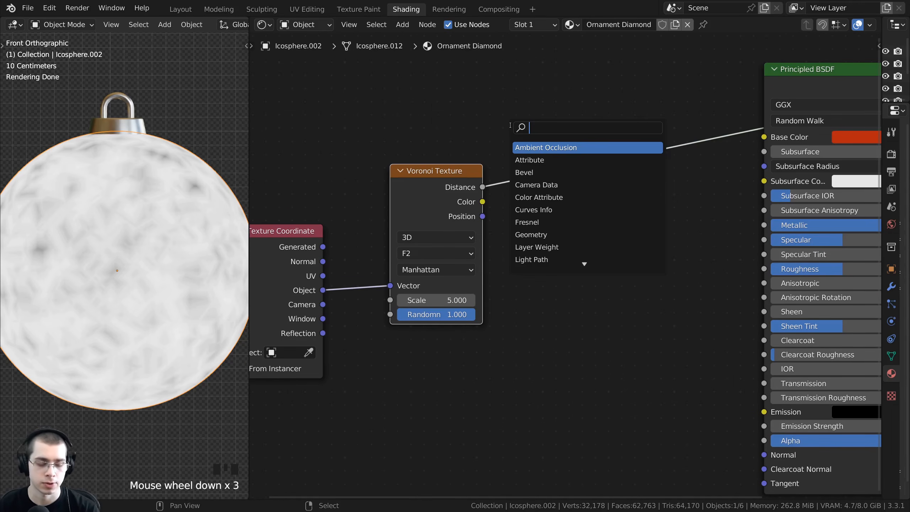
text(col)
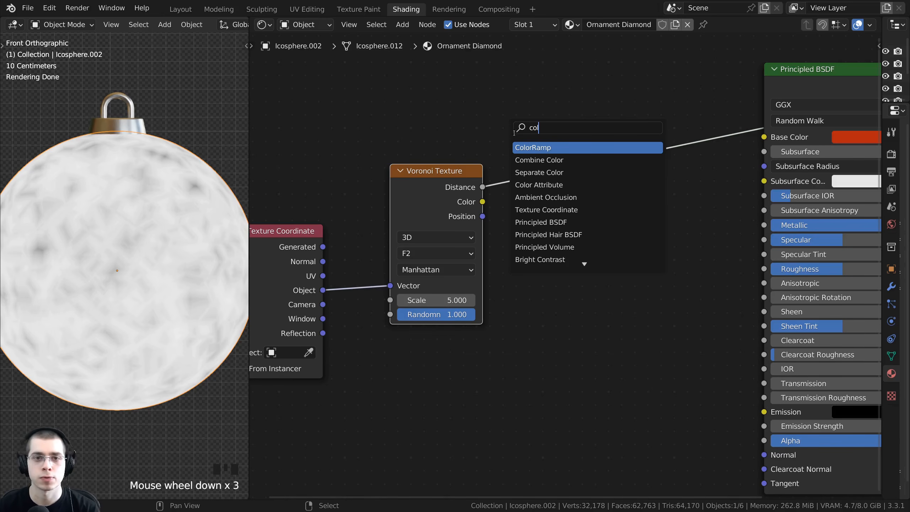
click(526, 147)
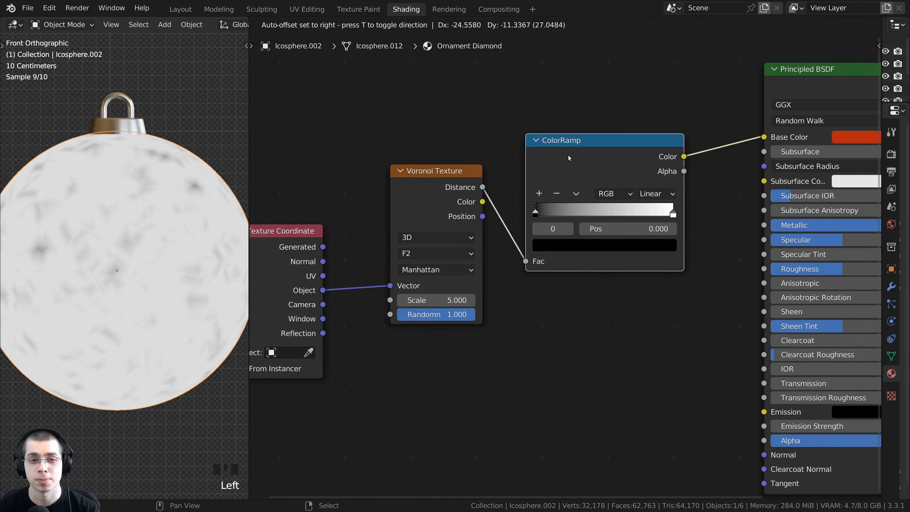
click(577, 165)
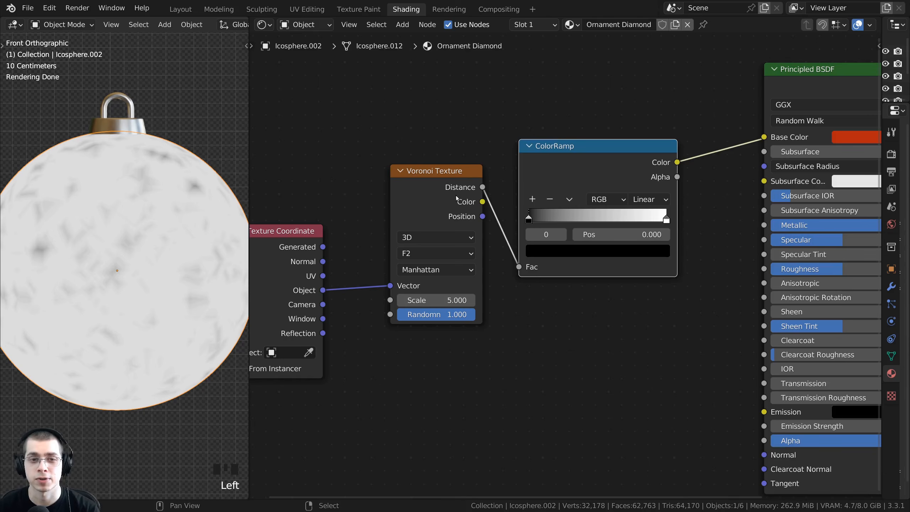
drag(456, 197, 454, 196)
Step: Sharpen the ColorRamp's contrast by moving the white stop slightly inward and the black stop to position 0.810
middle_drag(593, 199, 581, 195)
drag(648, 215, 634, 215)
drag(523, 215, 573, 216)
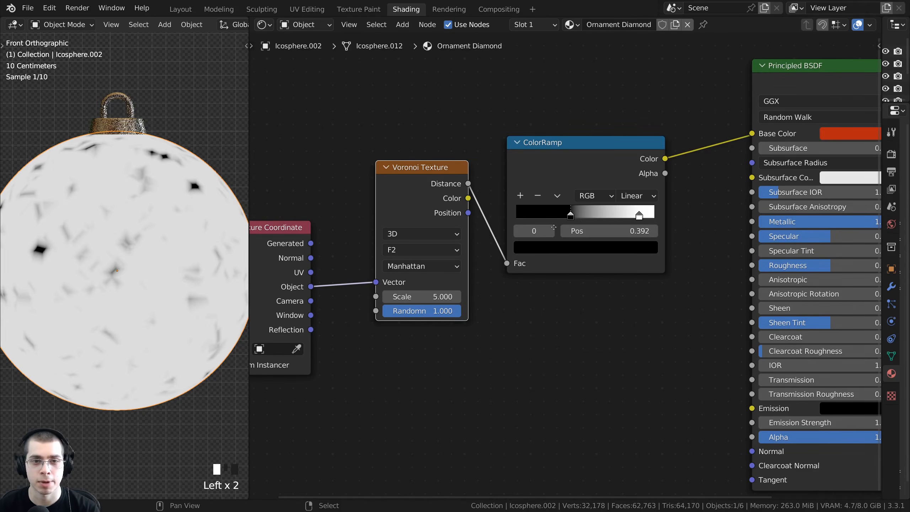
scroll(498, 222, up, 3)
drag(500, 222, 571, 221)
click(575, 221)
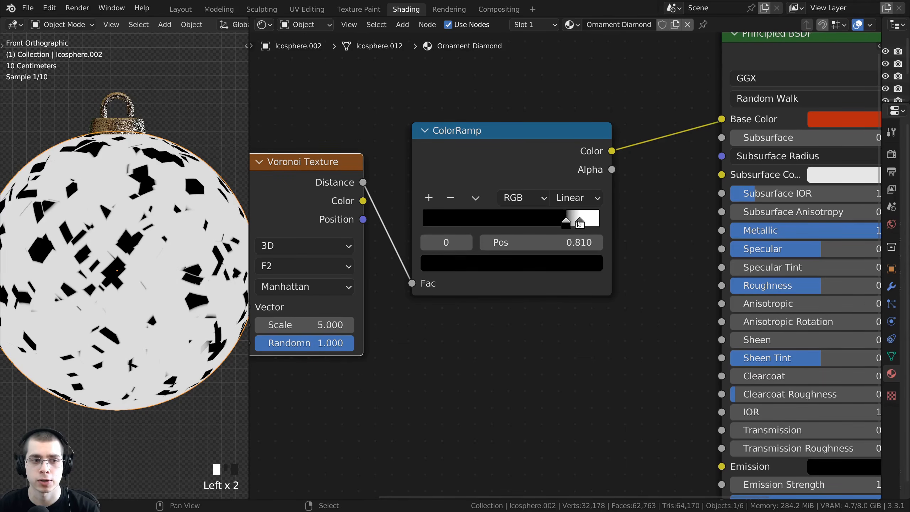
Step: Set the Voronoi Texture's Randomness to 0 so the diamonds form a regular pattern on the ornament
click(579, 223)
shift+middle_drag(159, 206, 166, 222)
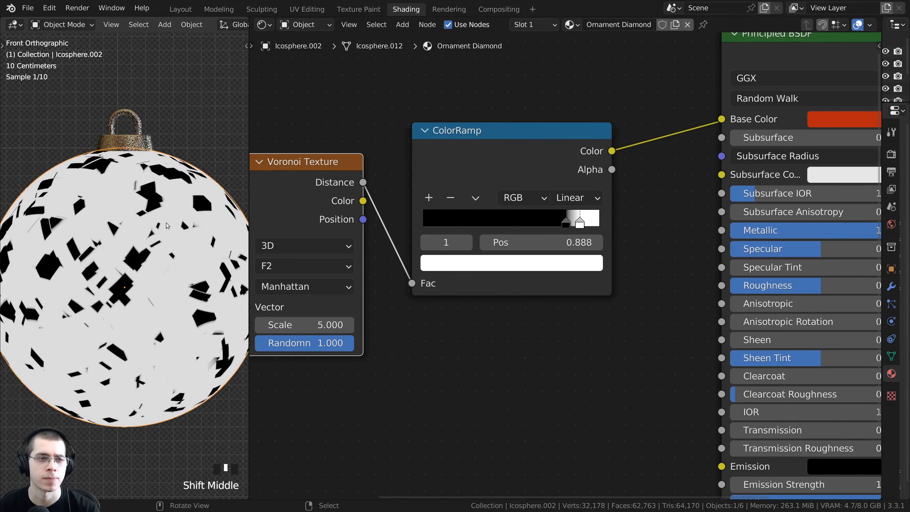
middle_drag(401, 246, 528, 217)
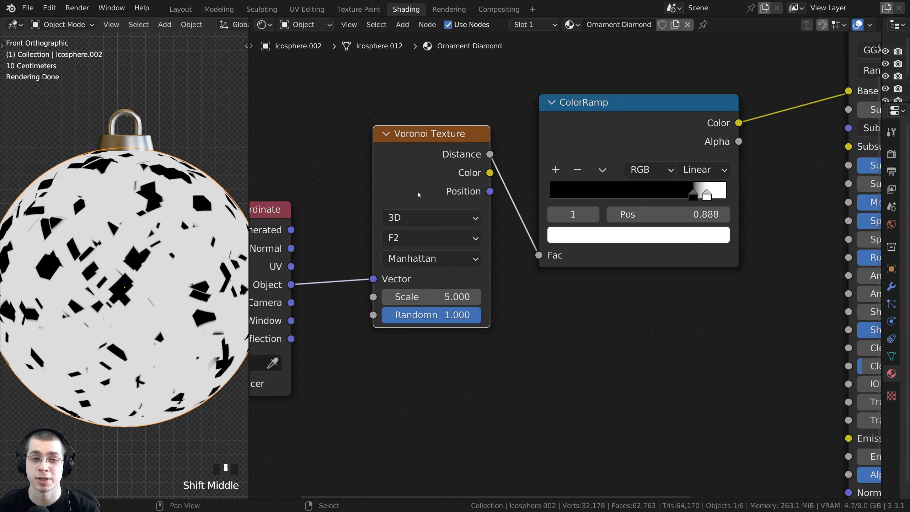
drag(446, 321, 358, 321)
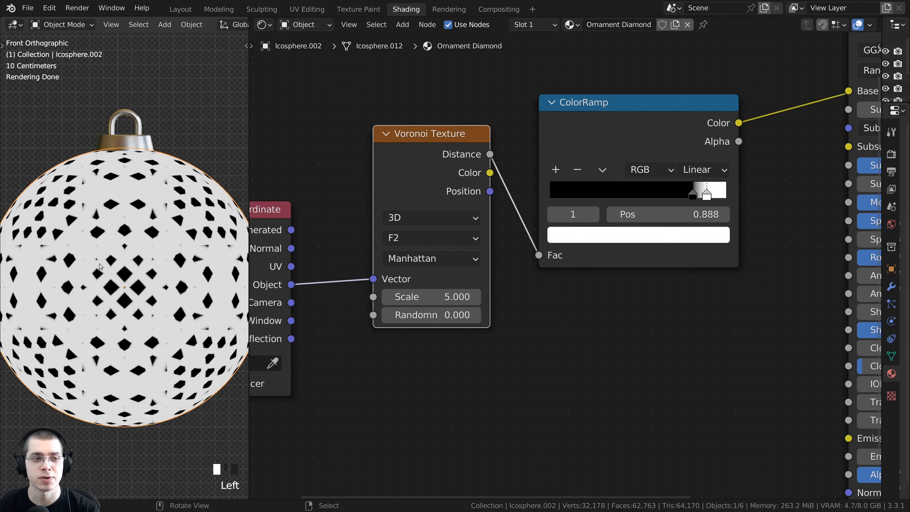
mouse_move(100, 263)
middle_down()
mouse_move(99, 281)
mouse_move(135, 304)
mouse_move(102, 317)
mouse_move(42, 306)
mouse_move(60, 257)
mouse_move(96, 272)
middle_up()
key(KP_0)
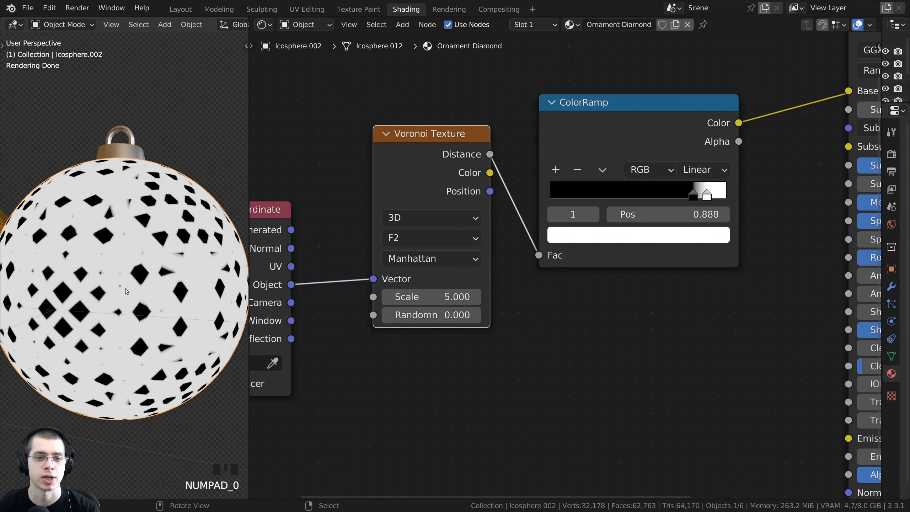
key(space)
key(space)
mouse_move(430, 297)
shift+mouse_down()
mouse_move(415, 297)
mouse_move(452, 296)
mouse_move(403, 296)
mouse_move(439, 292)
shift+mouse_up()
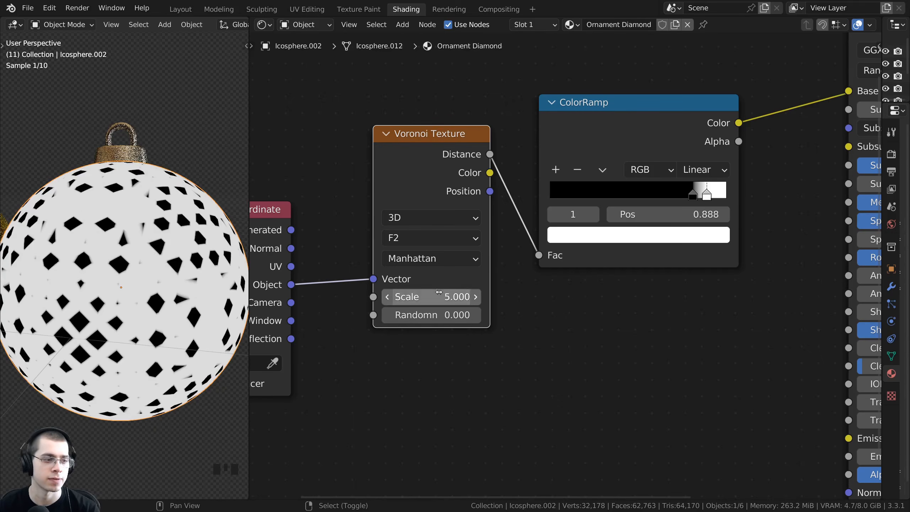
middle_drag(172, 276, 181, 285)
Step: Move the ColorRamp's white stop to position 0.943 and its black stop to 0.857
scroll(705, 186, up, 3)
middle_drag(711, 184, 670, 179)
drag(648, 192, 684, 201)
drag(613, 194, 658, 194)
middle_drag(665, 257, 626, 289)
drag(617, 226, 620, 228)
Step: Change the colour of the ColorRamp's black stop to white
click(580, 275)
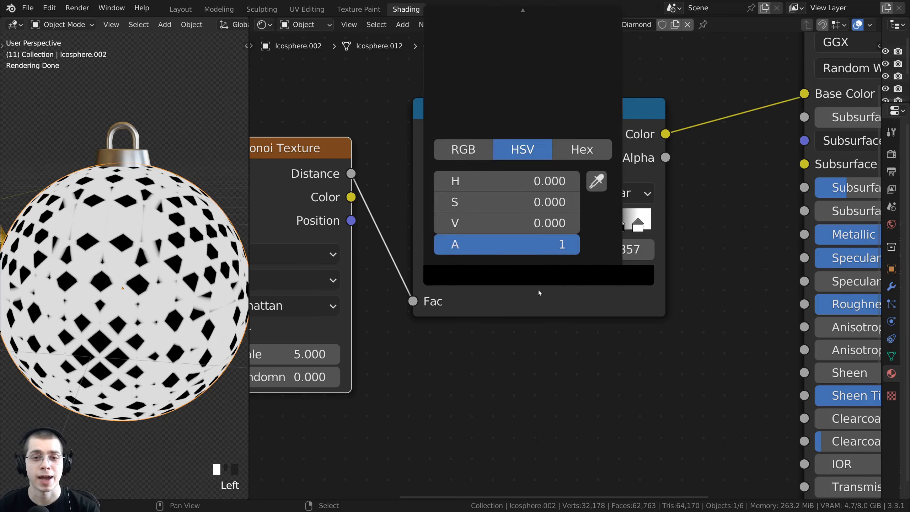
scroll(508, 339, down, 3)
middle_drag(506, 342, 504, 395)
click(501, 343)
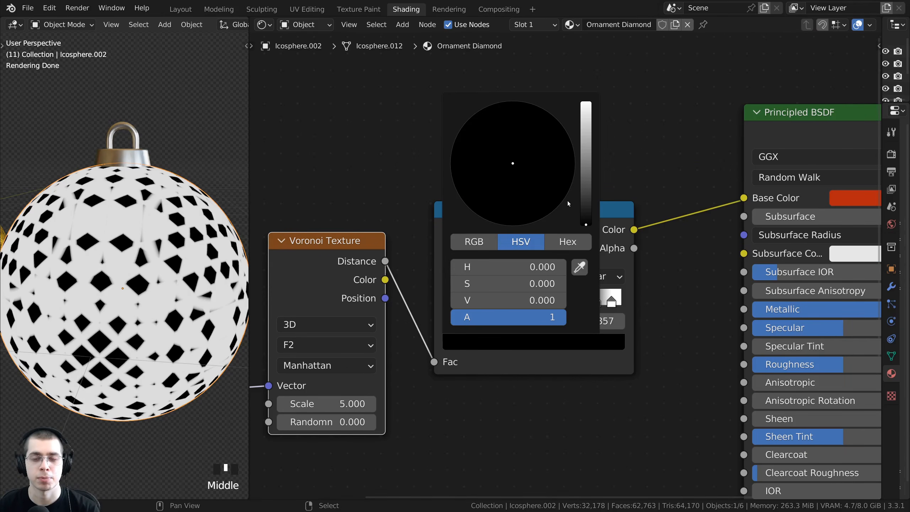
drag(586, 223, 584, 94)
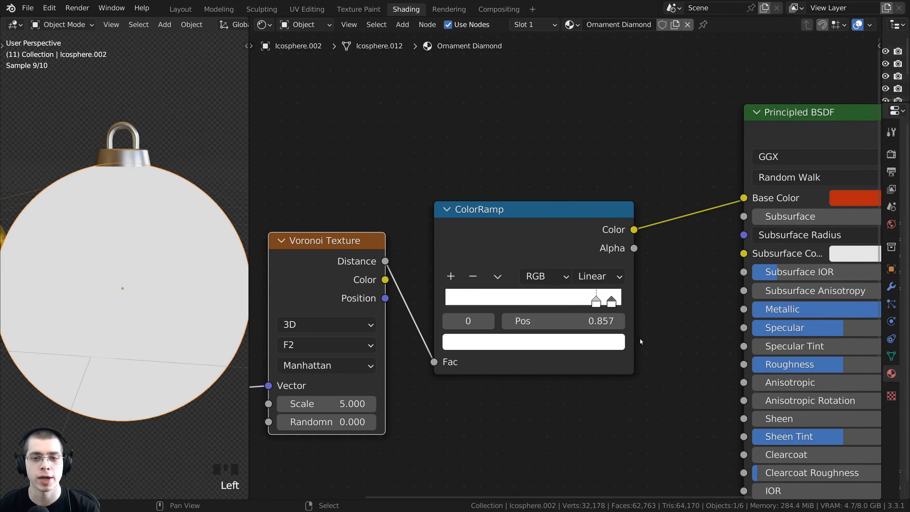
Step: Colour the ColorRamp's last stop blue and tighten the transition with the stops at 0.862 and 0.919
click(612, 301)
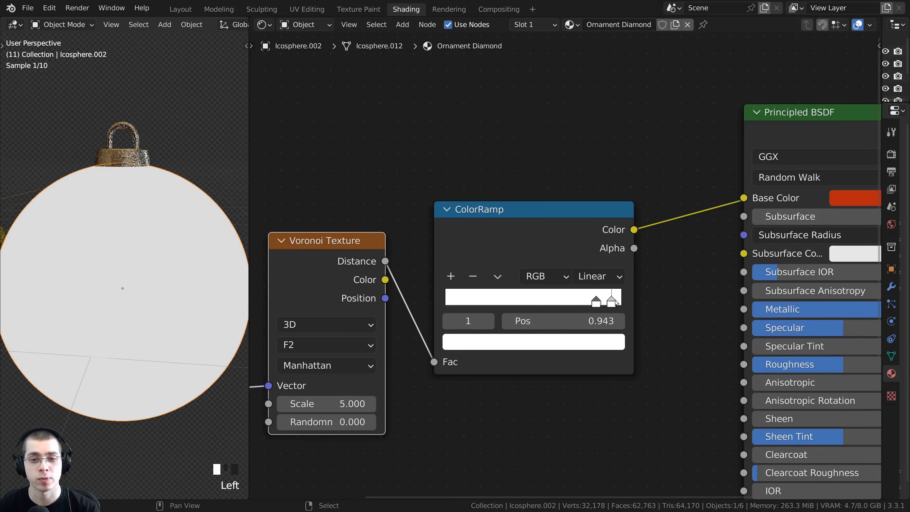
click(567, 348)
drag(513, 163, 554, 136)
click(552, 136)
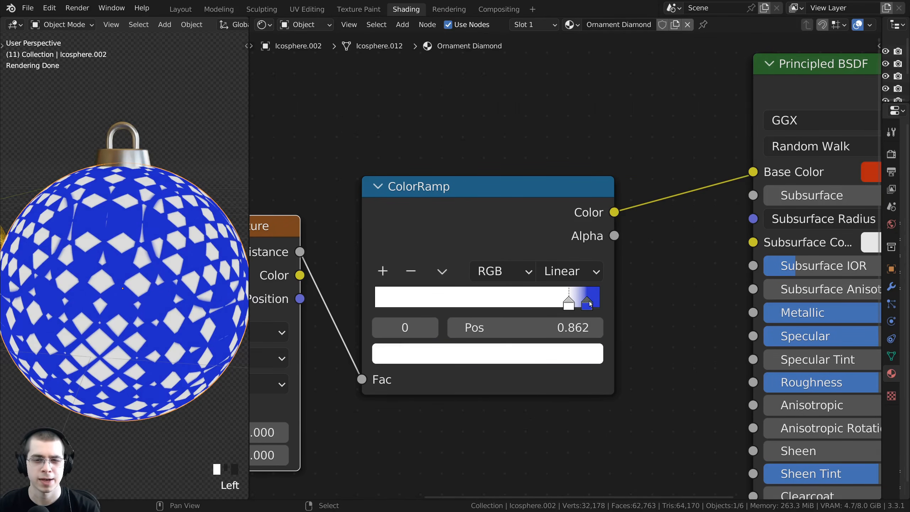
drag(587, 301, 582, 303)
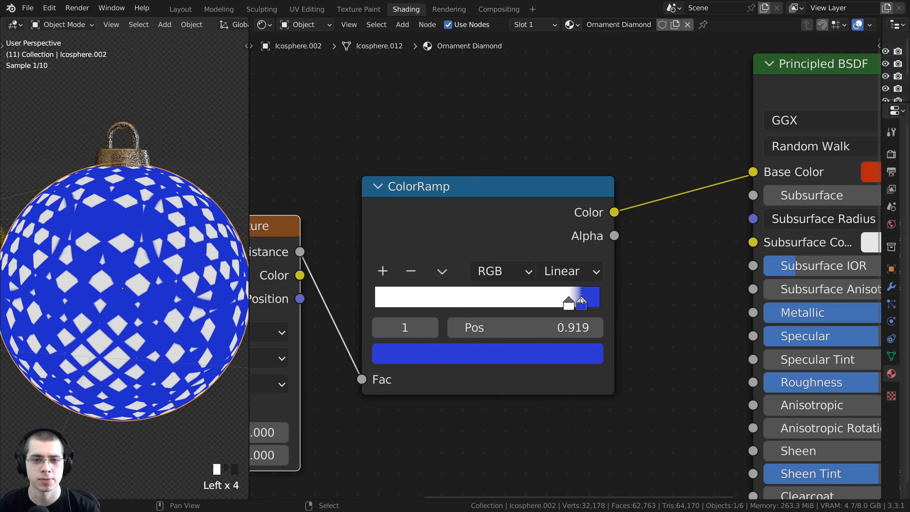
Step: Connect the Principled BSDF back to the Material Output and reposition the ColorRamp node between the Voronoi Texture and the shader
scroll(504, 287, down, 3)
scroll(525, 280, down, 1)
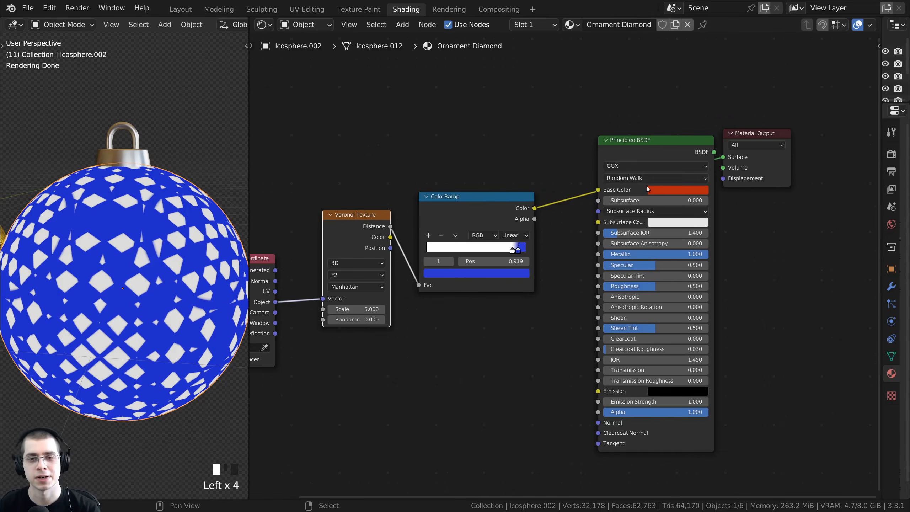
ctrl+shift+click(652, 144)
drag(652, 144, 647, 149)
scroll(551, 206, up, 1)
drag(526, 195, 599, 178)
scroll(187, 292, down, 2)
mouse_move(187, 291)
middle_down()
mouse_move(176, 292)
mouse_move(185, 291)
middle_up()
scroll(185, 291, up, 1)
middle_drag(556, 288, 567, 254)
scroll(567, 254, down, 3)
middle_drag(567, 254, 592, 220)
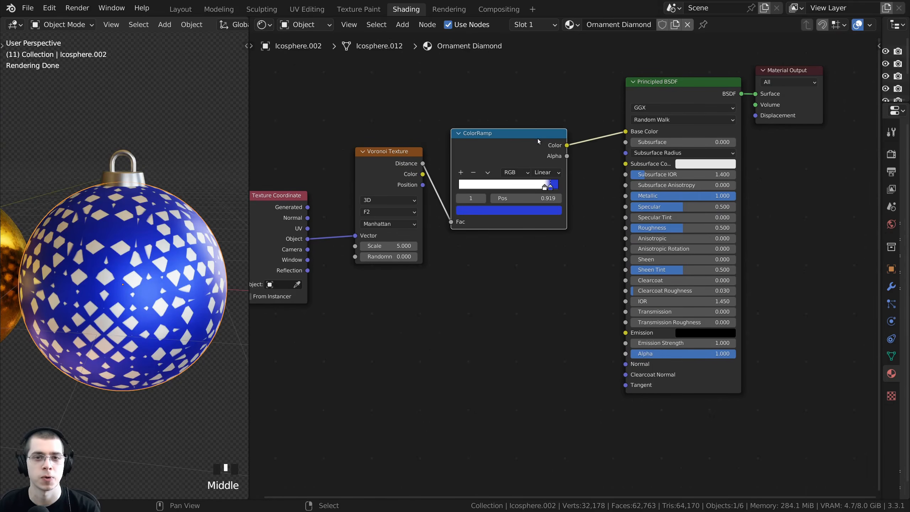
drag(538, 138, 532, 139)
scroll(124, 236, up, 2)
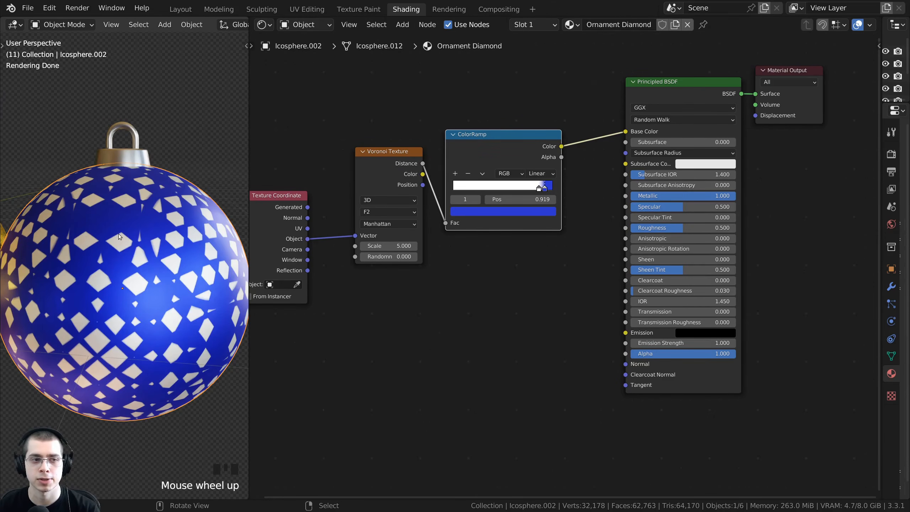
Step: Link the ColorRamp's Color output to the Principled BSDF's Normal input and make more room between the two nodes
drag(529, 158, 625, 364)
middle_drag(626, 364, 585, 387)
drag(629, 125, 675, 126)
middle_drag(563, 281, 561, 224)
scroll(562, 225, up, 3)
click(555, 211)
drag(508, 84, 573, 105)
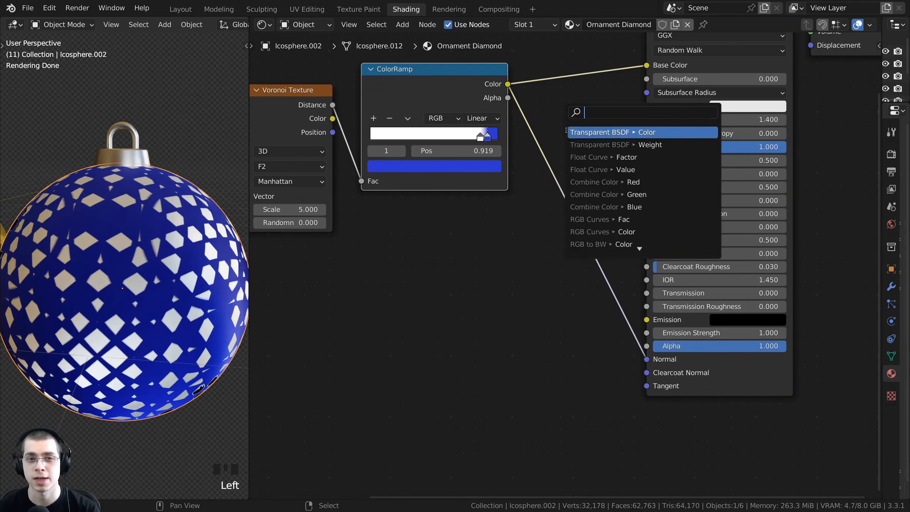
middle_drag(587, 320, 580, 313)
Step: Insert a Bump node on the link between the ColorRamp and the Principled BSDF's Normal input
key(shift+a)
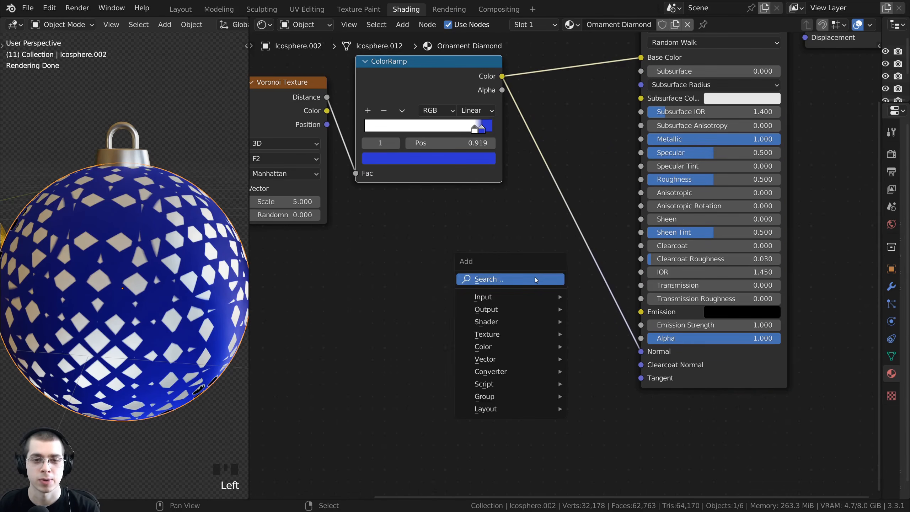
click(535, 278)
text(bum)
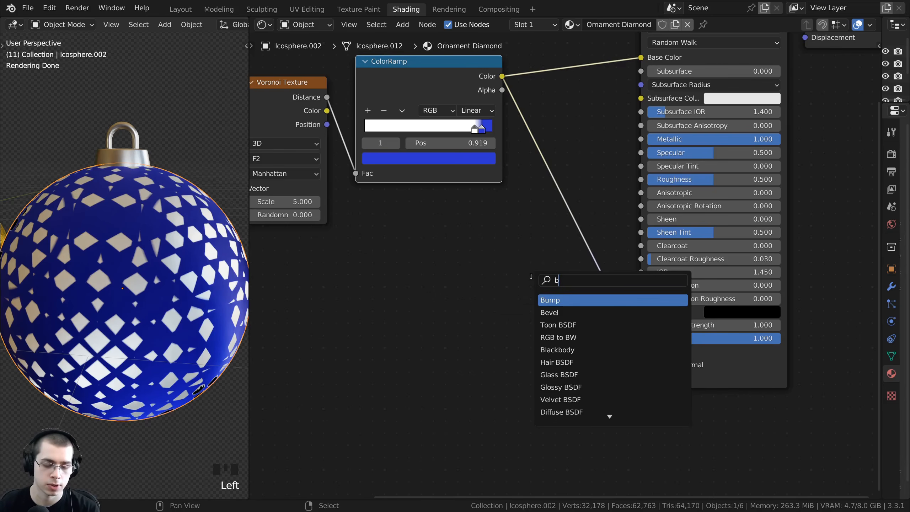
click(552, 301)
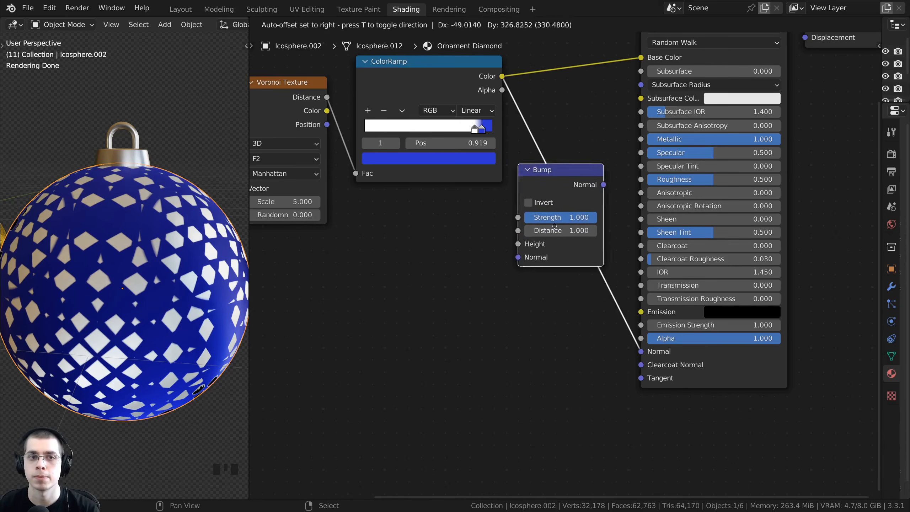
click(582, 283)
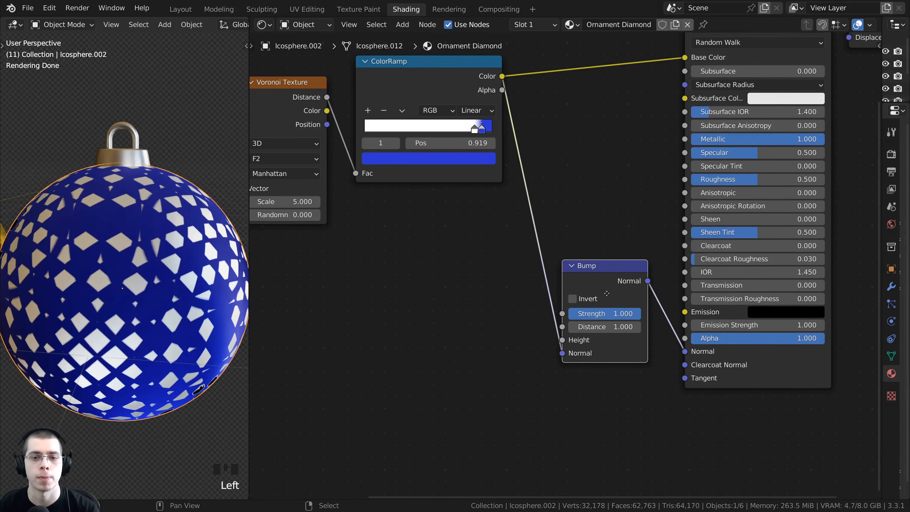
drag(606, 293, 620, 307)
Step: Move the ColorRamp link from the Bump node's Normal input to its Height input
middle_drag(604, 301, 601, 260)
scroll(595, 286, up, 1)
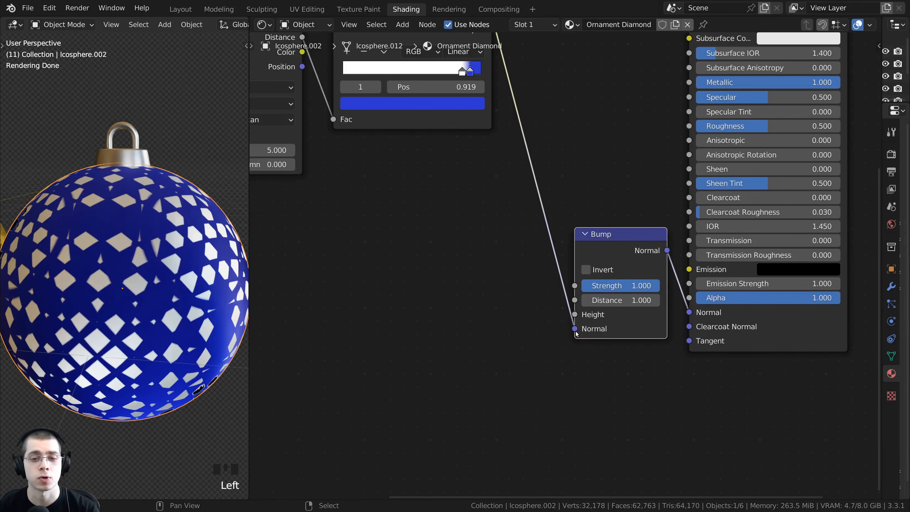
mouse_move(575, 330)
mouse_down()
mouse_move(564, 321)
mouse_move(575, 315)
mouse_up()
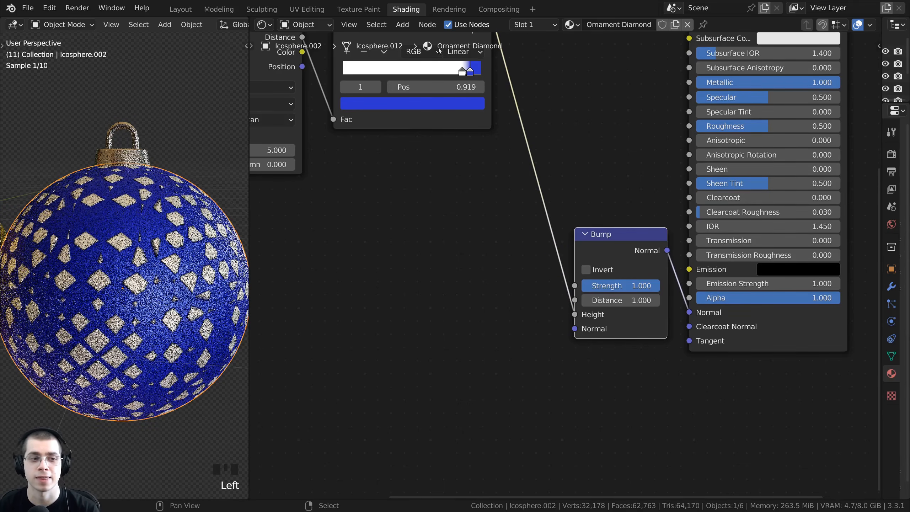
scroll(457, 72, down, 1)
middle_drag(452, 62, 452, 86)
Step: Inspect the diamonds' relief up close, enable Invert on the Bump node and set its Strength to 0.300
middle_drag(562, 313, 532, 273)
scroll(533, 274, up, 1)
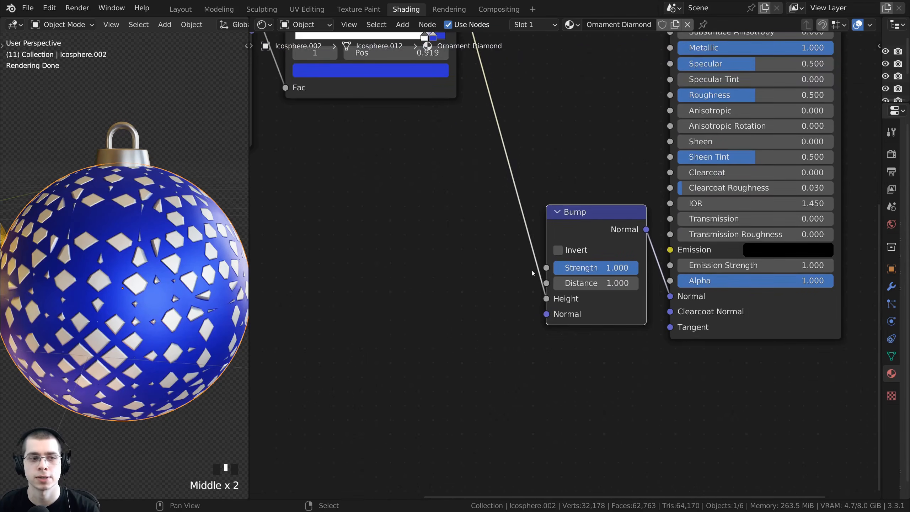
shift+middle_drag(105, 271, 135, 265)
scroll(136, 266, up, 3)
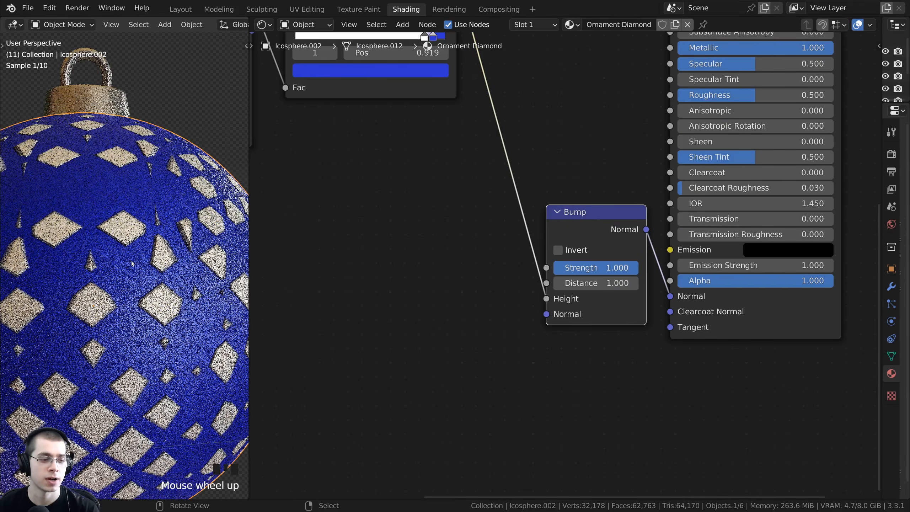
middle_drag(141, 220, 149, 222)
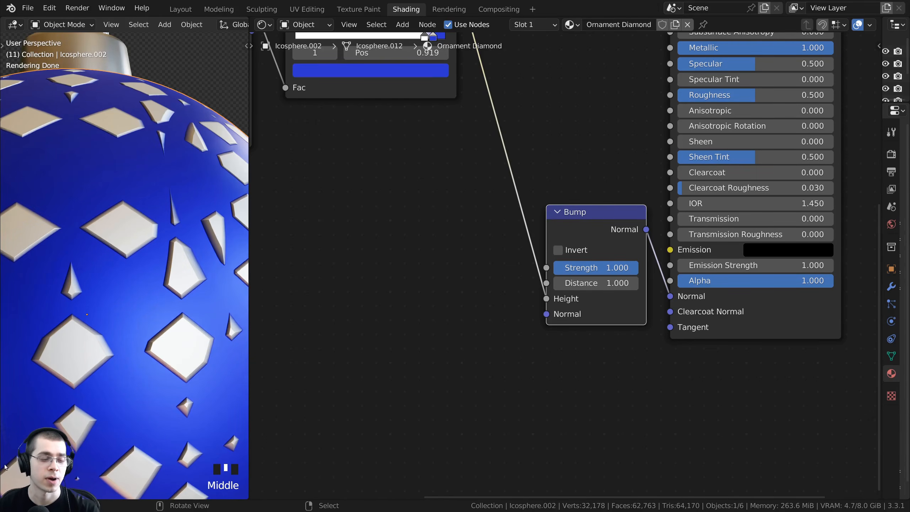
middle_drag(164, 237, 155, 263)
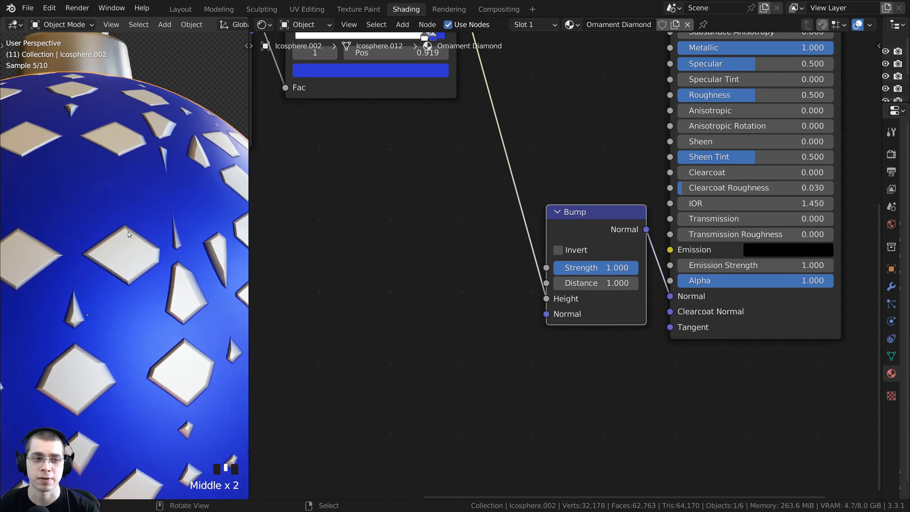
click(558, 250)
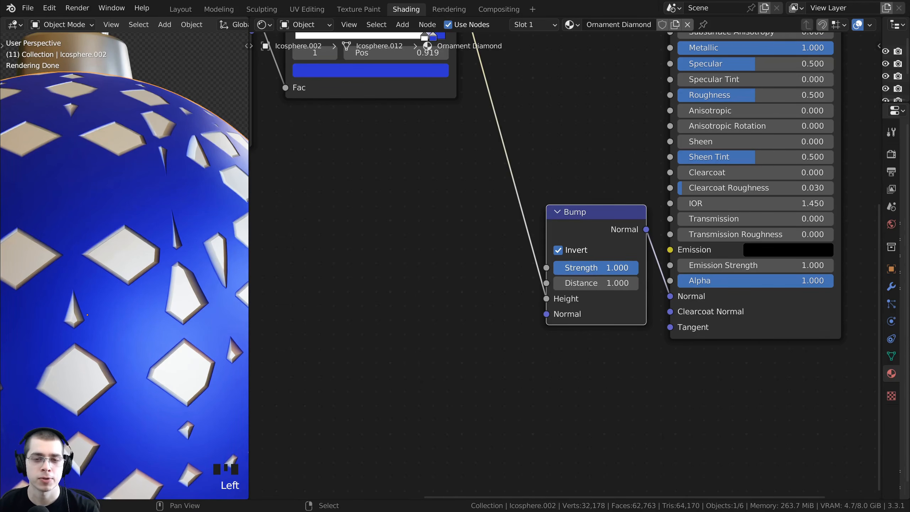
click(598, 269)
key(Return)
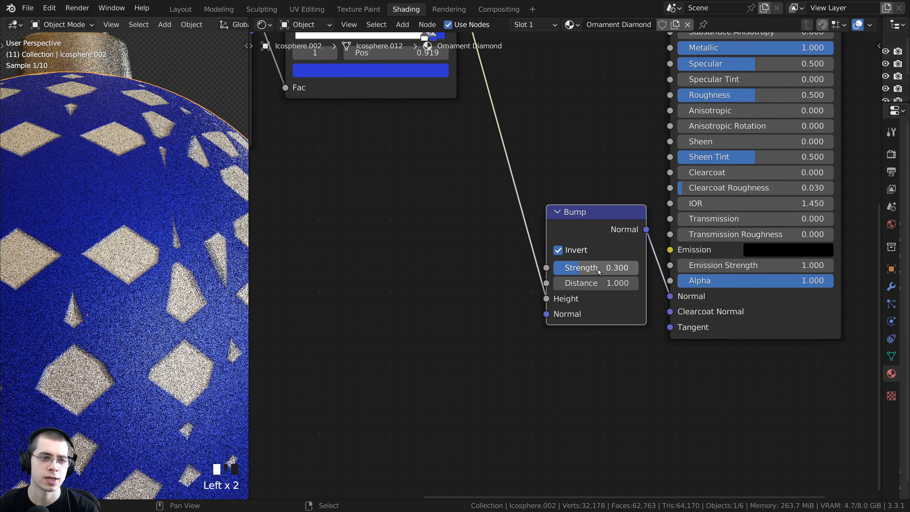
Step: Rearrange the ColorRamp, Voronoi Texture and Texture Coordinate nodes to free space beneath them
scroll(143, 251, down, 1)
middle_drag(143, 252, 154, 237)
scroll(143, 291, up, 2)
scroll(143, 262, down, 5)
scroll(482, 354, down, 4)
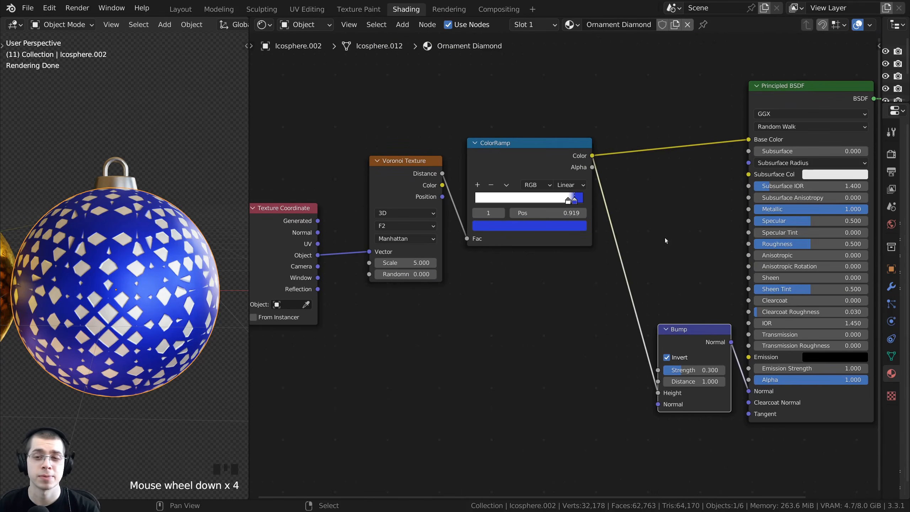
drag(811, 244, 792, 244)
right_click(800, 244)
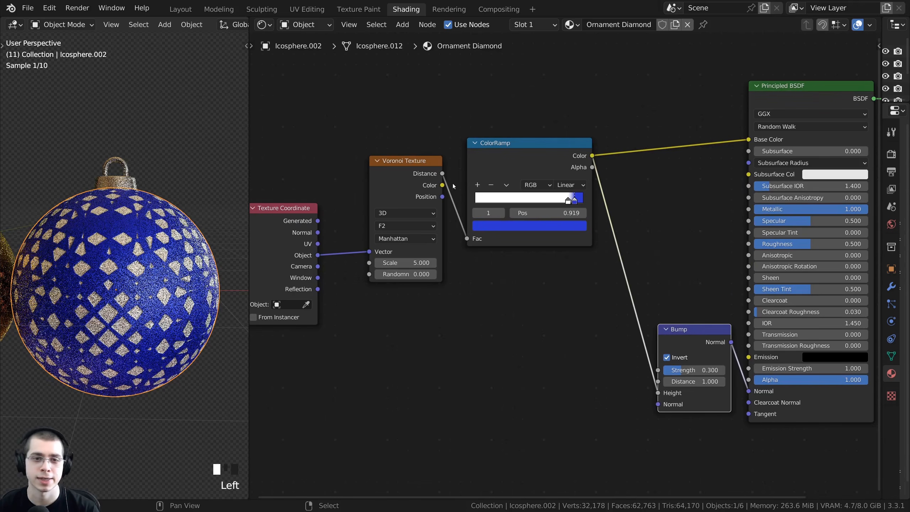
drag(519, 158, 527, 145)
drag(402, 177, 420, 143)
drag(282, 224, 284, 214)
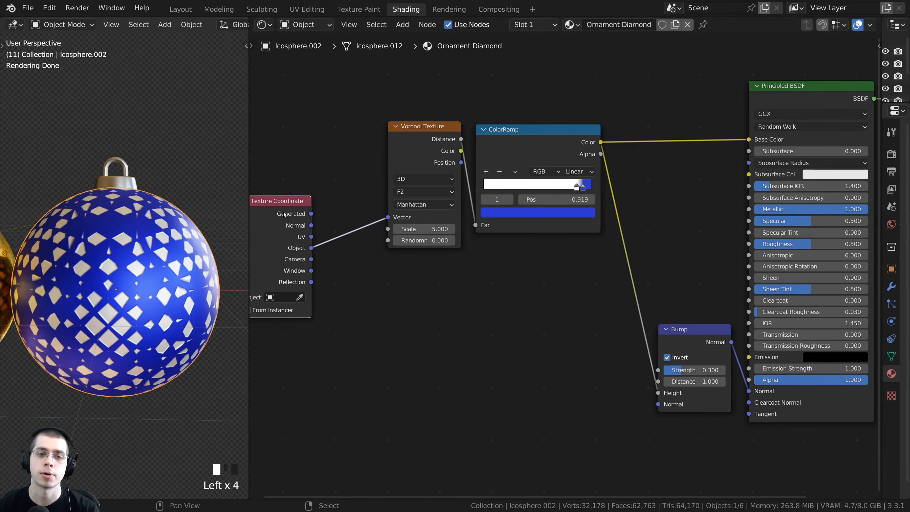
Step: Add a Noise Texture node and place it directly below the Voronoi Texture
middle_drag(430, 203, 444, 182)
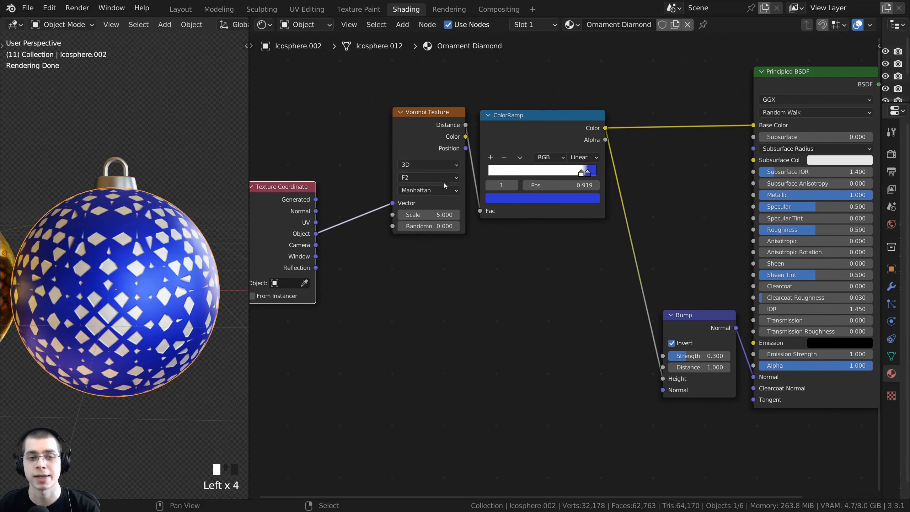
key(shift+a)
click(439, 177)
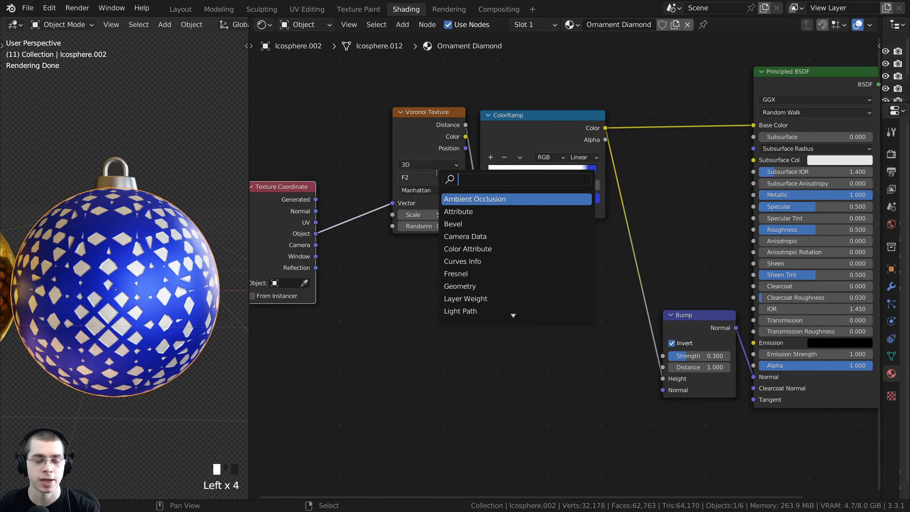
text(nois)
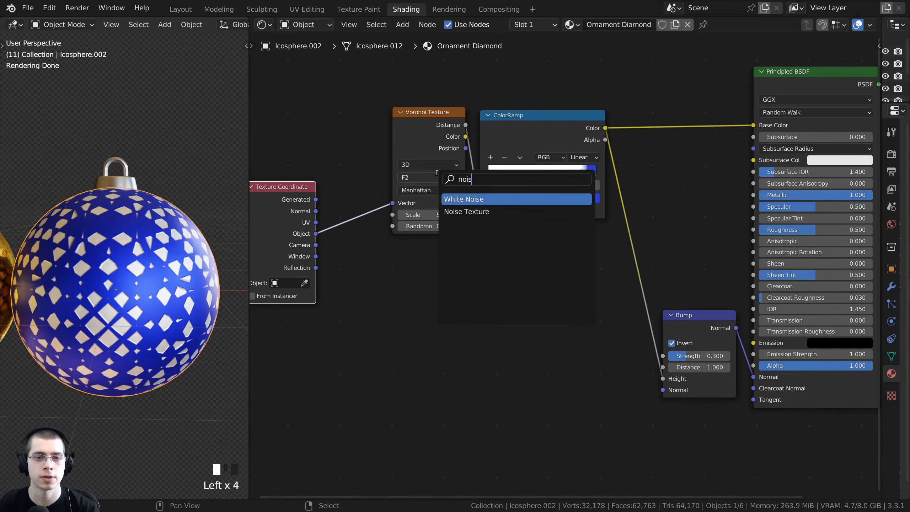
click(466, 212)
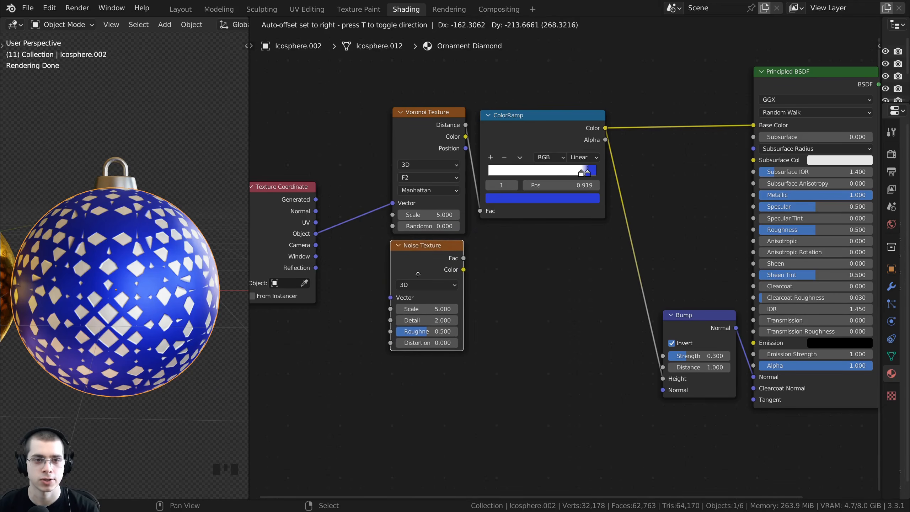
click(417, 275)
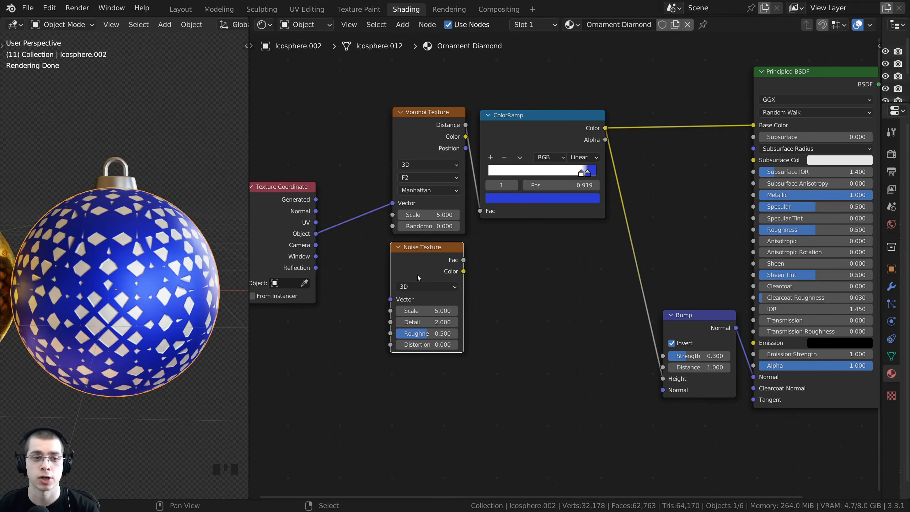
Step: Preview the Noise Texture on the ornament and link the Texture Coordinate node's Object output to its Vector input
middle_drag(414, 254, 418, 232)
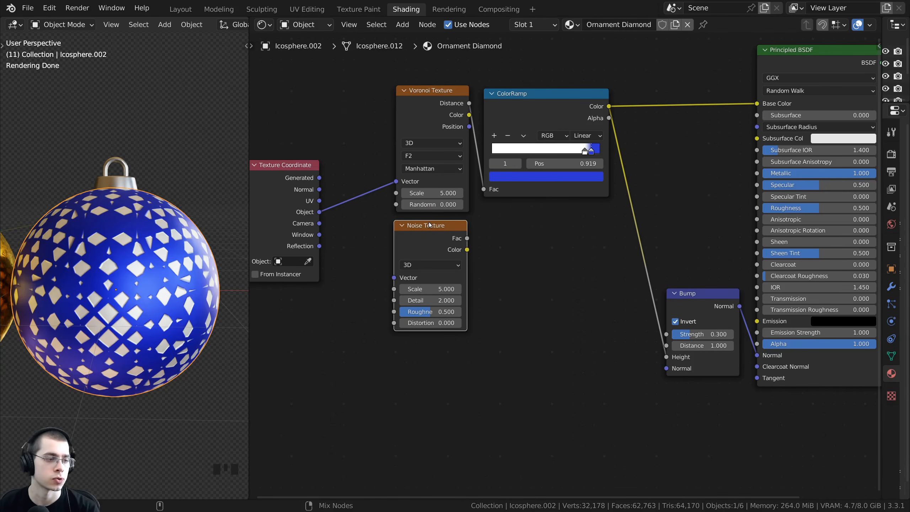
ctrl+shift+click(418, 232)
middle_drag(376, 337, 395, 323)
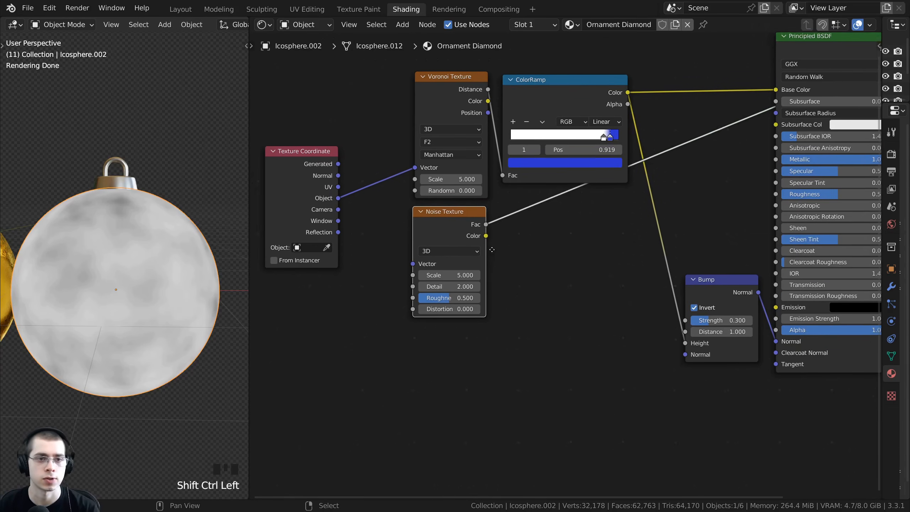
scroll(395, 323, up, 2)
click(356, 191)
drag(322, 176, 410, 252)
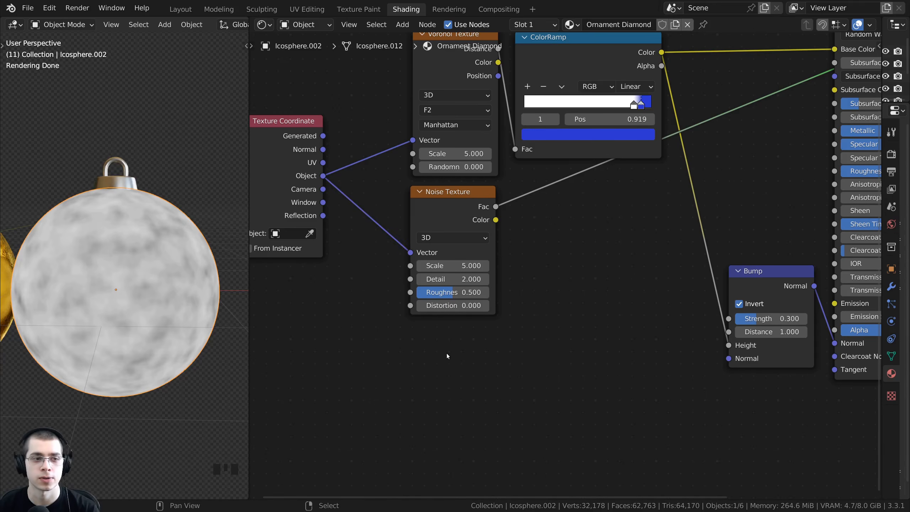
Step: Set the Noise Texture's Scale to 15 and its Detail to 15
click(461, 267)
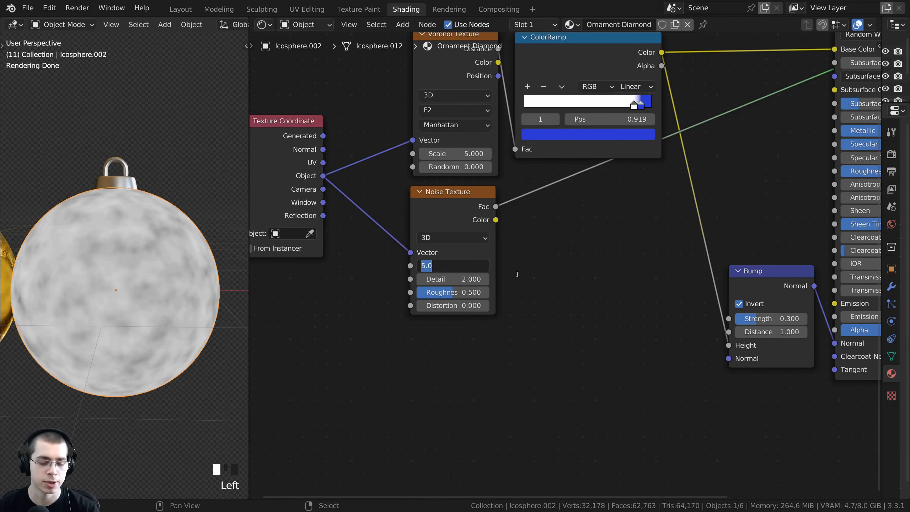
text(15)
key(Return)
middle_drag(189, 301, 166, 327)
scroll(163, 325, up, 2)
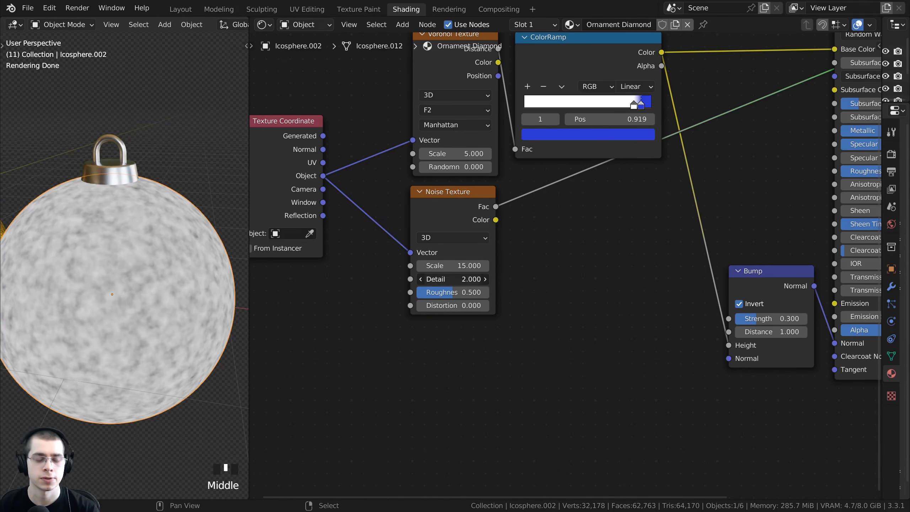
click(459, 280)
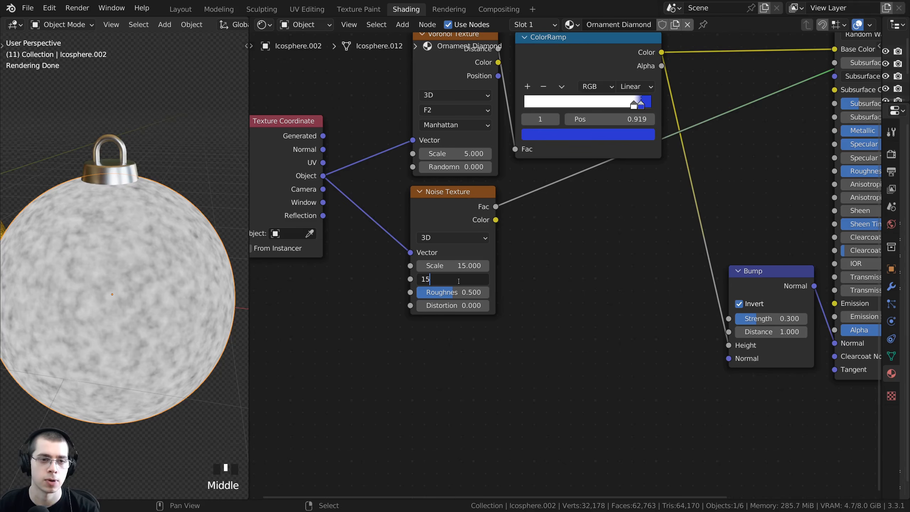
key(Return)
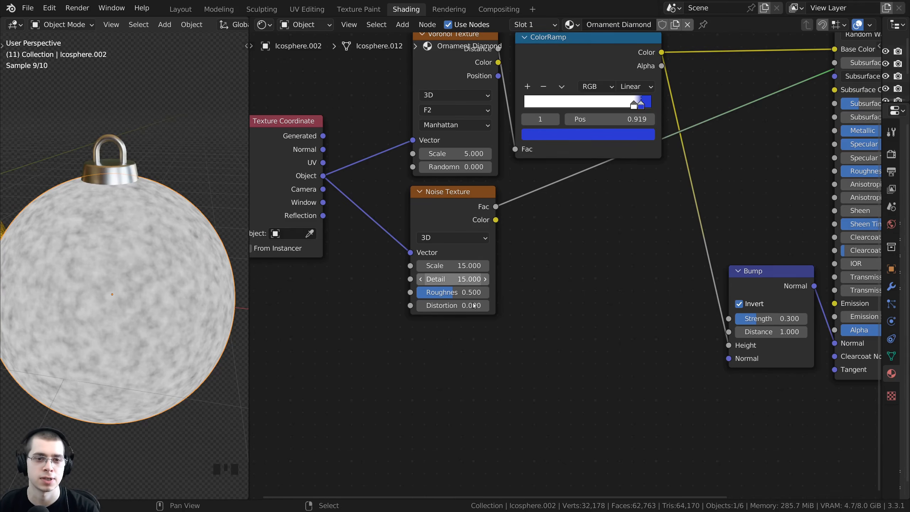
Step: Set the Noise Texture's Roughness to 0.8 and check the finer grain on the ornament
scroll(461, 283, up, 1)
scroll(437, 311, up, 2)
click(441, 299)
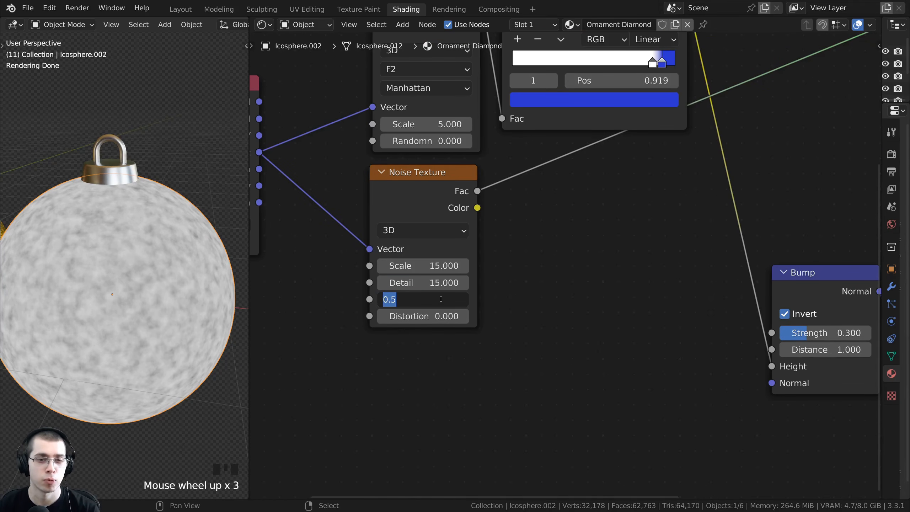
text(0.8)
click(440, 300)
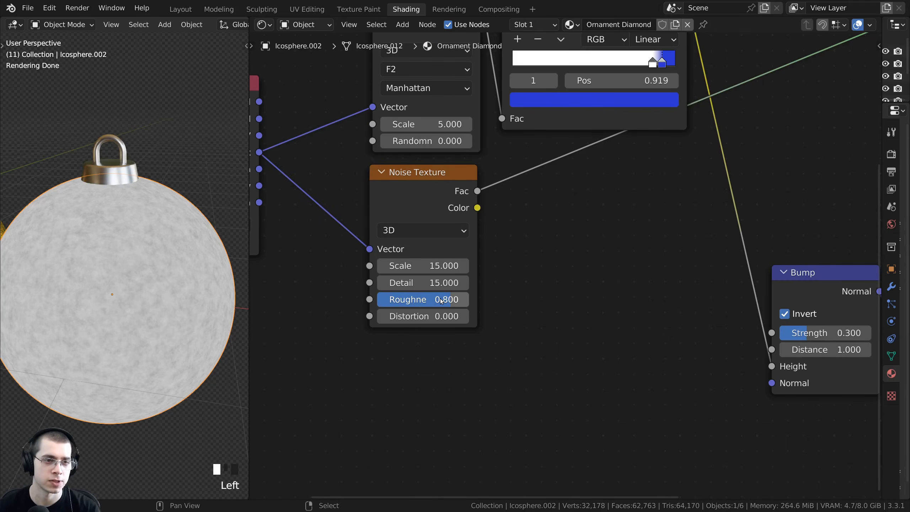
mouse_move(149, 253)
middle_down()
mouse_move(144, 296)
mouse_move(118, 274)
mouse_move(165, 252)
middle_up()
Step: Link the Noise Texture's Fac output to the Principled BSDF's Roughness input
scroll(137, 282, down, 3)
scroll(474, 200, down, 4)
middle_drag(474, 201, 382, 237)
key(a)
drag(382, 237, 695, 198)
scroll(97, 190, up, 2)
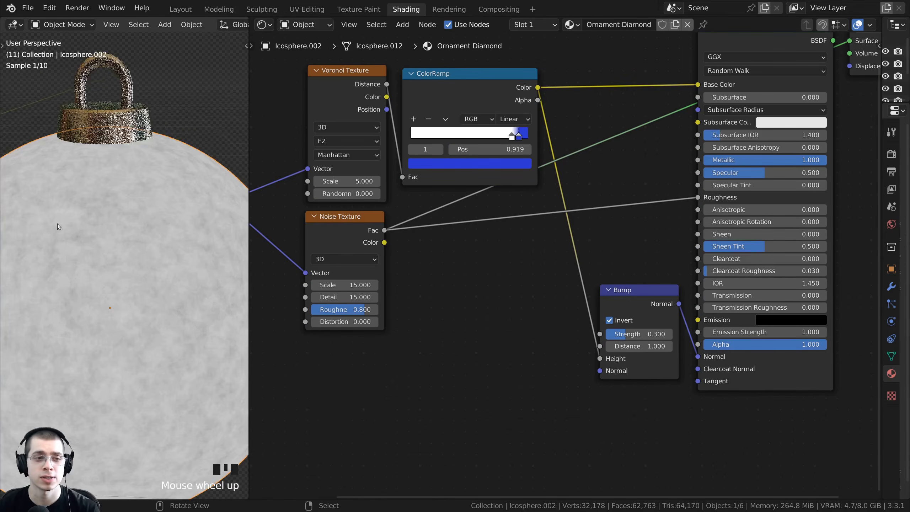
Step: Switch the preview back to the Principled BSDF and check the noise-driven roughness on the ornament up close
scroll(516, 231, down, 2)
middle_drag(517, 257, 485, 302)
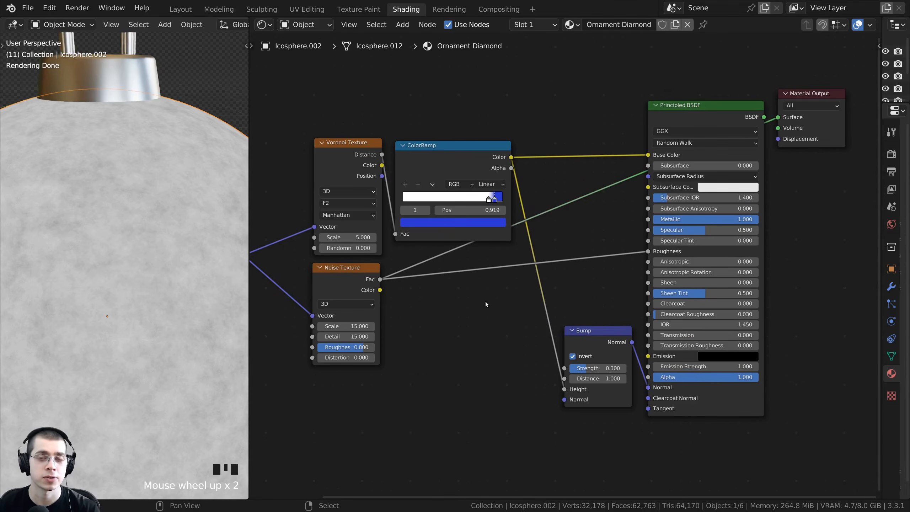
middle_drag(696, 207, 607, 222)
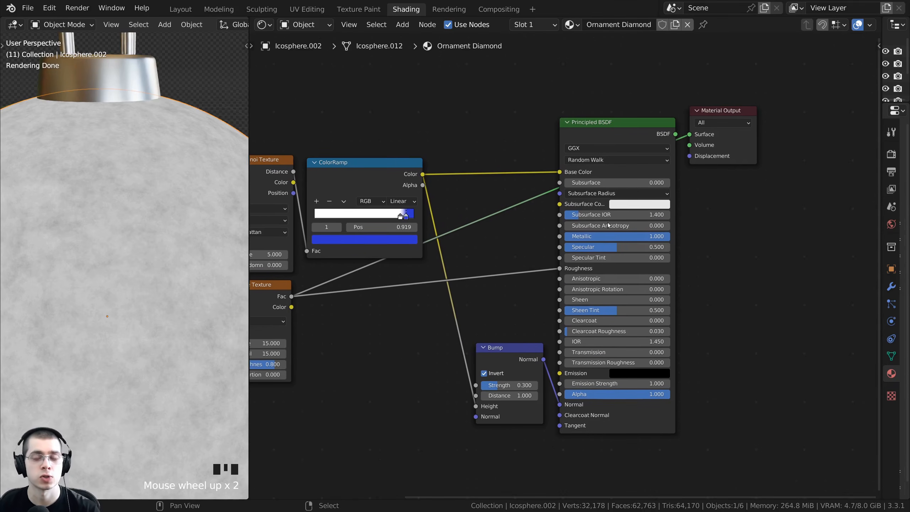
ctrl+shift+click(634, 133)
scroll(126, 259, down, 1)
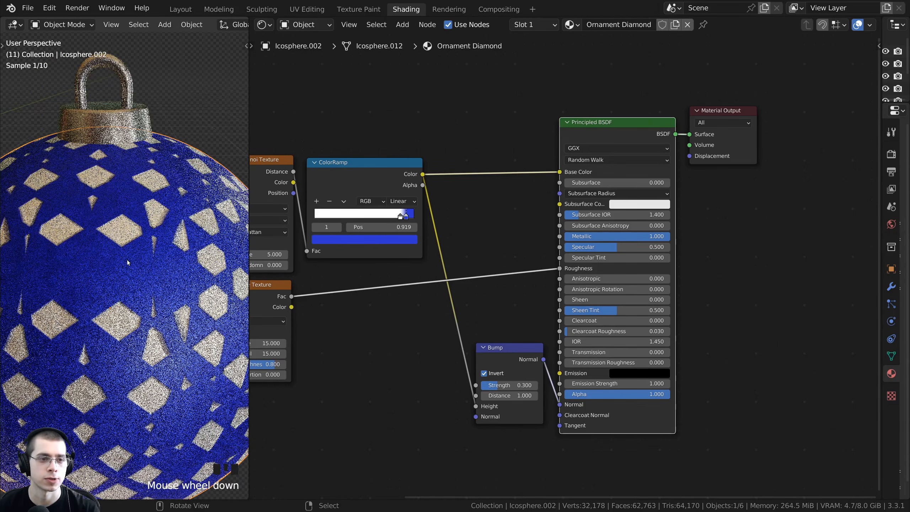
middle_drag(145, 247, 166, 231)
shift+middle_drag(166, 232, 156, 237)
Step: Duplicate the ColorRamp and insert the copy between the Noise Texture's Fac output and the Principled BSDF's Roughness input
middle_drag(492, 244, 570, 216)
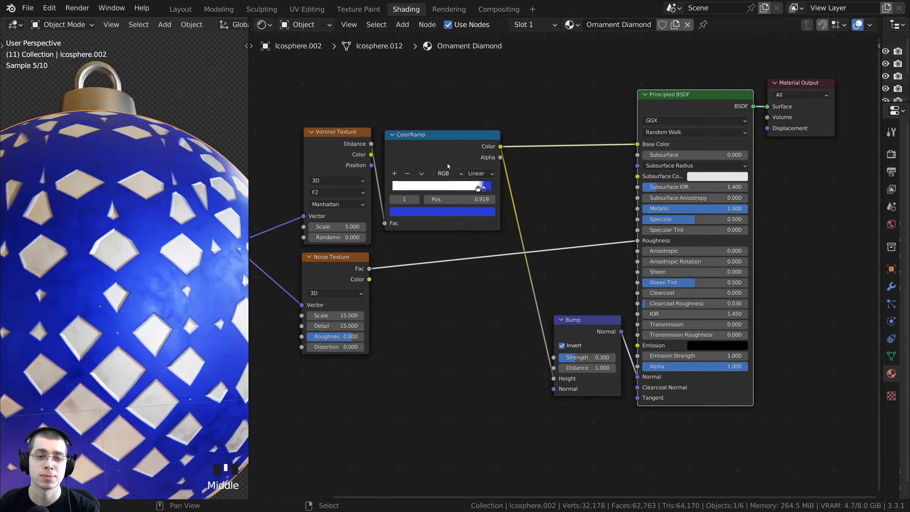
drag(460, 132, 431, 153)
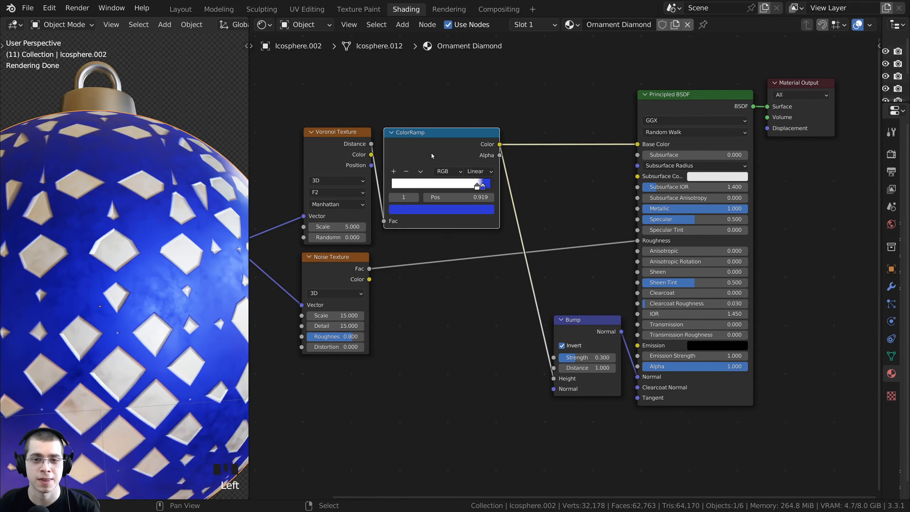
middle_drag(431, 155, 408, 162)
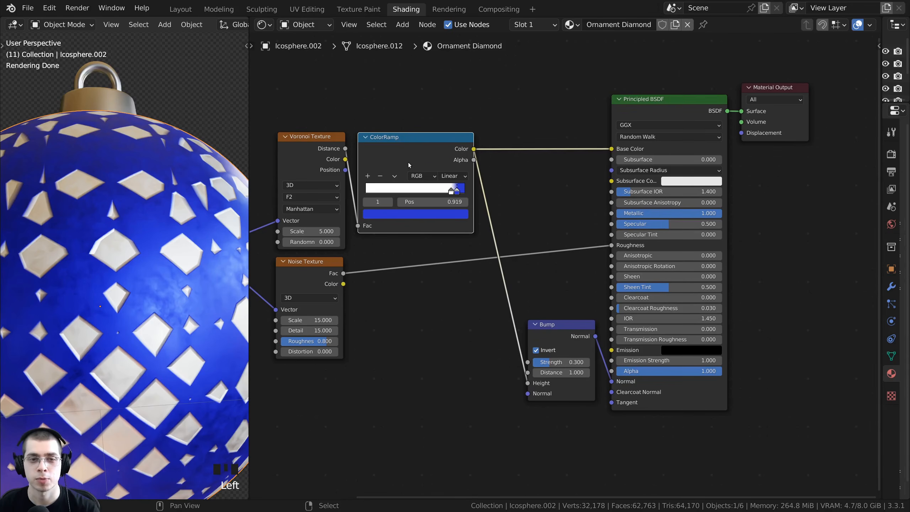
key(shift+d)
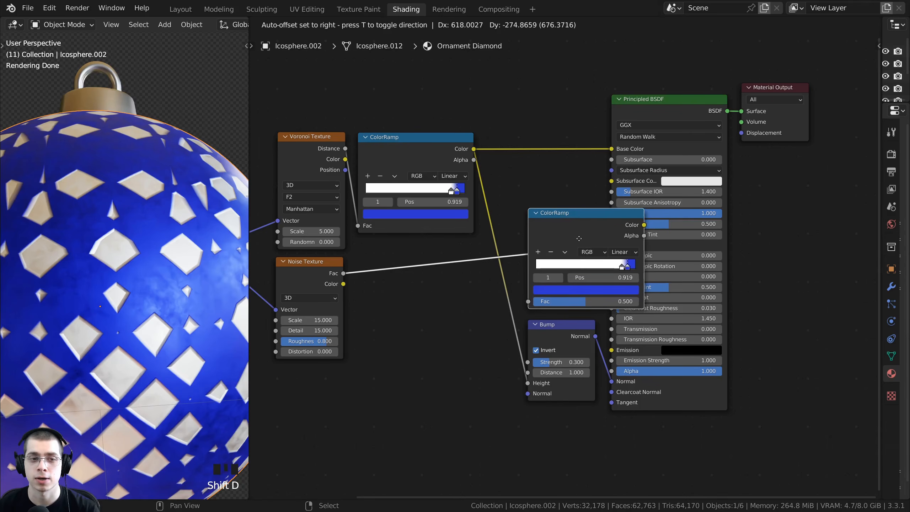
click(503, 233)
key(g)
click(561, 226)
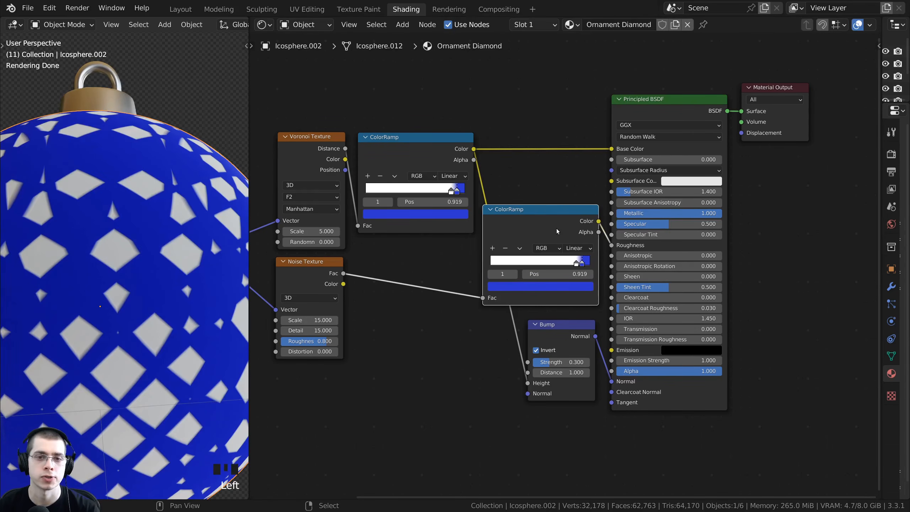
Step: Reset the duplicated ColorRamp to its default black-to-white gradient
middle_drag(553, 235, 545, 245)
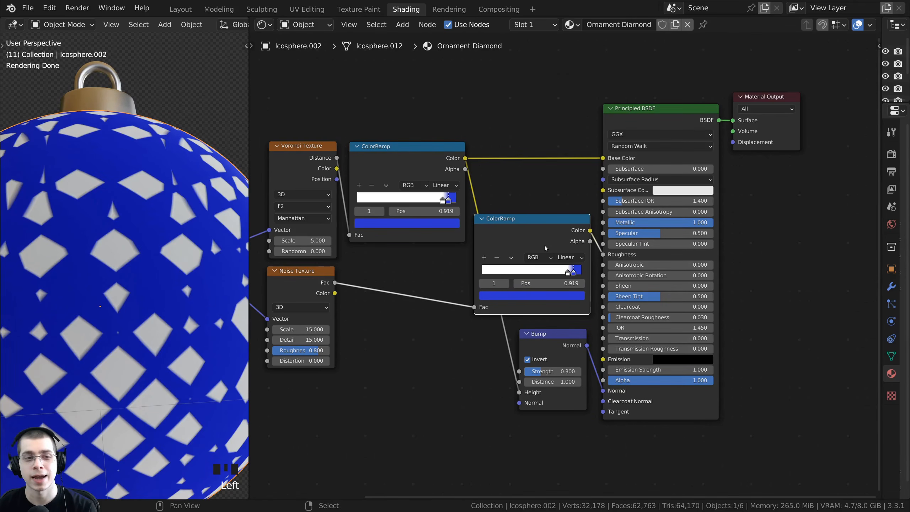
key(BackSpace)
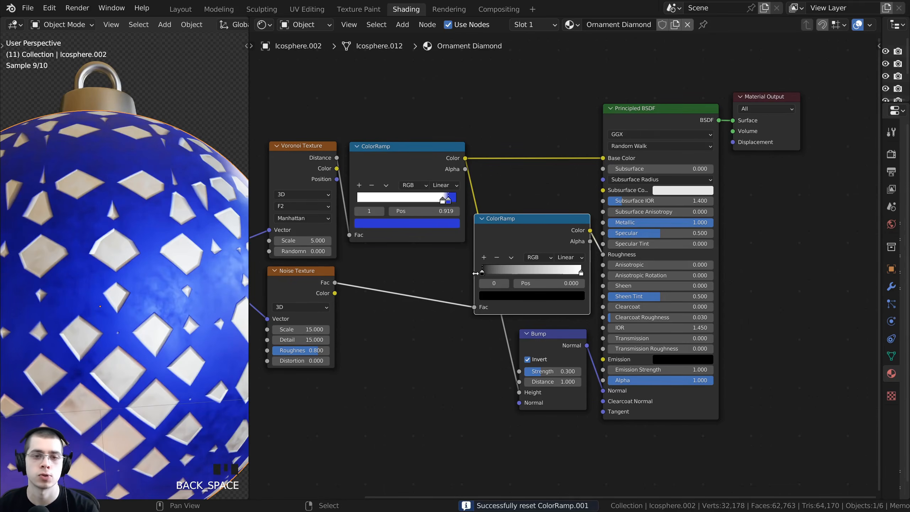
scroll(519, 237, up, 2)
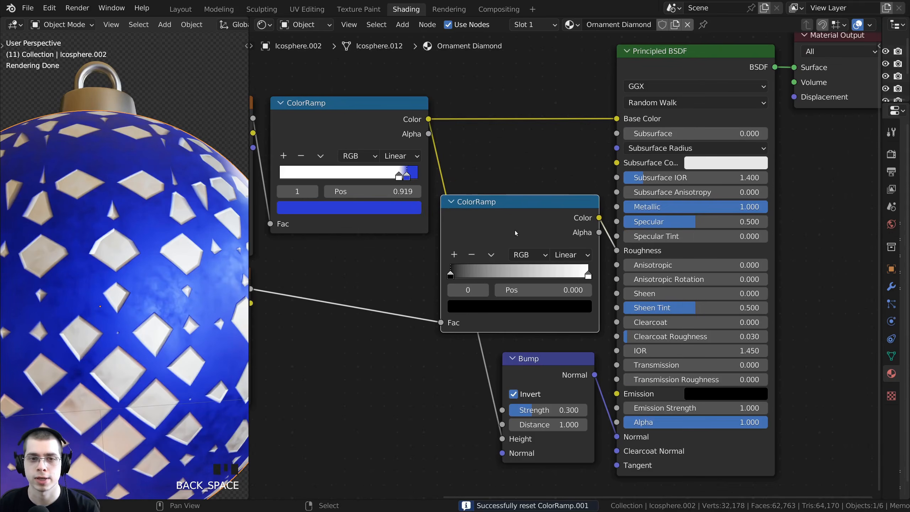
Step: Darken the white stop of the roughness ColorRamp to the grey 9A9A9A
click(589, 278)
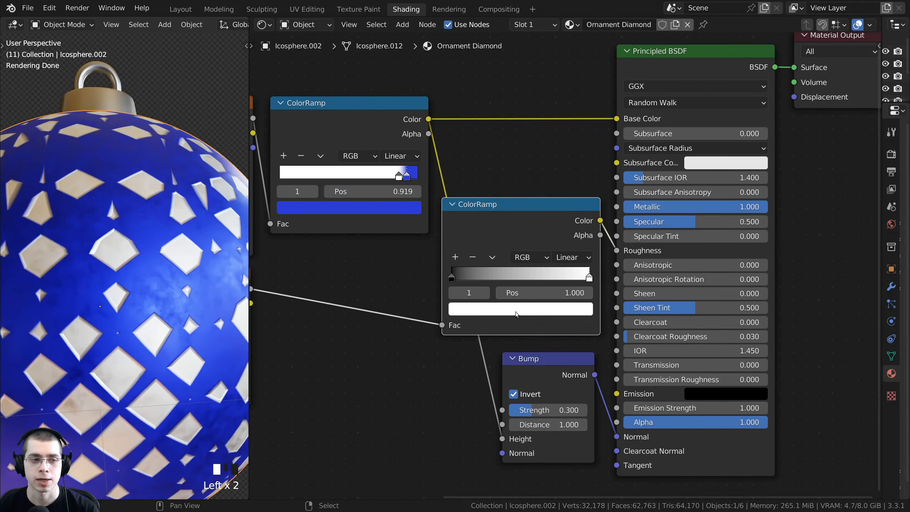
click(515, 311)
click(562, 137)
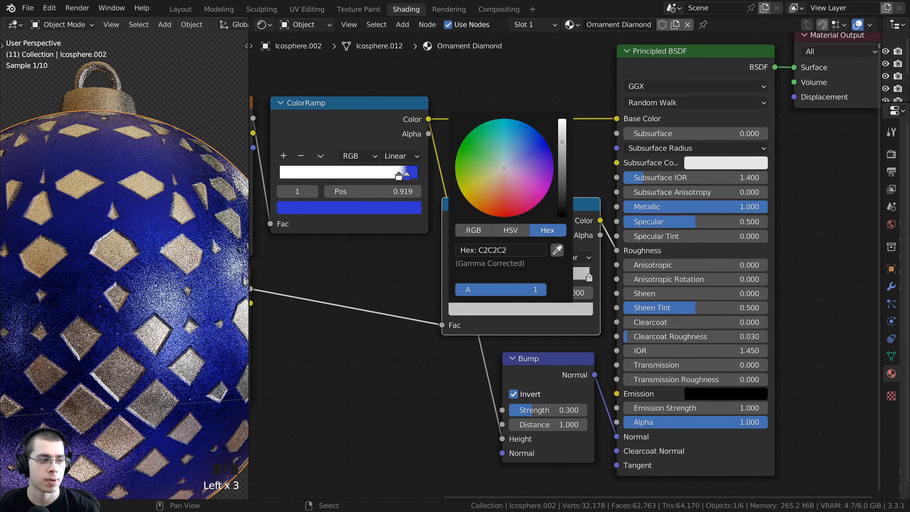
drag(562, 137, 562, 160)
scroll(215, 272, down, 2)
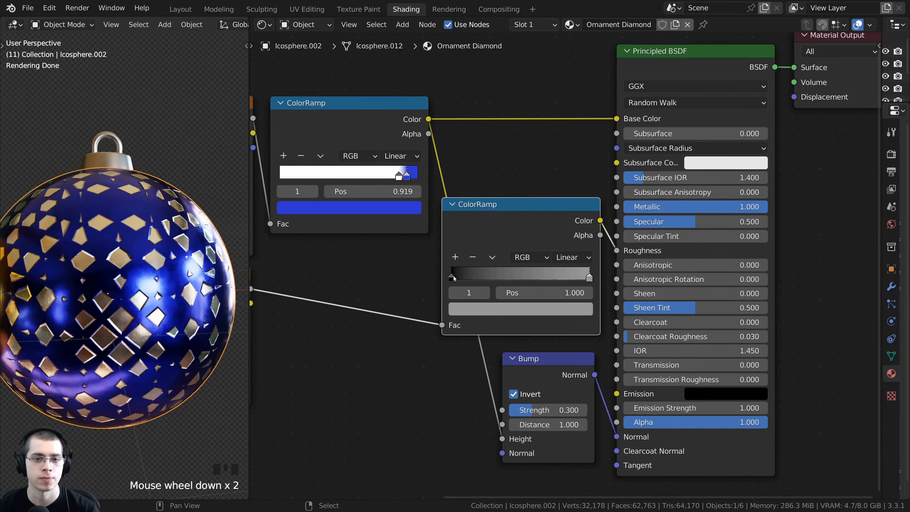
Step: Lighten the black stop at position 0 of the roughness ColorRamp to a medium-dark grey
click(452, 278)
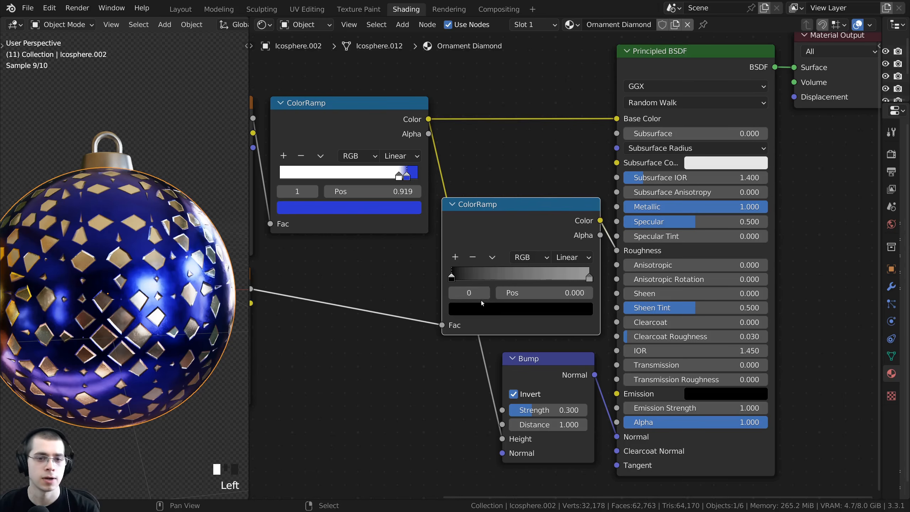
click(483, 309)
drag(563, 196, 562, 157)
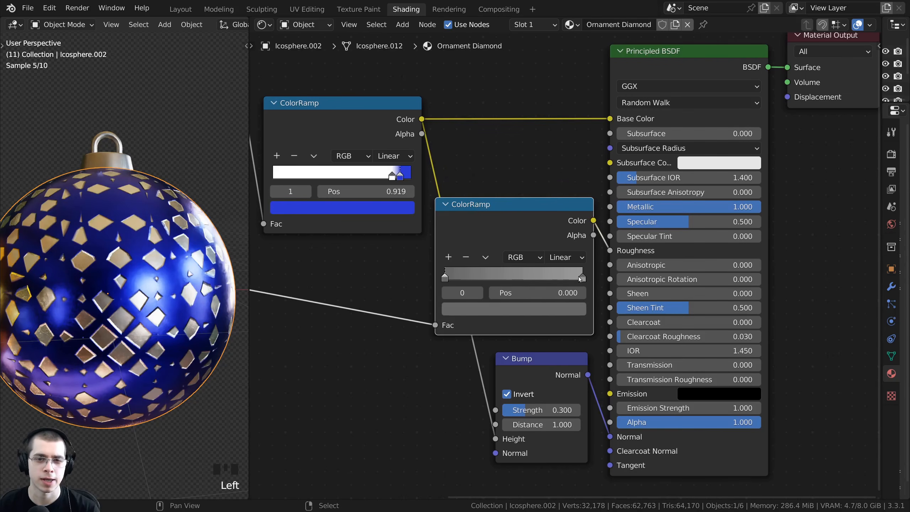
Step: Lighten the stop at position 1.000 of the roughness ColorRamp to a light grey and check the ornament
click(583, 278)
click(540, 313)
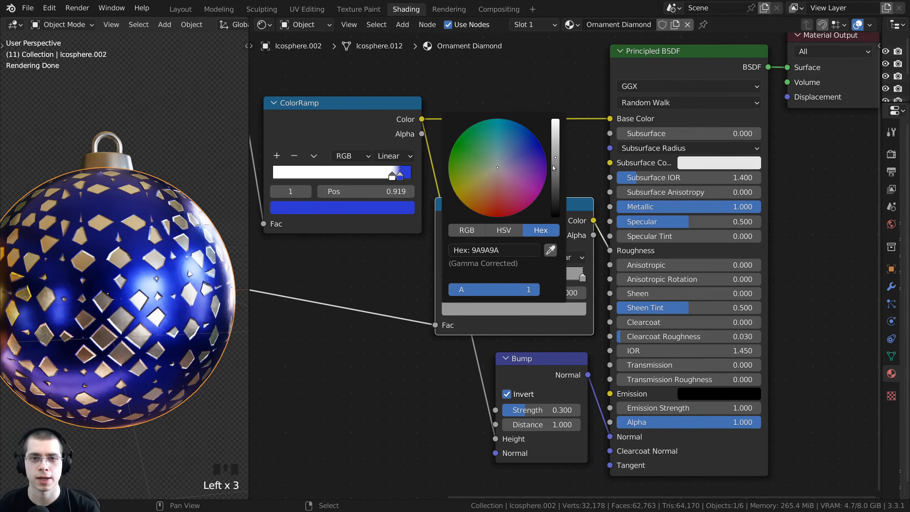
drag(554, 158, 555, 152)
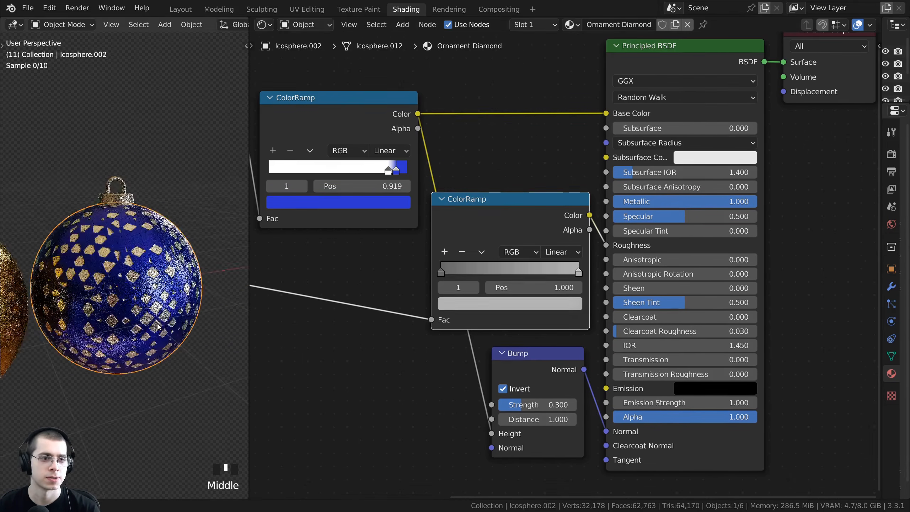
middle_drag(120, 304, 125, 229)
scroll(91, 332, up, 3)
scroll(126, 229, down, 2)
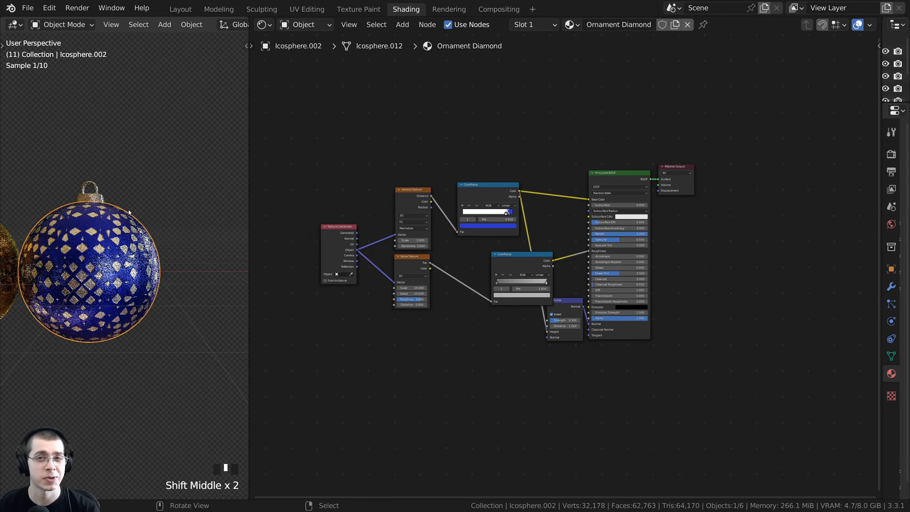
Step: Look over the finished diamond ornament, switch to the front orthographic view and save the file
shift+middle_drag(133, 229, 142, 230)
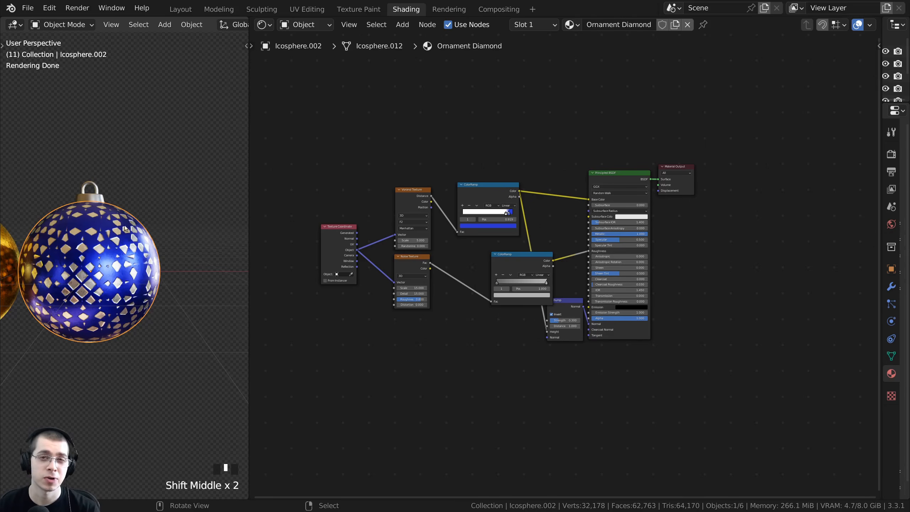
shift+middle_drag(432, 239, 460, 256)
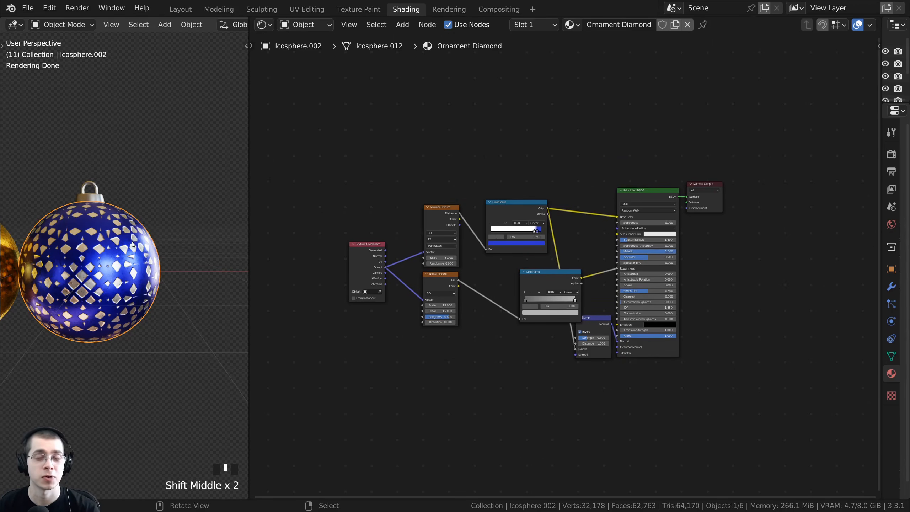
middle_drag(131, 247, 169, 261)
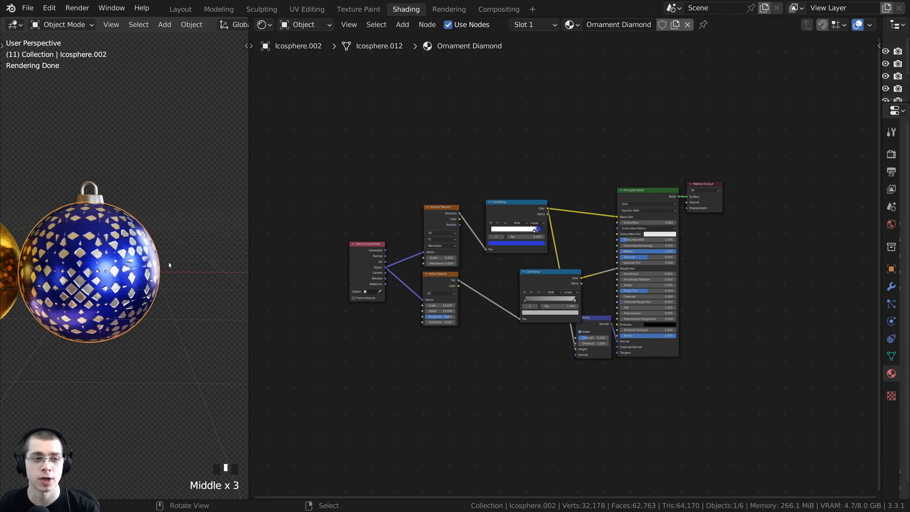
key(KP_1)
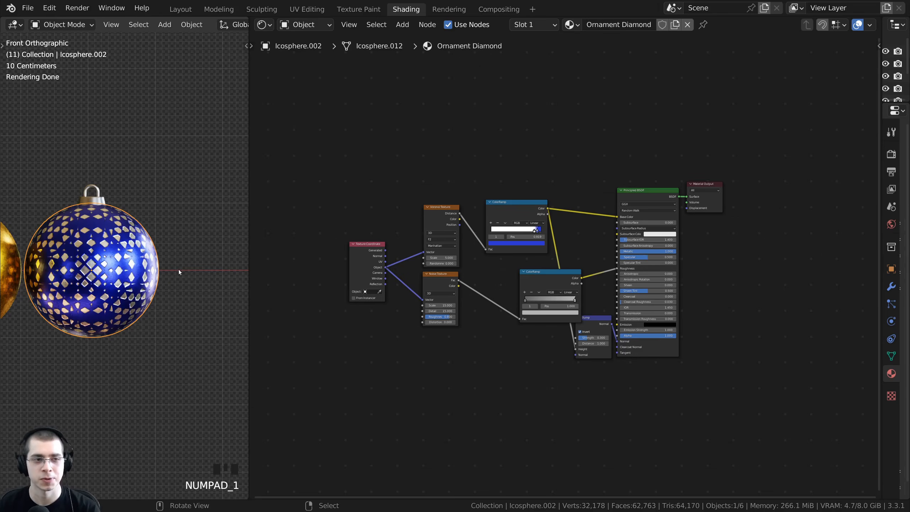
key(ctrl+s)
Step: Duplicate the blue diamond ornament together with its cap and move the copy about 2.045 m along the X axis
drag(248, 259, 264, 259)
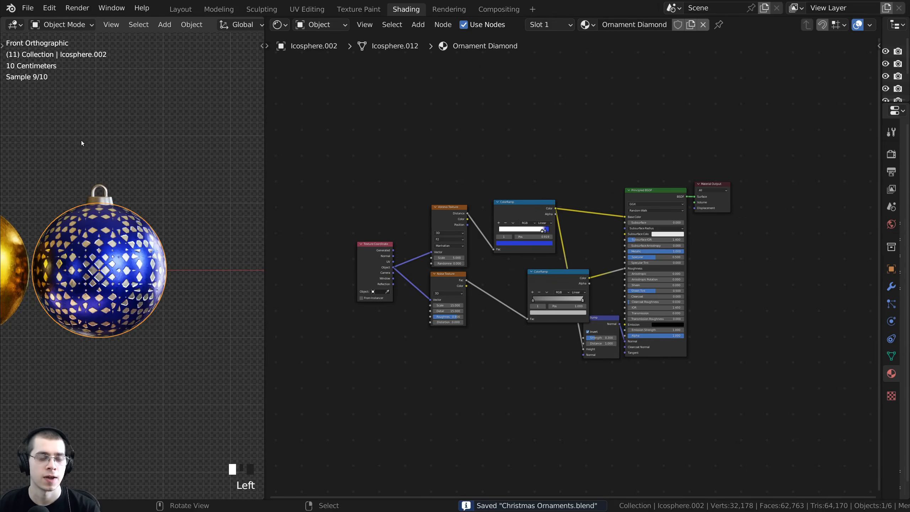
drag(81, 140, 128, 314)
shift+middle_drag(125, 301, 96, 291)
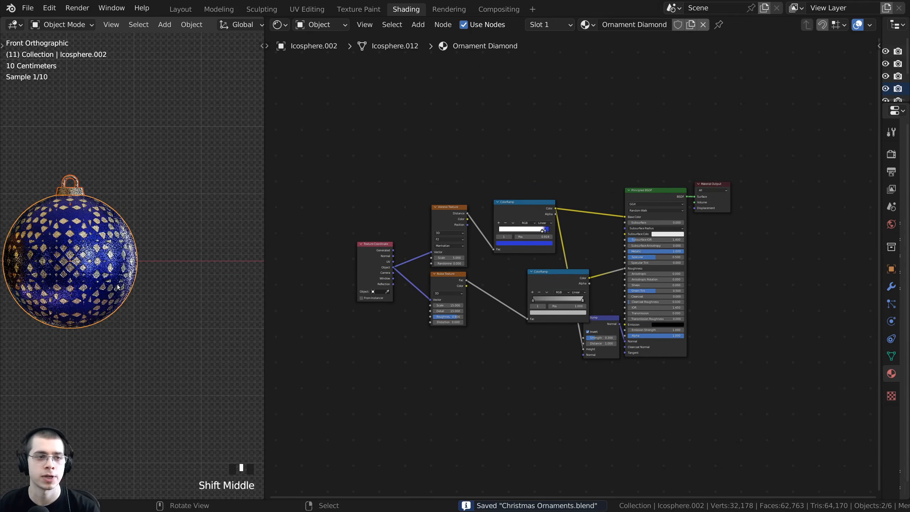
key(shift+d)
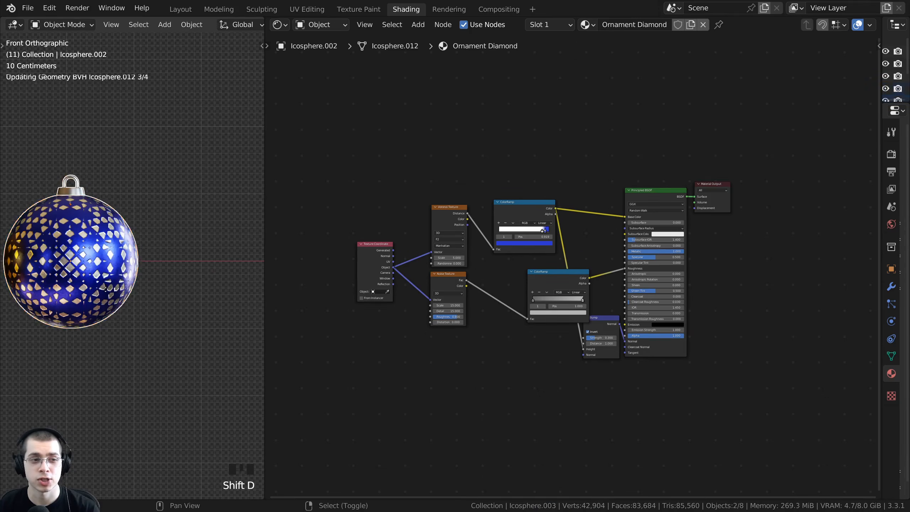
key(x)
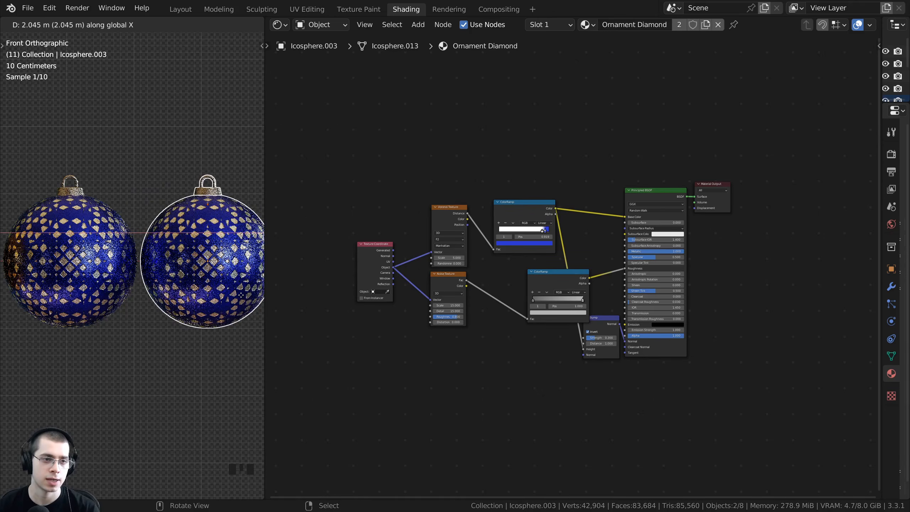
click(240, 296)
Step: Give the copied ornament ball its own single-user copy of the material and rename it Ornament Snowflake
shift+middle_drag(201, 289, 133, 306)
scroll(131, 302, up, 3)
right_click(146, 325)
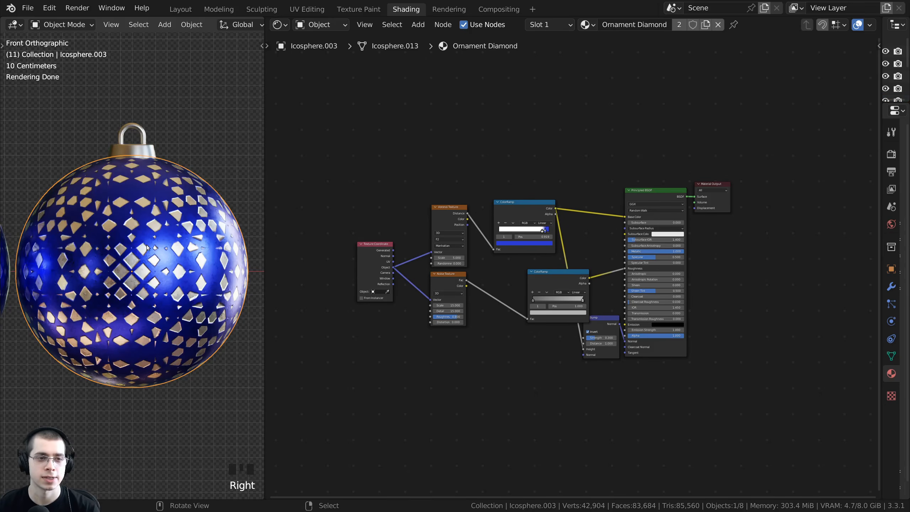
click(702, 30)
click(642, 27)
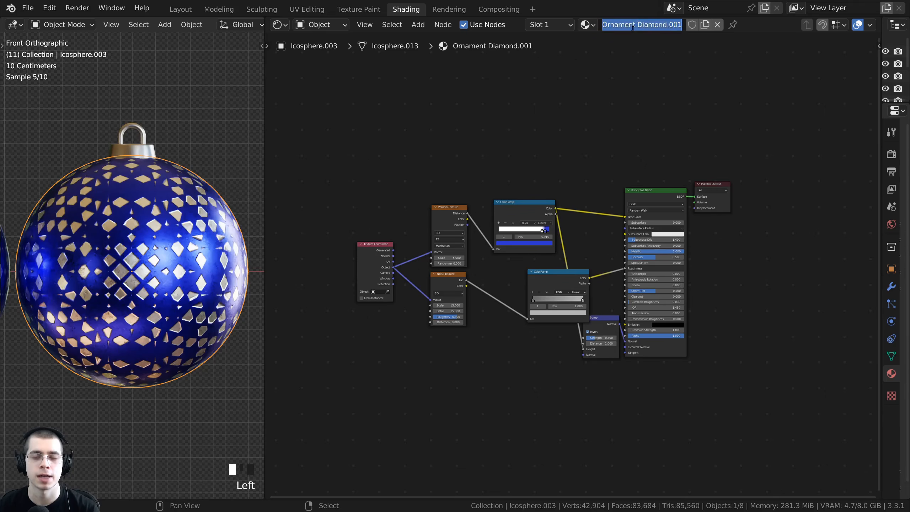
drag(637, 25, 683, 26)
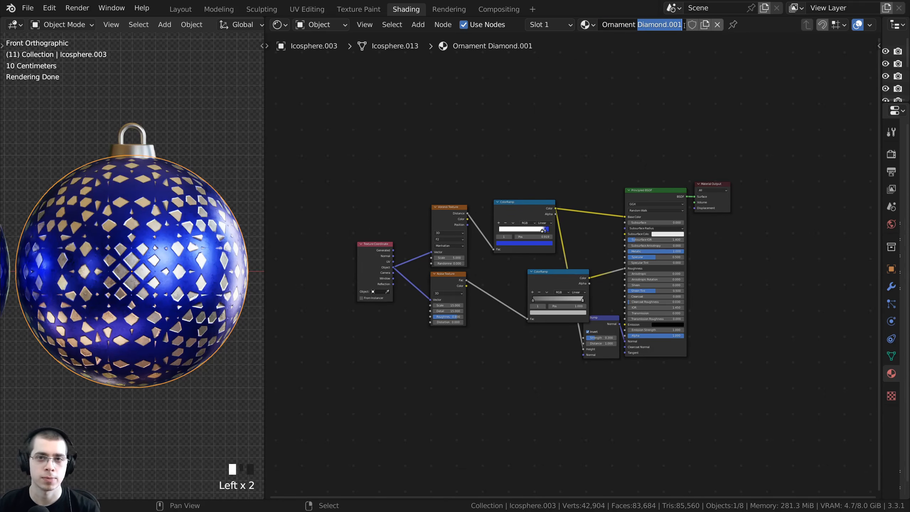
text(Snowflake)
key(Return)
Step: Delete all nodes except the Principled BSDF and Material Output, and set Metallic to 1.000
scroll(595, 144, up, 3)
middle_drag(595, 144, 607, 110)
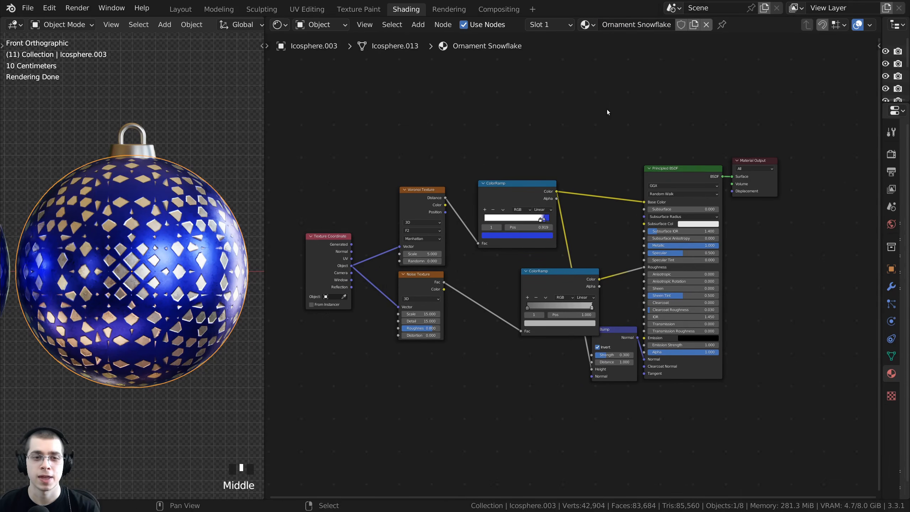
drag(607, 110, 283, 423)
middle_drag(472, 227, 459, 231)
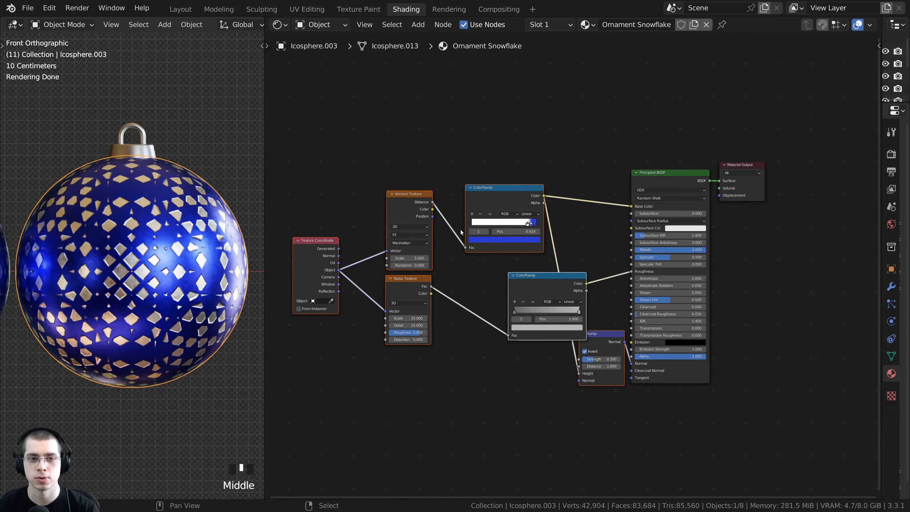
key(Delete)
scroll(461, 229, up, 6)
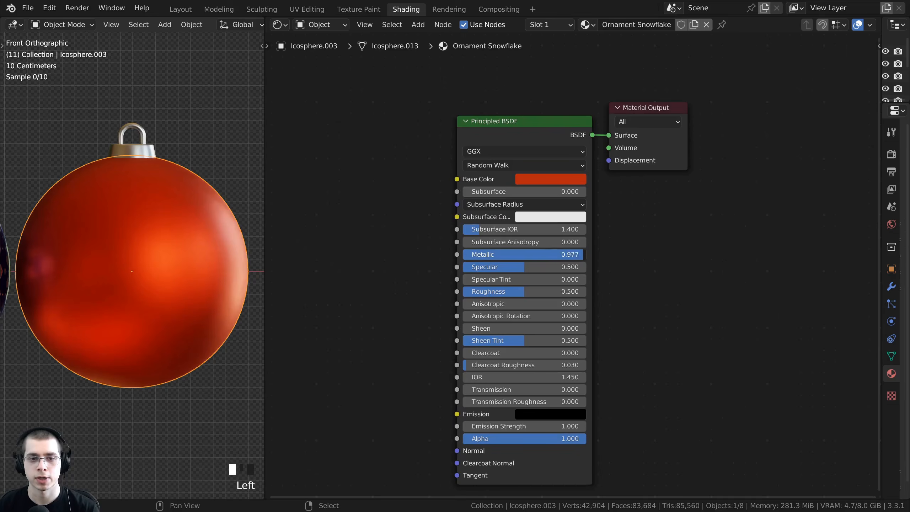
mouse_move(583, 255)
mouse_down()
mouse_move(536, 255)
mouse_move(586, 254)
mouse_up()
scroll(502, 241, up, 1)
middle_drag(462, 232, 523, 211)
scroll(229, 216, down, 1)
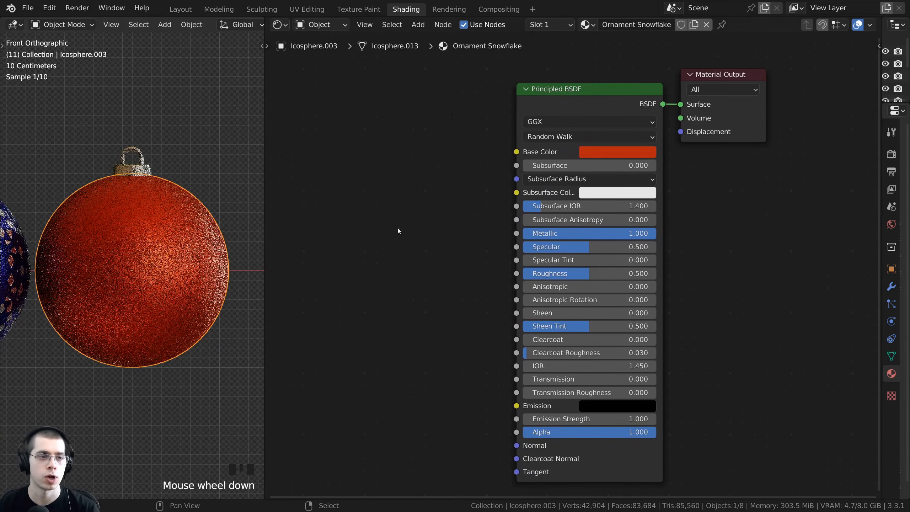
Step: Add a Gradient Texture node in the free space well before the Principled BSDF
middle_drag(458, 233, 519, 235)
scroll(518, 235, down, 1)
middle_drag(518, 235, 557, 230)
middle_drag(438, 200, 465, 223)
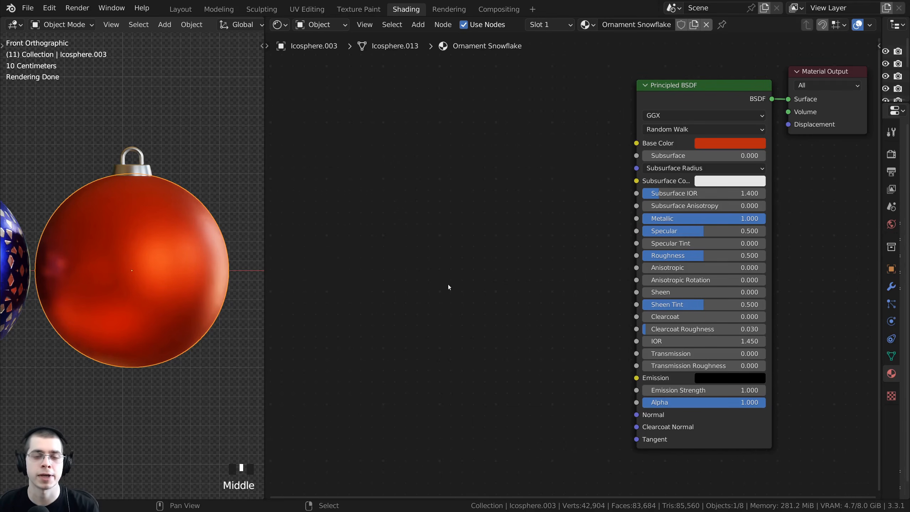
middle_drag(419, 204, 439, 202)
key(shift+a)
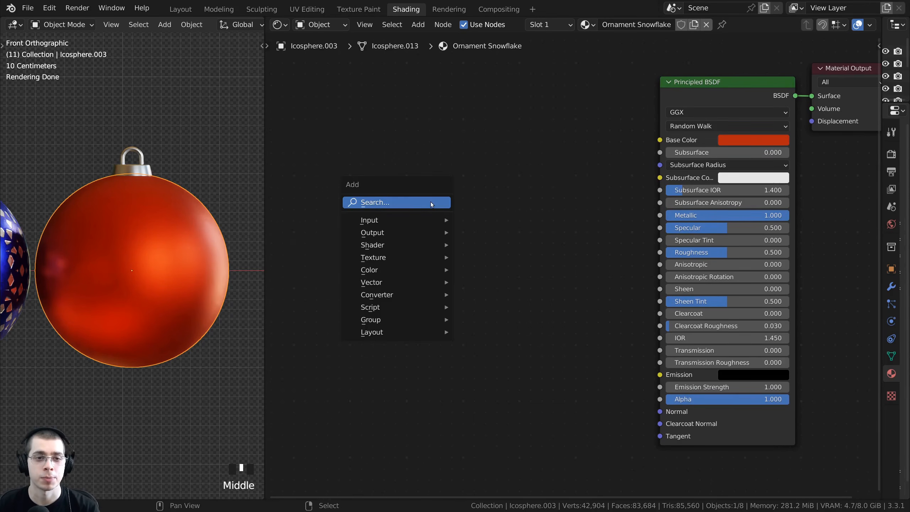
click(431, 202)
text(gra)
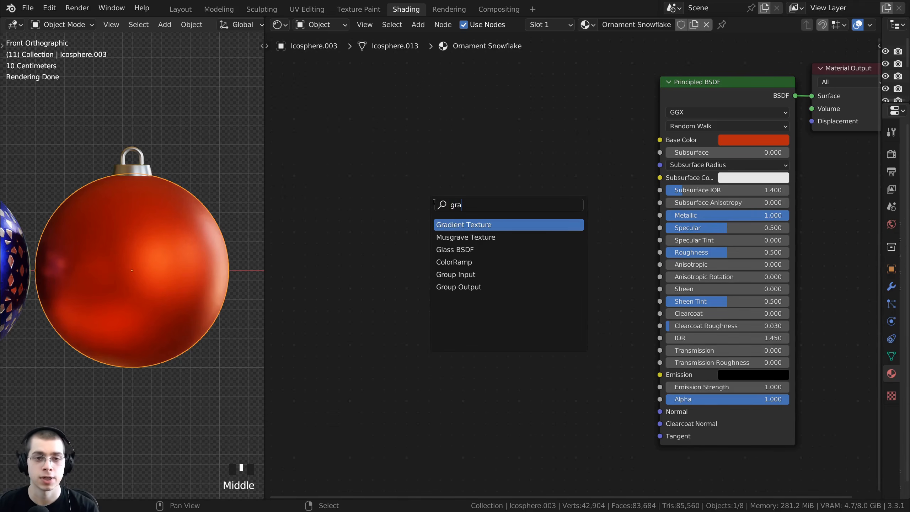
click(457, 224)
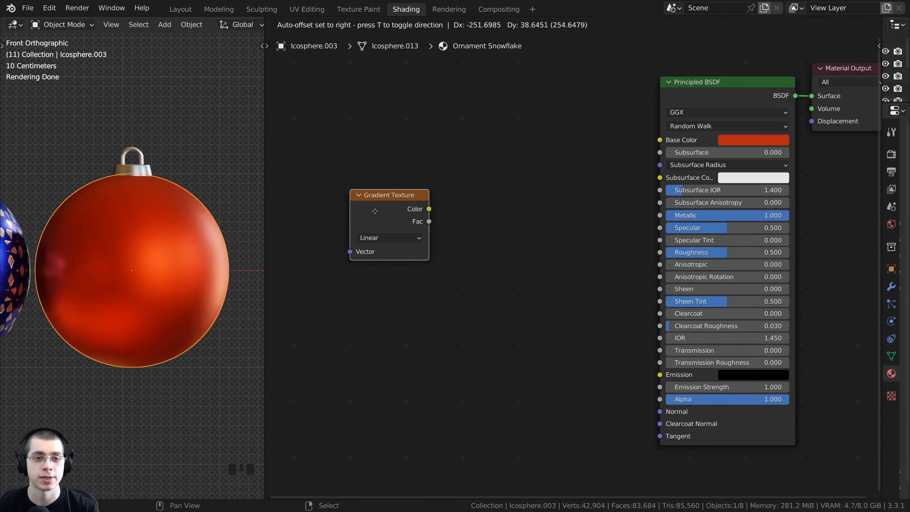
click(448, 216)
key(g)
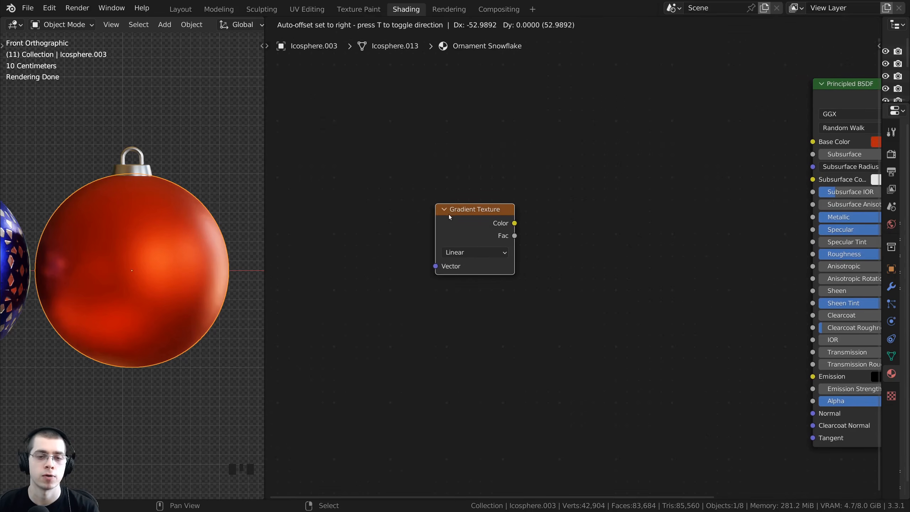
click(447, 215)
drag(448, 215, 441, 214)
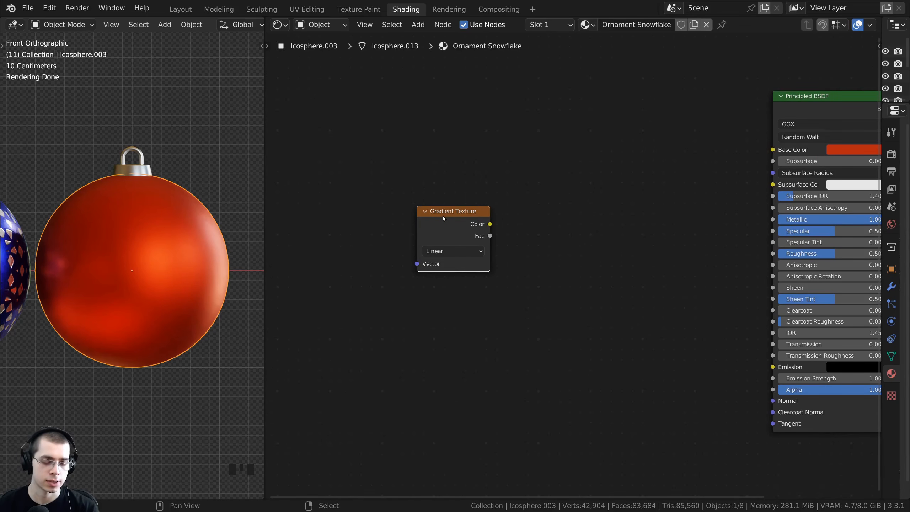
Step: Add a Texture Coordinate node without a Mapping node and connect its Object output to the Gradient Texture's Vector
key(ctrl+t)
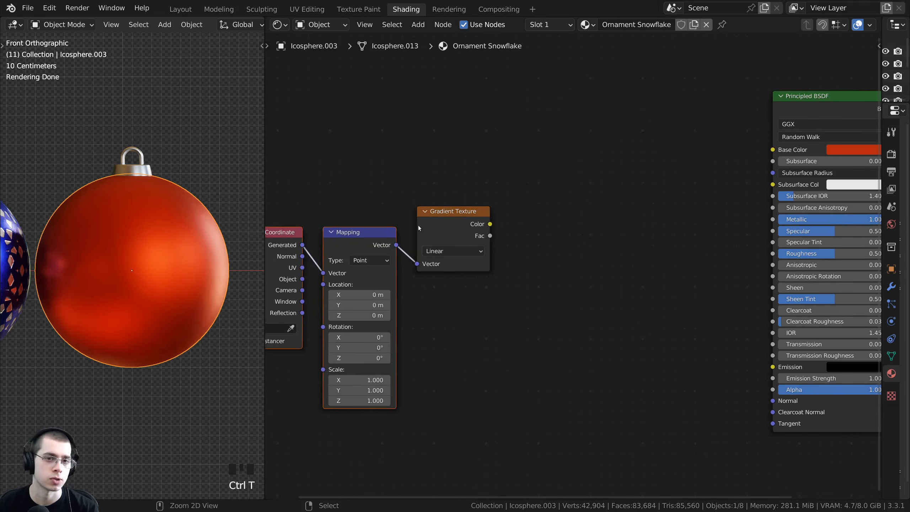
middle_drag(418, 225, 499, 196)
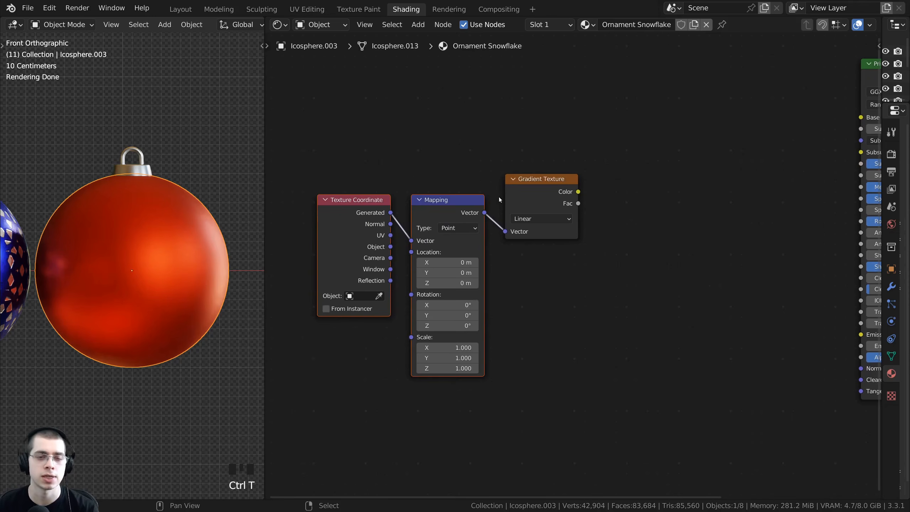
click(446, 203)
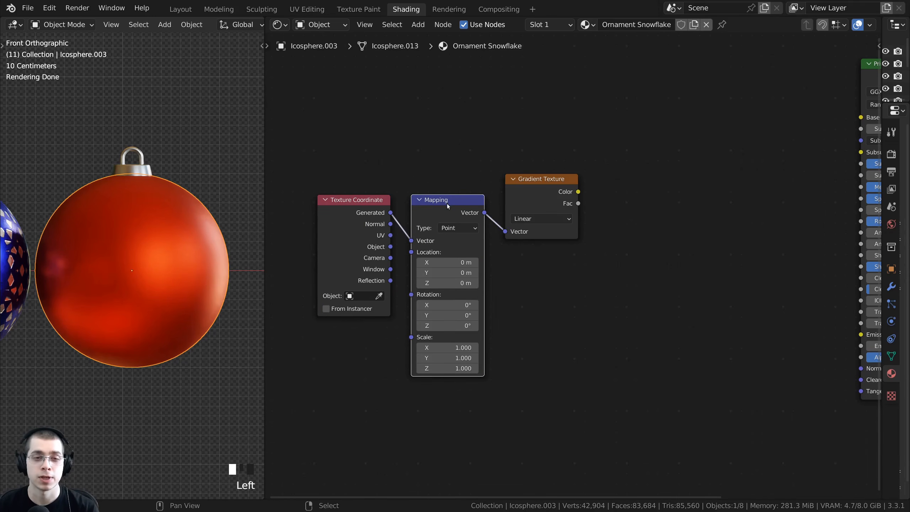
key(x)
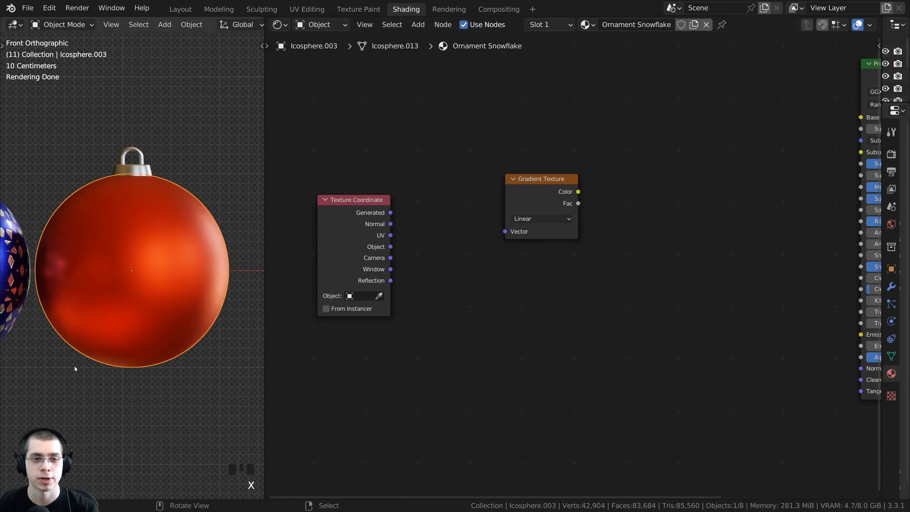
drag(389, 247, 505, 233)
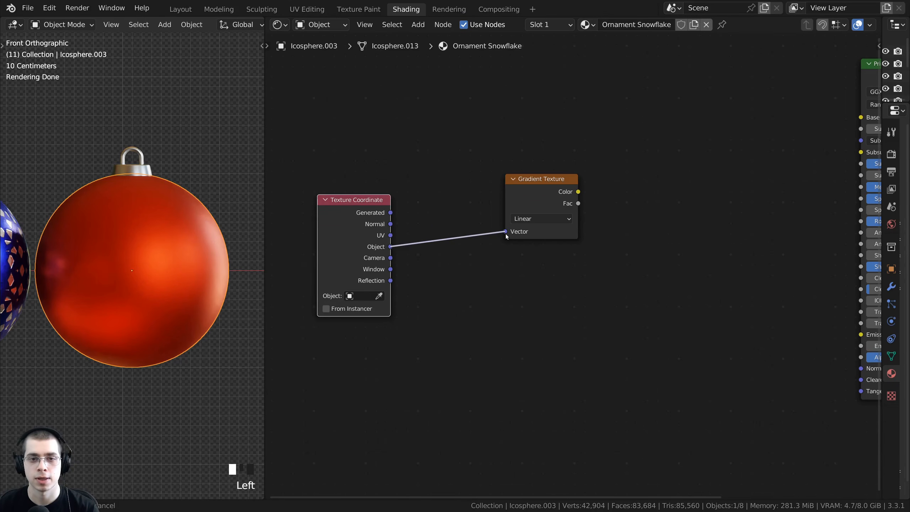
drag(550, 199, 547, 209)
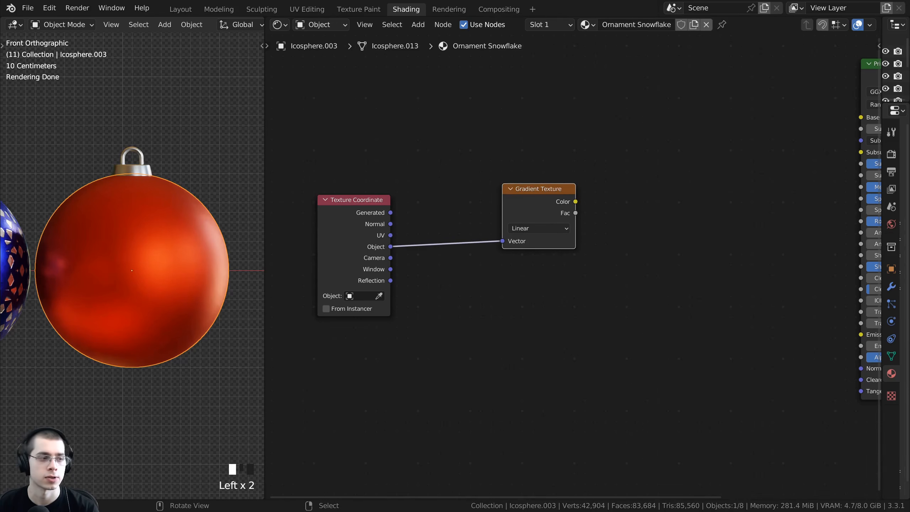
Step: Connect the Gradient Texture's Color to the Base Color and set the gradient type to Radial
ctrl+shift+click(532, 207)
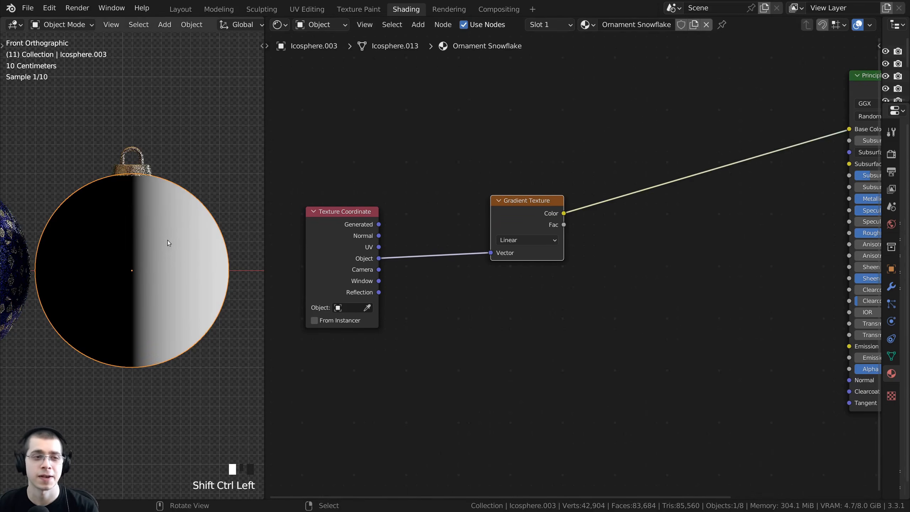
scroll(200, 276, up, 2)
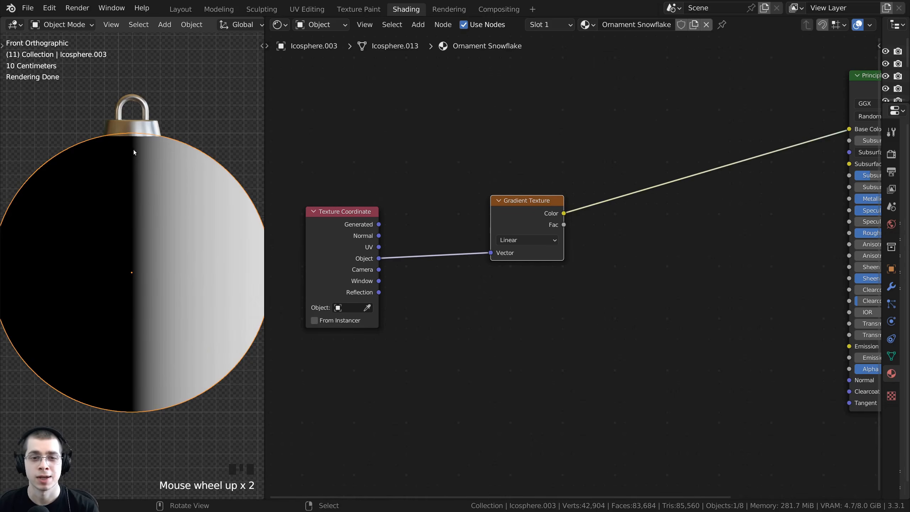
scroll(532, 258, up, 2)
click(507, 233)
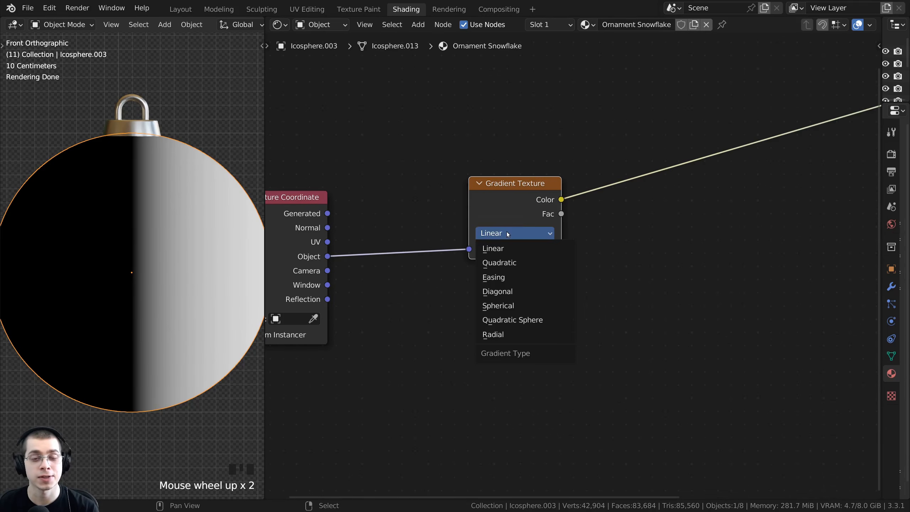
click(504, 335)
Step: Examine from above how the radial gradient wraps around the ornament ball and where it is centred
middle_drag(77, 239, 155, 318)
scroll(133, 275, up, 2)
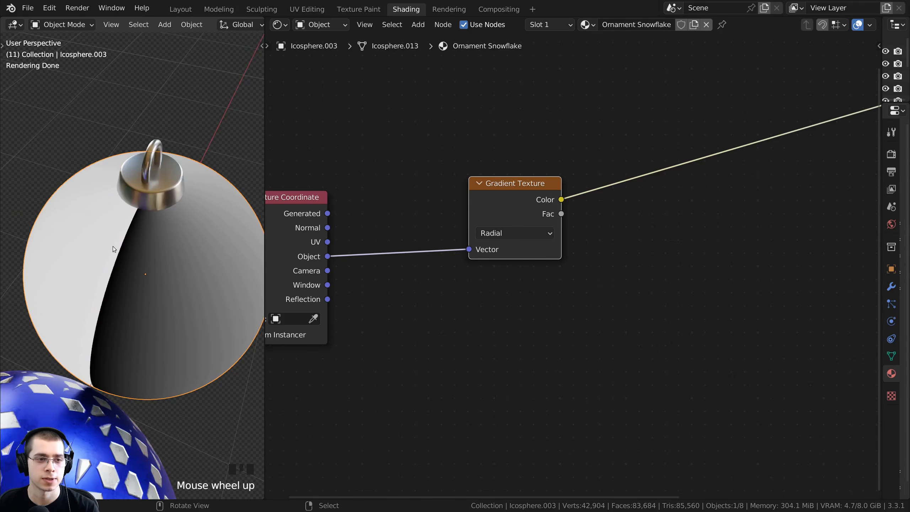
middle_drag(110, 312, 230, 214)
mouse_move(101, 291)
middle_down()
mouse_move(108, 258)
mouse_move(118, 288)
middle_up()
scroll(155, 243, up, 2)
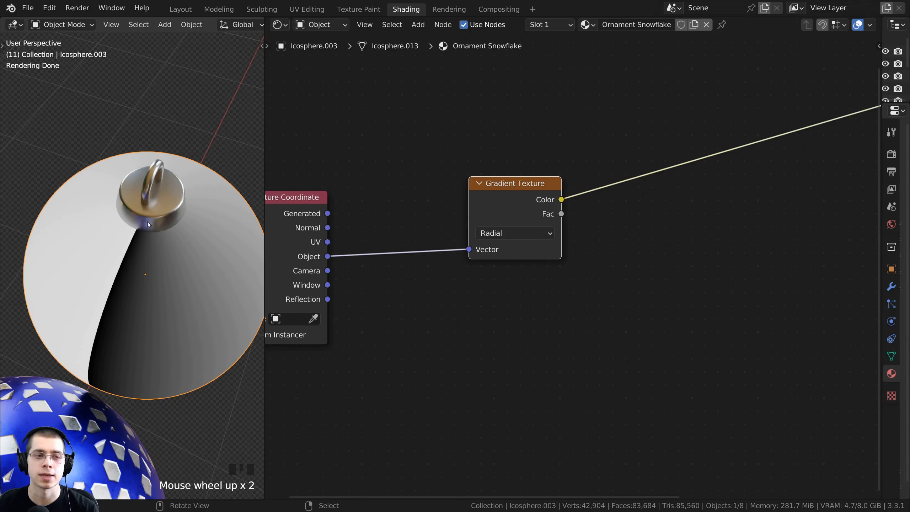
middle_drag(96, 335, 166, 298)
scroll(127, 217, up, 2)
scroll(152, 235, down, 1)
scroll(152, 232, down, 2)
Step: Rotate the ornament ball a quarter turn about the global X axis so the gradient's centre faces the front
key(r)
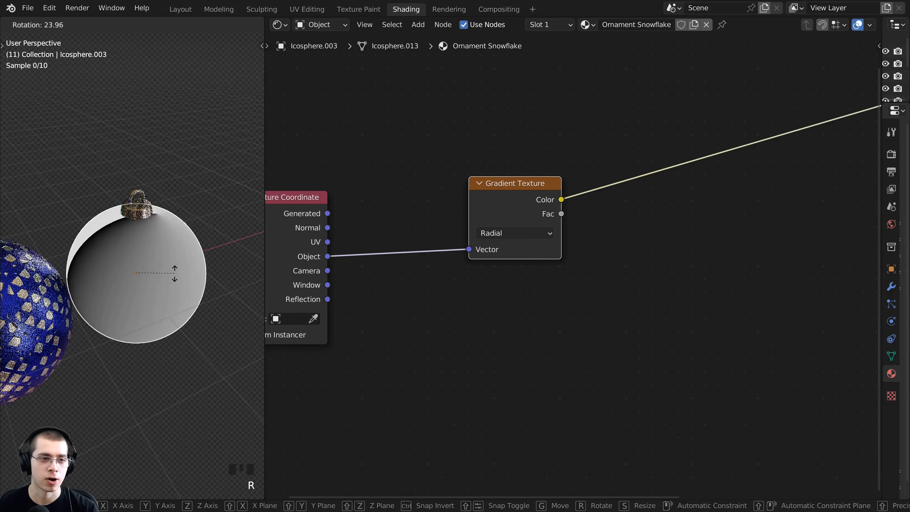
key(x)
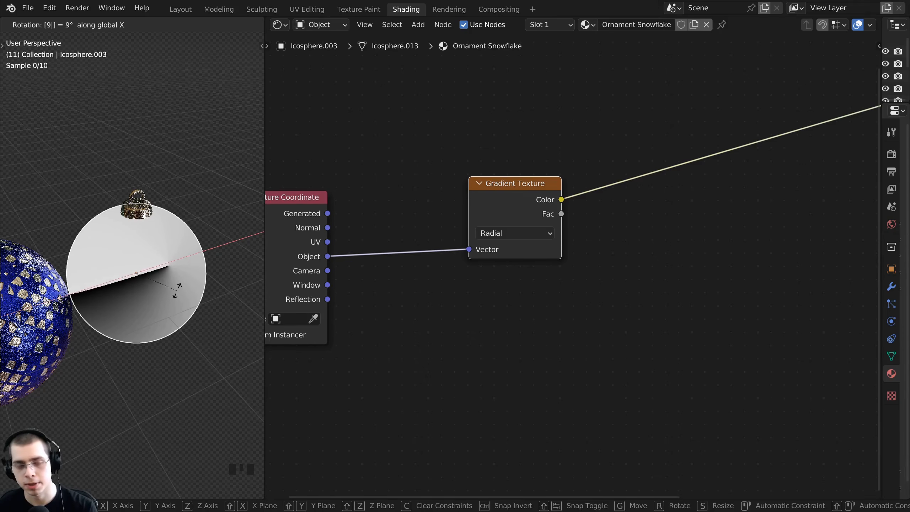
scroll(181, 301, down, 1)
click(182, 309)
middle_drag(181, 308, 137, 238)
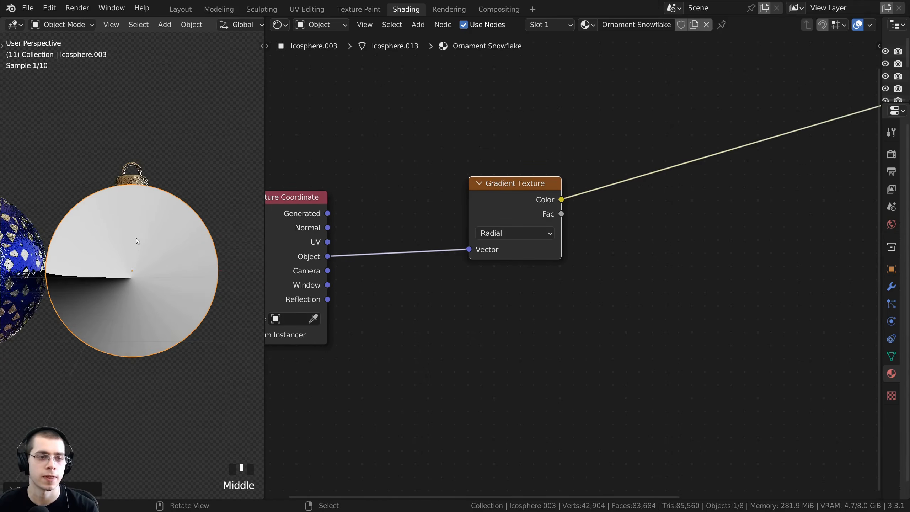
scroll(100, 247, up, 2)
scroll(144, 268, down, 1)
middle_drag(143, 269, 162, 273)
Step: Insert a Math node on the link between the Gradient Texture's Color and the Principled BSDF
middle_drag(483, 290, 504, 301)
scroll(503, 301, down, 1)
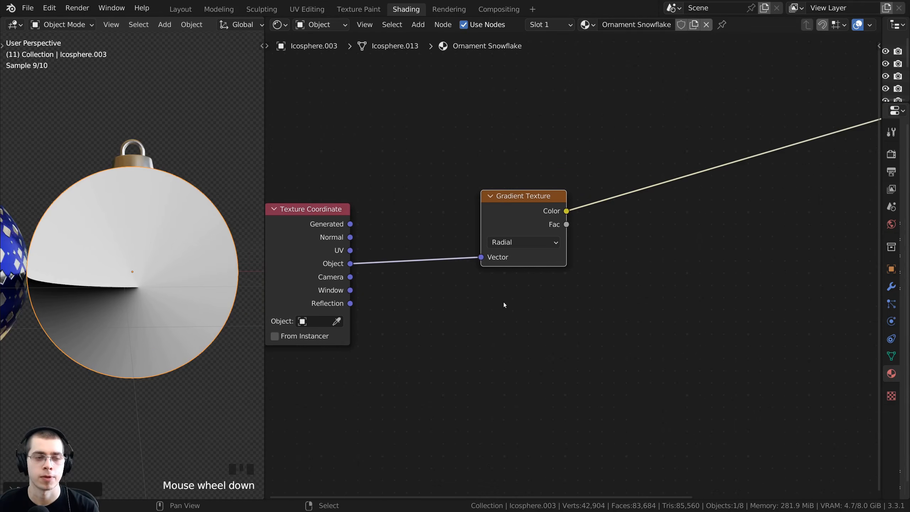
scroll(510, 247, up, 1)
middle_drag(512, 241, 507, 242)
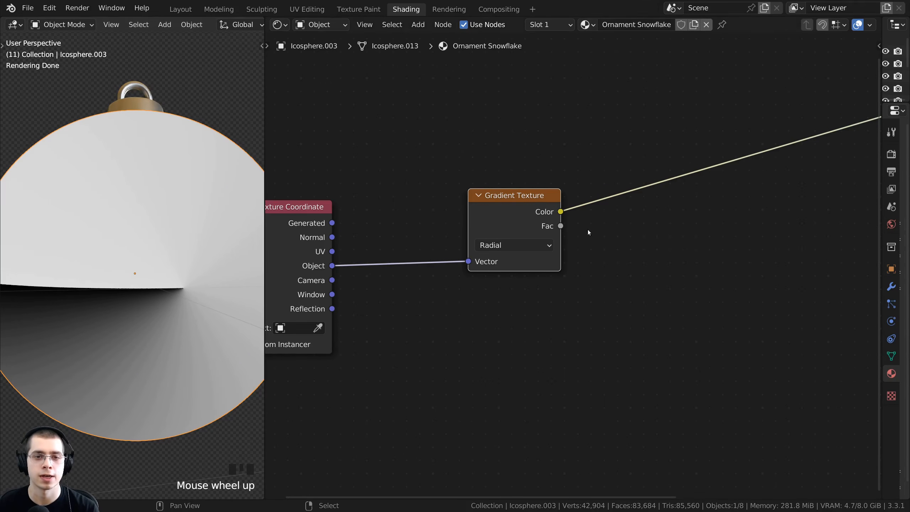
middle_drag(587, 229, 562, 234)
drag(500, 212, 479, 221)
key(shift+a)
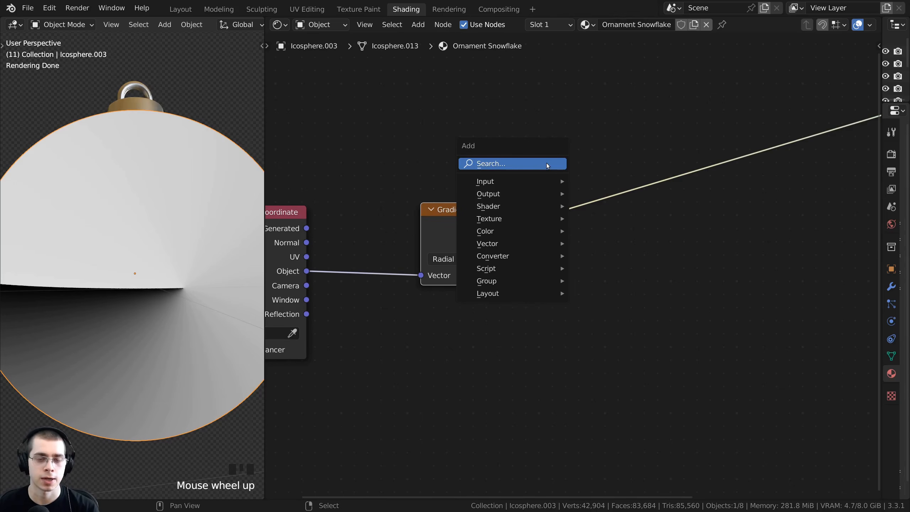
click(546, 162)
text(ma)
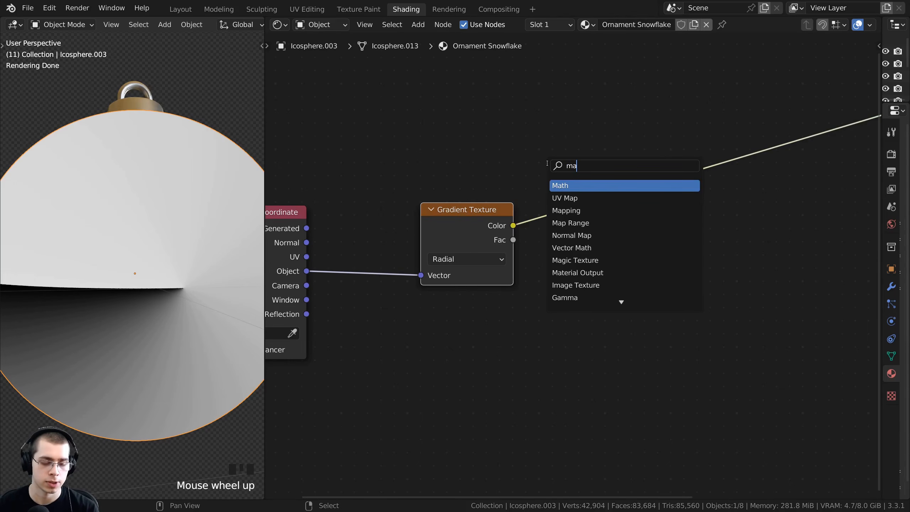
text(th)
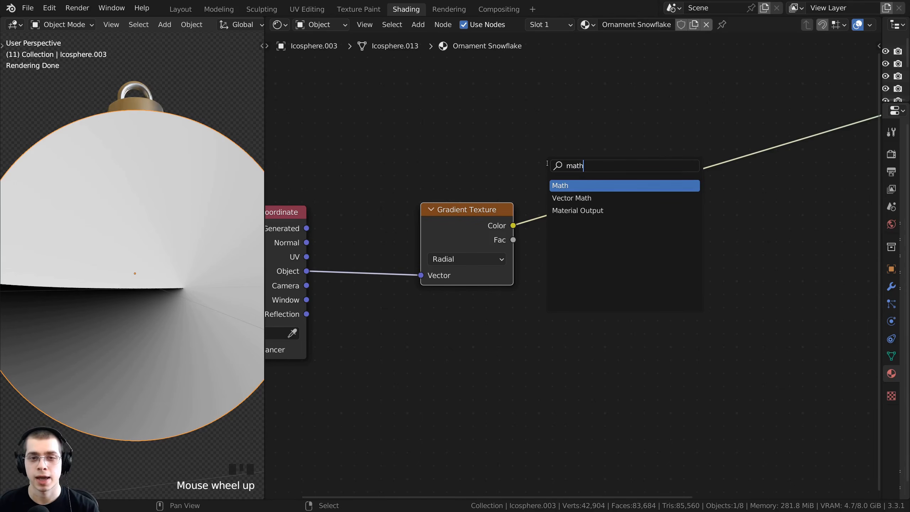
click(568, 185)
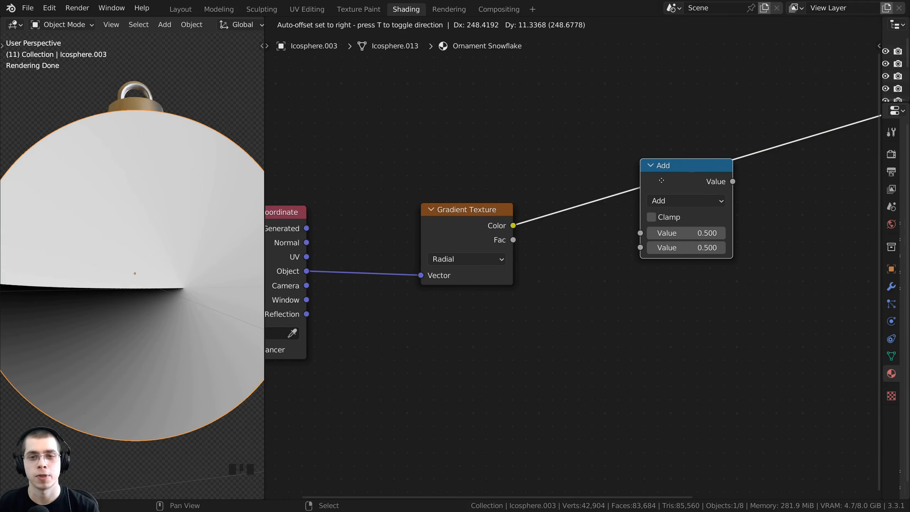
click(665, 187)
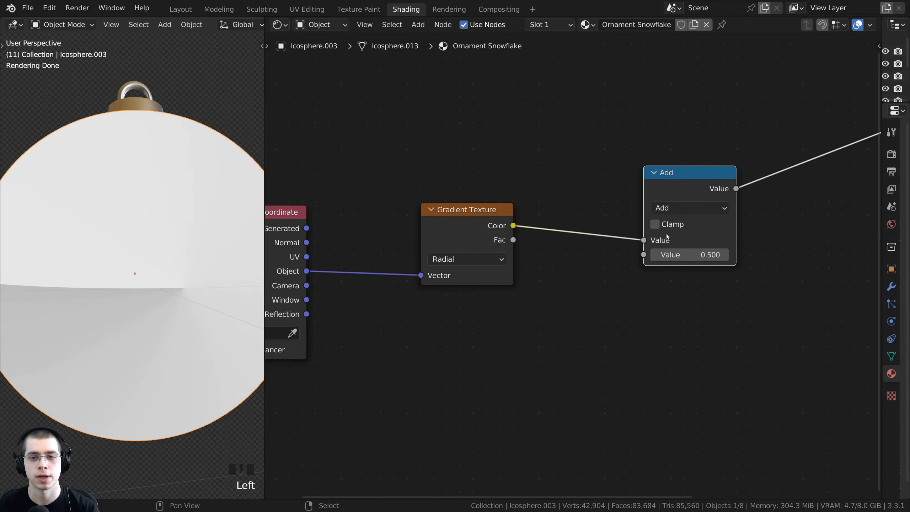
Step: Set the new Math node's operation to Ping-Pong
middle_drag(667, 237, 598, 243)
drag(617, 184, 614, 185)
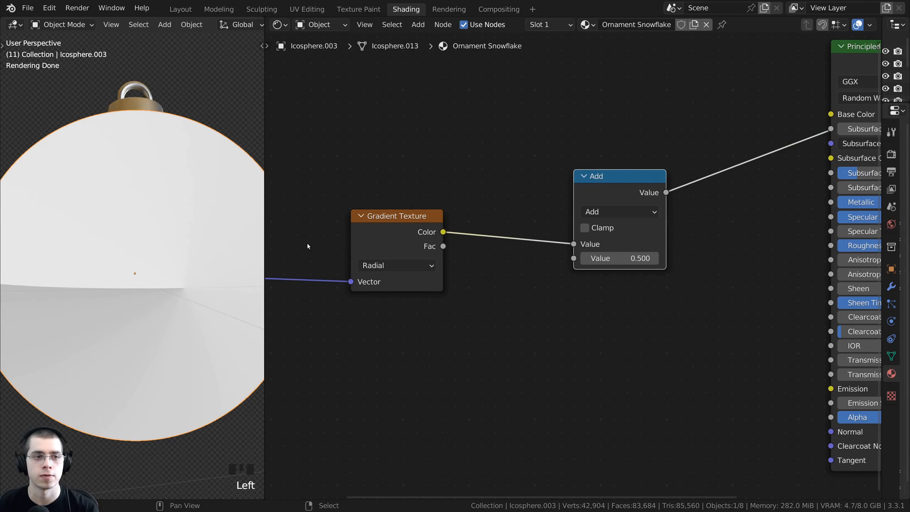
click(637, 212)
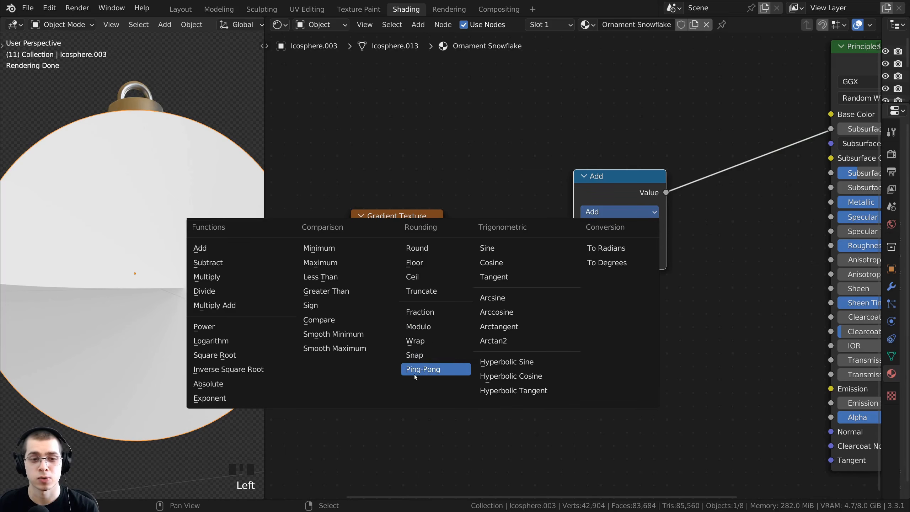
click(422, 369)
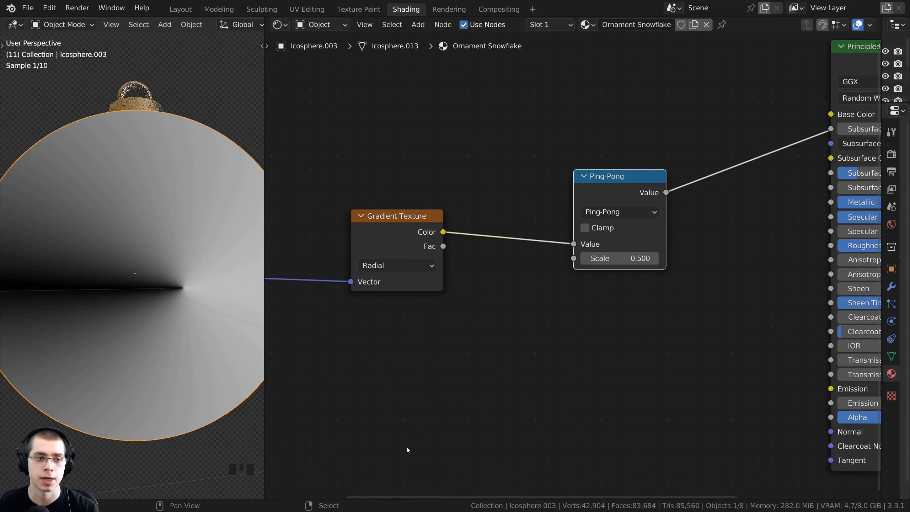
Step: Examine how the ping-ponged radial gradient blends around its centre on the ornament ball
middle_click(95, 276)
scroll(143, 276, up, 2)
middle_drag(142, 276, 204, 338)
scroll(172, 277, down, 2)
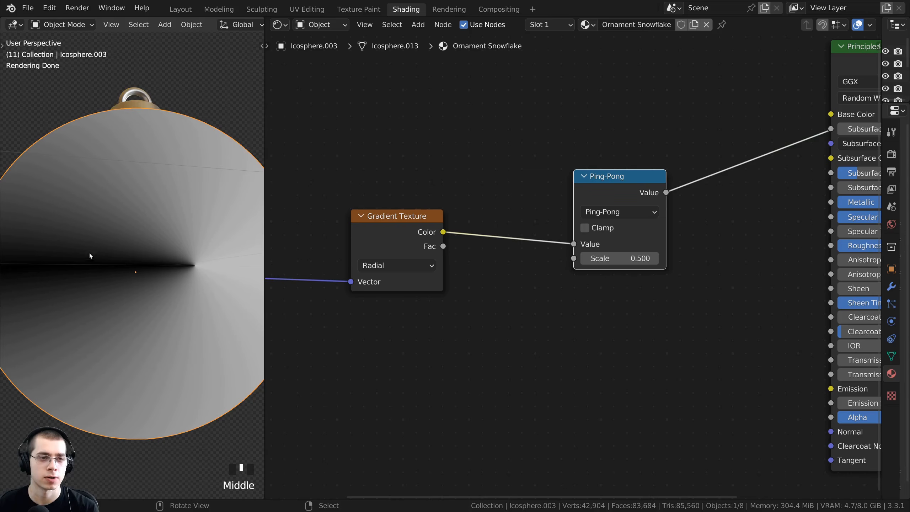
scroll(210, 263, down, 2)
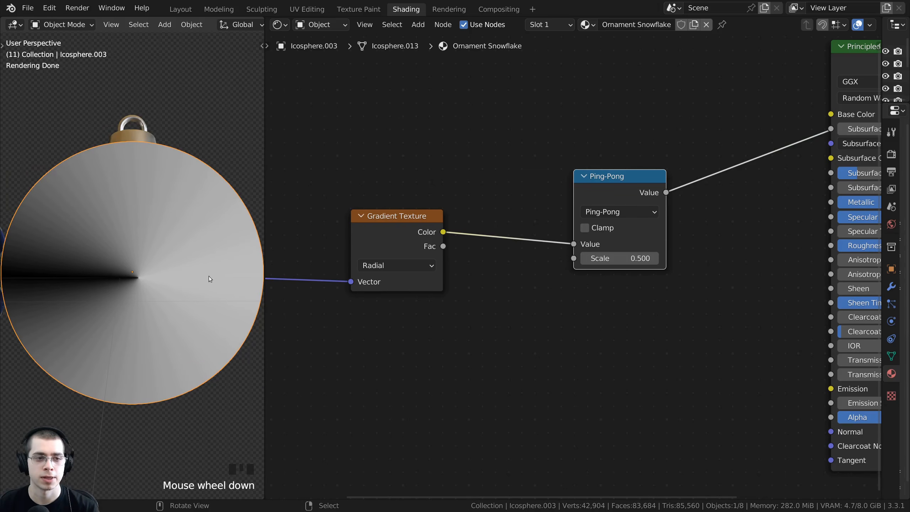
middle_drag(76, 273, 76, 326)
middle_drag(456, 277, 441, 274)
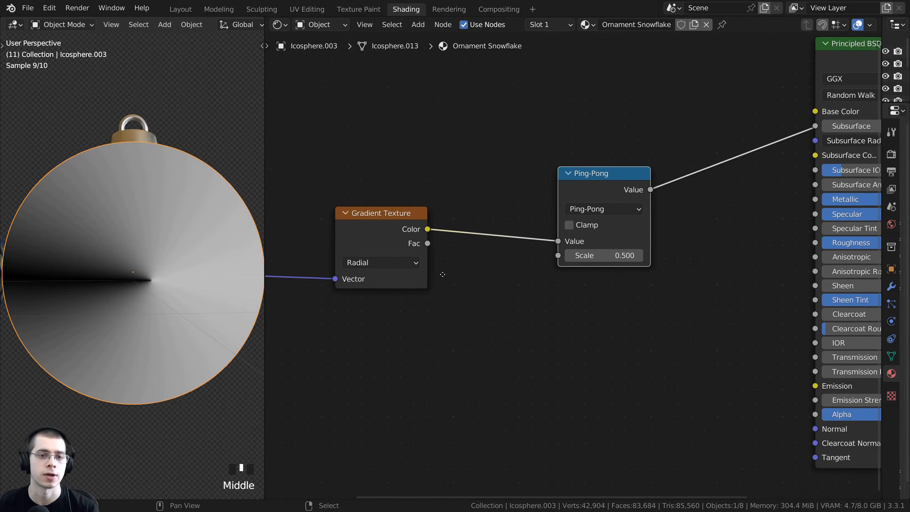
middle_drag(125, 257, 132, 253)
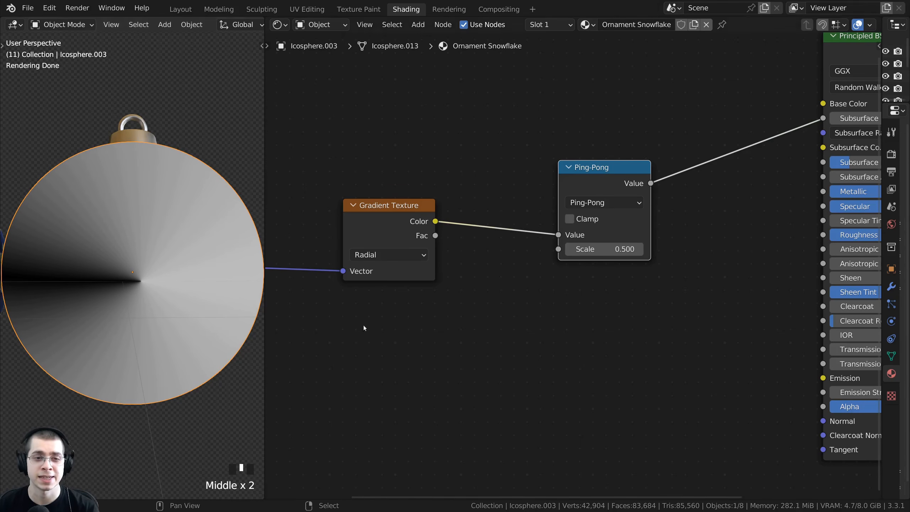
middle_drag(535, 311, 530, 314)
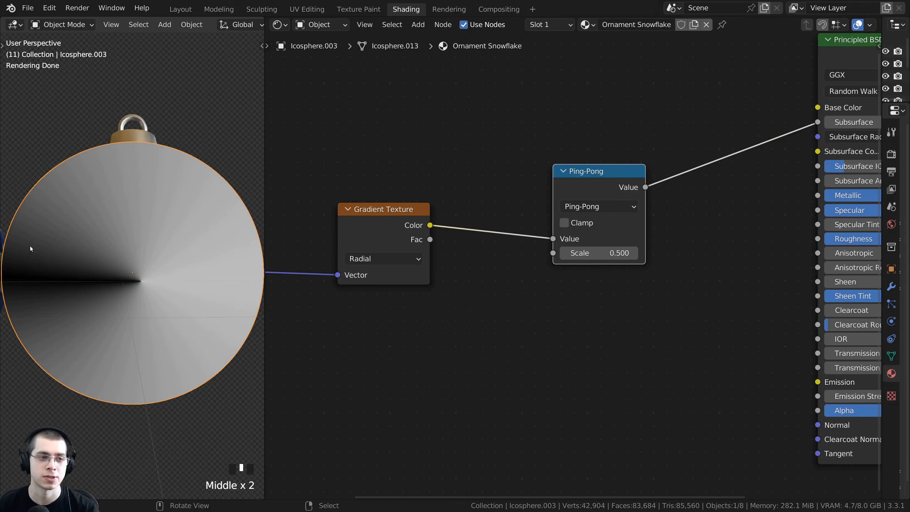
Step: Duplicate the Ping-Pong node and insert the copy between the Gradient Texture and the original, spacing the nodes closely
drag(601, 183, 605, 183)
key(shift+d)
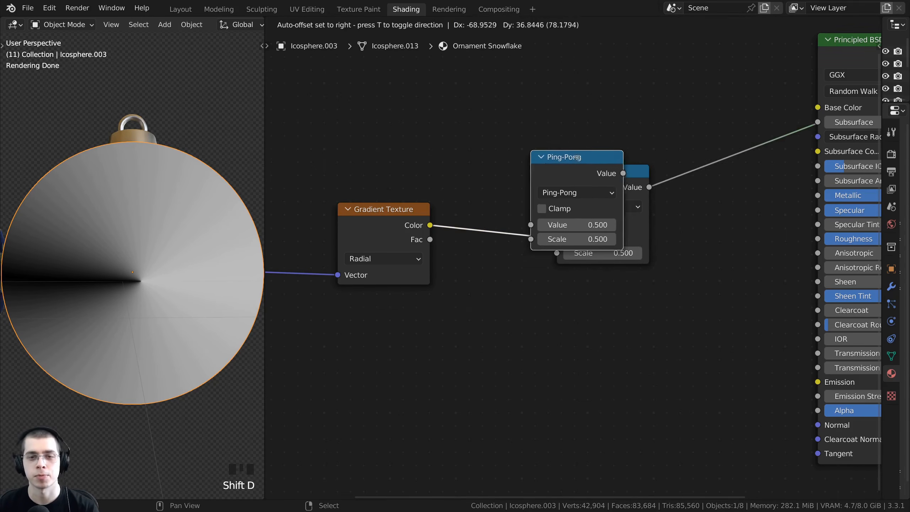
click(495, 193)
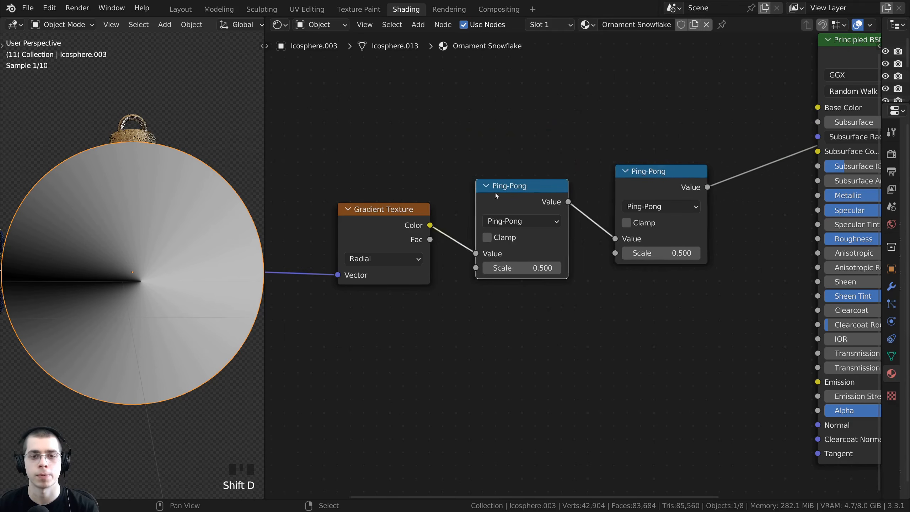
drag(495, 193, 480, 192)
drag(649, 172, 602, 179)
click(501, 193)
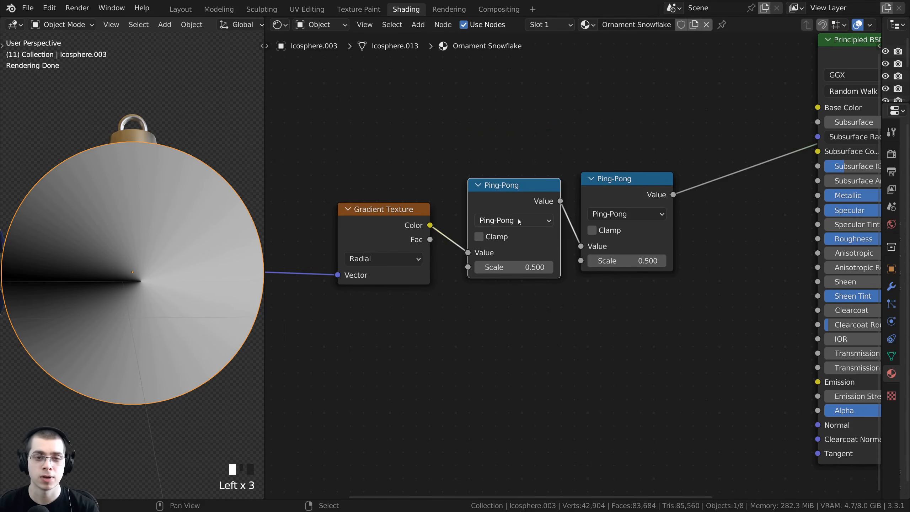
Step: Change the duplicated Math node's operation to Multiply
click(508, 220)
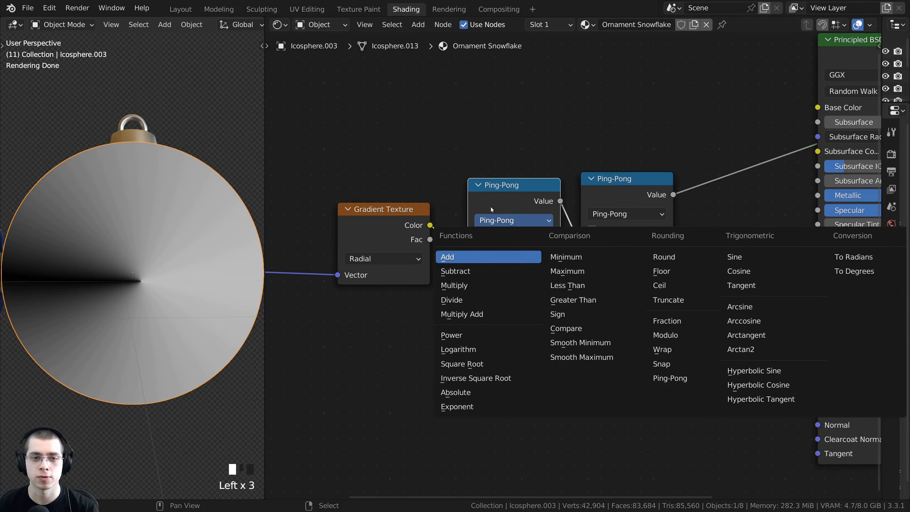
click(490, 206)
click(497, 221)
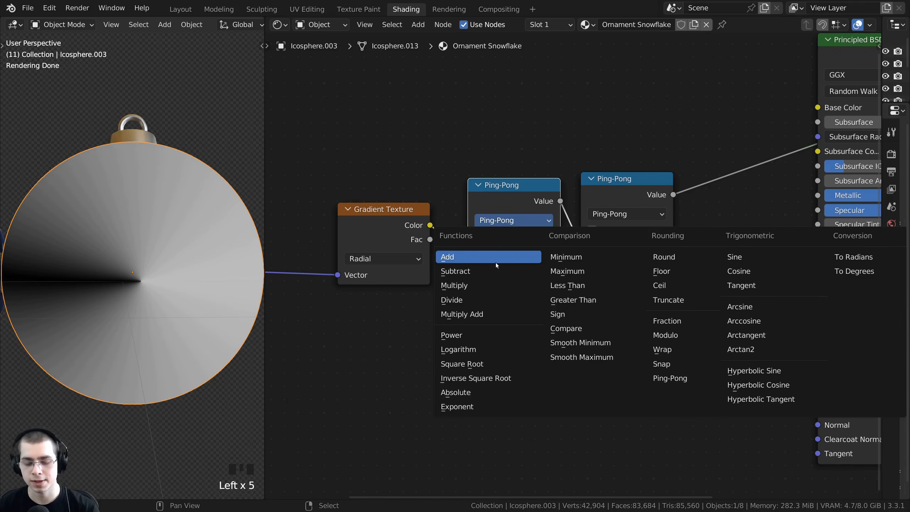
click(495, 285)
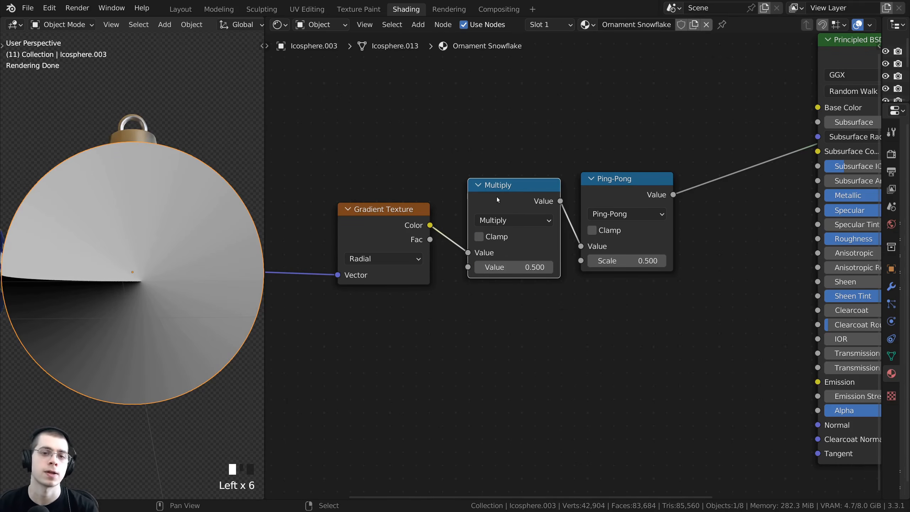
drag(497, 197, 496, 197)
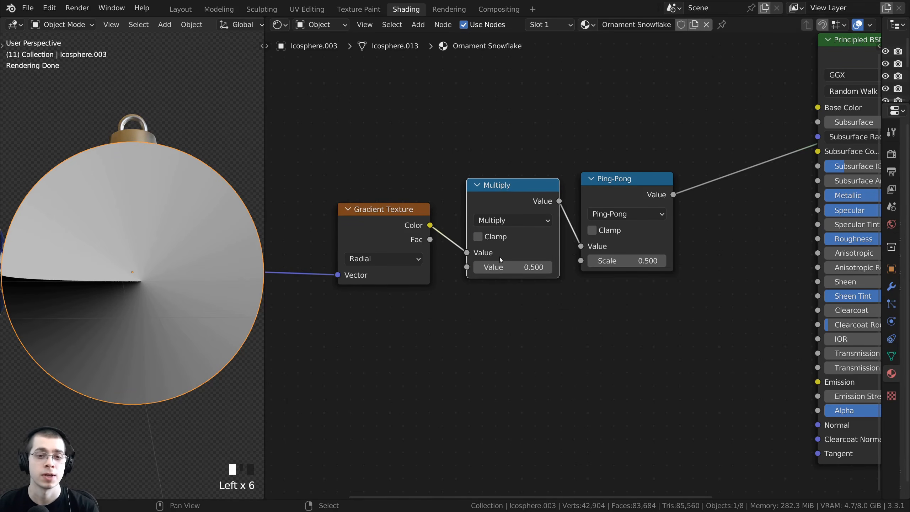
Step: Try a much higher factor on the Multiply node, and settle on a value of 6
drag(509, 267, 631, 266)
scroll(535, 267, up, 1)
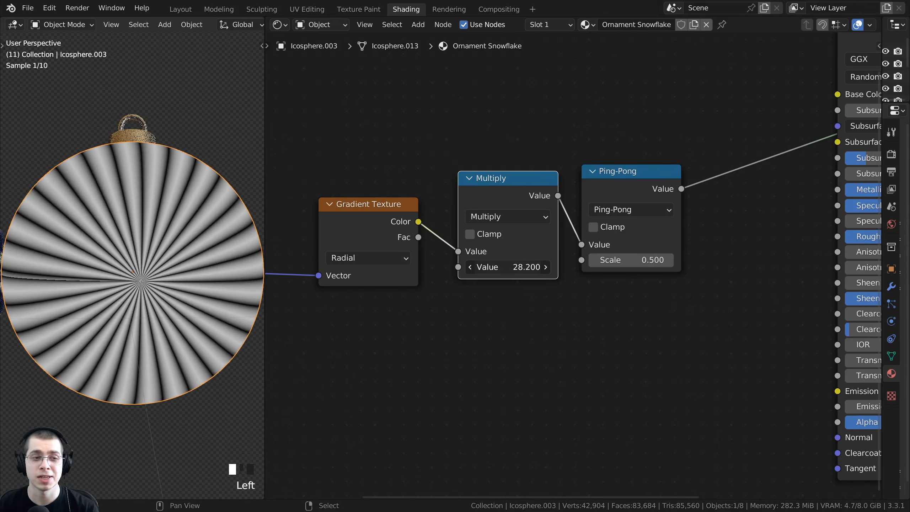
click(499, 267)
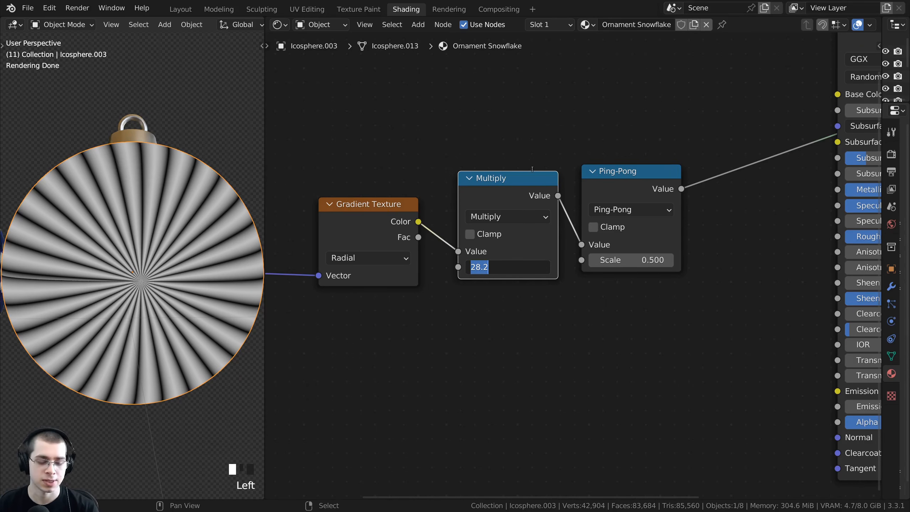
text(6)
click(536, 155)
Step: Examine the repeated radial pattern on the ornament ball from the front, the side and close to its centre
click(146, 339)
scroll(122, 265, down, 2)
middle_drag(119, 250, 110, 248)
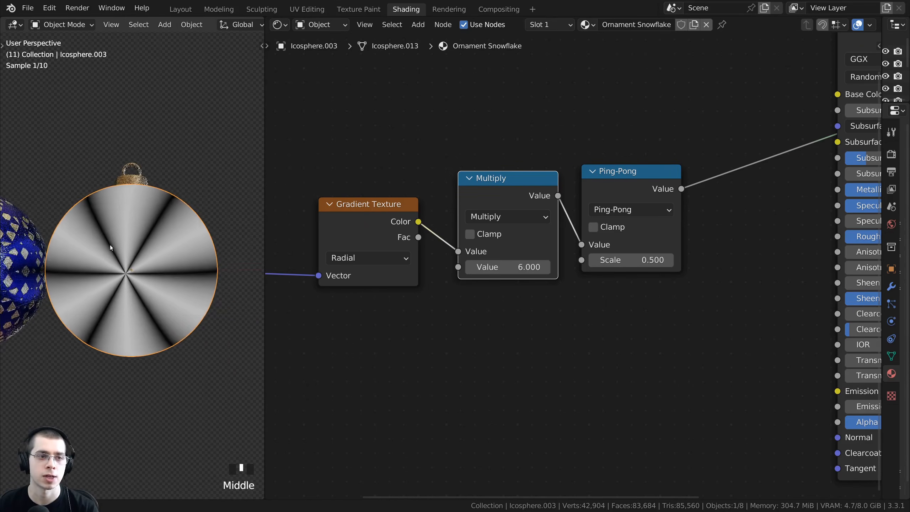
scroll(110, 248, up, 2)
drag(490, 206, 486, 205)
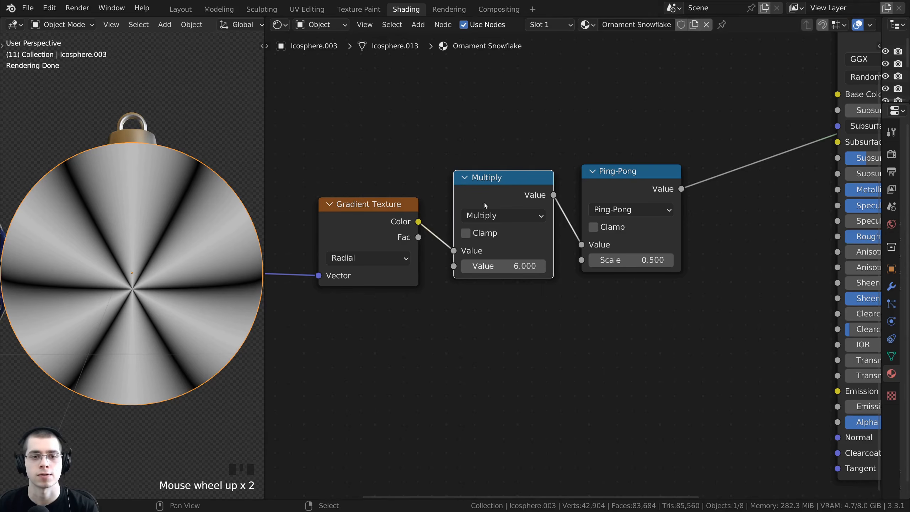
scroll(178, 224, up, 2)
middle_drag(178, 224, 178, 230)
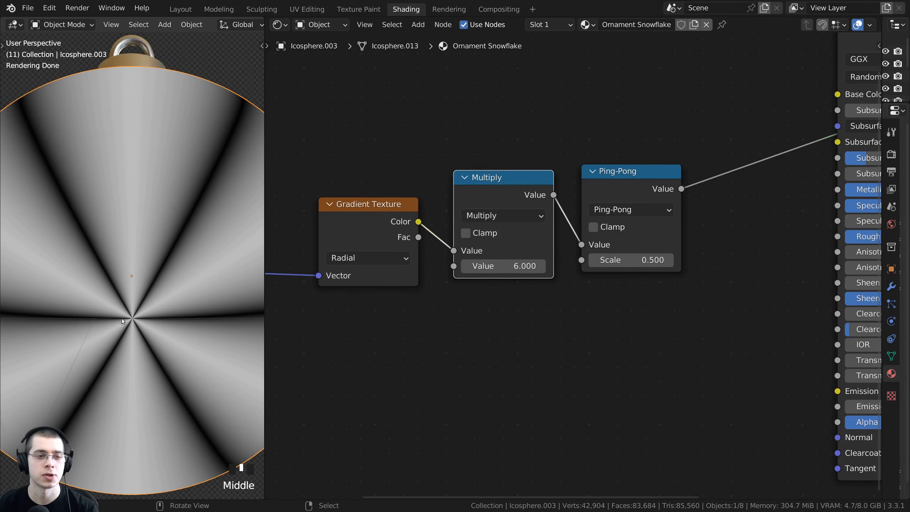
scroll(123, 322, down, 1)
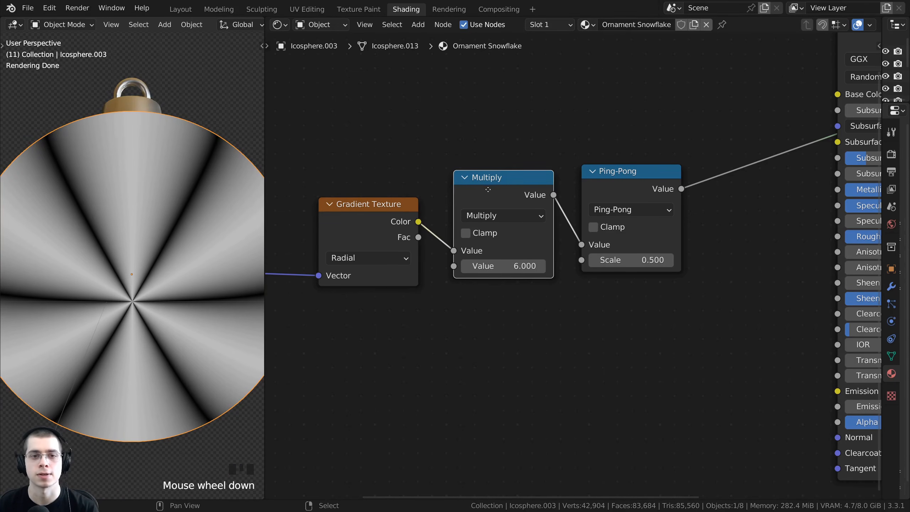
drag(488, 189, 484, 187)
middle_drag(136, 265, 64, 239)
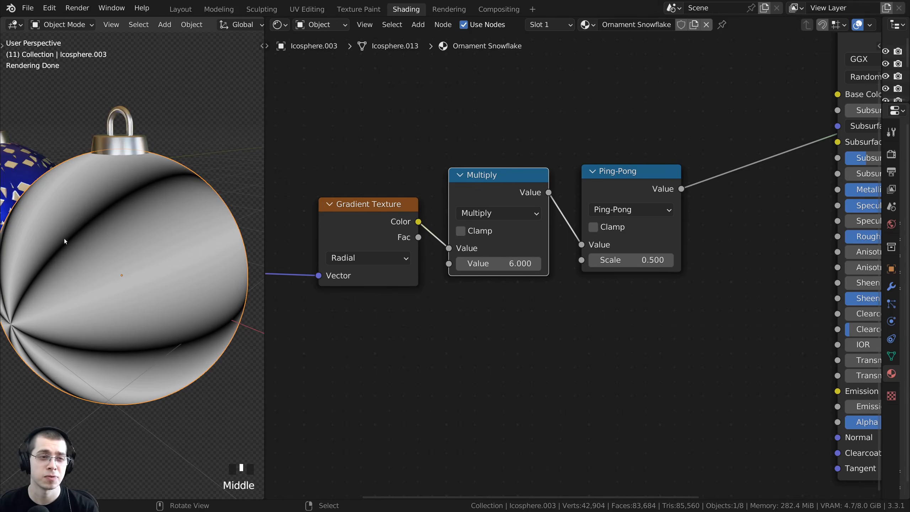
middle_drag(133, 192, 221, 232)
middle_drag(145, 367, 146, 238)
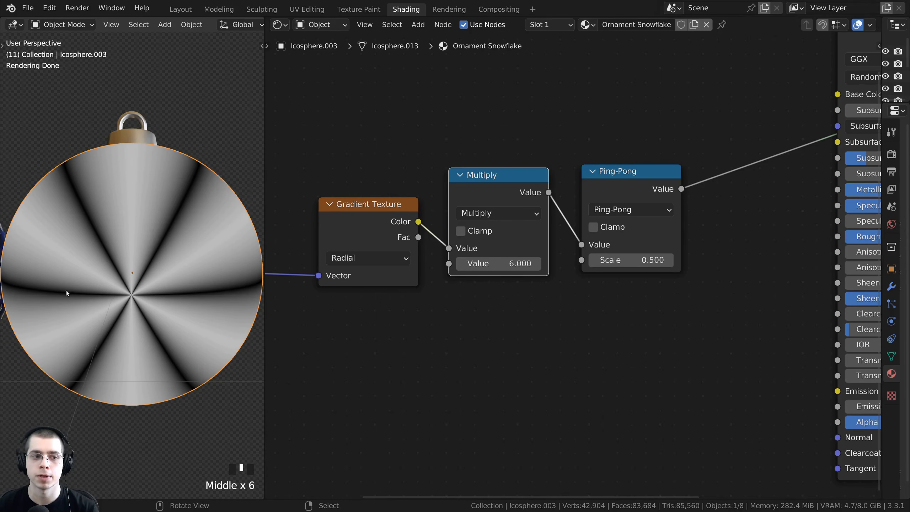
Step: Add a Vector Math node and place it unconnected below the Multiply node
middle_drag(353, 274, 477, 240)
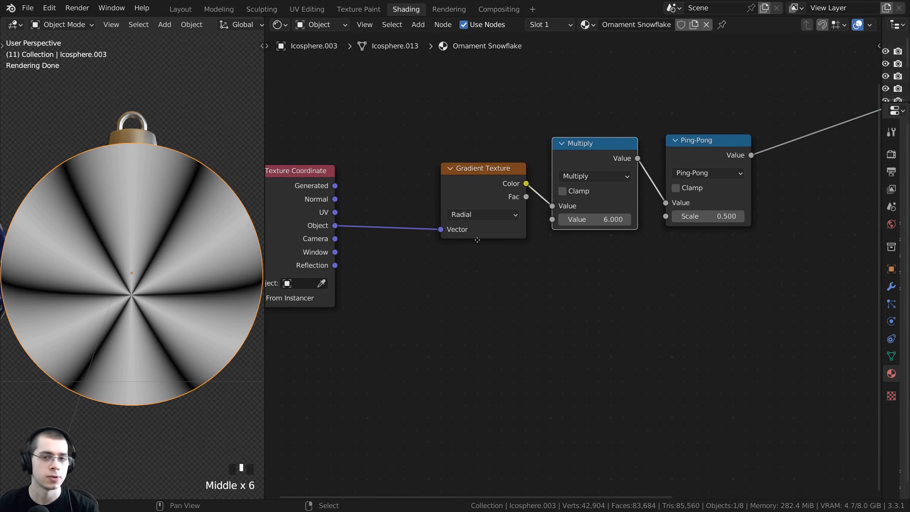
key(shift+a)
click(475, 241)
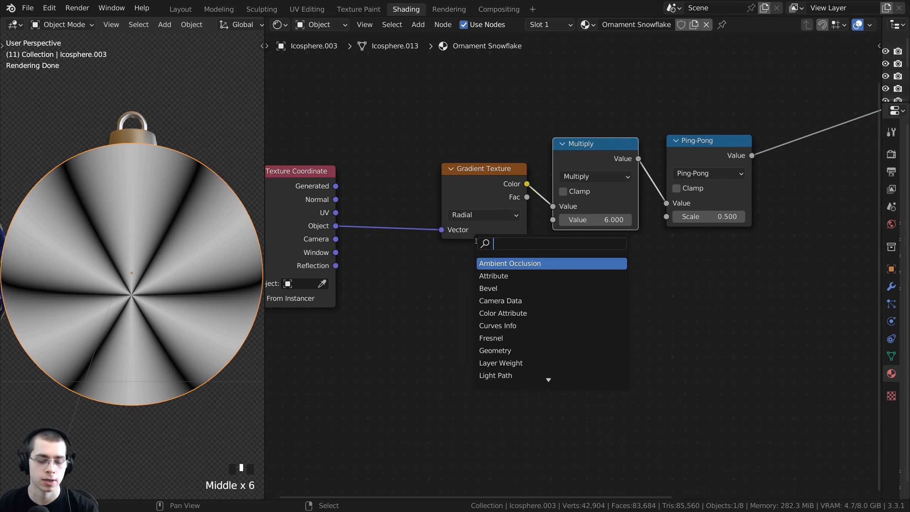
text(vac)
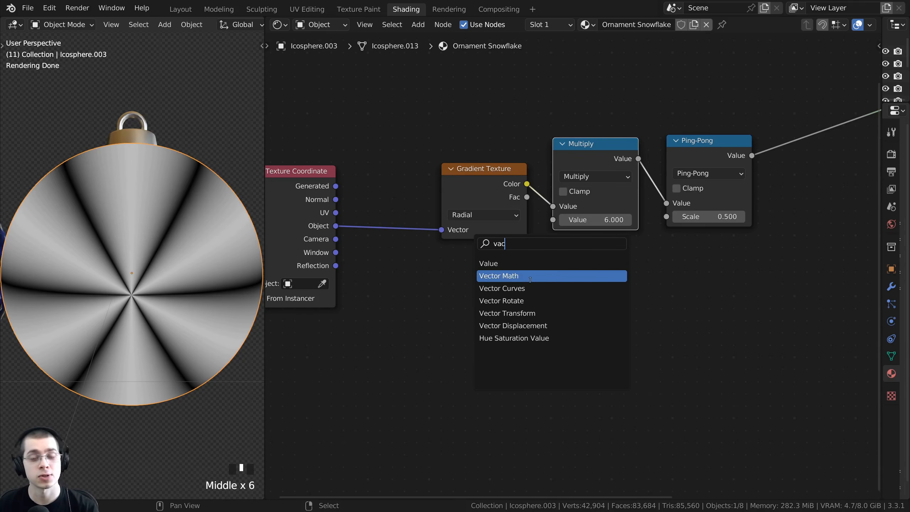
click(528, 279)
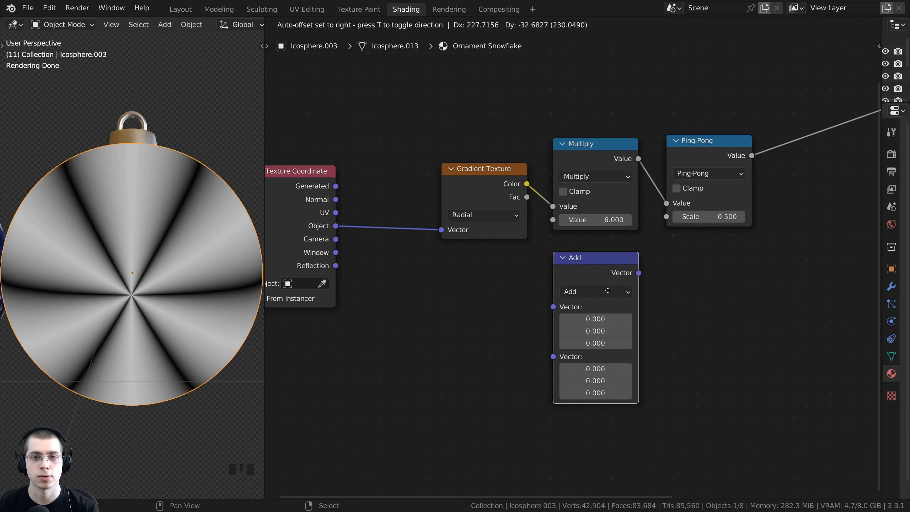
click(608, 291)
scroll(577, 270, down, 1)
middle_drag(576, 269, 559, 224)
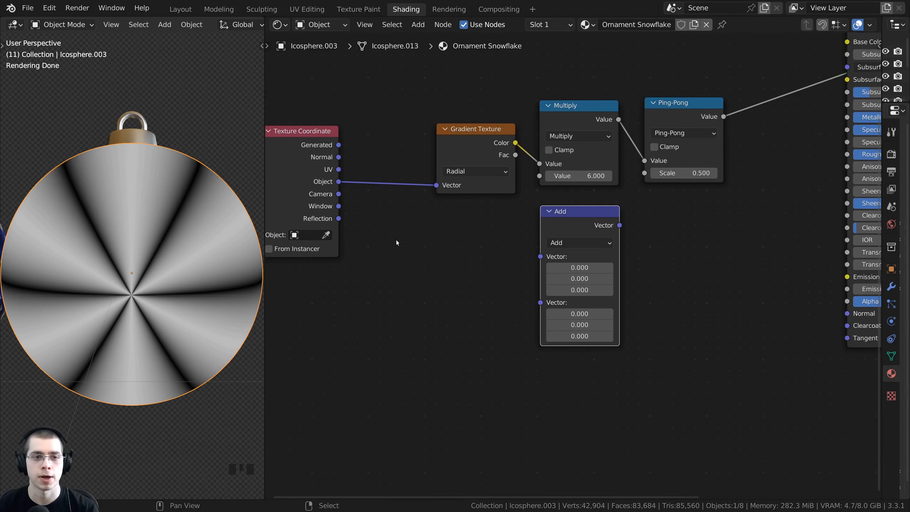
Step: Connect the Texture Coordinate's Object output to the first vector input of the Add vector node and preview that node on the ornament
middle_drag(414, 280, 429, 293)
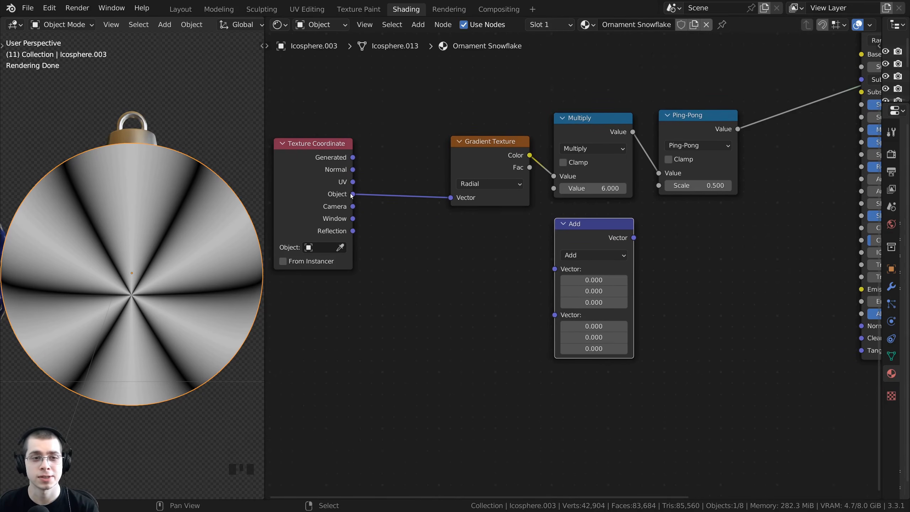
drag(352, 194, 555, 269)
middle_drag(580, 321, 564, 326)
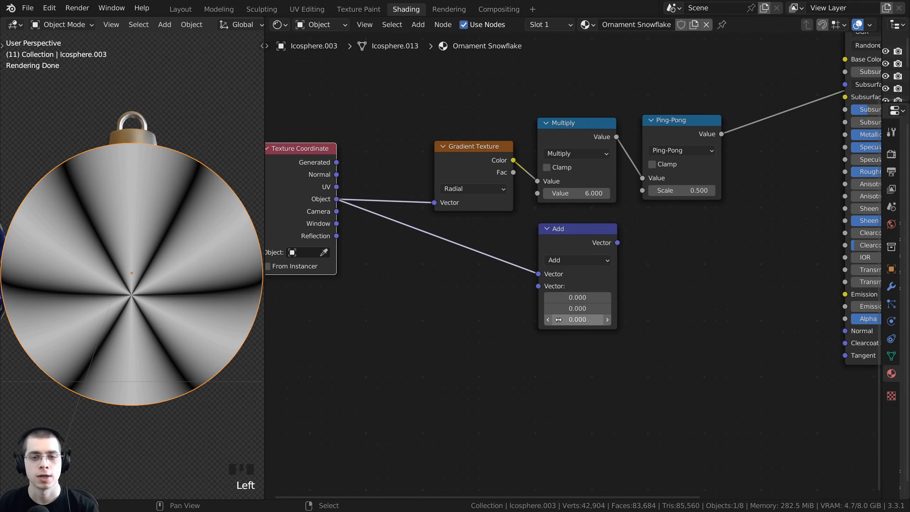
ctrl+shift+click(576, 239)
Step: Change the Vector Math node's operation to Length and preview its value on the ornament ball
scroll(563, 274, up, 1)
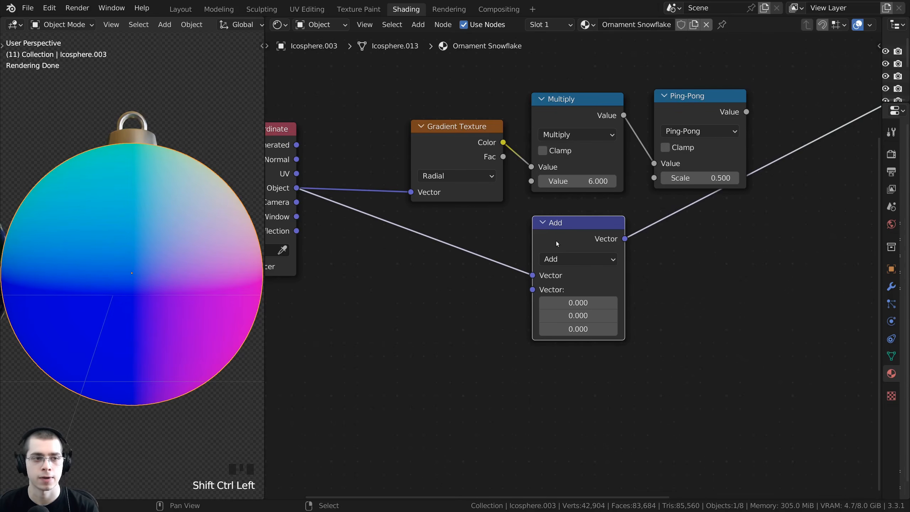
middle_drag(556, 241, 548, 235)
scroll(548, 233, up, 1)
scroll(551, 248, down, 1)
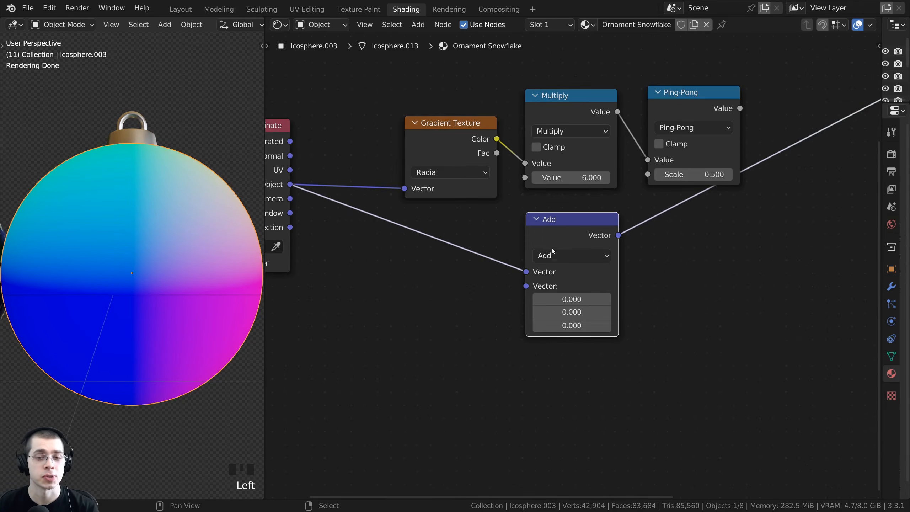
click(553, 256)
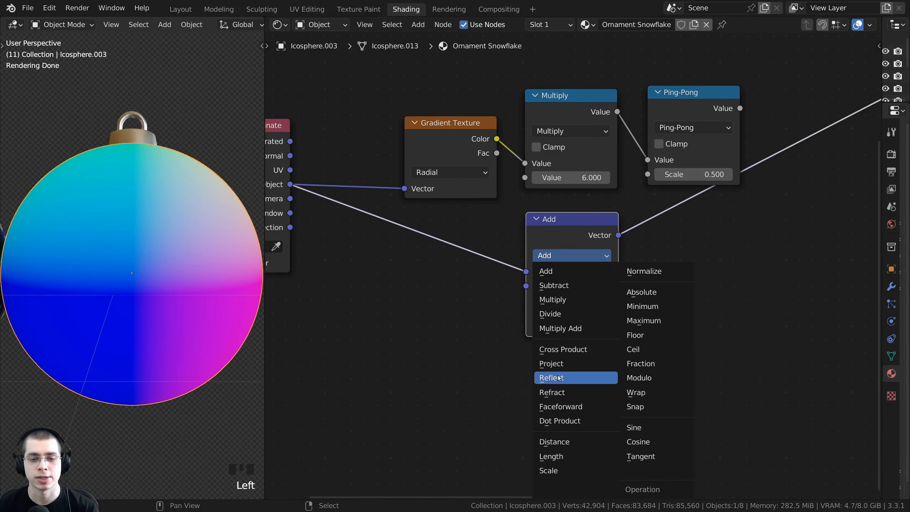
click(558, 458)
scroll(548, 323, down, 2)
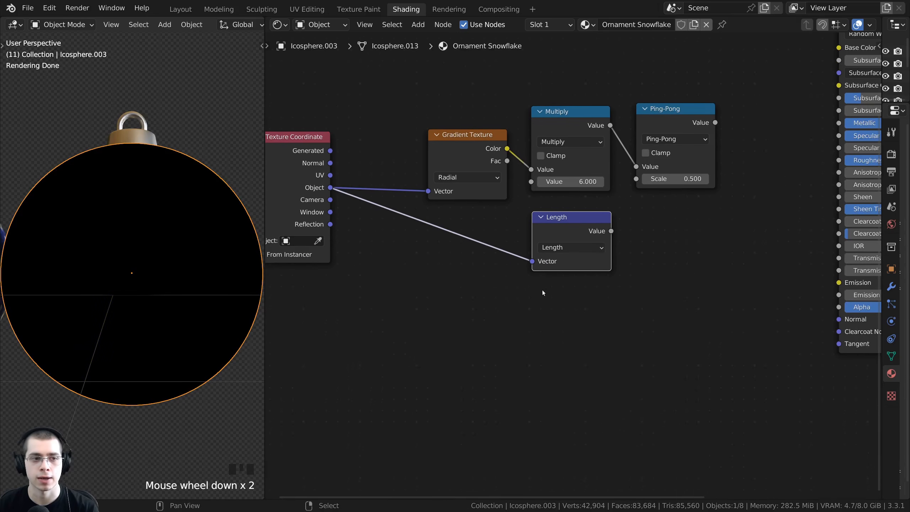
ctrl+shift+click(571, 228)
Step: Move the Length node slightly lower and check its preview on the ornament ball from several angles
mouse_move(149, 271)
middle_down()
mouse_move(170, 357)
mouse_move(153, 273)
middle_up()
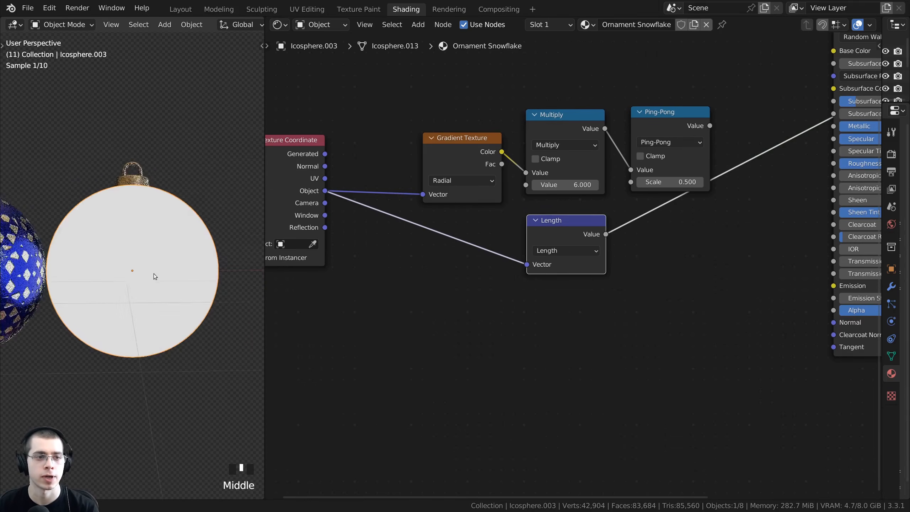
scroll(154, 276, up, 2)
middle_drag(151, 370, 73, 195)
drag(540, 225, 538, 233)
middle_drag(130, 318, 185, 233)
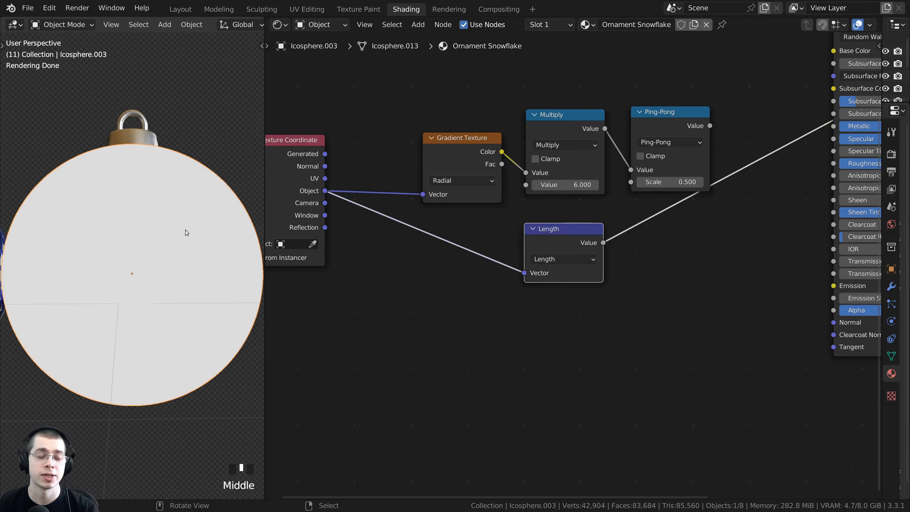
Step: Add a Mapping node on the link between the Texture Coordinate's Object output and the Length node
middle_drag(494, 250, 505, 250)
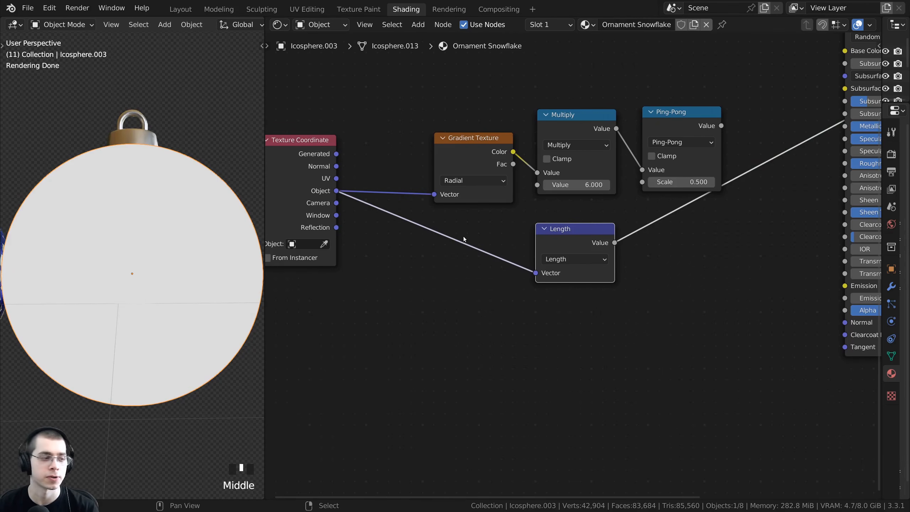
key(shift+a)
mouse_move(463, 235)
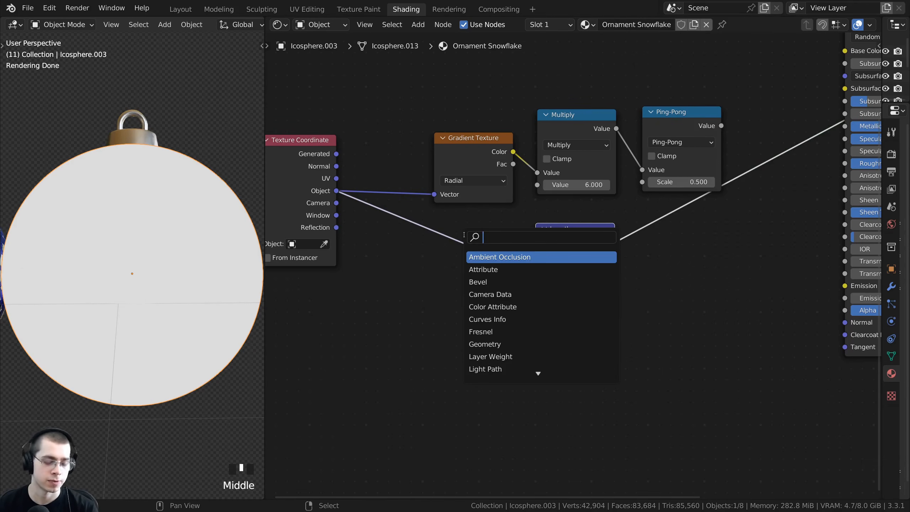
text(mapp)
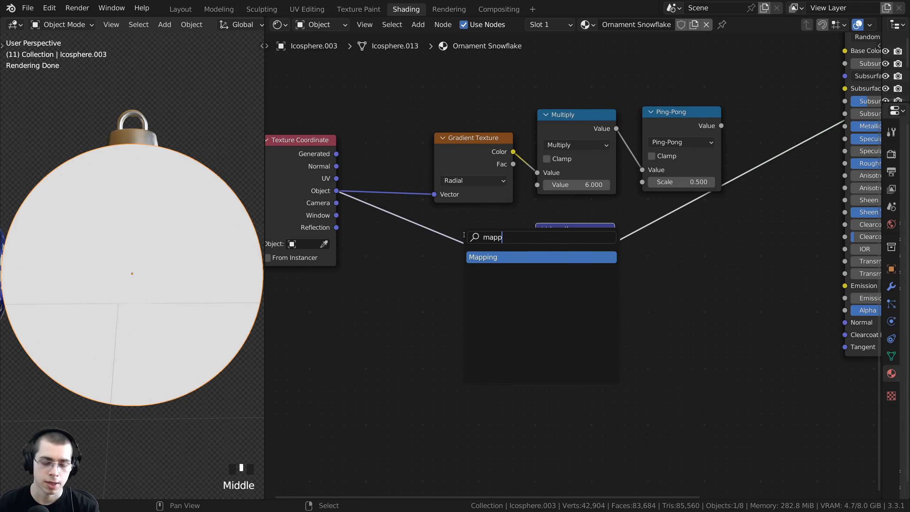
key(Return)
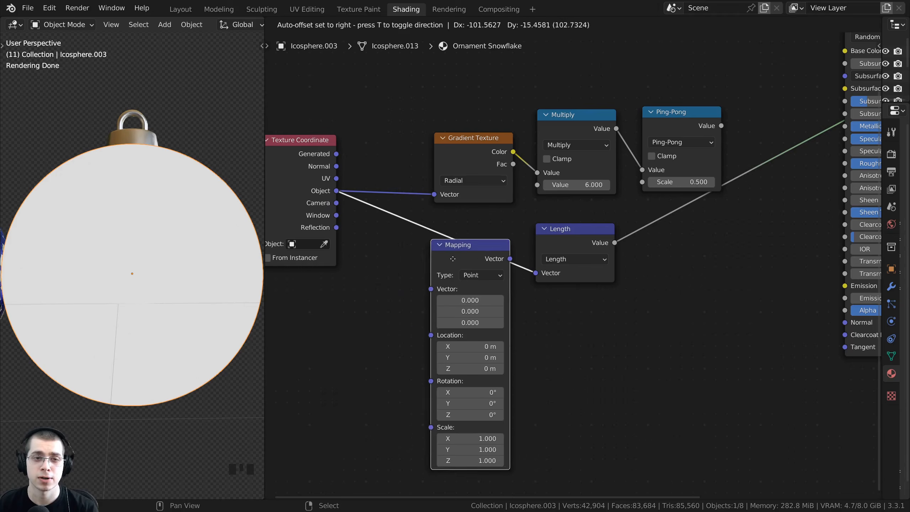
click(464, 236)
Step: Try shifting the Mapping node's Z location freely, and set it to exactly -1 m
scroll(448, 287, up, 2)
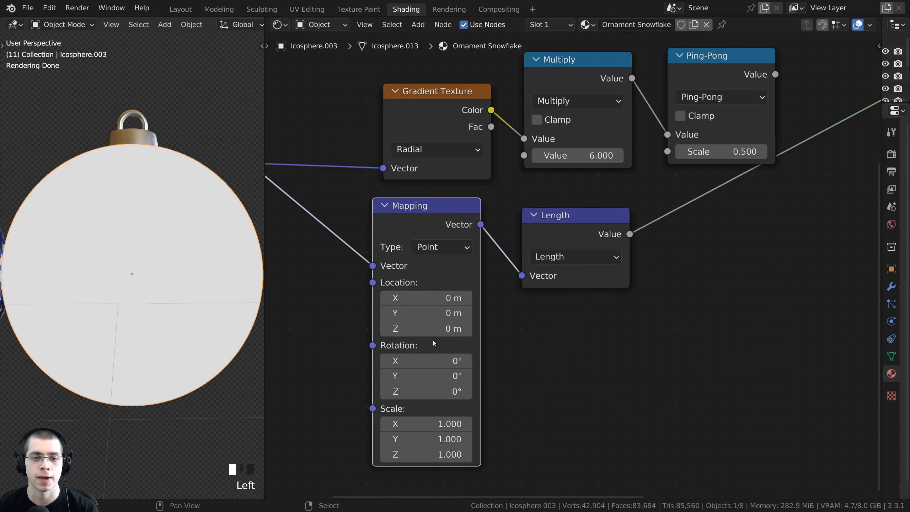
drag(427, 324, 390, 328)
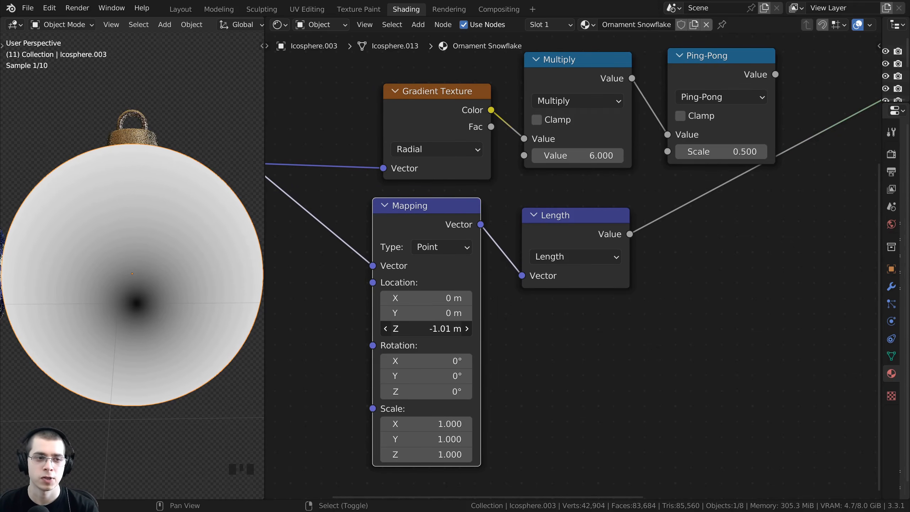
key(Escape)
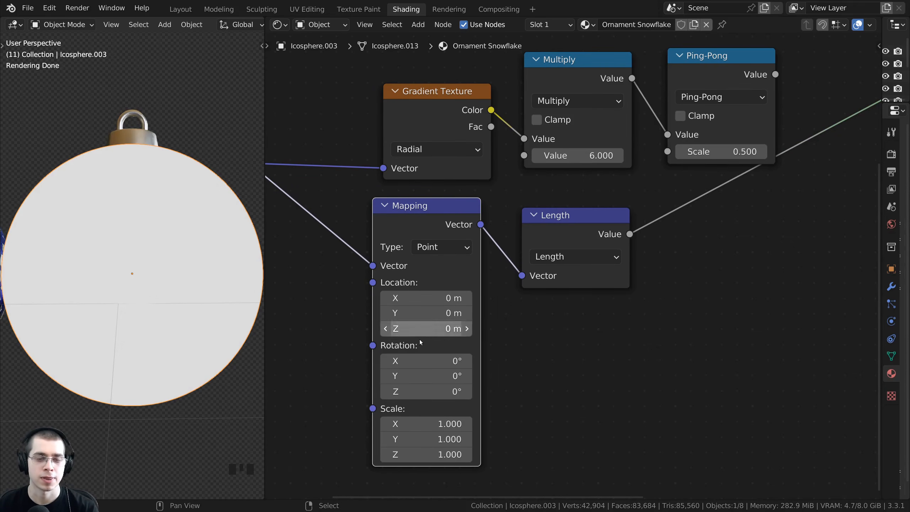
click(423, 331)
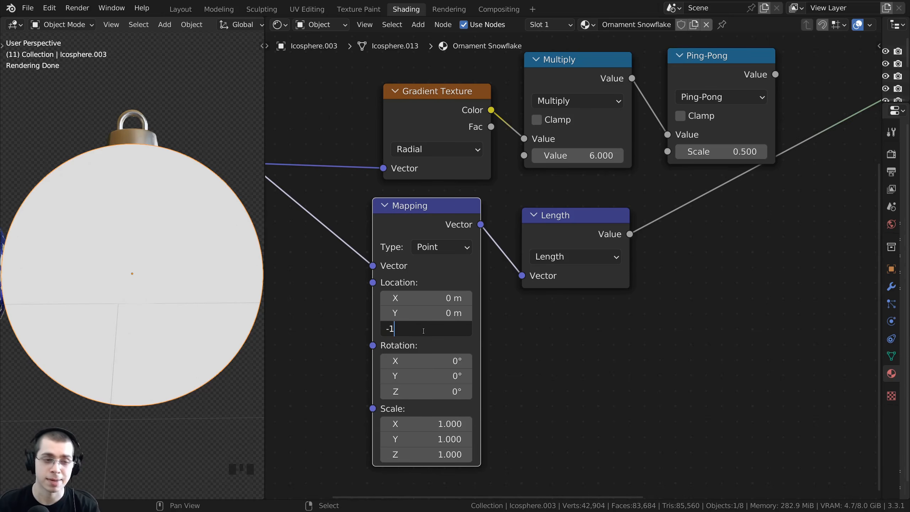
text(-1)
key(Return)
Step: Compare the Length node's circular gradient with the Ping-Pong node's radial pattern by previewing them in turn on the ball
scroll(582, 229, down, 2)
click(572, 231)
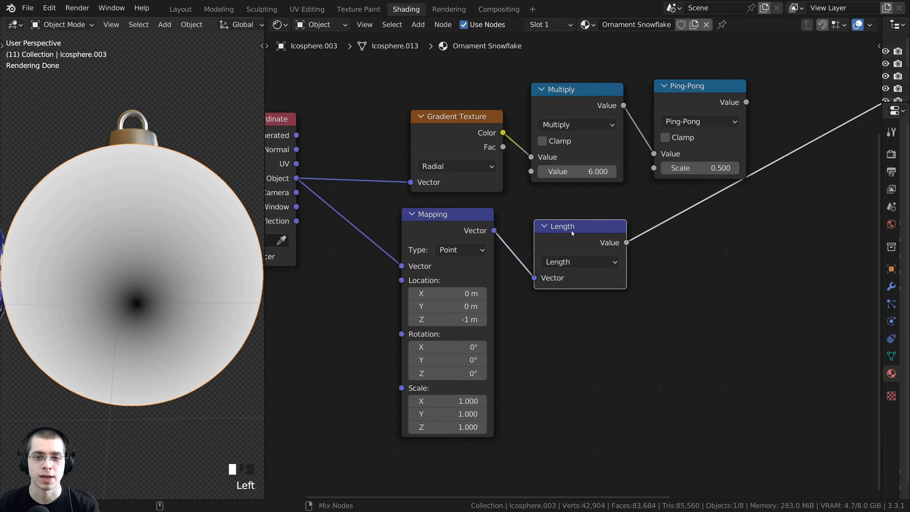
ctrl+shift+click(571, 233)
scroll(136, 253, down, 3)
scroll(136, 253, up, 1)
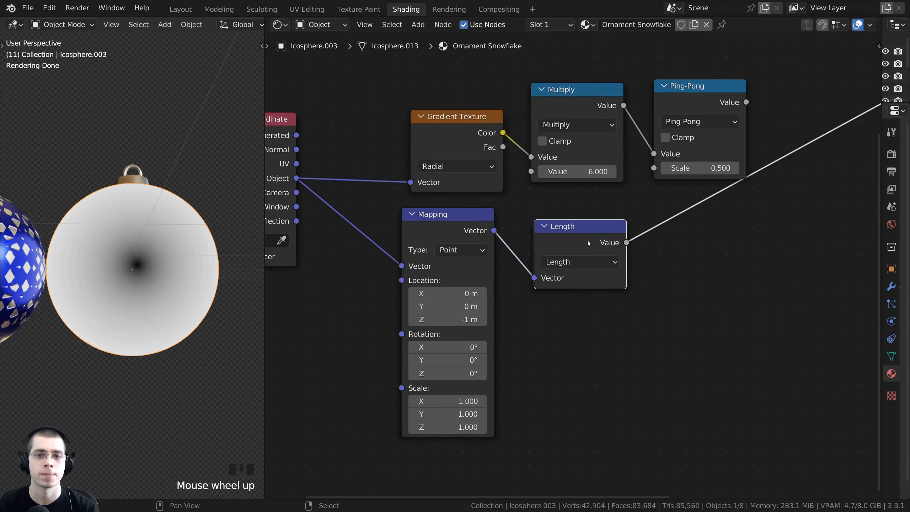
scroll(588, 240, down, 2)
ctrl+shift+click(610, 144)
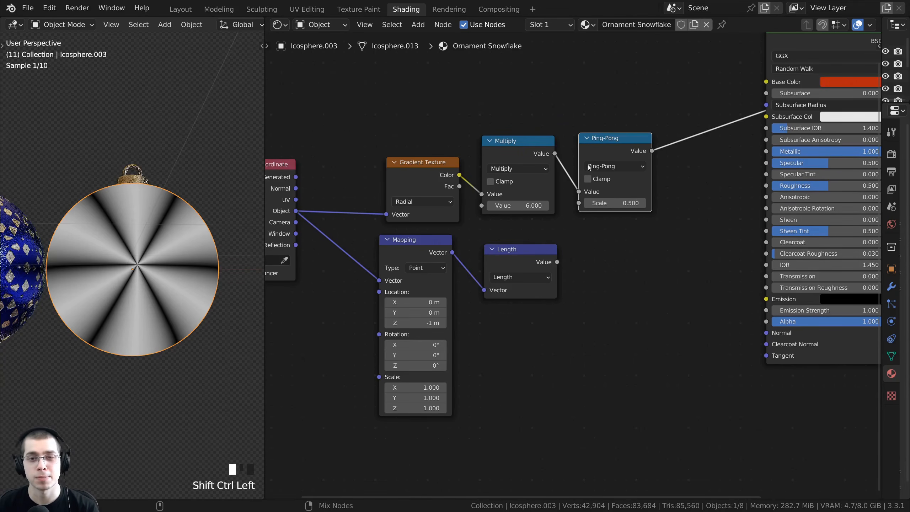
ctrl+shift+click(516, 261)
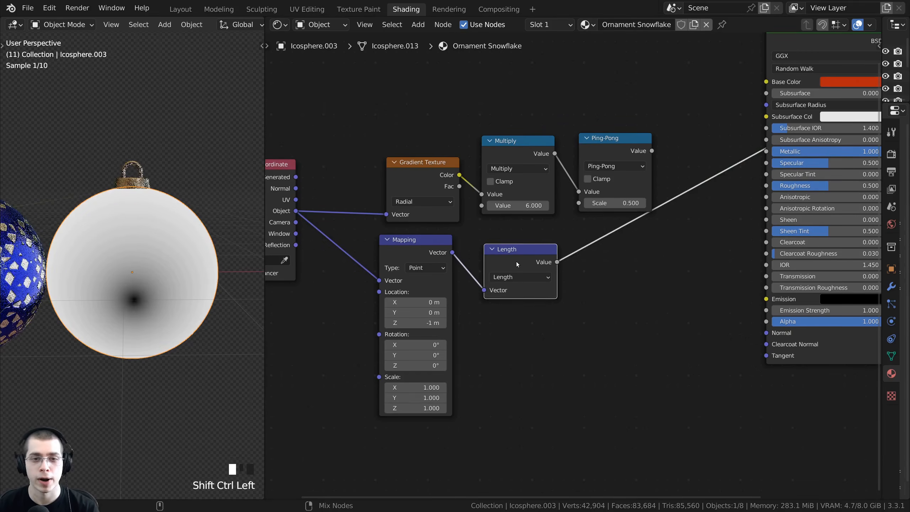
Step: Duplicate the Ping-Pong node and insert the copy on the link after the Length node
scroll(142, 328, up, 1)
middle_drag(585, 207, 556, 218)
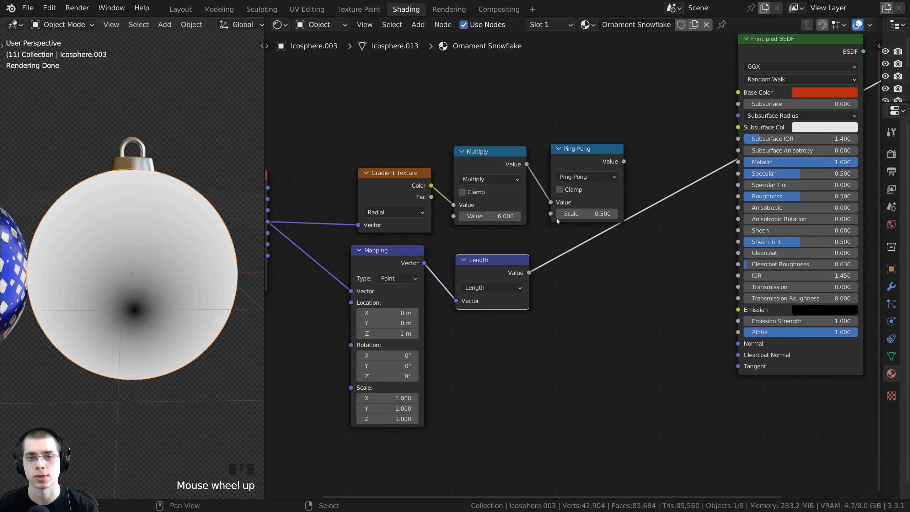
drag(581, 159, 569, 156)
middle_drag(568, 156, 509, 167)
scroll(544, 143, down, 3)
key(shift+d)
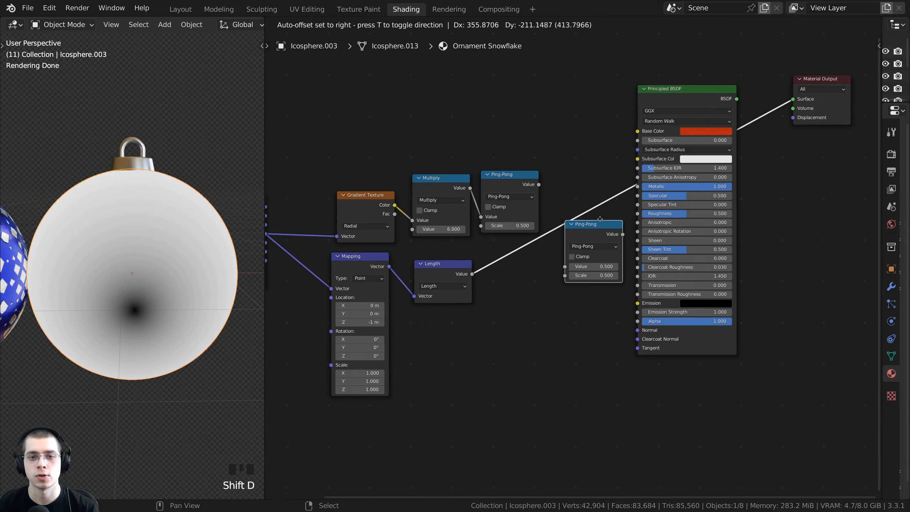
click(594, 212)
drag(591, 226, 591, 231)
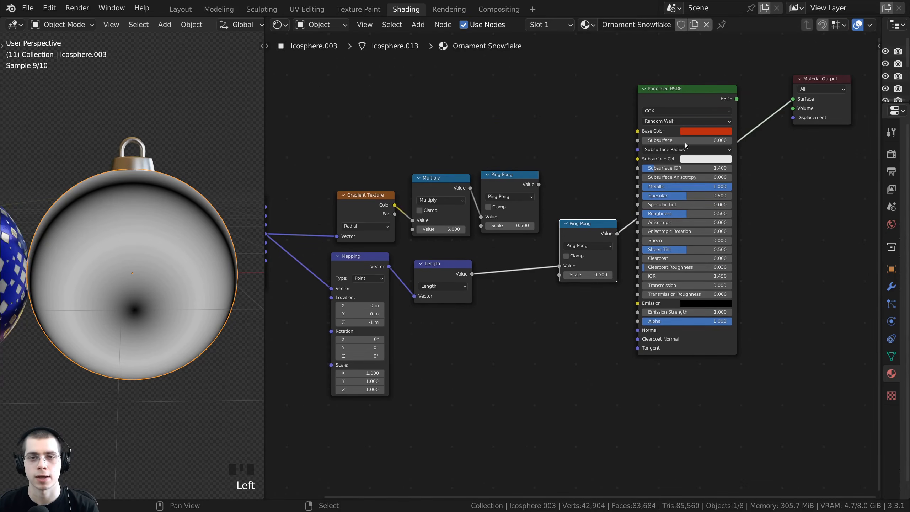
Step: Move the Principled BSDF and Material Output nodes farther from the chain, and shift the duplicated Ping-Pong node towards them
middle_drag(683, 142, 599, 189)
drag(580, 92, 772, 315)
scroll(578, 214, down, 1)
drag(580, 145, 680, 147)
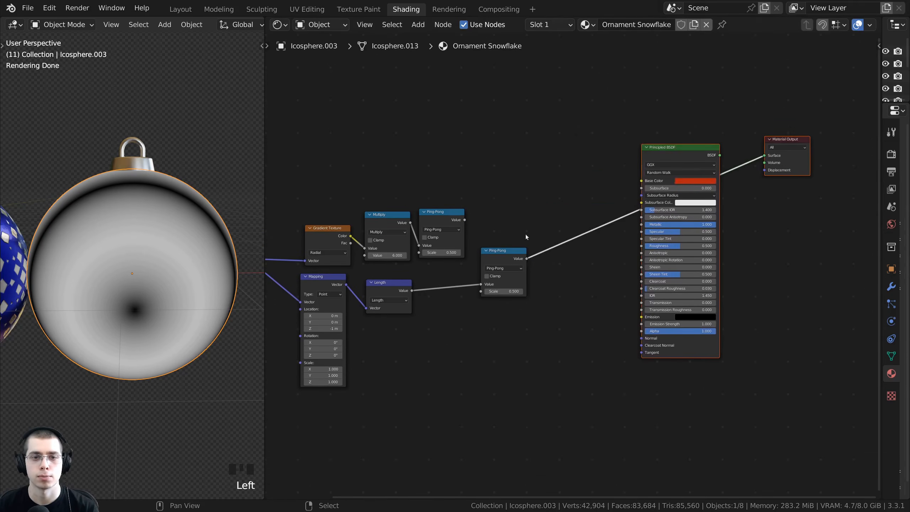
scroll(525, 233, up, 4)
drag(458, 252, 477, 253)
drag(471, 270, 508, 273)
Step: Connect the first Ping-Pong's Value to the duplicated node's Scale input, and change the duplicate's operation to Less Than
click(376, 262)
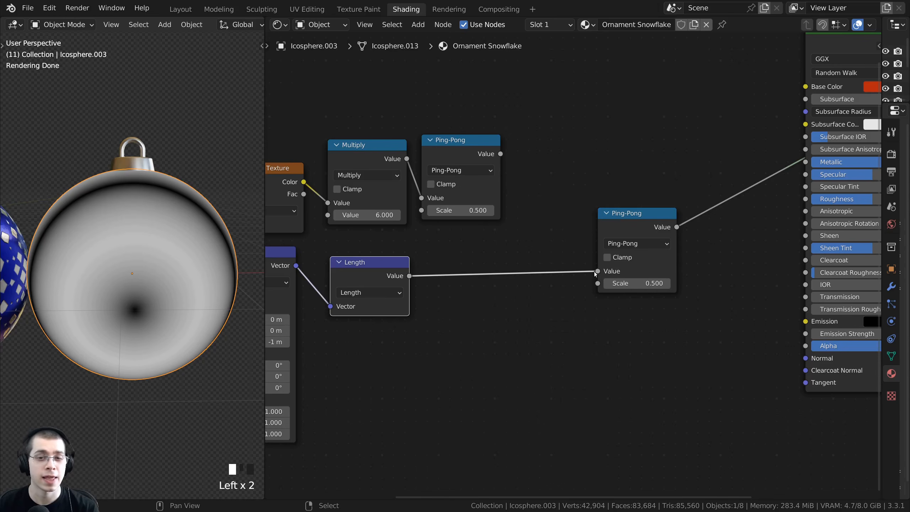
drag(597, 271, 599, 272)
drag(449, 149, 597, 283)
scroll(576, 215, up, 1)
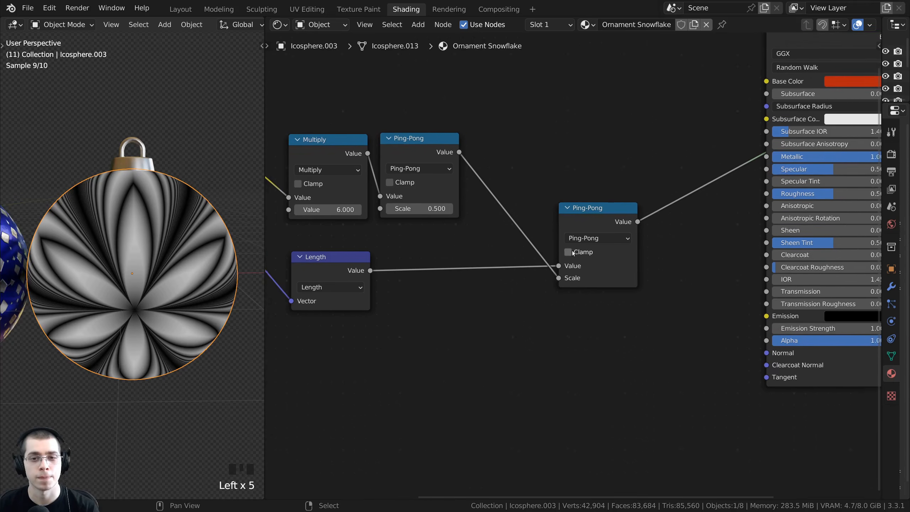
click(603, 235)
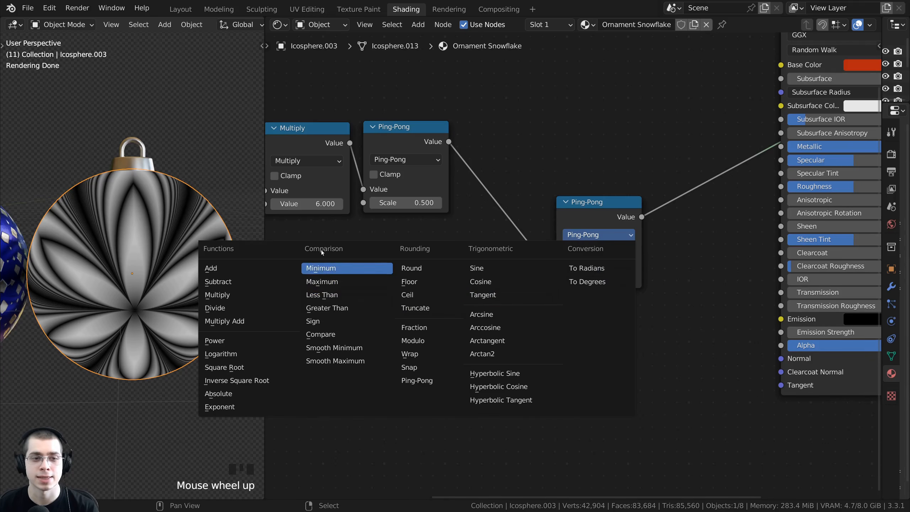
click(322, 294)
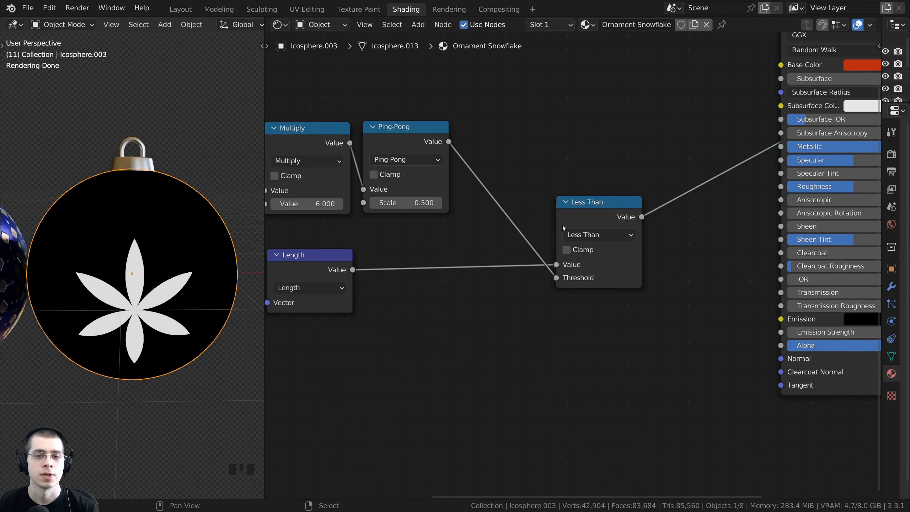
Step: Space out the Less Than, Ping-Pong and Length nodes to leave more room between them
drag(581, 211, 582, 205)
middle_drag(404, 226, 454, 231)
drag(450, 142, 476, 132)
middle_drag(410, 271, 531, 239)
drag(478, 243, 484, 246)
Step: Examine the petal shape on the ornament ball from the front and up close
middle_drag(122, 318, 120, 300)
scroll(120, 302, up, 2)
scroll(111, 179, down, 1)
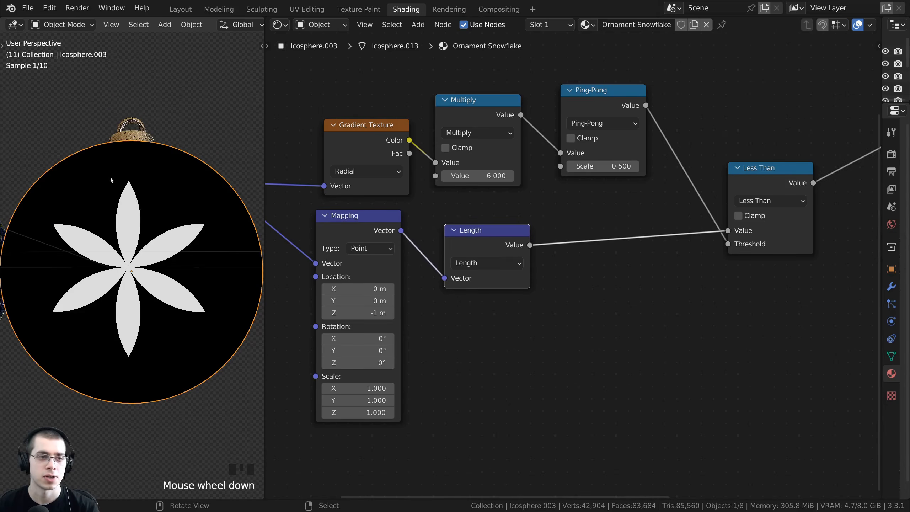
middle_drag(160, 194, 149, 252)
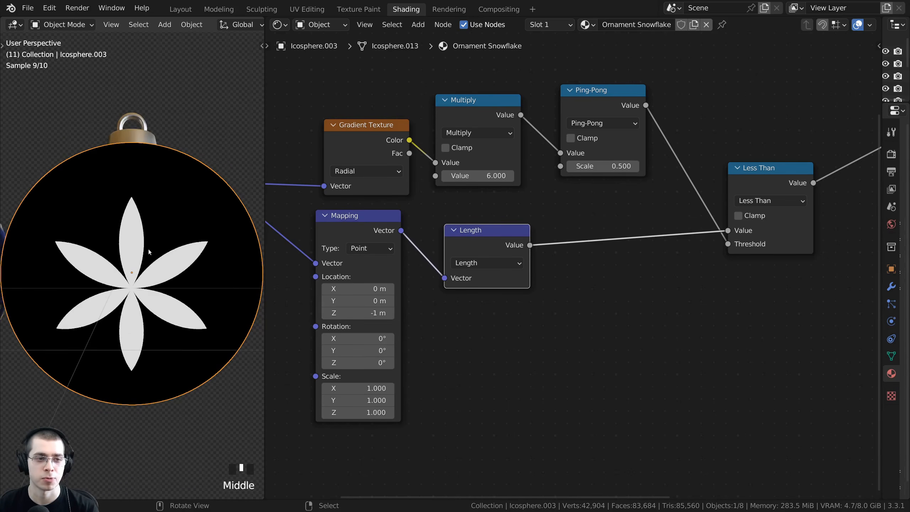
middle_drag(740, 265, 651, 269)
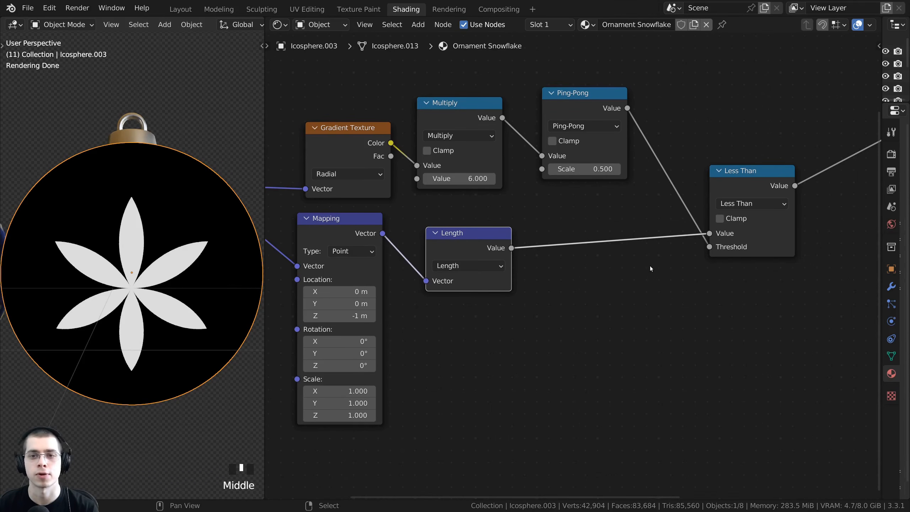
scroll(154, 165, up, 2)
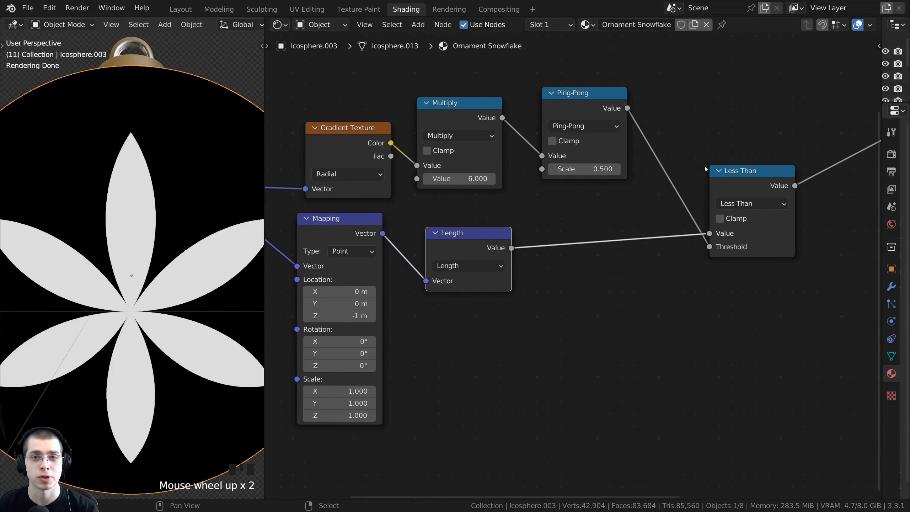
Step: Add an RGB Curves node on the link between the Ping-Pong and Less Than nodes
middle_drag(669, 186, 587, 223)
scroll(587, 224, down, 2)
key(shift+a)
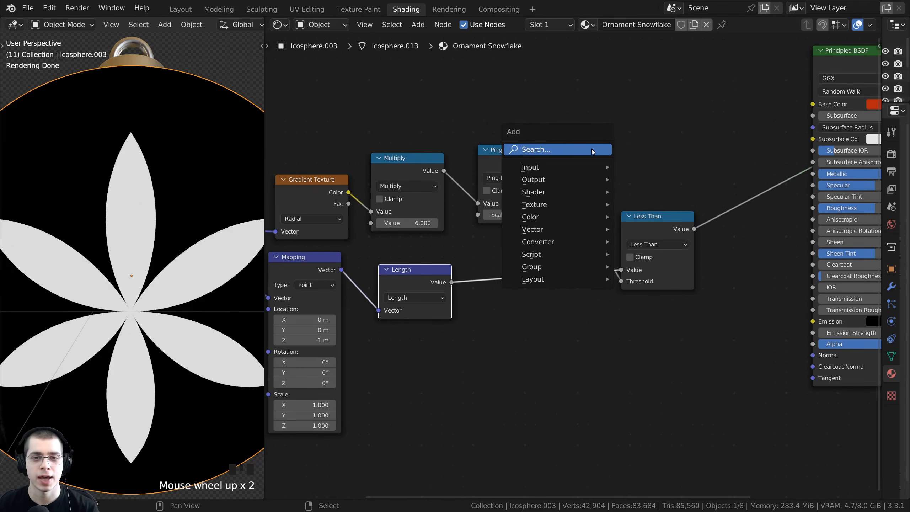
click(592, 149)
text(rgb)
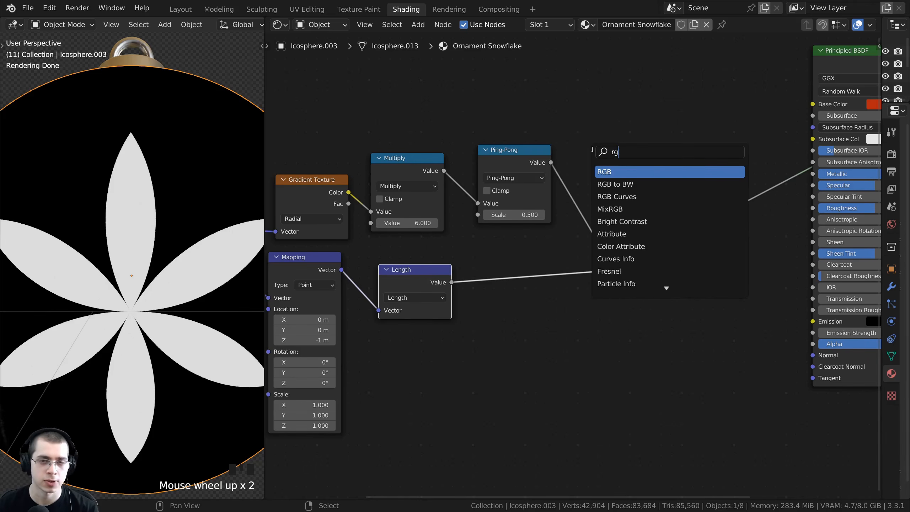
click(621, 196)
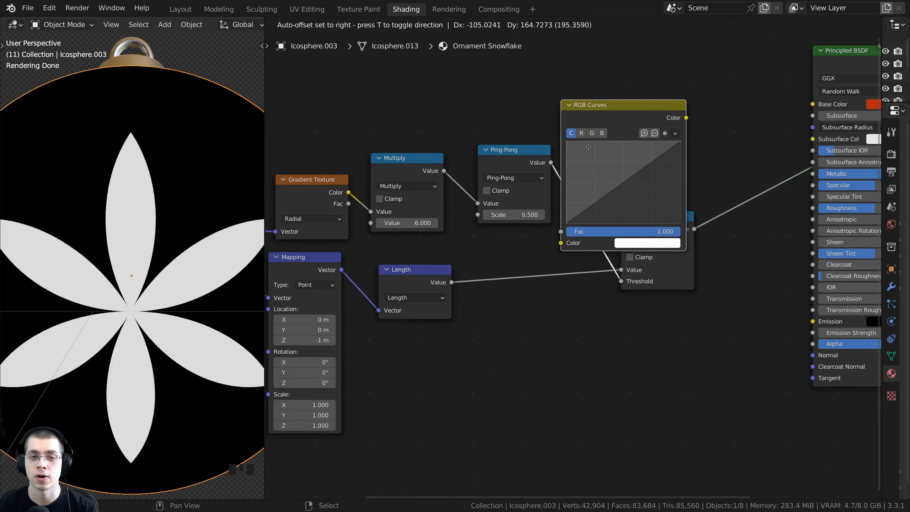
click(588, 147)
Step: Move the Less Than node farther from the RGB Curves node to make room in the chain
scroll(588, 149, down, 1)
middle_drag(585, 155, 482, 173)
drag(687, 111, 784, 259)
middle_drag(783, 259, 729, 270)
drag(729, 269, 775, 228)
middle_drag(539, 258, 577, 260)
scroll(543, 248, up, 7)
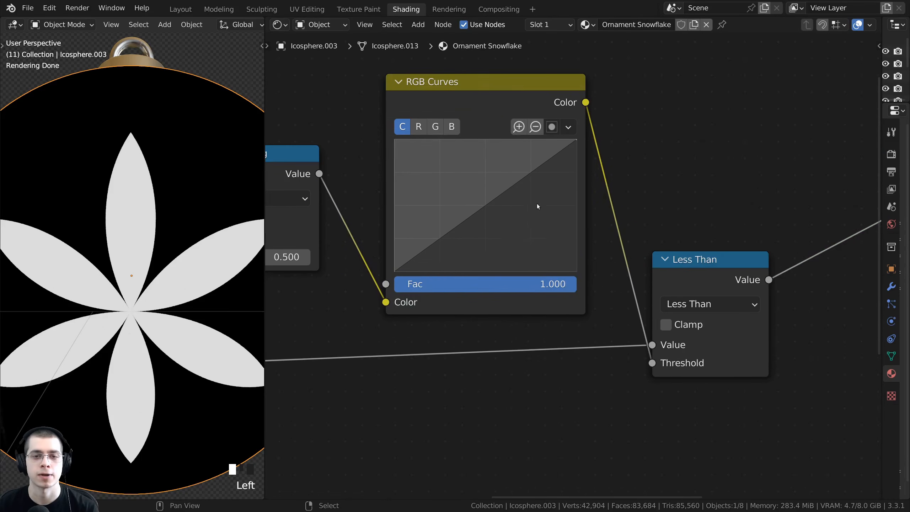
Step: Add a control point near the middle of the RGB curve, at about 0.48, 0.52
drag(505, 198, 472, 205)
scroll(130, 169, down, 2)
scroll(536, 153, up, 1)
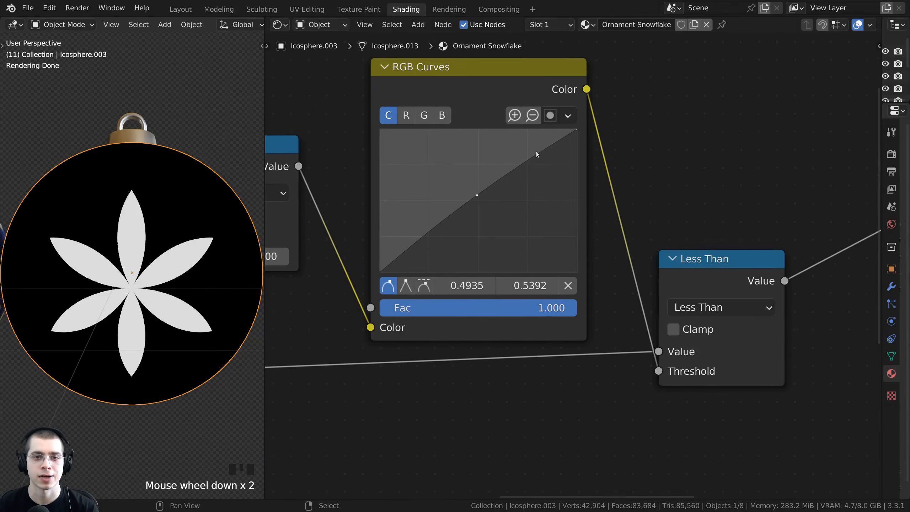
mouse_move(576, 131)
mouse_down()
mouse_move(576, 153)
mouse_move(578, 126)
mouse_up()
click(475, 198)
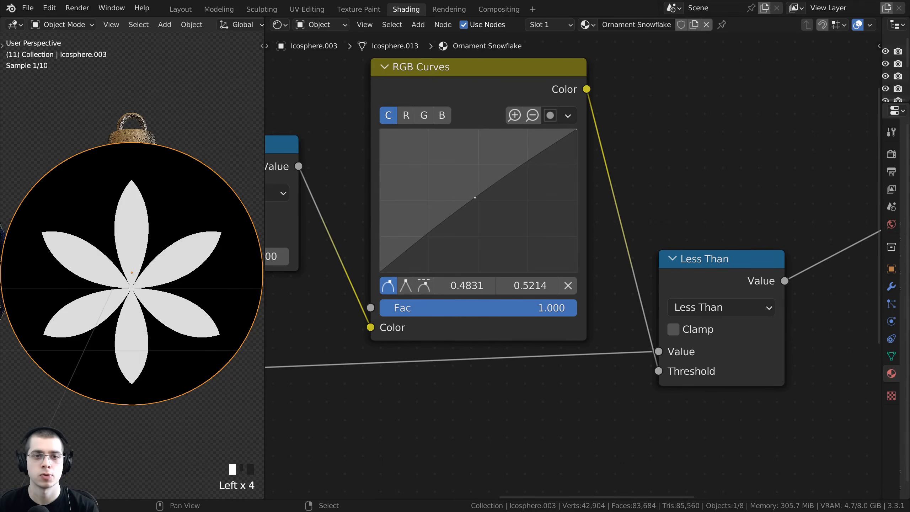
Step: Duplicate the Multiply node and insert the copy between the Ping-Pong and RGB Curves nodes
middle_drag(425, 141, 452, 129)
scroll(435, 161, down, 2)
middle_drag(417, 196, 454, 197)
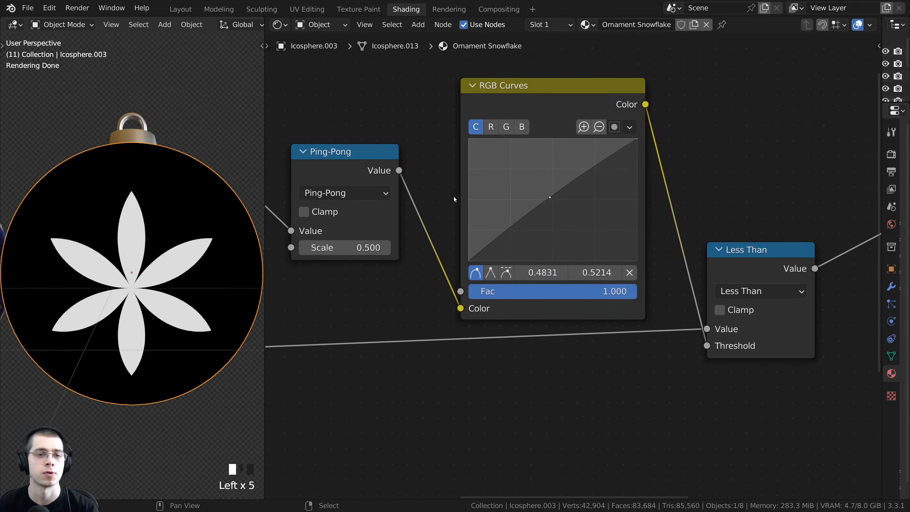
middle_drag(338, 216, 475, 233)
scroll(475, 233, down, 1)
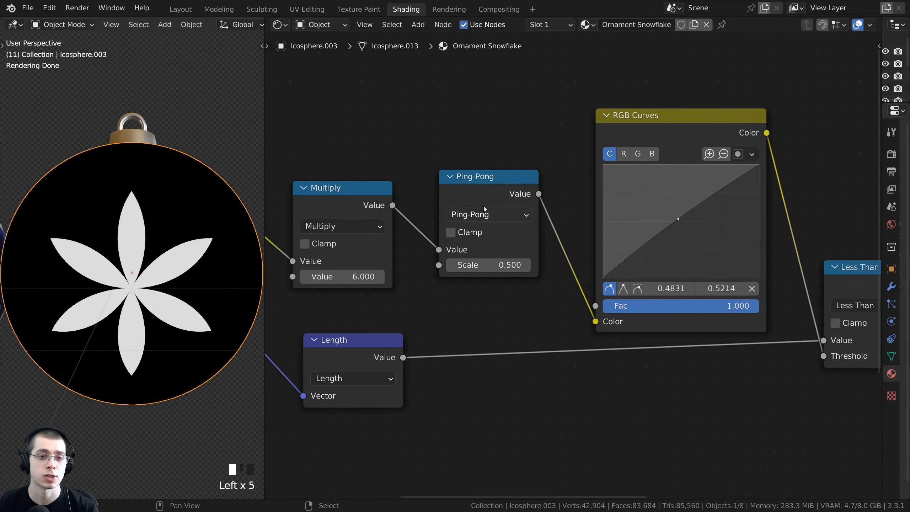
drag(473, 204, 454, 209)
middle_drag(418, 238, 443, 236)
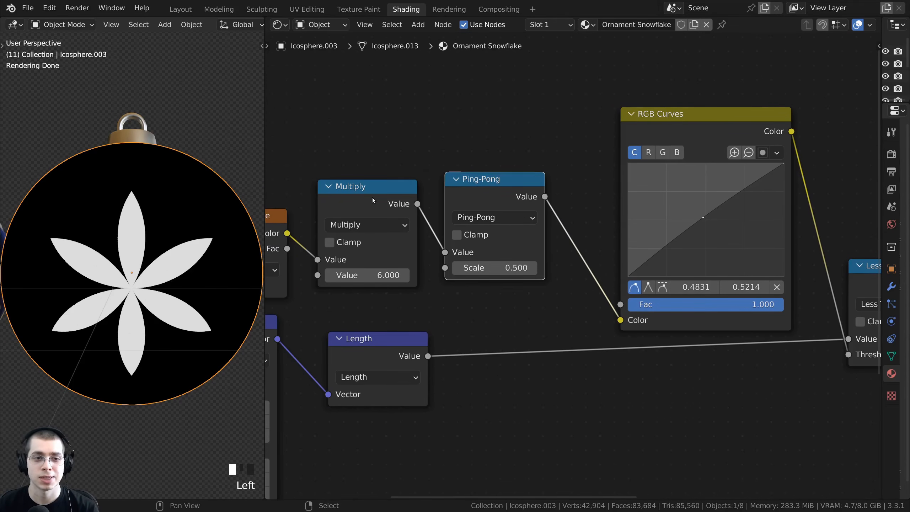
click(373, 198)
middle_drag(383, 188, 365, 188)
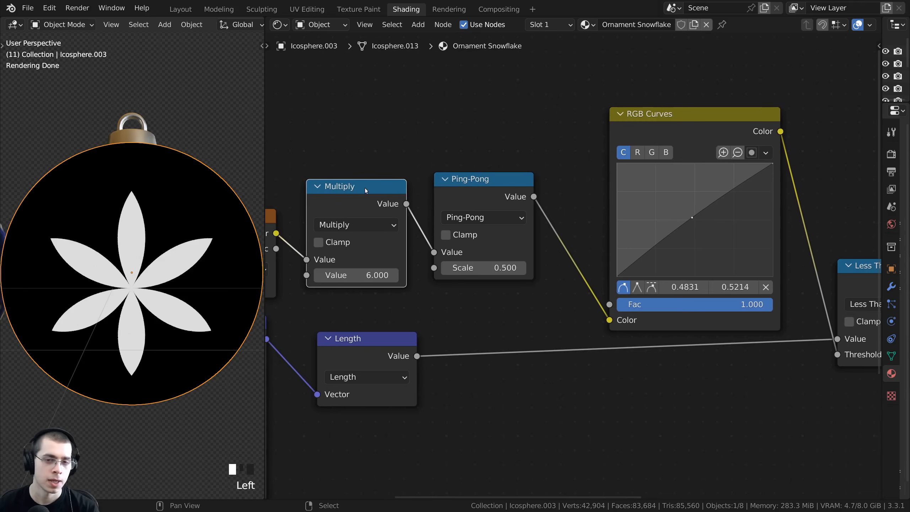
key(shift+d)
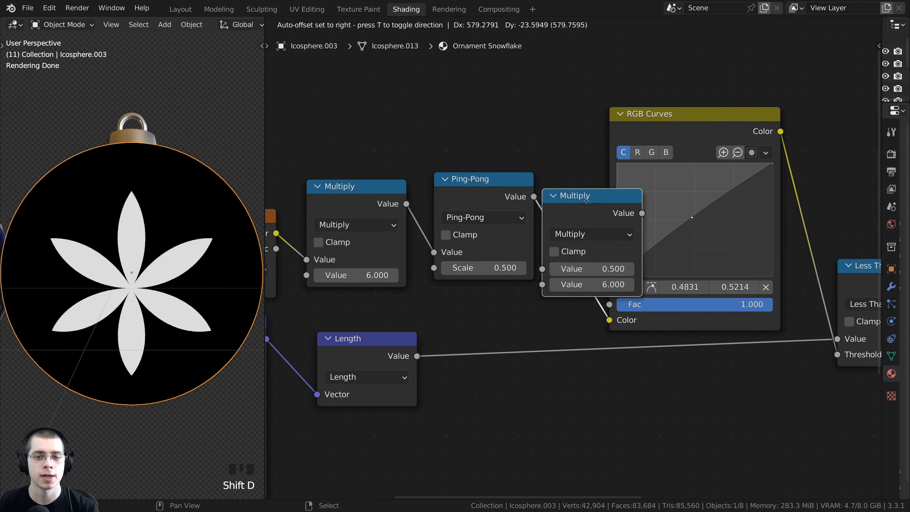
click(543, 205)
drag(631, 202, 593, 198)
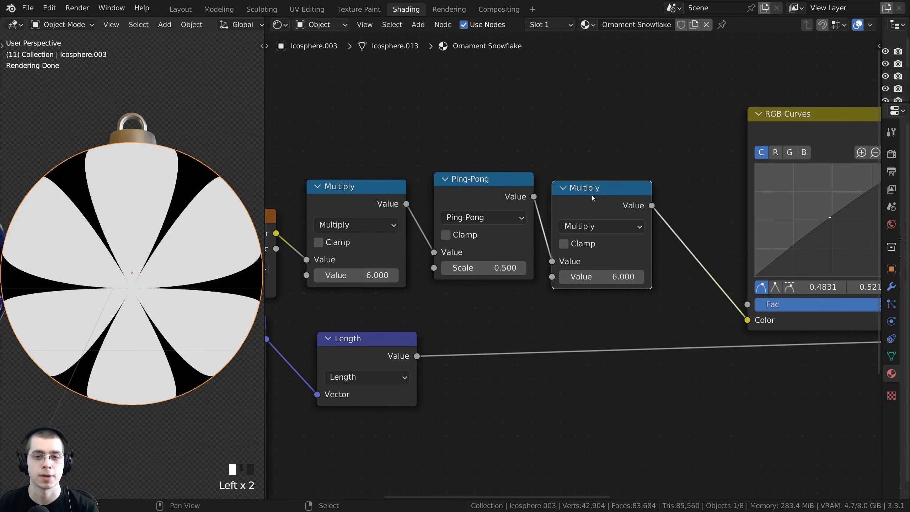
Step: Move the RGB Curves node closer to the duplicated Multiply node and set that Multiply's value to 2
middle_drag(854, 124, 775, 135)
drag(771, 126, 714, 111)
scroll(562, 192, up, 1)
drag(524, 195, 533, 194)
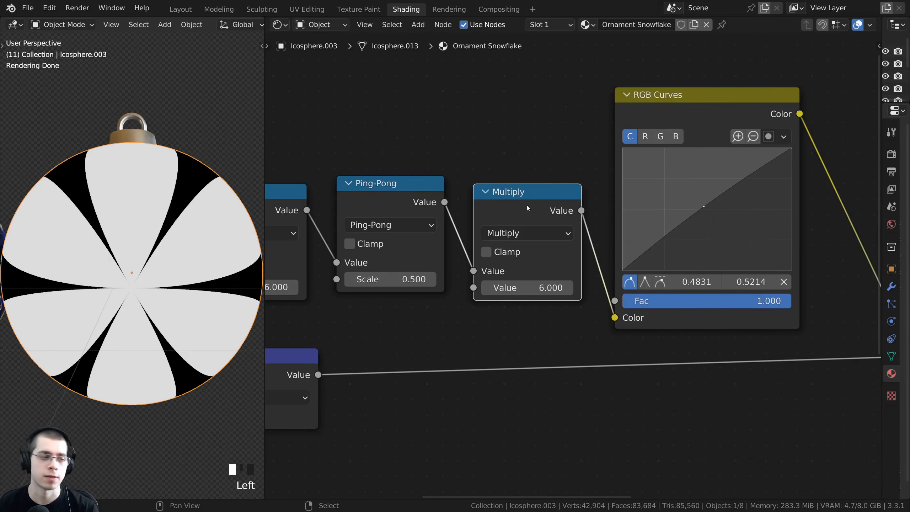
click(520, 293)
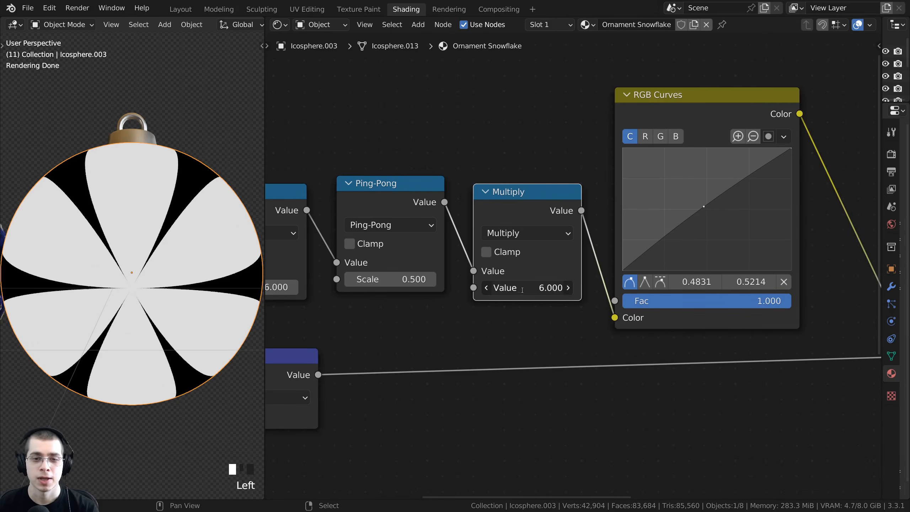
text(2)
key(Return)
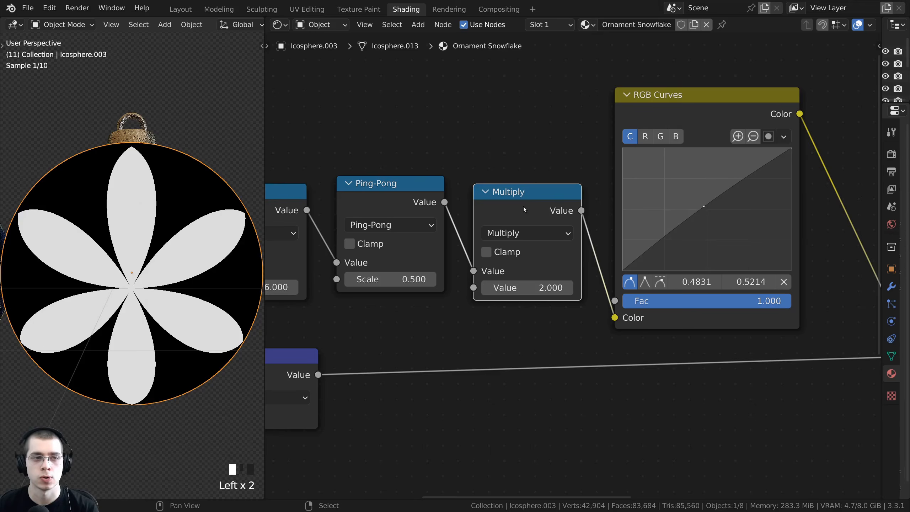
Step: Tidy the Multiply and RGB Curves positions and lower the curve's end point to about 0.46
drag(524, 208, 522, 206)
middle_drag(596, 200, 538, 199)
scroll(541, 198, up, 1)
middle_drag(655, 160, 617, 168)
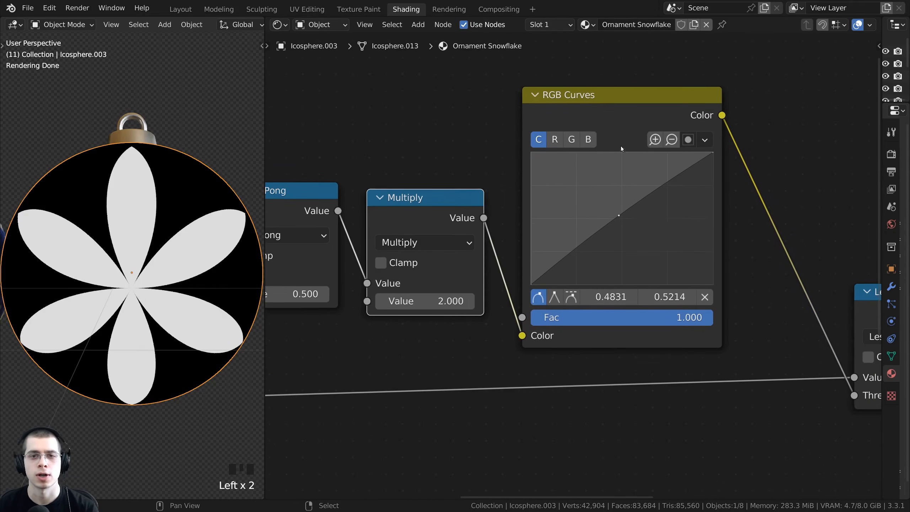
drag(606, 118, 599, 113)
middle_drag(599, 113, 539, 119)
middle_drag(603, 111, 584, 125)
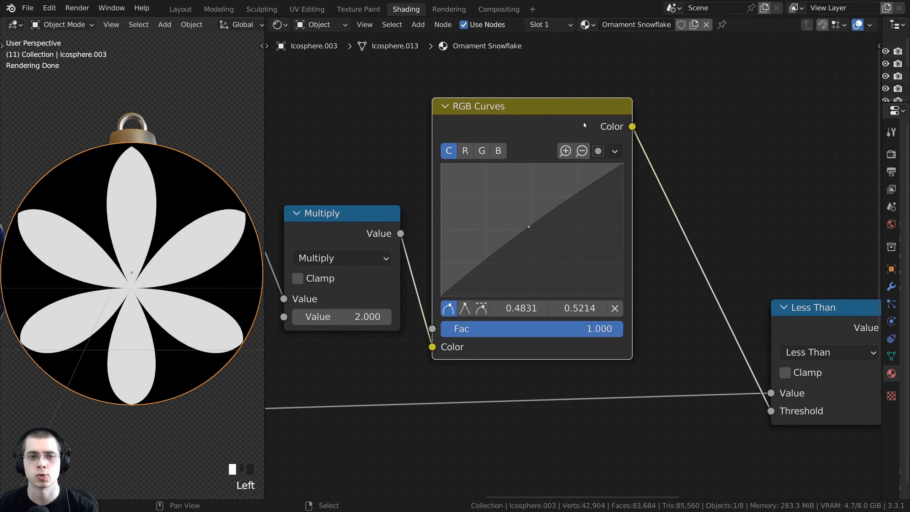
scroll(533, 238, up, 2)
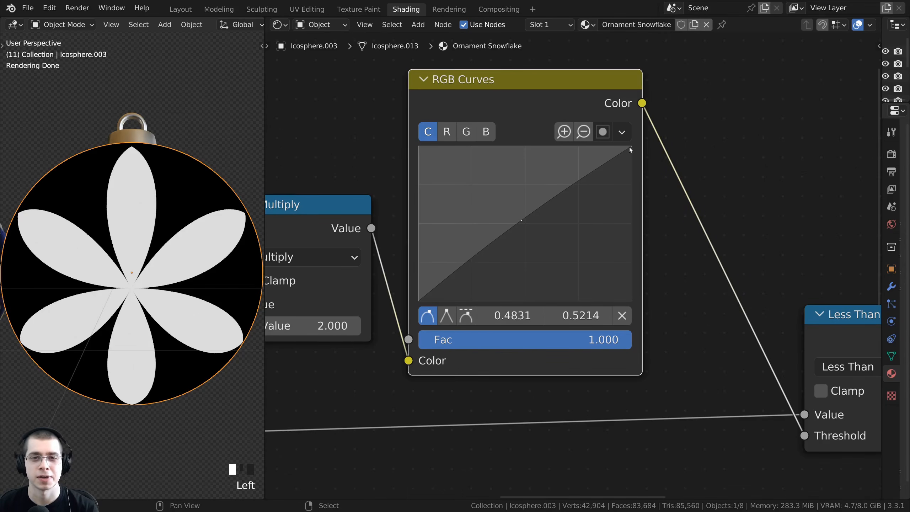
drag(630, 149, 631, 229)
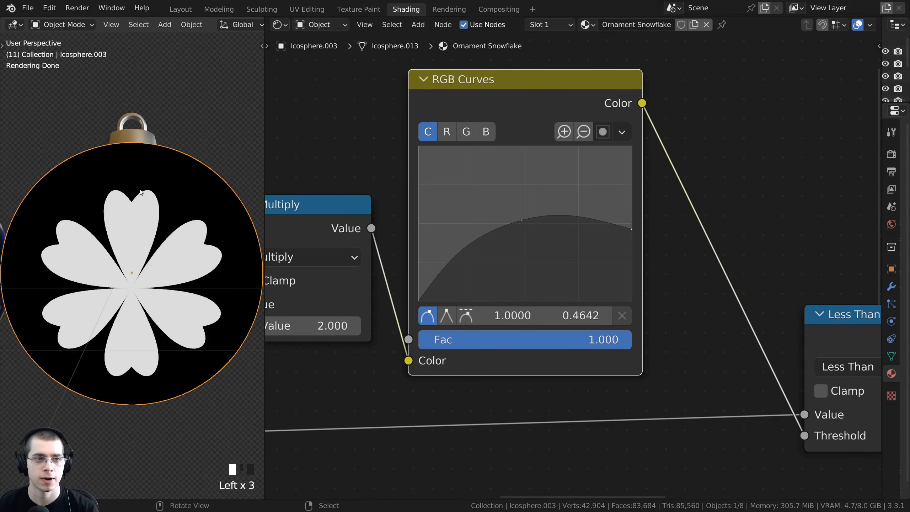
middle_drag(553, 230, 564, 223)
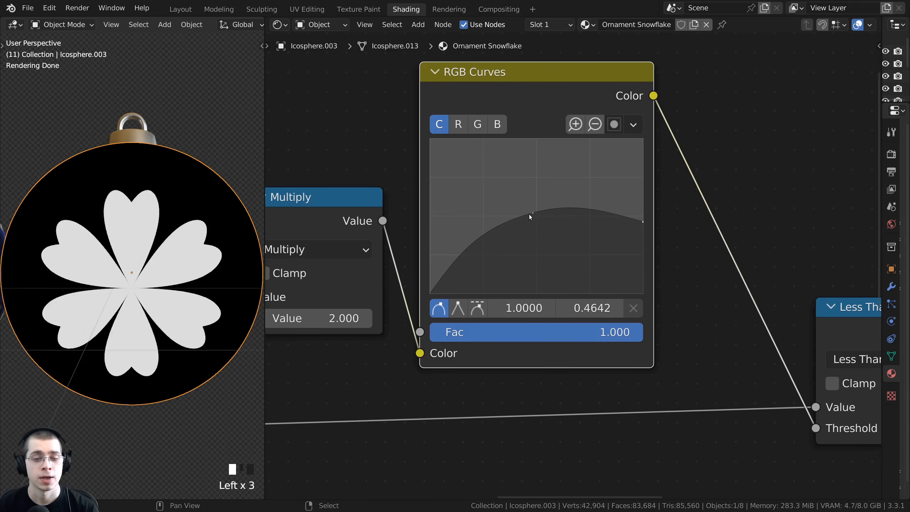
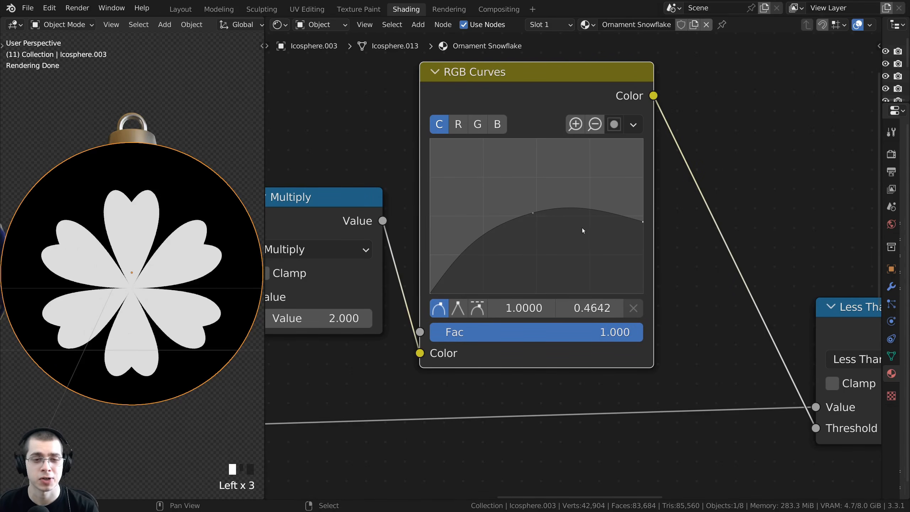
Step: Give the curve's three points vector handles and raise its start point to about 0.39
click(454, 310)
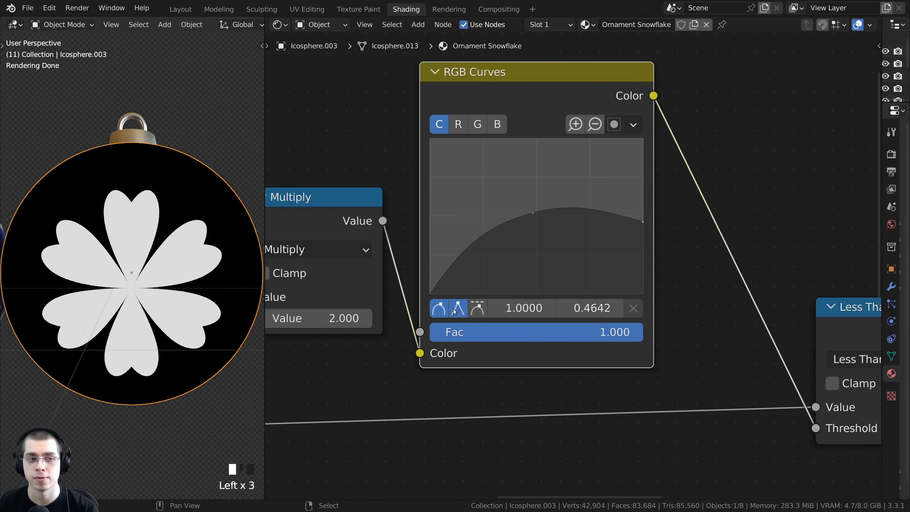
click(533, 213)
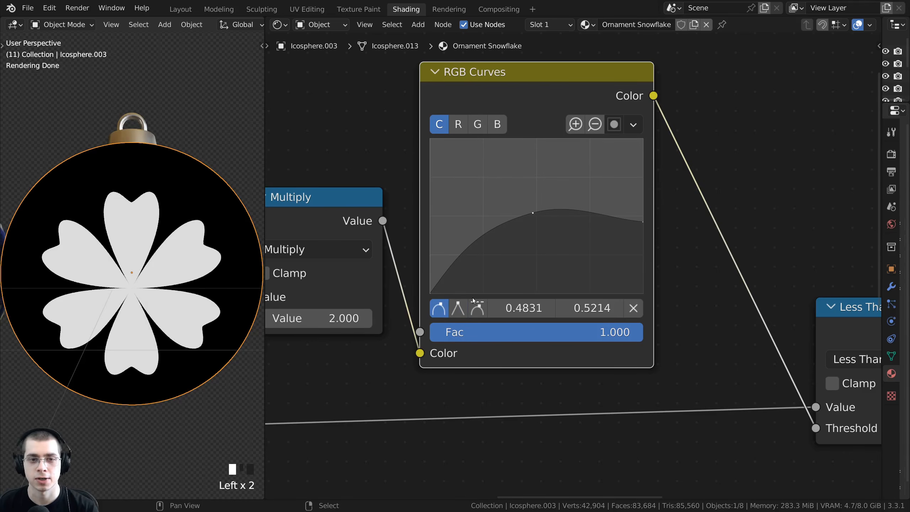
click(459, 309)
drag(446, 274, 430, 242)
click(450, 303)
drag(429, 240, 430, 232)
click(429, 231)
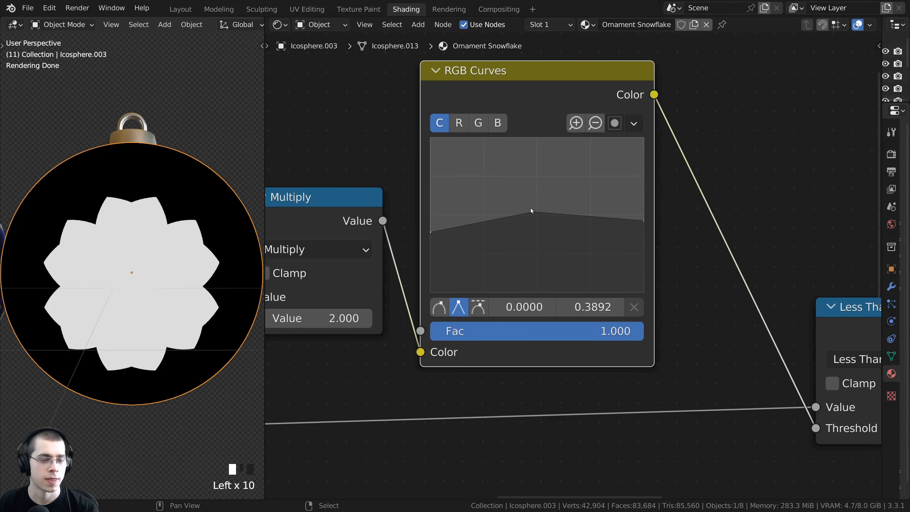
Step: Move the curve's middle point to about 0.69, 0.33 and raise the end point to about 0.54
click(531, 210)
drag(531, 210, 555, 238)
drag(644, 220, 644, 219)
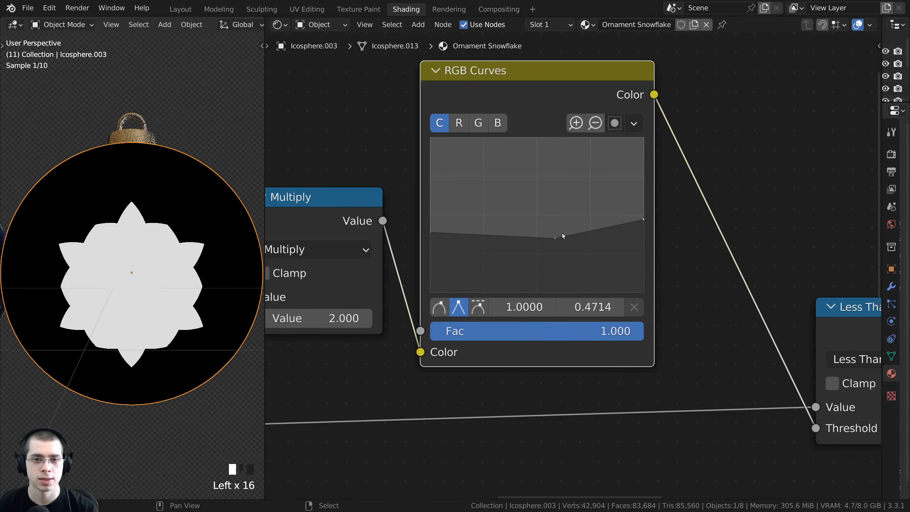
drag(555, 238, 578, 236)
drag(644, 220, 644, 210)
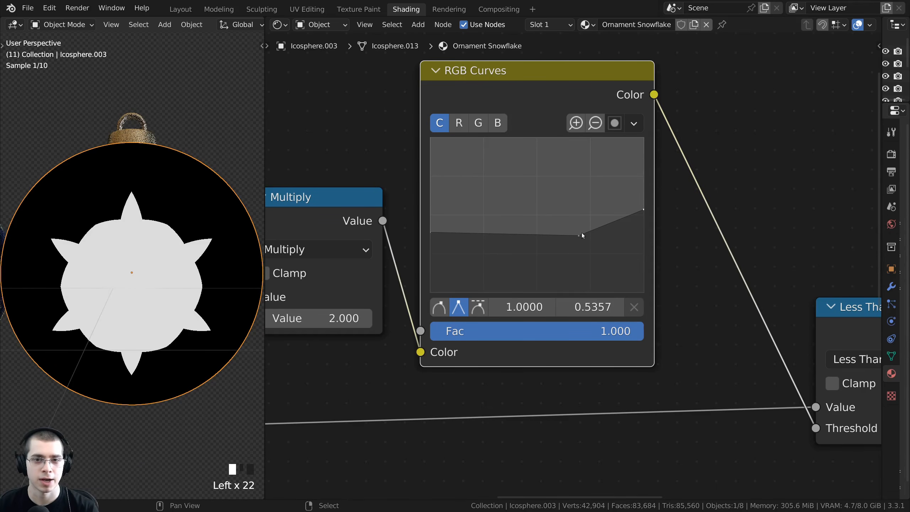
drag(579, 236, 577, 242)
scroll(655, 200, up, 2)
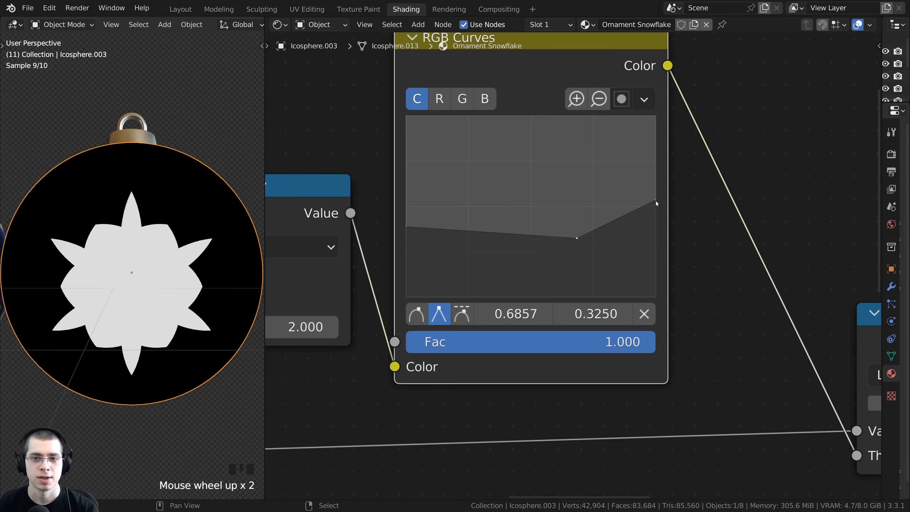
click(654, 201)
click(577, 238)
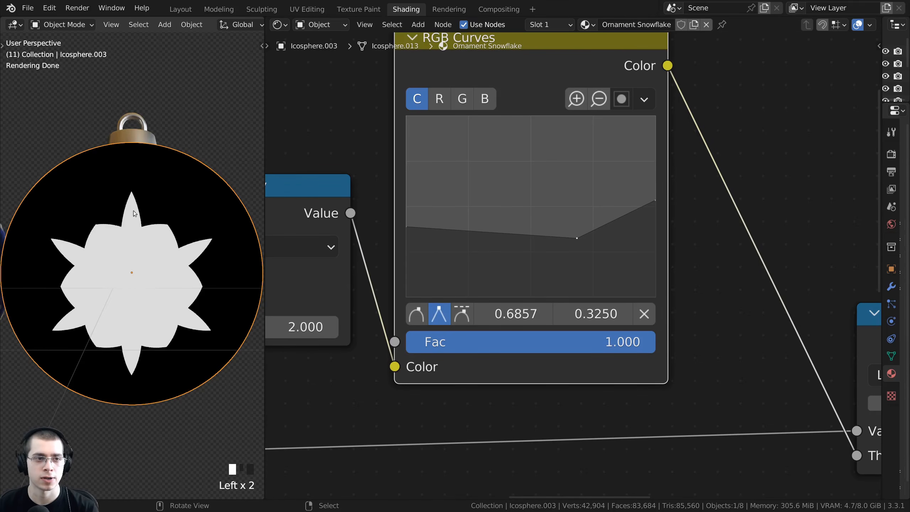
Step: Shift the curve's inner point to about 0.65, 0.40 and nudge the end point slightly higher
scroll(134, 213, up, 1)
drag(652, 203, 655, 204)
drag(576, 238, 568, 224)
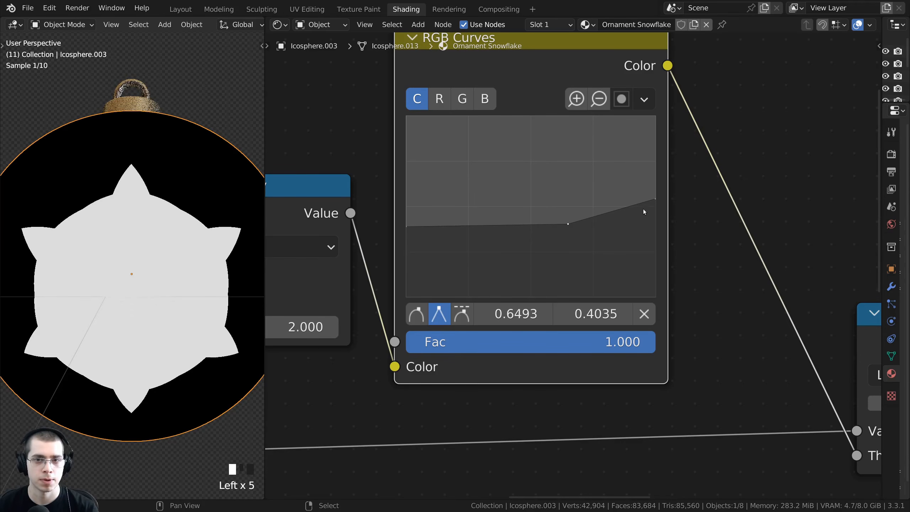
drag(649, 200, 649, 198)
click(570, 225)
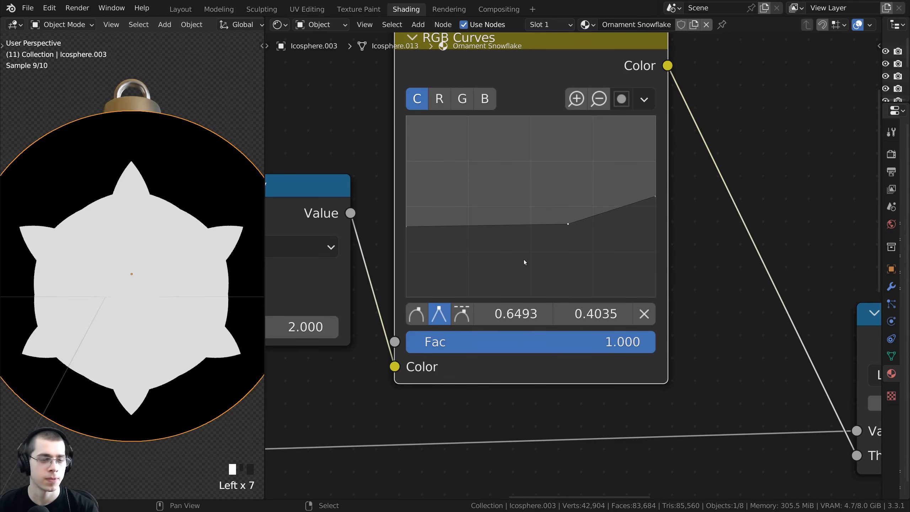
Step: Add a curve point at about 0.36, 0.37 and give it a vector handle
click(495, 224)
drag(494, 223, 496, 230)
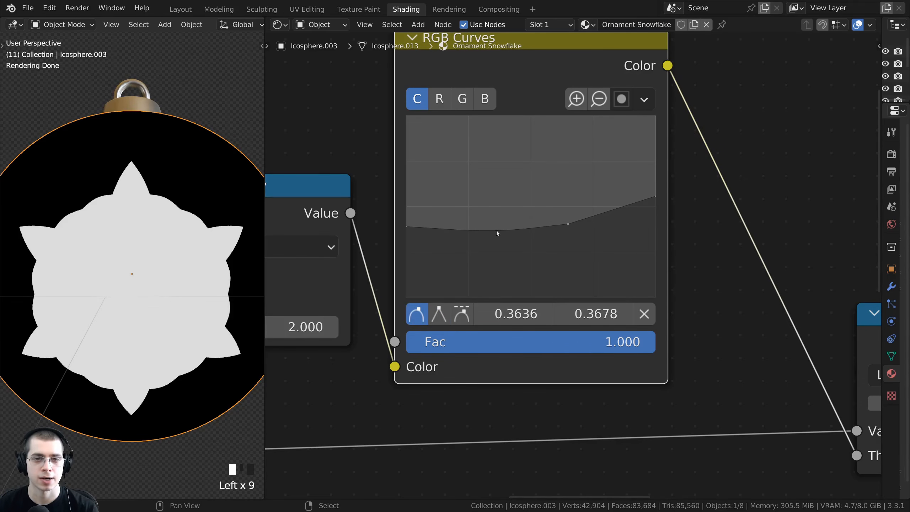
click(437, 313)
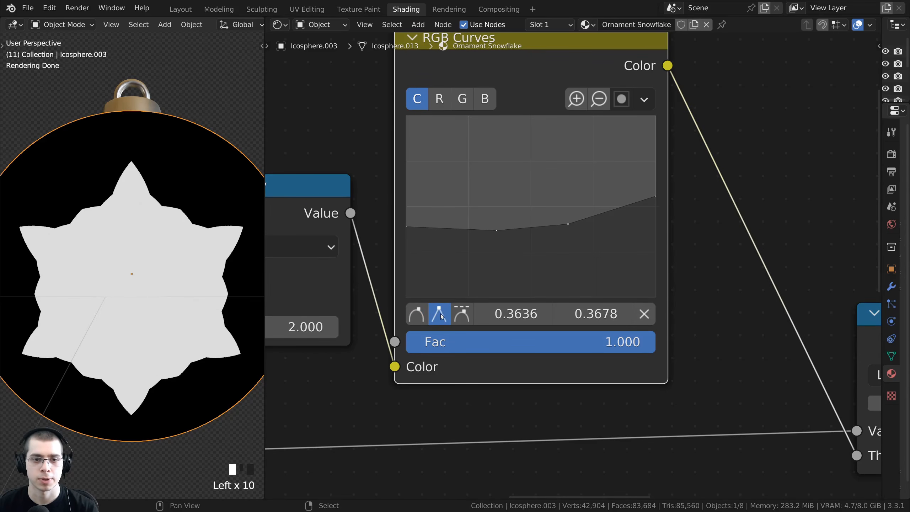
Step: Lower the RGB Curves node's first middle point to about 0.38, 0.19 and slightly raise the second middle point
drag(496, 230, 502, 260)
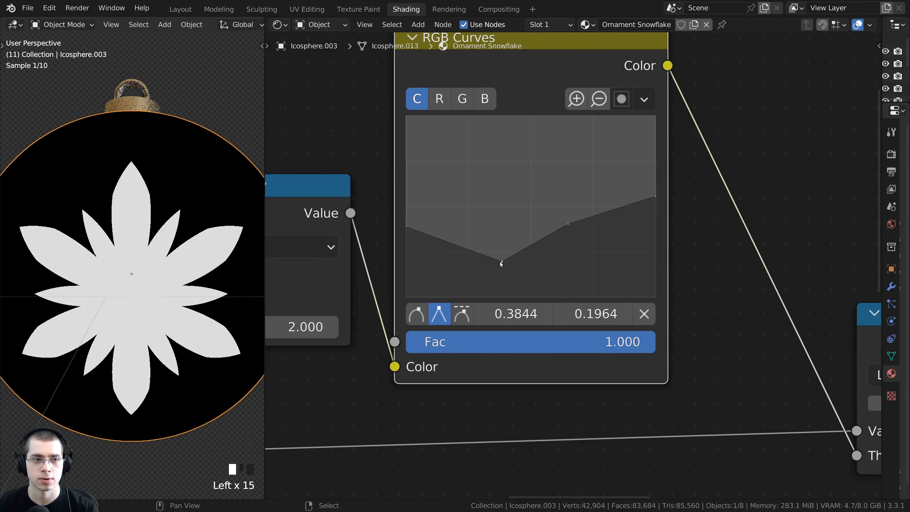
drag(654, 196, 654, 197)
drag(568, 224, 566, 220)
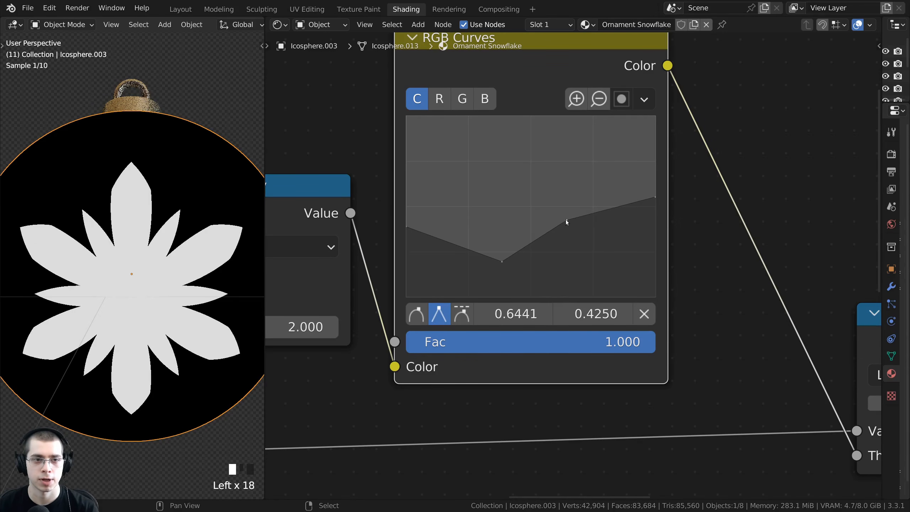
click(655, 197)
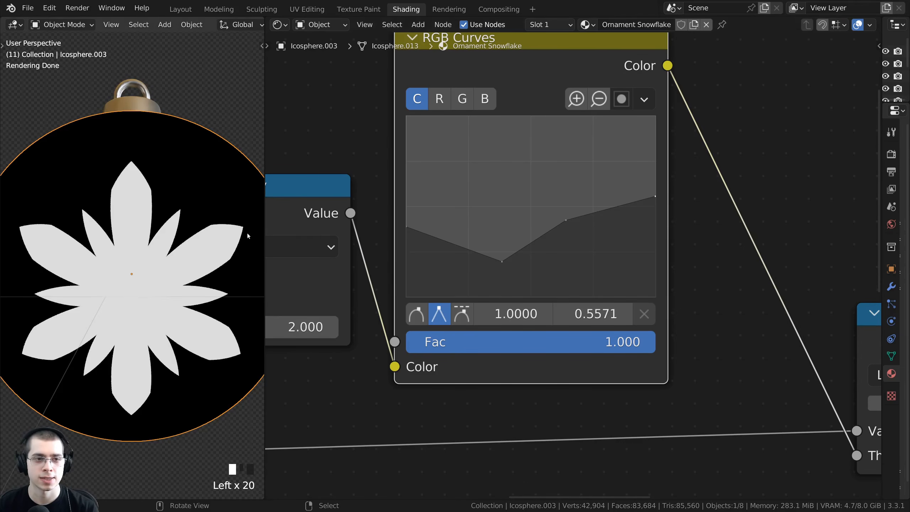
shift+middle_drag(248, 233, 208, 262)
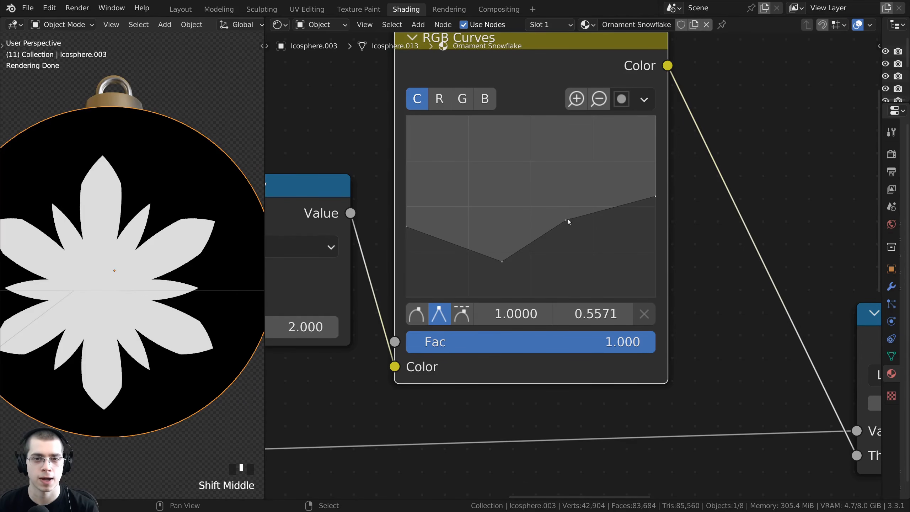
drag(567, 219, 566, 217)
drag(502, 262, 501, 263)
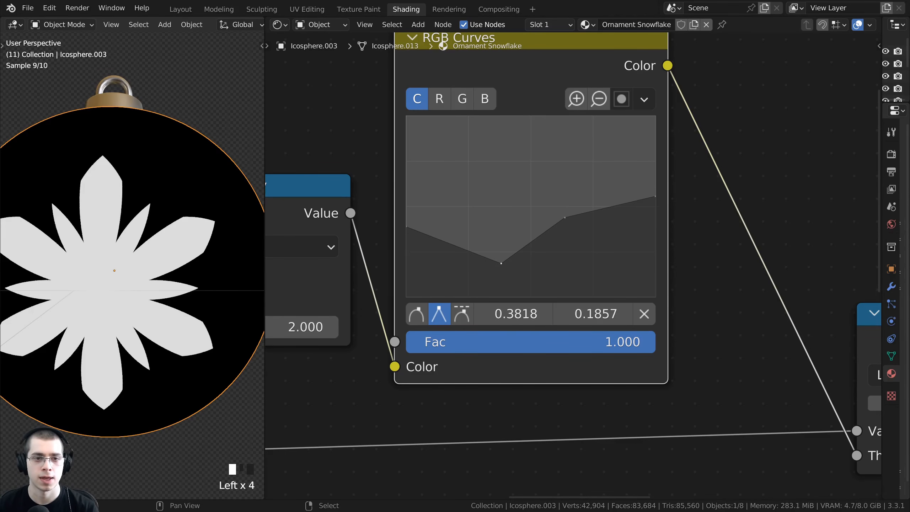
Step: Adjust the height of the curve's start point, at input 0, to about 0.27 to shorten the snowflake's small spikes
drag(406, 227, 406, 214)
drag(404, 215, 404, 233)
click(406, 208)
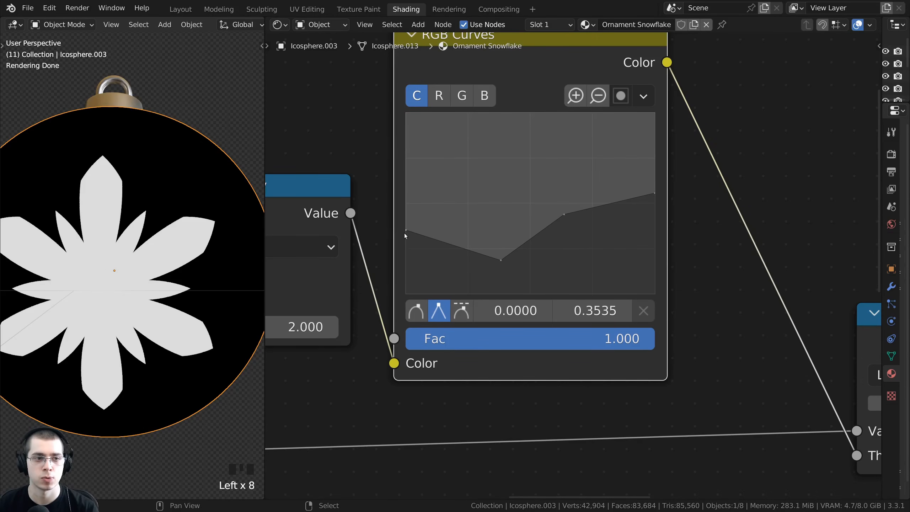
middle_drag(425, 229, 448, 222)
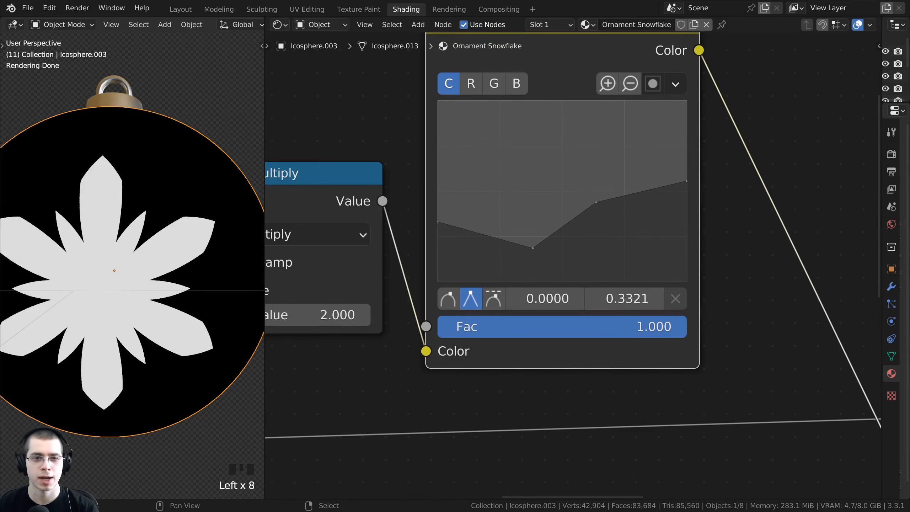
drag(439, 222, 439, 225)
drag(439, 225, 440, 238)
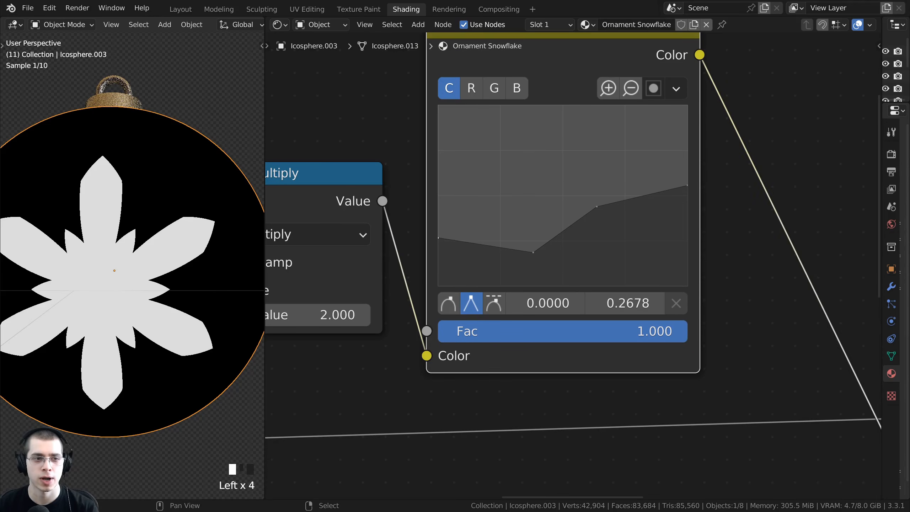
middle_drag(172, 258, 175, 293)
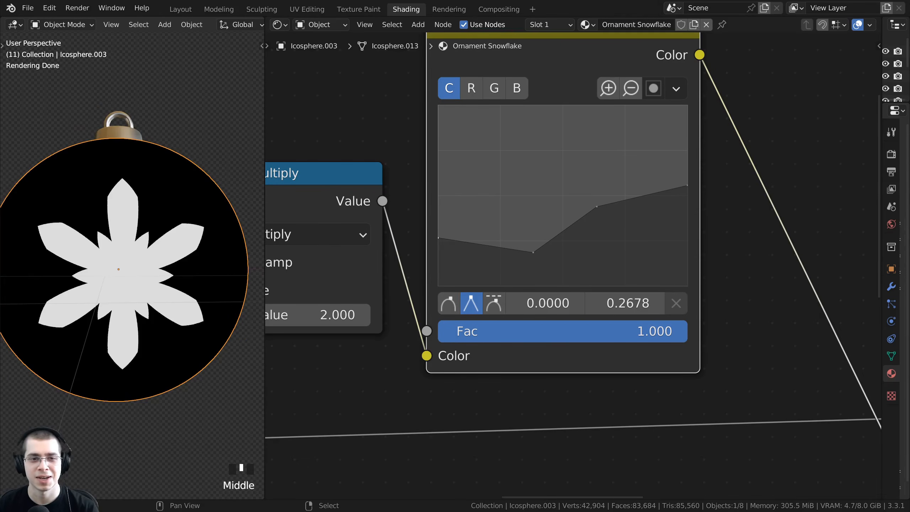
Step: Nudge the curve's lowest point to about 0.36, 0.19
click(439, 238)
click(441, 238)
click(533, 252)
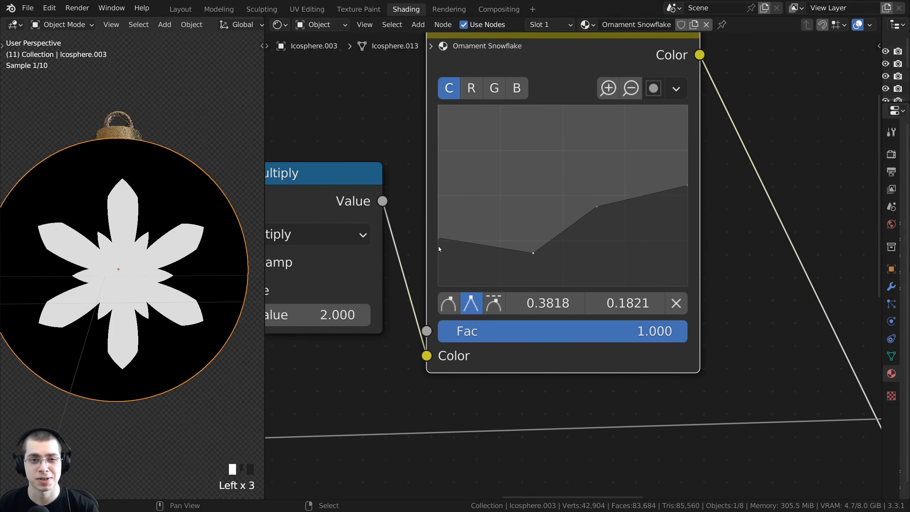
click(440, 238)
middle_drag(555, 262, 536, 260)
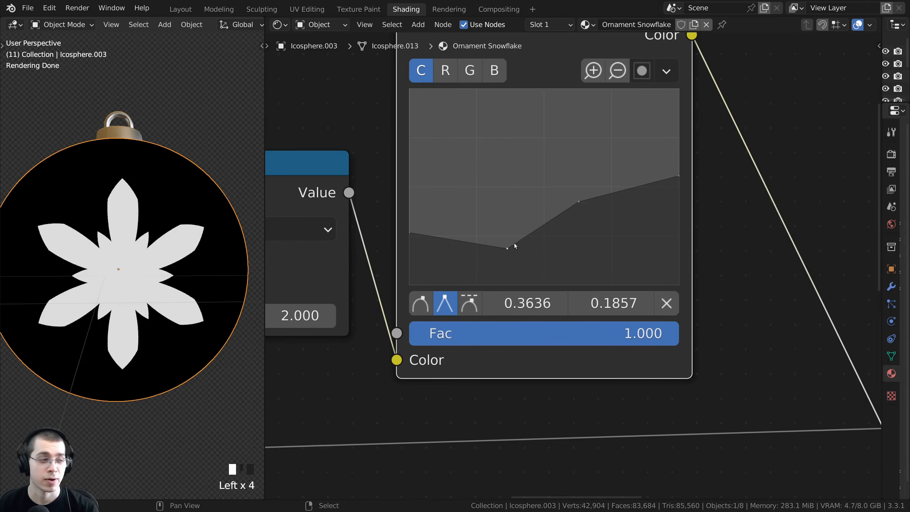
Step: Add a curve point just after the lowest one, give it a vector handle and place it at about 0.48, 0.23
scroll(516, 245, up, 1)
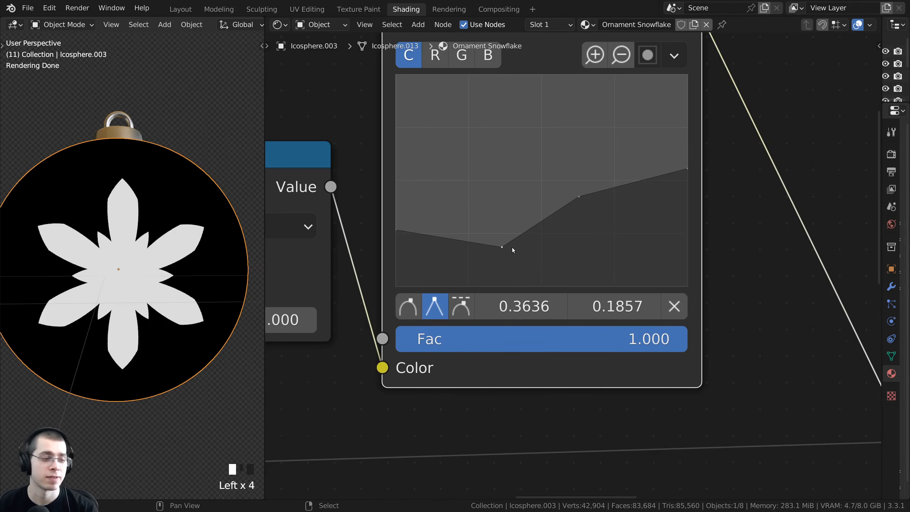
click(522, 237)
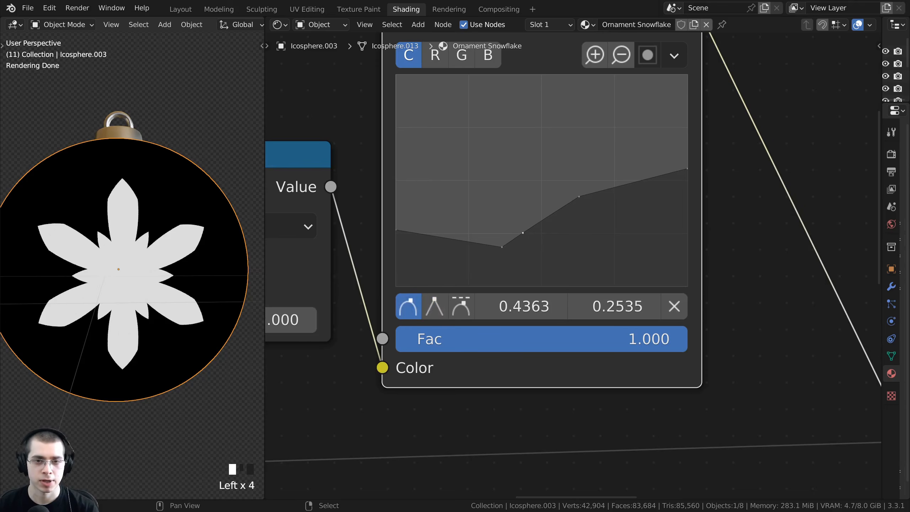
drag(525, 237, 523, 236)
click(524, 237)
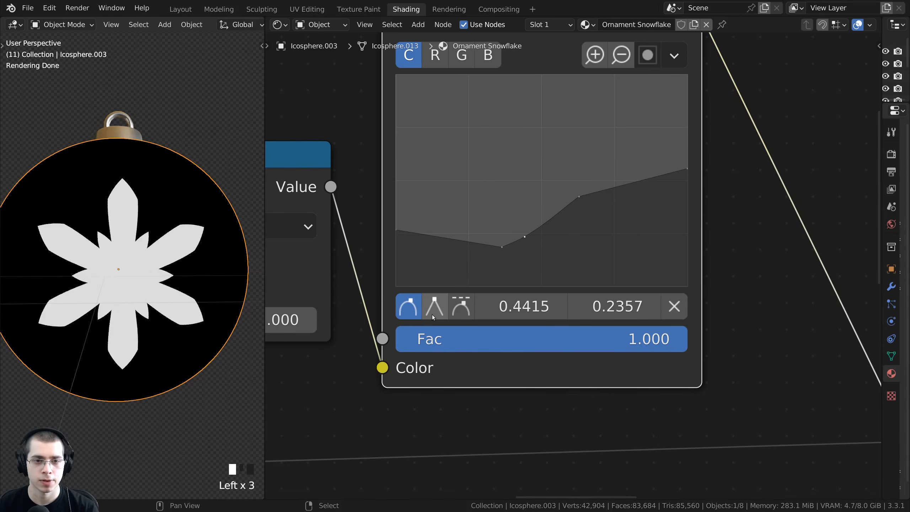
click(432, 314)
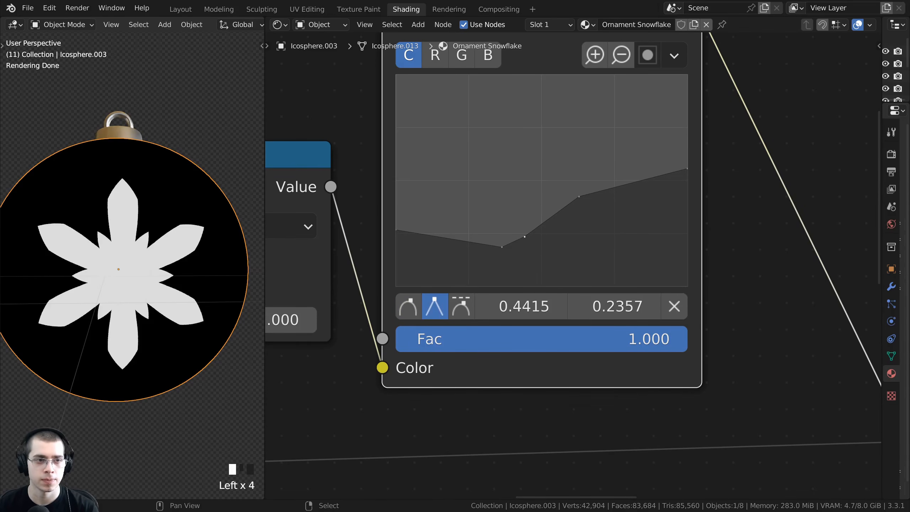
drag(524, 237, 538, 234)
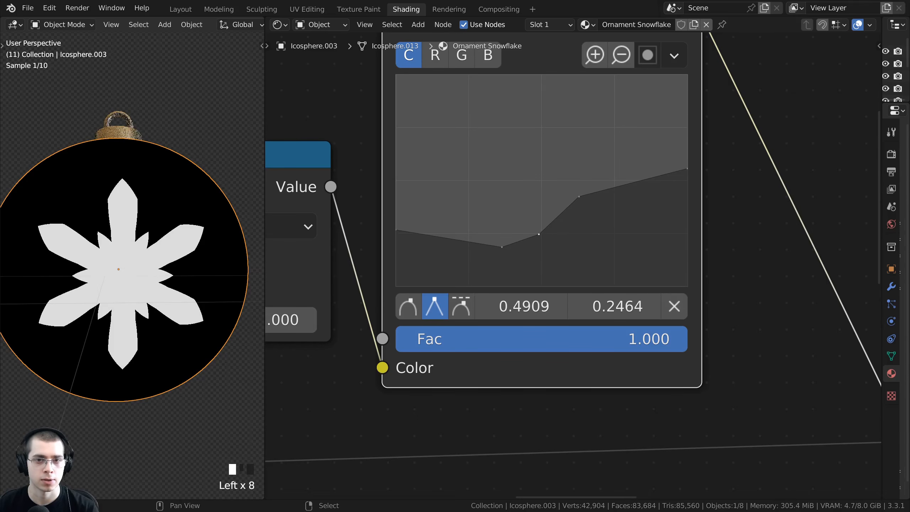
click(539, 233)
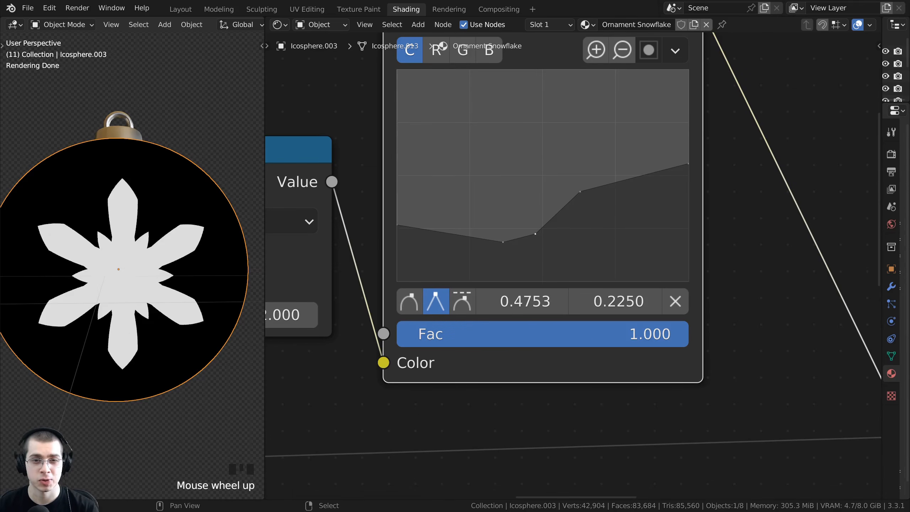
click(535, 235)
Step: Shift the curve's lowest point slightly toward the start, to about 0.34, 0.18
click(503, 242)
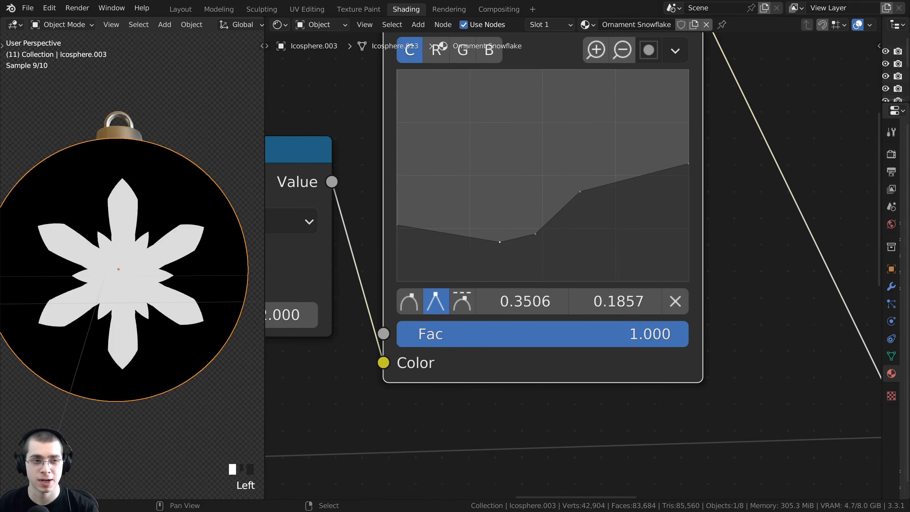
drag(503, 242, 500, 243)
click(499, 243)
scroll(499, 244, up, 3)
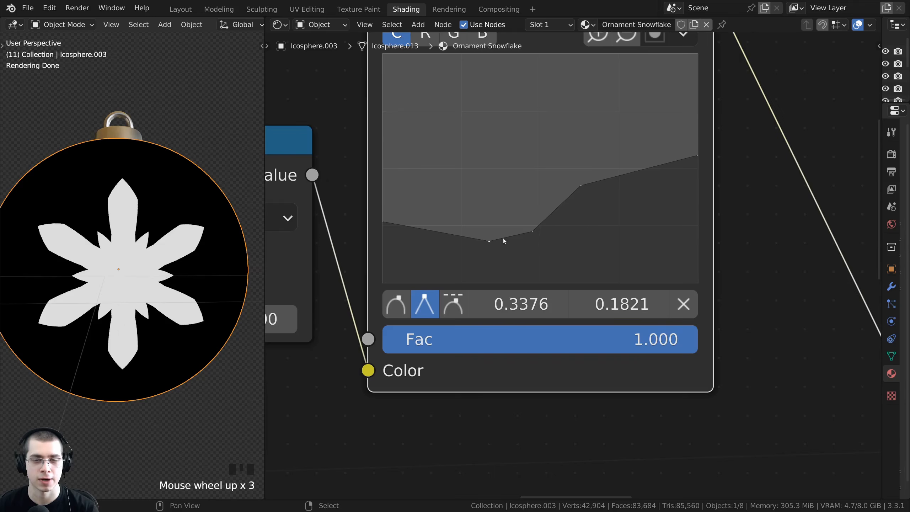
click(527, 233)
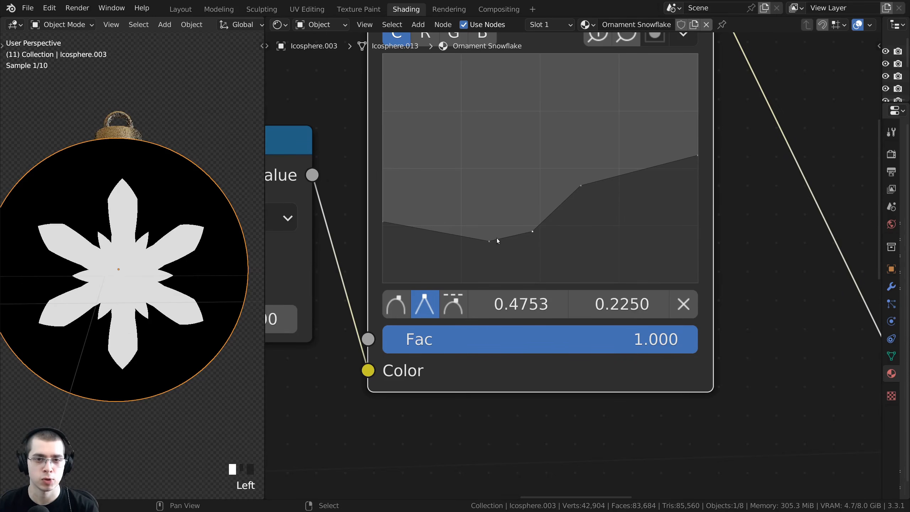
drag(497, 238, 498, 239)
click(532, 231)
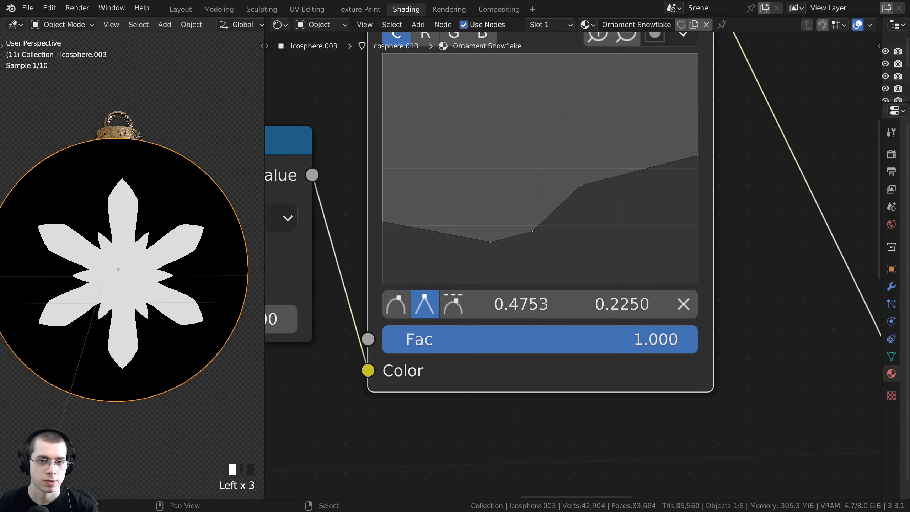
click(512, 237)
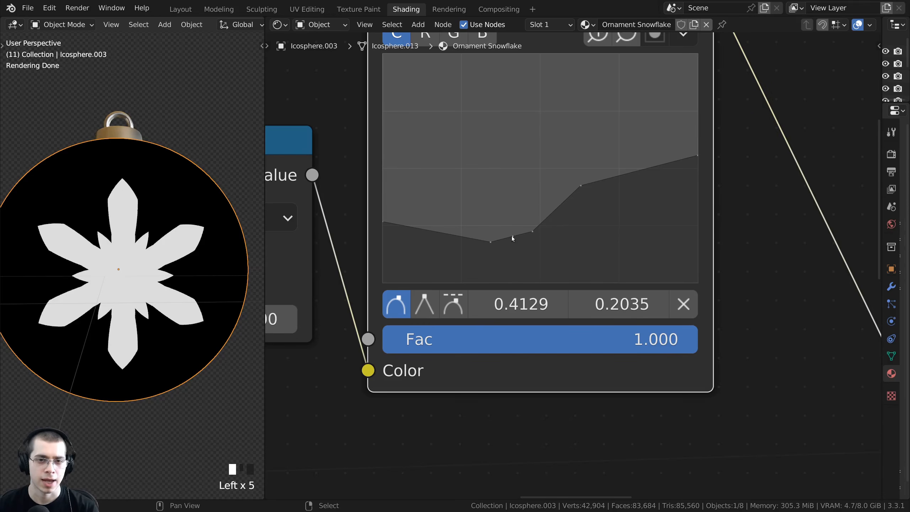
drag(511, 237, 511, 229)
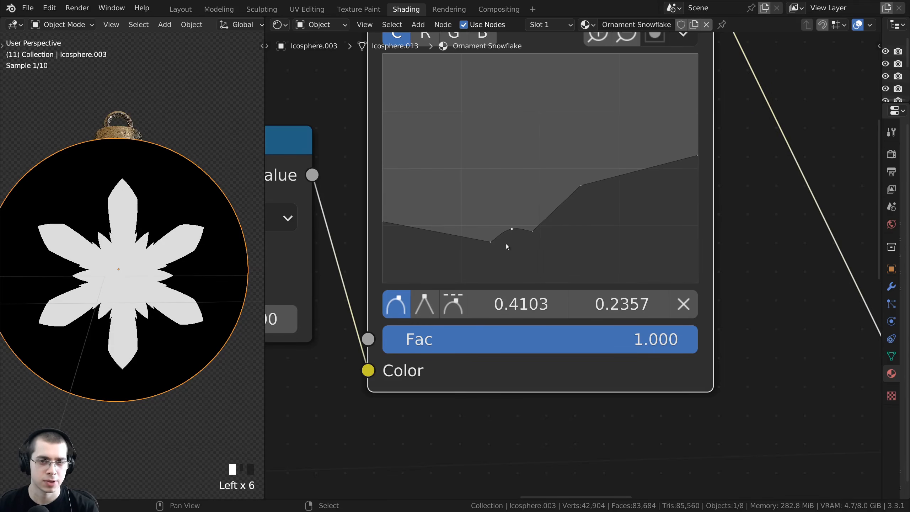
click(690, 307)
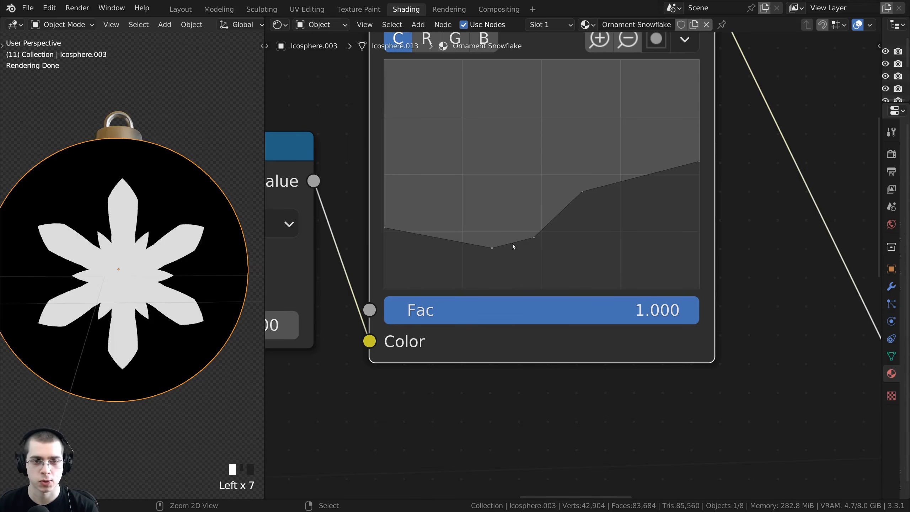
Step: Add a vector-handle point between the curve's two low points and arrange them into a sharp upward spike
ctrl+drag(513, 243, 513, 238)
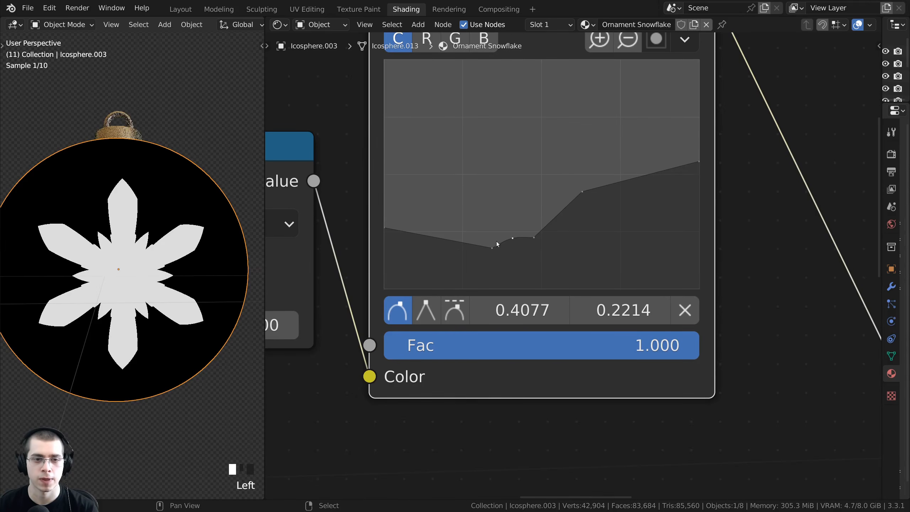
click(428, 314)
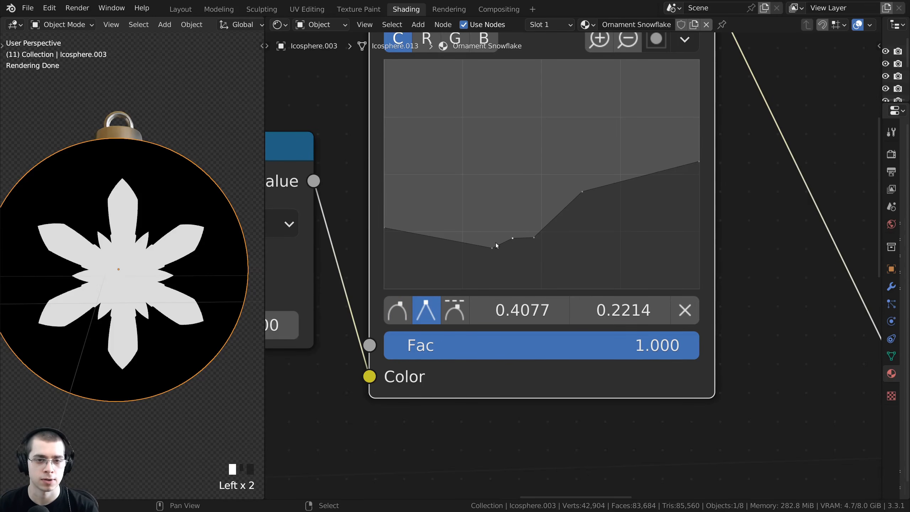
drag(512, 238, 492, 251)
scroll(160, 224, up, 1)
drag(495, 216, 533, 237)
scroll(630, 194, down, 1)
Step: Fine-tune the curve, moving the upper middle point to about 0.62, 0.42 and the start point's height to about 0.24
mouse_move(689, 169)
mouse_down()
mouse_move(688, 159)
mouse_move(689, 170)
mouse_up()
drag(581, 197, 578, 198)
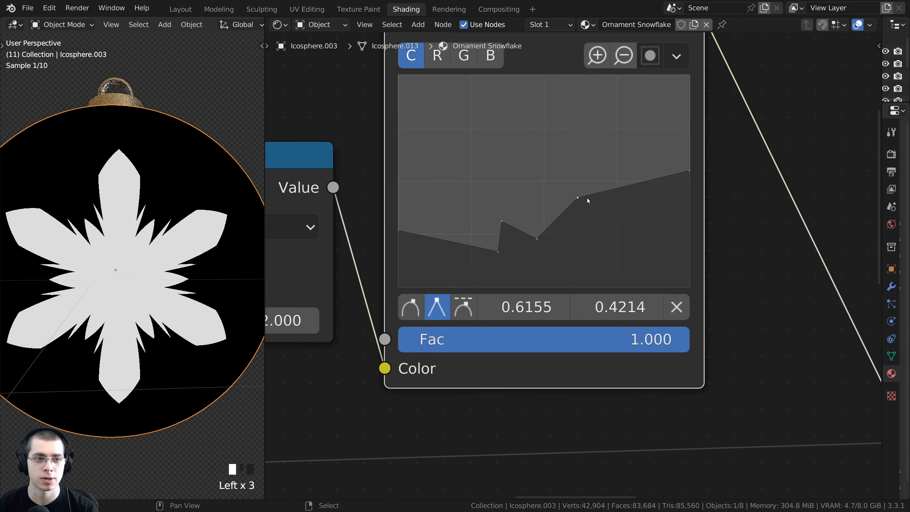
drag(502, 222, 536, 242)
drag(399, 230, 396, 236)
click(397, 237)
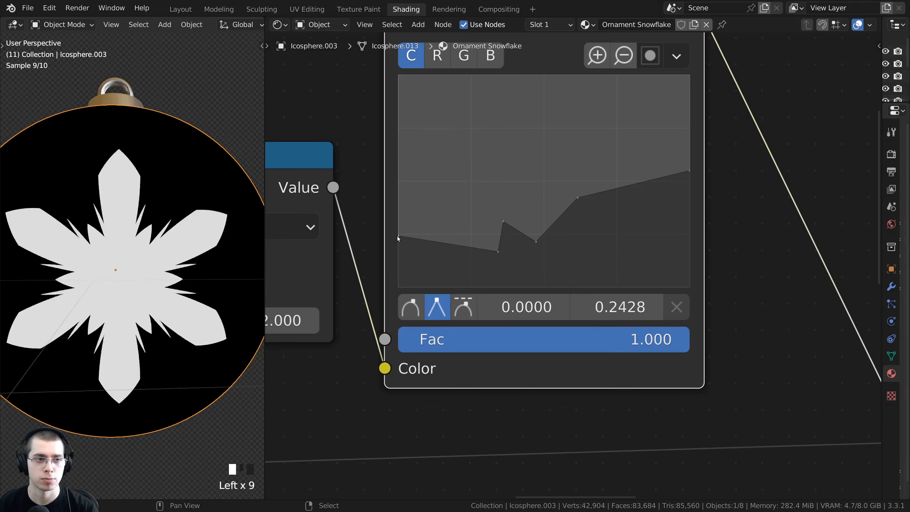
scroll(103, 353, down, 2)
middle_drag(103, 352, 136, 356)
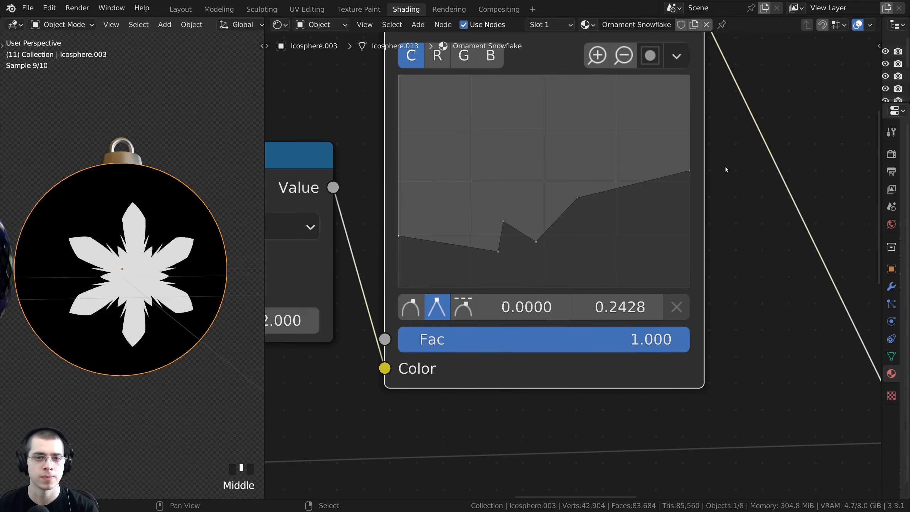
scroll(128, 276, up, 2)
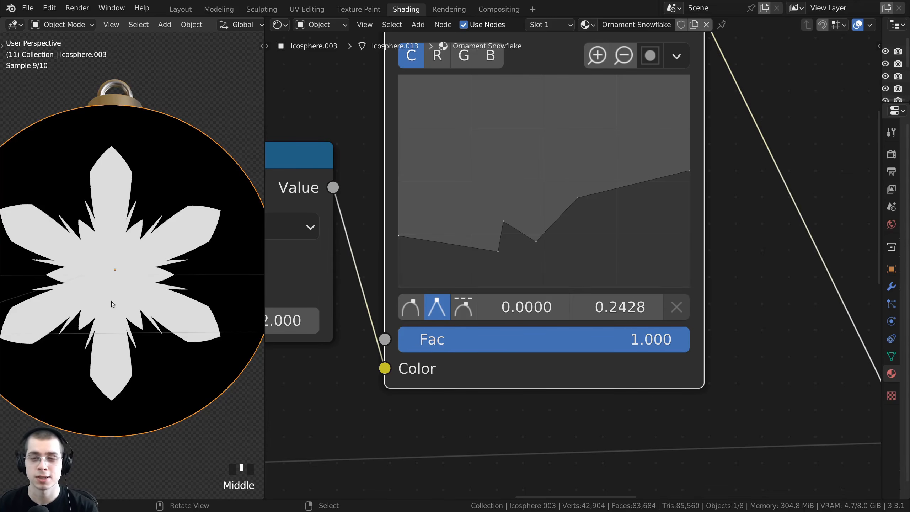
scroll(420, 253, up, 1)
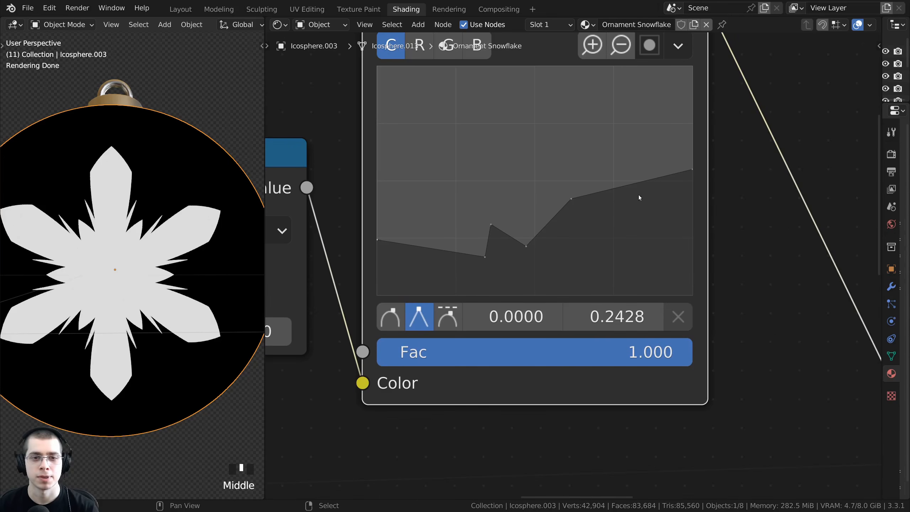
middle_drag(418, 244, 370, 287)
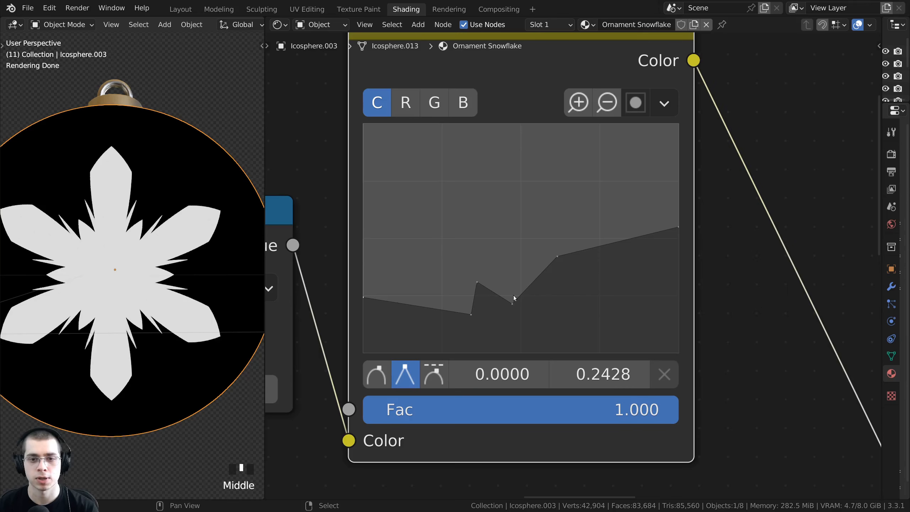
Step: Try changing the RGB Curves node's Fac to test its effect on the snowflake, then restore it to 1.000
scroll(566, 303, down, 2)
mouse_move(617, 384)
mouse_down()
mouse_move(411, 385)
mouse_move(616, 384)
mouse_up()
mouse_move(681, 349)
mouse_down()
mouse_move(584, 349)
mouse_move(680, 349)
mouse_up()
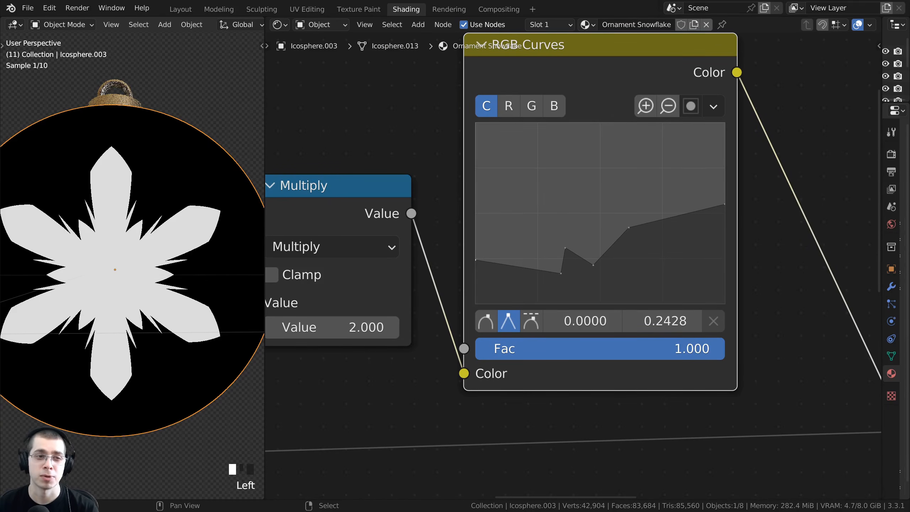
Step: Try other values for the Multiply node before the curves and the Ping-Pong scale, restoring 2.000 and 0.500
scroll(358, 220, down, 2)
middle_drag(392, 291, 518, 277)
shift+drag(494, 305, 352, 305)
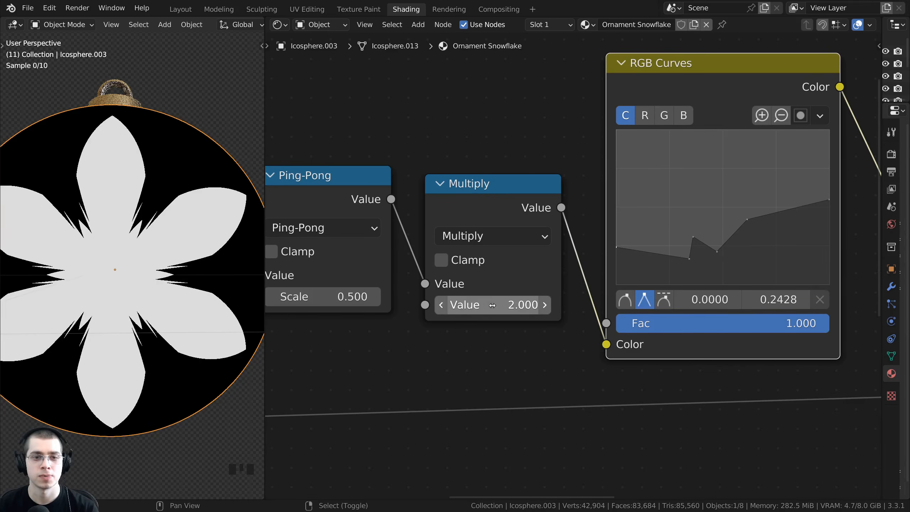
shift+drag(455, 294, 463, 294)
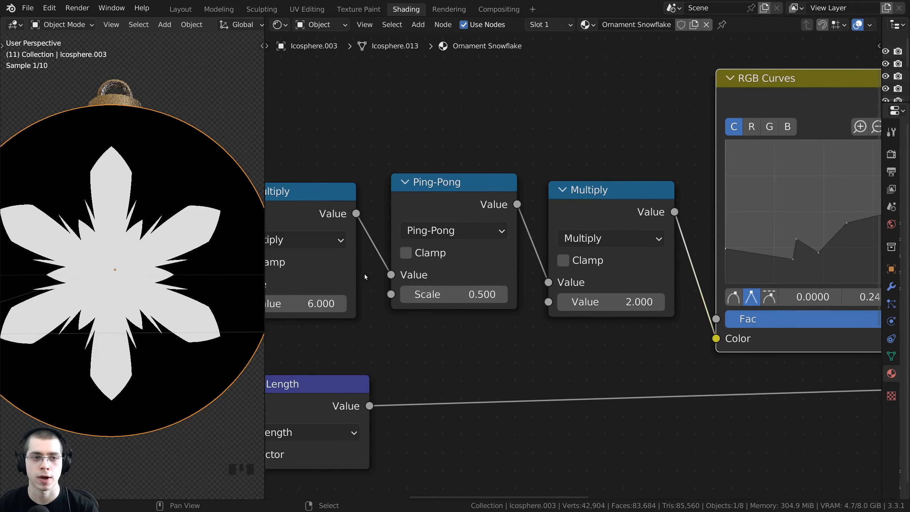
Step: Try a higher value of about 20 in the Multiply node before the Ping-Pong node, then restore 6.000
middle_drag(296, 200, 381, 196)
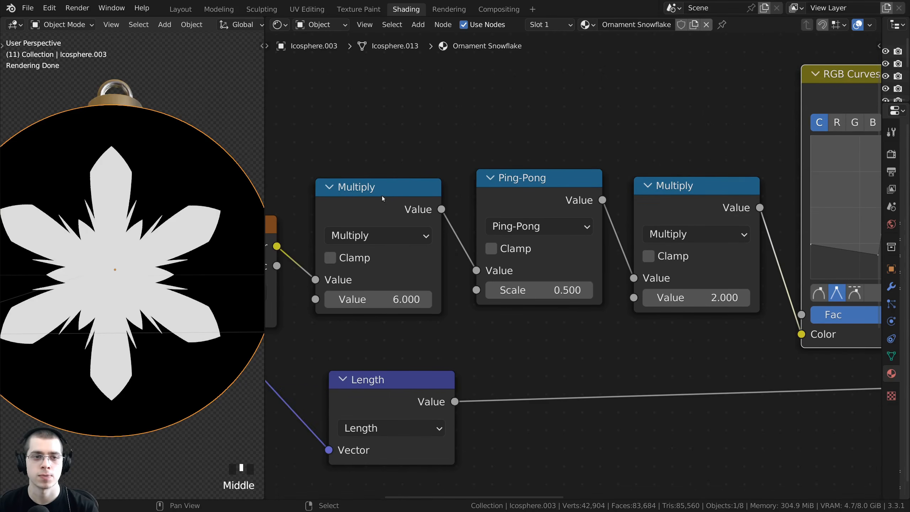
click(382, 196)
mouse_move(378, 298)
shift+mouse_down()
mouse_move(388, 298)
mouse_move(378, 298)
shift+mouse_up()
drag(526, 182, 527, 185)
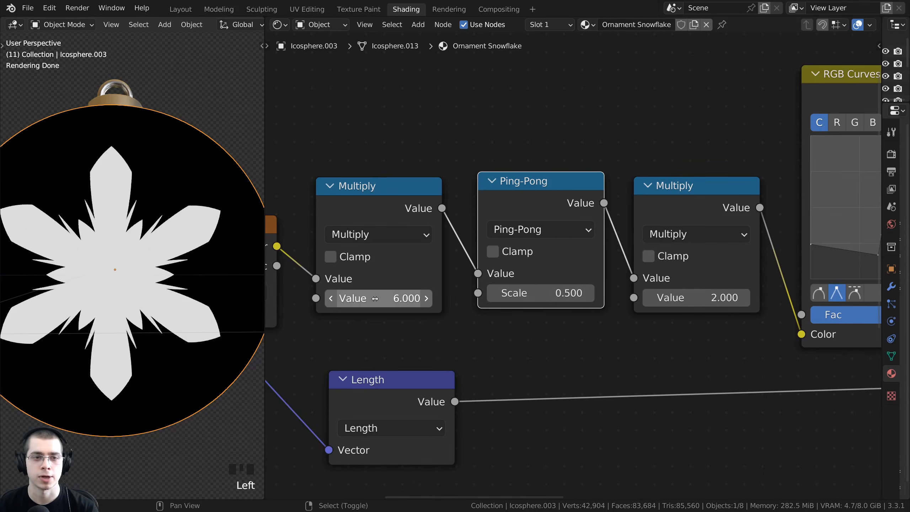
click(359, 205)
middle_drag(358, 205, 364, 206)
shift+drag(380, 298, 882, 298)
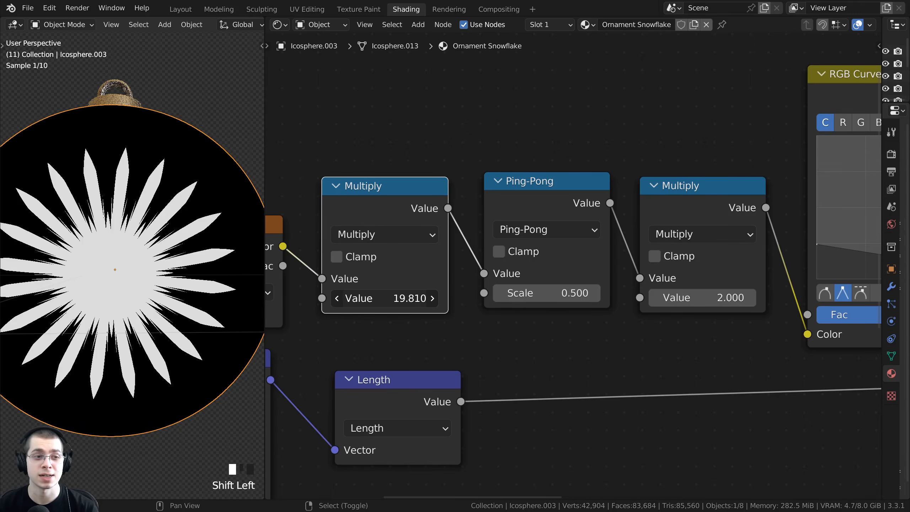
right_click(381, 298)
mouse_move(381, 298)
shift+mouse_down()
mouse_move(255, 298)
mouse_move(380, 298)
shift+mouse_up()
right_click(380, 298)
Step: Tidy the node layout by moving the Less Than node closer to RGB Curves and nudging the Mapping node toward Length
scroll(380, 298, down, 4)
middle_drag(609, 298, 392, 299)
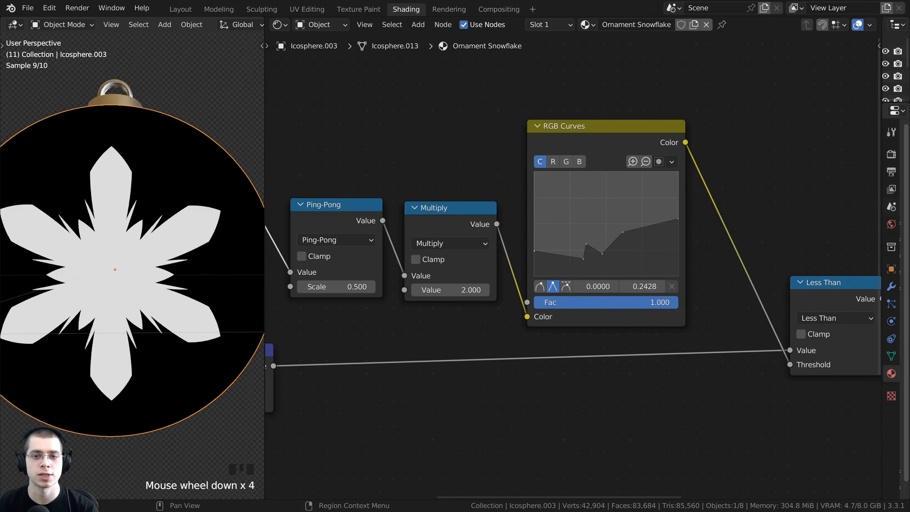
click(628, 149)
scroll(489, 270, down, 4)
middle_drag(489, 270, 456, 256)
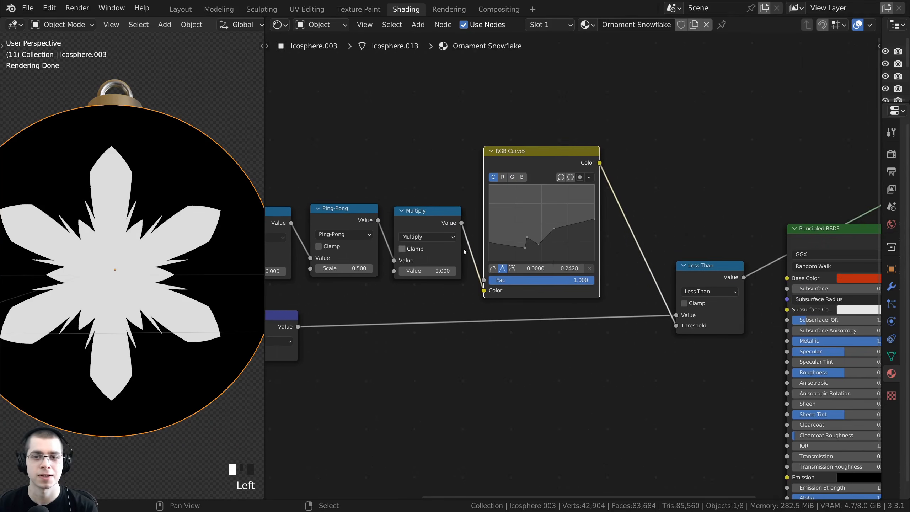
drag(699, 267, 671, 269)
scroll(124, 272, down, 2)
mouse_move(124, 273)
middle_down()
mouse_move(118, 313)
mouse_move(107, 259)
mouse_move(137, 273)
mouse_move(117, 271)
middle_up()
scroll(137, 273, up, 2)
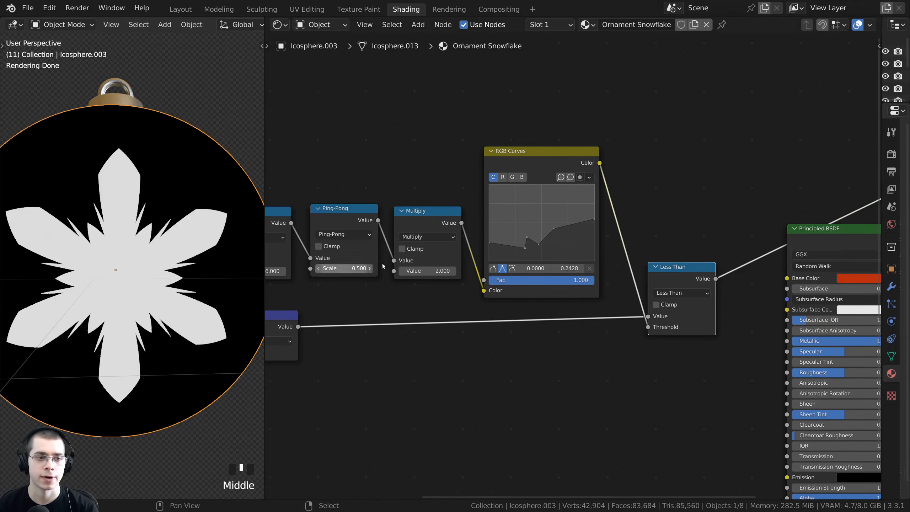
scroll(369, 251, down, 2)
middle_drag(369, 251, 506, 215)
scroll(451, 248, down, 1)
click(360, 256)
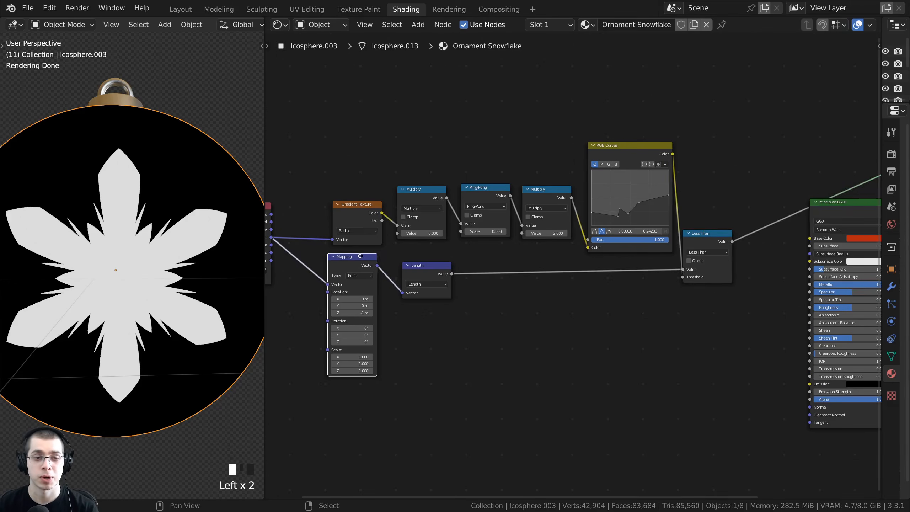
drag(360, 256, 365, 256)
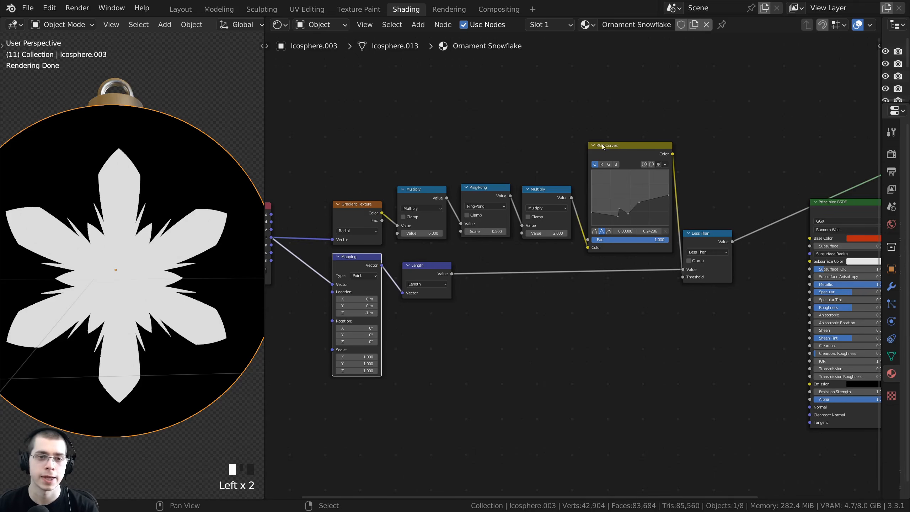
Step: Enclose all the snowflake nodes, from Gradient Texture and Mapping through Less Than, in a frame
drag(749, 70, 294, 415)
scroll(573, 266, down, 3)
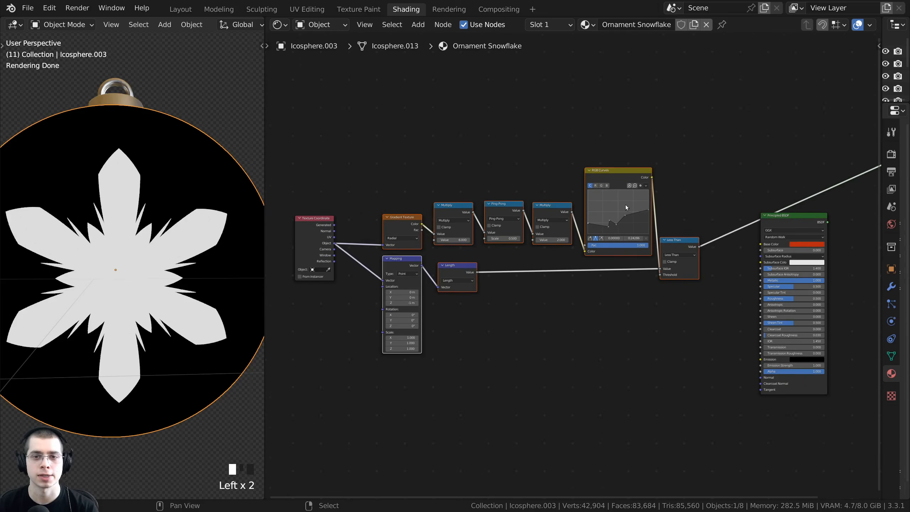
key(g)
right_click(619, 180)
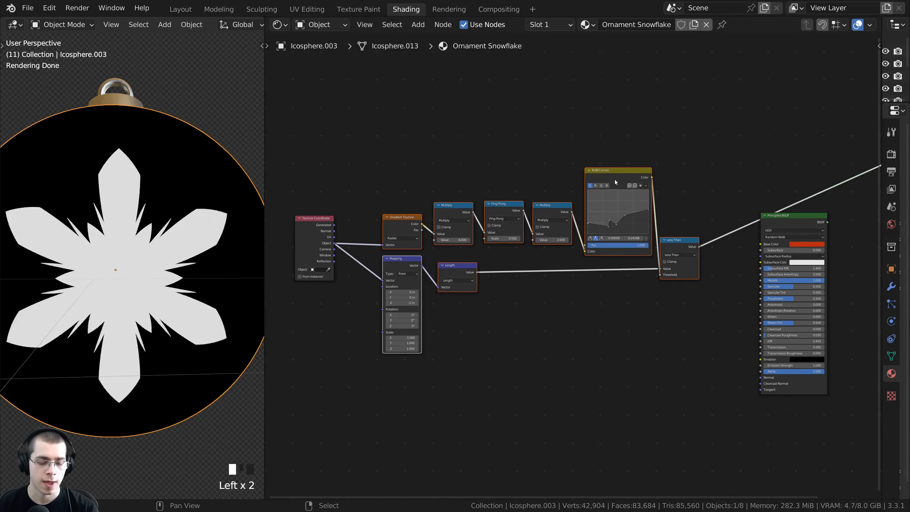
key(ctrl+j)
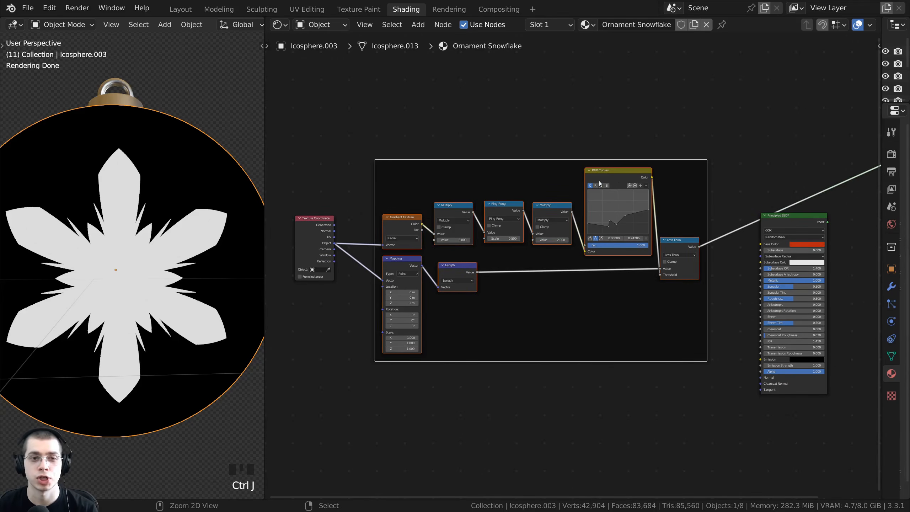
Step: Adjust the spacing of the nodes inside the frame and reposition the frame between Texture Coordinate and Principled BSDF
drag(564, 164, 558, 181)
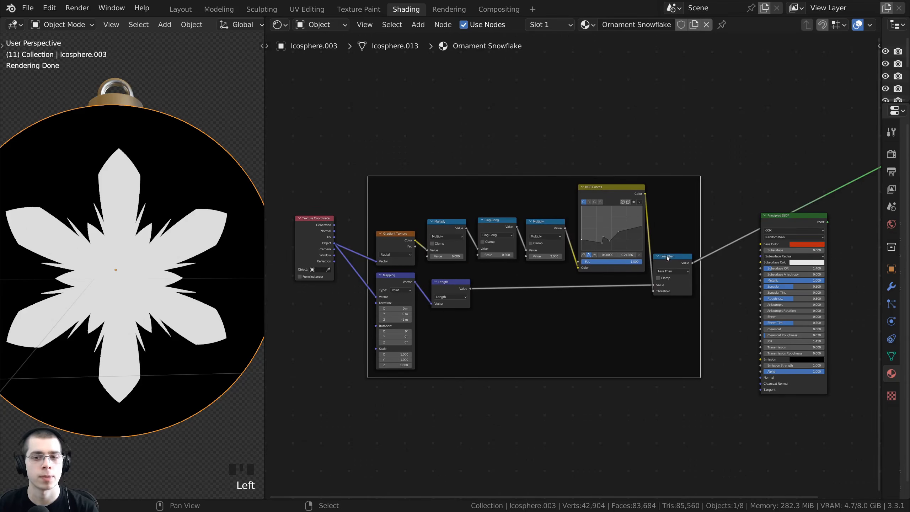
drag(667, 255, 669, 256)
drag(621, 193, 619, 198)
click(548, 230)
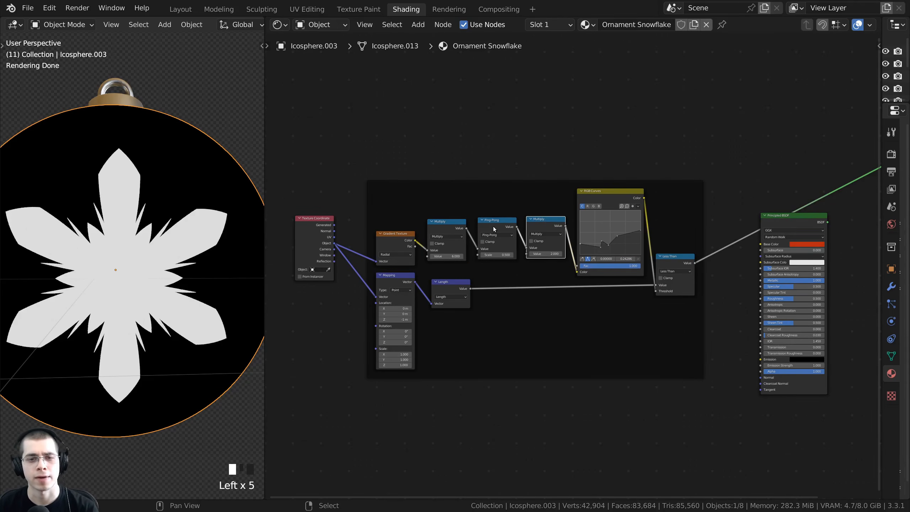
click(493, 225)
drag(537, 184, 540, 174)
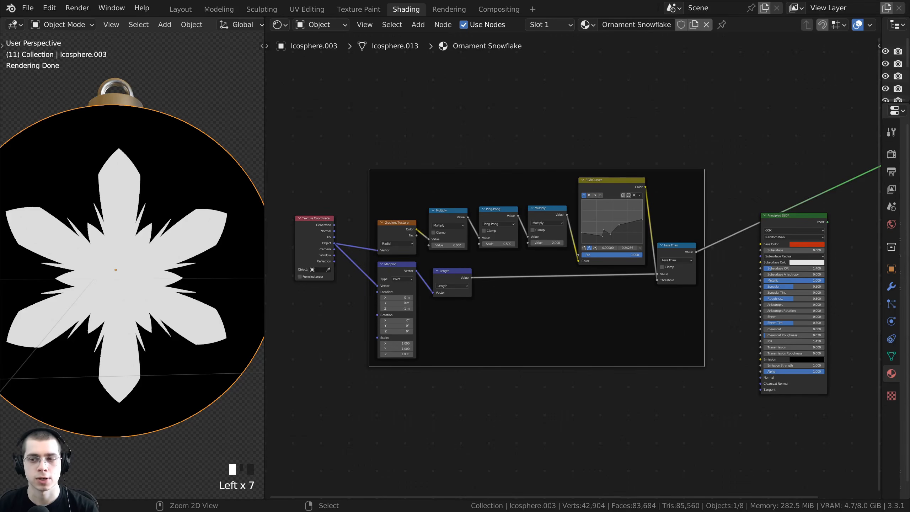
Step: Save the Christmas Ornaments.blend file
key(ctrl+s)
middle_drag(503, 224, 500, 221)
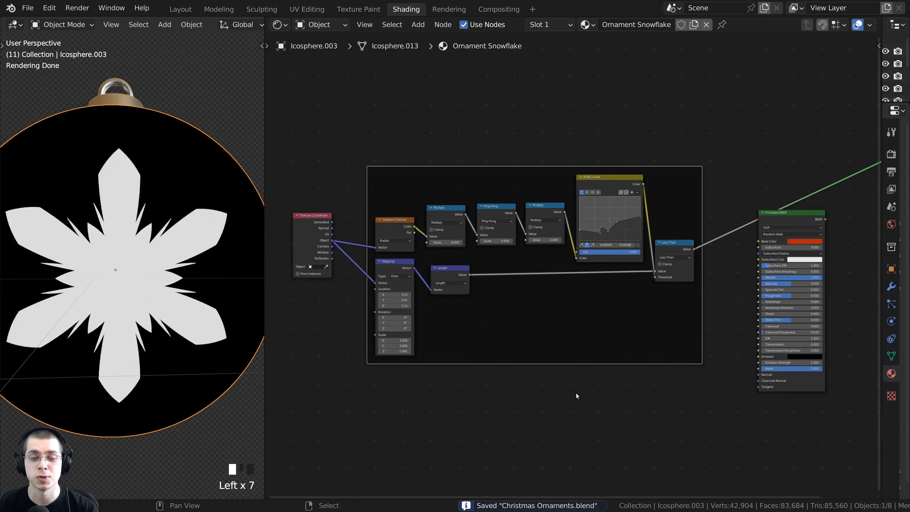
click(494, 179)
click(499, 169)
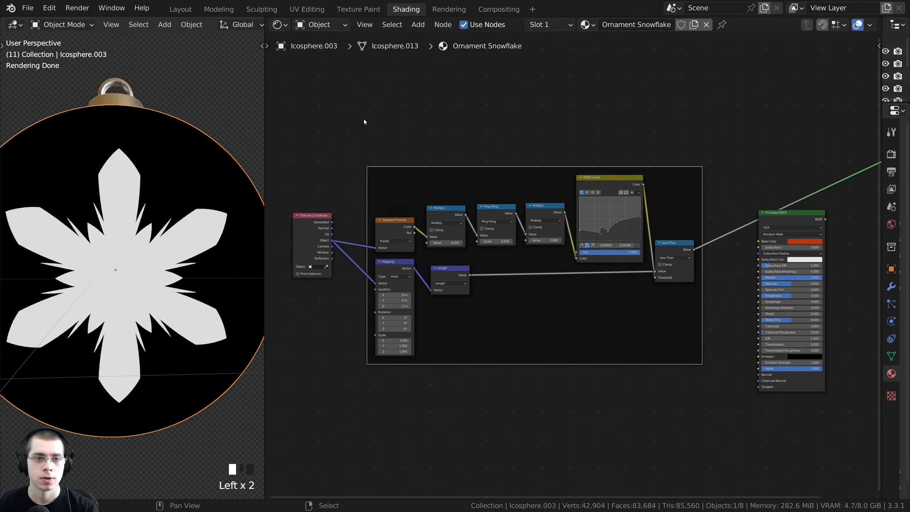
Step: Duplicate the framed snowflake nodes with their input links kept, place the copy above the original, and shift the Texture Coordinate node up
drag(363, 118, 720, 385)
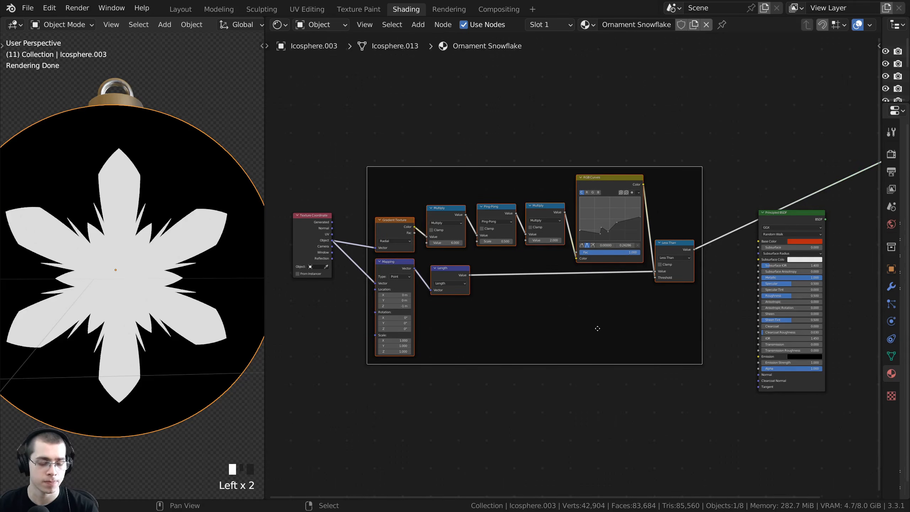
middle_drag(596, 321, 608, 389)
scroll(605, 379, down, 2)
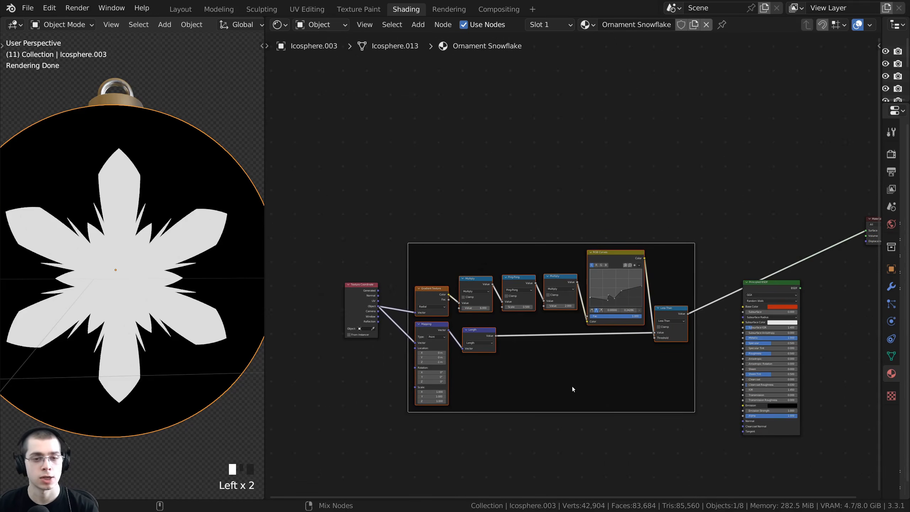
key(ctrl+shift+d)
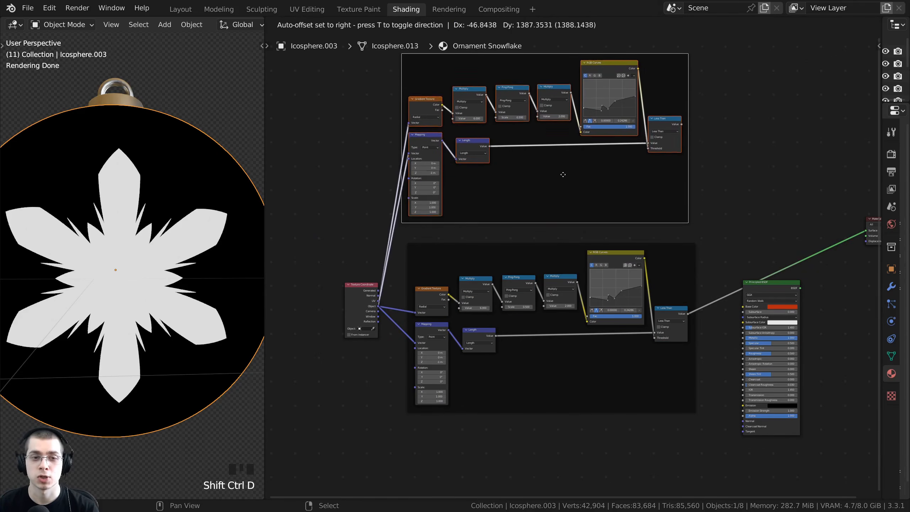
click(567, 178)
drag(361, 285, 336, 247)
Step: Preview the output of the duplicated frame's Less Than node on the ornament
middle_drag(551, 172, 465, 262)
scroll(466, 261, up, 3)
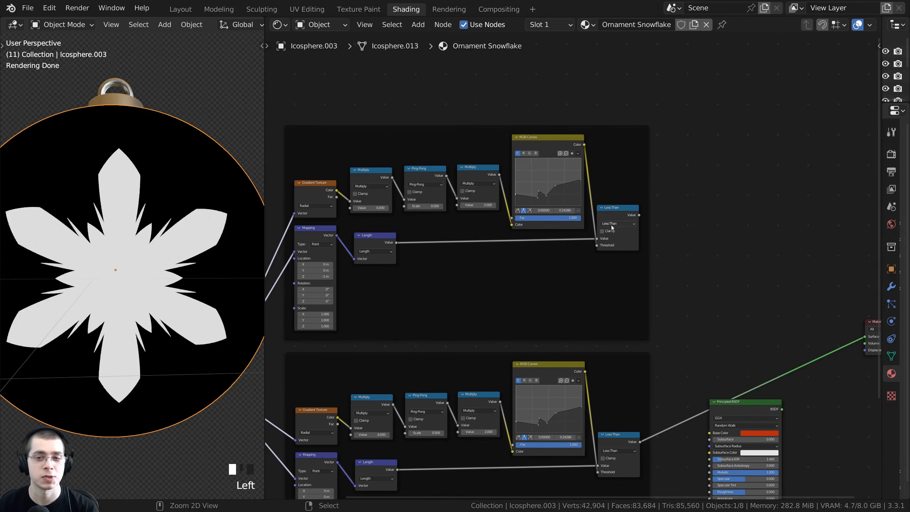
ctrl+shift+click(598, 213)
Step: Reset the duplicated RGB Curves node to its default curve
middle_drag(567, 270, 559, 328)
scroll(558, 327, up, 9)
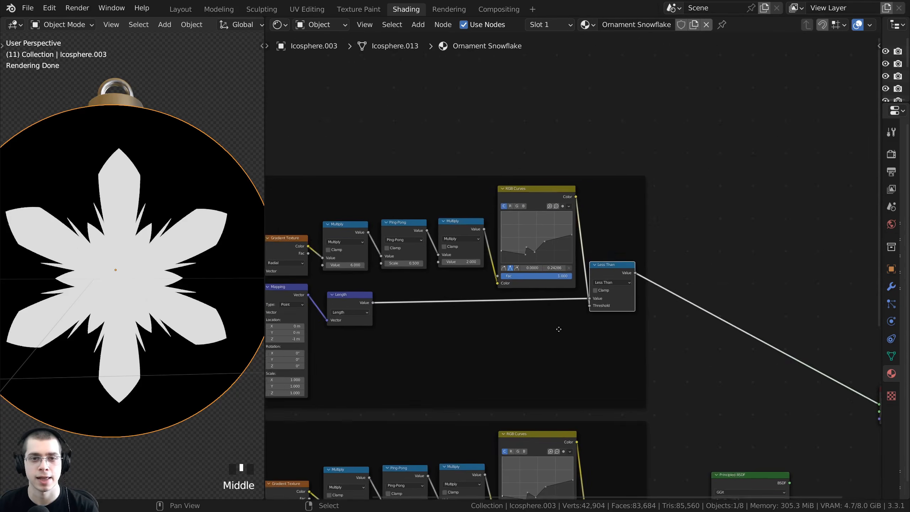
middle_drag(536, 160, 633, 168)
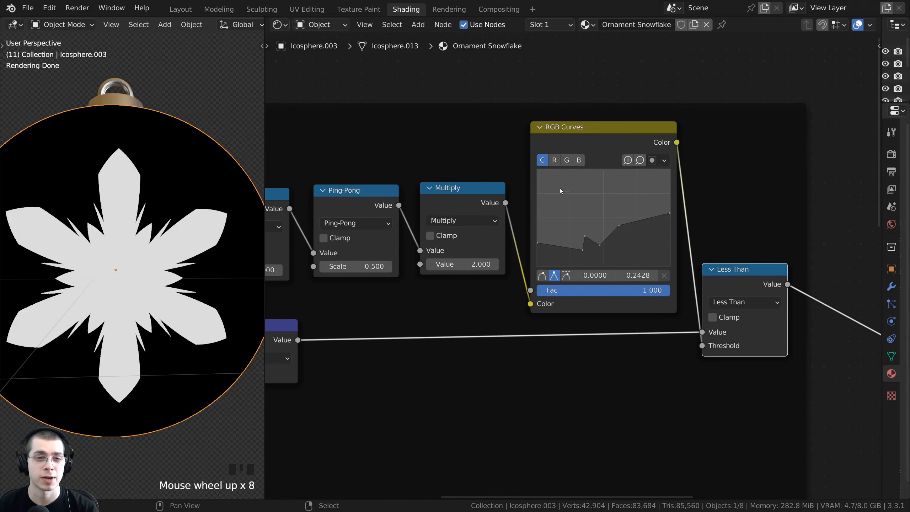
scroll(118, 270, up, 2)
scroll(135, 287, down, 1)
scroll(678, 254, up, 3)
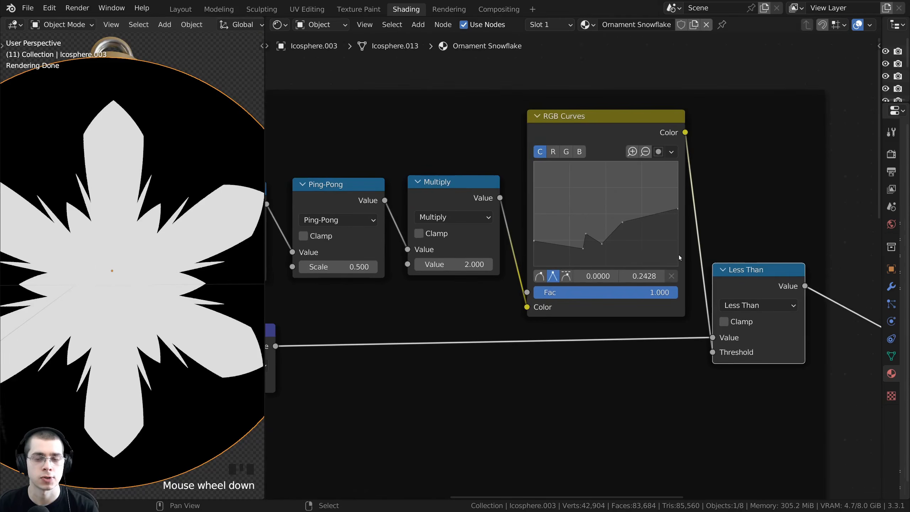
click(608, 235)
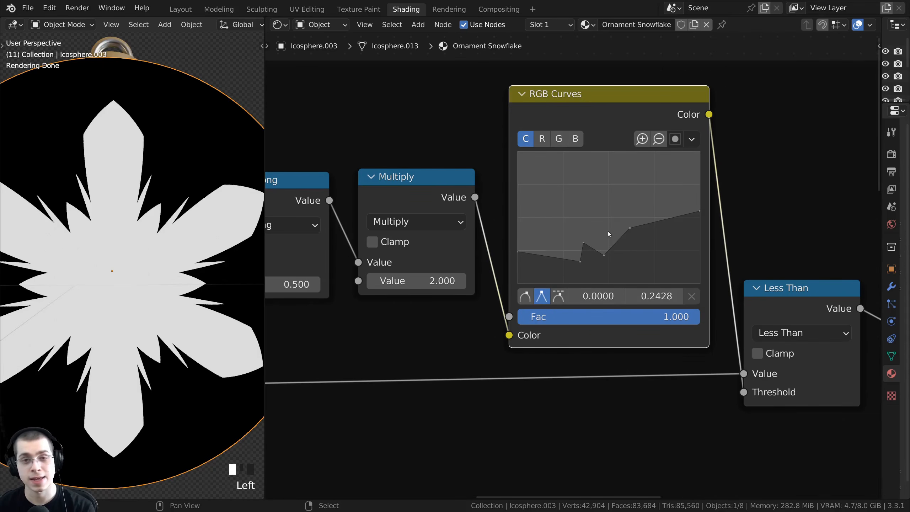
key(BackSpace)
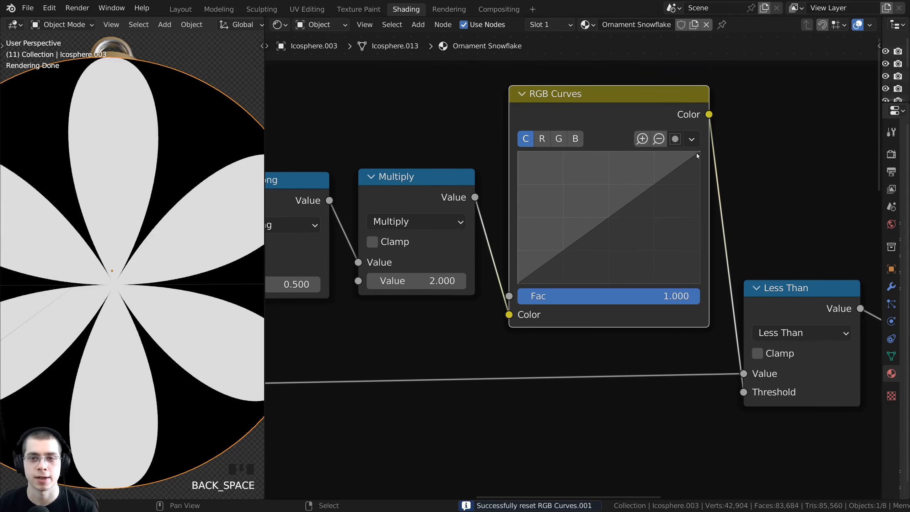
Step: Flatten the duplicated curve by bringing both its end point and start point to a height of about 0.075
drag(697, 155, 700, 274)
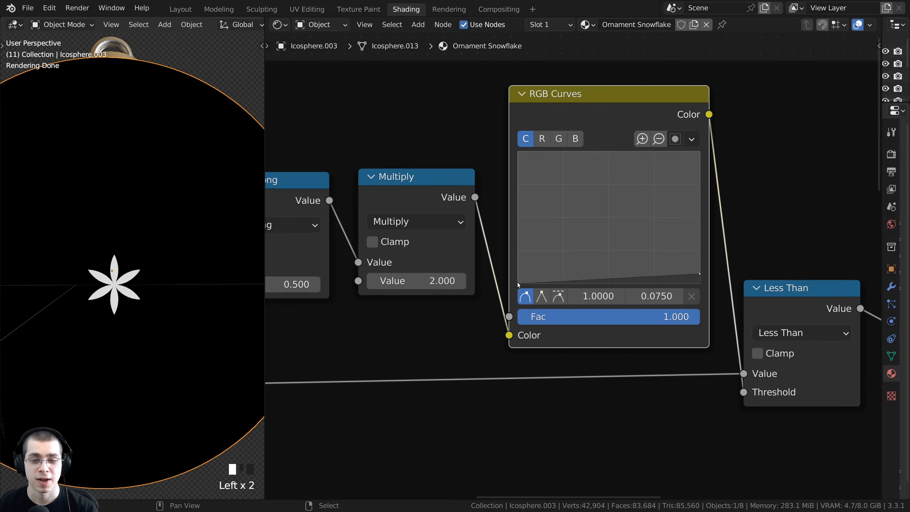
drag(518, 283, 518, 274)
middle_click(184, 267)
scroll(183, 265, up, 3)
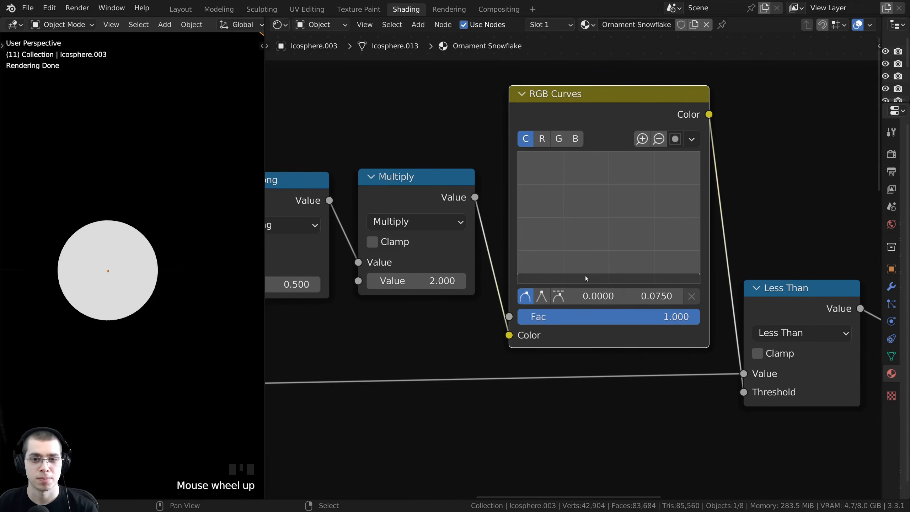
Step: Add a middle point to the flat curve and lower it to about 0.50, 0.061
click(609, 273)
drag(609, 273, 609, 276)
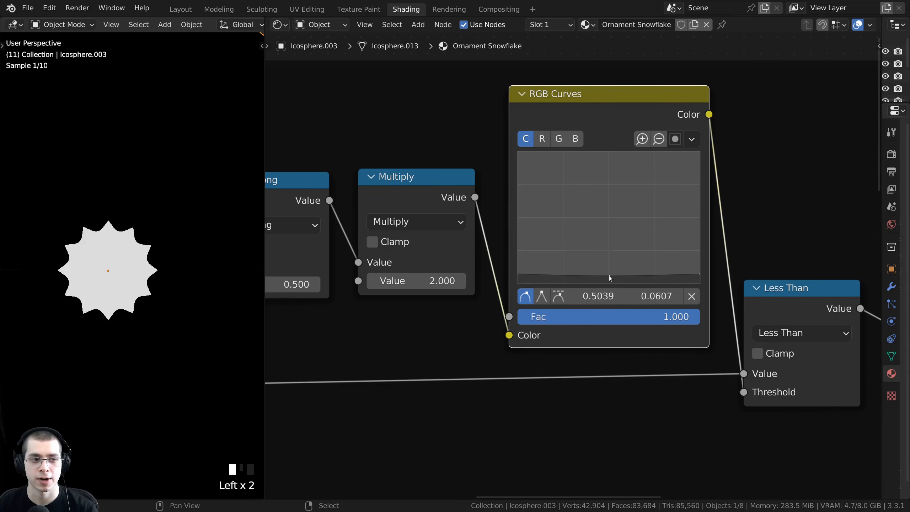
click(609, 276)
click(608, 276)
Step: Raise the curve's start point to about 0.079 and lower its end point to about 0.057
drag(517, 274, 516, 273)
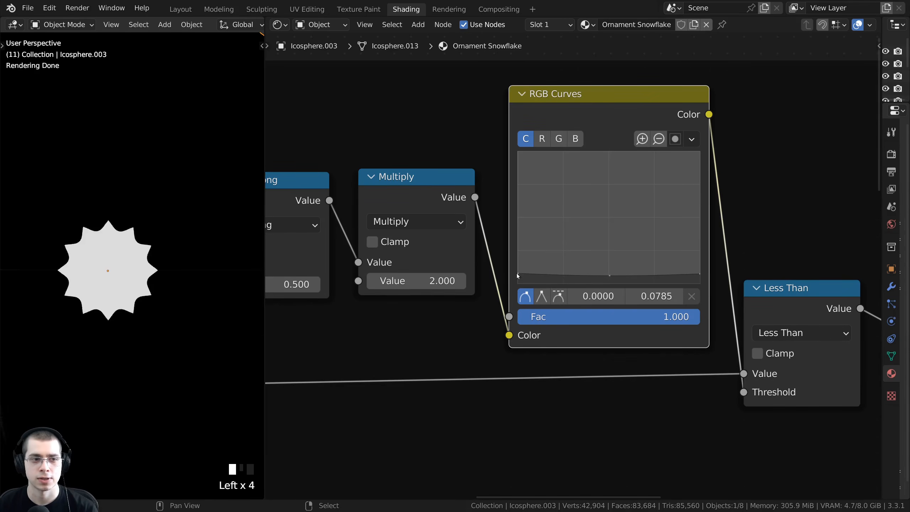
click(609, 276)
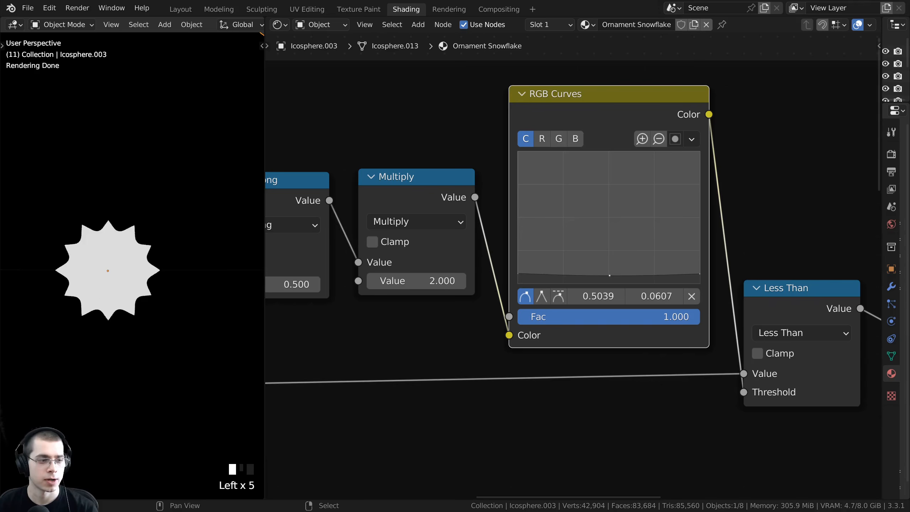
drag(699, 274, 699, 275)
click(699, 274)
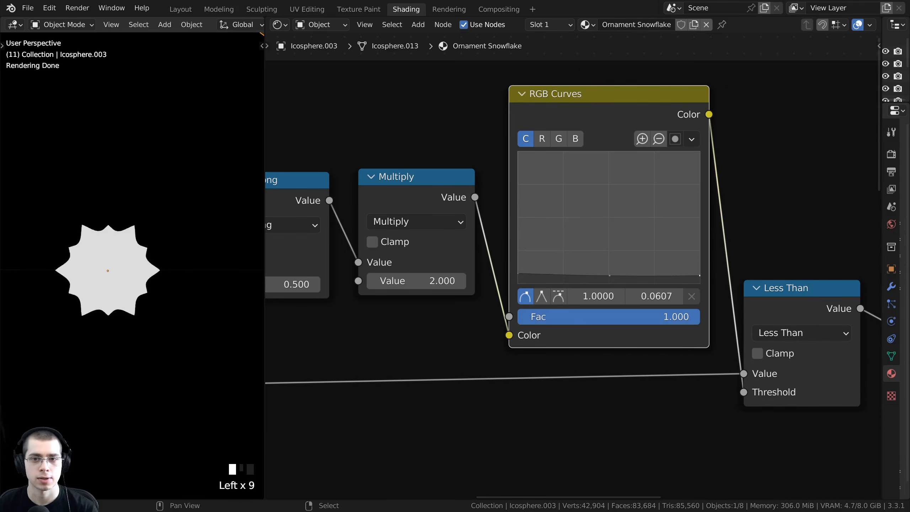
Step: Fine-tune the small star by raising the curve's middle point to about 0.064, keeping the end point at about 0.057
middle_drag(172, 265, 185, 264)
scroll(184, 264, up, 2)
scroll(185, 264, up, 1)
middle_drag(139, 306, 137, 301)
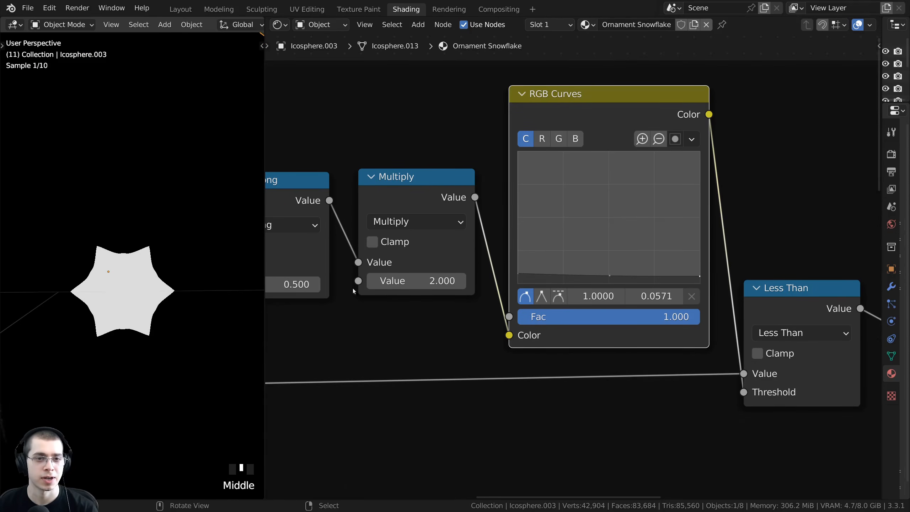
middle_drag(582, 286, 570, 252)
scroll(570, 252, up, 4)
click(485, 235)
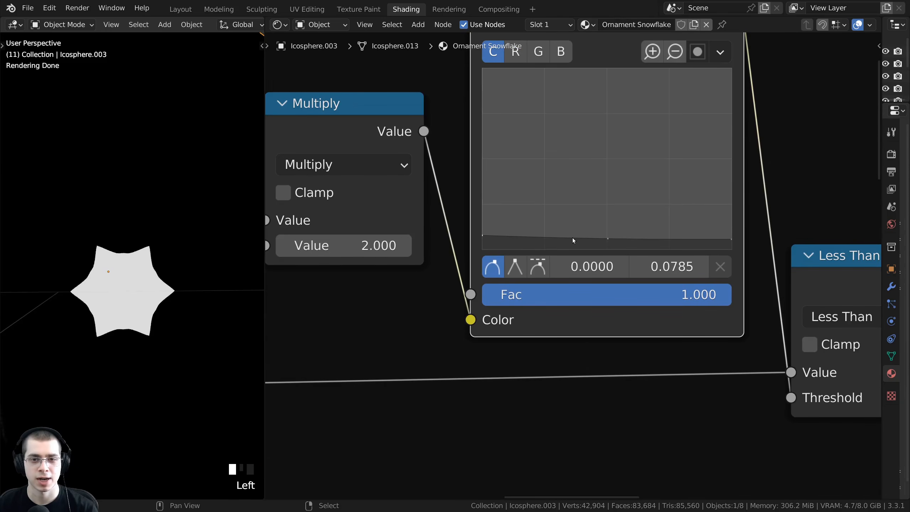
click(607, 239)
drag(609, 239, 607, 238)
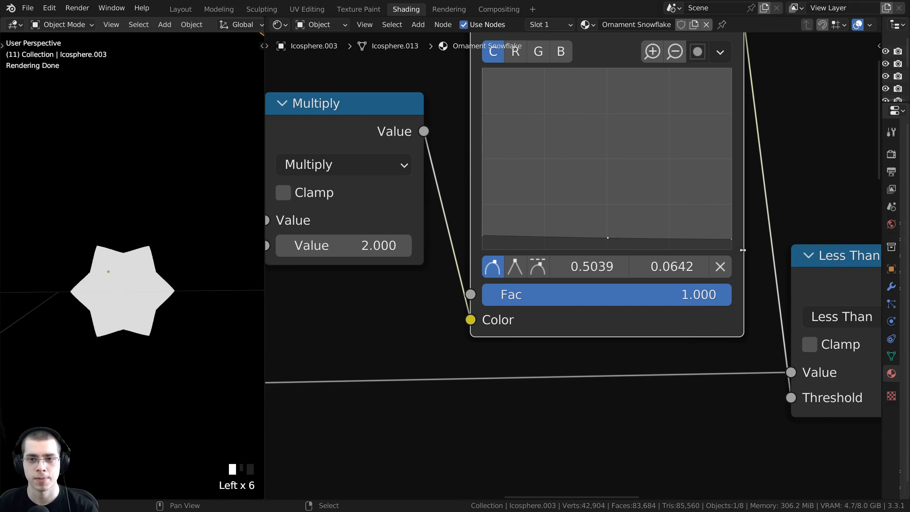
drag(732, 239, 731, 238)
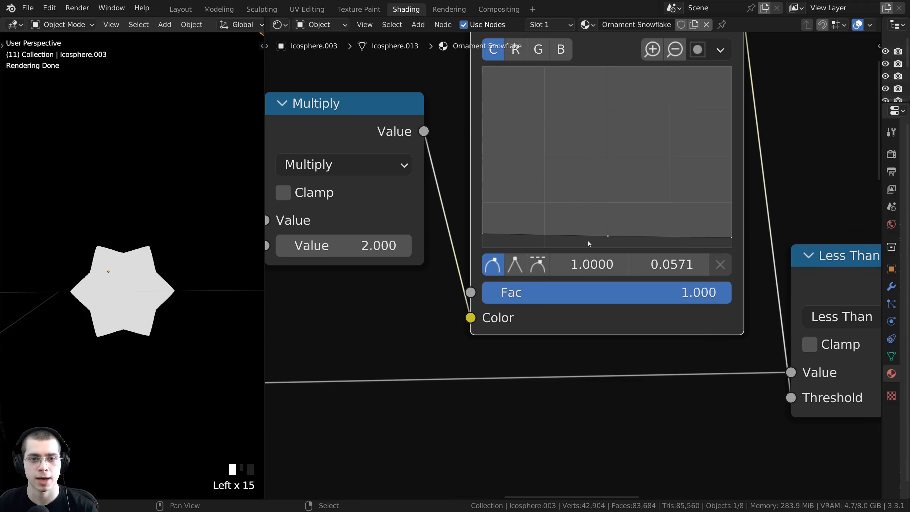
Step: Compare the small star with the large snowflake by previewing each frame's final Less Than node in turn
scroll(148, 318, down, 4)
middle_drag(148, 317, 132, 302)
scroll(96, 283, up, 2)
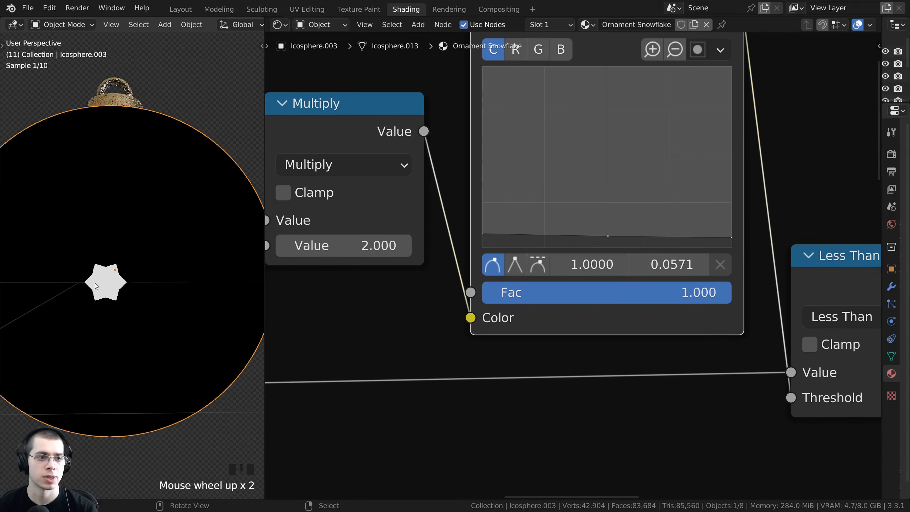
scroll(391, 262, down, 2)
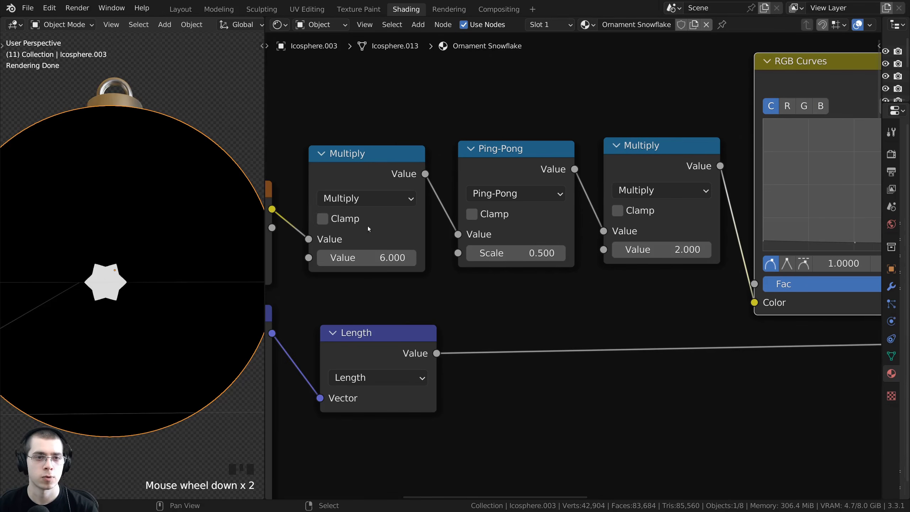
mouse_move(355, 251)
mouse_down()
mouse_move(377, 255)
mouse_move(342, 256)
mouse_move(421, 255)
mouse_move(355, 255)
mouse_up()
scroll(627, 243, down, 6)
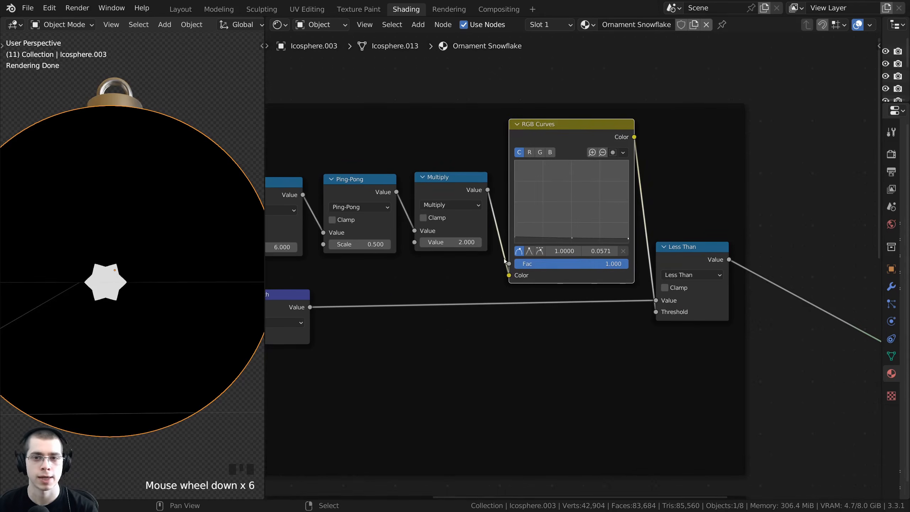
scroll(627, 243, down, 2)
middle_drag(606, 380, 591, 346)
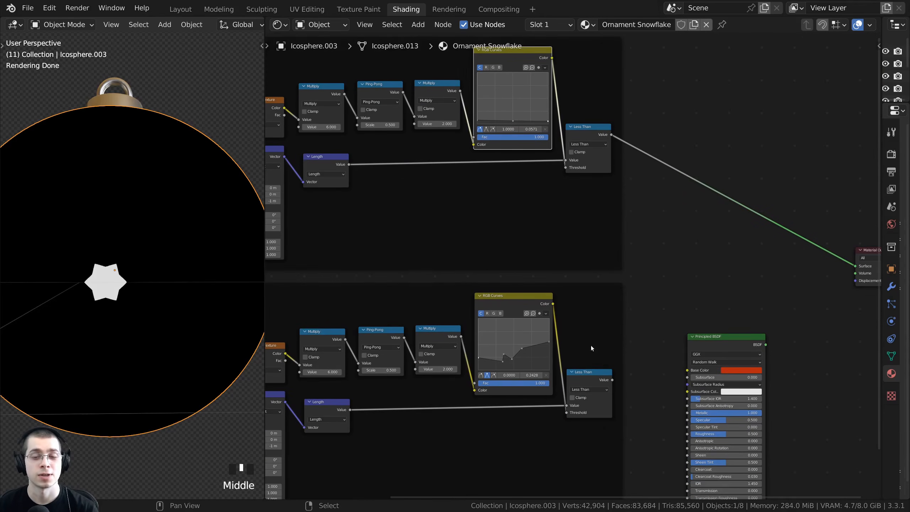
ctrl+shift+click(589, 374)
ctrl+shift+click(592, 136)
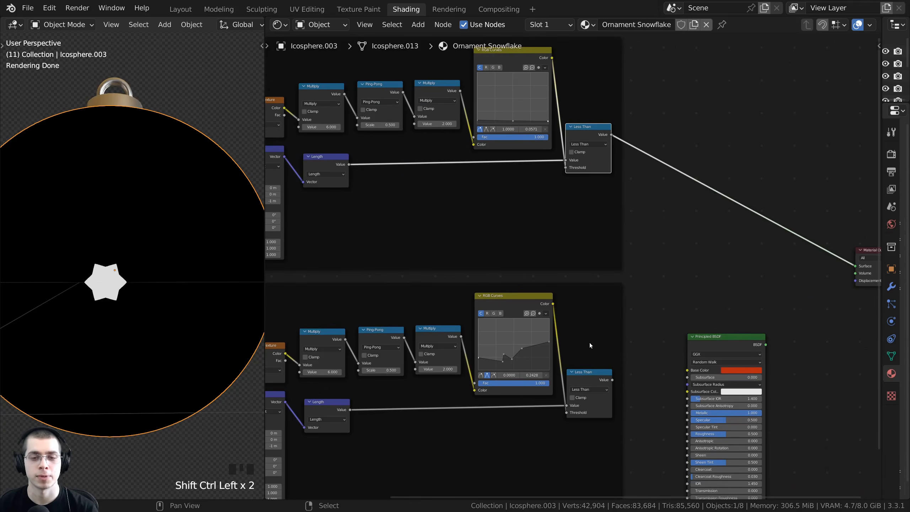
ctrl+shift+click(592, 376)
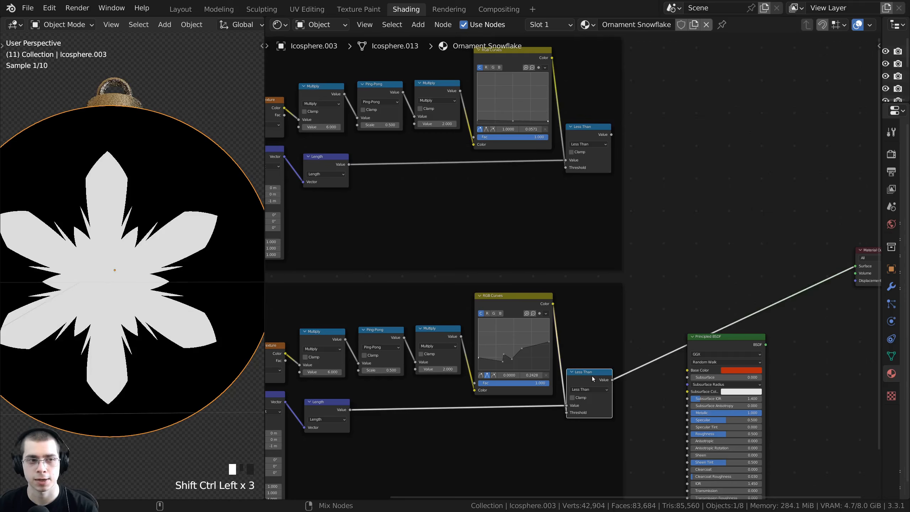
ctrl+shift+click(577, 135)
Step: Move the Principled BSDF aside and place a new Math node between the two frames and the Material Output
scroll(623, 208, down, 1)
middle_drag(645, 223, 605, 217)
drag(683, 325, 754, 323)
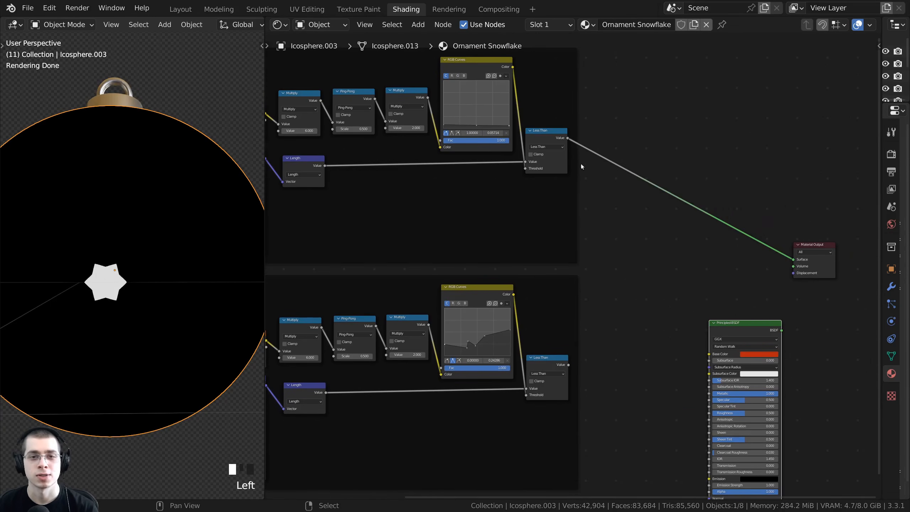
click(529, 145)
click(546, 369)
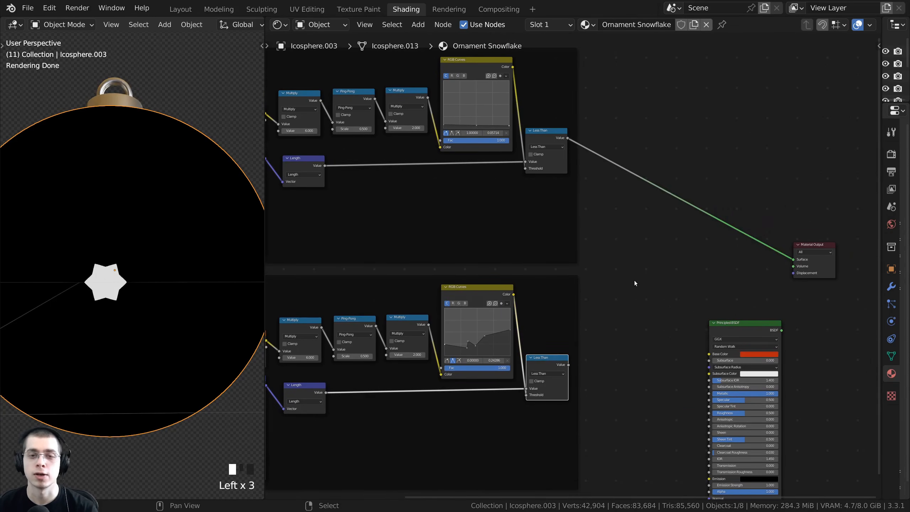
key(shift+a)
click(632, 242)
text(math)
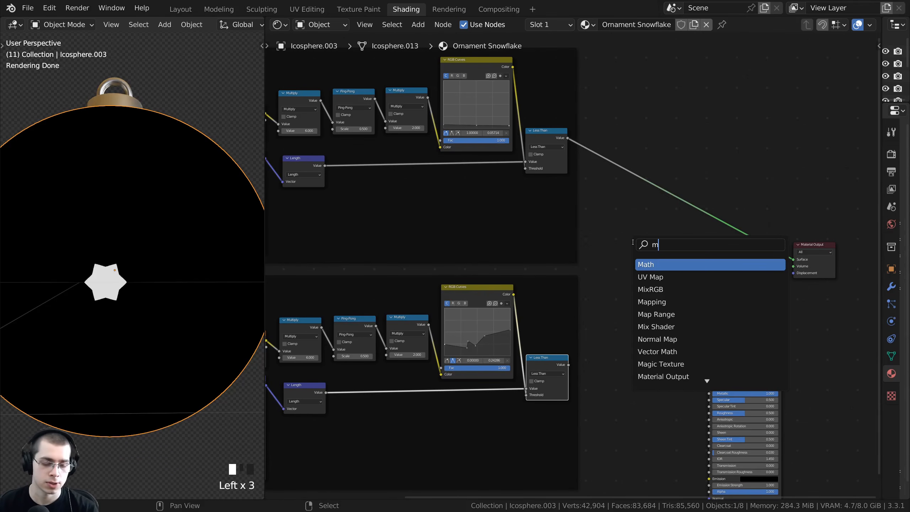
click(652, 264)
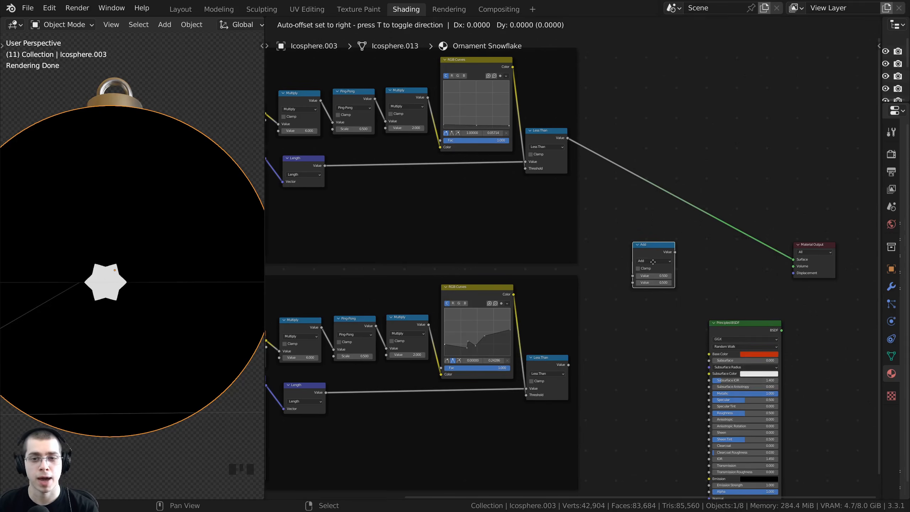
click(637, 260)
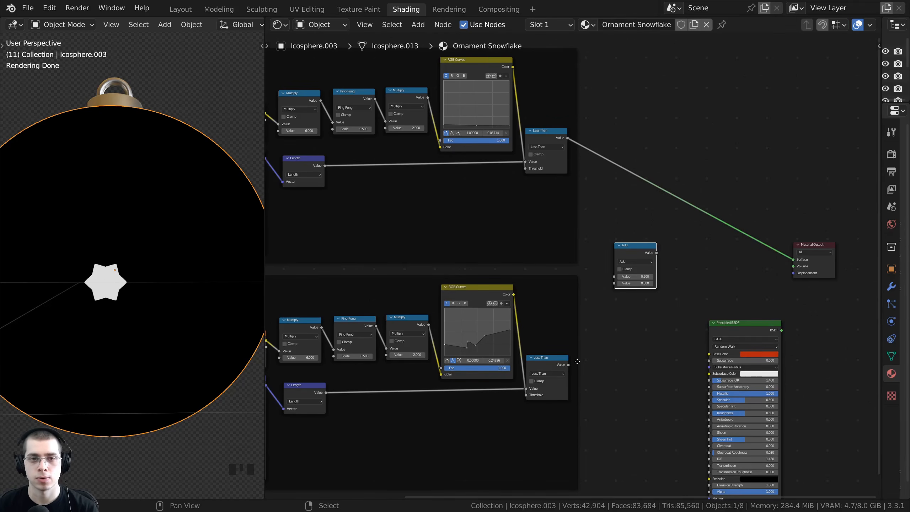
Step: Set the new Math node's operation to Less Than
scroll(621, 300, up, 2)
scroll(652, 262, up, 1)
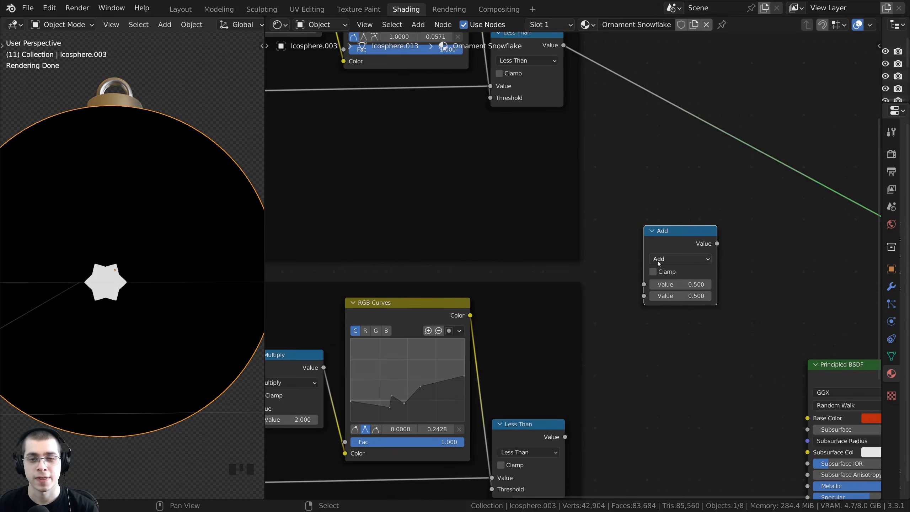
click(660, 260)
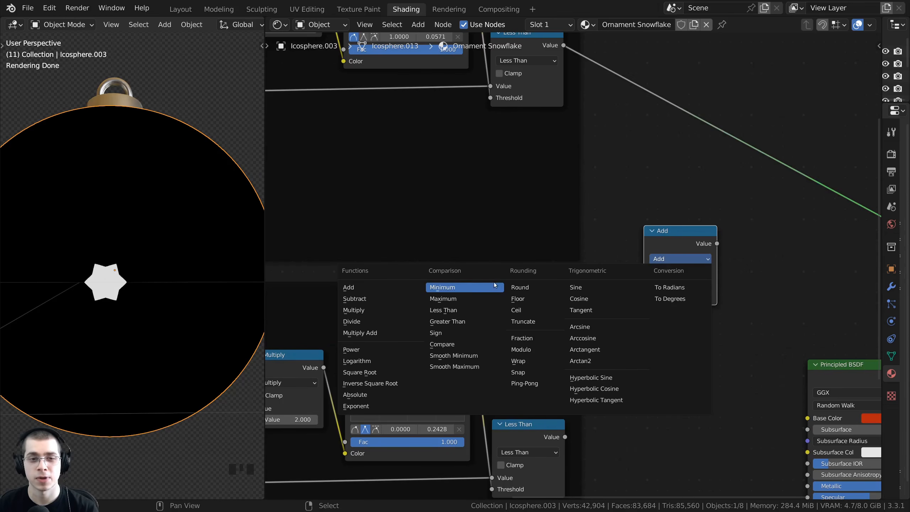
click(449, 310)
scroll(570, 266, down, 1)
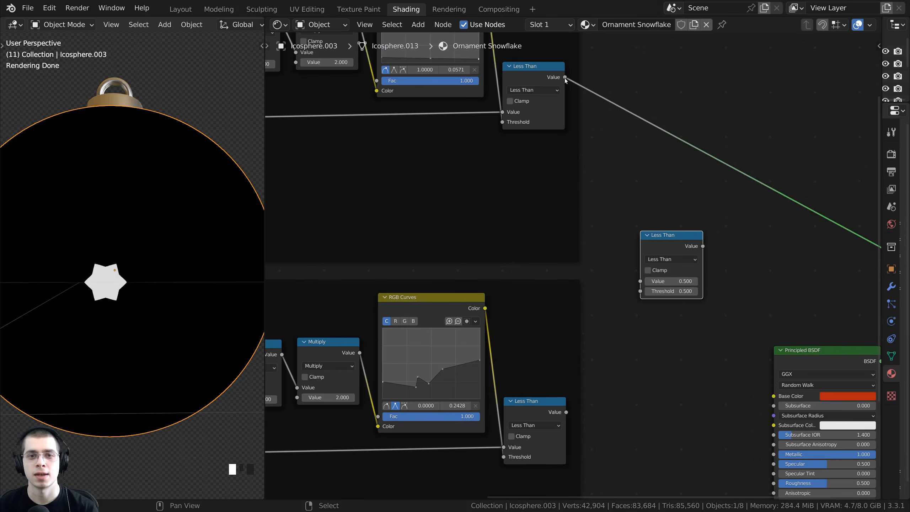
Step: Connect the small star's output to the new node's Value and the large snowflake's to its Threshold, and preview the result
drag(565, 78, 640, 281)
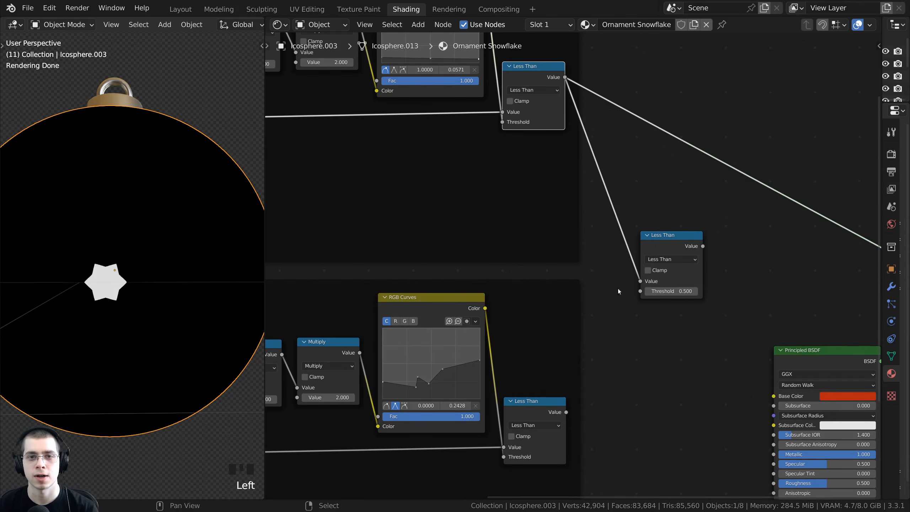
drag(566, 412, 643, 292)
ctrl+shift+click(666, 248)
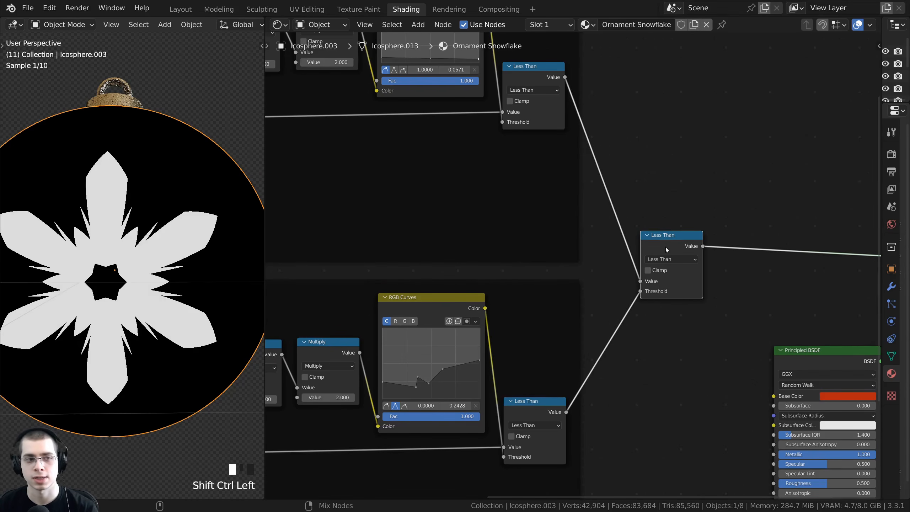
middle_drag(165, 299, 158, 318)
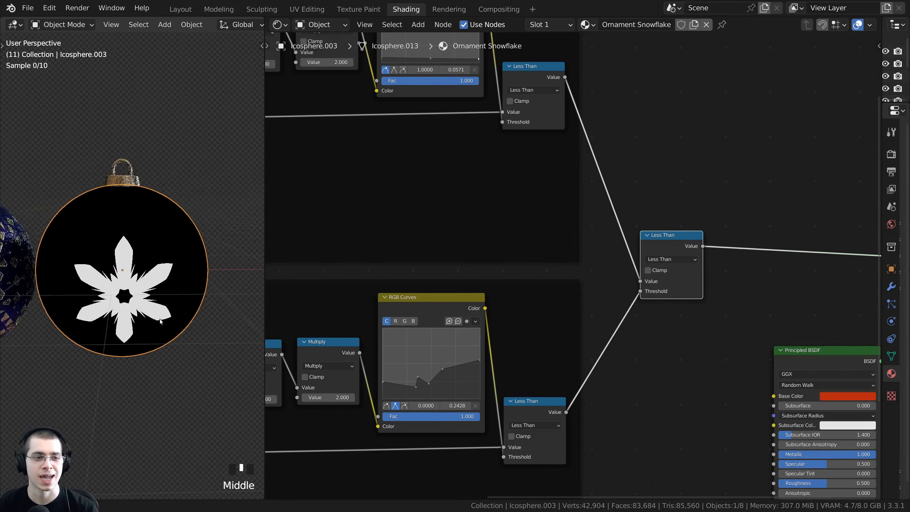
scroll(160, 292, up, 5)
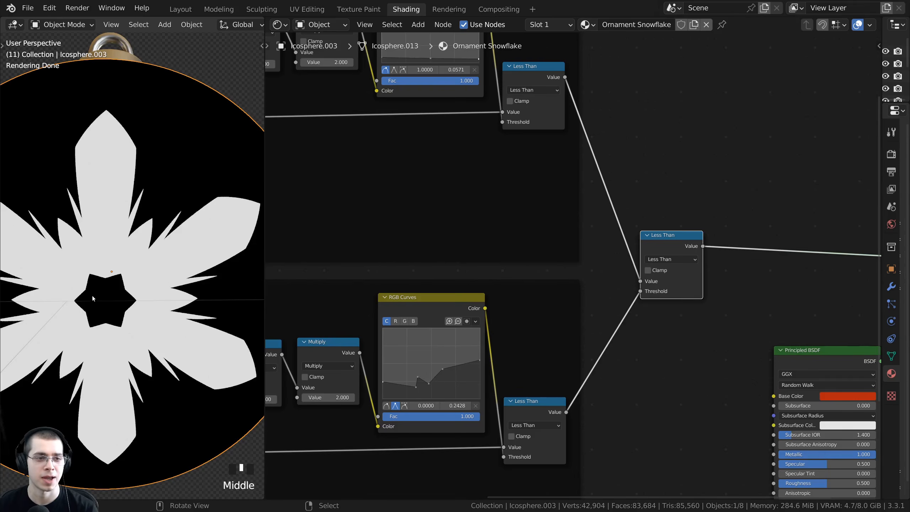
scroll(99, 290, down, 3)
middle_drag(92, 298, 116, 296)
Step: Move the Principled BSDF in front of the Material Output and connect the combined Less Than value to its Base Color
scroll(573, 226, down, 6)
middle_drag(741, 236, 524, 233)
scroll(542, 245, up, 6)
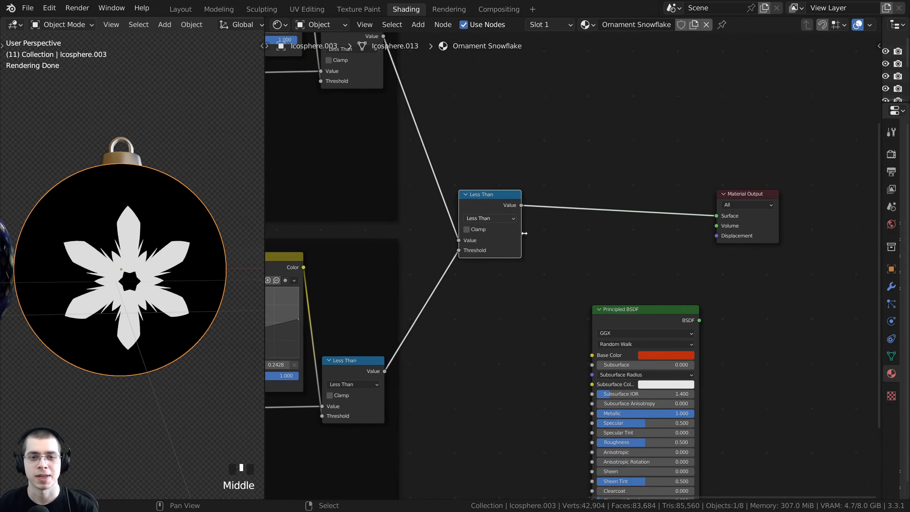
click(536, 228)
middle_drag(622, 306, 607, 283)
drag(615, 296, 601, 213)
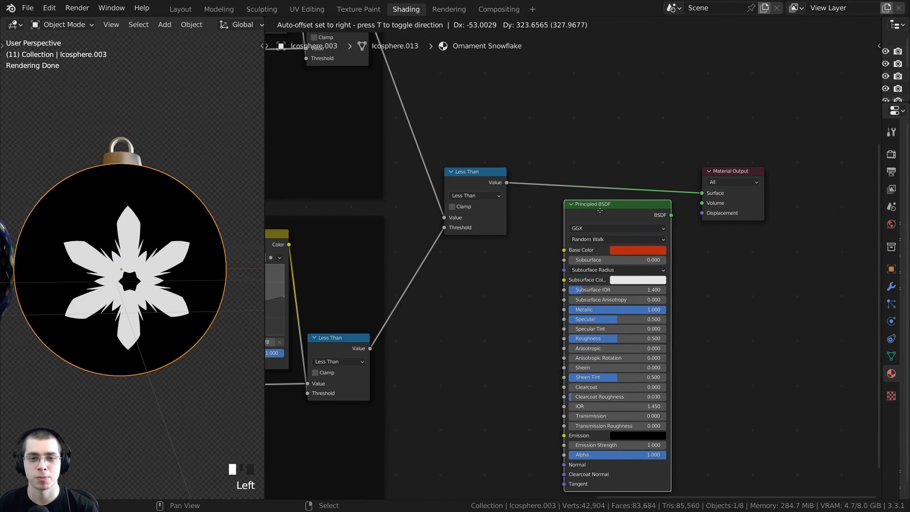
drag(506, 184, 560, 251)
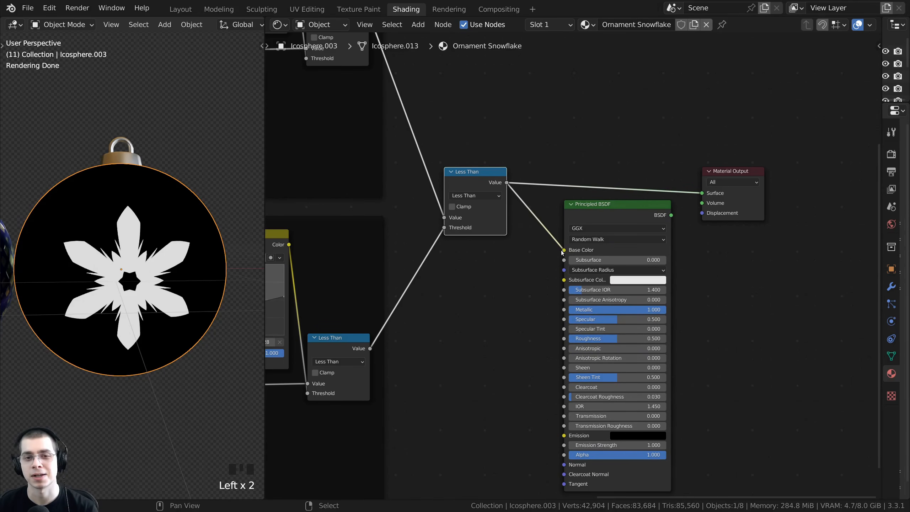
middle_drag(581, 257, 553, 260)
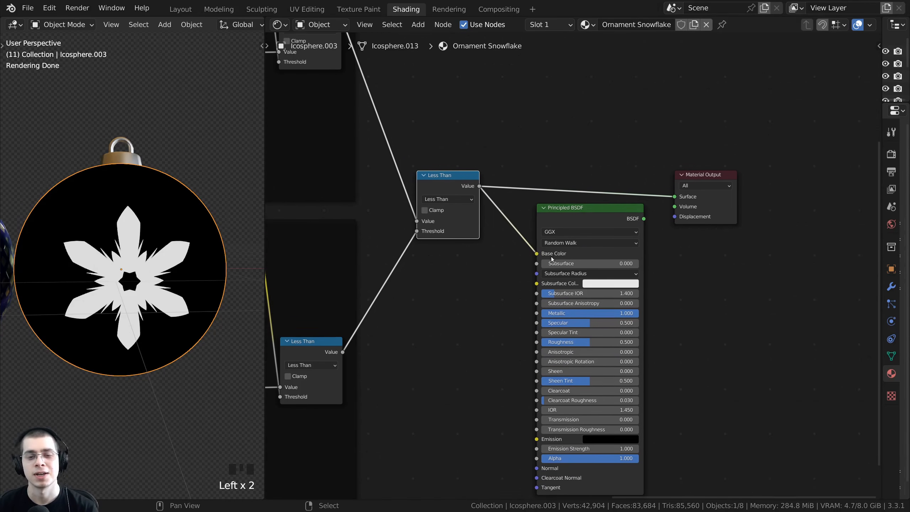
Step: Connect the Principled BSDF to the Material Output's Surface, shift both nodes away from the Less Than node, and deselect the ornament
ctrl+shift+click(572, 214)
drag(631, 221, 667, 180)
scroll(554, 275, up, 3)
mouse_move(698, 270)
mouse_down()
mouse_move(603, 270)
mouse_move(698, 269)
mouse_up()
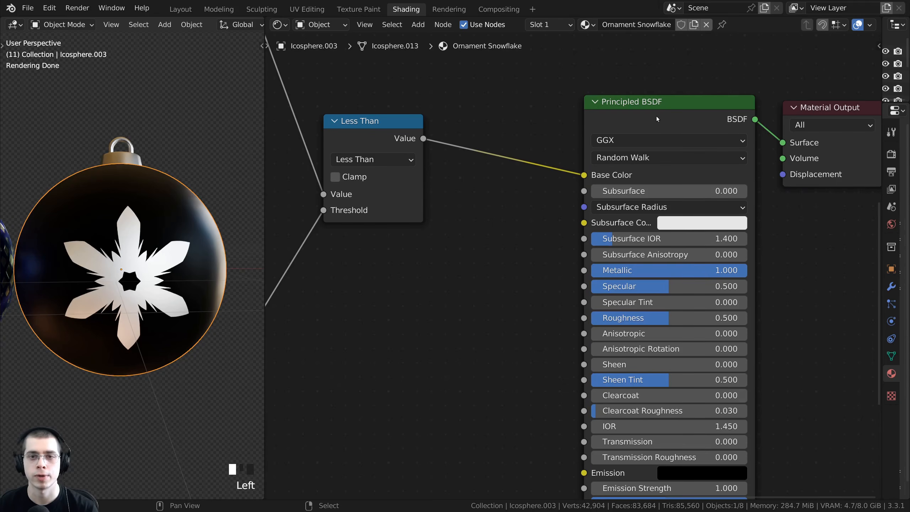
drag(657, 119, 665, 120)
drag(654, 73, 848, 144)
drag(664, 122, 676, 121)
key(a)
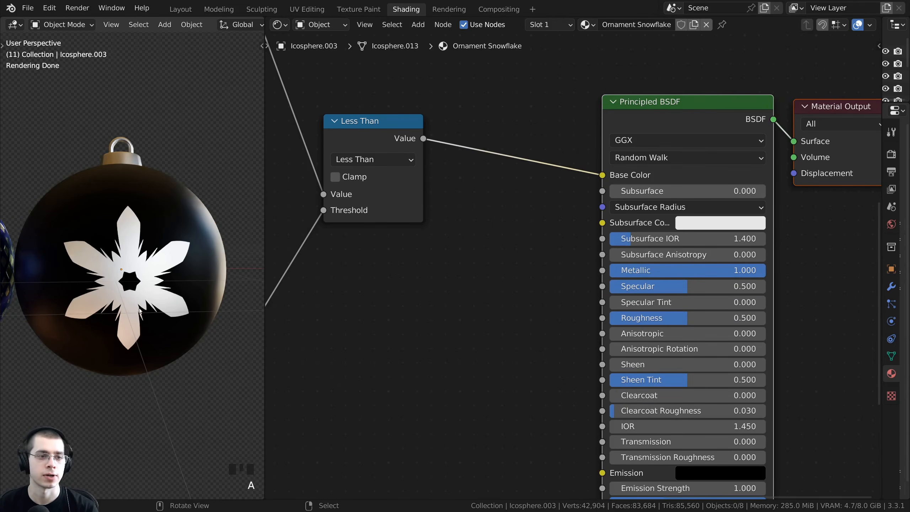
middle_drag(140, 311, 125, 234)
scroll(125, 233, up, 2)
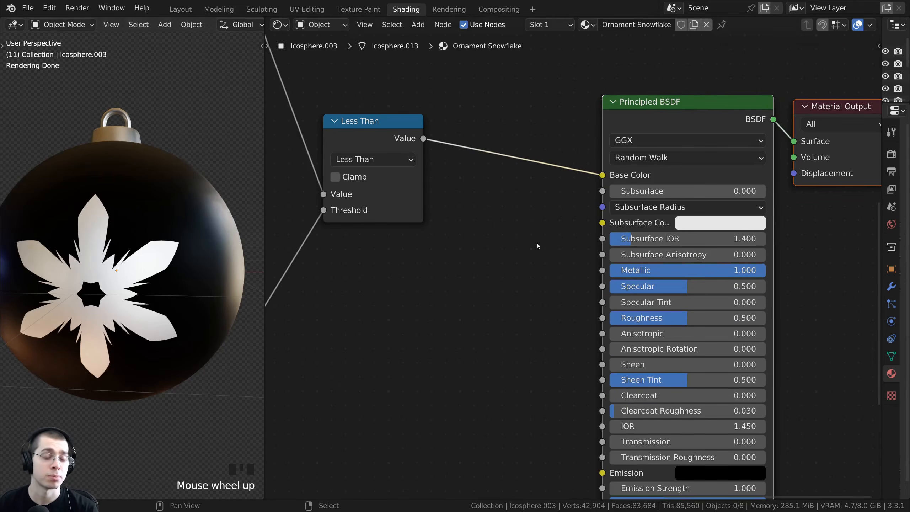
Step: Insert a ColorRamp node on the link between the combined Less Than node and the Principled BSDF's Base Color
scroll(537, 246, down, 2)
middle_drag(531, 213, 531, 204)
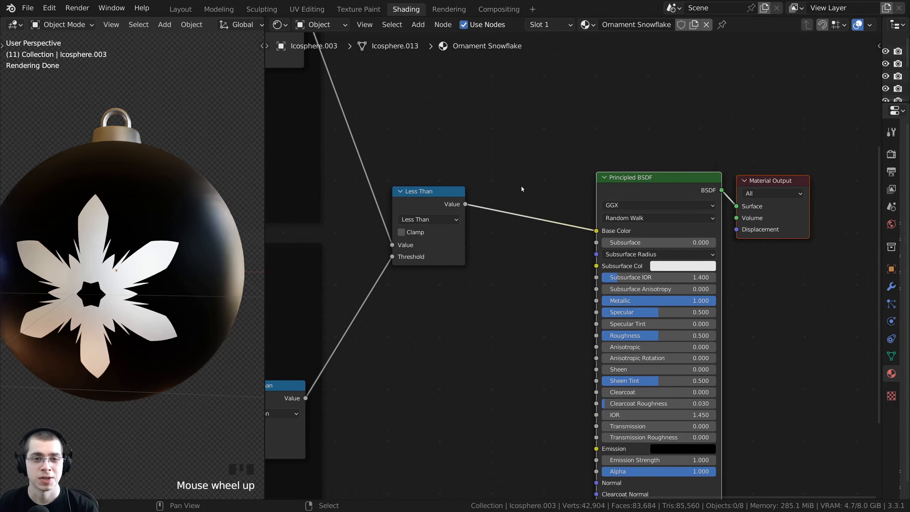
key(shift+a)
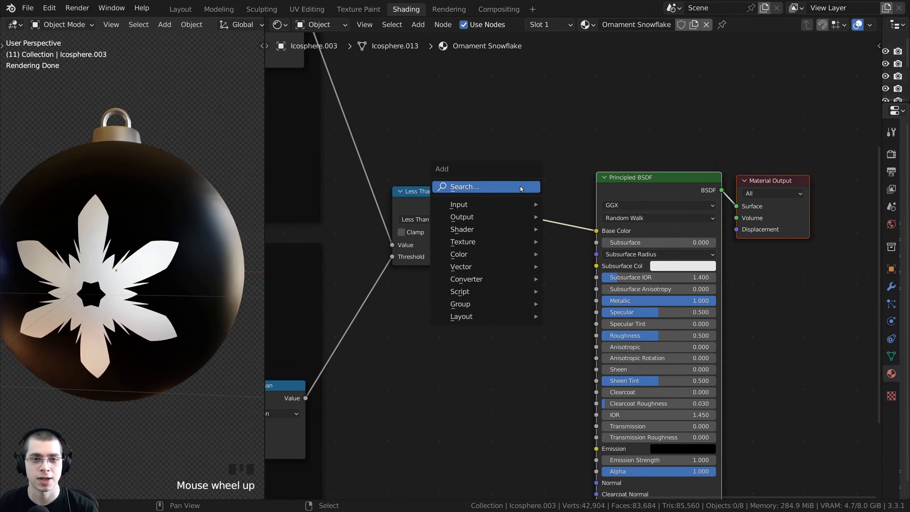
click(521, 188)
text(col)
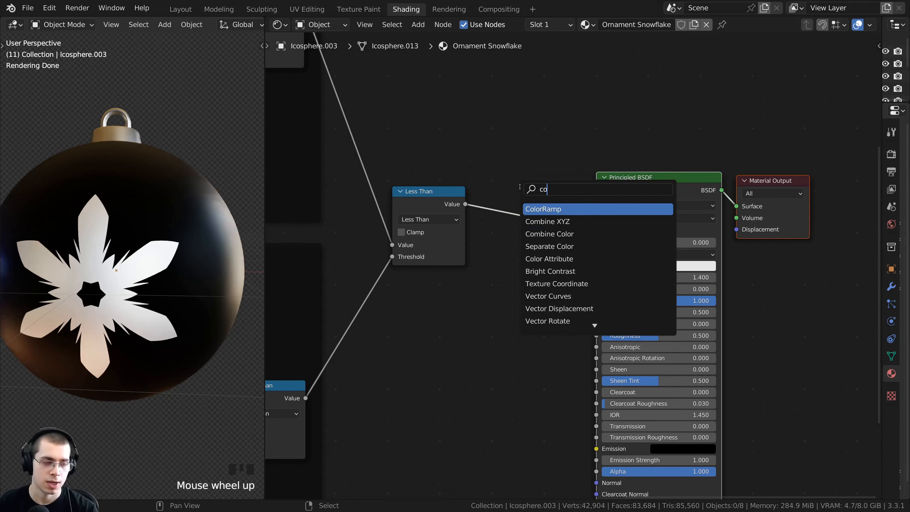
click(535, 209)
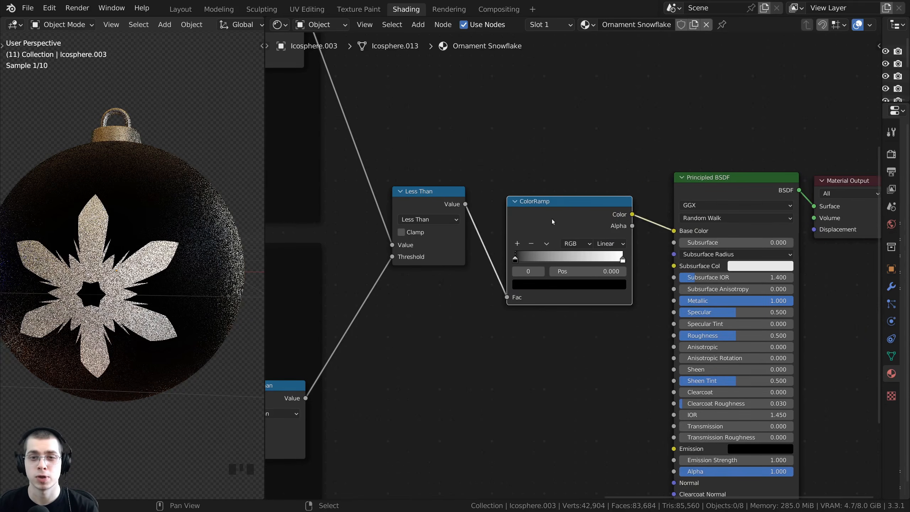
click(534, 196)
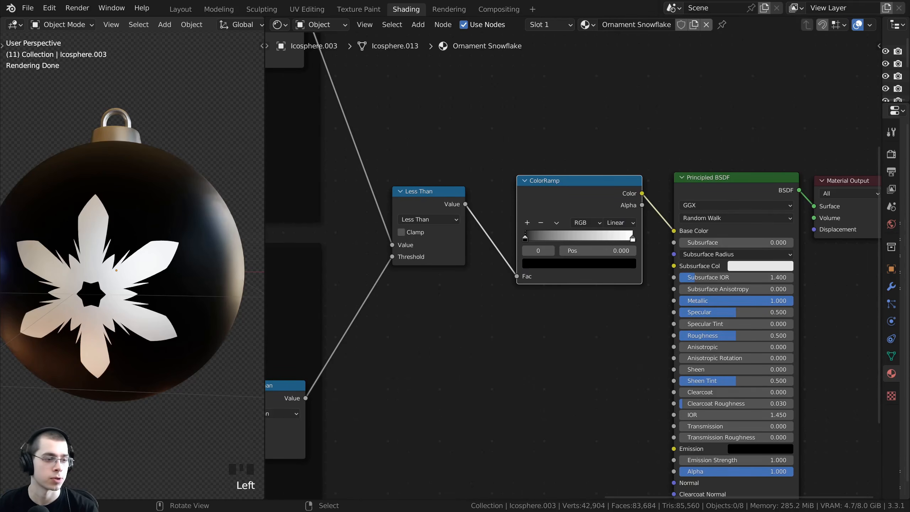
Step: Set the ColorRamp's interpolation to Constant
scroll(657, 236, up, 3)
middle_drag(637, 205, 637, 196)
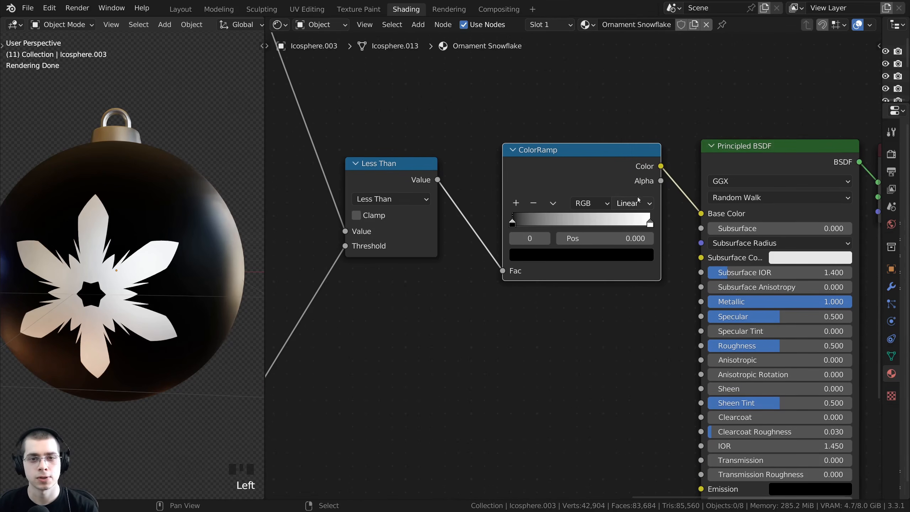
click(631, 204)
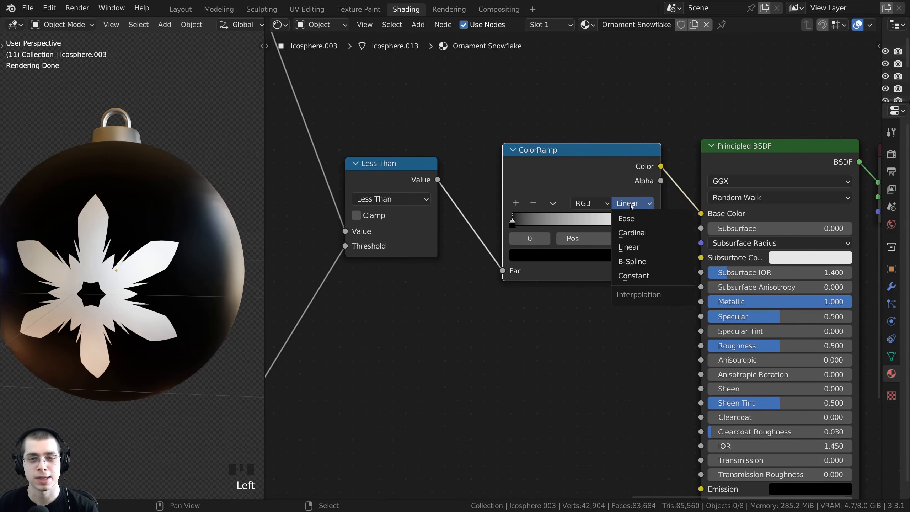
click(637, 276)
scroll(593, 217, up, 1)
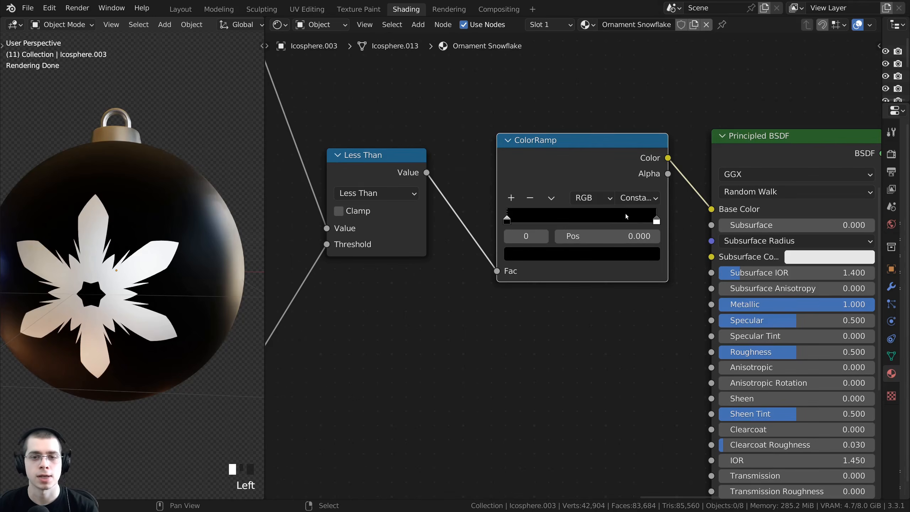
Step: Move the ColorRamp's white stop to about position 0.522 and view the snowflake head-on
drag(647, 218, 583, 221)
middle_drag(599, 235, 591, 257)
scroll(553, 244, up, 1)
drag(558, 235, 546, 236)
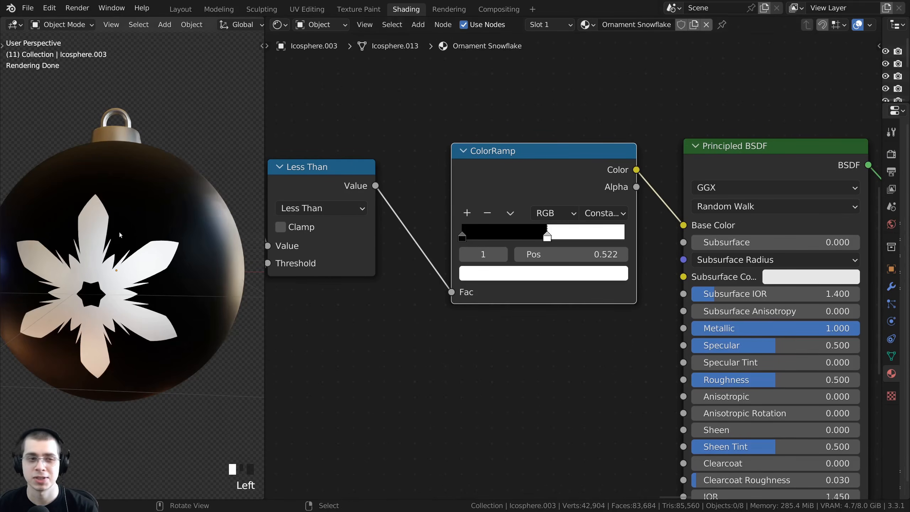
middle_drag(120, 235, 151, 229)
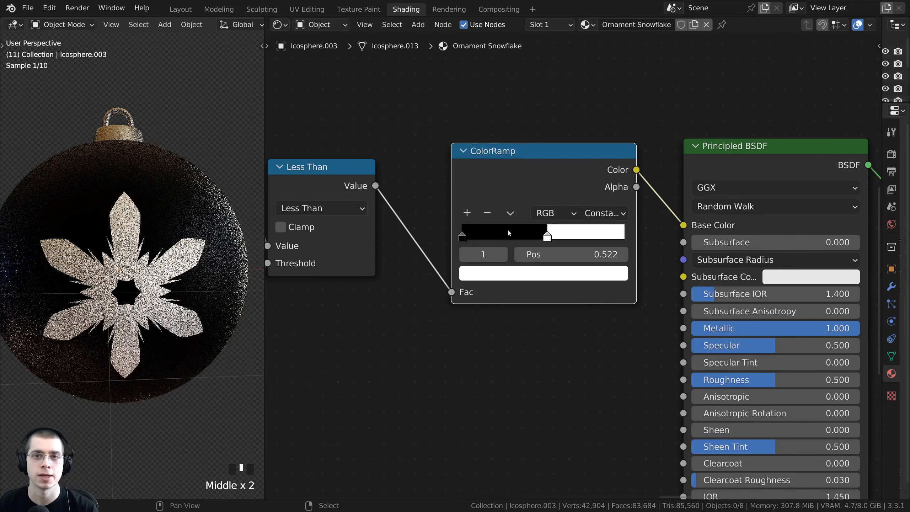
Step: Set the ColorRamp's first stop, the black one, to bright blue (hex 0079FF) for the ornament's background
click(462, 236)
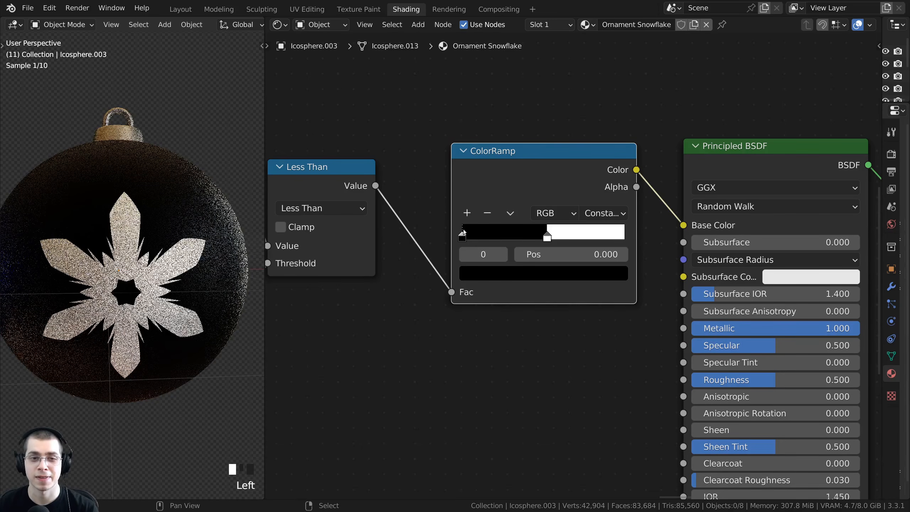
middle_drag(501, 284, 499, 287)
click(499, 282)
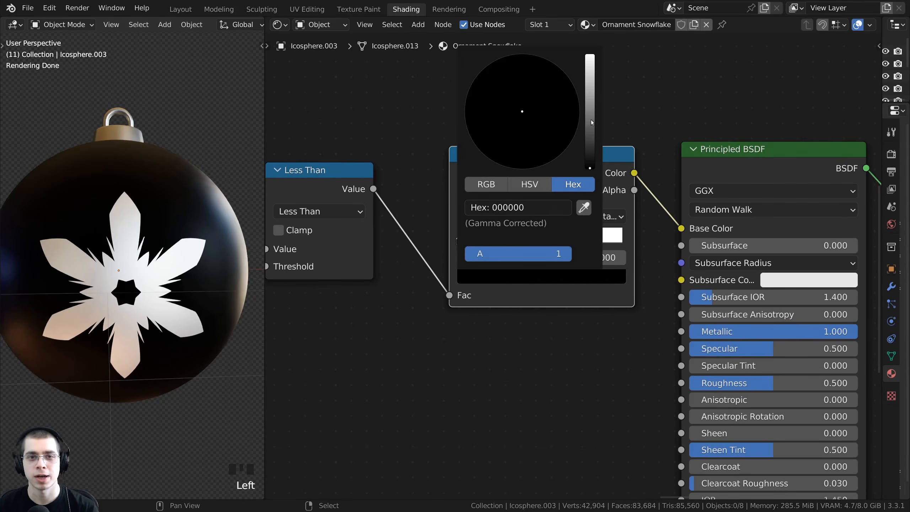
drag(592, 123, 591, 57)
drag(545, 78, 553, 62)
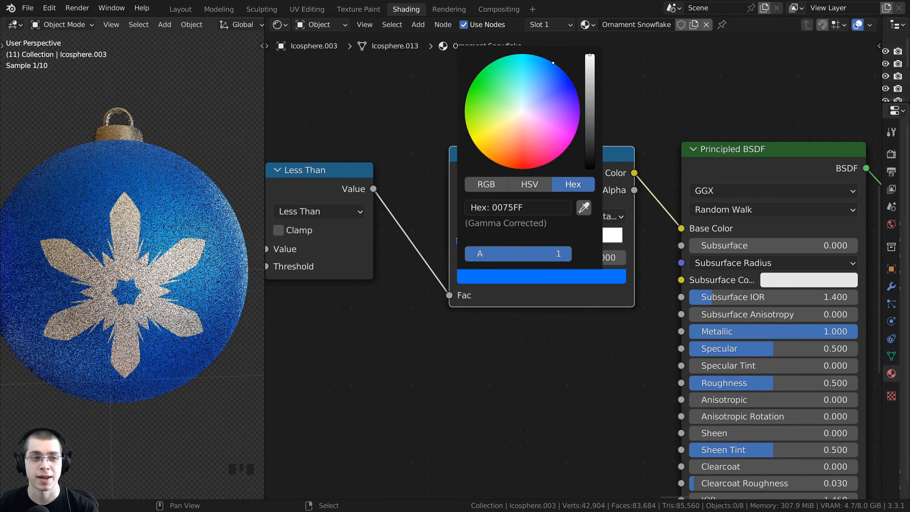
scroll(160, 277, down, 1)
middle_drag(160, 277, 90, 283)
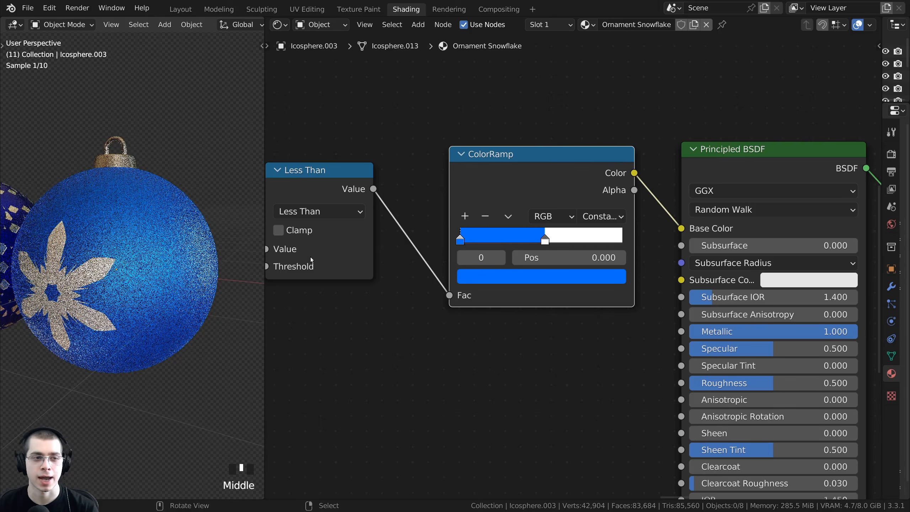
middle_drag(152, 276, 249, 270)
scroll(249, 270, up, 1)
Step: Shift the combined Less Than node slightly and connect its Value output to the Principled BSDF's Roughness
scroll(351, 186, down, 5)
middle_drag(351, 187, 440, 122)
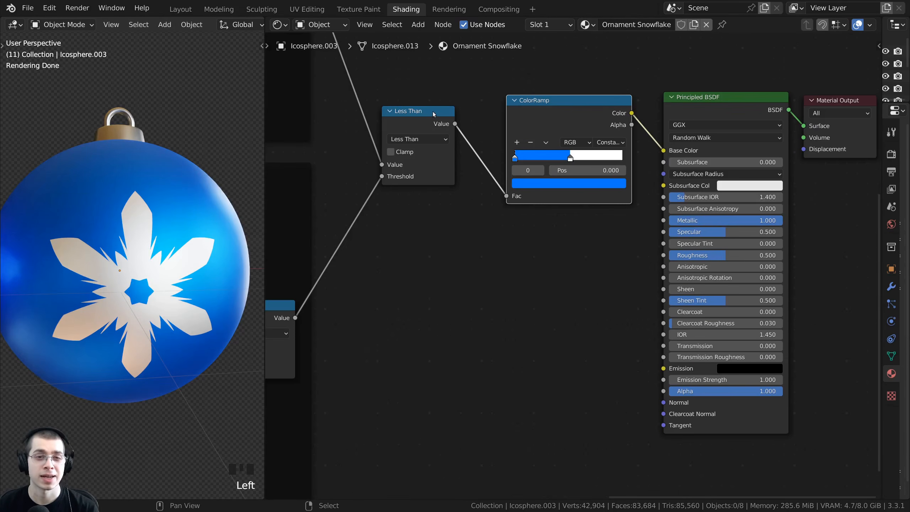
drag(432, 112, 428, 126)
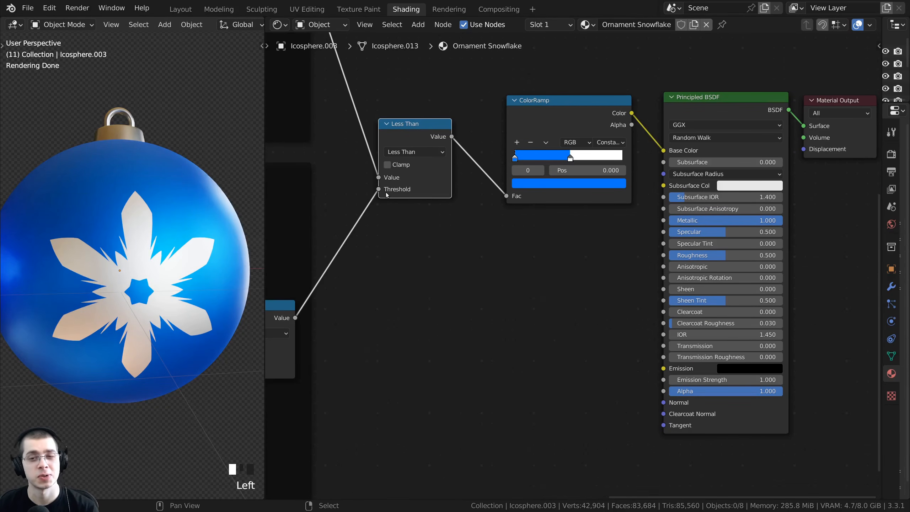
middle_drag(200, 168, 198, 162)
scroll(198, 162, up, 2)
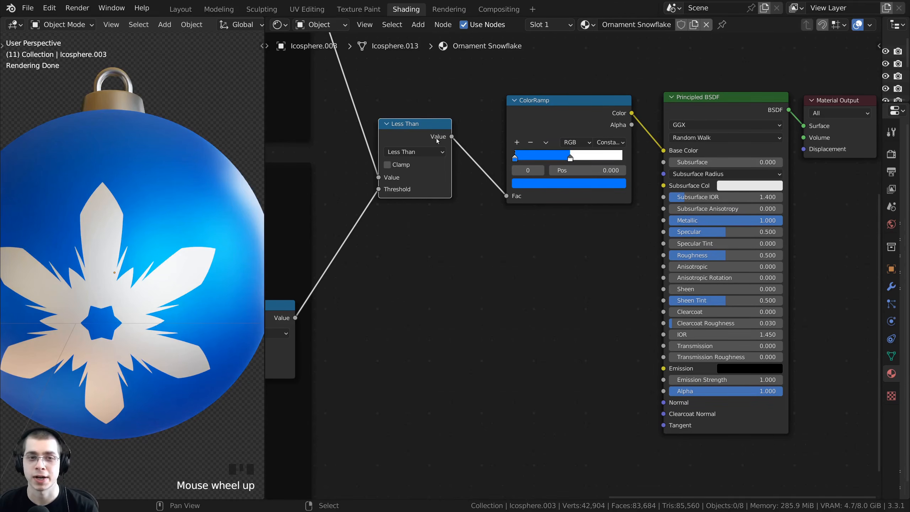
drag(436, 140, 663, 255)
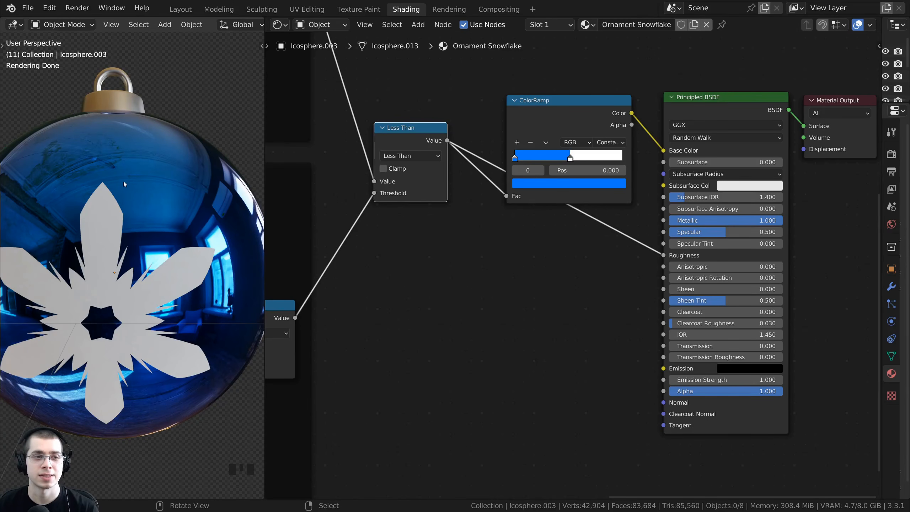
scroll(104, 233, up, 2)
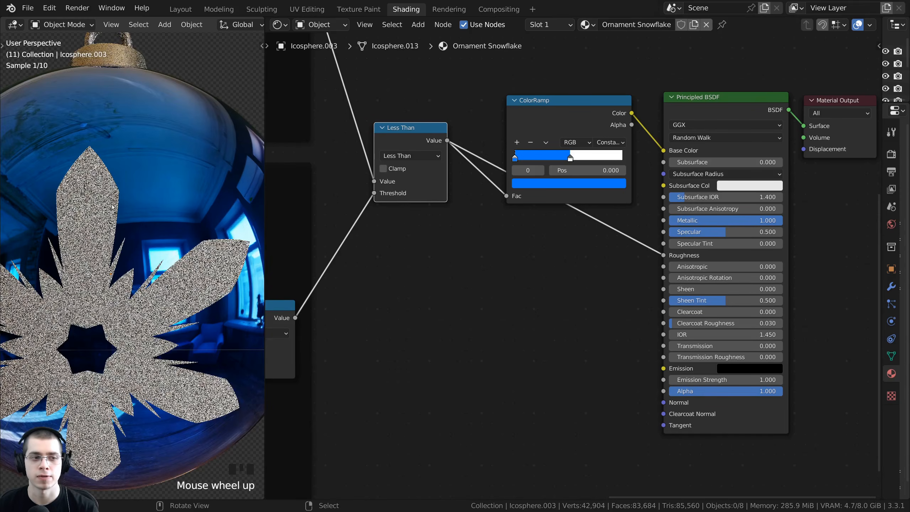
Step: Preview the combined Less Than node's mask directly on the ornament, and restore the Principled BSDF to the Material Output
ctrl+shift+click(423, 145)
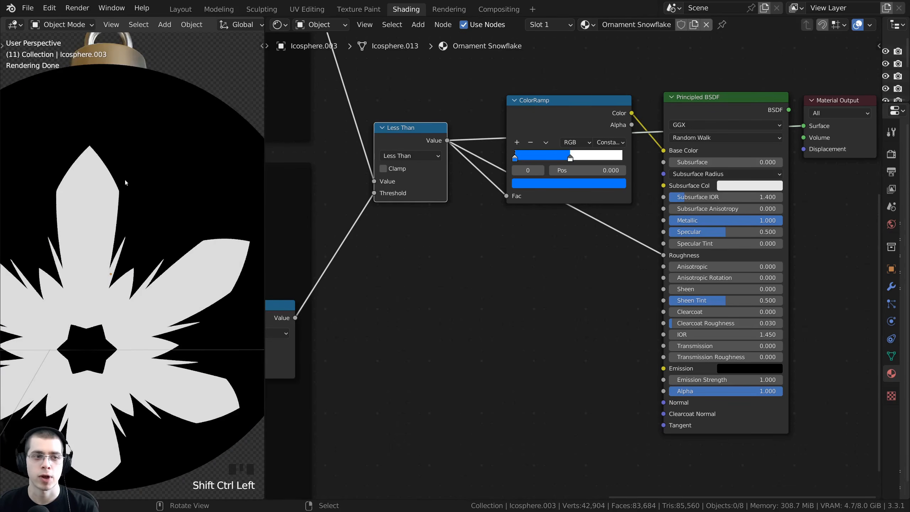
ctrl+shift+click(726, 109)
scroll(498, 156, down, 2)
Step: Duplicate the ColorRamp below the original and insert the copy on the link from Less Than to Roughness
click(546, 137)
scroll(134, 221, down, 2)
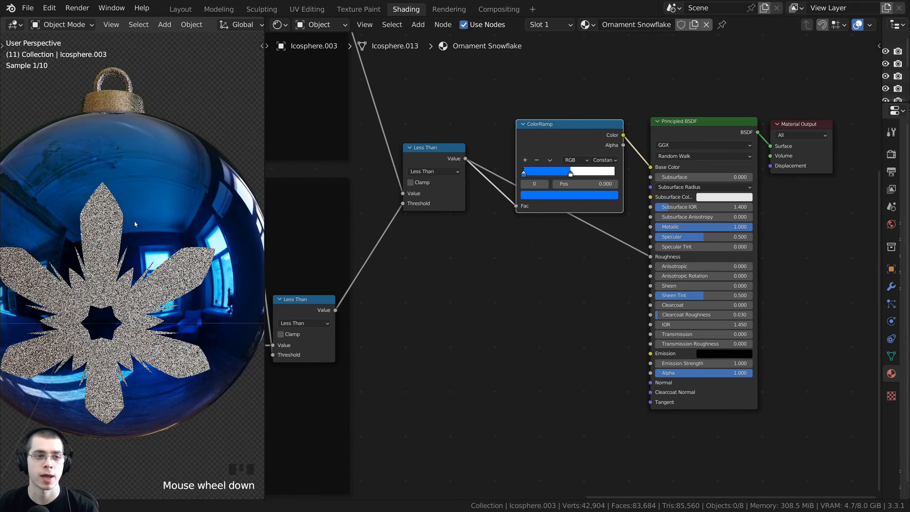
middle_drag(134, 221, 154, 201)
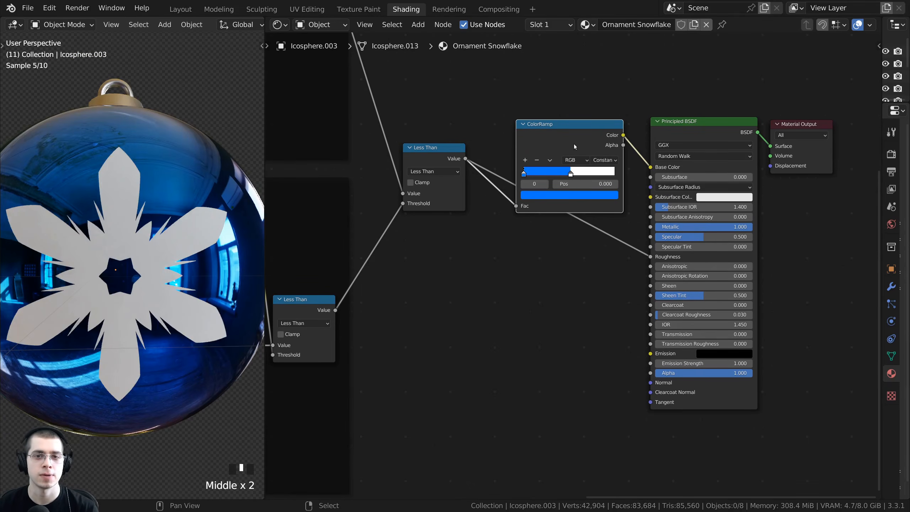
drag(574, 143, 569, 132)
scroll(569, 133, up, 1)
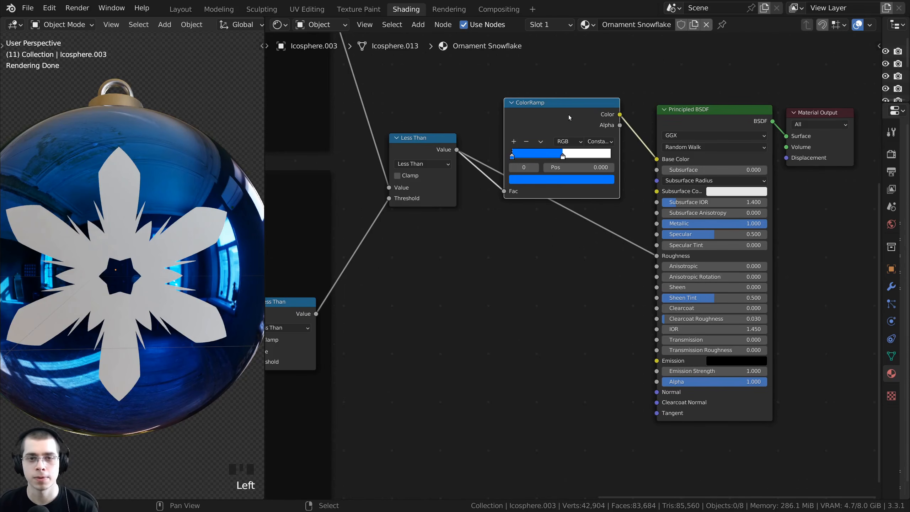
key(shift+d)
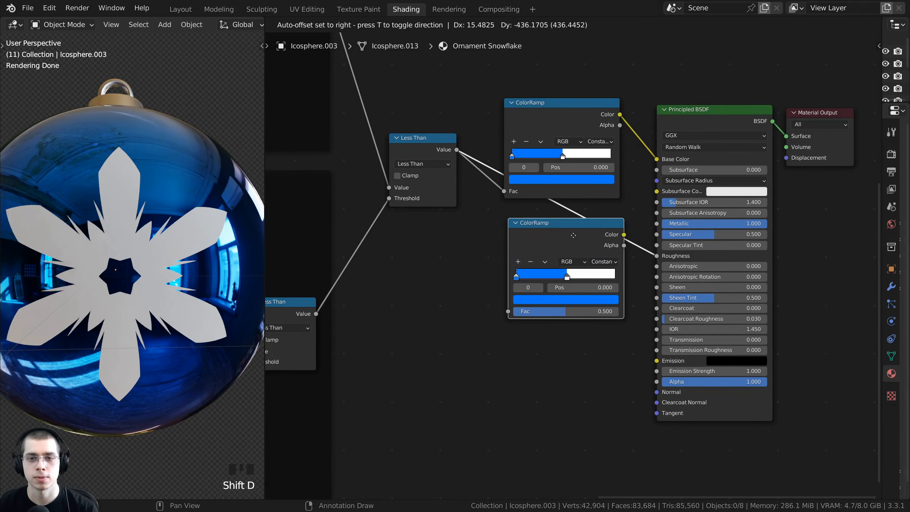
click(573, 236)
drag(573, 236, 581, 235)
middle_drag(481, 300, 528, 303)
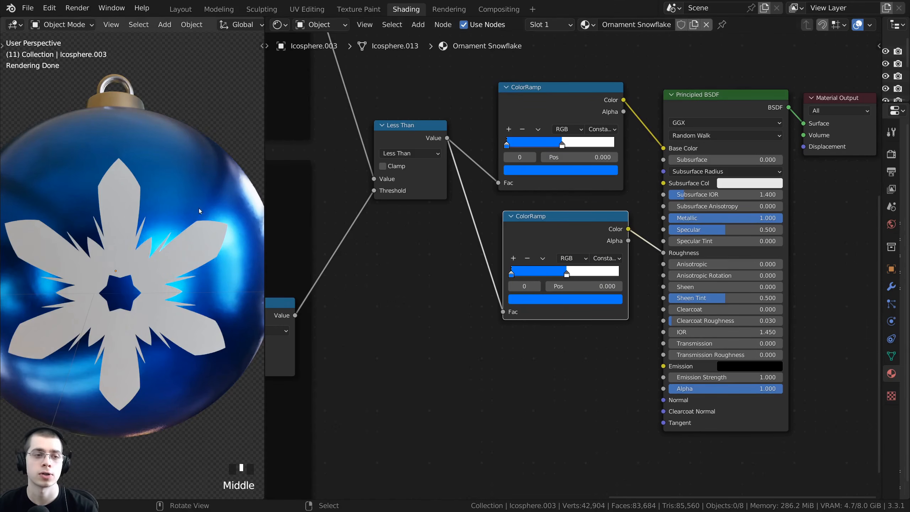
Step: Set the first stop of the roughness ColorRamp to a neutral grey with RGB values of about 0.238
scroll(199, 211, up, 1)
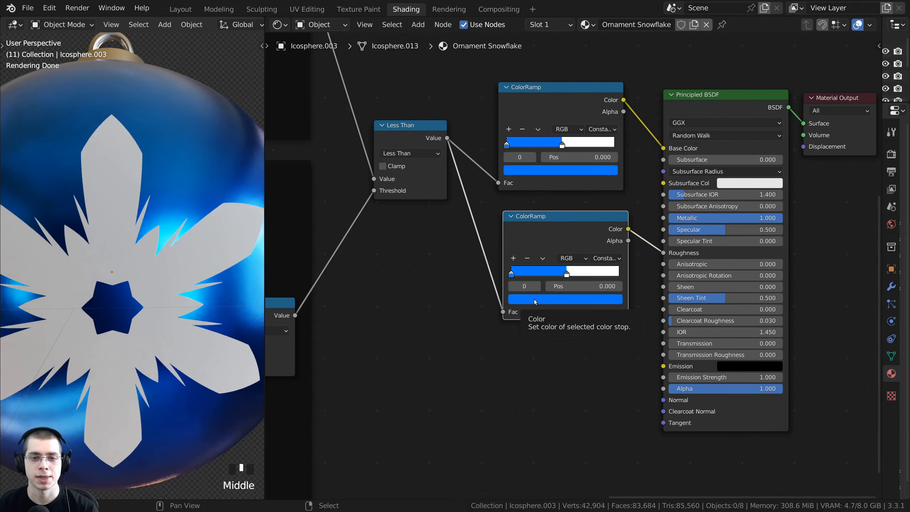
click(533, 300)
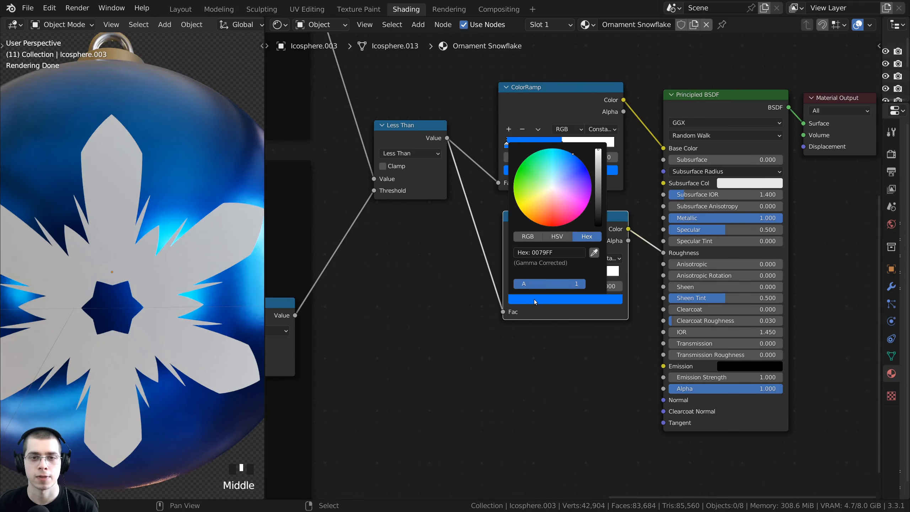
click(529, 237)
drag(534, 250, 632, 262)
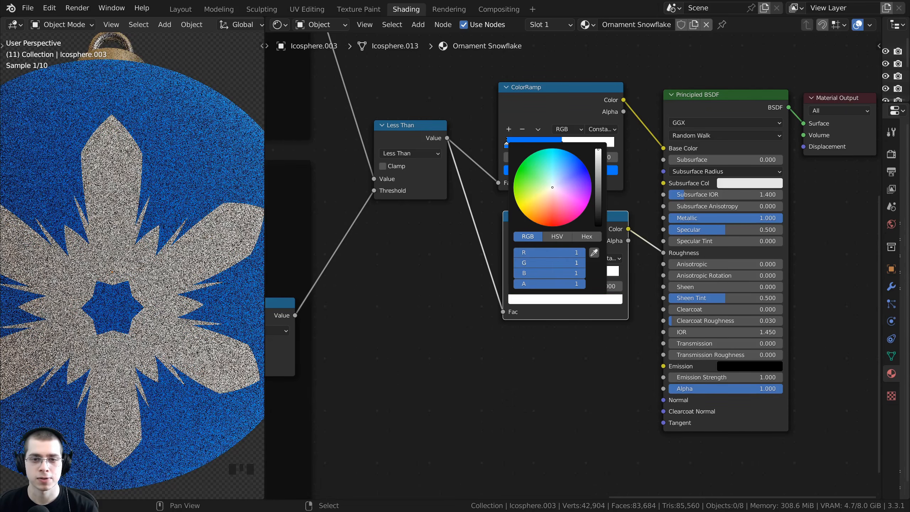
click(556, 300)
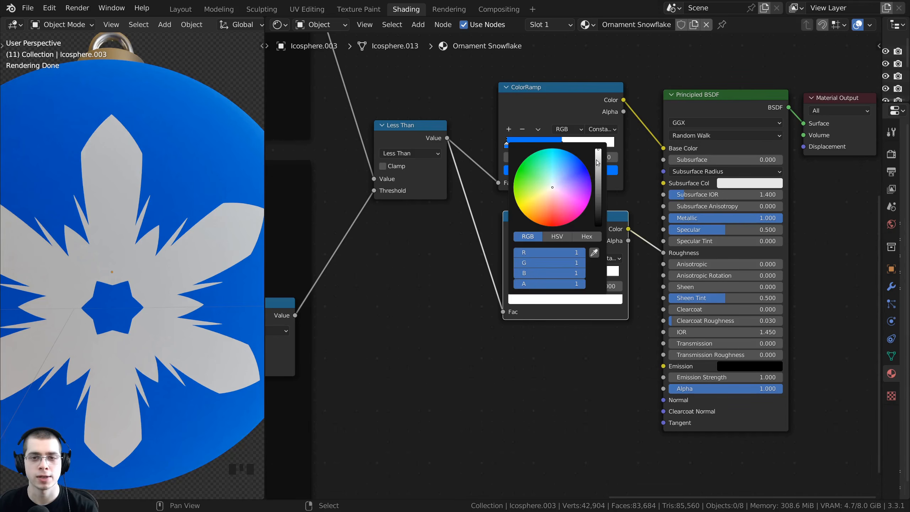
drag(600, 155, 597, 186)
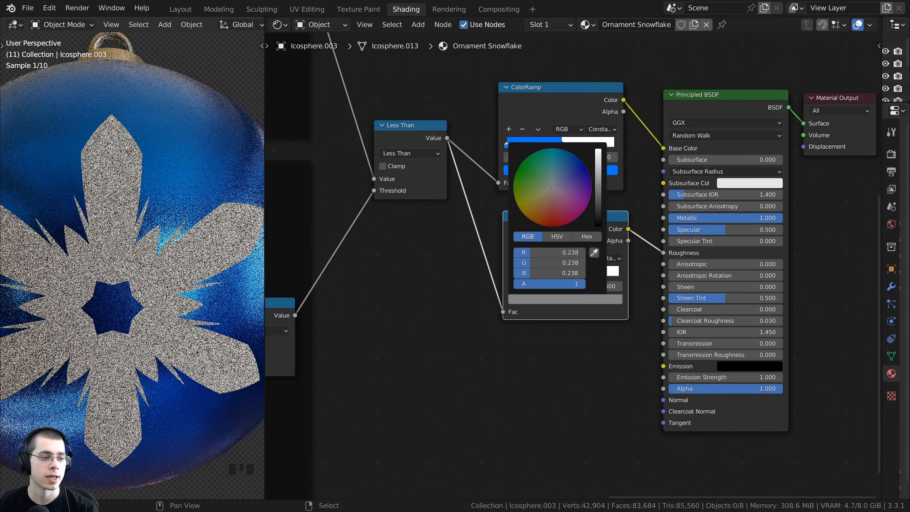
scroll(194, 258, down, 3)
mouse_move(194, 258)
middle_down()
mouse_move(211, 257)
mouse_move(179, 259)
middle_up()
Step: Darken the white stop of the roughness ColorRamp to a light grey and check the snowflake's shine
click(567, 272)
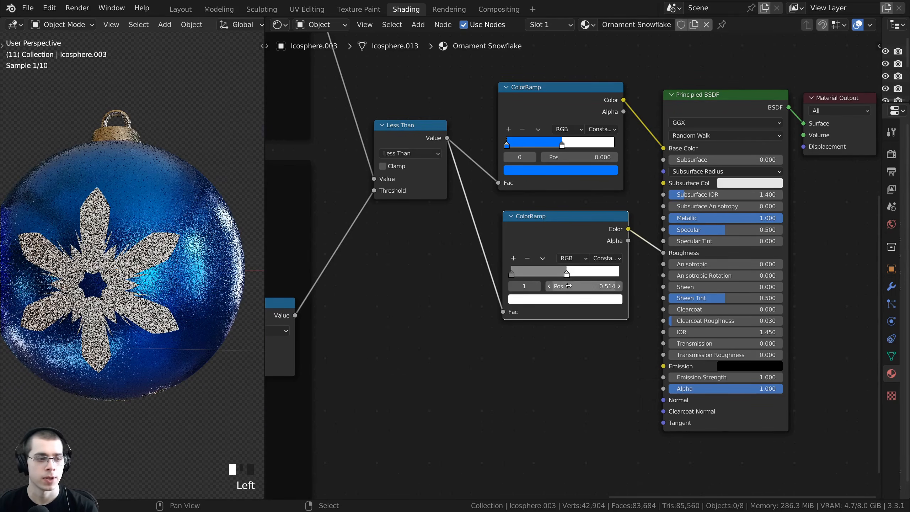
click(575, 299)
drag(598, 150, 598, 175)
middle_drag(201, 255, 211, 255)
click(574, 299)
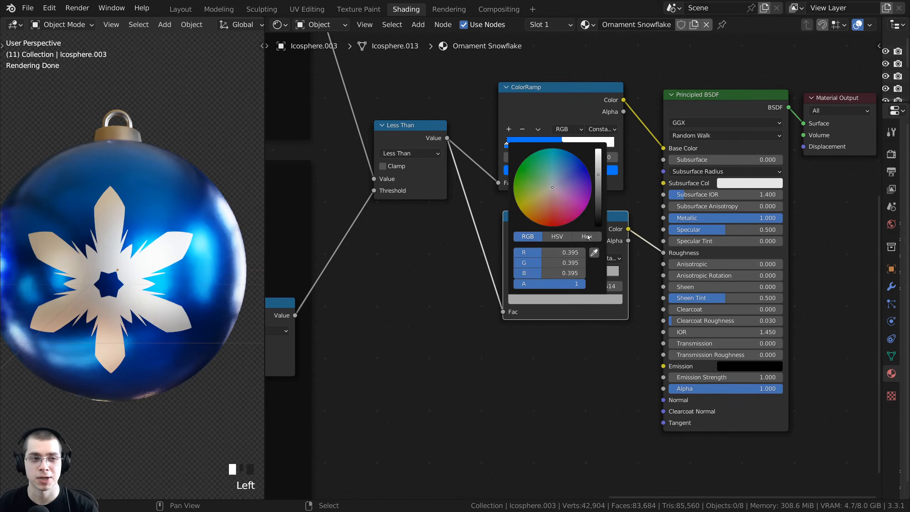
middle_drag(165, 280, 175, 305)
scroll(151, 286, down, 2)
scroll(176, 287, up, 3)
scroll(409, 140, up, 1)
Step: Shift the combined Less Than node and connect its Value output to the Principled BSDF's Normal input
middle_drag(410, 141, 388, 124)
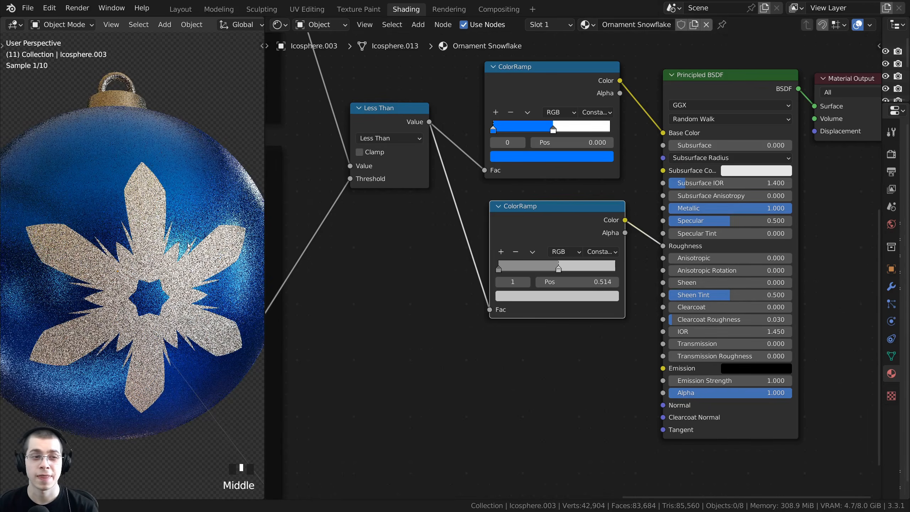
drag(389, 125, 370, 140)
scroll(574, 258, down, 1)
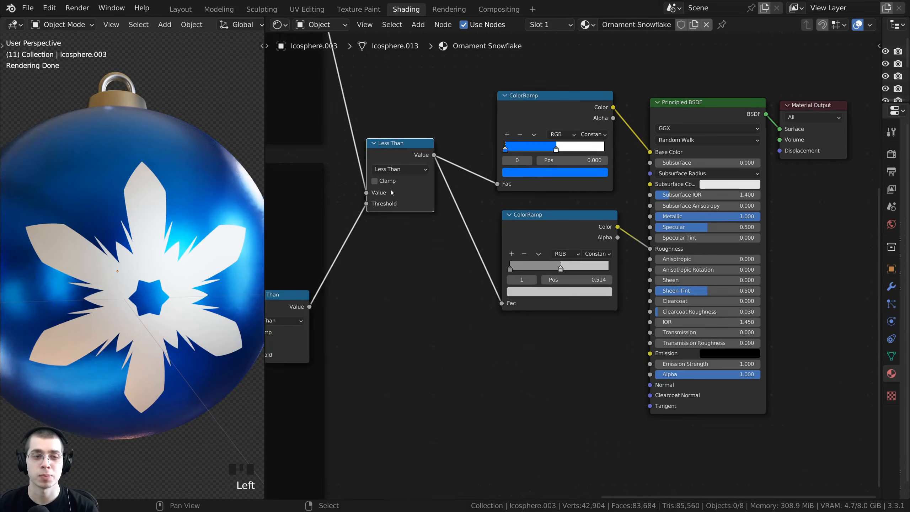
middle_drag(392, 193, 405, 177)
drag(403, 130, 661, 368)
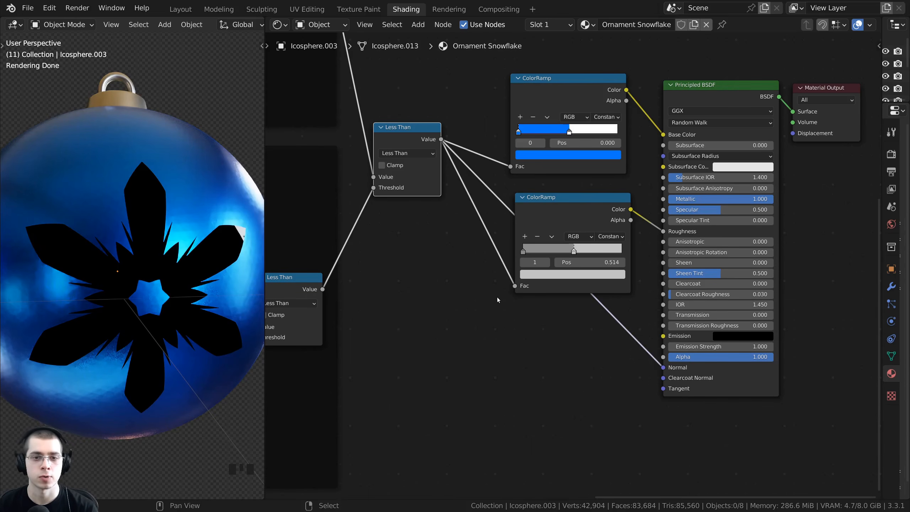
Step: Insert a Bump node on the link between the Less Than node and the Principled BSDF's Normal
key(shift+a)
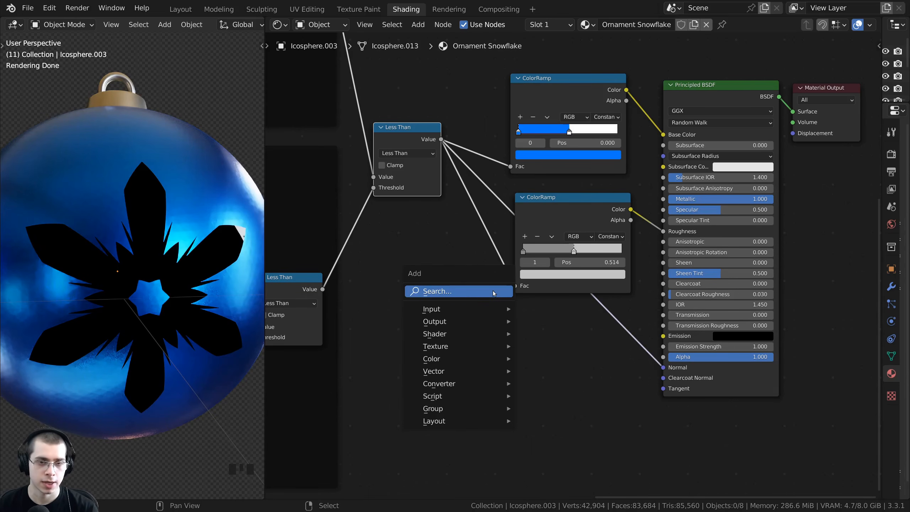
click(493, 291)
text(bum)
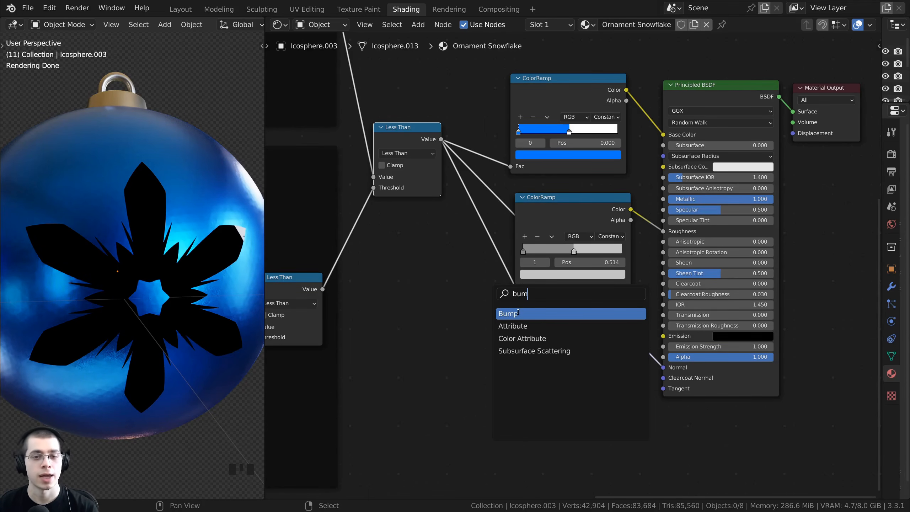
click(517, 313)
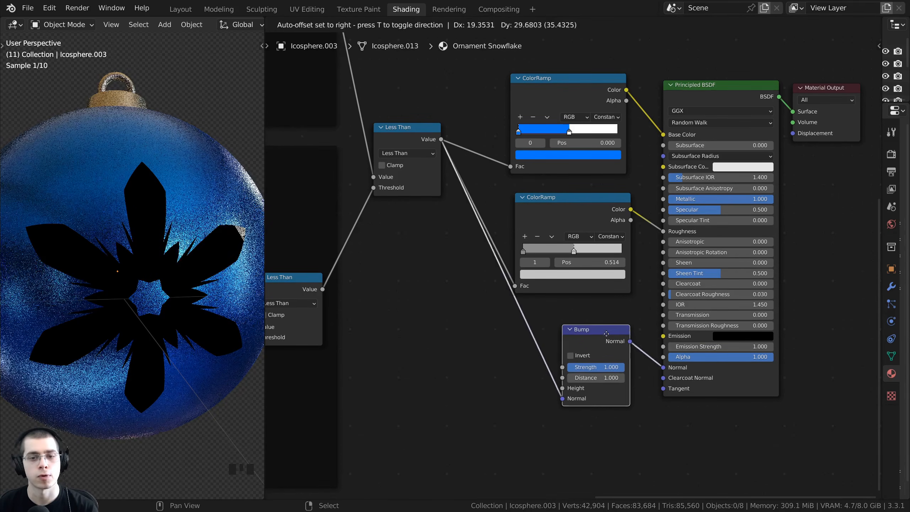
click(588, 345)
Step: Move the Less Than link from the Bump node's Normal input to its Height input and inspect the snowflake's edges
middle_drag(511, 233, 507, 202)
drag(415, 106, 410, 114)
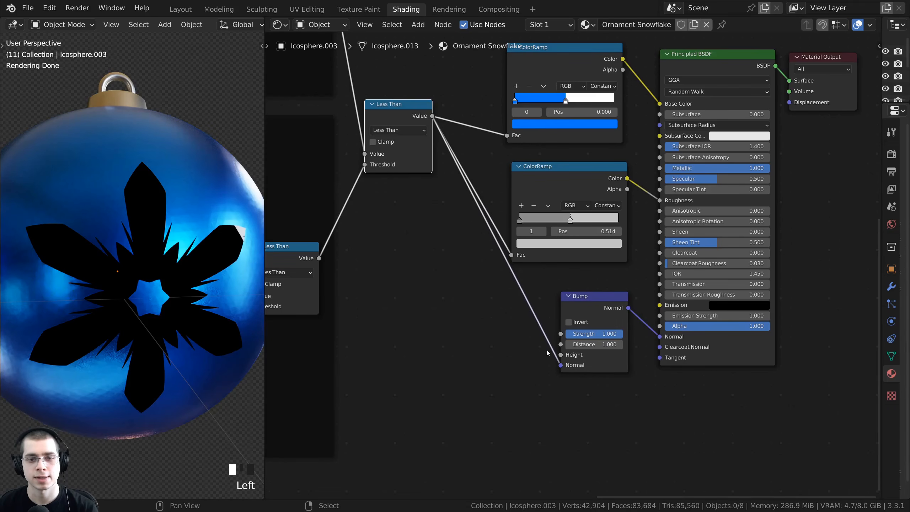
drag(561, 365, 560, 355)
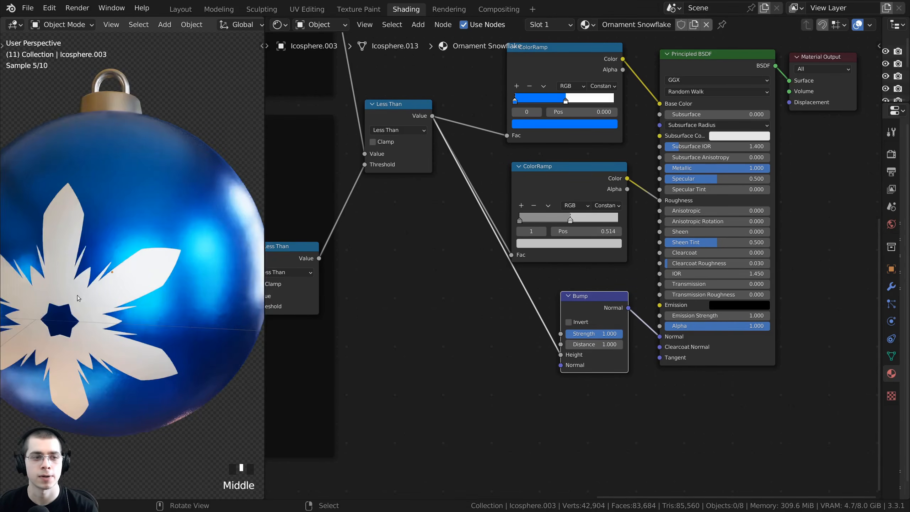
scroll(145, 287, up, 5)
shift+middle_drag(145, 287, 203, 242)
scroll(180, 243, down, 5)
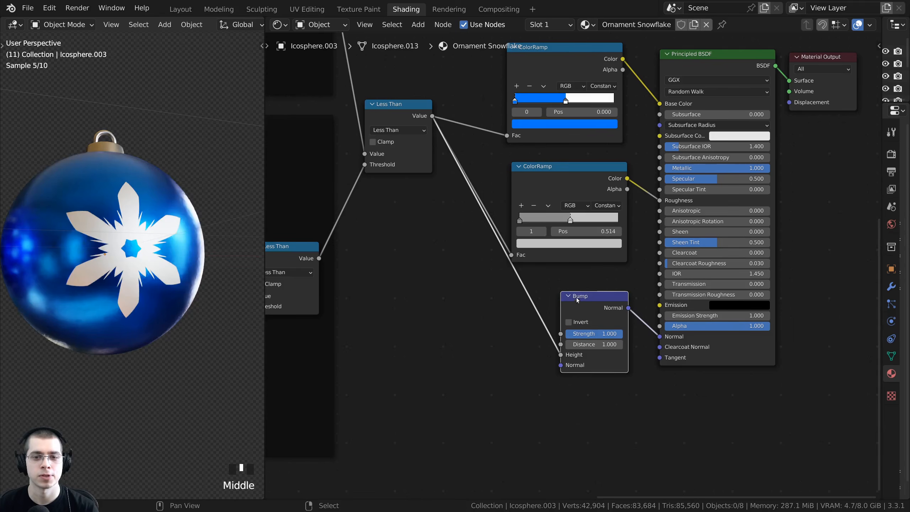
Step: Nudge the Bump node into place and switch the ornament's viewport to the front orthographic view
drag(577, 300, 573, 296)
middle_drag(167, 265, 147, 326)
scroll(154, 264, down, 2)
scroll(147, 325, up, 3)
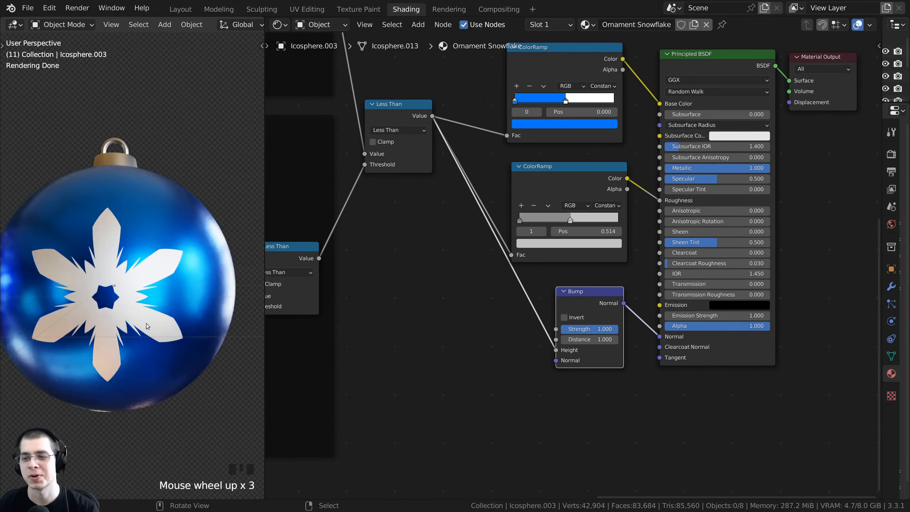
scroll(147, 325, down, 1)
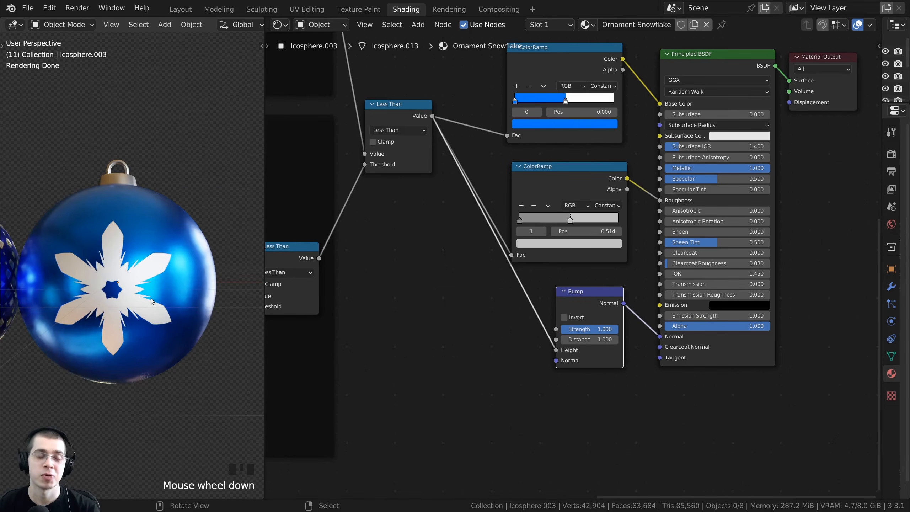
middle_drag(118, 262, 130, 275)
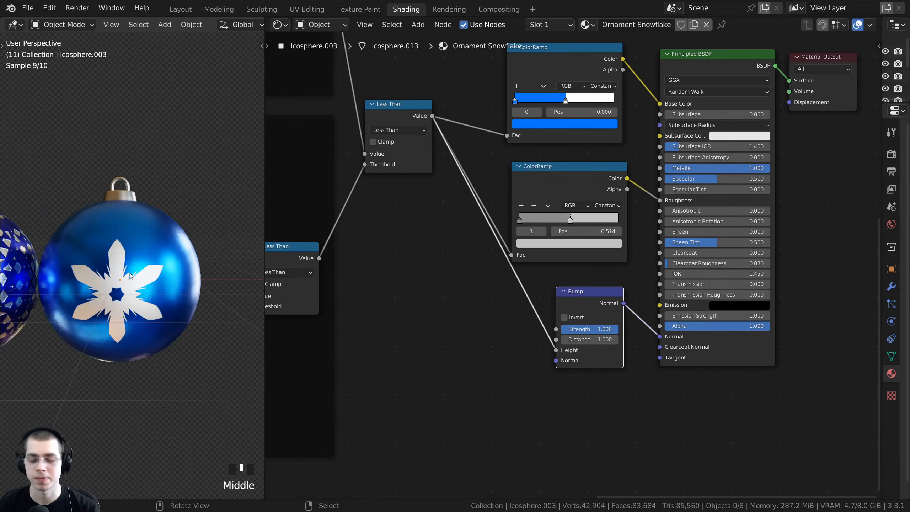
key(KP_1)
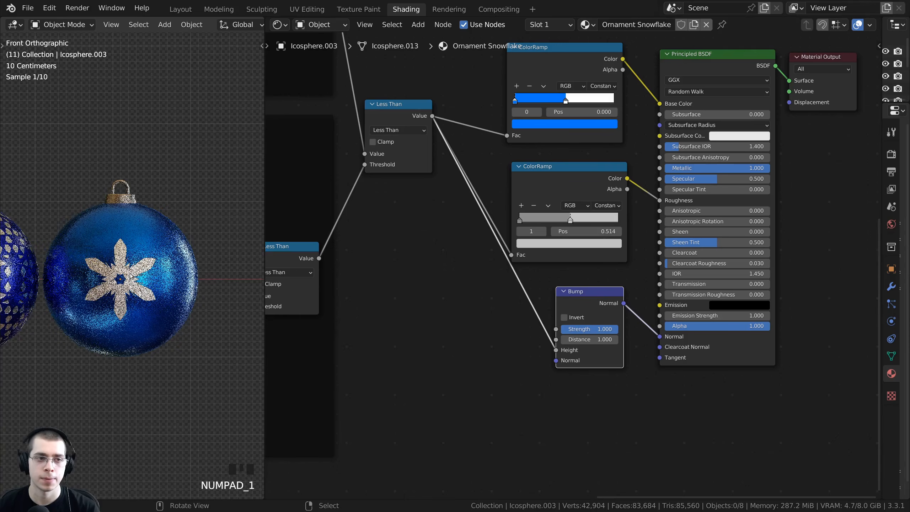
Step: Select the snowflake ornament together with its hook and save the file
shift+middle_drag(131, 276, 120, 267)
drag(172, 111, 87, 271)
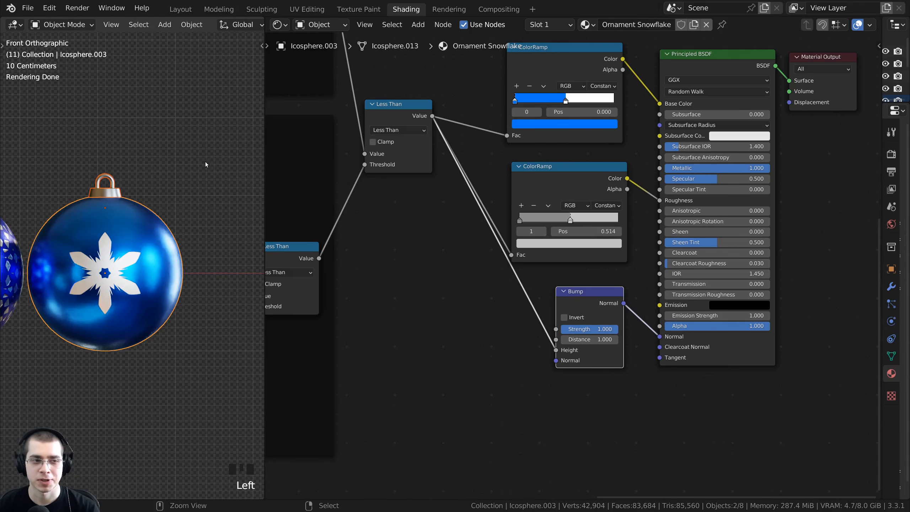
key(ctrl+s)
Step: Duplicate the snowflake ornament and its hook along the X axis, placing the copy right beside the original at the end of the row
scroll(203, 166, down, 5)
mouse_move(147, 263)
shift+middle_down()
mouse_move(137, 263)
mouse_move(155, 272)
shift+middle_up()
scroll(137, 263, down, 4)
scroll(145, 275, up, 6)
scroll(155, 272, up, 1)
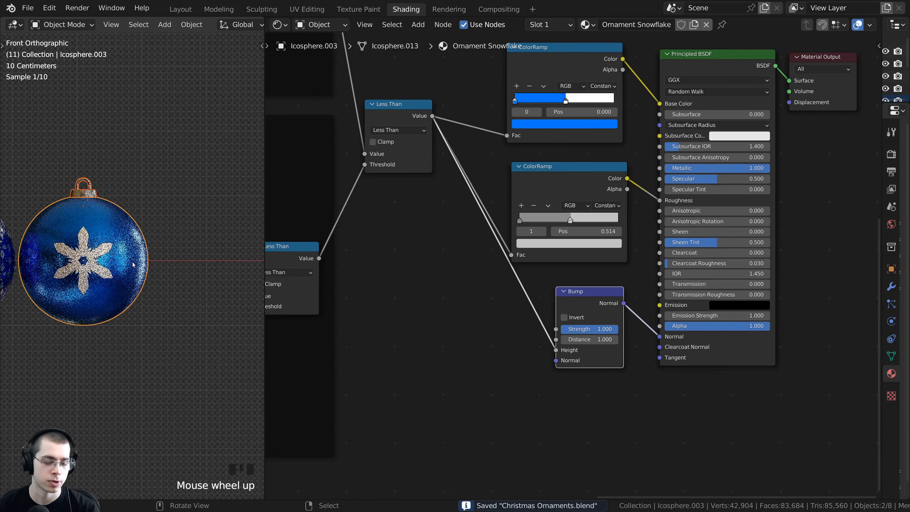
key(shift+d)
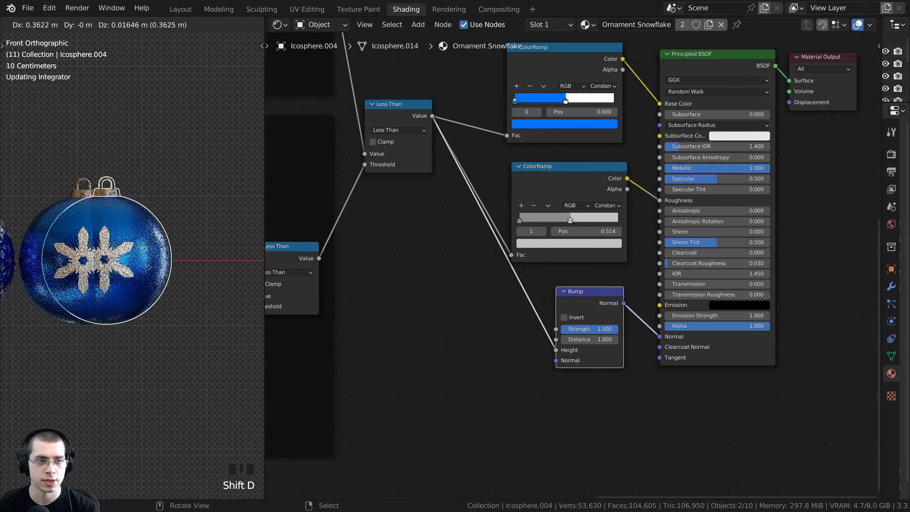
key(x)
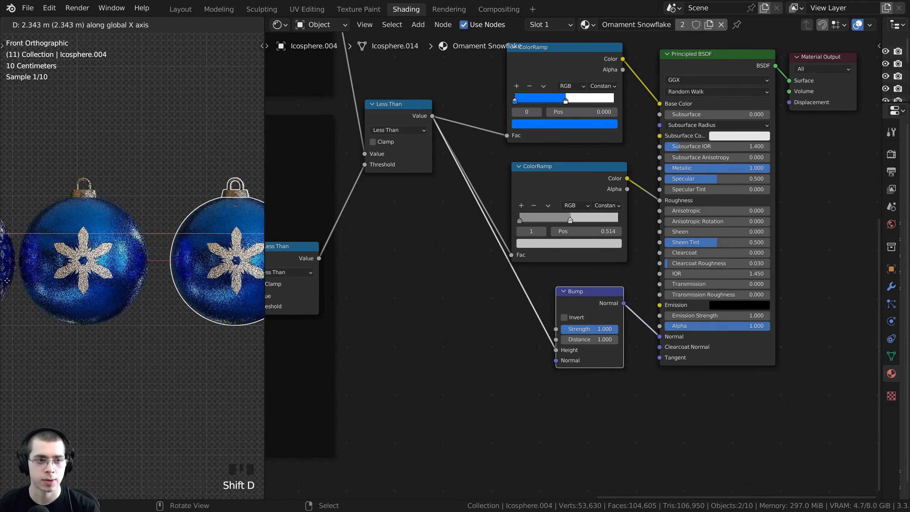
click(253, 280)
Step: Select only the duplicated ornament's ball and unlink the Ornament Snowflake material from it
shift+middle_drag(226, 275, 140, 235)
scroll(178, 278, up, 1)
right_click(185, 255)
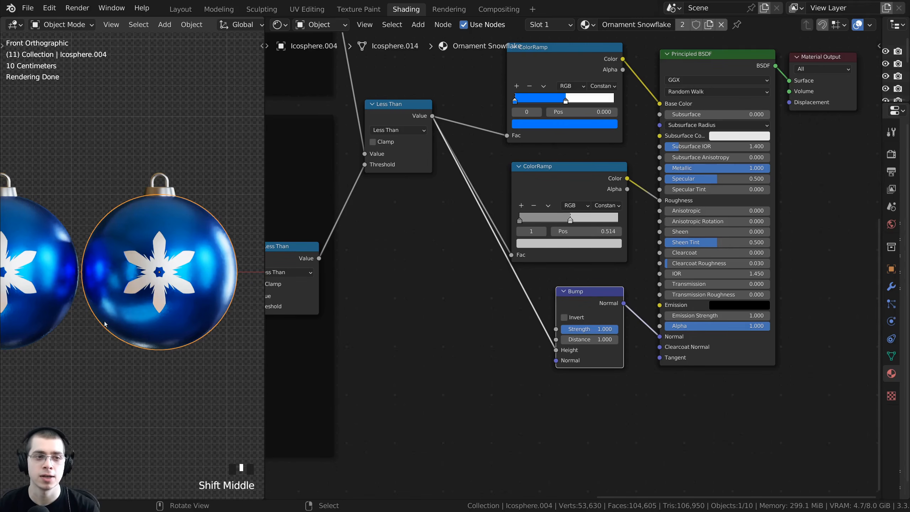
click(721, 26)
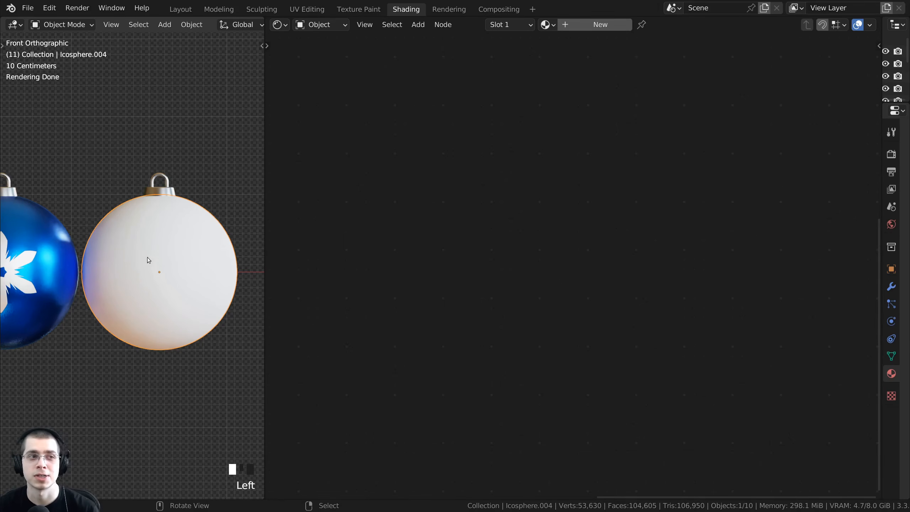
Step: Append the Procedural Glitter material from Procedural Glitter Material.blend into the current file
click(31, 10)
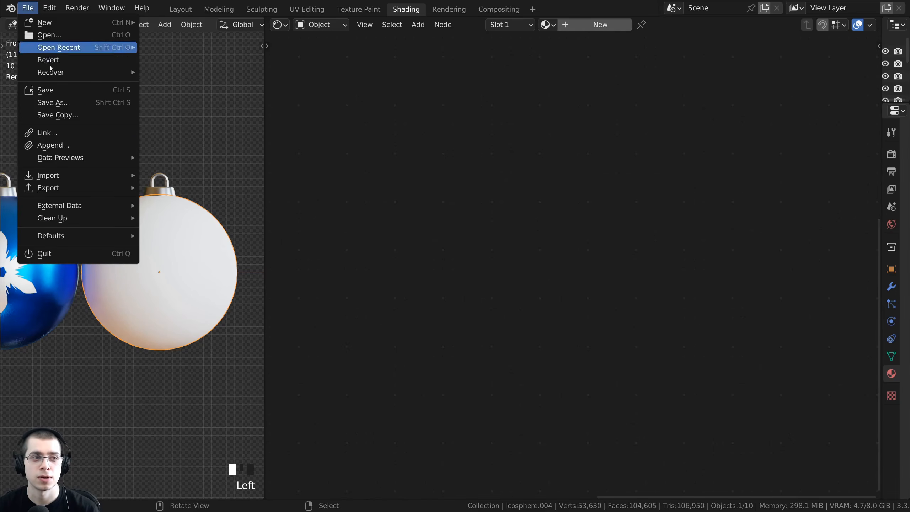
click(52, 146)
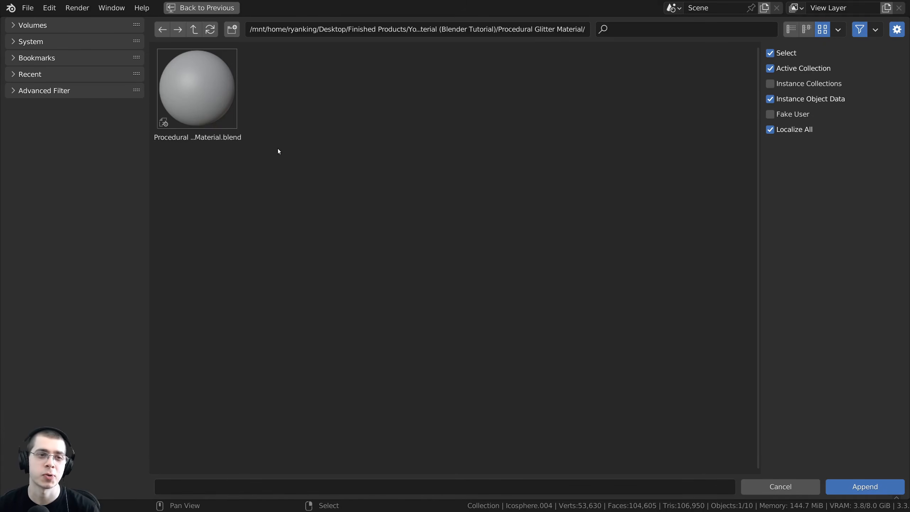
click(206, 81)
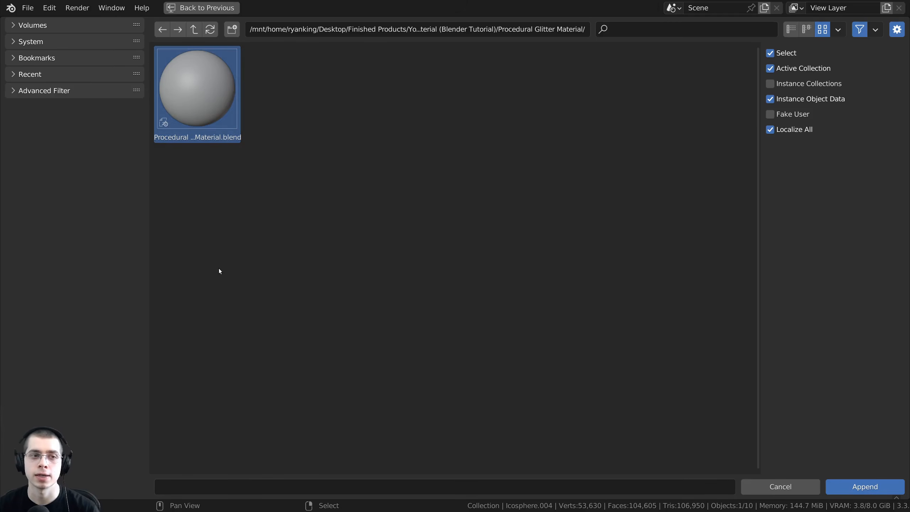
double_click(209, 96)
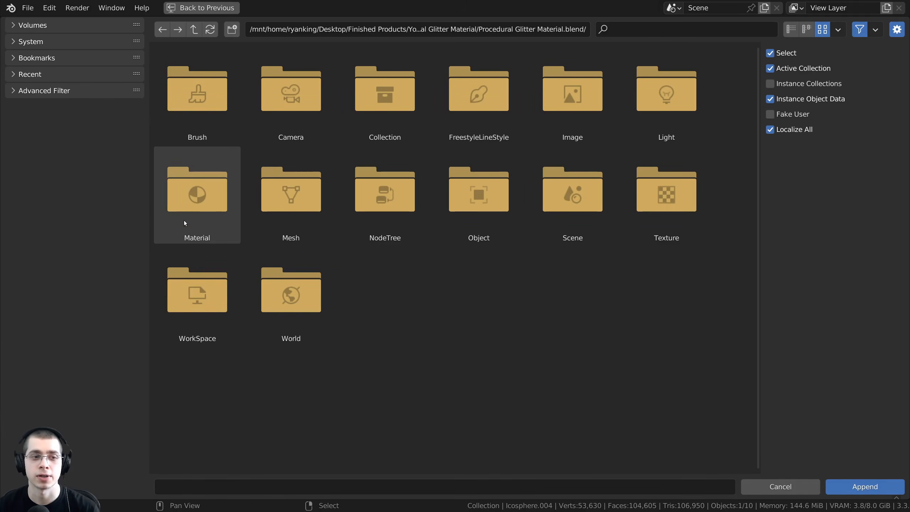
double_click(206, 196)
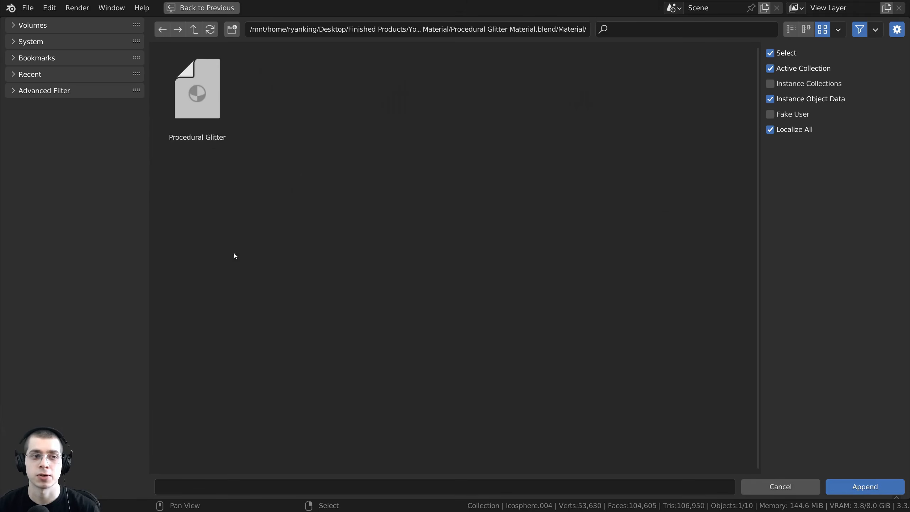
double_click(206, 107)
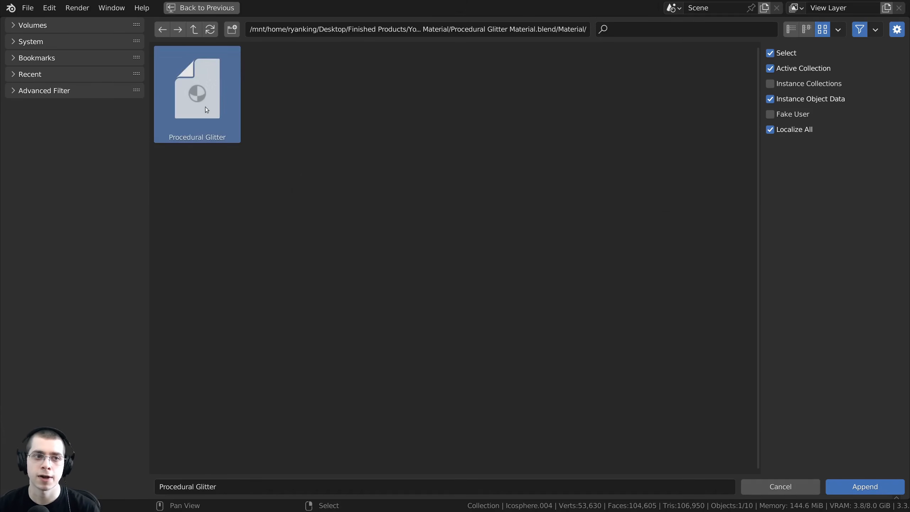
Step: Assign the Procedural Glitter material to the new white ornament ball
right_click(150, 222)
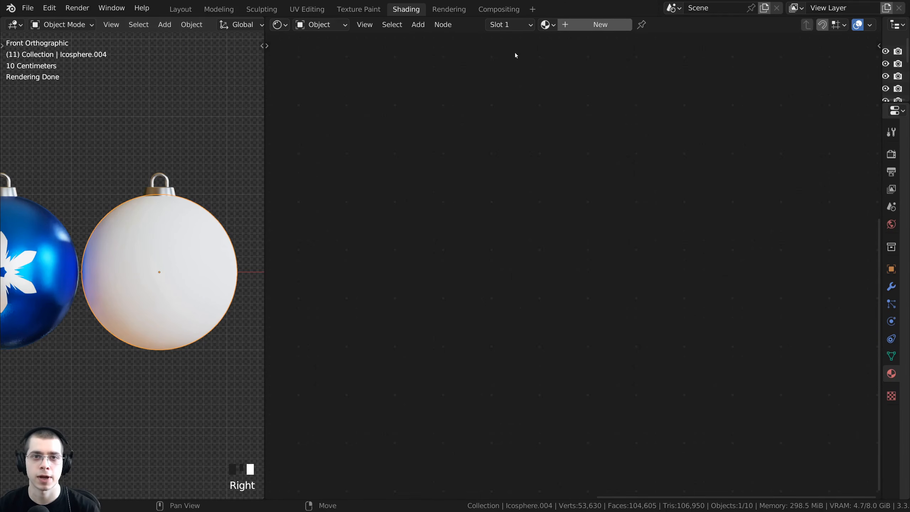
click(543, 23)
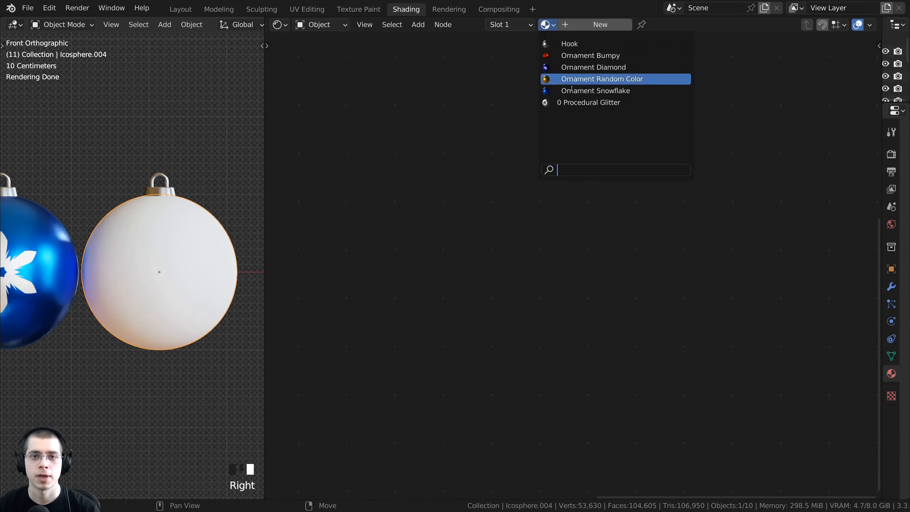
click(580, 103)
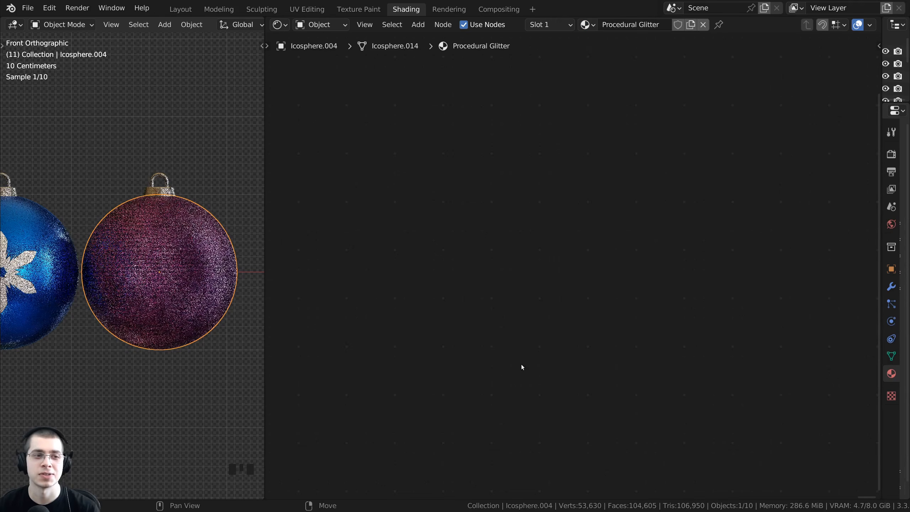
shift+middle_drag(160, 248, 151, 275)
scroll(157, 233, down, 2)
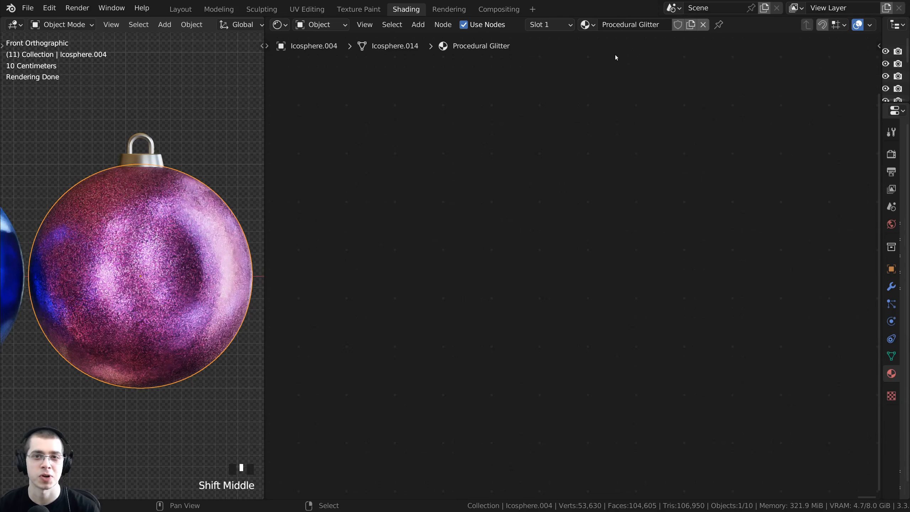
Step: Rename the ball's material as Ornament Glitter
drag(639, 26, 570, 26)
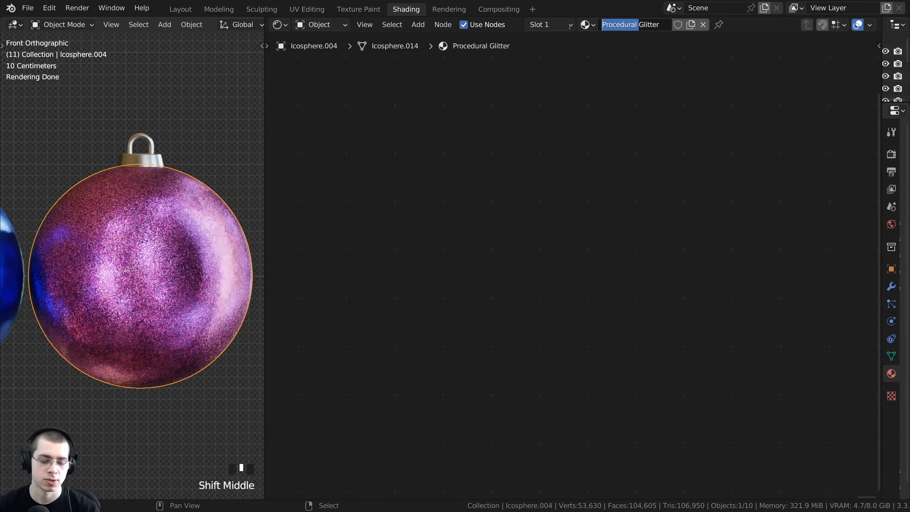
text(O)
text(rnament)
key(Return)
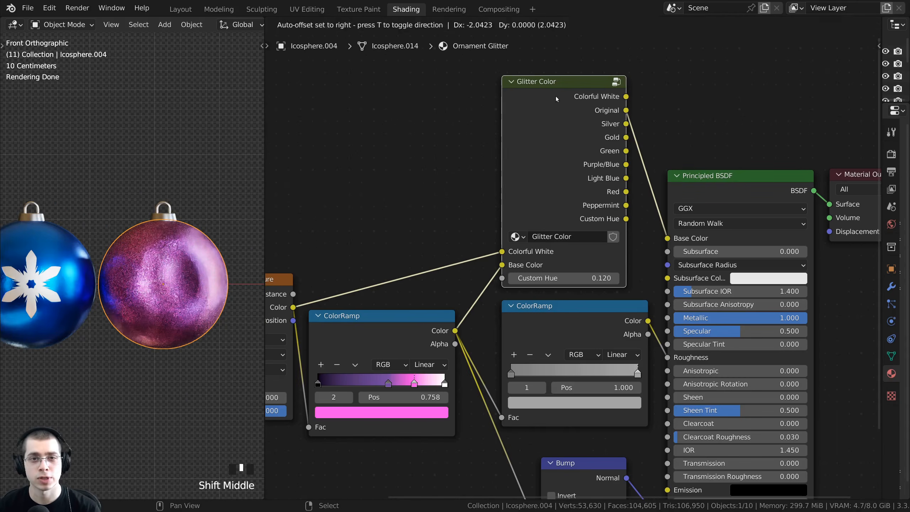
Step: Try the Glitter Color group's Gold and Silver outputs as the Principled BSDF's Base Color, and reconnect the Original output
drag(563, 137, 569, 143)
drag(562, 95, 564, 84)
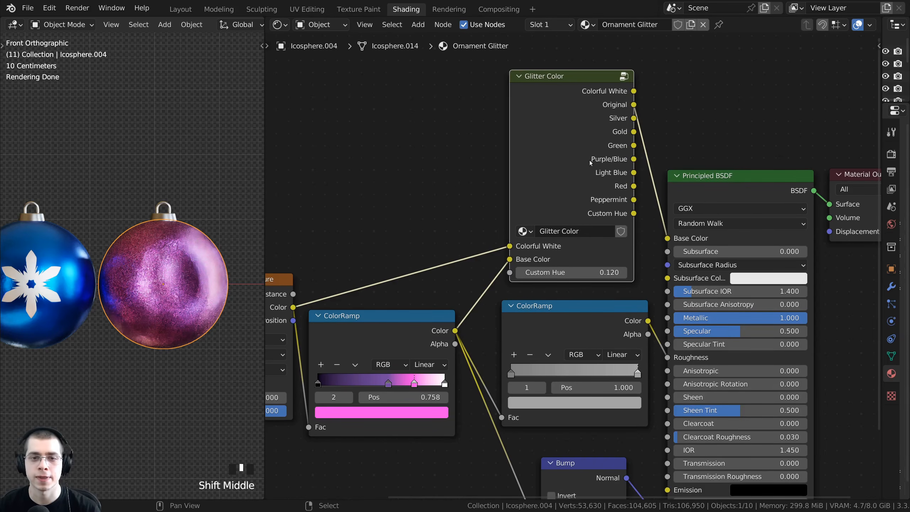
drag(634, 131, 665, 240)
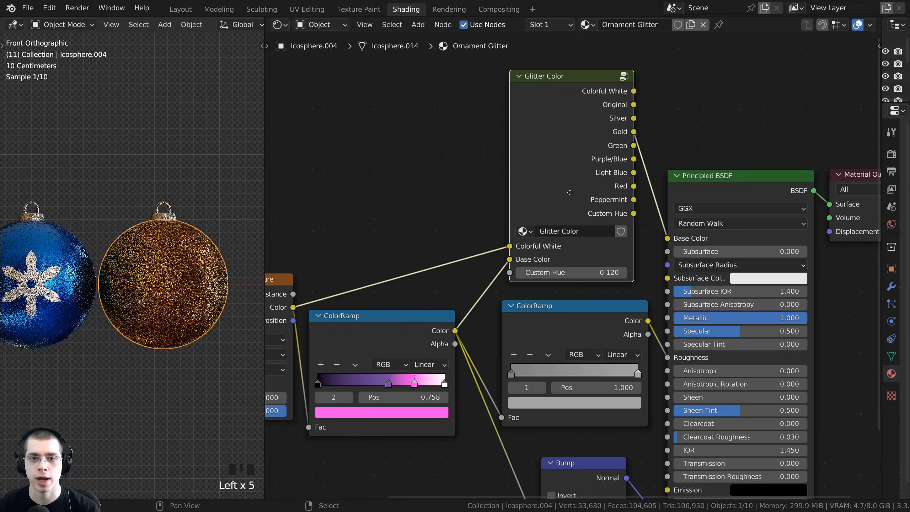
drag(570, 193, 560, 195)
drag(624, 121, 666, 239)
click(638, 134)
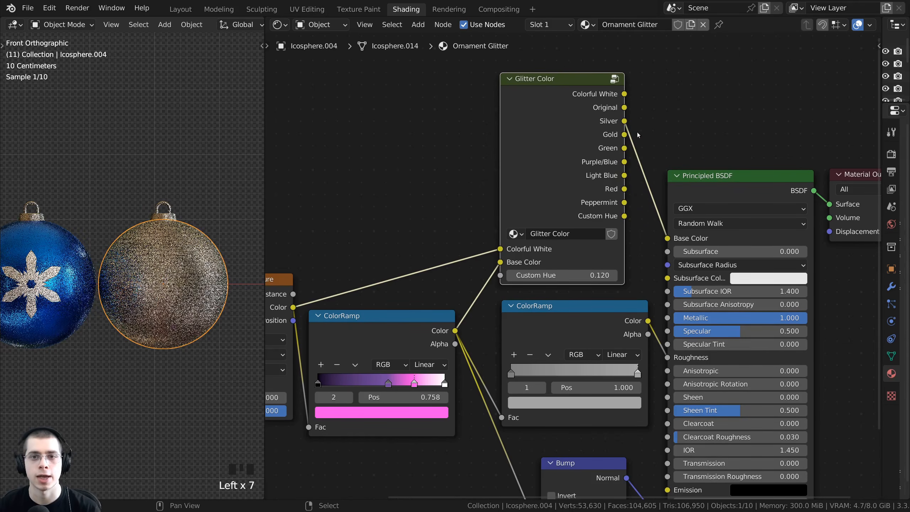
drag(624, 109, 667, 238)
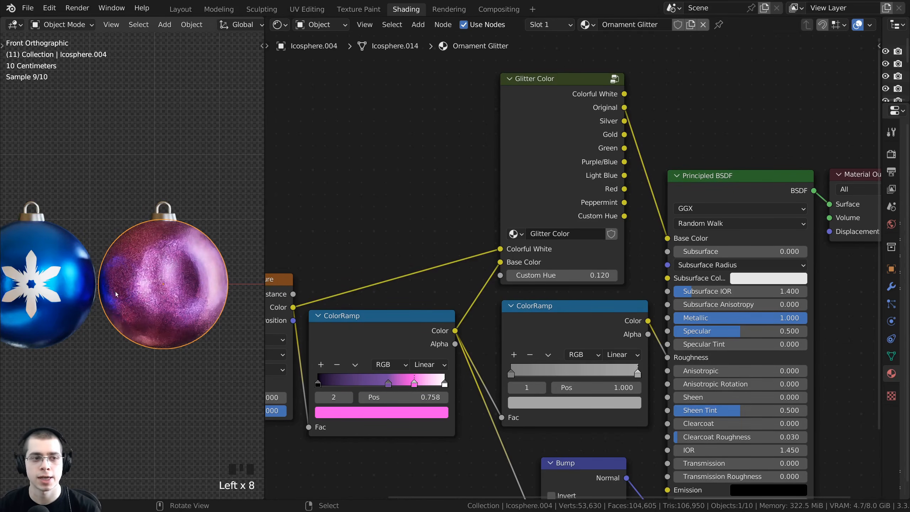
Step: Deselect all objects and save the file with the five ornaments
scroll(133, 304, down, 3)
shift+middle_drag(136, 307, 234, 258)
key(a)
scroll(166, 302, down, 3)
key(ctrl+s)
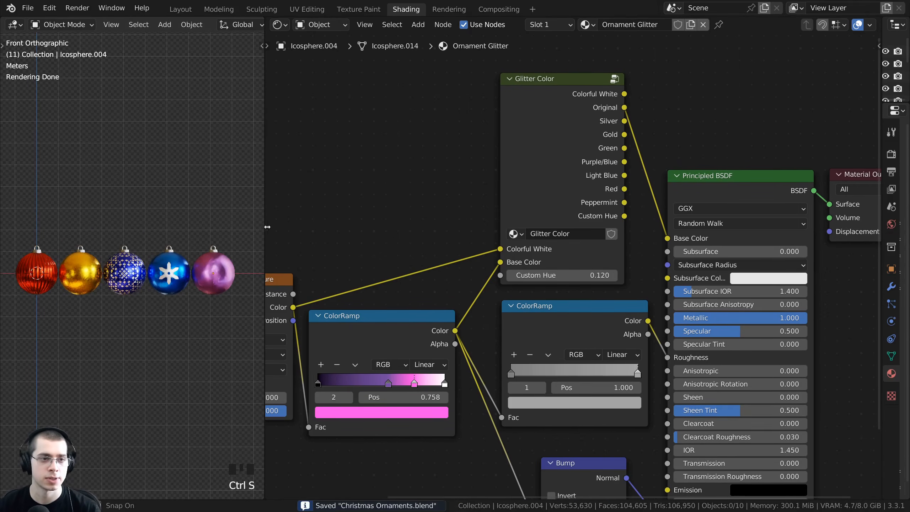
Step: Widen the 3D viewport and frame the whole row of five ornaments in it
drag(262, 229, 447, 230)
scroll(285, 292, up, 3)
shift+middle_drag(285, 292, 313, 274)
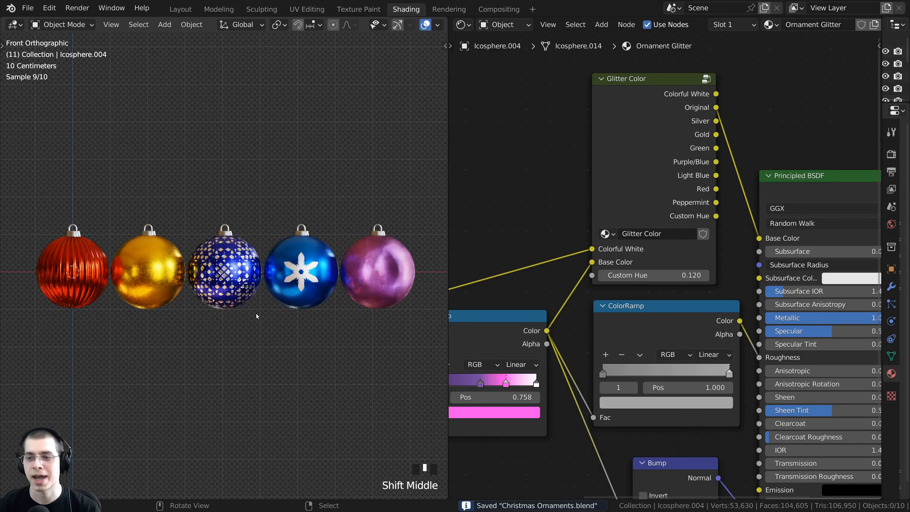
shift+middle_drag(246, 303, 247, 287)
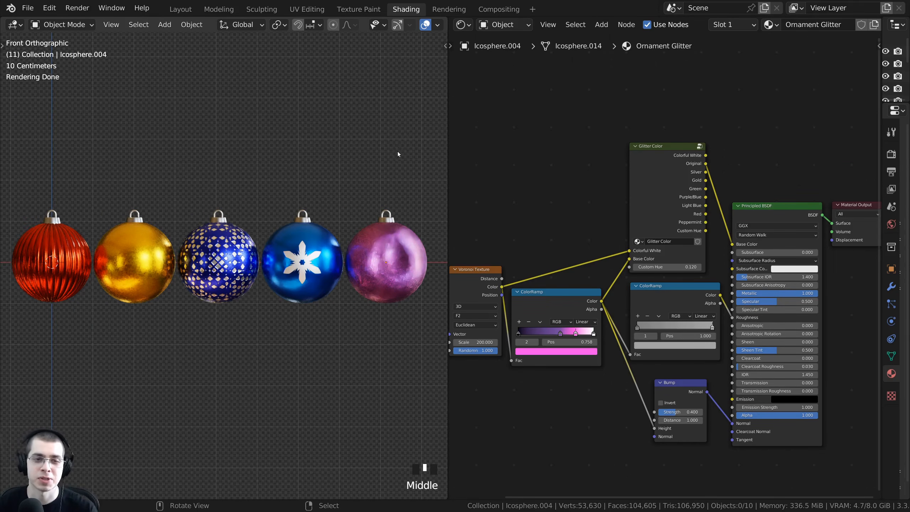
Step: Duplicate the glitter ornament and its hook about 2.3 m straight down along the Z axis
right_click(387, 217)
scroll(387, 226, down, 1)
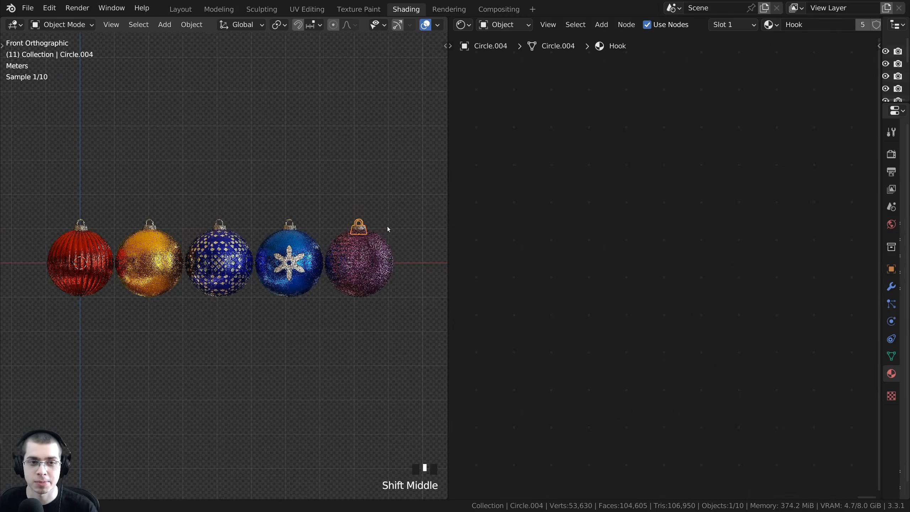
shift+middle_drag(387, 226, 373, 247)
shift+right_click(357, 256)
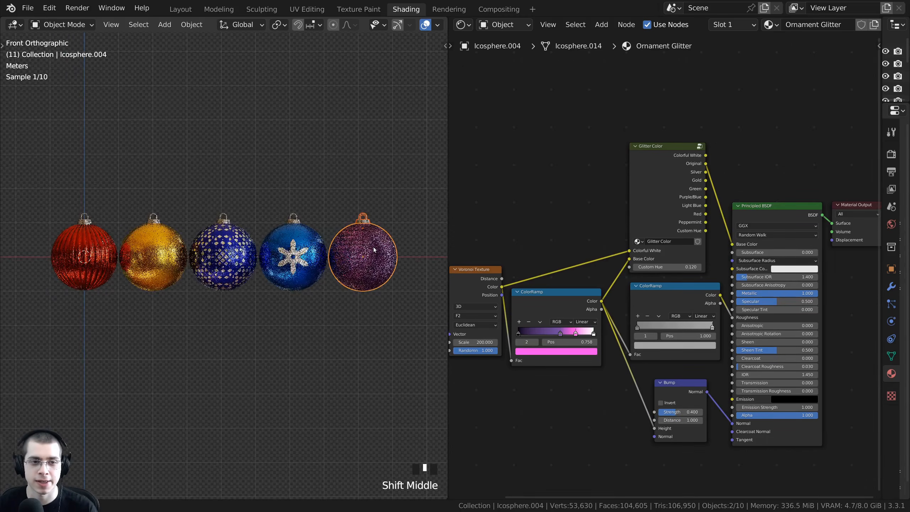
scroll(375, 241, up, 1)
key(shift+d)
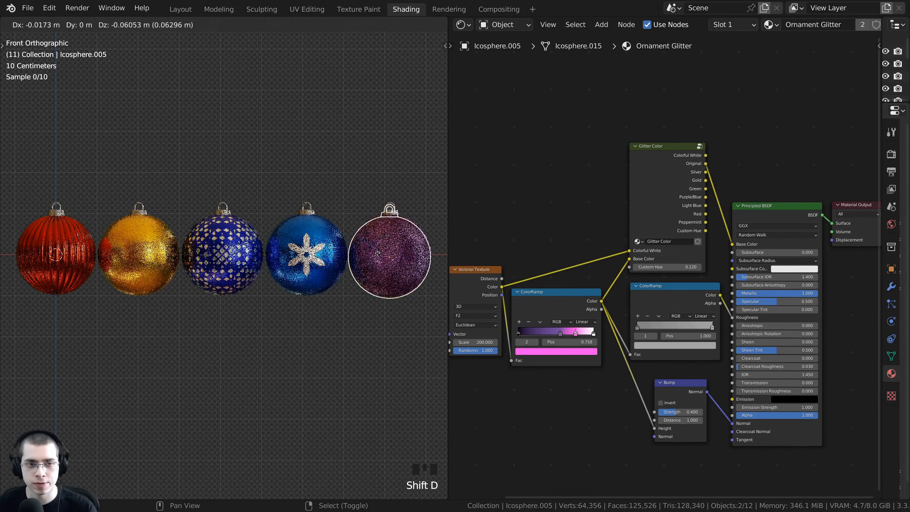
key(z)
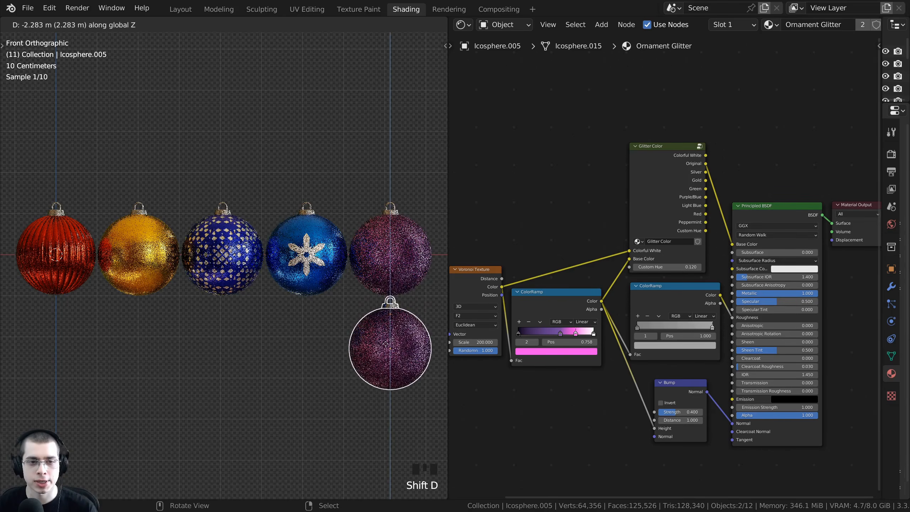
click(383, 316)
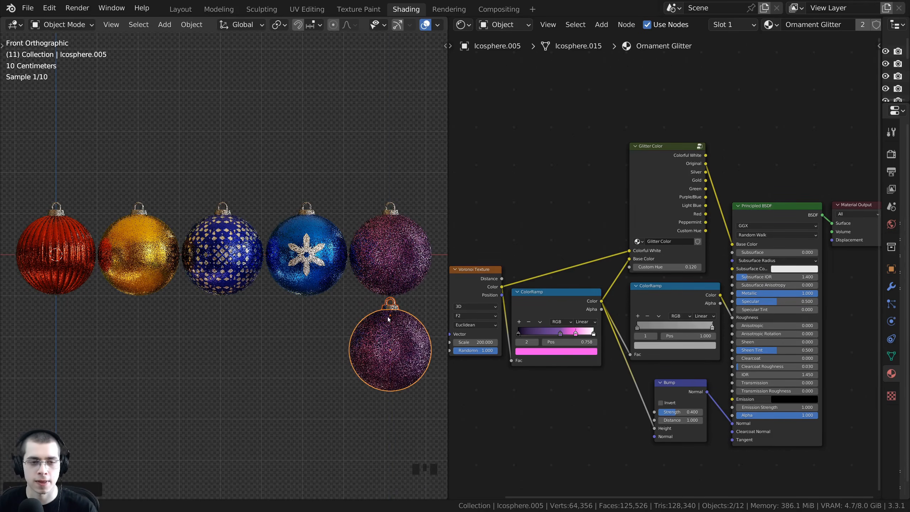
Step: Move the duplicated ornament about 8.1 m in negative X to sit under the red one, and fine-tune its height
shift+middle_drag(382, 316, 390, 316)
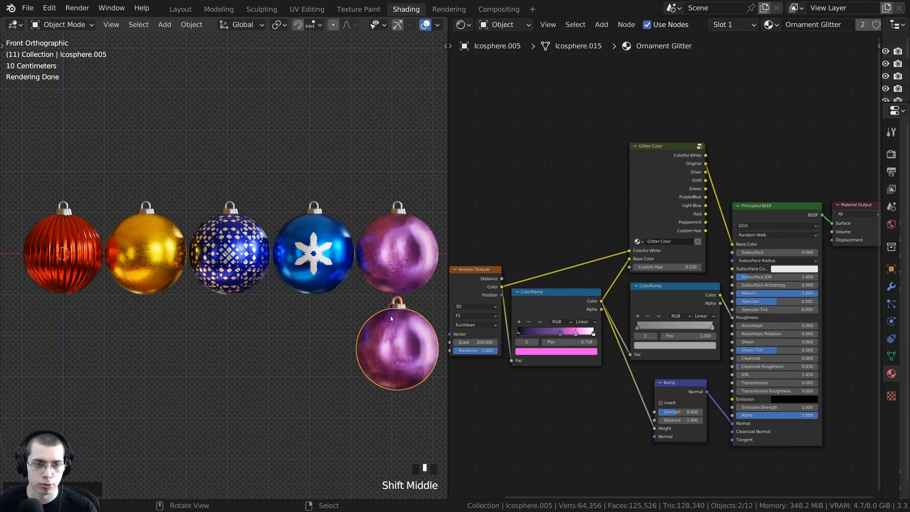
key(g)
key(x)
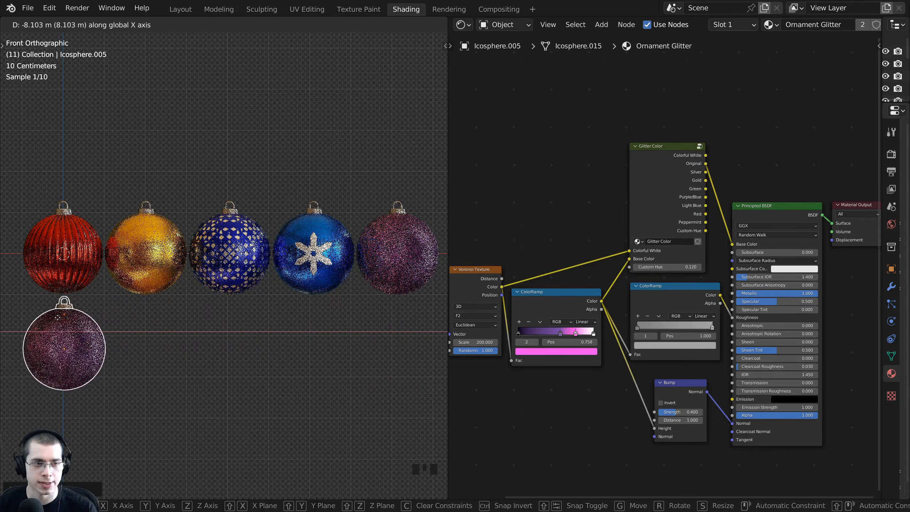
click(57, 317)
key(g)
key(z)
click(56, 313)
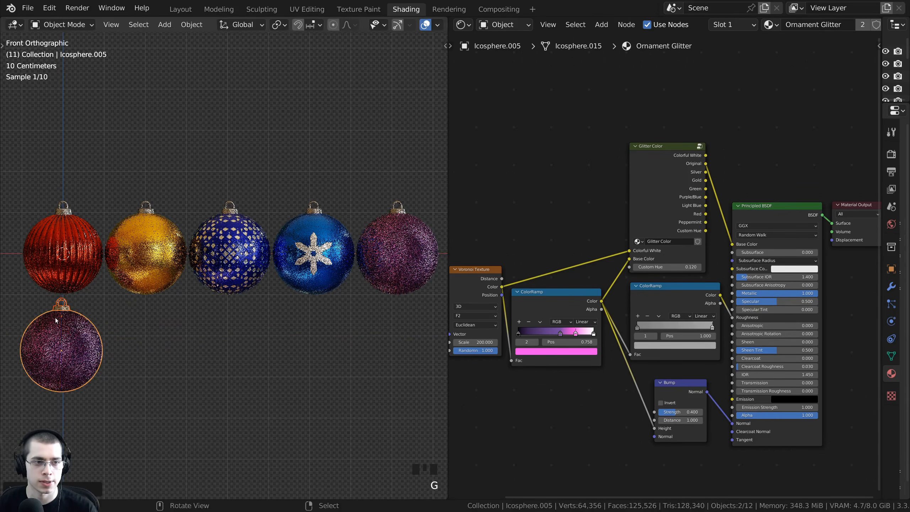
Step: Centre the duplicated ornament in the 3D viewport and widen the node editor to fit its whole material tree
shift+middle_drag(83, 303, 241, 303)
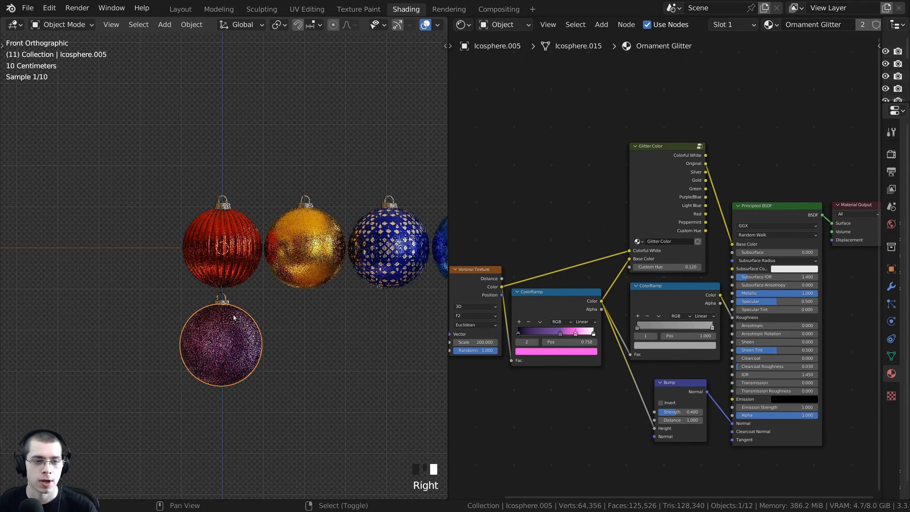
scroll(194, 296, up, 2)
shift+middle_drag(243, 329, 252, 301)
scroll(252, 301, up, 1)
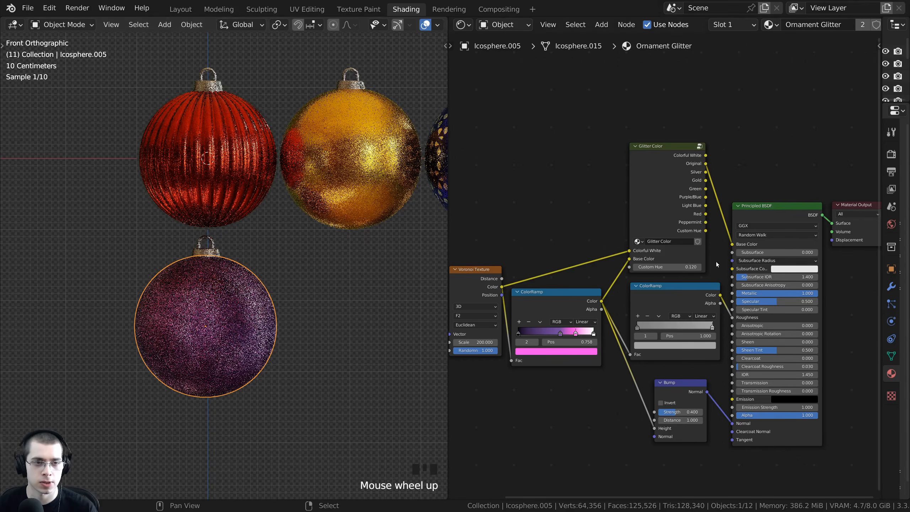
drag(448, 201, 257, 201)
middle_drag(430, 215, 430, 209)
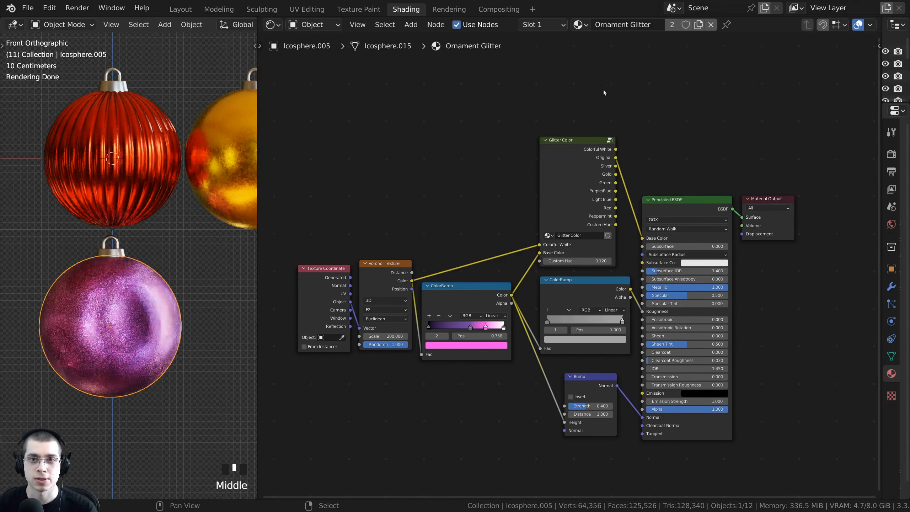
Step: Make the duplicated ornament's glitter material a separate copy and rename it Ornament Swirl
click(697, 25)
click(622, 25)
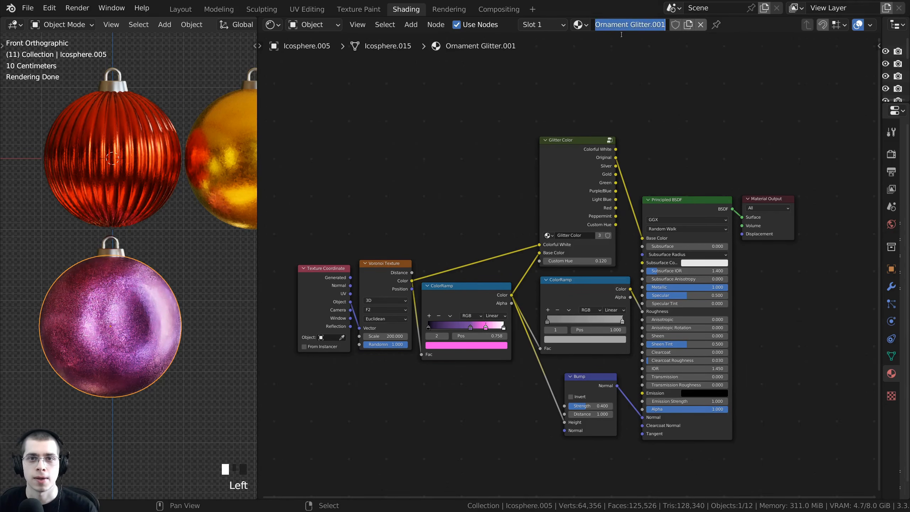
drag(628, 26, 668, 29)
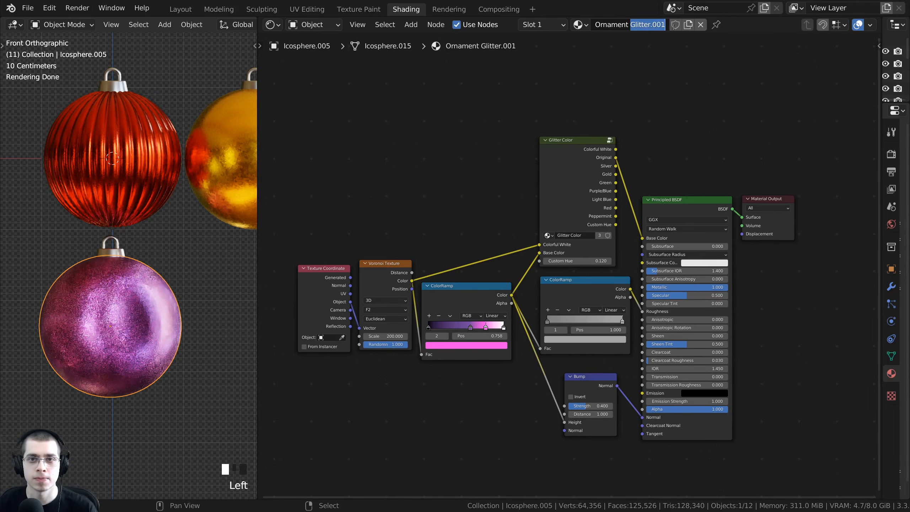
text(Swirl)
key(Left)
key(Left)
key(Left)
key(Left)
key(Left)
key(BackSpace)
key(BackSpace)
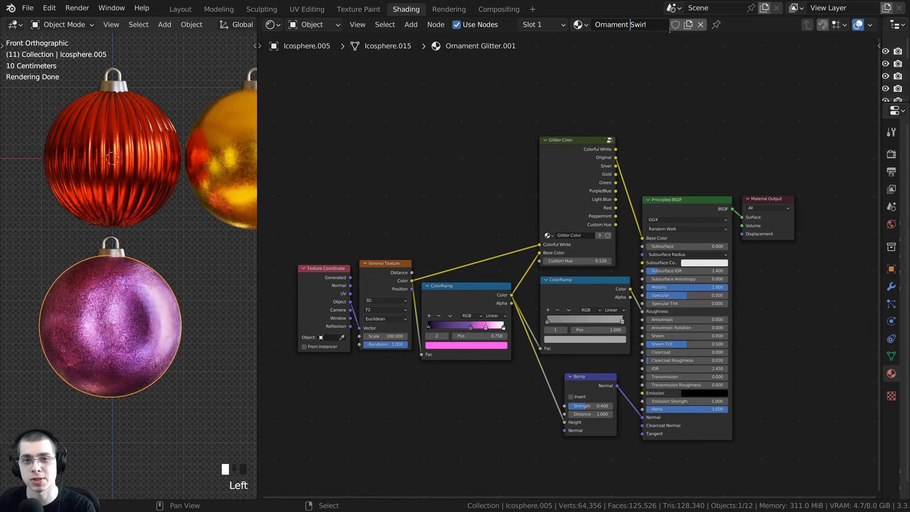
key(Return)
Step: Delete all nodes of the Ornament Swirl material except the Principled BSDF and the Material Output
scroll(163, 278, up, 2)
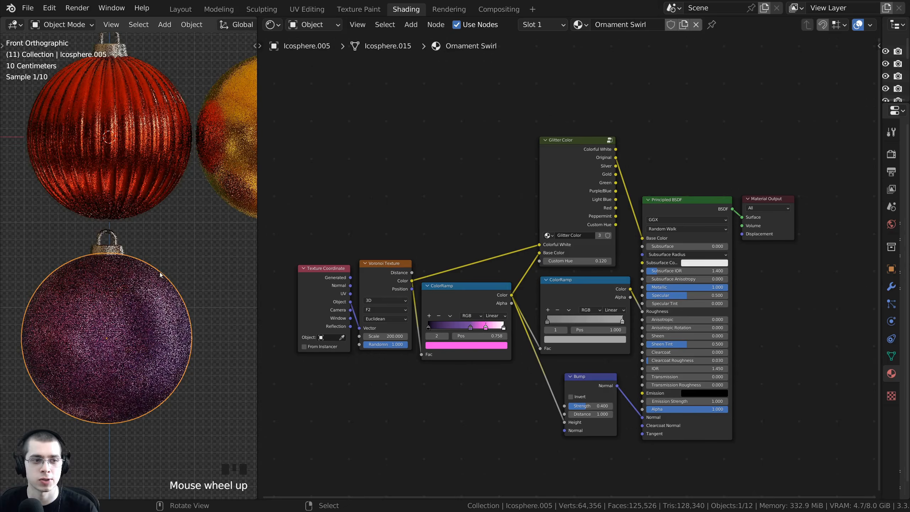
middle_drag(436, 257, 442, 247)
drag(607, 75, 322, 421)
middle_drag(322, 420, 332, 420)
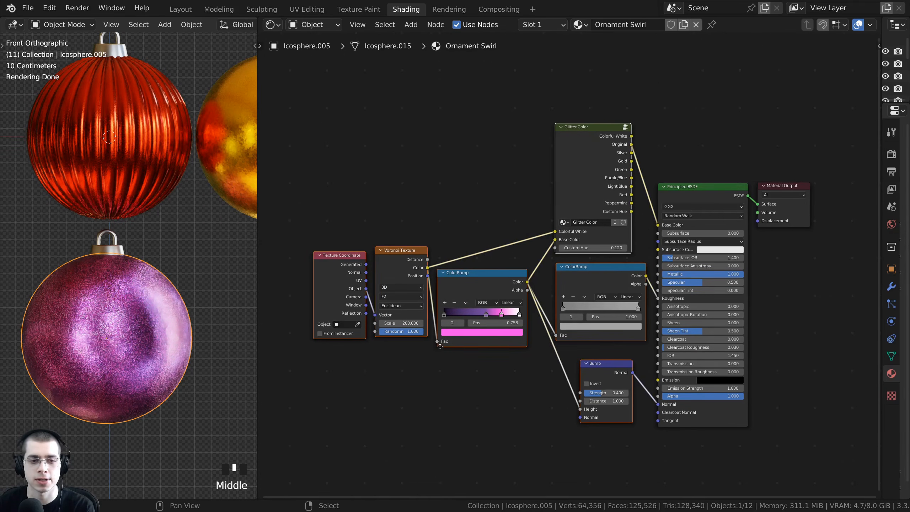
key(Delete)
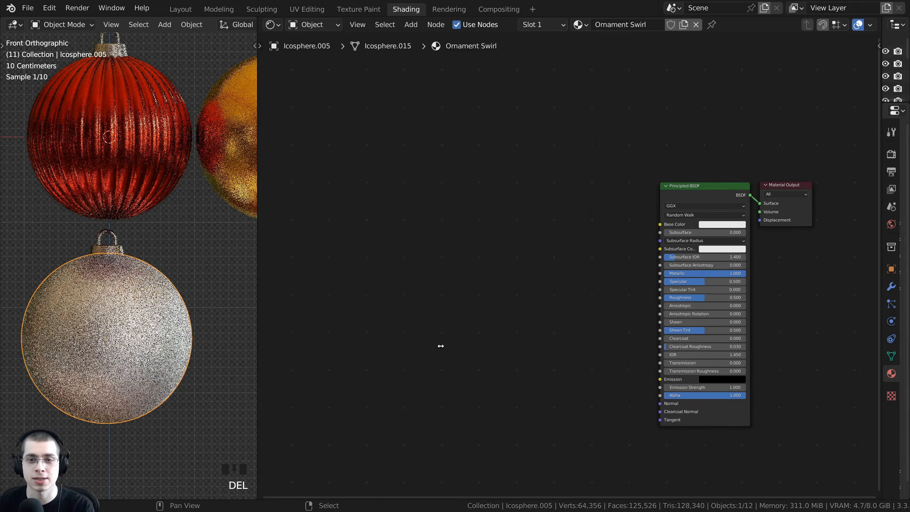
Step: Add a Gradient Texture node in the empty area in front of the Principled BSDF
ctrl+middle_drag(508, 303, 580, 271)
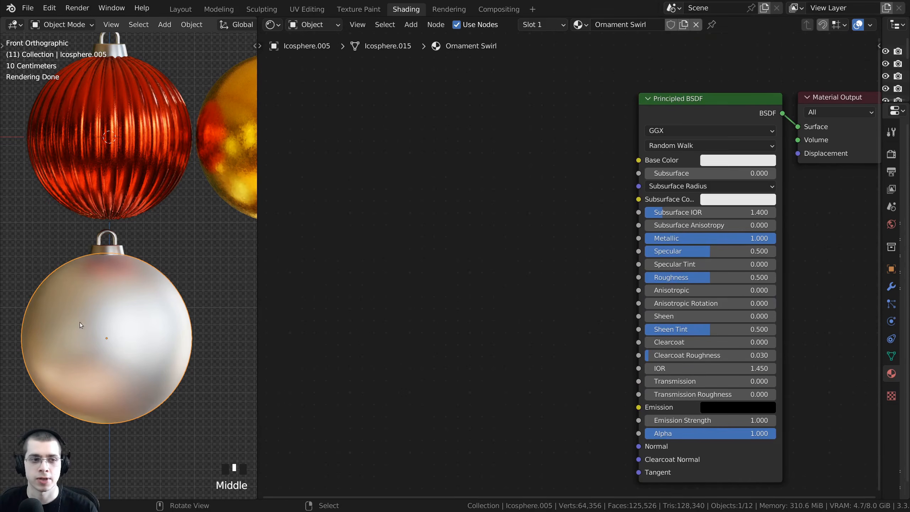
mouse_move(705, 238)
mouse_down()
mouse_move(583, 238)
mouse_move(713, 238)
mouse_up()
shift+middle_drag(159, 316, 169, 300)
shift+middle_drag(589, 320, 612, 299)
scroll(604, 311, down, 1)
drag(681, 111, 685, 112)
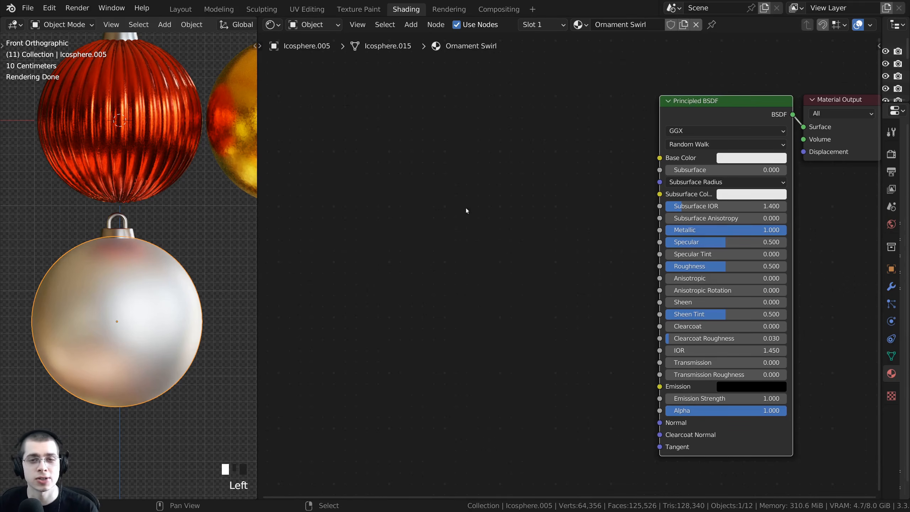
click(506, 190)
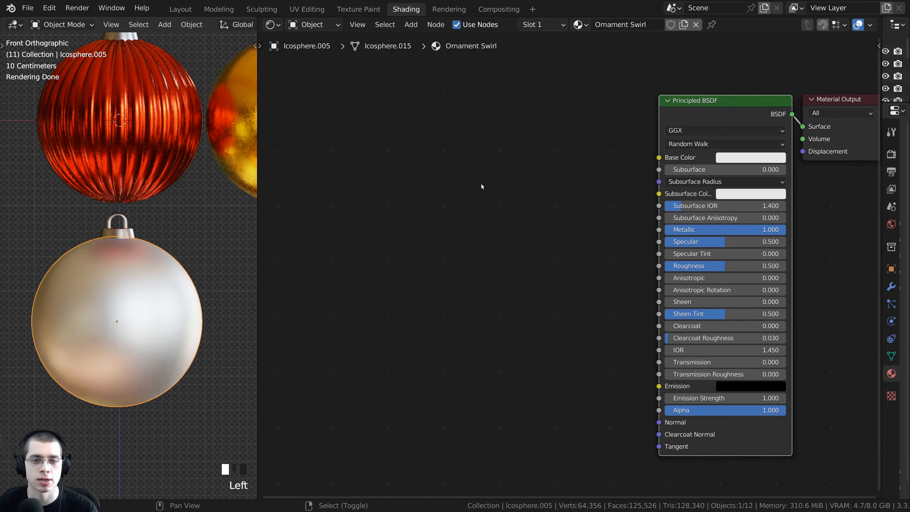
key(shift+a)
click(456, 186)
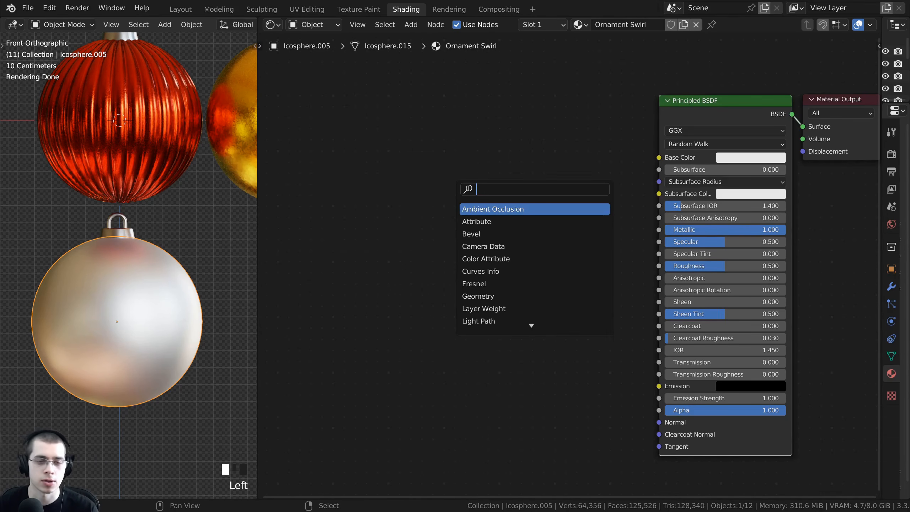
text(gra)
click(494, 208)
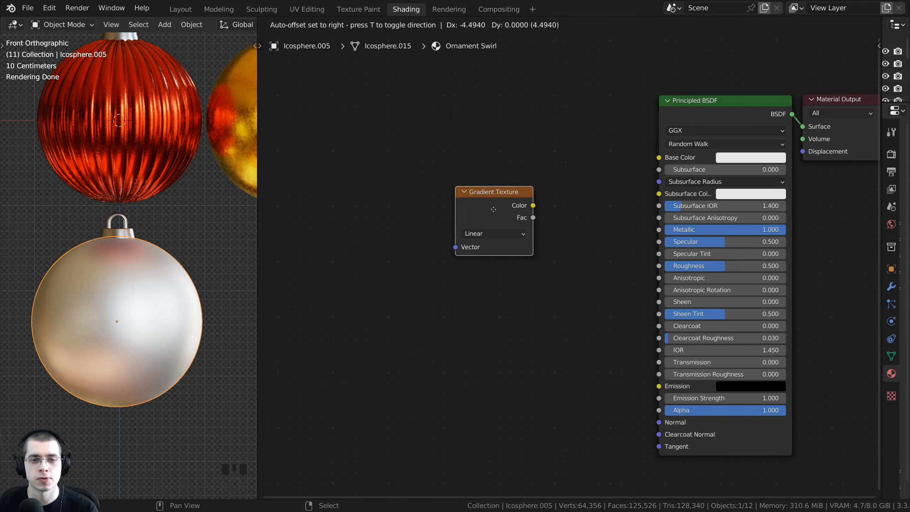
click(394, 272)
Step: Preview the Gradient Texture's color output directly on the duplicated ornament
scroll(422, 268, up, 2)
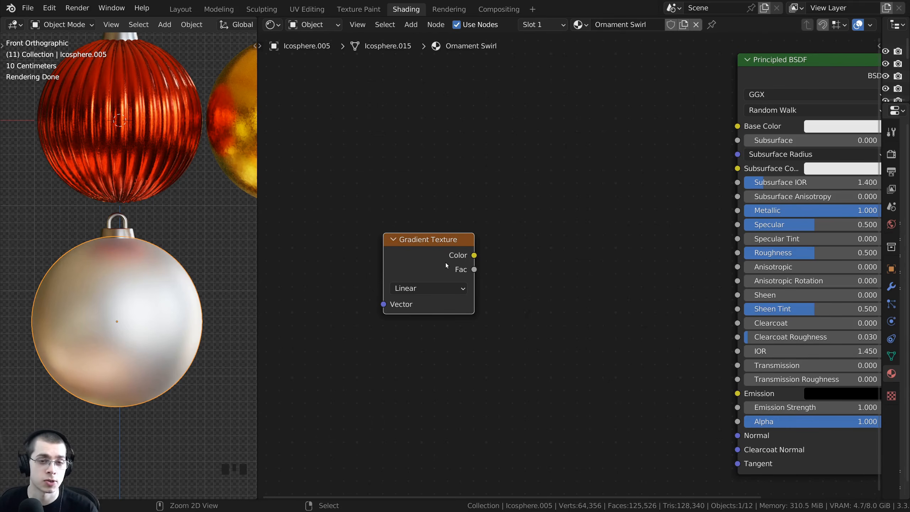
ctrl+shift+click(438, 257)
scroll(96, 288, up, 1)
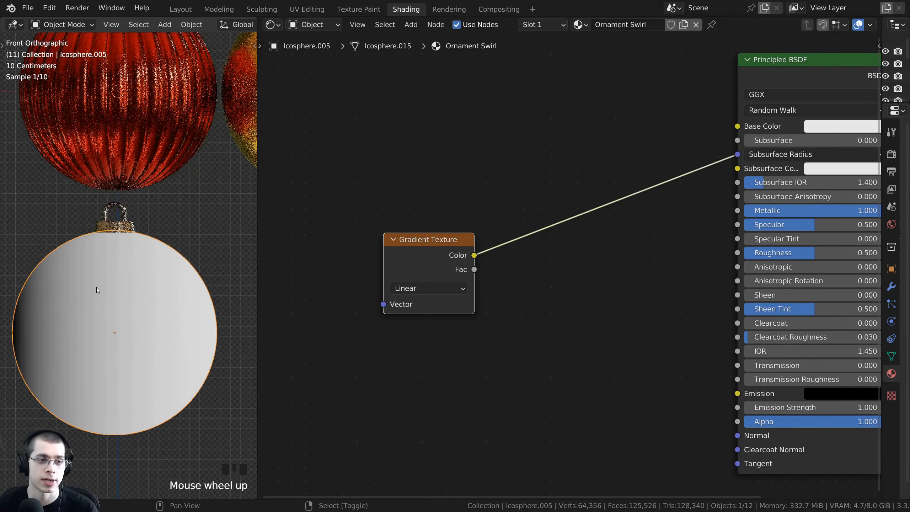
shift+middle_drag(97, 289, 114, 285)
drag(418, 249, 417, 247)
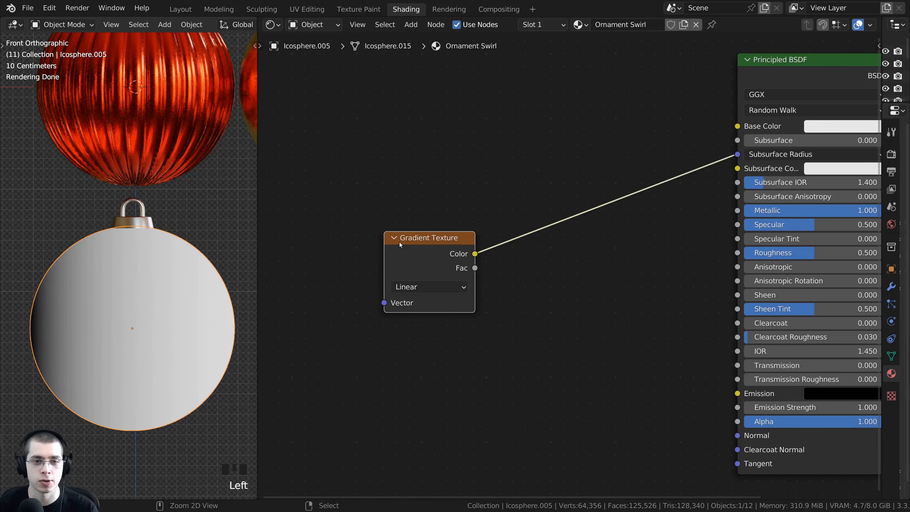
Step: Drive the Gradient Texture's vector from a new Texture Coordinate node's Object output, without a Mapping node in between
key(ctrl+t)
middle_drag(377, 247, 457, 247)
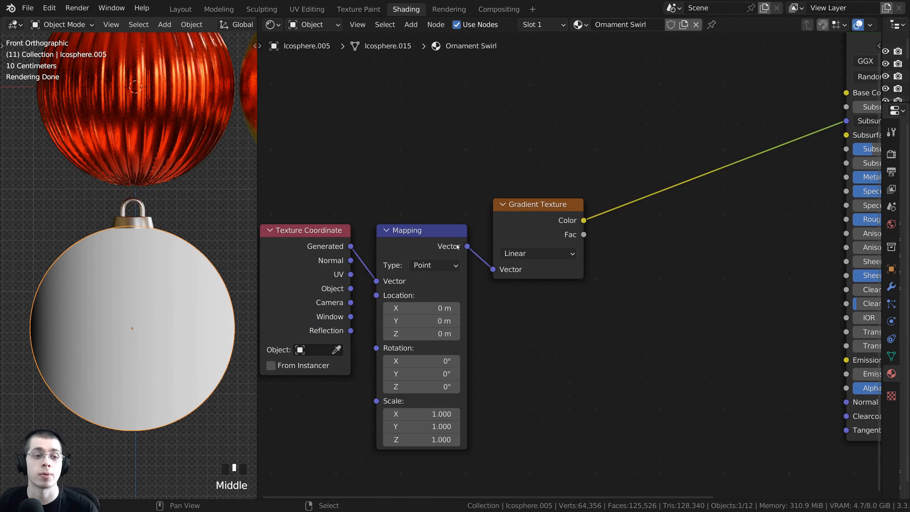
click(407, 250)
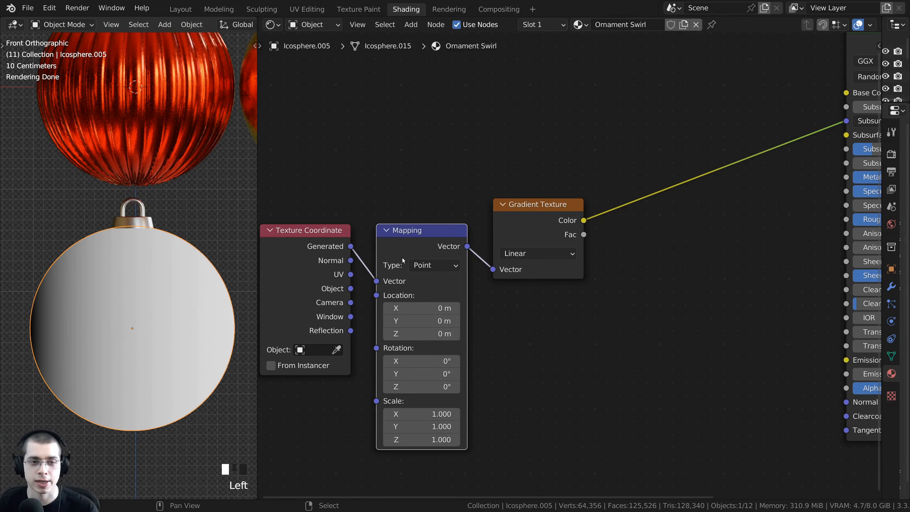
key(x)
drag(347, 291, 494, 274)
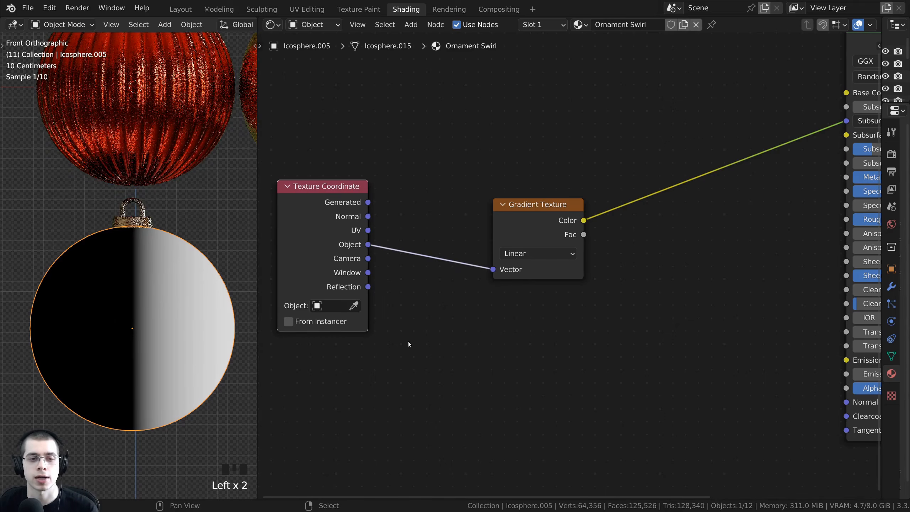
Step: Set the gradient type to Radial and examine the result on the ornament from another angle
middle_drag(168, 284, 111, 251)
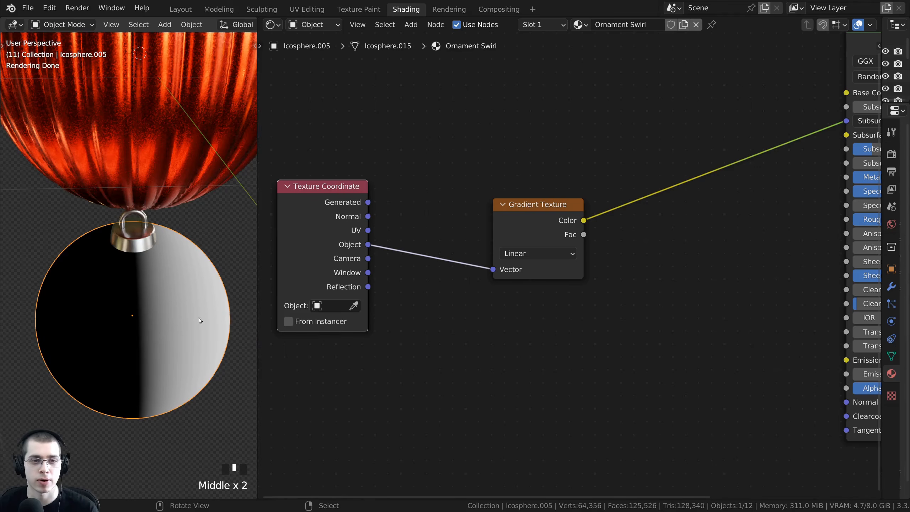
click(534, 252)
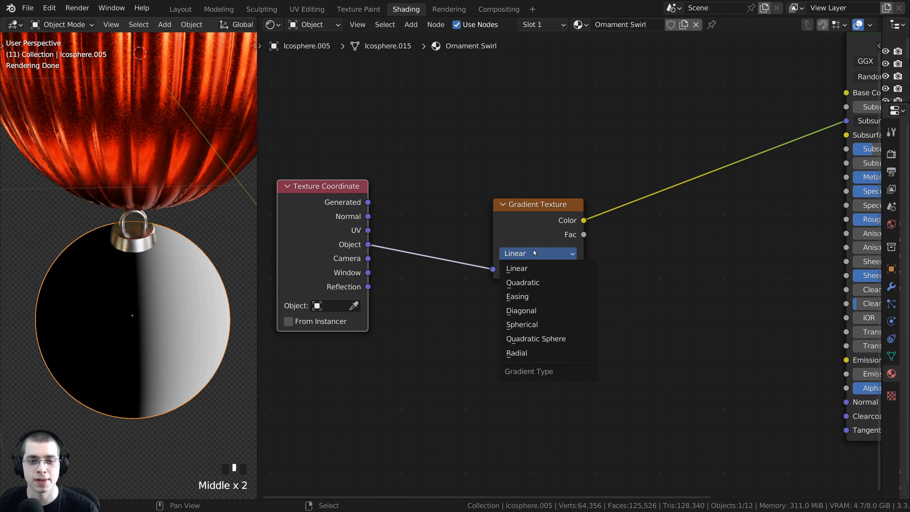
click(518, 353)
drag(531, 244, 512, 220)
scroll(67, 347, down, 2)
middle_drag(67, 347, 84, 311)
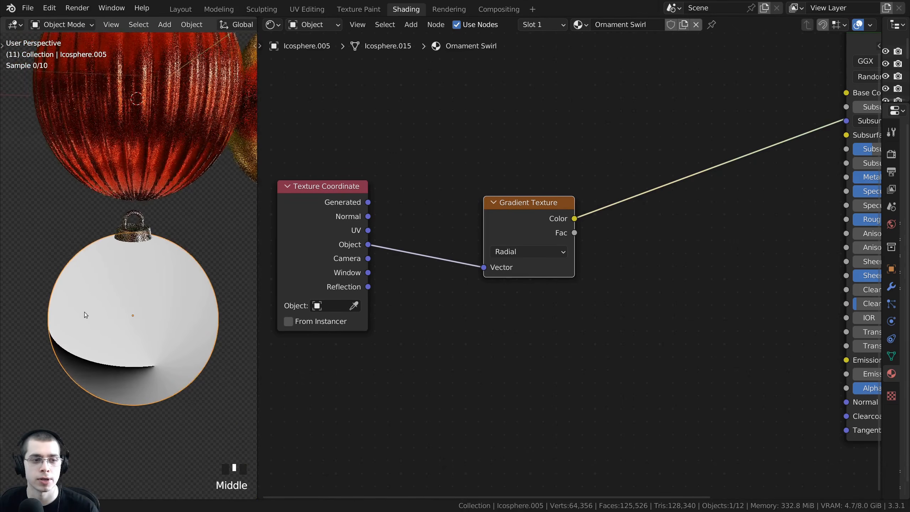
Step: Compare the gradient ornament's orientation with the other ornaments in the row
scroll(122, 311, down, 6)
scroll(90, 313, up, 3)
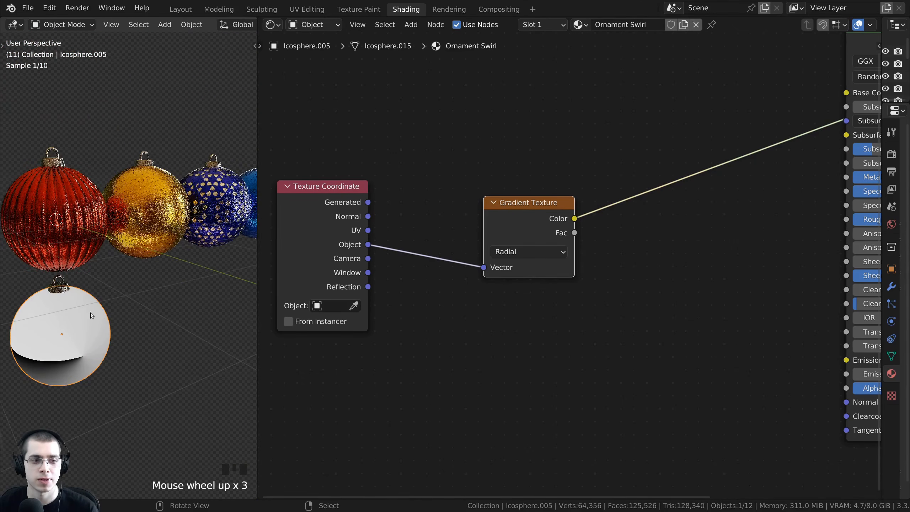
shift+middle_drag(80, 361, 198, 258)
right_click(223, 220)
right_click(199, 222)
scroll(154, 261, down, 1)
scroll(67, 341, up, 4)
right_click(67, 341)
shift+middle_drag(67, 342, 177, 325)
scroll(161, 300, up, 2)
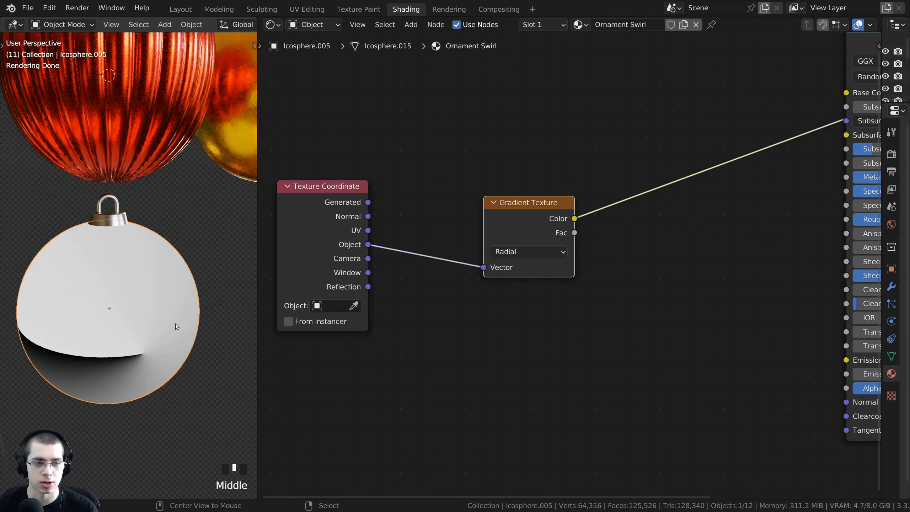
Step: Clear the gradient ornament's rotation so its radial gradient runs around the vertical axis
key(alt+r)
scroll(175, 324, down, 4)
middle_drag(154, 270, 210, 285)
key(r)
right_click(178, 278)
scroll(159, 247, down, 1)
Step: Look over the row of ornaments, reselect the gradient ornament and examine its radial gradient up close from several angles
middle_drag(177, 253, 107, 195)
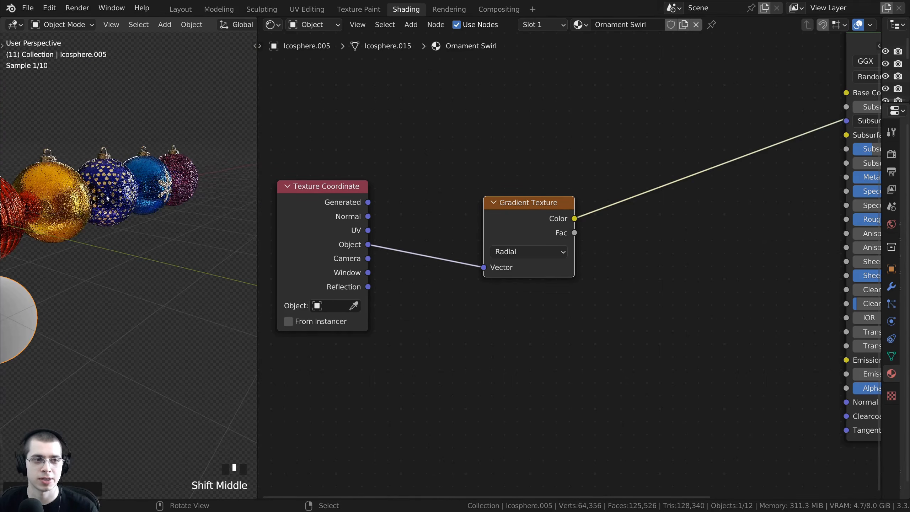
right_click(143, 163)
shift+middle_drag(171, 180, 178, 237)
scroll(236, 186, up, 2)
scroll(242, 140, down, 2)
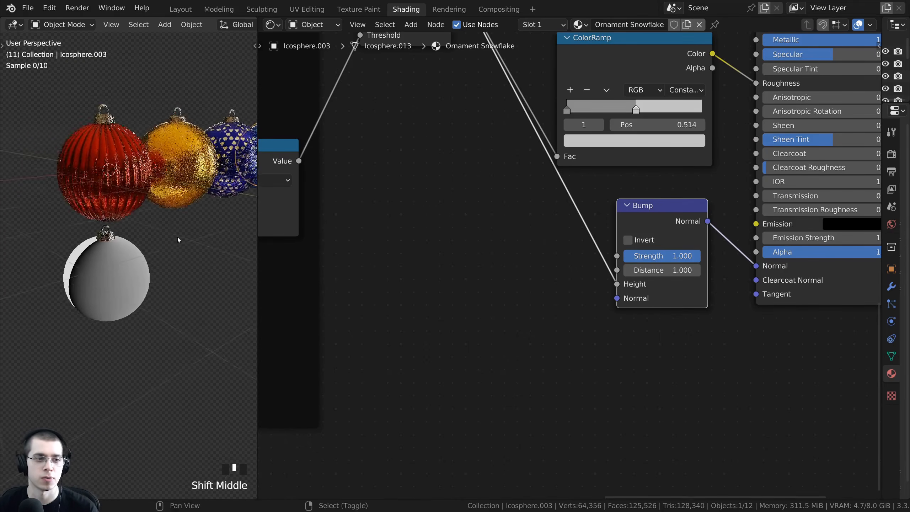
right_click(105, 276)
scroll(84, 265, up, 3)
shift+middle_drag(84, 265, 120, 276)
scroll(117, 255, up, 1)
middle_drag(109, 235, 83, 223)
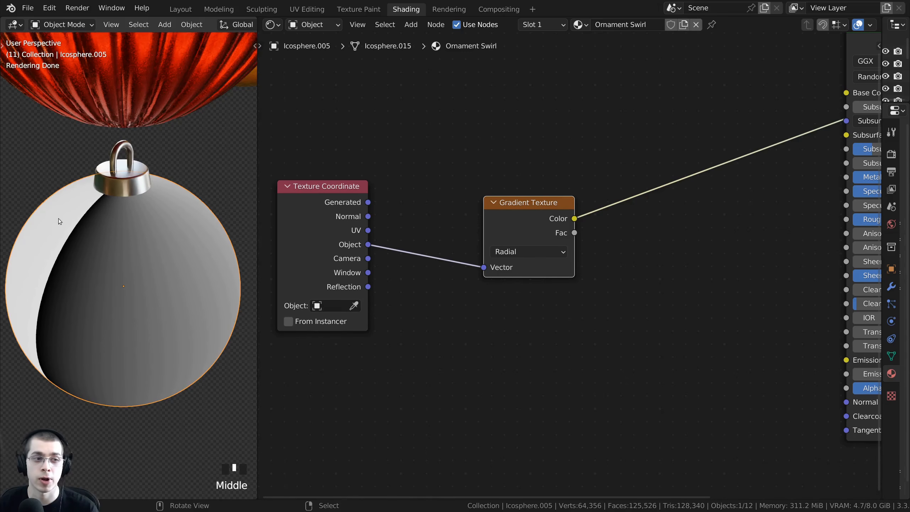
middle_drag(64, 250, 157, 295)
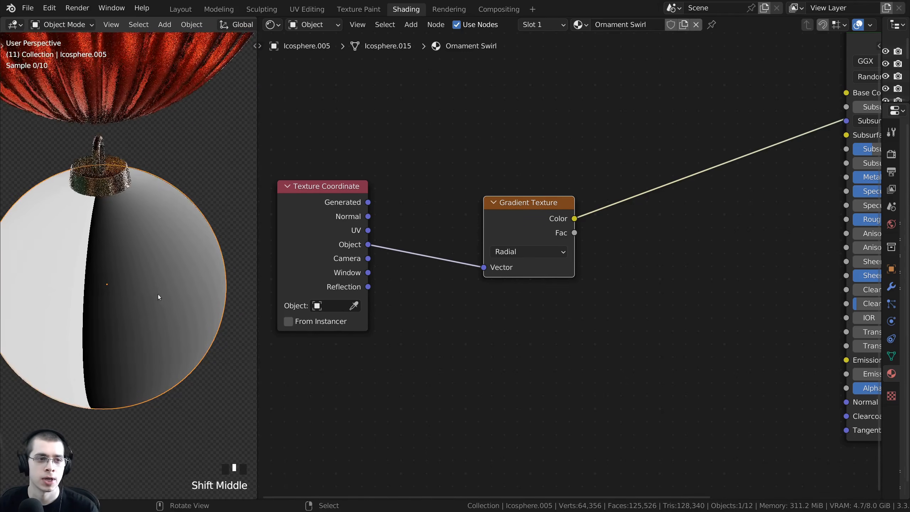
scroll(97, 201, up, 1)
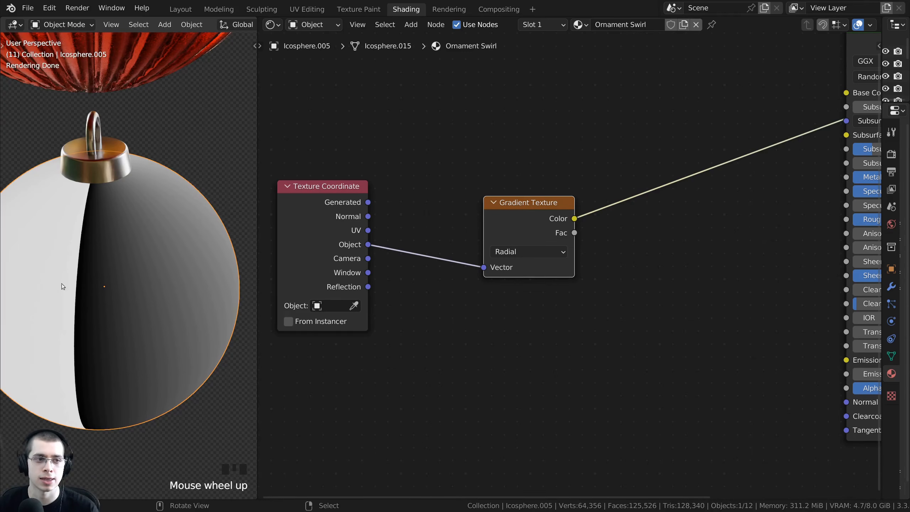
Step: Insert a Math node on the Gradient Texture's Color output link and move the Gradient Texture farther from it
middle_drag(536, 167, 460, 192)
key(shift+a)
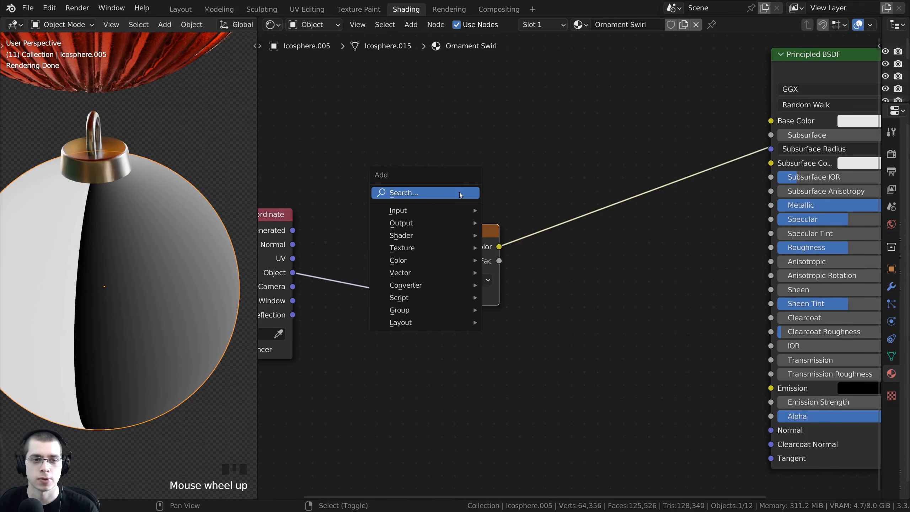
click(461, 193)
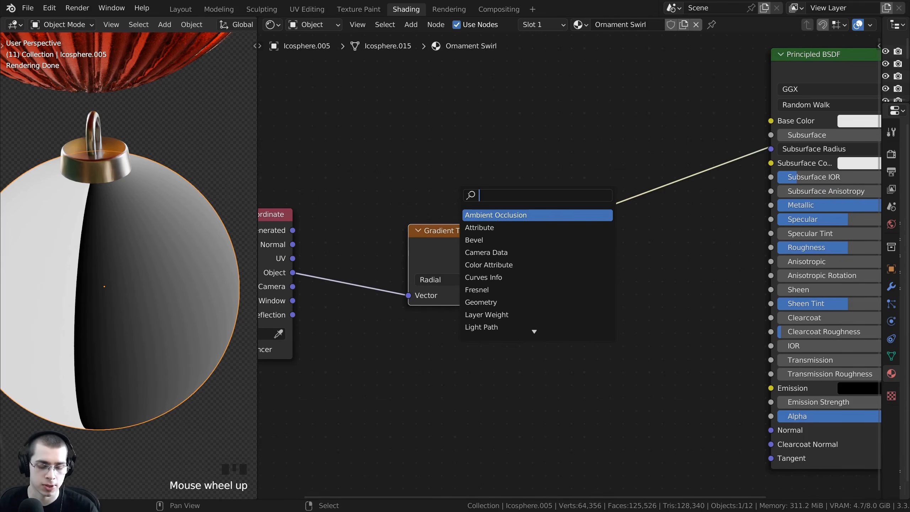
text(math)
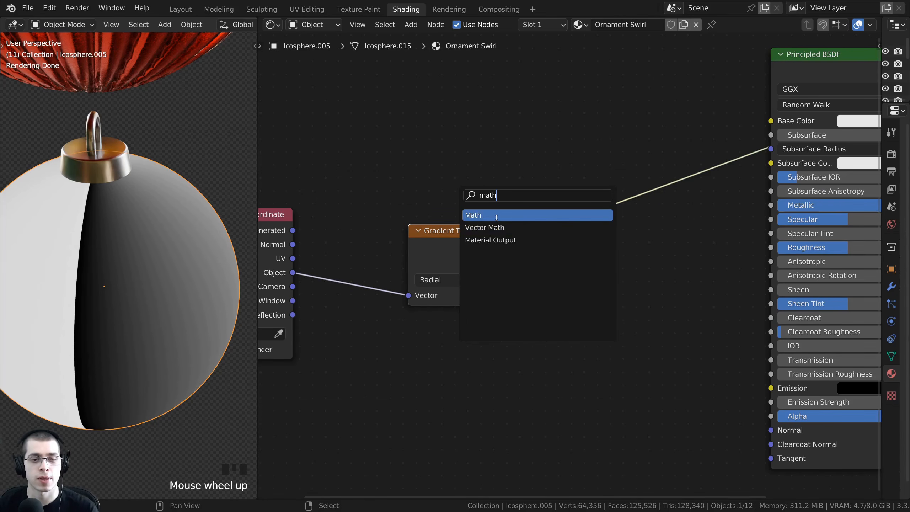
click(496, 217)
click(619, 224)
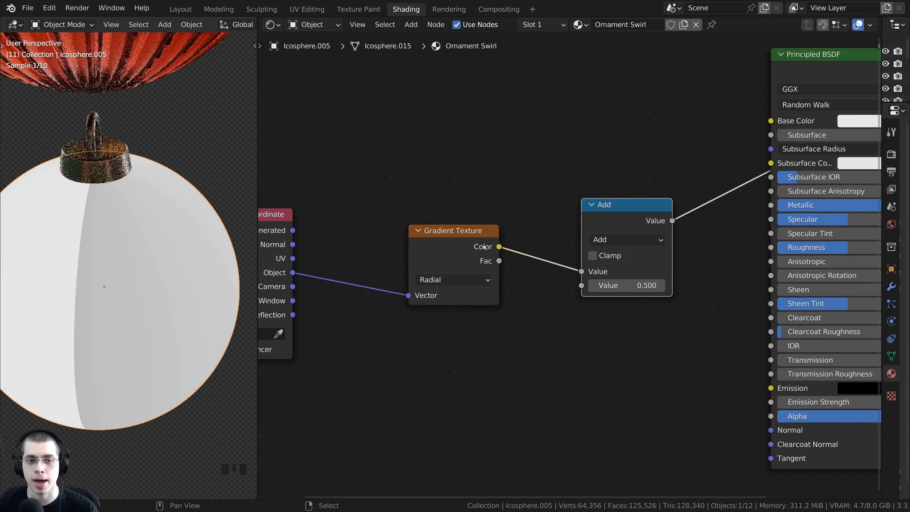
drag(483, 247, 428, 240)
middle_drag(602, 227, 551, 237)
scroll(551, 237, up, 2)
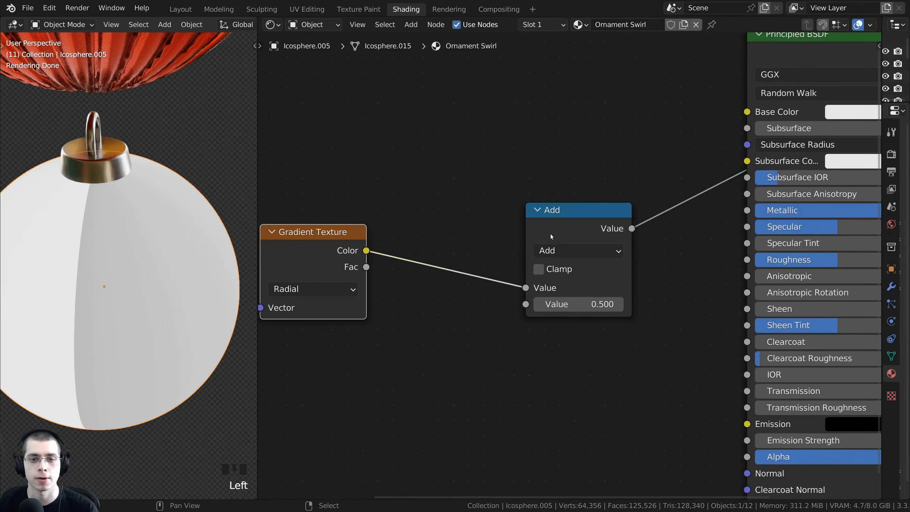
Step: Change the operation of the Math node after the Gradient Texture to Ping-Pong
click(559, 250)
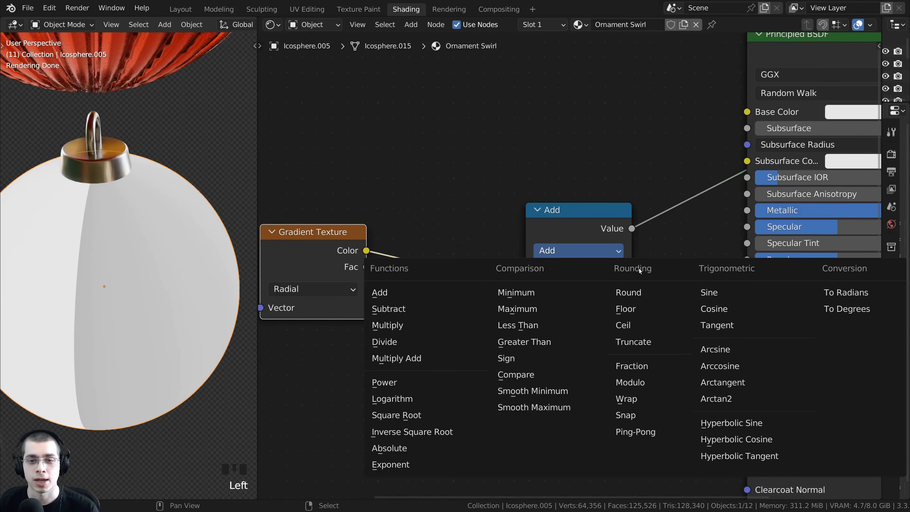
click(637, 434)
scroll(145, 276, down, 3)
scroll(155, 231, up, 2)
middle_drag(154, 232, 186, 143)
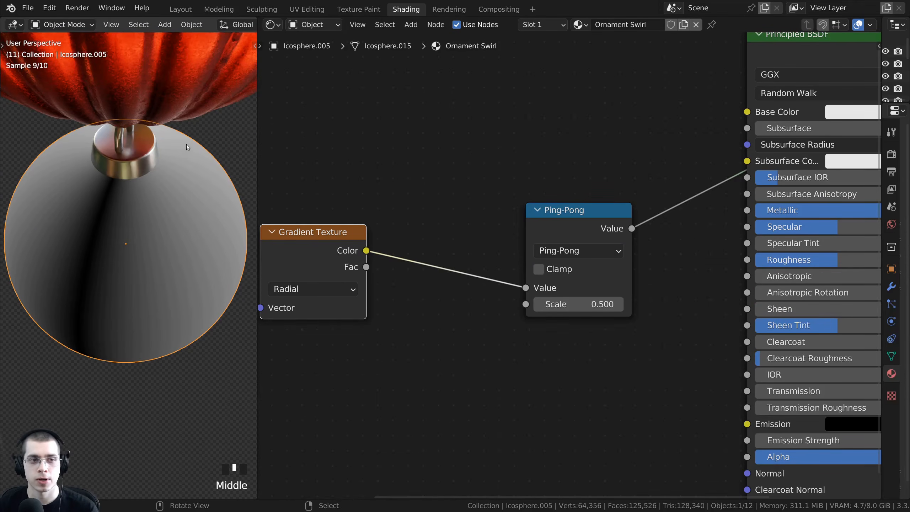
Step: Examine how the ping-ponged radial gradient runs around the ornament from several angles
scroll(193, 145, down, 2)
middle_drag(199, 211, 77, 185)
scroll(163, 249, down, 1)
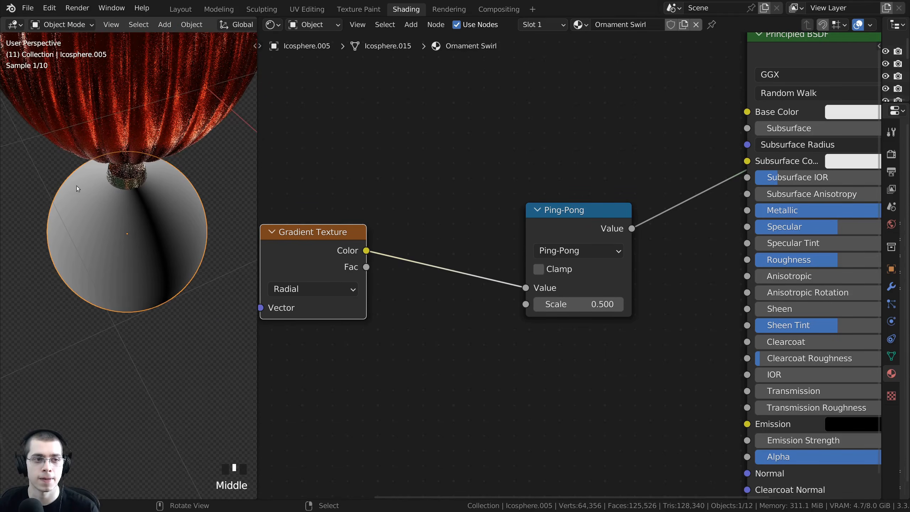
scroll(162, 258, down, 3)
scroll(177, 260, up, 2)
middle_drag(177, 258, 95, 311)
scroll(94, 311, up, 1)
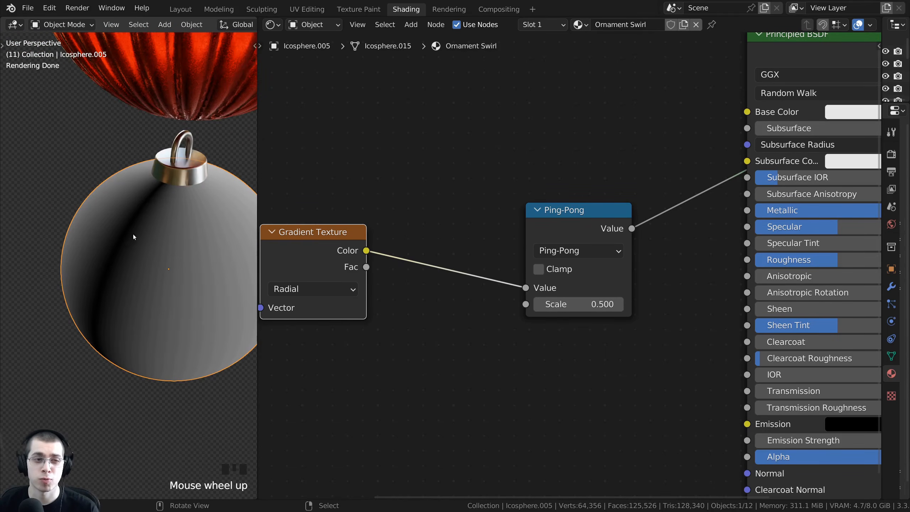
middle_drag(133, 234, 57, 214)
shift+scroll(146, 211, up, 1)
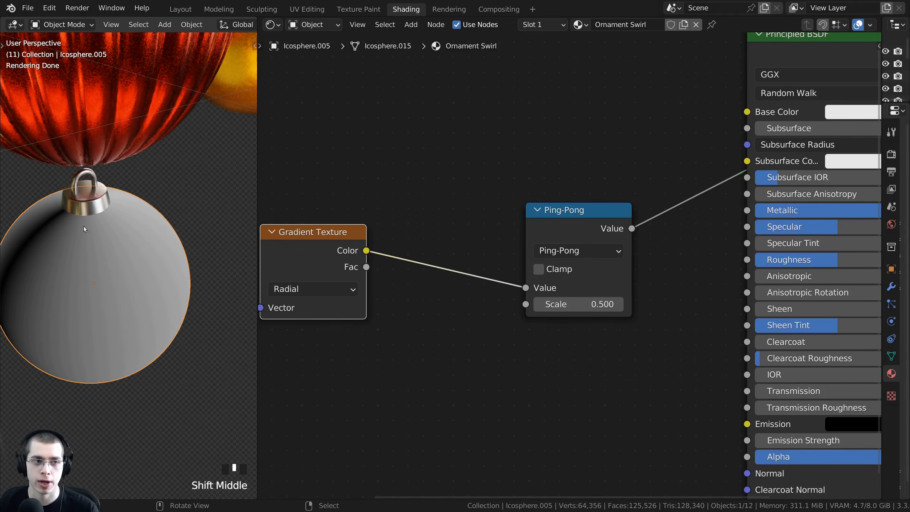
scroll(449, 221, up, 1)
Step: Duplicate the Ping-Pong node and insert the copy on the link between the Gradient Texture and the original Ping-Pong node
right_drag(566, 211, 569, 208)
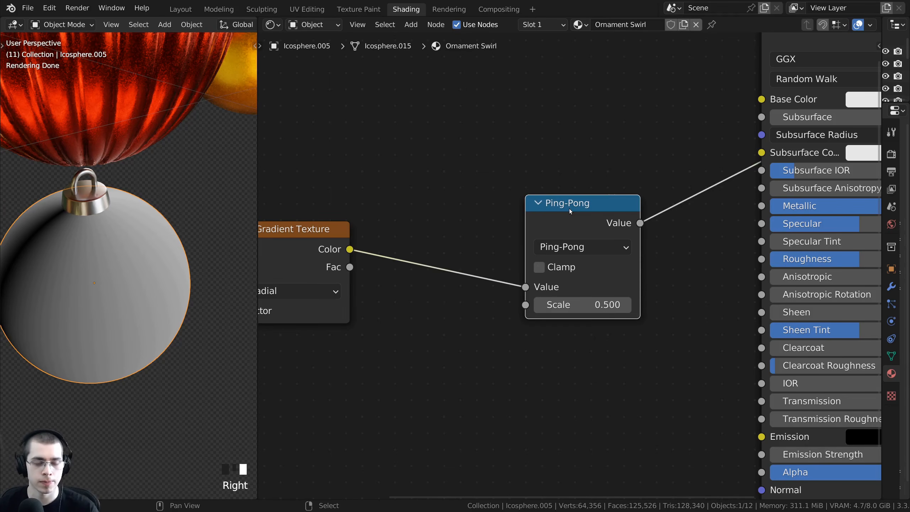
key(shift+d)
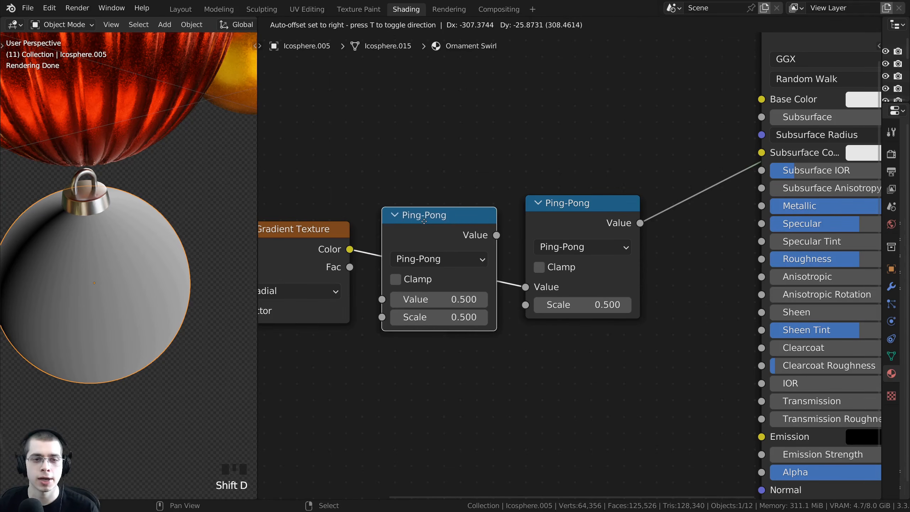
click(424, 221)
drag(459, 222, 441, 221)
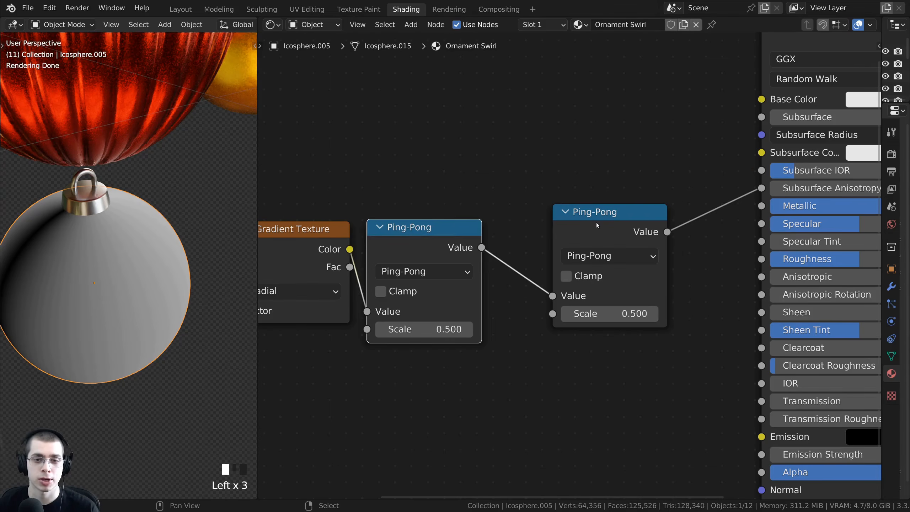
drag(435, 233, 455, 239)
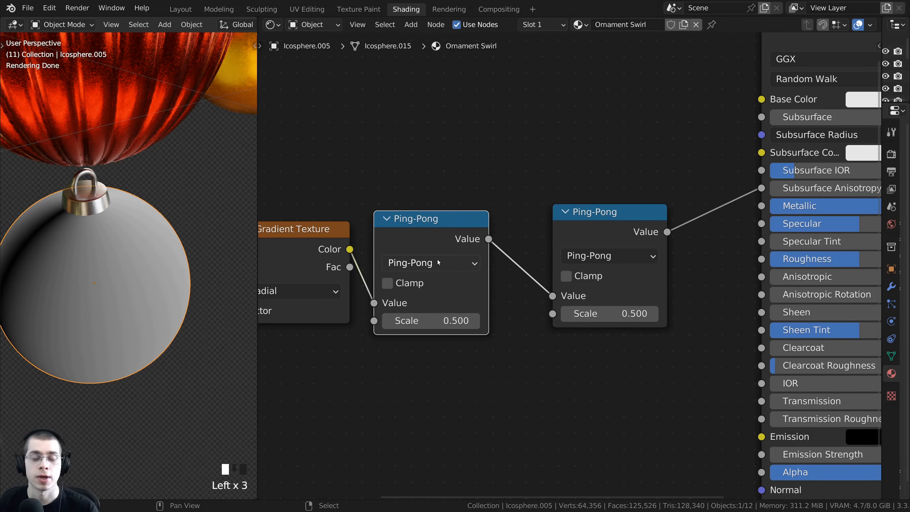
middle_drag(438, 263, 447, 269)
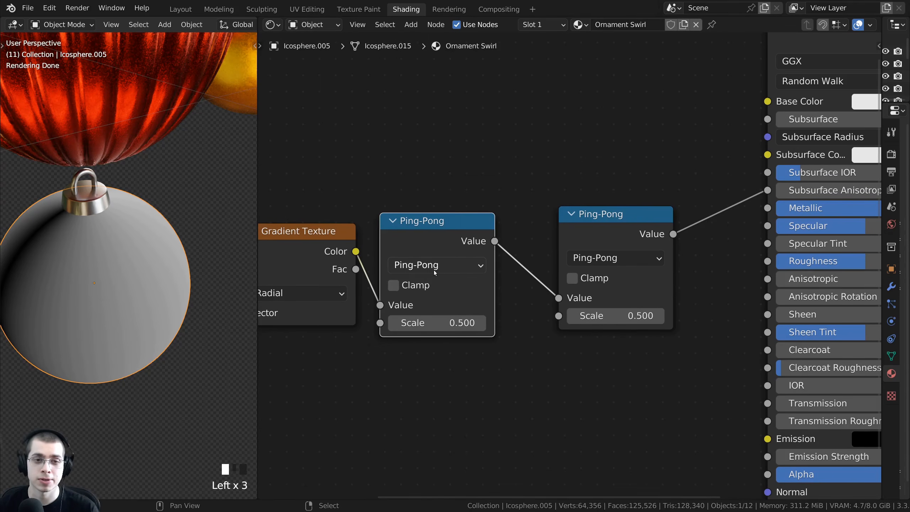
Step: Change the inserted Math node's operation to Multiply and place it midway between the Gradient Texture and the Ping-Pong node
click(434, 265)
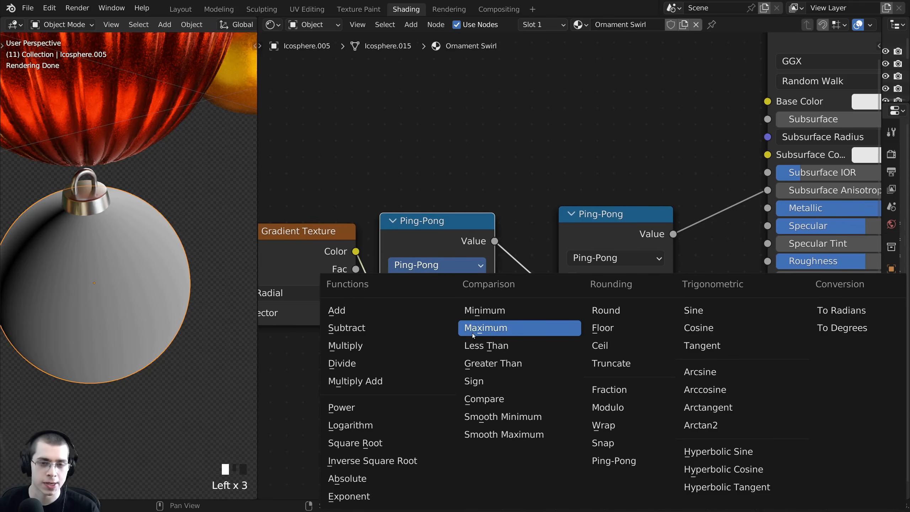
click(346, 345)
click(431, 269)
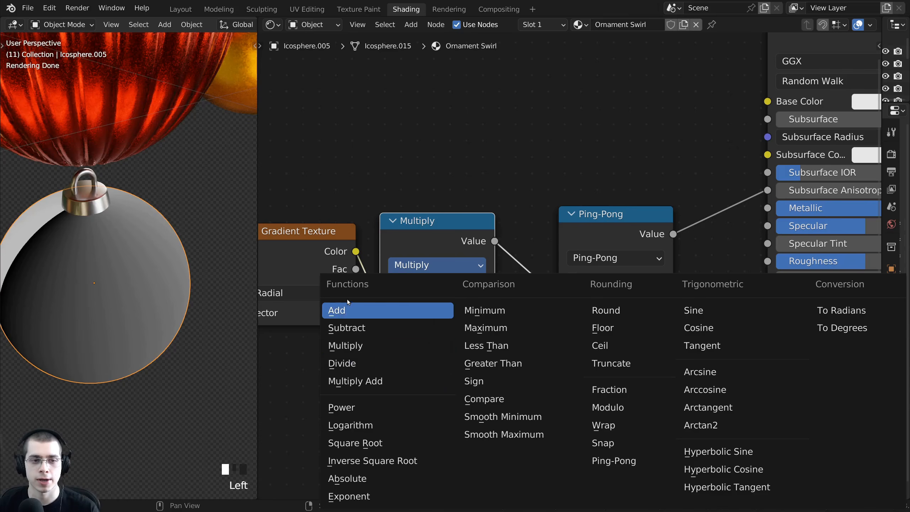
click(350, 347)
scroll(120, 285, down, 1)
drag(414, 241, 429, 235)
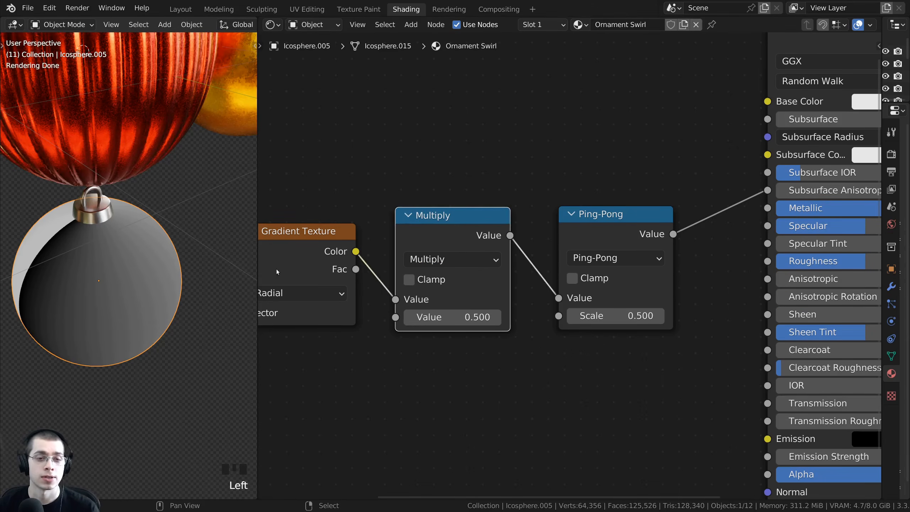
Step: Try a Multiply value of 11.8 to repeat the gradient as vertical stripes, and check them on the ornament
middle_drag(36, 281, 89, 280)
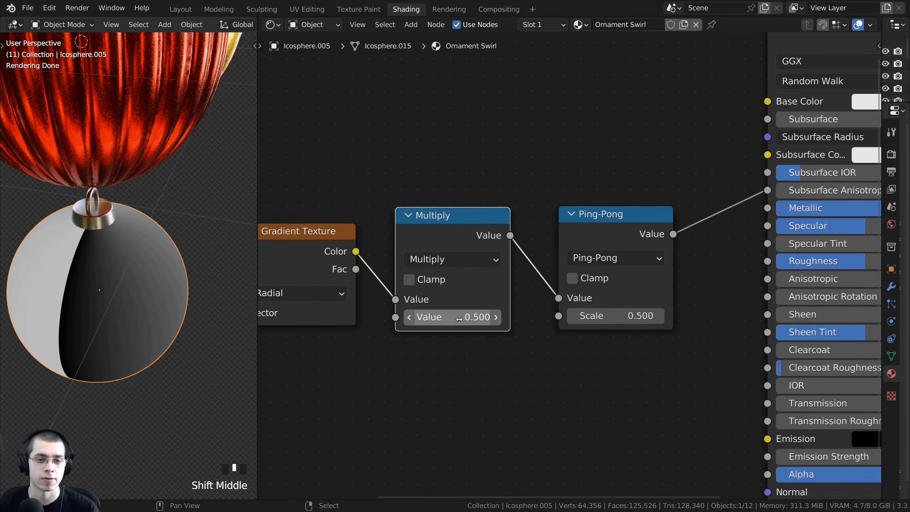
drag(451, 317, 490, 317)
middle_drag(51, 234, 63, 246)
scroll(64, 246, up, 3)
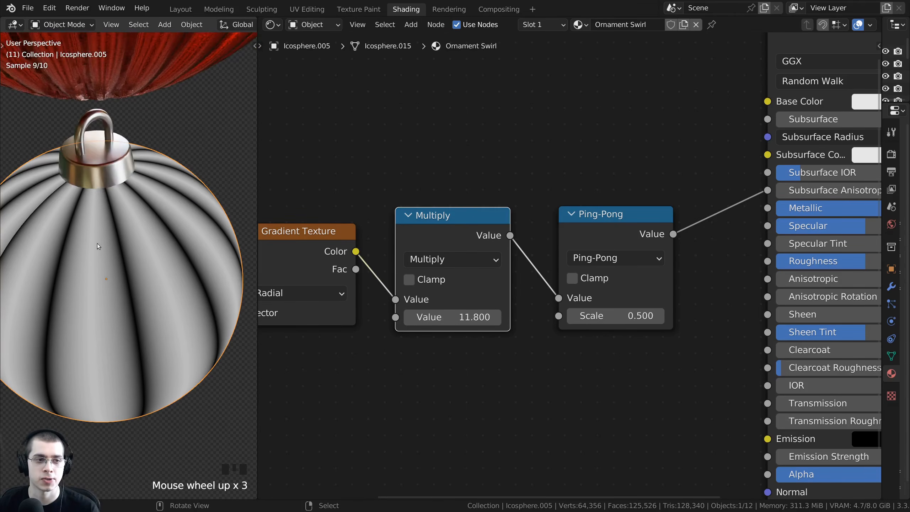
middle_drag(70, 289, 77, 284)
Step: Try a Multiply value of 16.4 for denser stripes and inspect the ornament from several angles
drag(453, 317, 480, 317)
middle_drag(183, 291, 138, 219)
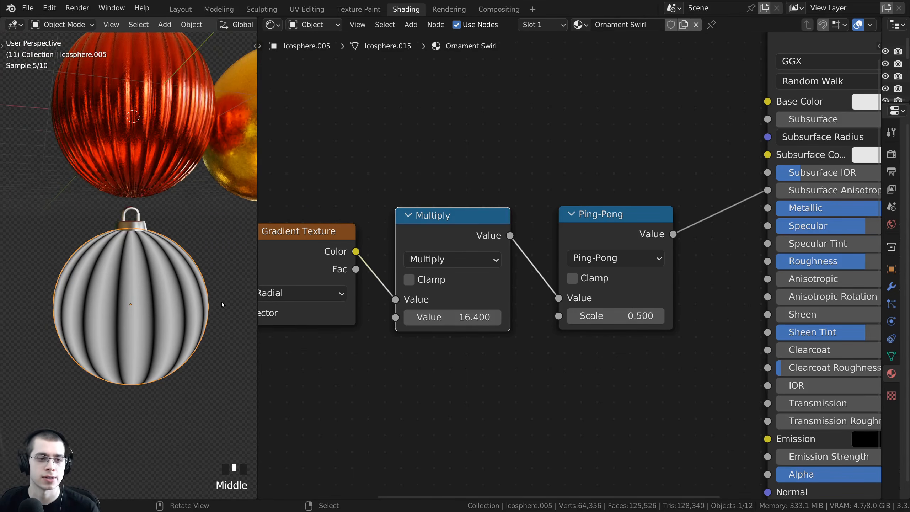
scroll(139, 310, up, 3)
middle_drag(139, 309, 119, 250)
scroll(144, 261, down, 3)
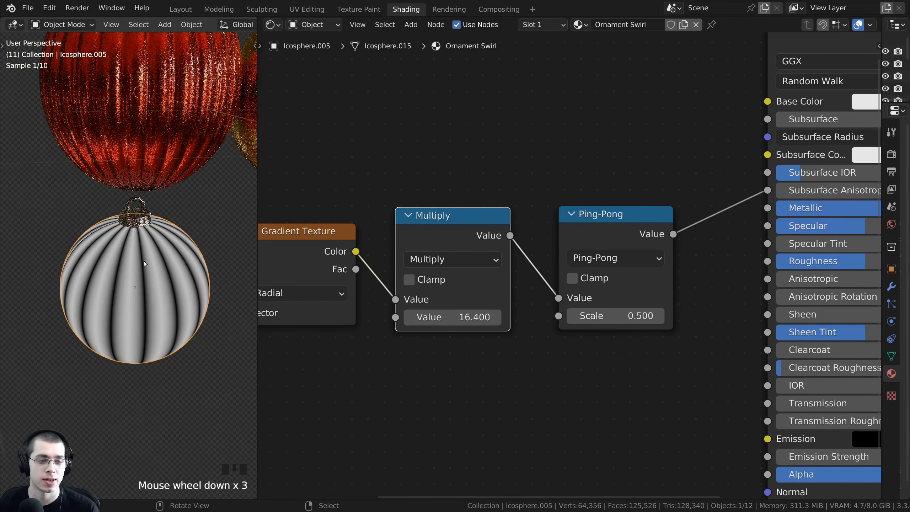
scroll(135, 289, up, 1)
shift+middle_drag(135, 289, 137, 238)
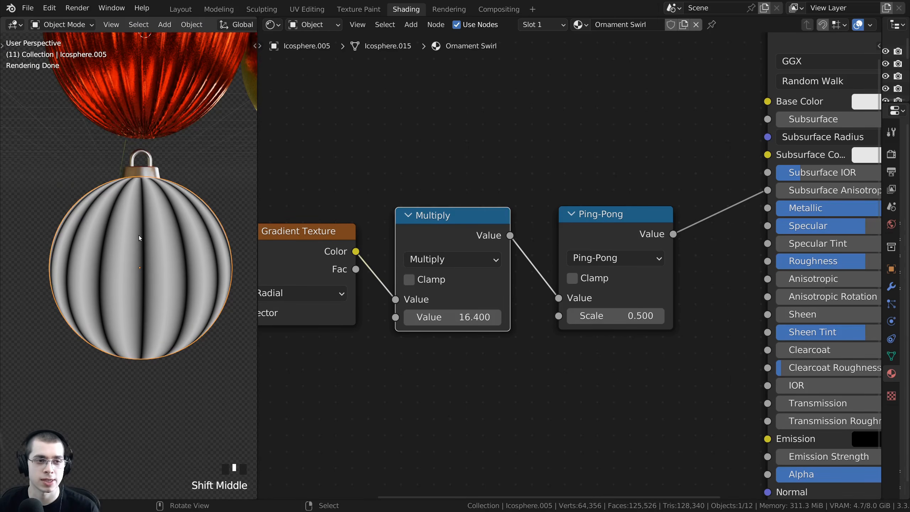
scroll(273, 298, up, 1)
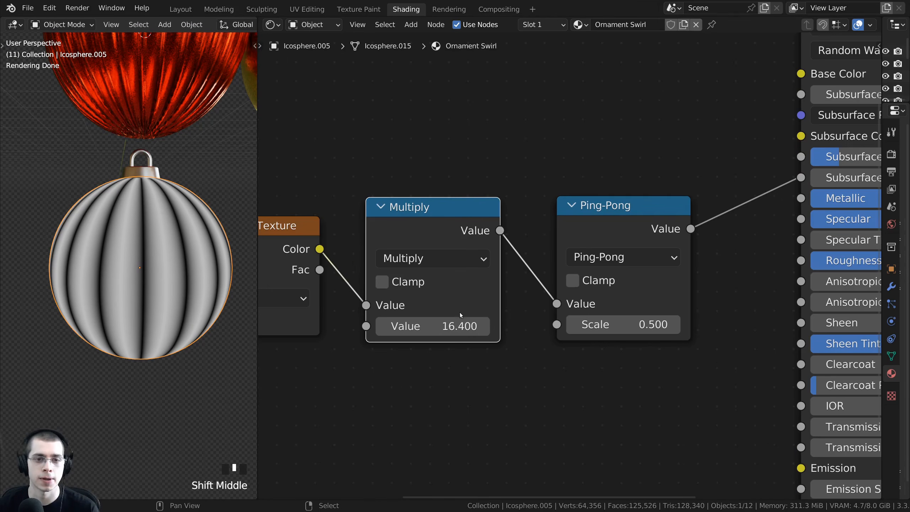
Step: Set the Multiply node's value to 12 and check the stripes around the ornament
click(422, 331)
text(1)
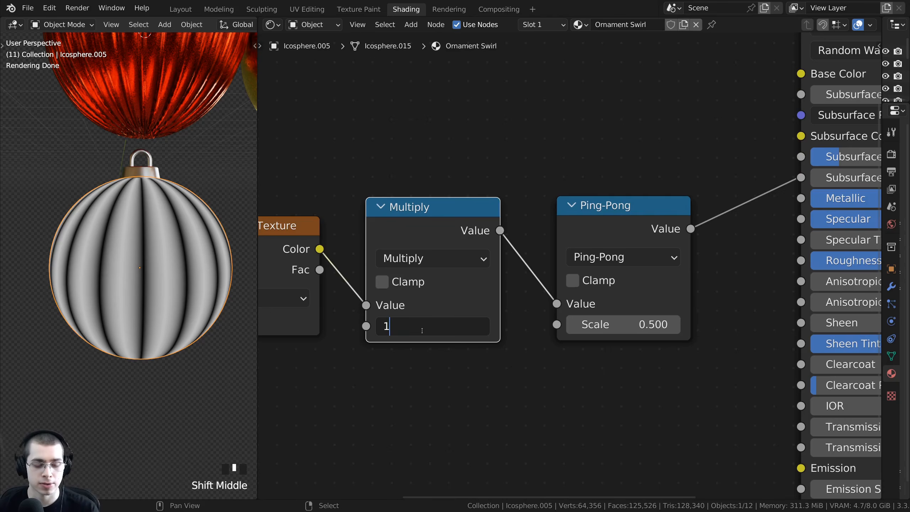
text(2)
key(Return)
middle_drag(95, 193, 146, 253)
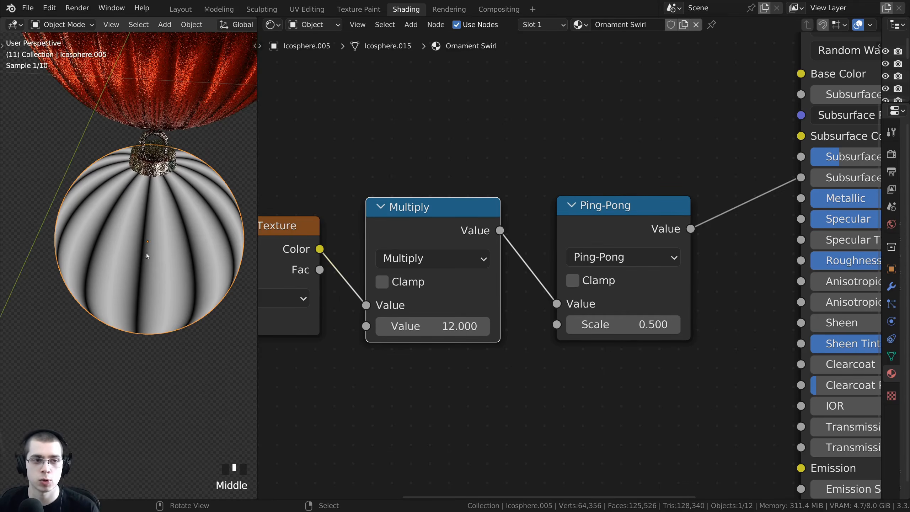
scroll(158, 206, up, 2)
middle_drag(158, 206, 120, 219)
scroll(120, 219, down, 2)
Step: Briefly preview other Multiply values, then examine the ornament's vertical stripes up close alongside the whole node chain
drag(426, 326, 466, 326)
right_click(465, 325)
middle_drag(145, 286, 173, 240)
shift+scroll(188, 247, up, 2)
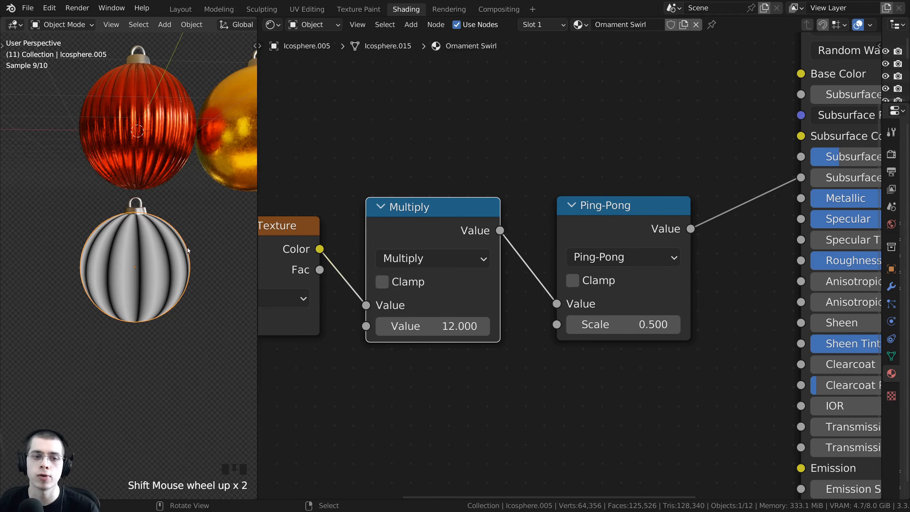
key(Home)
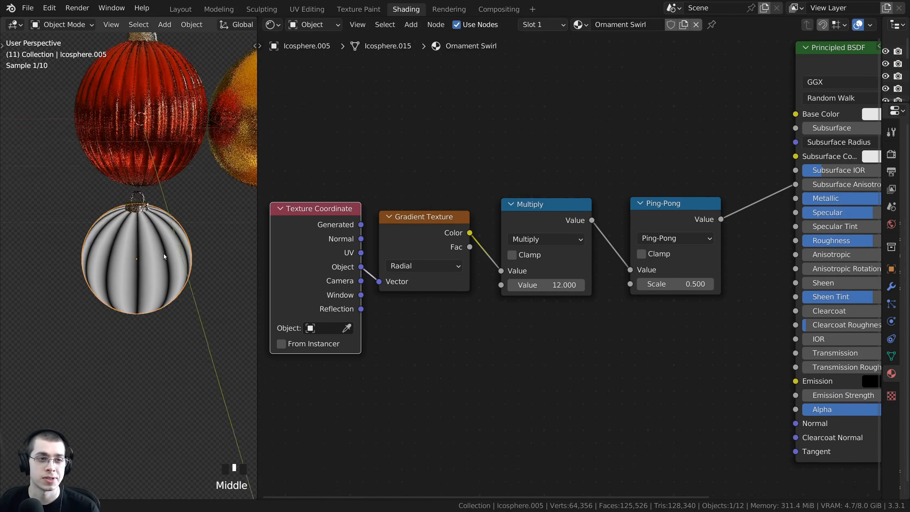
shift+middle_drag(163, 253, 148, 171)
scroll(156, 166, up, 5)
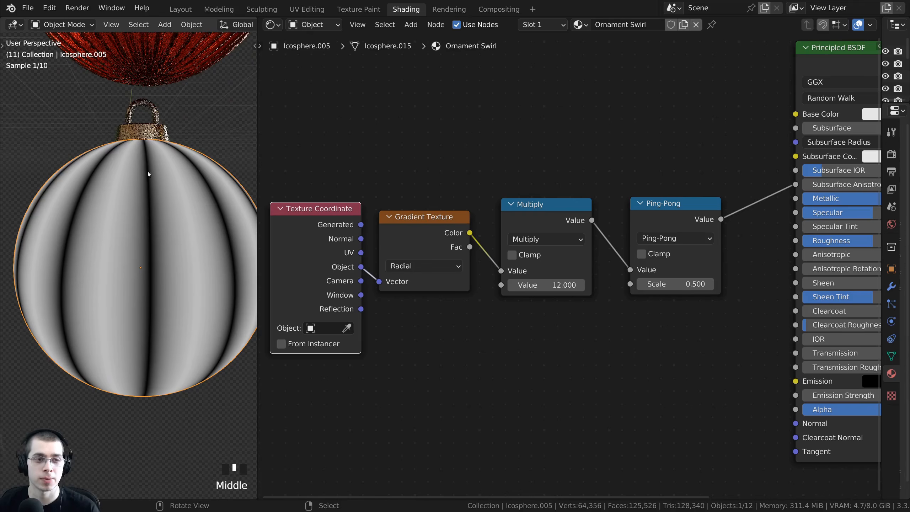
scroll(533, 232, down, 1)
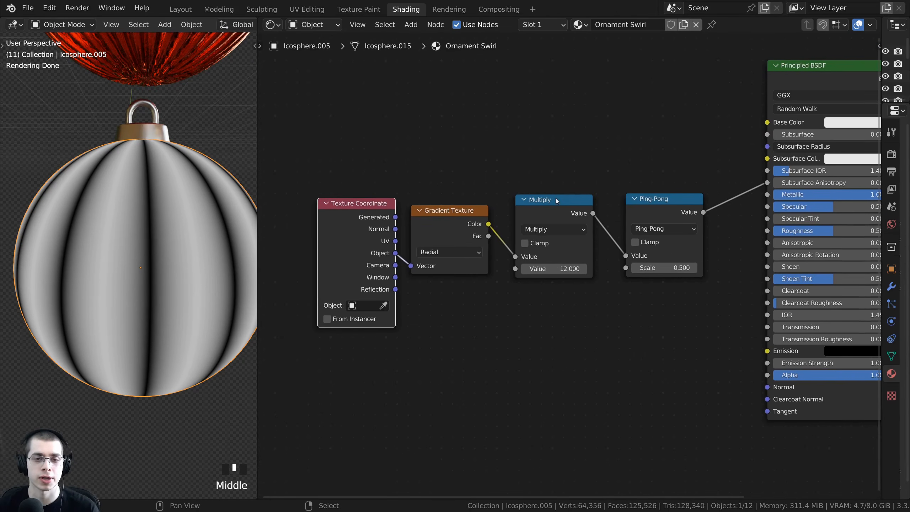
Step: Add a Wave Texture node below the Gradient Texture and move the Texture Coordinate node farther away from them
key(shift+a)
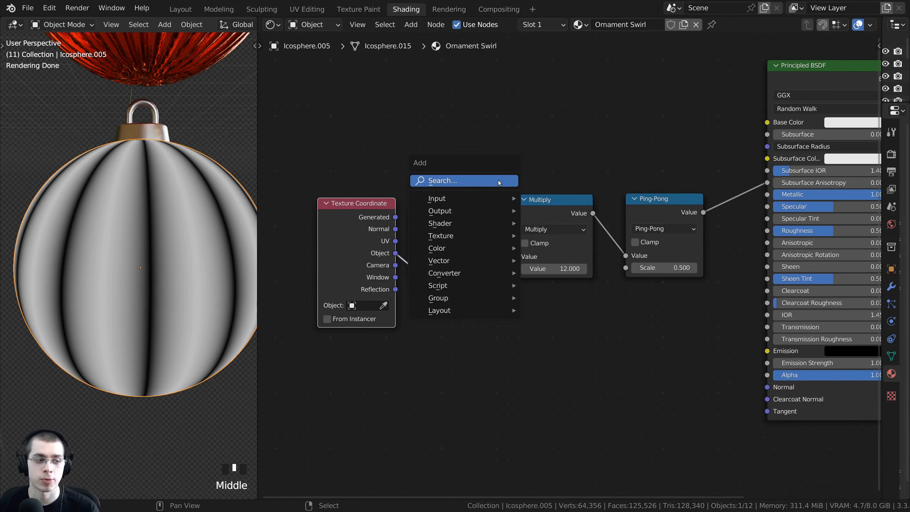
click(498, 181)
text(wav)
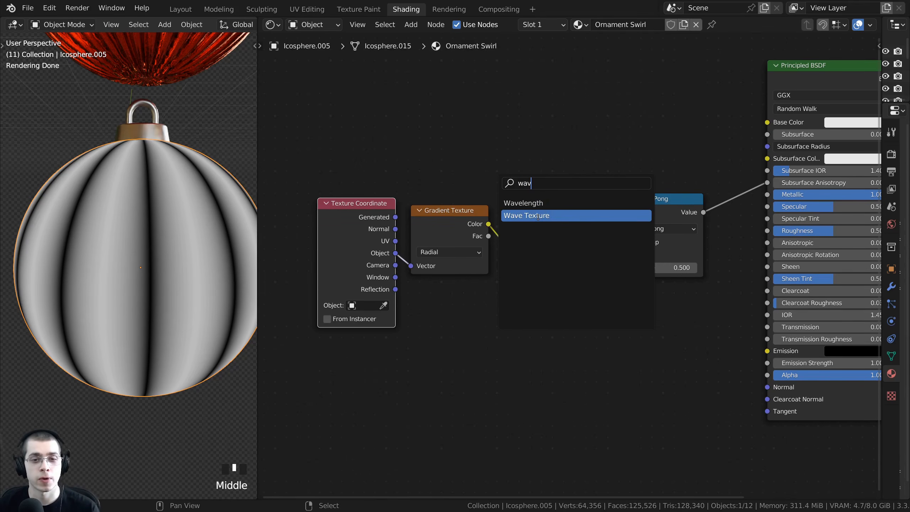
click(537, 216)
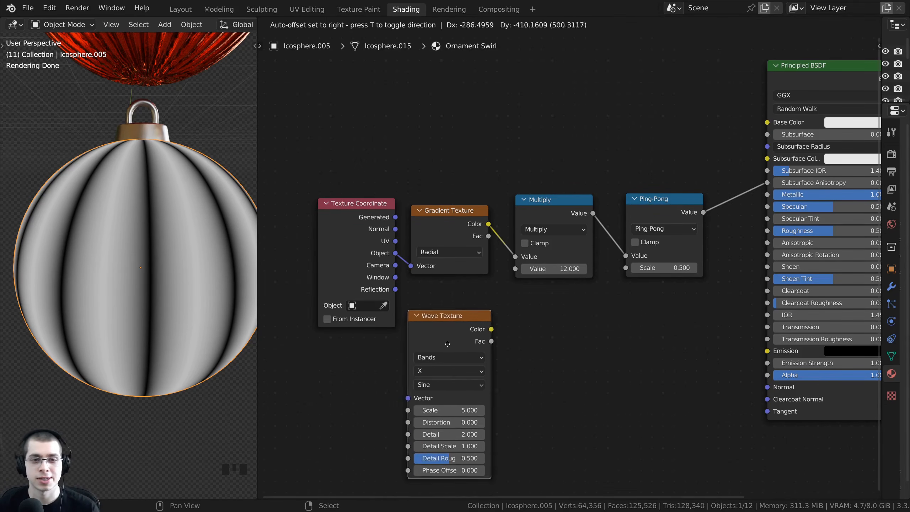
click(449, 321)
drag(349, 276, 317, 280)
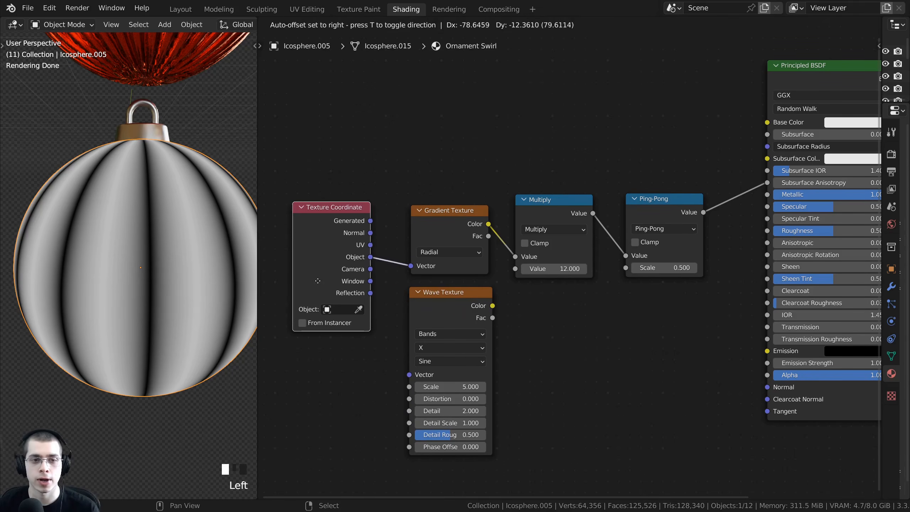
middle_drag(460, 319, 456, 285)
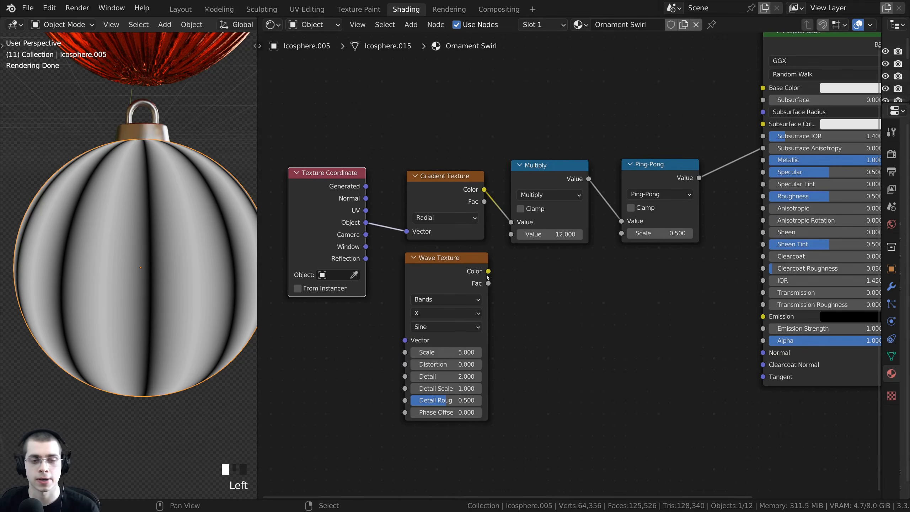
Step: Preview the Wave Texture on the ornament and connect the Texture Coordinate's Object output to its Vector input
ctrl+shift+click(439, 279)
middle_drag(423, 274, 446, 225)
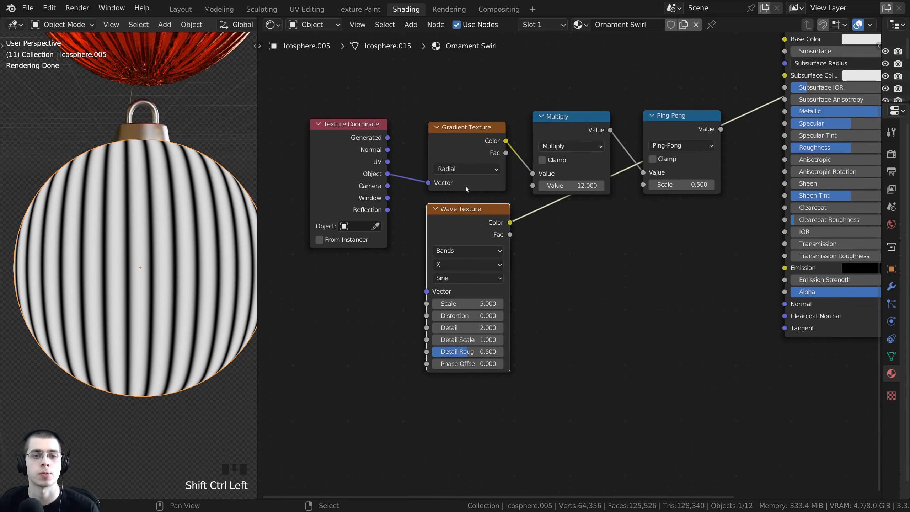
drag(356, 179, 427, 292)
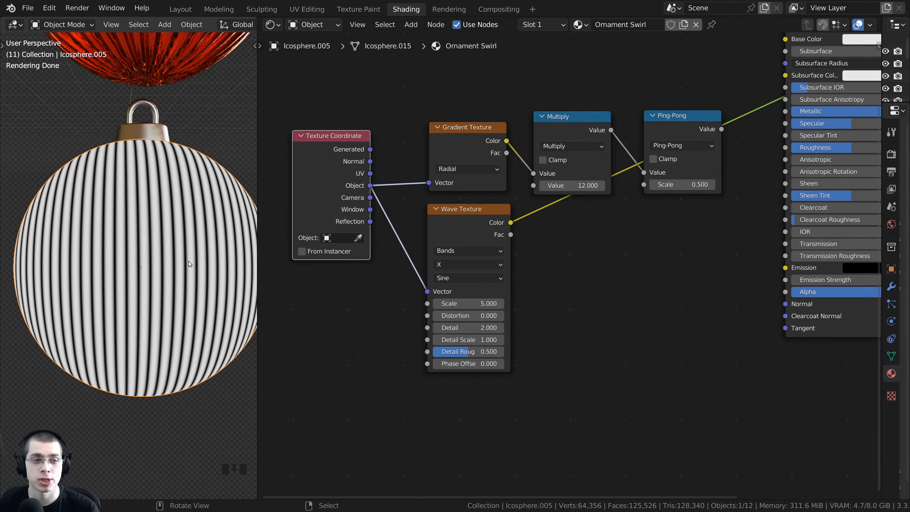
Step: Set the Wave Texture's bands direction to Z and its scale to 0.2
scroll(481, 323, up, 2)
click(426, 264)
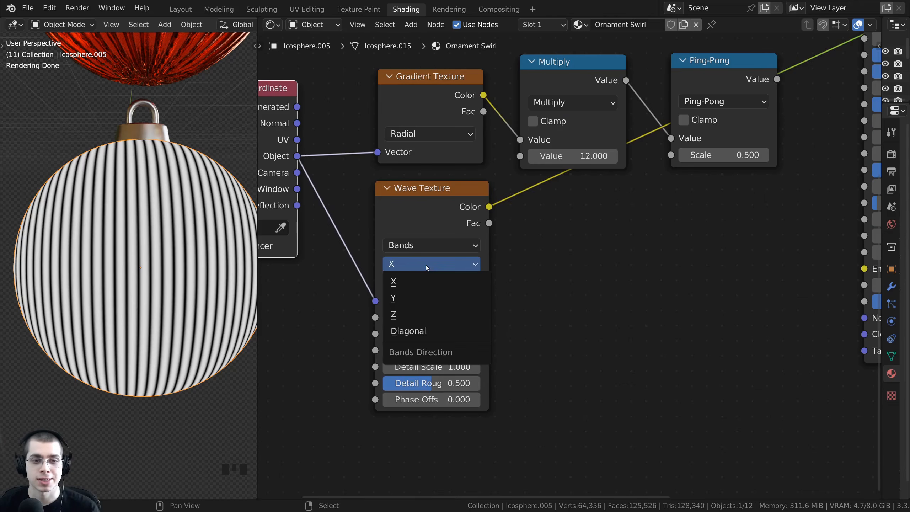
click(408, 314)
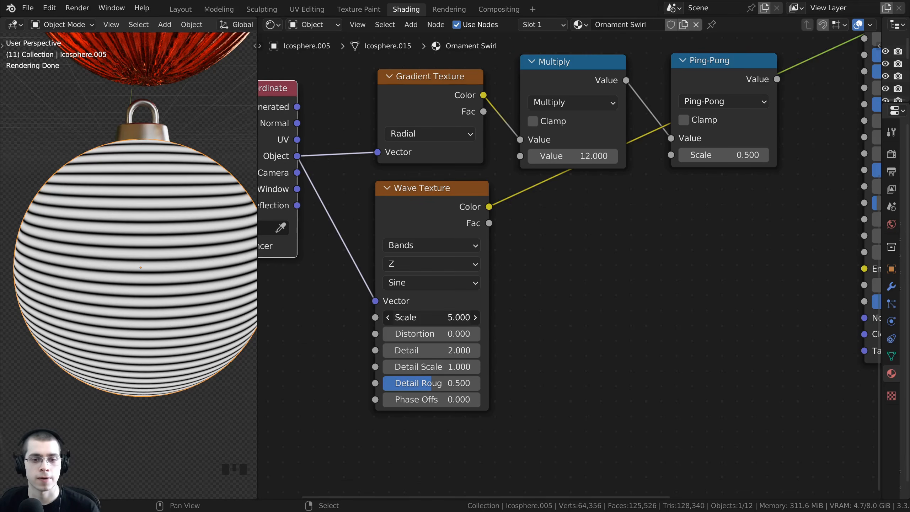
click(410, 318)
text(.2)
key(Return)
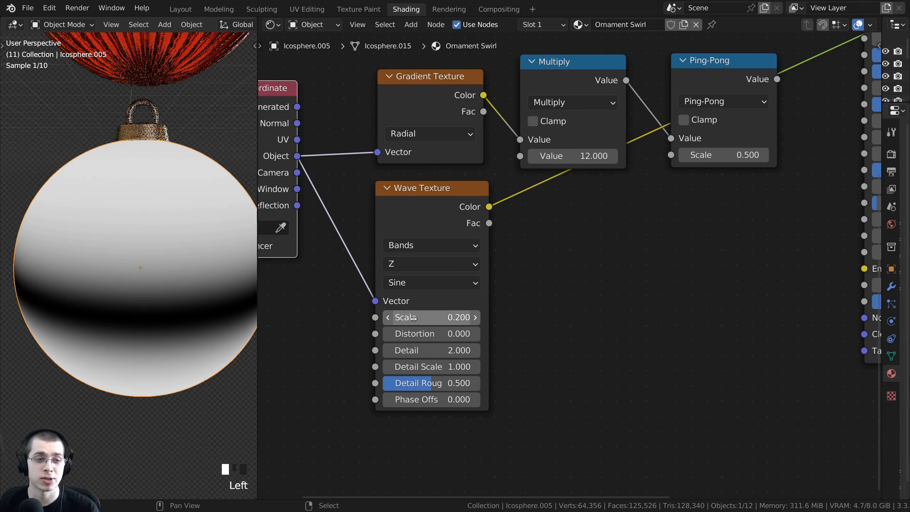
Step: Examine the Wave Texture's horizontal band on the ornament, briefly comparing it with the Ping-Pong preview
scroll(413, 319, down, 4)
middle_drag(154, 304, 148, 145)
scroll(145, 276, up, 4)
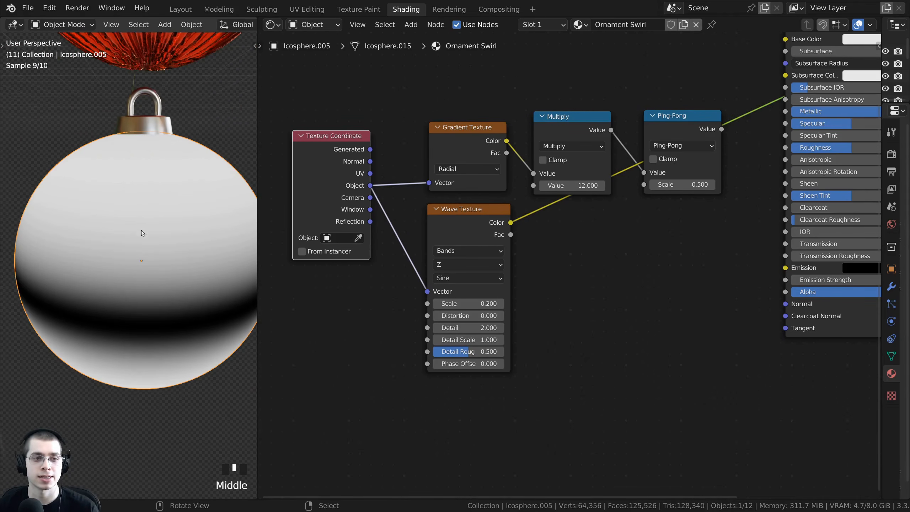
middle_drag(141, 230, 135, 132)
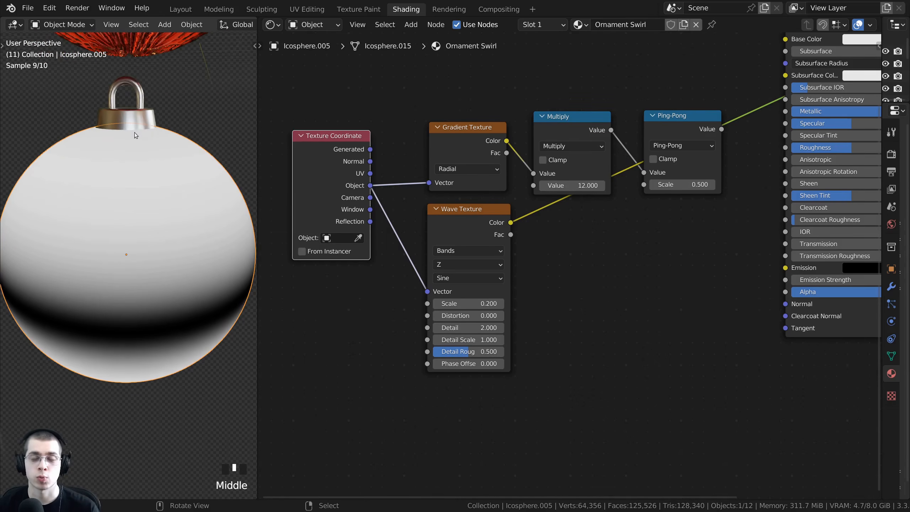
ctrl+shift+click(657, 131)
ctrl+shift+click(437, 235)
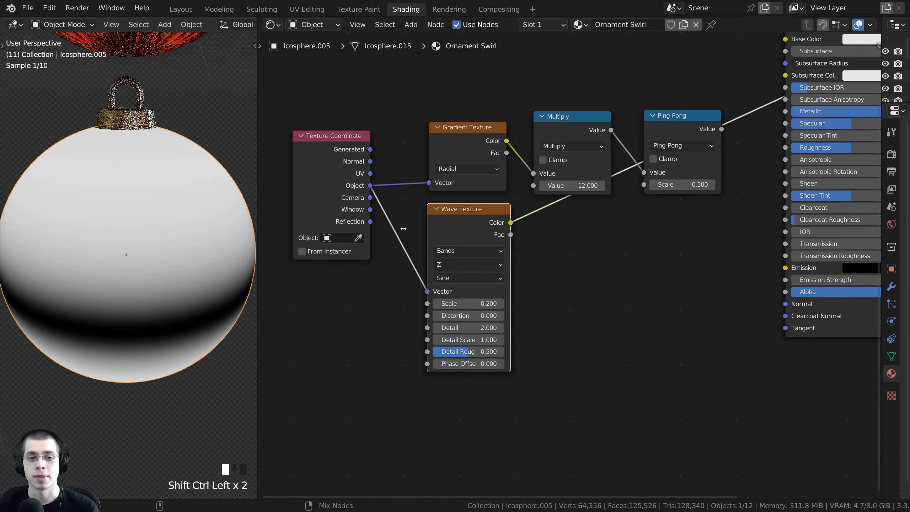
middle_drag(94, 327, 89, 311)
Step: Move the Ping-Pong, Principled BSDF and Material Output nodes farther from the Multiply node to make room between them
middle_drag(587, 224, 495, 253)
scroll(496, 254, down, 4)
middle_drag(555, 176, 502, 210)
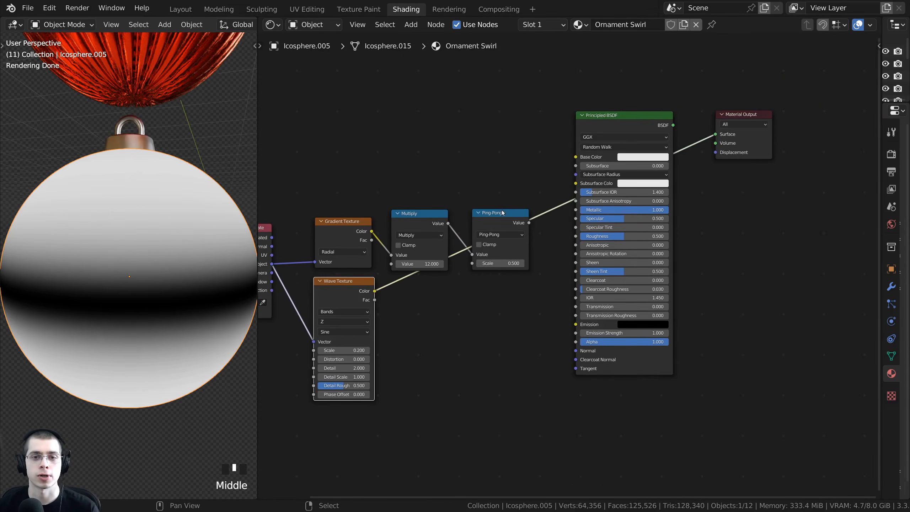
drag(509, 81, 755, 384)
scroll(569, 265, up, 2)
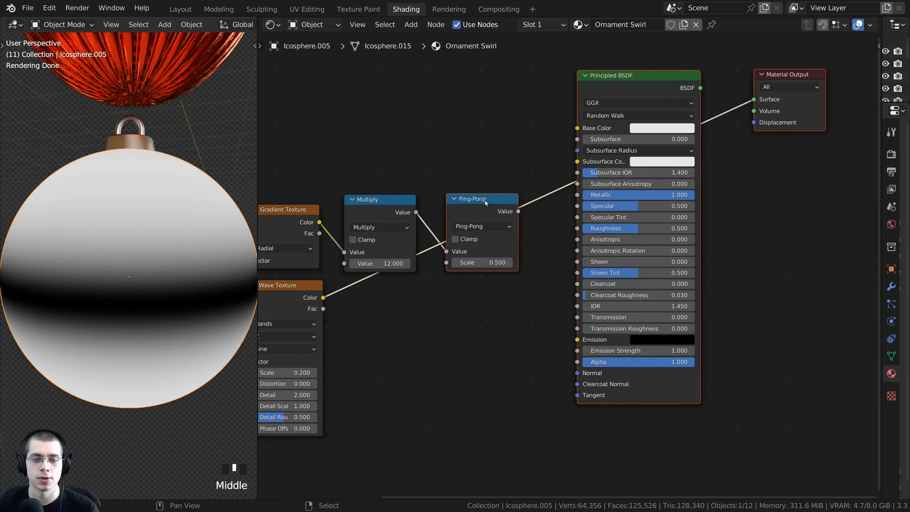
drag(486, 203, 567, 202)
middle_drag(456, 204, 516, 194)
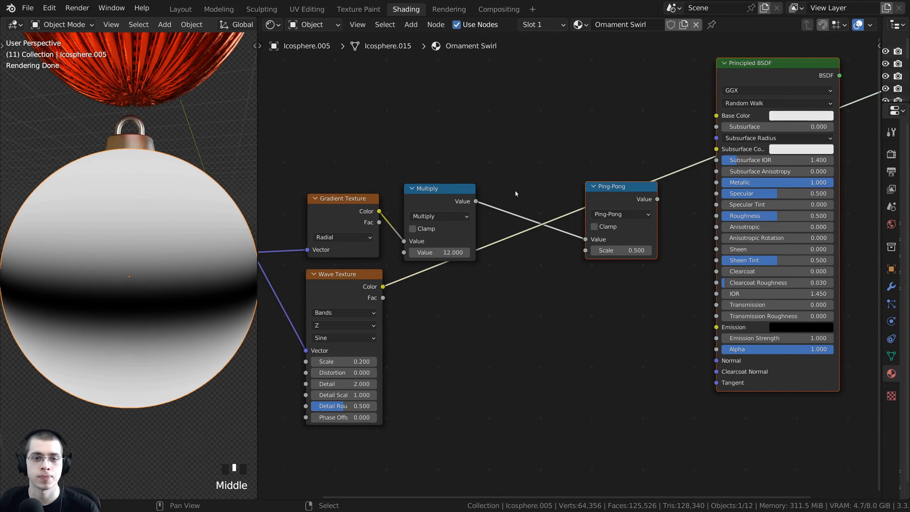
Step: Add a MixRGB node on the link between the Multiply and Ping-Pong nodes
key(shift+a)
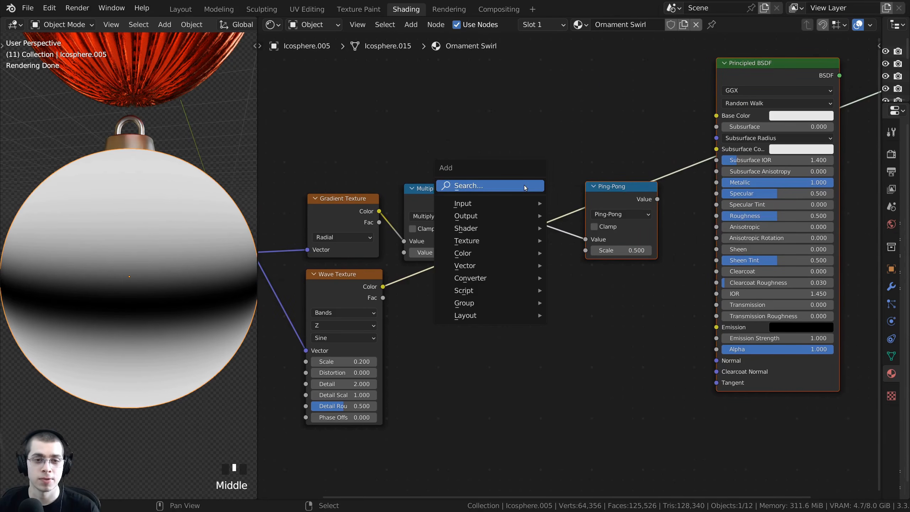
click(524, 185)
text(mix)
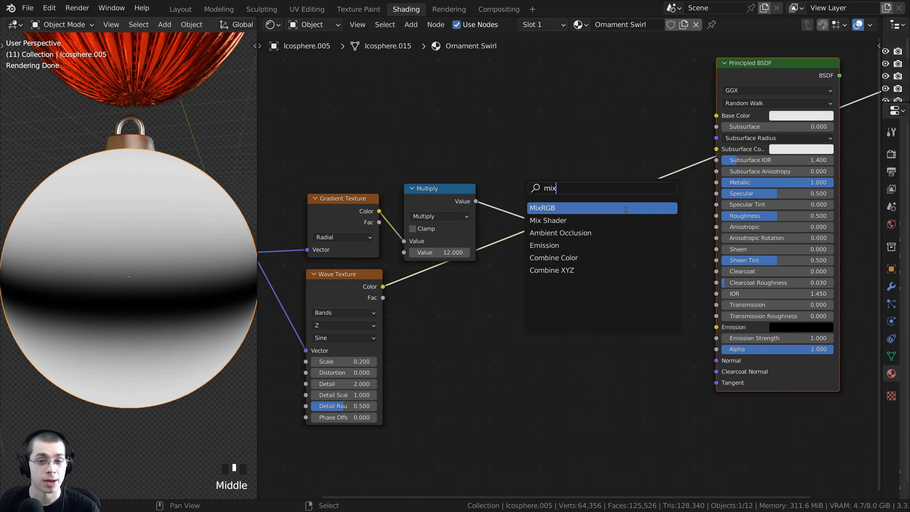
click(587, 208)
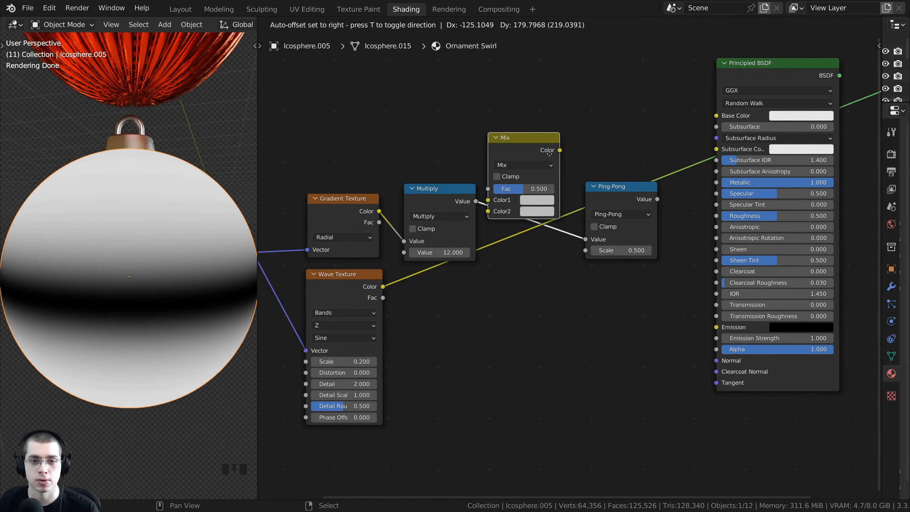
click(551, 154)
drag(547, 150, 539, 196)
click(539, 196)
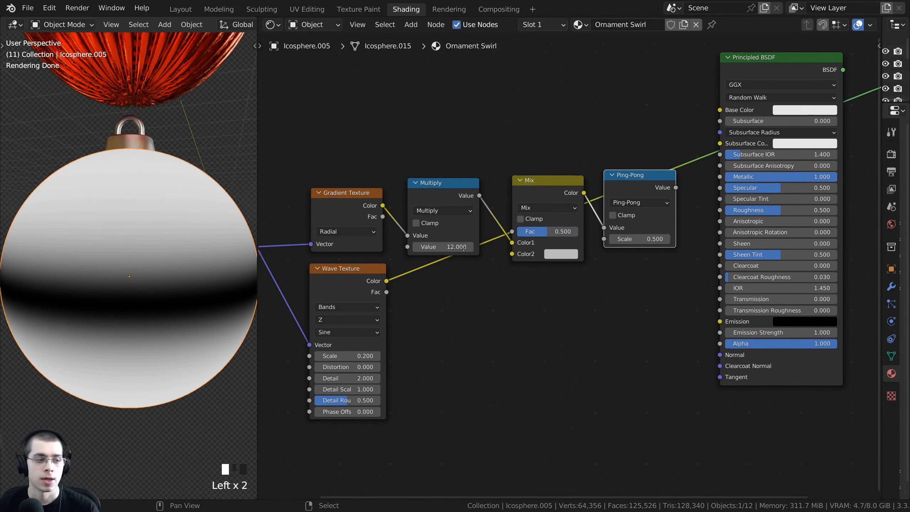
Step: Connect the Wave Texture's Color output to the Mix node's Color2 input and preview the Ping-Pong result on the ornament
drag(400, 286, 521, 244)
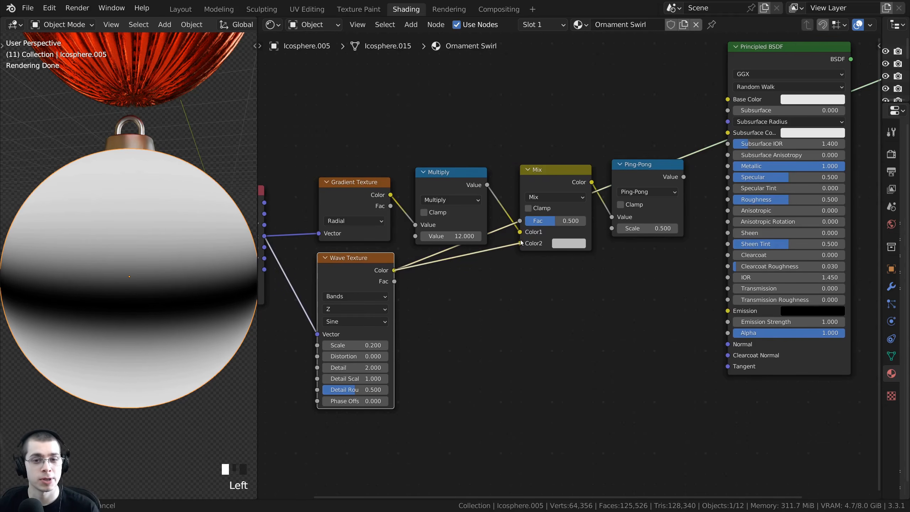
drag(455, 185, 448, 180)
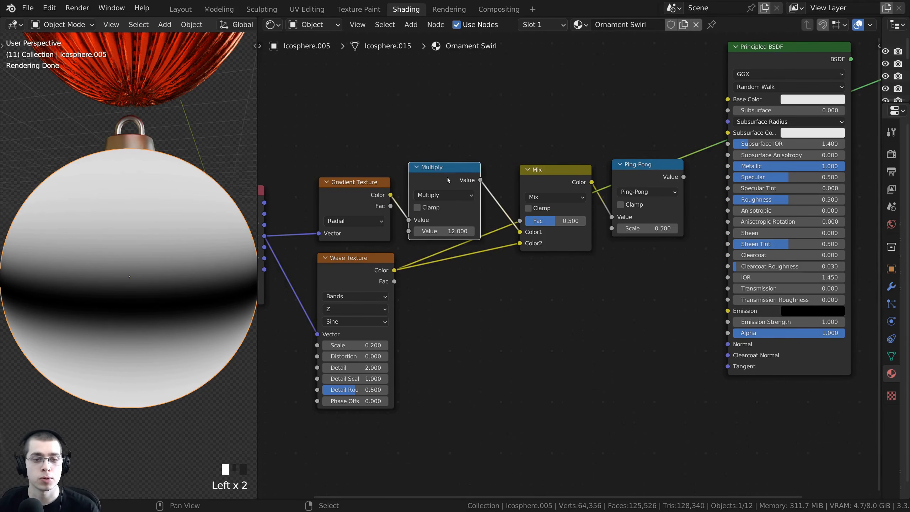
scroll(494, 250, up, 2)
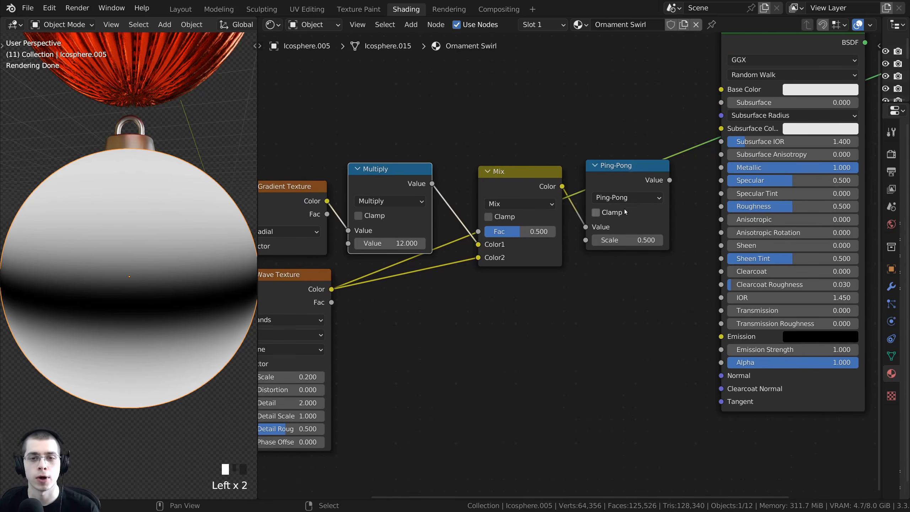
ctrl+shift+click(625, 174)
middle_drag(161, 360, 157, 310)
scroll(566, 261, up, 2)
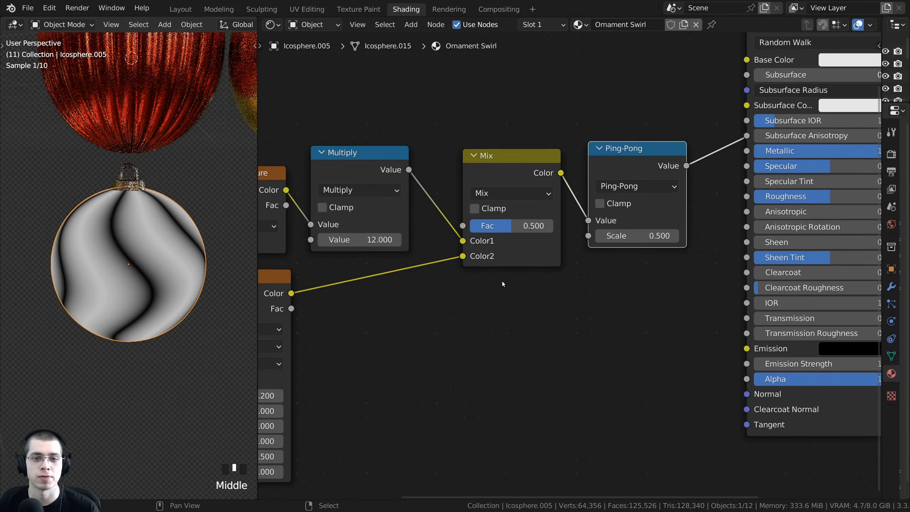
Step: Set the Mix node's blend mode to Linear Light and zoom in on the ornament's stripes
click(496, 196)
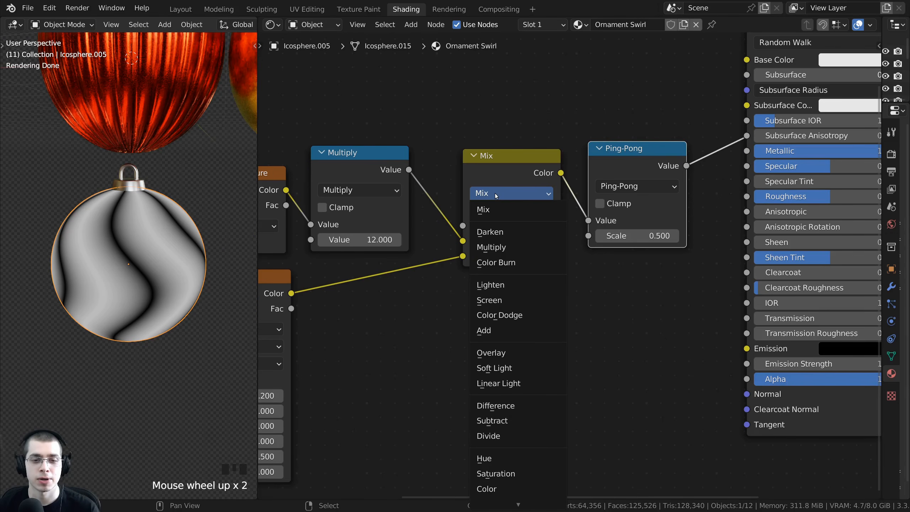
click(496, 383)
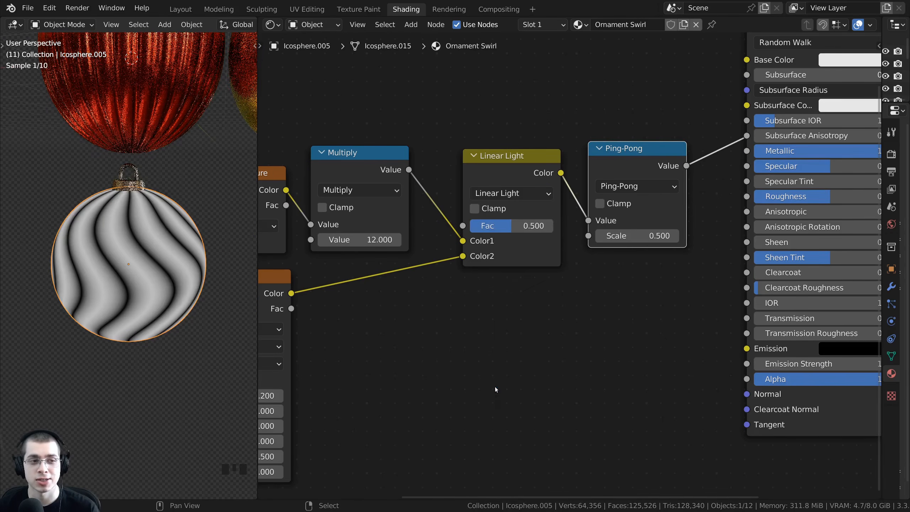
scroll(130, 256, up, 1)
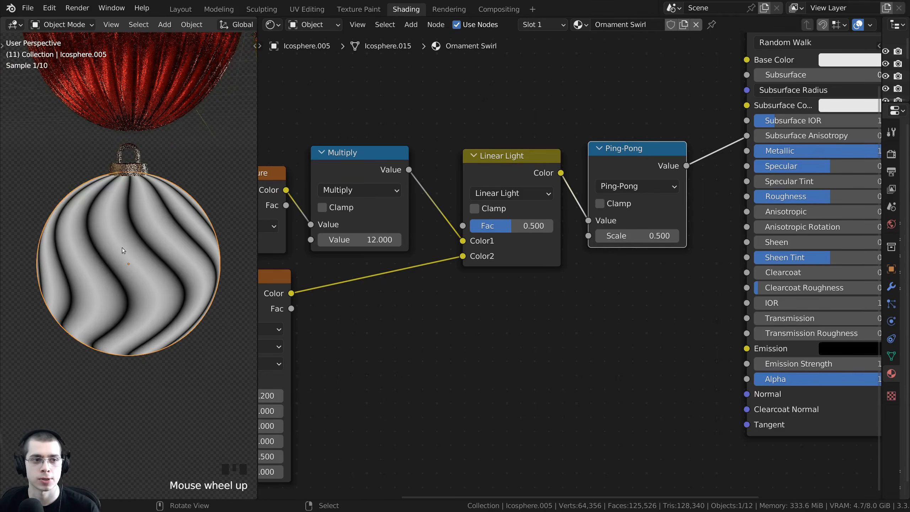
scroll(556, 255, up, 2)
Step: Try the Linear Light node's Fac at 0 and at 1 to compare how strongly the wave bends the stripes
drag(520, 227, 454, 220)
middle_drag(450, 264, 531, 277)
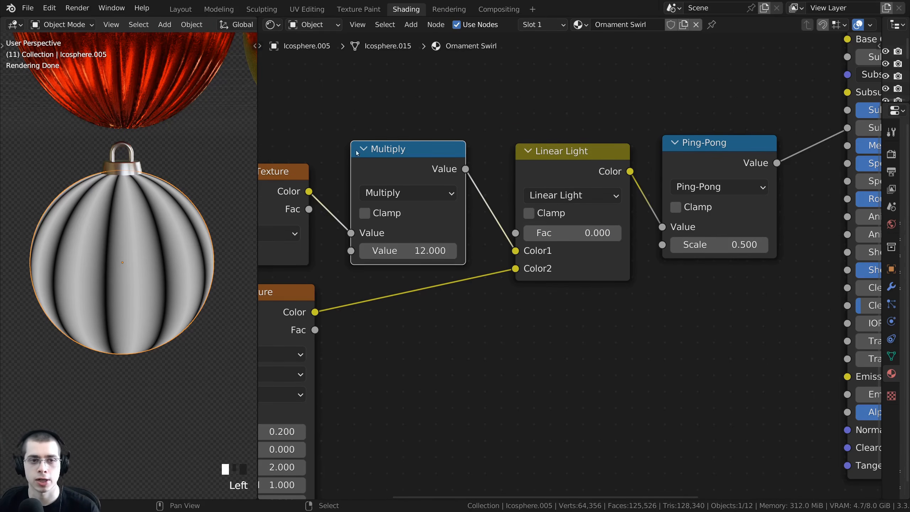
drag(356, 152, 340, 151)
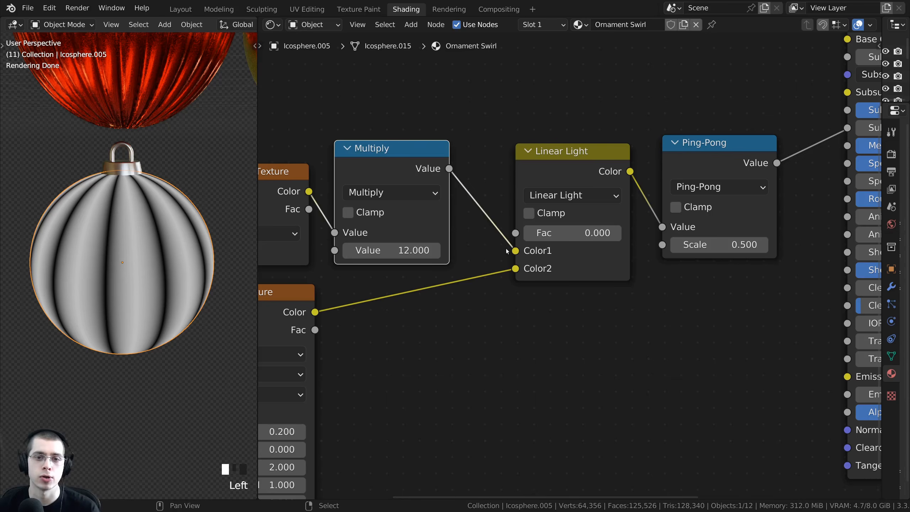
middle_drag(507, 251, 455, 257)
drag(495, 239, 580, 239)
middle_drag(254, 321, 417, 275)
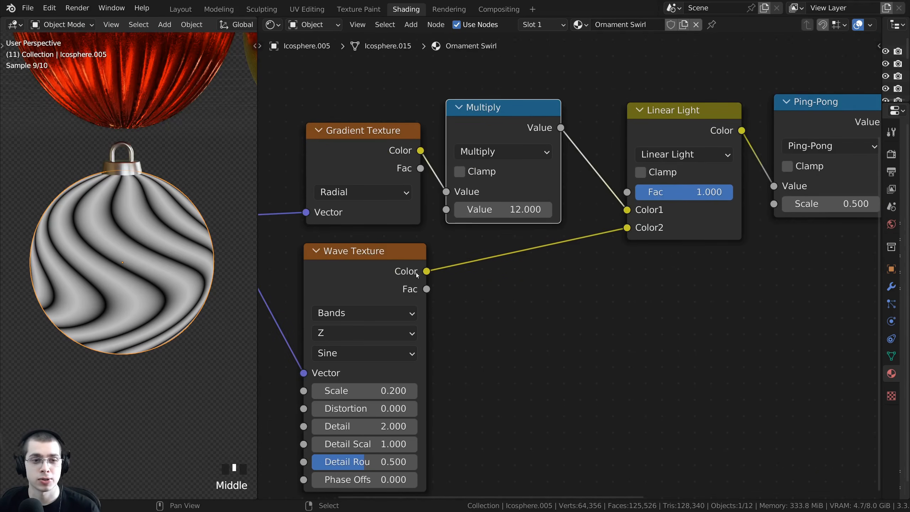
click(376, 274)
middle_drag(584, 249, 418, 293)
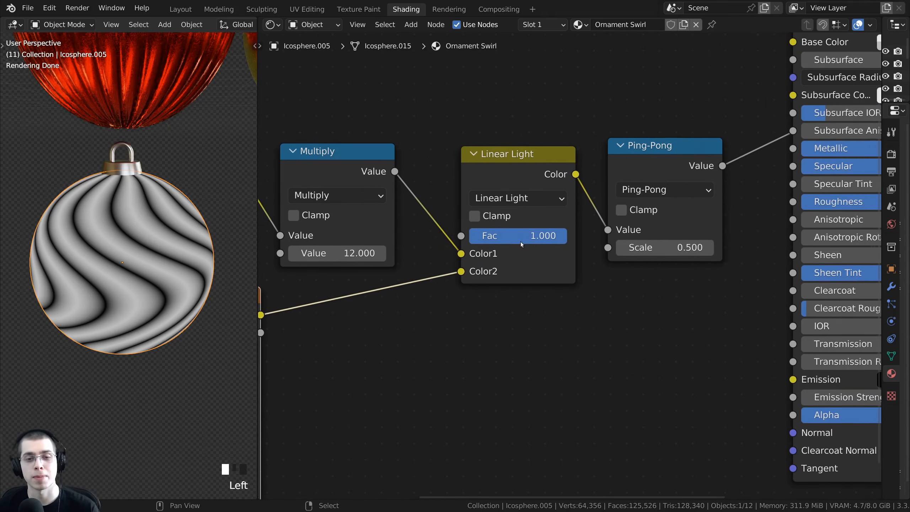
mouse_move(558, 235)
mouse_down()
mouse_move(503, 235)
mouse_move(565, 236)
mouse_up()
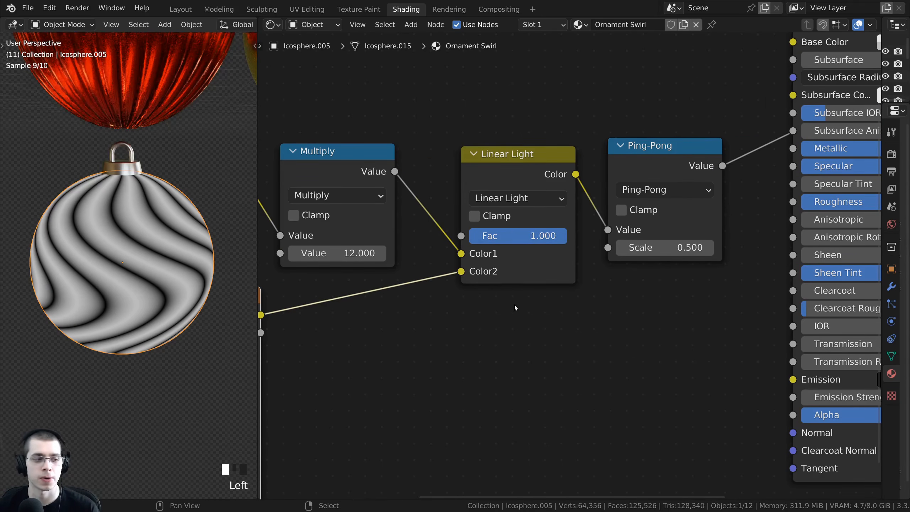
Step: Set the Linear Light node's Fac to 0.4
click(564, 243)
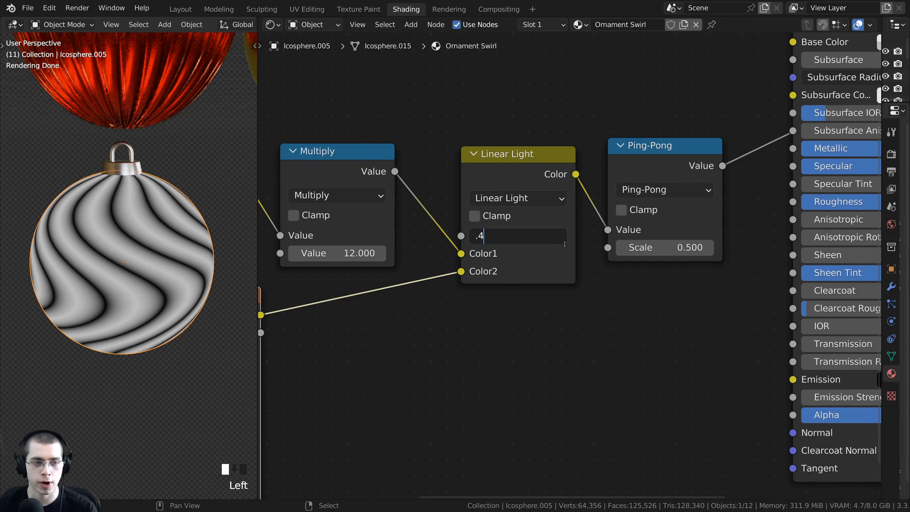
key(Return)
scroll(160, 268, down, 1)
middle_drag(160, 267, 182, 244)
scroll(468, 208, down, 3)
middle_drag(469, 211, 537, 222)
Step: Preview the Wave Texture alone on the ornament, then return to the Ping-Pong preview to compare the swirl
ctrl+shift+click(343, 299)
scroll(217, 290, up, 2)
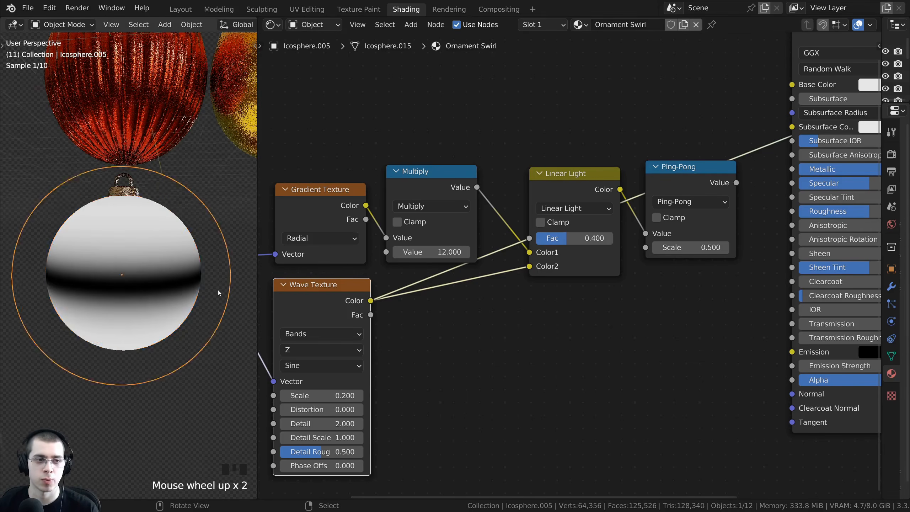
middle_drag(217, 290, 145, 315)
scroll(147, 286, up, 1)
scroll(152, 270, down, 2)
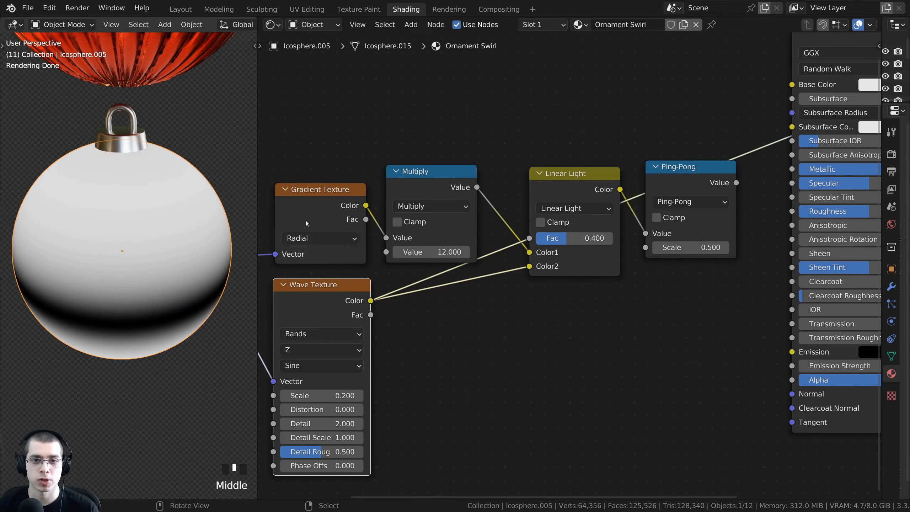
ctrl+shift+click(678, 184)
middle_drag(111, 154, 122, 149)
middle_drag(167, 227, 186, 280)
middle_drag(307, 354, 359, 325)
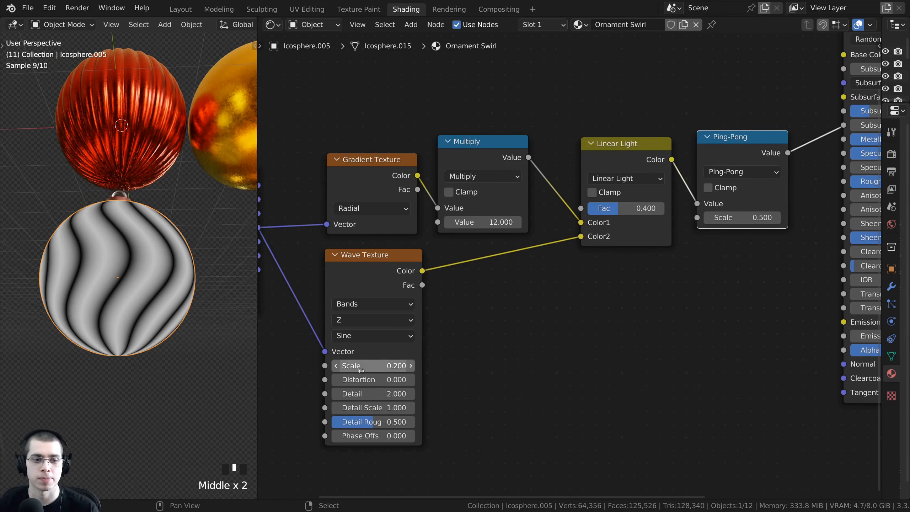
Step: Briefly try other Wave Texture values, then examine the ornament's swirling stripes up close alongside the whole node chain
shift+drag(373, 366, 416, 380)
right_click(373, 379)
drag(359, 393, 398, 394)
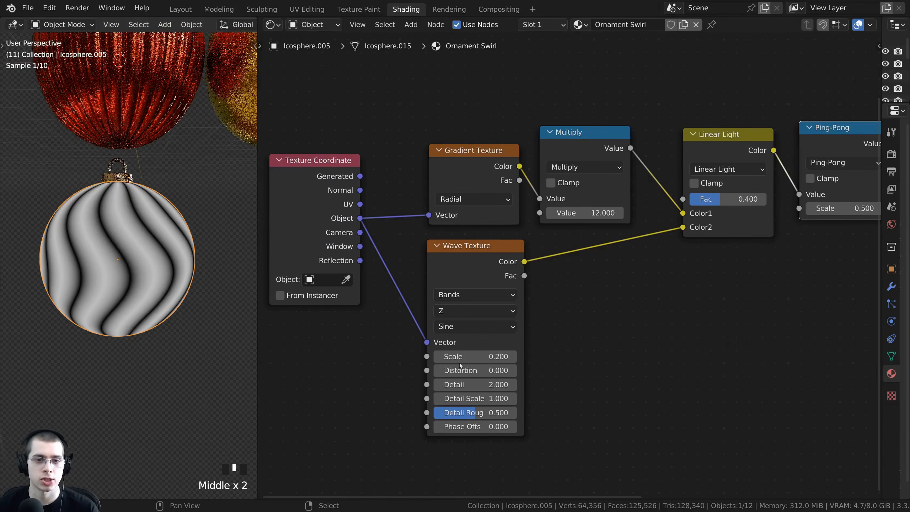
scroll(105, 201, up, 2)
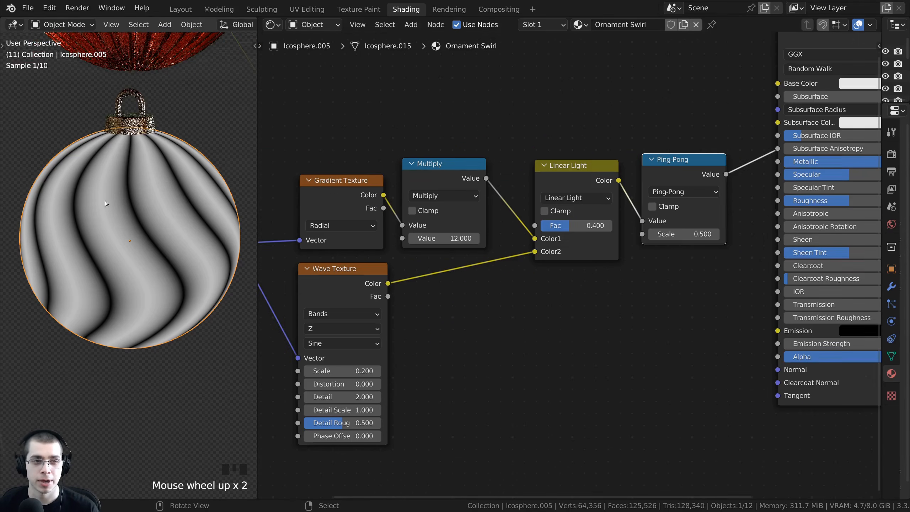
middle_drag(172, 269, 130, 158)
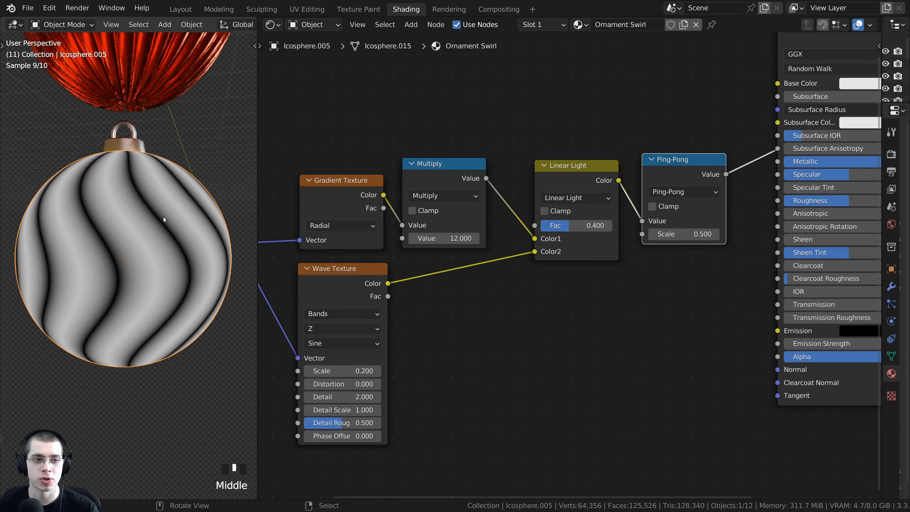
middle_drag(163, 216, 192, 200)
middle_drag(552, 148, 435, 175)
scroll(464, 176, down, 7)
middle_drag(229, 218, 248, 212)
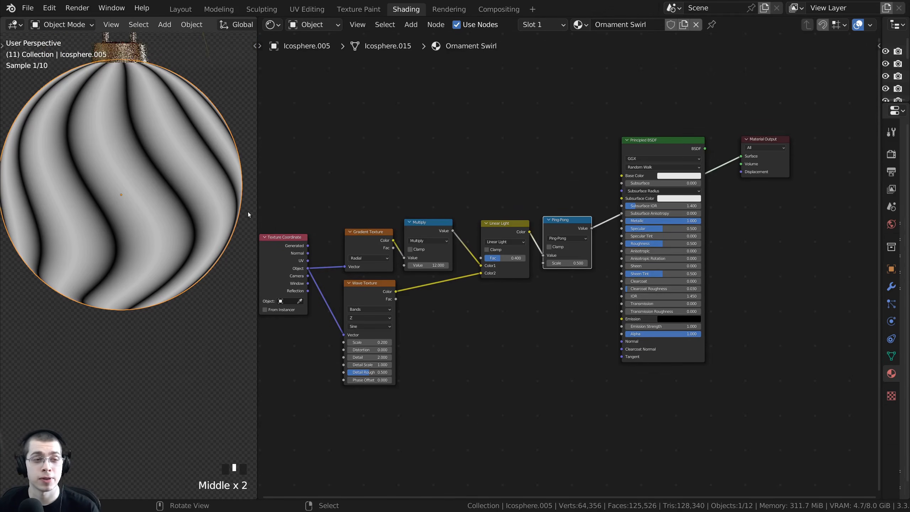
Step: Connect the Ping-Pong Value output to the Material Output's Displacement and reconnect the Principled BSDF to its Surface input
middle_drag(706, 185, 669, 215)
scroll(668, 215, up, 2)
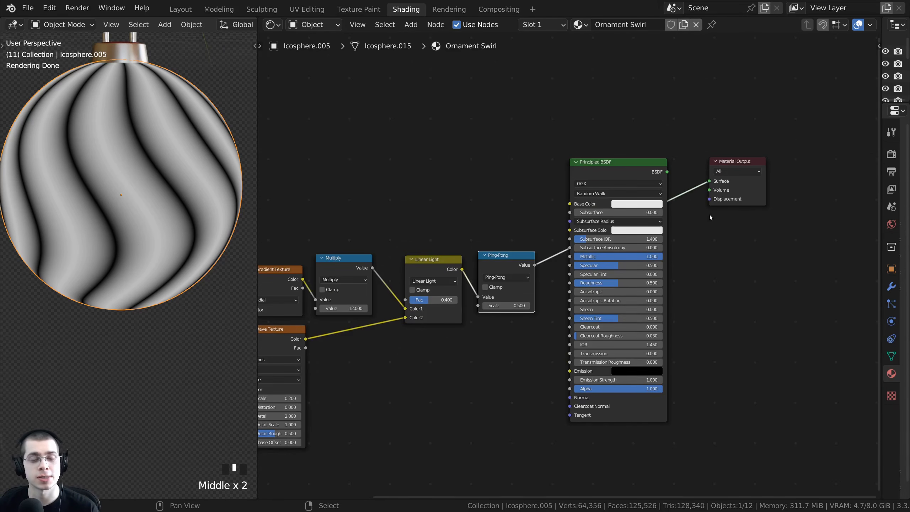
scroll(525, 270, up, 5)
middle_drag(526, 270, 482, 261)
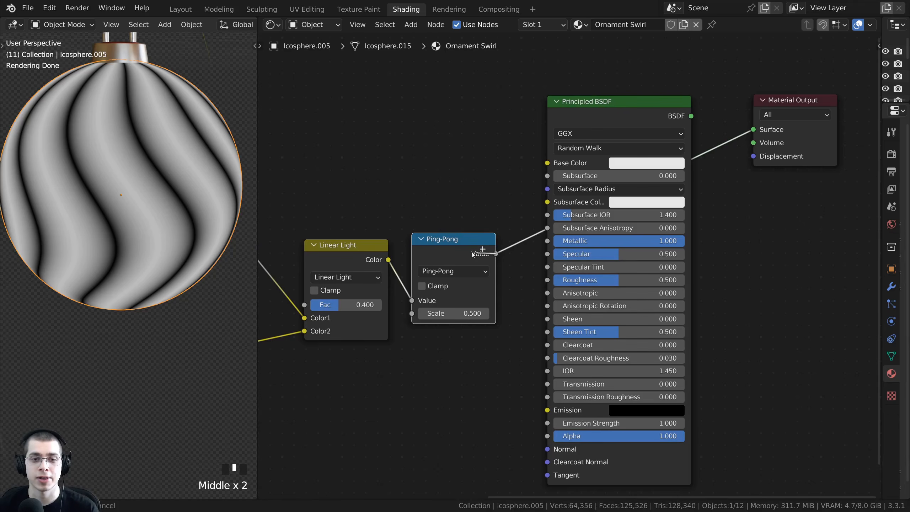
drag(496, 254, 766, 160)
scroll(604, 205, down, 2)
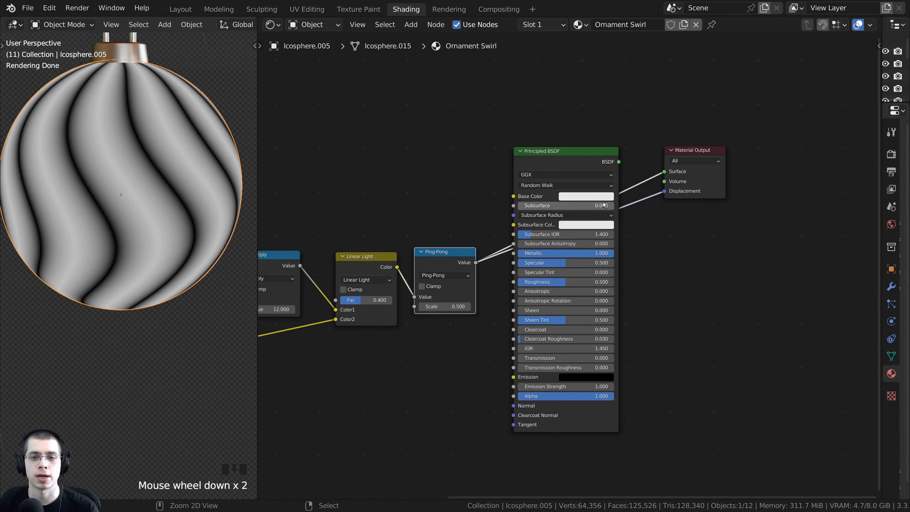
middle_click(570, 159)
ctrl+shift+click(571, 160)
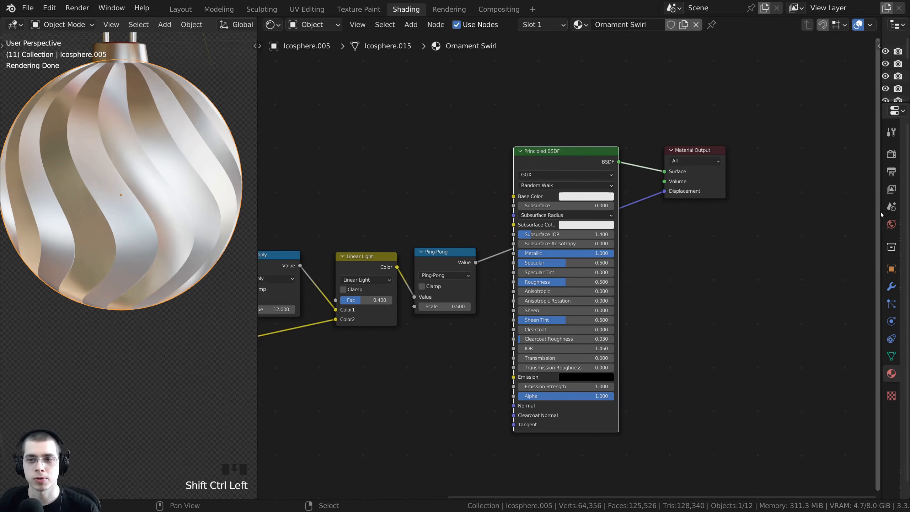
Step: Set the Ornament Swirl material's Displacement method to Displacement and Bump and check the ornament's shape
drag(878, 206, 729, 205)
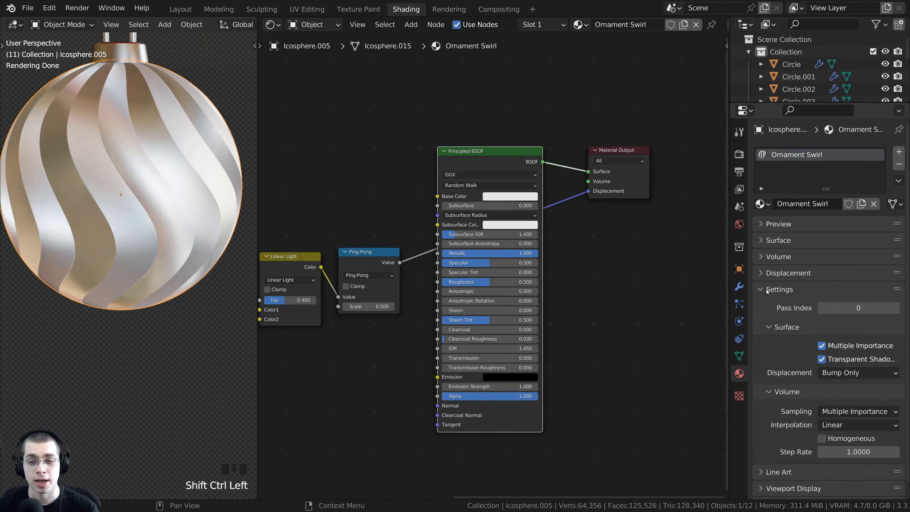
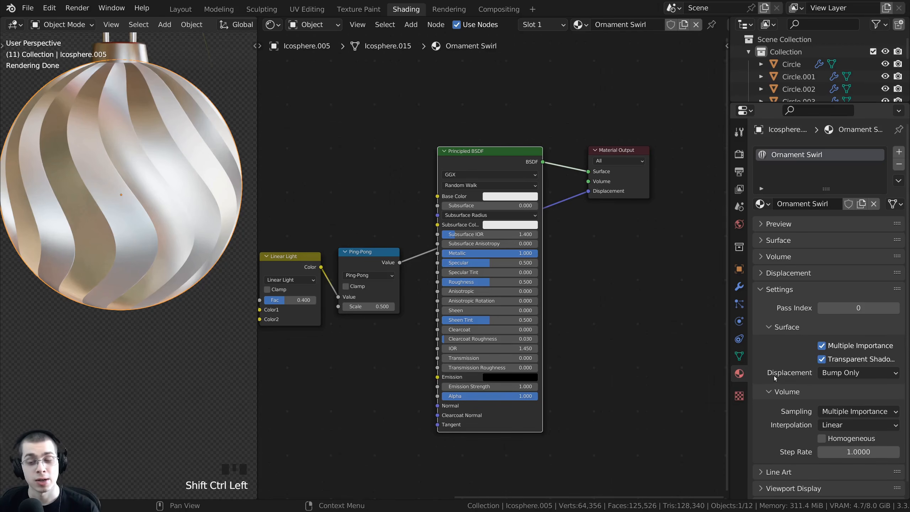
click(844, 372)
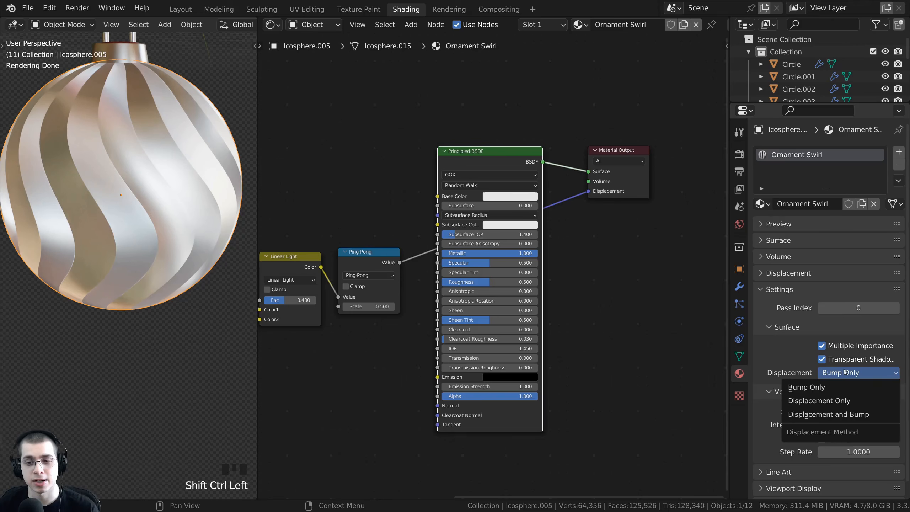
click(820, 415)
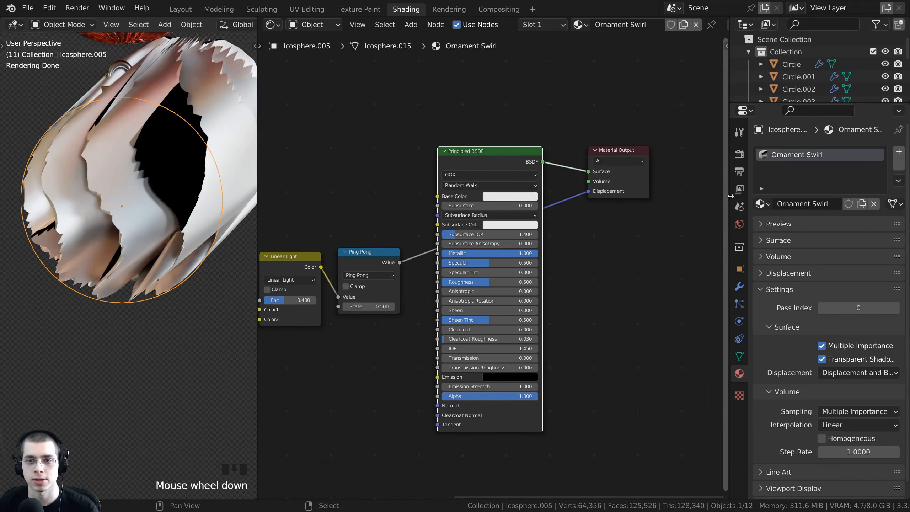
drag(730, 196, 879, 196)
middle_drag(168, 145, 148, 210)
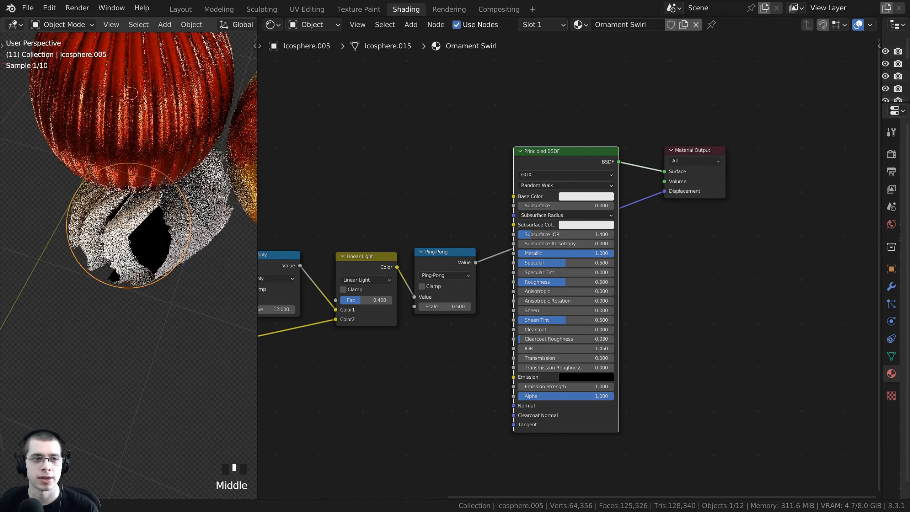
scroll(163, 162, up, 3)
scroll(179, 153, down, 1)
shift+middle_drag(179, 153, 169, 169)
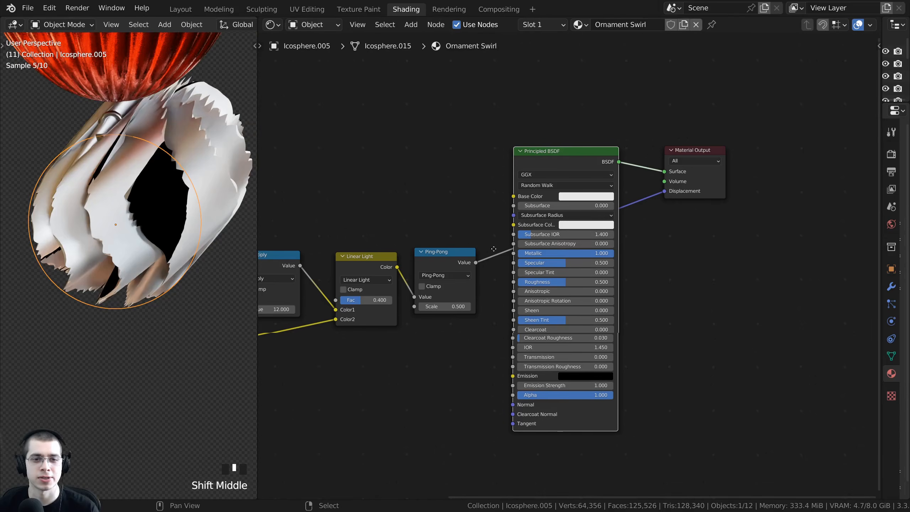
Step: Add a Displacement node on the link between Ping-Pong and Material Output, placing it below the Principled BSDF
shift+middle_drag(494, 248, 487, 218)
scroll(434, 215, up, 2)
drag(431, 218, 544, 129)
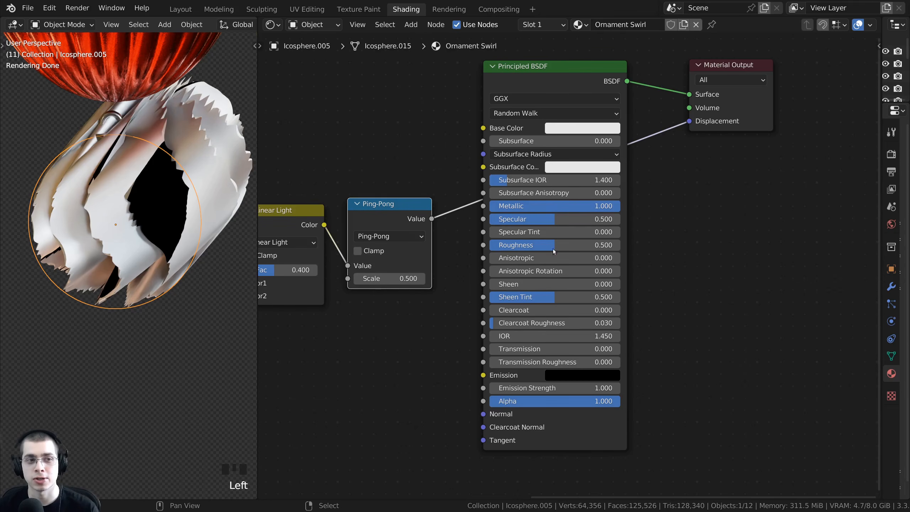
key(shift+a)
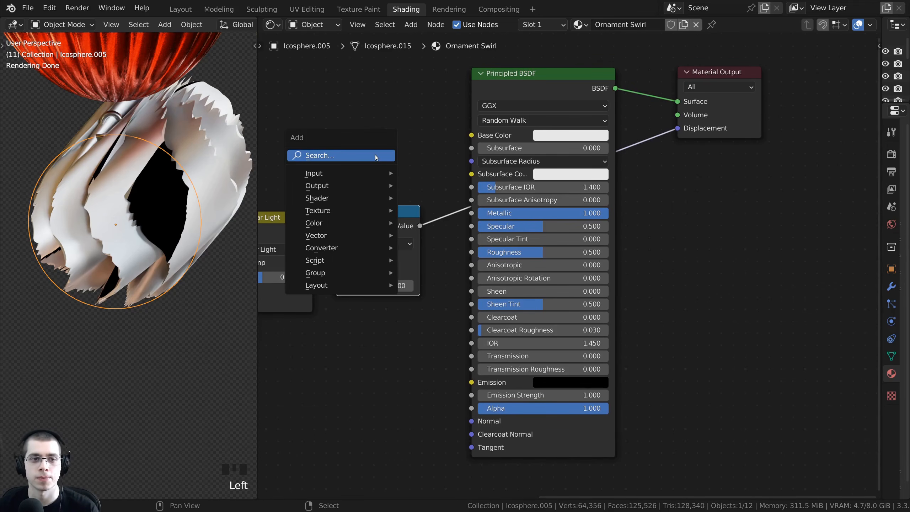
click(376, 156)
text(dis)
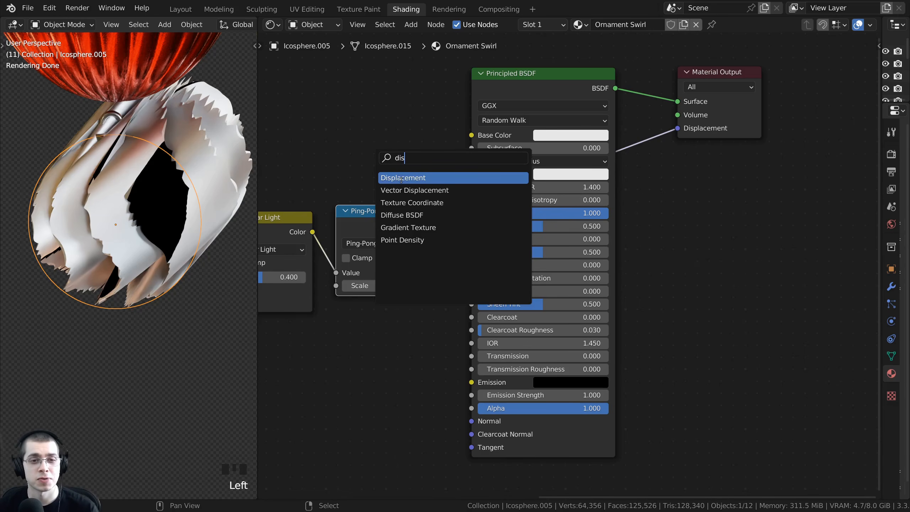
click(400, 178)
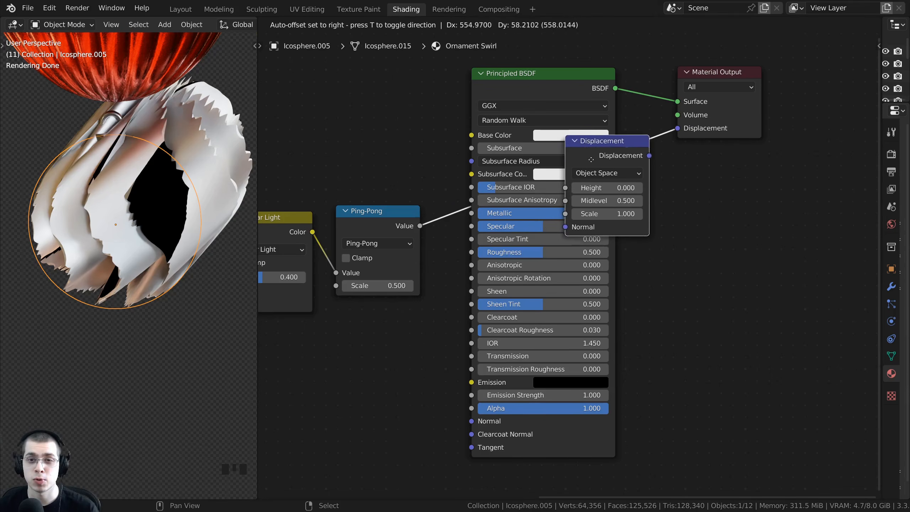
scroll(591, 160, down, 3)
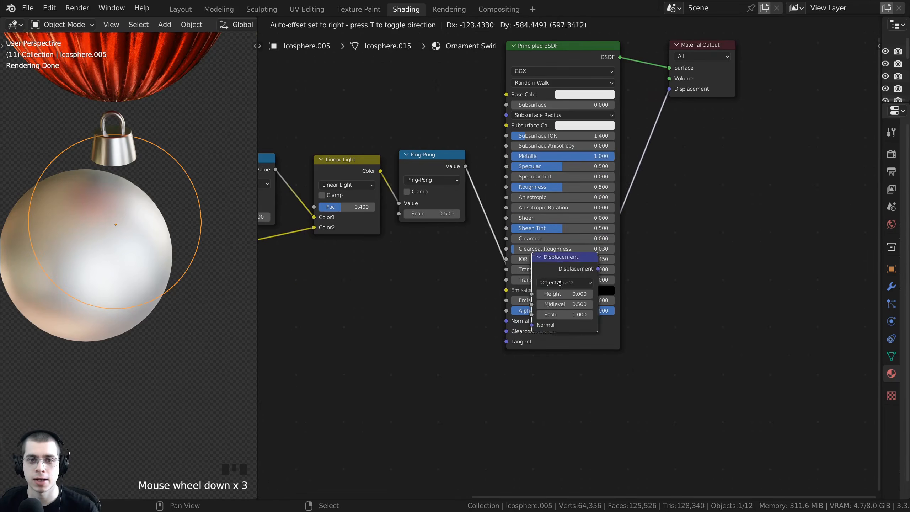
click(583, 393)
Step: Move the Ping-Pong link from the Displacement node's Normal input to its Height input
middle_drag(472, 317, 498, 264)
scroll(552, 387, up, 2)
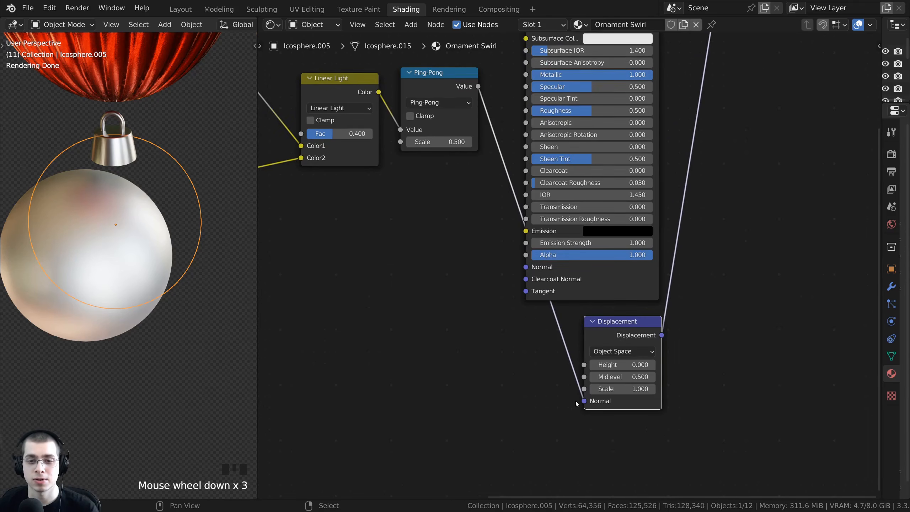
drag(584, 400, 581, 366)
middle_drag(150, 340, 98, 309)
Step: Select all nodes from Texture Coordinate through Ping-Pong and move them together farther away from the Principled BSDF
scroll(414, 209, down, 6)
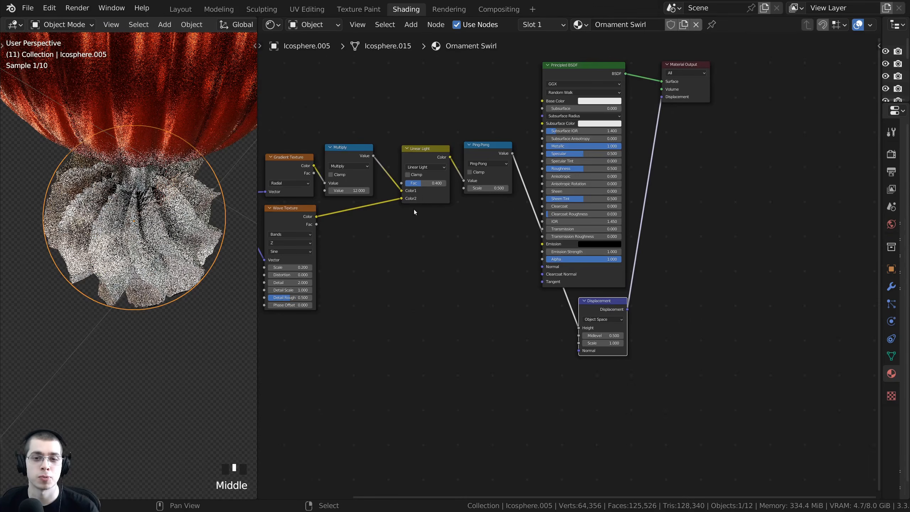
drag(494, 93, 287, 286)
scroll(443, 162, down, 4)
drag(509, 126, 254, 300)
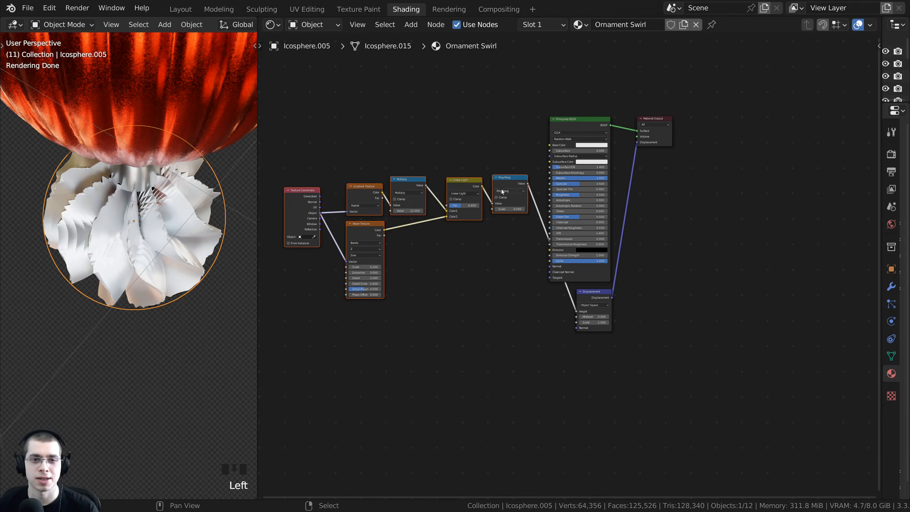
drag(504, 179, 467, 223)
scroll(621, 295, up, 6)
middle_drag(419, 295, 380, 274)
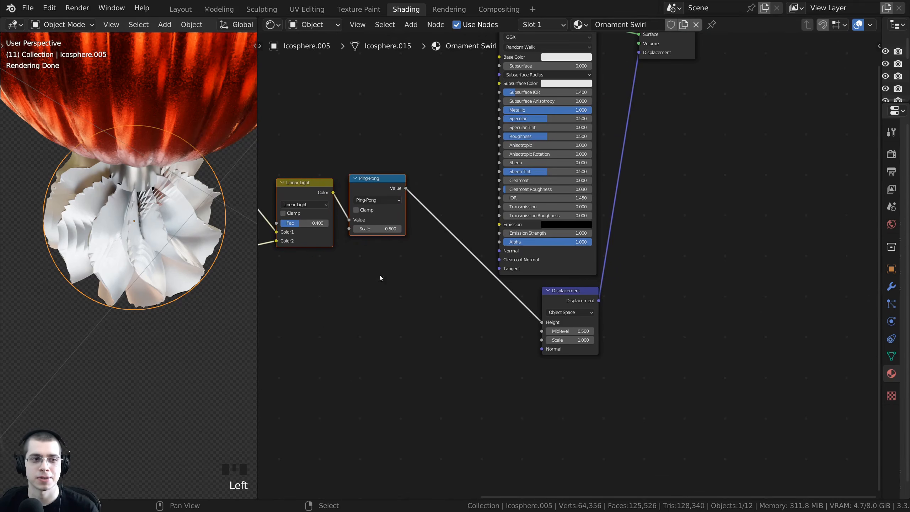
Step: Deselect the ornament and set the Displacement node's Scale to 0.15
middle_drag(165, 283, 166, 247)
key(alt+a)
scroll(163, 237, up, 4)
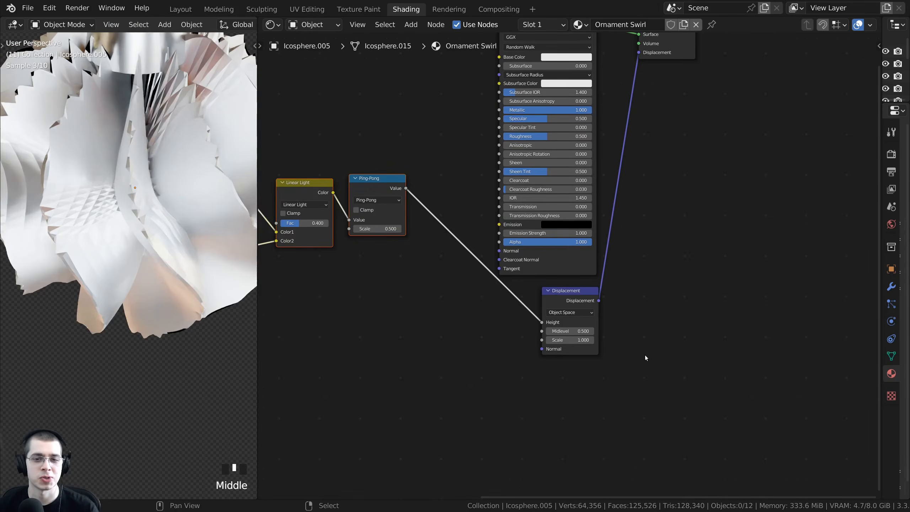
scroll(580, 385, up, 3)
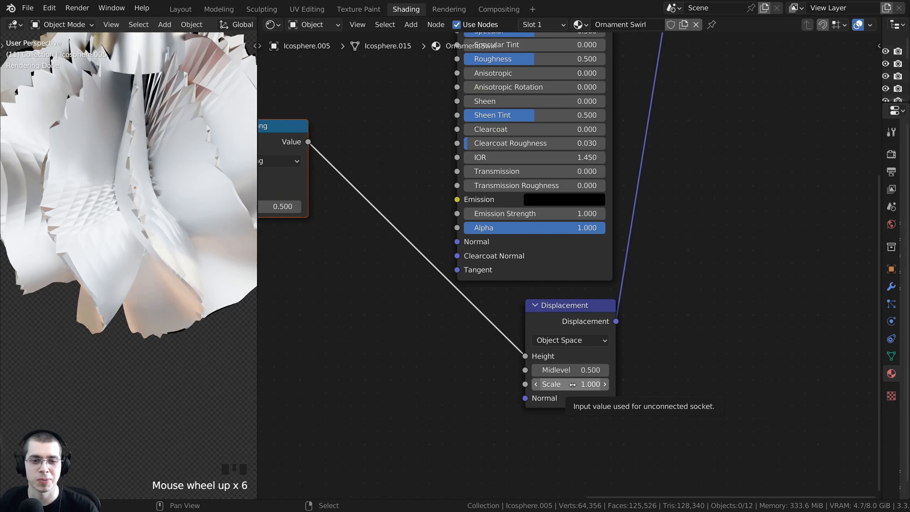
shift+drag(580, 384, 559, 384)
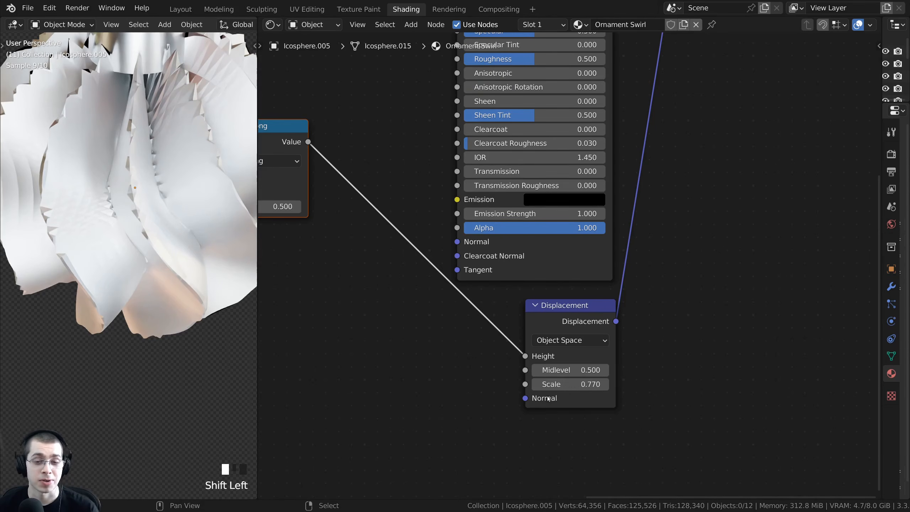
click(583, 387)
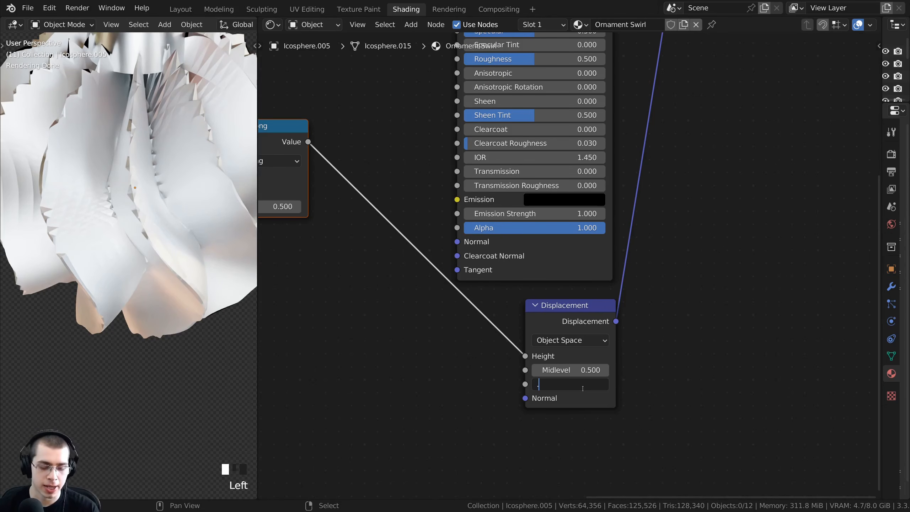
text(.15)
key(Return)
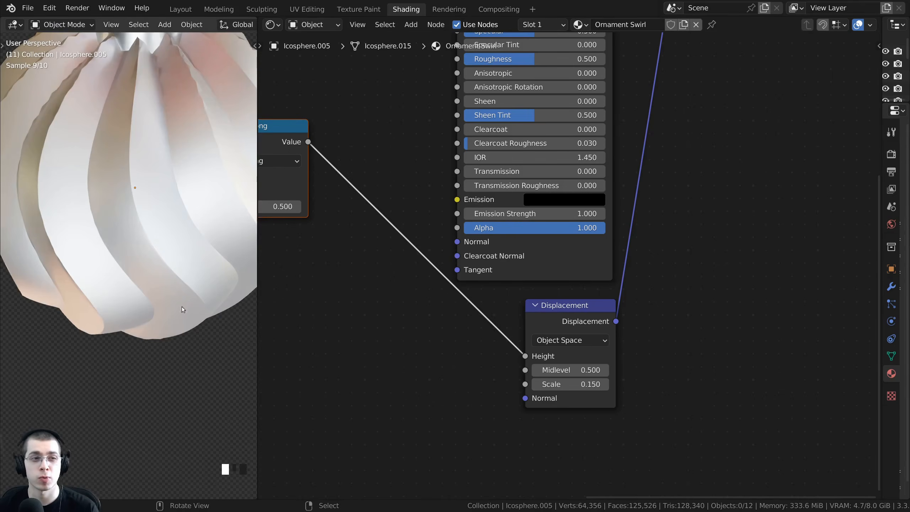
scroll(183, 309, down, 3)
middle_drag(183, 309, 201, 268)
scroll(200, 267, up, 3)
Step: Preview the Ping-Pong output on the ornament to examine its ridges, then restore the Principled BSDF as the surface shader
middle_drag(285, 125, 389, 182)
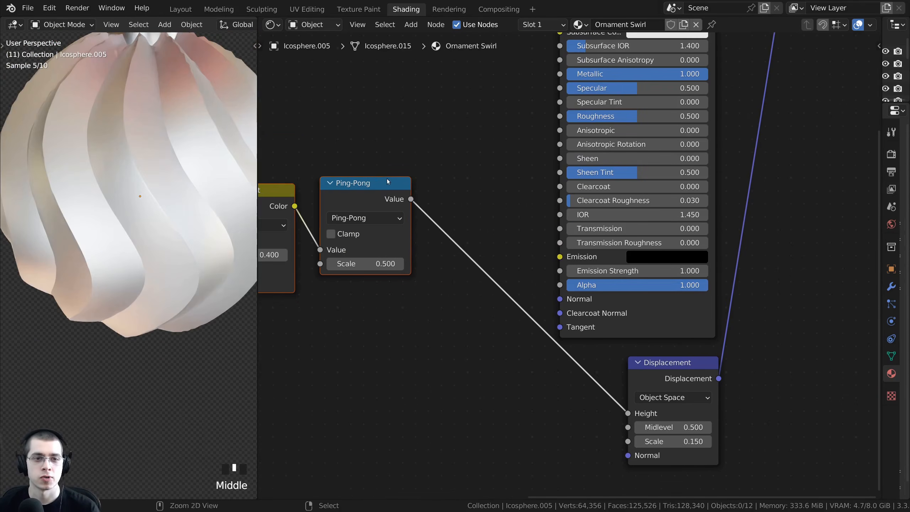
ctrl+shift+click(376, 191)
scroll(111, 202, up, 2)
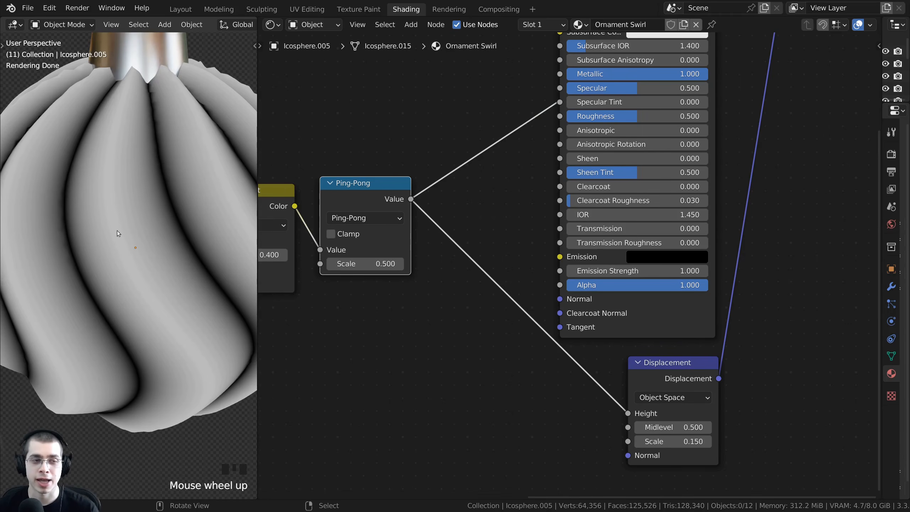
middle_drag(117, 230, 135, 181)
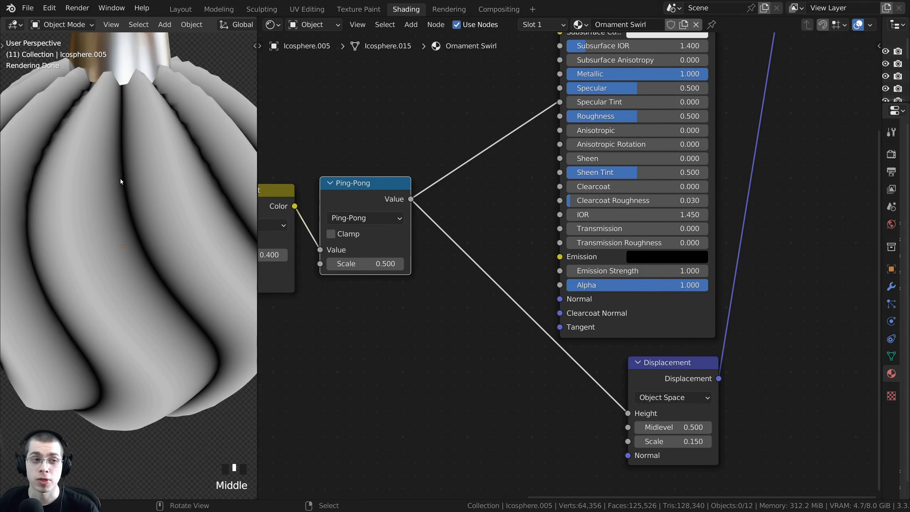
scroll(704, 205, down, 4)
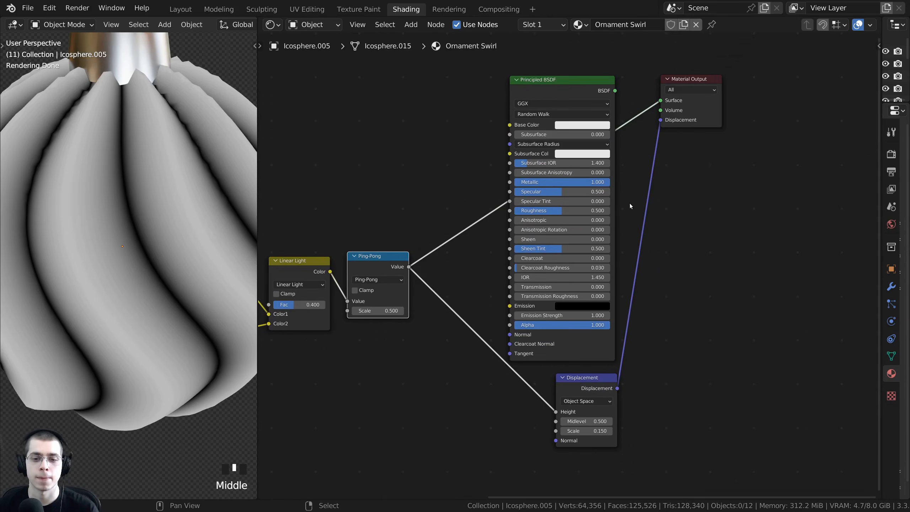
ctrl+shift+click(558, 88)
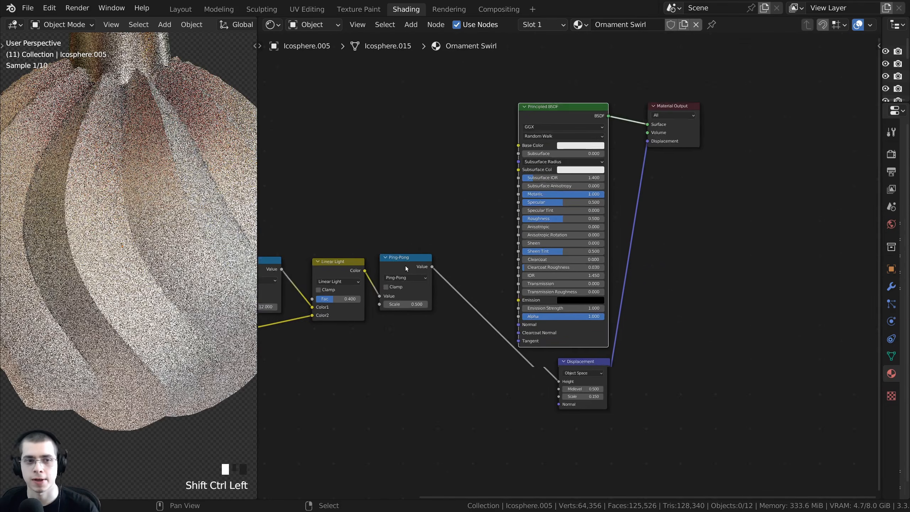
scroll(405, 266, down, 3)
scroll(136, 248, down, 1)
middle_drag(137, 248, 127, 165)
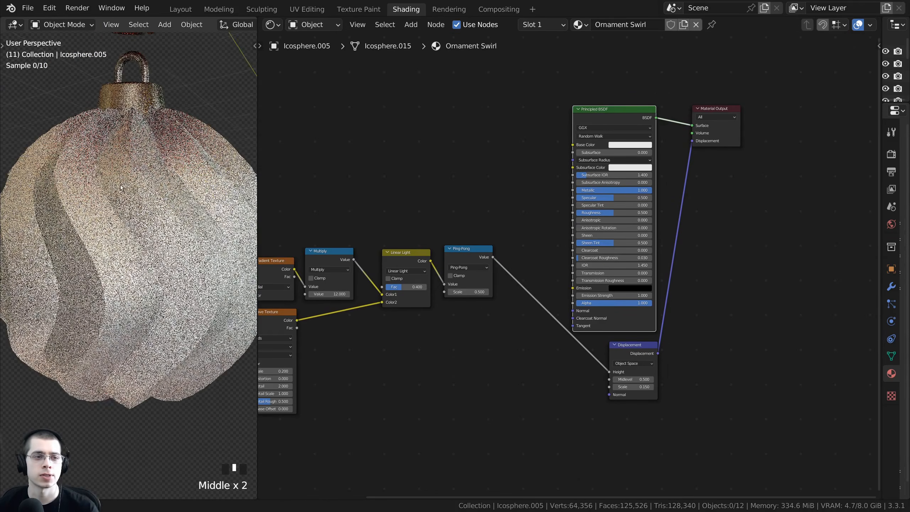
scroll(126, 161, up, 5)
scroll(168, 117, up, 1)
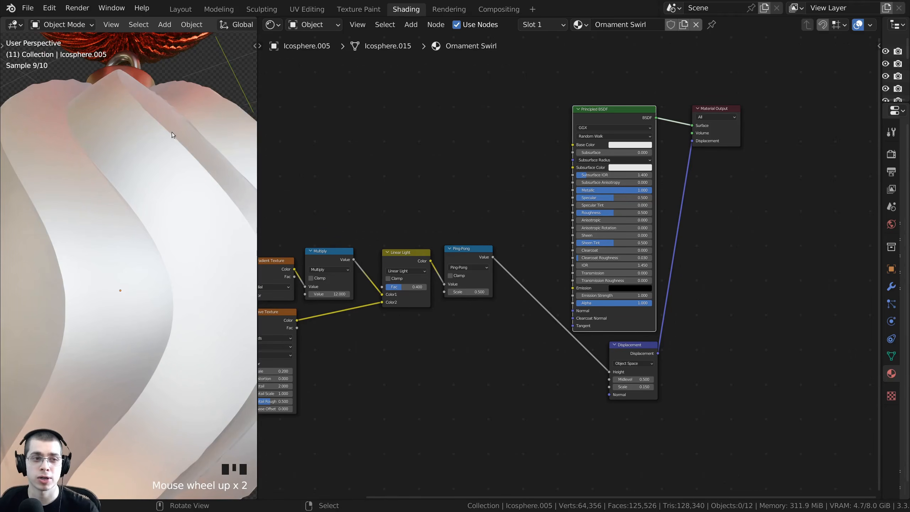
Step: Move the Ping-Pong node close beside the Linear Light node
middle_drag(476, 217, 439, 210)
scroll(441, 225, up, 4)
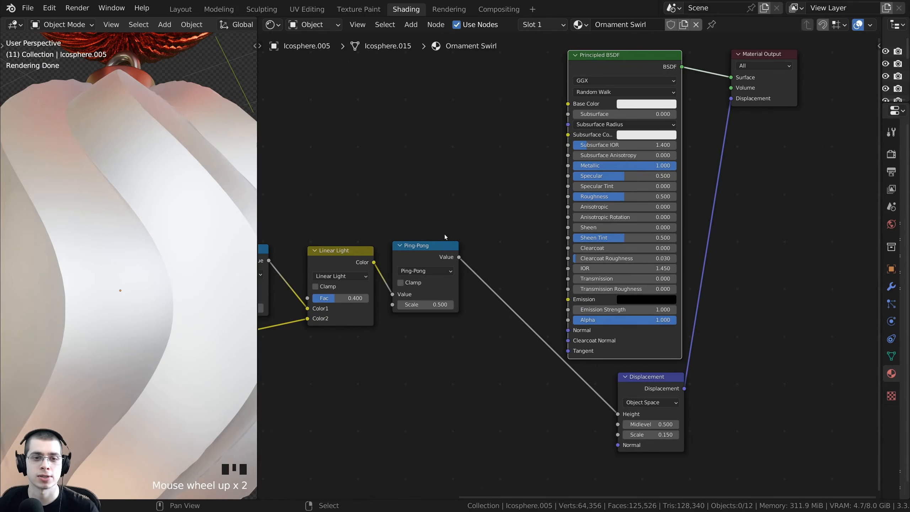
drag(417, 247, 387, 255)
right_click(387, 255)
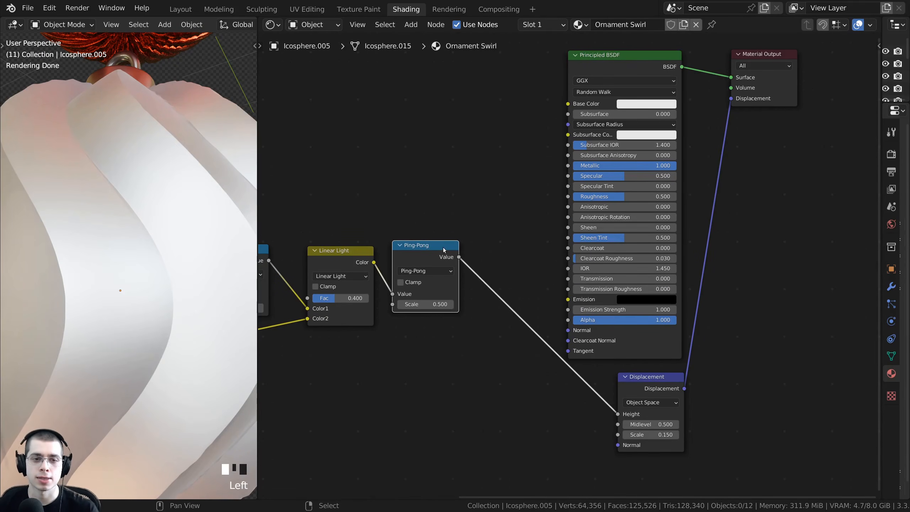
drag(443, 250, 439, 256)
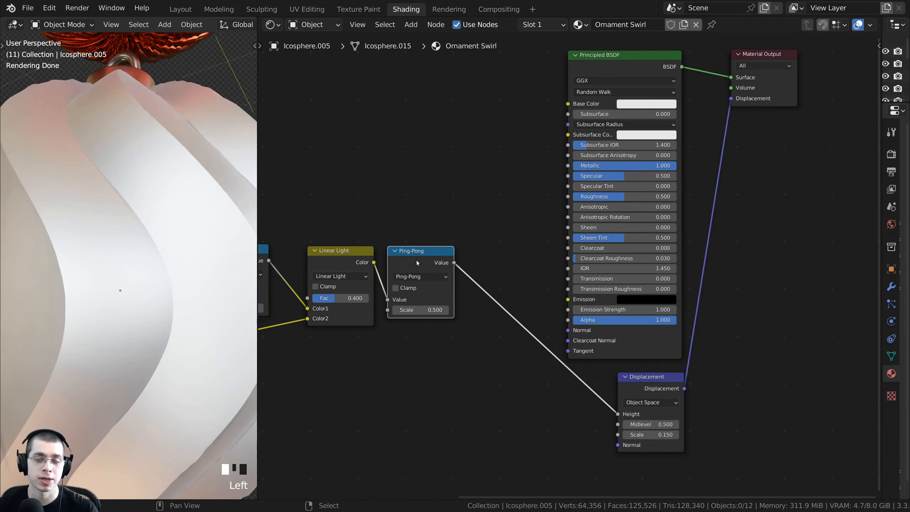
Step: Insert an RGB Curves node on the link between Ping-Pong and the Displacement node's Height
key(shift+a)
click(465, 208)
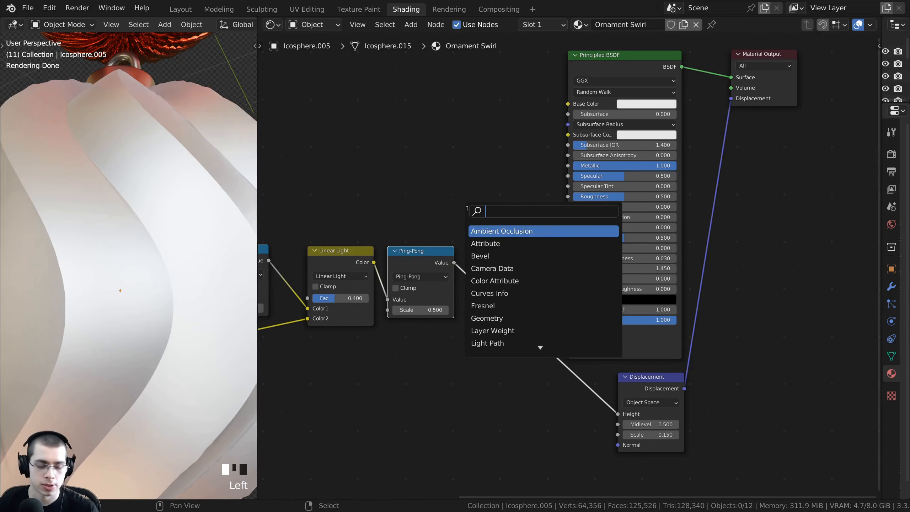
text(rgb)
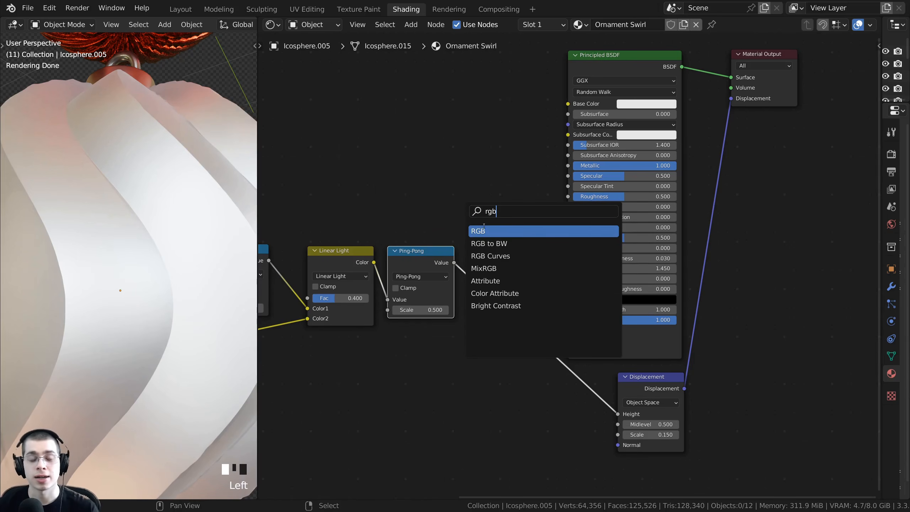
click(490, 256)
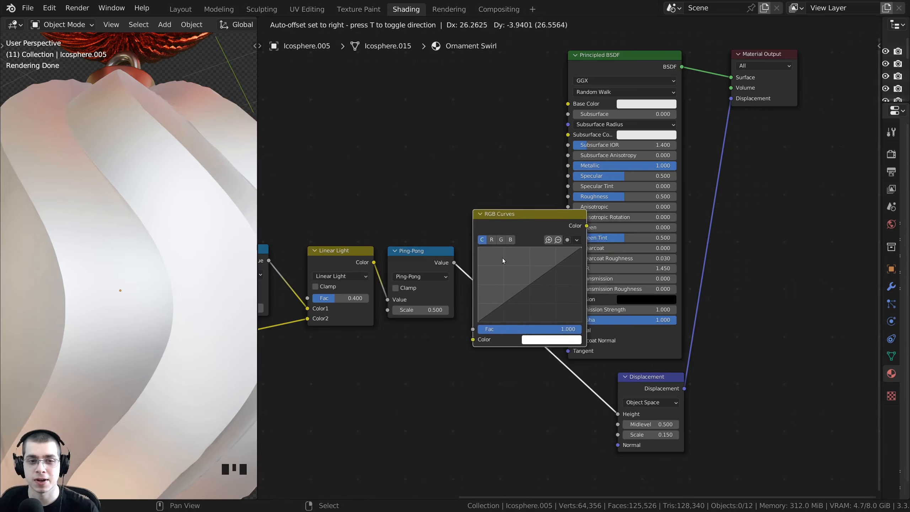
click(502, 257)
drag(529, 226, 495, 222)
click(495, 222)
Step: Move the Principled BSDF, Displacement and Material Output nodes away from RGB Curves to make room for it
scroll(503, 217, down, 1)
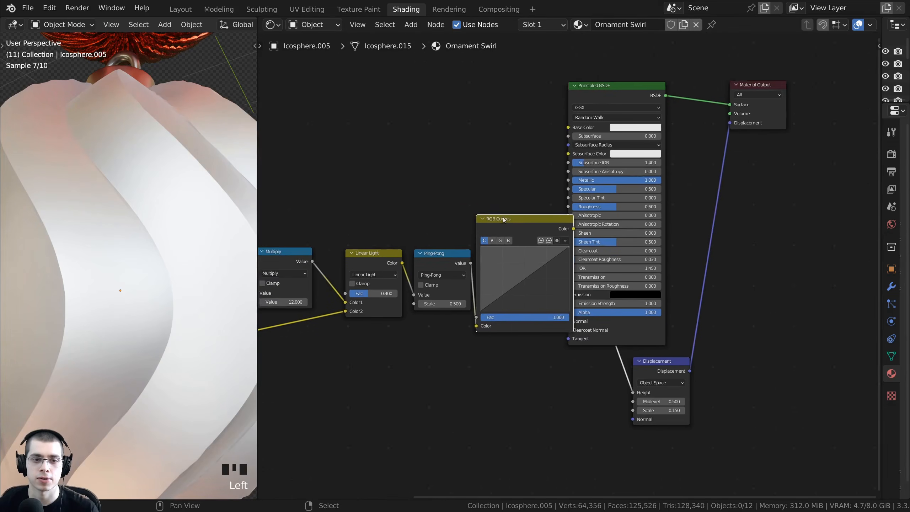
middle_drag(503, 217, 414, 253)
drag(534, 122, 568, 110)
drag(573, 65, 693, 163)
drag(568, 109, 619, 109)
middle_drag(517, 250, 601, 179)
scroll(602, 179, up, 6)
scroll(591, 203, up, 2)
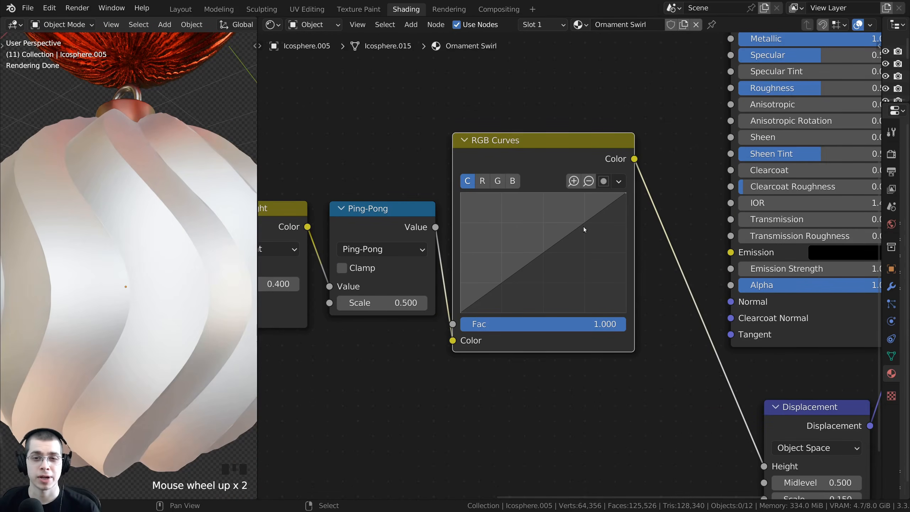
Step: Turn the RGB Curves line into an arch by adding a midpoint and lowering the right end point to 0
mouse_move(542, 253)
mouse_down()
mouse_move(547, 241)
mouse_move(544, 252)
mouse_up()
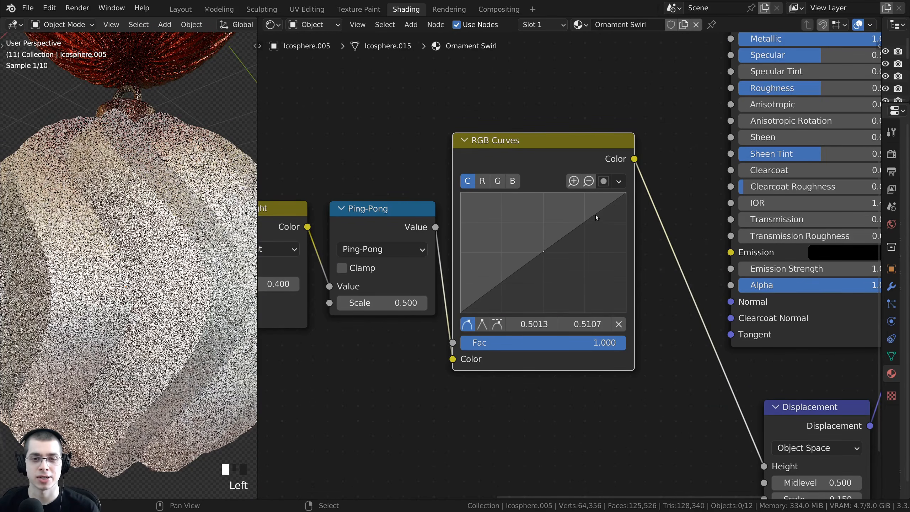
drag(626, 193, 625, 312)
scroll(454, 253, up, 3)
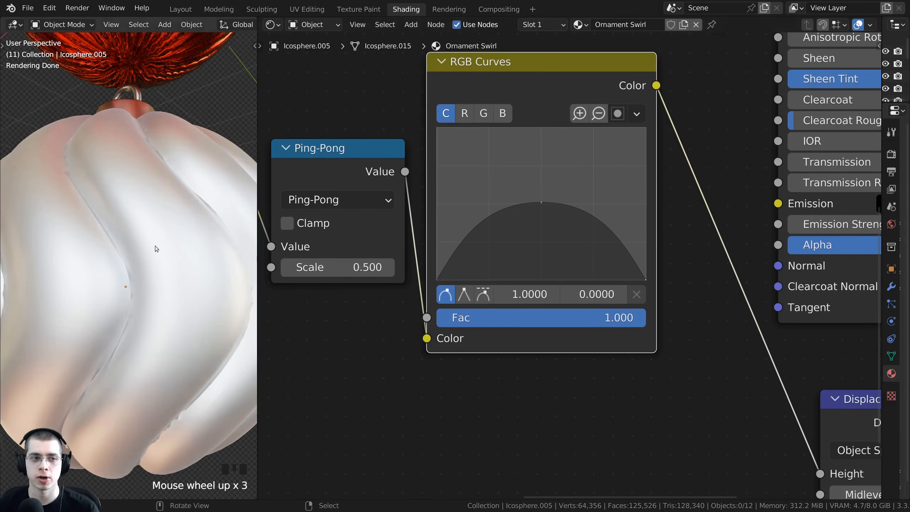
middle_drag(156, 248, 199, 161)
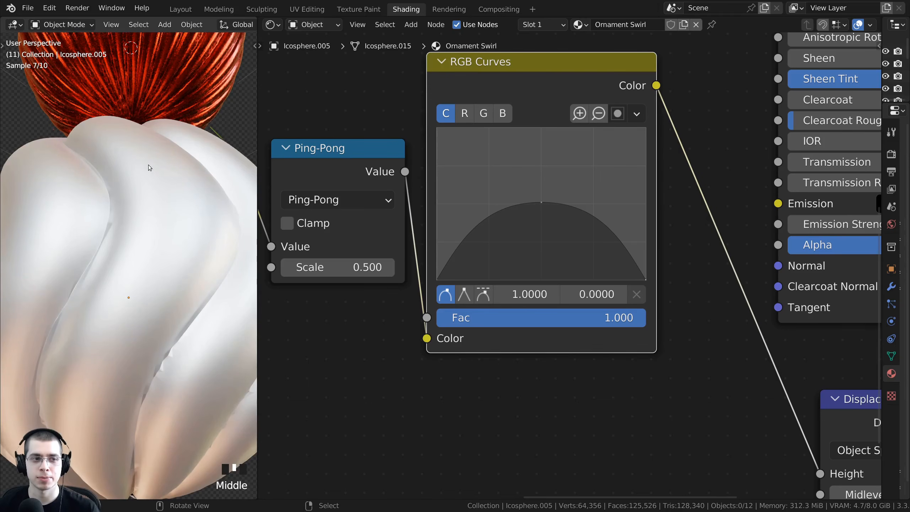
scroll(415, 196, down, 1)
Step: Lower the arch's middle point on the RGB Curves node to a value of 0.25
middle_drag(417, 196, 442, 213)
scroll(550, 211, up, 3)
drag(550, 211, 551, 253)
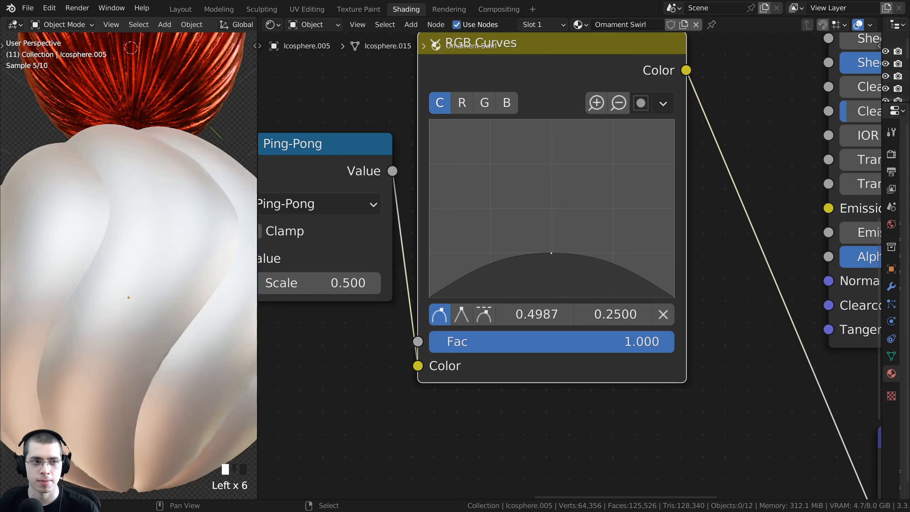
middle_drag(475, 262, 472, 242)
scroll(126, 237, down, 2)
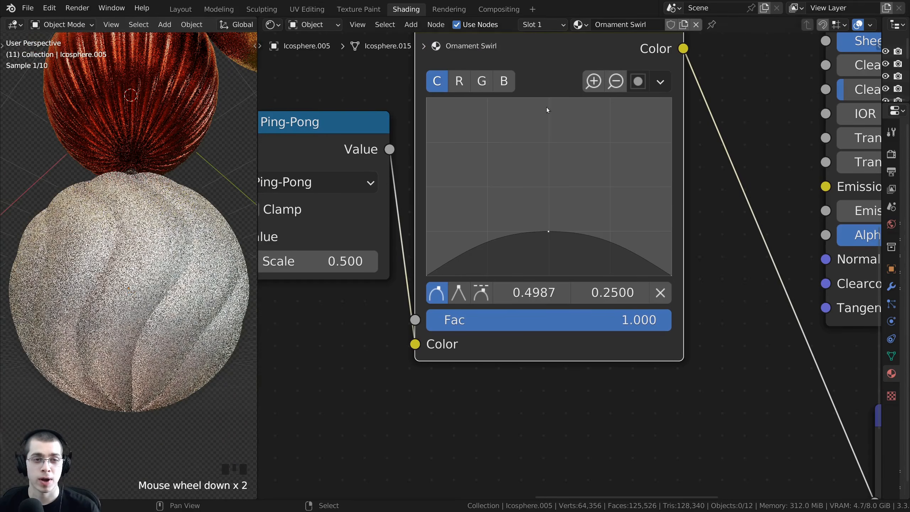
scroll(524, 189, down, 4)
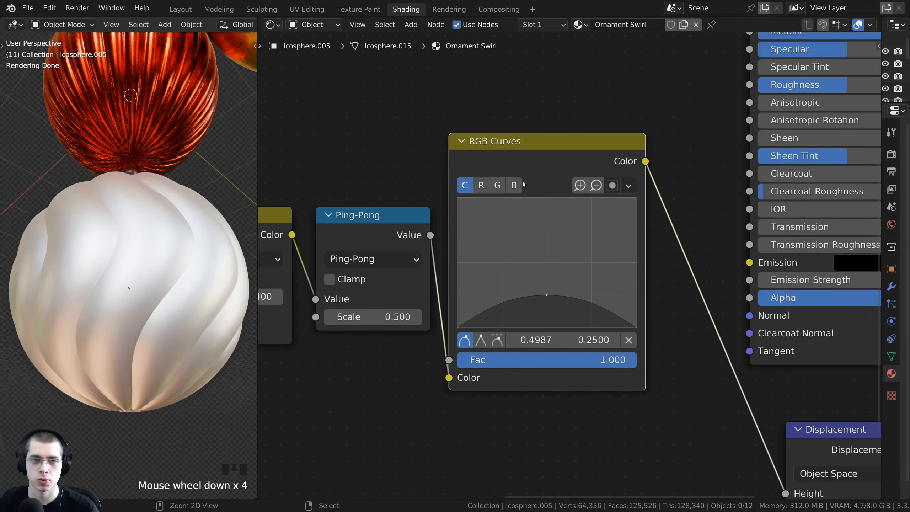
Step: Preview the RGB Curves and Ping-Pong outputs on the ornament to compare their gradients, then restore the Principled BSDF as surface shader
ctrl+shift+click(513, 159)
drag(515, 158, 526, 155)
middle_drag(91, 197, 163, 255)
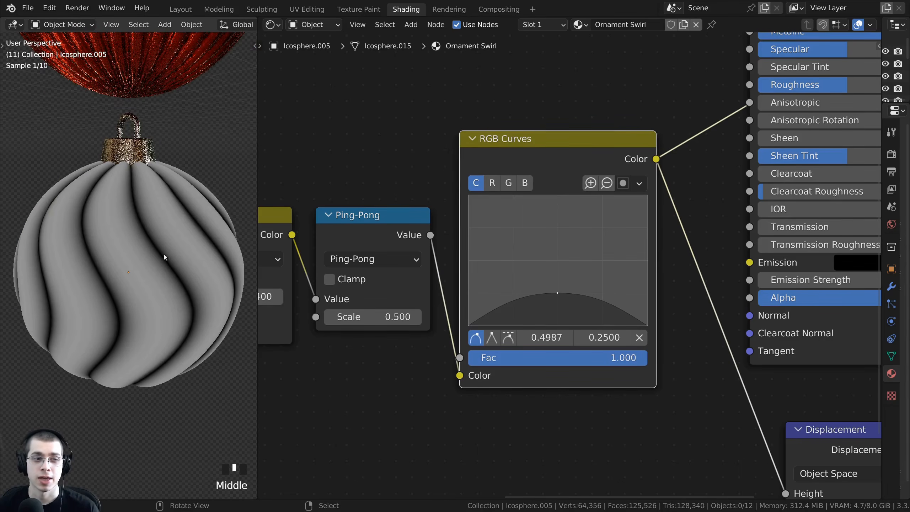
scroll(133, 260, up, 2)
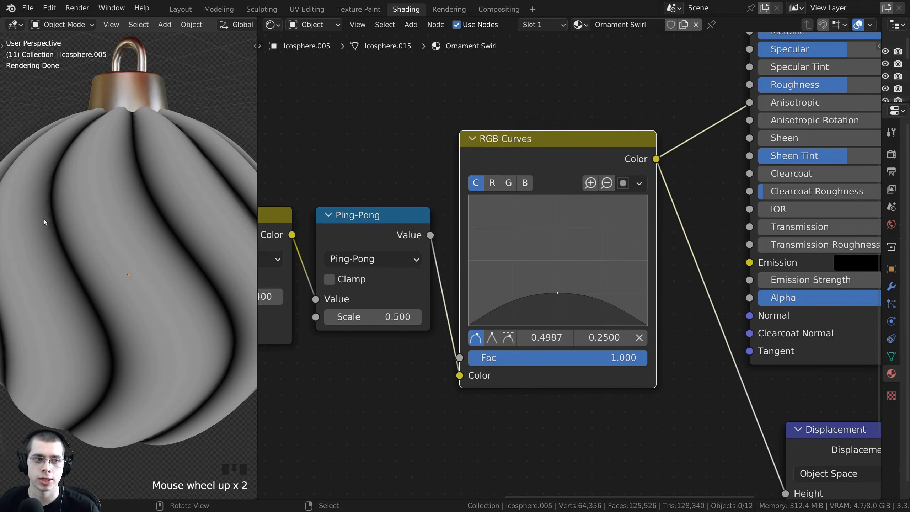
scroll(570, 266, down, 2)
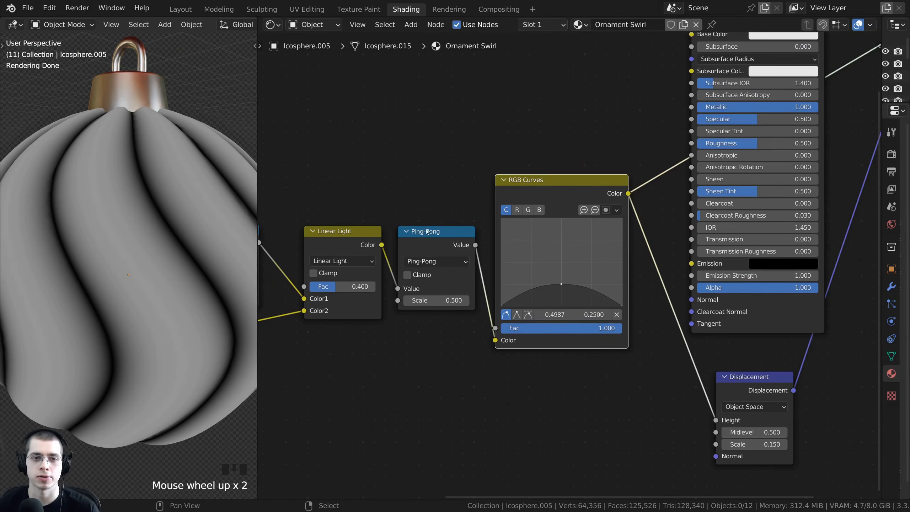
ctrl+shift+click(428, 237)
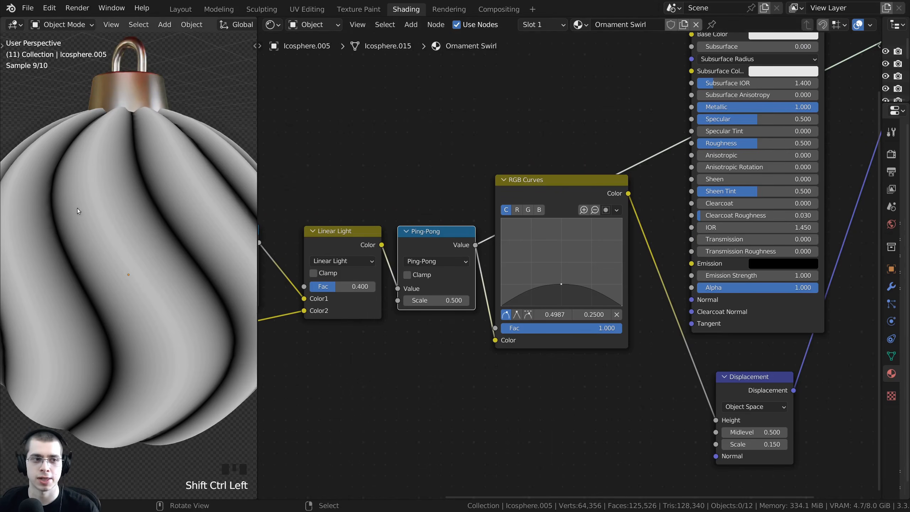
ctrl+shift+click(559, 193)
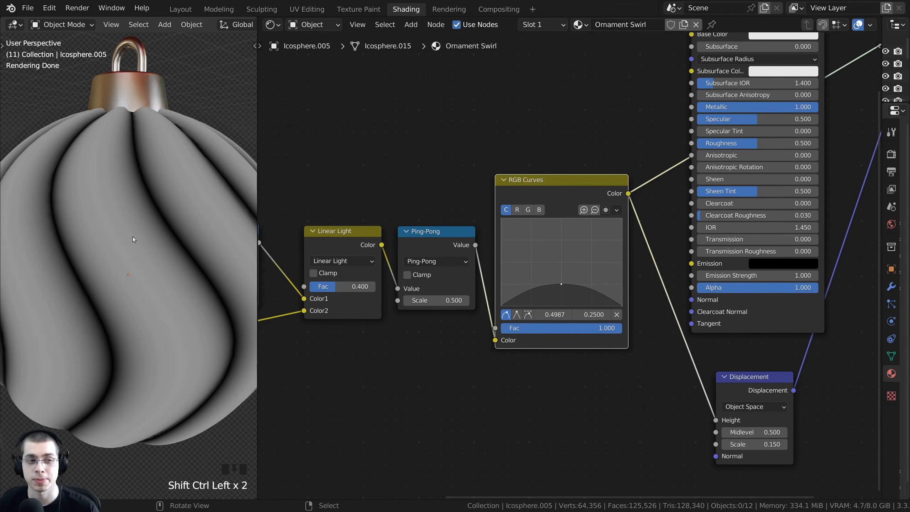
scroll(570, 140, down, 3)
middle_drag(573, 138, 489, 213)
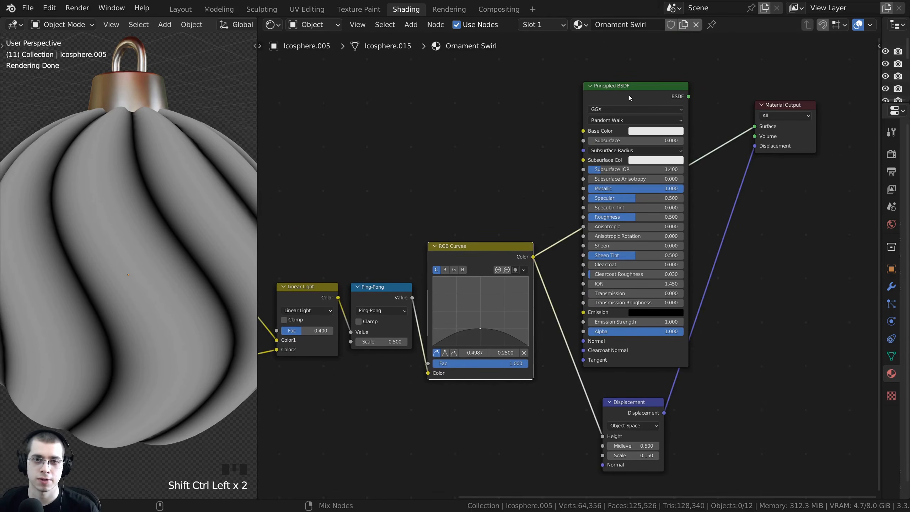
ctrl+shift+click(628, 95)
Step: Darken the Principled BSDF's Base Color to a grey of 0.168 and set its Roughness to 0.342
click(636, 130)
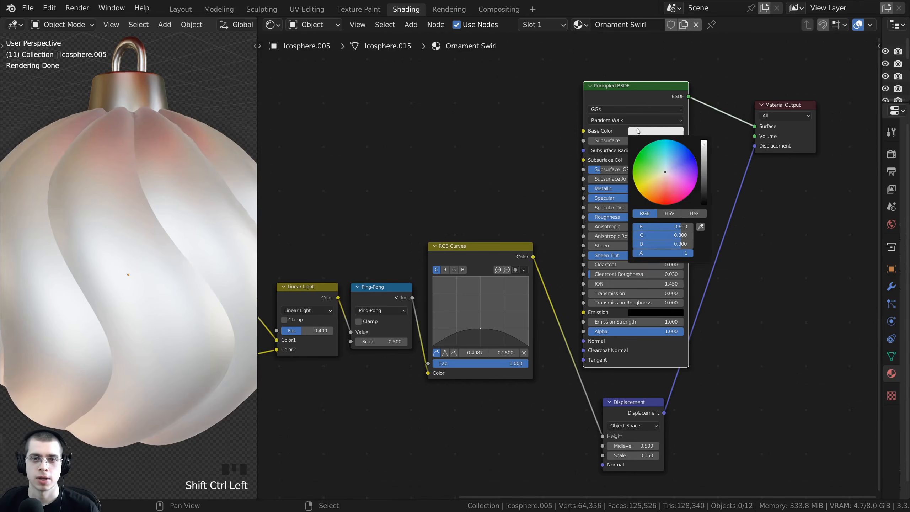
drag(704, 142, 704, 176)
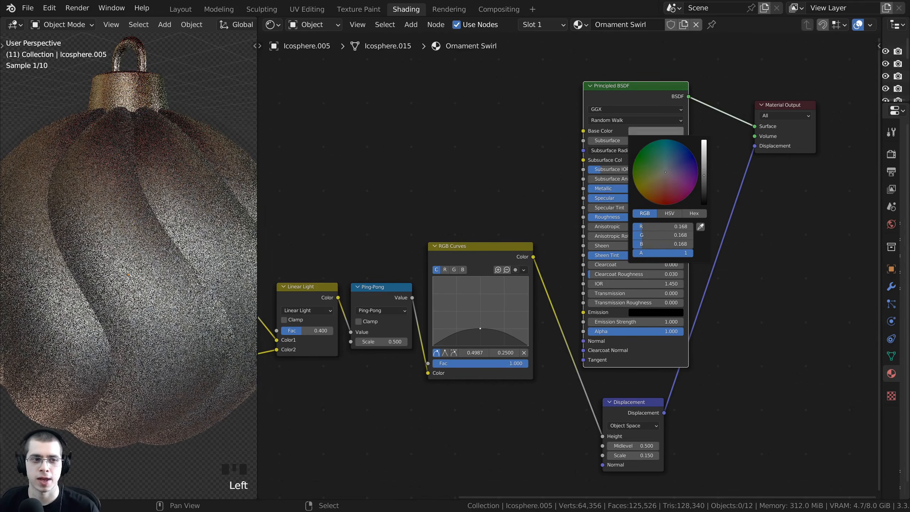
middle_drag(158, 222, 195, 260)
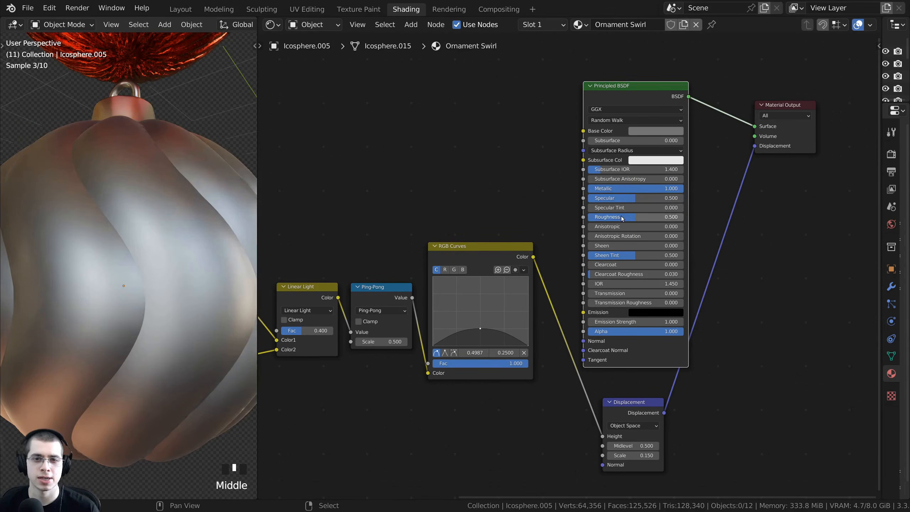
drag(616, 216, 602, 217)
middle_drag(119, 201, 132, 218)
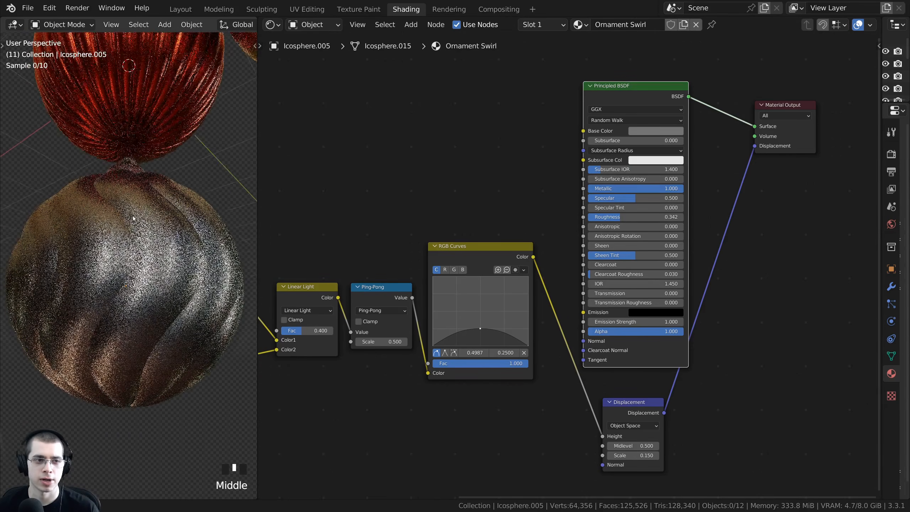
Step: Add curve points on both sides of the peak, at about (0.364, 0.211) and (0.634, 0.211)
scroll(493, 287, up, 6)
scroll(516, 221, up, 3)
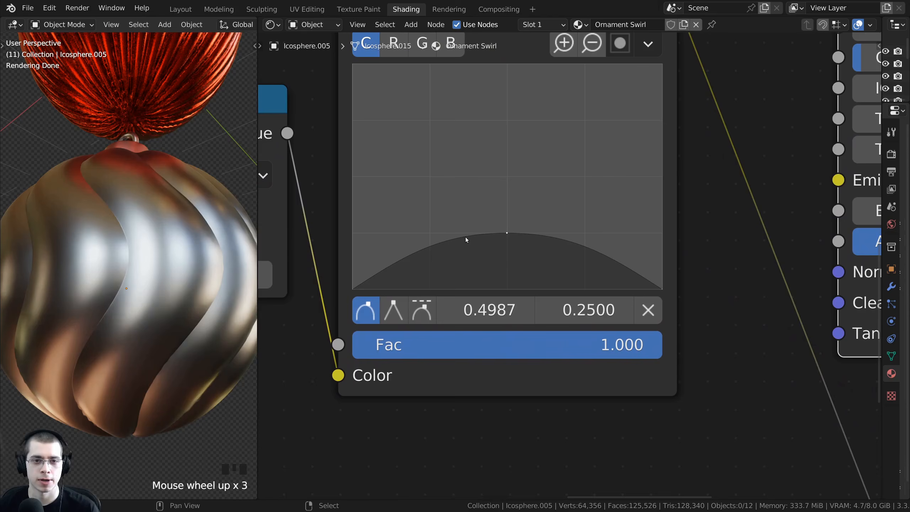
click(466, 237)
drag(465, 237, 463, 242)
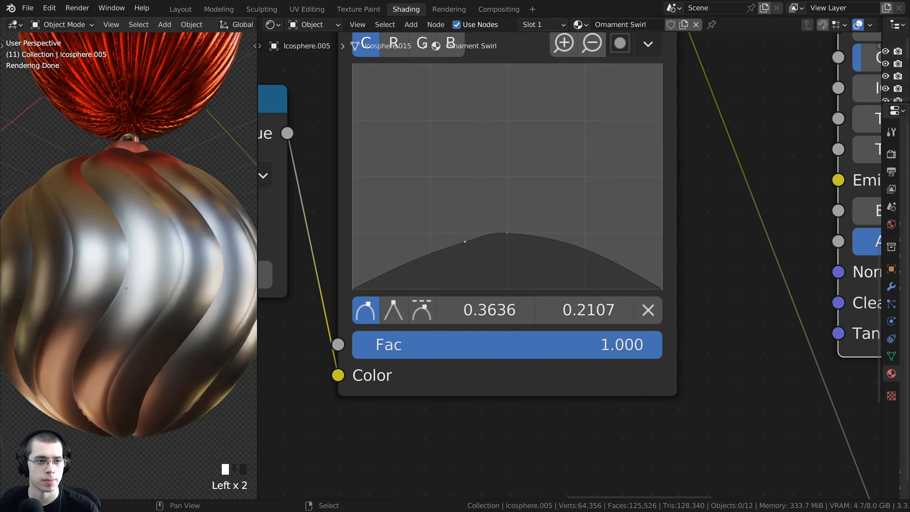
scroll(509, 252, up, 1)
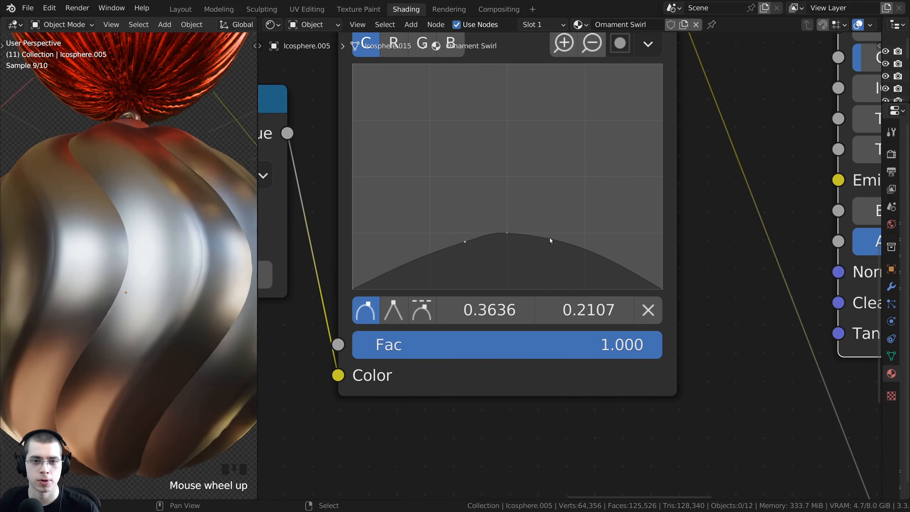
click(550, 241)
drag(551, 238, 549, 243)
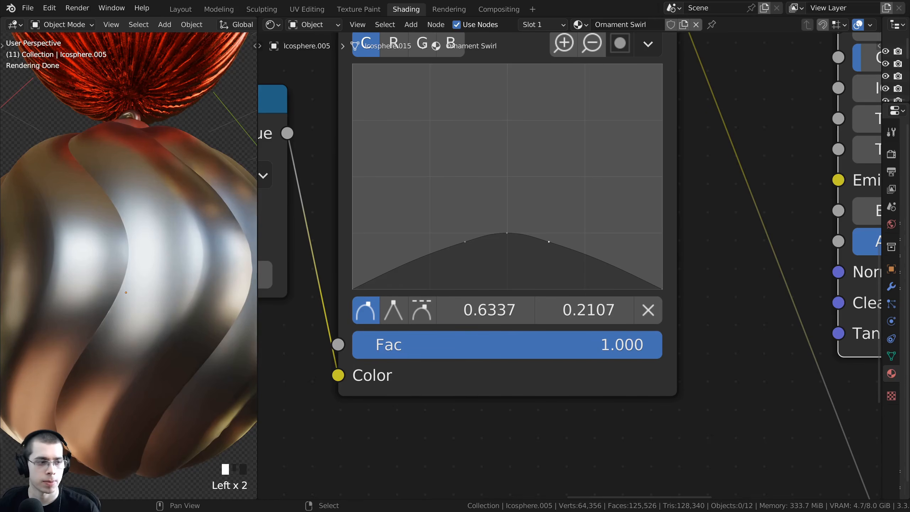
Step: Add curve points near both ends, at about (0.875, 0.057) and (0.104, 0.057), to flare the slopes
scroll(552, 236, up, 1)
click(603, 236)
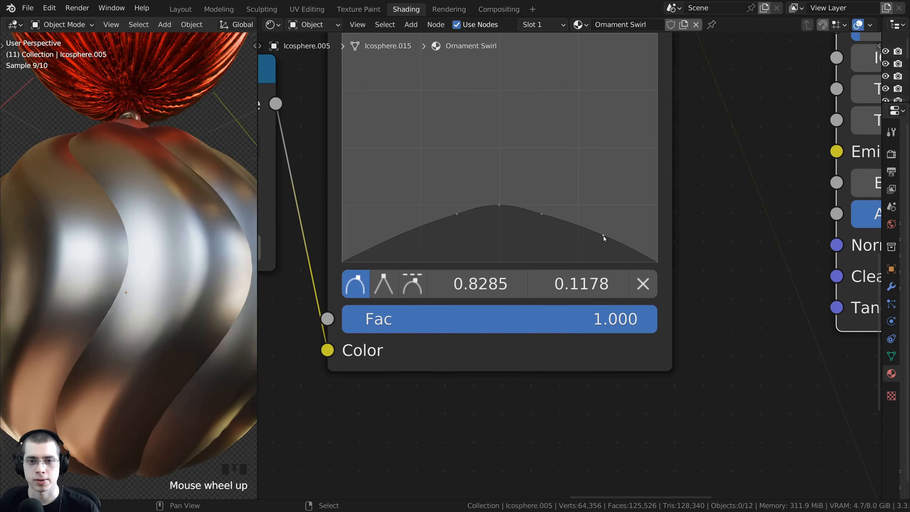
drag(603, 236, 618, 249)
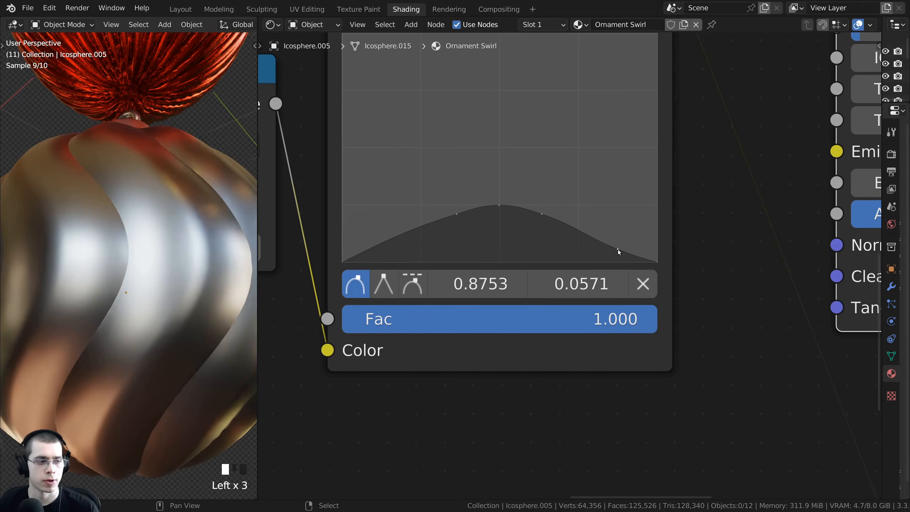
drag(382, 240, 374, 249)
shift+middle_drag(200, 240, 156, 240)
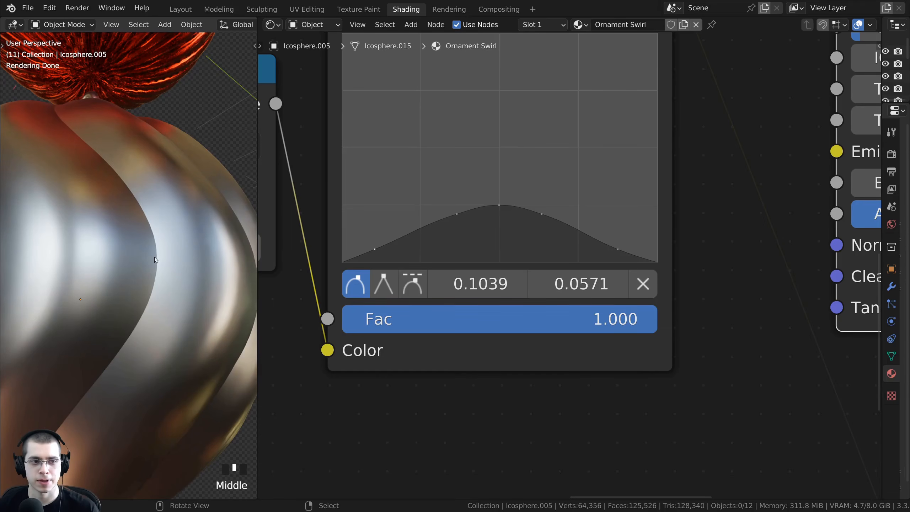
Step: Raise both curve end points slightly, the right one to 0.025, and shift the lower-left point to about (0.125, 0.068)
middle_drag(423, 241, 439, 228)
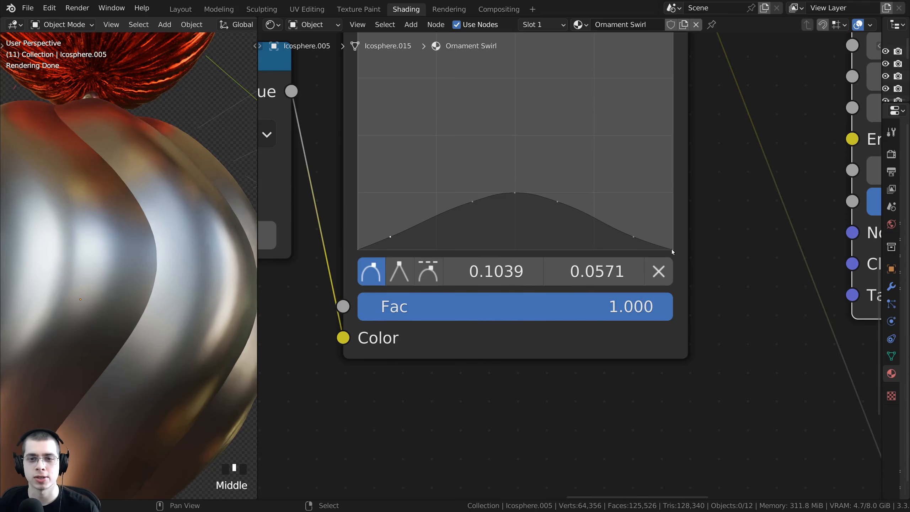
drag(672, 250, 673, 248)
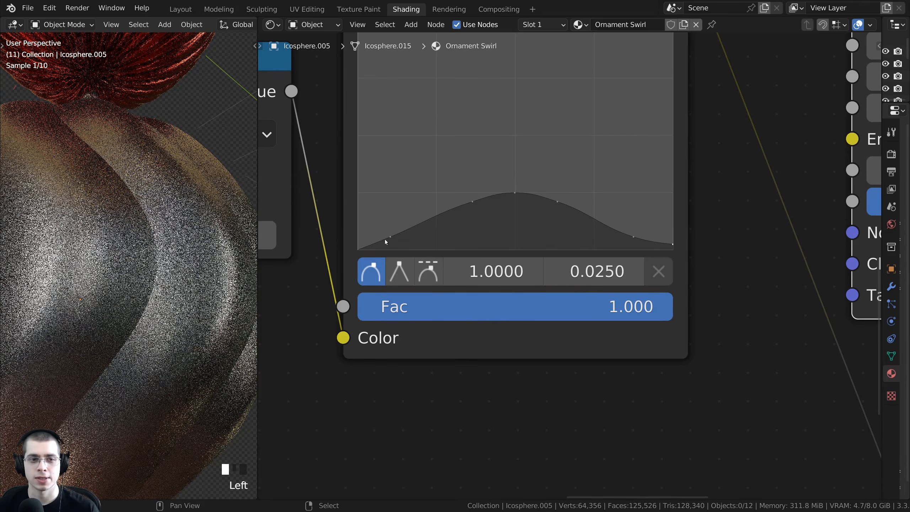
click(359, 246)
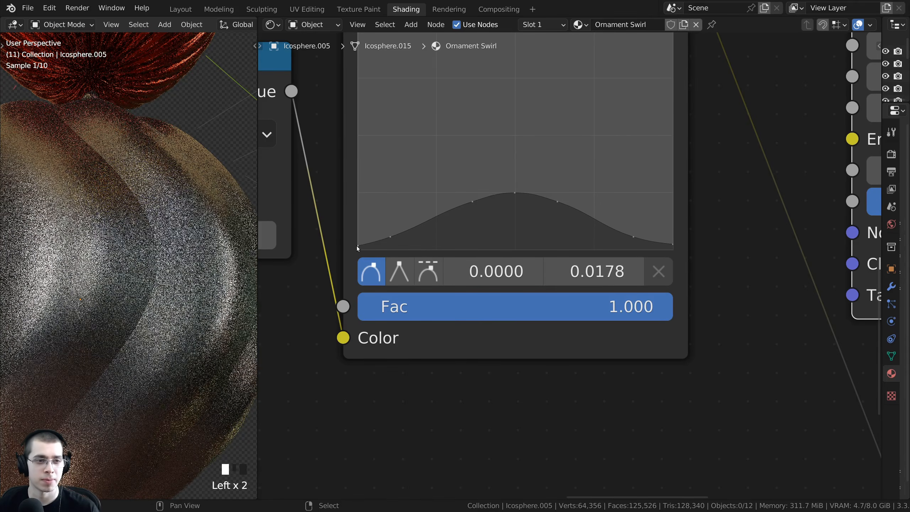
click(357, 247)
drag(358, 244, 397, 234)
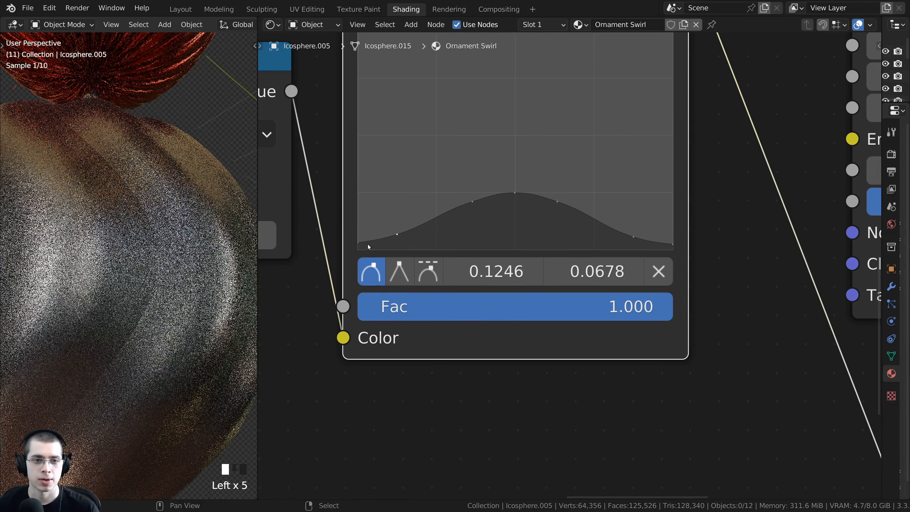
middle_drag(375, 242, 376, 240)
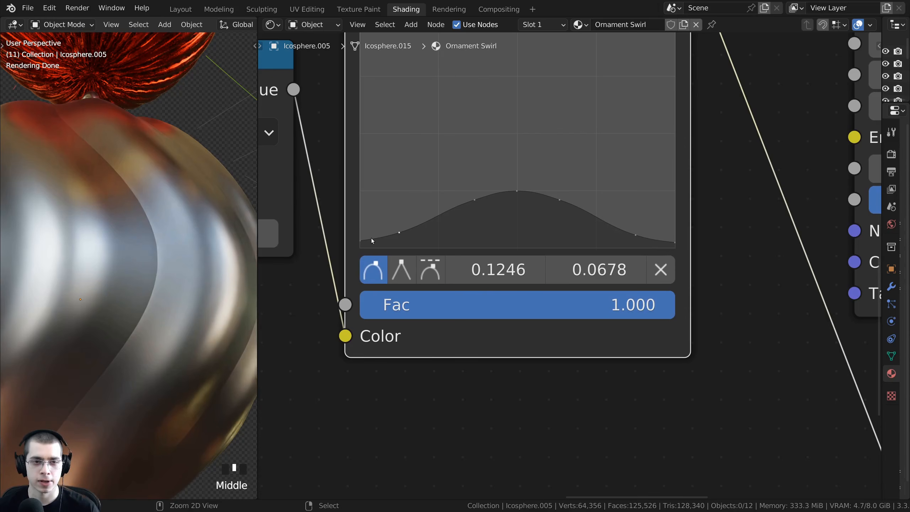
Step: Add flattening points just inside both curve ends, placing the right one at about (0.943, 0.029)
ctrl+click(371, 238)
drag(371, 238, 364, 239)
ctrl+click(663, 240)
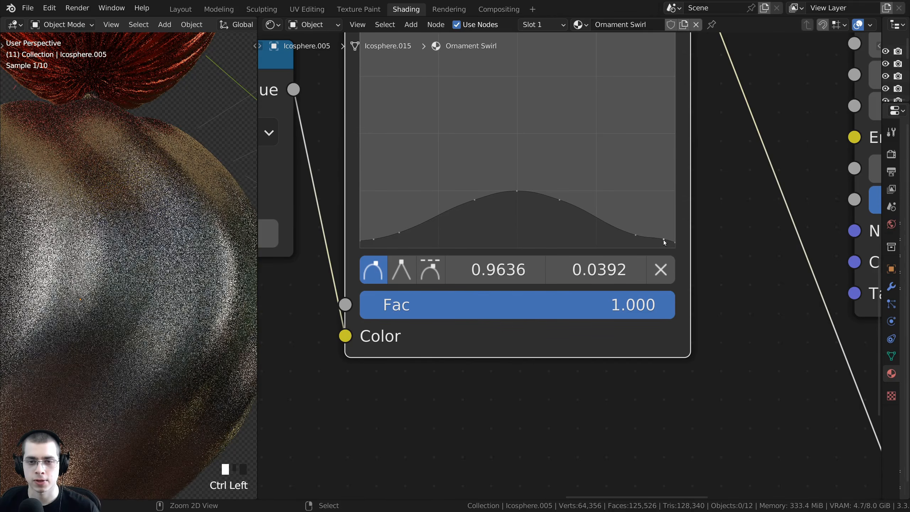
drag(664, 240, 650, 240)
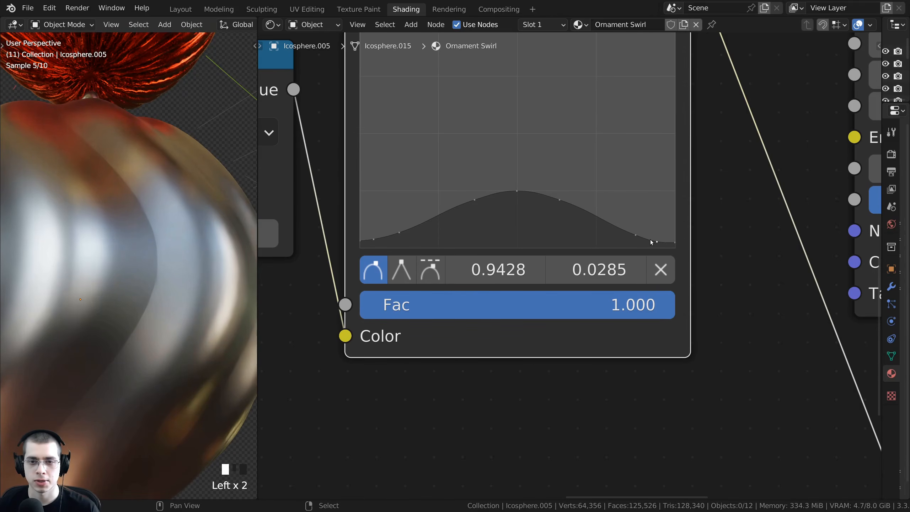
ctrl+click(602, 221)
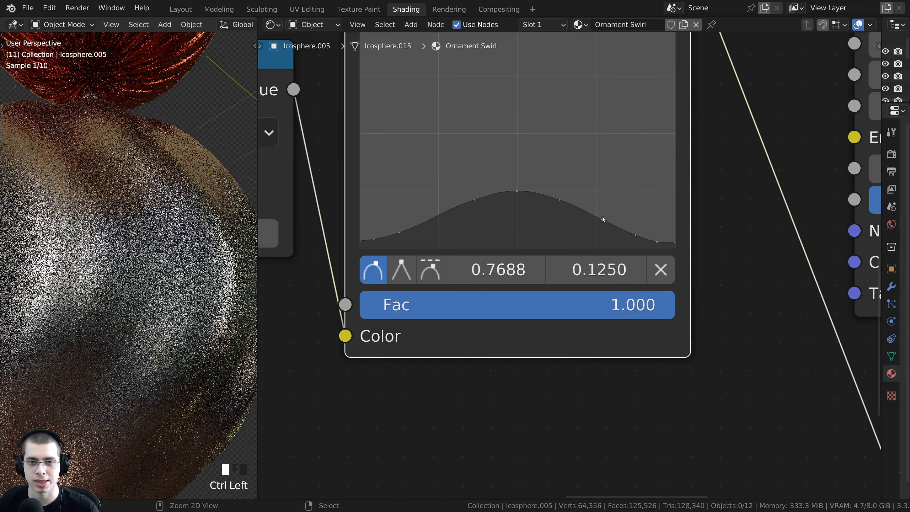
key(ctrl+z)
Step: Fine-tune the points just inside the curve's ends, placing the left one at about (0.052, 0.036)
click(657, 242)
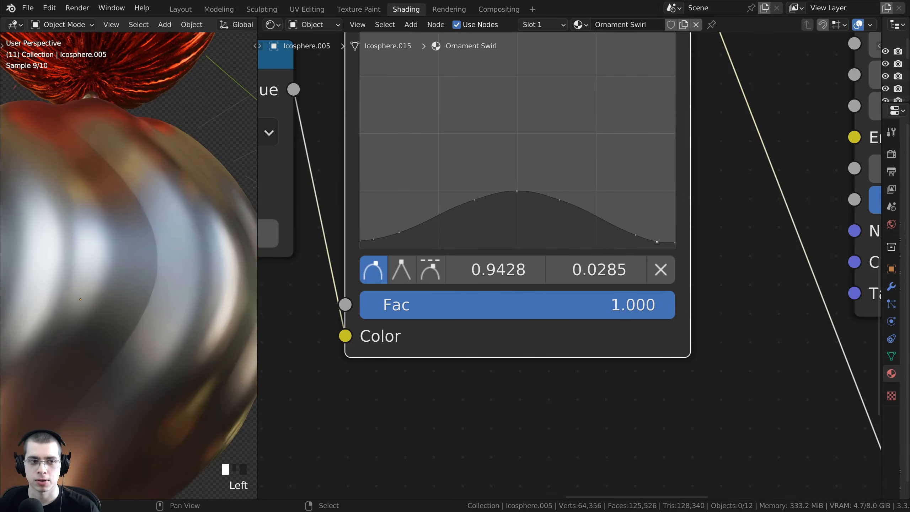
click(670, 242)
drag(658, 243, 655, 241)
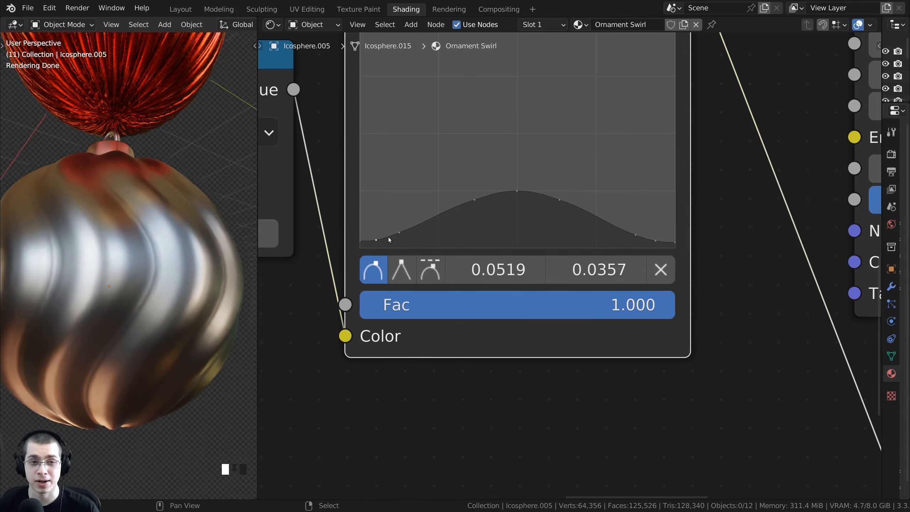
scroll(131, 236, up, 2)
scroll(129, 253, down, 5)
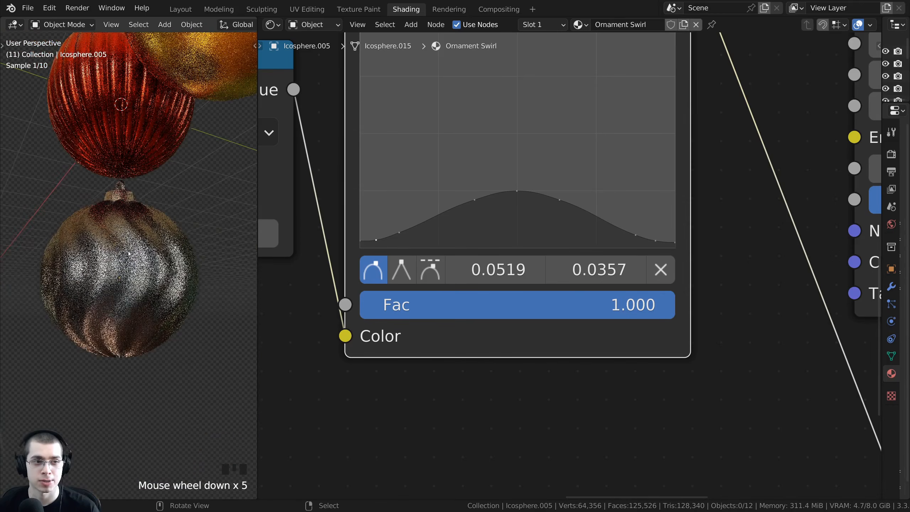
middle_drag(129, 254, 147, 288)
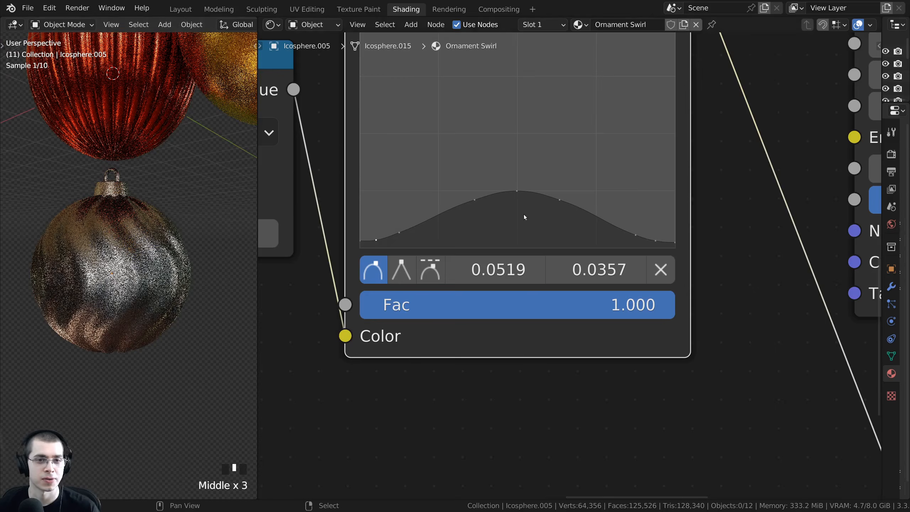
Step: Link the RGB Curves node's Color output to the Principled BSDF's Normal input, alongside its existing displacement link
scroll(524, 216, down, 6)
scroll(541, 329, up, 3)
mouse_move(540, 334)
mouse_down()
mouse_move(343, 334)
mouse_move(554, 335)
mouse_up()
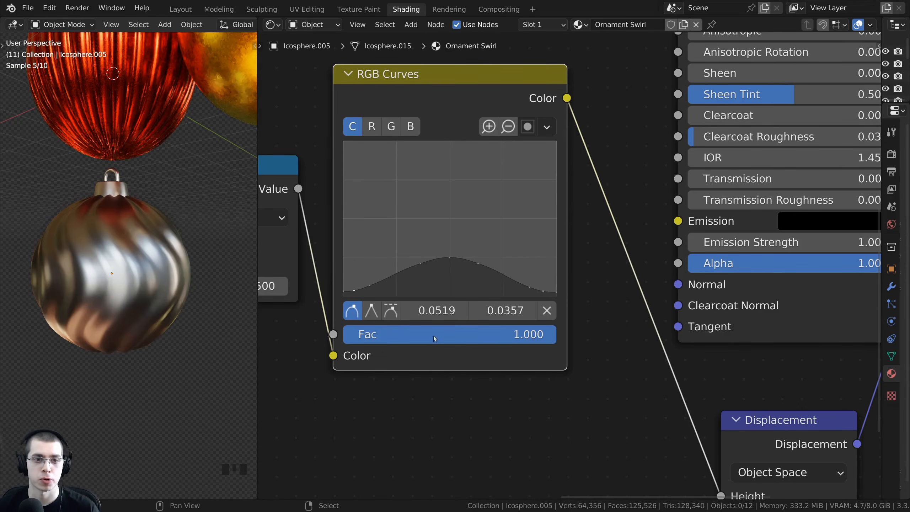
scroll(433, 336, down, 3)
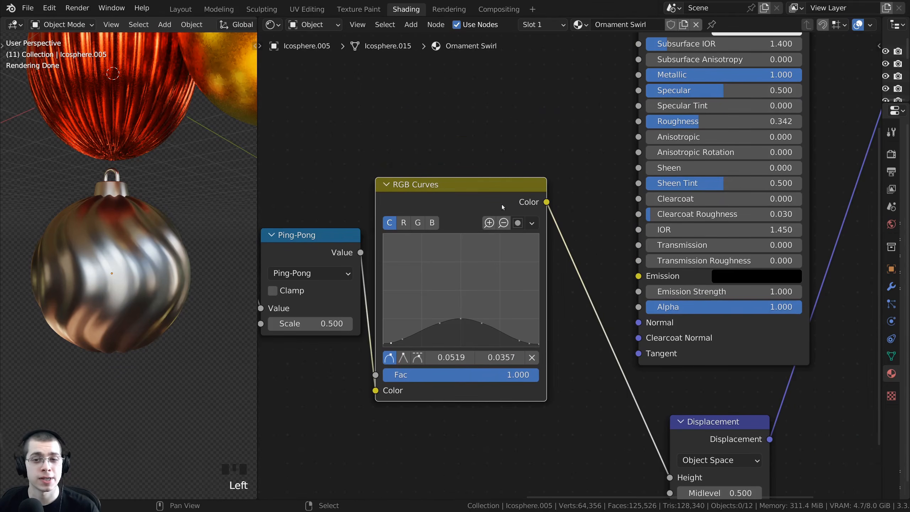
scroll(622, 292, down, 1)
middle_drag(622, 293, 553, 273)
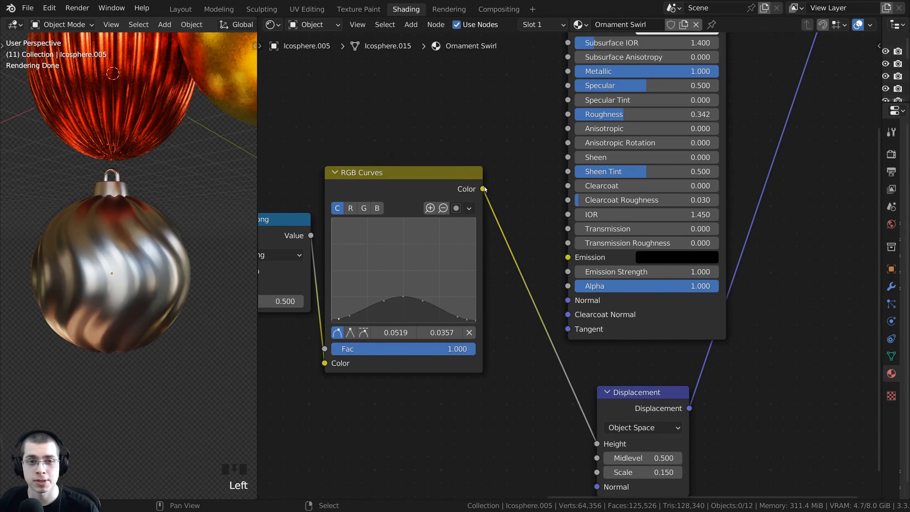
drag(484, 190, 569, 302)
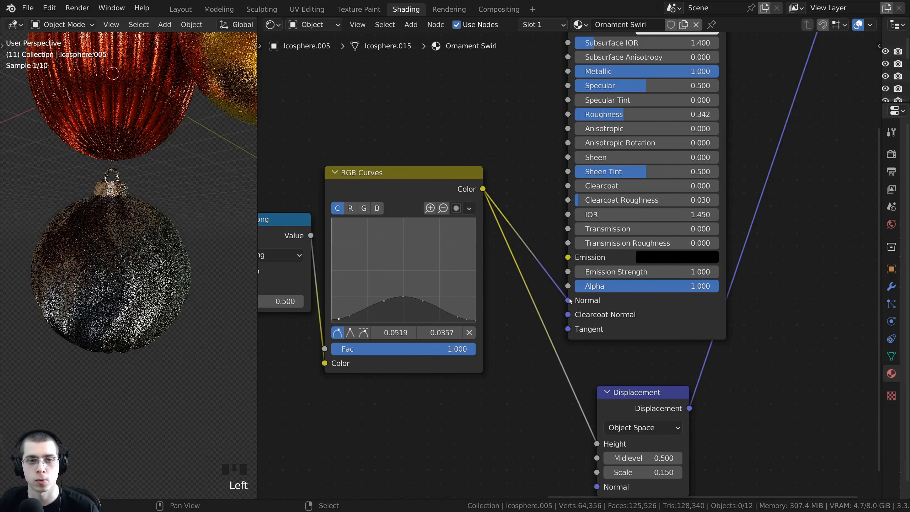
Step: Move the Principled BSDF node farther from the RGB Curves node to make room between them
scroll(569, 287, down, 4)
middle_drag(599, 37, 586, 67)
drag(586, 49, 608, 27)
scroll(573, 179, up, 1)
scroll(568, 265, up, 2)
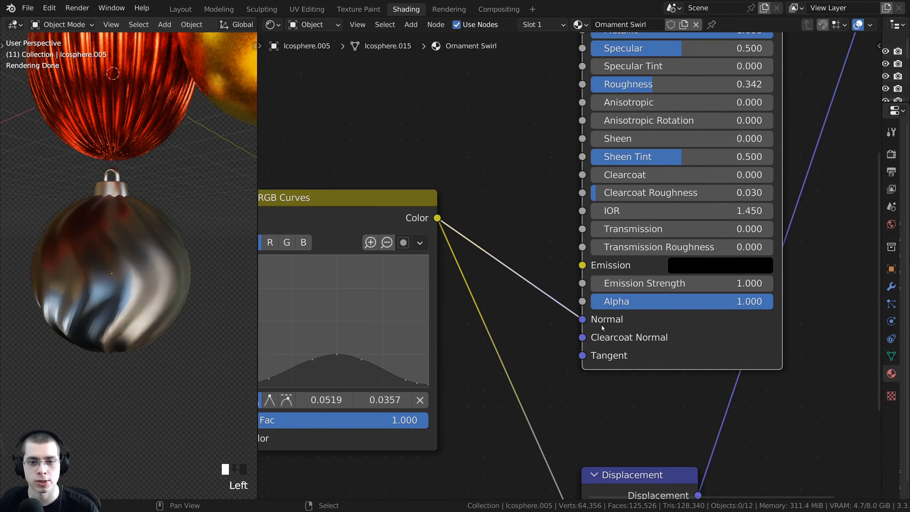
drag(435, 223, 554, 303)
key(Escape)
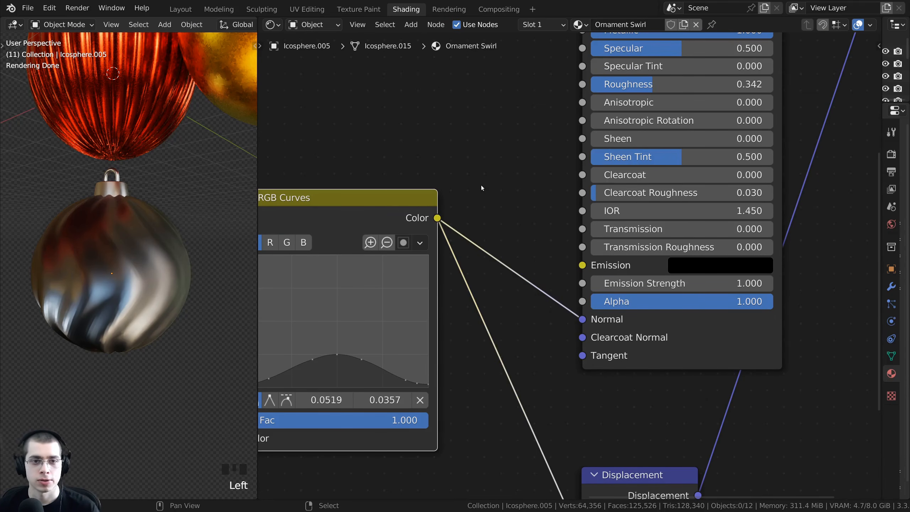
Step: Add a Bump node and insert it on the link between RGB Curves and the Principled BSDF's Normal input
key(shift+a)
click(482, 188)
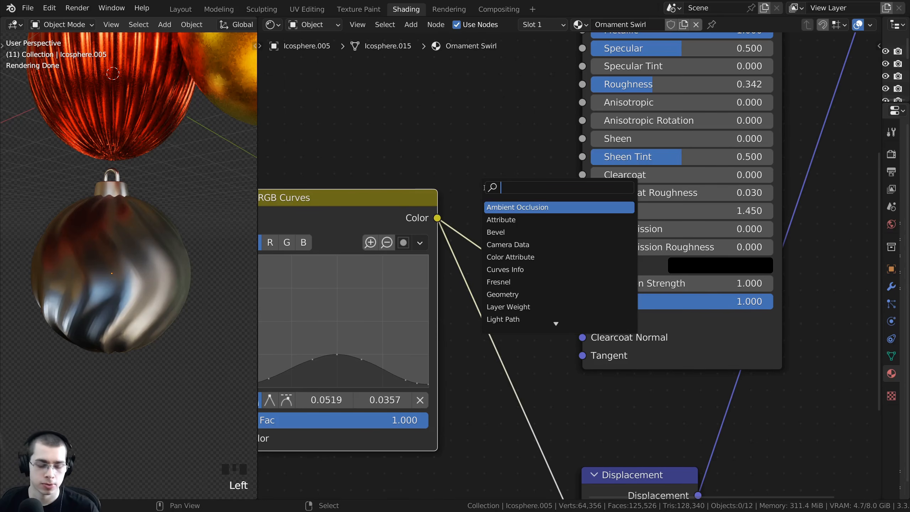
text(bum)
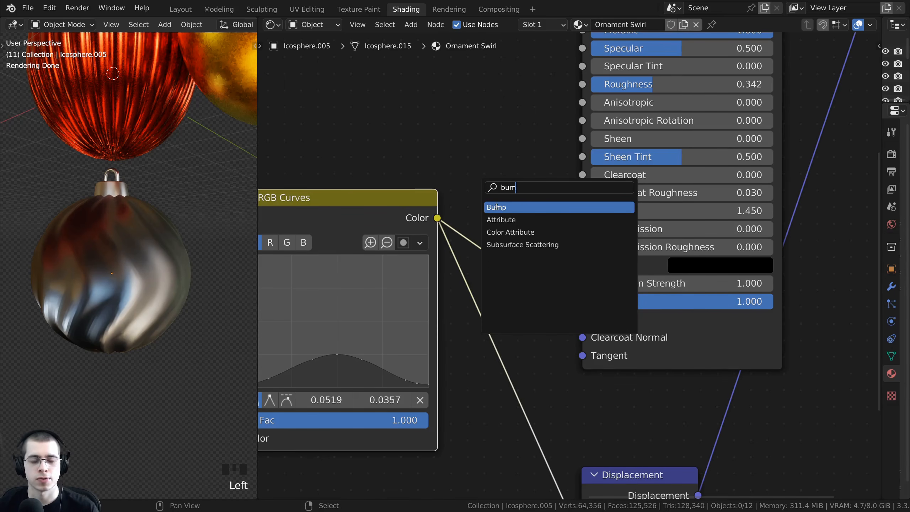
click(496, 207)
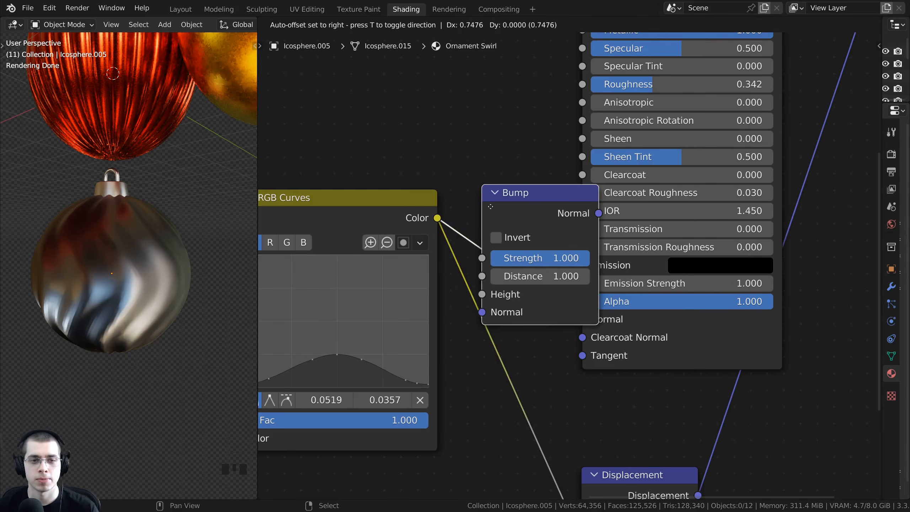
click(529, 193)
drag(567, 195, 562, 207)
scroll(559, 251, down, 1)
middle_drag(531, 297, 480, 315)
drag(504, 241, 523, 243)
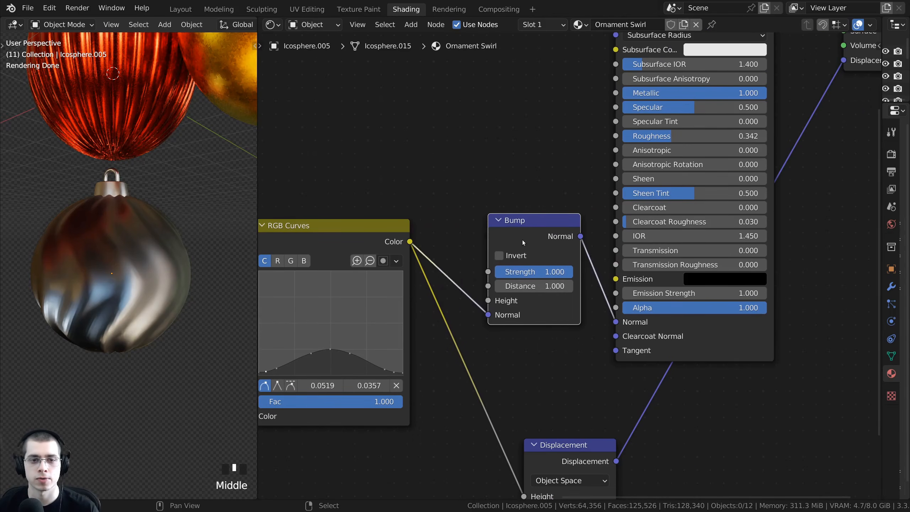
Step: Reroute the incoming RGB Curves link from the Bump node's Normal input to its Height input
middle_drag(522, 242, 502, 229)
scroll(466, 322, up, 5)
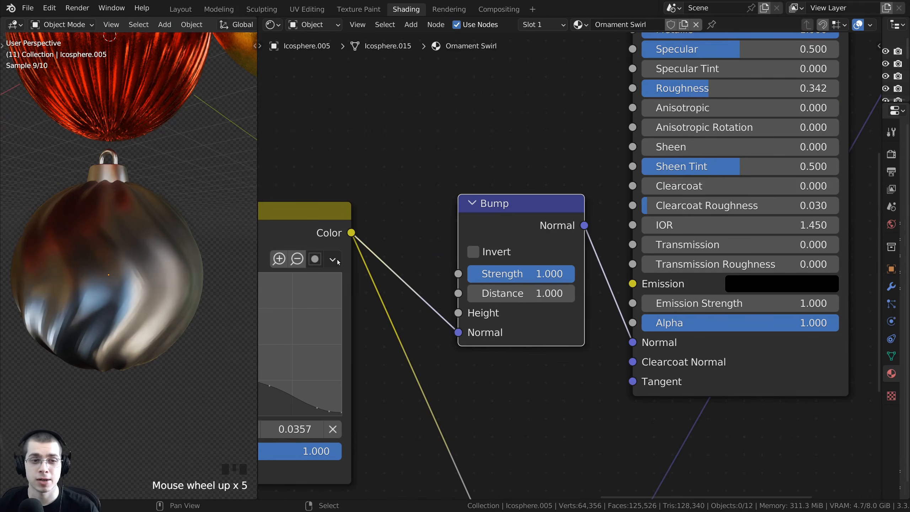
drag(453, 329, 451, 312)
scroll(449, 313, down, 5)
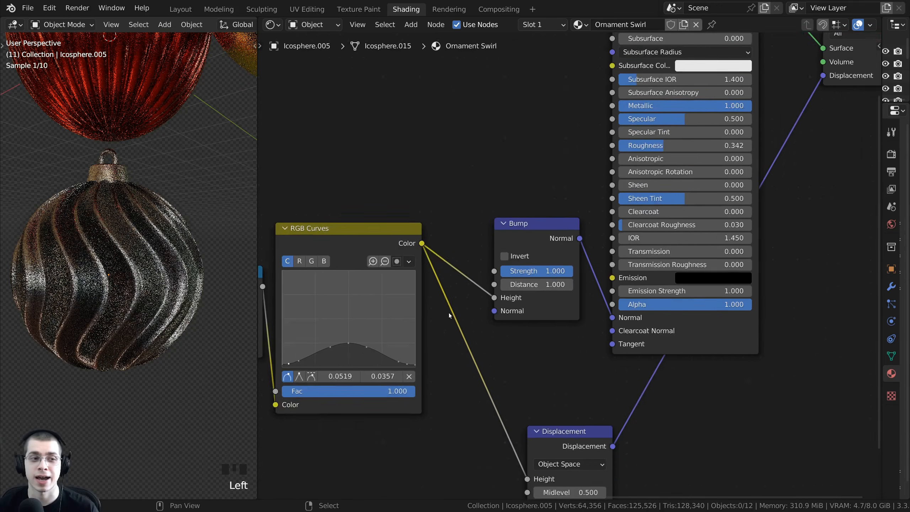
scroll(448, 313, down, 1)
drag(553, 233, 563, 241)
Step: Set the Bump node's Strength to 0.3 and inspect the swirl ornament
middle_drag(150, 310, 168, 286)
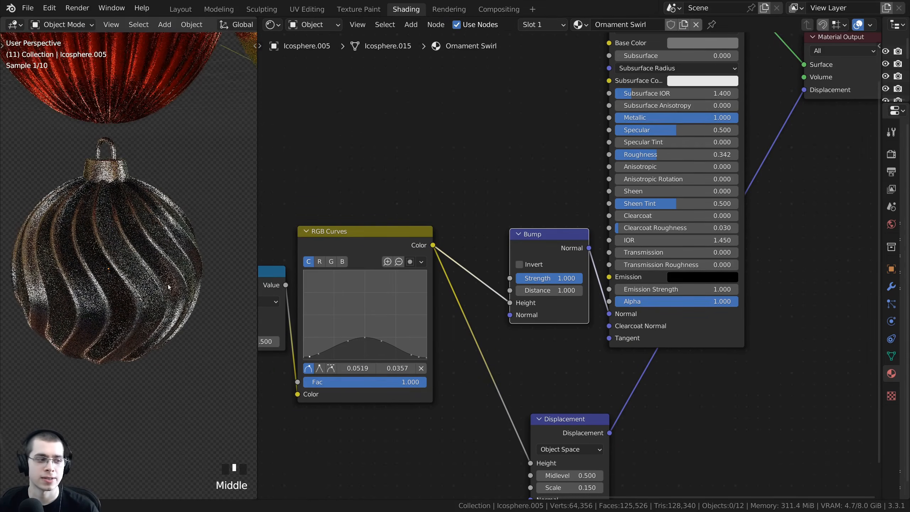
scroll(555, 281, up, 2)
click(555, 280)
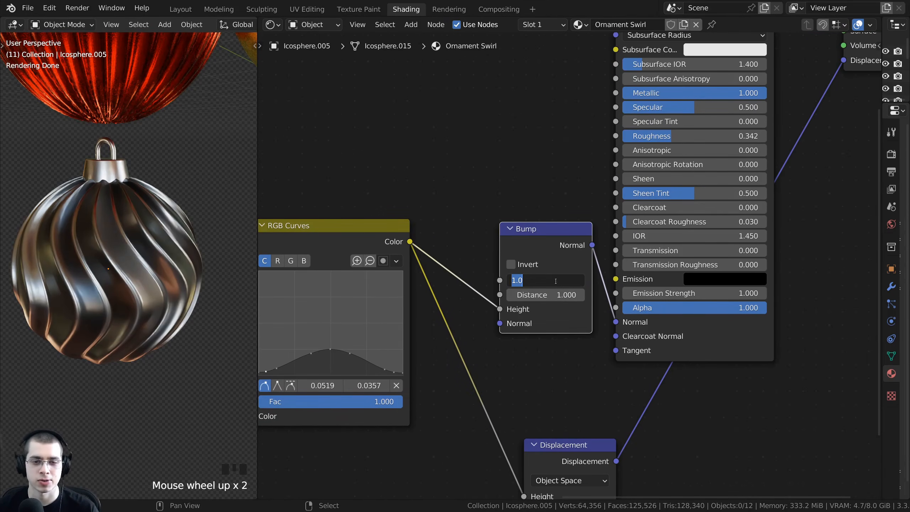
text(.3)
key(Return)
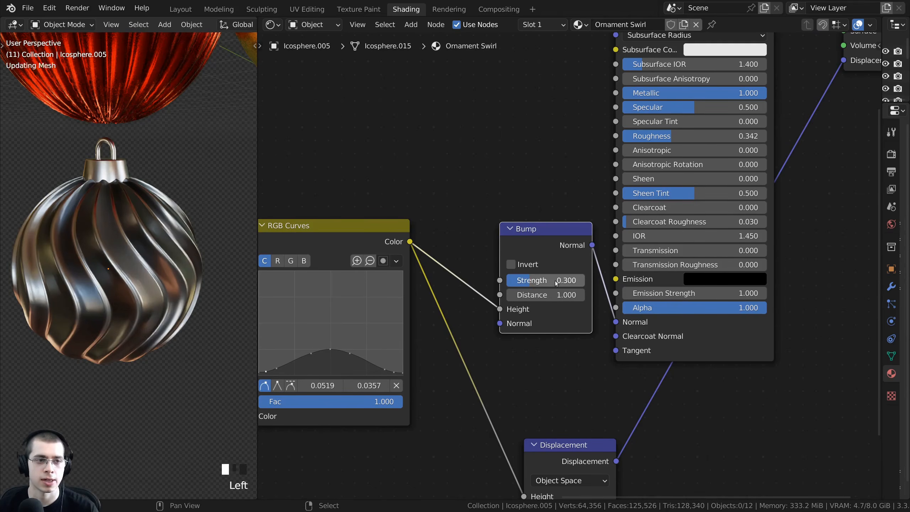
middle_drag(136, 298, 175, 279)
scroll(574, 274, down, 5)
scroll(623, 145, up, 5)
Step: Brighten the Principled BSDF's Base Color to pure white, with R, G and B at 1
middle_drag(623, 138, 553, 254)
scroll(554, 254, up, 1)
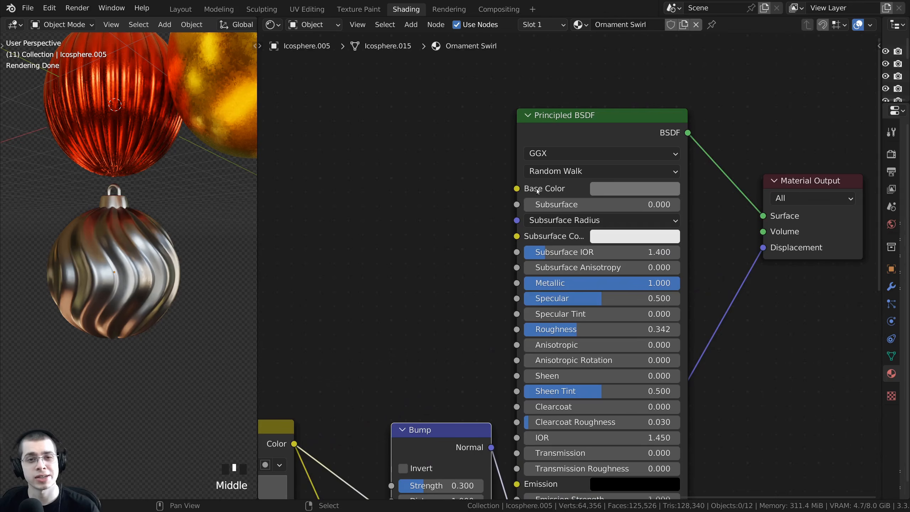
scroll(579, 282, down, 2)
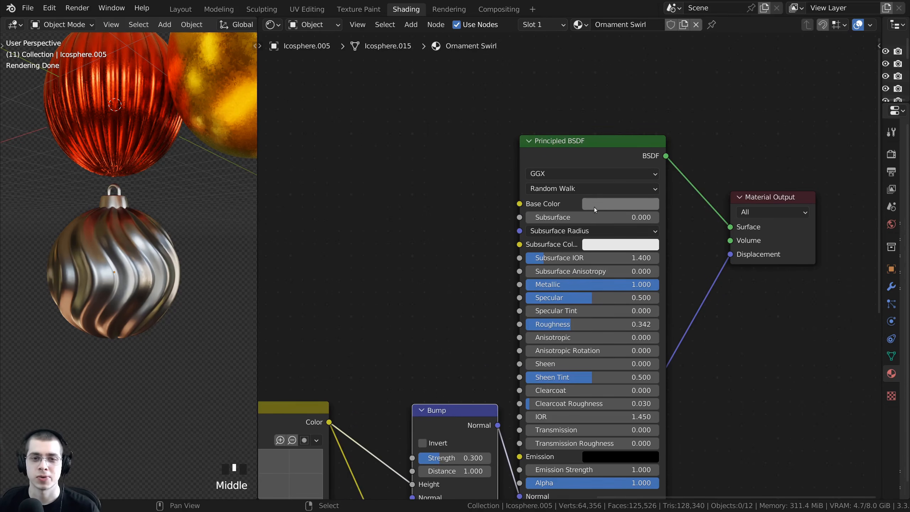
click(604, 208)
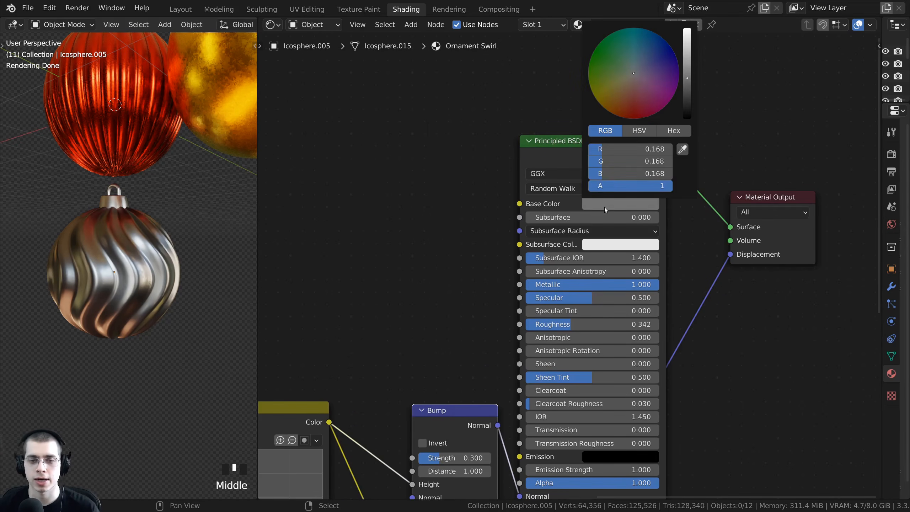
drag(685, 72, 686, 28)
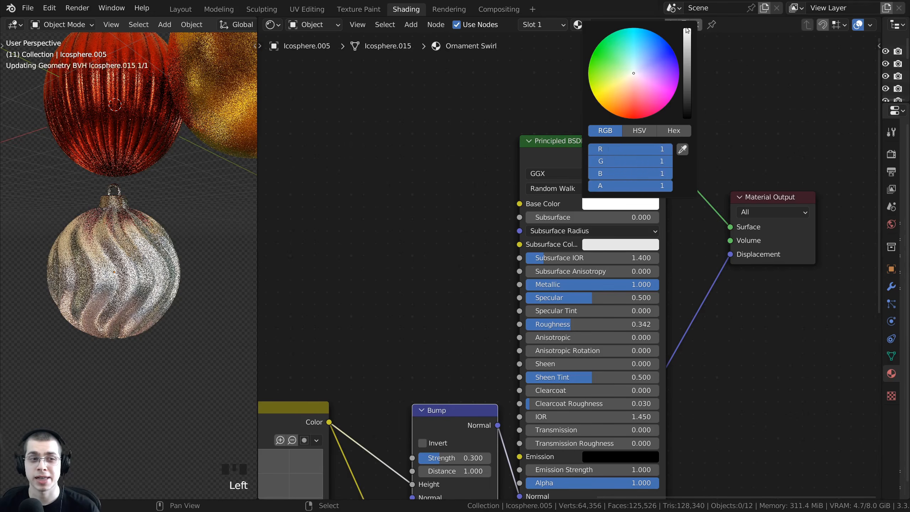
Step: Change the Base Color of the Ornament Swirl material's Principled BSDF from white to a blue-violet
drag(636, 74, 658, 72)
click(636, 279)
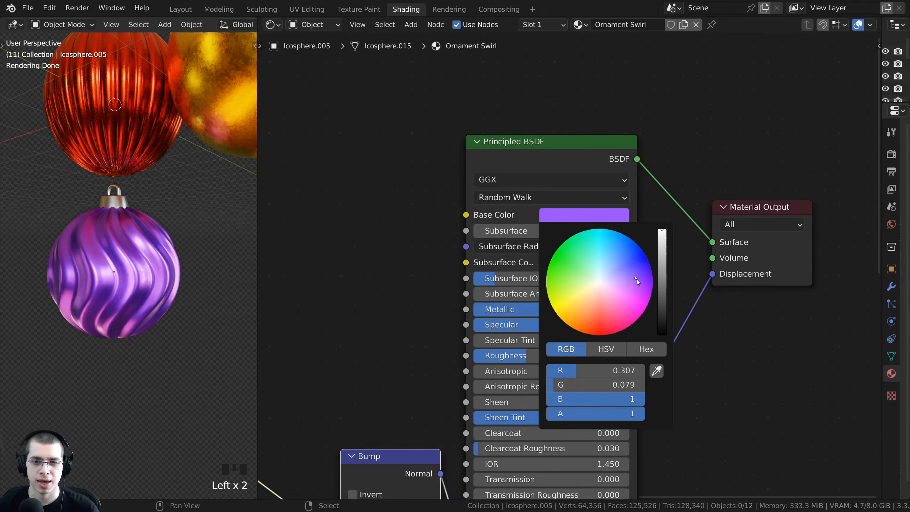
drag(636, 279, 636, 273)
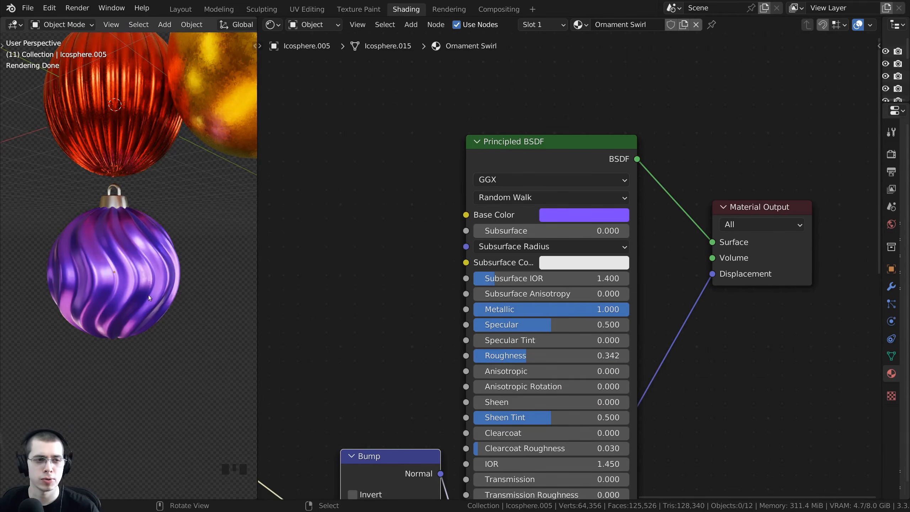
Step: Examine the recolored swirl ornament and its node chain from the Bump node back to the Multiply node
middle_drag(163, 304, 186, 273)
scroll(165, 301, up, 3)
scroll(165, 301, down, 5)
scroll(186, 273, up, 5)
scroll(548, 375, down, 2)
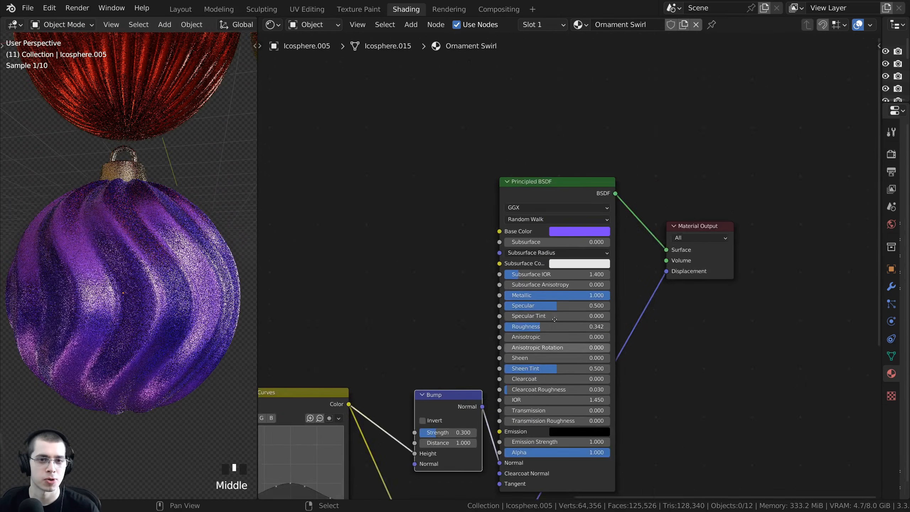
middle_drag(548, 376, 754, 313)
scroll(753, 313, down, 1)
click(659, 318)
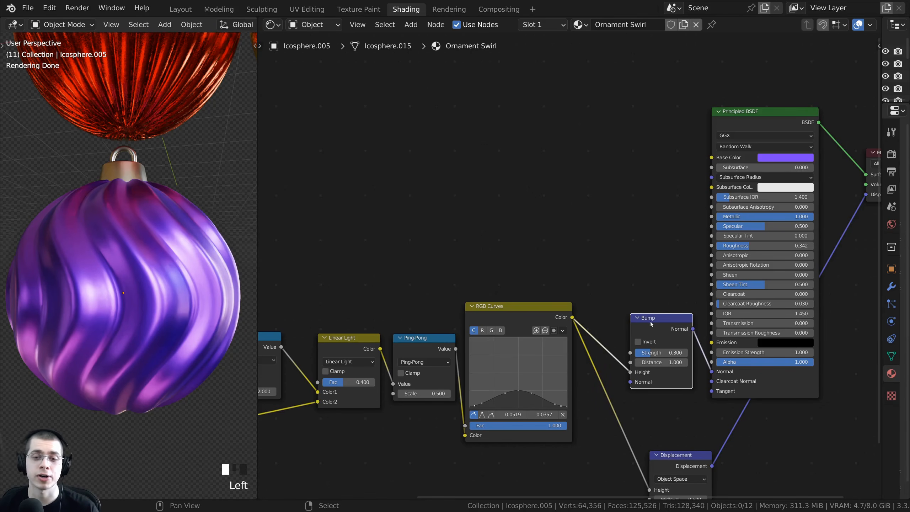
drag(650, 322, 648, 323)
scroll(395, 283, up, 1)
middle_drag(357, 281, 530, 281)
drag(408, 341, 414, 341)
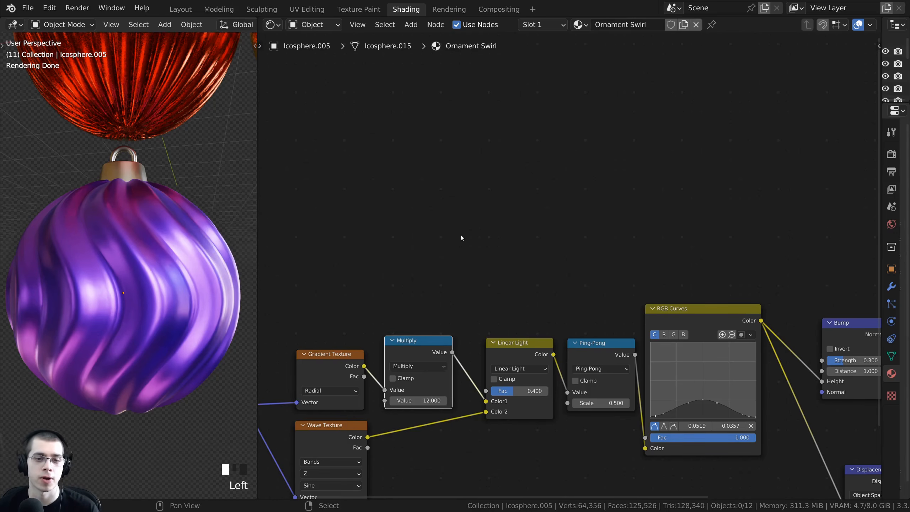
Step: Add a Voronoi Texture node and place it above the Gradient Texture node
key(shift+a)
click(461, 236)
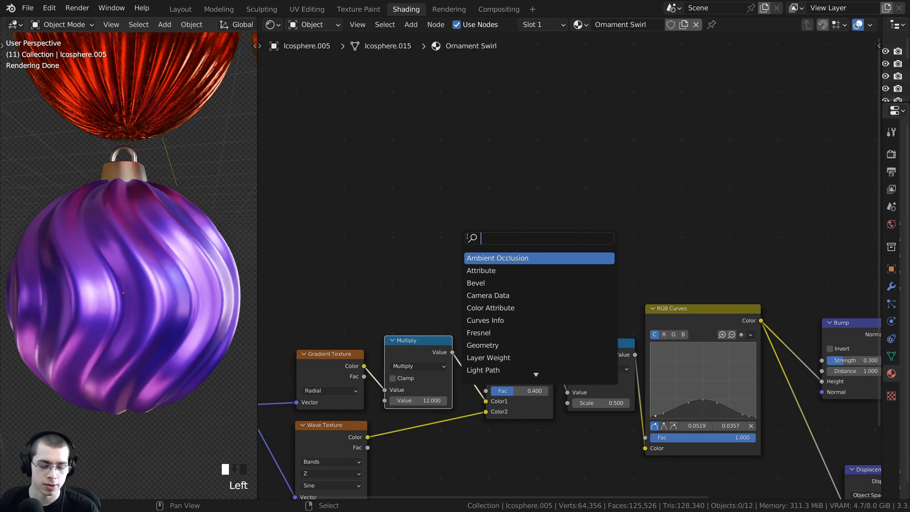
text(vor)
click(484, 258)
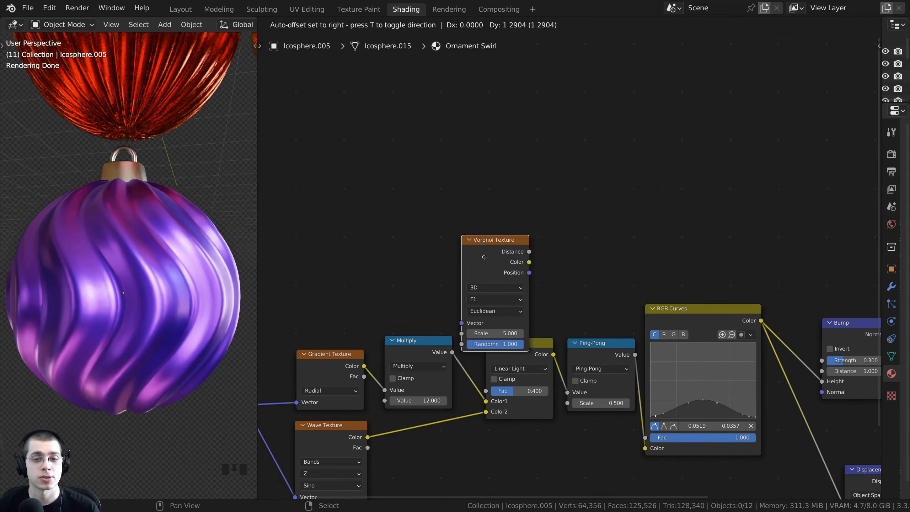
click(329, 242)
middle_drag(329, 242, 470, 224)
drag(468, 219, 467, 217)
Step: Connect the Texture Coordinate node's Object output to the Voronoi Texture's Vector input, and shift the Texture Coordinate node slightly
click(368, 403)
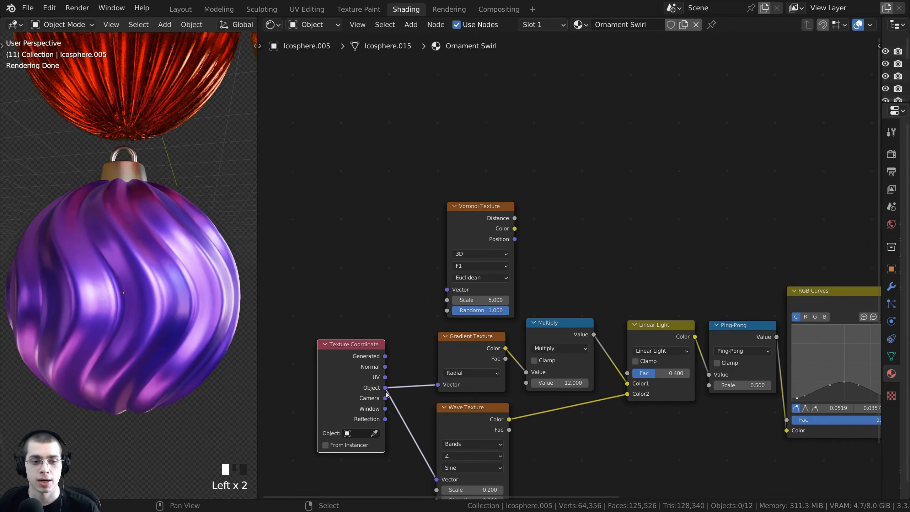
drag(385, 388, 447, 291)
drag(371, 349, 364, 345)
Step: Preview the Voronoi Texture's Distance output and its Color output on the ornament, and inspect the cell pattern
middle_drag(456, 247, 377, 254)
scroll(342, 260, up, 2)
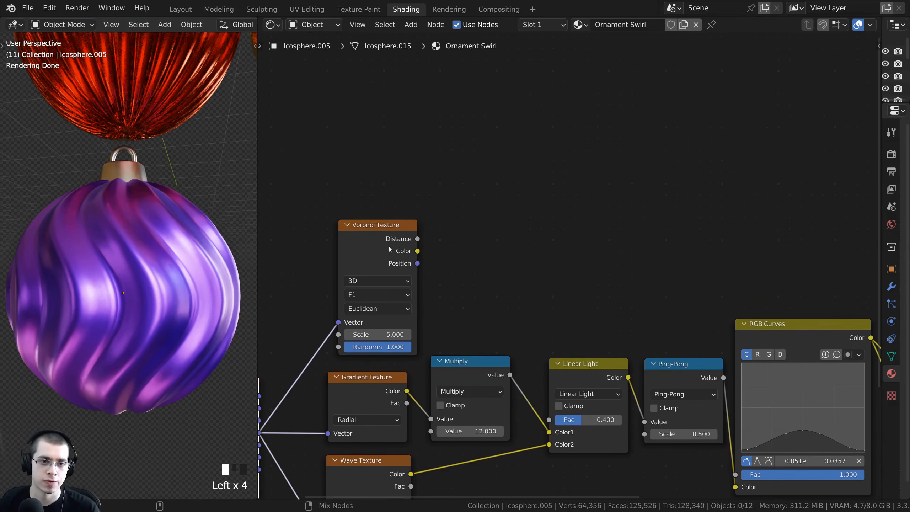
ctrl+shift+click(394, 253)
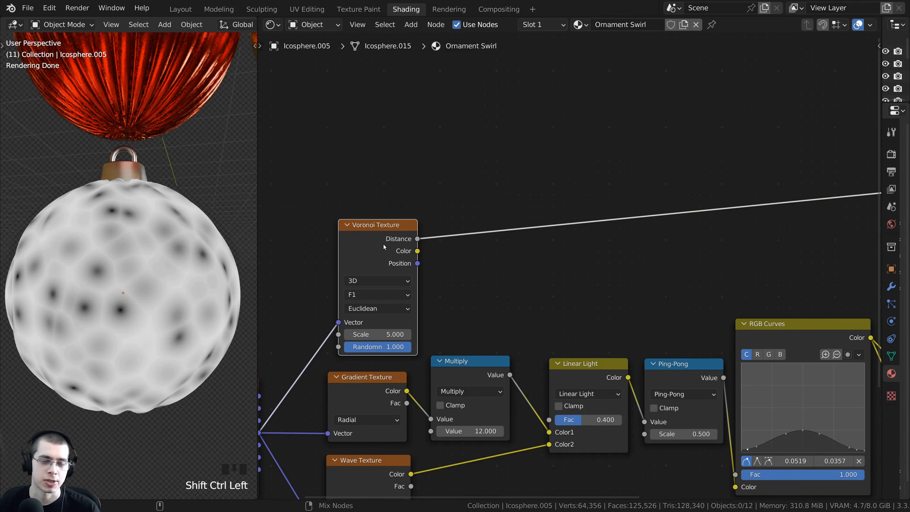
ctrl+shift+click(381, 242)
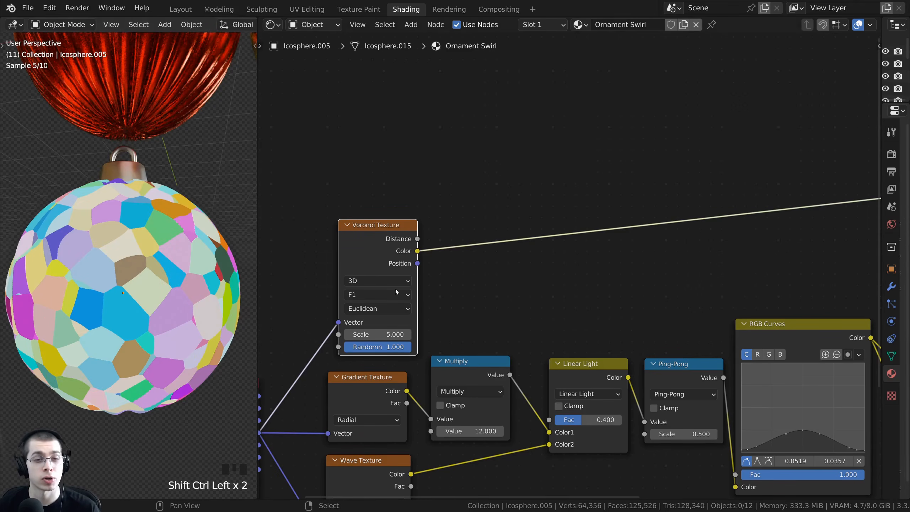
middle_drag(395, 289, 458, 231)
scroll(326, 405, up, 3)
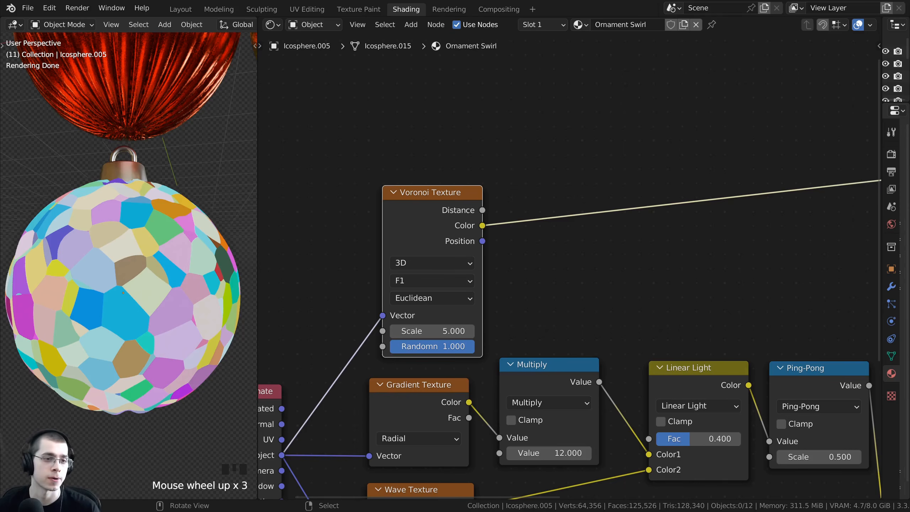
middle_drag(405, 316, 394, 314)
middle_drag(100, 250, 104, 285)
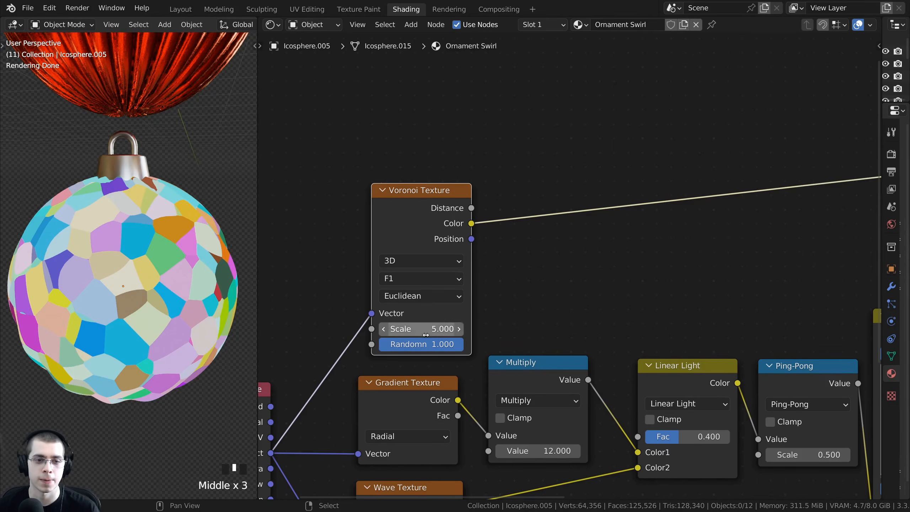
middle_drag(145, 225, 116, 272)
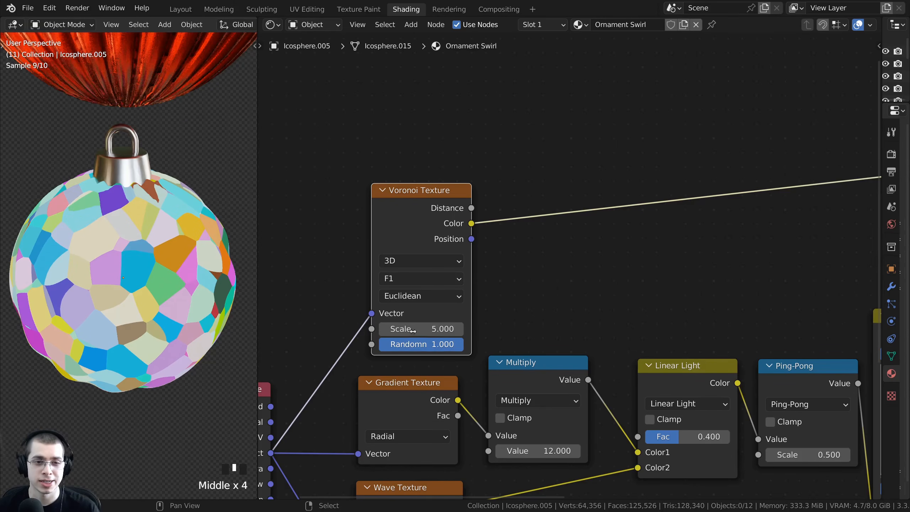
Step: Set the Voronoi Texture's Scale to 200 and check the cell size close up on the ornament
click(427, 329)
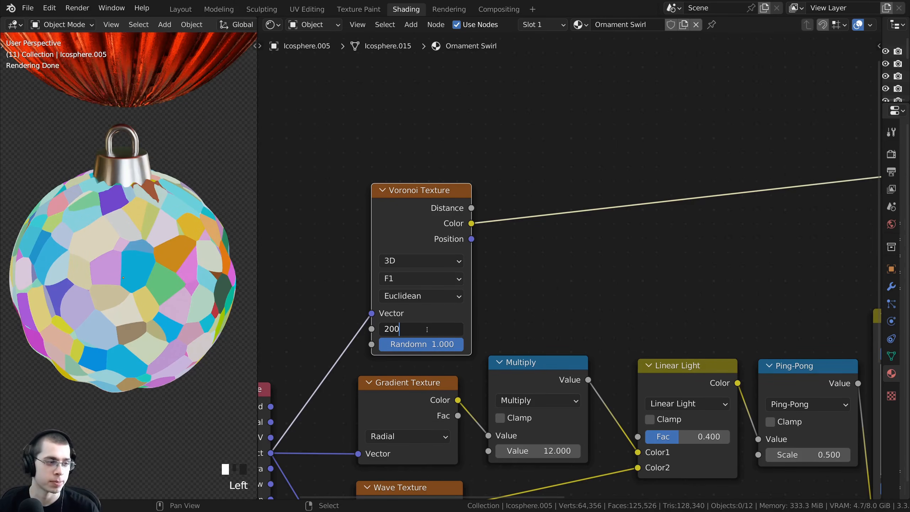
text(200)
key(Return)
scroll(148, 263, up, 5)
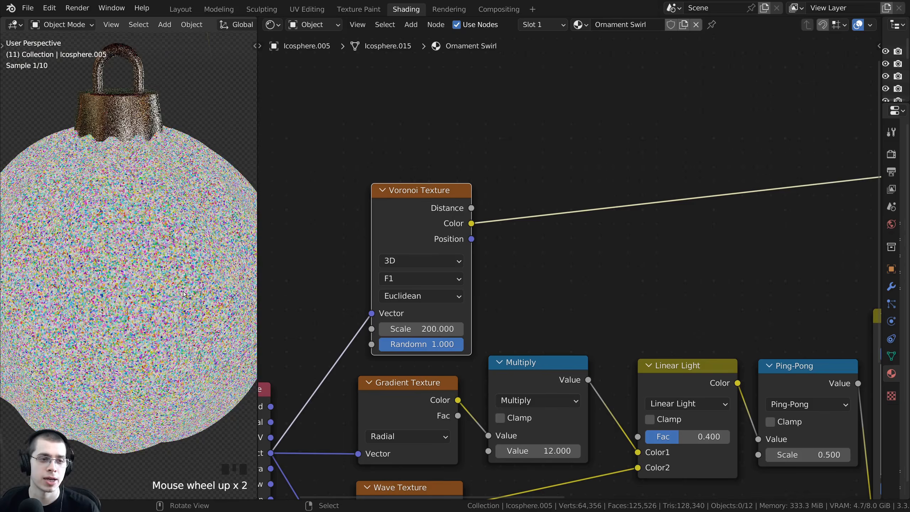
Step: Connect the Voronoi Texture's Color to the Principled BSDF's Roughness and switch the surface output back to the Principled BSDF
scroll(462, 242, down, 5)
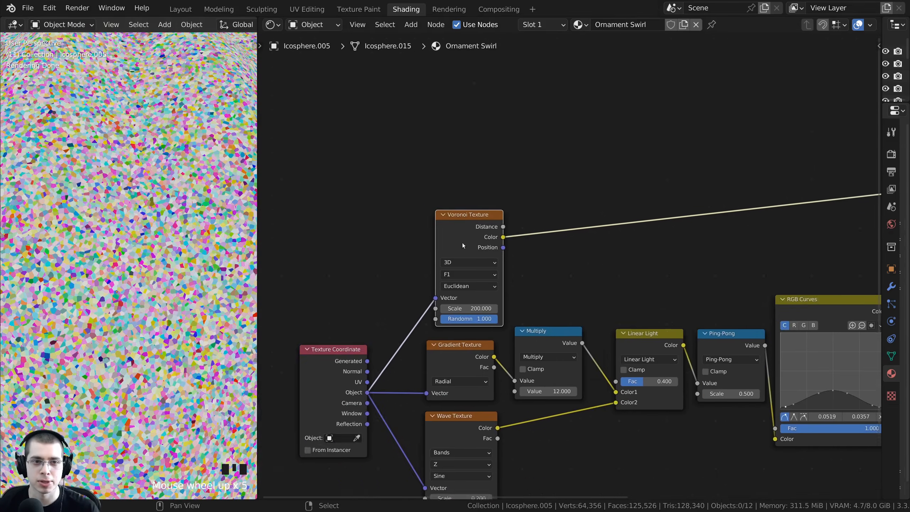
middle_drag(502, 242, 297, 274)
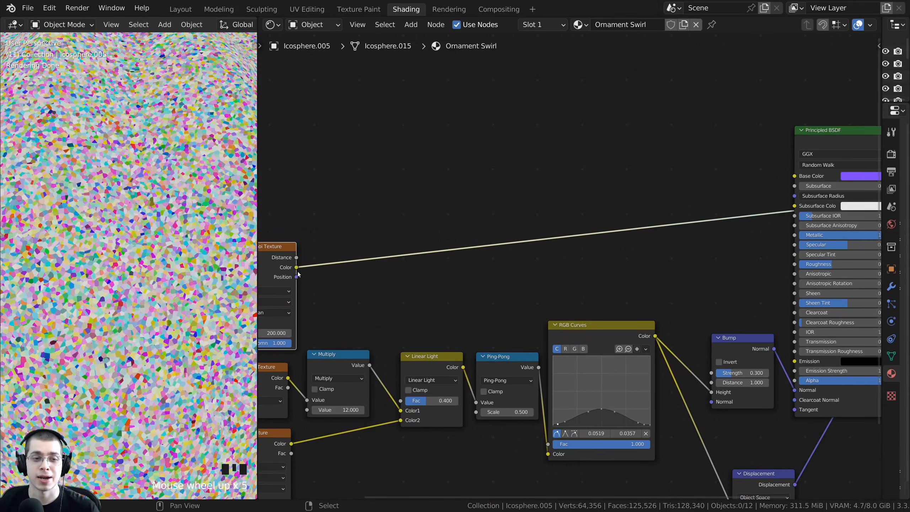
drag(297, 268, 795, 269)
middle_drag(794, 269, 558, 278)
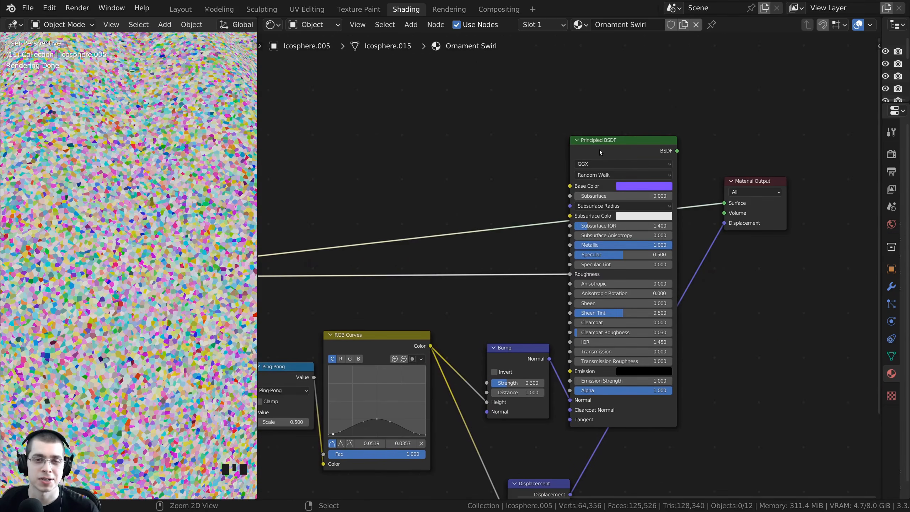
ctrl+shift+click(611, 142)
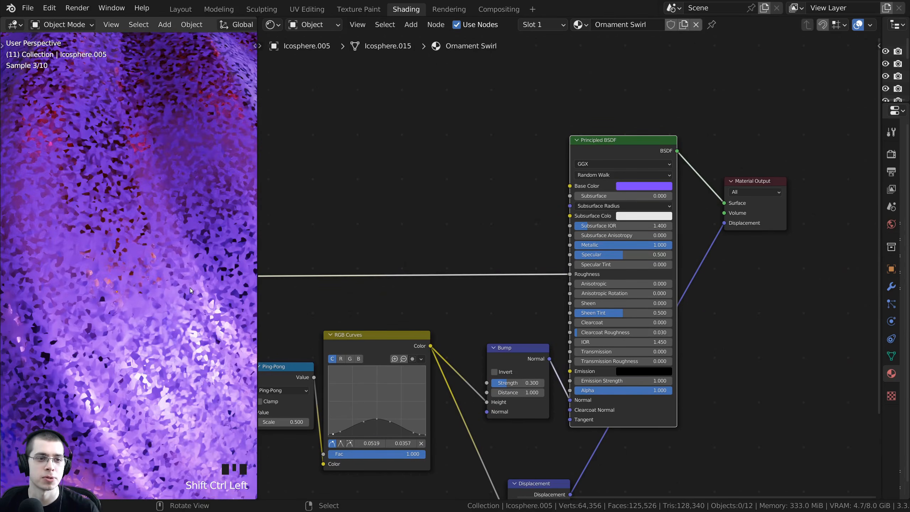
Step: Inspect the speckled roughness on the ornament's surface from close up and from farther away
scroll(186, 283, down, 3)
middle_drag(185, 281, 166, 248)
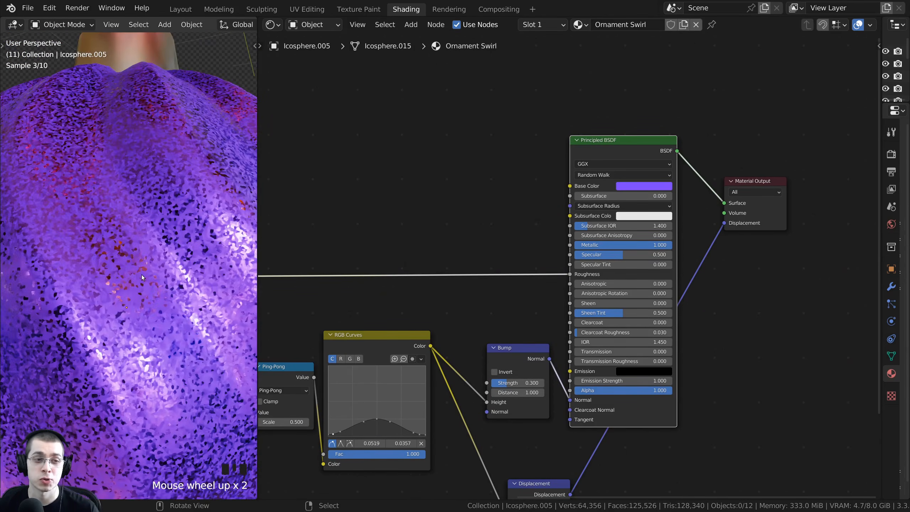
scroll(142, 275, up, 1)
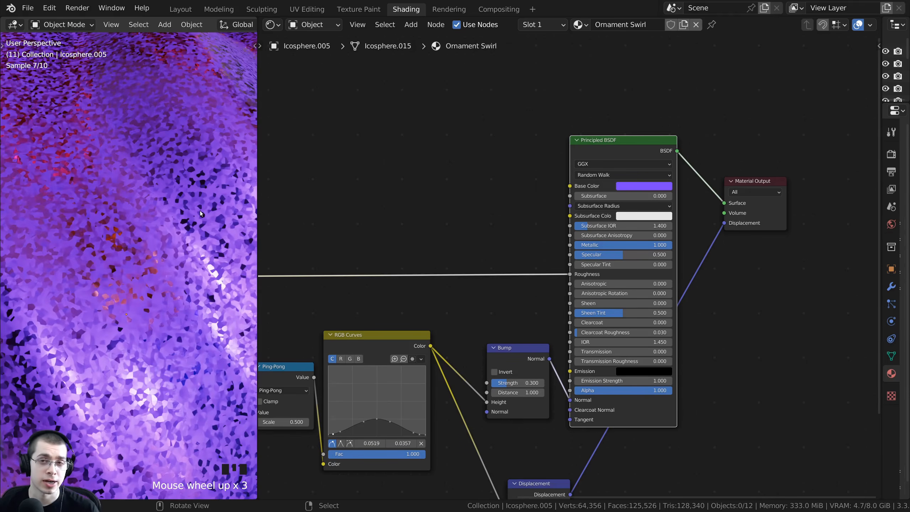
scroll(439, 258, up, 2)
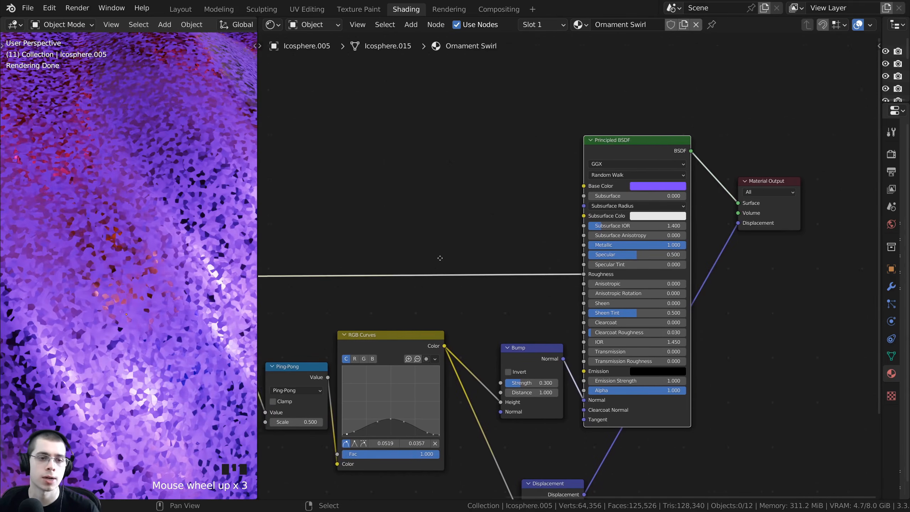
scroll(189, 268, down, 1)
scroll(189, 269, down, 3)
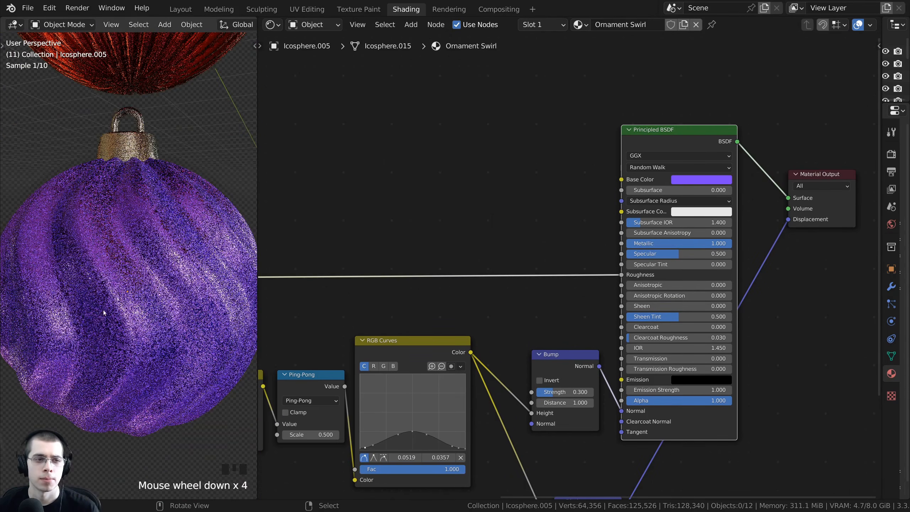
scroll(123, 275, up, 5)
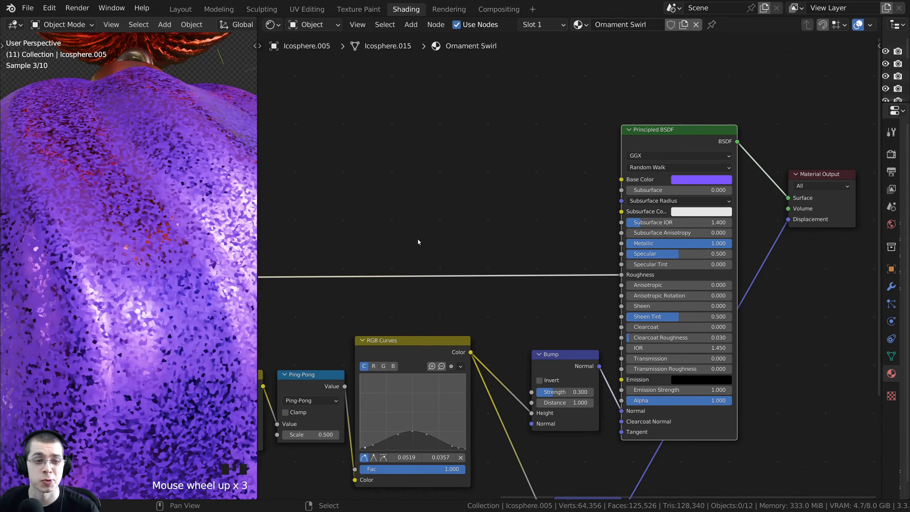
middle_click(452, 191)
Step: Insert a ColorRamp node into the link between the Voronoi Texture's Color and the Principled BSDF's Roughness
key(shift+a)
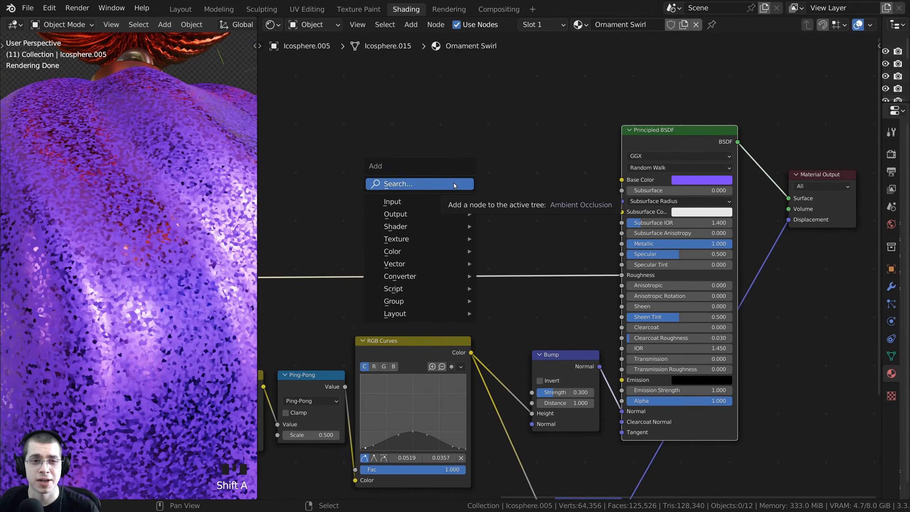
click(454, 184)
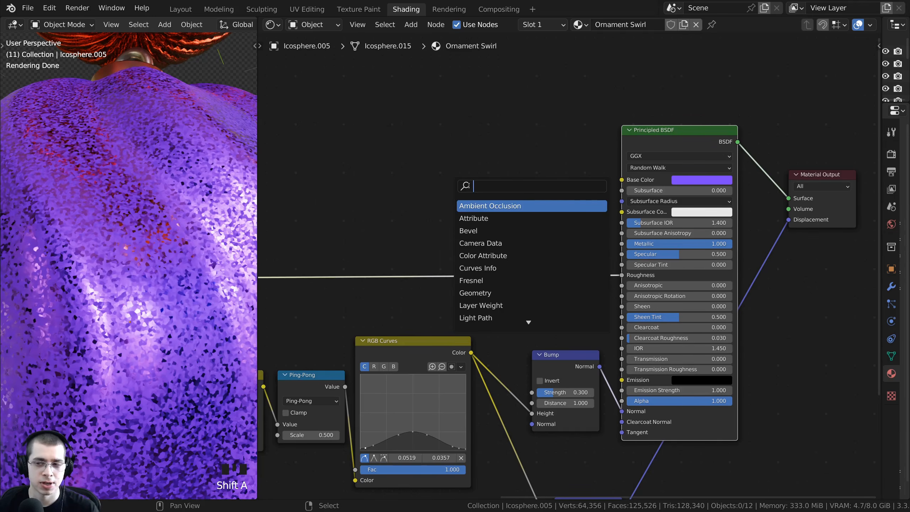
text(col)
click(487, 205)
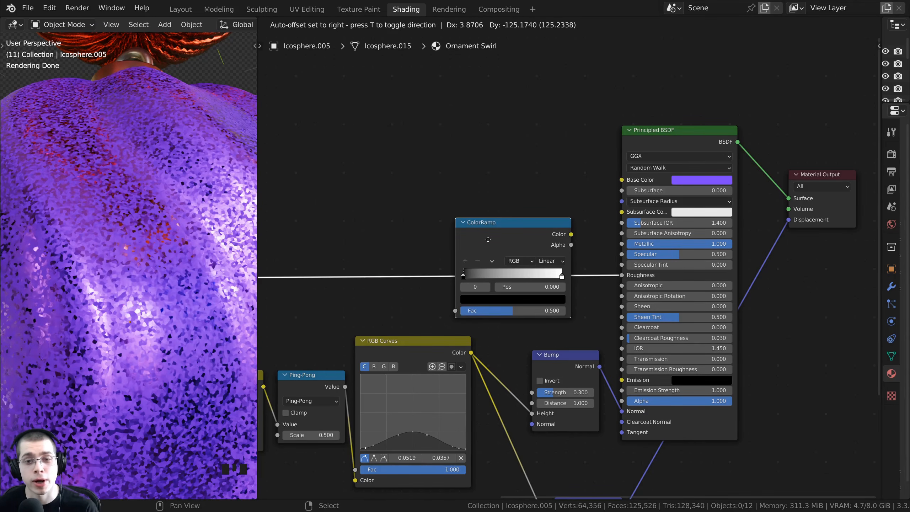
click(488, 239)
drag(494, 235, 501, 238)
middle_drag(486, 326, 485, 313)
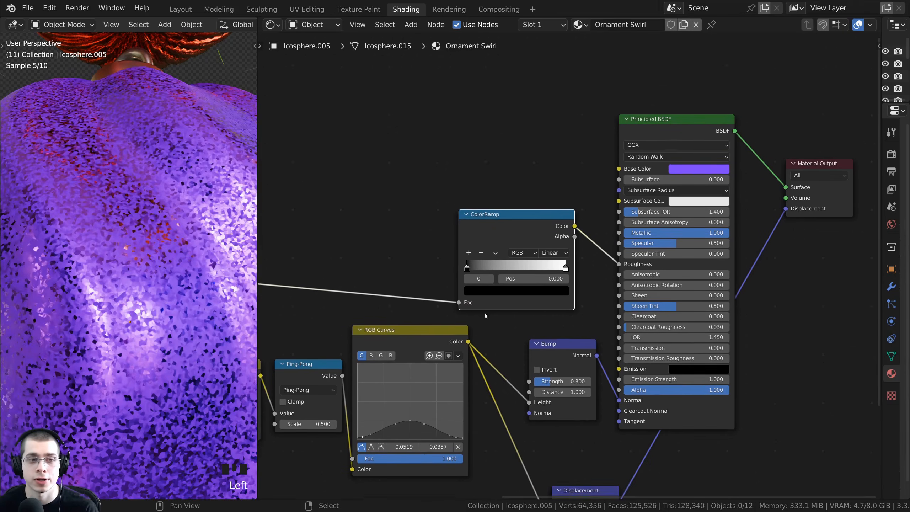
Step: Darken the ColorRamp's white stop at position 1.000 to a light gray
scroll(569, 265, up, 5)
click(565, 269)
drag(420, 224, 428, 224)
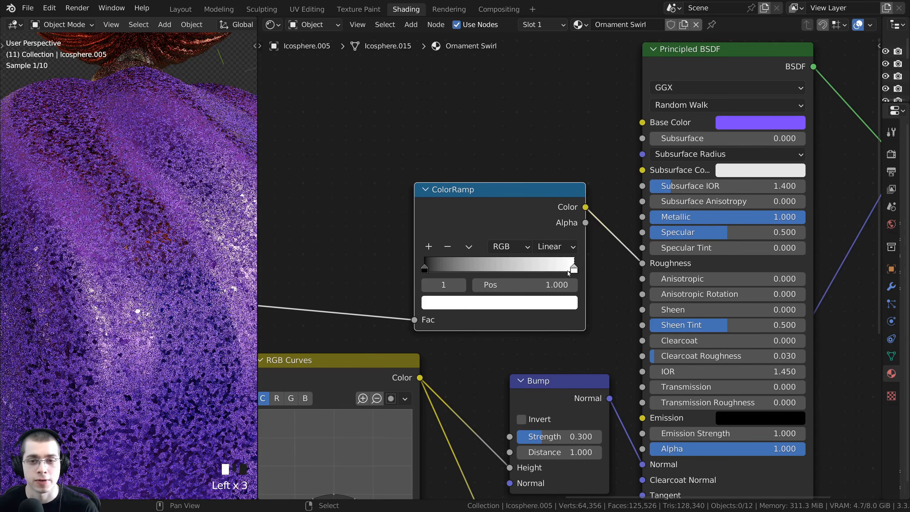
click(548, 304)
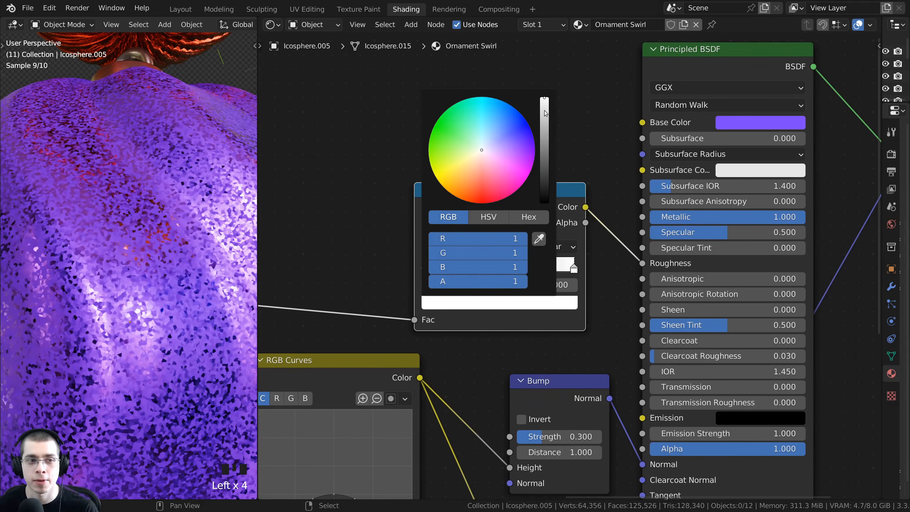
drag(545, 113, 545, 132)
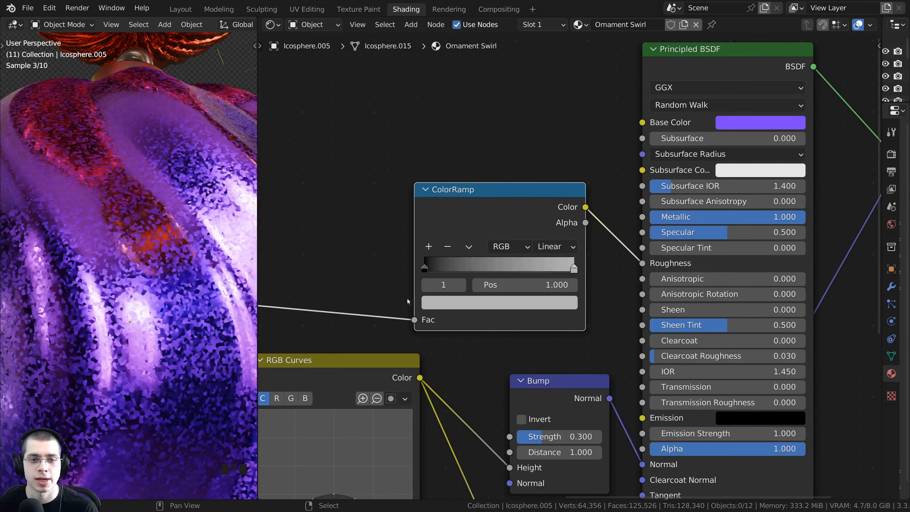
Step: Lighten the ColorRamp's black stop at position 0.000 to a gray with RGB values of 0.159
scroll(408, 301, down, 3)
click(465, 299)
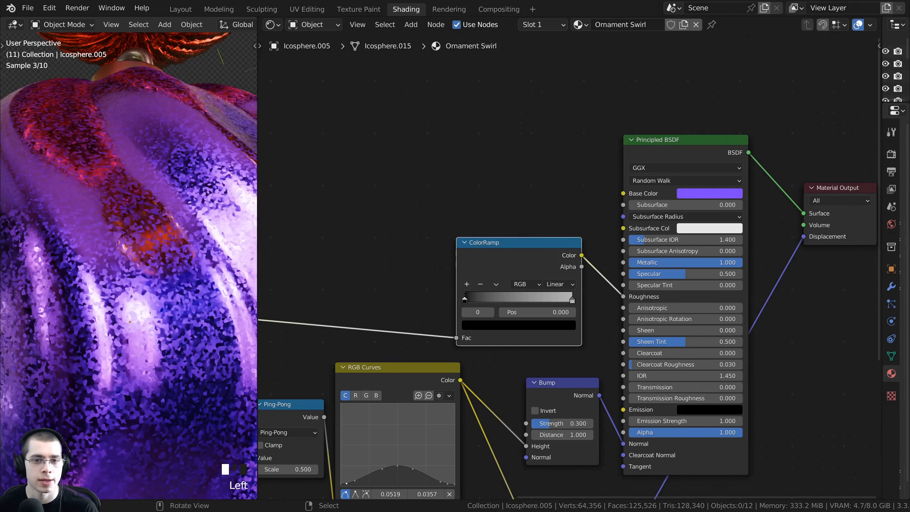
click(497, 326)
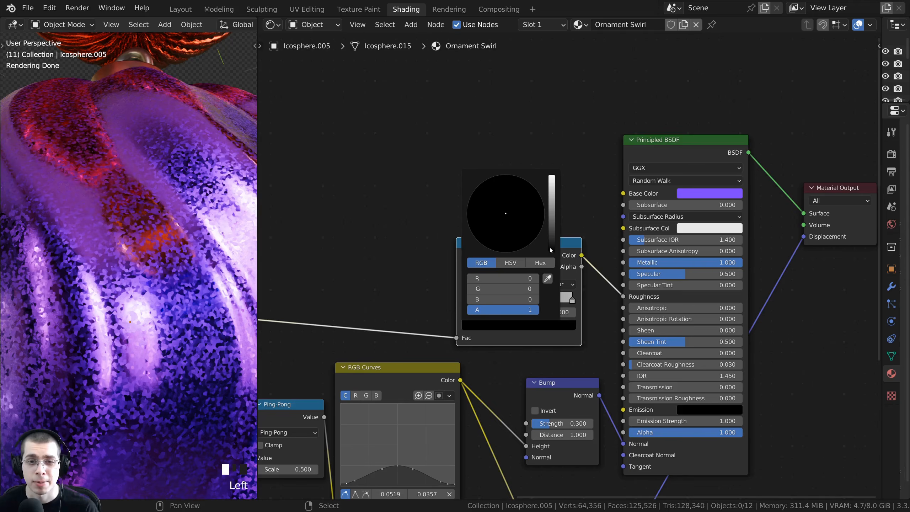
drag(549, 248, 552, 219)
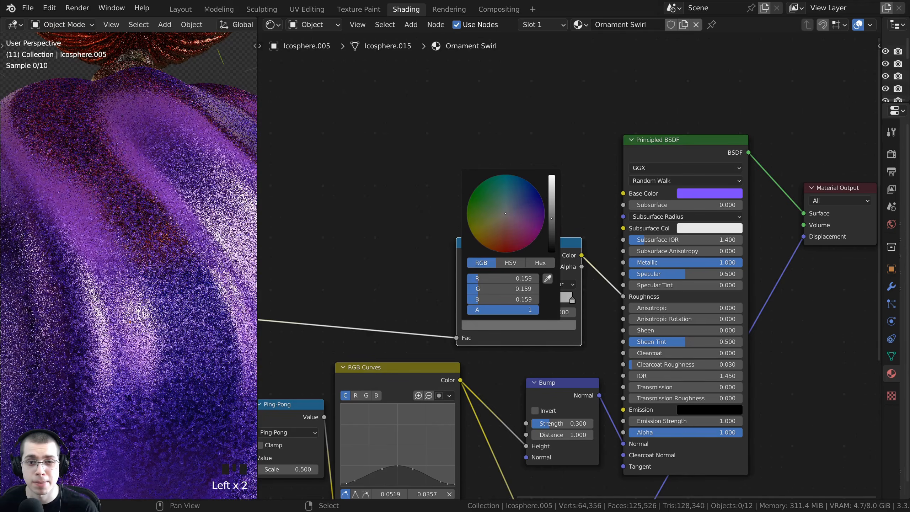
Step: Inspect the purple swirl ornament beside the red and gold ones from several distances and angles
scroll(124, 289, down, 5)
middle_drag(125, 289, 154, 287)
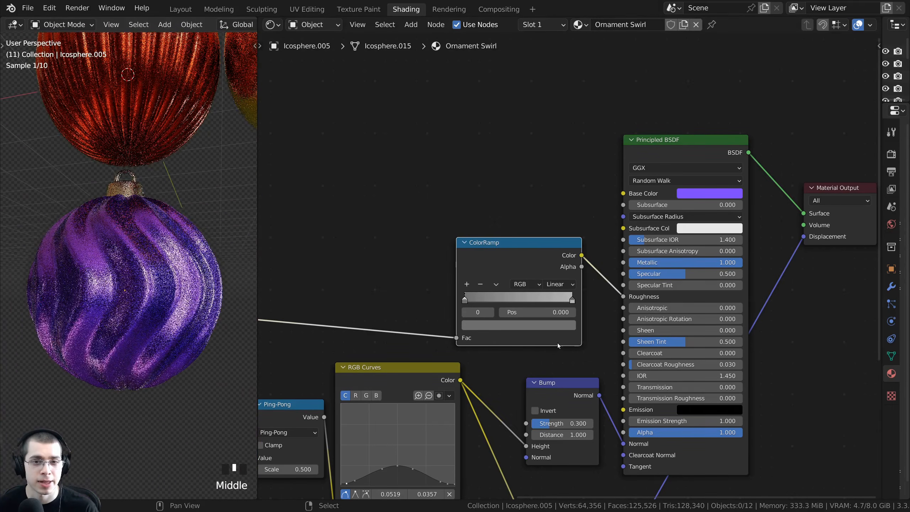
scroll(167, 313, down, 5)
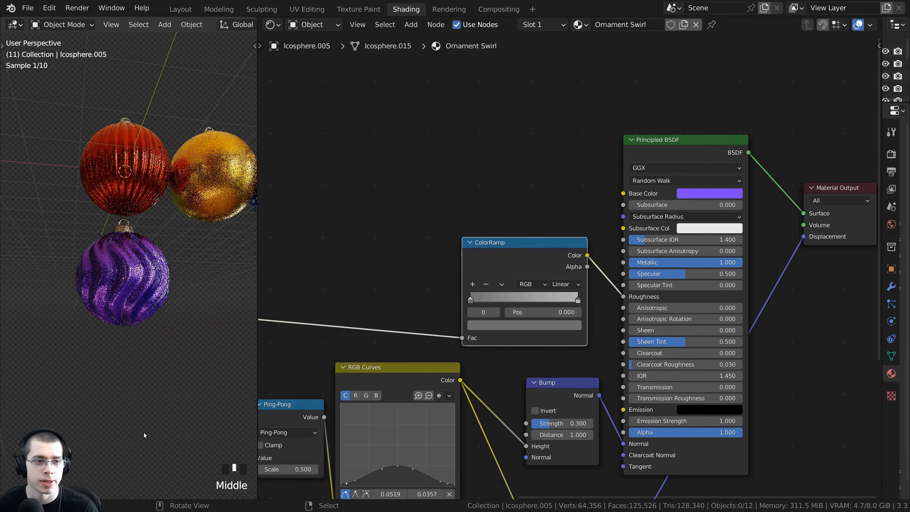
scroll(186, 311, up, 1)
middle_drag(185, 311, 106, 276)
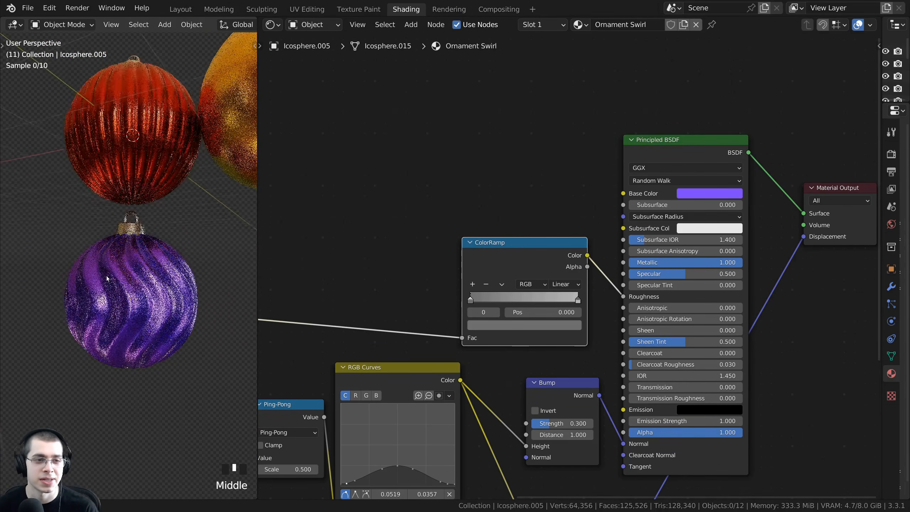
scroll(64, 368, up, 3)
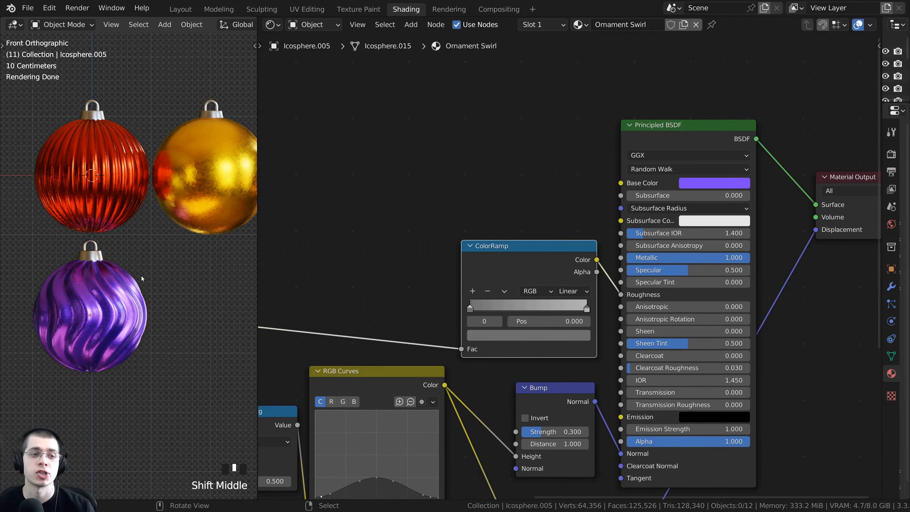
Step: Duplicate the purple swirl ornament together with its hook and move the copy about 2 m along the X axis
shift+middle_drag(89, 254, 75, 253)
right_click(75, 247)
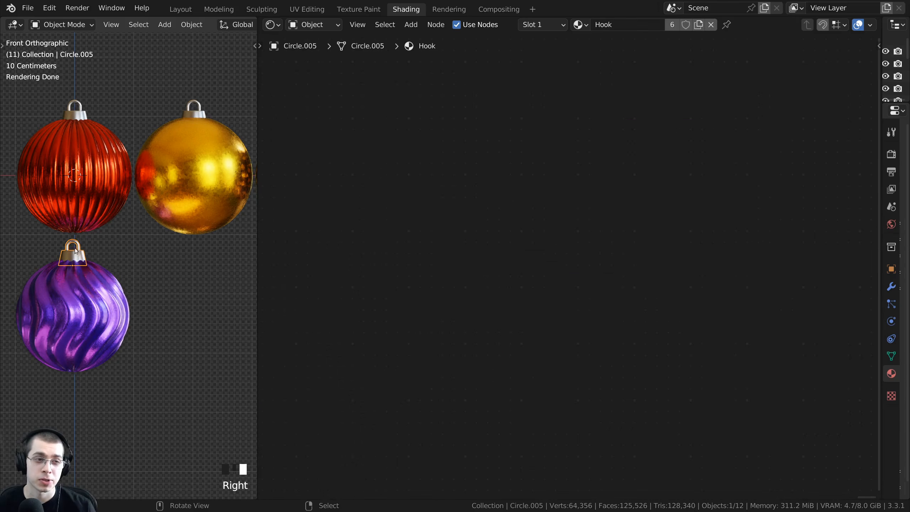
shift+right_click(84, 289)
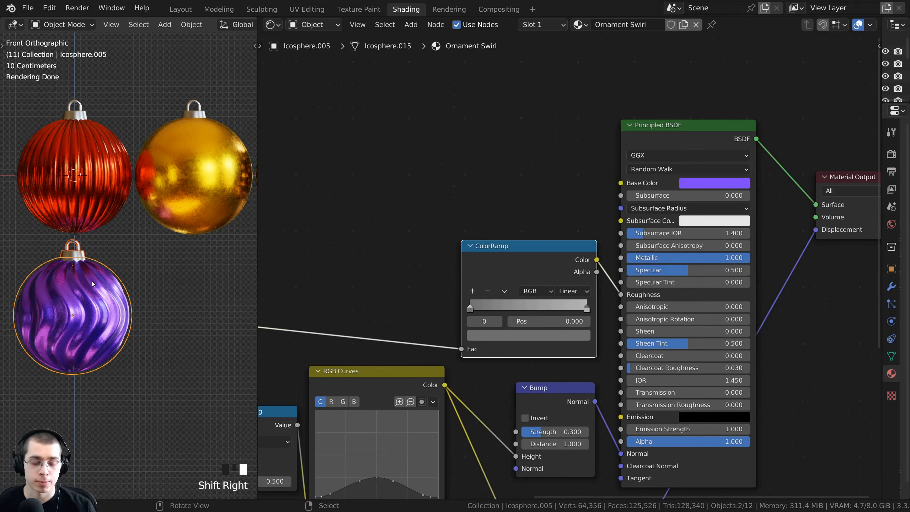
key(shift+d)
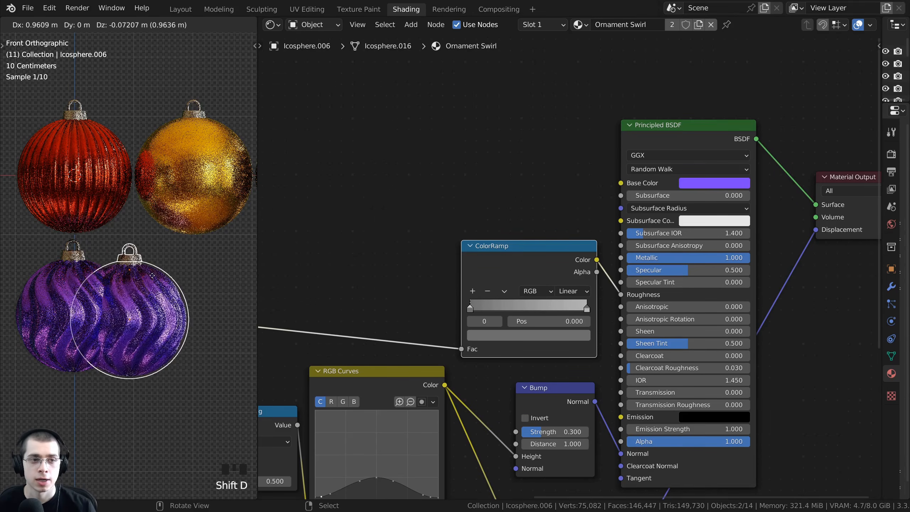
key(x)
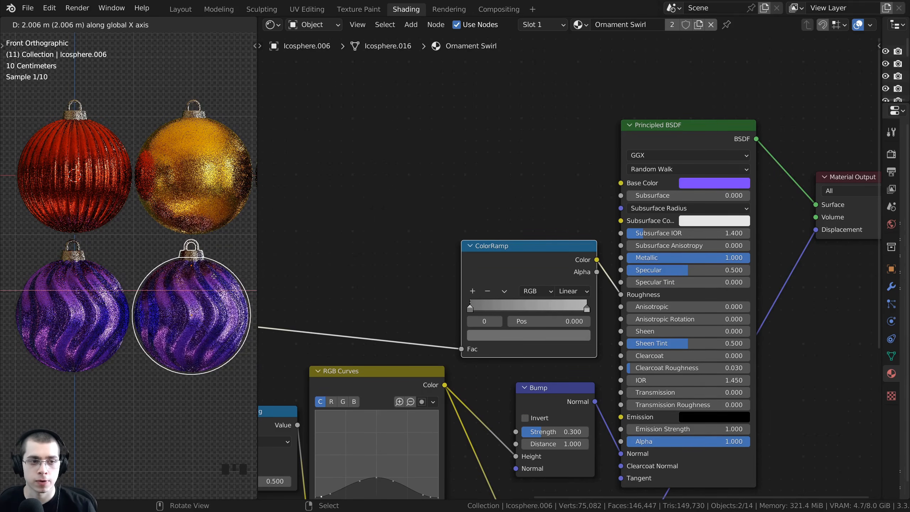
click(214, 276)
Step: Give the duplicated ornament ball its own copy of the material, named Ornament Reflective Random Color
shift+middle_drag(202, 290, 161, 283)
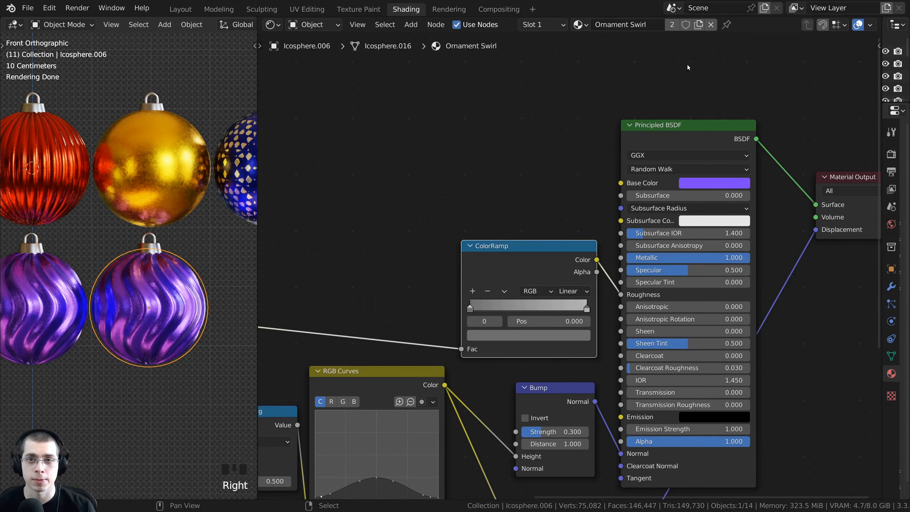
click(699, 27)
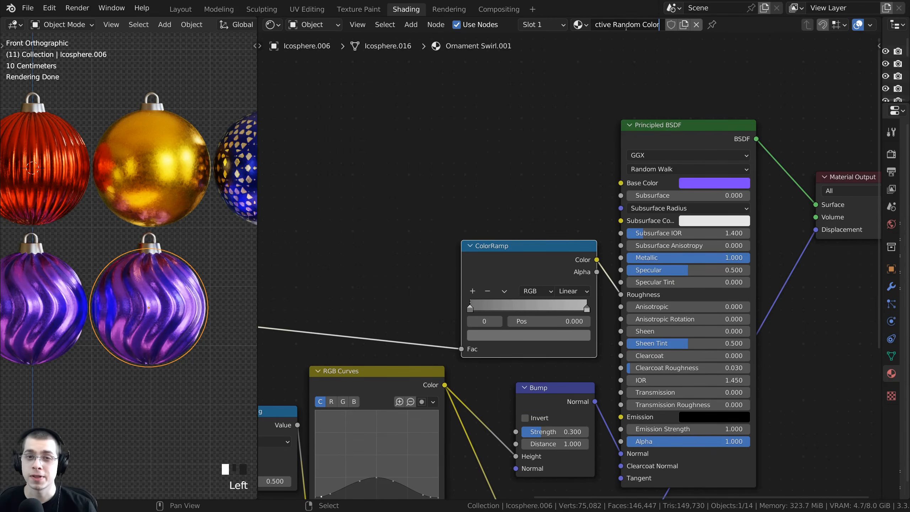
drag(627, 26, 566, 38)
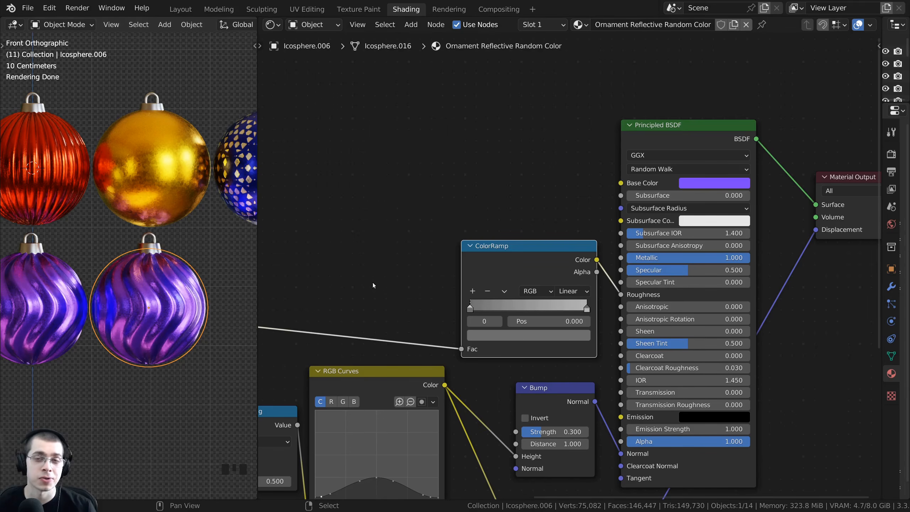
Step: Delete all nodes of the copied material except the Principled BSDF and the Material Output
scroll(437, 290, down, 3)
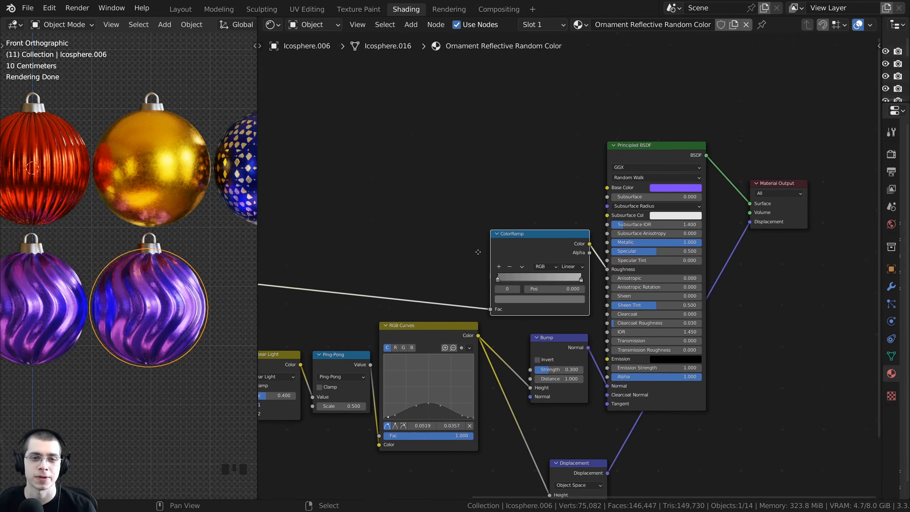
scroll(556, 169, down, 2)
drag(579, 134, 268, 367)
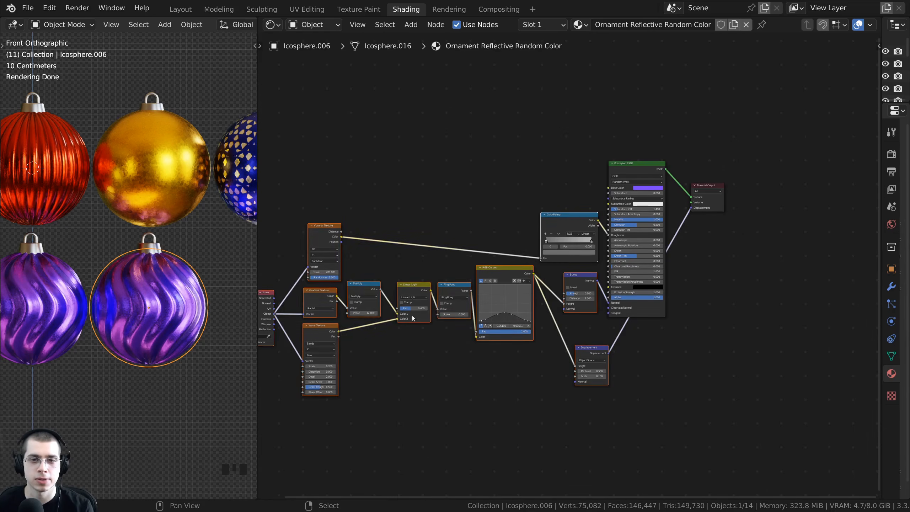
scroll(529, 300, up, 1)
key(Delete)
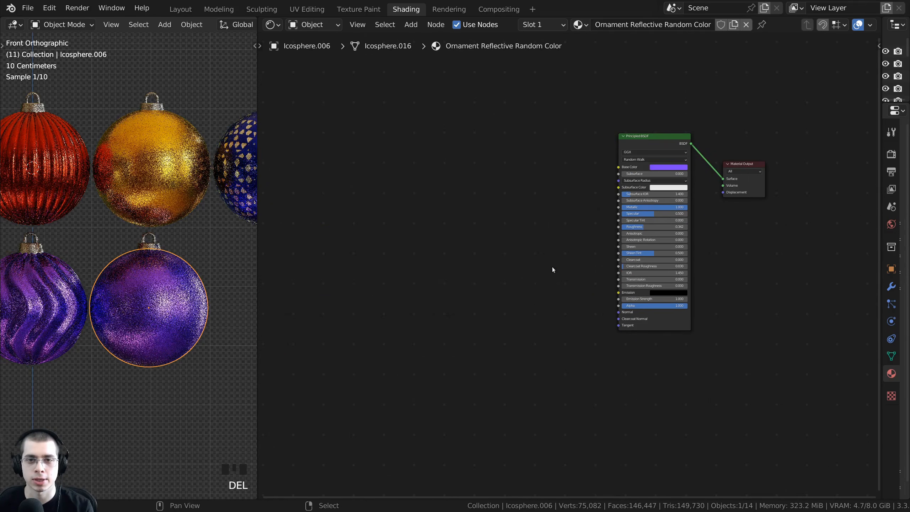
Step: Add a Noise Texture node in front of the Principled BSDF
scroll(523, 300, up, 5)
middle_drag(444, 338, 431, 347)
scroll(430, 347, up, 1)
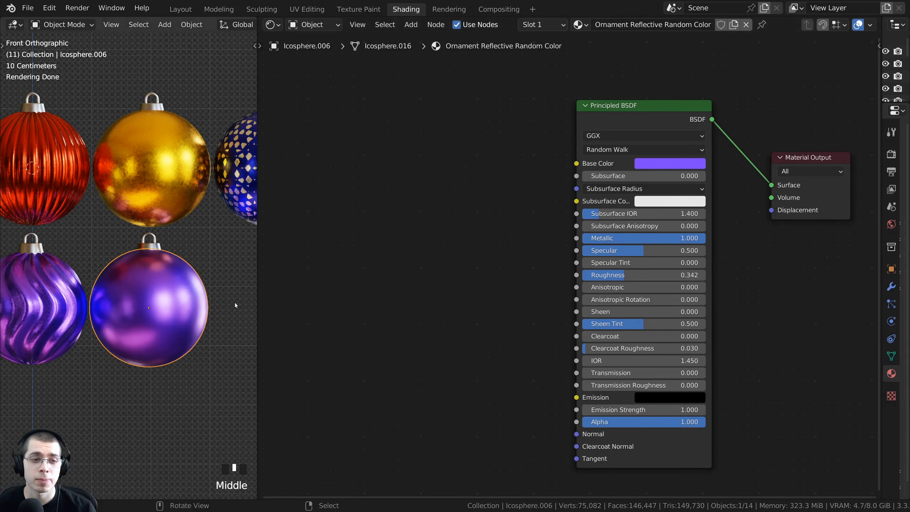
scroll(234, 302, up, 2)
middle_drag(399, 257, 407, 248)
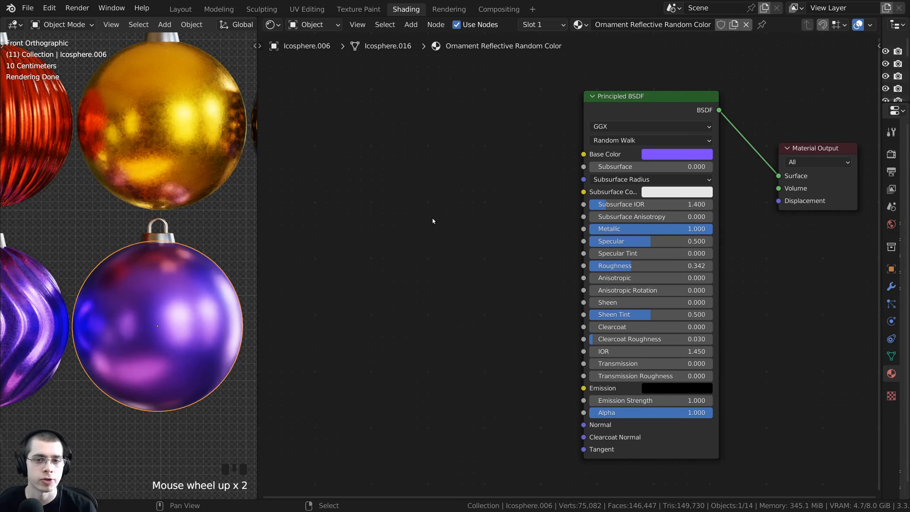
key(shift+a)
click(418, 218)
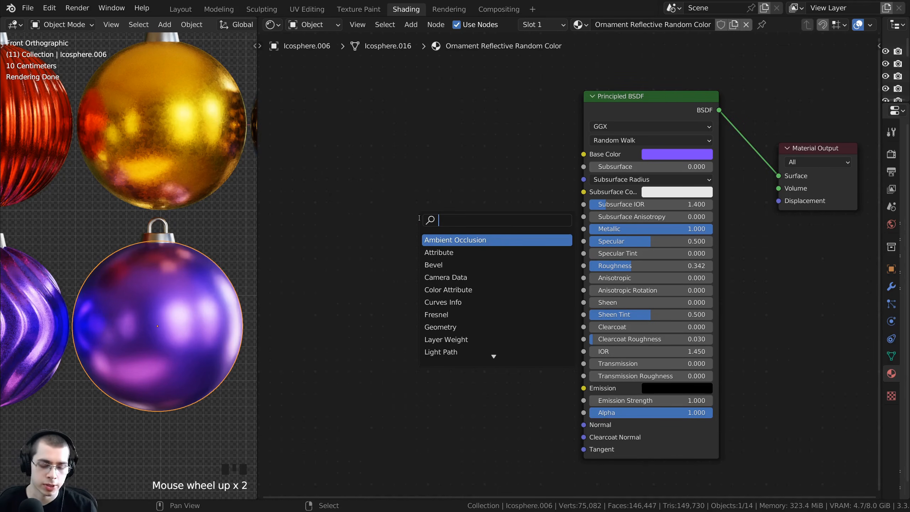
text(noise)
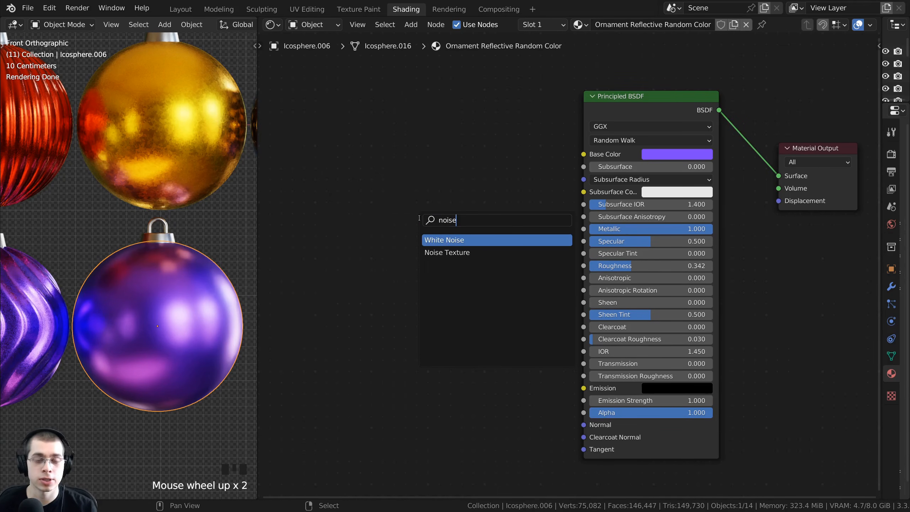
click(445, 252)
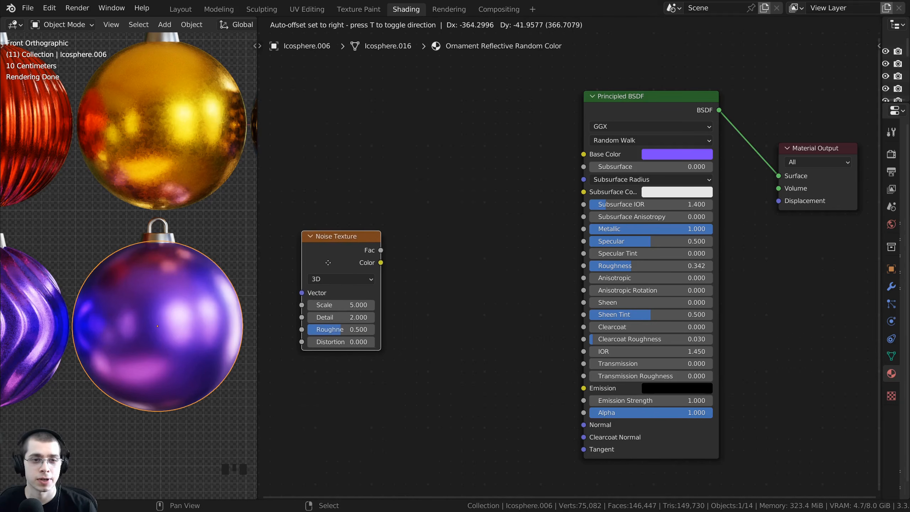
click(331, 267)
middle_drag(356, 259, 433, 250)
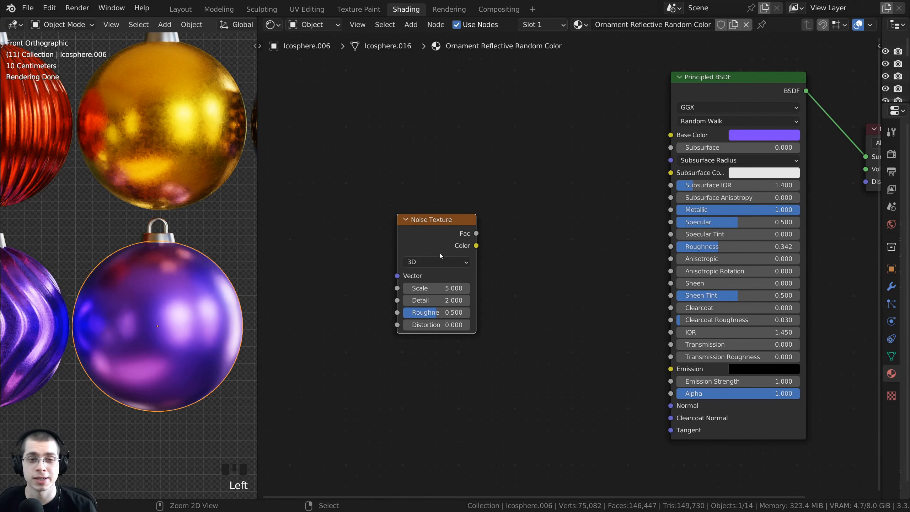
Step: Add texture coordinates for the Noise Texture, link Object directly to its Vector input, and remove the Mapping node
key(ctrl+t)
middle_drag(340, 262, 422, 239)
scroll(423, 239, up, 1)
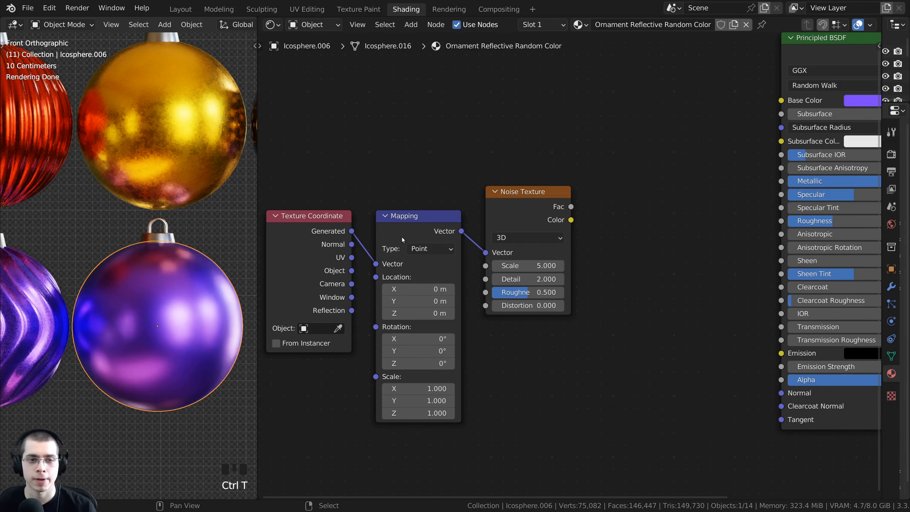
drag(352, 271, 486, 253)
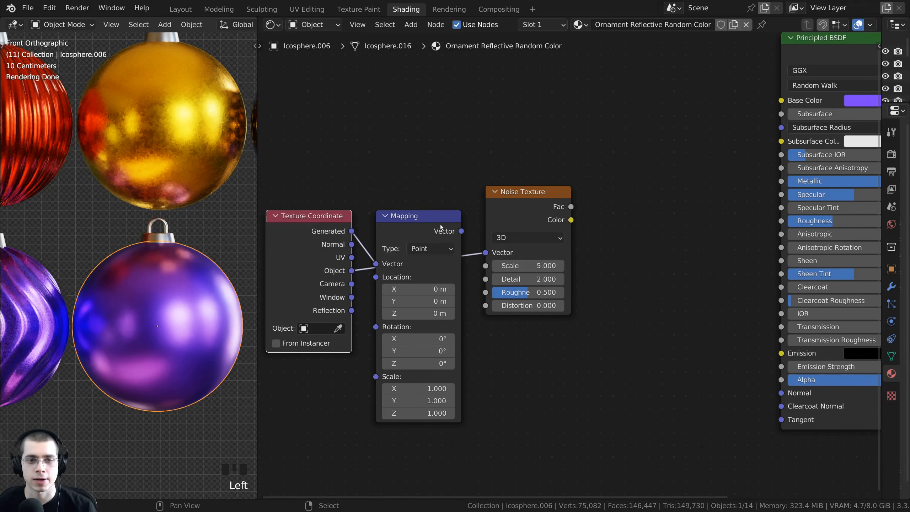
drag(425, 226, 426, 197)
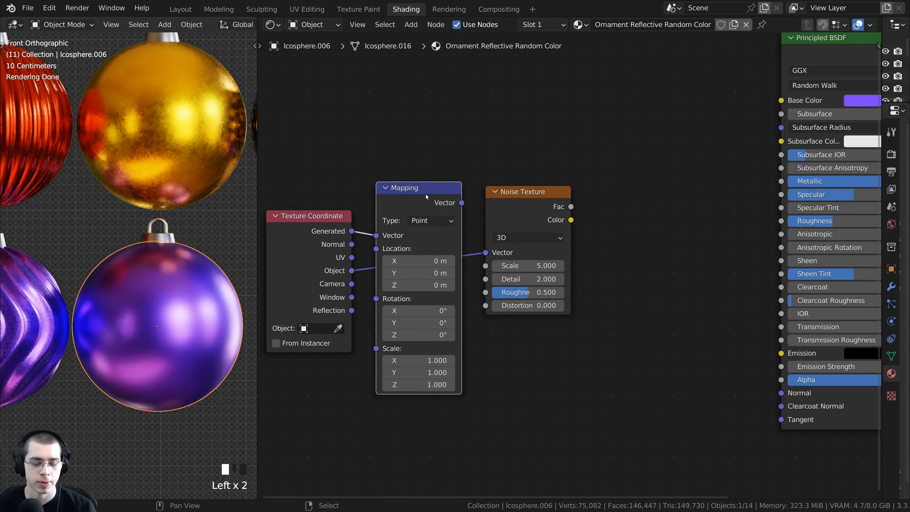
key(x)
drag(309, 260, 405, 236)
scroll(460, 243, up, 1)
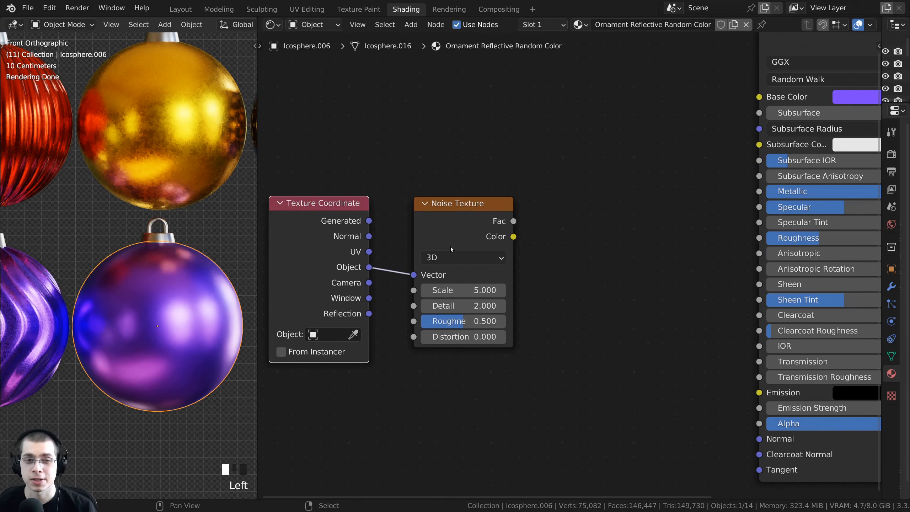
Step: Preview the Noise Texture's Fac output directly on the duplicated ornament
ctrl+shift+click(458, 220)
shift+scroll(127, 301, up, 2)
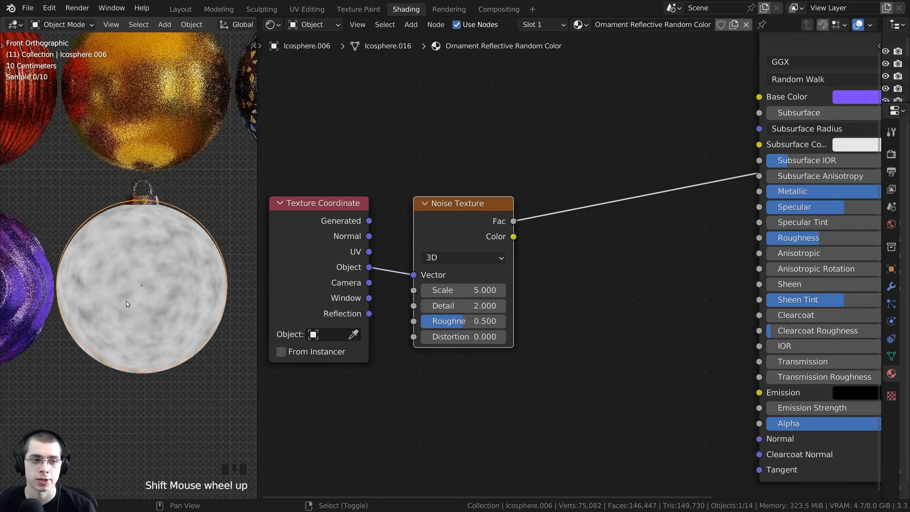
scroll(126, 301, up, 1)
scroll(438, 292, up, 2)
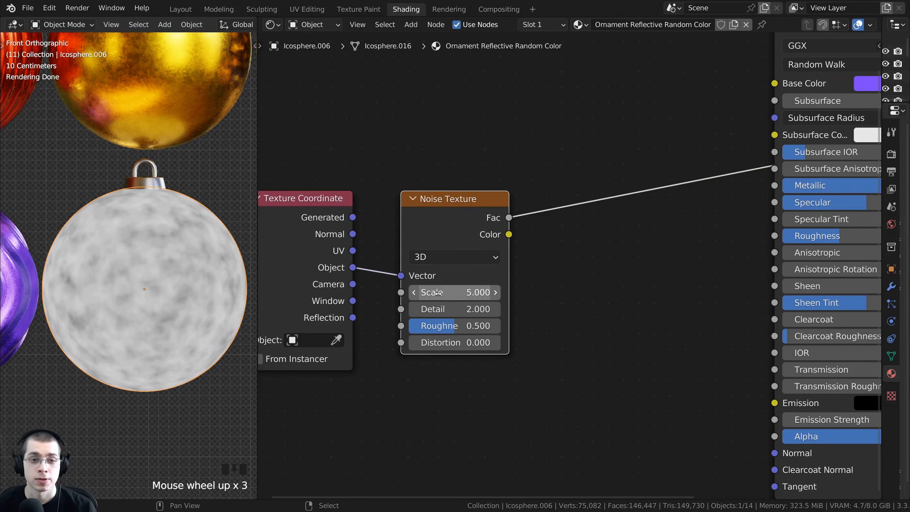
Step: Set the Noise Texture's Scale to 20, Detail to 15 and Roughness to 0.8
click(443, 294)
text(20)
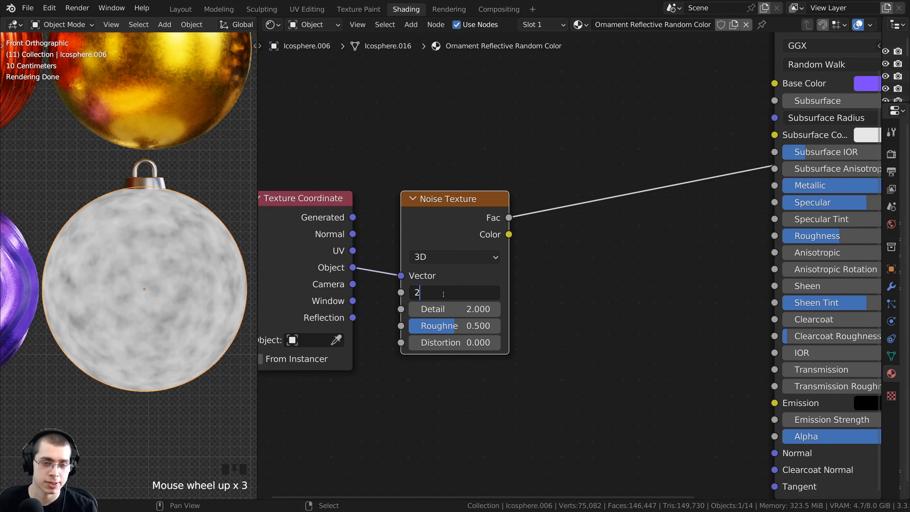
click(444, 301)
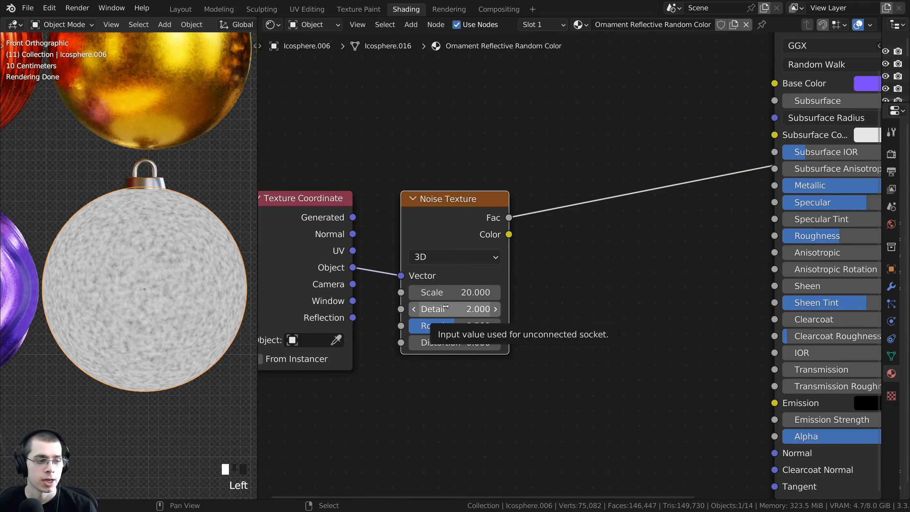
click(445, 308)
drag(445, 308, 476, 309)
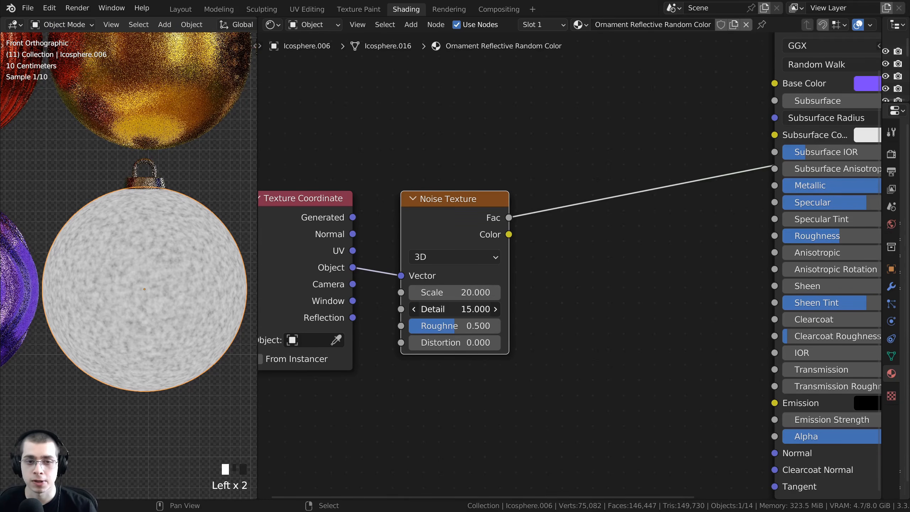
click(461, 329)
click(461, 331)
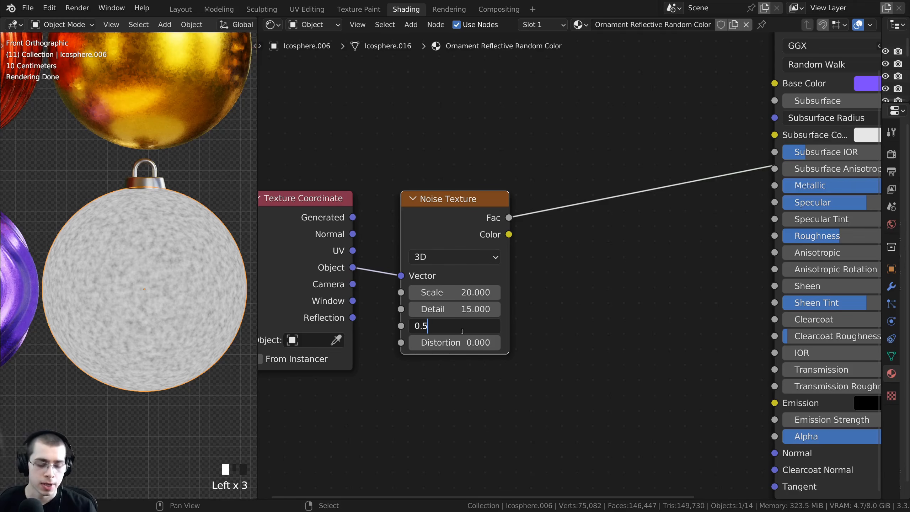
key(Return)
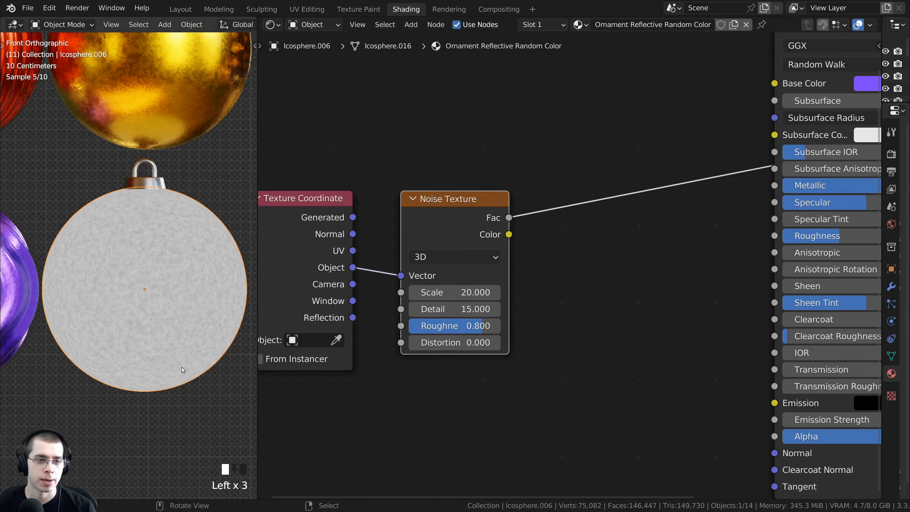
Step: Connect the Noise Texture's Fac to the Principled BSDF's Roughness and route the Principled BSDF back to the Material Output's Surface
scroll(184, 315, down, 3)
middle_drag(599, 261, 518, 263)
scroll(536, 265, down, 3)
shift+middle_drag(169, 250, 122, 220)
scroll(122, 220, up, 3)
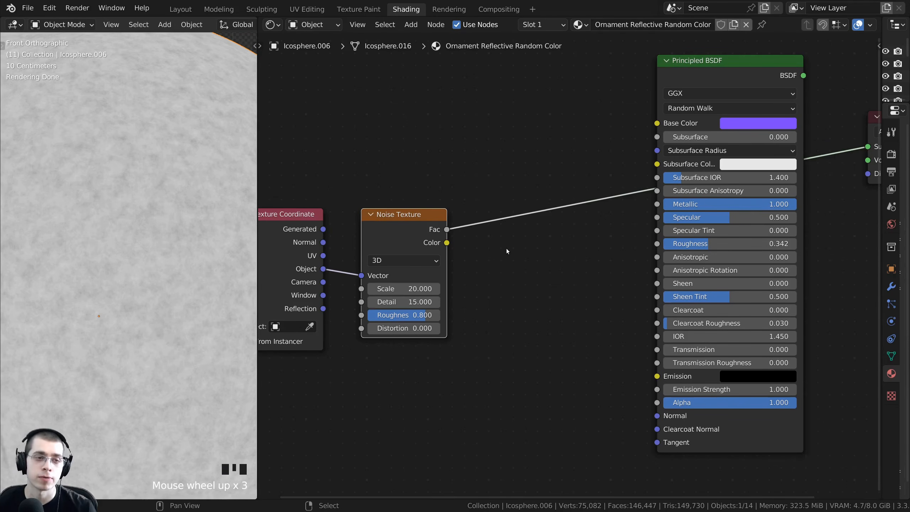
drag(448, 230, 662, 246)
middle_drag(646, 250, 550, 286)
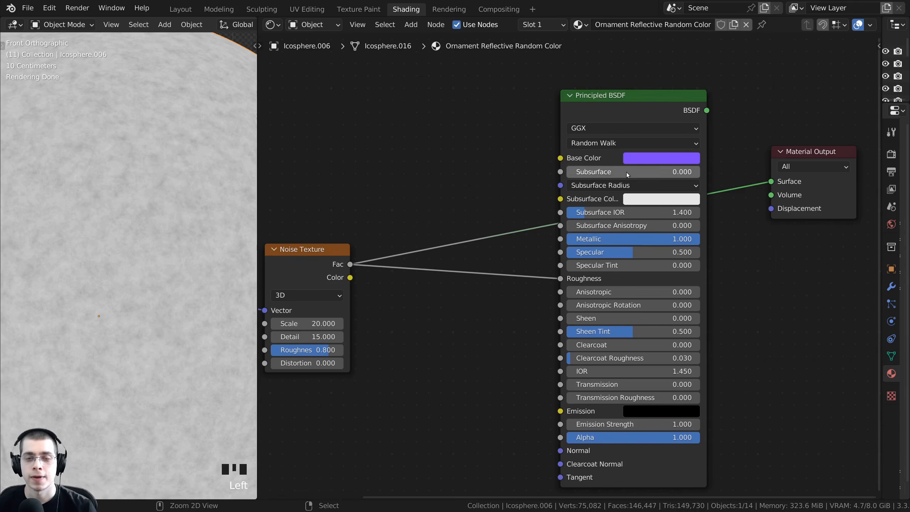
ctrl+shift+click(618, 111)
shift+middle_drag(240, 375, 151, 251)
scroll(135, 232, up, 2)
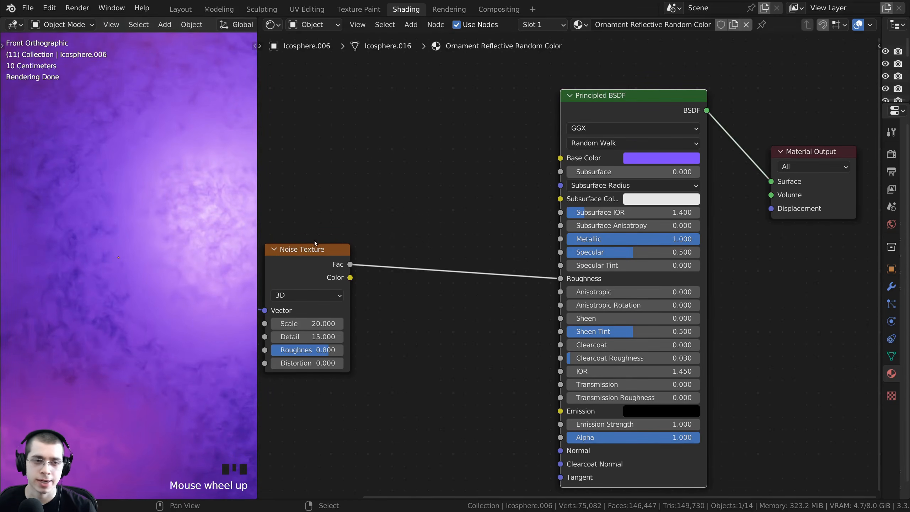
Step: Add a ColorRamp node between the Noise Texture's Fac output and the Principled BSDF's Roughness input
middle_drag(347, 239, 369, 234)
key(shift+a)
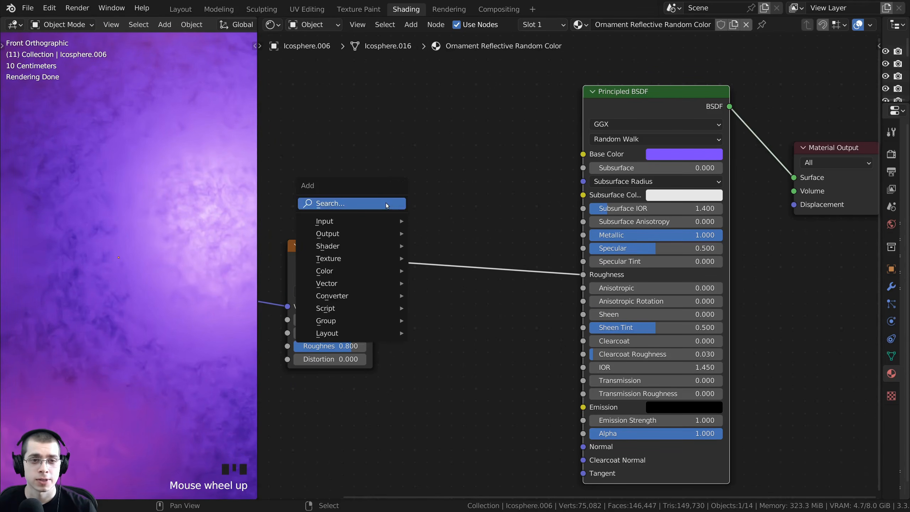
click(385, 203)
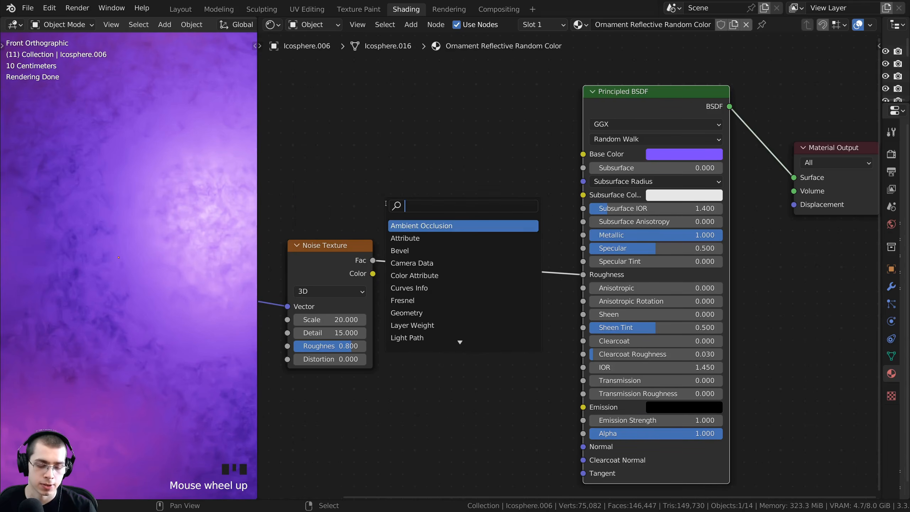
text(col)
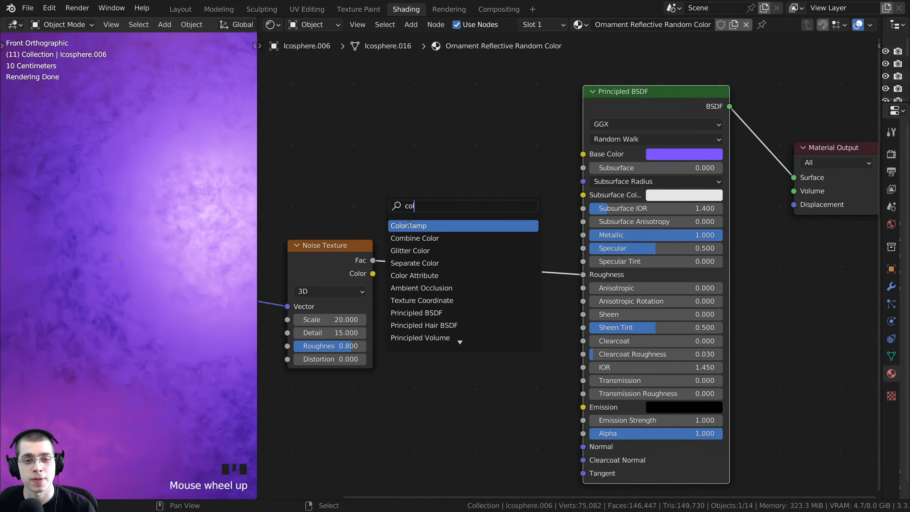
click(408, 223)
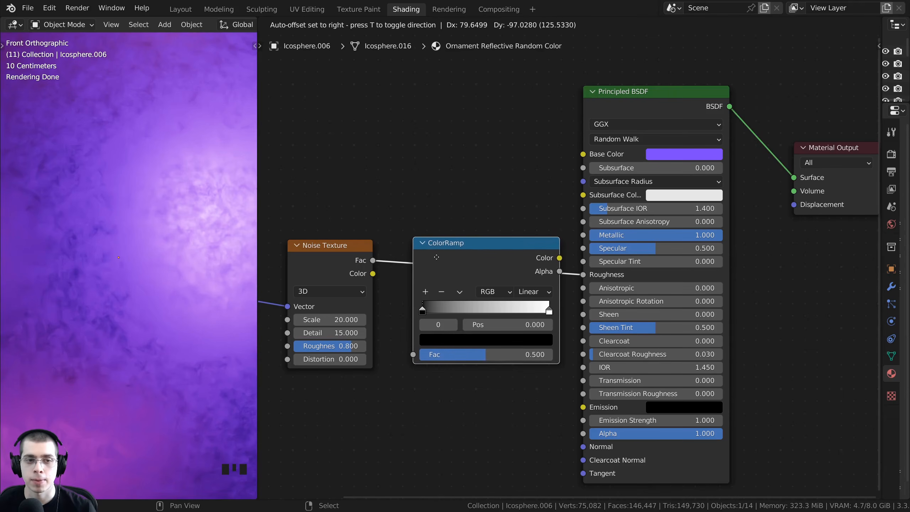
click(449, 254)
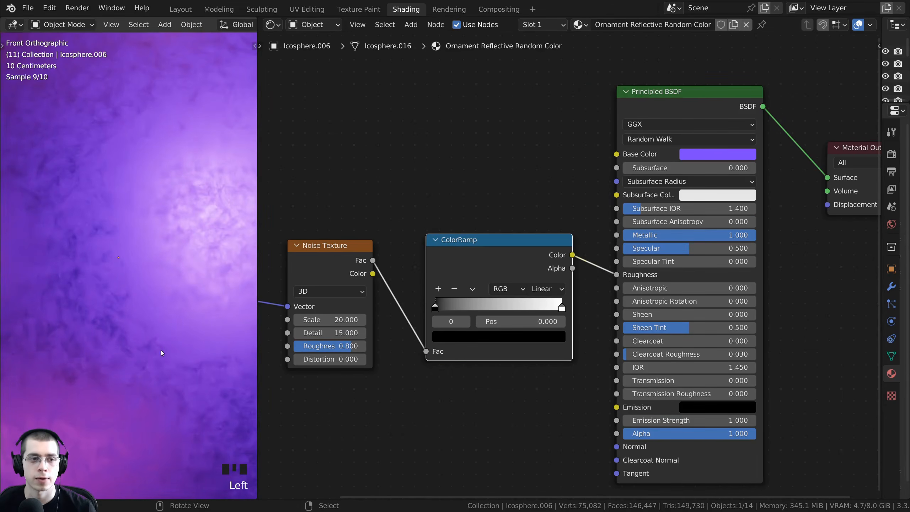
Step: Darken the ColorRamp's white stop to a medium gray to lower the ornament's maximum roughness
scroll(538, 309, down, 2)
click(559, 307)
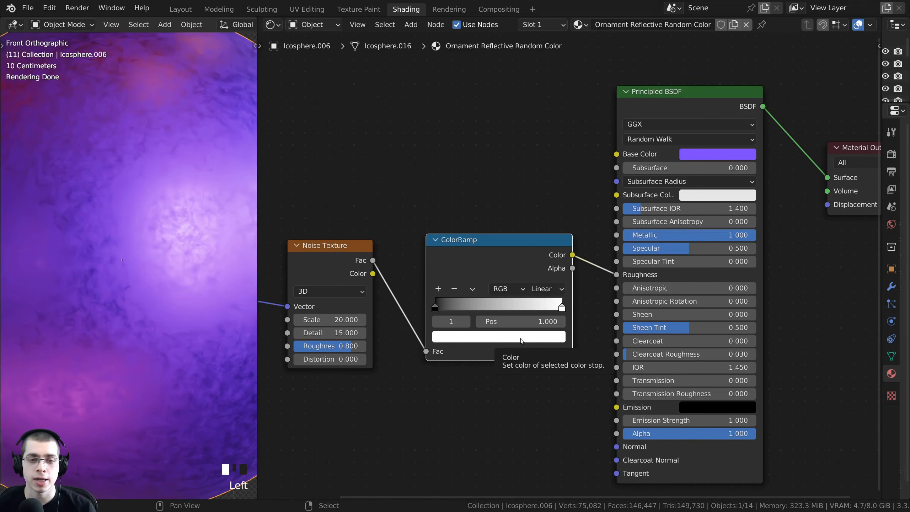
click(513, 340)
drag(537, 172, 537, 204)
scroll(154, 262, down, 3)
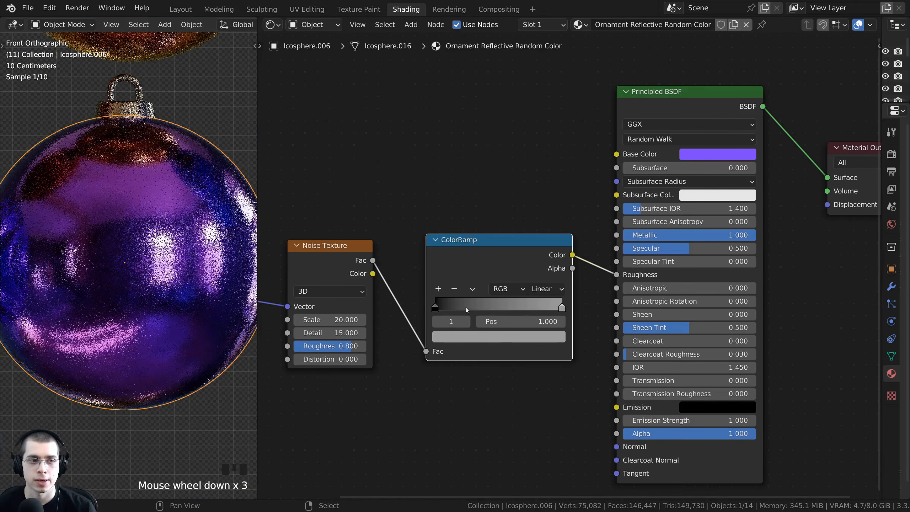
click(499, 339)
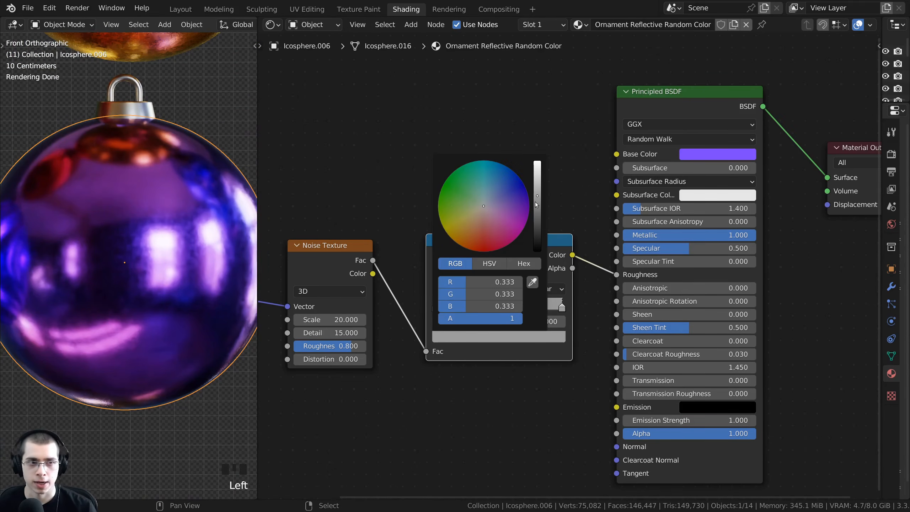
mouse_move(534, 199)
mouse_down()
mouse_move(538, 216)
mouse_move(537, 207)
mouse_up()
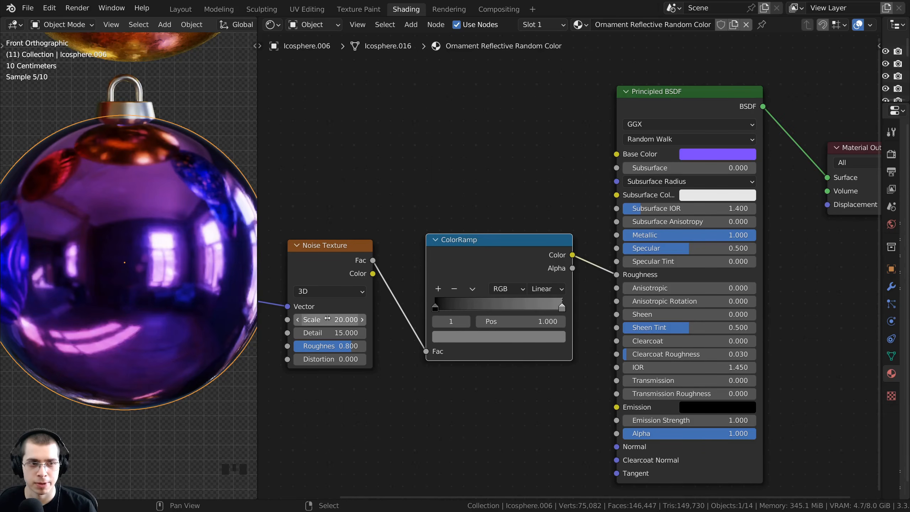
Step: Lighten the ColorRamp's black stop to a very dark gray with RGB 0.035
middle_drag(438, 305, 440, 304)
click(439, 305)
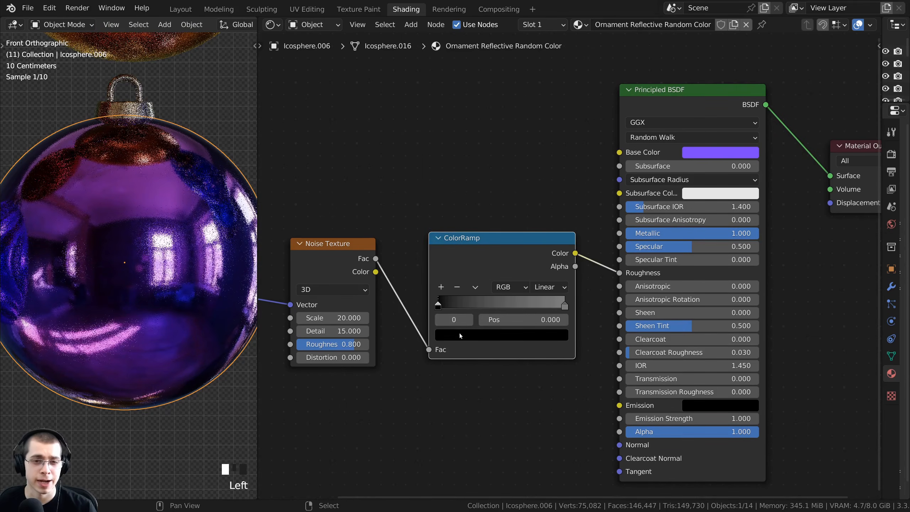
click(460, 334)
drag(540, 242, 540, 231)
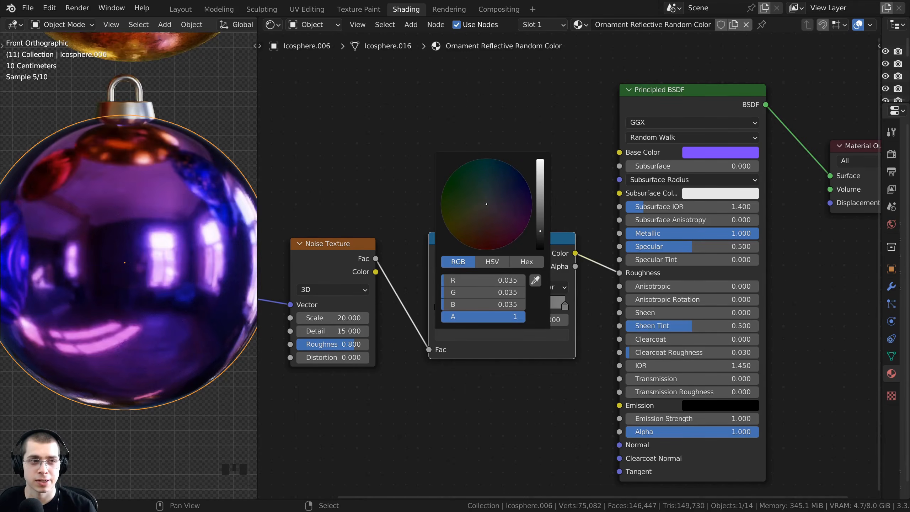
Step: Examine the purple ornament's reflections up close and from several angles, then alongside the neighboring ornaments
scroll(193, 282, up, 2)
scroll(192, 283, up, 4)
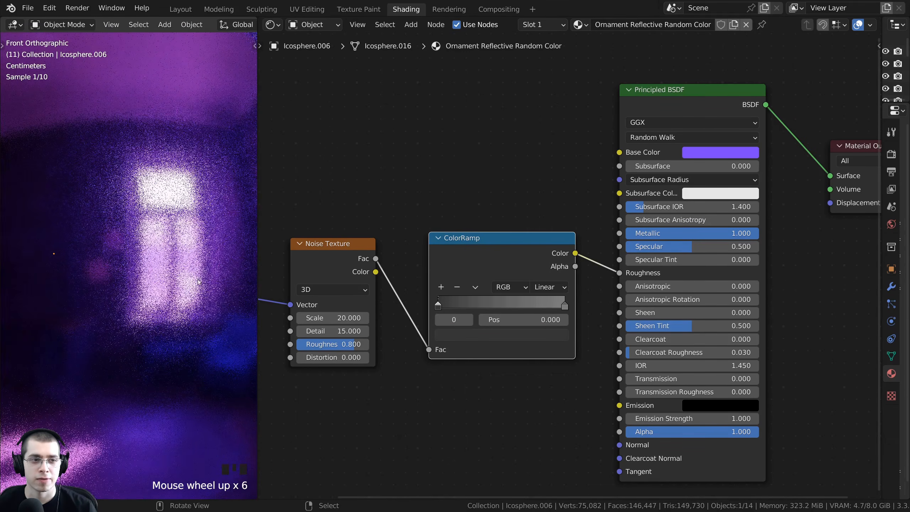
shift+middle_drag(126, 239, 159, 200)
scroll(132, 271, down, 3)
scroll(146, 234, up, 2)
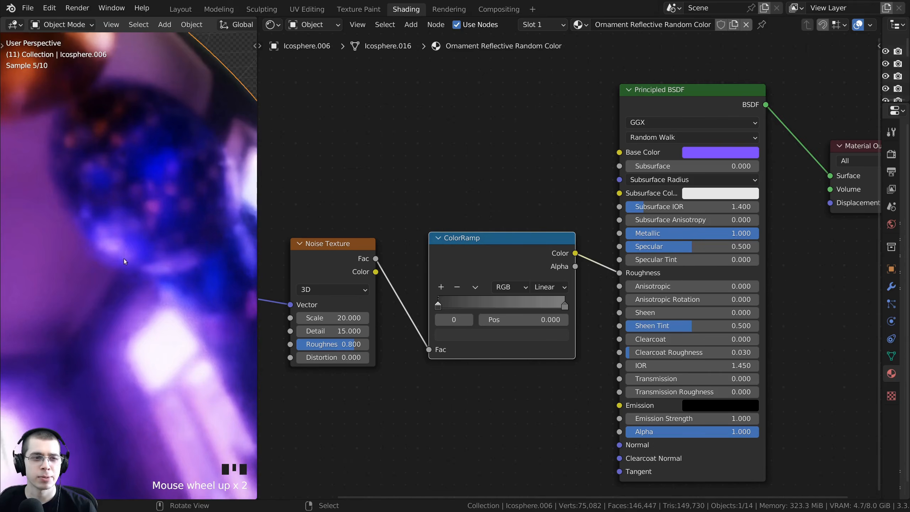
middle_drag(124, 258, 115, 318)
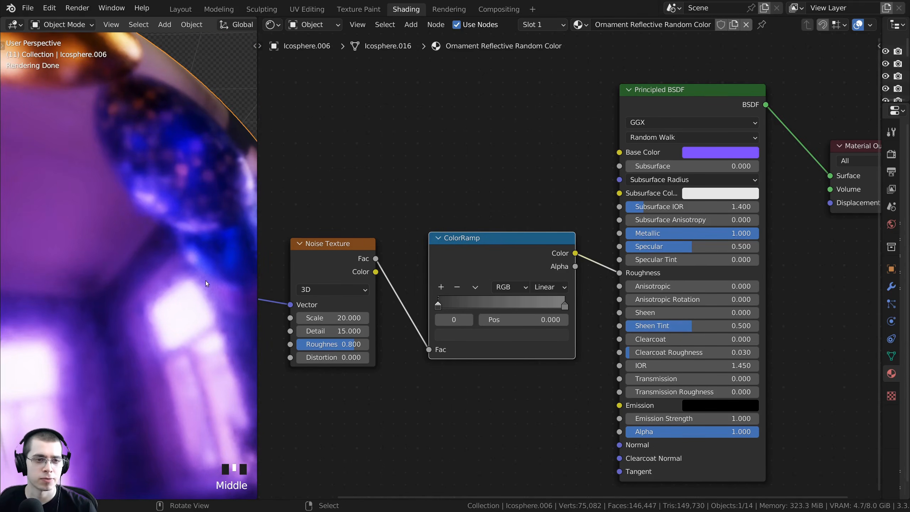
drag(460, 252, 463, 250)
drag(345, 261, 344, 257)
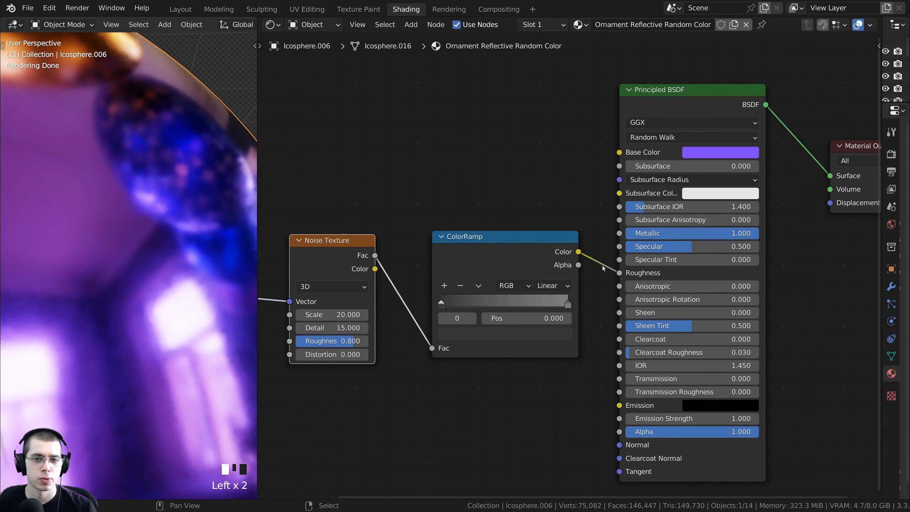
scroll(103, 316, down, 4)
shift+middle_drag(103, 316, 149, 329)
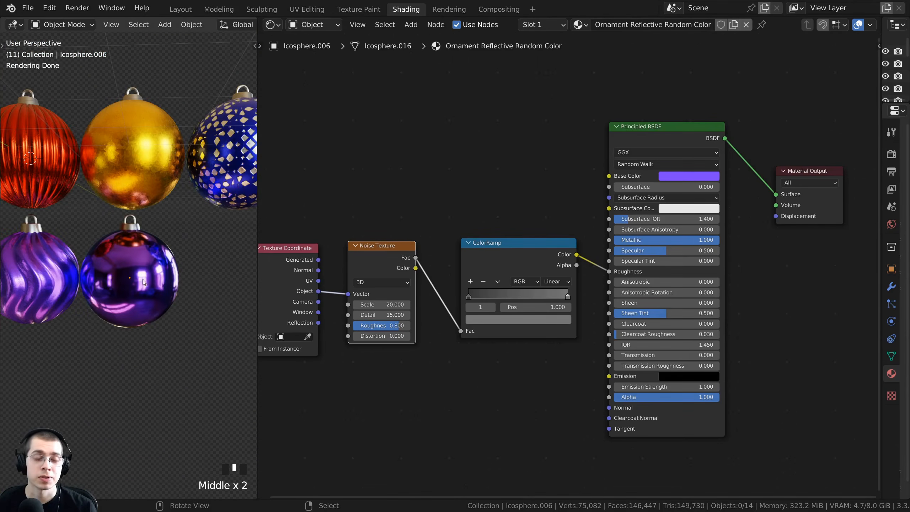
Step: Add an Object Info node above the Noise Texture
scroll(142, 279, up, 2)
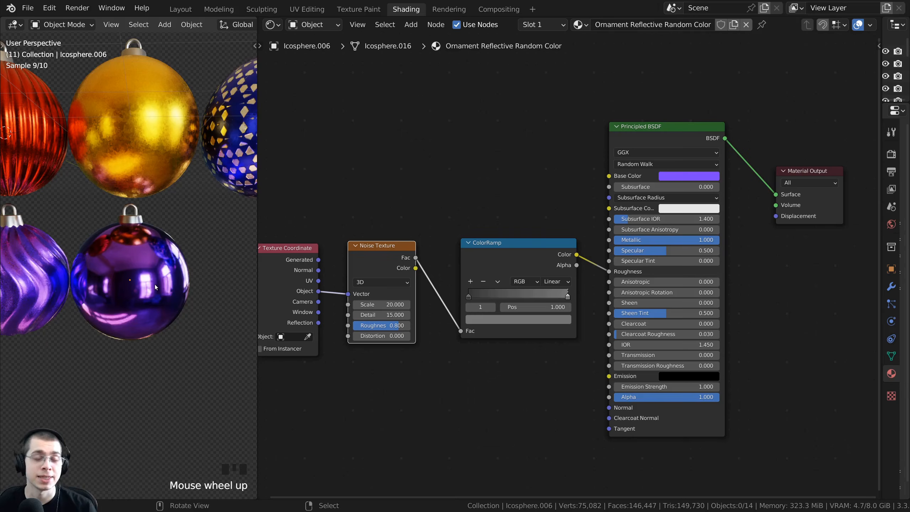
scroll(478, 237, up, 2)
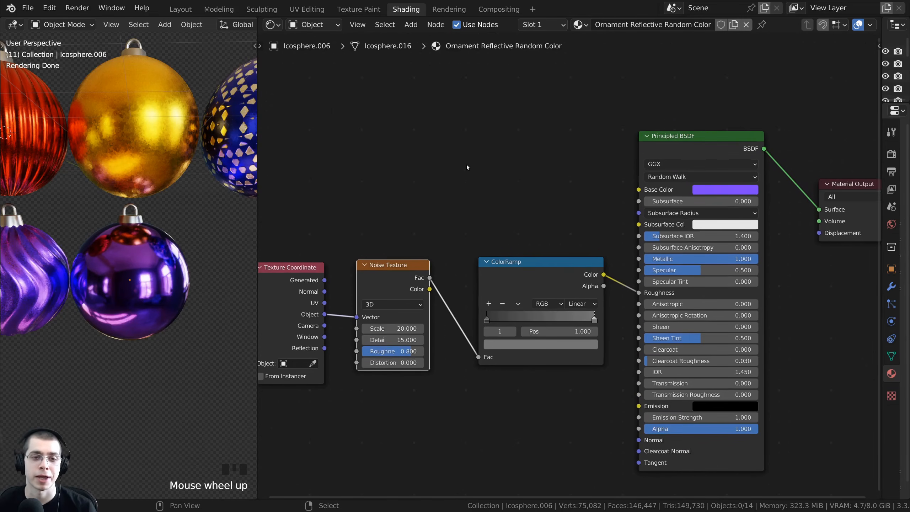
key(shift+a)
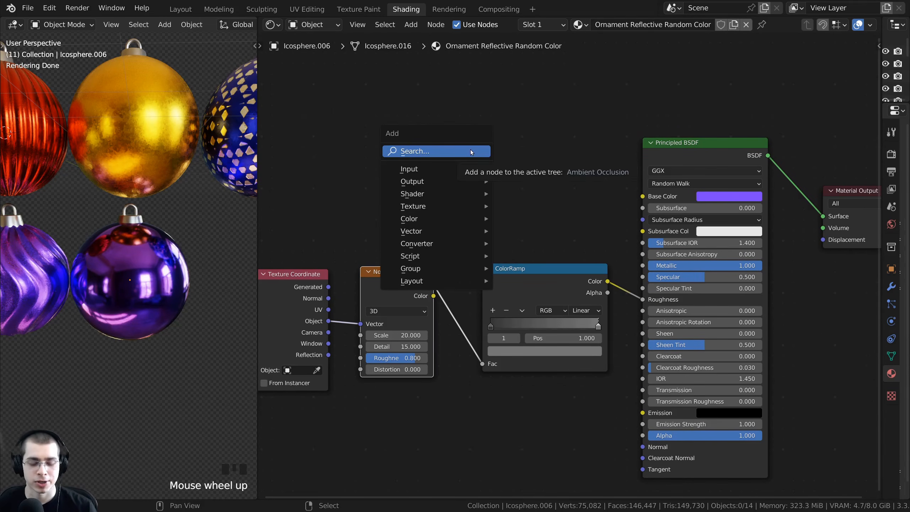
click(471, 149)
text(obj)
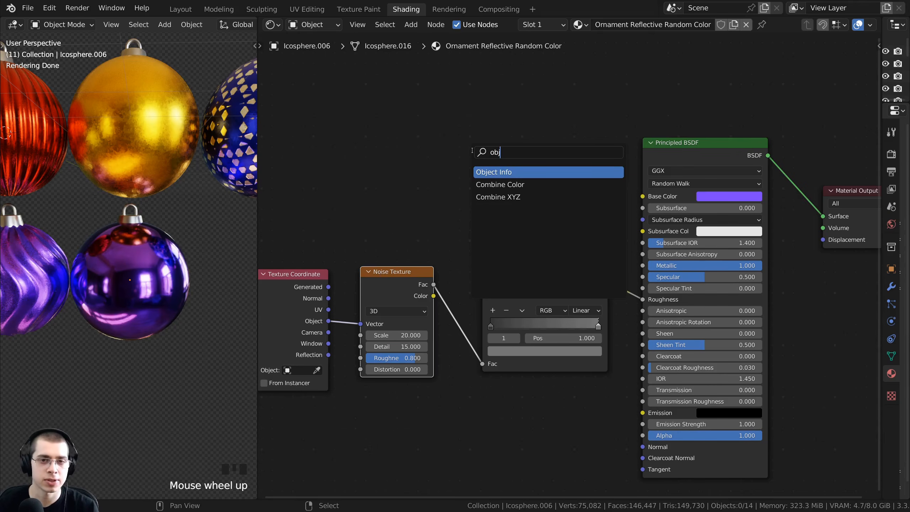
click(494, 172)
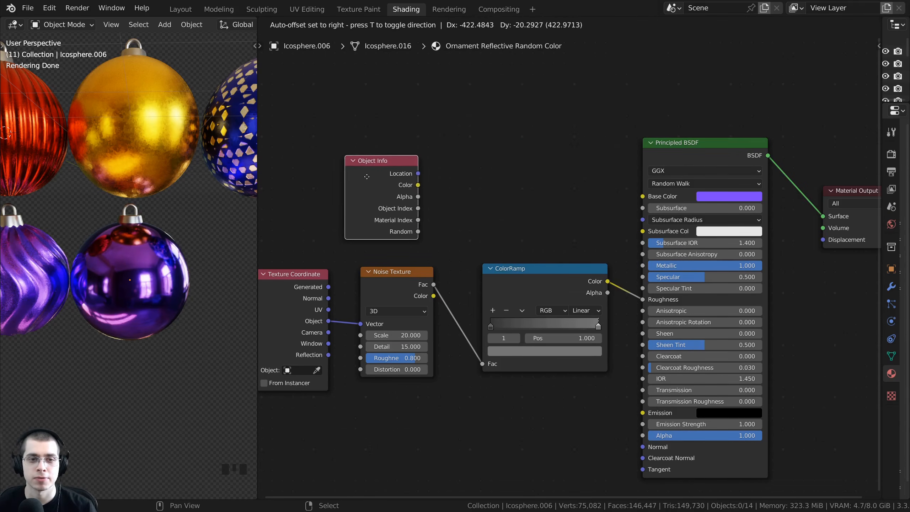
click(370, 169)
Step: Connect the Object Info's Random output to the Principled BSDF's Base Color
scroll(411, 243, up, 2)
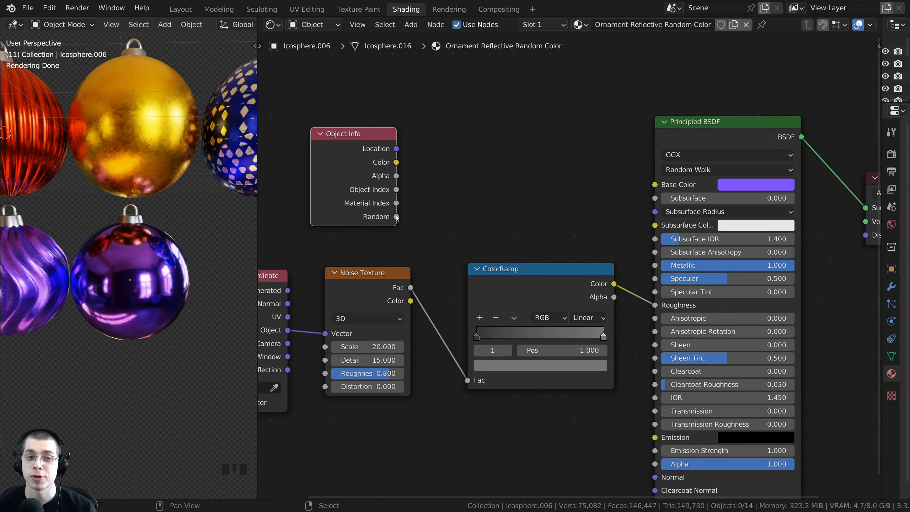
drag(396, 217, 397, 234)
drag(528, 193, 655, 184)
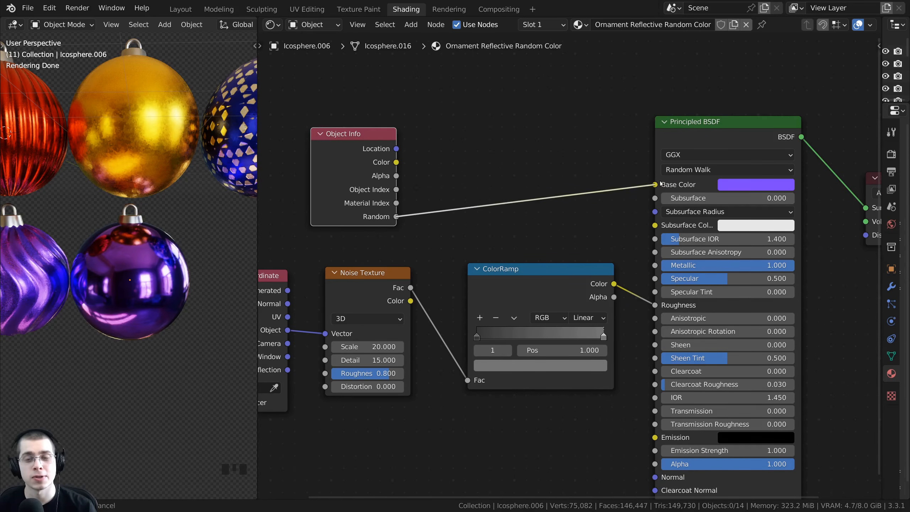
middle_drag(413, 221, 461, 218)
scroll(460, 217, up, 2)
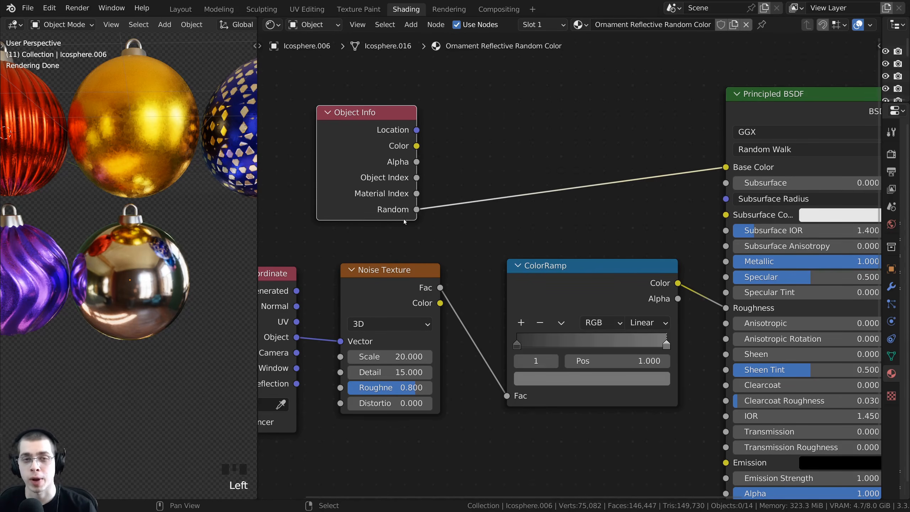
Step: Duplicate the reflective ornament six times into an overlapping horizontal row beneath the original
scroll(165, 294, down, 2)
middle_drag(166, 294, 145, 180)
right_click(146, 180)
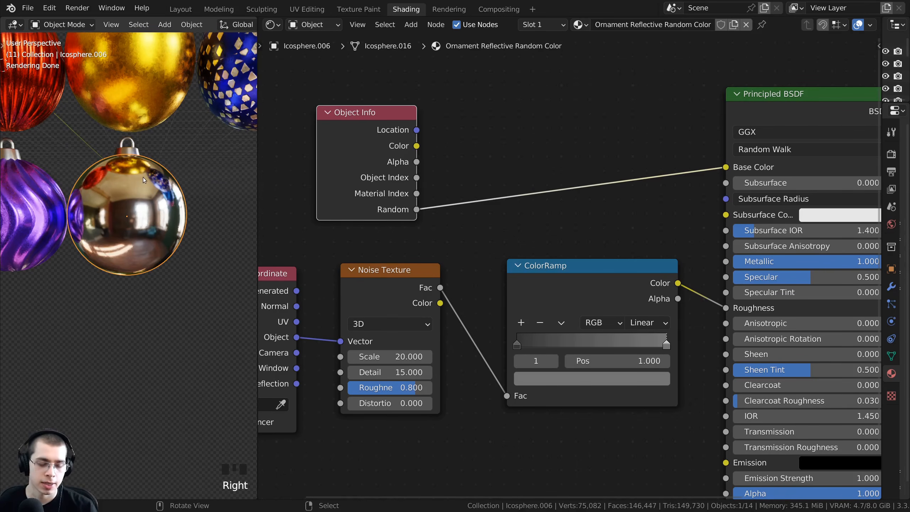
key(shift+d)
click(133, 307)
shift+middle_drag(134, 307, 117, 269)
key(shift+d)
click(138, 269)
key(shift+d)
click(159, 269)
key(shift+d)
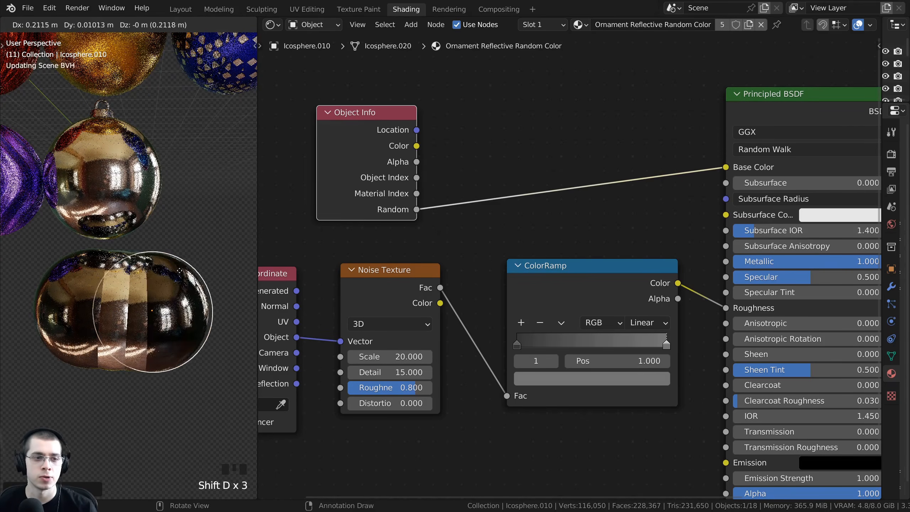
click(181, 271)
key(shift+d)
click(203, 272)
key(shift+d)
click(224, 273)
shift+middle_drag(224, 272, 162, 264)
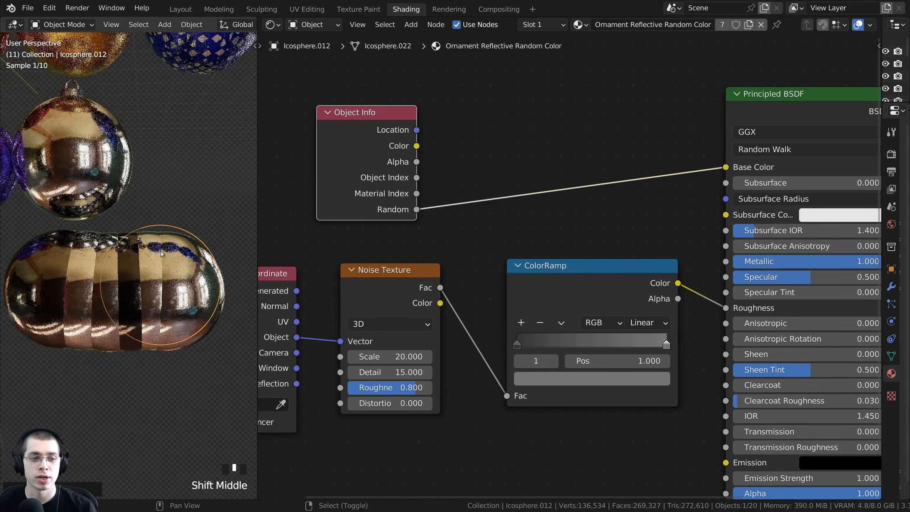
scroll(162, 264, up, 2)
shift+middle_drag(91, 264, 100, 264)
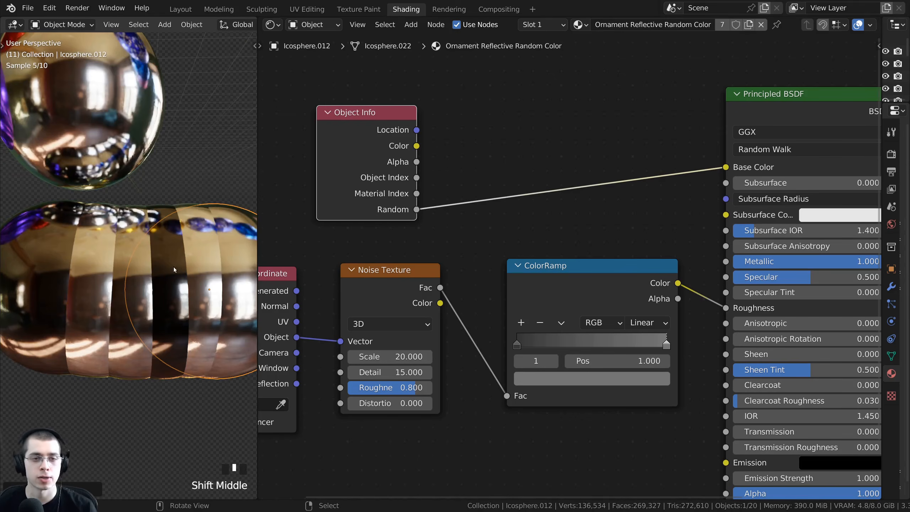
Step: Duplicate the roughness ColorRamp and insert the copy between Object Info's Random output and the Base Color input
middle_drag(396, 183, 373, 198)
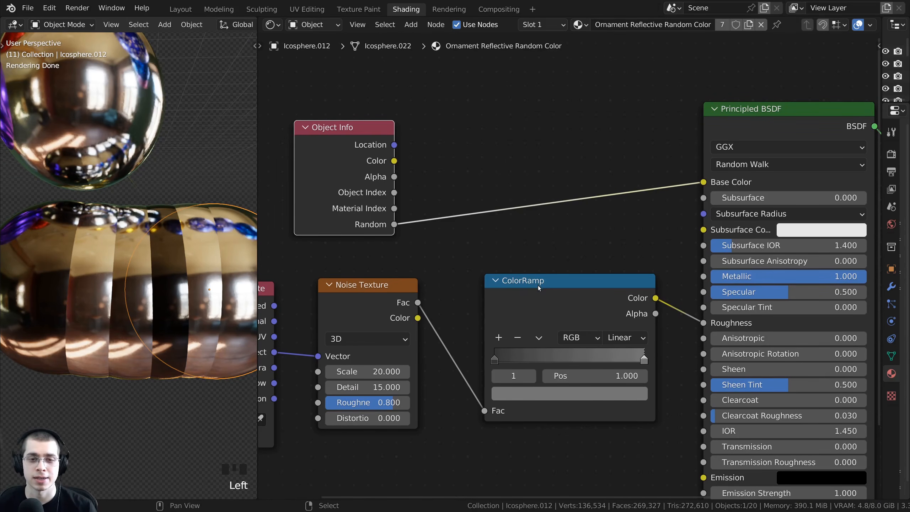
right_drag(538, 285, 539, 288)
middle_drag(536, 306, 530, 327)
scroll(529, 327, down, 1)
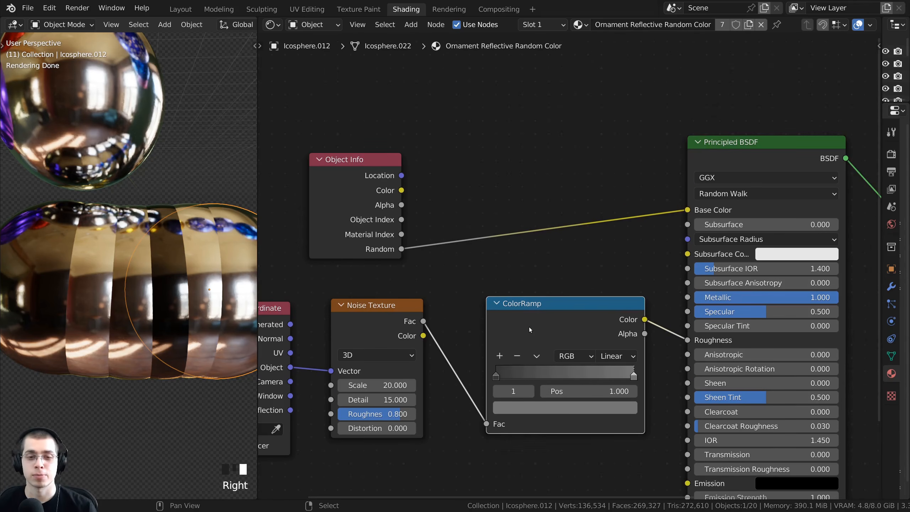
key(shift+d)
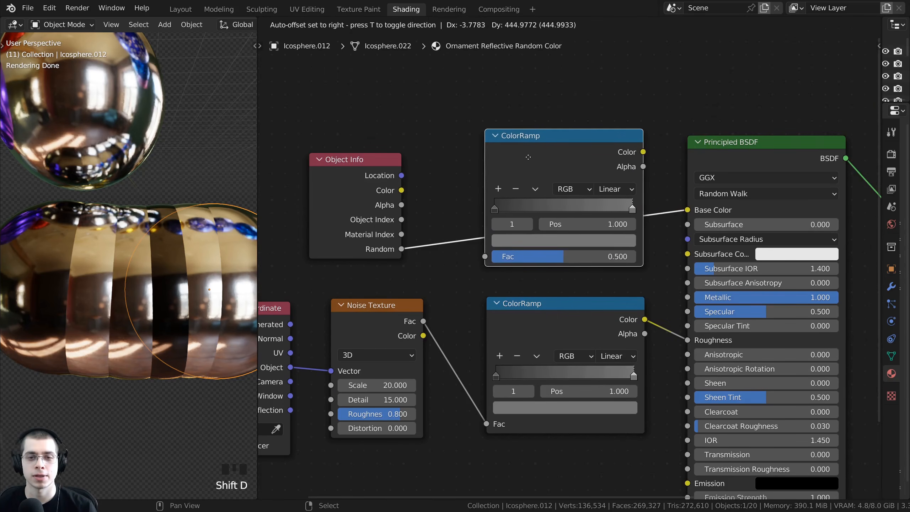
click(528, 157)
Step: Add four color stops to the Base Color ColorRamp and move stop 2 to position 0.421
scroll(504, 222, up, 3)
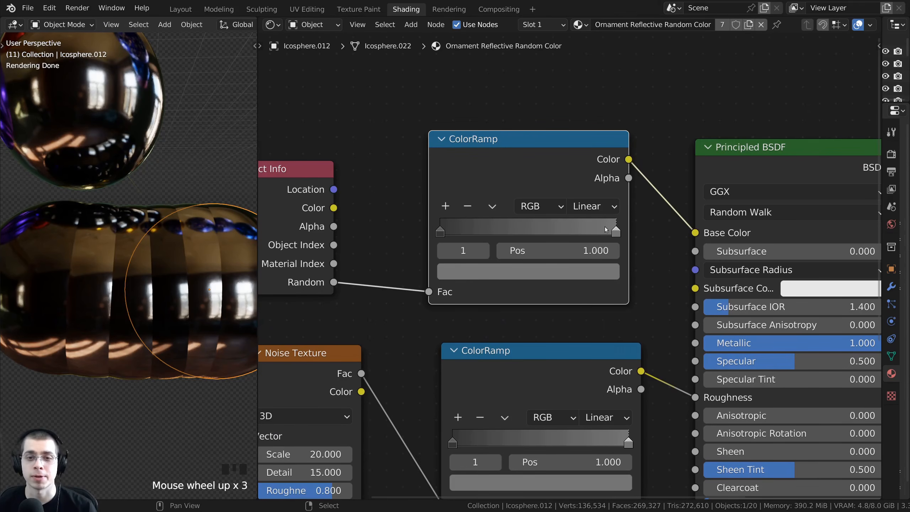
ctrl+click(471, 230)
ctrl+click(503, 230)
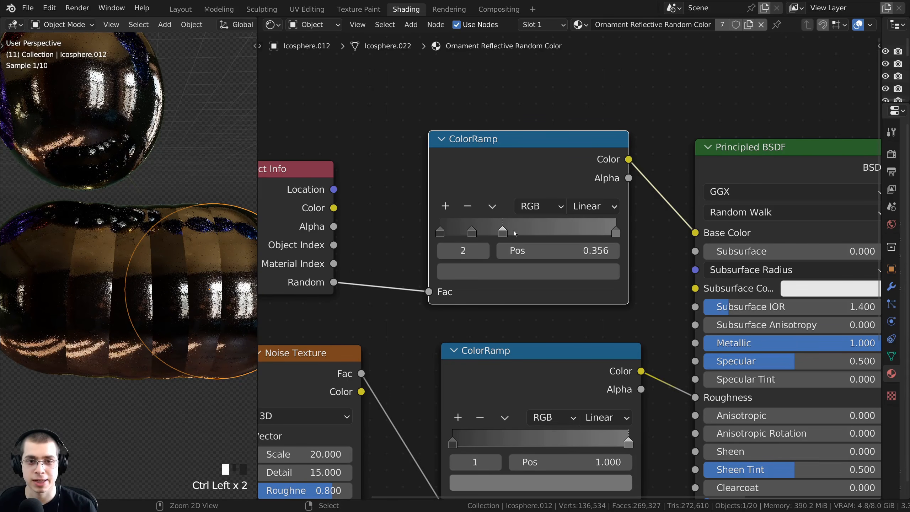
ctrl+click(538, 229)
ctrl+click(573, 230)
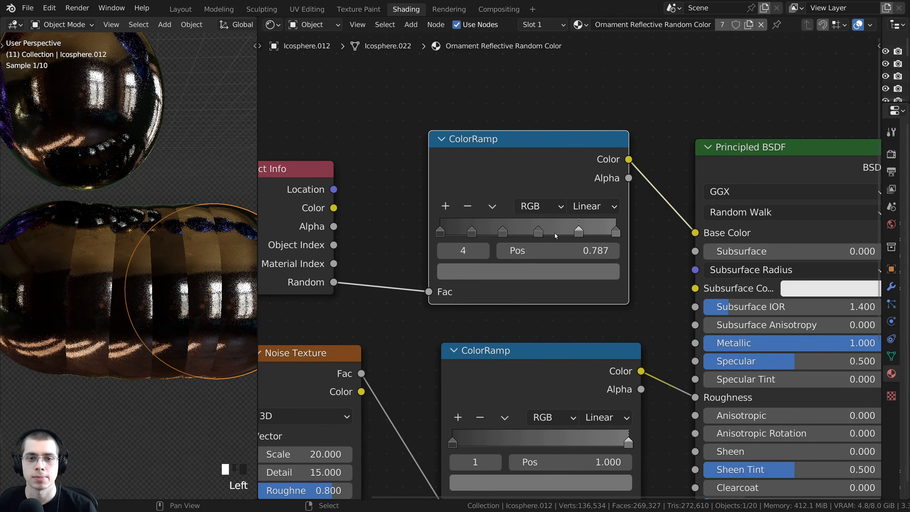
scroll(466, 229, up, 4)
mouse_move(478, 220)
mouse_down()
mouse_move(540, 219)
mouse_move(493, 219)
mouse_up()
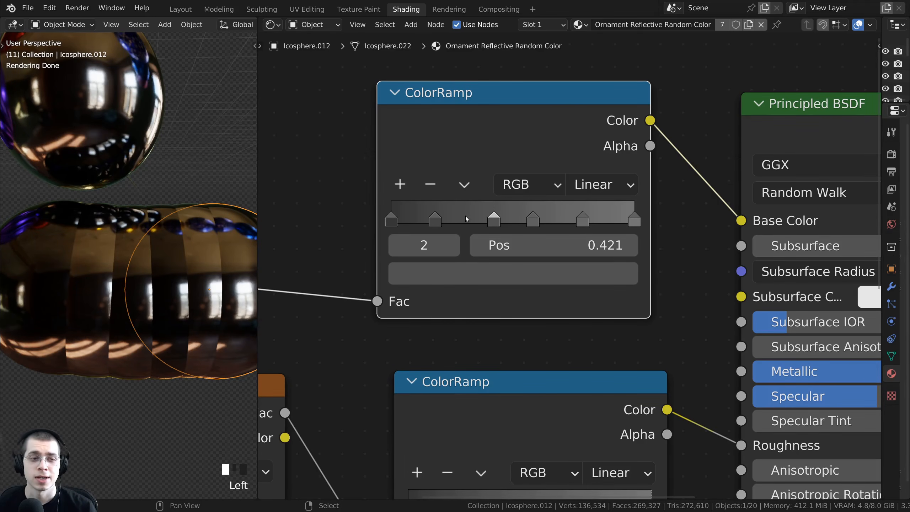
Step: Set the Base Color ColorRamp's interpolation to Constant, then even out stops 2 and 4 with stop 4 at position 0.797
click(593, 186)
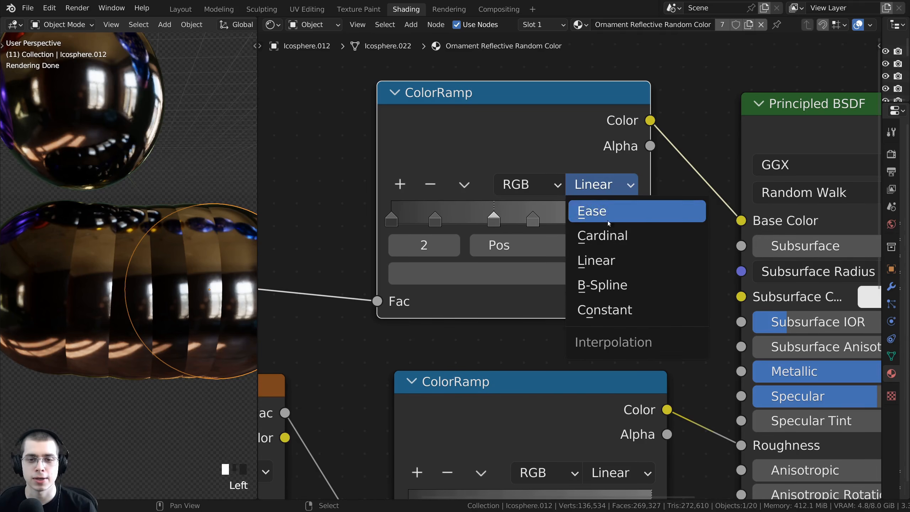
click(605, 310)
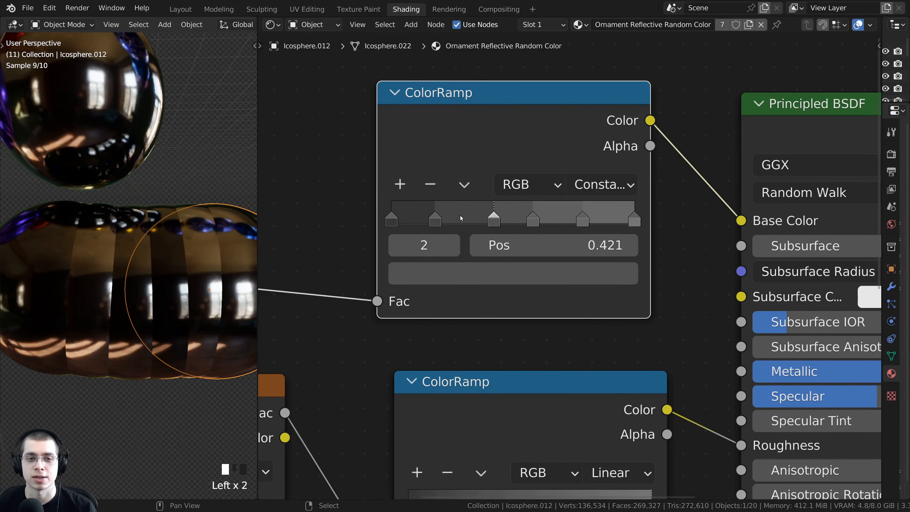
click(586, 211)
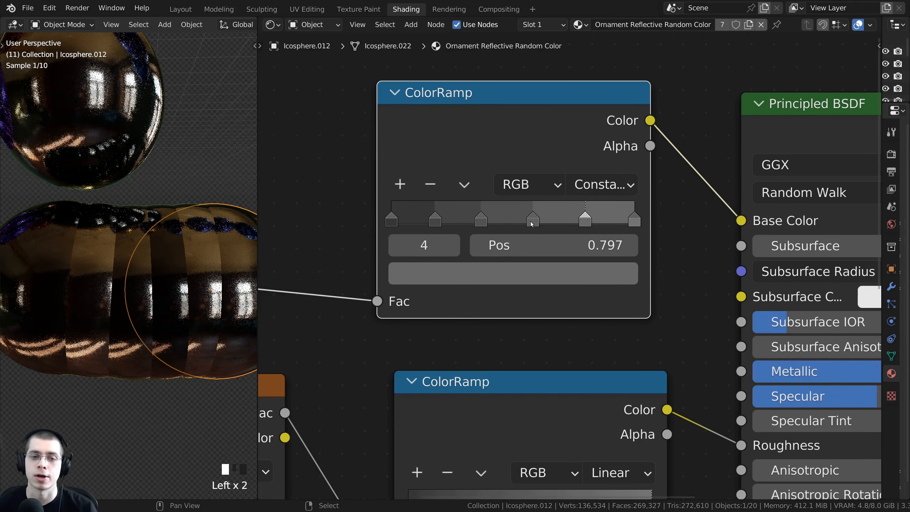
Step: Move the last color stop to position 0.930 and color it red-orange (R 1, G 0.056, B 0.024)
scroll(527, 244, down, 1)
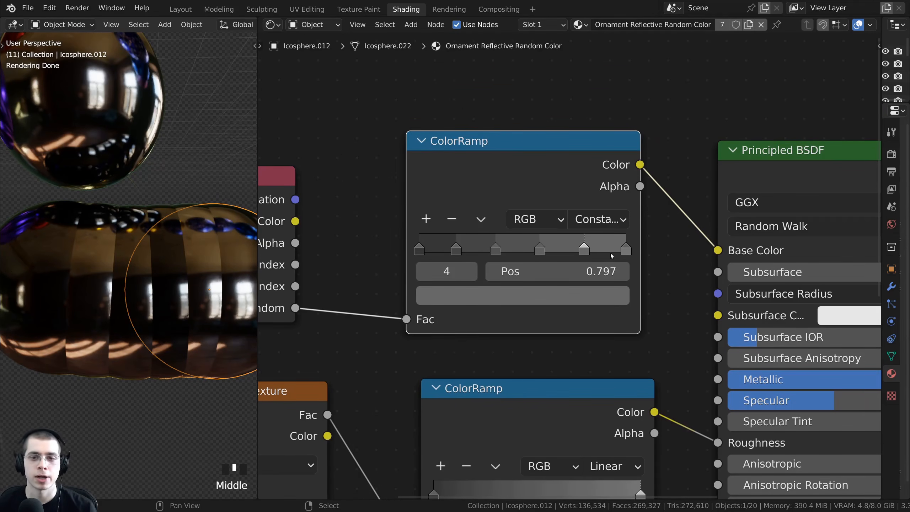
drag(623, 248, 610, 247)
click(574, 297)
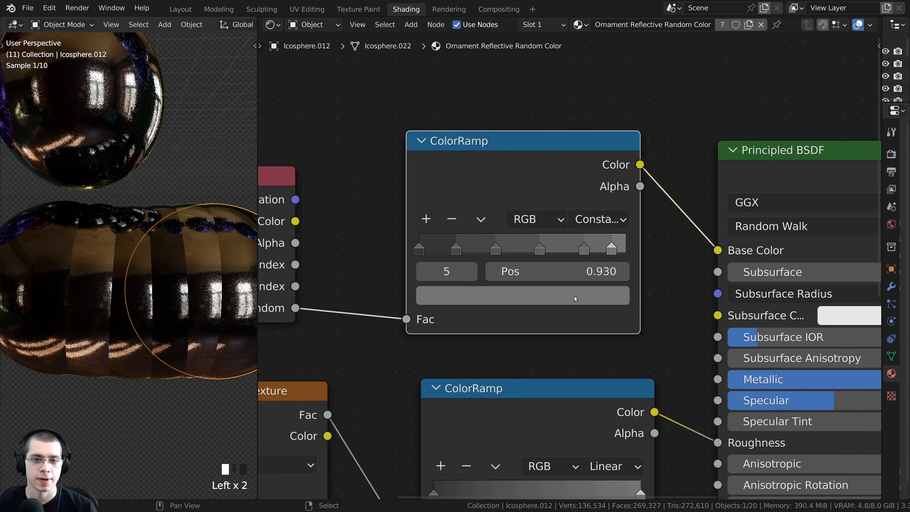
scroll(531, 101, up, 10)
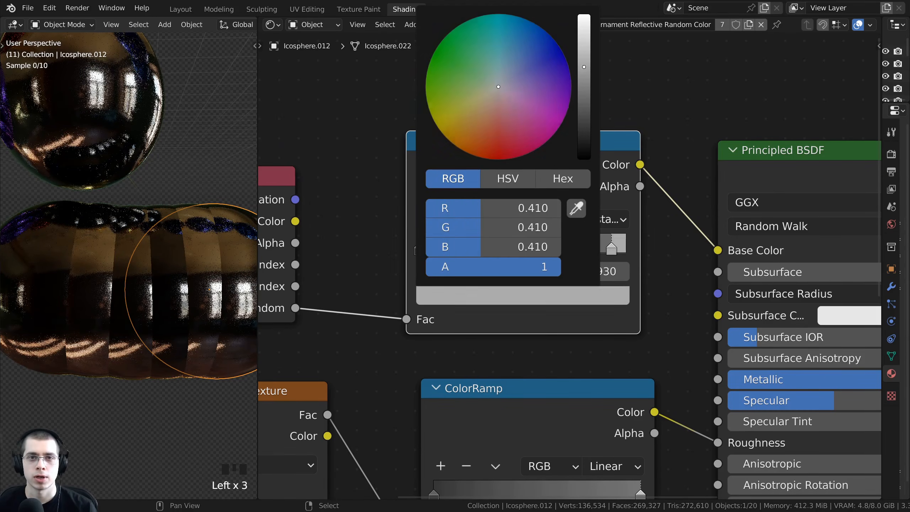
click(488, 143)
drag(489, 145, 492, 146)
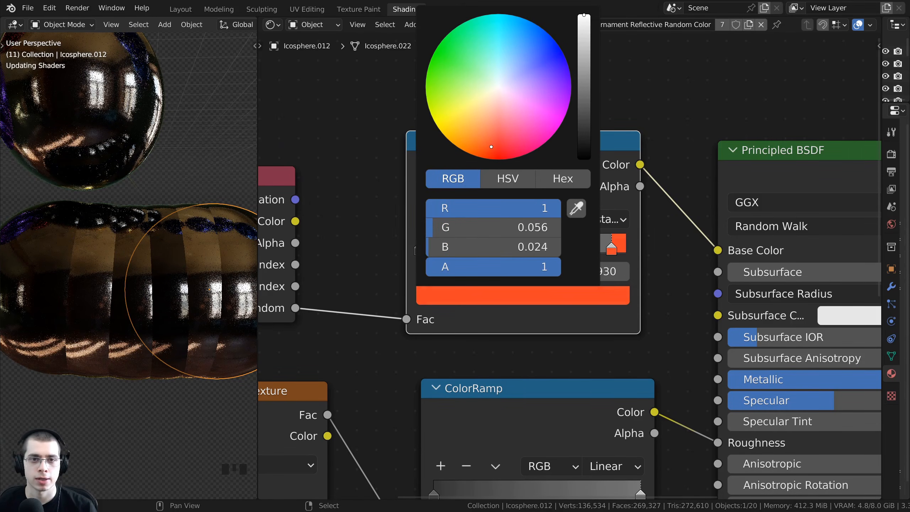
Step: Move color stop 4 to position 0.738 and color it bright green
click(571, 249)
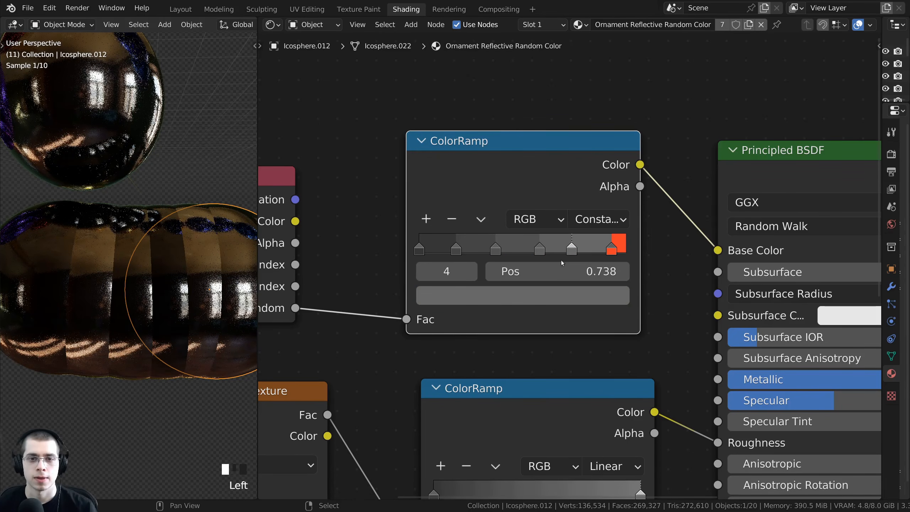
click(548, 303)
click(463, 67)
scroll(465, 69, up, 6)
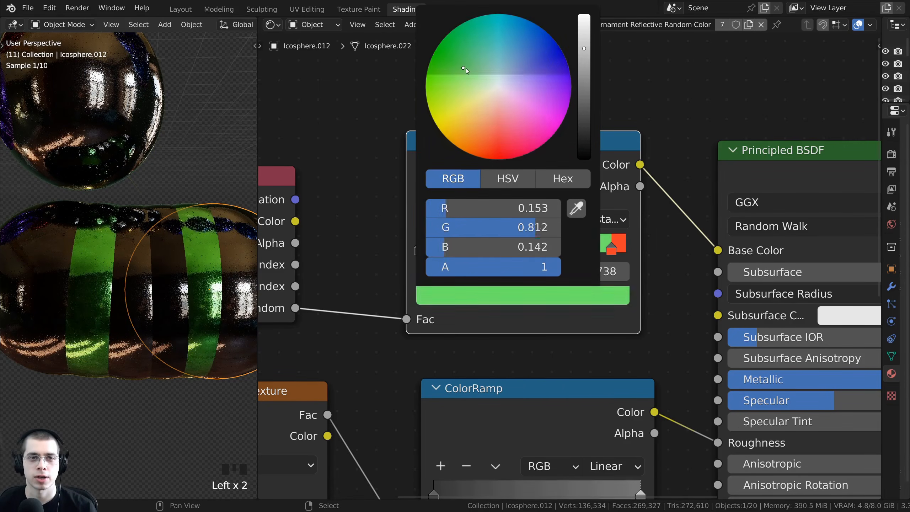
Step: Move color stop 3 to position 0.548 and color it purple
scroll(450, 62, down, 1)
scroll(186, 187, down, 2)
middle_drag(187, 186, 195, 188)
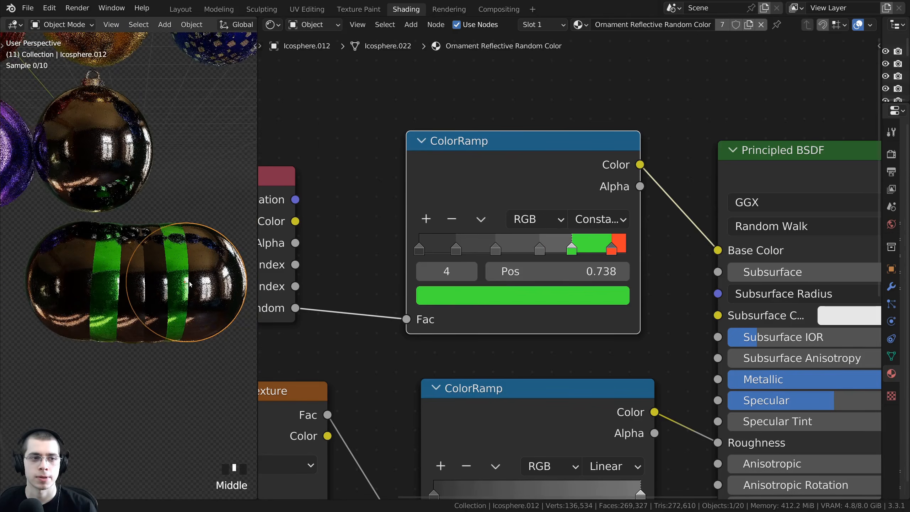
drag(538, 248, 529, 240)
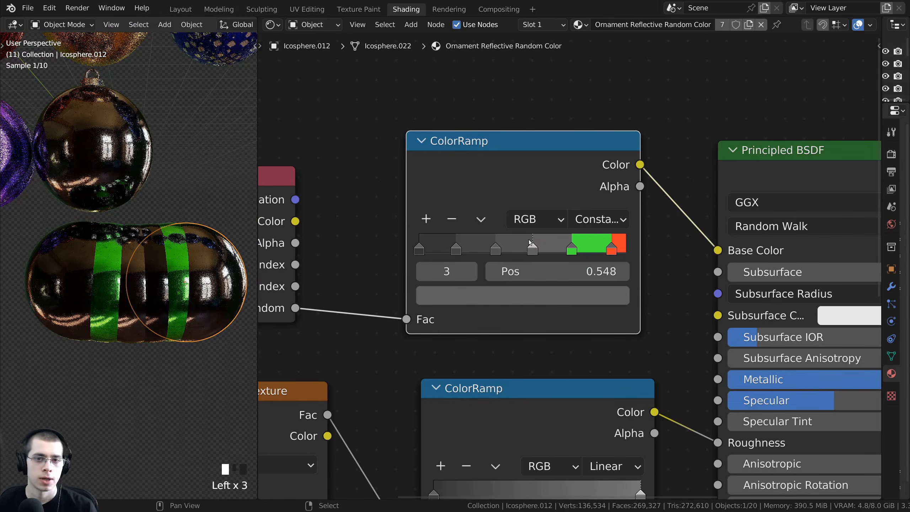
click(512, 293)
drag(494, 75, 560, 80)
Step: Space the color stops more evenly, moving stop 2 to position 0.361 and the green and red-orange stops closer to the purple one
scroll(524, 75, up, 4)
scroll(555, 82, up, 2)
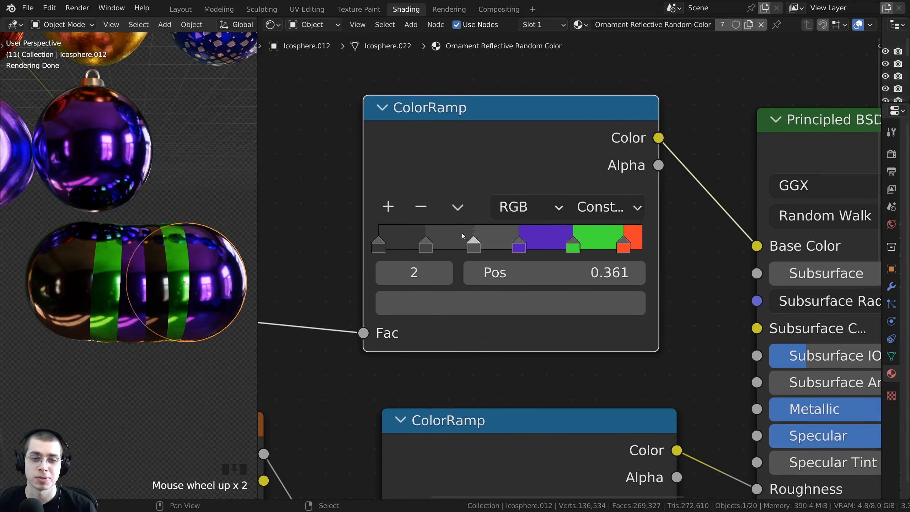
drag(614, 248, 556, 238)
click(448, 236)
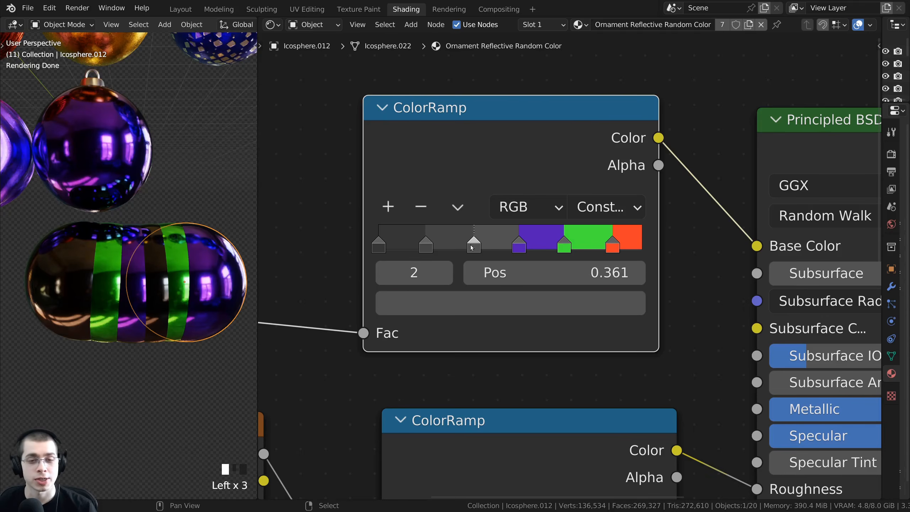
Step: Color stop 2 of the Base Color ColorRamp golden yellow at full brightness
scroll(465, 241, down, 1)
middle_drag(481, 243, 534, 290)
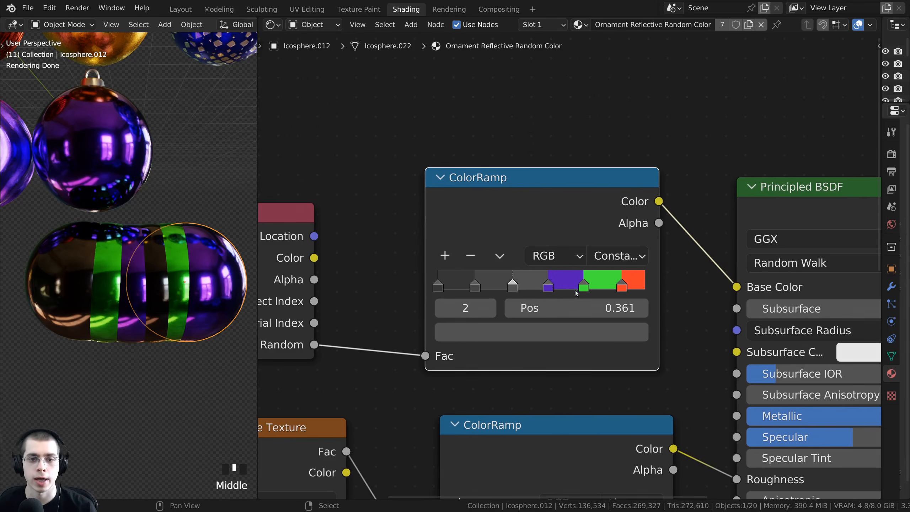
click(512, 335)
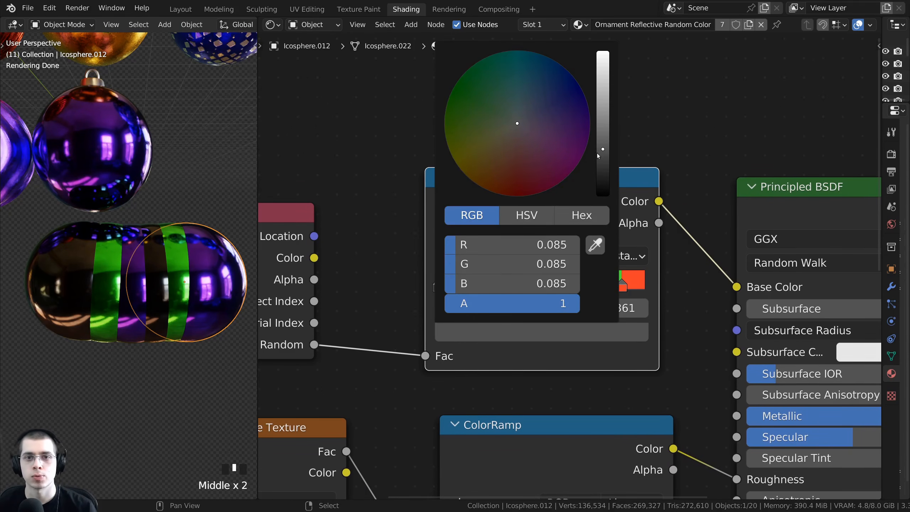
drag(598, 156, 602, 66)
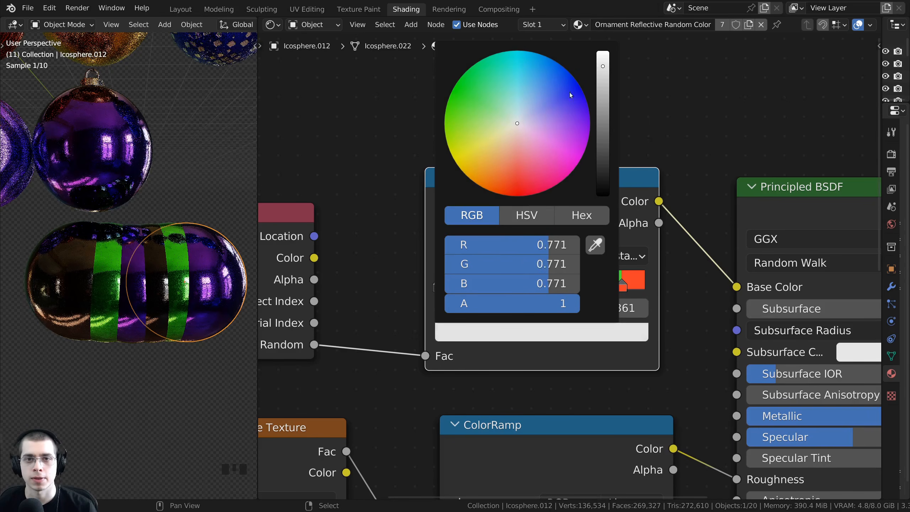
drag(570, 95, 487, 156)
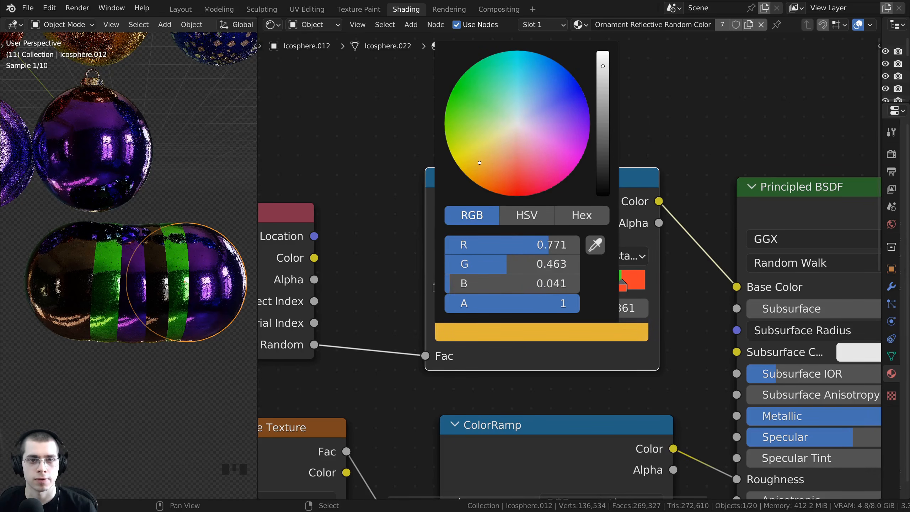
drag(602, 66, 602, 52)
Step: Color stop 1, at position 0.179, bright blue at full brightness
click(473, 280)
click(484, 330)
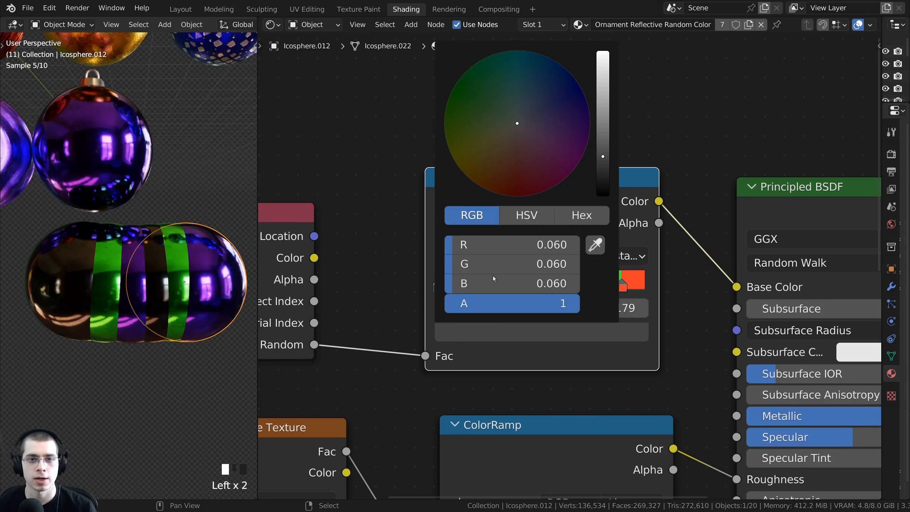
drag(598, 102, 603, 52)
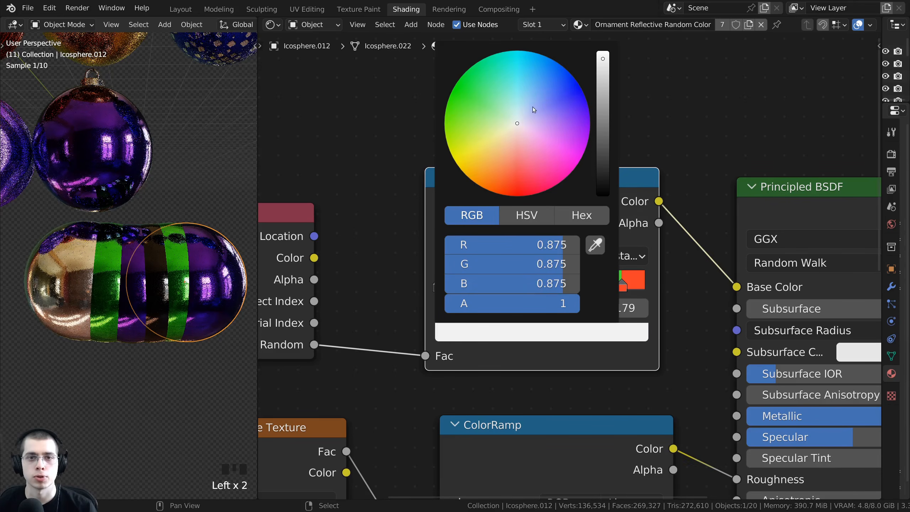
drag(532, 107, 548, 83)
drag(607, 61, 603, 52)
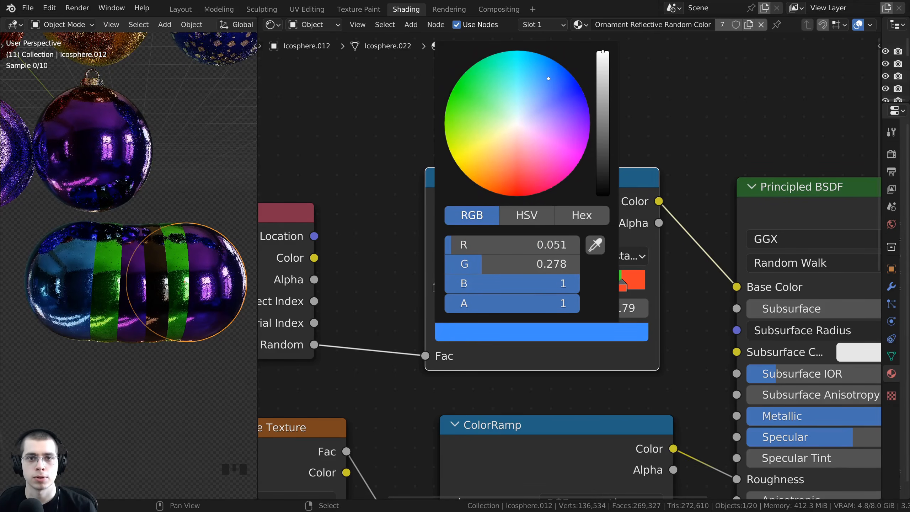
drag(549, 79, 550, 79)
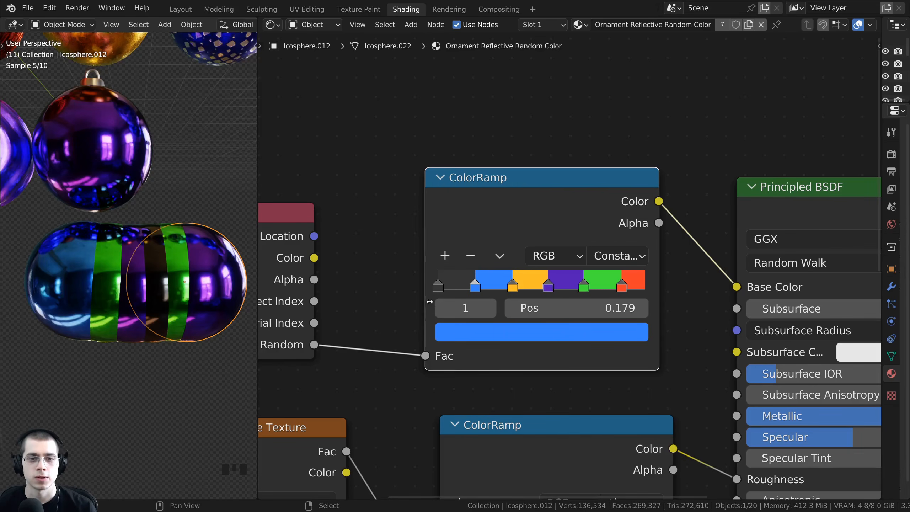
Step: Color the first stop, at position 0.000, saturated orange at full brightness
click(438, 284)
scroll(438, 284, down, 2)
middle_drag(493, 333, 497, 350)
click(497, 350)
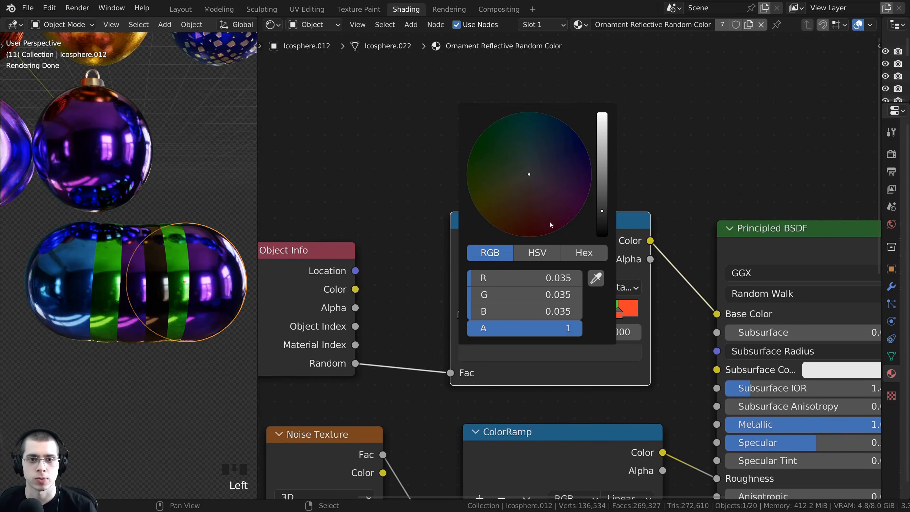
drag(602, 205, 602, 113)
drag(521, 180, 506, 232)
Step: Duplicate the selected ornament five more times, curving the overlapping copies downward from the end of the row
middle_drag(171, 259, 141, 178)
scroll(182, 267, down, 1)
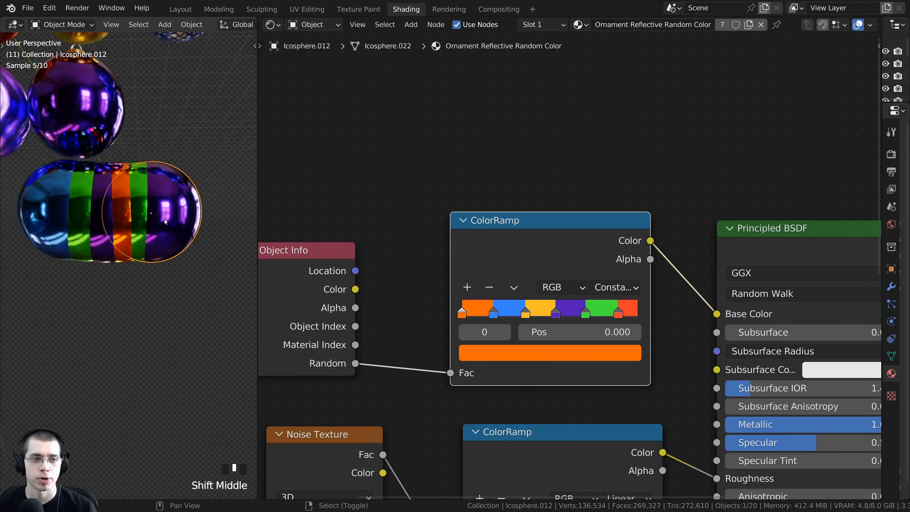
key(shift+d)
key(shift+d)
click(185, 257)
key(shift+d)
click(183, 266)
key(shift+d)
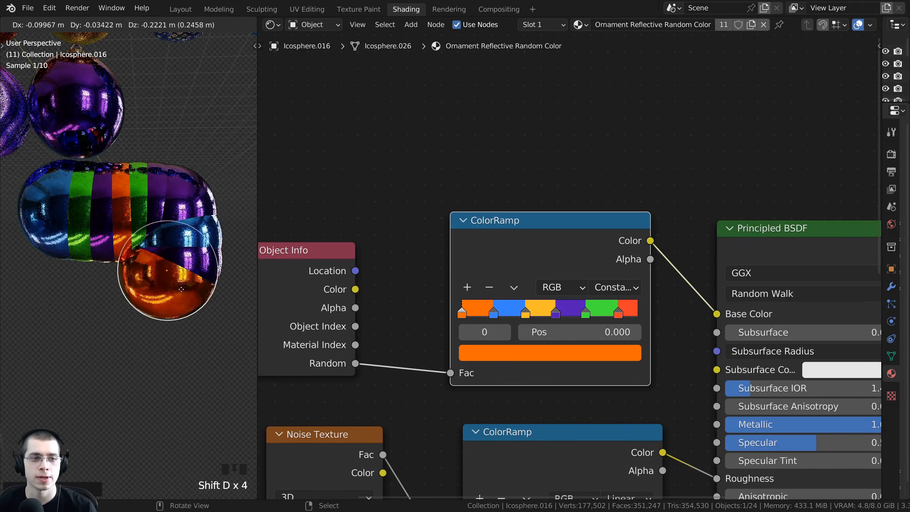
click(182, 274)
key(shift+d)
click(180, 282)
Step: Examine how the random ramp colors vary across the duplicated ornaments beneath the original
scroll(180, 282, down, 2)
drag(198, 326, 72, 250)
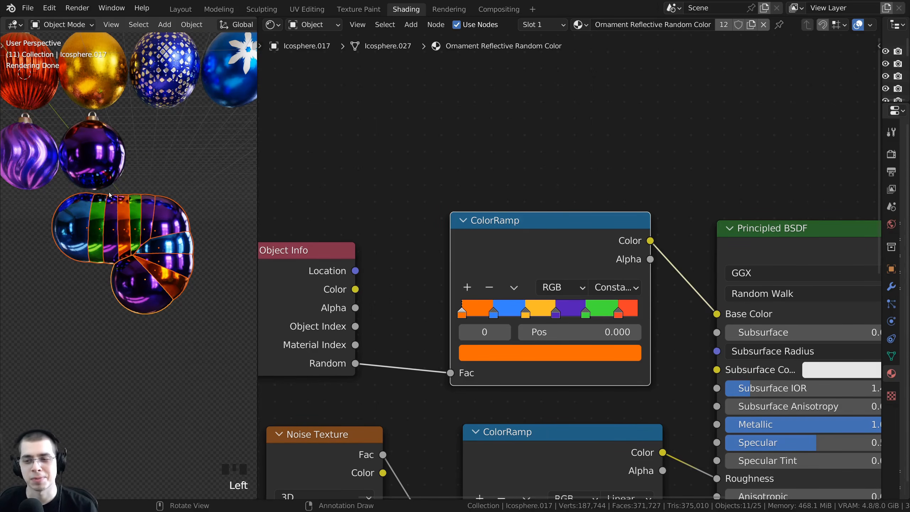
middle_drag(109, 198, 112, 210)
shift+middle_drag(137, 158, 146, 174)
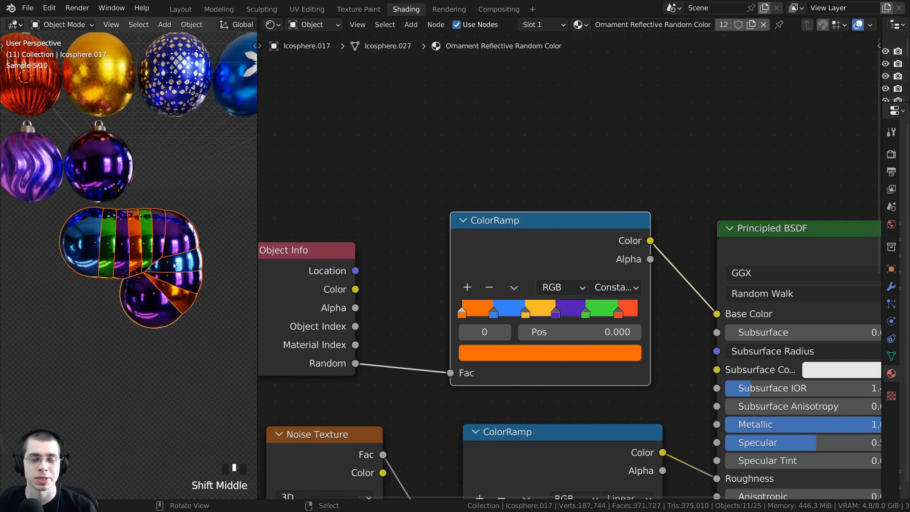
scroll(158, 229, up, 2)
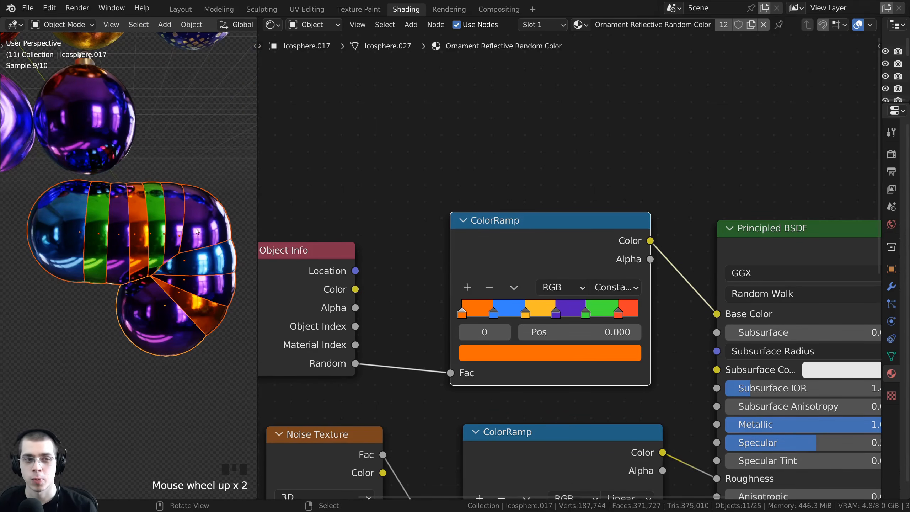
middle_drag(144, 202, 150, 222)
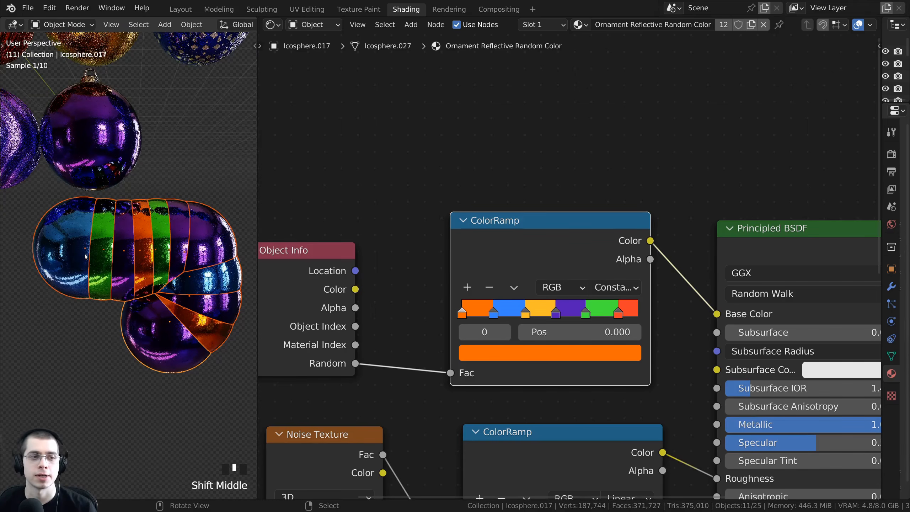
middle_drag(87, 239, 92, 241)
double_click(21, 248)
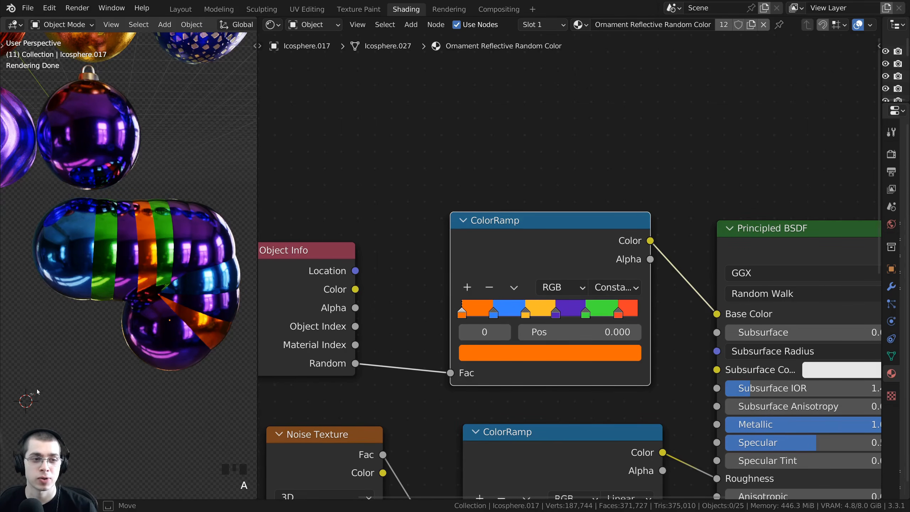
Step: Select and delete all eleven duplicated ornaments beneath the original
drag(28, 396, 175, 242)
key(x)
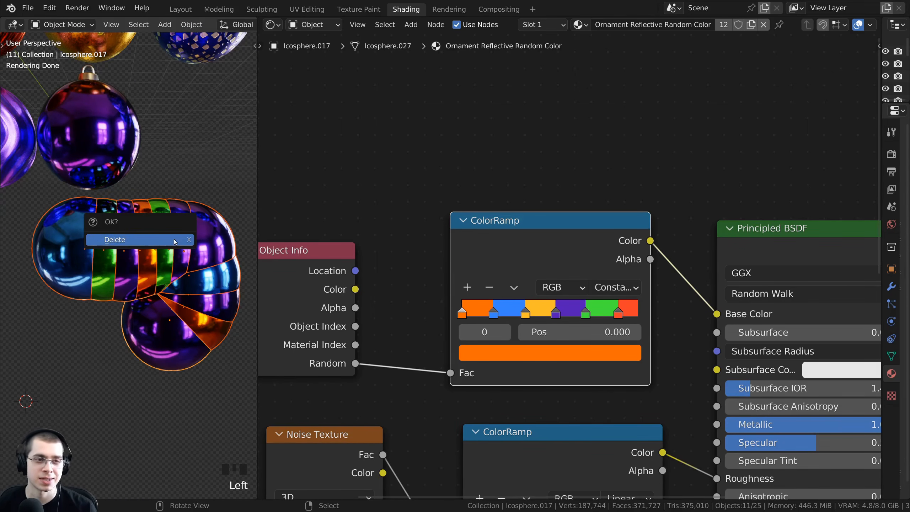
click(113, 240)
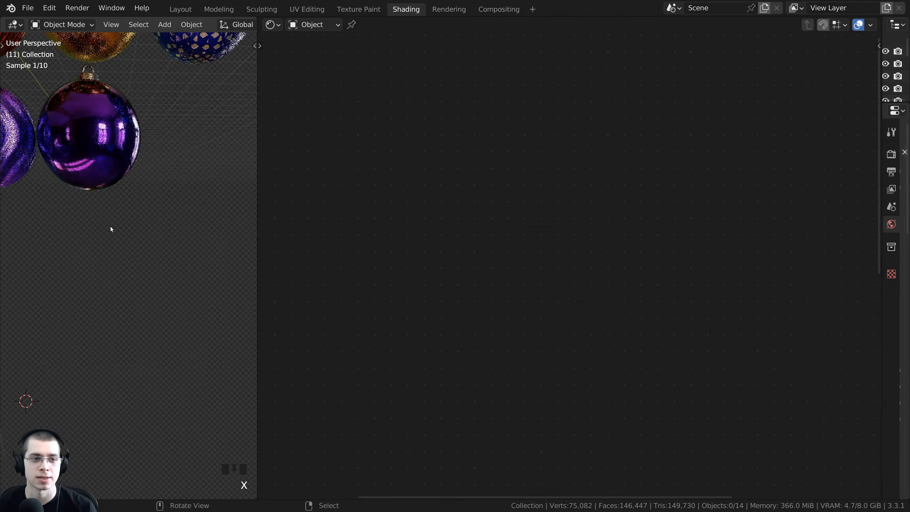
Step: Select the purple reflective ornament beneath the gold ornament to show its random color material
shift+middle_drag(111, 203, 124, 227)
scroll(140, 277, up, 2)
middle_drag(140, 277, 135, 266)
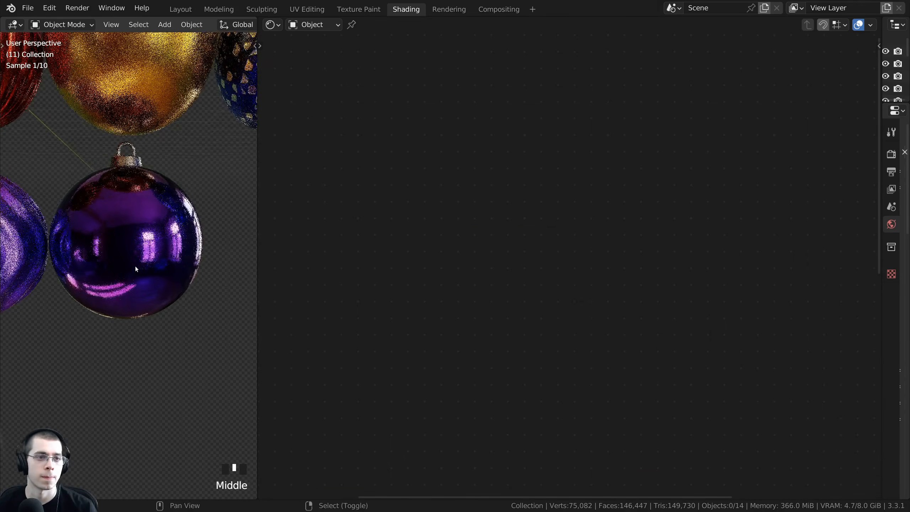
right_click(140, 267)
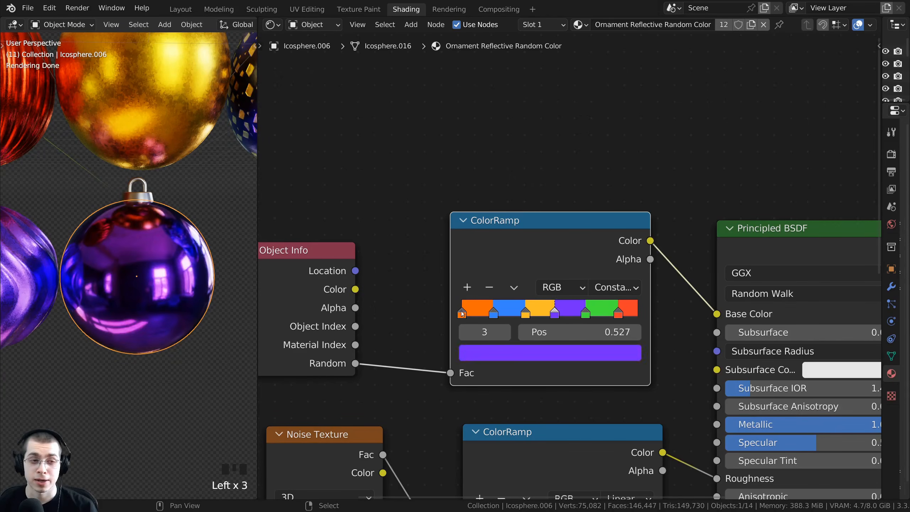
Step: Examine the orange, blue and yellow stop colors of the base color ColorRamp one after another
click(461, 313)
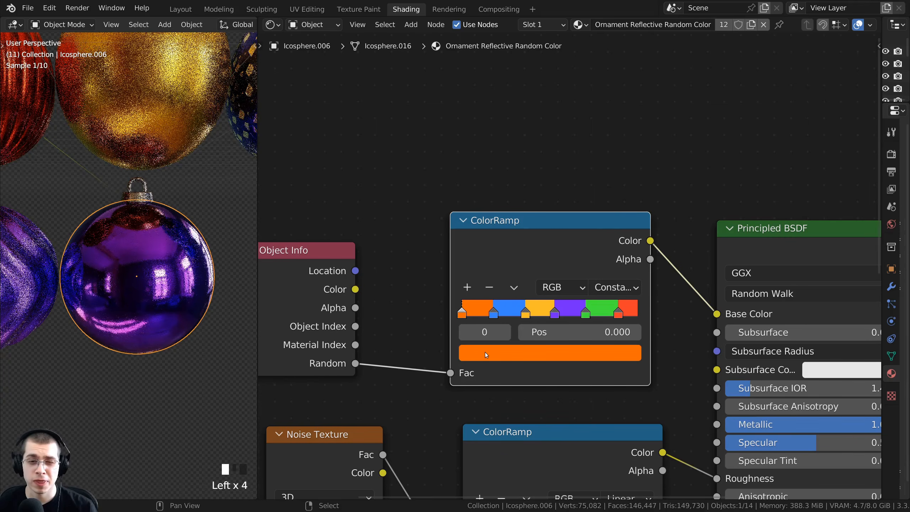
click(485, 353)
click(493, 312)
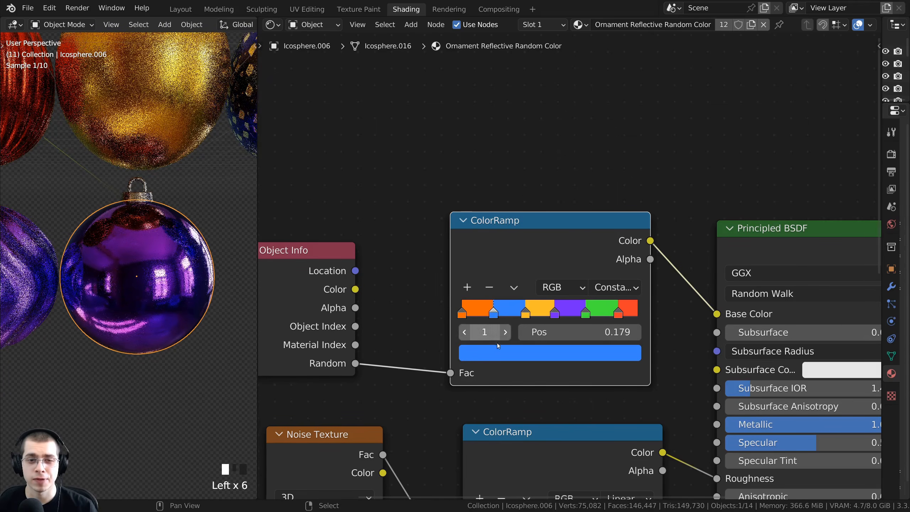
click(499, 348)
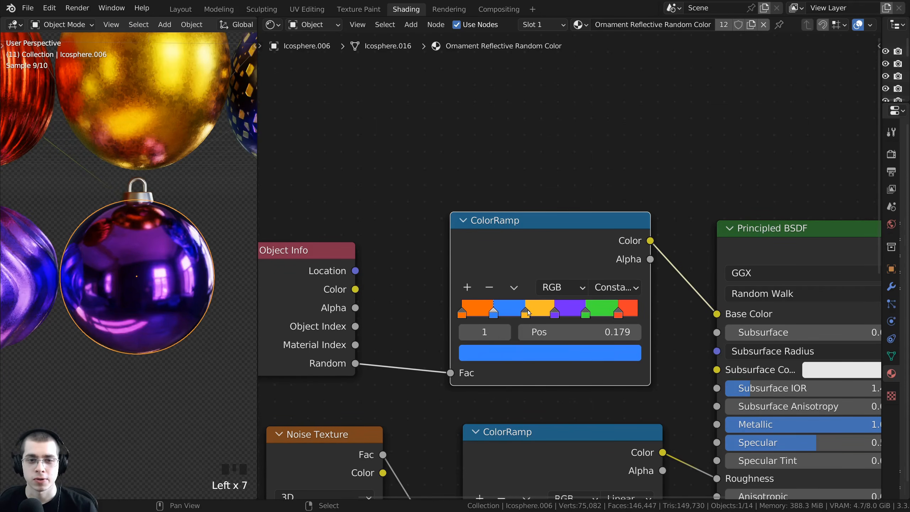
click(529, 313)
click(520, 352)
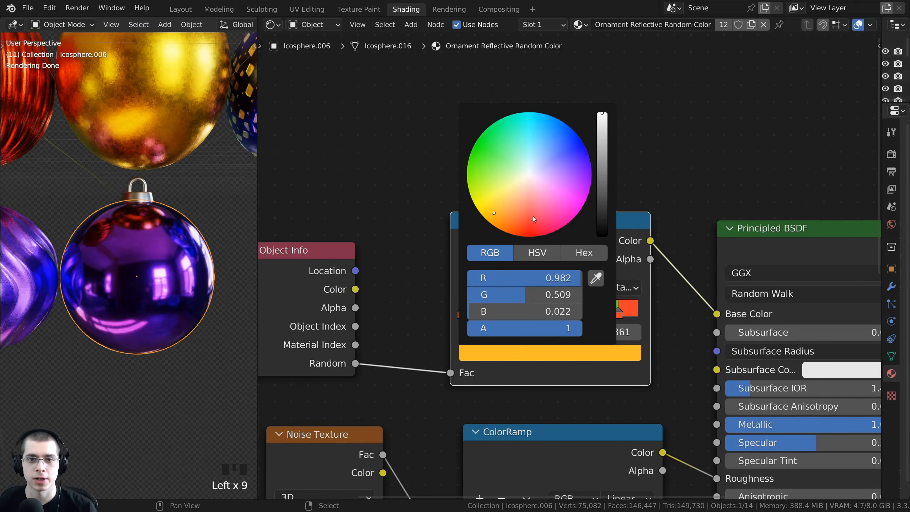
scroll(533, 216, down, 4)
scroll(533, 216, up, 5)
scroll(533, 216, down, 4)
scroll(533, 216, up, 4)
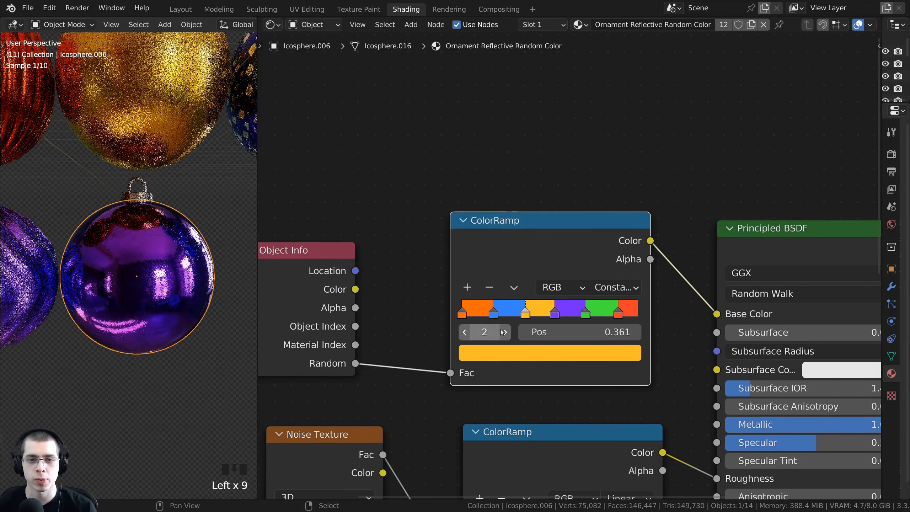
Step: Color the purple stop, at position 0.527, a slightly less saturated purple at full brightness
click(504, 331)
click(551, 352)
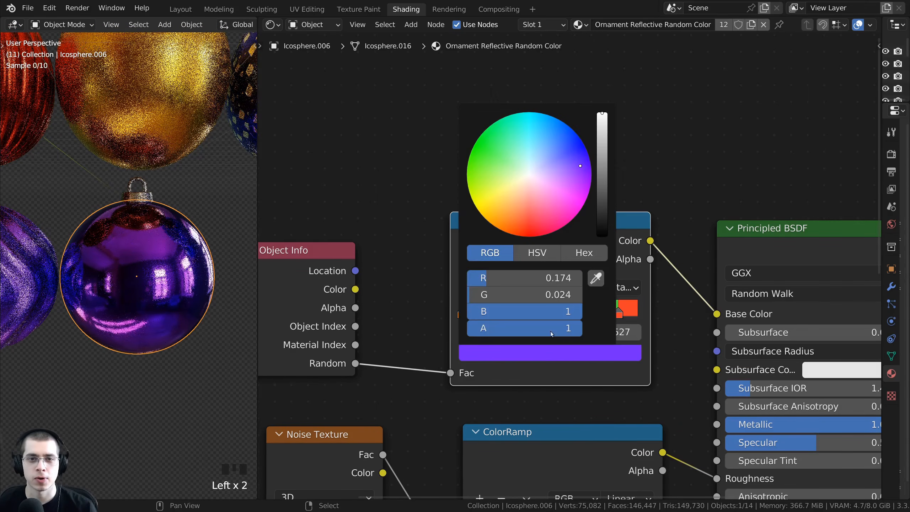
click(585, 175)
mouse_move(586, 178)
mouse_down()
mouse_move(583, 155)
mouse_move(602, 157)
mouse_move(603, 171)
mouse_up()
right_click(583, 155)
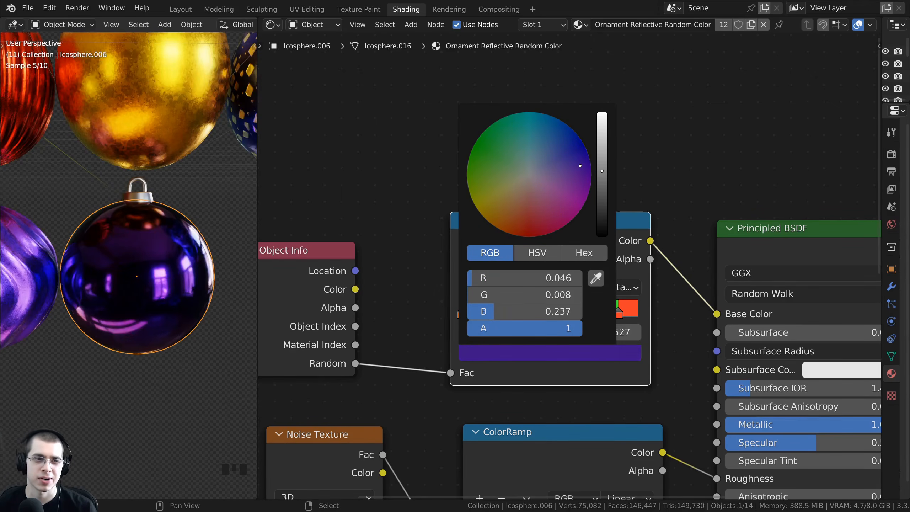
right_click(603, 172)
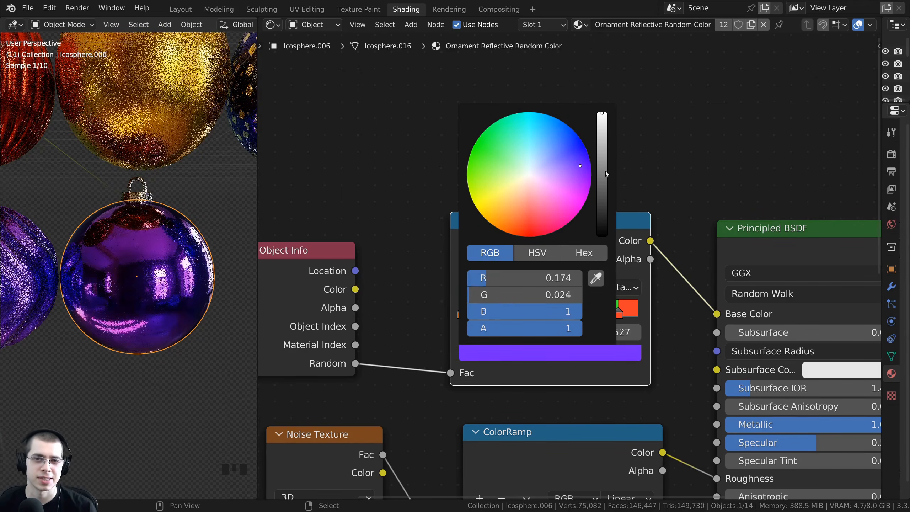
click(576, 167)
Step: Color the green stop, at position 0.704, a light green at full brightness with RGB 0.157, 1, 0.144
click(586, 311)
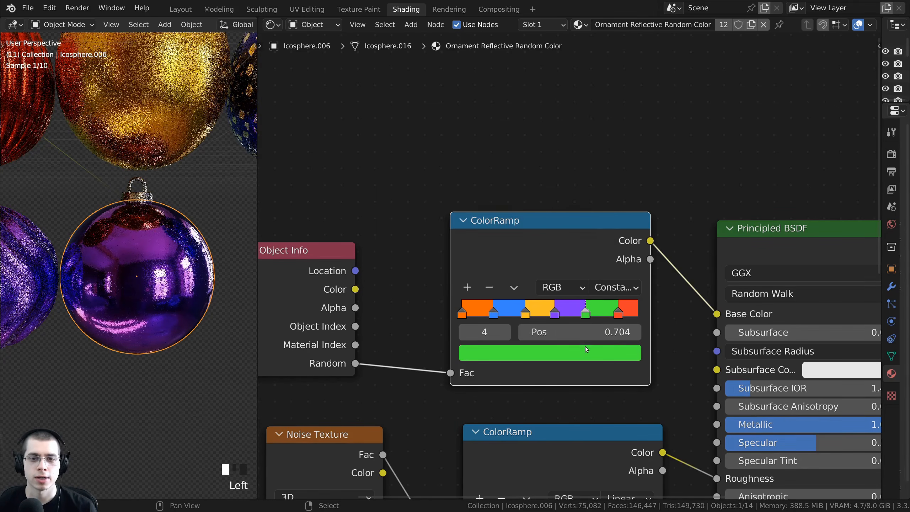
click(586, 349)
drag(496, 154, 500, 157)
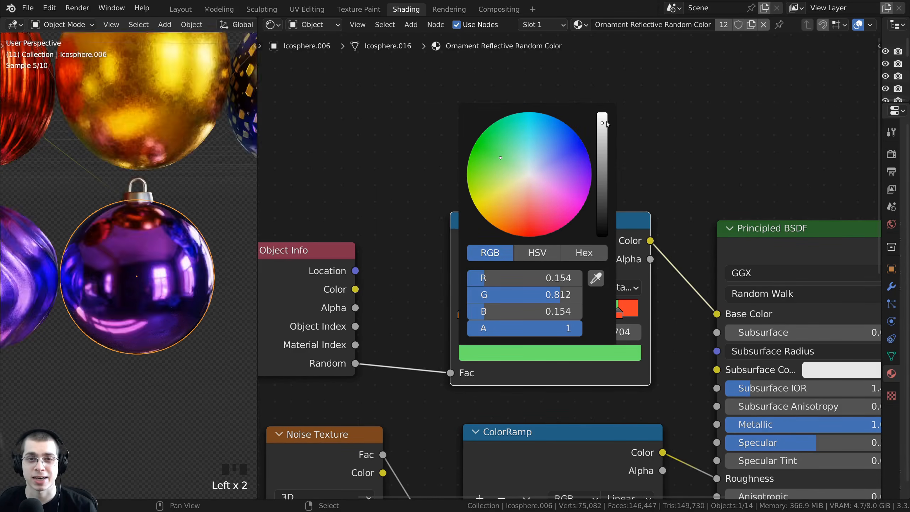
drag(605, 121, 604, 112)
drag(504, 163, 498, 157)
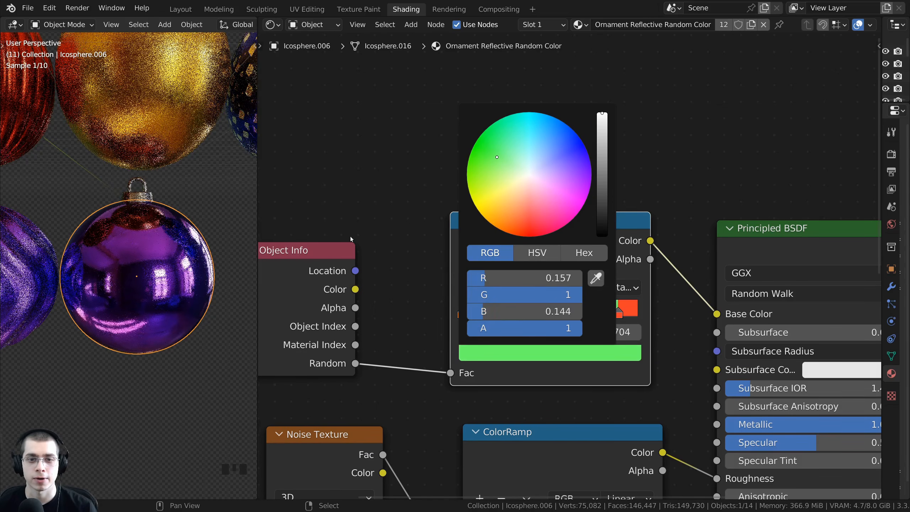
Step: Swap the purple and green stops on the base color ramp, placing green at position 0.522 and purple after it
scroll(187, 229, down, 1)
mouse_move(172, 229)
middle_down()
mouse_move(200, 229)
mouse_move(173, 231)
middle_up()
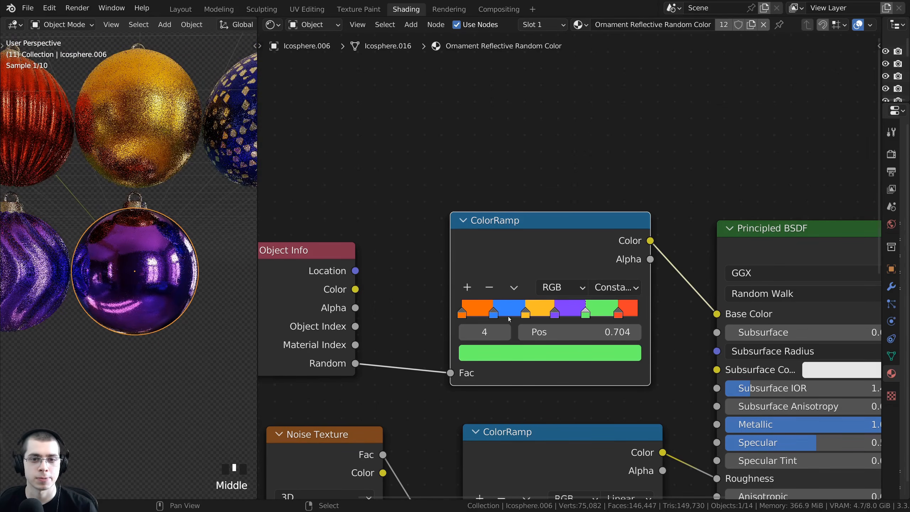
click(554, 314)
mouse_move(580, 315)
mouse_down()
mouse_move(548, 315)
mouse_move(586, 314)
mouse_up()
click(553, 313)
click(555, 313)
click(557, 373)
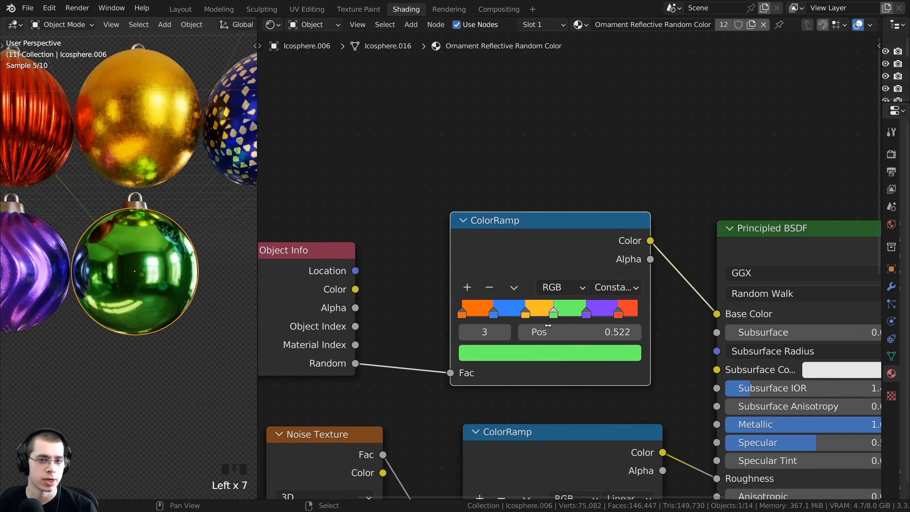
Step: Color the green stop, at position 0.522, a strongly saturated green at full brightness
click(550, 352)
drag(490, 163, 472, 149)
mouse_move(157, 305)
middle_down()
mouse_move(170, 325)
mouse_move(153, 317)
middle_up()
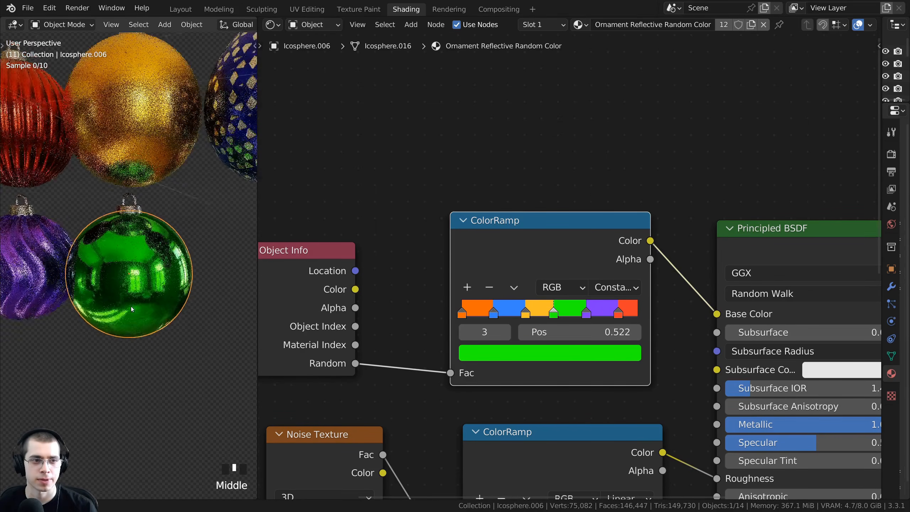
Step: Try lowering the Principled BSDF's Metallic value on the random color material
scroll(645, 322, down, 5)
middle_drag(747, 370, 719, 269)
drag(727, 271, 824, 270)
scroll(568, 269, up, 1)
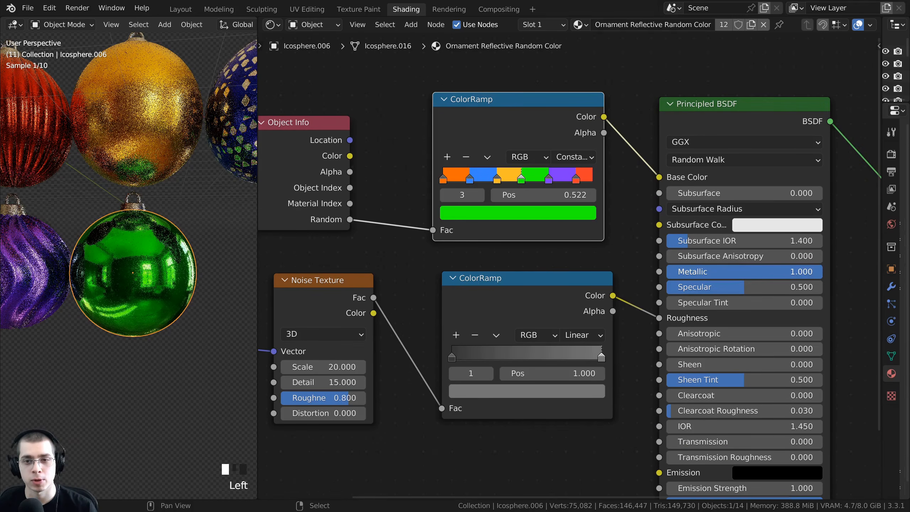
drag(764, 296, 778, 280)
scroll(776, 278, down, 1)
middle_drag(776, 276, 739, 282)
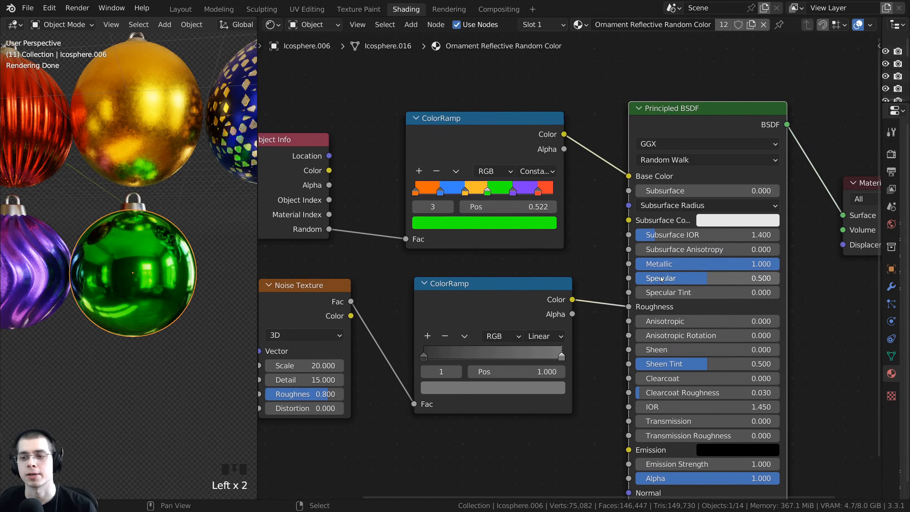
drag(732, 263, 692, 266)
right_click(692, 266)
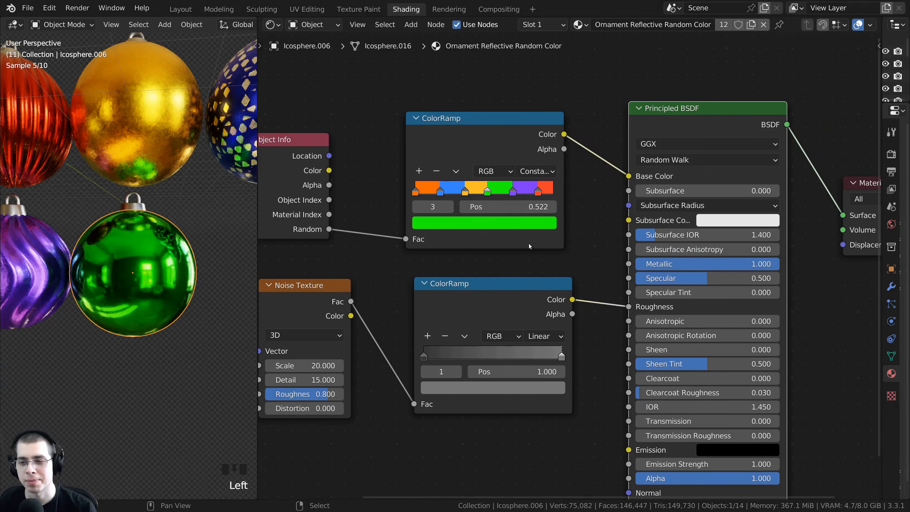
Step: Examine the green ornament's metallic reflections alongside the neighboring ornaments and its Principled BSDF settings
scroll(439, 302, down, 1)
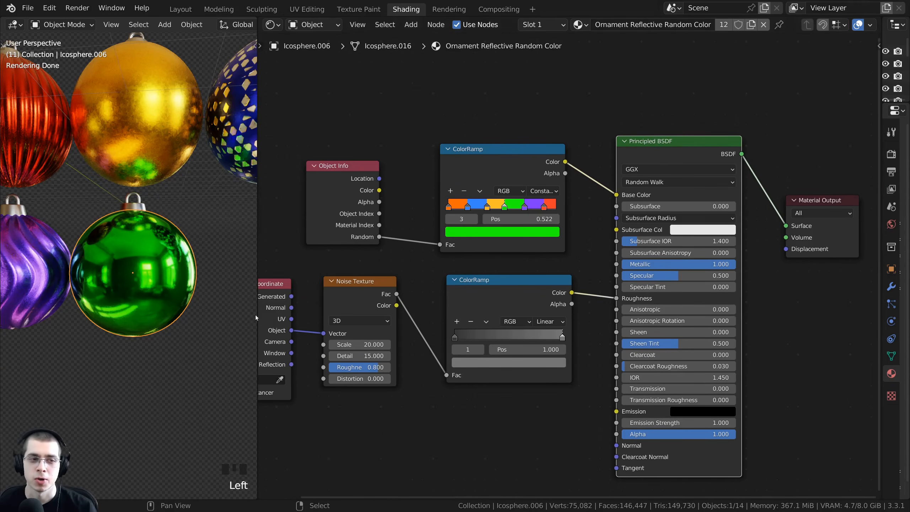
scroll(206, 276, down, 6)
shift+middle_drag(206, 276, 197, 194)
key(Right)
key(Right)
key(Right)
key(Right)
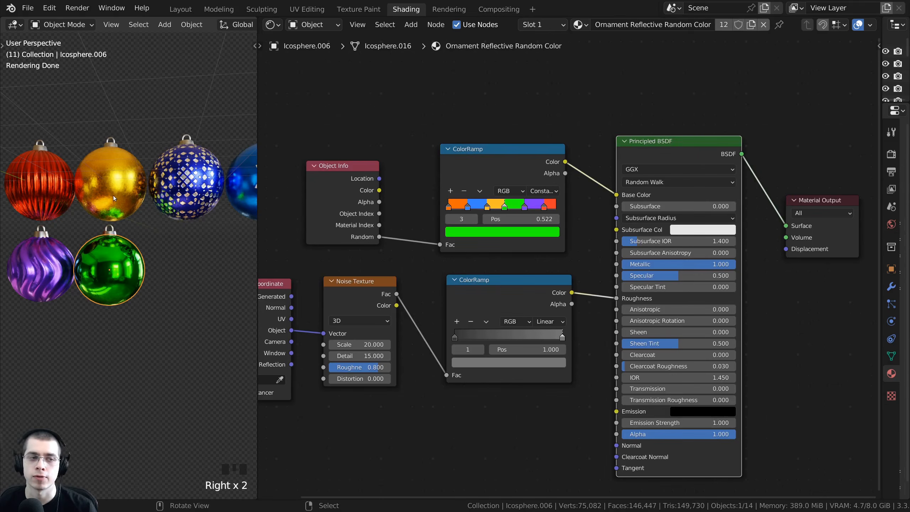
scroll(87, 268, up, 3)
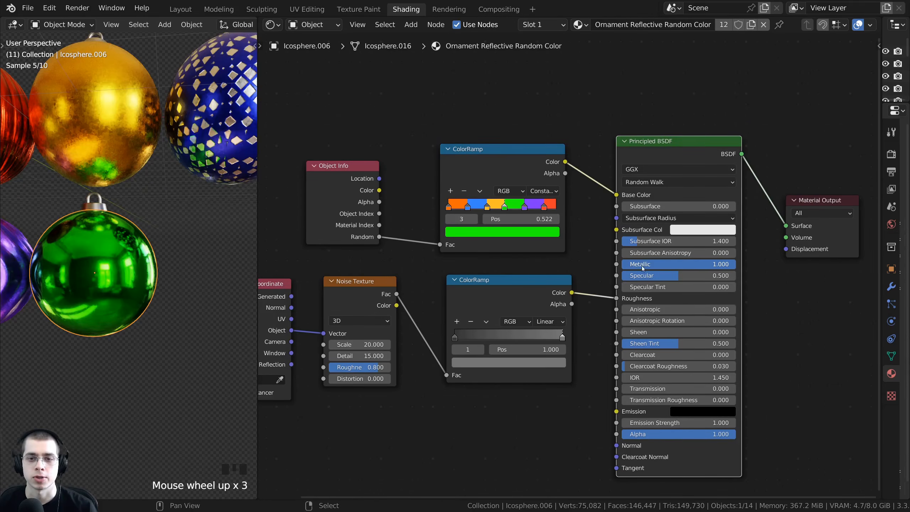
shift+middle_drag(619, 267, 625, 264)
key(Left)
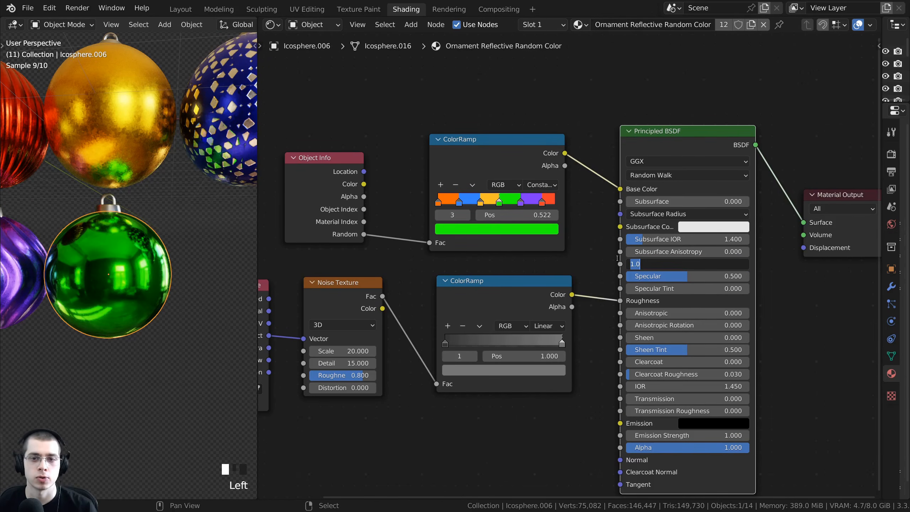
scroll(587, 263, down, 2)
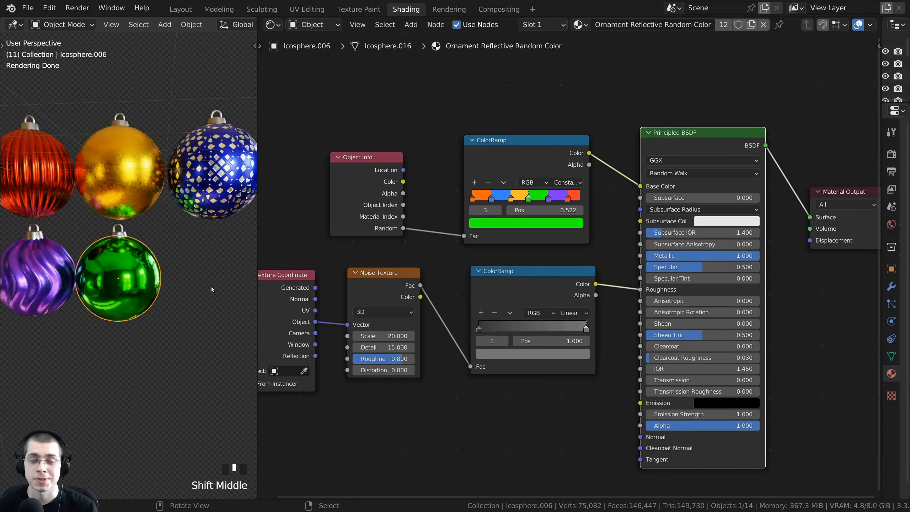
middle_drag(187, 295, 242, 256)
scroll(186, 295, up, 2)
scroll(151, 270, down, 1)
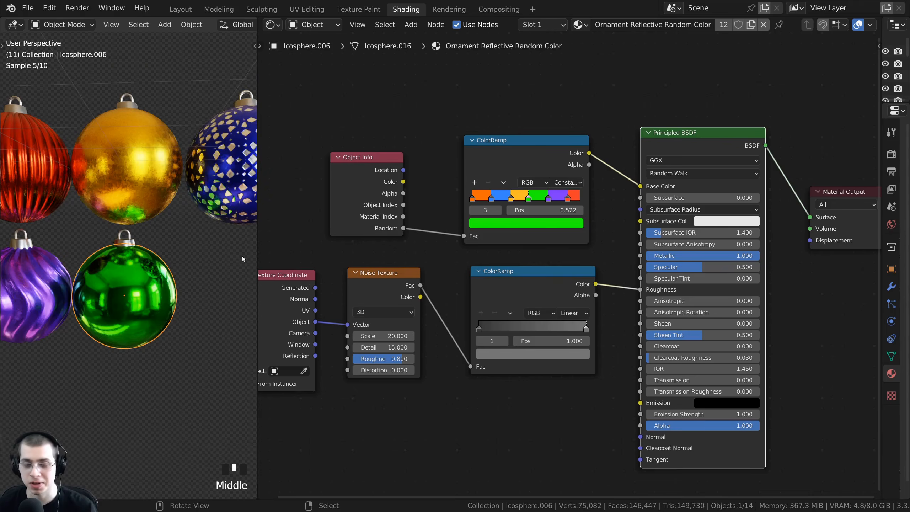
Step: Duplicate the green ornament with its hook along the X axis in front view, beneath the diamond-patterned ornament, and save the file
key(KP_1)
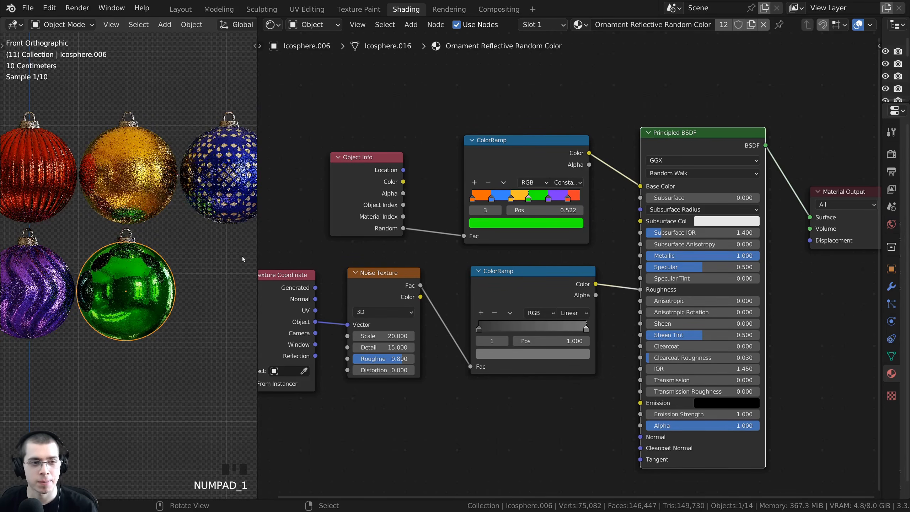
shift+middle_drag(239, 256, 187, 240)
right_click(119, 221)
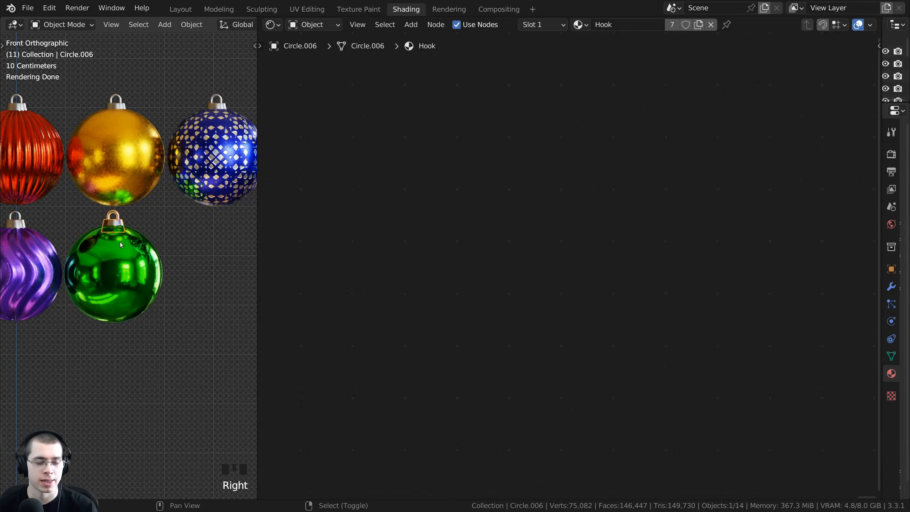
shift+right_click(125, 259)
shift+middle_drag(125, 259, 94, 272)
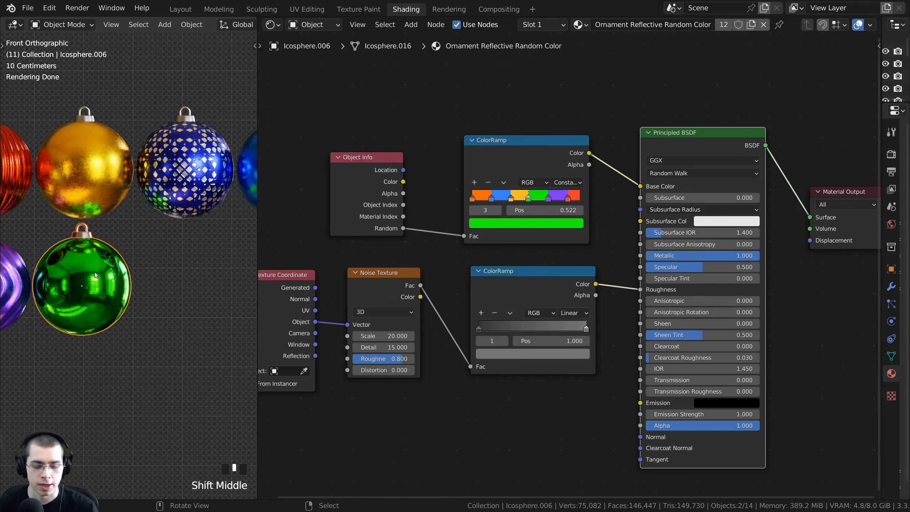
key(shift+d)
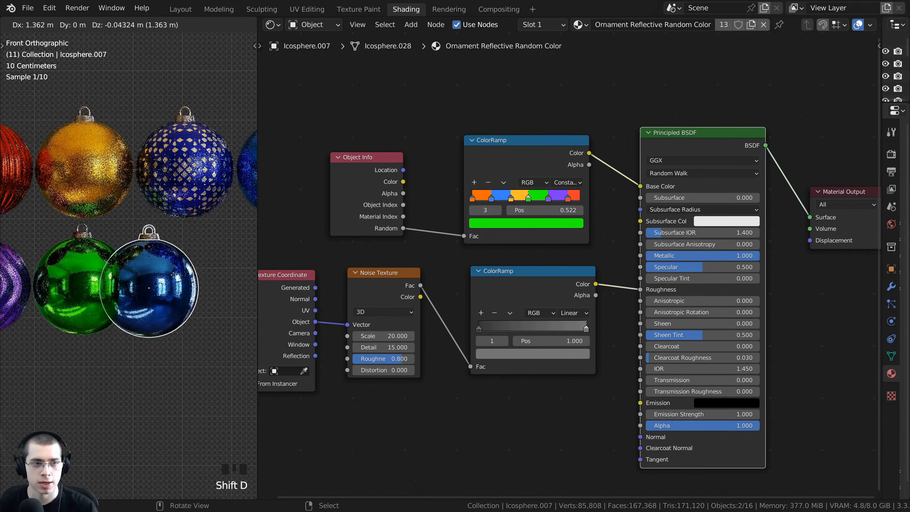
key(x)
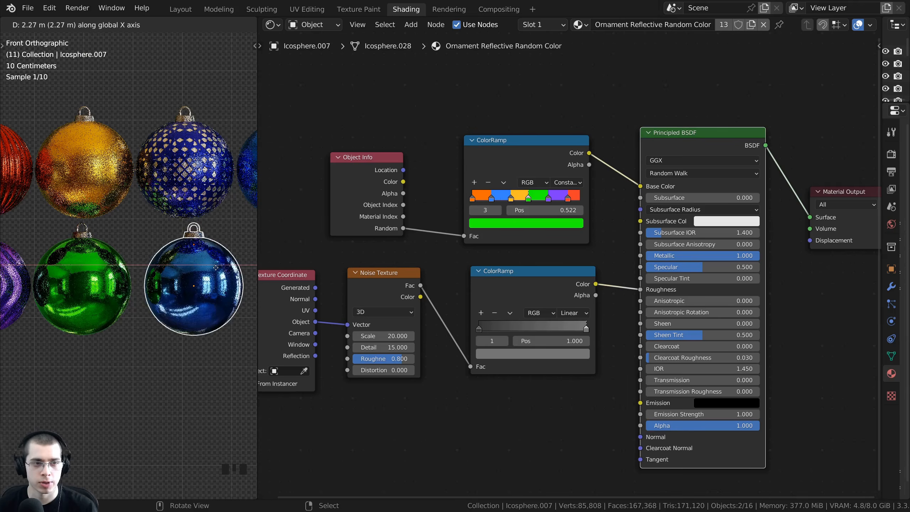
click(207, 270)
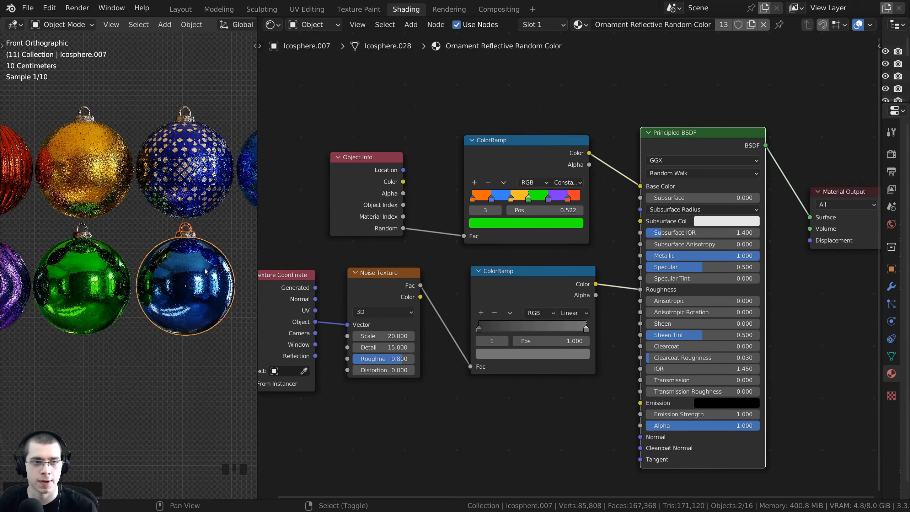
shift+middle_drag(206, 271, 170, 271)
key(ctrl+s)
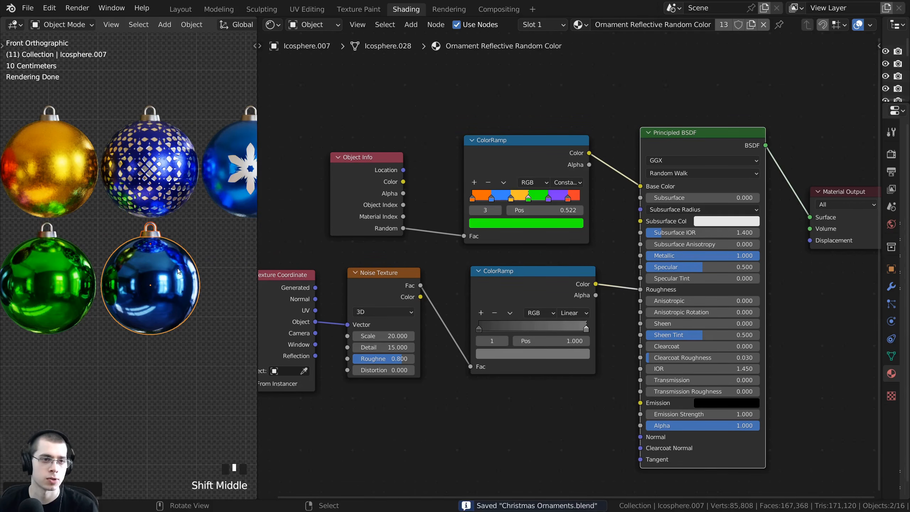
Step: Make an independent copy of the Ornament Reflective Random Color material for the new blue ornament
scroll(172, 269, up, 3)
shift+middle_drag(169, 257, 162, 253)
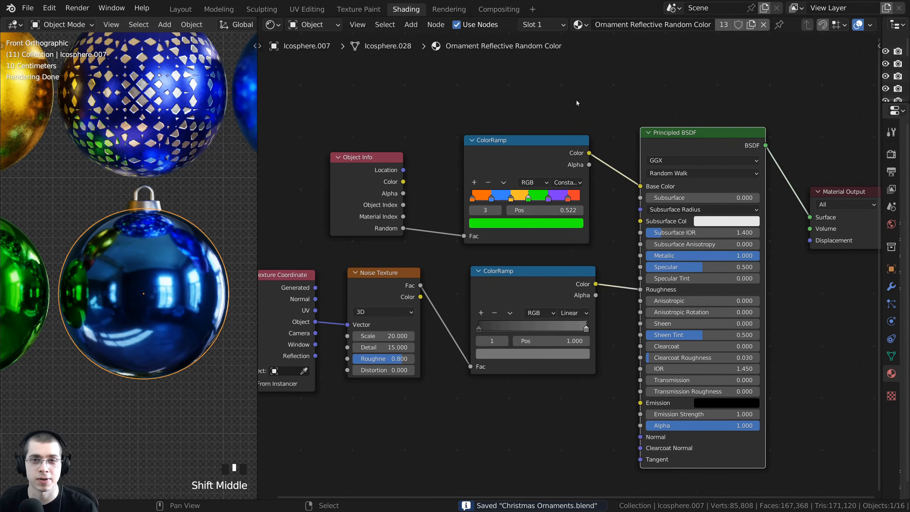
scroll(486, 223, down, 1)
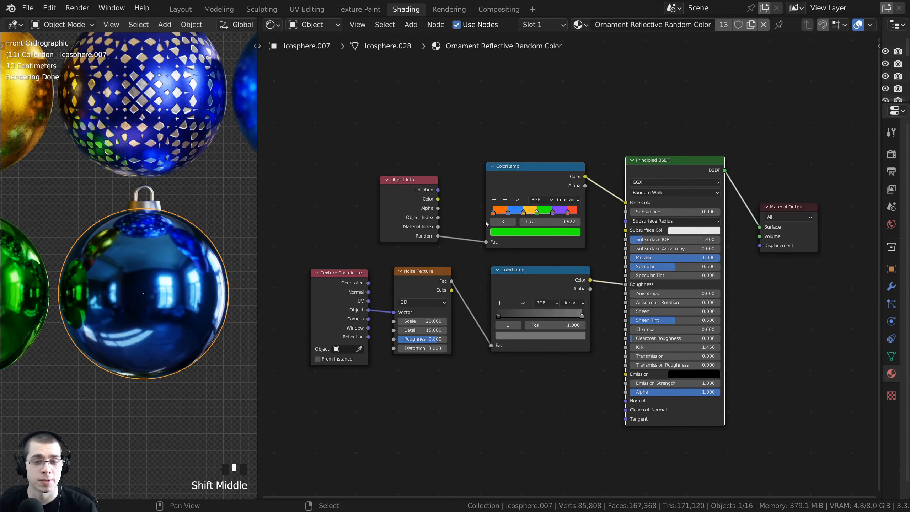
click(751, 27)
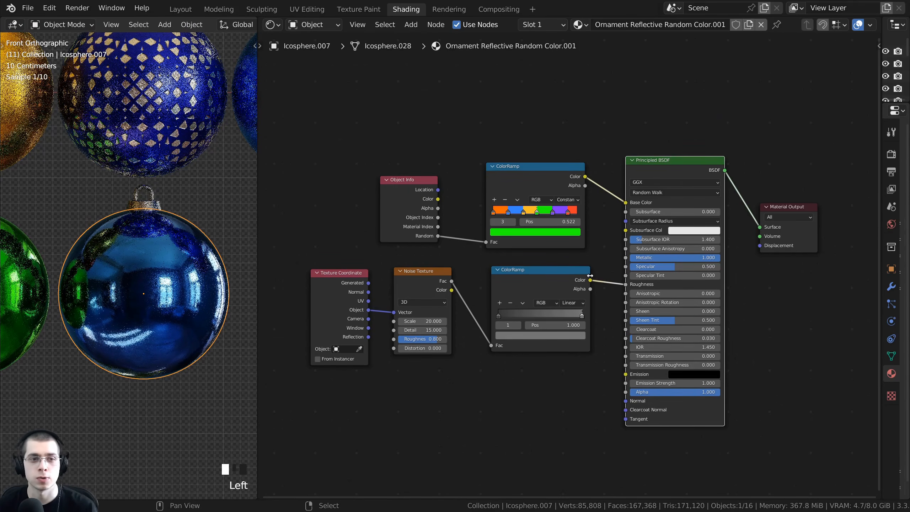
Step: Rename the new ornament's copied material to "Ornament Peppermint"
double_click(639, 25)
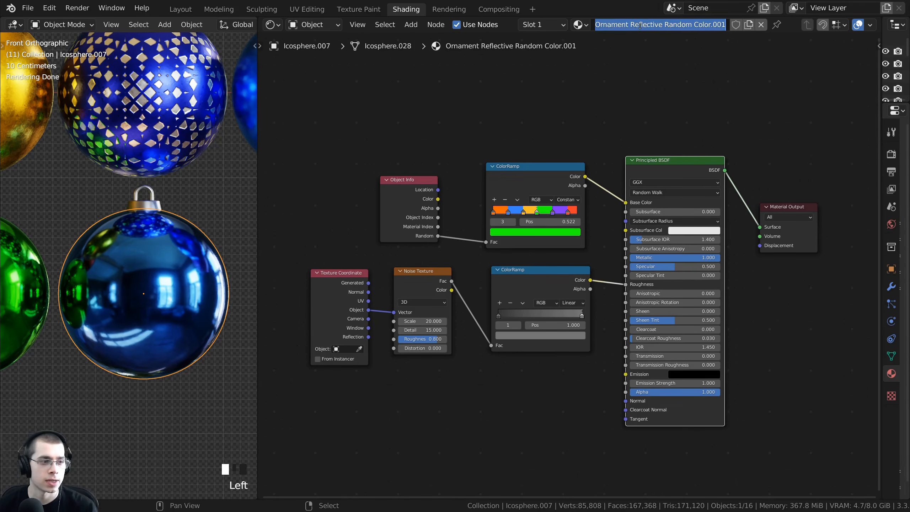
drag(628, 26, 727, 25)
text(Peppermint)
key(Return)
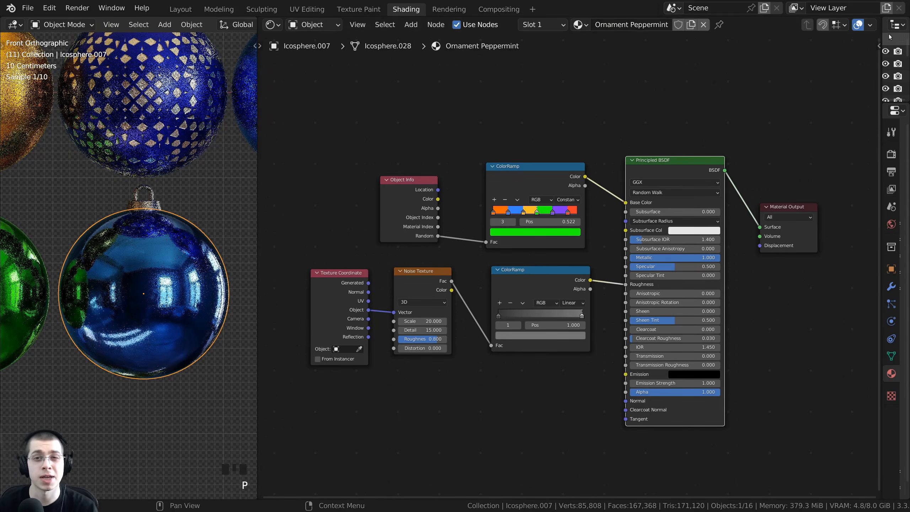
Step: Delete all the nodes feeding the Principled BSDF, leaving only the shader and the Material Output
scroll(571, 158, up, 2)
scroll(570, 158, down, 2)
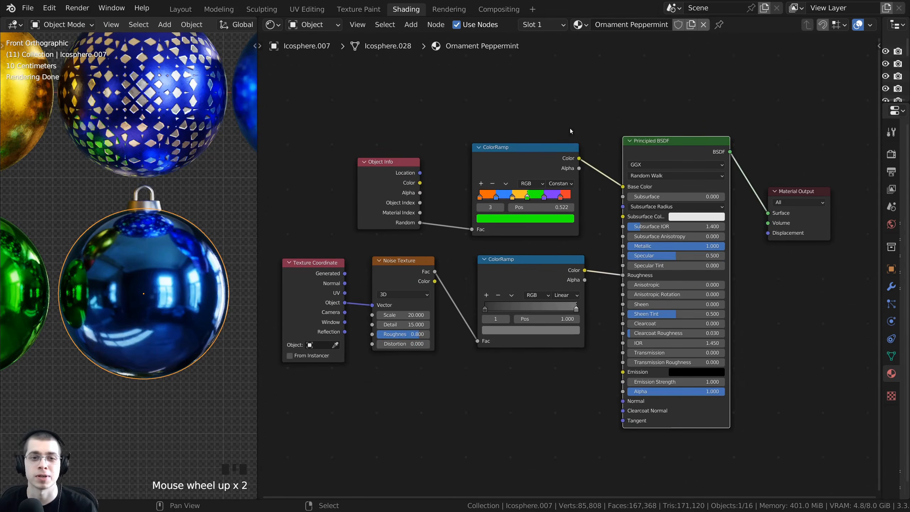
drag(566, 102, 308, 329)
key(Delete)
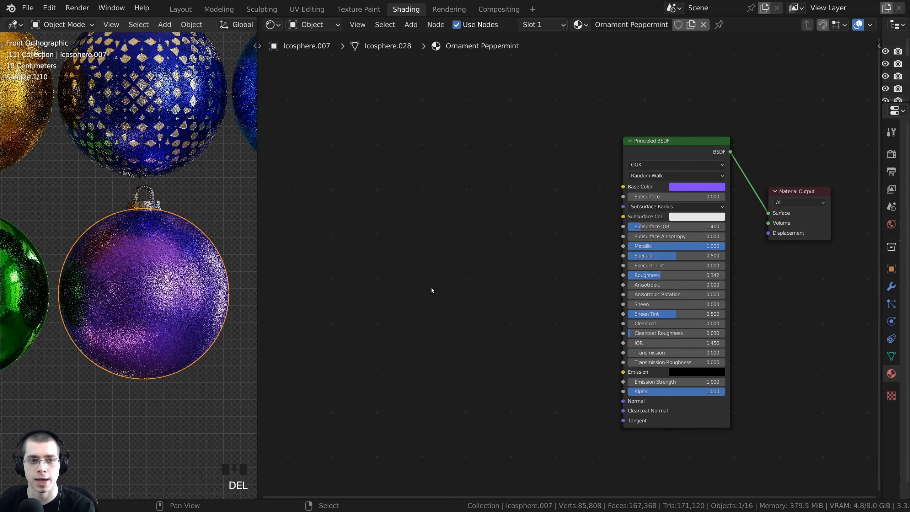
scroll(723, 248, up, 6)
middle_drag(723, 248, 687, 232)
mouse_move(687, 232)
mouse_down()
mouse_move(583, 232)
mouse_move(689, 232)
mouse_up()
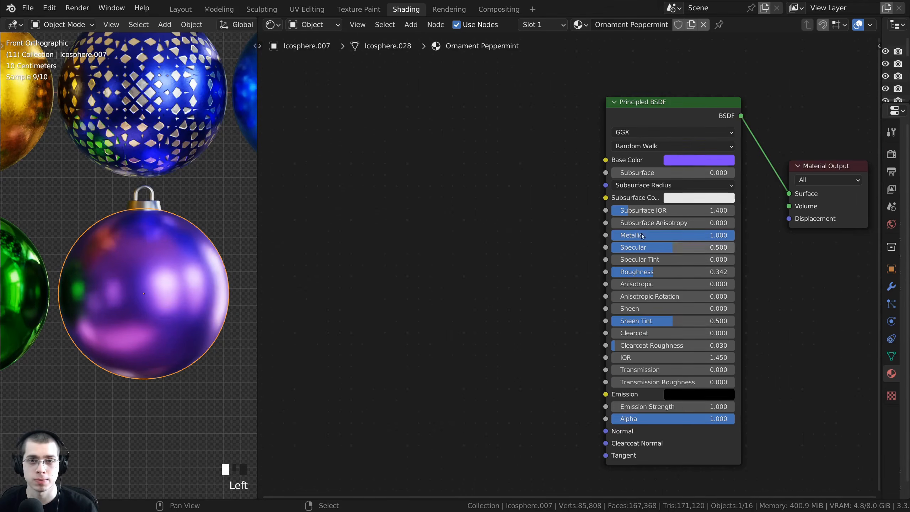
Step: Add a Gradient Texture node in the empty space before the Principled BSDF
scroll(572, 186, down, 1)
middle_drag(573, 204, 600, 151)
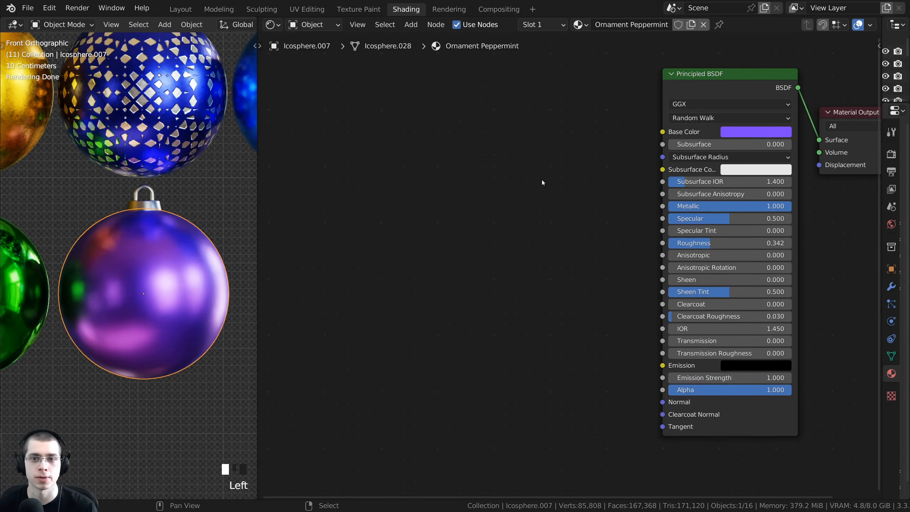
middle_drag(486, 215, 486, 231)
scroll(486, 230, up, 1)
scroll(432, 179, down, 1)
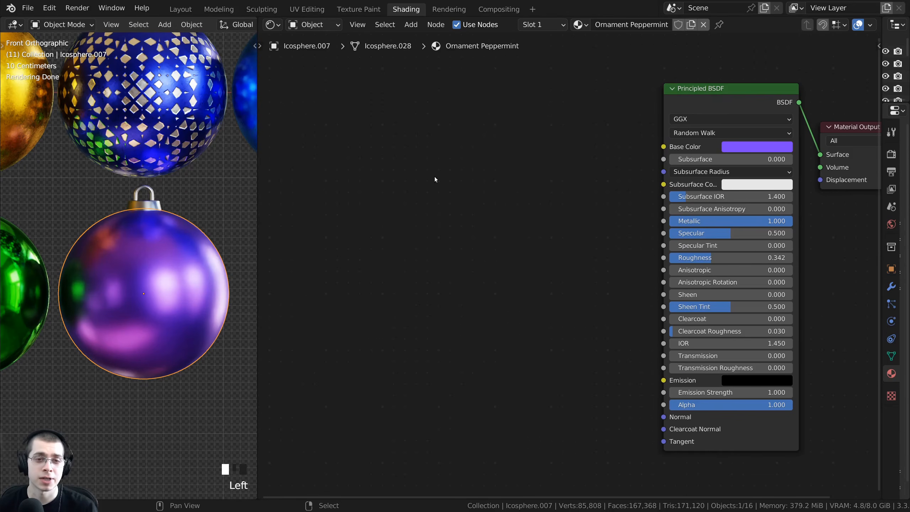
key(shift+a)
click(435, 178)
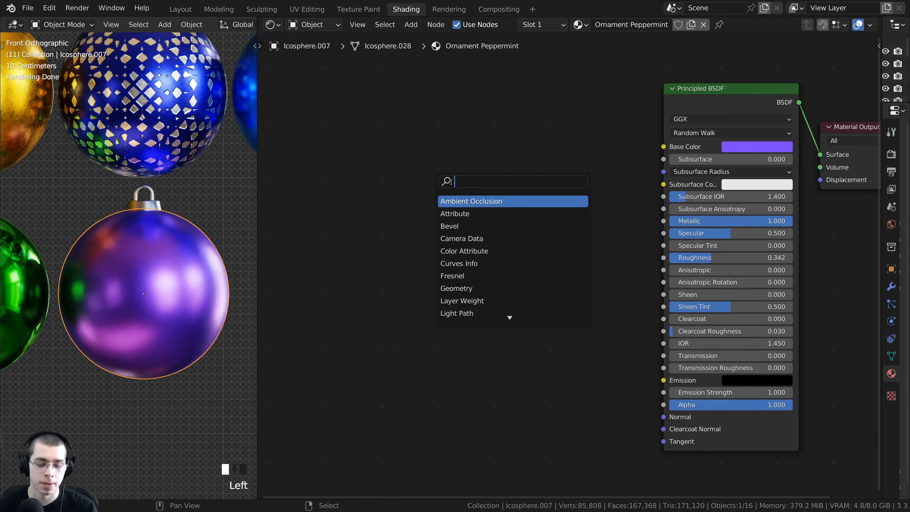
text(gra)
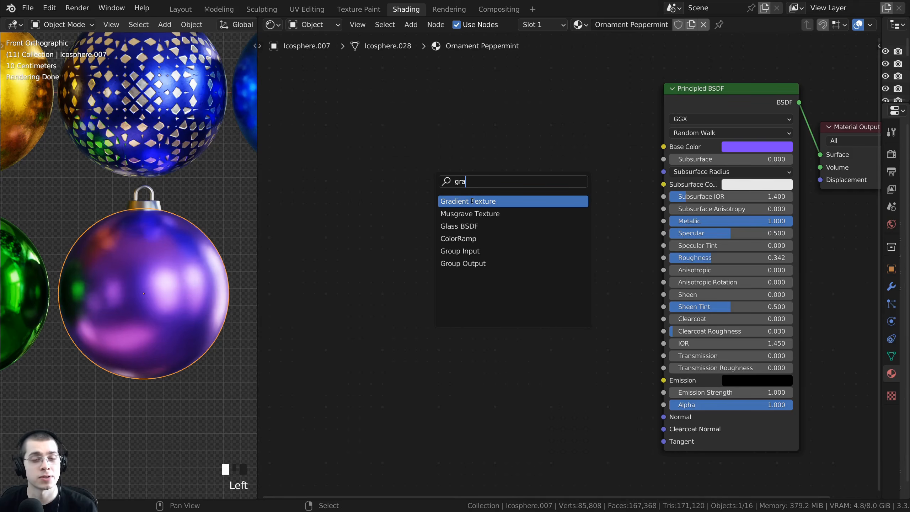
click(472, 201)
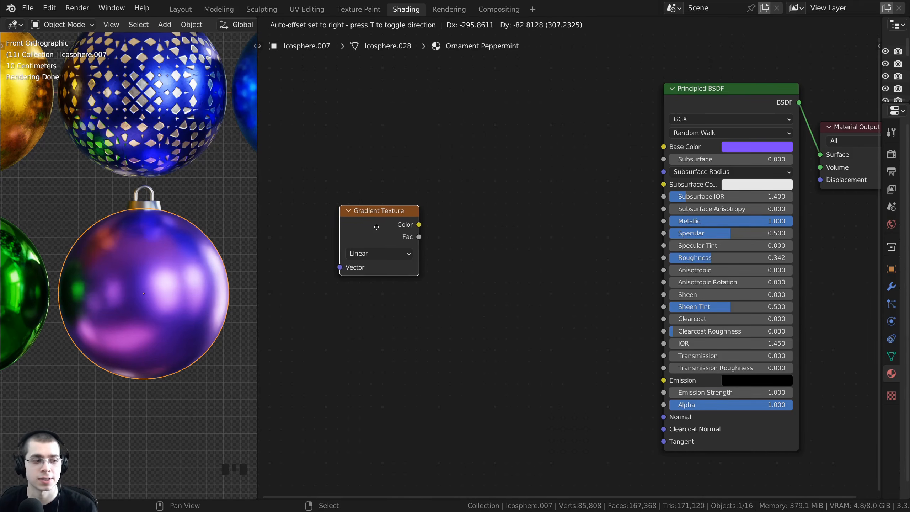
click(380, 224)
Step: Preview the Gradient Texture's color output directly on the ornament
middle_drag(380, 224, 508, 224)
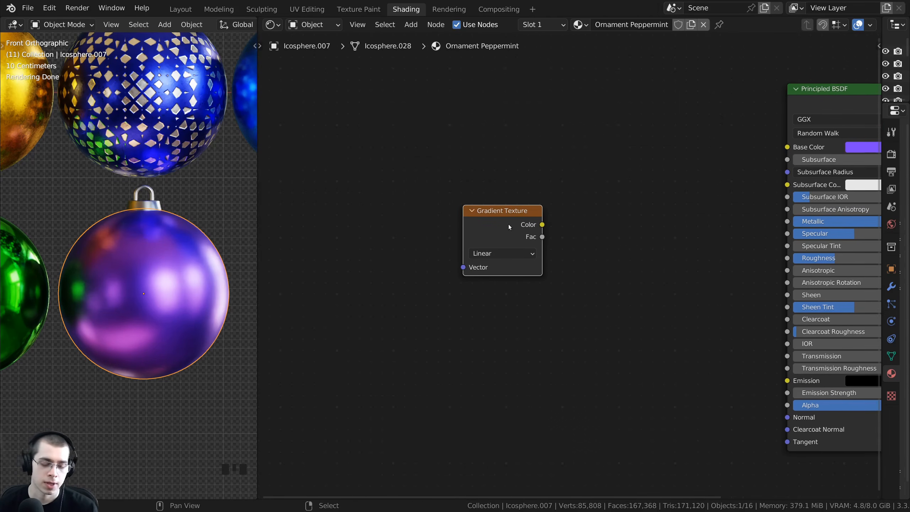
ctrl+shift+click(506, 223)
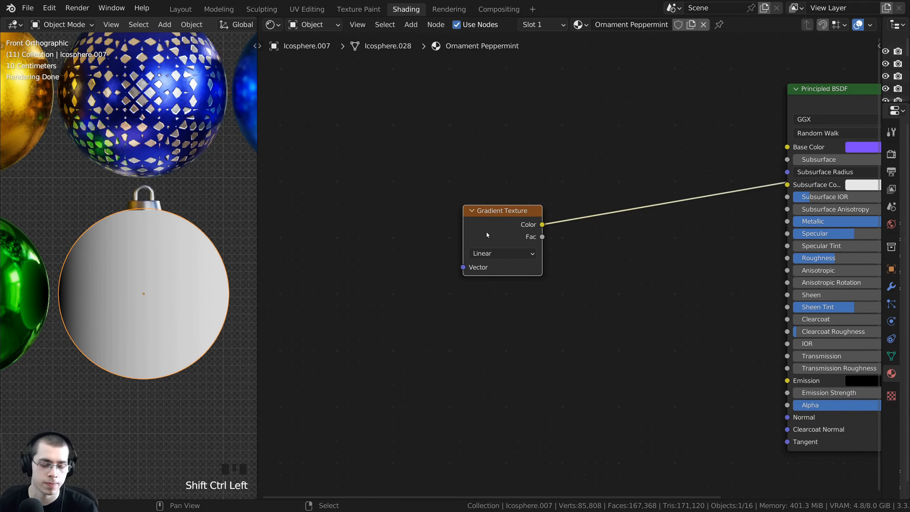
drag(486, 233, 480, 231)
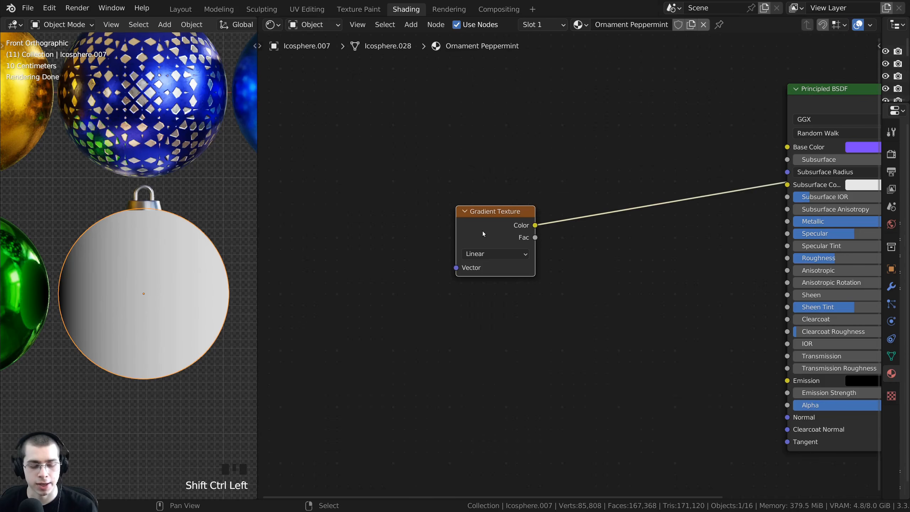
Step: Give the Gradient Texture a Texture Coordinate node without Mapping, linking its Object output to the gradient's Vector input
key(ctrl+t)
middle_drag(482, 233, 513, 212)
key(a)
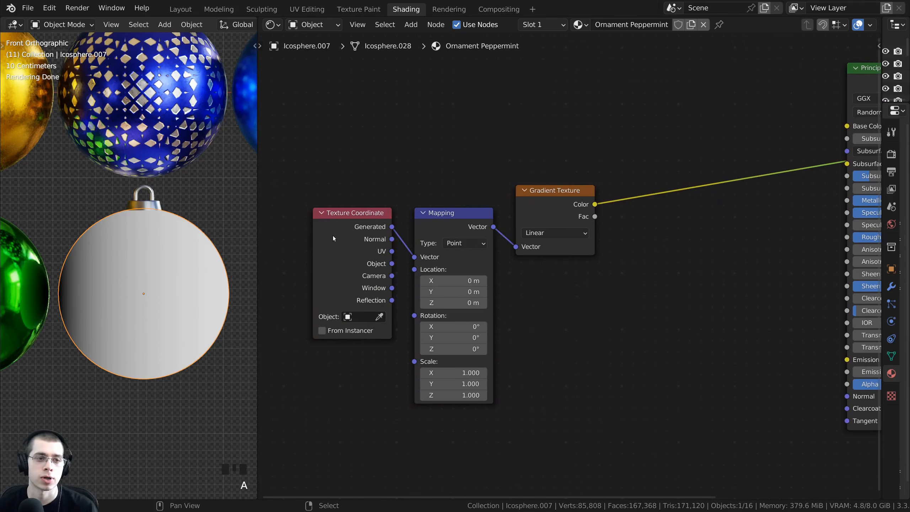
drag(440, 224, 445, 216)
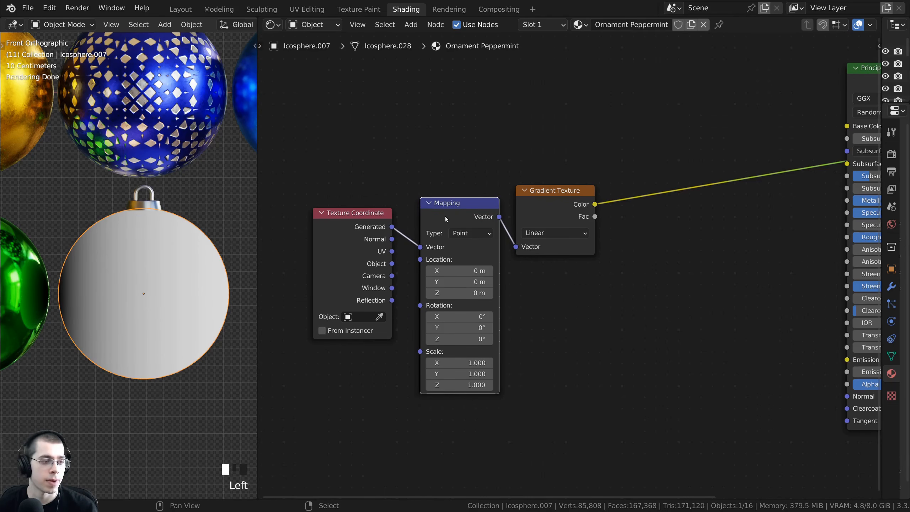
key(x)
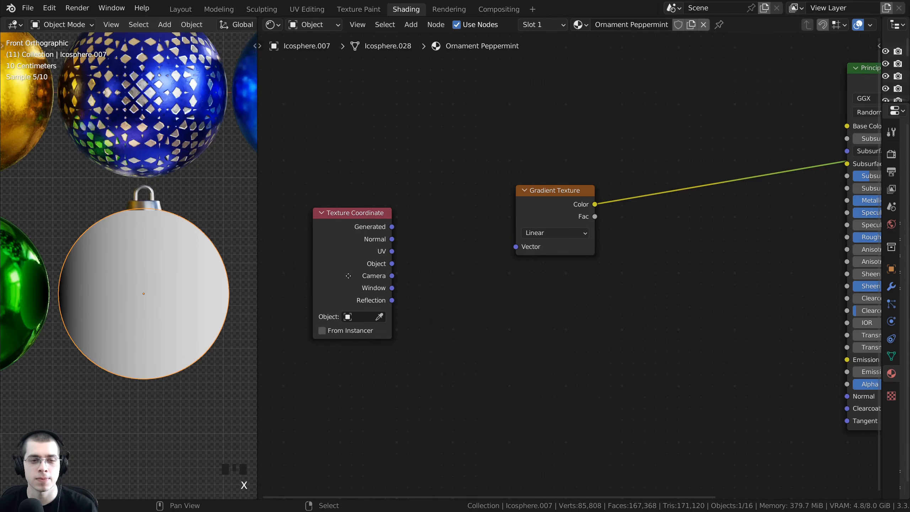
drag(390, 266, 512, 248)
click(512, 246)
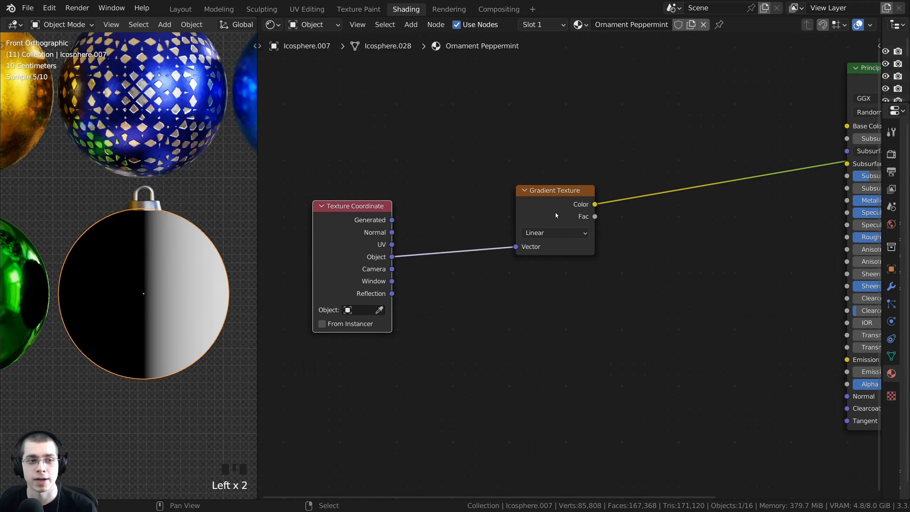
Step: Change the gradient type to Radial and inspect the gradient around the ornament's hook
drag(555, 212, 524, 210)
scroll(127, 295, up, 3)
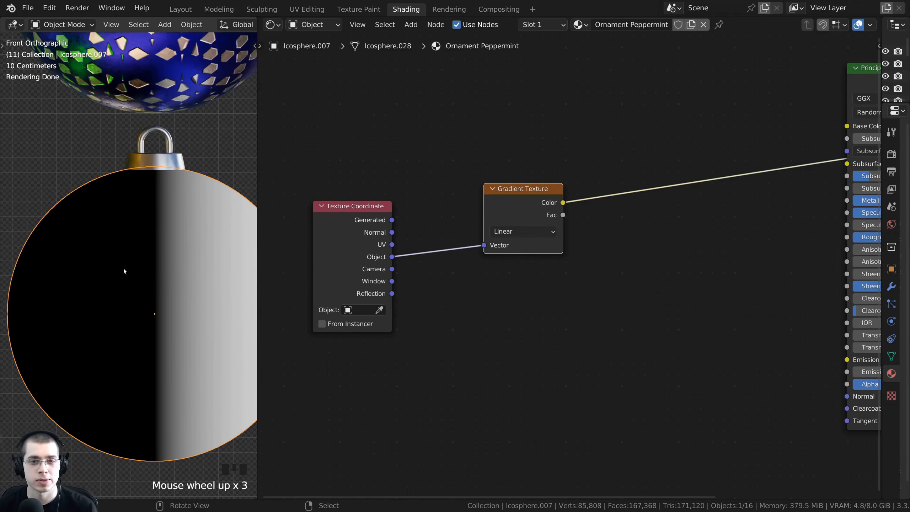
click(512, 232)
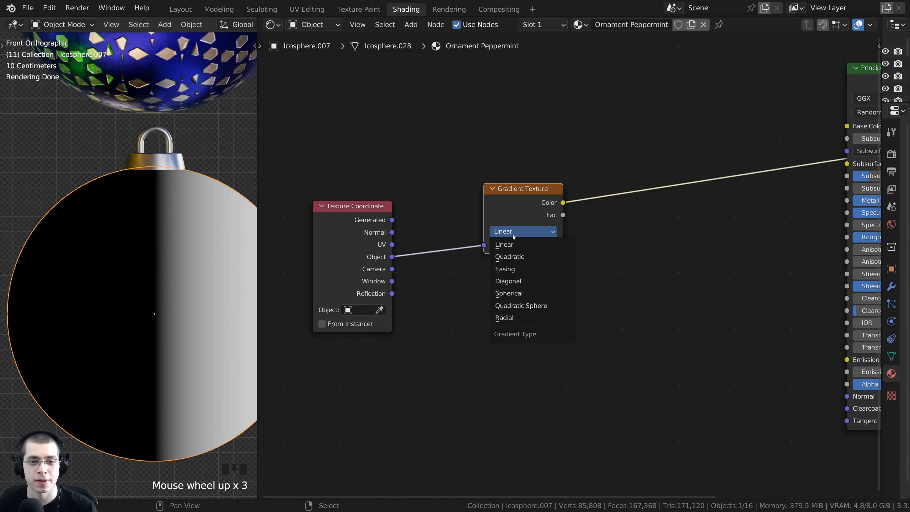
click(510, 317)
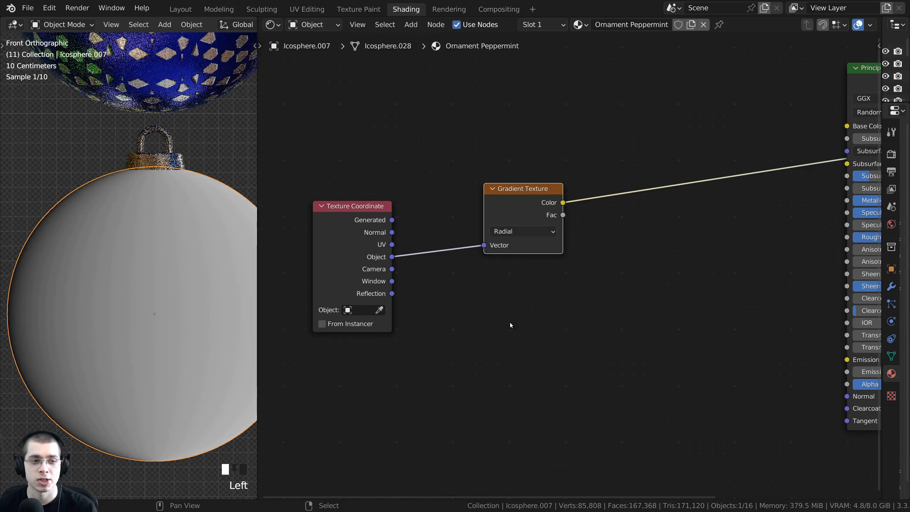
middle_drag(98, 273, 149, 223)
scroll(111, 317, up, 2)
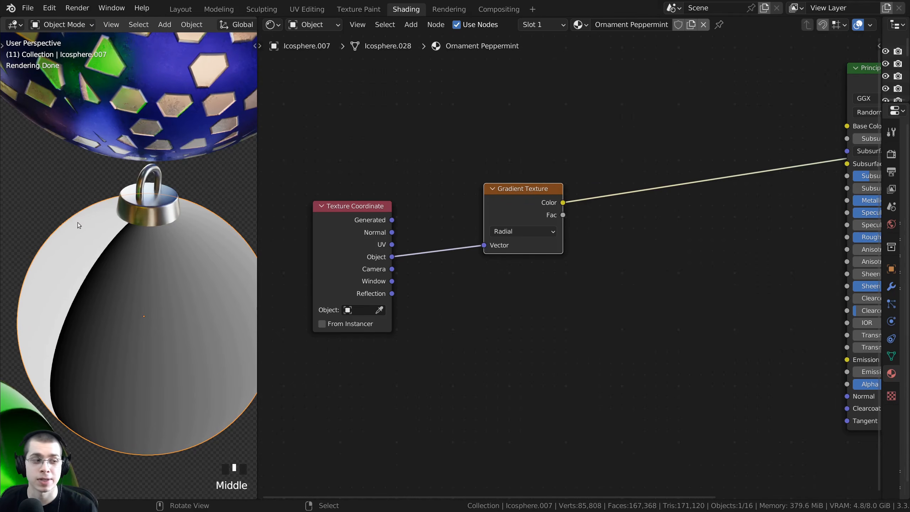
drag(528, 199, 502, 211)
middle_drag(502, 210, 454, 210)
middle_drag(154, 265, 130, 264)
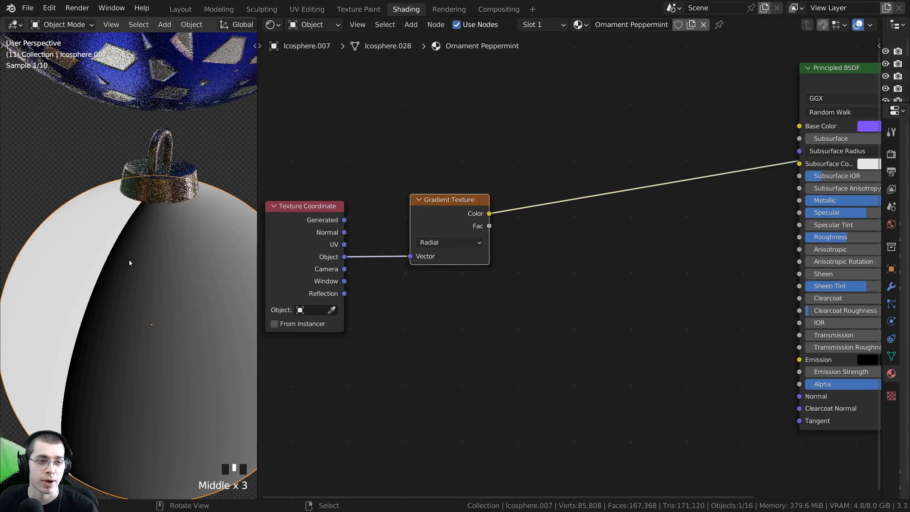
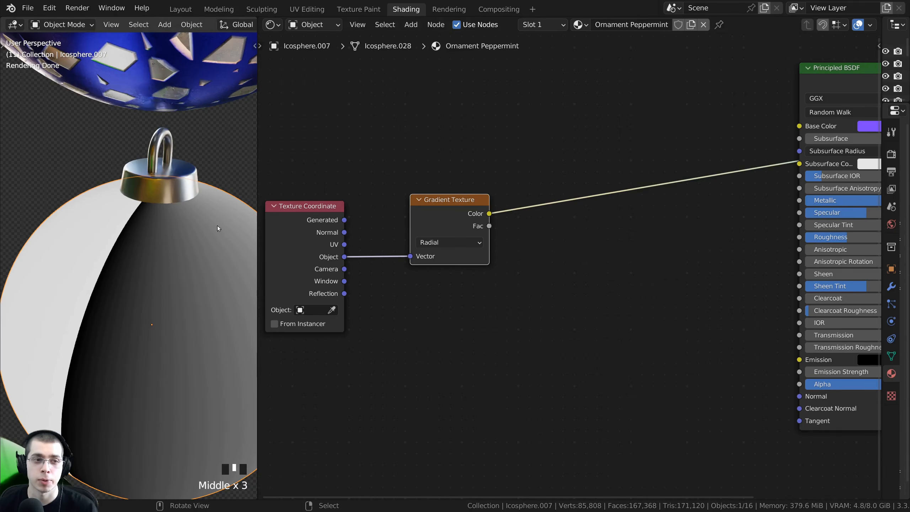
Step: Insert a Math node on the link coming out of the Gradient Texture's Color output
scroll(457, 223, up, 1)
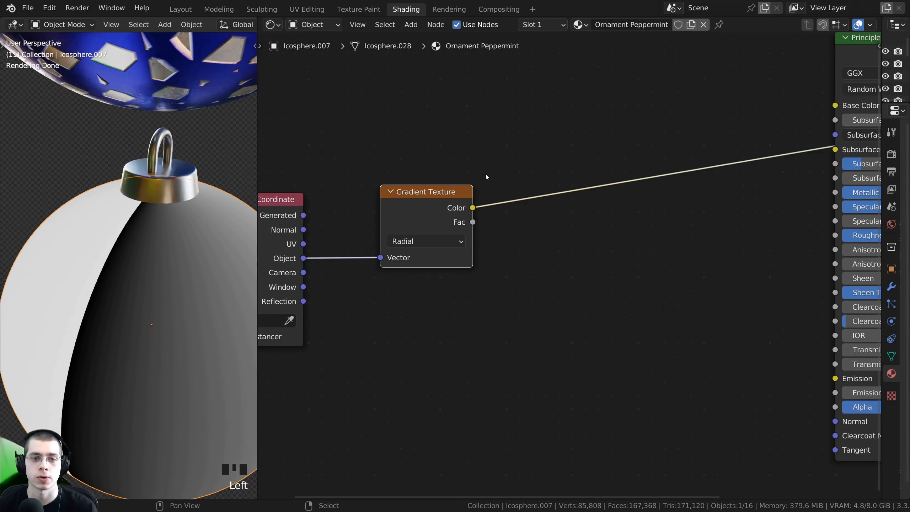
key(shift+a)
click(488, 162)
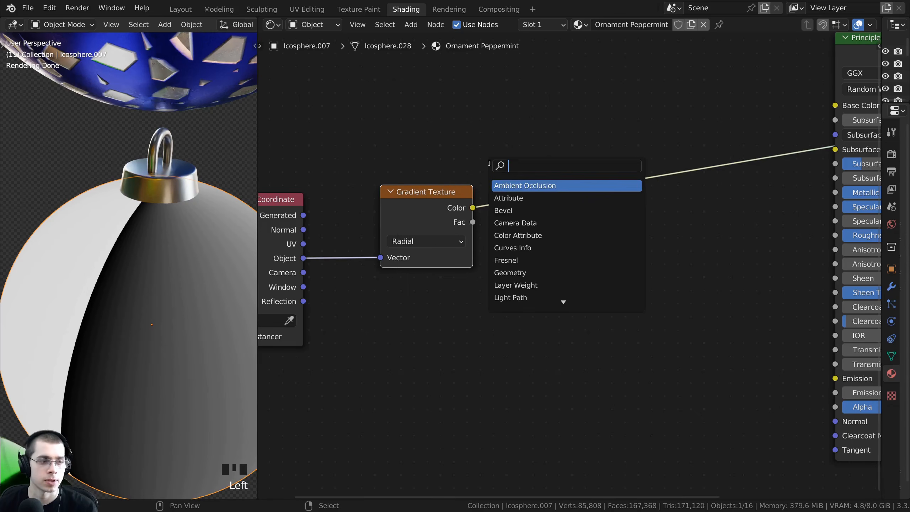
text(math)
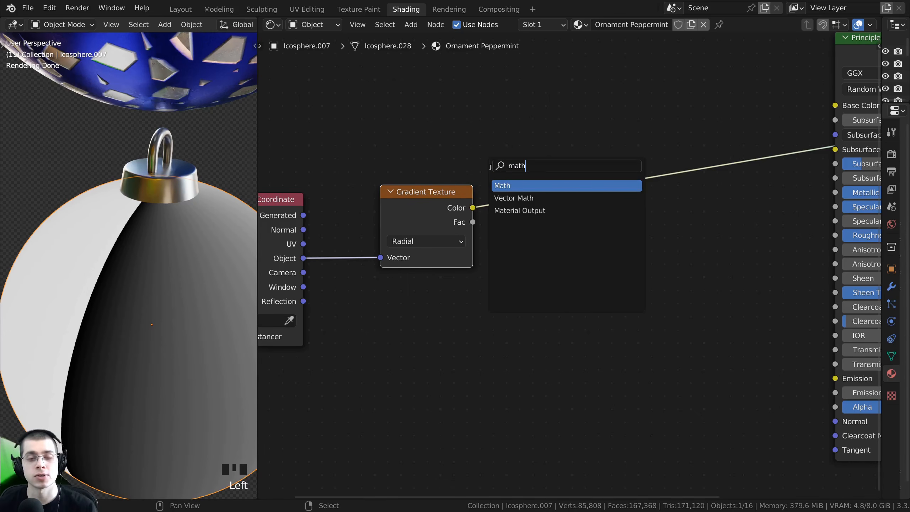
key(Return)
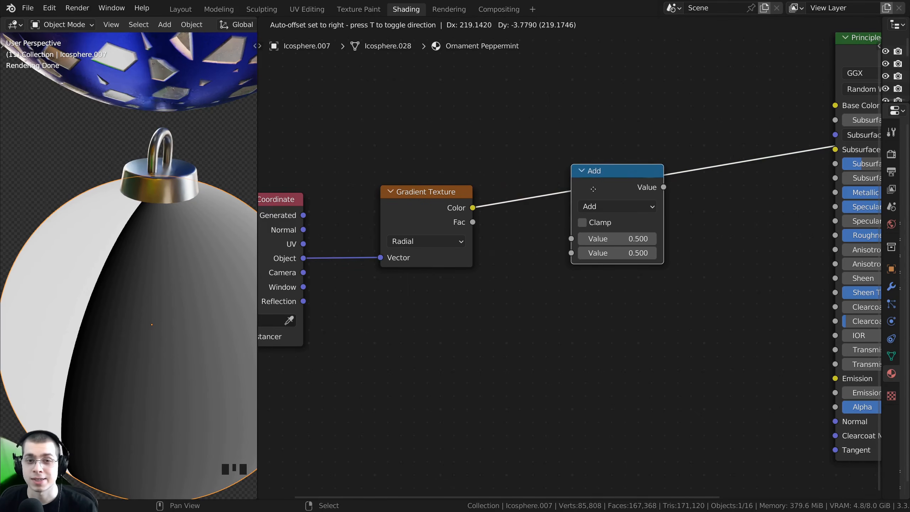
click(594, 188)
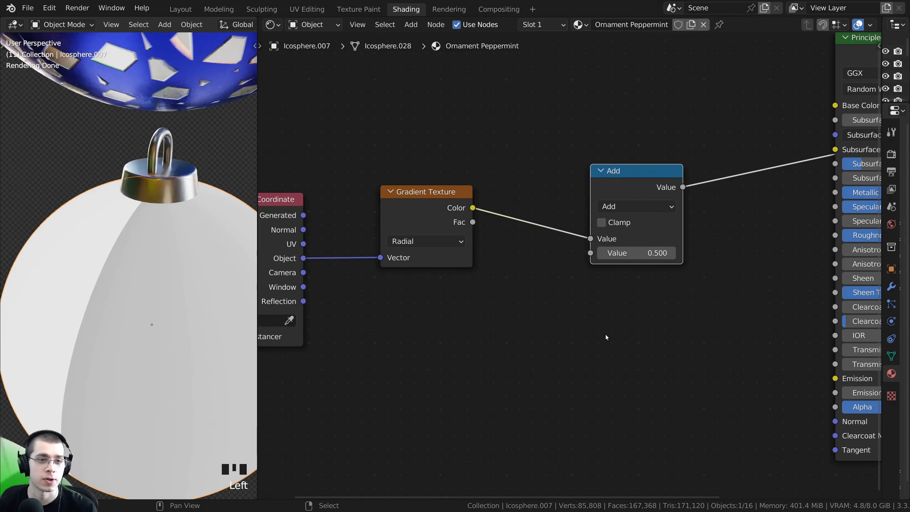
Step: Set the Math node's operation to Ping-Pong and check the mirrored gradient on the ornament
click(614, 207)
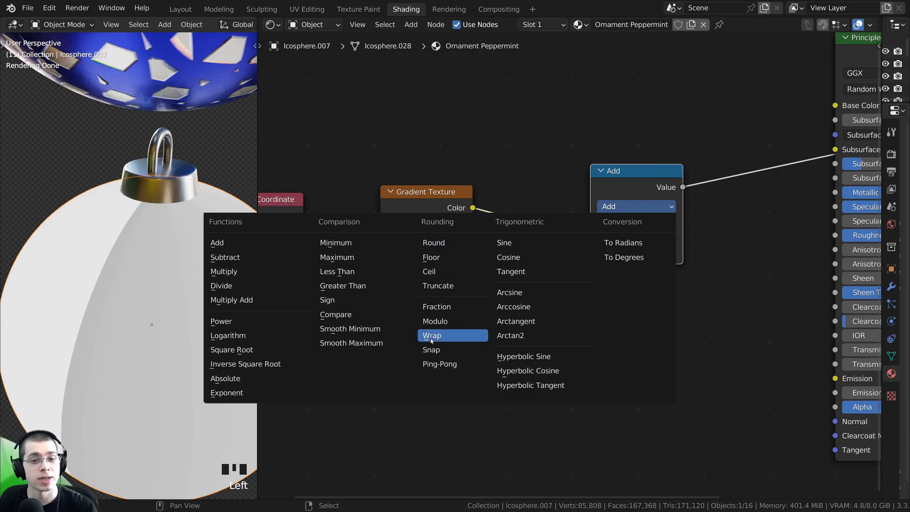
click(436, 366)
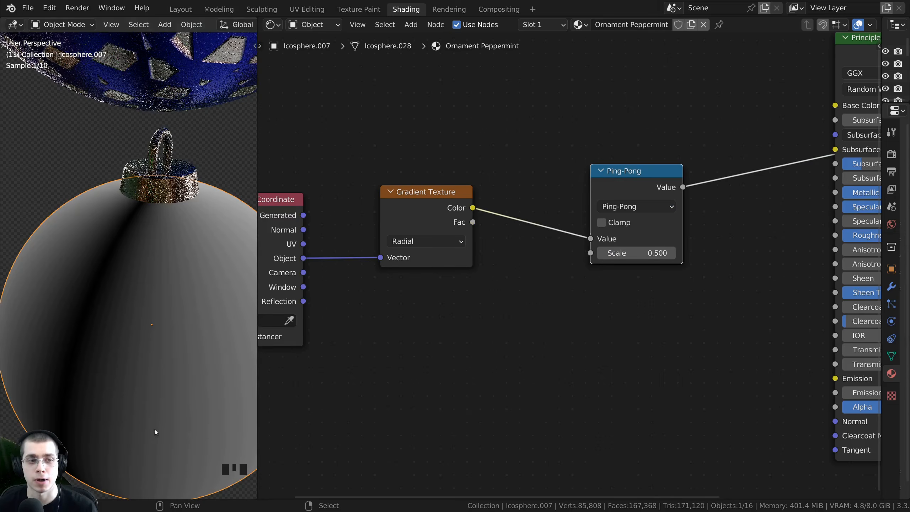
middle_drag(155, 429, 103, 280)
scroll(104, 280, up, 2)
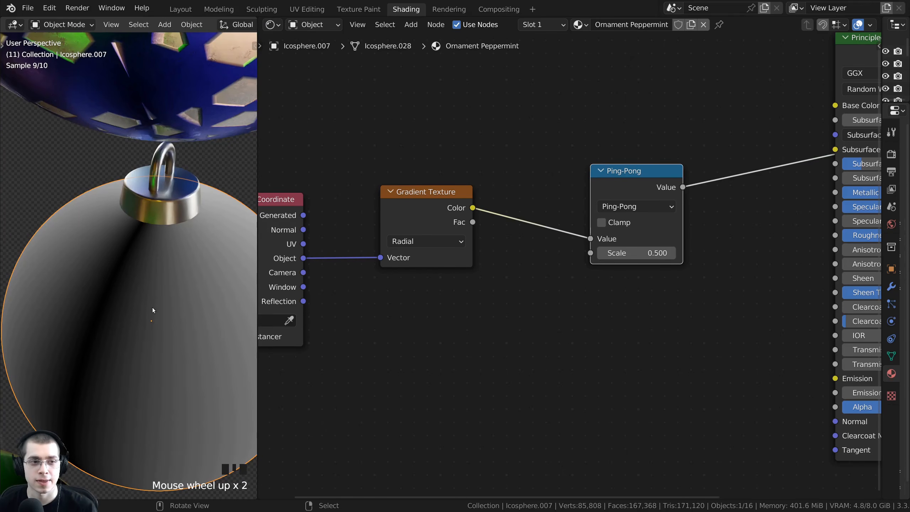
middle_drag(185, 303, 80, 267)
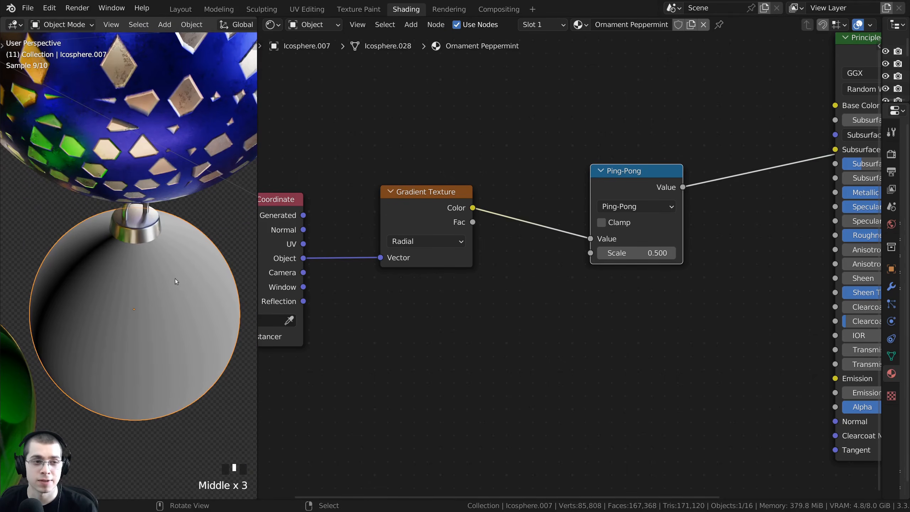
Step: Duplicate the Ping-Pong node and insert the copy between the Gradient Texture and the original Ping-Pong node
drag(636, 184, 639, 183)
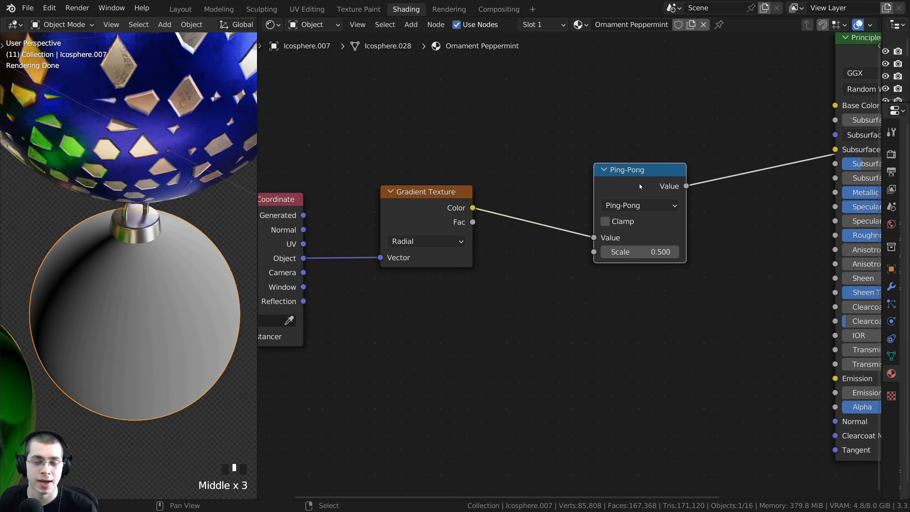
key(shift+d)
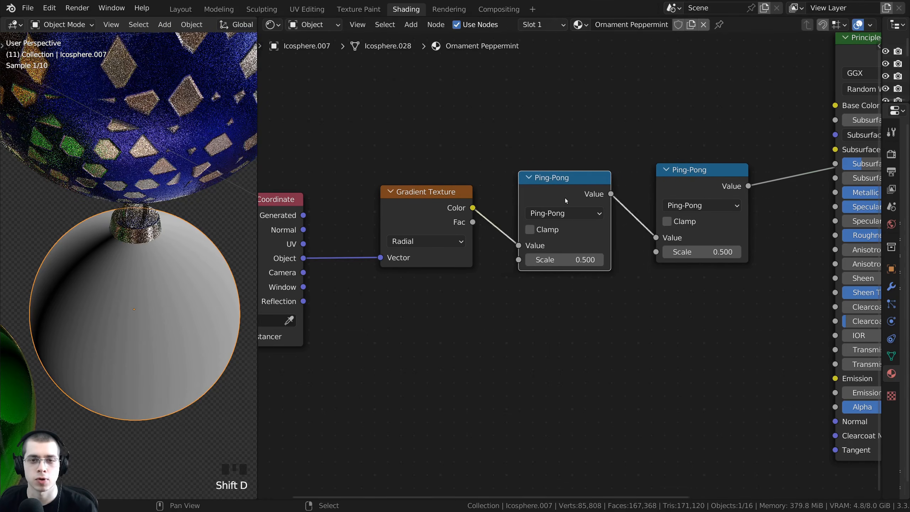
click(545, 195)
scroll(525, 254, up, 3)
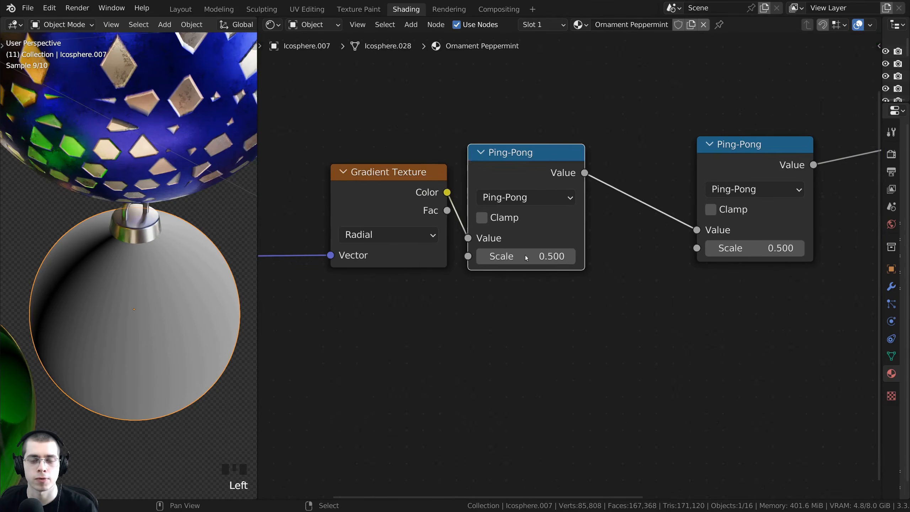
Step: Change the Ping-Pong node directly after the Gradient Texture to Multiply and set its value to 14
click(509, 202)
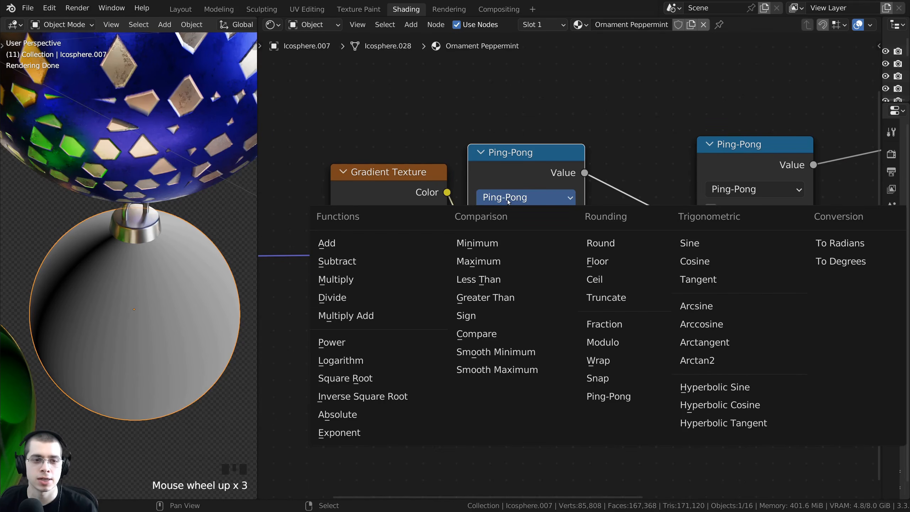
click(346, 276)
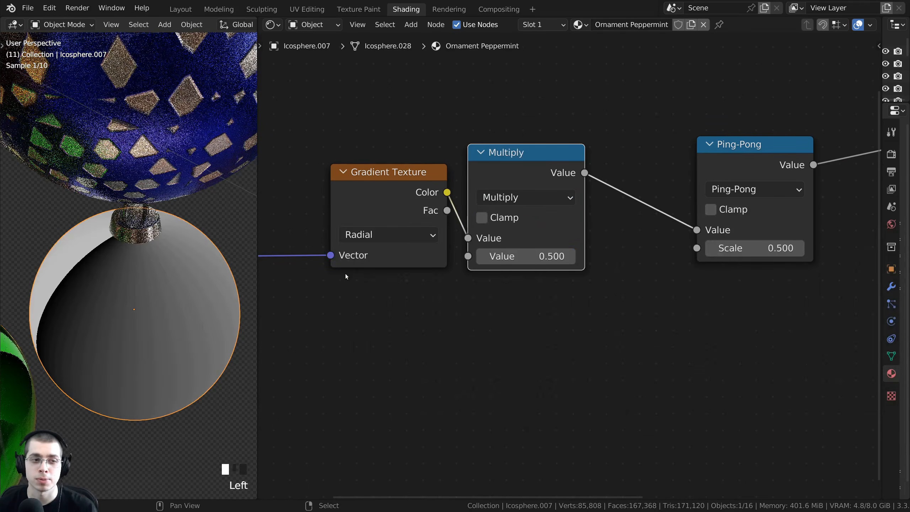
scroll(467, 310, down, 2)
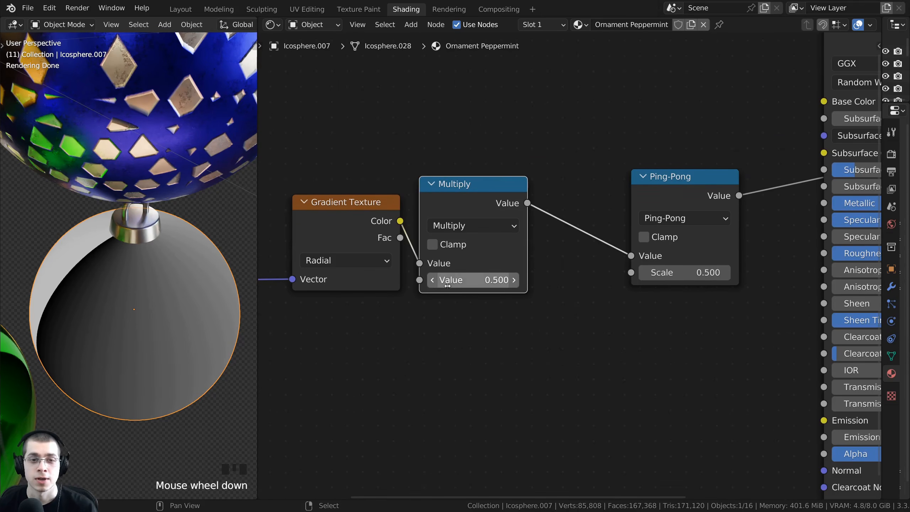
drag(448, 286, 703, 286)
click(464, 285)
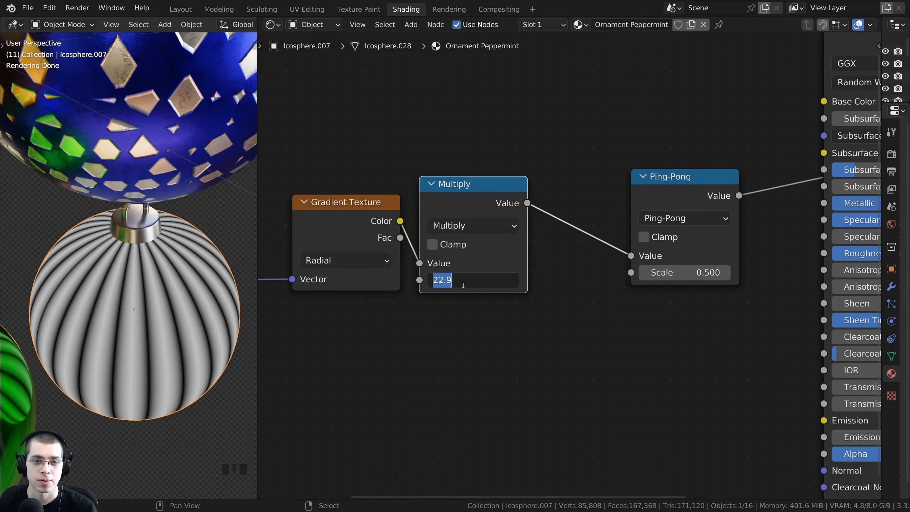
text(14)
click(163, 332)
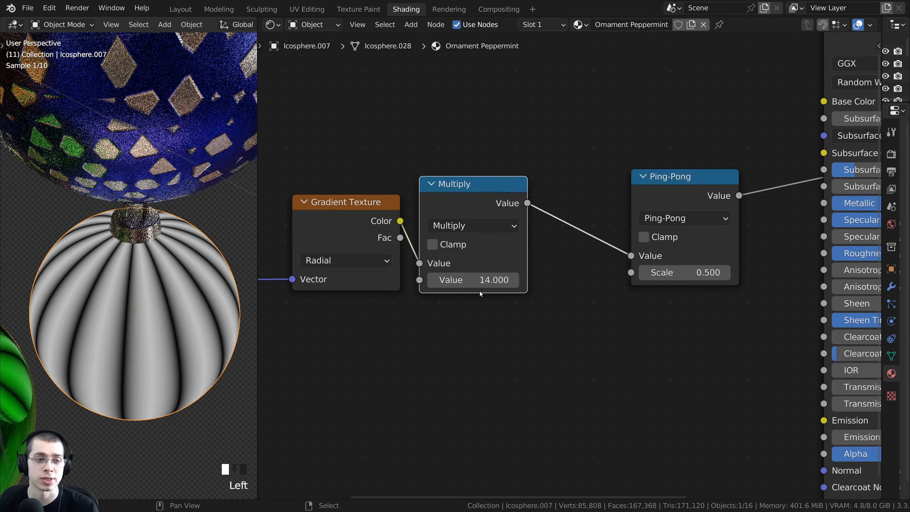
scroll(163, 332, down, 2)
middle_drag(163, 331, 128, 269)
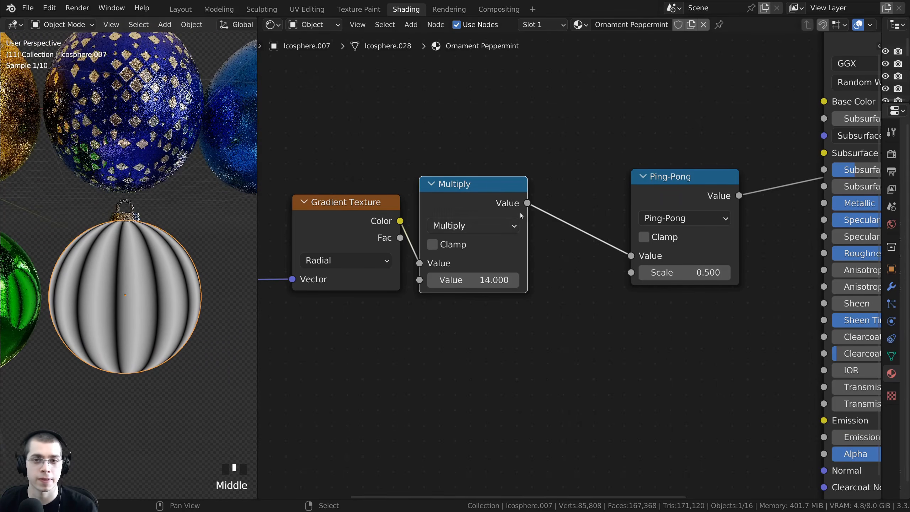
Step: Connect the Ping-Pong value to the Principled BSDF's Base Color and route the shader back to the Material Output
drag(644, 195, 591, 197)
scroll(600, 220, down, 3)
middle_drag(600, 219, 534, 247)
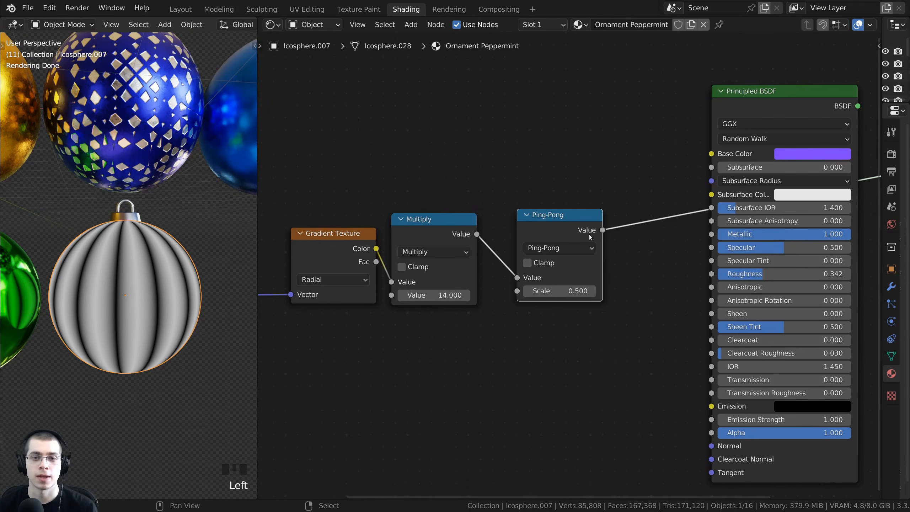
middle_drag(603, 229, 515, 244)
drag(515, 245, 633, 171)
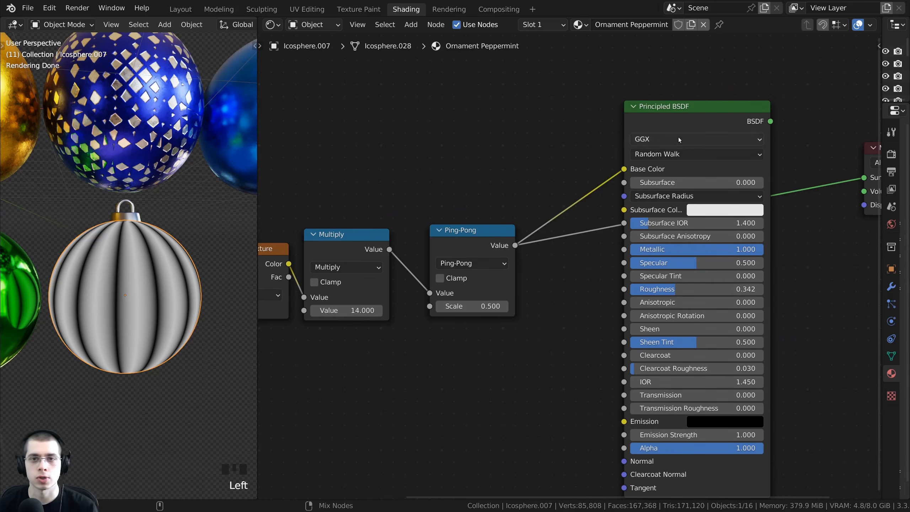
ctrl+shift+click(678, 117)
drag(669, 129, 687, 140)
middle_drag(247, 358, 278, 392)
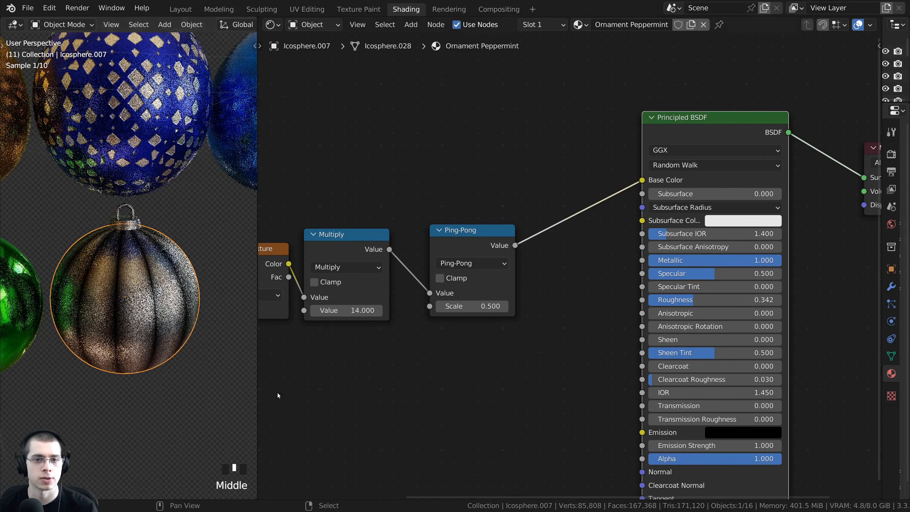
scroll(154, 315, up, 2)
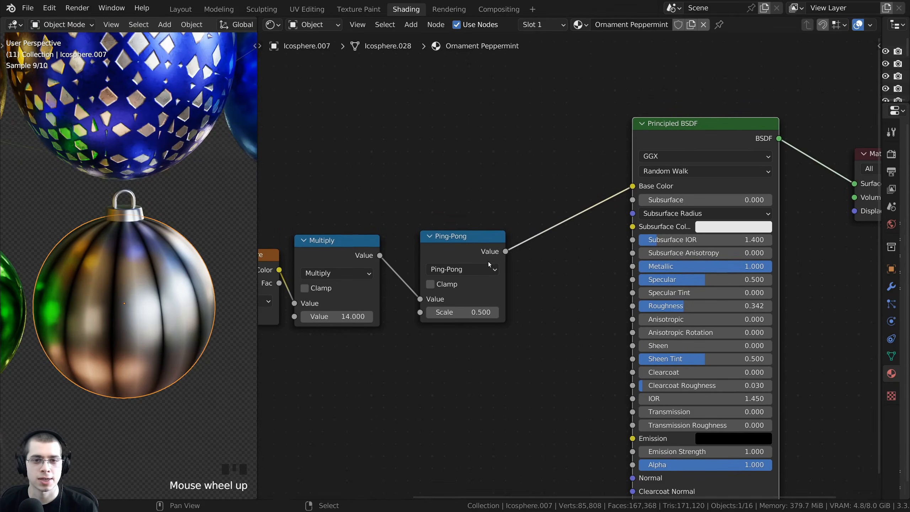
Step: Insert a ColorRamp node between the Ping-Pong node and the Principled BSDF's Base Color
drag(489, 264, 485, 264)
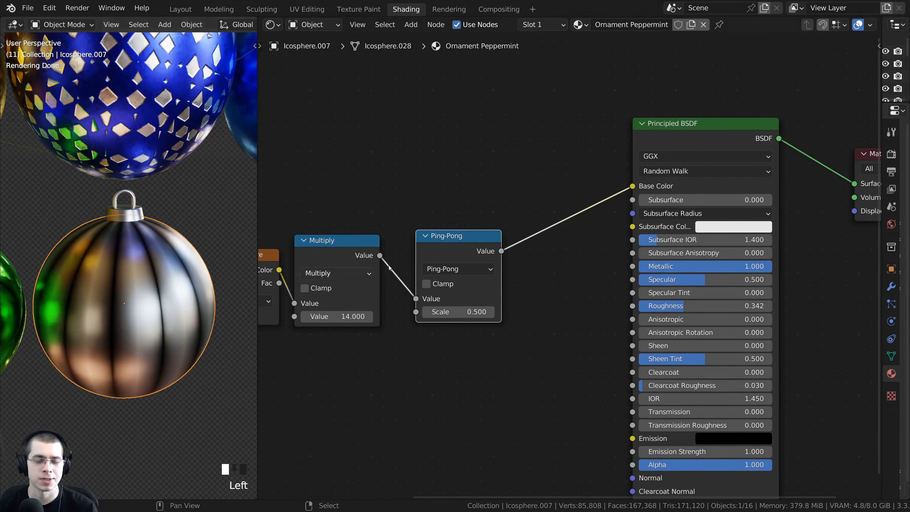
key(shift+a)
click(497, 195)
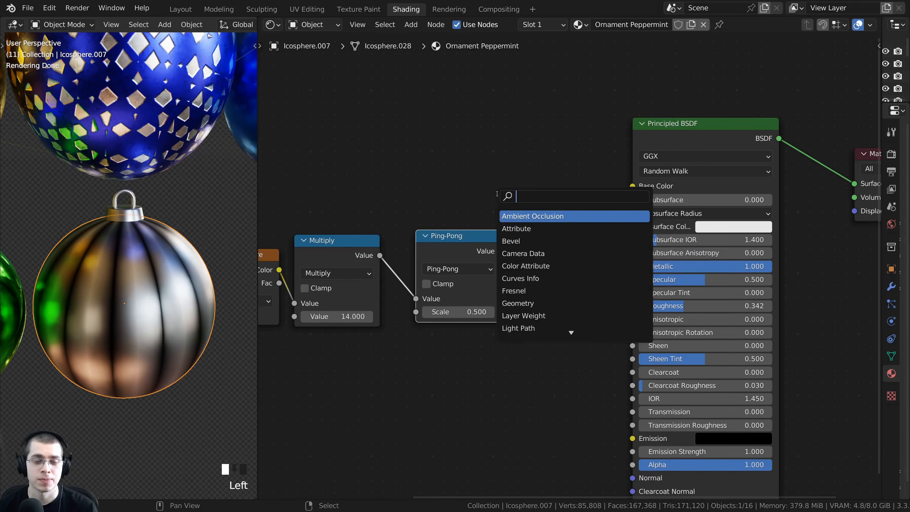
text(col)
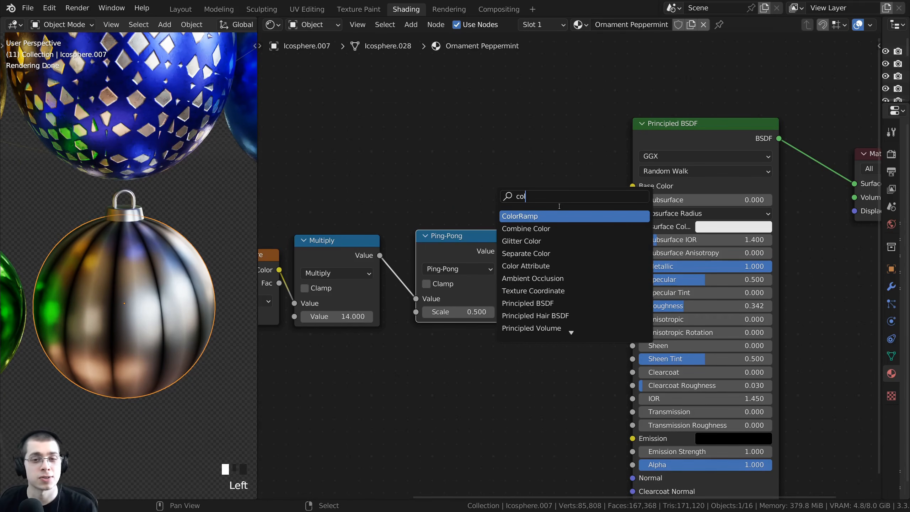
click(540, 217)
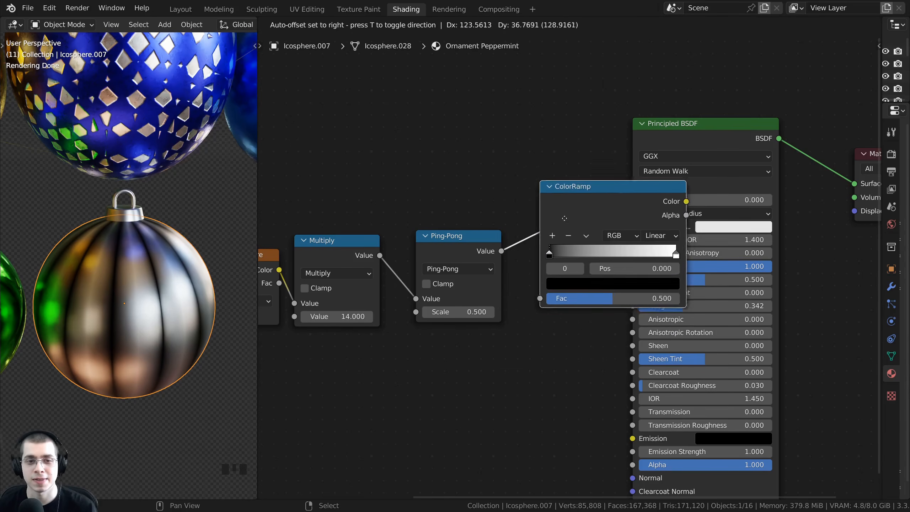
click(551, 205)
middle_drag(593, 190, 578, 193)
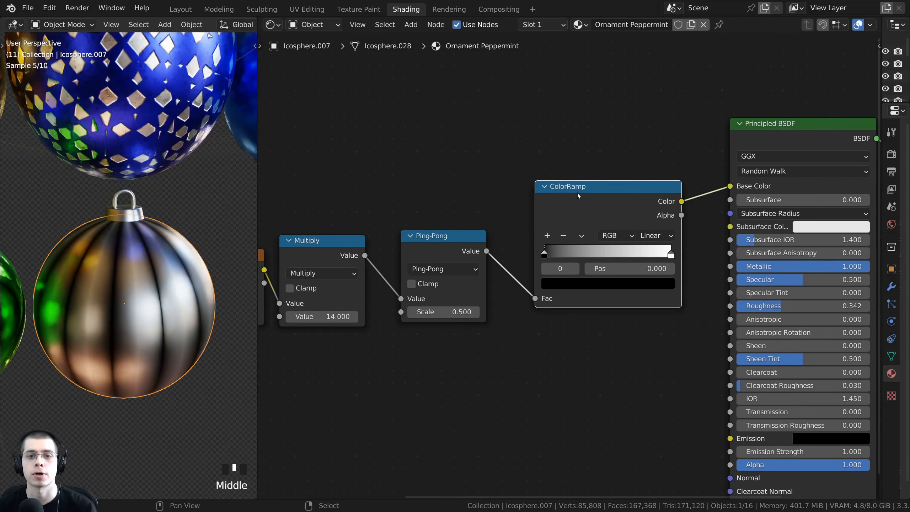
drag(578, 193, 588, 185)
middle_drag(570, 198, 502, 208)
Step: Sharpen the stripes by moving the ColorRamp's black stop to about 0.234 and the white stop to 0.335
scroll(502, 208, up, 2)
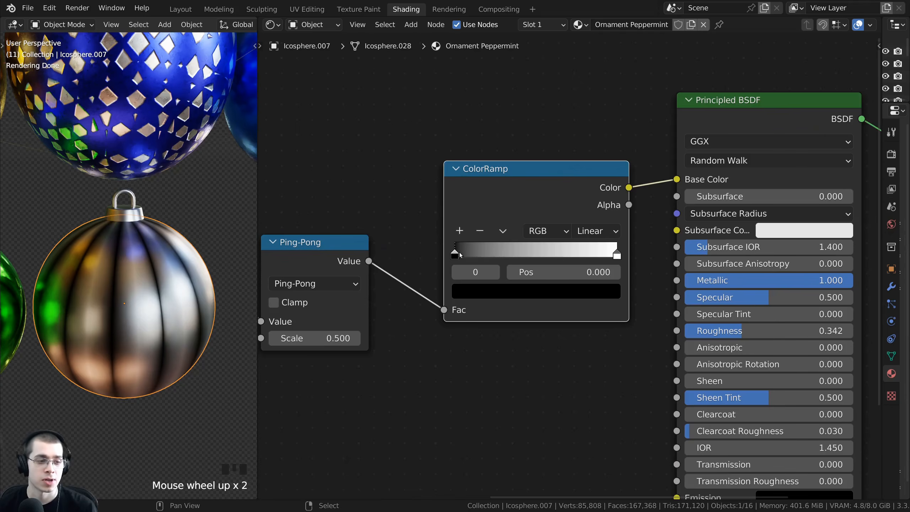
drag(462, 255, 486, 256)
drag(616, 256, 553, 255)
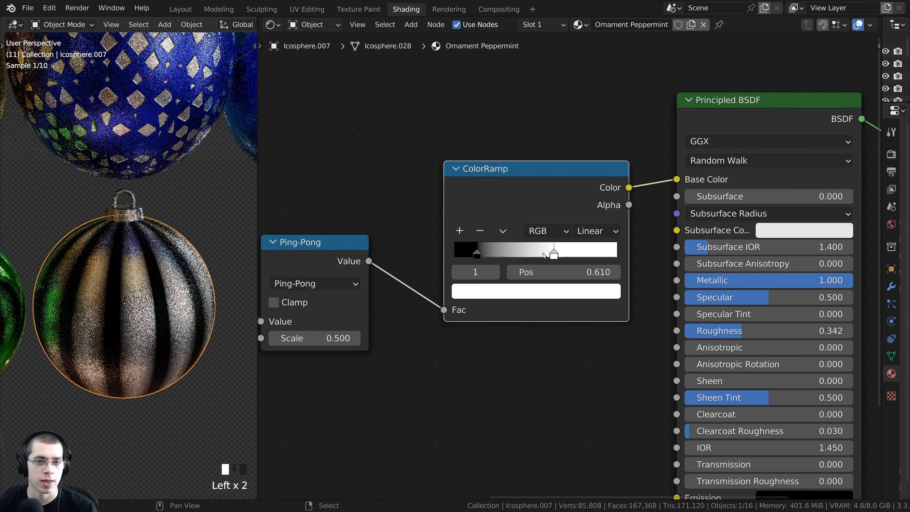
scroll(462, 251, up, 2)
drag(459, 252, 480, 250)
drag(539, 251, 485, 249)
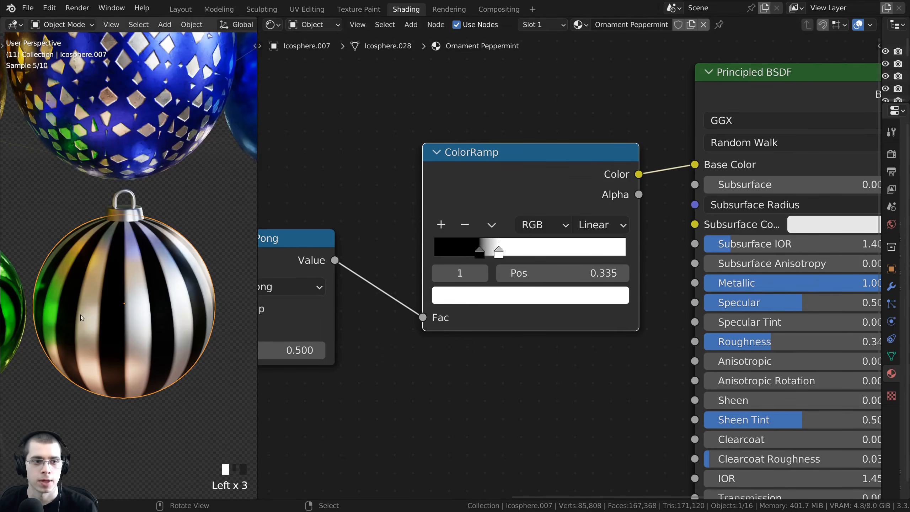
middle_drag(82, 317, 86, 315)
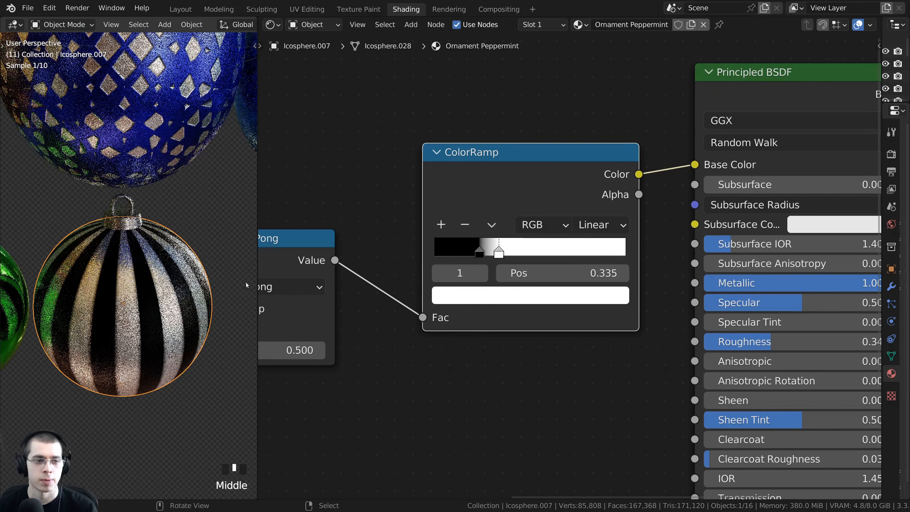
Step: Recolour the ColorRamp's black stop to bright red with R 1, G 0.006 and B 0
click(477, 252)
scroll(473, 319, down, 2)
click(485, 332)
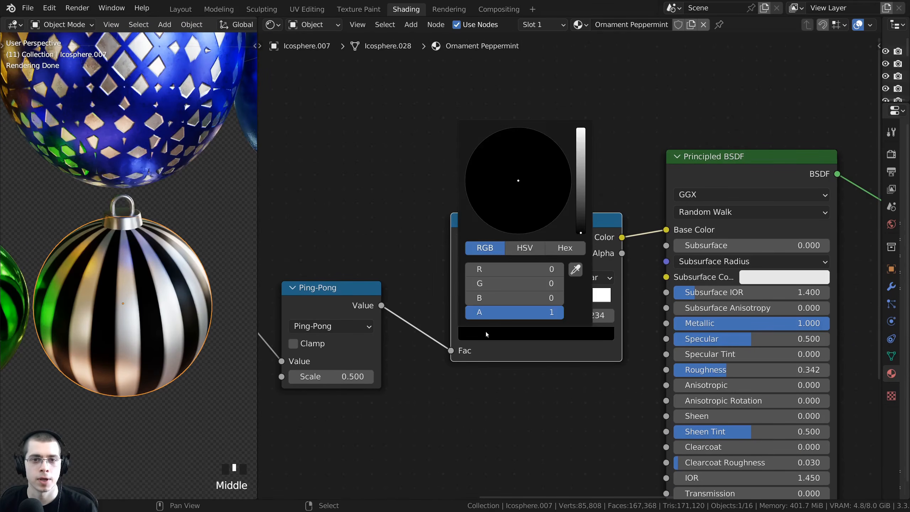
drag(580, 212, 581, 128)
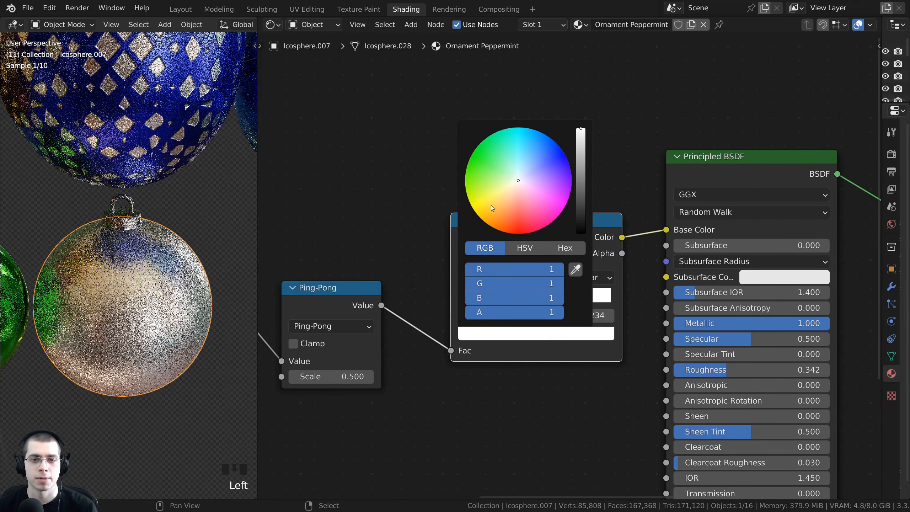
drag(505, 191, 514, 233)
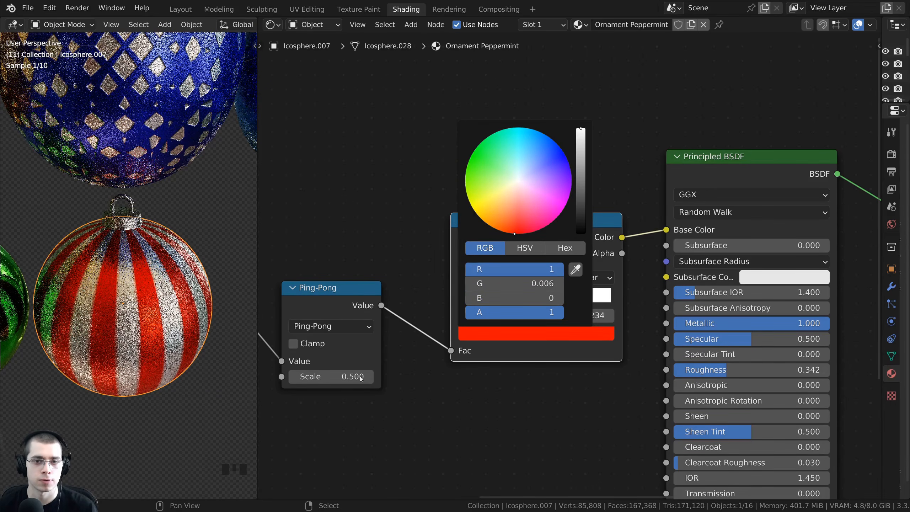
Step: Move the ColorRamp's white stop to 0.325 and check the red and white stripes on the ornament
scroll(523, 305, up, 2)
drag(489, 304, 499, 304)
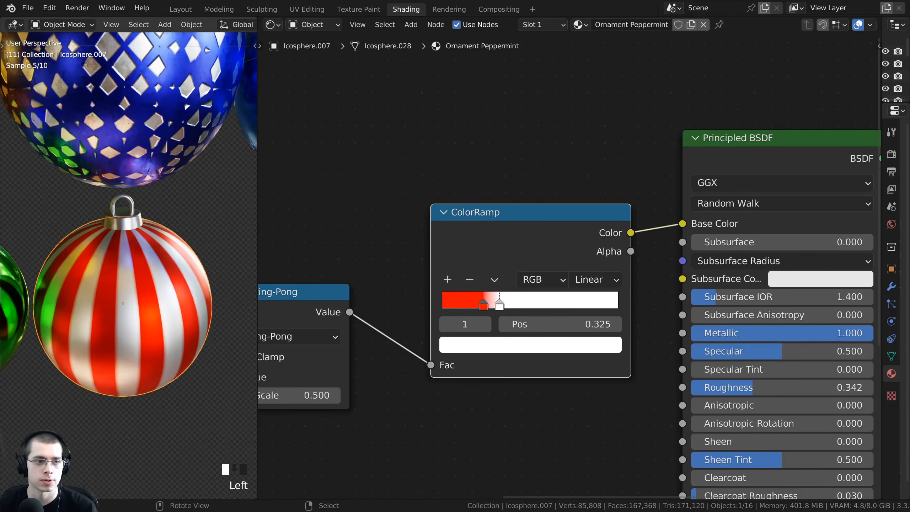
shift+middle_drag(72, 287, 82, 281)
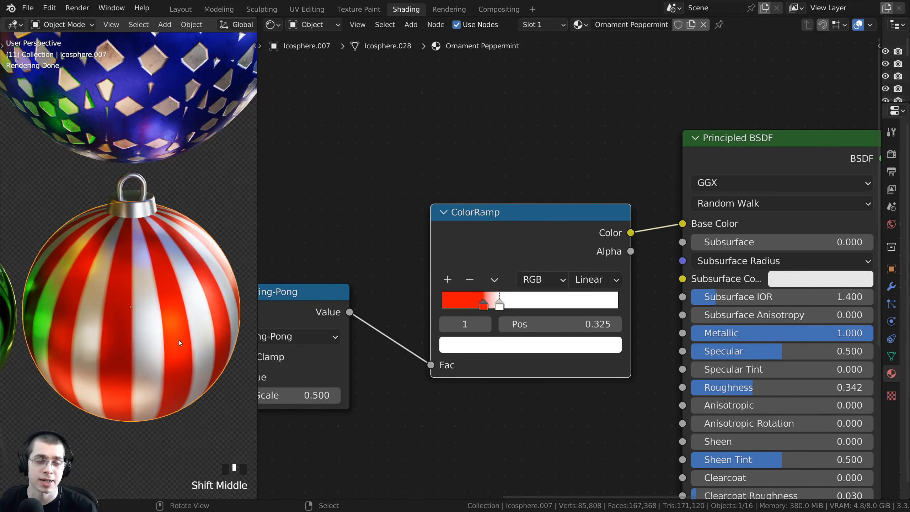
Step: Move the Ping-Pong node farther from the Multiply node and add a Wave Texture node below the Gradient Texture
scroll(444, 304, down, 4)
shift+middle_drag(444, 304, 725, 214)
drag(574, 215, 593, 215)
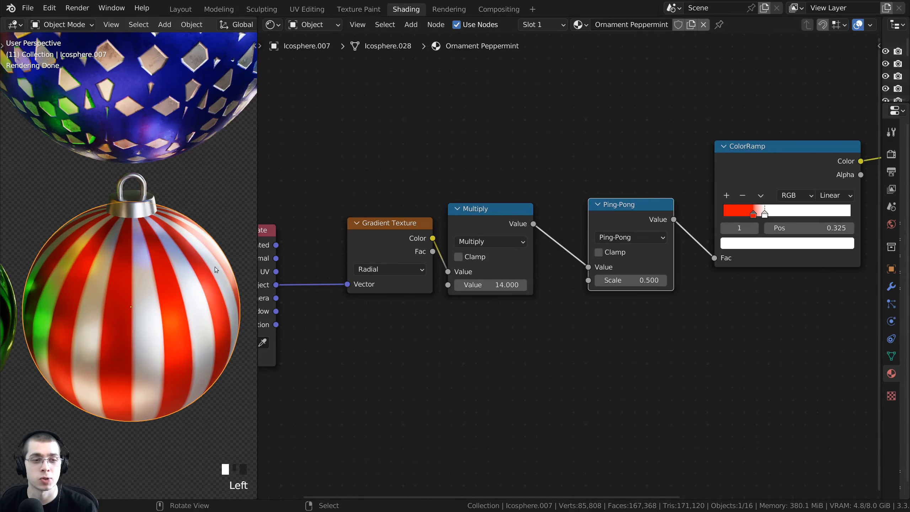
middle_drag(424, 302, 450, 265)
key(shift+a)
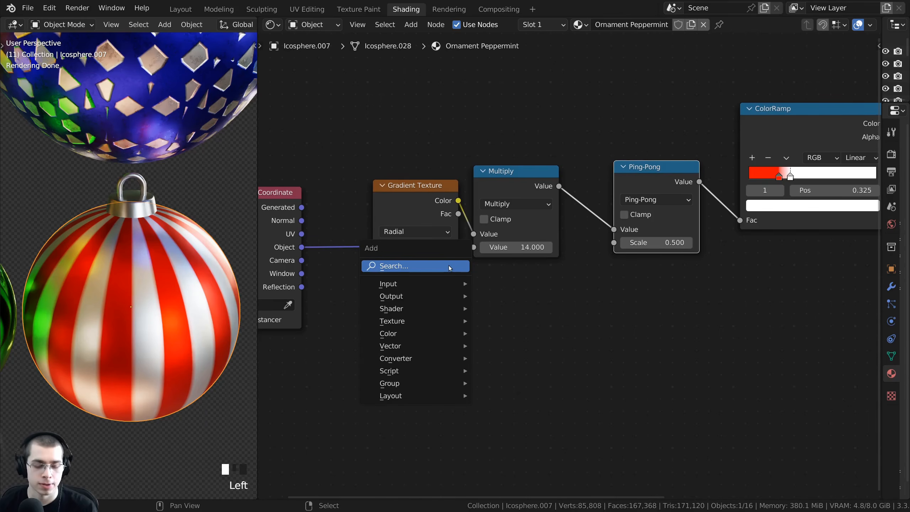
click(450, 267)
text(wav)
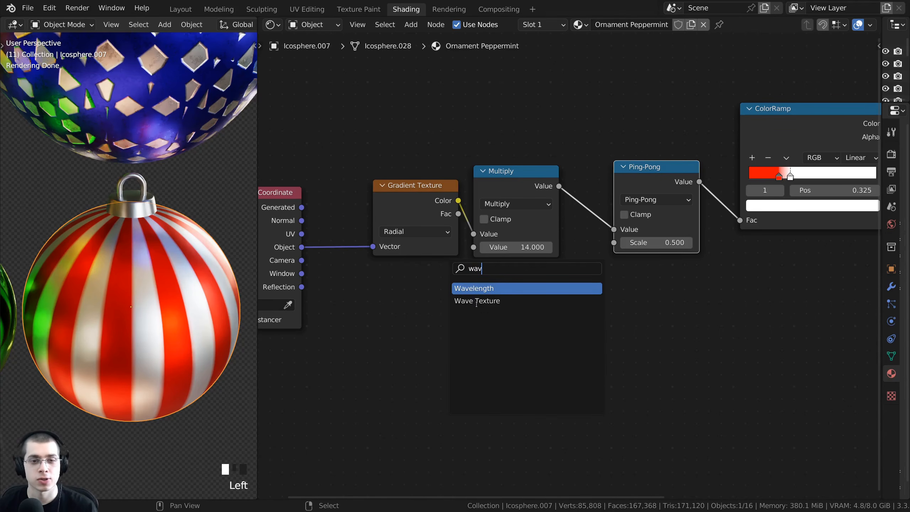
click(476, 301)
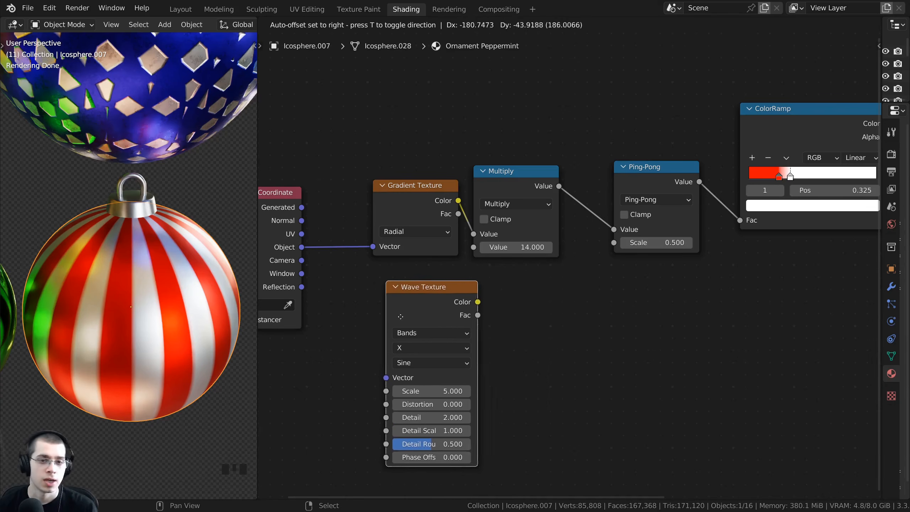
click(383, 304)
middle_drag(310, 268, 380, 231)
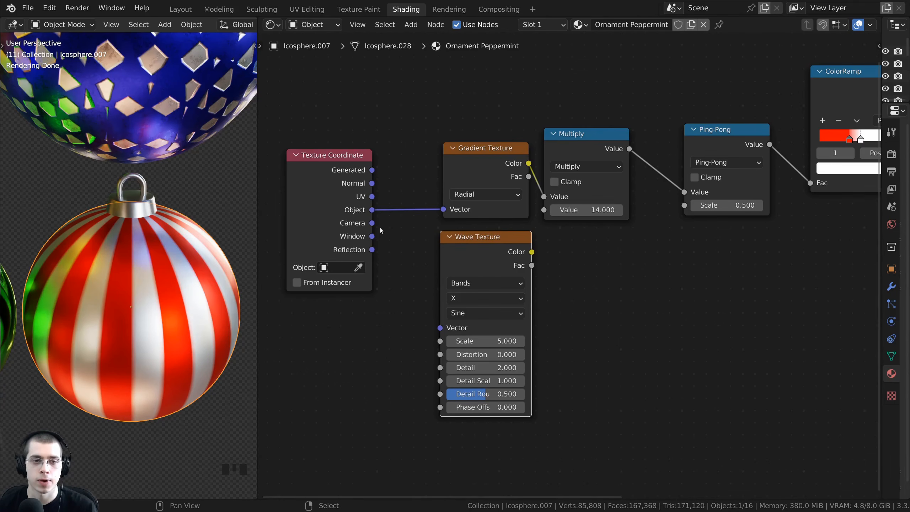
Step: Connect the Texture Coordinate's Object output to the Wave Texture's Vector and preview the wave on the ornament
drag(373, 215, 441, 332)
middle_drag(484, 273, 465, 274)
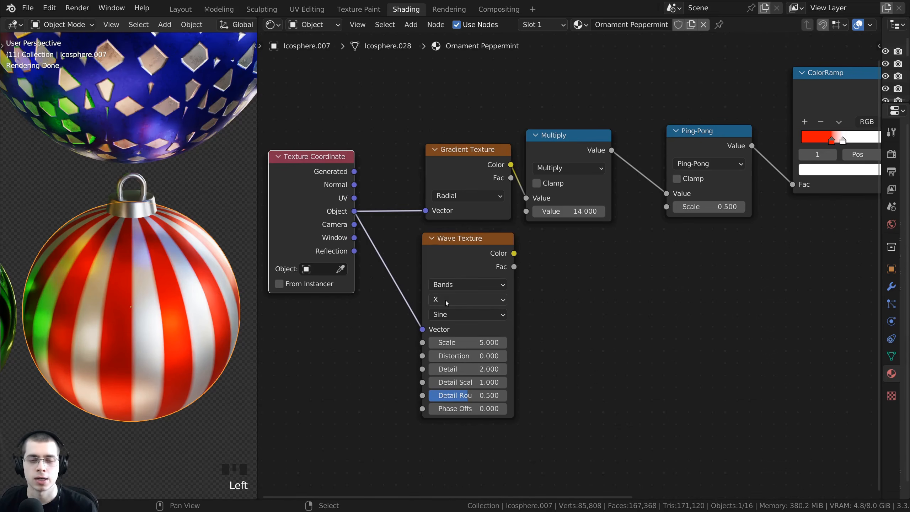
ctrl+shift+click(466, 273)
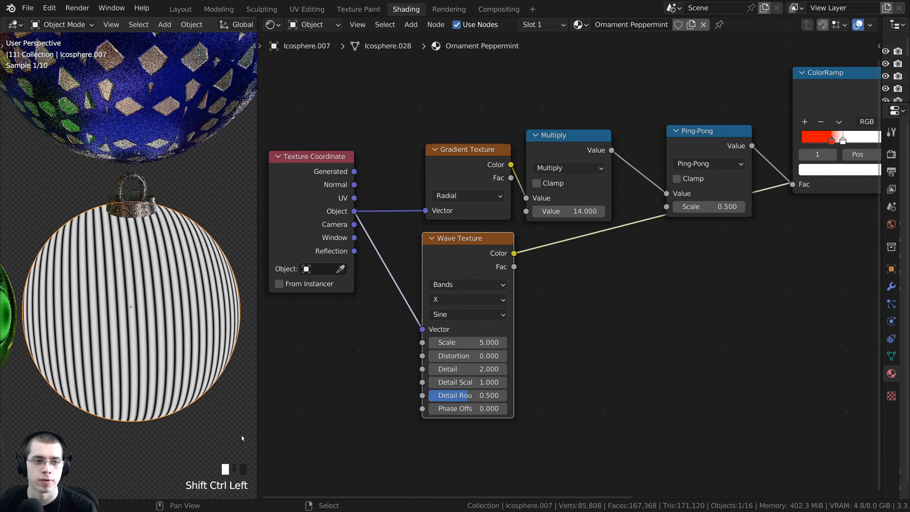
middle_drag(169, 354, 171, 356)
scroll(95, 308, up, 2)
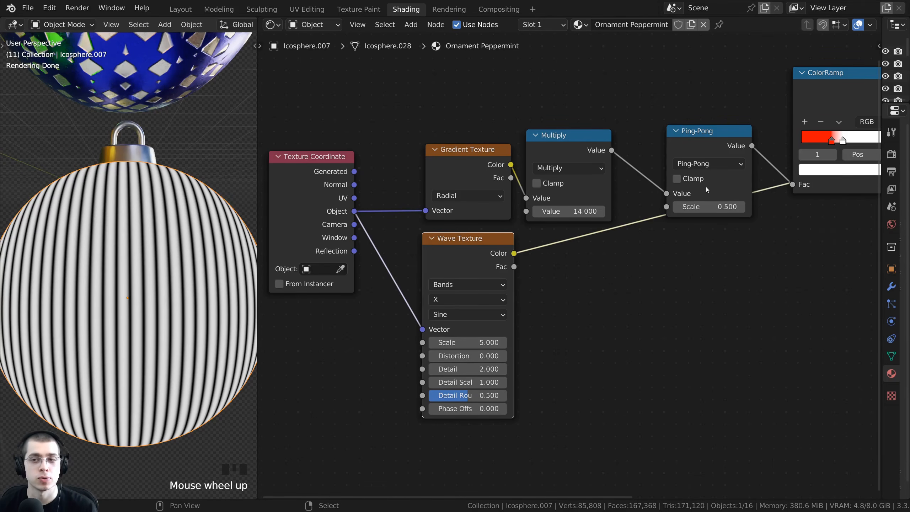
Step: Set the Wave Texture's bands direction to Z
drag(459, 252, 459, 254)
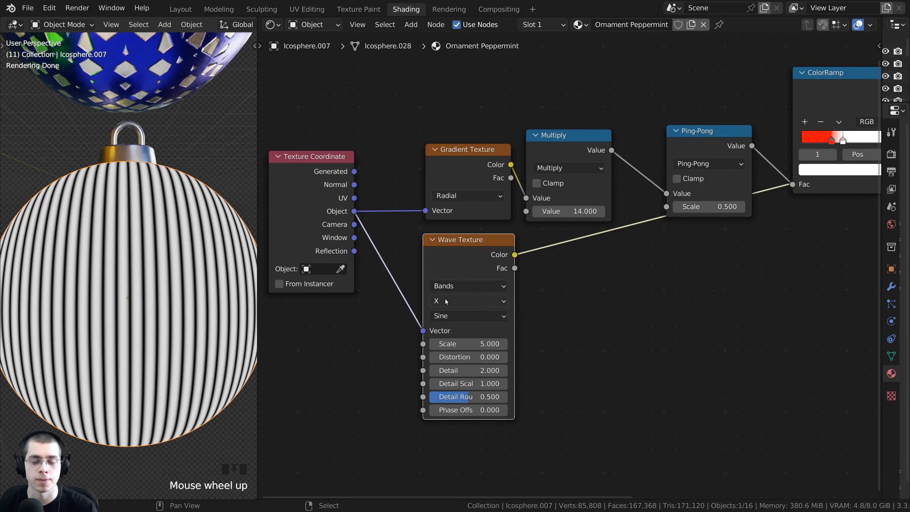
click(441, 302)
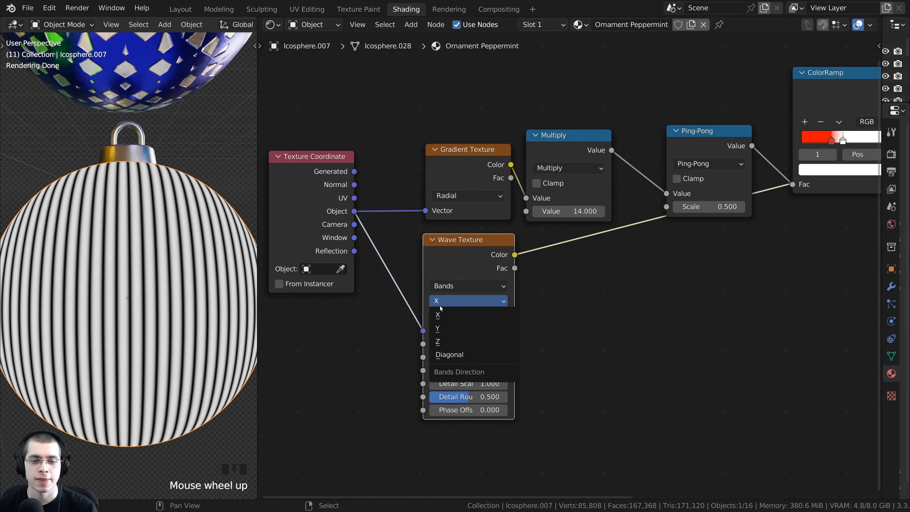
click(450, 344)
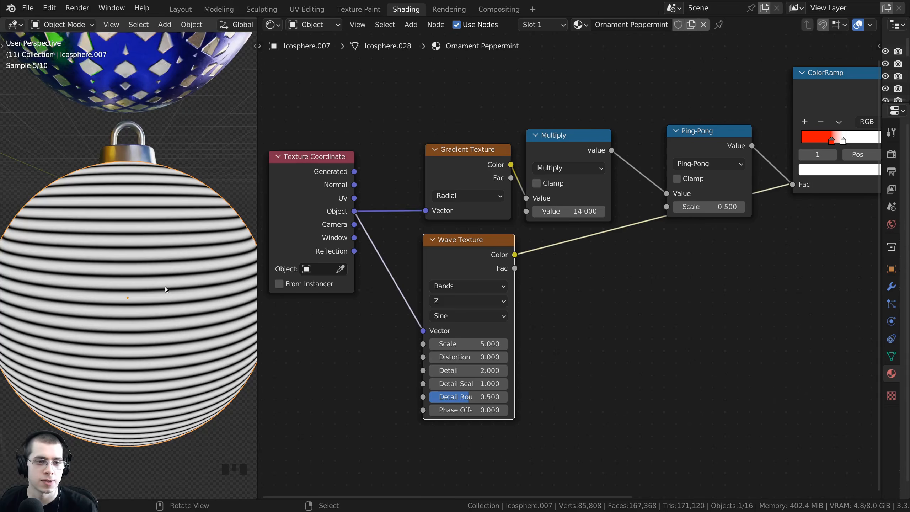
Step: Set the Wave Texture's scale to 0.1 and check the resulting gradient across the ornament
shift+drag(461, 344, 409, 344)
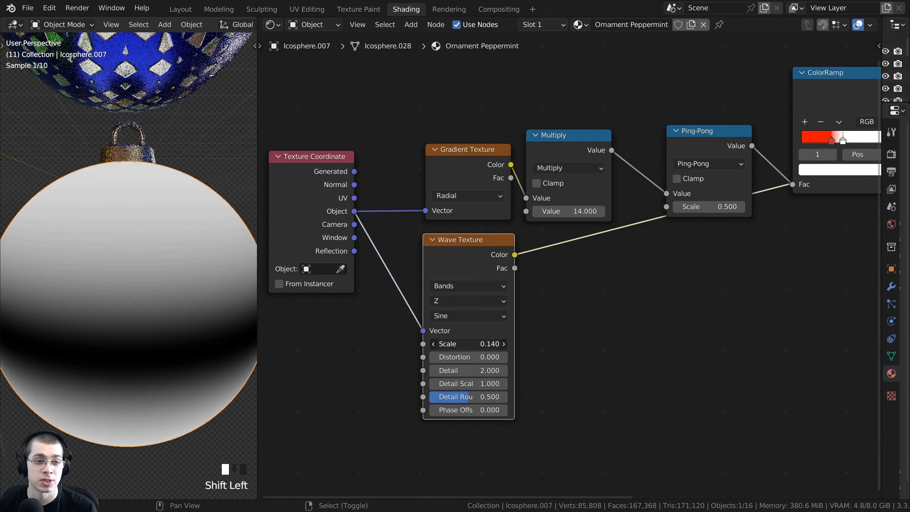
click(462, 345)
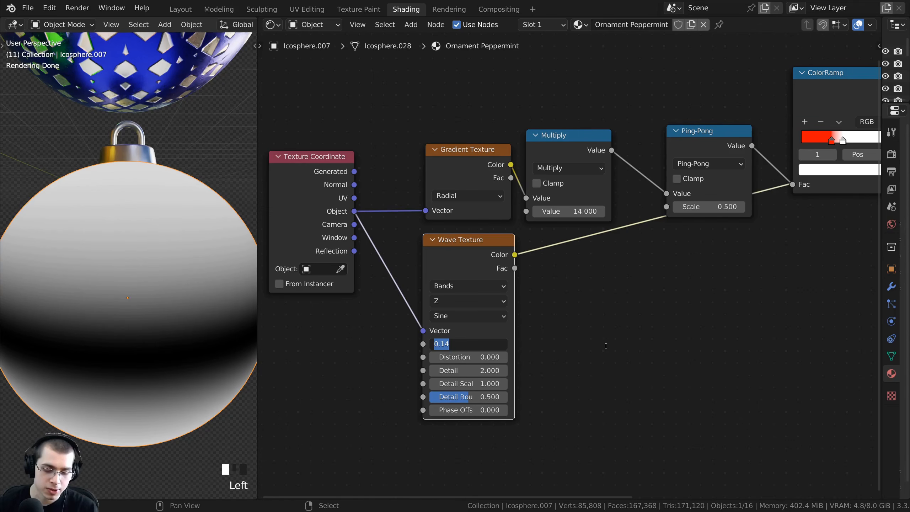
text(.1)
key(Return)
mouse_move(136, 337)
middle_down()
mouse_move(141, 320)
mouse_move(132, 359)
mouse_move(121, 266)
mouse_move(149, 301)
mouse_move(142, 348)
middle_up()
scroll(142, 295, up, 2)
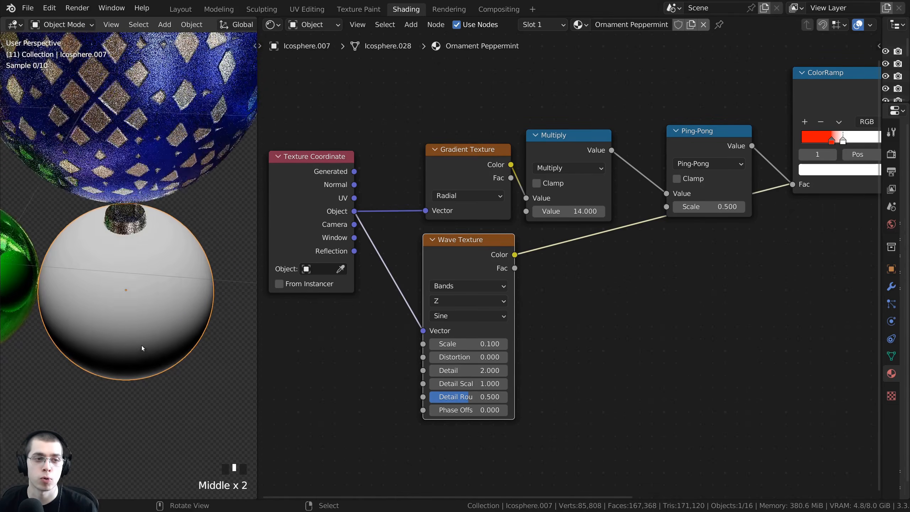
scroll(129, 227, up, 2)
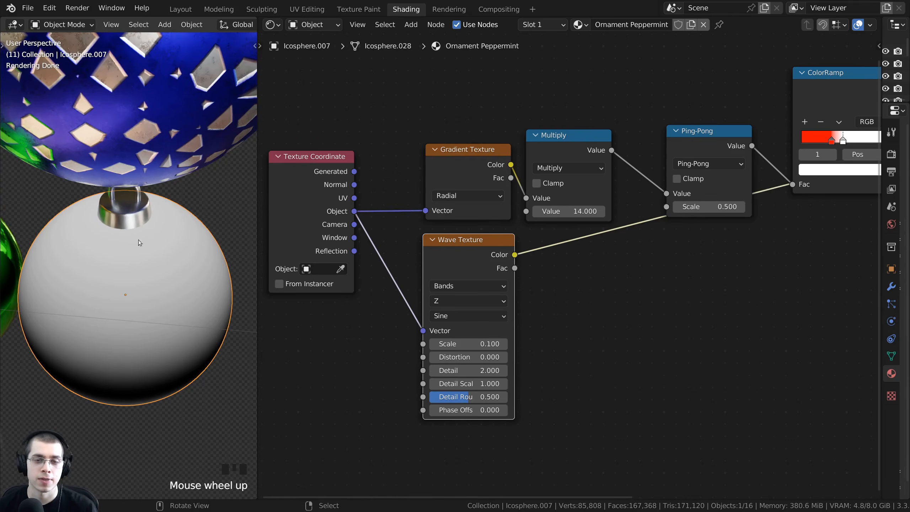
Step: Compare the Ping-Pong stripes with the Wave Texture gradient by previewing each node on the ornament
scroll(494, 323, down, 3)
middle_drag(494, 323, 435, 338)
scroll(406, 289, up, 2)
middle_drag(406, 289, 395, 307)
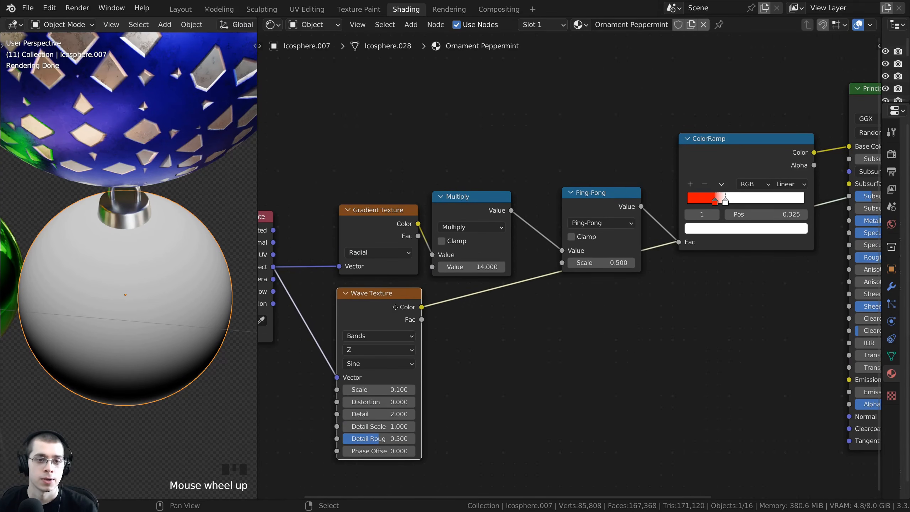
drag(395, 307, 396, 308)
ctrl+shift+click(599, 206)
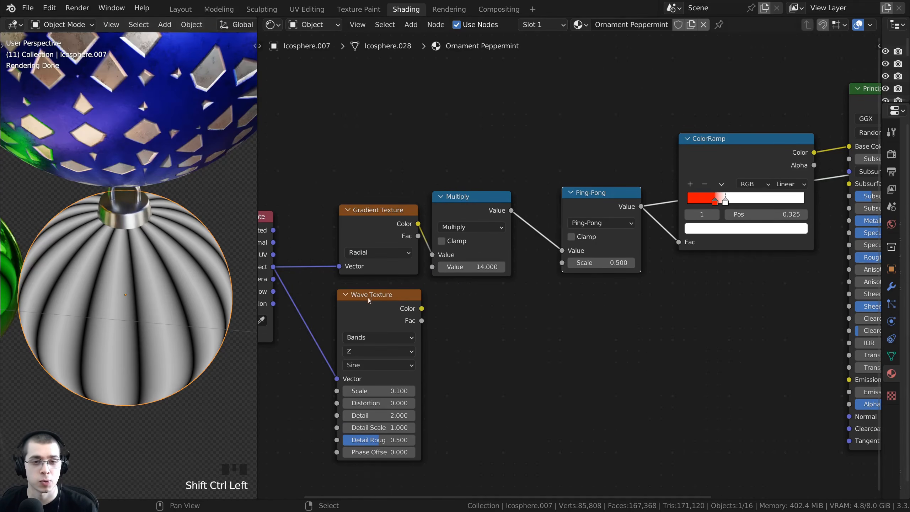
ctrl+shift+click(376, 310)
Step: Insert a MixRGB node between Multiply and Ping-Pong and connect the Wave Texture's Color to its Color2
key(shift+a)
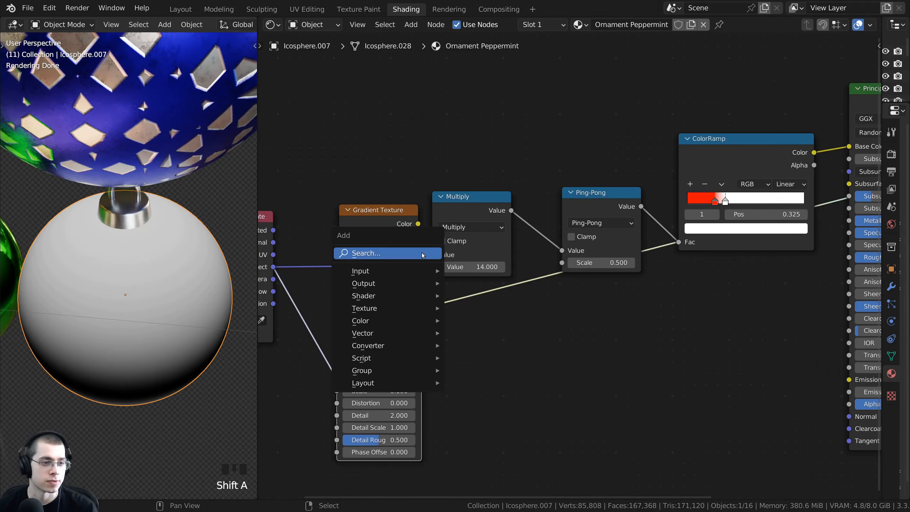
click(422, 255)
text(mix)
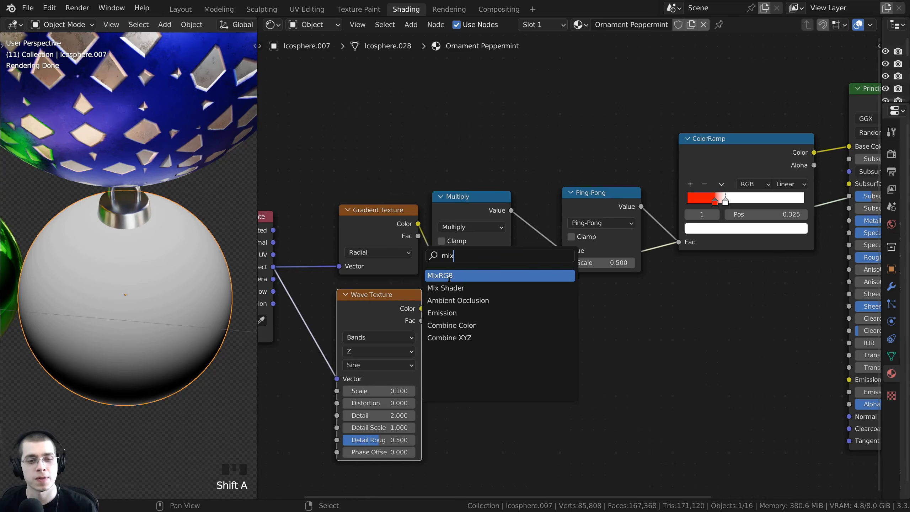
click(449, 275)
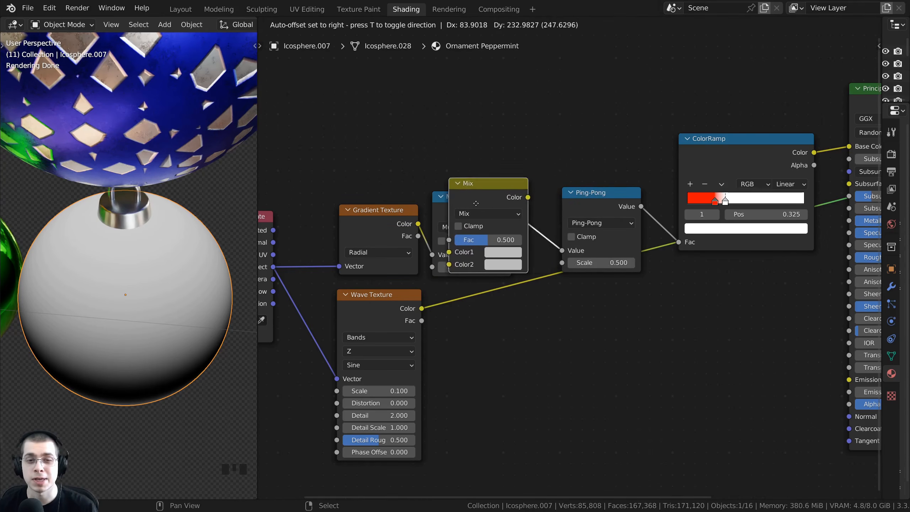
click(555, 209)
drag(555, 208, 581, 202)
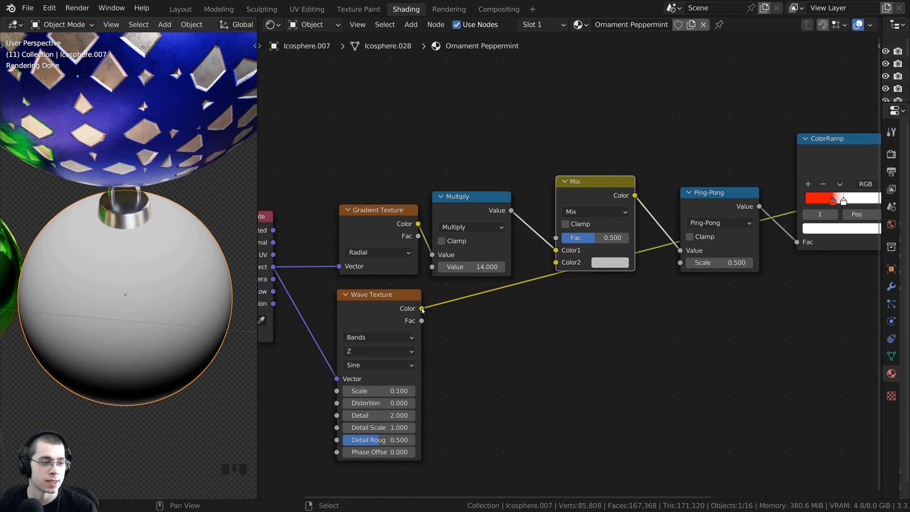
drag(422, 308, 556, 262)
click(469, 208)
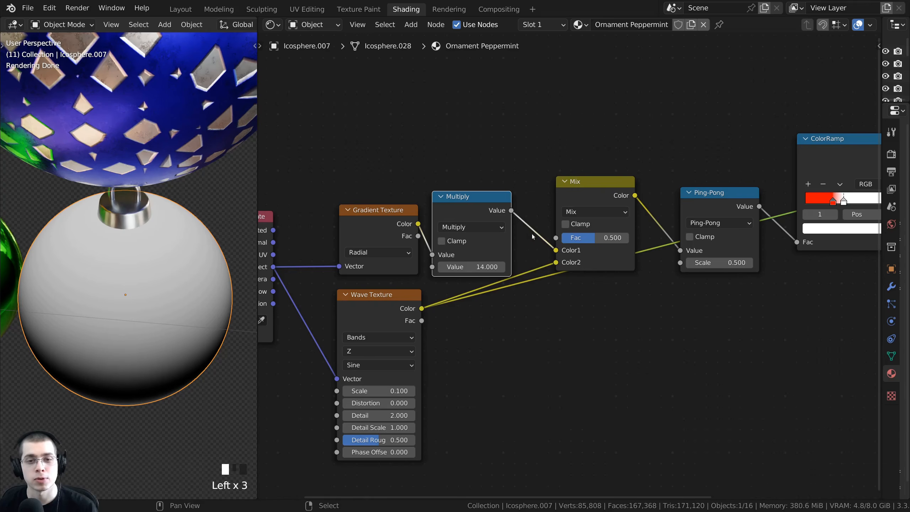
Step: Preview the ColorRamp's output on the ornament
middle_drag(560, 252, 498, 287)
scroll(498, 286, up, 1)
middle_drag(681, 246, 624, 257)
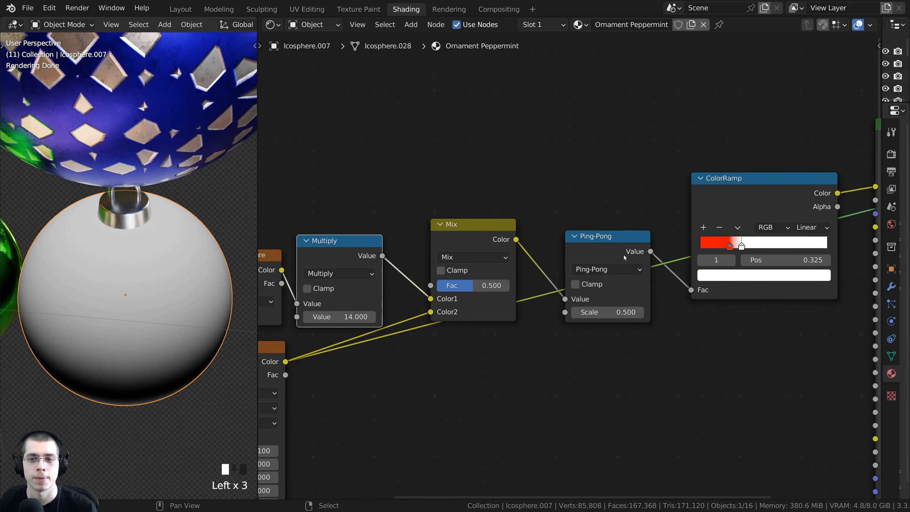
ctrl+shift+click(766, 212)
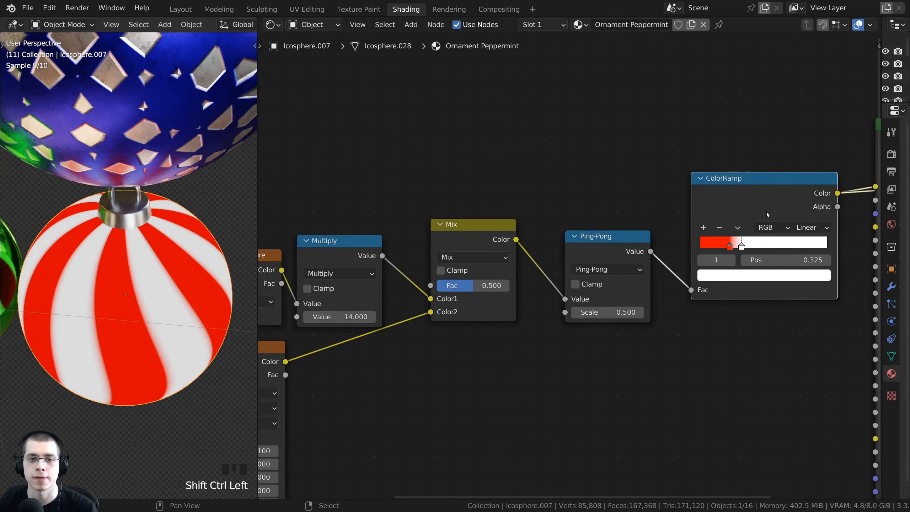
Step: Try different factor values on the Mix node to see how they bend the stripes
middle_drag(473, 300, 532, 288)
middle_drag(532, 289, 541, 292)
scroll(541, 292, up, 1)
mouse_move(540, 279)
mouse_down()
mouse_move(570, 279)
mouse_move(543, 279)
mouse_up()
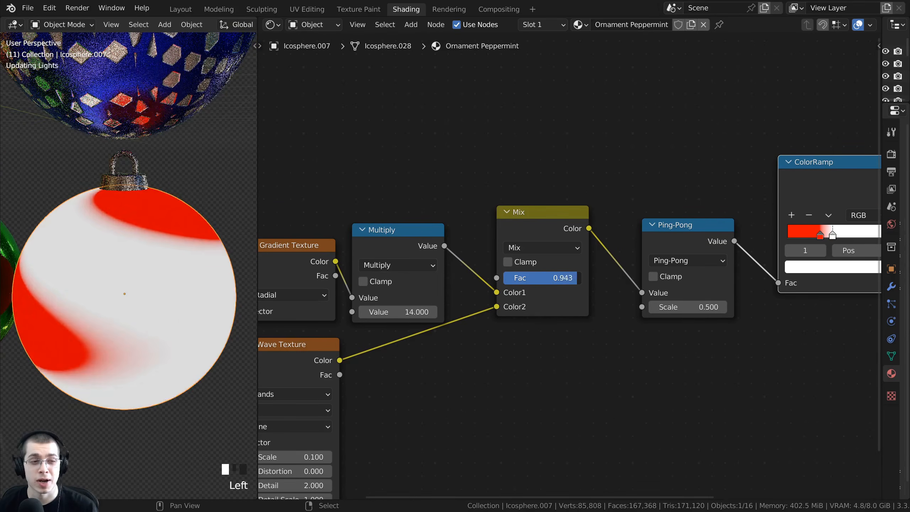
Step: Compare the Mix and Linear Light blend modes on the mix node and keep Linear Light
click(530, 251)
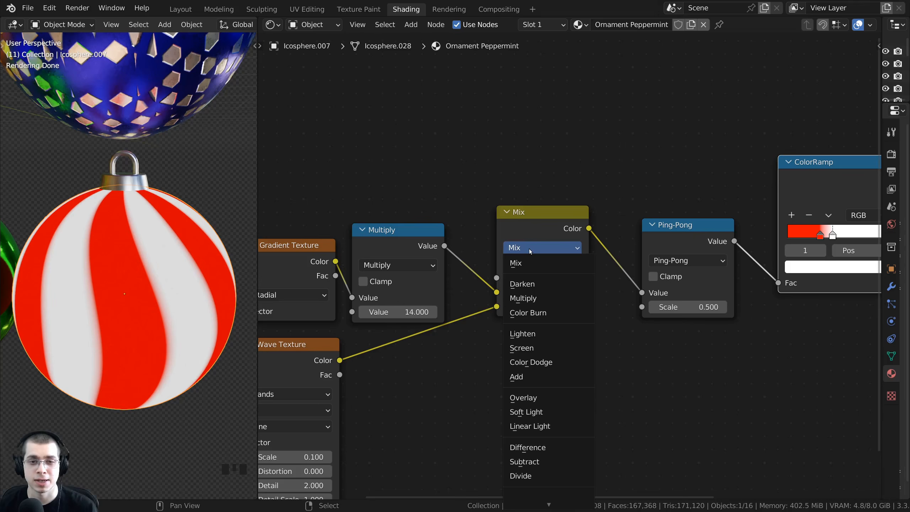
click(529, 426)
drag(541, 278, 547, 278)
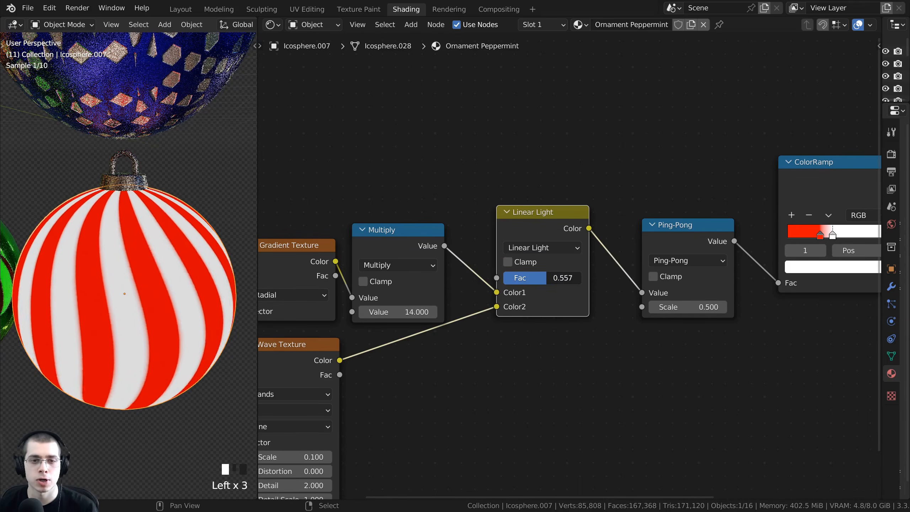
click(542, 248)
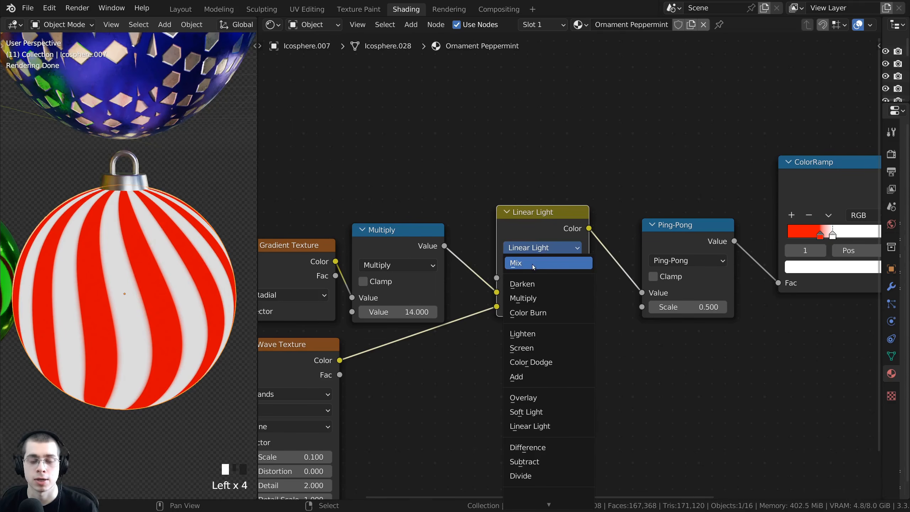
click(532, 263)
mouse_move(531, 278)
mouse_down()
mouse_move(495, 278)
mouse_move(531, 278)
mouse_up()
click(539, 248)
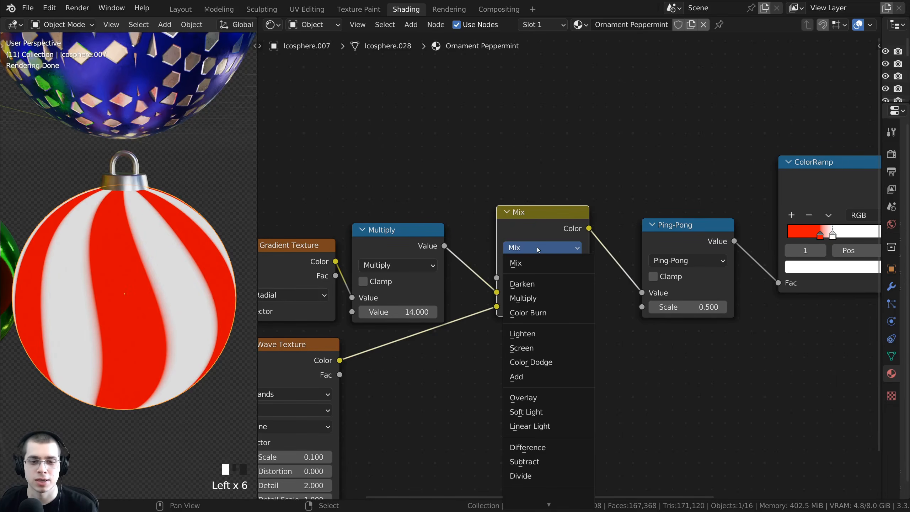
click(530, 426)
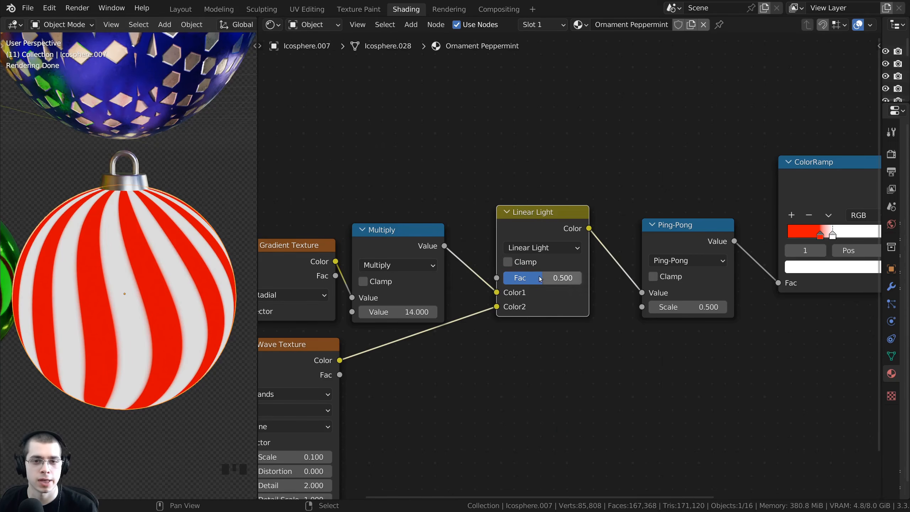
Step: Set the Linear Light node's factor to 1.000 and check the twisted stripes from several angles
drag(540, 279, 579, 279)
middle_drag(298, 374, 297, 340)
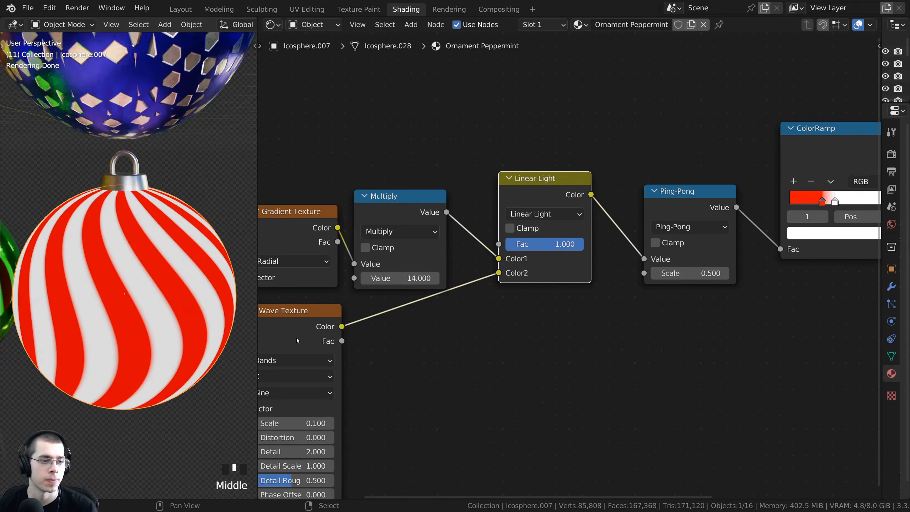
mouse_move(561, 247)
mouse_down()
mouse_move(536, 248)
mouse_move(570, 247)
mouse_up()
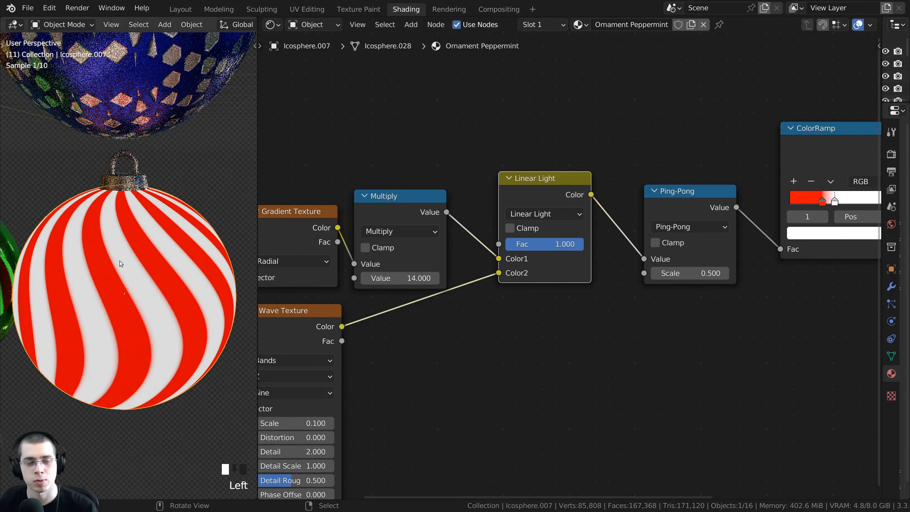
middle_drag(122, 264, 127, 292)
mouse_move(558, 244)
mouse_down()
mouse_move(512, 244)
mouse_move(570, 244)
mouse_up()
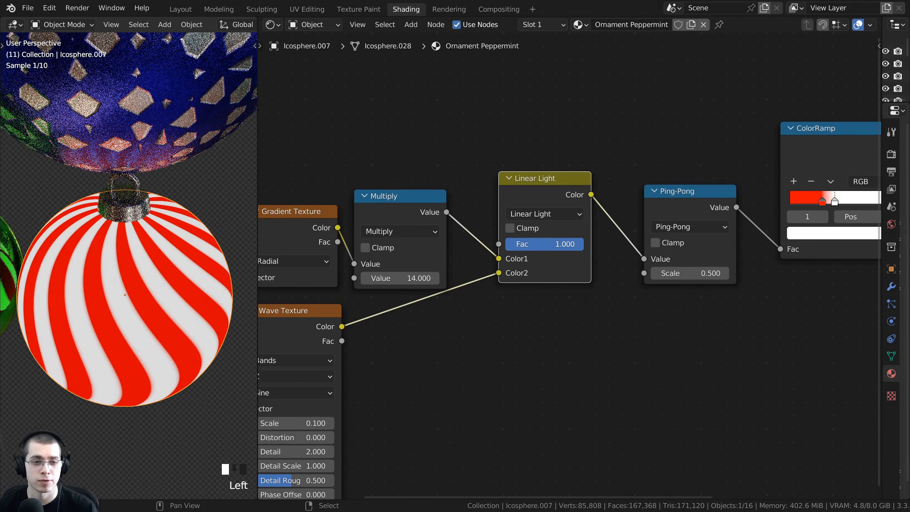
middle_drag(129, 230, 121, 217)
scroll(123, 218, down, 1)
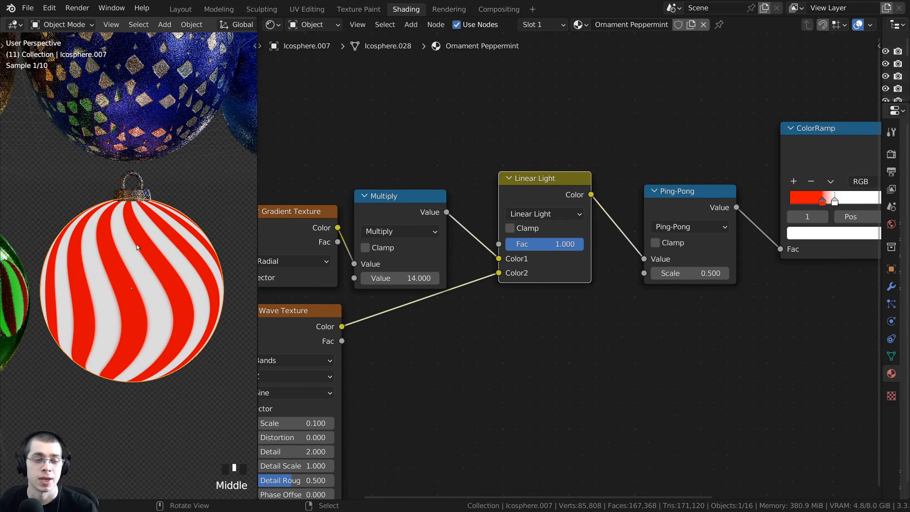
scroll(121, 217, up, 2)
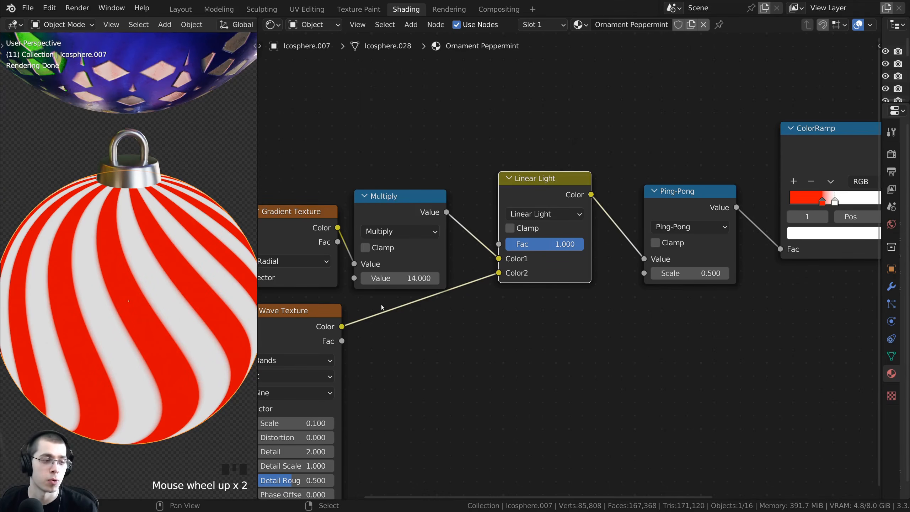
Step: Duplicate the Multiply node, insert the copy between the Wave Texture and Linear Light, and space the nodes apart
drag(399, 207, 408, 195)
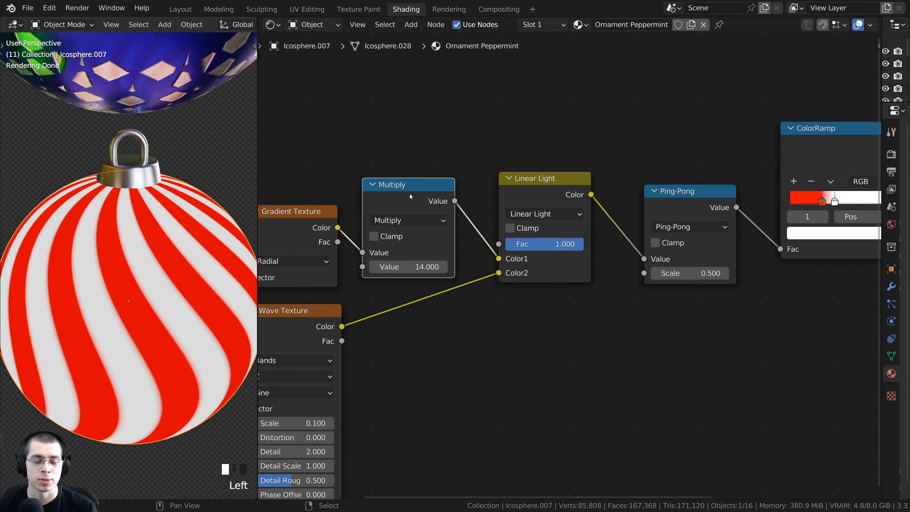
middle_drag(411, 196, 436, 163)
key(shift+d)
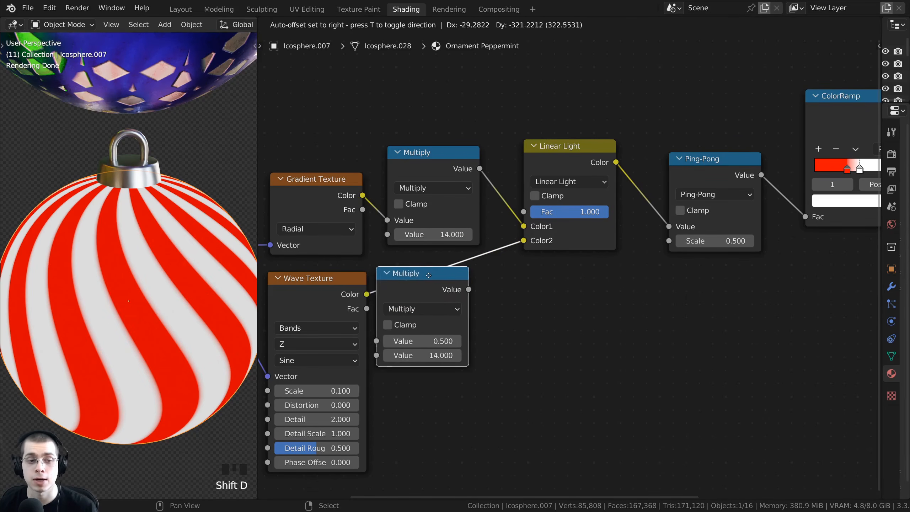
click(457, 269)
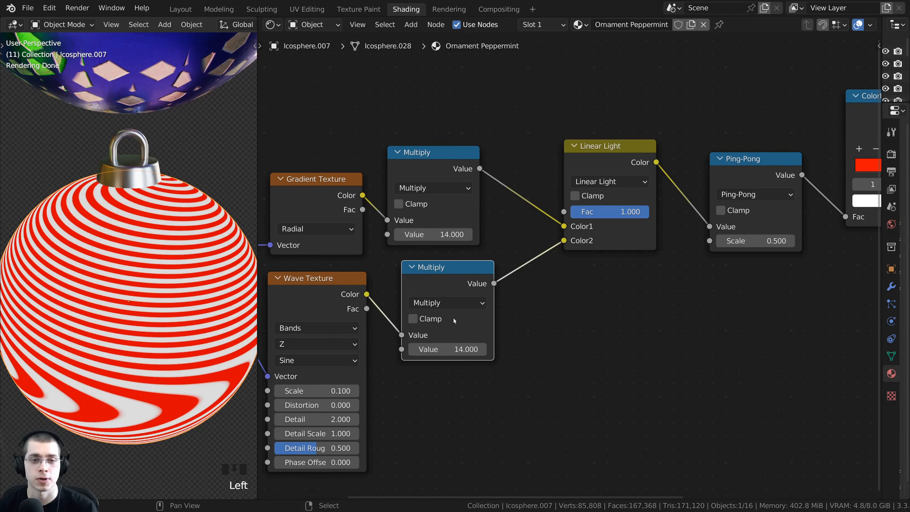
drag(445, 289, 442, 286)
middle_drag(326, 285, 425, 287)
drag(427, 287, 410, 287)
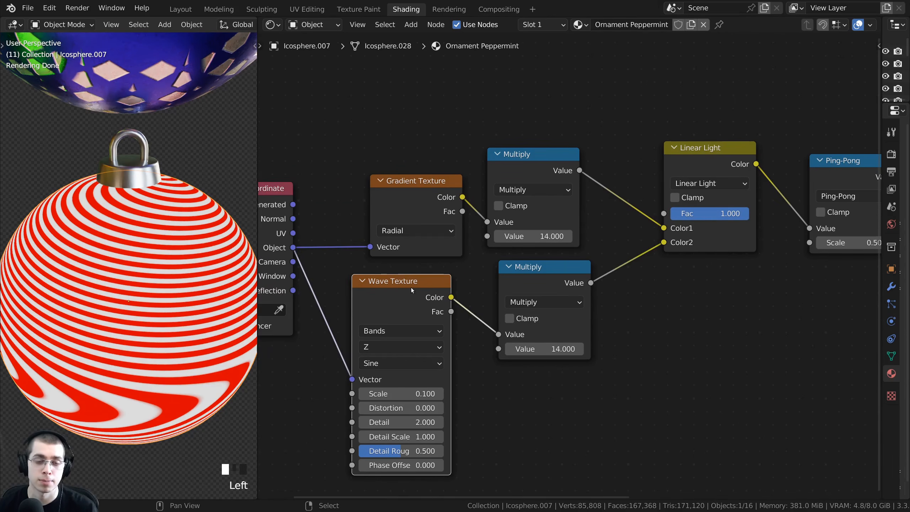
click(554, 274)
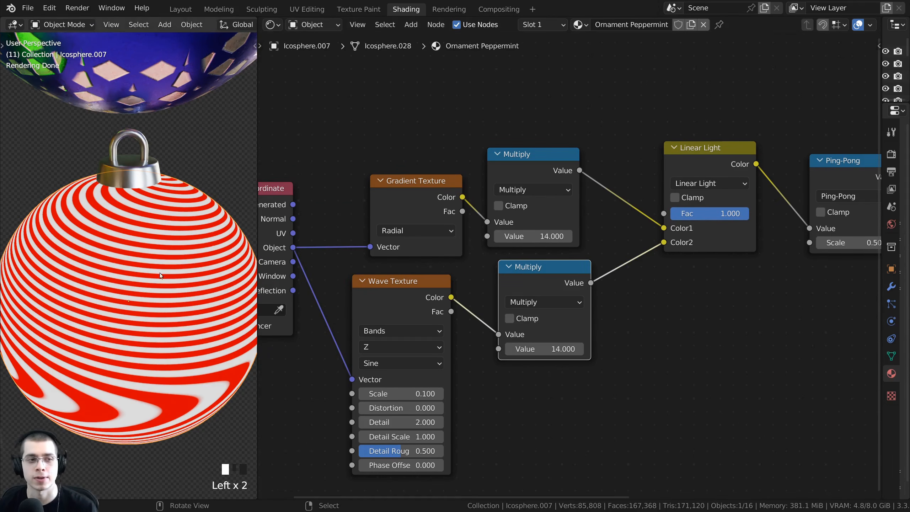
Step: Set the value of the Wave Texture's Multiply node to 2
middle_drag(159, 273, 162, 248)
shift+drag(548, 349, 447, 348)
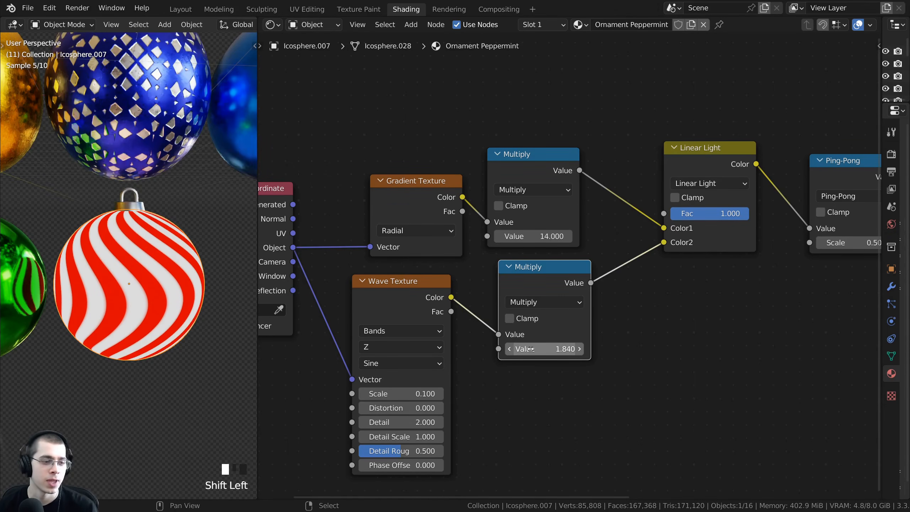
click(530, 348)
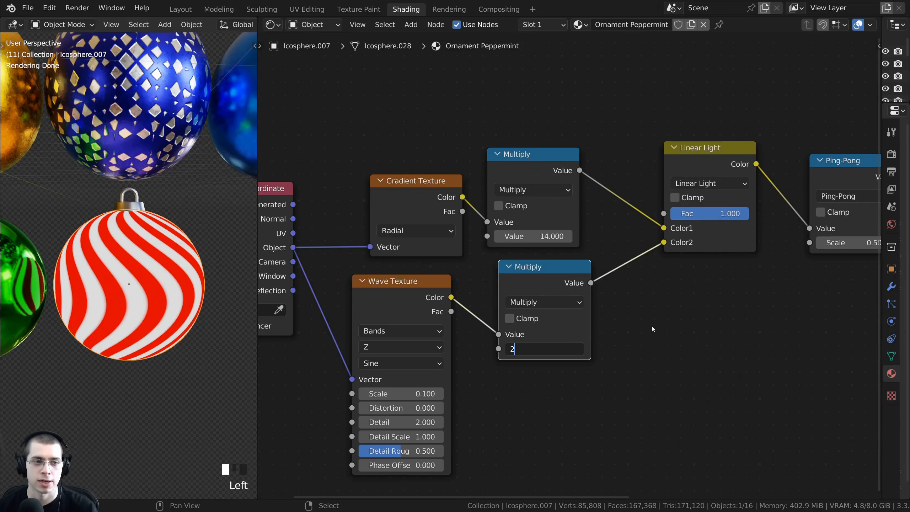
key(Return)
Step: Try other values on the Wave Texture's Multiply node to see how strongly the stripes twist
middle_drag(144, 283, 143, 311)
drag(549, 349, 644, 350)
right_click(548, 350)
Step: Reconnect the Principled BSDF to the Material Output and move the output node clear of the shader
middle_drag(183, 275, 158, 236)
scroll(358, 305, down, 3)
middle_drag(548, 268, 437, 282)
middle_drag(763, 188, 588, 202)
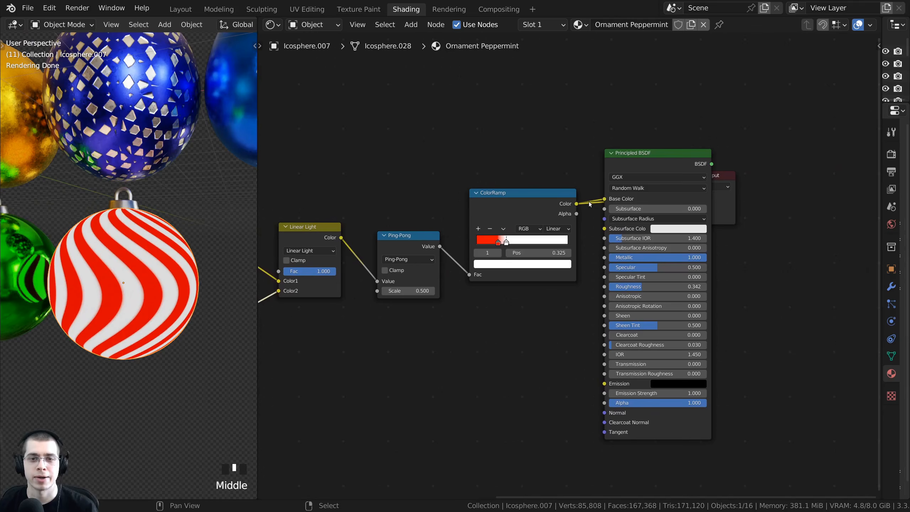
ctrl+shift+click(658, 159)
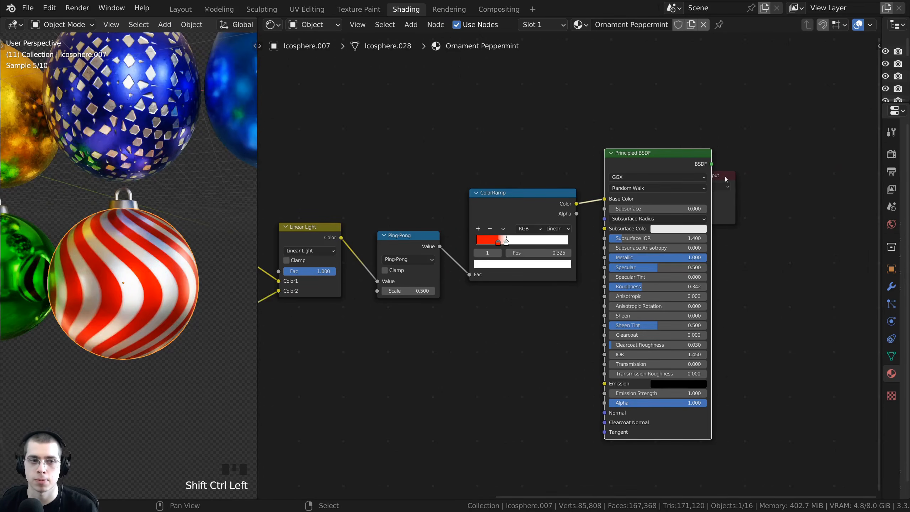
drag(721, 176, 774, 157)
middle_drag(220, 266, 232, 317)
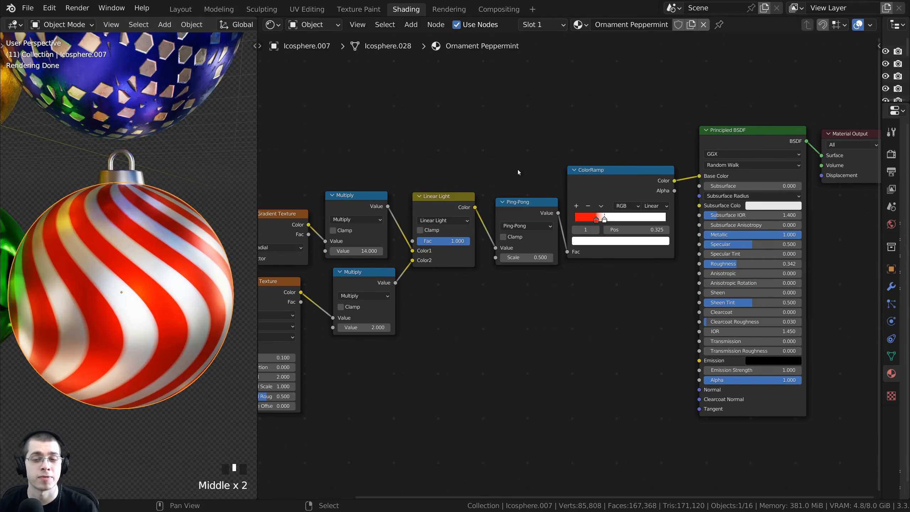
scroll(563, 233, up, 2)
middle_drag(667, 247, 558, 262)
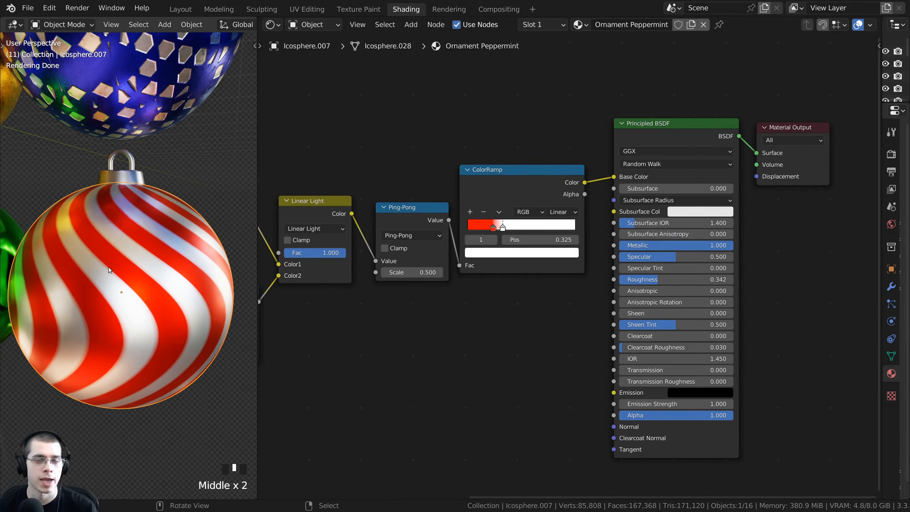
Step: Connect the stripe ColorRamp's Color output to the Principled BSDF's Roughness input
scroll(109, 270, up, 1)
middle_drag(561, 200, 532, 179)
click(533, 170)
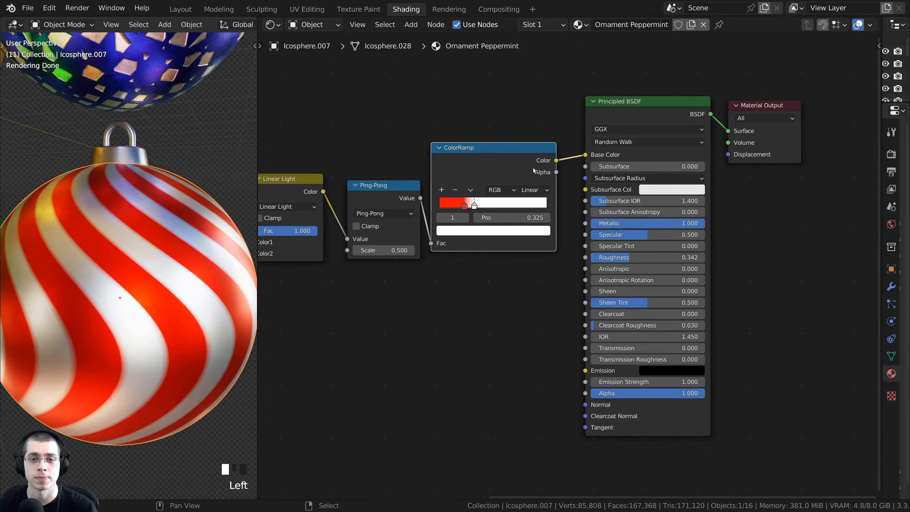
drag(555, 161, 585, 257)
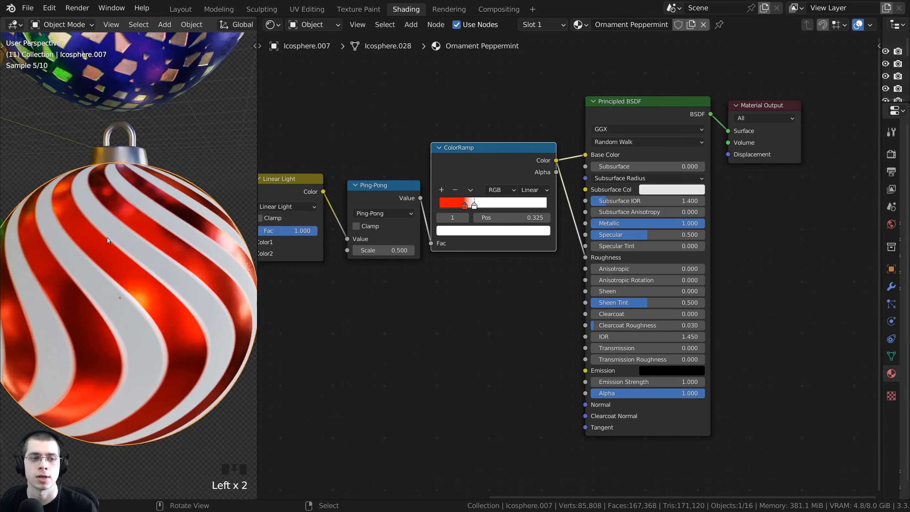
middle_drag(143, 264, 142, 265)
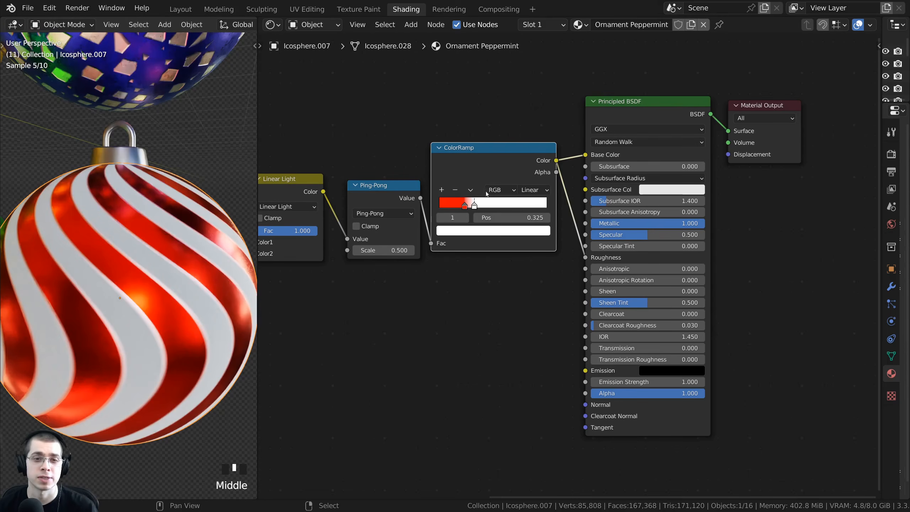
Step: Duplicate the ColorRamp and insert the copy on the link between the first ramp and Roughness
drag(494, 163, 491, 158)
middle_drag(512, 164, 450, 168)
key(shift+d)
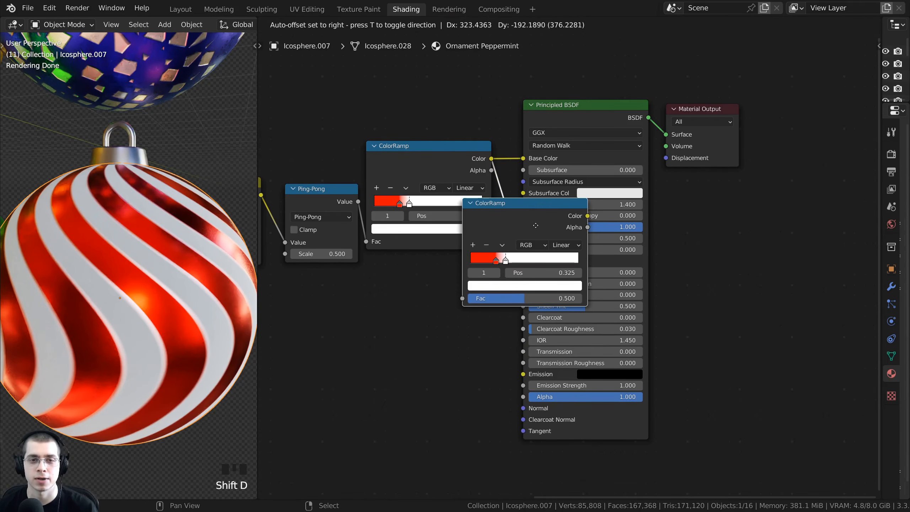
click(605, 227)
middle_drag(584, 244, 566, 253)
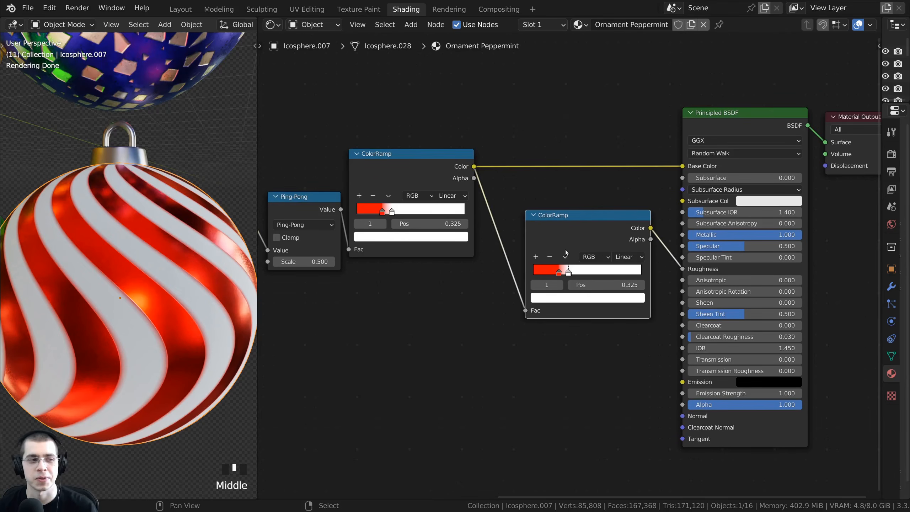
scroll(565, 251, up, 1)
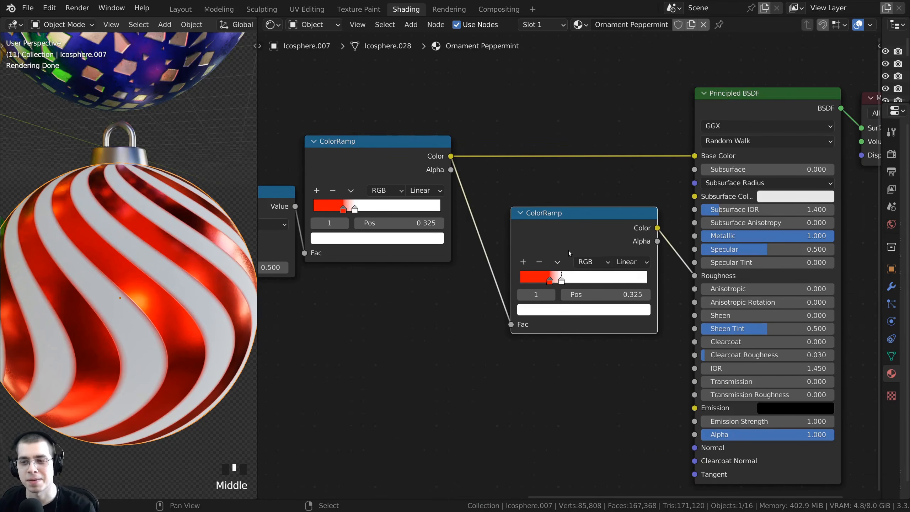
Step: Reset the duplicated ColorRamp to its default black-to-white gradient and darken its white stop to light grey
key(BackSpace)
scroll(573, 266, up, 3)
click(505, 280)
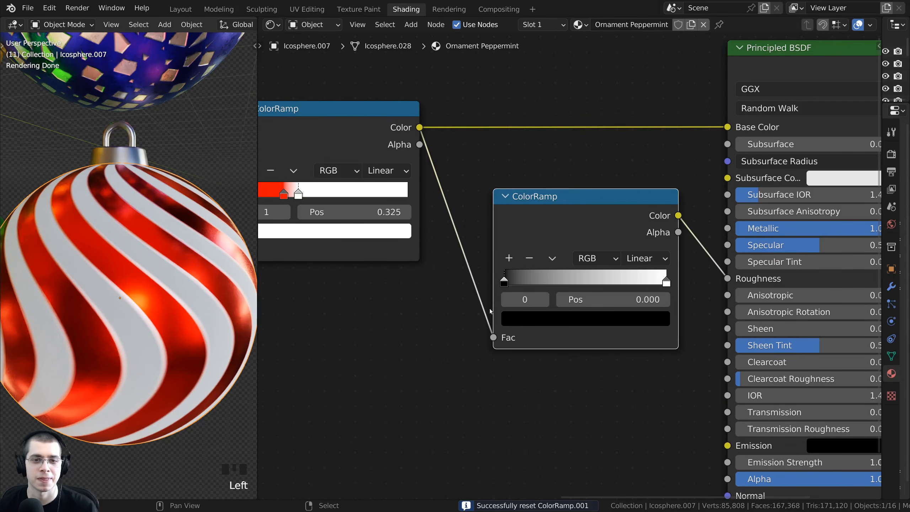
scroll(544, 301, up, 1)
middle_drag(544, 302, 516, 314)
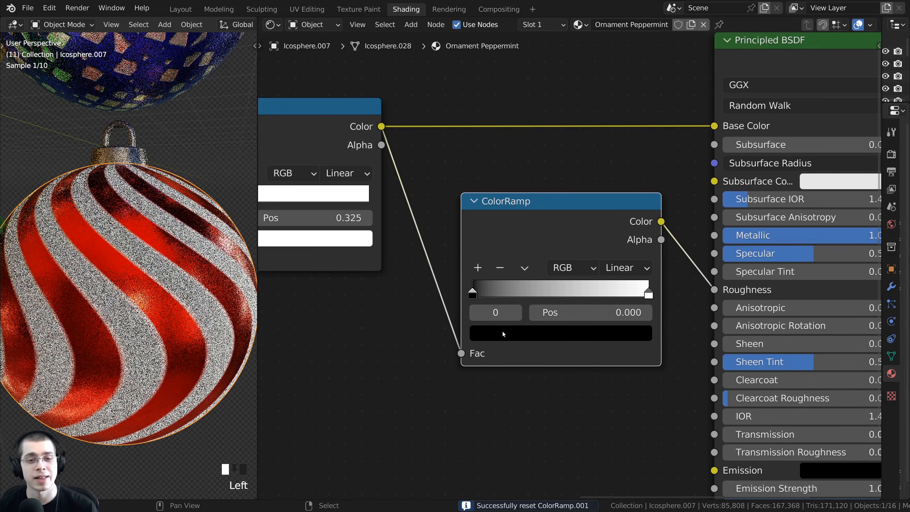
click(506, 336)
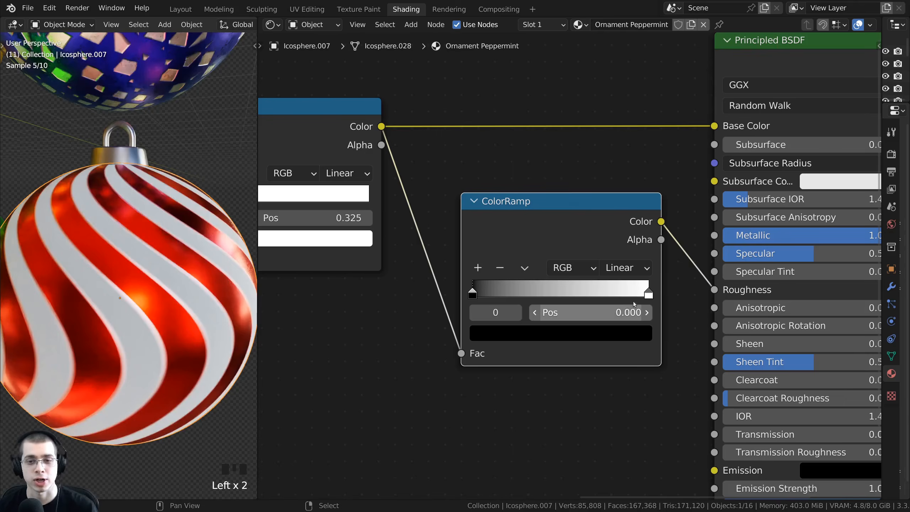
click(648, 293)
click(602, 332)
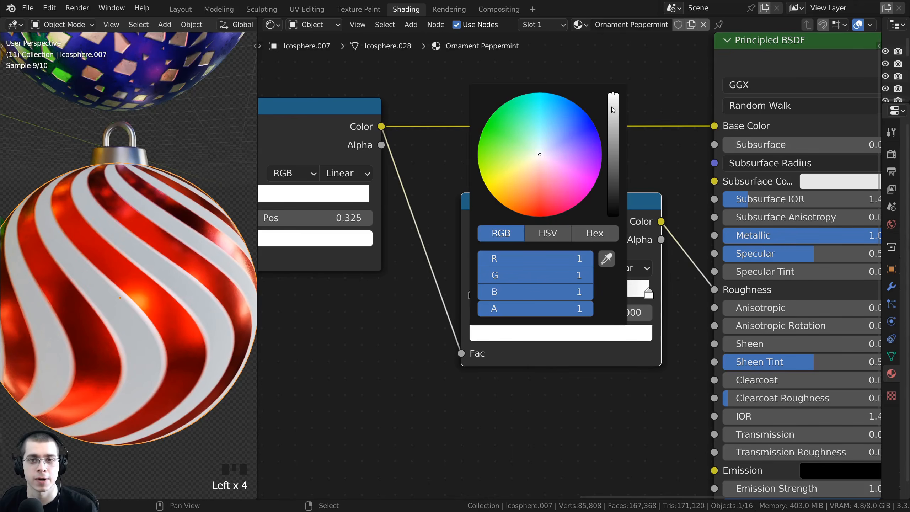
mouse_move(613, 110)
mouse_down()
mouse_move(606, 177)
mouse_move(612, 118)
mouse_up()
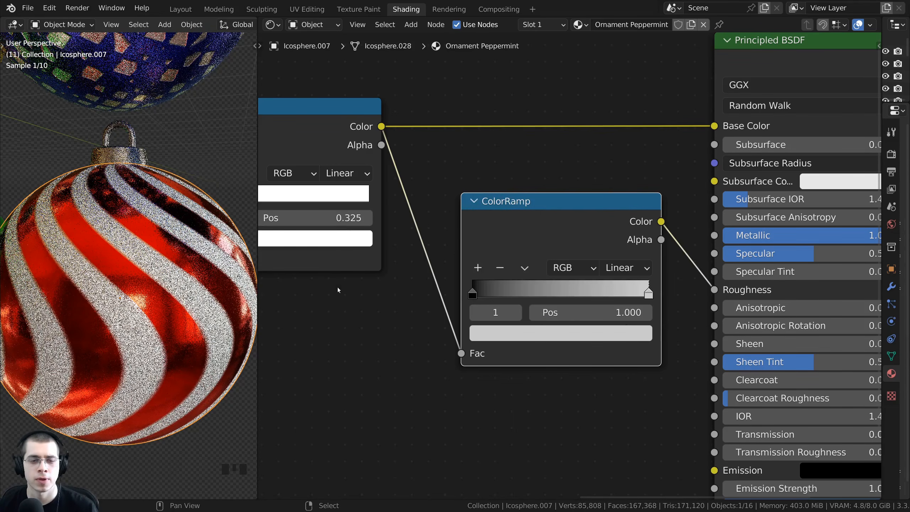
Step: Brighten the roughness ramp's black stop to a dark grey with RGB 0.053
click(472, 293)
scroll(150, 293, up, 2)
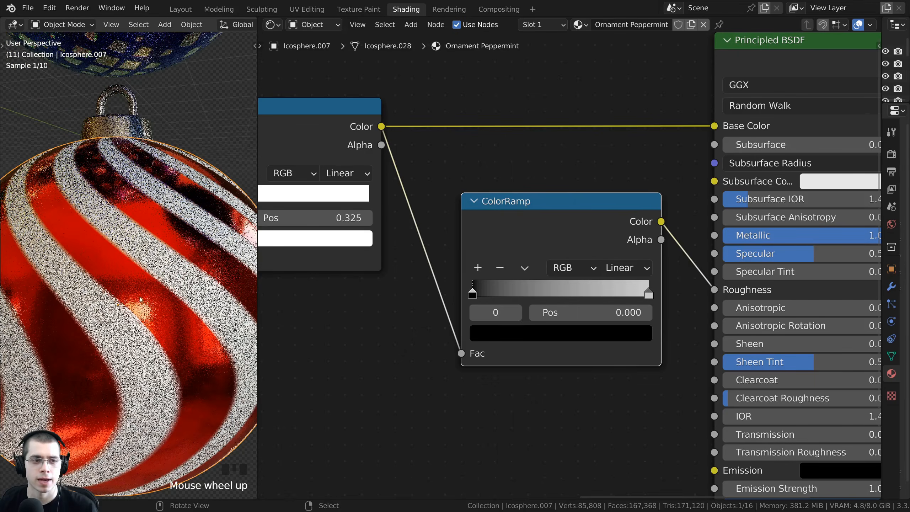
click(532, 335)
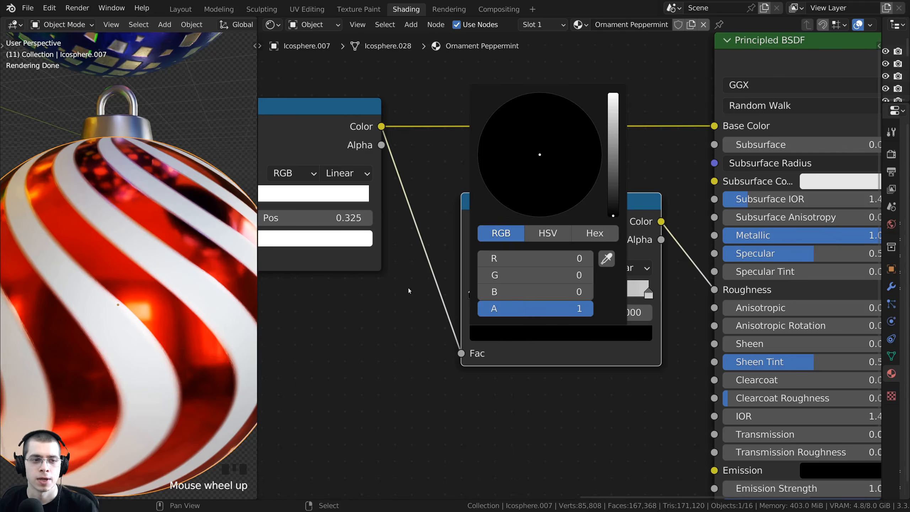
click(569, 330)
drag(610, 212, 613, 185)
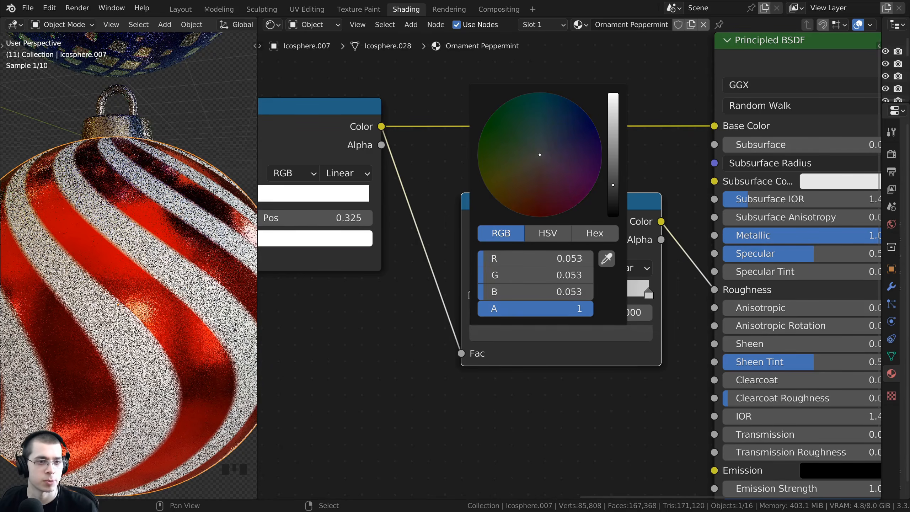
Step: Check the gloss of the red stripes and fine-tune the dark grey of the roughness ramp's first stop
middle_drag(193, 316, 207, 327)
scroll(208, 327, up, 2)
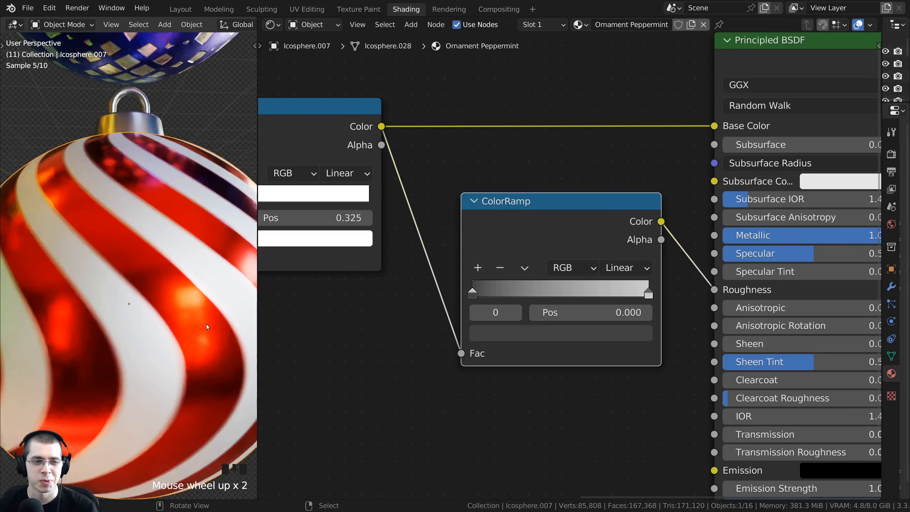
scroll(178, 294, down, 2)
middle_drag(178, 295, 148, 317)
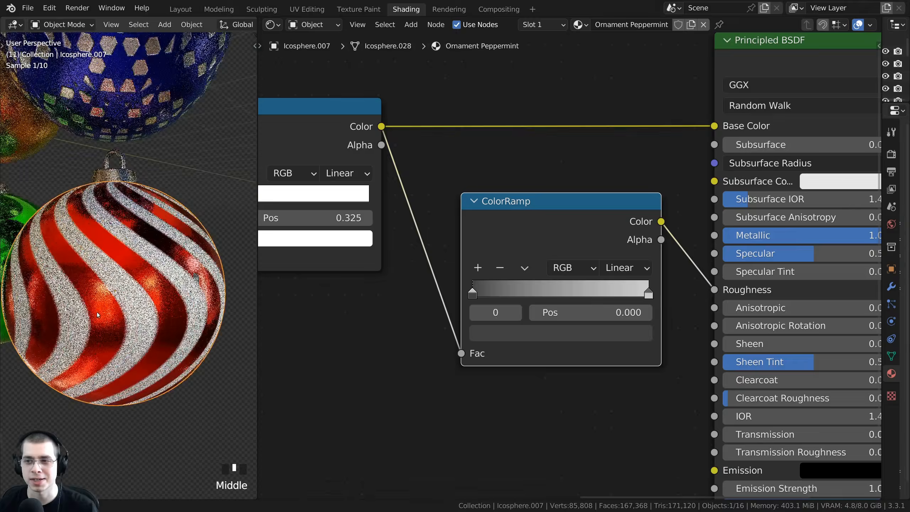
scroll(148, 317, up, 2)
scroll(135, 303, up, 1)
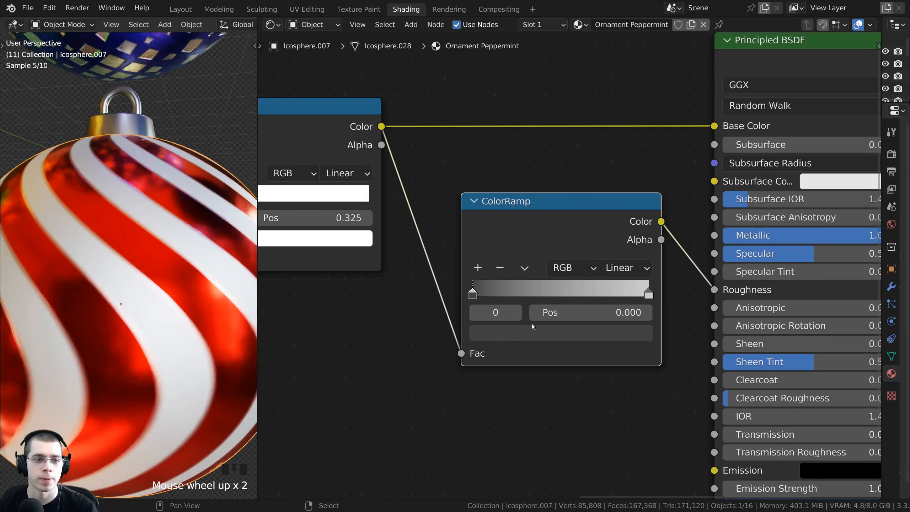
click(538, 332)
drag(611, 184, 612, 183)
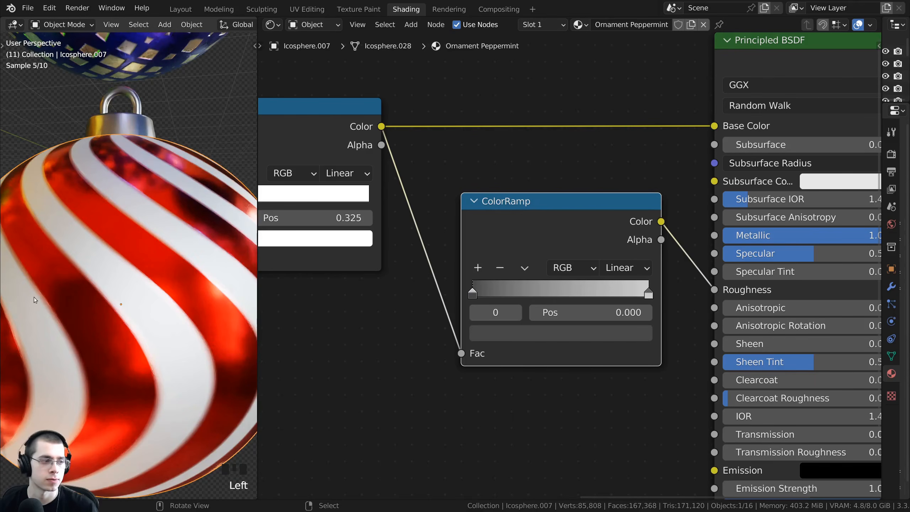
Step: Duplicate the peppermint ball together with its metal cap and place the copy about 2.22 m along the X axis
scroll(34, 297, down, 5)
middle_drag(186, 258, 219, 297)
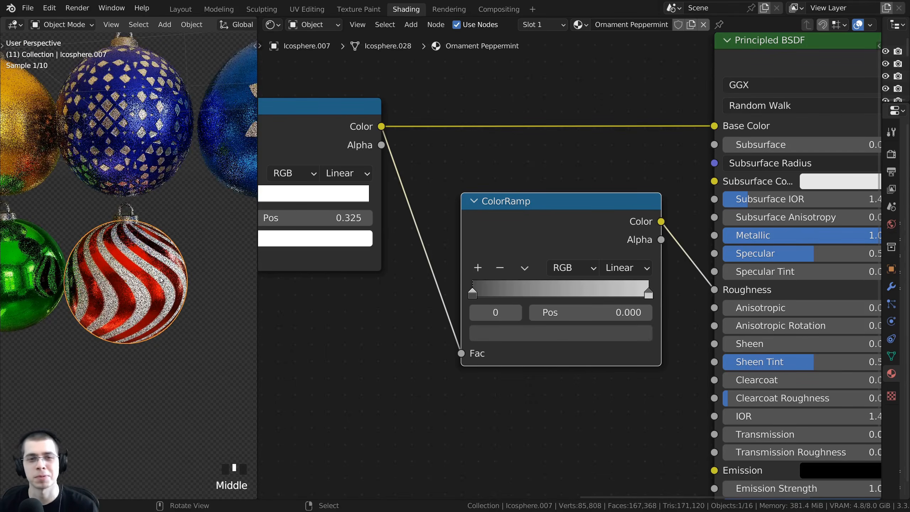
scroll(218, 297, up, 1)
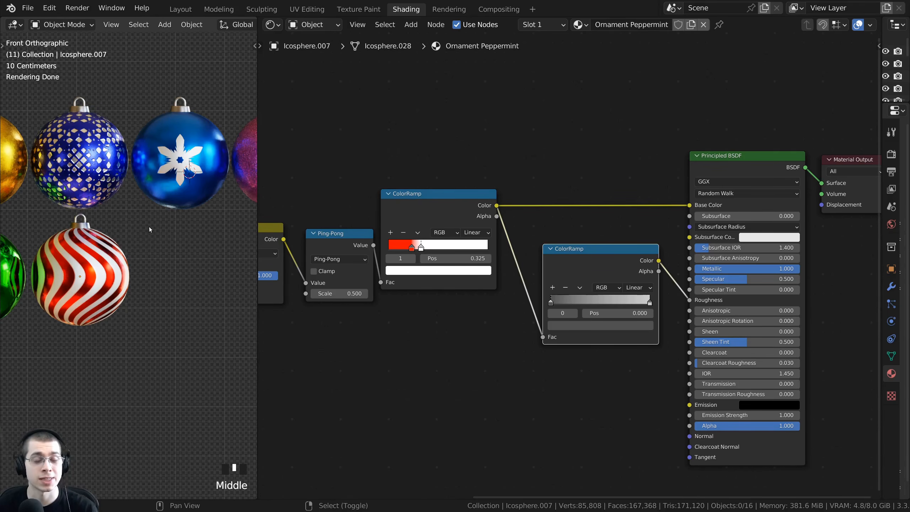
shift+middle_drag(149, 229, 124, 216)
scroll(78, 233, up, 2)
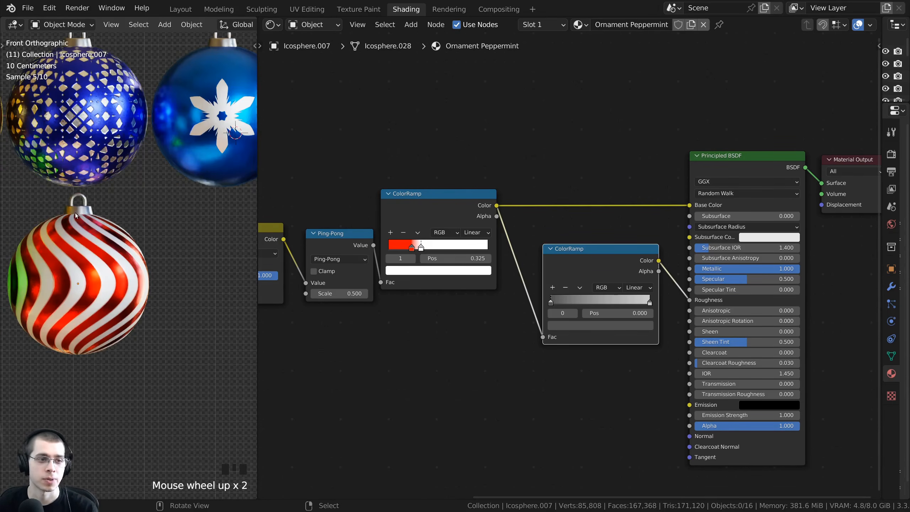
right_click(77, 212)
shift+right_click(79, 232)
scroll(192, 256, down, 2)
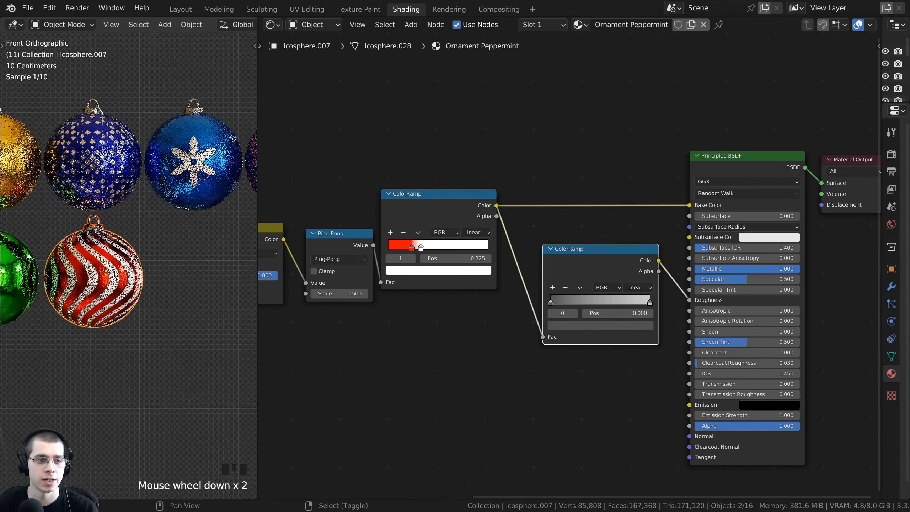
shift+middle_drag(114, 275, 92, 276)
key(shift+d)
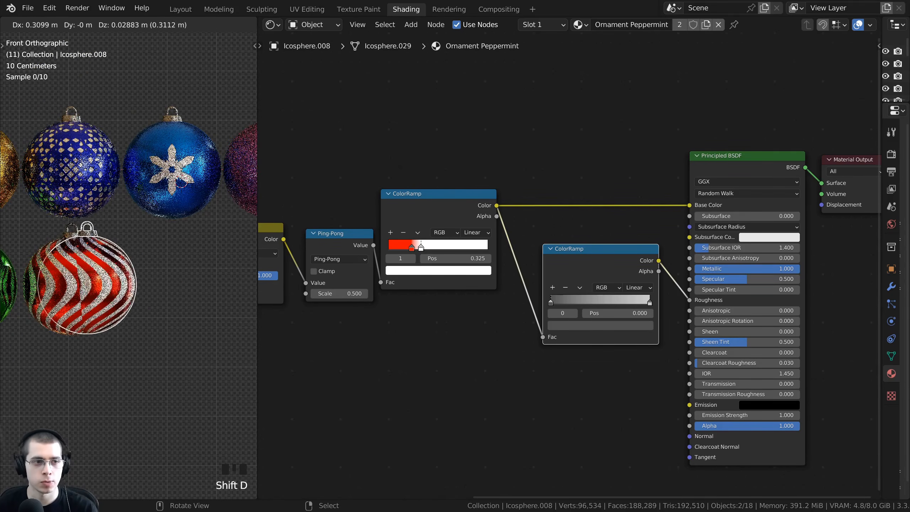
key(x)
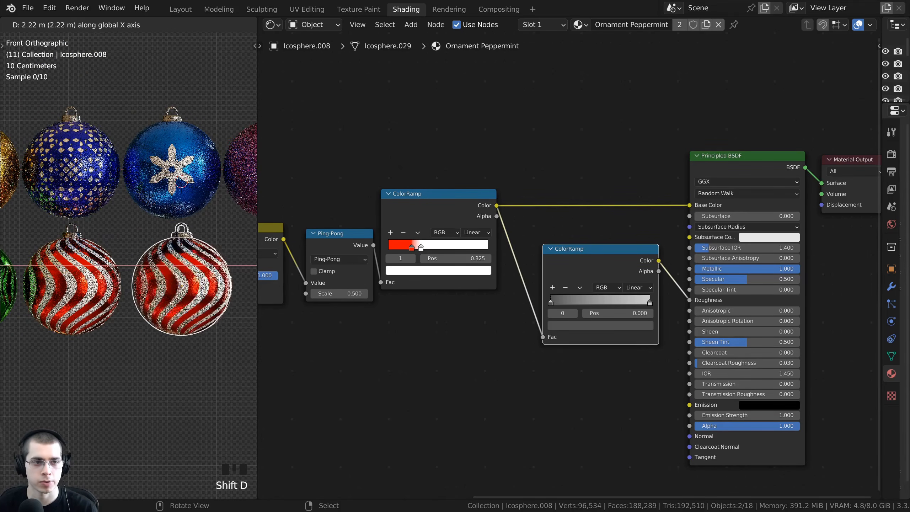
click(177, 266)
shift+middle_drag(177, 266, 174, 264)
scroll(173, 264, up, 2)
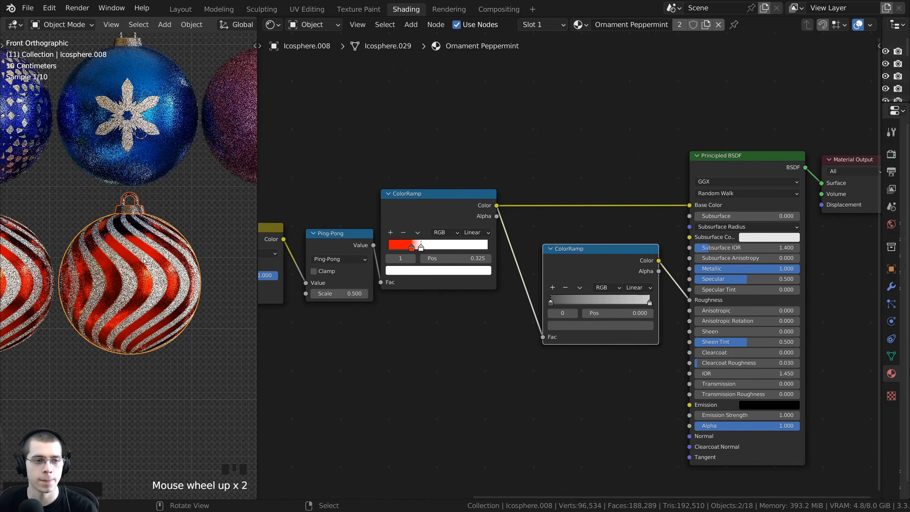
Step: Give the copied ball its own single-user copy of the material and name it Ornament Wavy
right_click(162, 279)
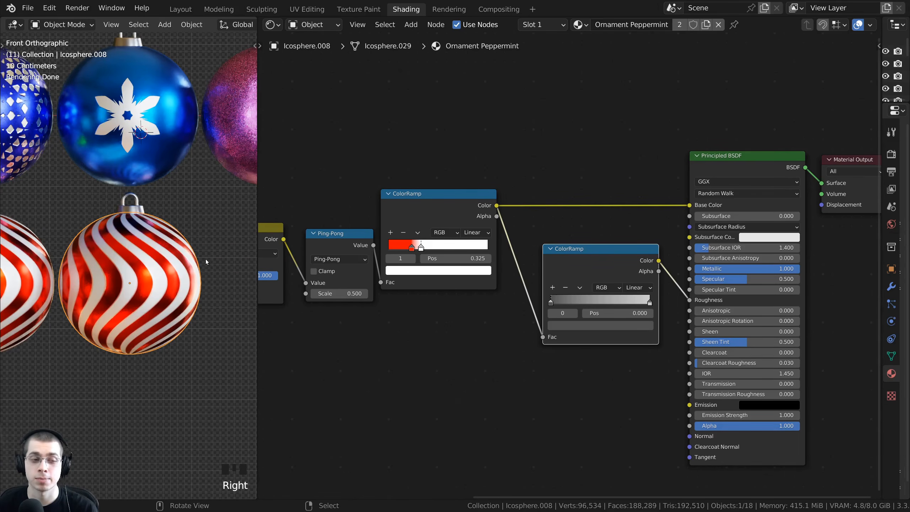
click(705, 28)
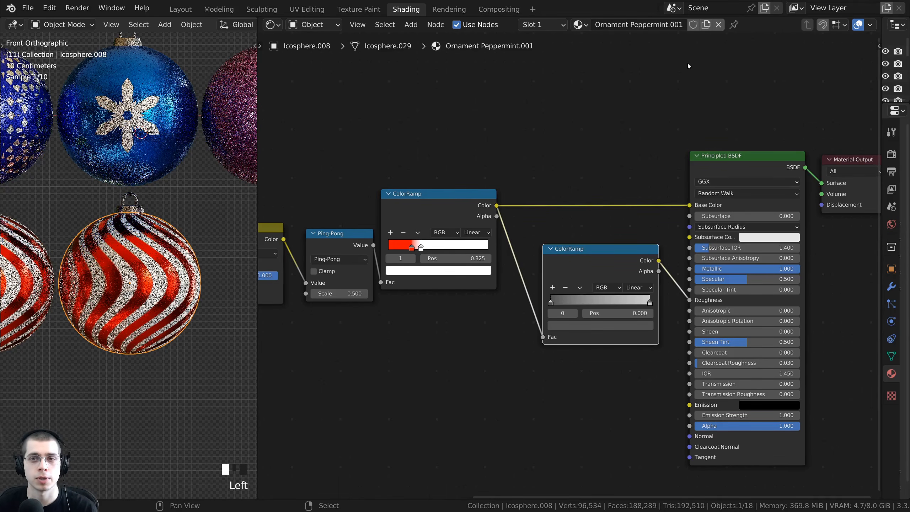
double_click(652, 25)
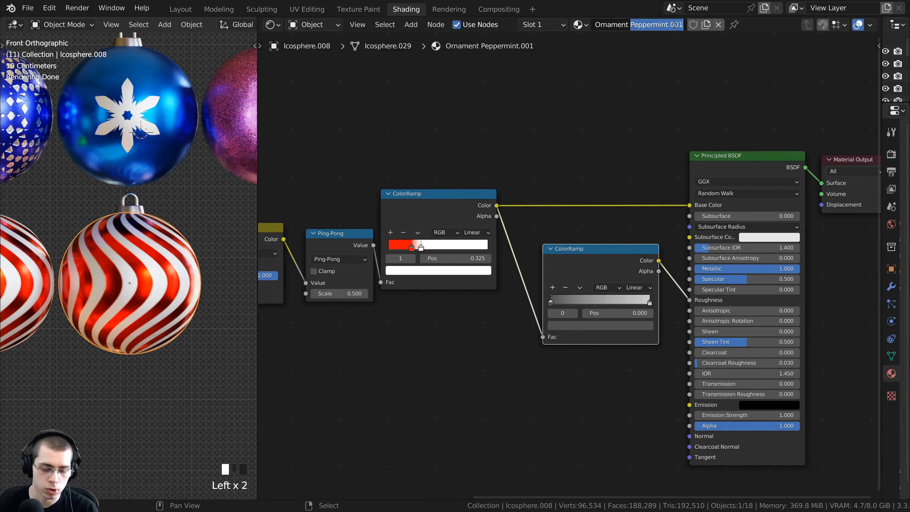
text(Wavy)
key(Return)
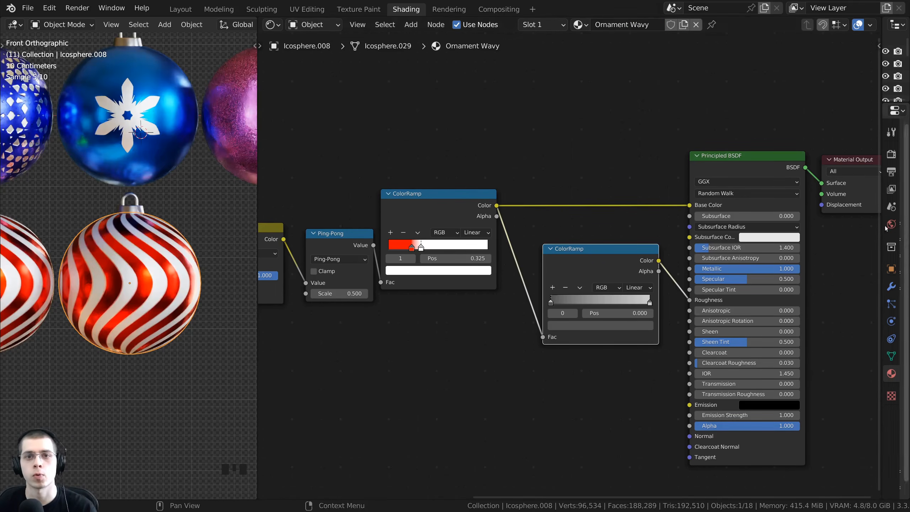
Step: Delete all nodes of the Ornament Wavy material except the Principled BSDF and Material Output
scroll(576, 192, down, 5)
middle_drag(576, 193, 659, 127)
drag(659, 130, 289, 301)
mouse_move(513, 270)
middle_down()
mouse_move(439, 275)
mouse_move(525, 266)
mouse_move(508, 269)
middle_up()
key(Delete)
middle_drag(573, 264, 487, 290)
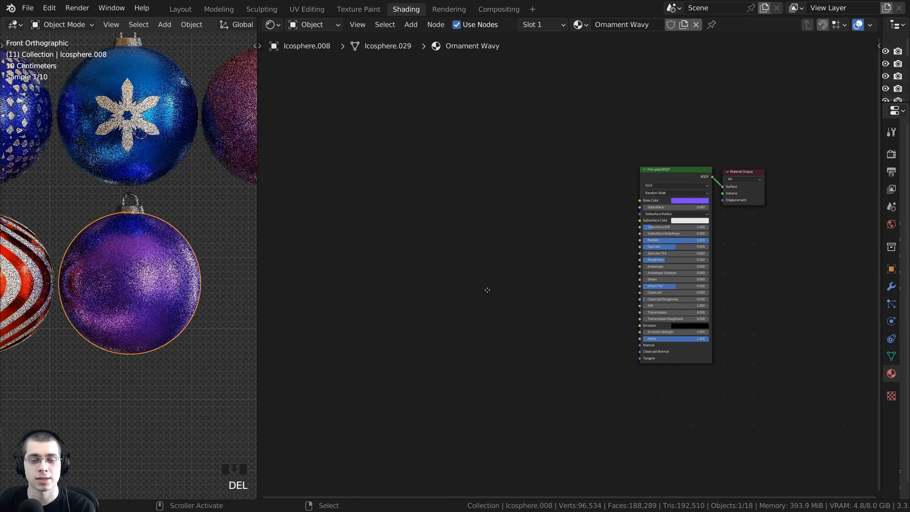
scroll(487, 290, up, 10)
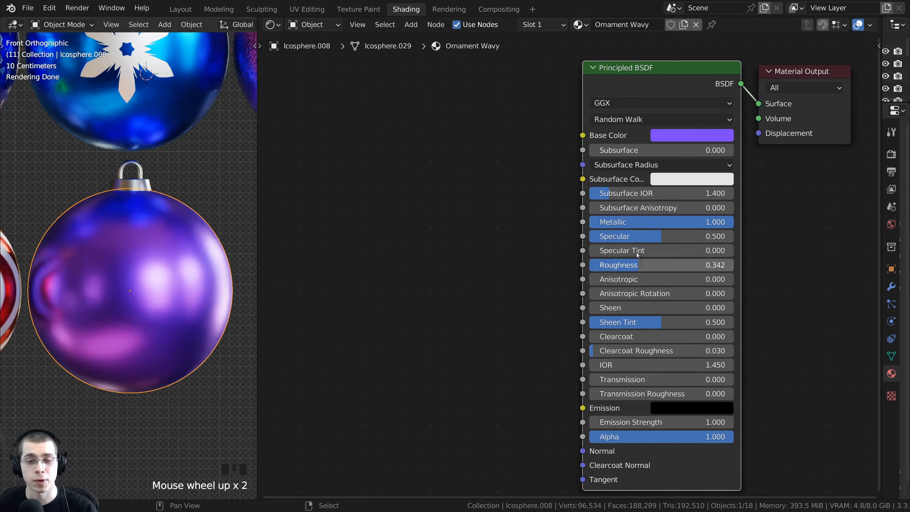
drag(678, 223, 637, 222)
drag(638, 222, 659, 221)
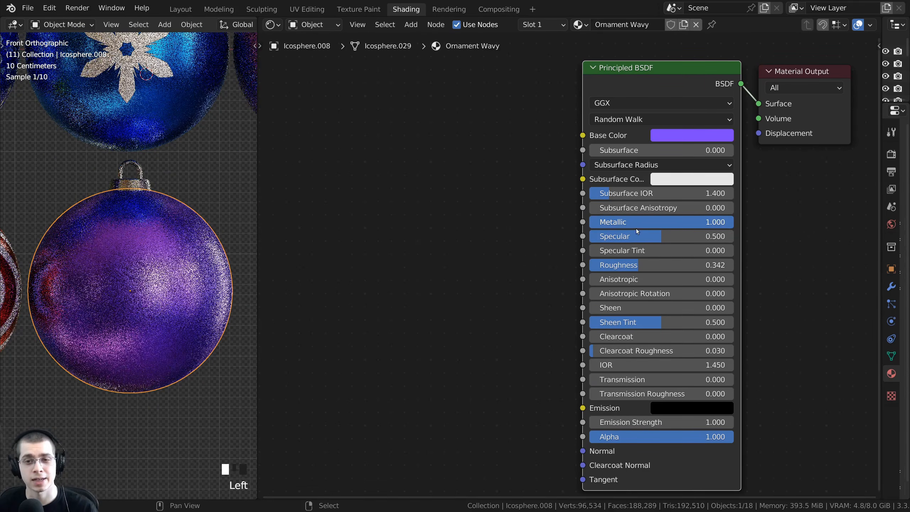
Step: Add a Gradient Texture node to the Ornament Wavy material, well ahead of the Principled BSDF
scroll(669, 231, down, 1)
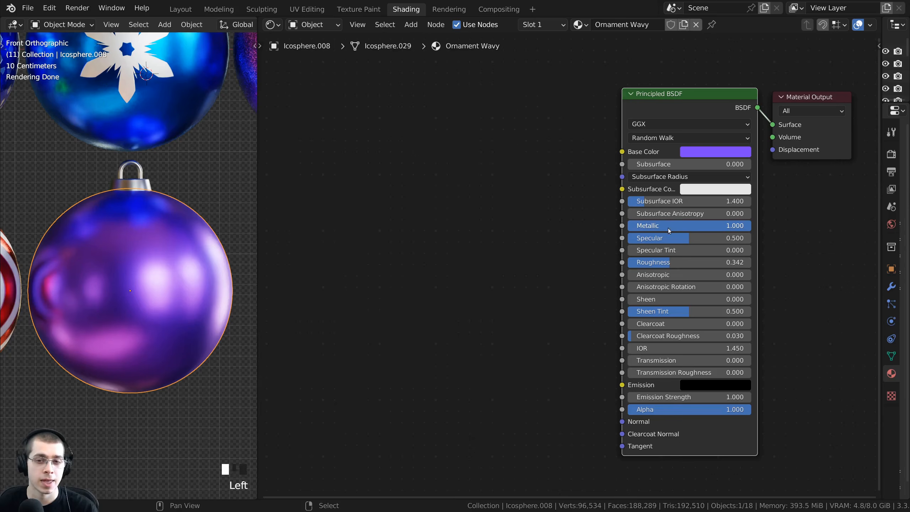
middle_drag(384, 285, 418, 290)
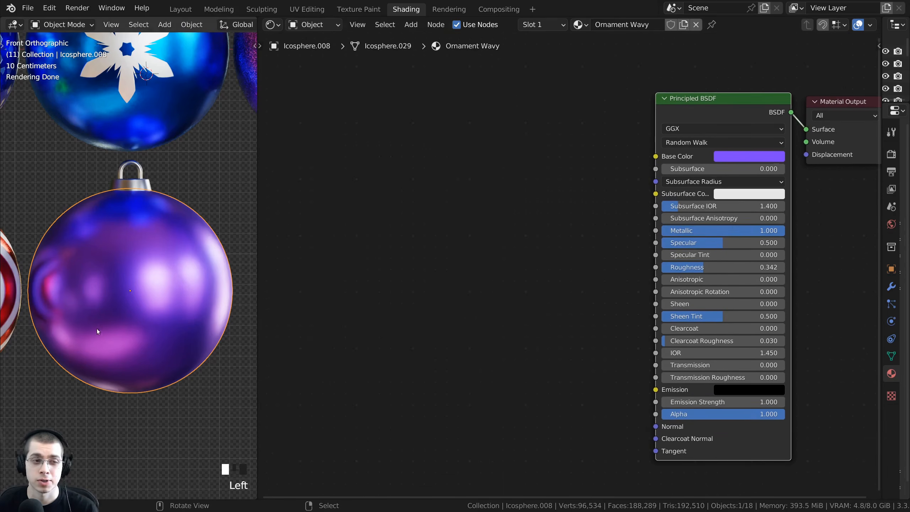
middle_drag(441, 185, 461, 180)
key(shift+a)
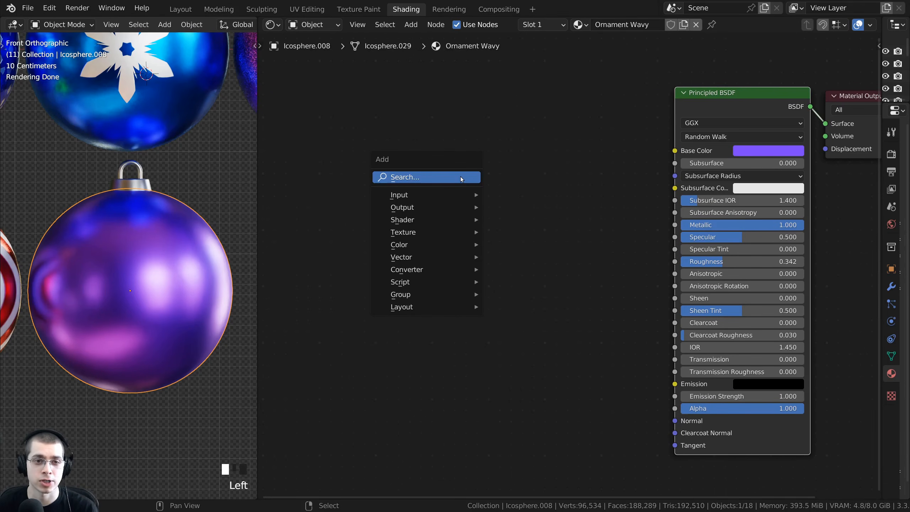
click(461, 176)
text(gra)
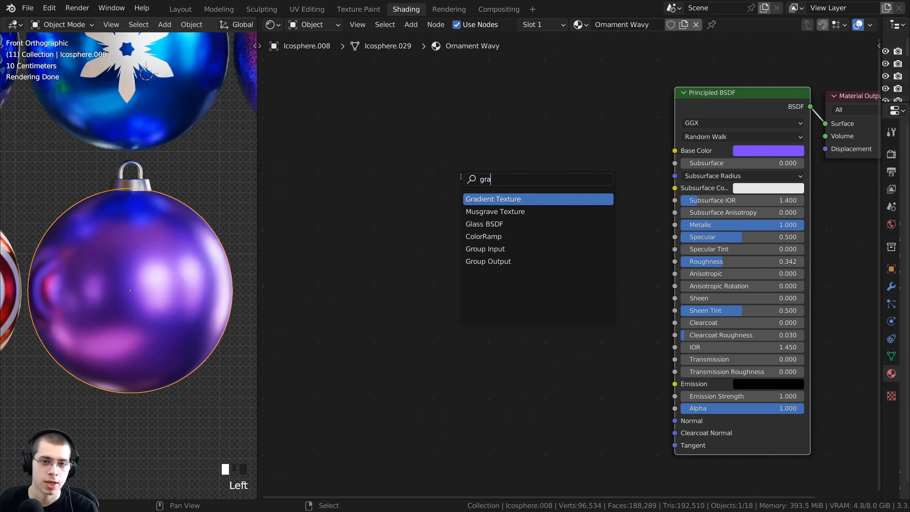
key(Return)
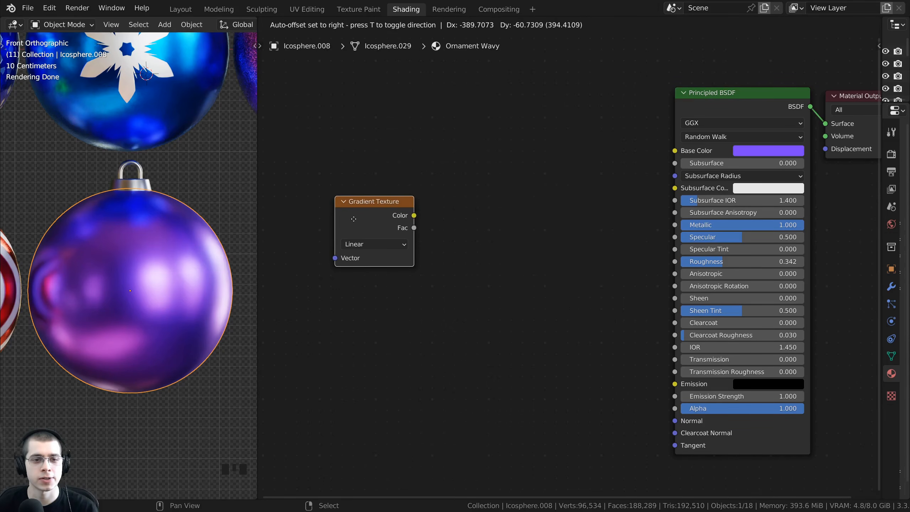
click(354, 222)
Step: Set the Gradient Texture to Radial and preview its Color output directly on the ball
middle_drag(354, 222, 434, 231)
scroll(434, 232, up, 1)
click(433, 239)
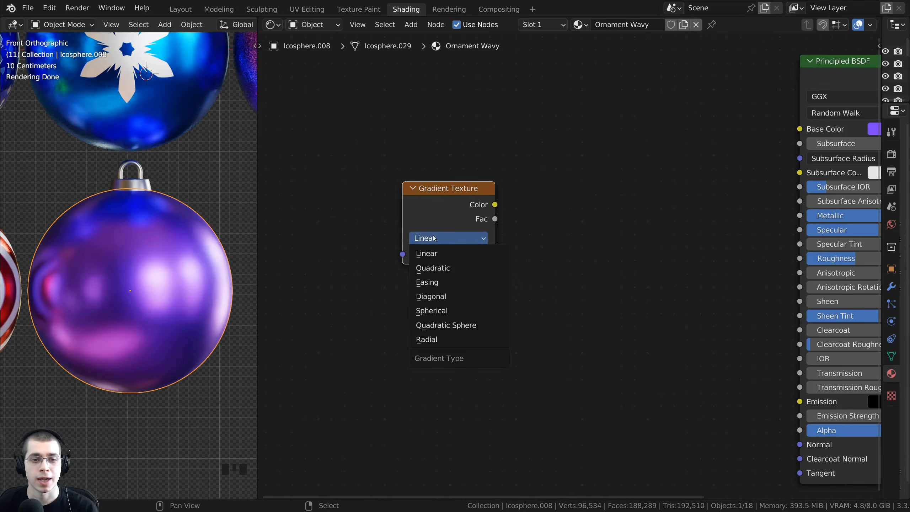
click(427, 341)
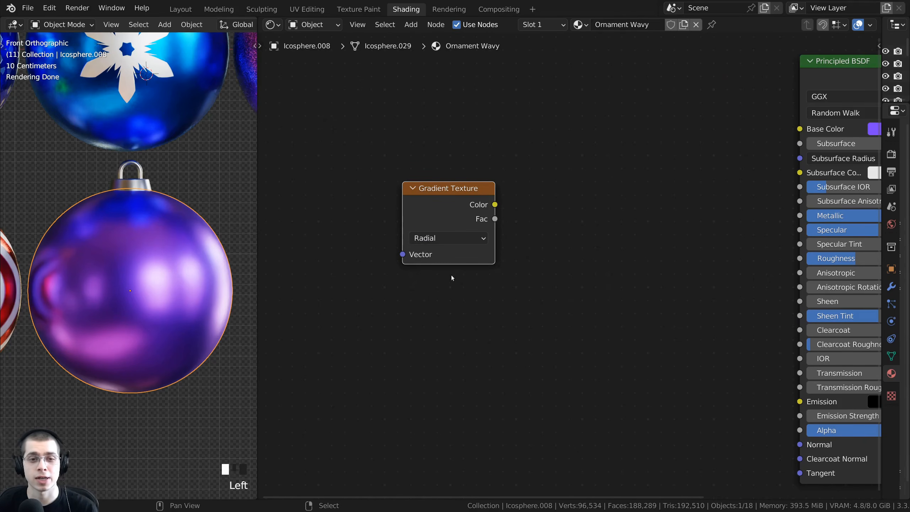
ctrl+shift+click(459, 205)
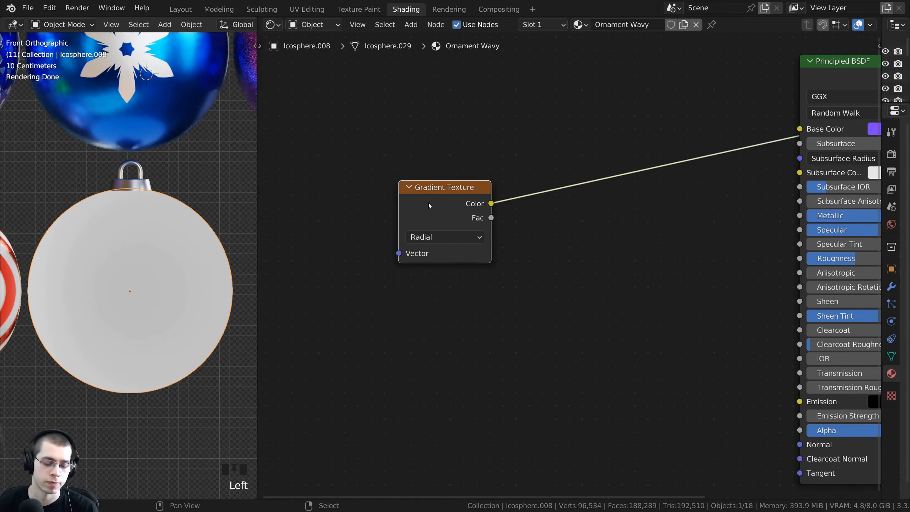
Step: Drive the Gradient Texture's Vector from the Object output of a Texture Coordinate node, without a Mapping node, and inspect the gradient around the ball
key(ctrl+z)
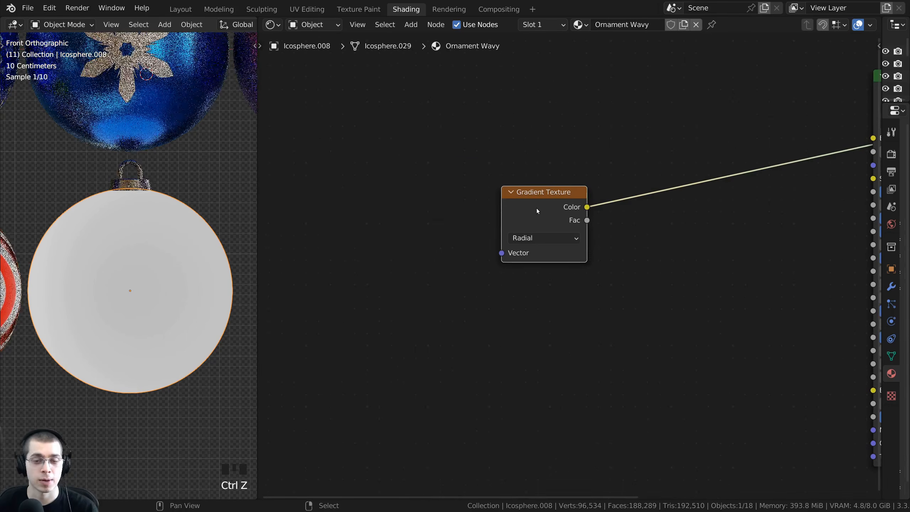
middle_drag(537, 208, 531, 208)
click(532, 208)
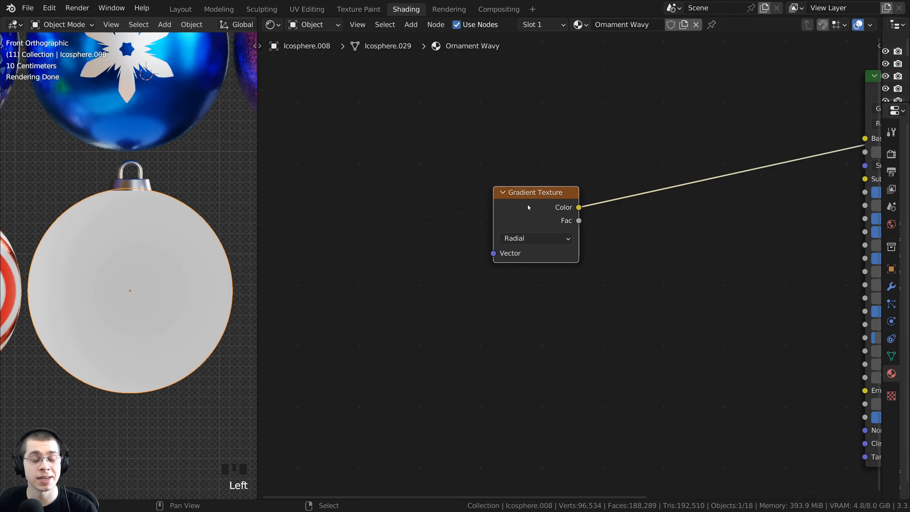
key(ctrl+t)
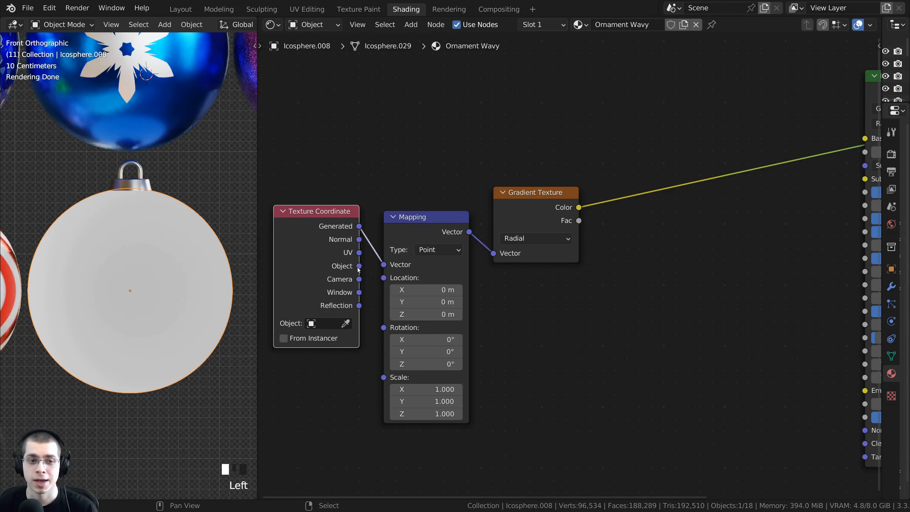
drag(359, 267, 494, 253)
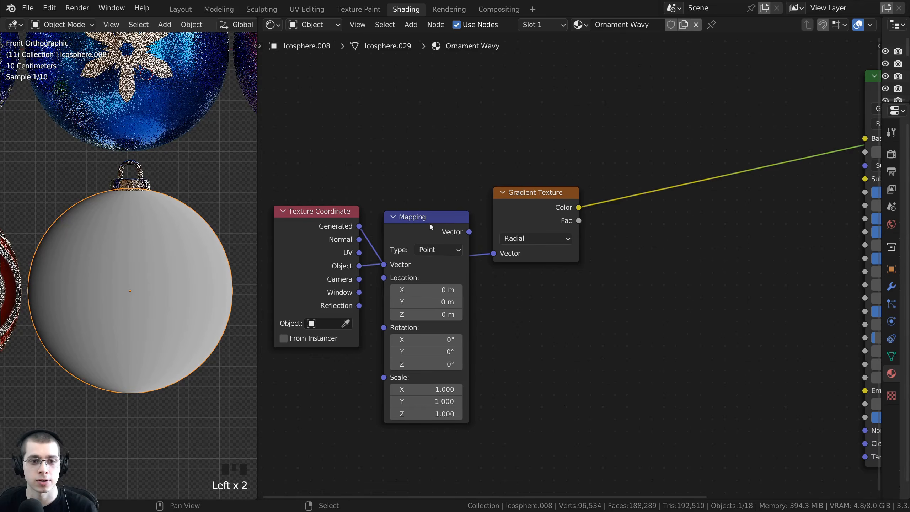
click(430, 225)
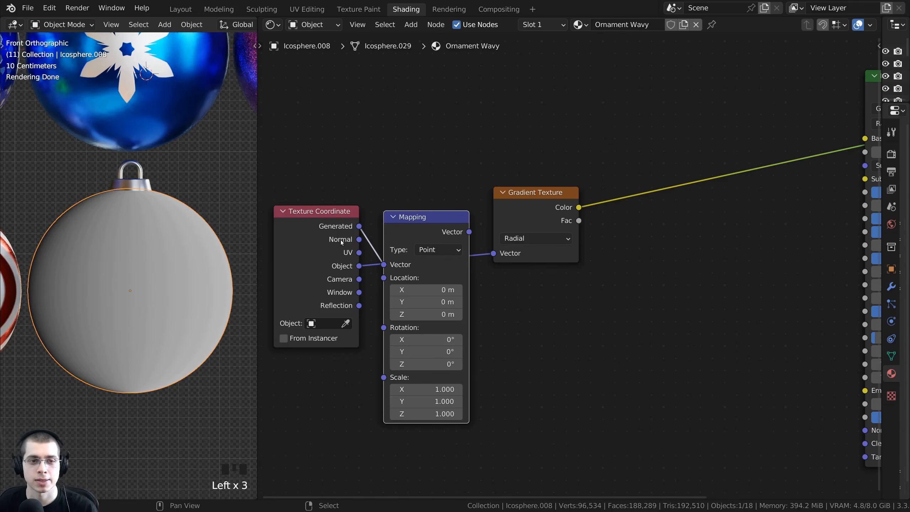
key(x)
drag(336, 240, 428, 224)
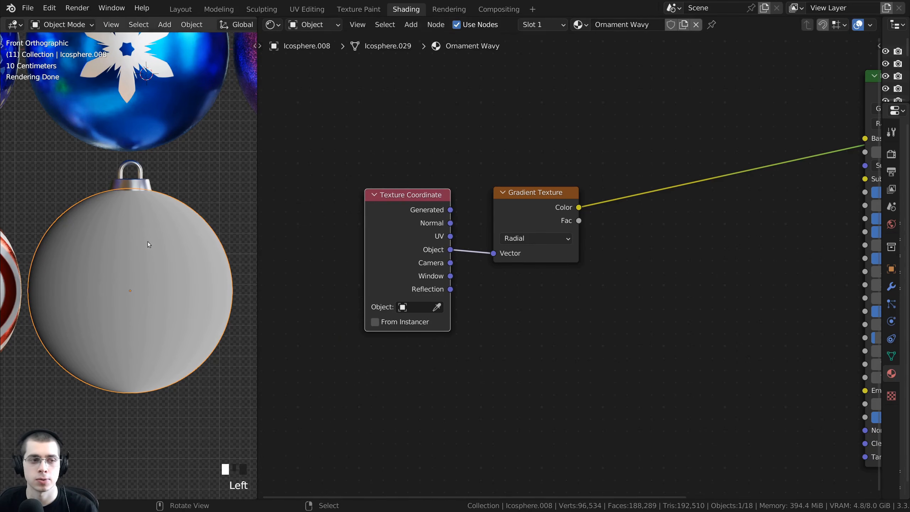
middle_drag(148, 242, 372, 265)
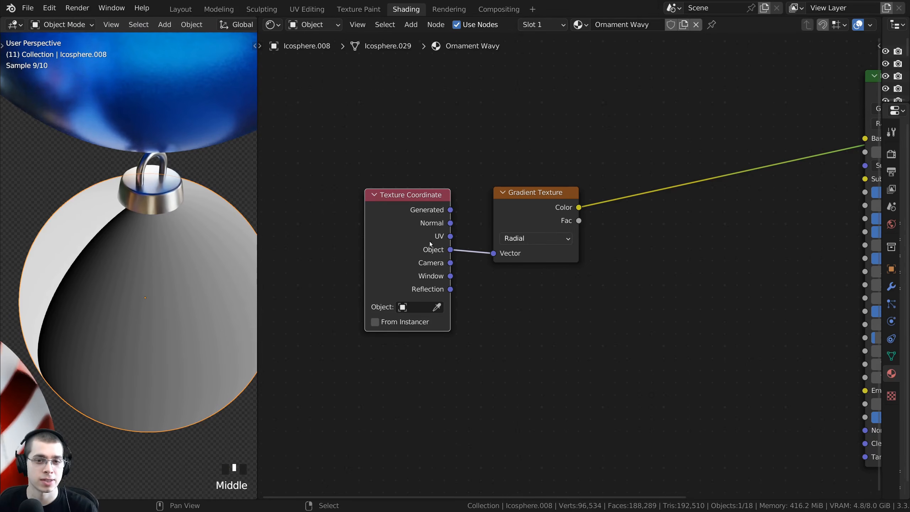
middle_drag(96, 252, 87, 259)
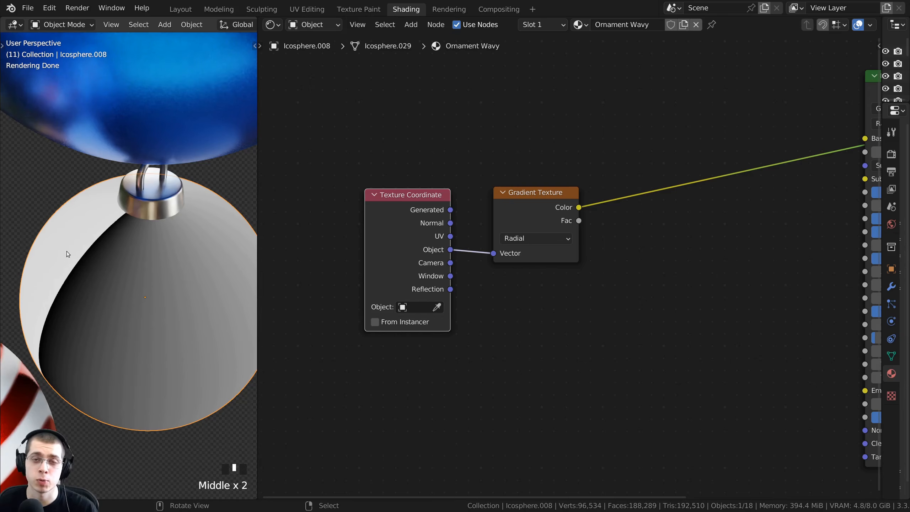
Step: Insert a Math node on the link between the Gradient Texture's Color output and the previewed material output
middle_drag(540, 162, 510, 159)
key(shift+a)
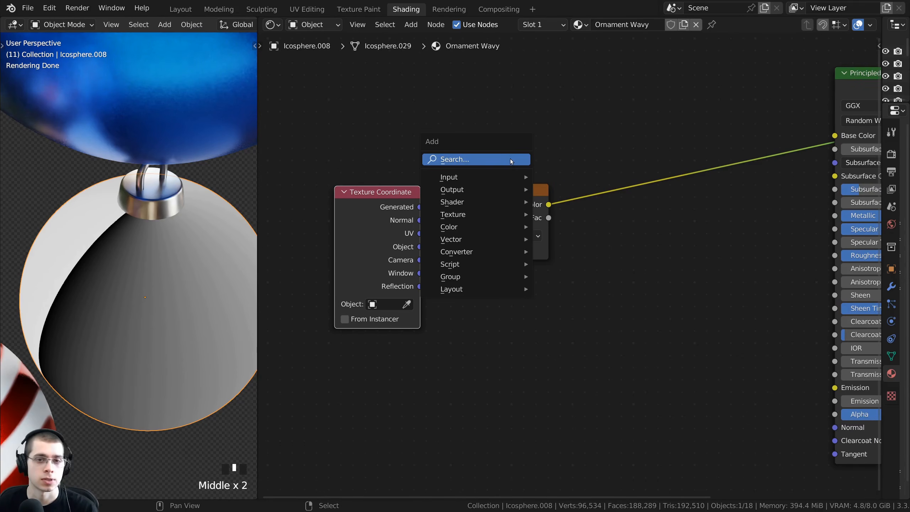
click(510, 158)
text(ma)
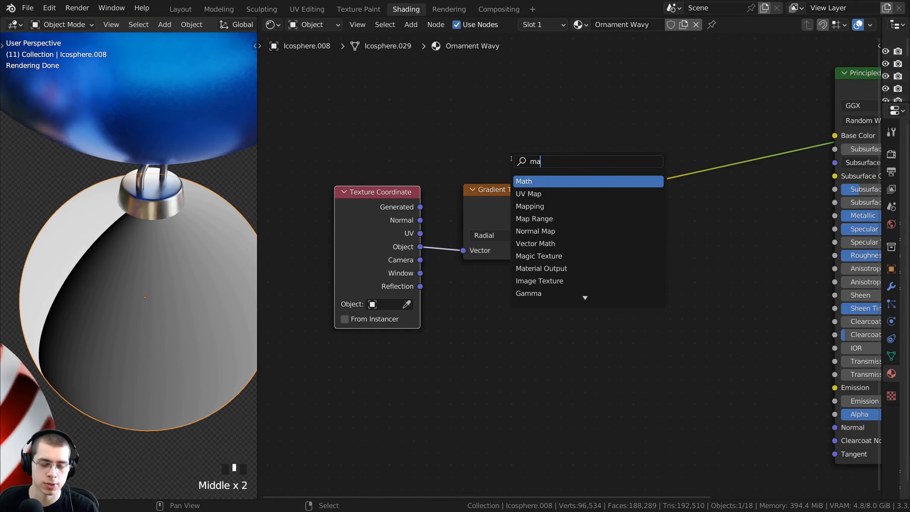
text(th)
click(555, 181)
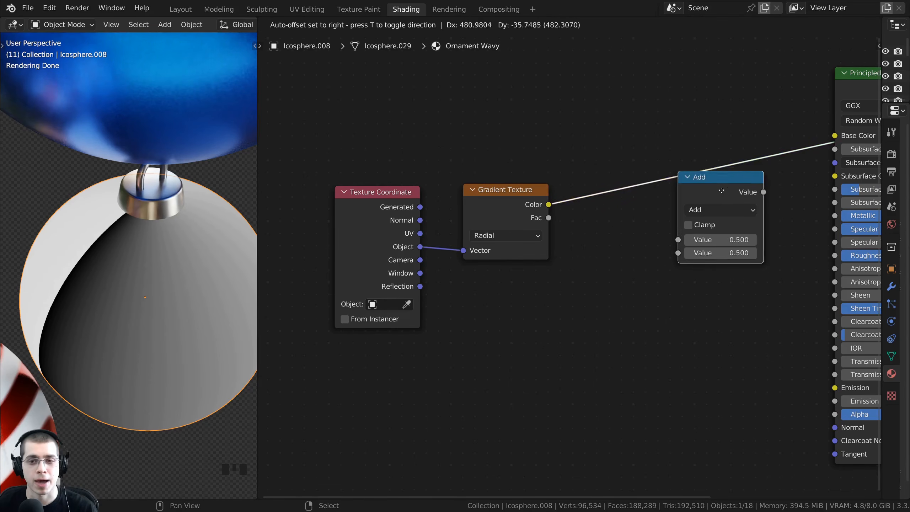
click(683, 177)
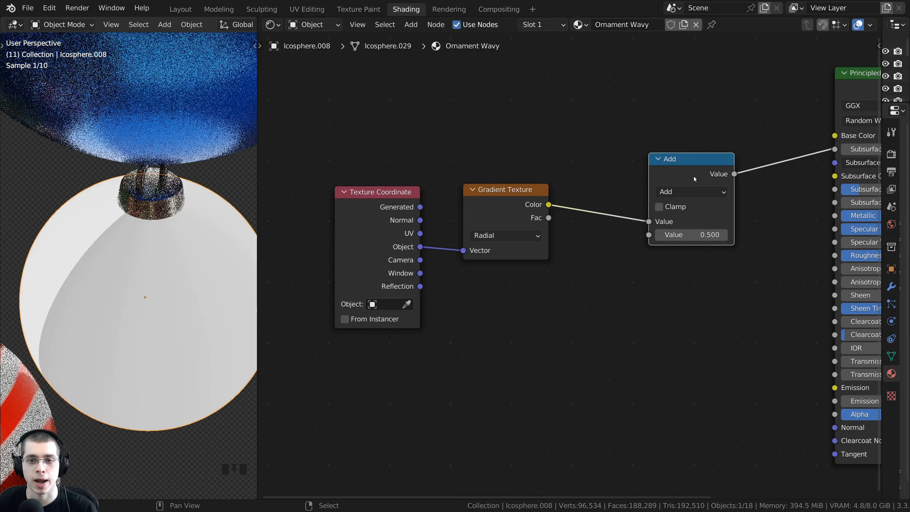
Step: Change the Math node's operation to Ping-Pong and inspect the seam of the gradient on the ball
click(689, 189)
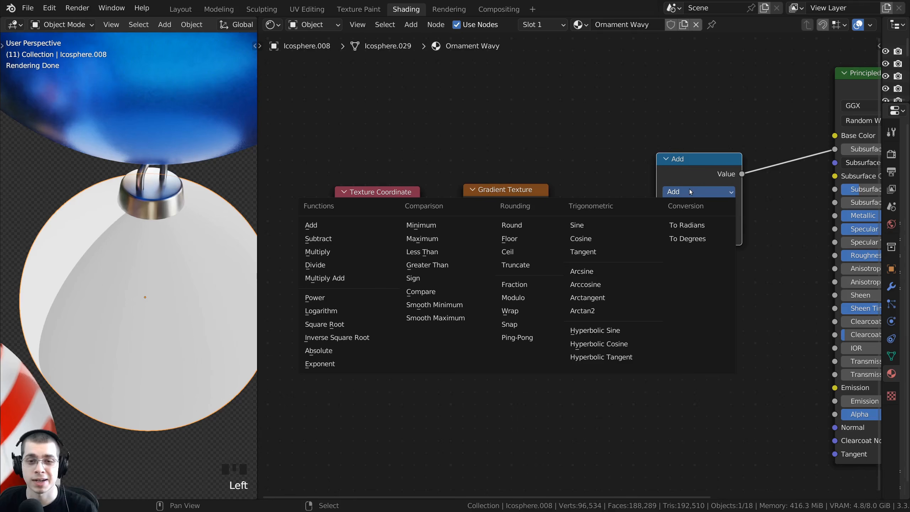
click(513, 340)
middle_drag(80, 363, 53, 317)
scroll(129, 253, up, 2)
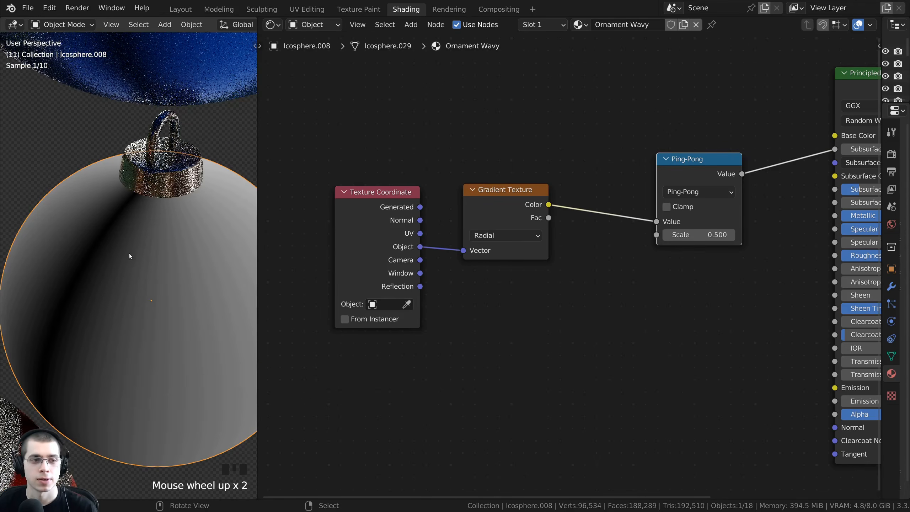
middle_drag(65, 279, 42, 268)
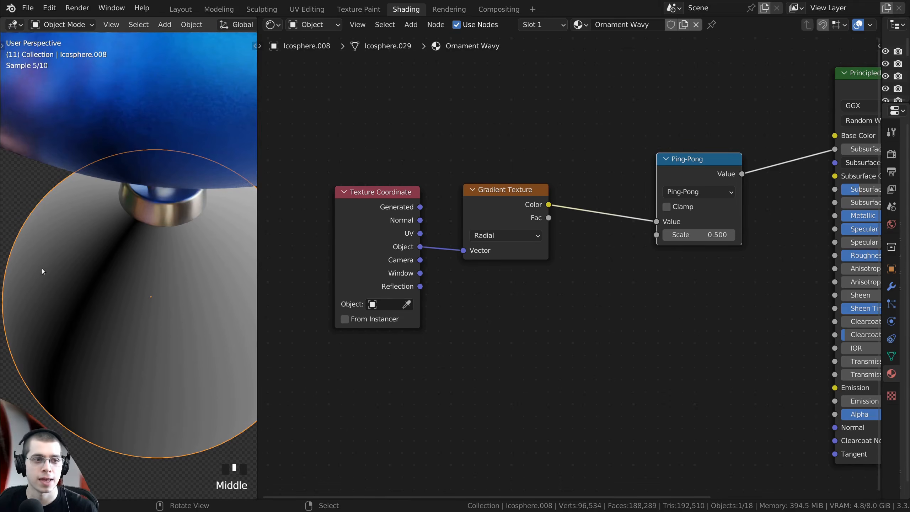
scroll(175, 236, down, 1)
middle_drag(176, 236, 128, 226)
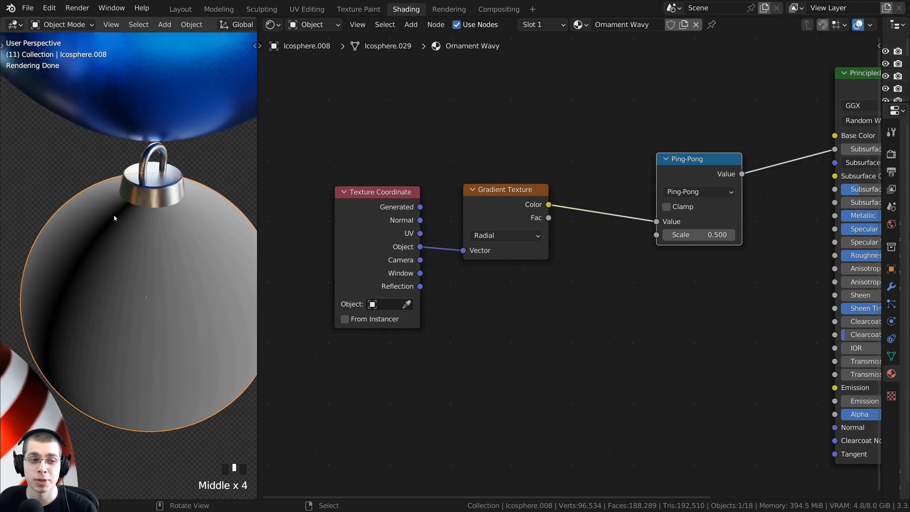
middle_drag(122, 303, 86, 322)
Step: Duplicate the Ping-Pong node and insert the copy between the Gradient Texture and the original Ping-Pong node
middle_drag(517, 232, 480, 245)
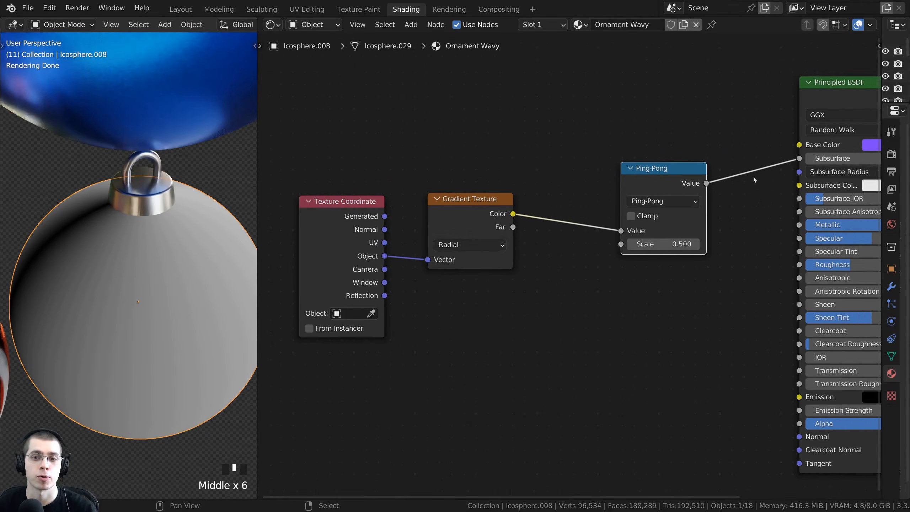
scroll(741, 178, up, 1)
drag(681, 173, 680, 181)
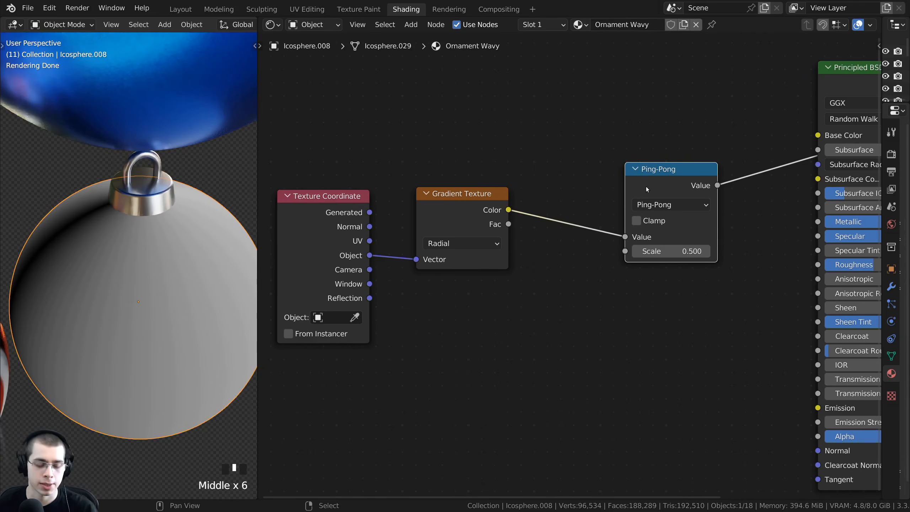
key(shift+d)
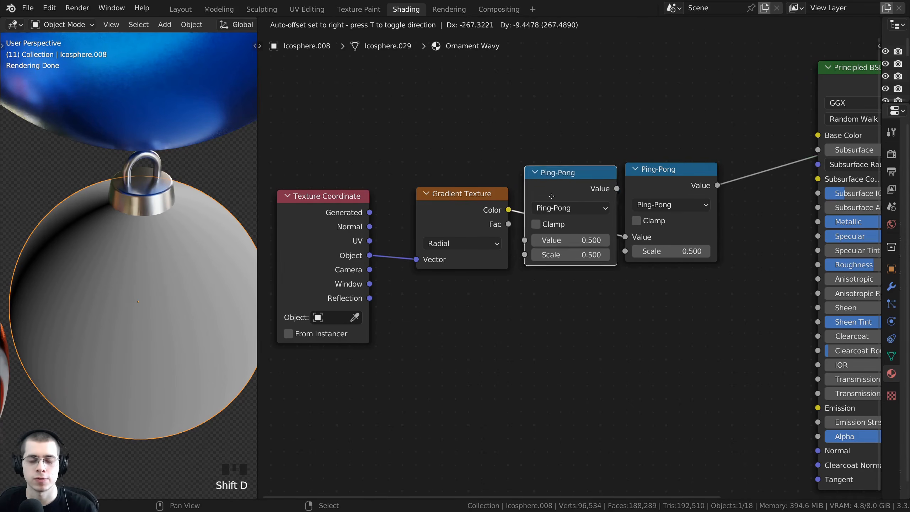
click(551, 194)
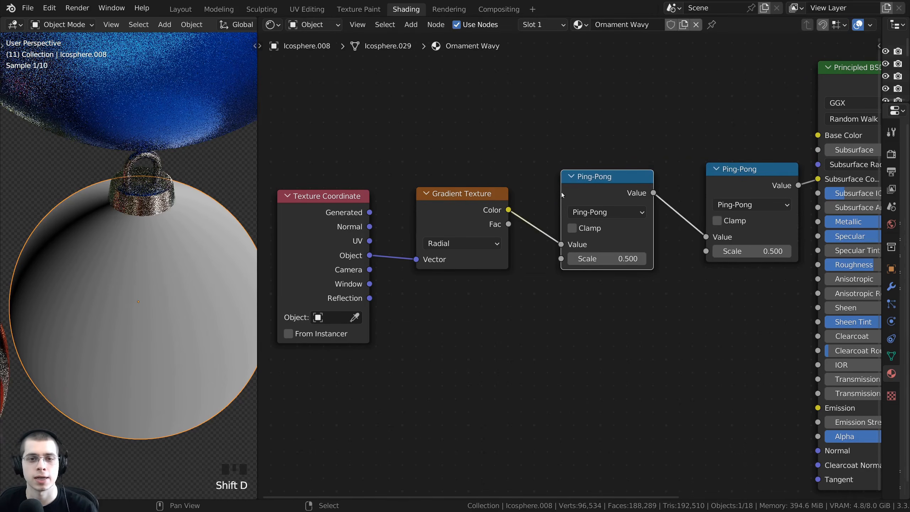
drag(606, 185, 583, 185)
Step: Change the operation of the copied Math node after the Gradient Texture to Multiply
middle_drag(559, 197, 534, 194)
scroll(533, 195, up, 2)
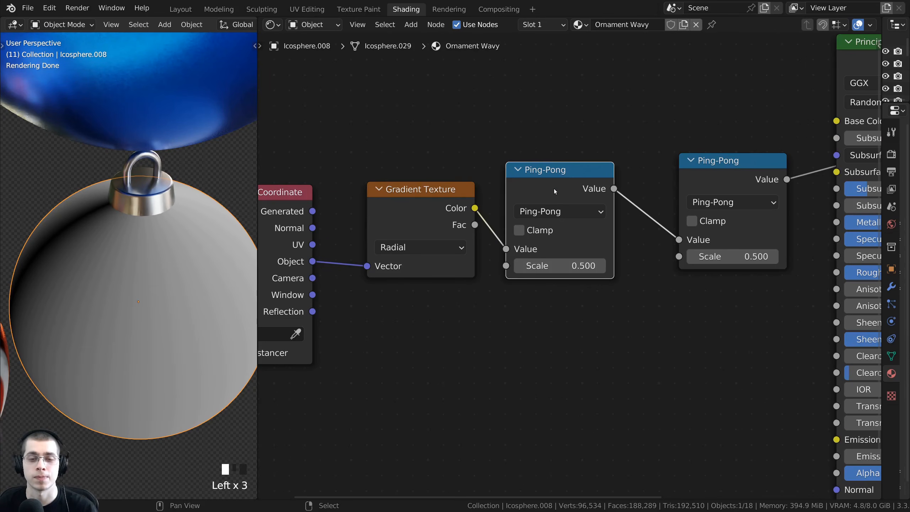
click(554, 211)
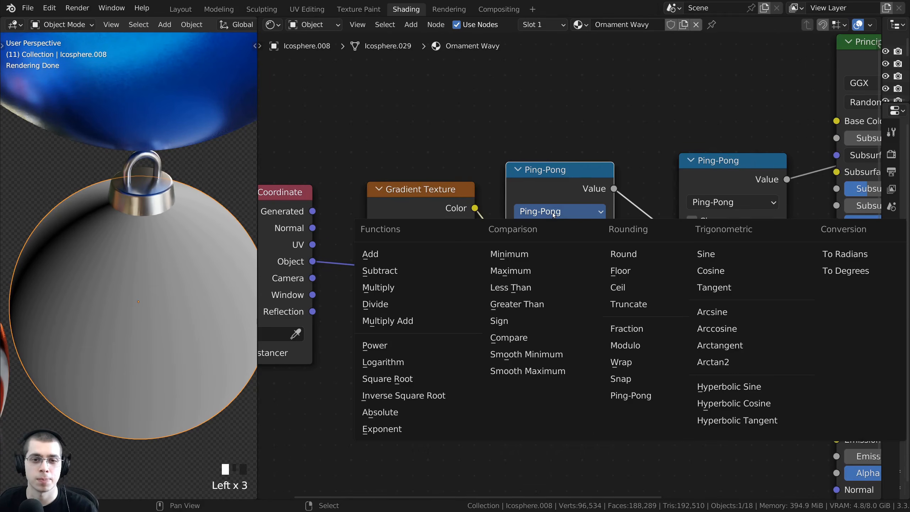
click(375, 289)
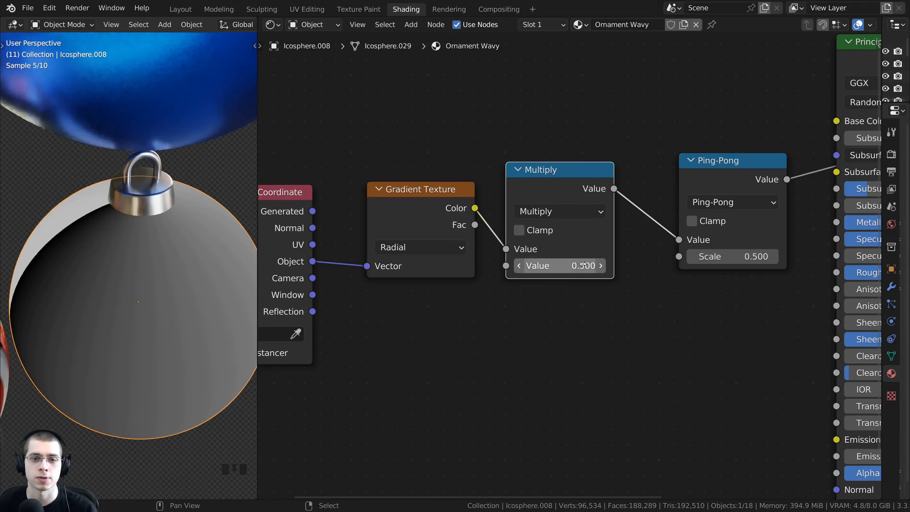
Step: Raise the Multiply value to 19.6 and check the density of the vertical stripes on the ball
drag(559, 266, 617, 266)
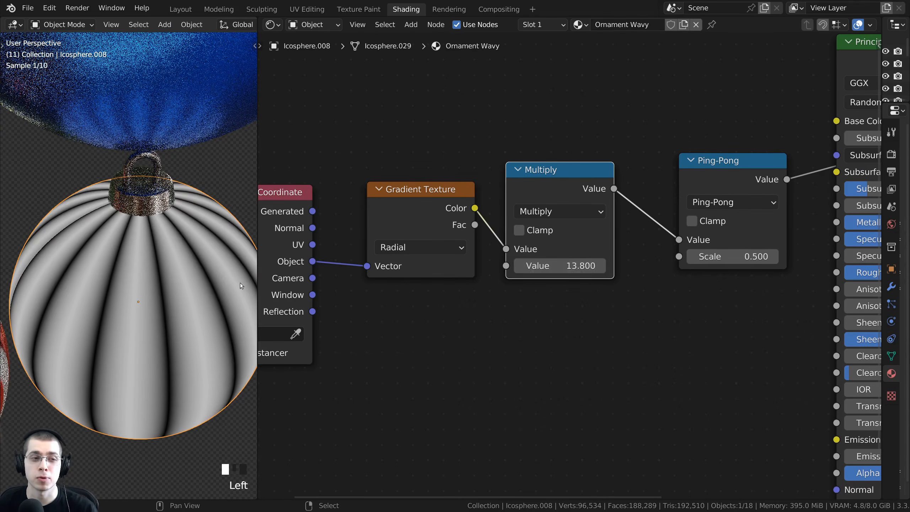
middle_drag(180, 240, 134, 258)
mouse_move(559, 266)
mouse_down()
mouse_move(591, 265)
mouse_move(551, 265)
mouse_move(573, 266)
mouse_up()
middle_drag(172, 251, 129, 265)
scroll(540, 292, up, 1)
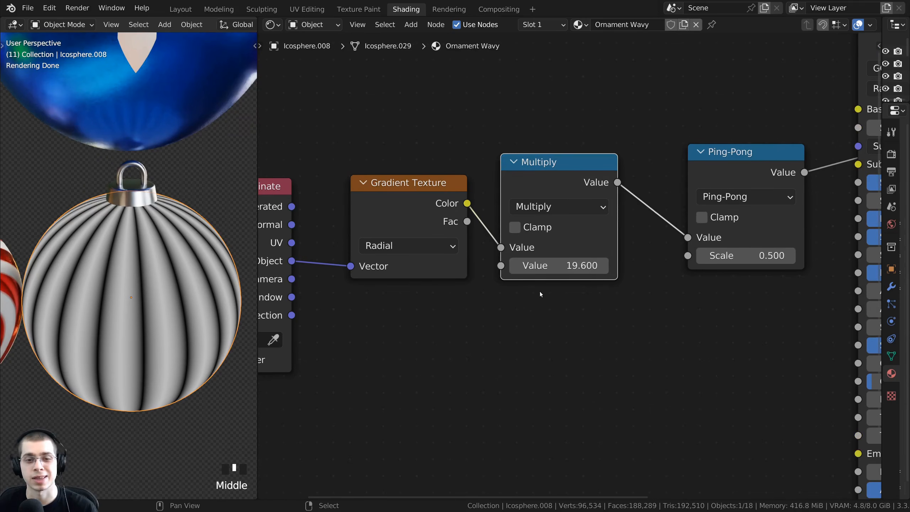
Step: Set the Multiply value to 25 and check the stripes around the ball
click(551, 271)
text(25)
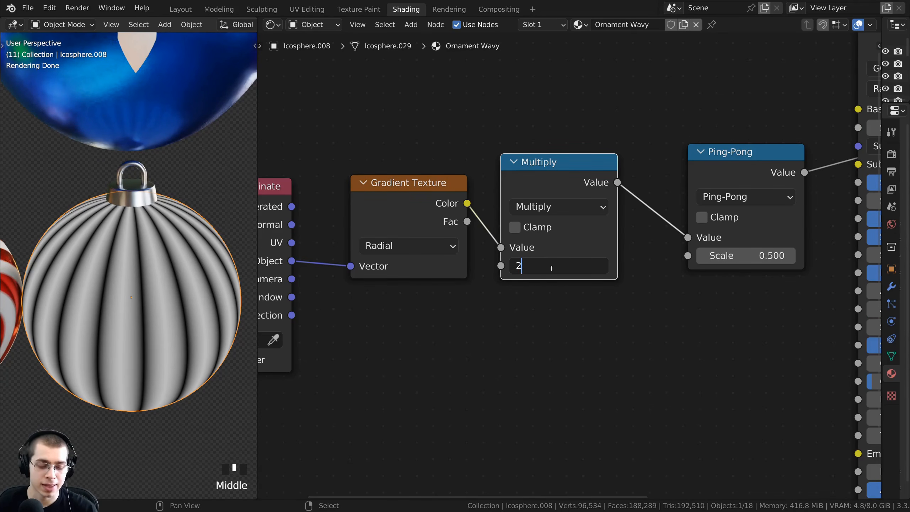
click(126, 315)
mouse_move(124, 237)
middle_down()
mouse_move(97, 221)
mouse_move(124, 230)
mouse_move(122, 239)
middle_up()
scroll(662, 194, down, 3)
middle_drag(663, 193, 565, 229)
scroll(564, 230, down, 5)
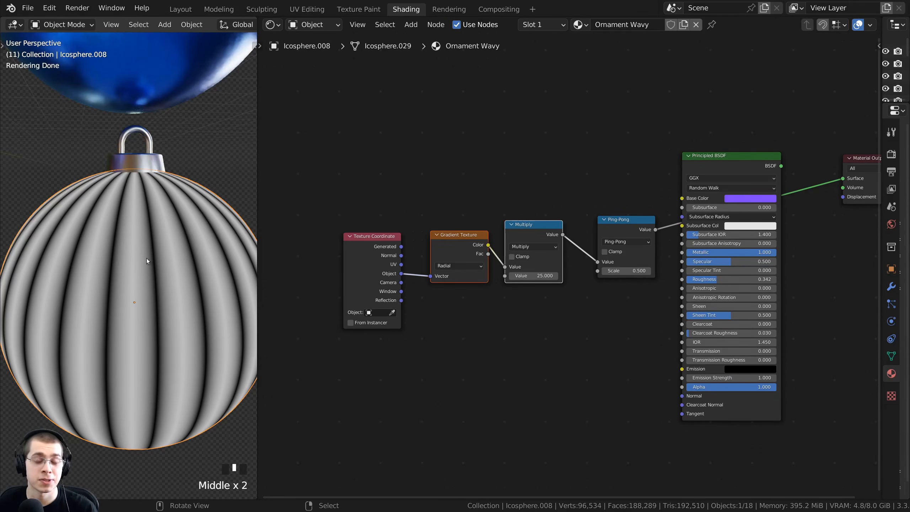
Step: Add a Wave Texture node and place it below the Gradient Texture node
middle_drag(353, 283, 434, 242)
scroll(434, 242, up, 1)
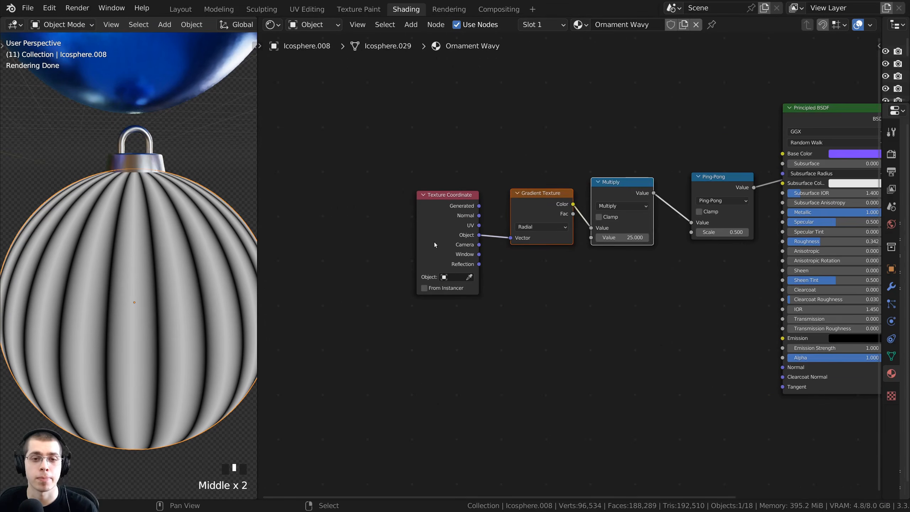
key(shift+a)
click(417, 167)
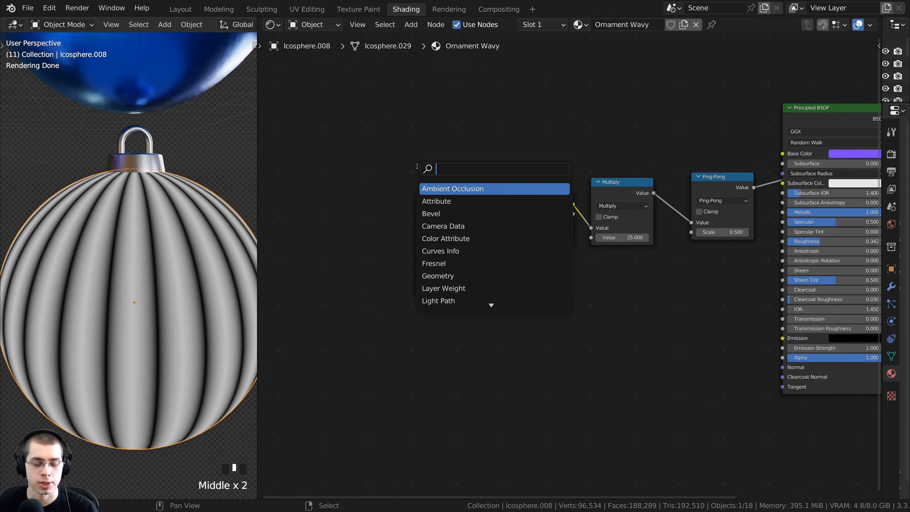
text(wav)
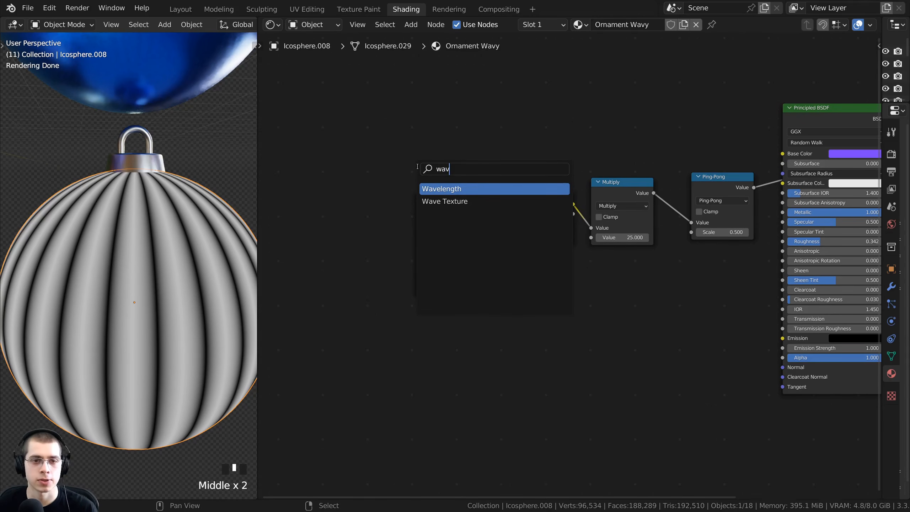
click(444, 200)
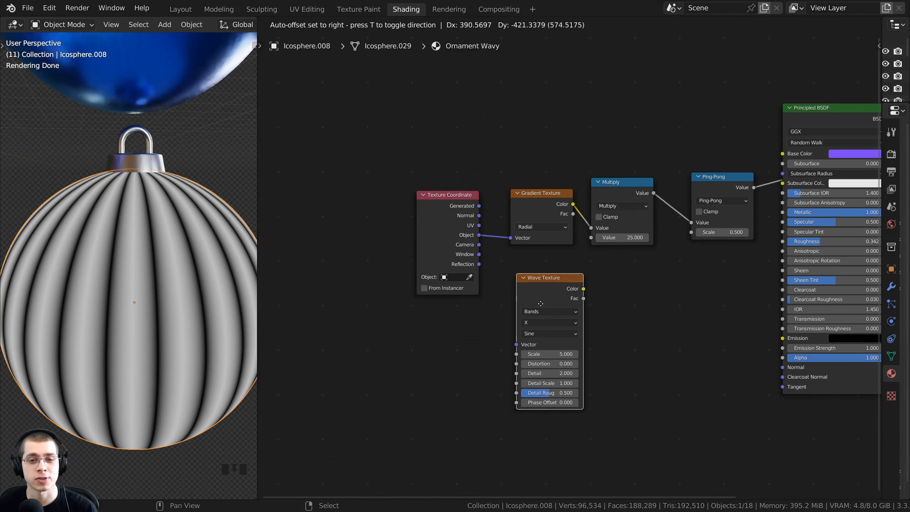
click(535, 278)
scroll(529, 240, up, 1)
scroll(530, 240, up, 1)
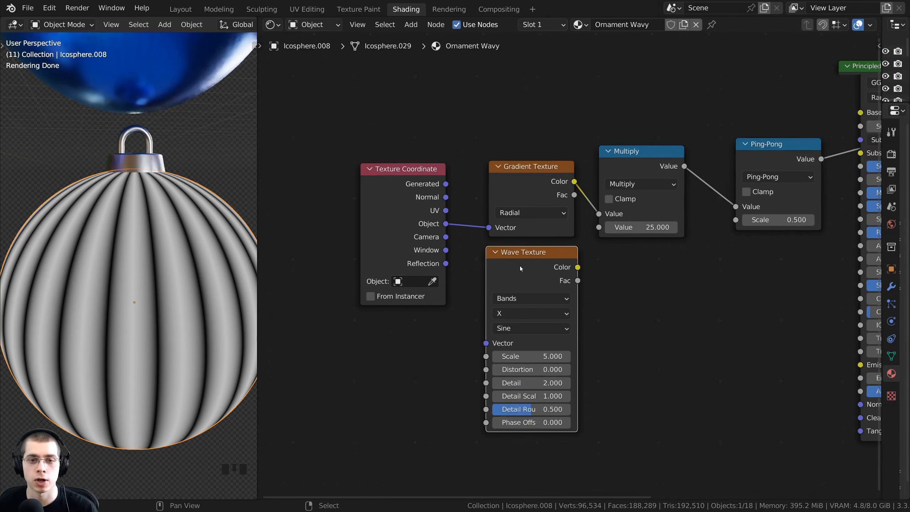
Step: Connect the Texture Coordinate's Object output to the Wave Texture's Vector input and preview the Wave Texture on the ball
drag(430, 235, 478, 351)
middle_drag(483, 327, 463, 322)
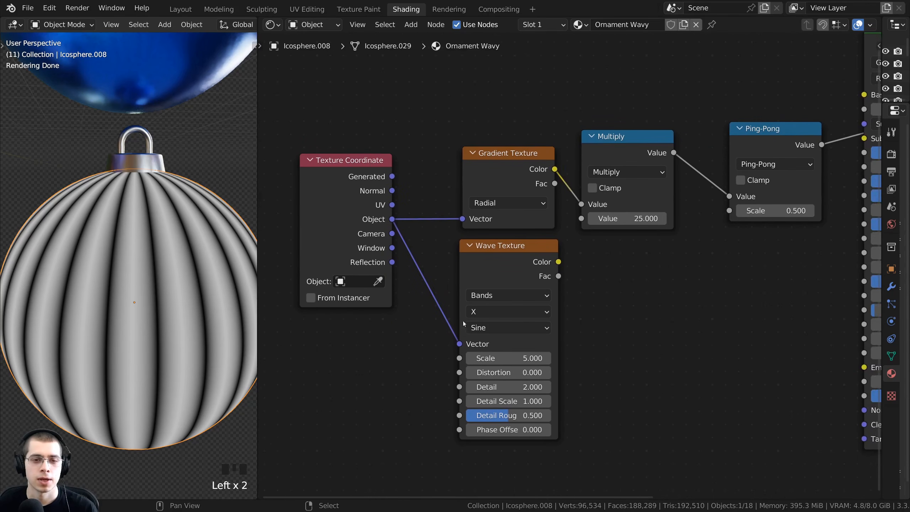
ctrl+shift+click(510, 264)
middle_drag(509, 265, 521, 228)
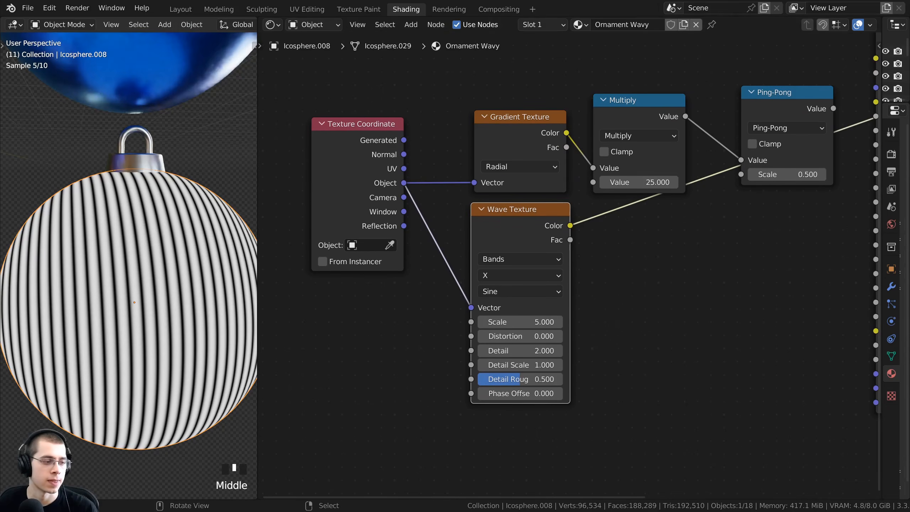
Step: Set the Wave Texture's bands direction to Z and compare its preview with the Ping-Pong stripes
scroll(567, 270, up, 2)
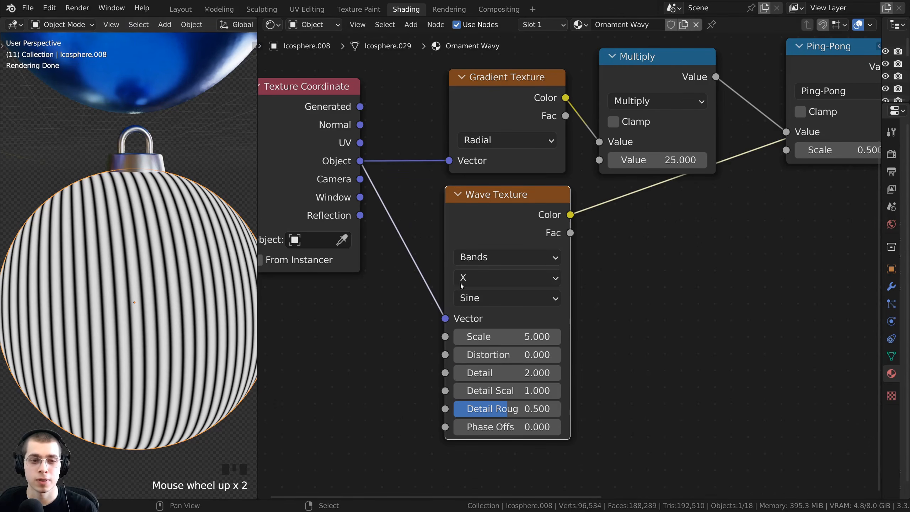
click(479, 279)
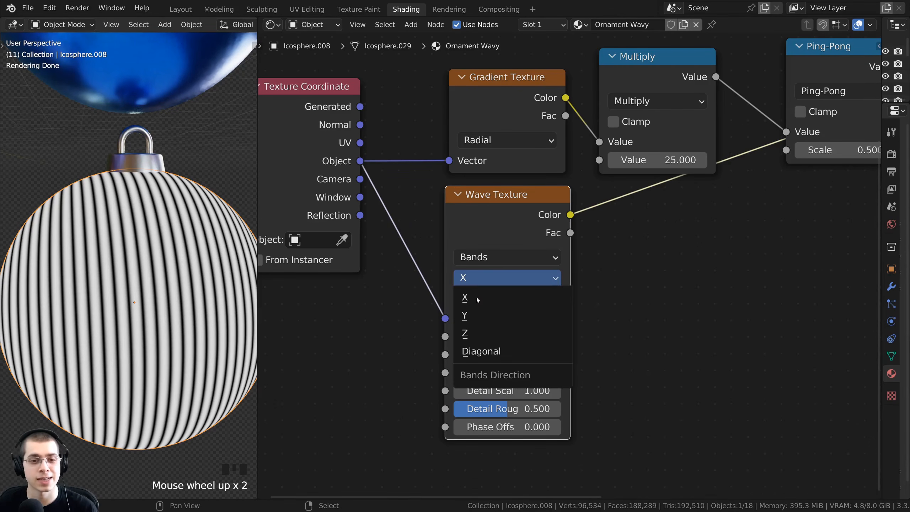
click(467, 341)
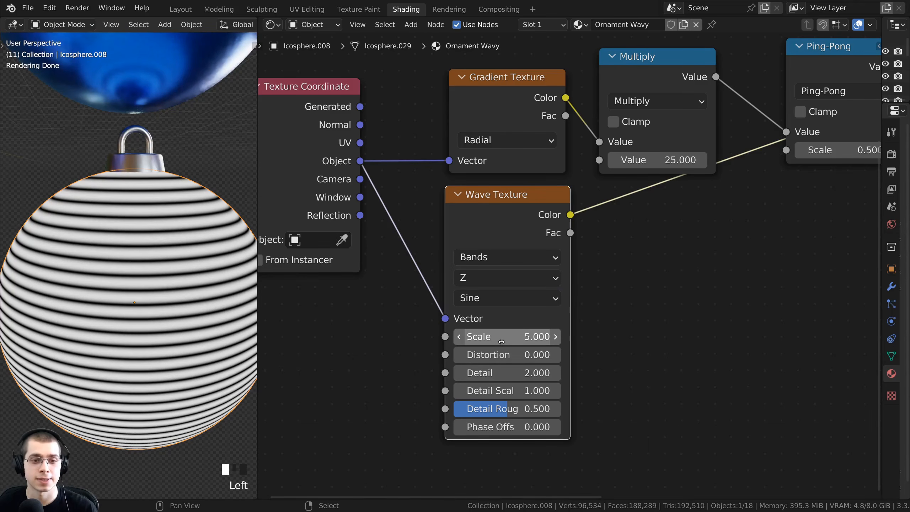
scroll(193, 308, up, 1)
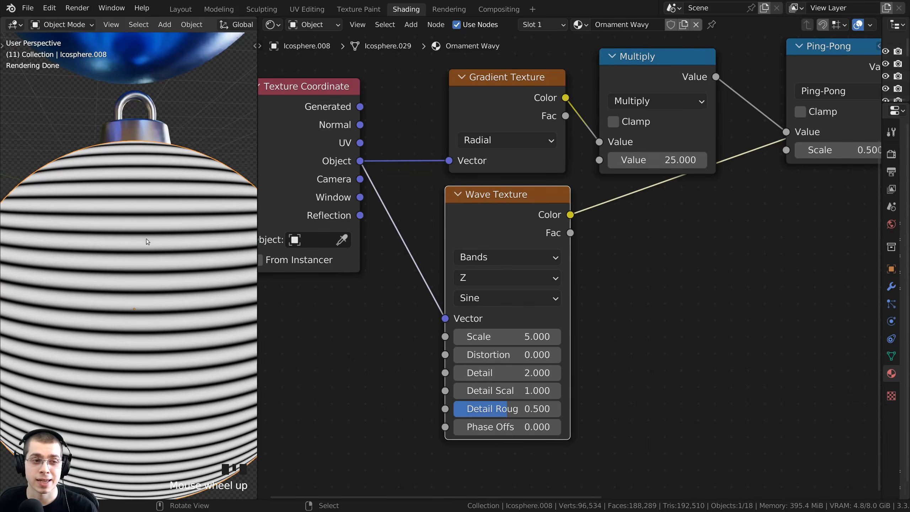
scroll(147, 239, down, 2)
scroll(696, 132, down, 1)
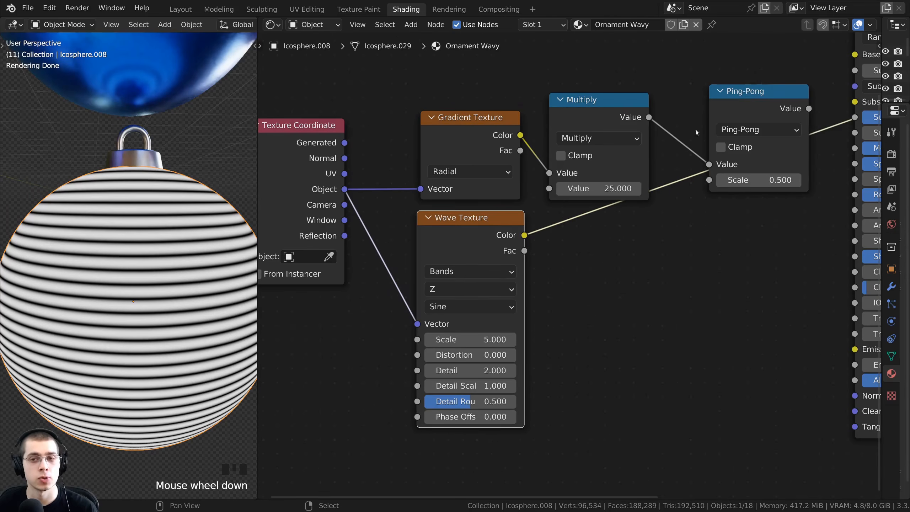
ctrl+shift+click(721, 118)
shift+click(491, 238)
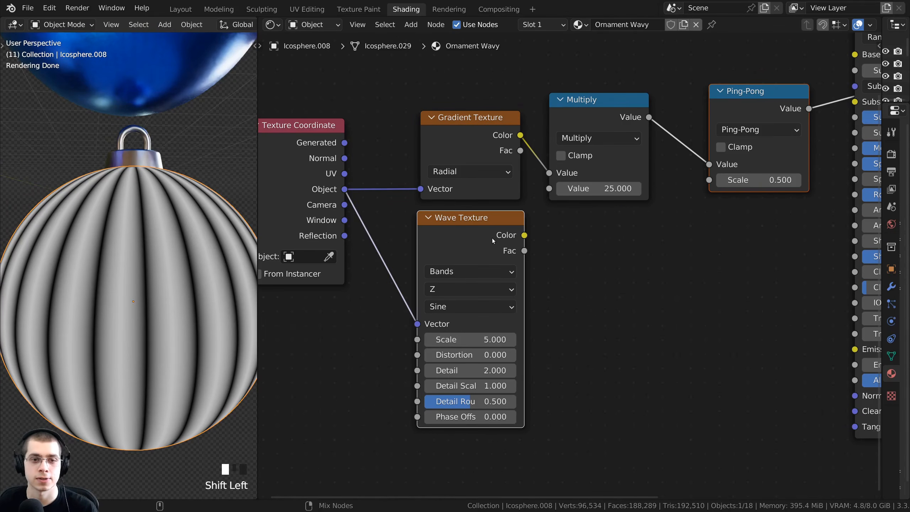
ctrl+shift+click(492, 237)
Step: Set the Wave Texture's scale to 0.3 and check the band around the ball
scroll(359, 345, up, 1)
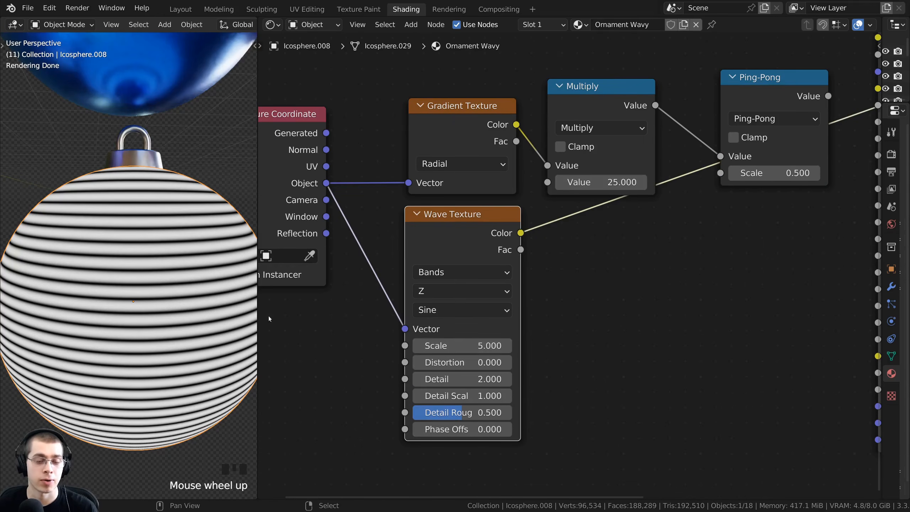
click(448, 346)
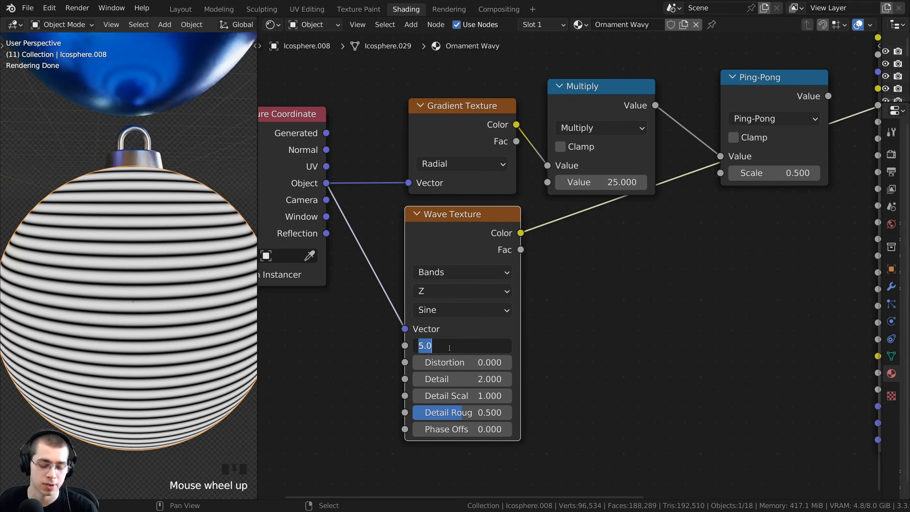
text(.3)
key(Return)
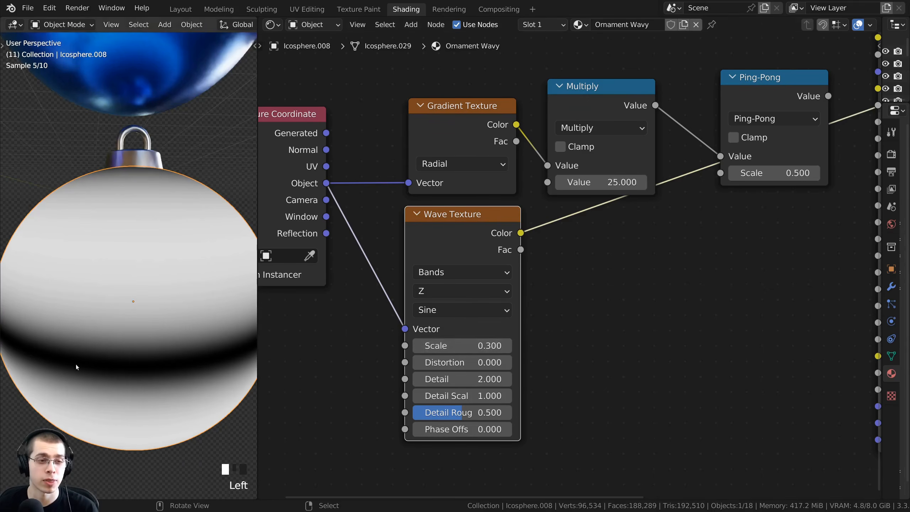
mouse_move(158, 318)
middle_down()
mouse_move(141, 281)
mouse_move(125, 316)
mouse_move(130, 350)
mouse_move(153, 323)
middle_up()
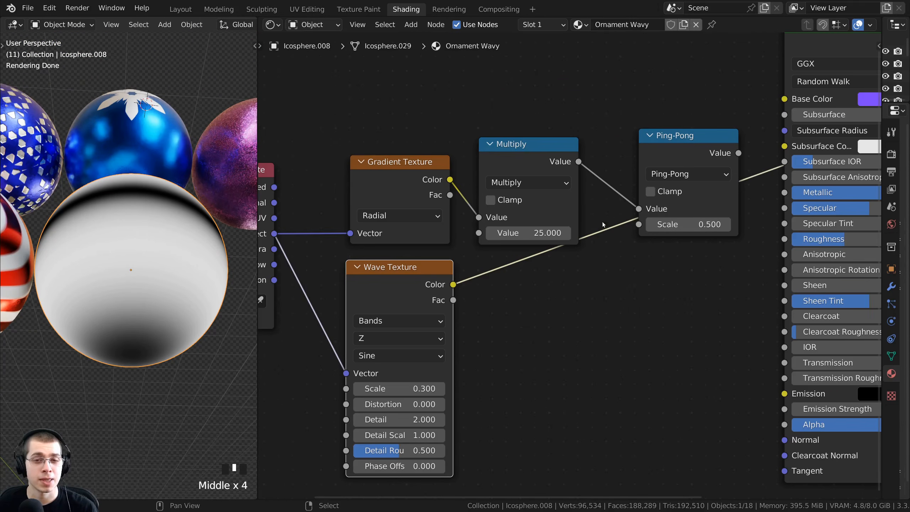
Step: Add a MixRGB node and insert it between the Multiply and Ping-Pong nodes
middle_drag(588, 207, 555, 229)
key(shift+a)
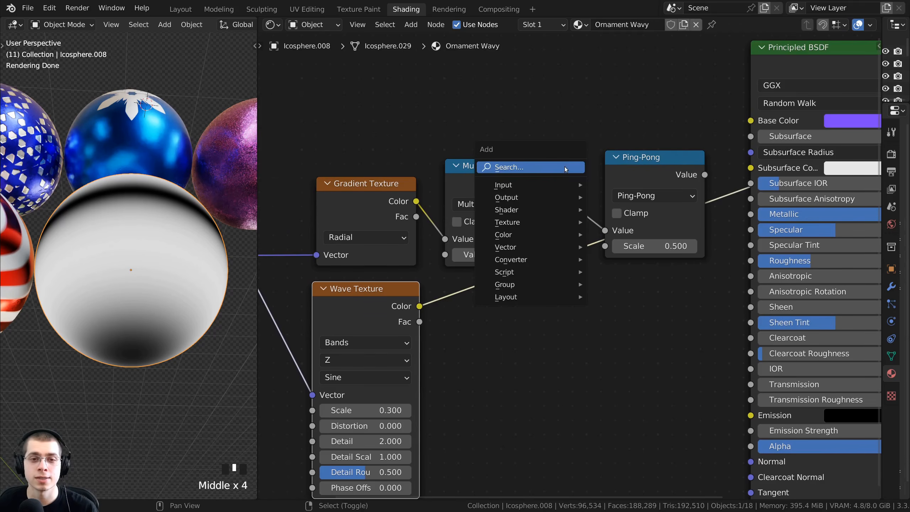
click(565, 166)
text(mix)
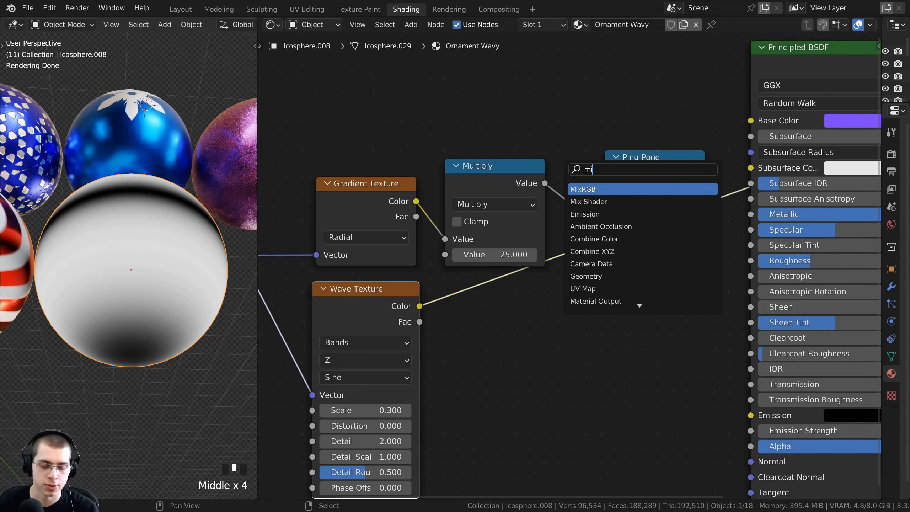
click(593, 189)
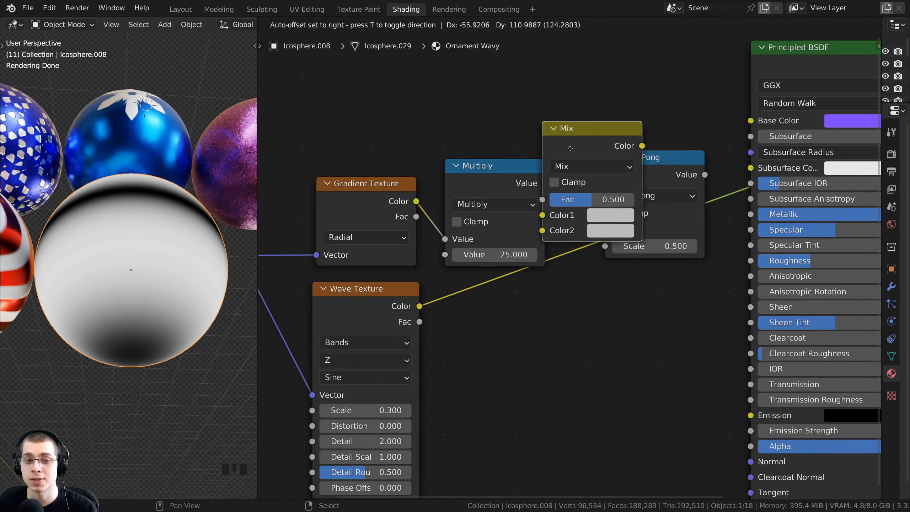
click(629, 148)
drag(630, 136, 622, 145)
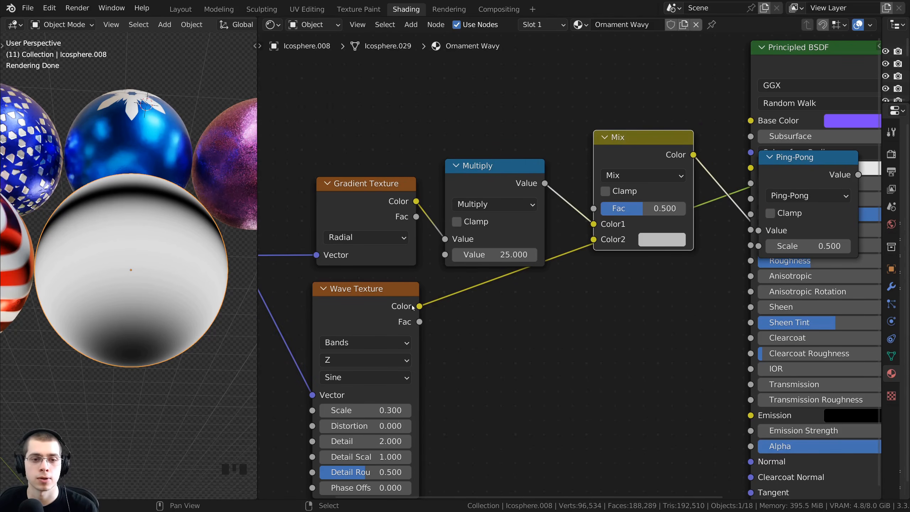
Step: Connect the Wave Texture's Color output to the Mix node's Color2 input and shift the Multiply node slightly
drag(420, 307, 591, 243)
drag(494, 185, 488, 166)
middle_drag(604, 226, 472, 265)
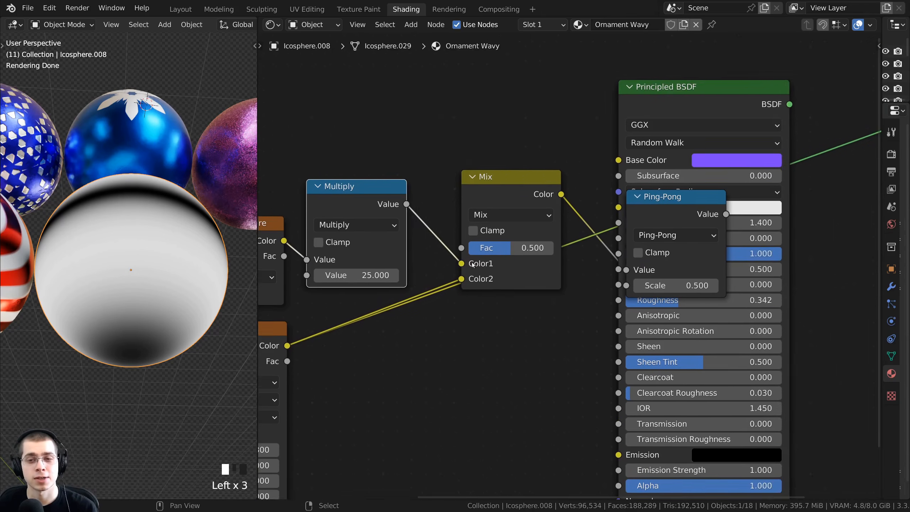
Step: Move the Principled BSDF node clear of the overlapping Ping-Pong node
scroll(472, 265, down, 2)
middle_drag(642, 208, 496, 233)
drag(536, 161, 662, 262)
middle_drag(491, 248, 579, 212)
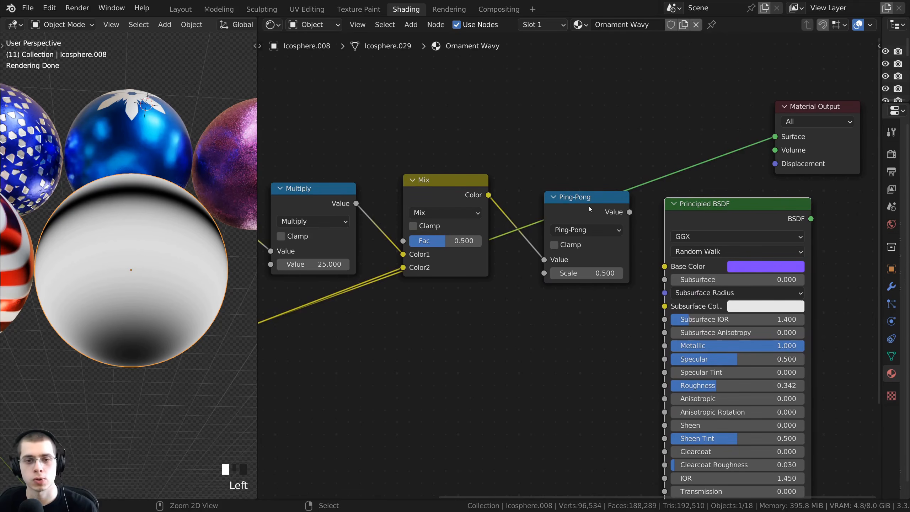
Step: Preview the Ping-Pong node's output on the ornament and inspect the wavy stripes
ctrl+shift+click(586, 204)
drag(586, 203, 560, 190)
middle_drag(40, 221, 41, 256)
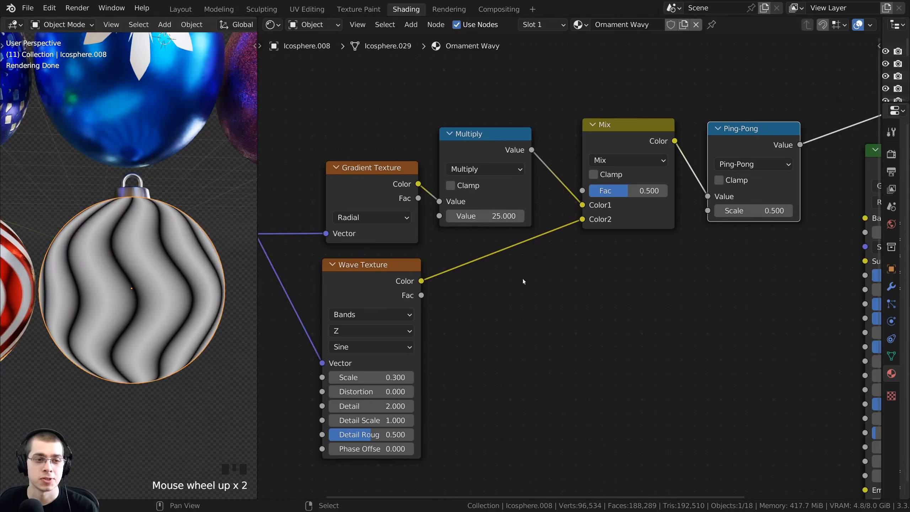
middle_drag(150, 246, 150, 260)
middle_drag(150, 260, 154, 283)
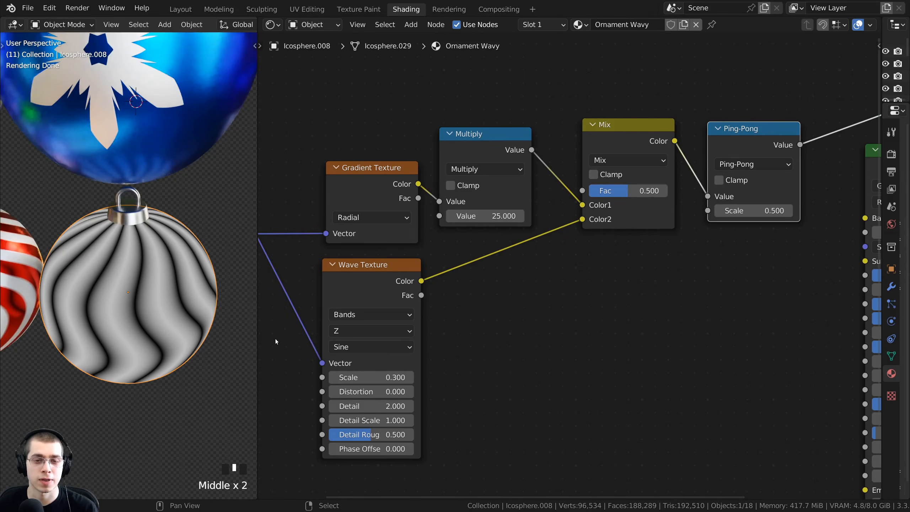
Step: Preview the Wave Texture on its own and examine its horizontal bands around the ornament
ctrl+shift+click(360, 285)
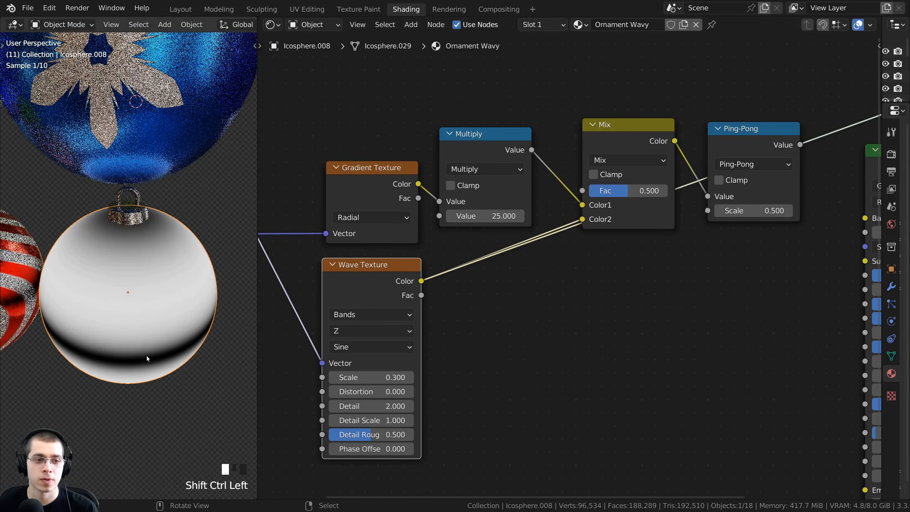
middle_drag(146, 355, 194, 267)
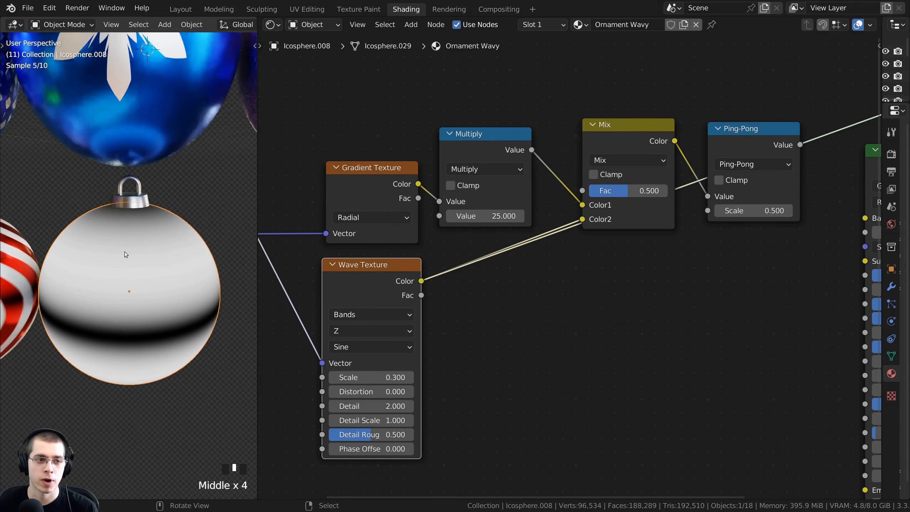
middle_drag(558, 284, 460, 306)
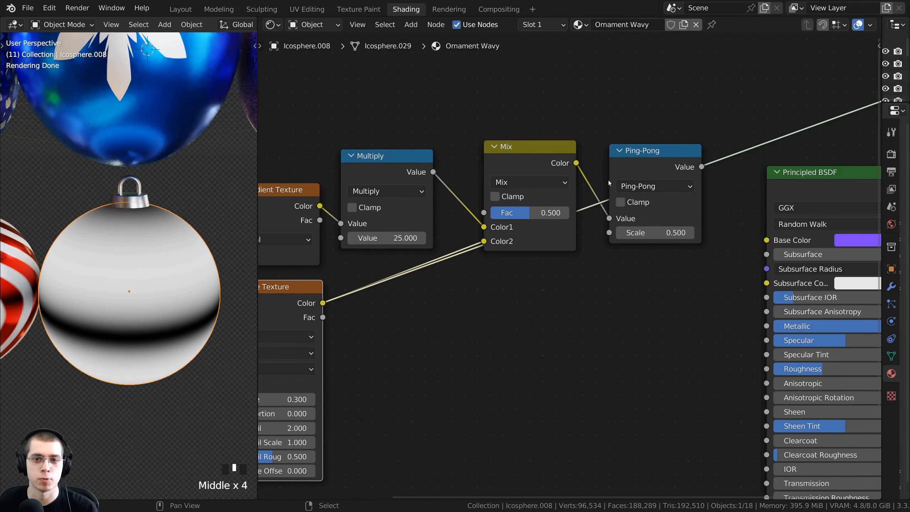
Step: Return the ornament's preview to the Ping-Pong output and review the node chain feeding it
ctrl+shift+click(638, 159)
mouse_move(129, 272)
middle_down()
mouse_move(110, 292)
mouse_move(109, 233)
mouse_move(113, 296)
middle_up()
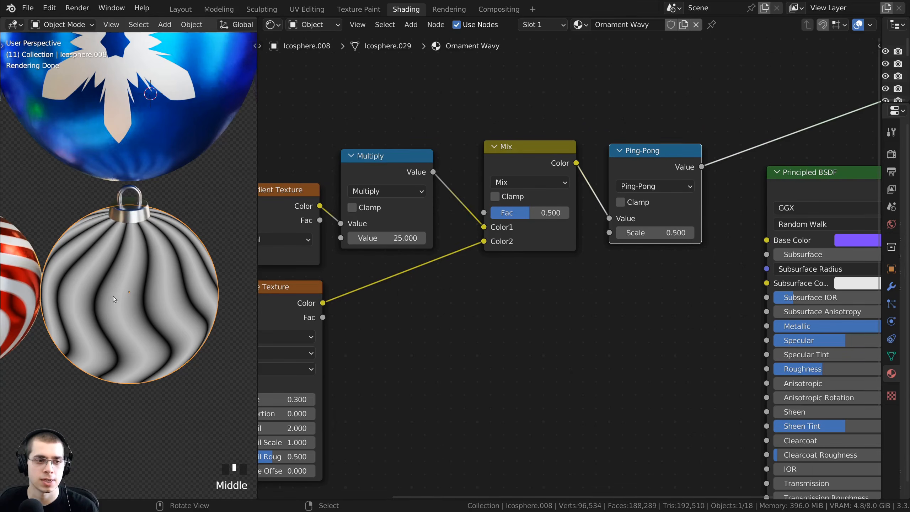
middle_drag(445, 289, 497, 262)
middle_drag(453, 239, 525, 182)
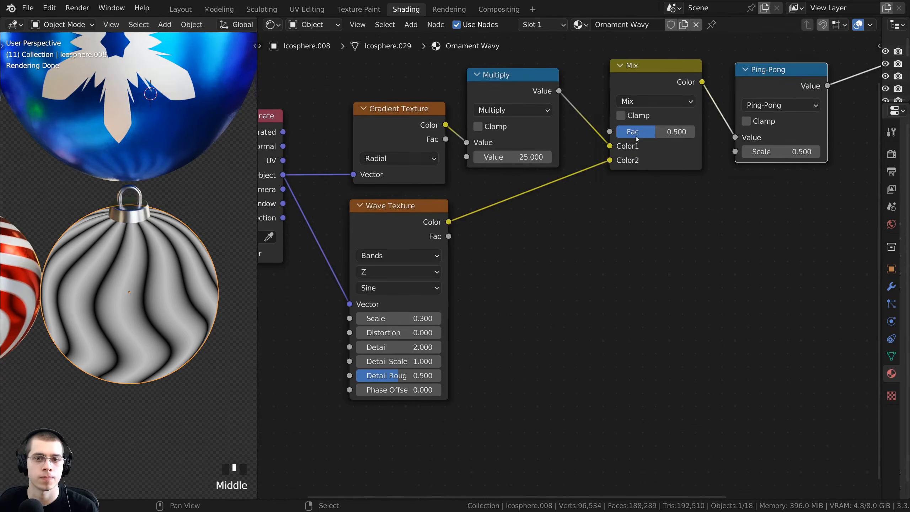
Step: Change the Mix node's blending mode to Linear Light and set its factor to 0.7
middle_drag(636, 136, 608, 166)
drag(607, 166, 626, 151)
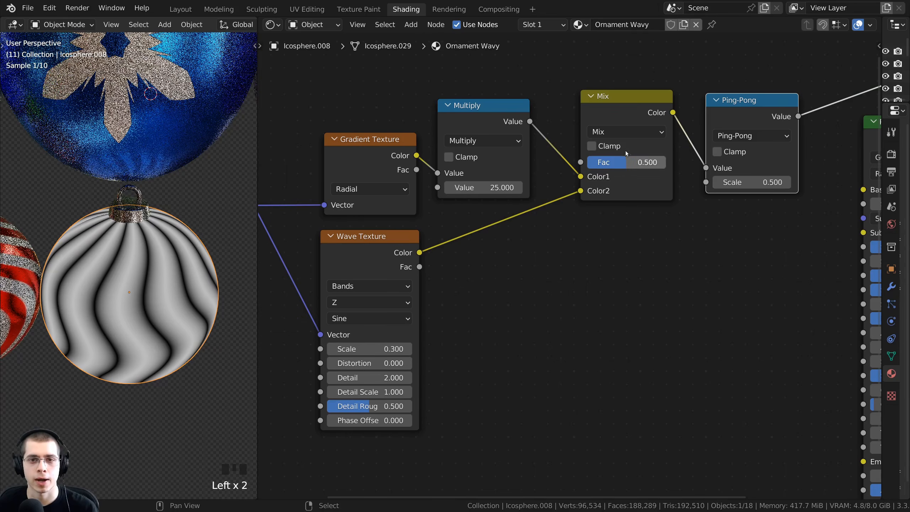
click(621, 133)
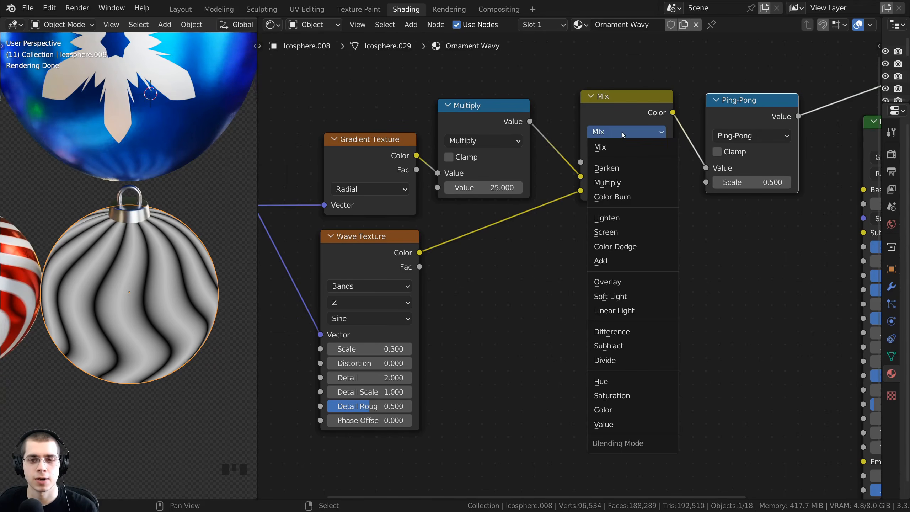
click(618, 311)
mouse_move(626, 163)
mouse_down()
mouse_move(665, 162)
mouse_move(617, 162)
mouse_move(665, 162)
mouse_move(627, 162)
mouse_up()
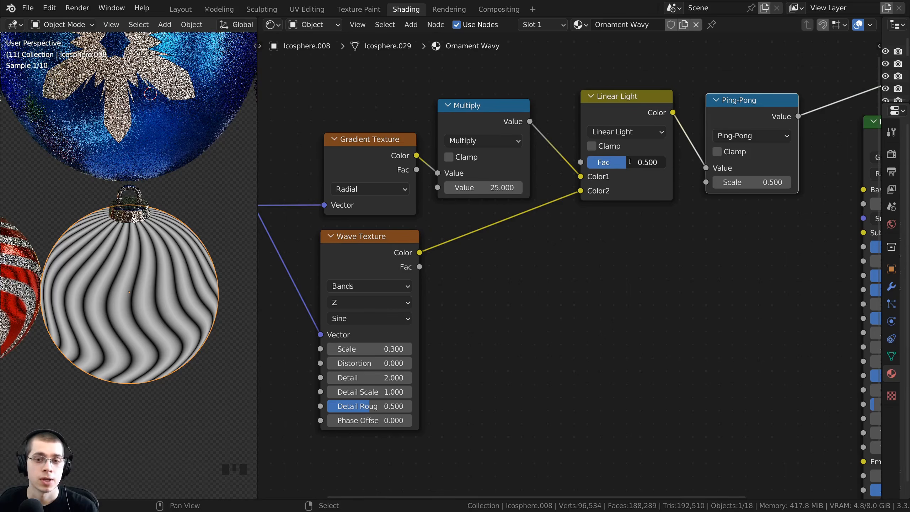
click(629, 160)
text(.7)
key(Return)
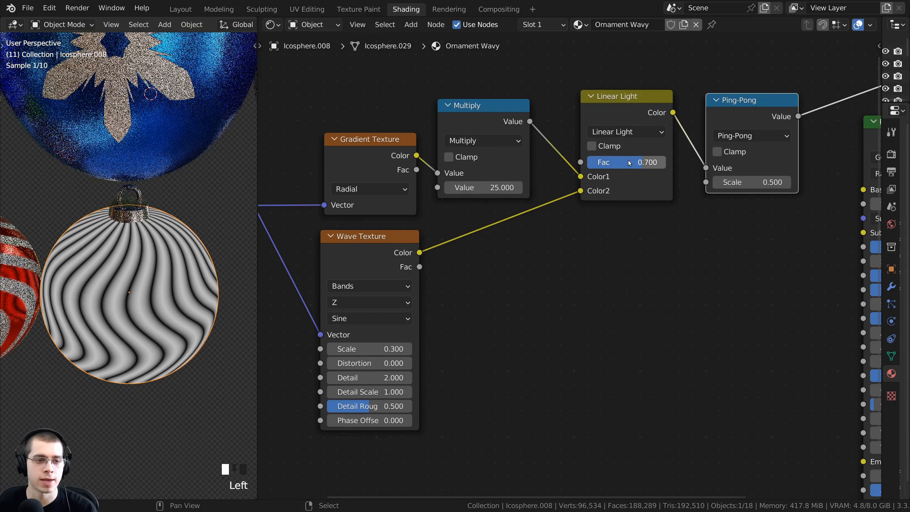
Step: Try a Wave Texture scale of 1.000 to compare the waves on the ornament, and undo the change
middle_drag(402, 252, 408, 238)
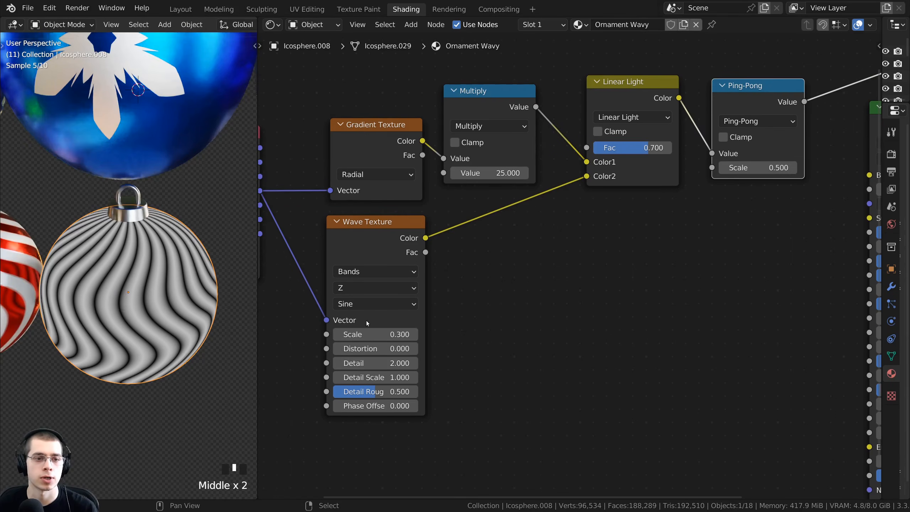
middle_drag(366, 319, 423, 293)
middle_drag(158, 251, 170, 258)
scroll(169, 259, up, 1)
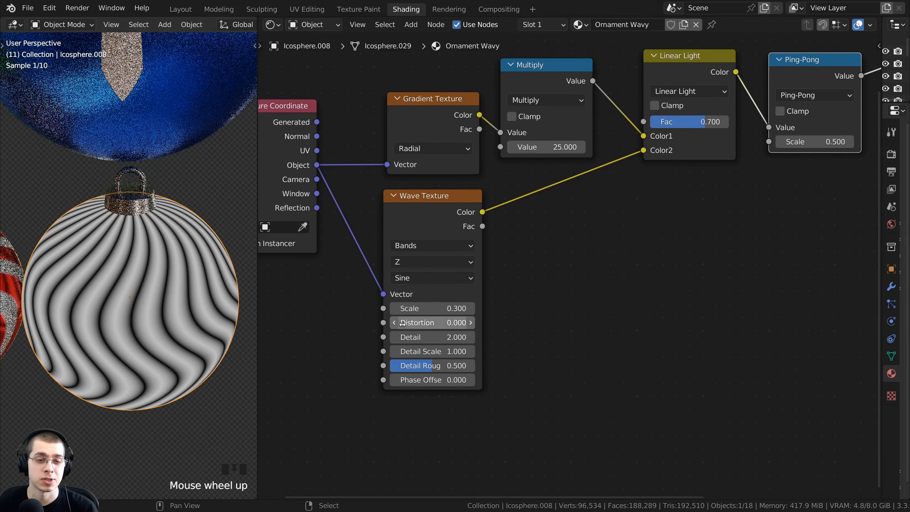
shift+drag(429, 309, 470, 308)
middle_drag(172, 266, 171, 248)
shift+drag(430, 309, 440, 308)
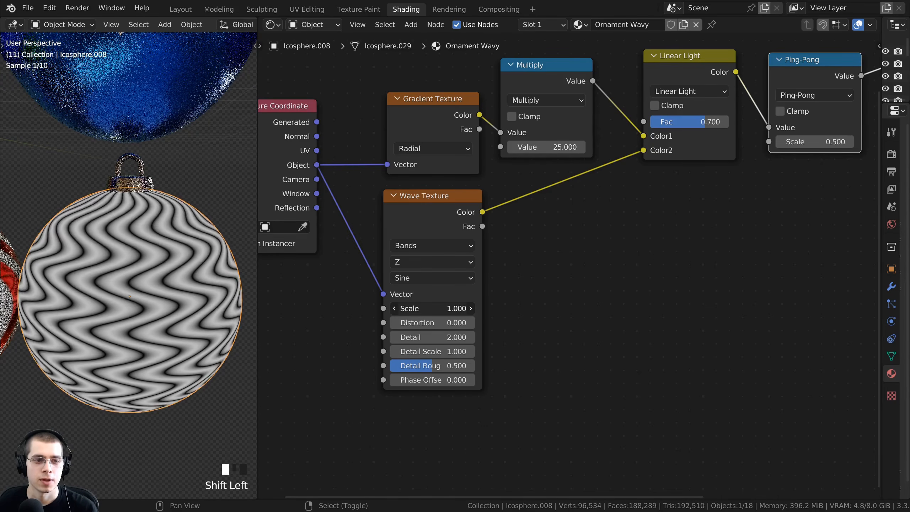
shift+drag(444, 308, 456, 307)
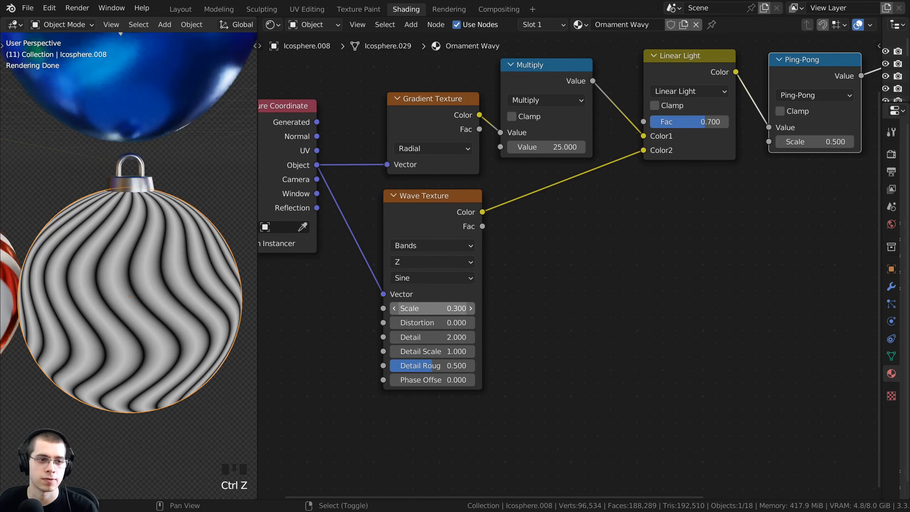
shift+drag(449, 308, 451, 265)
middle_drag(451, 265, 399, 350)
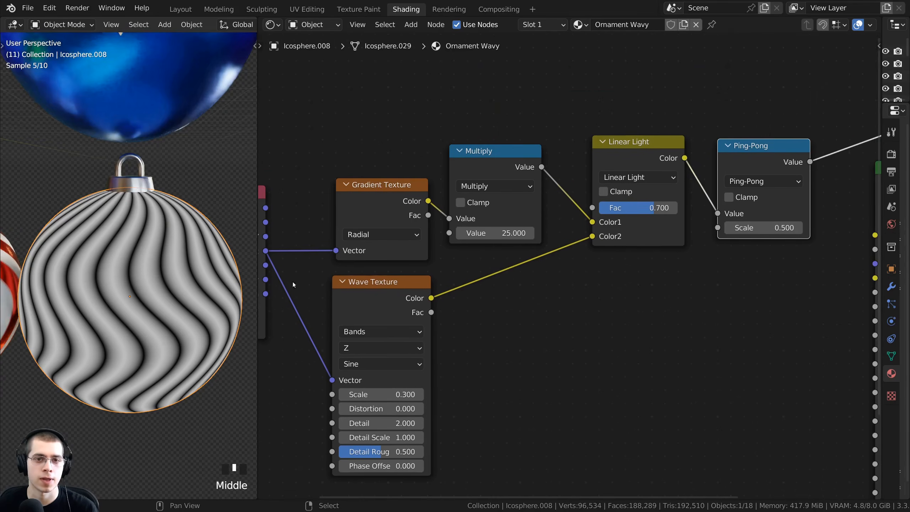
middle_drag(215, 272, 211, 294)
mouse_move(500, 232)
shift+mouse_down()
mouse_move(421, 232)
mouse_move(495, 232)
shift+mouse_up()
middle_drag(650, 227, 641, 176)
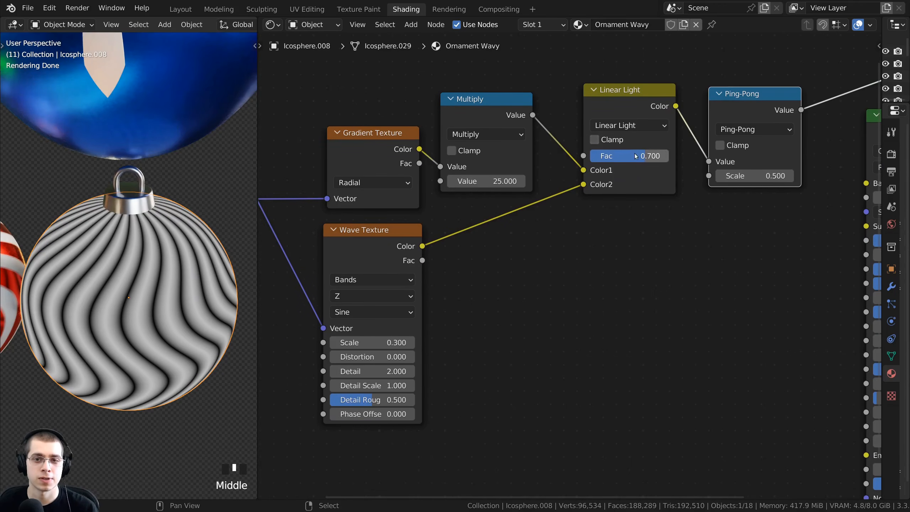
mouse_move(637, 156)
mouse_down()
mouse_move(661, 156)
mouse_move(637, 157)
mouse_up()
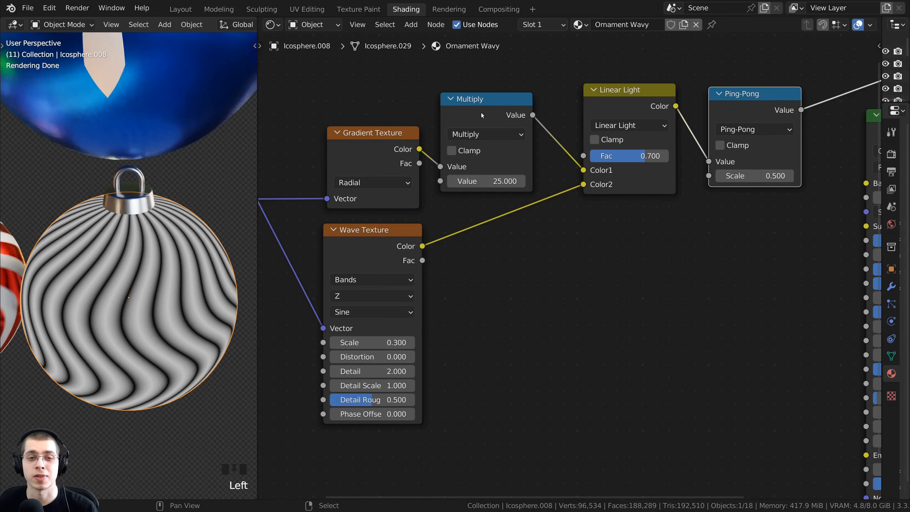
Step: Duplicate the Multiply node and insert the copy between the Wave Texture and the Linear Light node's Color2 input
drag(482, 115, 487, 109)
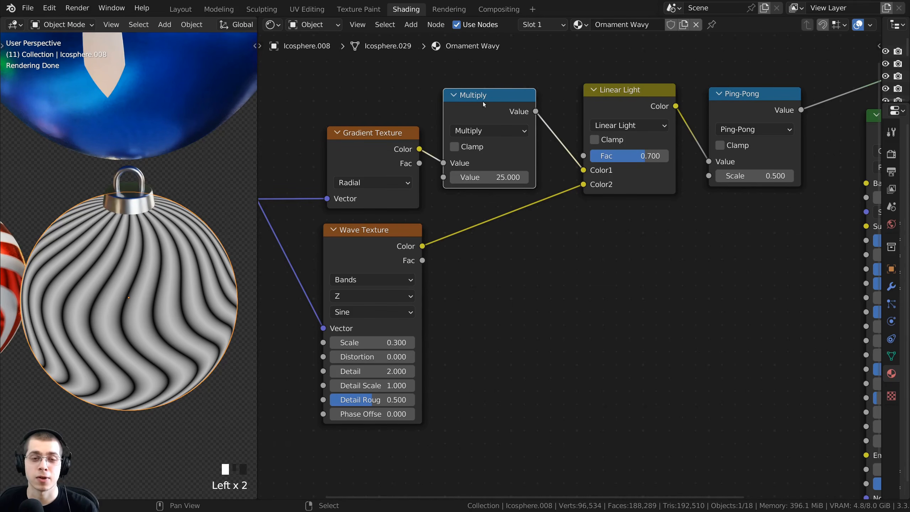
key(shift+d)
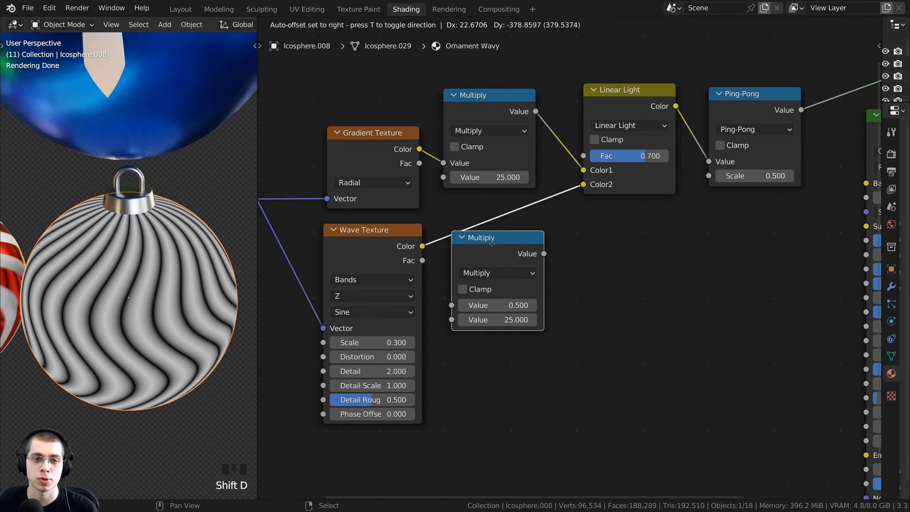
click(500, 234)
drag(500, 235, 473, 228)
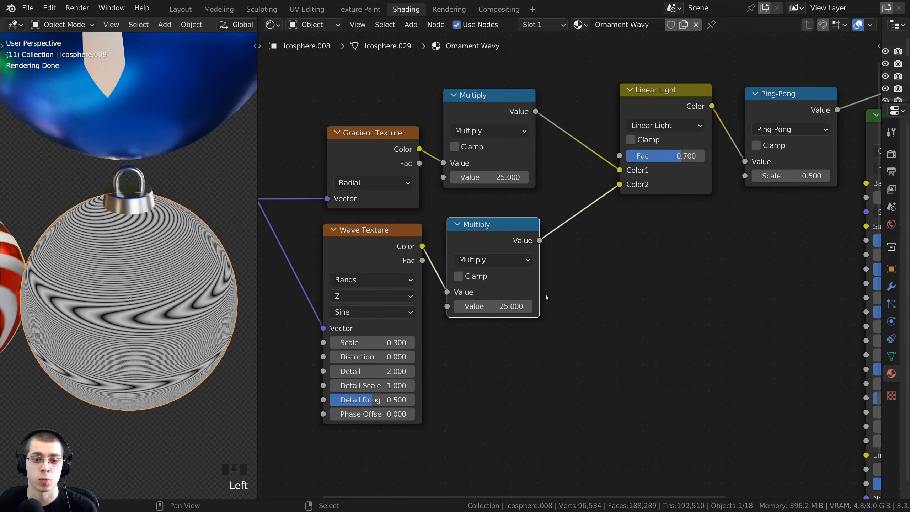
Step: Try a value of 1.8 in the duplicated Multiply node, and remove the node while keeping the link
mouse_move(498, 307)
shift+mouse_down()
mouse_move(448, 307)
mouse_move(503, 306)
shift+mouse_up()
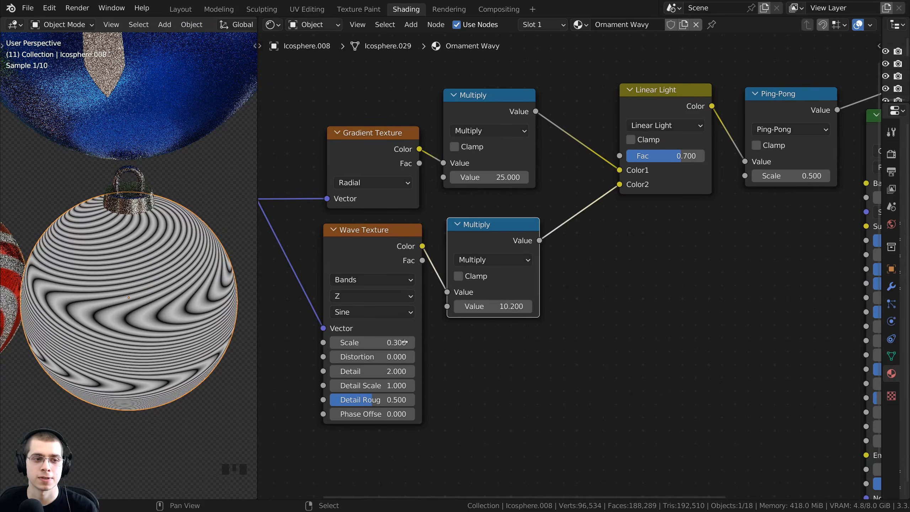
drag(493, 306, 462, 306)
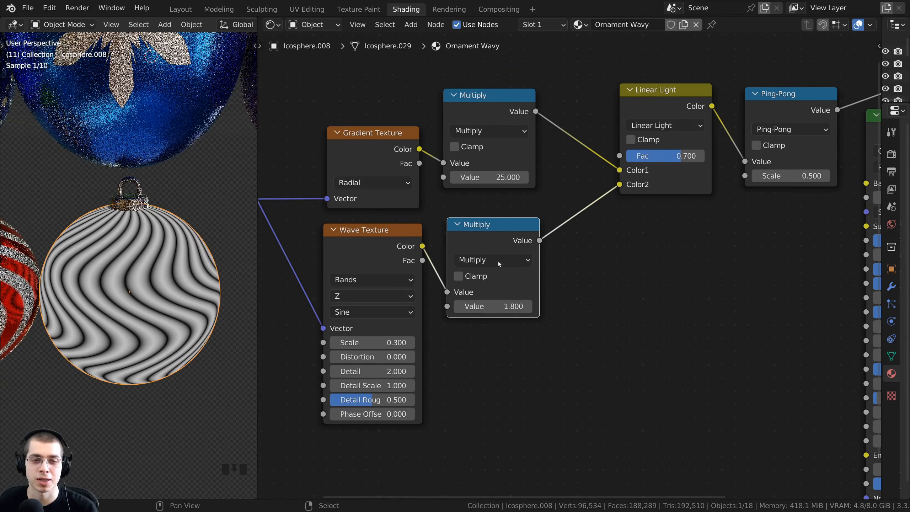
drag(504, 245, 501, 225)
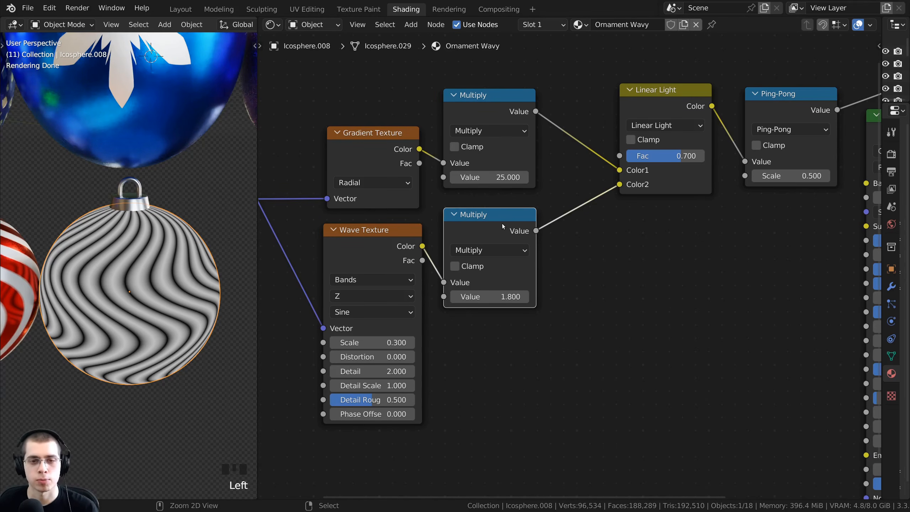
key(ctrl+x)
Step: Move the Linear Light and Ping-Pong nodes back toward the Multiply node to close the gap
scroll(580, 169, down, 1)
middle_drag(585, 167, 554, 209)
drag(606, 111, 728, 160)
drag(715, 160, 662, 159)
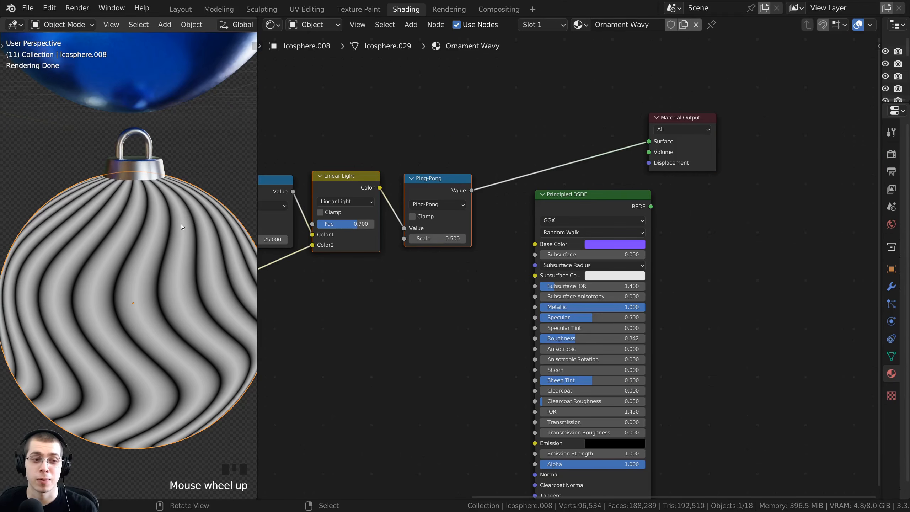
Step: Connect the Ping-Pong value to the Material Output's Displacement input and the Principled BSDF to its Surface input
middle_drag(181, 224, 185, 241)
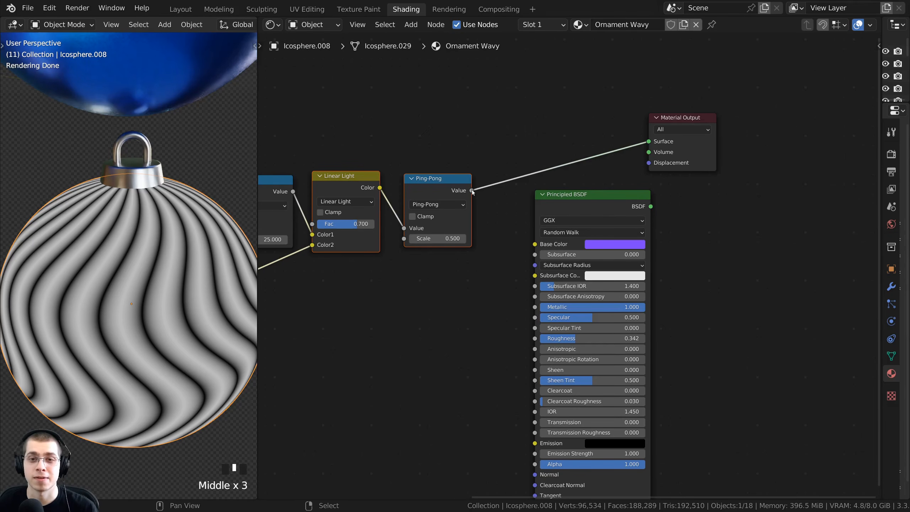
drag(472, 191, 651, 165)
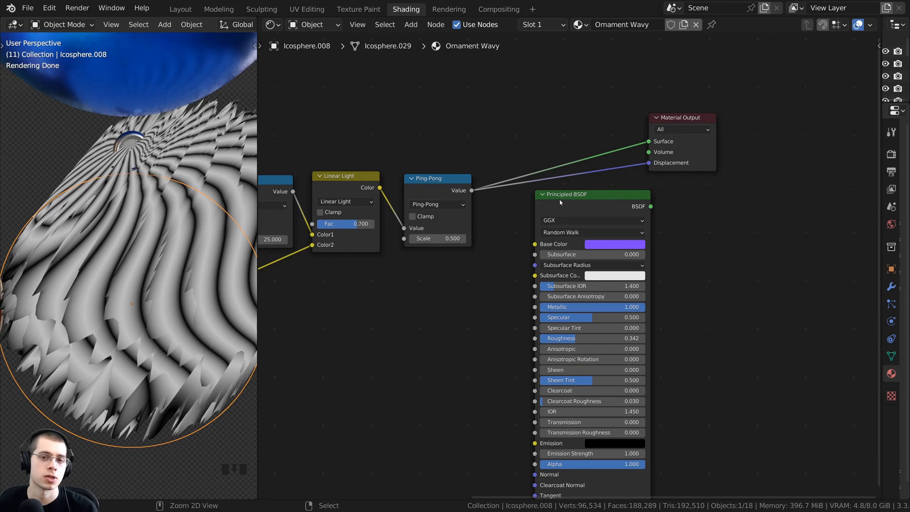
ctrl+shift+click(581, 204)
Step: Rearrange the Principled BSDF and Material Output nodes so they sit in line after the Ping-Pong node
drag(610, 193, 584, 169)
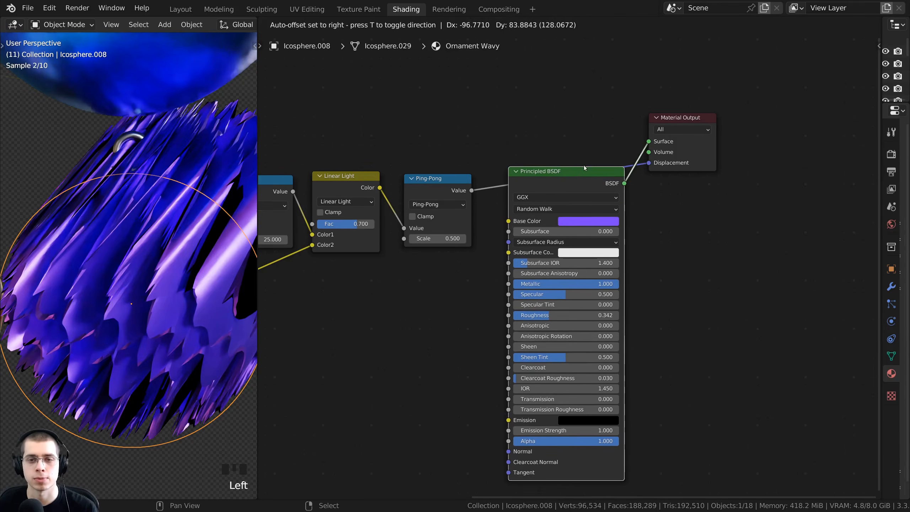
drag(695, 118, 743, 146)
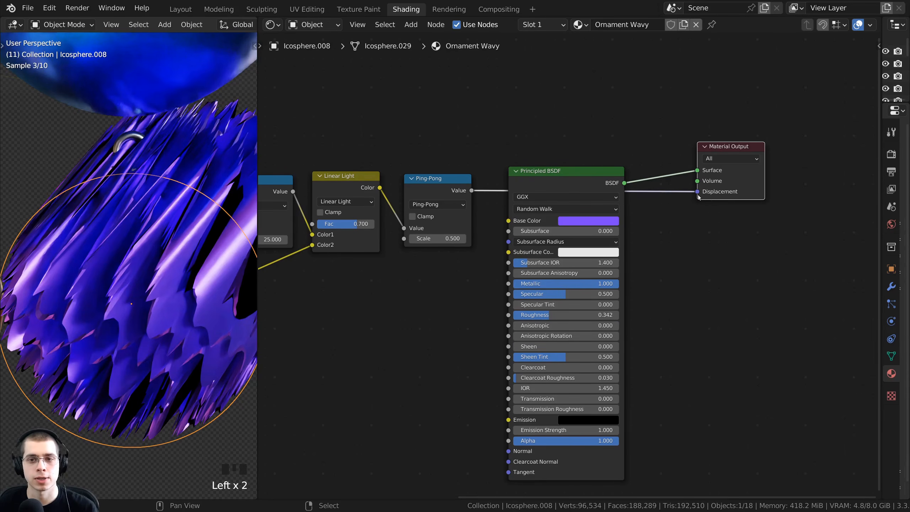
drag(555, 181, 553, 162)
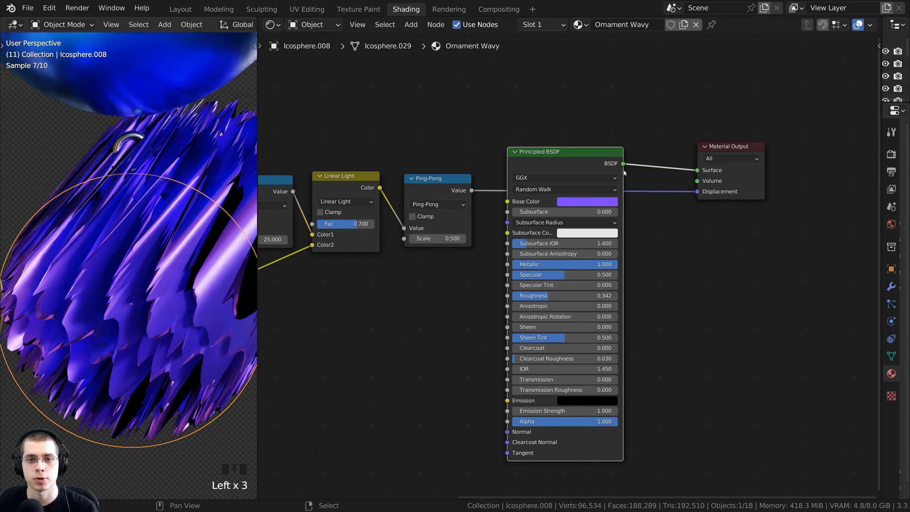
Step: Set the Ornament Wavy material's displacement method to Displacement and Bump in its surface settings
middle_drag(129, 263, 186, 250)
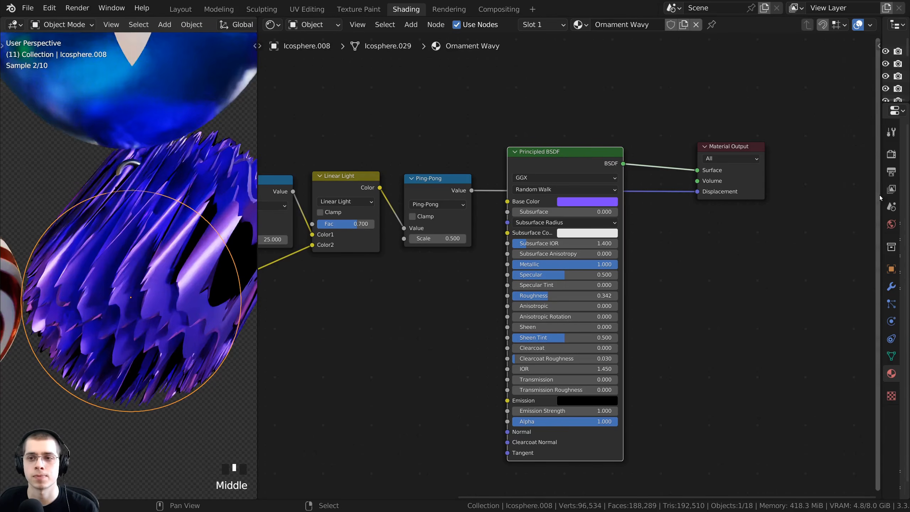
drag(882, 195, 653, 200)
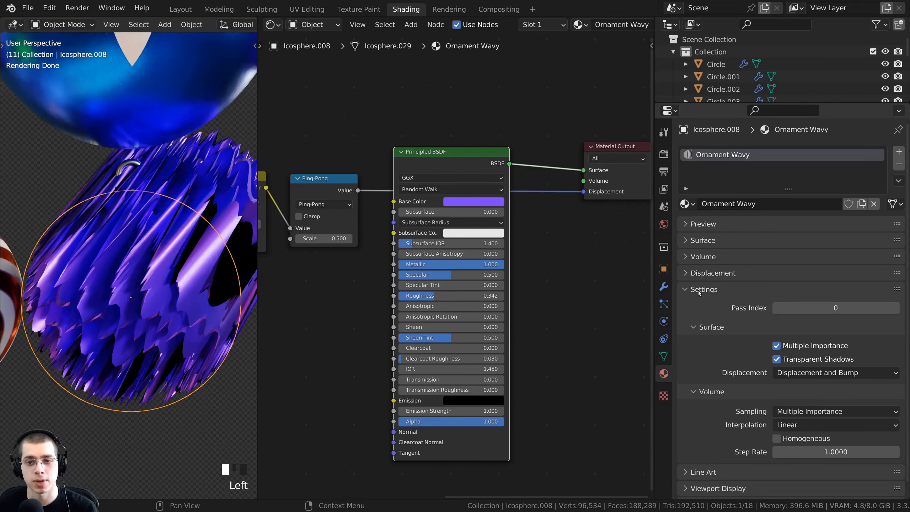
click(783, 374)
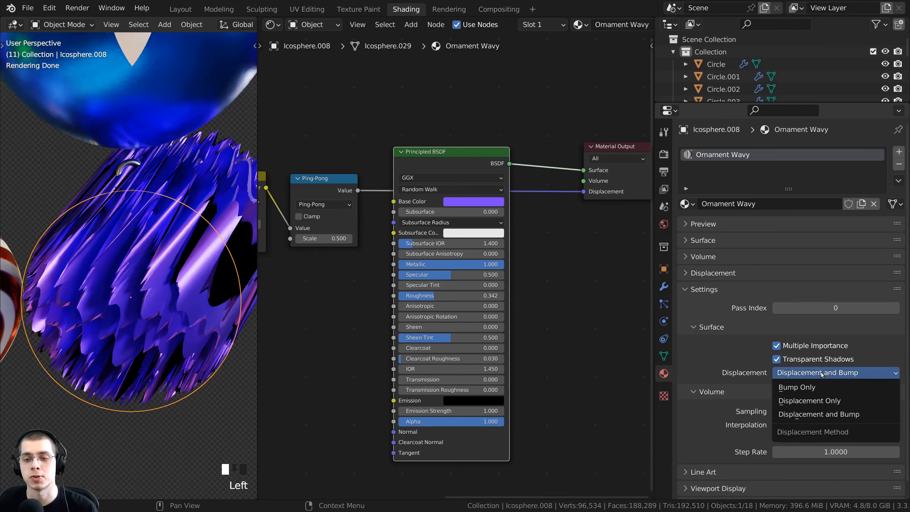
click(812, 414)
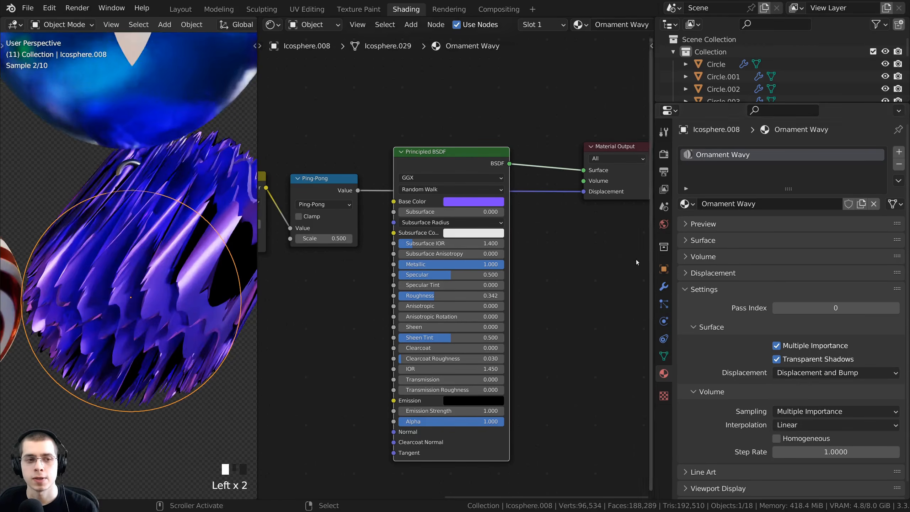
drag(655, 223, 893, 231)
middle_drag(358, 256, 379, 218)
scroll(201, 218, down, 5)
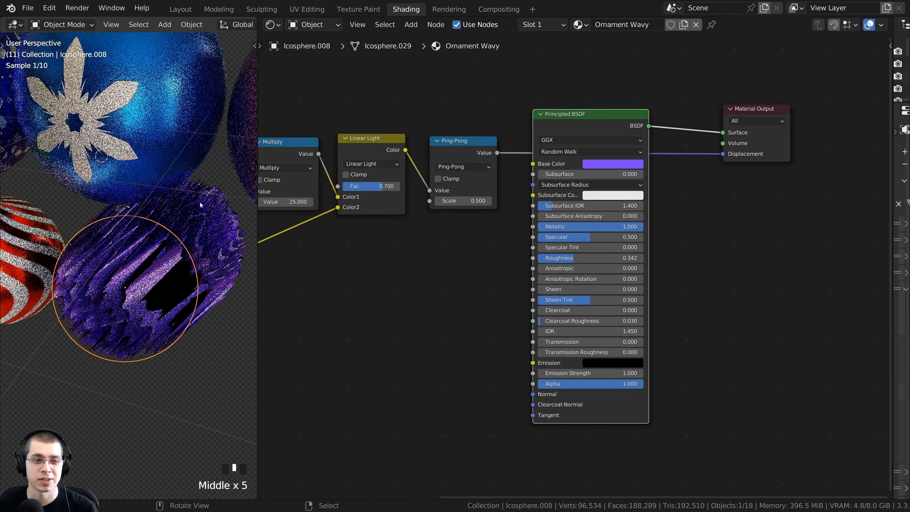
Step: Insert a Displacement node into the link between Ping-Pong and the Material Output's Displacement input, placing it below the Principled BSDF
scroll(463, 197, up, 1)
scroll(463, 197, up, 4)
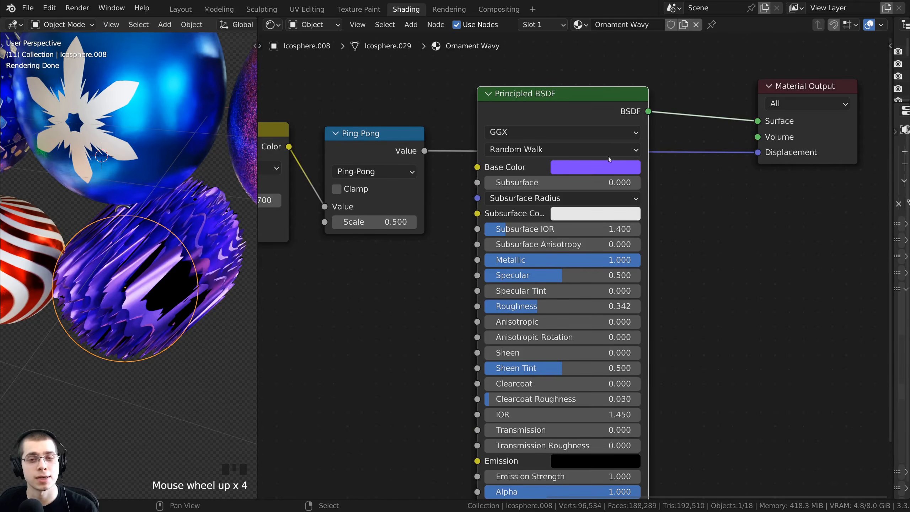
scroll(609, 159, down, 2)
key(shift+a)
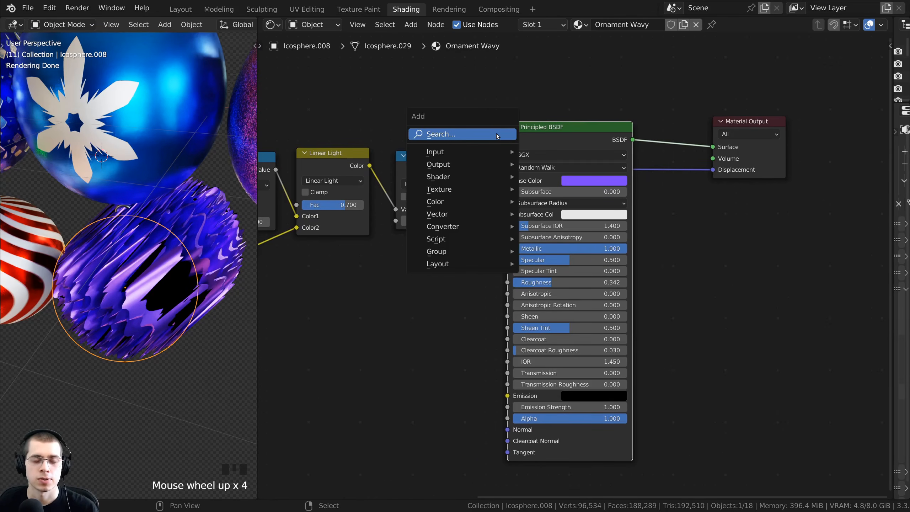
click(498, 134)
text(dis)
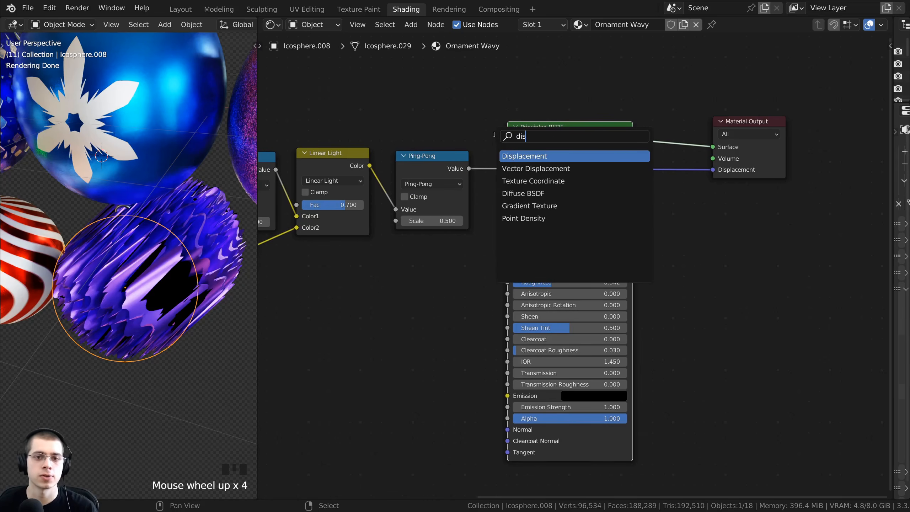
click(538, 157)
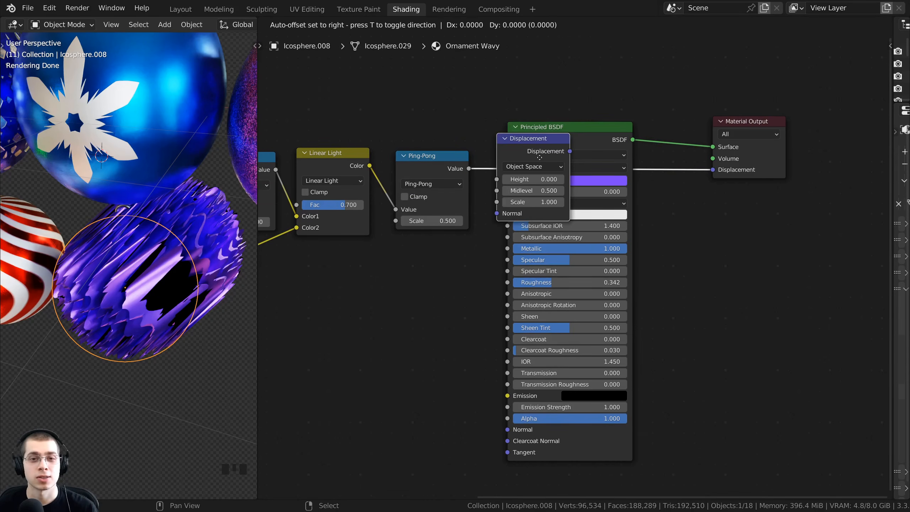
click(523, 172)
middle_drag(523, 172, 522, 90)
drag(538, 88, 577, 370)
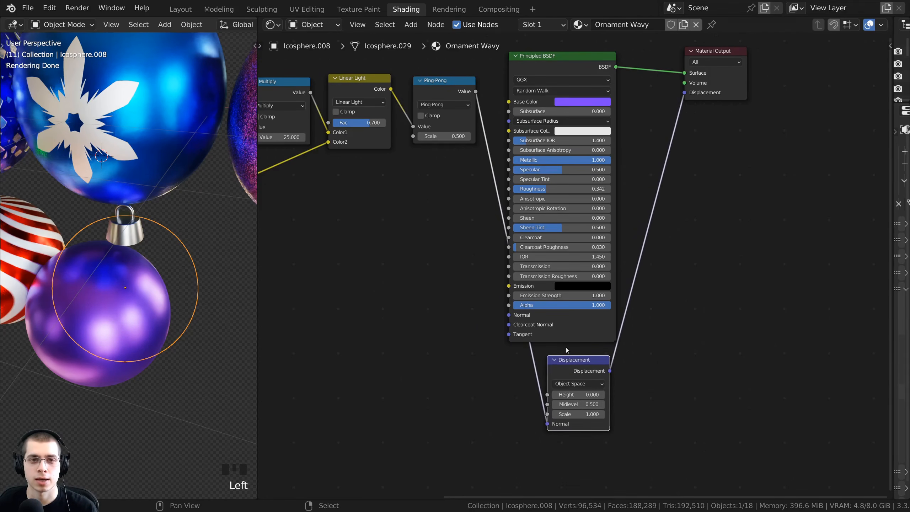
Step: Reroute the Ping-Pong value from the Displacement node's Normal input to its Height input
scroll(484, 223, down, 1)
middle_drag(484, 223, 500, 238)
scroll(545, 318, up, 2)
middle_drag(545, 318, 556, 241)
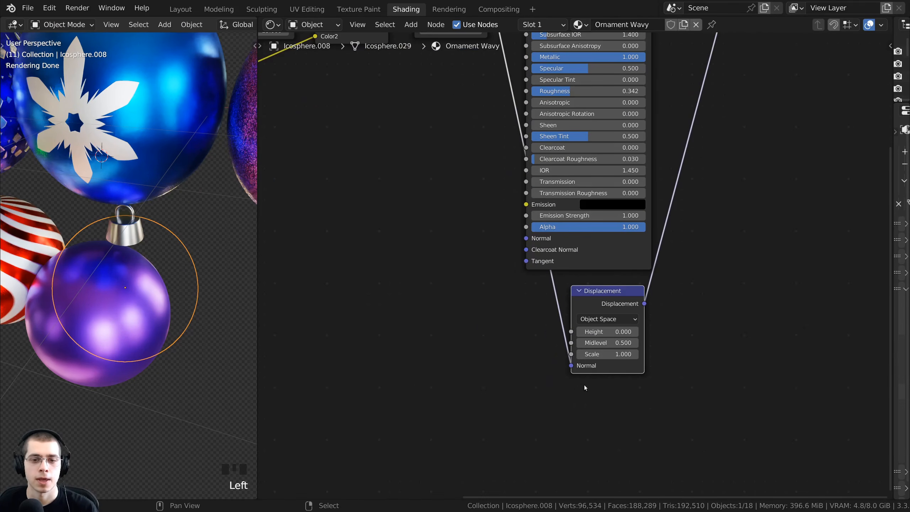
scroll(111, 287, up, 1)
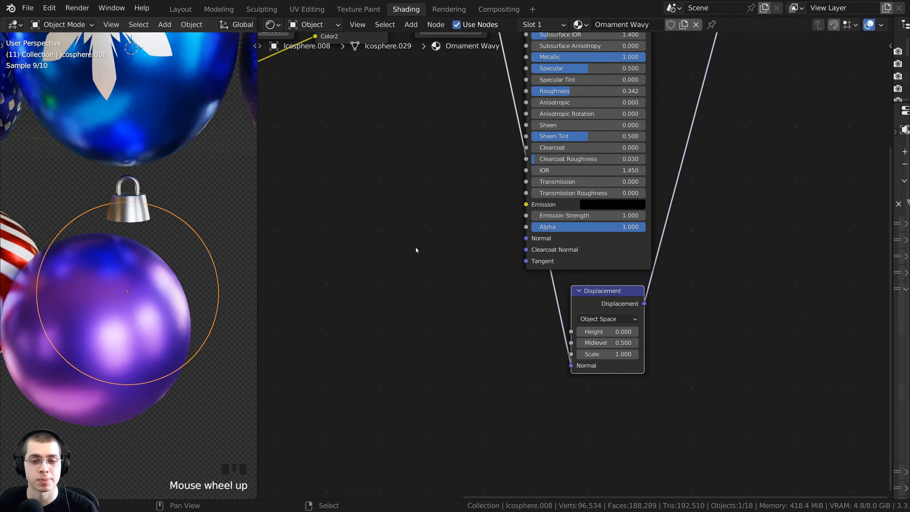
scroll(417, 250, down, 1)
middle_drag(419, 115, 444, 176)
click(476, 60)
middle_drag(475, 61, 469, 82)
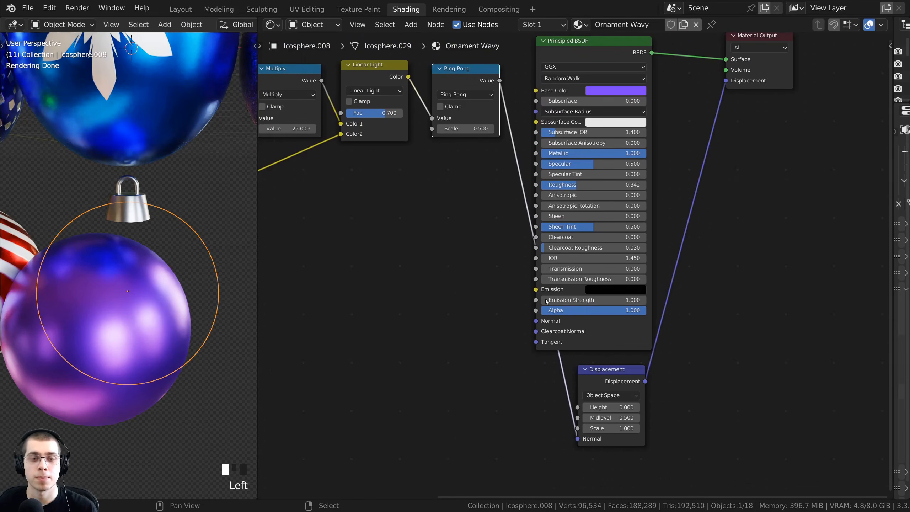
drag(578, 440, 578, 408)
Step: Set the Displacement node's Scale to 0.100
scroll(440, 301, down, 3)
middle_click(74, 320)
scroll(74, 320, up, 2)
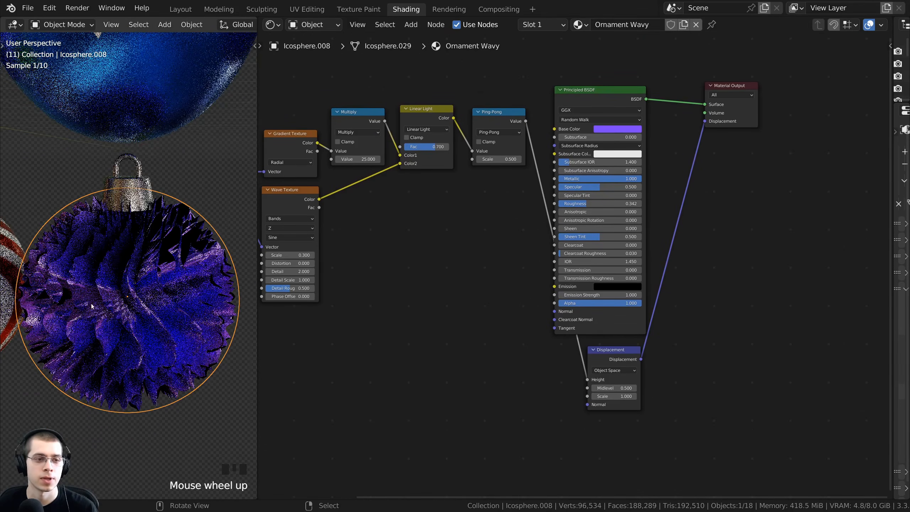
scroll(508, 363, up, 2)
middle_drag(508, 363, 525, 291)
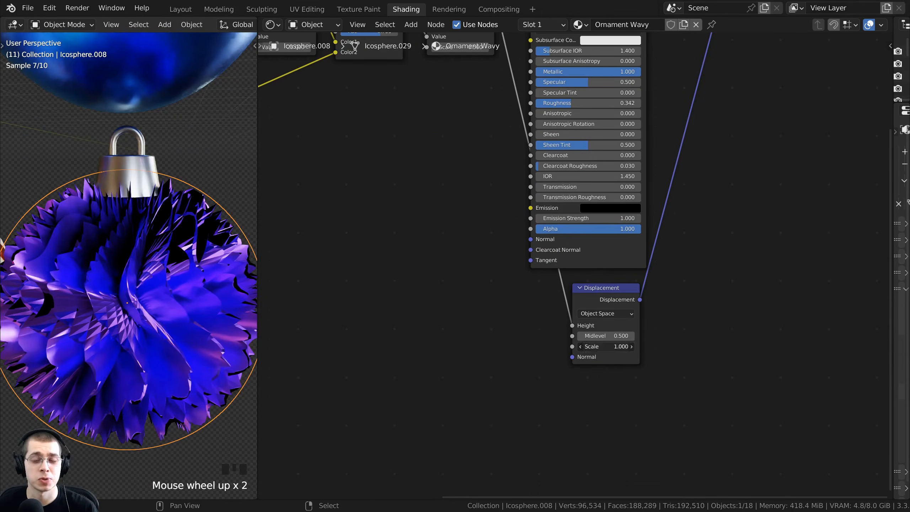
click(601, 346)
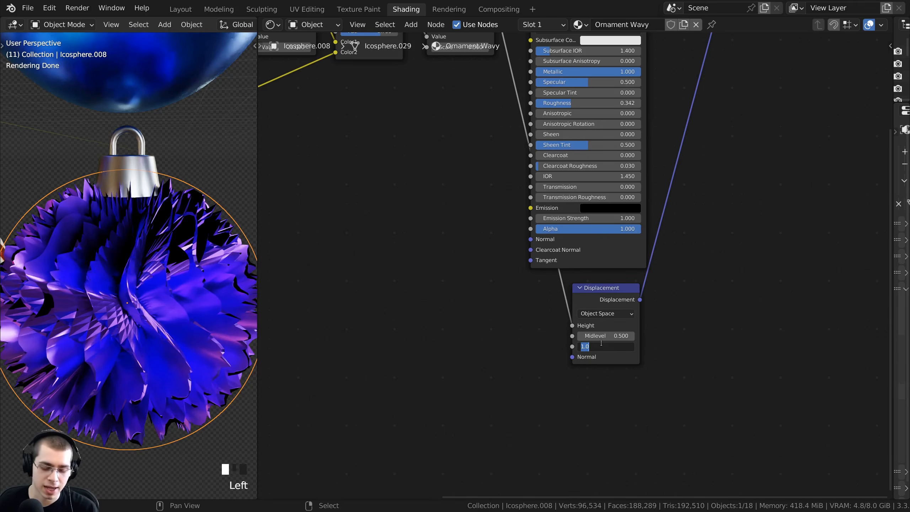
key(Return)
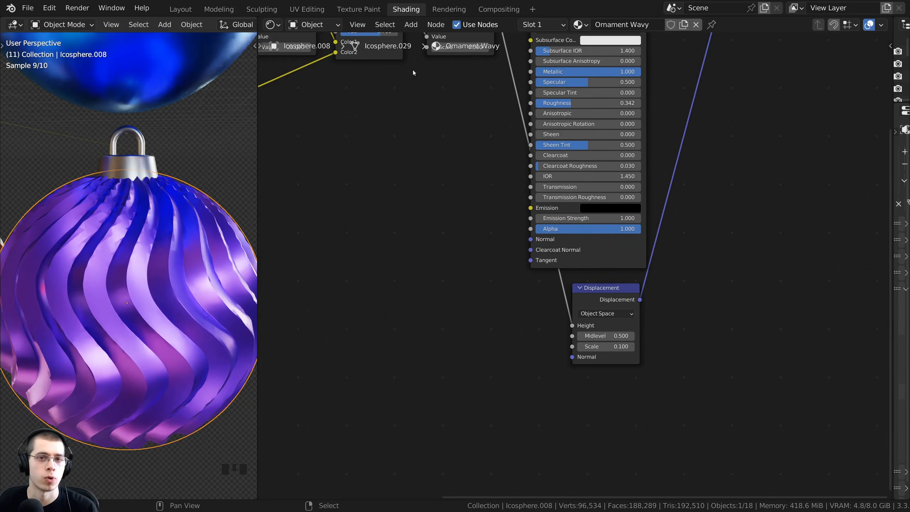
Step: Move the pattern nodes up to Ping-Pong away from the Principled BSDF to make room before the Displacement node
scroll(412, 69, down, 4)
middle_drag(412, 70, 505, 188)
scroll(505, 188, down, 2)
click(533, 155)
drag(542, 107, 288, 254)
drag(520, 157, 455, 276)
scroll(609, 362, up, 2)
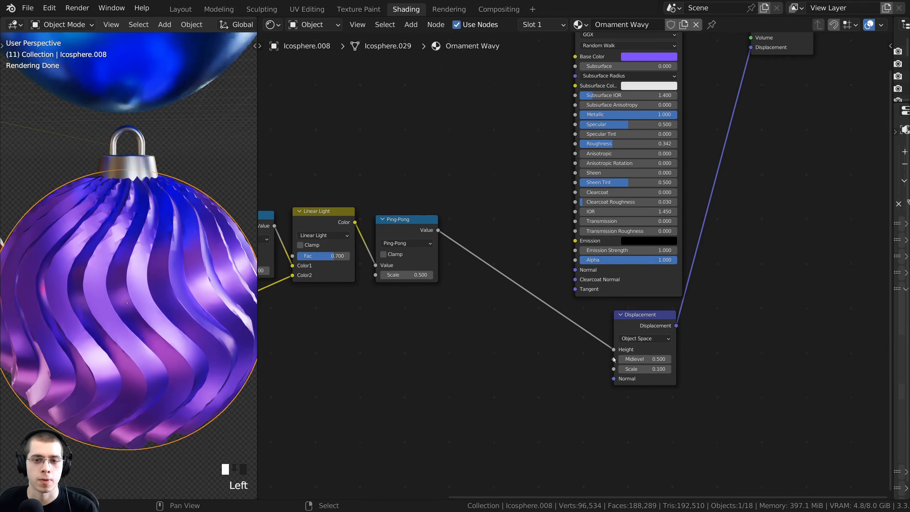
middle_drag(552, 254, 538, 244)
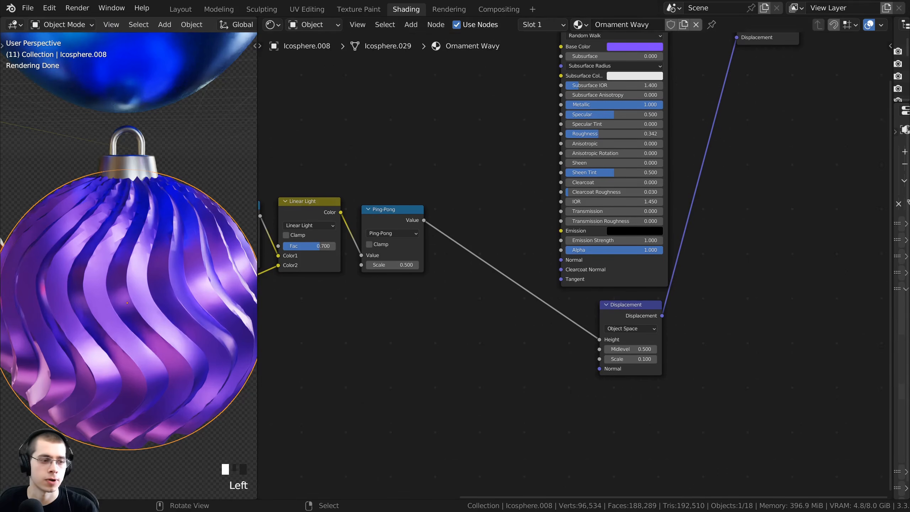
Step: Preview the Ping-Pong output directly on the ornament's surface and switch back to the Principled BSDF
scroll(175, 259, up, 2)
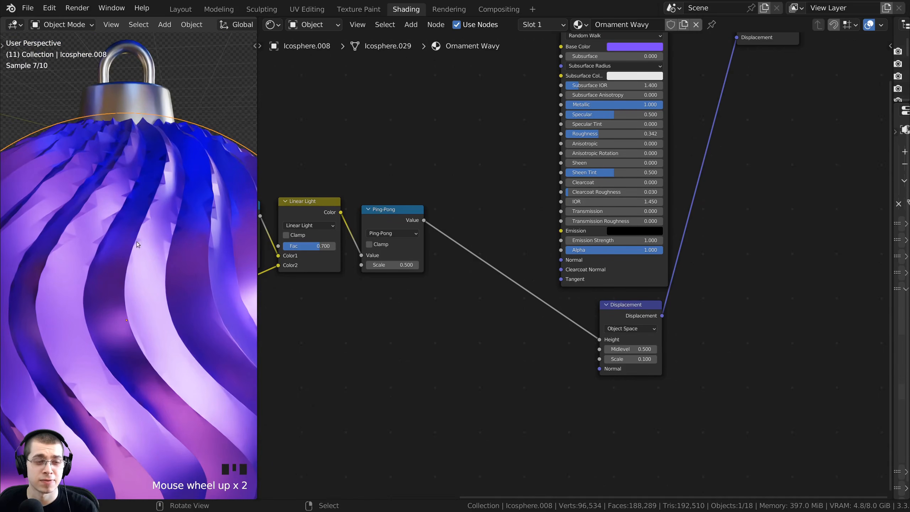
middle_drag(121, 315, 116, 242)
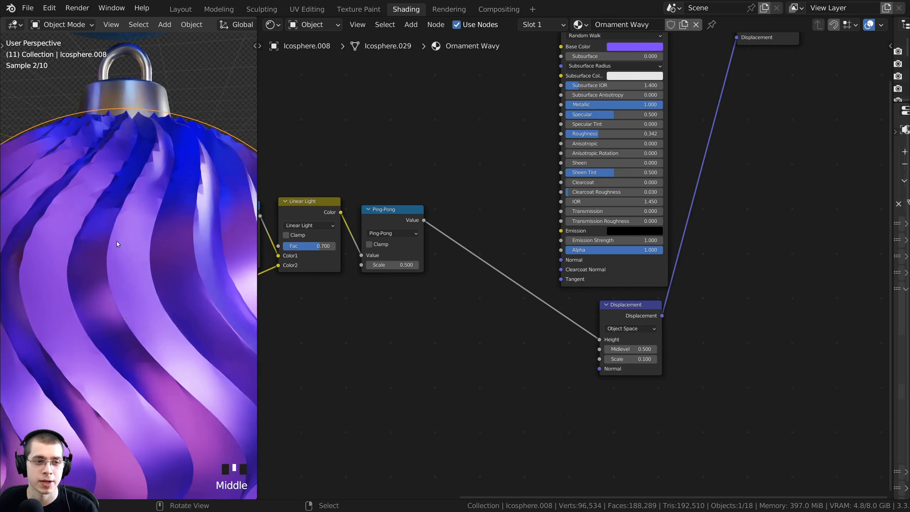
middle_drag(347, 255, 357, 268)
scroll(373, 251, up, 2)
click(383, 237)
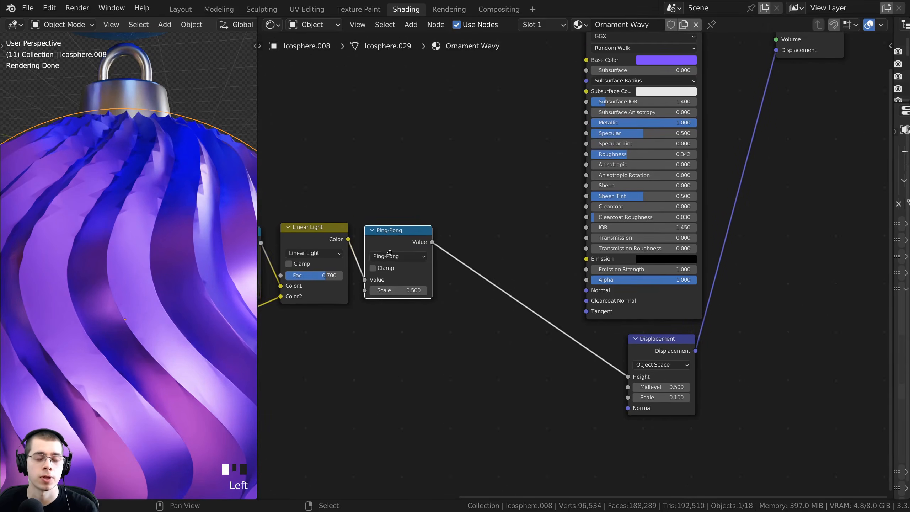
ctrl+shift+click(381, 242)
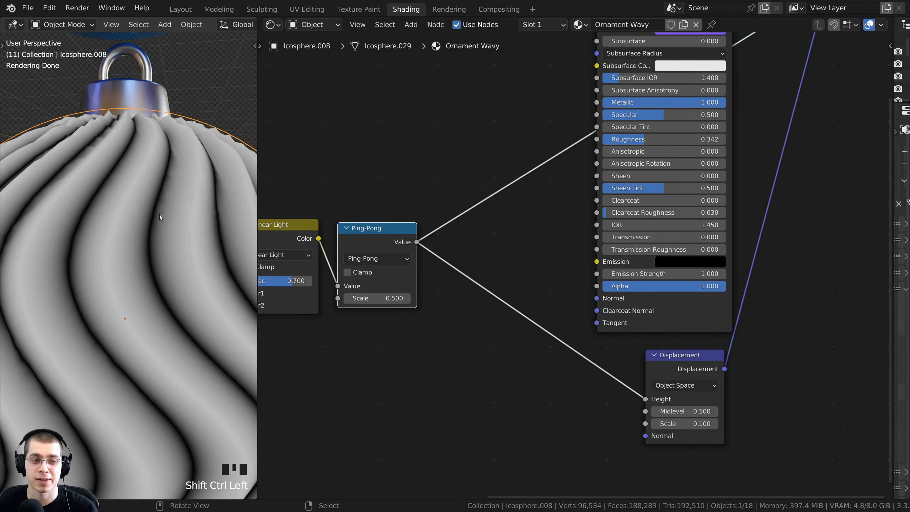
scroll(465, 233, down, 2)
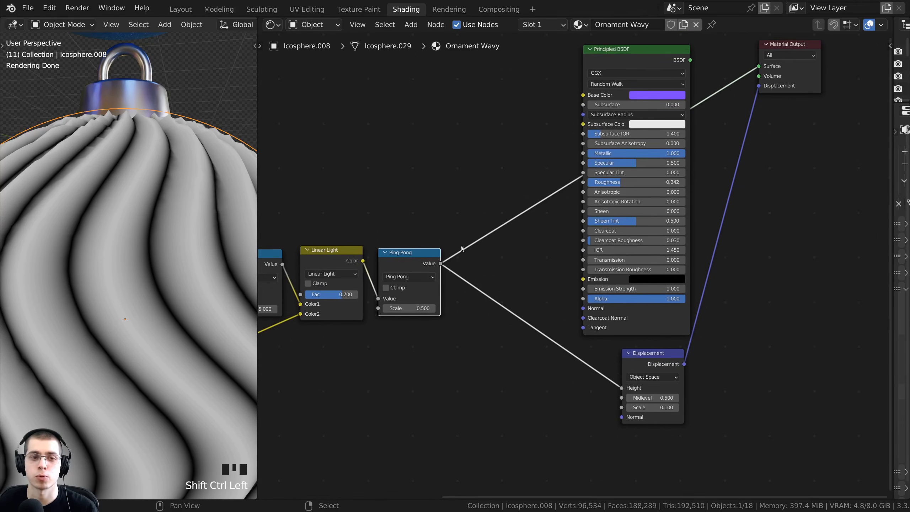
ctrl+shift+click(609, 57)
scroll(473, 285, up, 1)
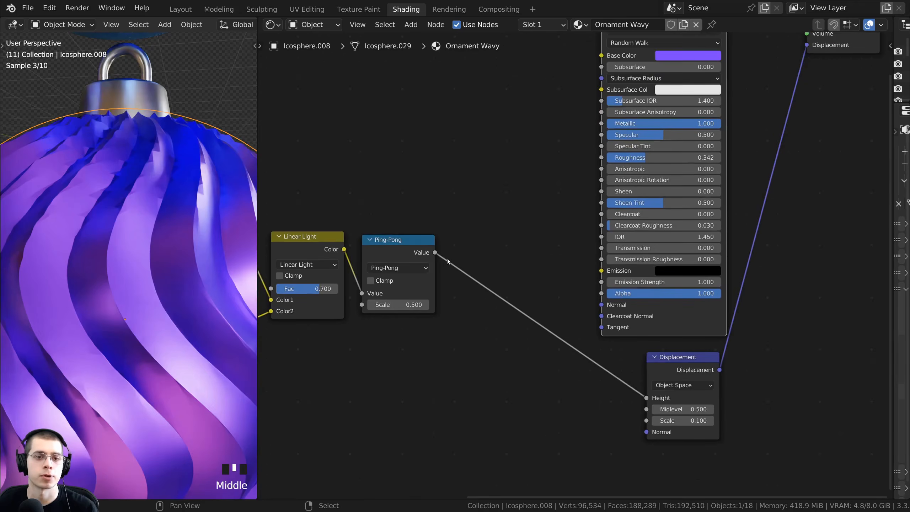
Step: Insert an RGB Curves node into the link between the Ping-Pong node and the Displacement node's Height input
drag(406, 253, 404, 251)
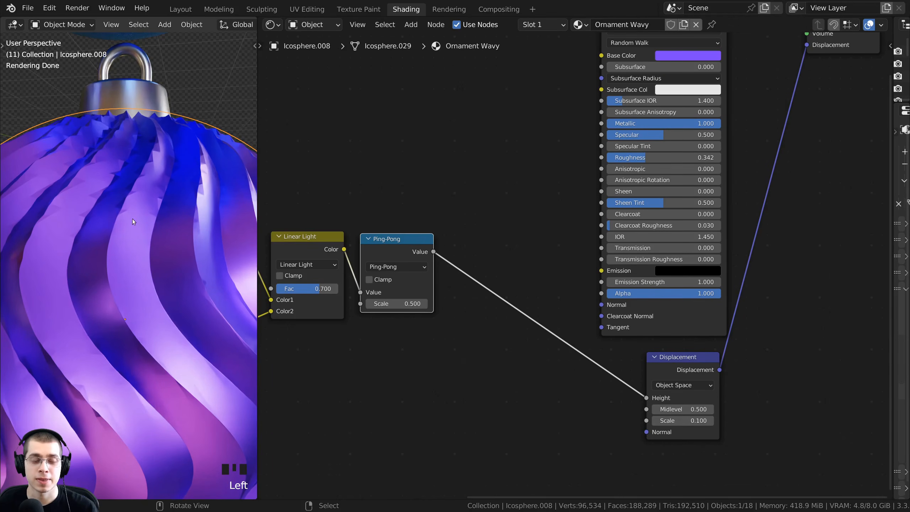
key(shift+a)
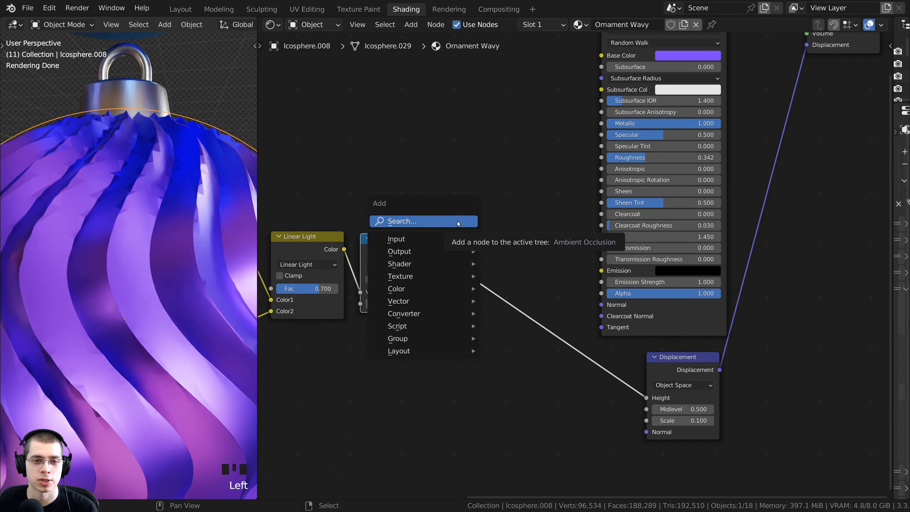
click(457, 221)
text(rgb)
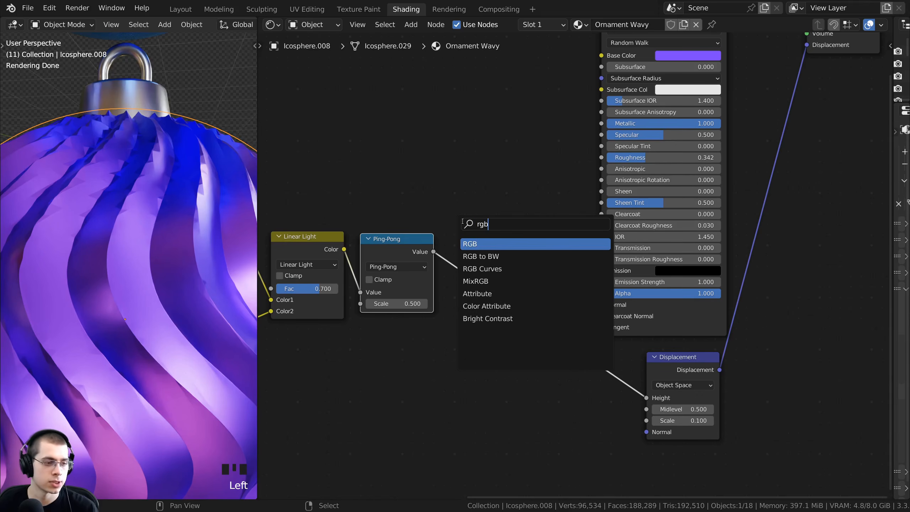
click(498, 267)
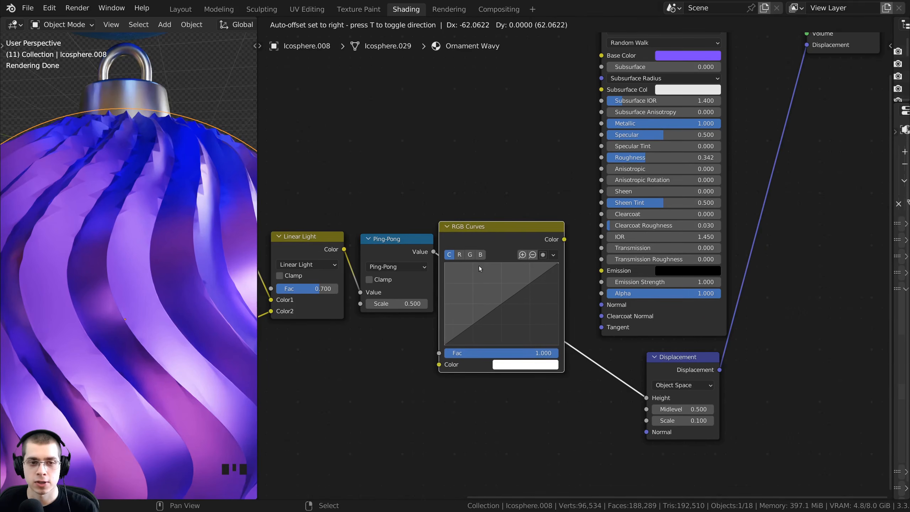
click(507, 227)
scroll(523, 252, up, 4)
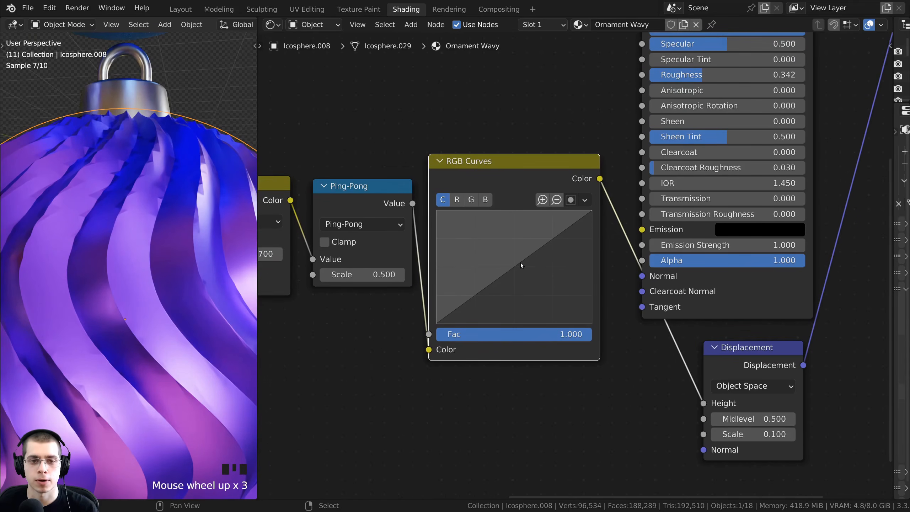
Step: Shape the RGB Curves into an arch with a middle point at about 0.48, 0.58 and the end point at 1.0, 0.0
click(514, 266)
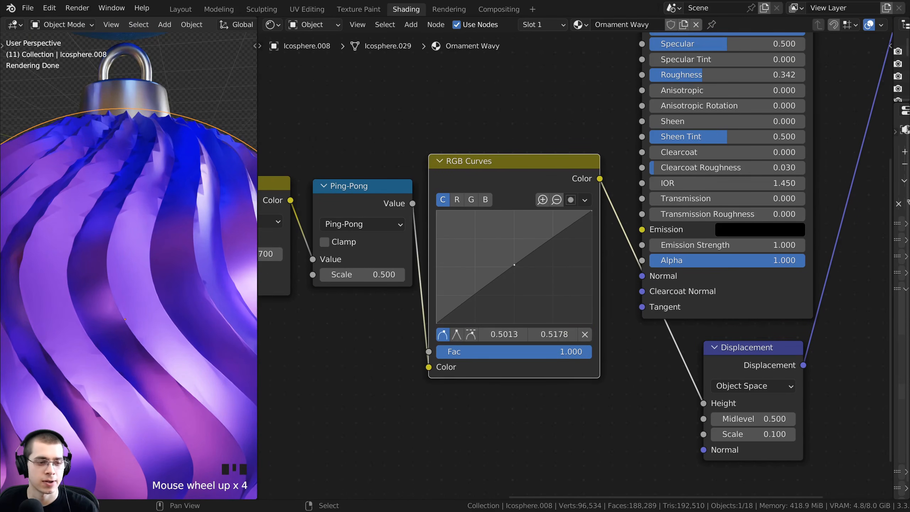
drag(514, 265, 512, 258)
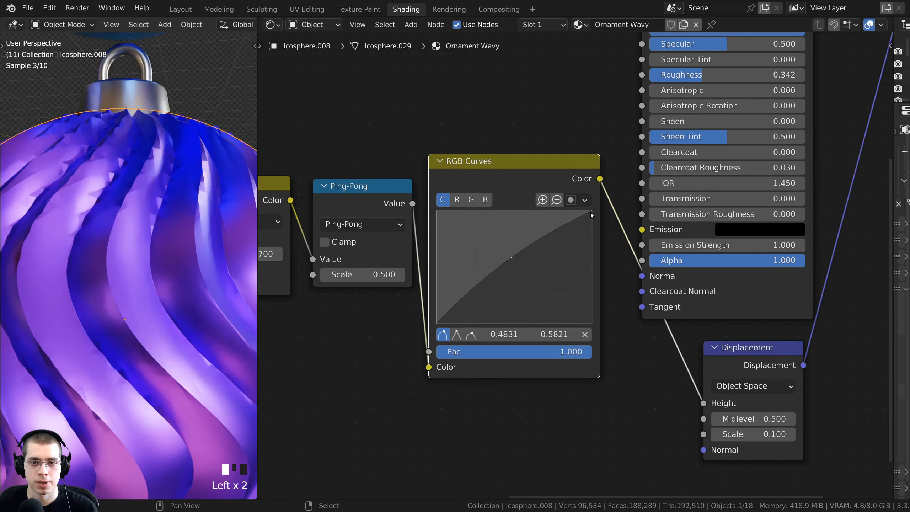
click(591, 212)
drag(591, 211, 591, 324)
scroll(493, 283, up, 1)
scroll(494, 284, up, 1)
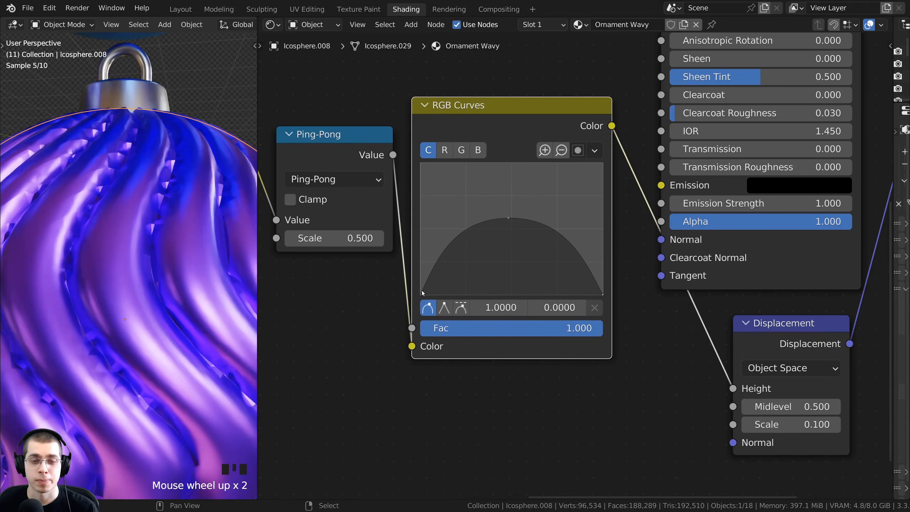
Step: Lower the RGB curve's middle point to about 0.50, 0.25 to flatten the arch
middle_drag(119, 193, 136, 169)
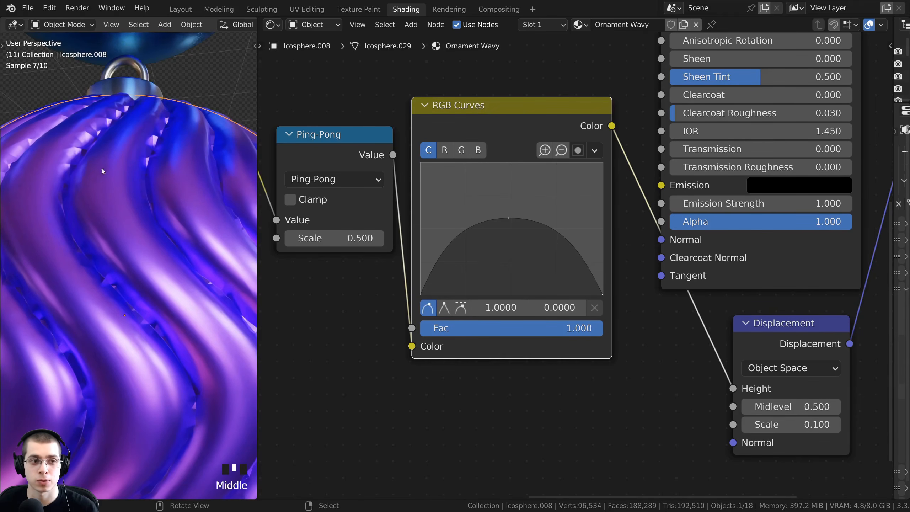
middle_drag(496, 219, 516, 189)
click(520, 205)
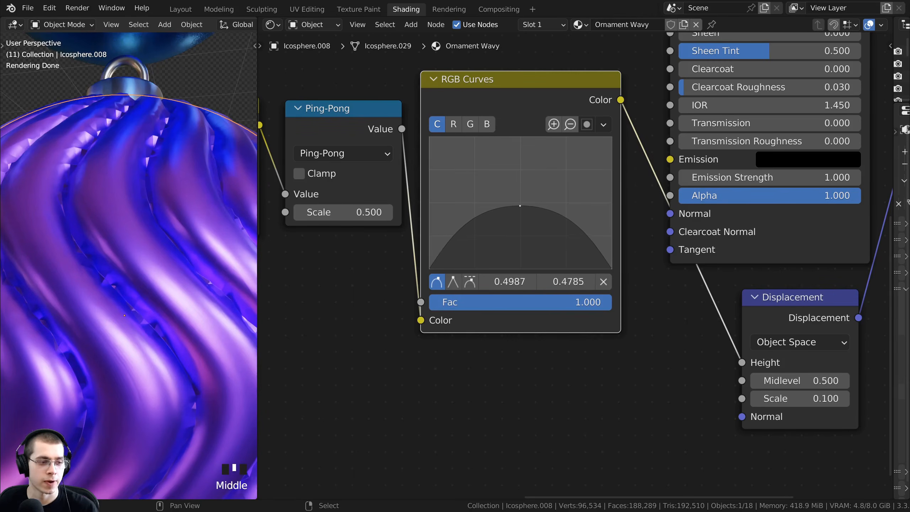
drag(520, 205, 519, 235)
middle_drag(534, 237, 551, 242)
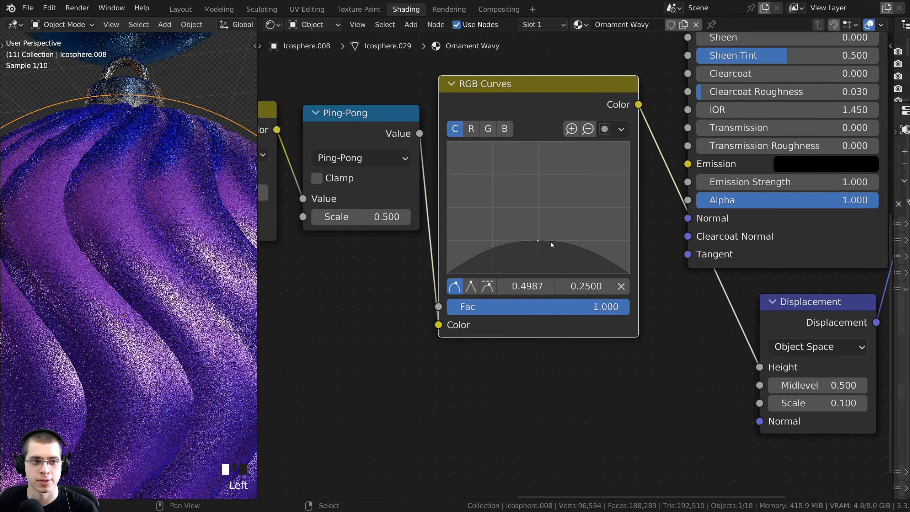
scroll(541, 231, up, 4)
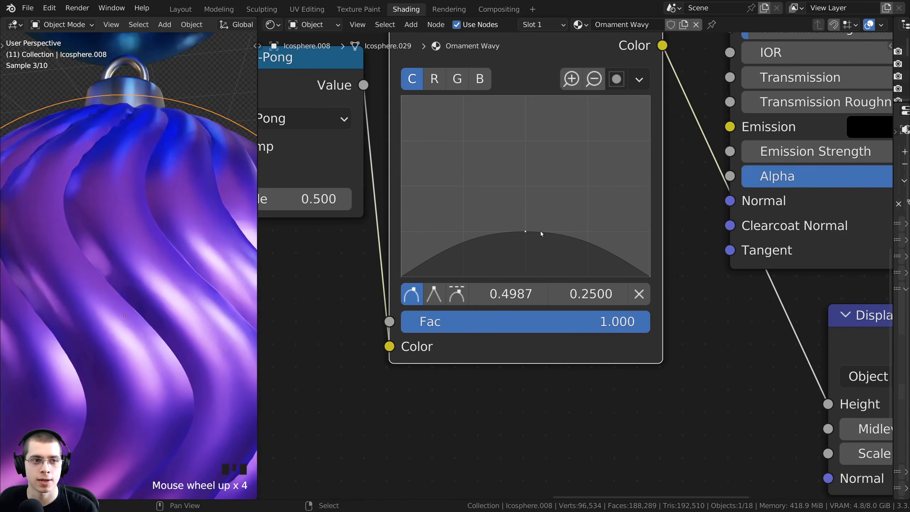
Step: Round the curve's shoulders with a point at about 0.195, 0.196 on the rising side and a matching point on the falling side
click(460, 242)
drag(462, 242, 451, 243)
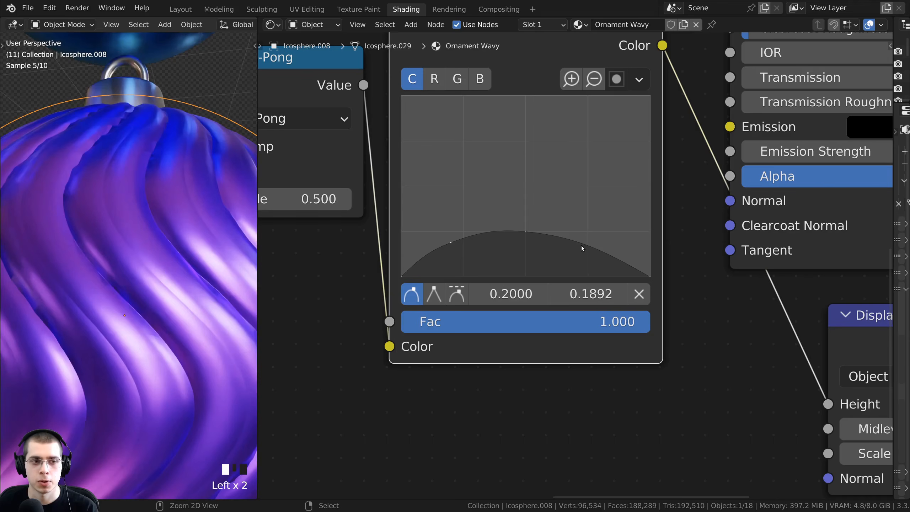
ctrl+click(585, 245)
drag(587, 244, 594, 240)
drag(451, 243, 449, 242)
middle_drag(148, 241, 127, 246)
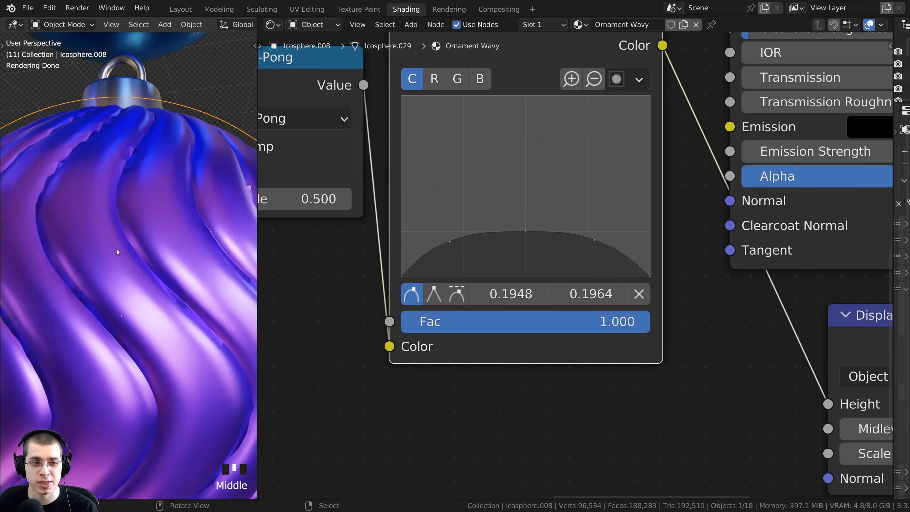
scroll(578, 286, up, 3)
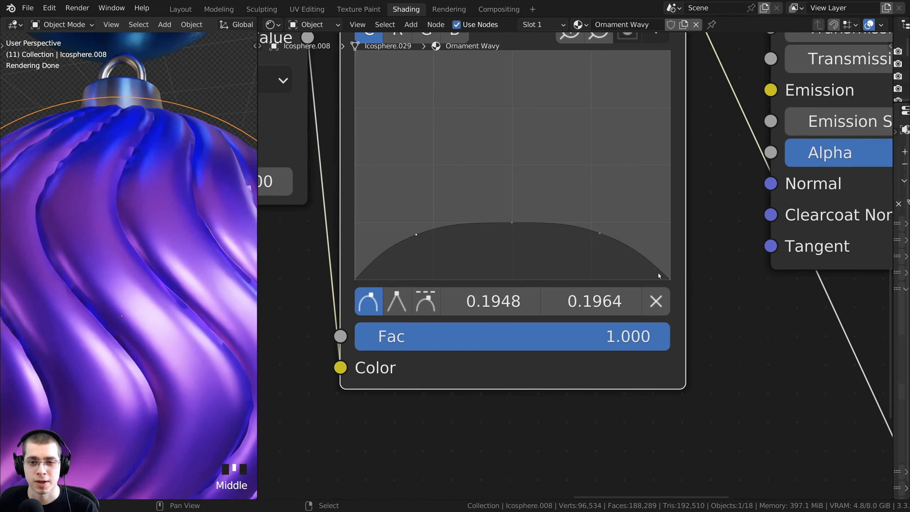
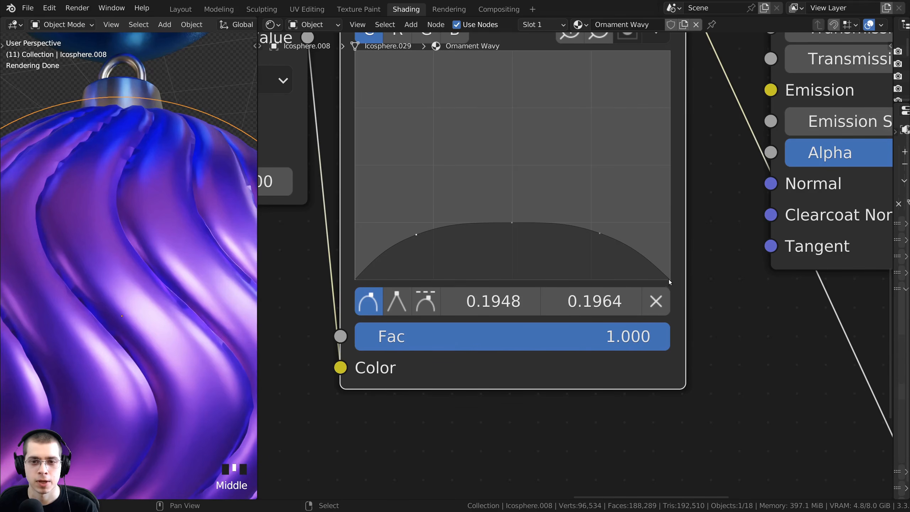
Step: Raise the RGB curve's end point to 1.0, 0.025 and its start point to about 0.003, 0.036
drag(668, 280, 669, 273)
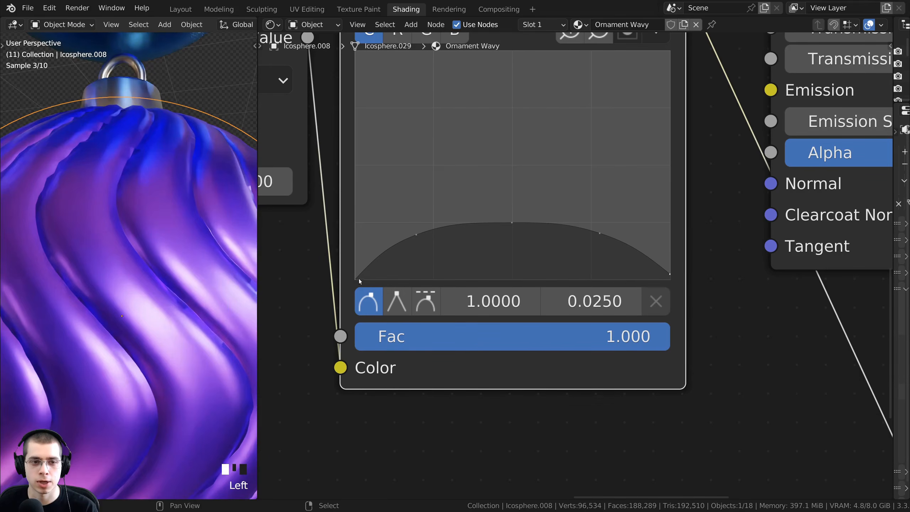
drag(356, 279, 356, 271)
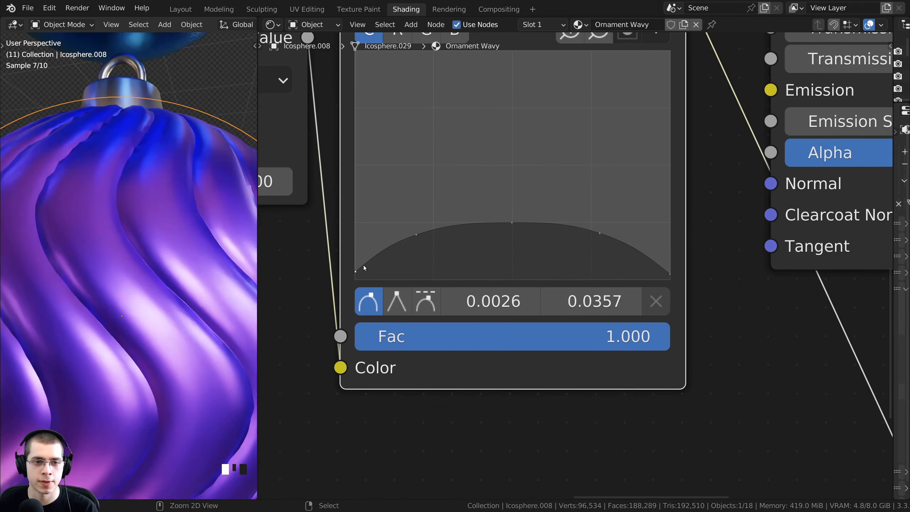
Step: Soften both feet of the RGB curve with added points at about 0.034, 0.043 and 0.956, 0.032
ctrl+click(363, 264)
mouse_move(364, 264)
mouse_down()
mouse_move(368, 271)
mouse_move(352, 272)
mouse_up()
middle_drag(550, 251, 469, 252)
scroll(549, 268, up, 1)
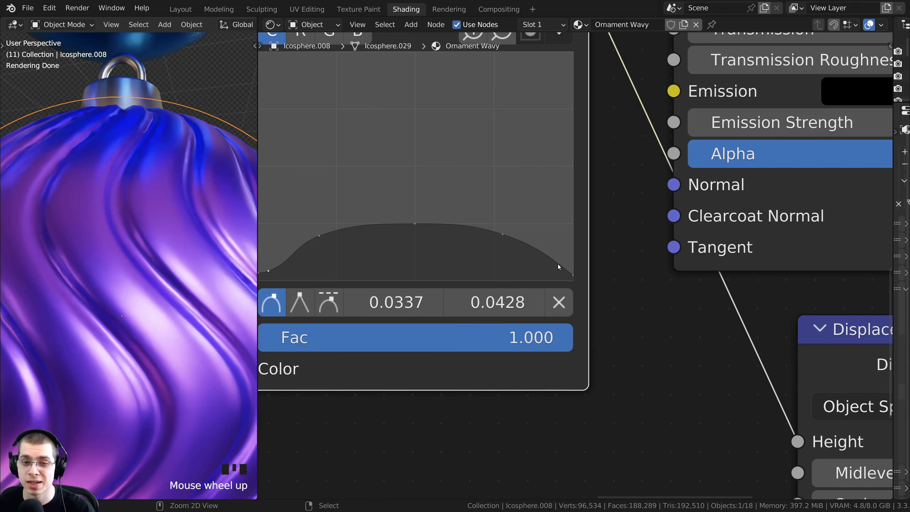
ctrl+click(557, 266)
drag(557, 263, 559, 273)
Step: Examine the wavy ornament's displaced ridges from a distance and in comparison with the neighbouring ornaments
click(169, 278)
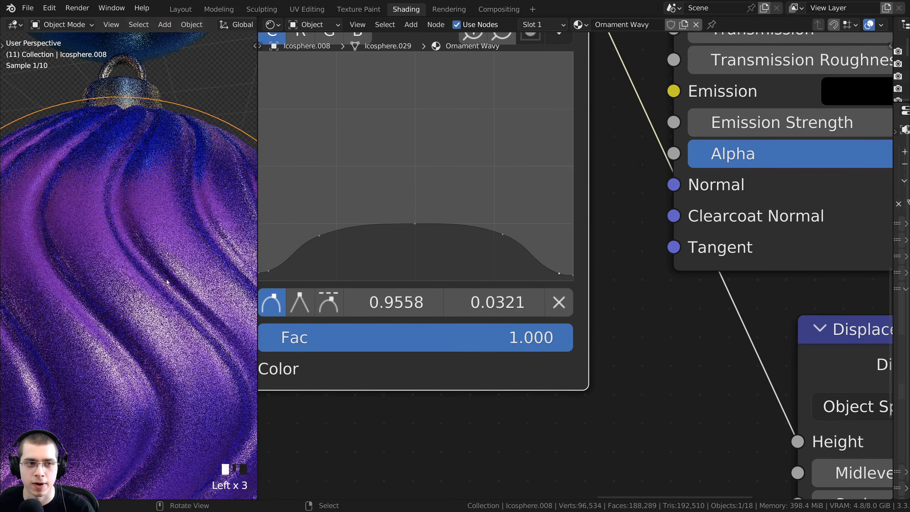
scroll(154, 276, down, 3)
middle_drag(145, 270, 154, 237)
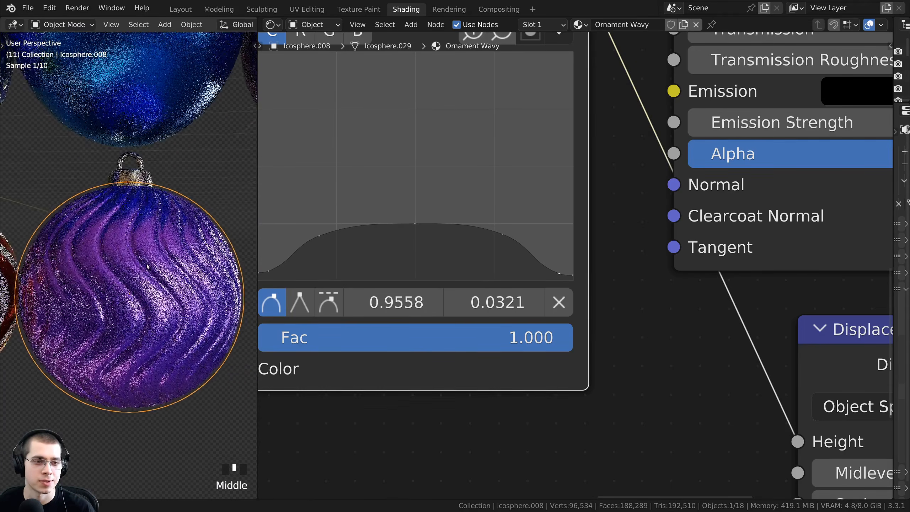
scroll(155, 237, down, 4)
scroll(509, 219, down, 4)
scroll(545, 230, down, 2)
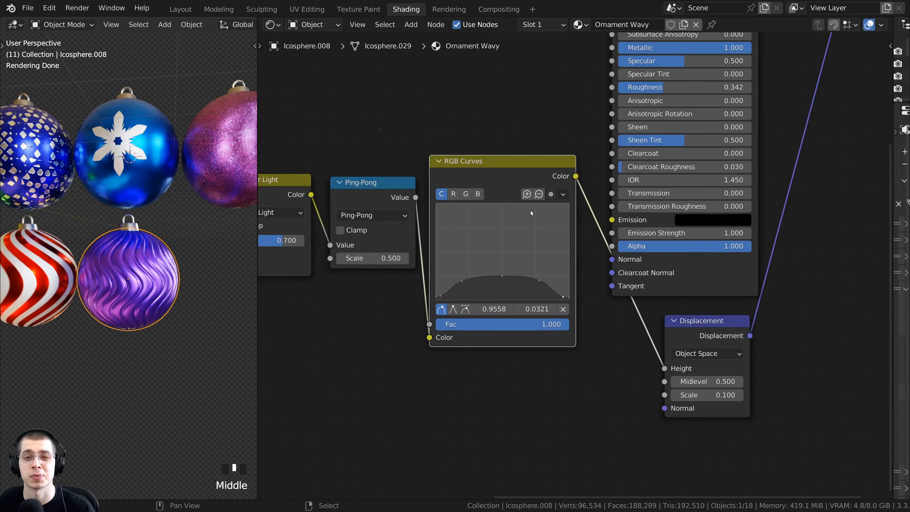
scroll(124, 282, up, 2)
scroll(124, 282, up, 1)
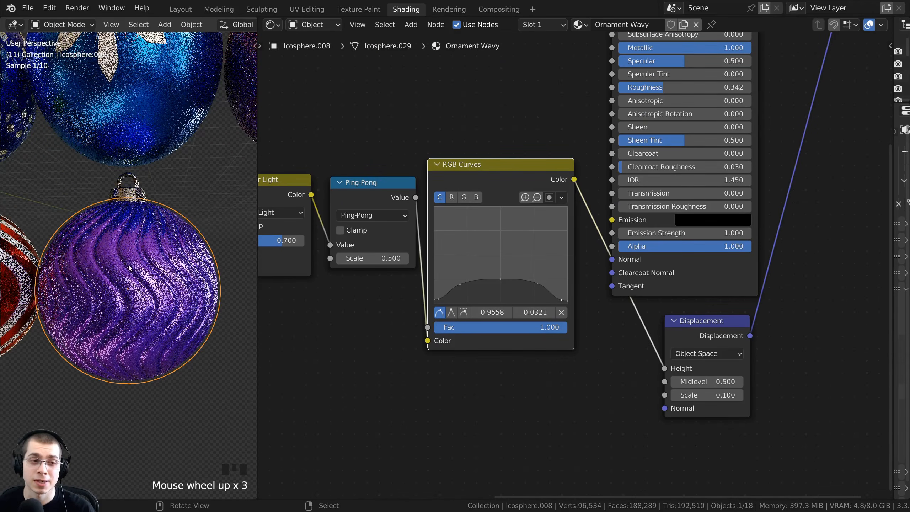
Step: Move the Principled BSDF node away from the RGB Curves node and connect the curves' Color output to its Normal input
middle_drag(501, 203, 451, 255)
click(462, 223)
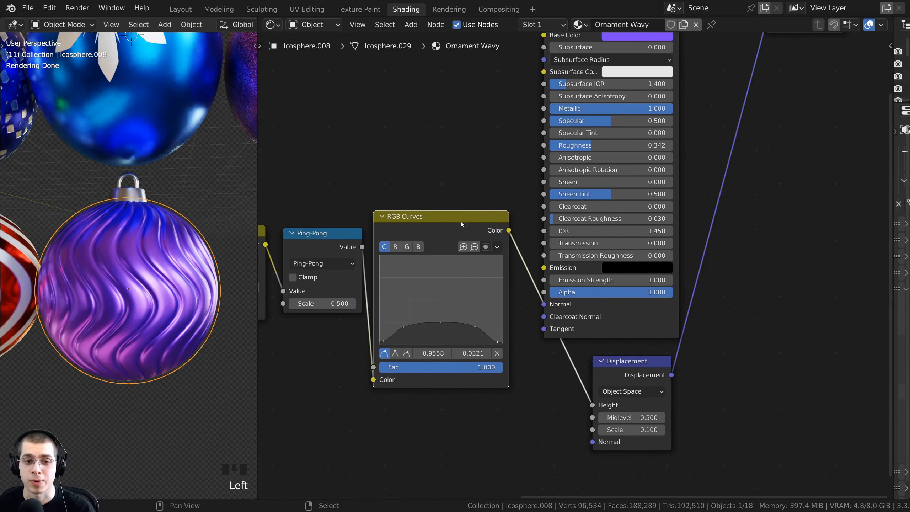
scroll(545, 304, down, 4)
middle_drag(583, 82, 568, 123)
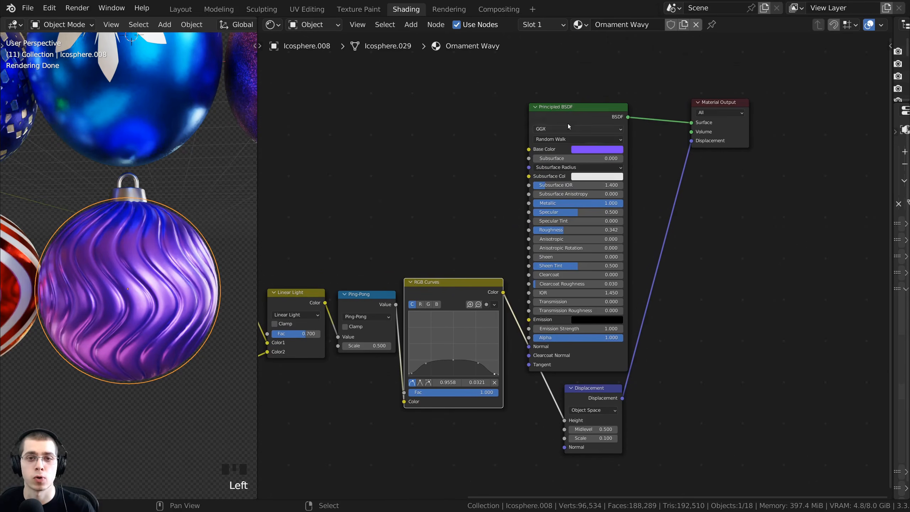
drag(580, 110, 630, 92)
scroll(449, 282, up, 2)
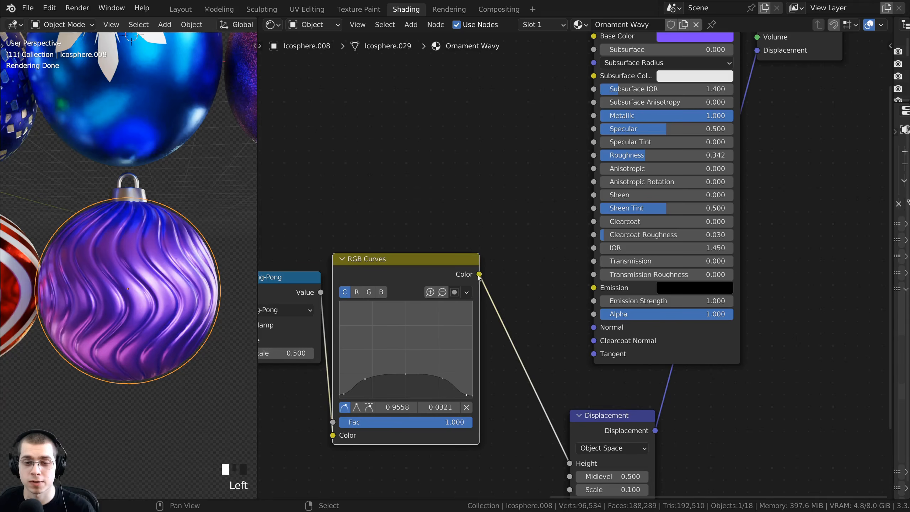
drag(480, 274, 589, 328)
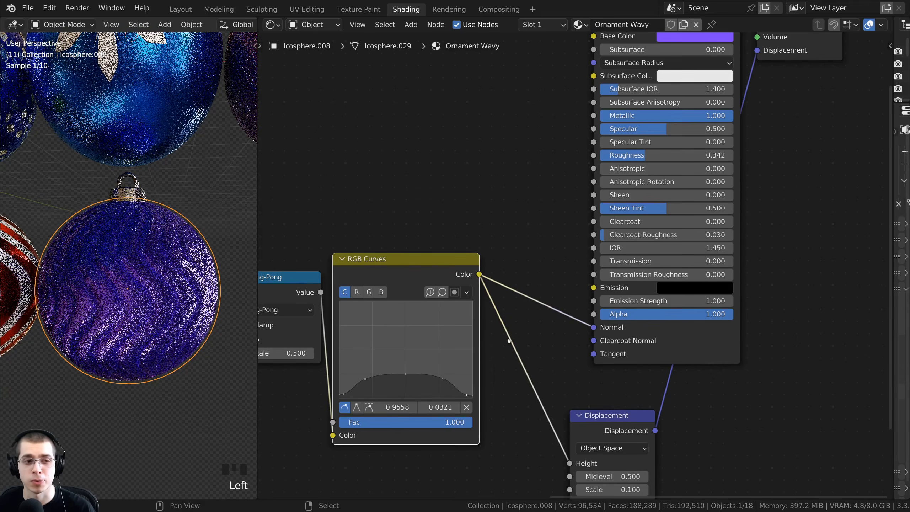
scroll(474, 285, up, 2)
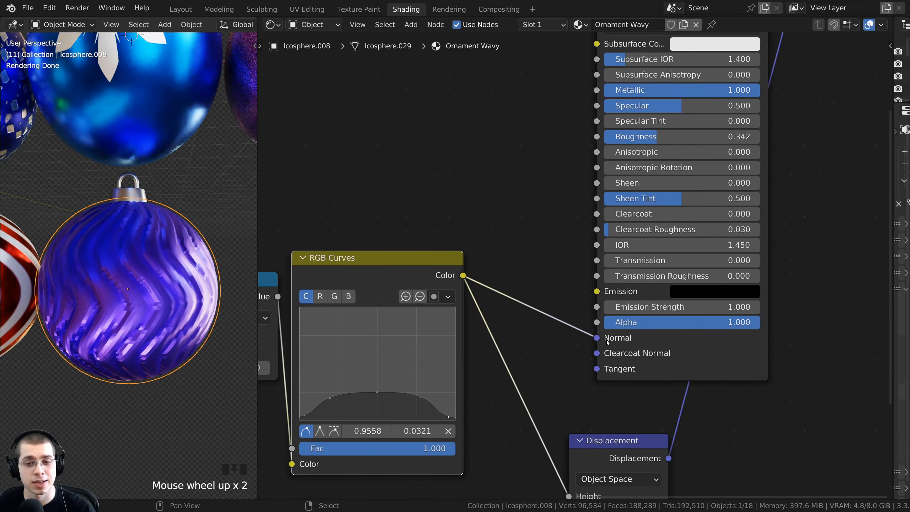
middle_drag(157, 266, 111, 236)
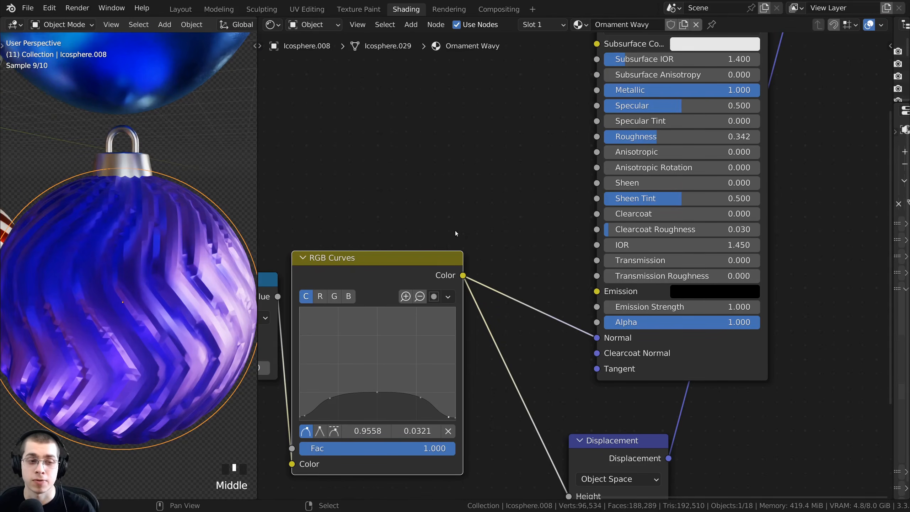
Step: Insert a Bump node into the link between the RGB Curves node and the Principled BSDF's Normal input
key(shift+a)
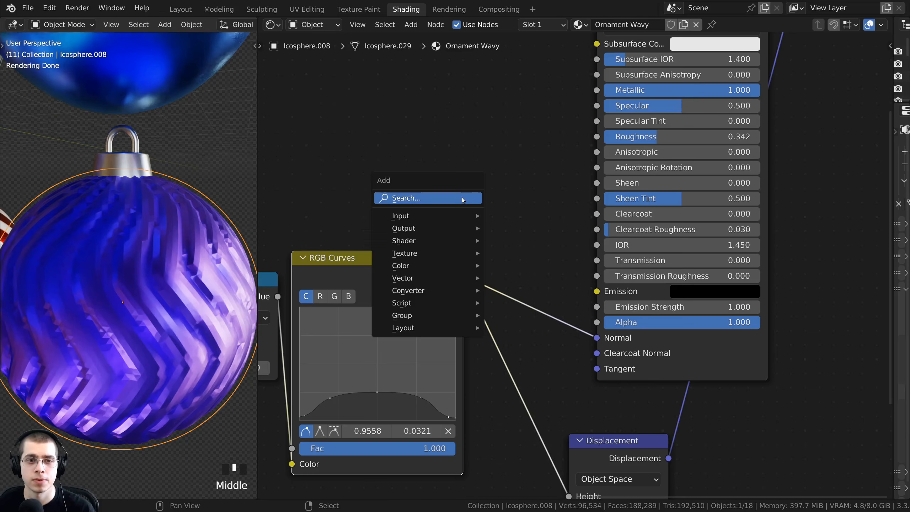
click(462, 198)
text(bump)
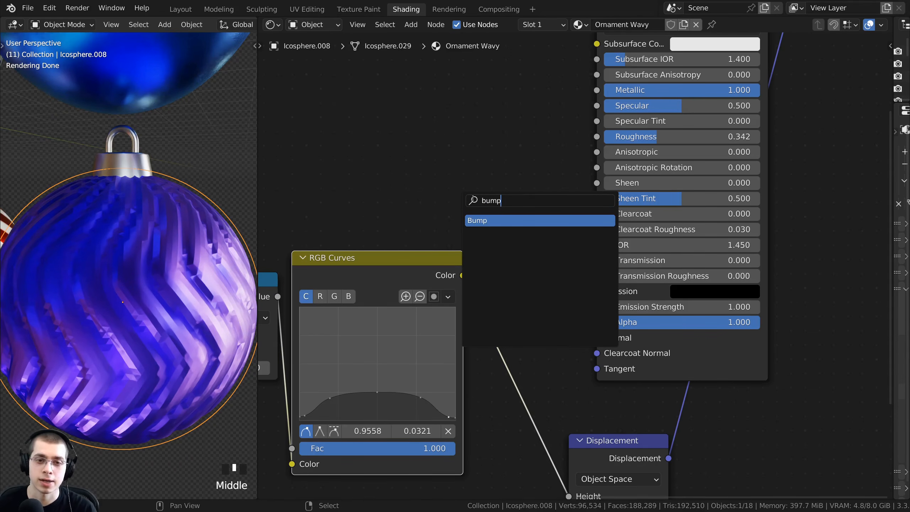
click(479, 219)
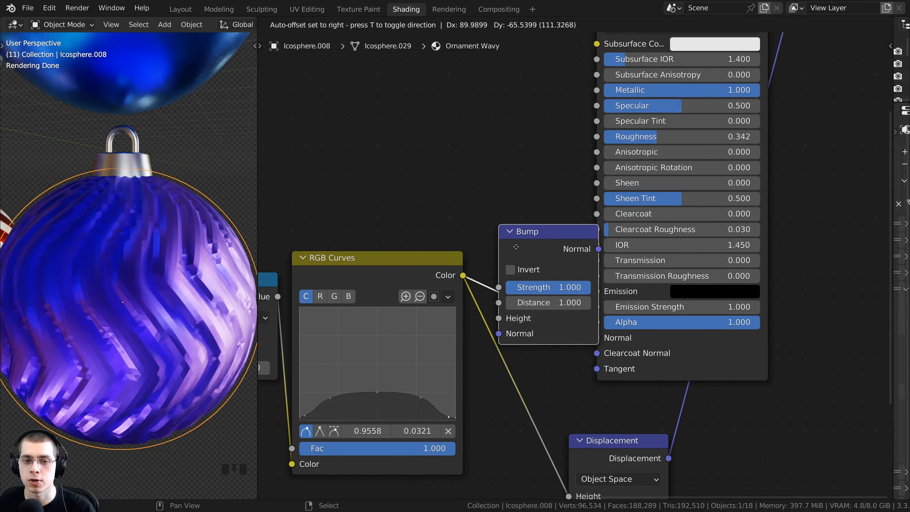
click(553, 245)
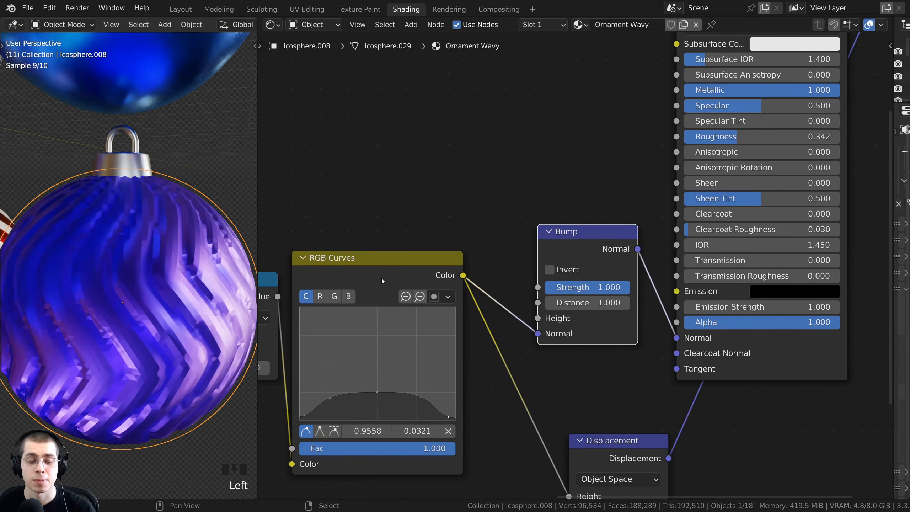
Step: Reroute the RGB Curves Color link from the Bump node's Normal input to its Height input
drag(355, 301, 356, 306)
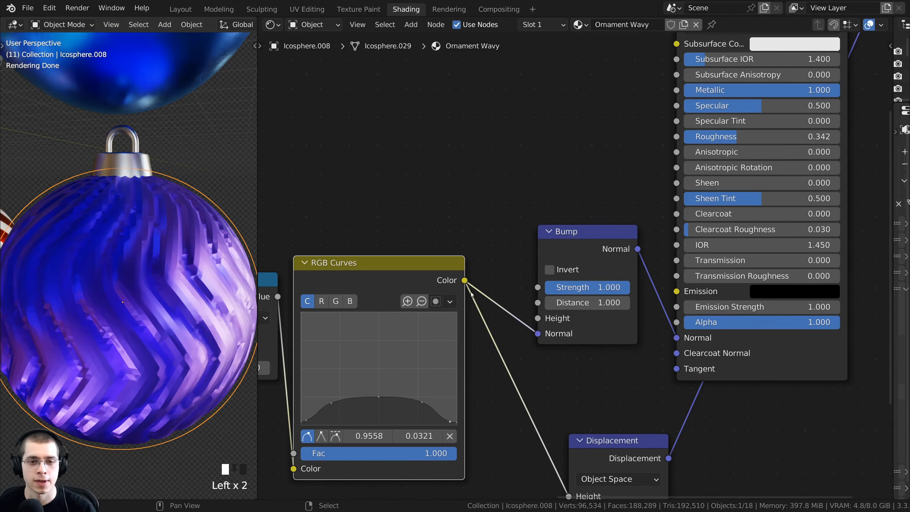
drag(545, 333, 538, 318)
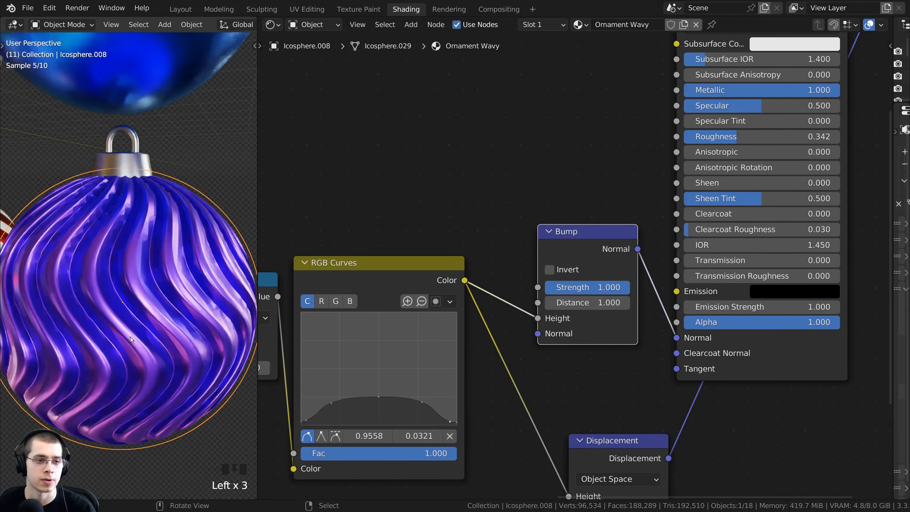
scroll(130, 337, down, 2)
middle_drag(130, 337, 126, 334)
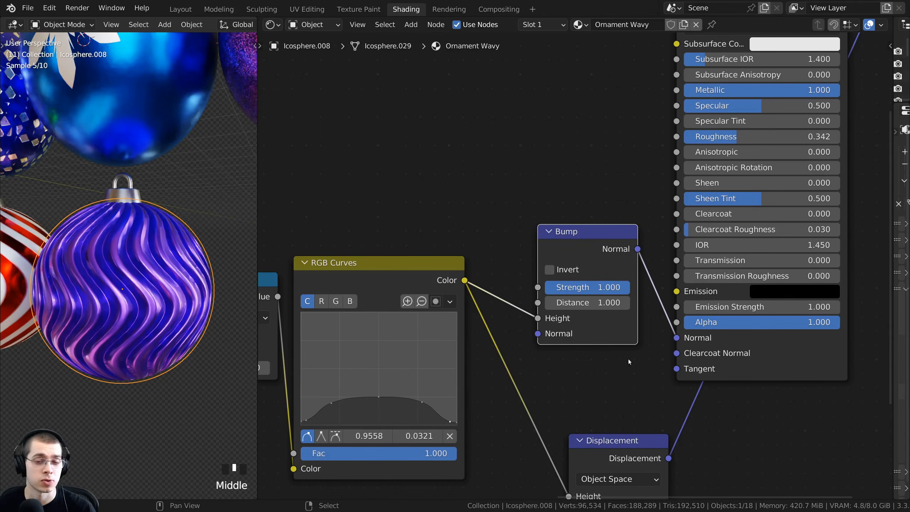
Step: Set the Bump node's Strength to 0.2 and check the softened ridges on the ornament
scroll(590, 300, up, 1)
click(589, 300)
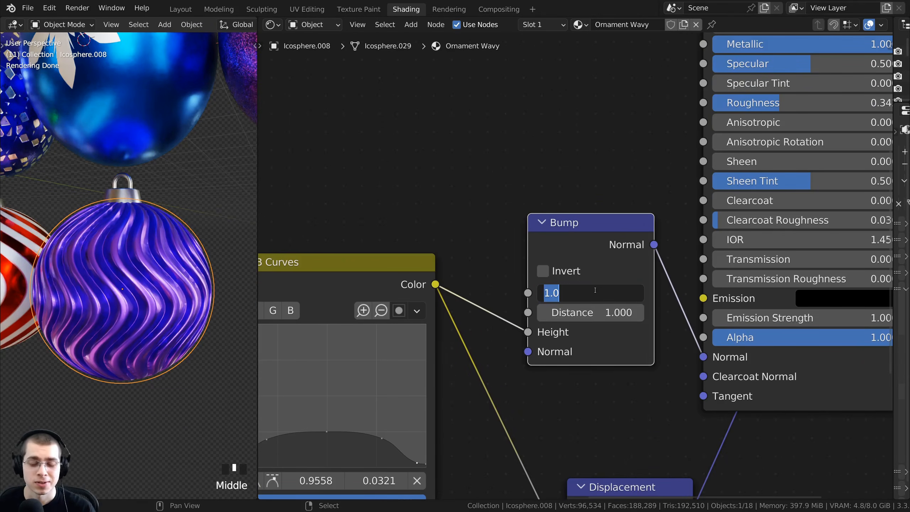
text(.2)
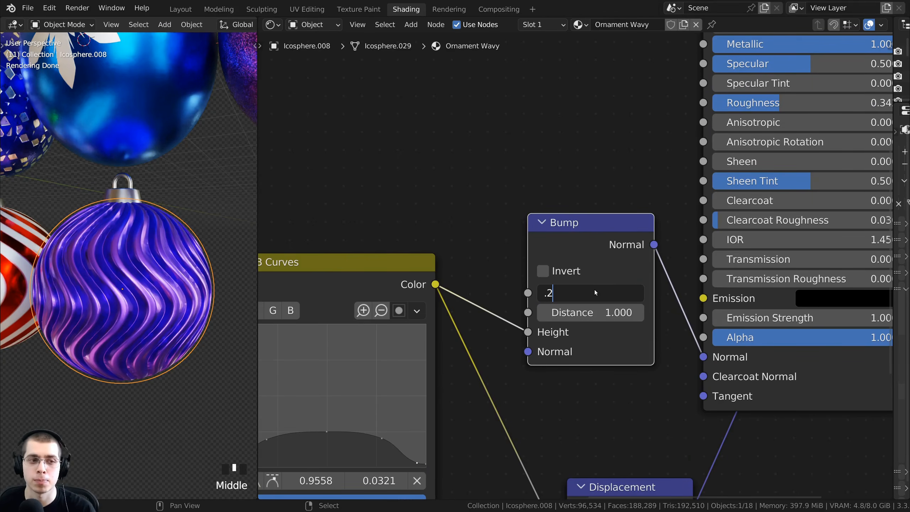
key(Return)
scroll(131, 273, down, 2)
mouse_move(131, 273)
middle_down()
mouse_move(150, 271)
mouse_move(139, 272)
middle_up()
scroll(139, 271, up, 2)
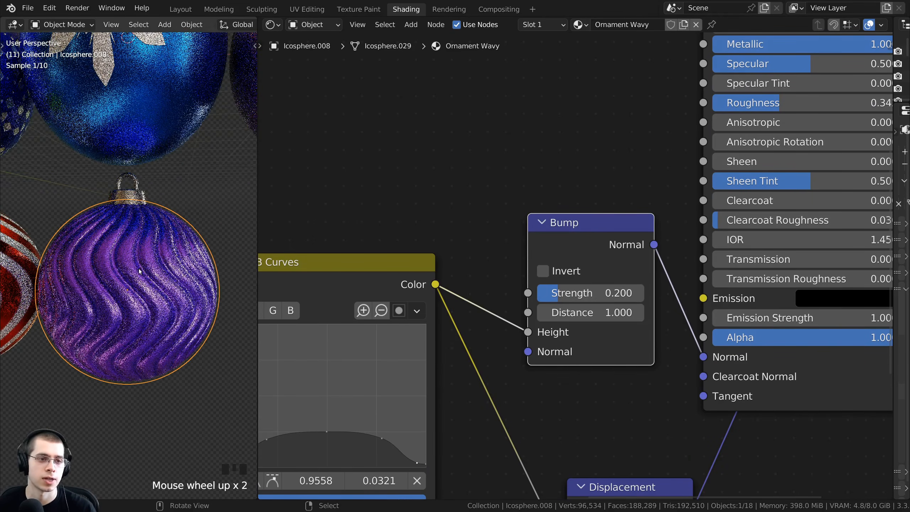
Step: Change the Principled BSDF's Base Color to a saturated golden orange
scroll(607, 244, down, 4)
middle_drag(593, 293, 636, 164)
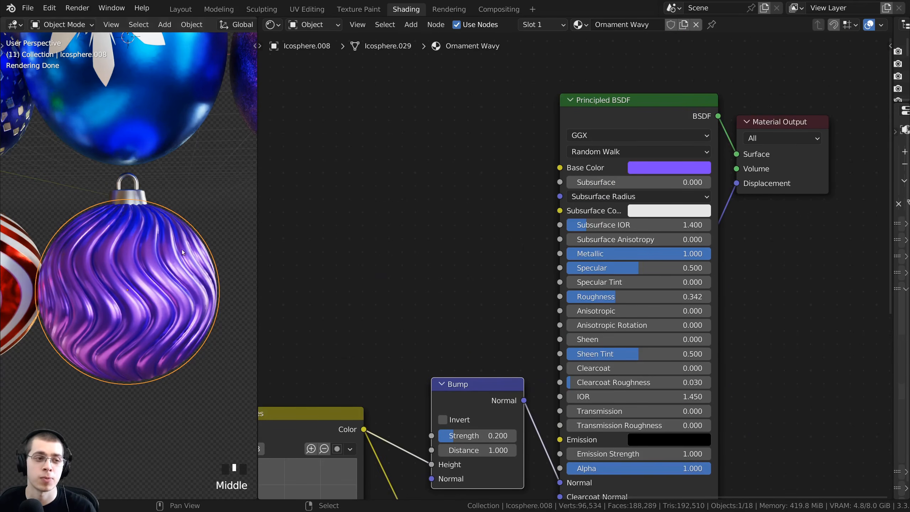
scroll(640, 188, down, 1)
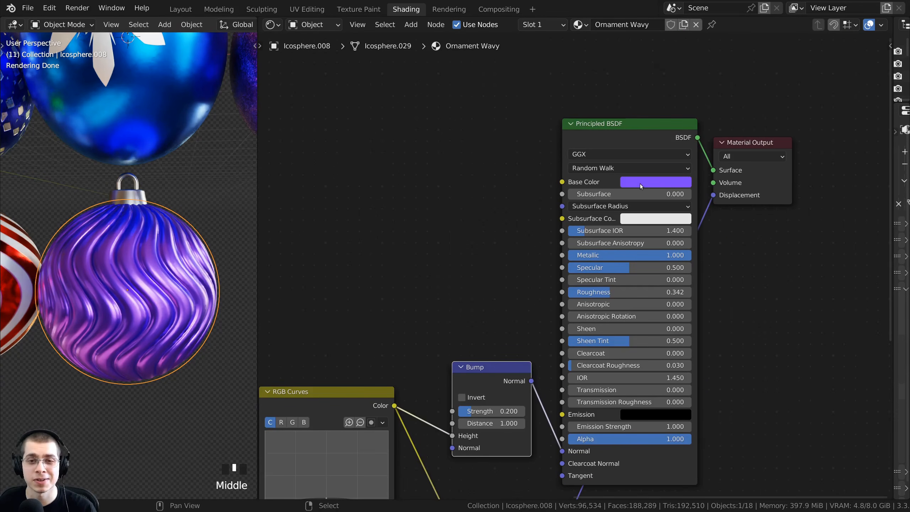
click(640, 183)
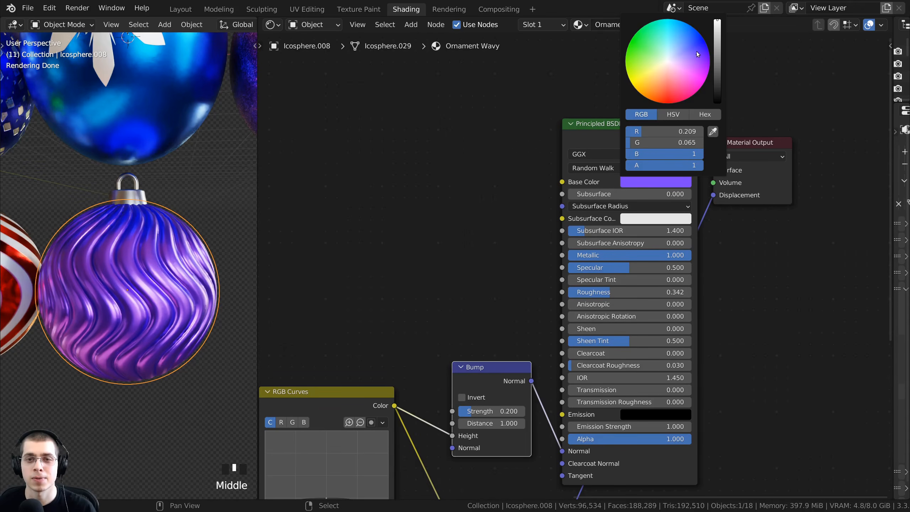
mouse_move(697, 51)
mouse_down()
mouse_move(669, 63)
mouse_move(642, 95)
mouse_up()
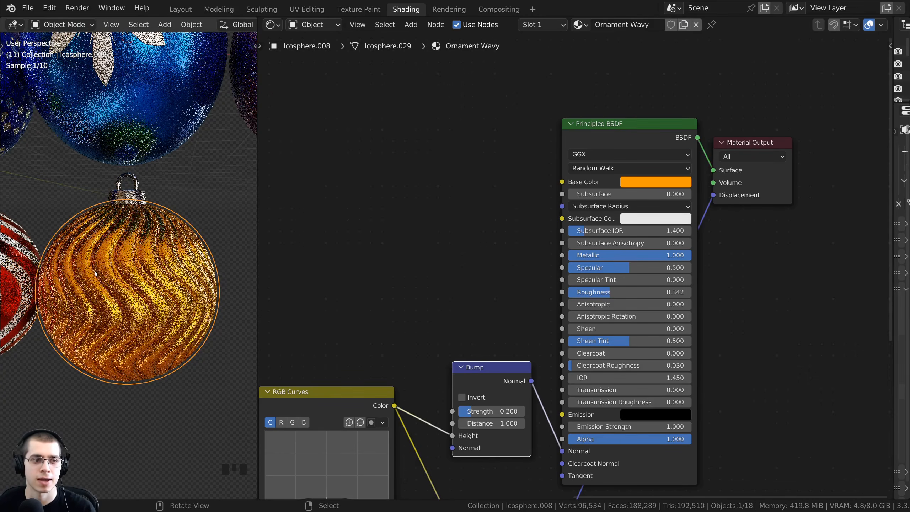
Step: Lower the Principled BSDF's Roughness to about 0.219 for a shinier golden surface
scroll(430, 431, up, 3)
drag(630, 291, 612, 292)
mouse_move(612, 255)
mouse_down()
mouse_move(662, 255)
mouse_move(613, 256)
mouse_up()
scroll(419, 345, down, 1)
middle_drag(418, 346, 533, 284)
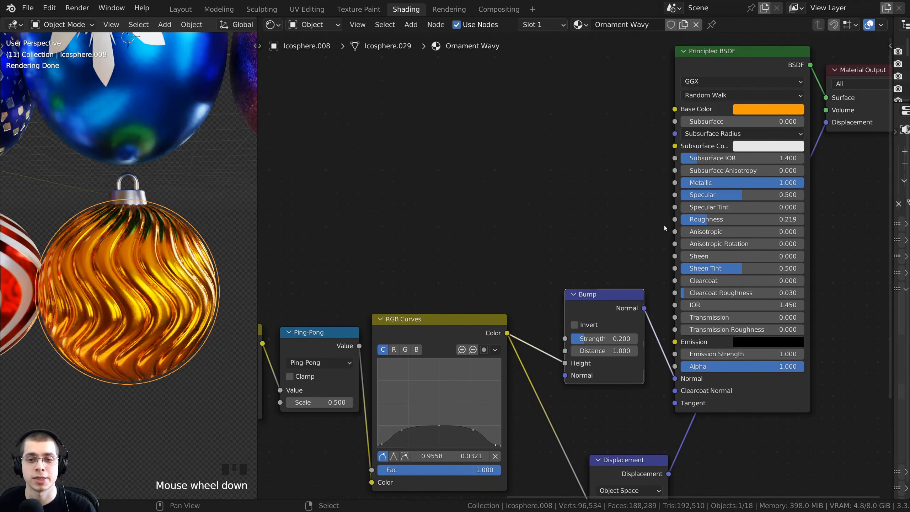
middle_drag(664, 225, 674, 235)
scroll(248, 325, up, 2)
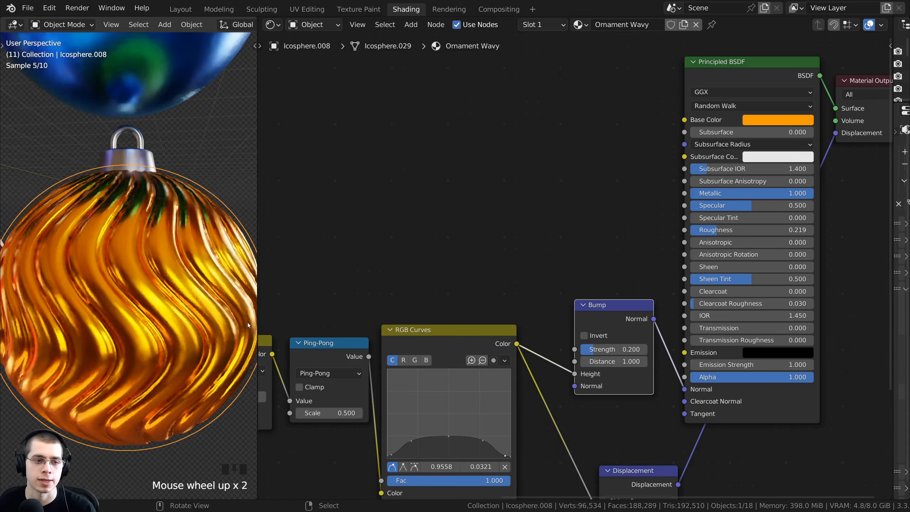
Step: Add a Voronoi Texture node in the empty space above the Linear Light and Ping-Pong nodes
scroll(248, 325, down, 1)
middle_drag(379, 262, 463, 260)
scroll(463, 260, down, 1)
key(shift+a)
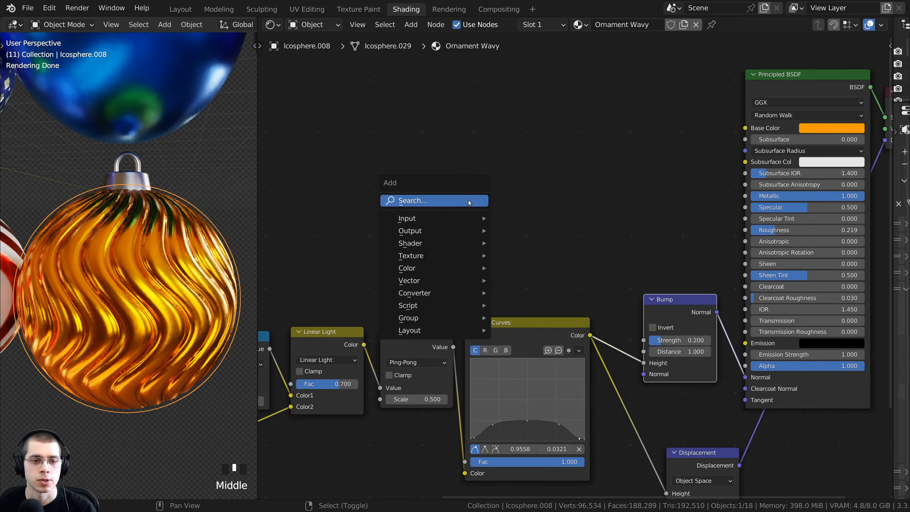
click(468, 200)
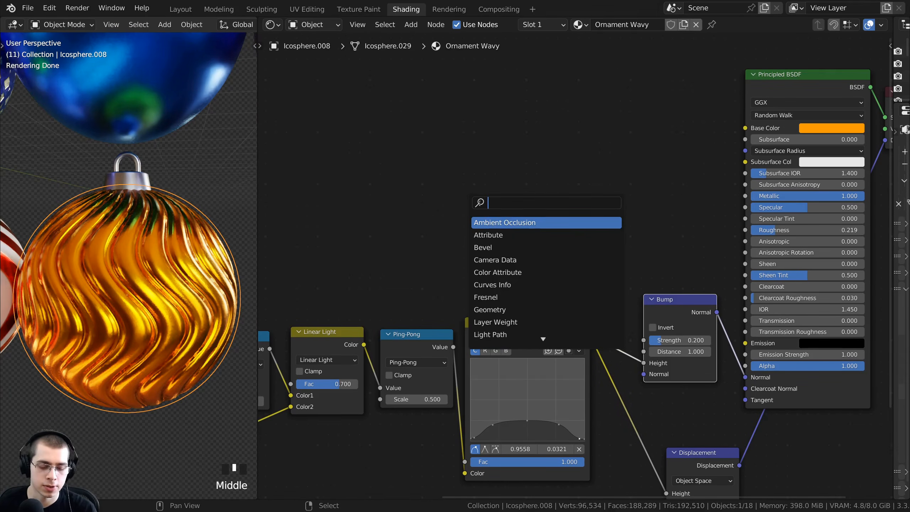
text(vor)
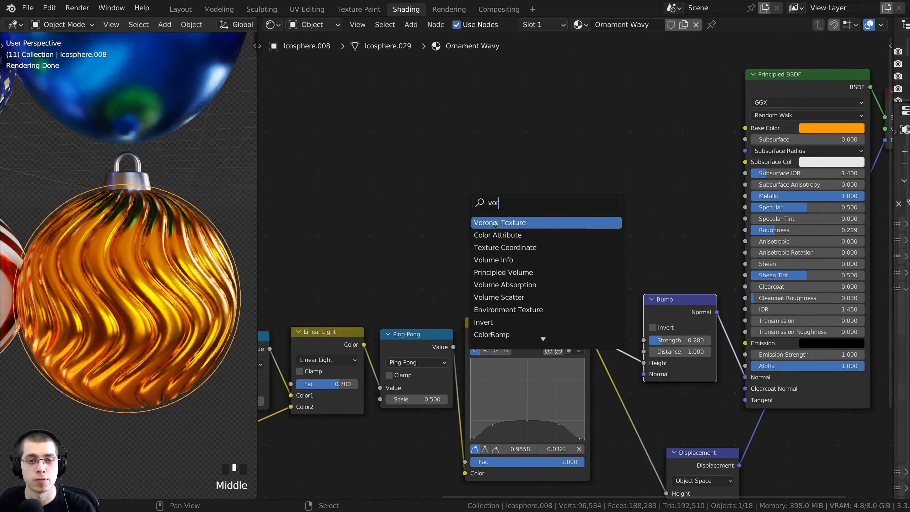
click(496, 222)
click(578, 171)
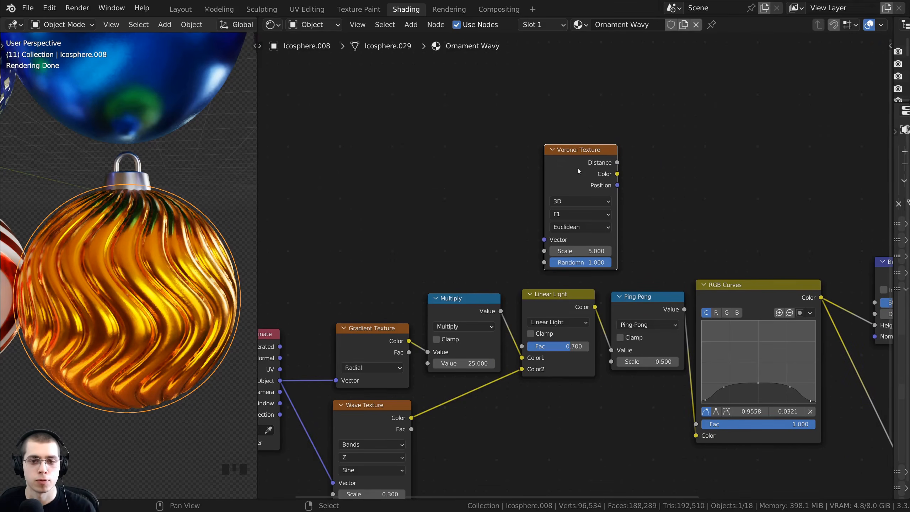
scroll(578, 171, down, 1)
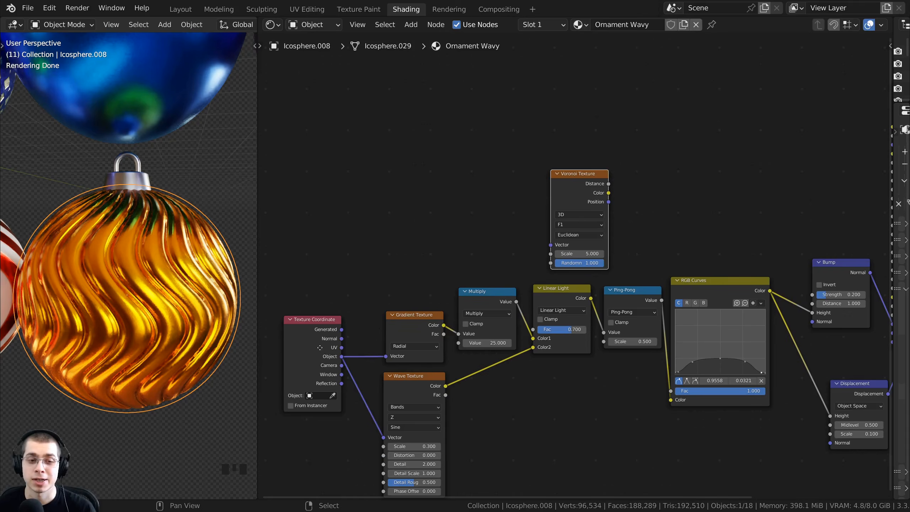
Step: Connect the Texture Coordinate's Object output to the Voronoi Texture's Vector input and preview the Voronoi colours on the ornament
drag(319, 347, 550, 245)
scroll(365, 289, up, 1)
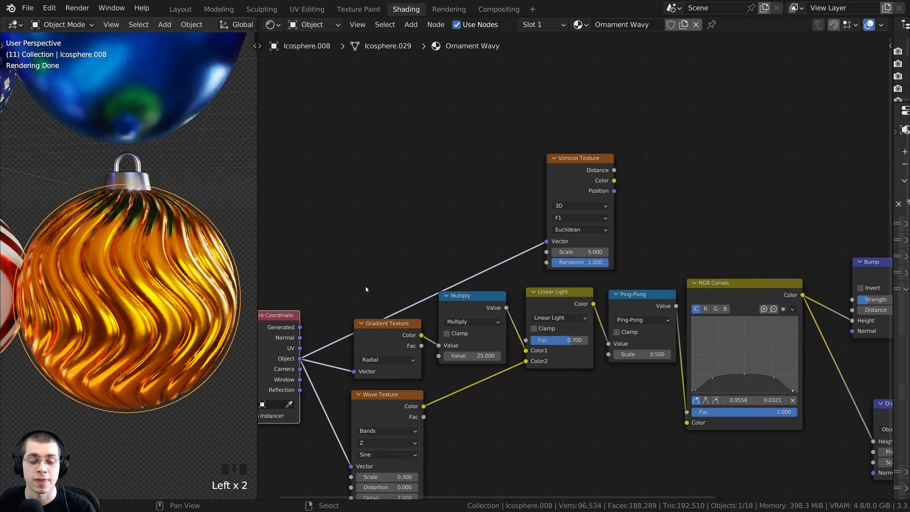
middle_drag(531, 242, 463, 271)
scroll(462, 271, up, 1)
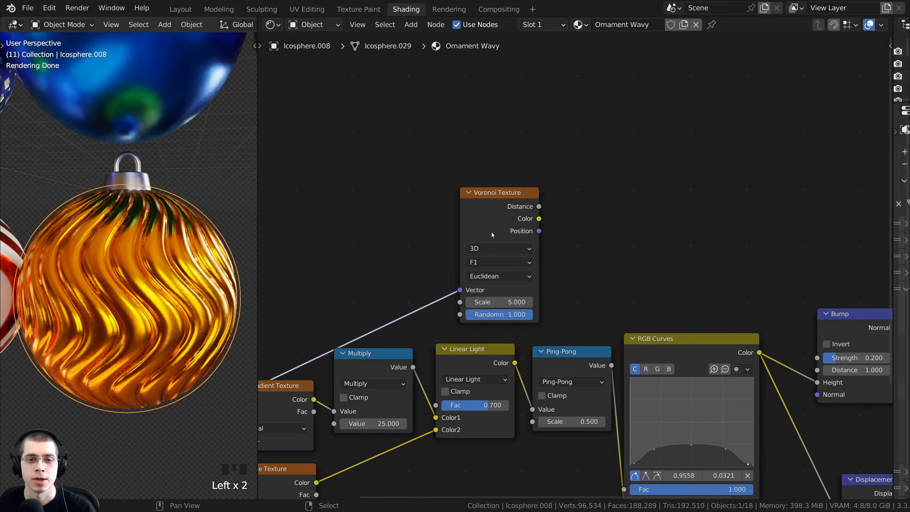
ctrl+shift+click(499, 210)
ctrl+shift+click(486, 206)
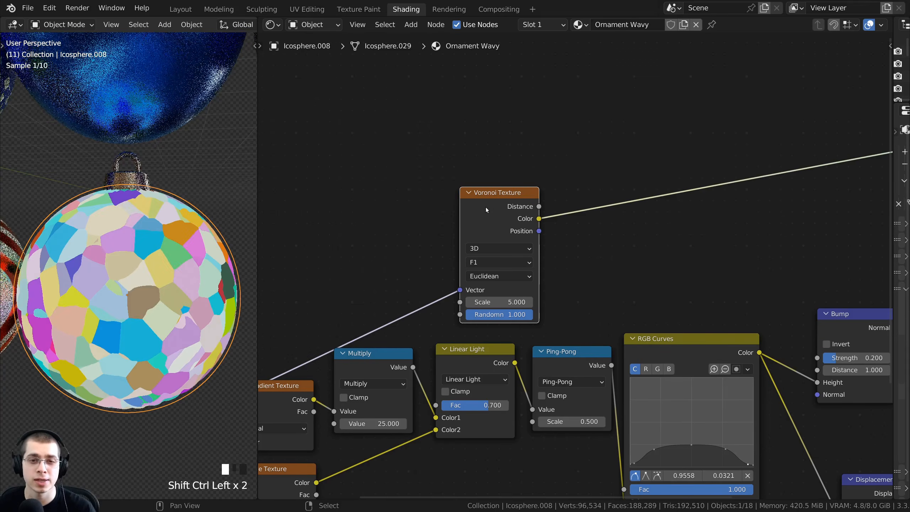
Step: Set the Voronoi Texture's Scale to 200 and inspect the fine cells up close on the ornament
scroll(530, 225, up, 1)
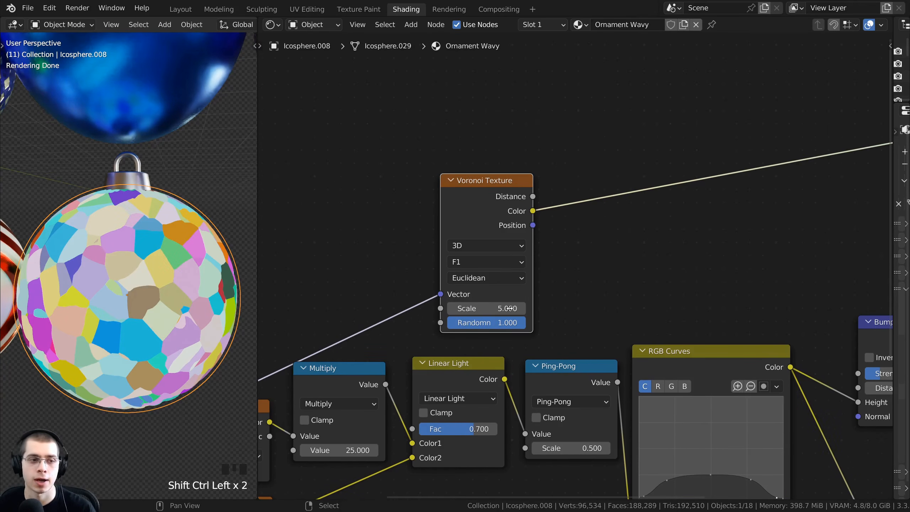
click(479, 308)
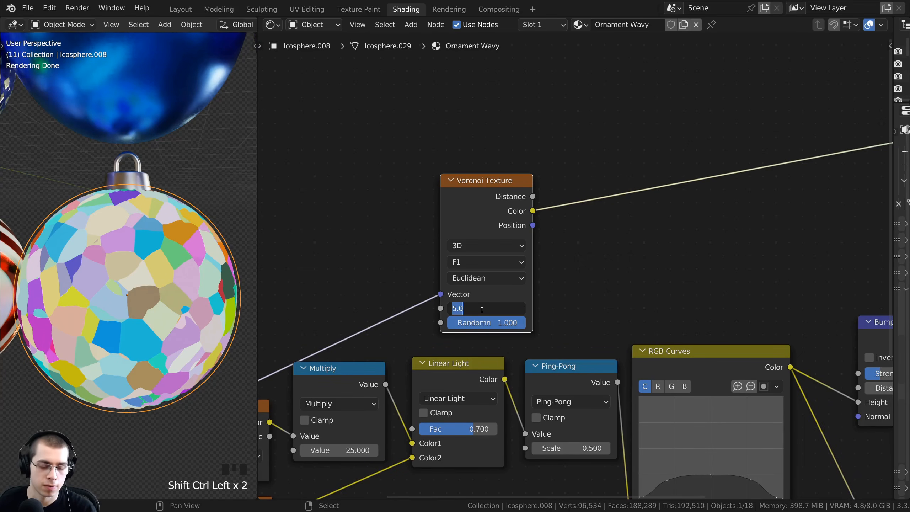
key(Return)
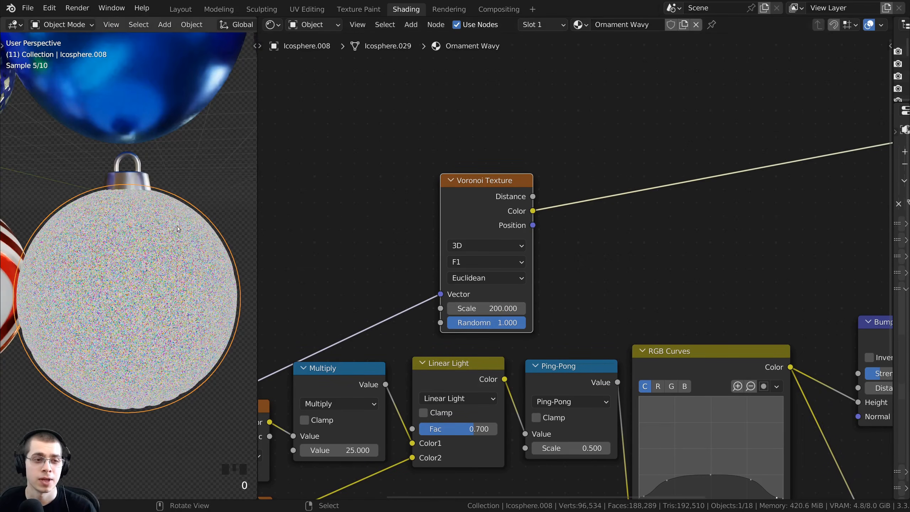
middle_click(175, 230)
scroll(172, 237, up, 3)
scroll(171, 238, up, 1)
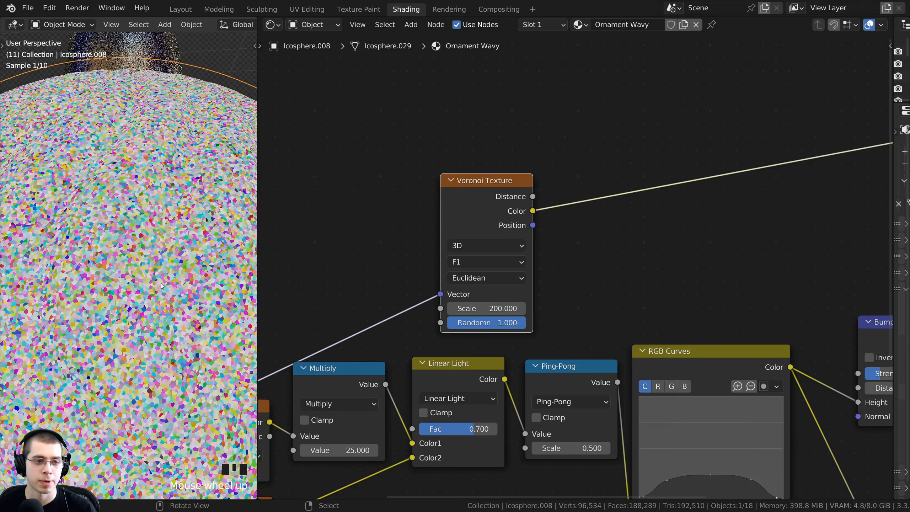
Step: Connect the Voronoi Texture's Color output to the Principled BSDF's Roughness, and preview the full shader on the ornament
scroll(573, 272, down, 5)
middle_drag(606, 282, 468, 287)
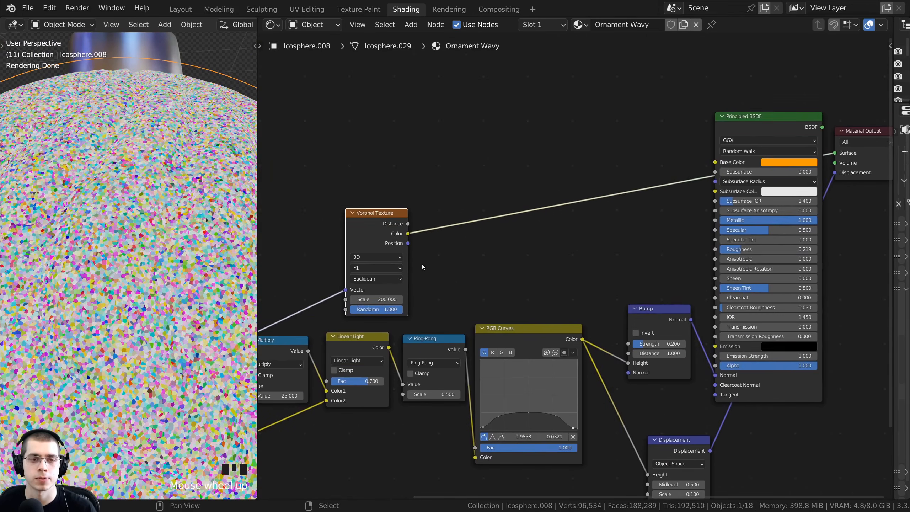
middle_drag(369, 238, 317, 244)
scroll(317, 244, up, 2)
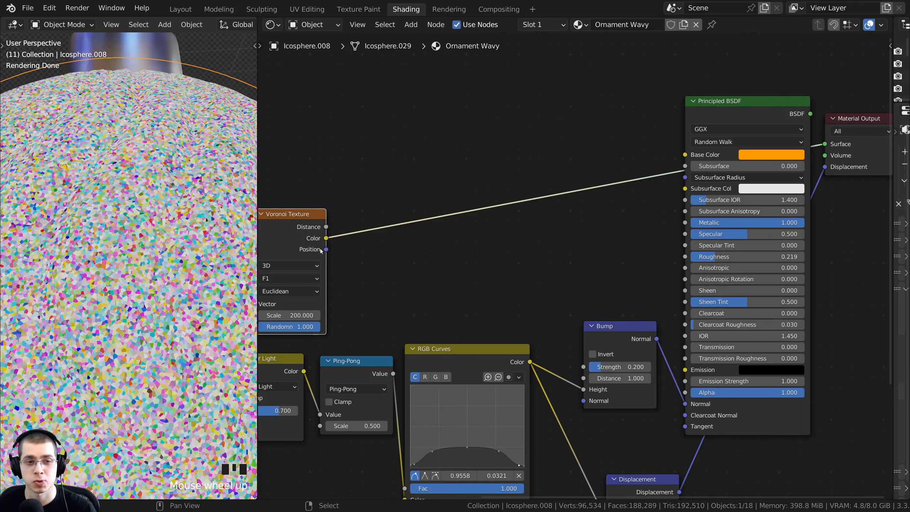
drag(326, 238, 685, 258)
middle_drag(697, 214, 589, 239)
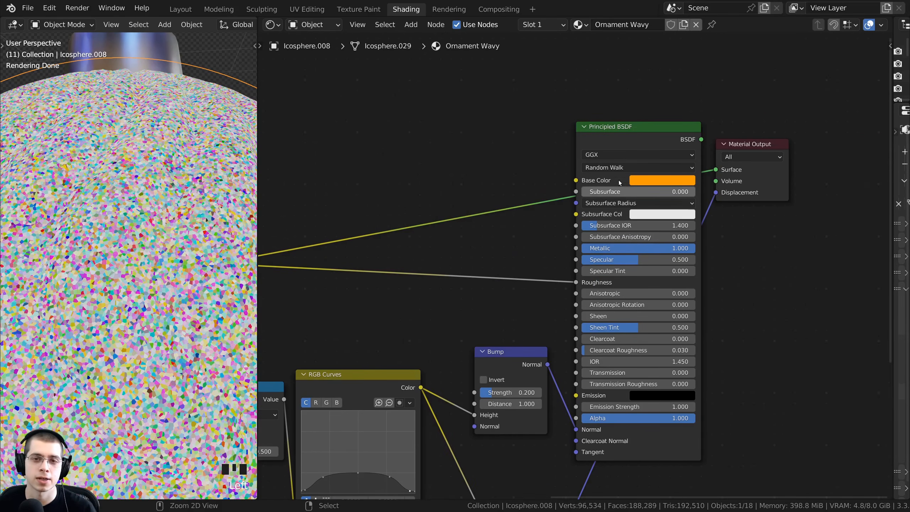
ctrl+shift+click(627, 136)
scroll(138, 313, down, 2)
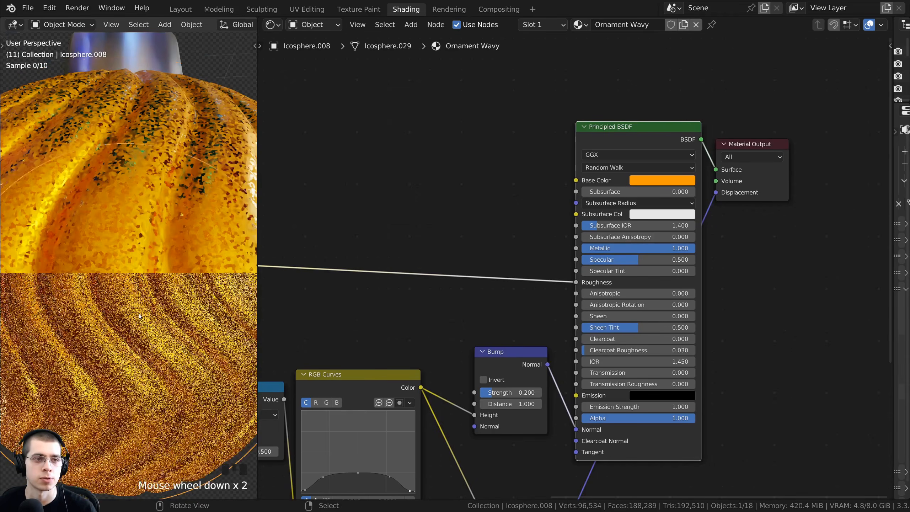
shift+middle_drag(139, 313, 140, 278)
scroll(165, 297, up, 3)
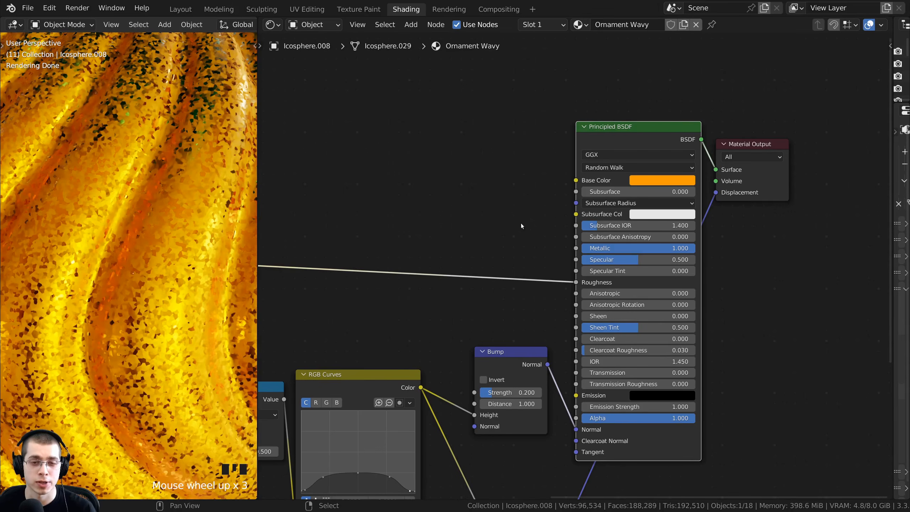
Step: Insert a ColorRamp node on the link between the Voronoi Texture and the Principled BSDF's Roughness
middle_drag(520, 224, 561, 212)
key(shift+a)
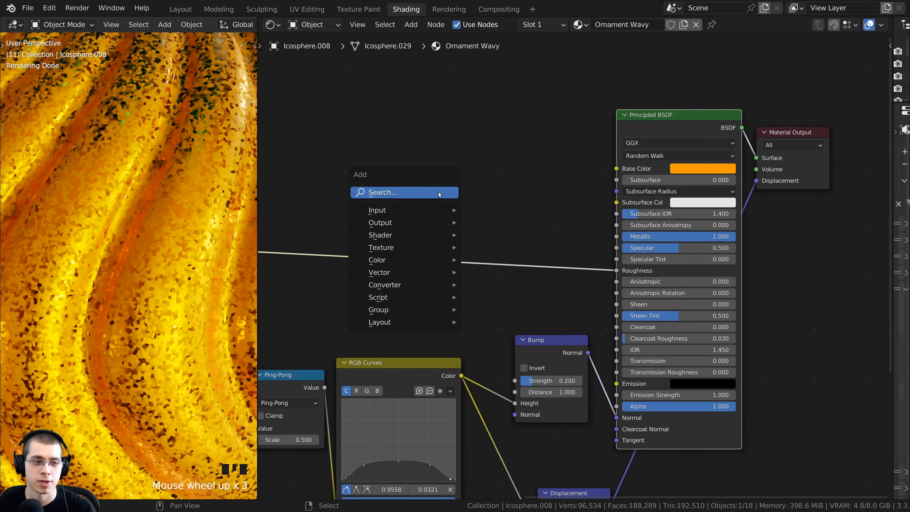
click(438, 192)
text(col)
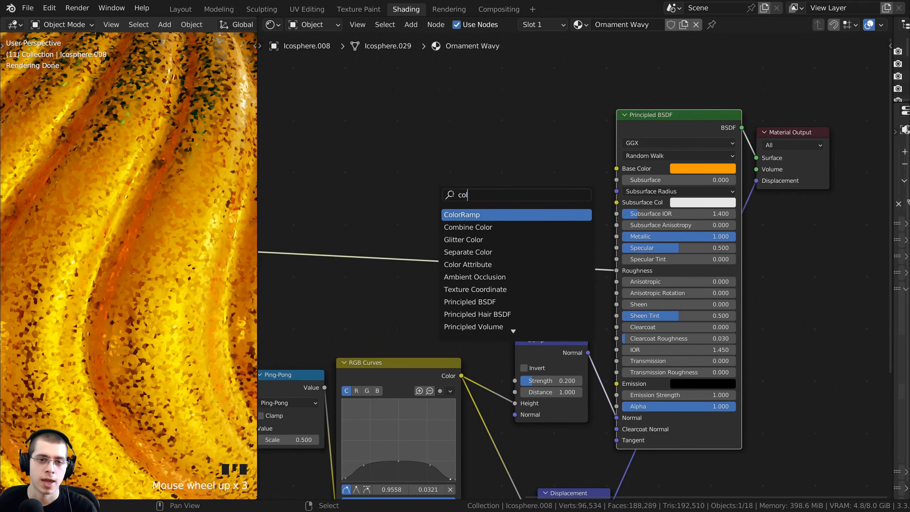
click(471, 215)
click(489, 240)
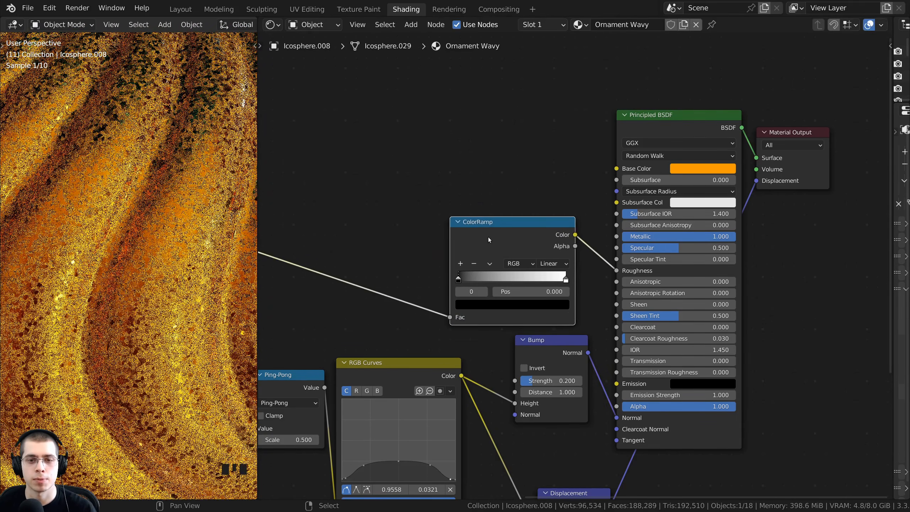
Step: Darken the ColorRamp's white stop to a mid grey of about 0.383
scroll(484, 305, up, 4)
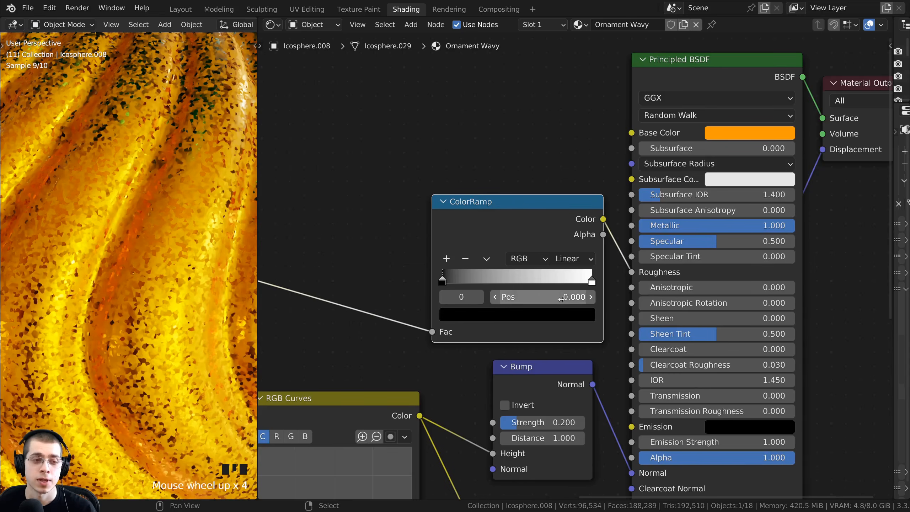
click(591, 281)
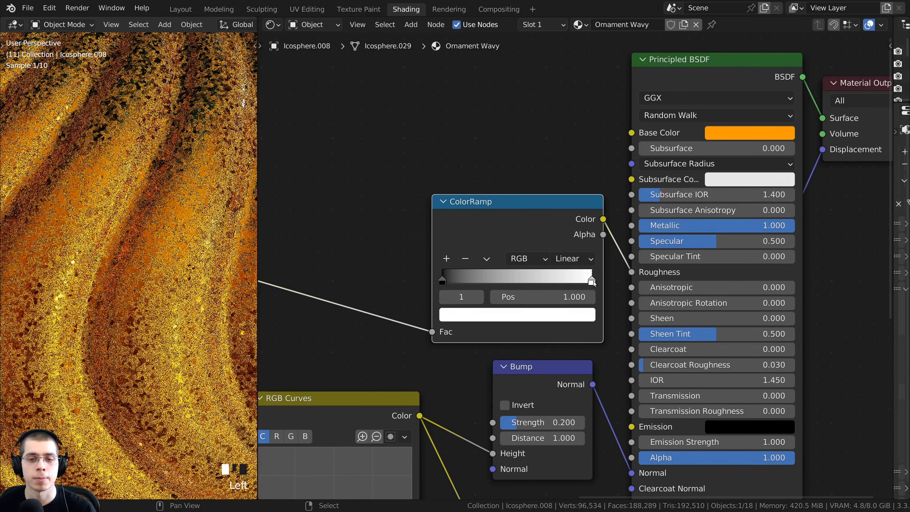
scroll(590, 311, down, 1)
click(589, 314)
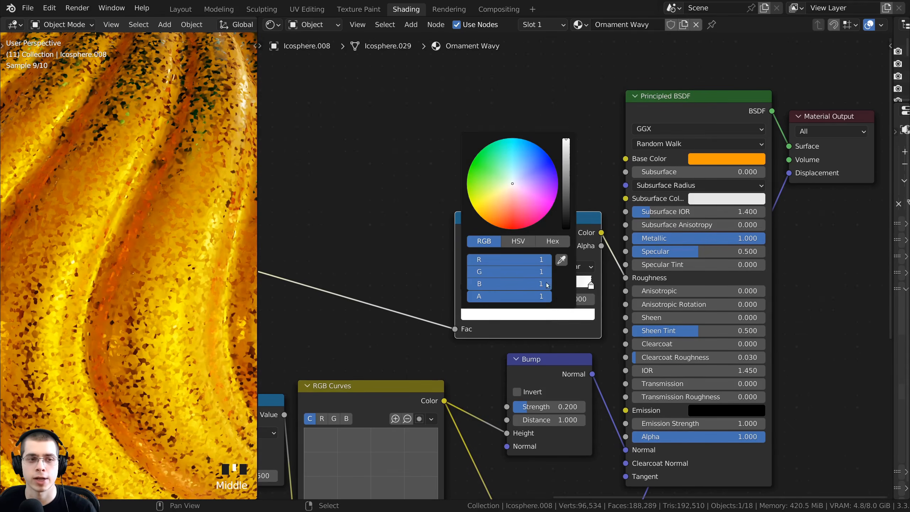
drag(566, 142, 566, 171)
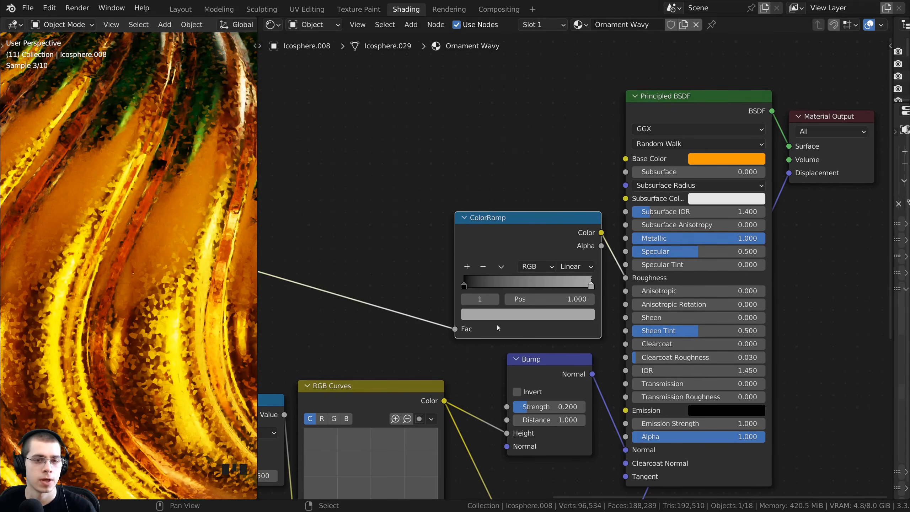
Step: Lighten the ColorRamp's black stop to a dark grey and check the whole ornament
middle_drag(497, 324, 500, 340)
click(466, 299)
click(506, 332)
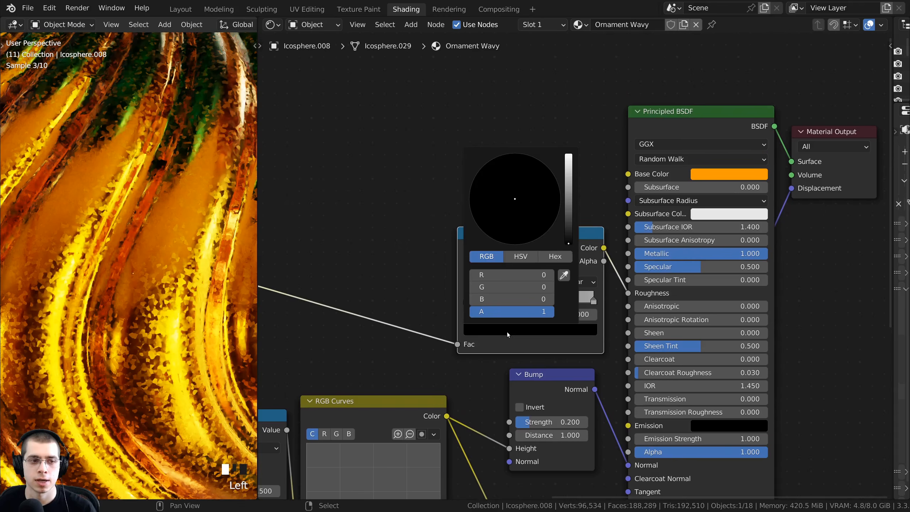
click(568, 237)
drag(568, 234, 568, 214)
scroll(154, 313, down, 3)
middle_drag(154, 313, 157, 294)
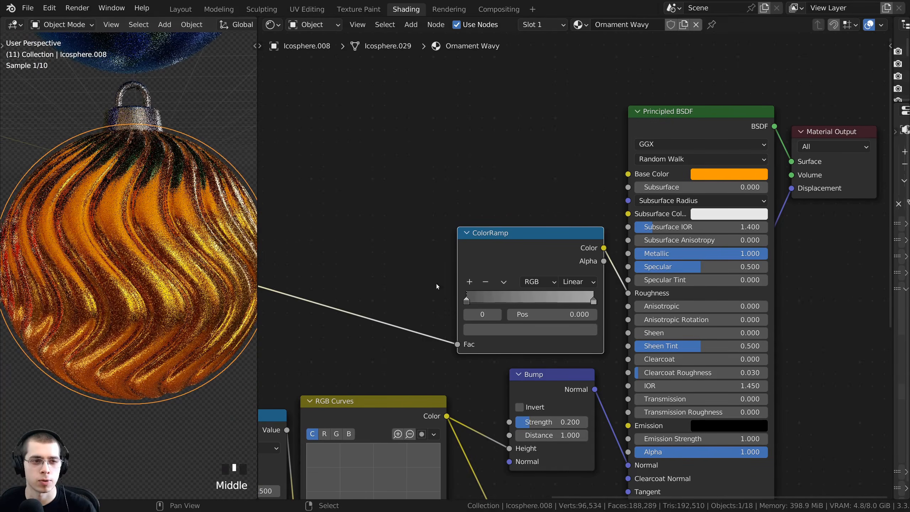
Step: Brighten the ColorRamp's light stop to a paler grey and readjust its dark stop
click(593, 301)
click(569, 326)
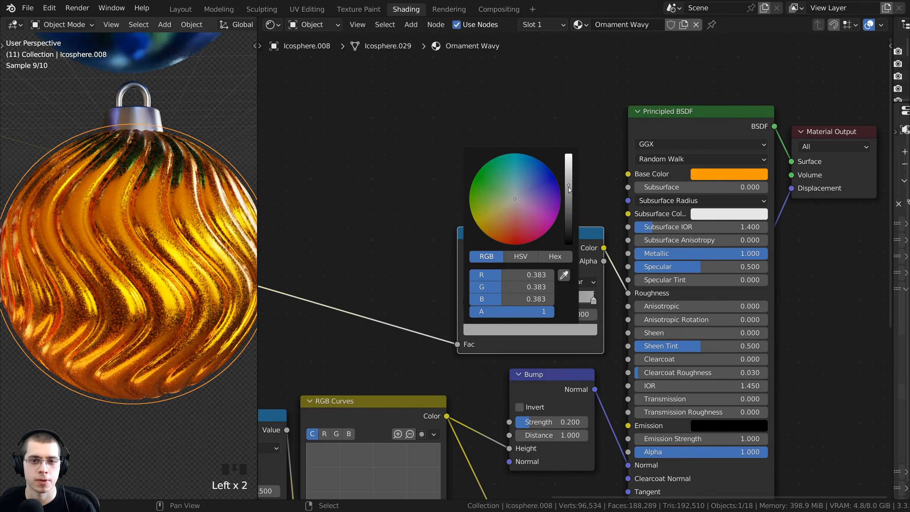
drag(568, 187, 568, 174)
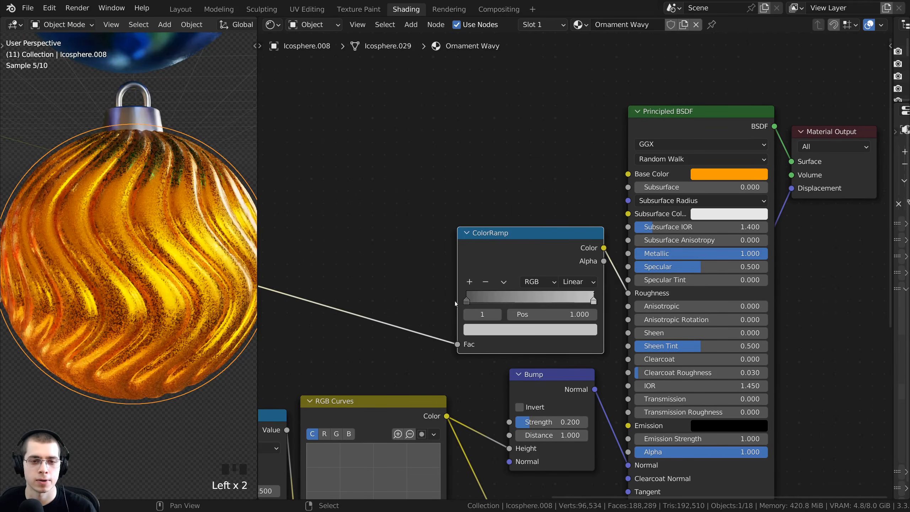
click(467, 299)
click(485, 331)
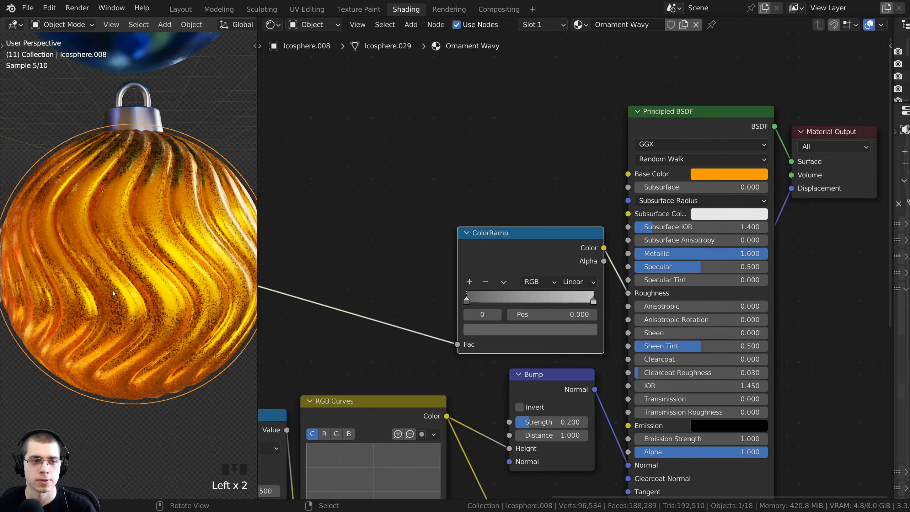
Step: Shift the Principled BSDF's Base Color to a yellower gold of about R 1, G 0.439, B 0, and compare the ornaments
scroll(203, 304, down, 2)
scroll(230, 287, up, 2)
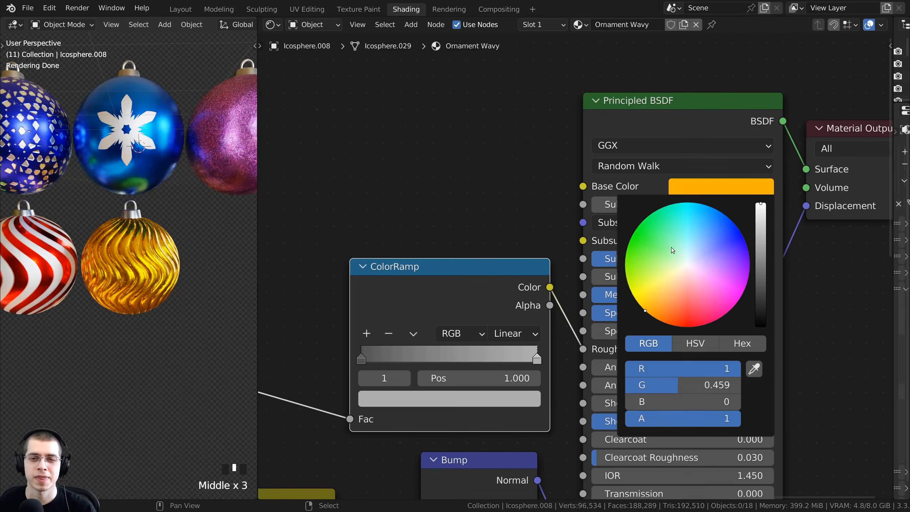
drag(646, 311, 646, 311)
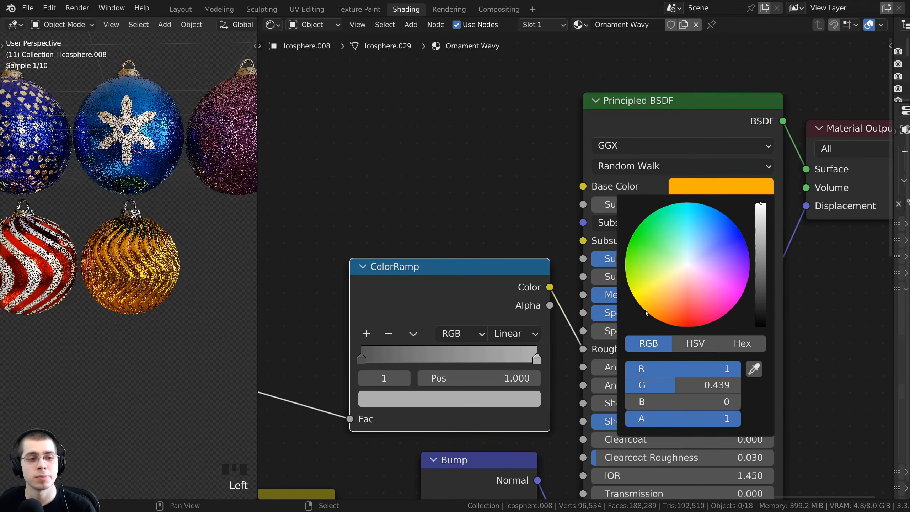
middle_drag(163, 310, 166, 294)
right_click(167, 297)
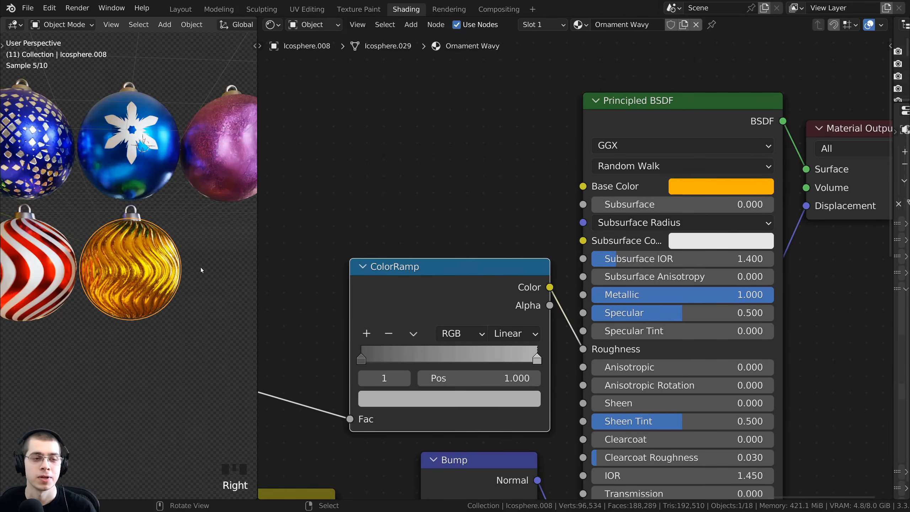
mouse_move(201, 268)
middle_down()
mouse_move(196, 237)
mouse_move(205, 296)
mouse_move(177, 267)
mouse_move(184, 249)
middle_up()
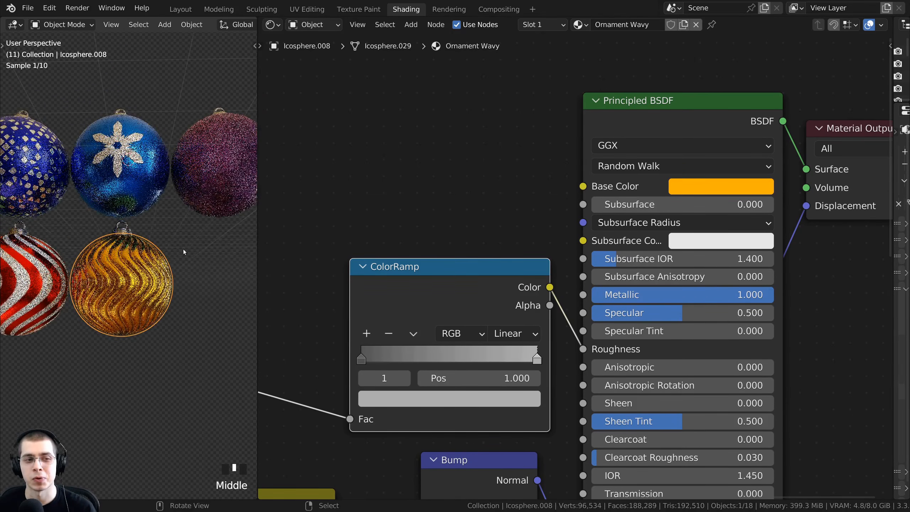
key(a)
middle_drag(119, 221, 63, 219)
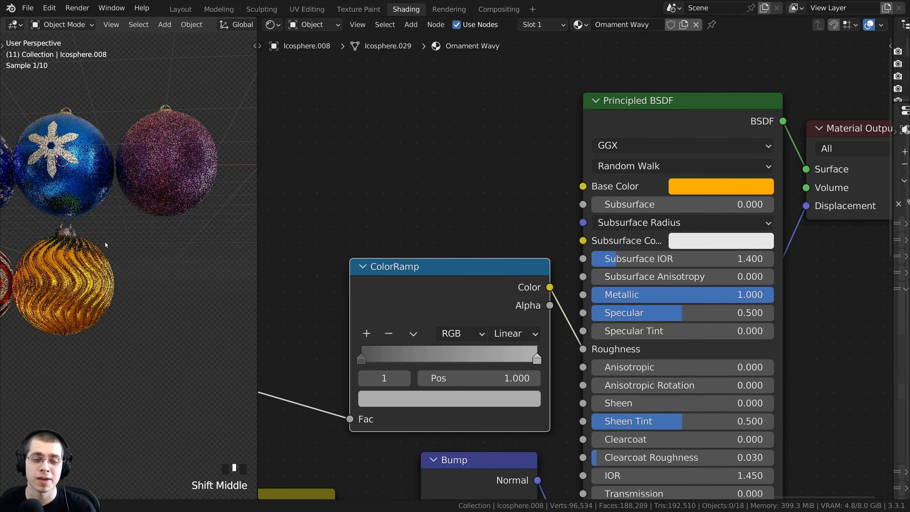
middle_drag(200, 302, 198, 298)
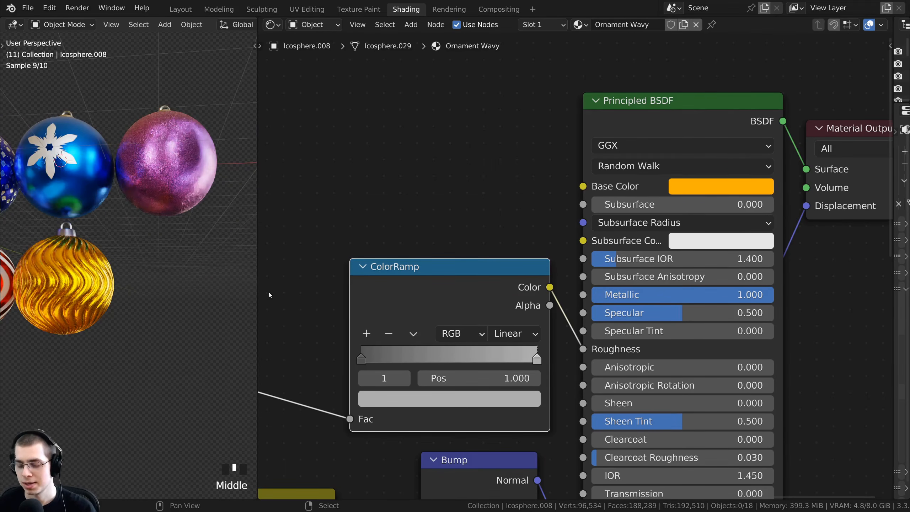
Step: Duplicate the golden wavy ornament together with its hook and place the copy about 2 m along the X axis
key(KP_1)
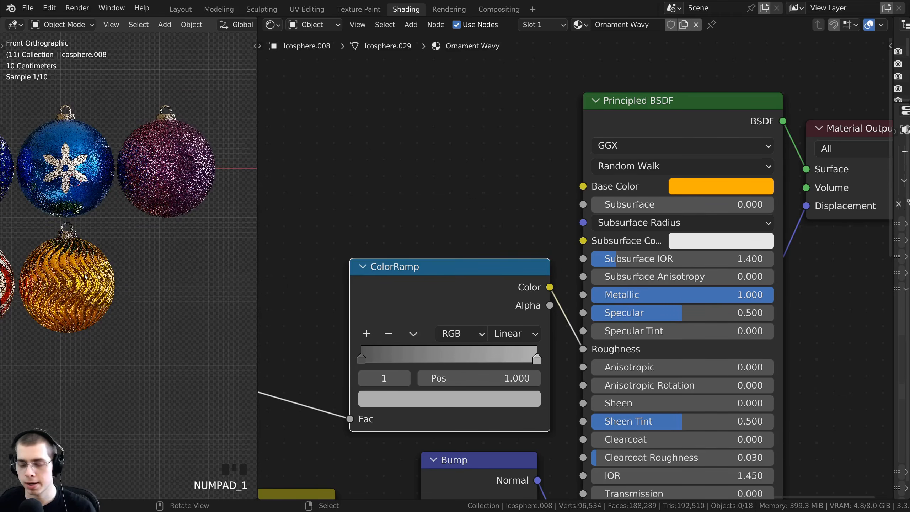
scroll(55, 226, up, 2)
right_click(54, 226)
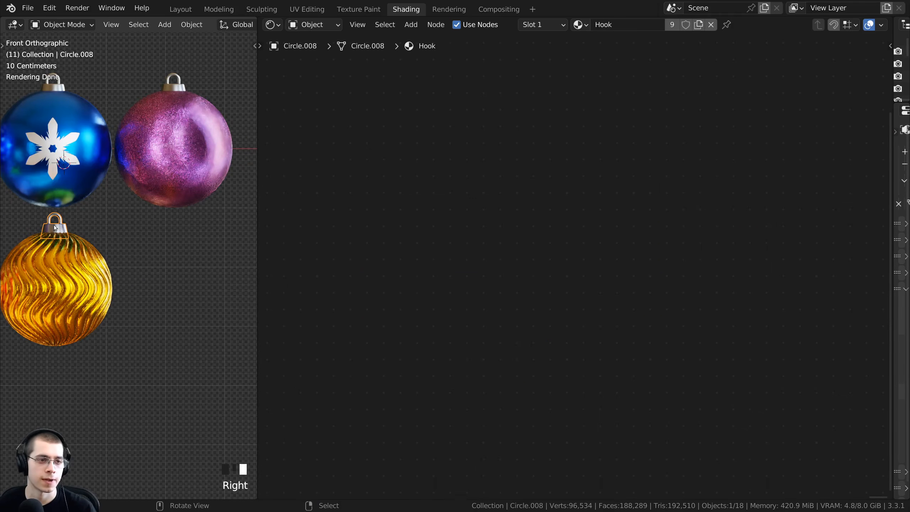
shift+right_click(65, 266)
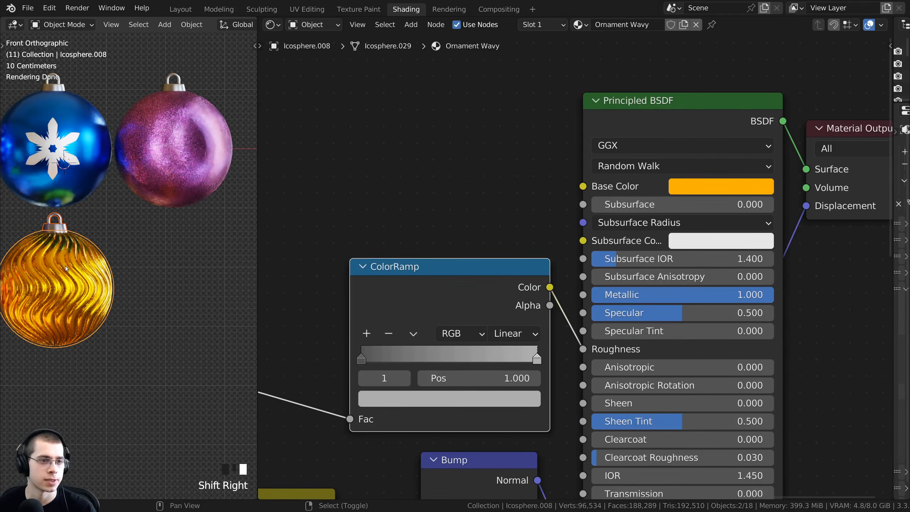
key(shift+d)
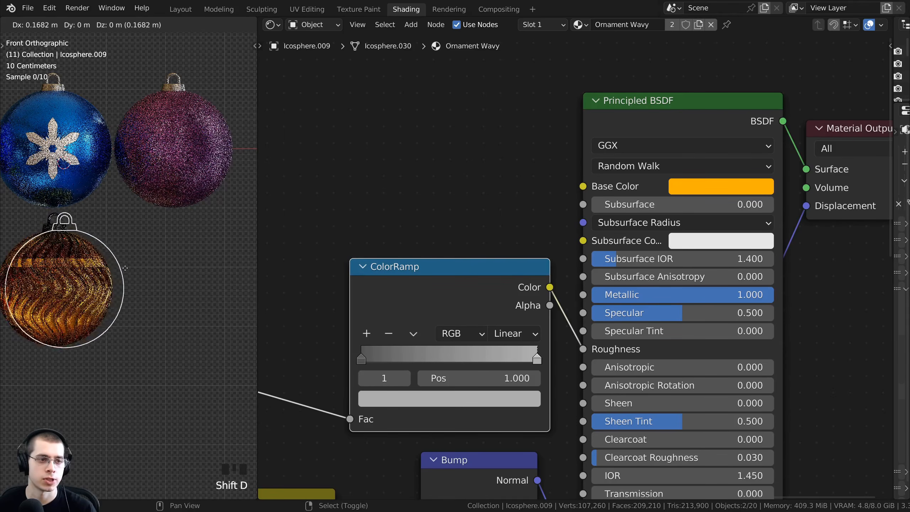
key(x)
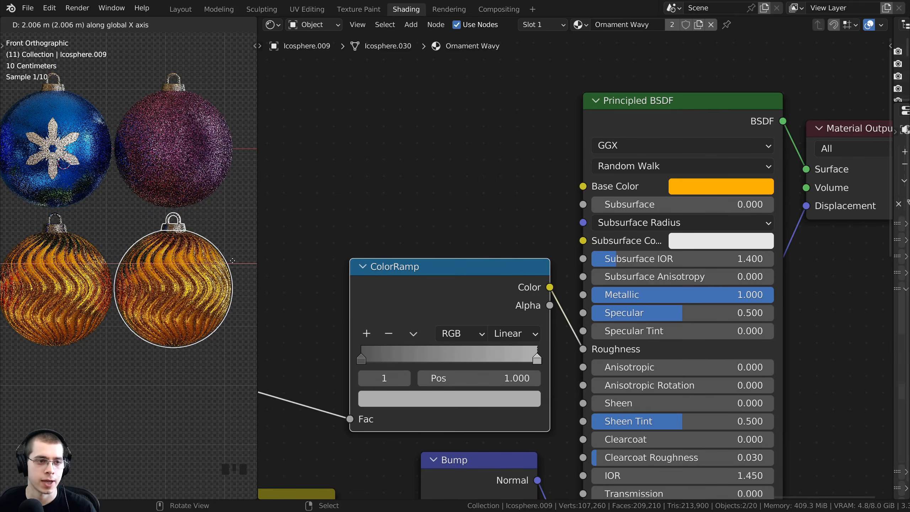
click(234, 261)
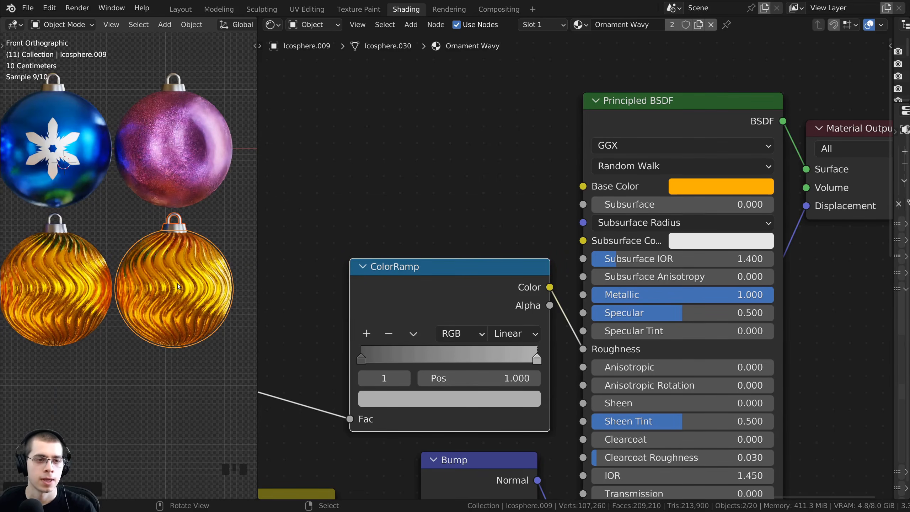
Step: Give the duplicated ornament's sphere its own copy of the material and rename it Ornament Dots
right_click(161, 238)
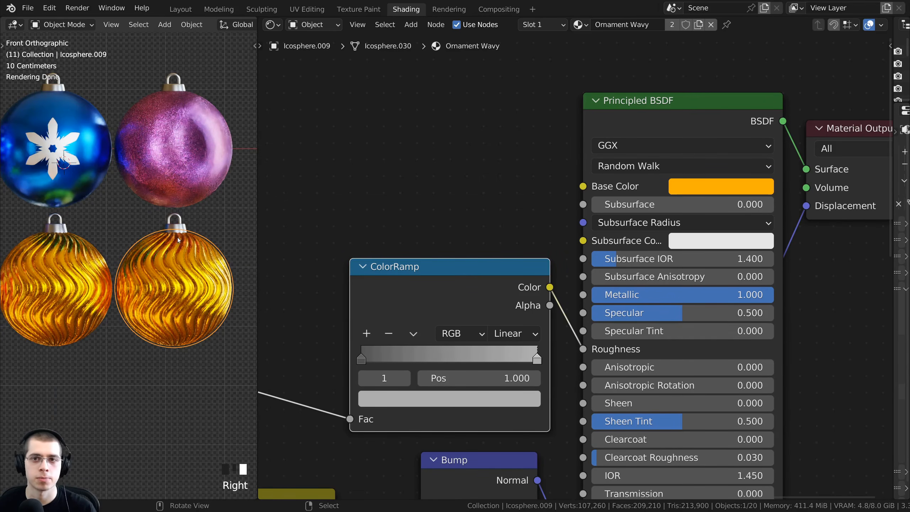
click(699, 25)
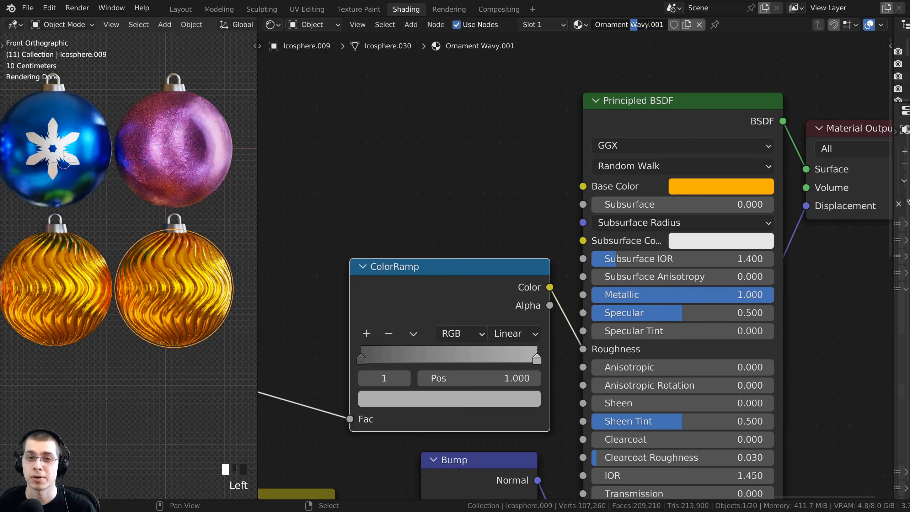
drag(632, 24, 665, 25)
text(Dots)
click(455, 297)
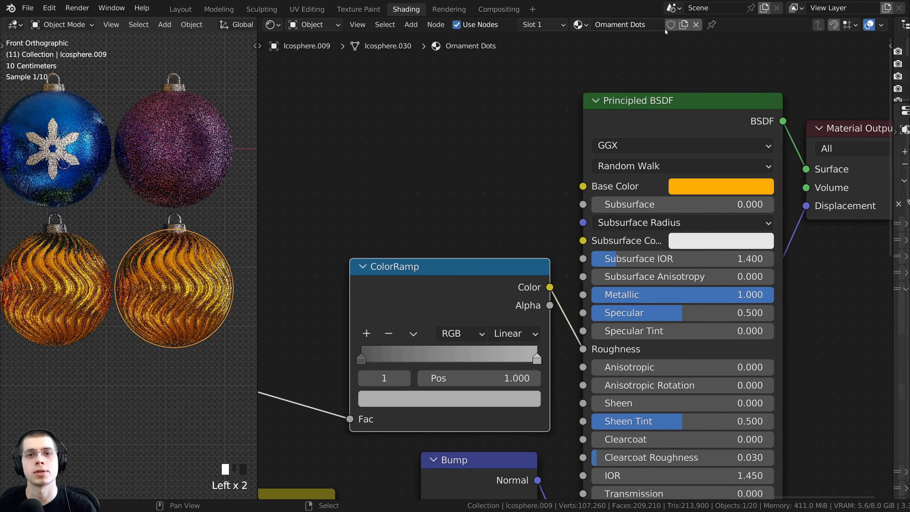
Step: Delete all the texture, ramp, bump and displacement nodes, keeping only the Principled BSDF and Material Output
scroll(456, 297, down, 13)
scroll(566, 126, down, 3)
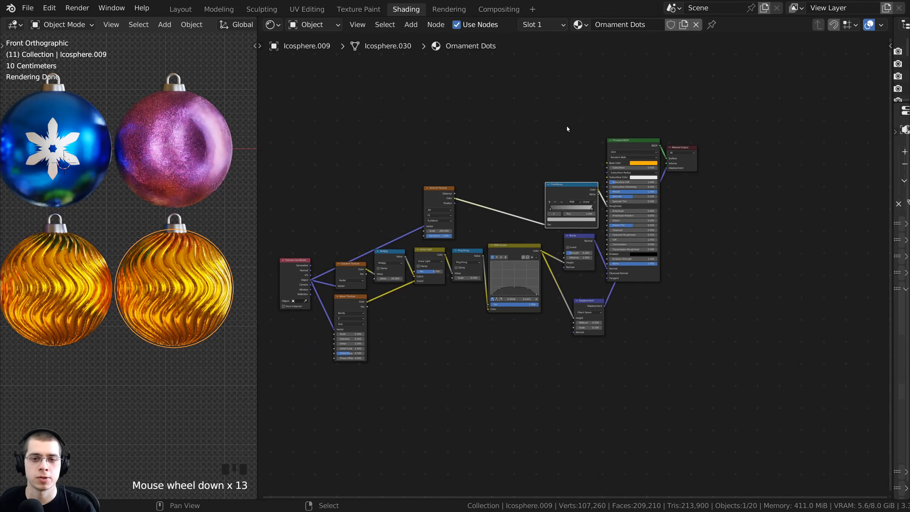
drag(574, 123, 298, 337)
scroll(374, 286, up, 2)
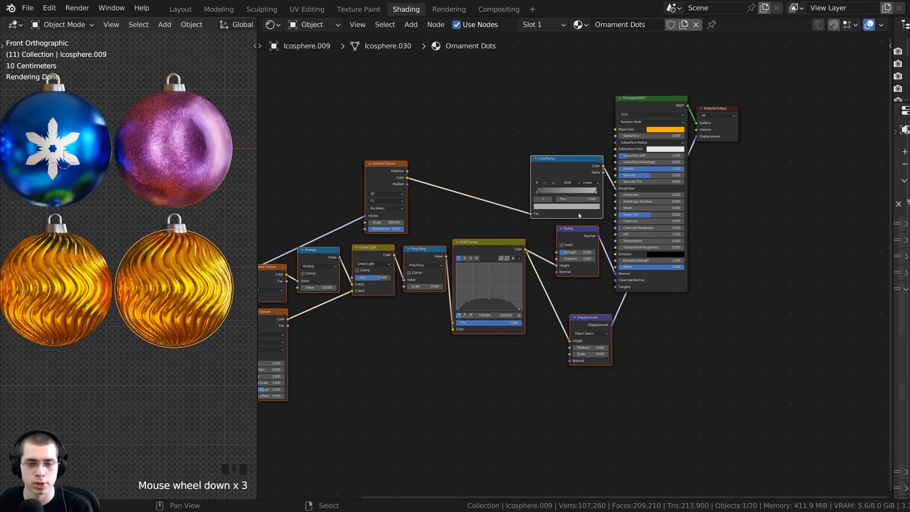
key(x)
middle_drag(579, 213, 507, 250)
scroll(555, 203, up, 1)
scroll(470, 277, up, 2)
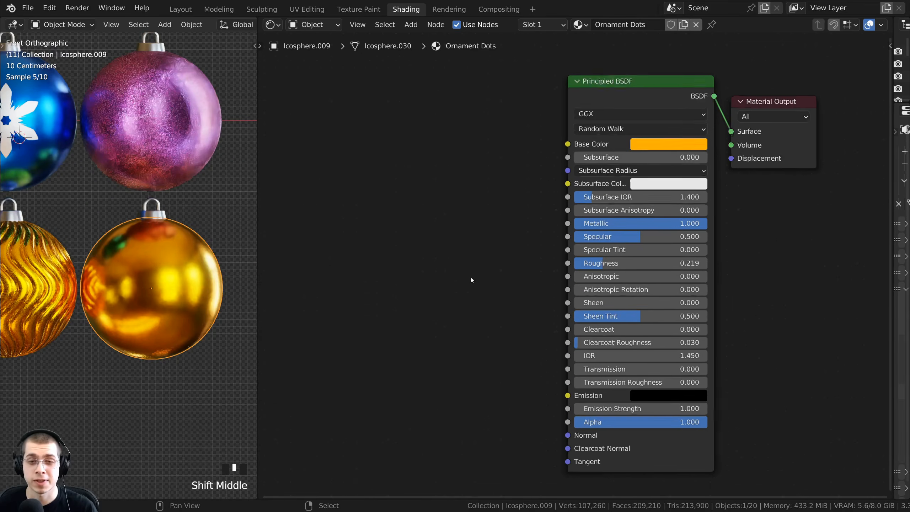
middle_drag(603, 251, 602, 238)
mouse_move(648, 213)
mouse_down()
mouse_move(602, 212)
mouse_move(649, 212)
mouse_up()
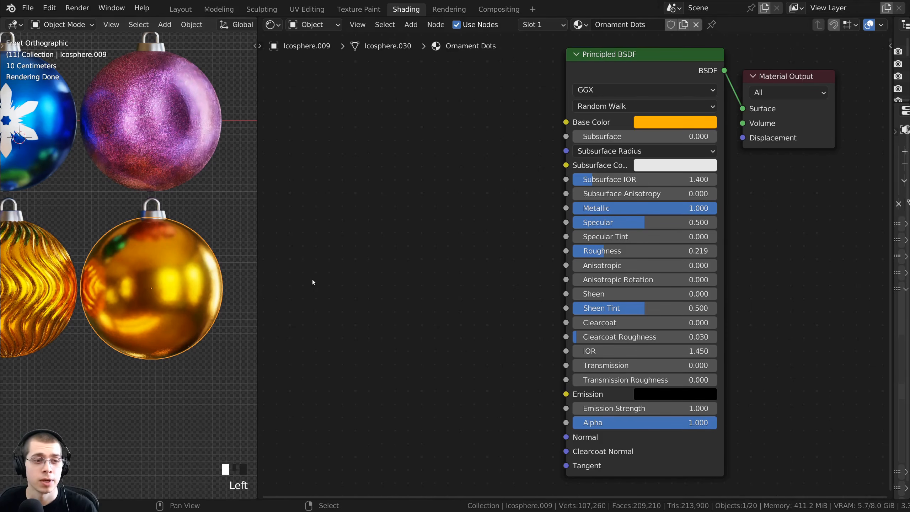
middle_drag(466, 211, 474, 211)
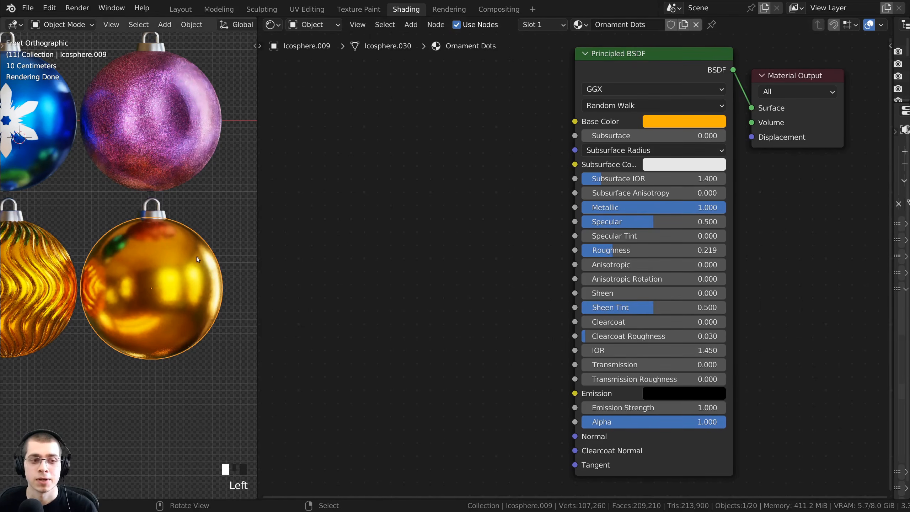
Step: Add a Voronoi Texture node and place it in the empty space before the Principled BSDF
scroll(115, 254, up, 1)
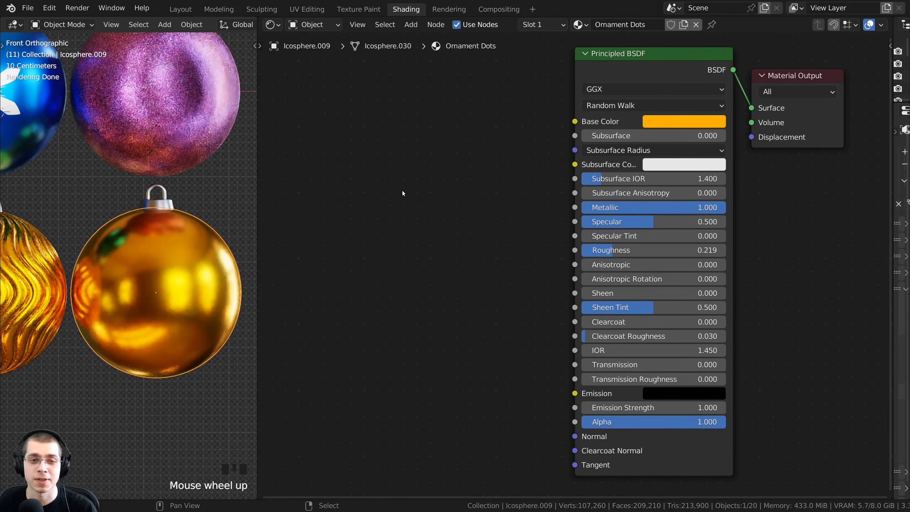
middle_drag(402, 191, 408, 188)
key(shift+a)
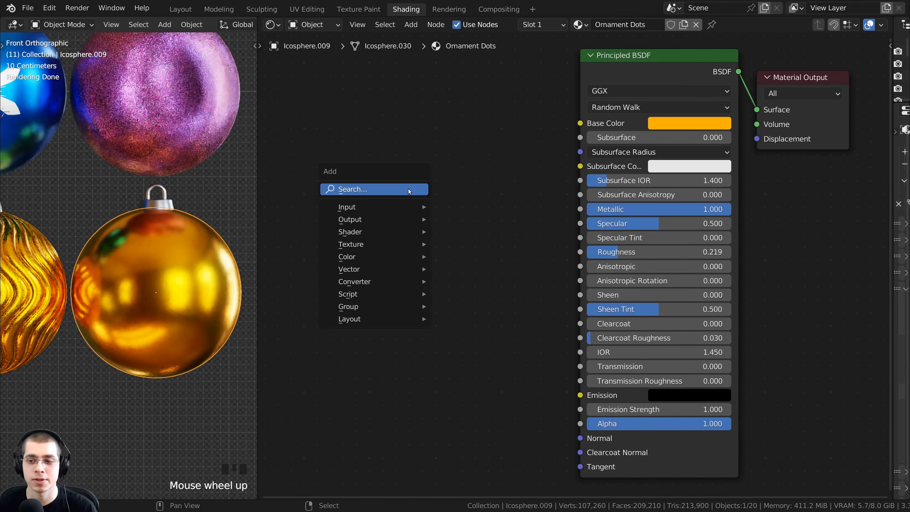
click(408, 189)
text(vor)
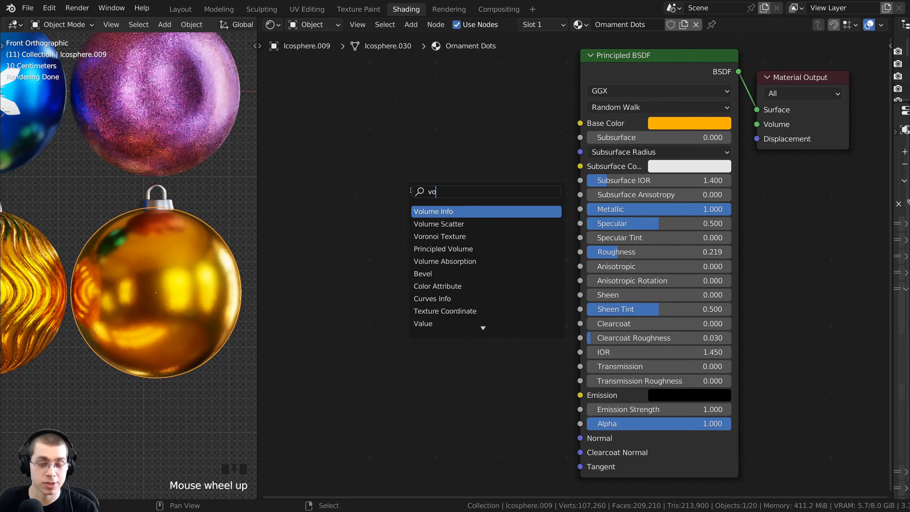
click(418, 209)
click(384, 207)
scroll(404, 218, down, 4)
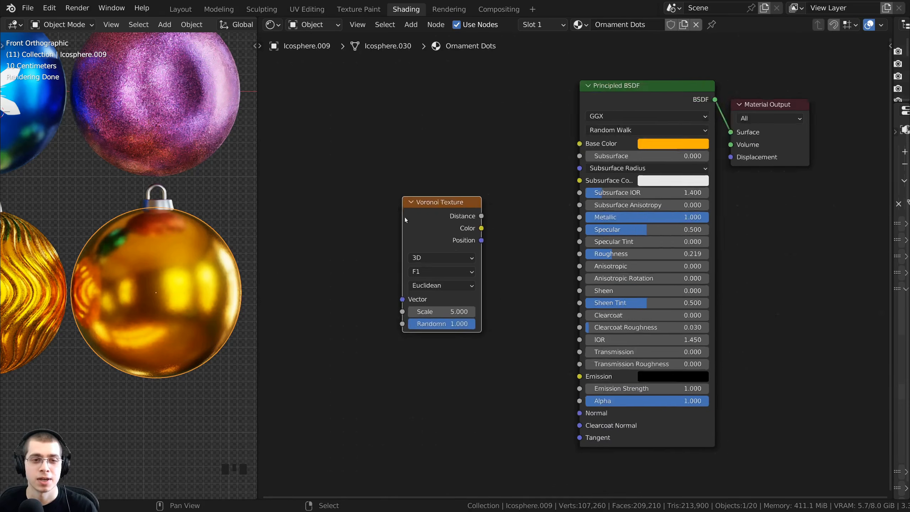
middle_drag(433, 221, 578, 190)
drag(576, 190, 493, 202)
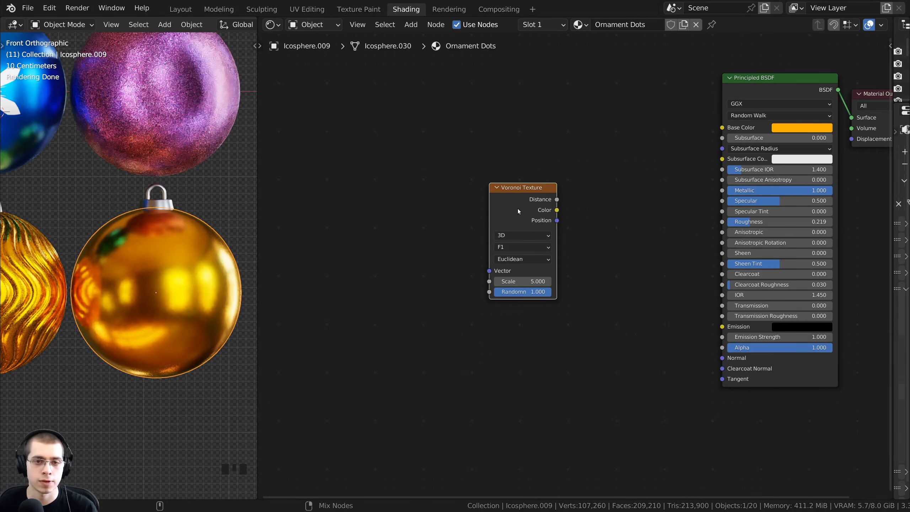
Step: Preview the Voronoi Texture's Distance output on the ornament and set the texture's Scale to 3
ctrl+shift+drag(517, 208, 507, 205)
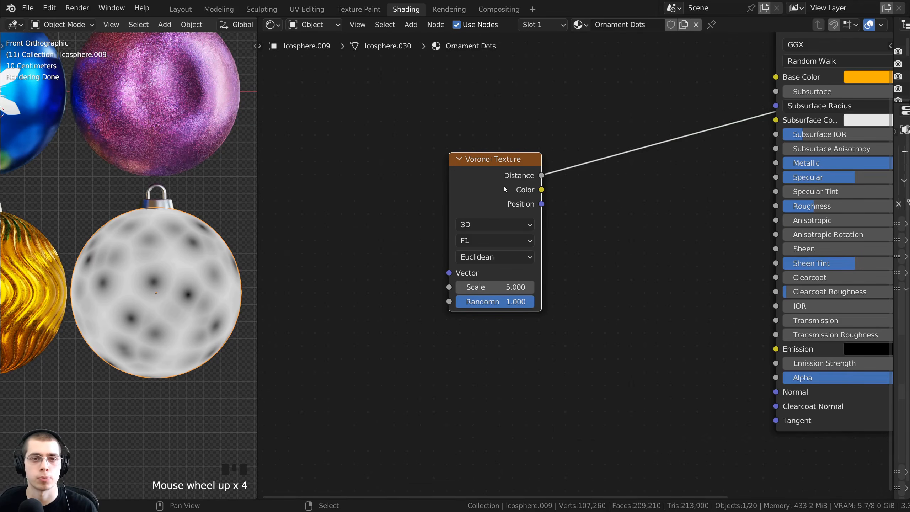
scroll(136, 248, up, 1)
shift+middle_drag(136, 248, 115, 248)
scroll(115, 248, up, 1)
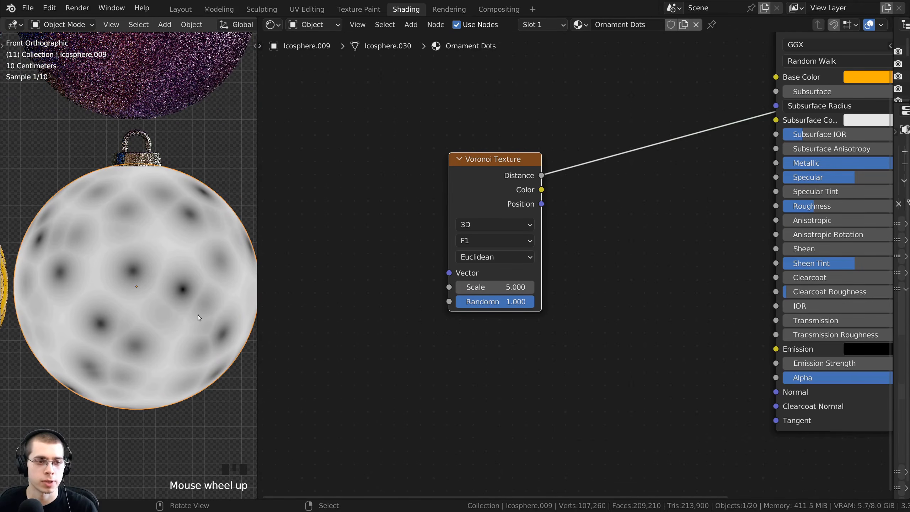
scroll(466, 289, up, 1)
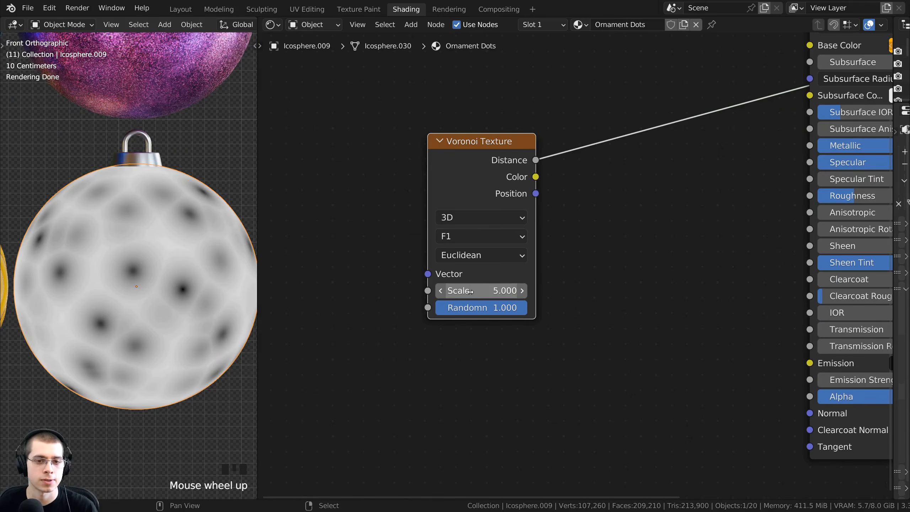
double_click(474, 292)
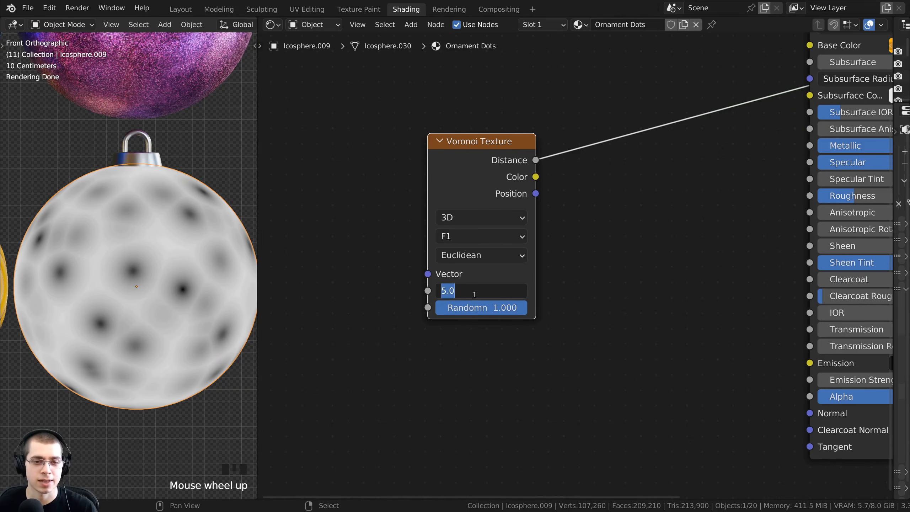
text(3)
key(Return)
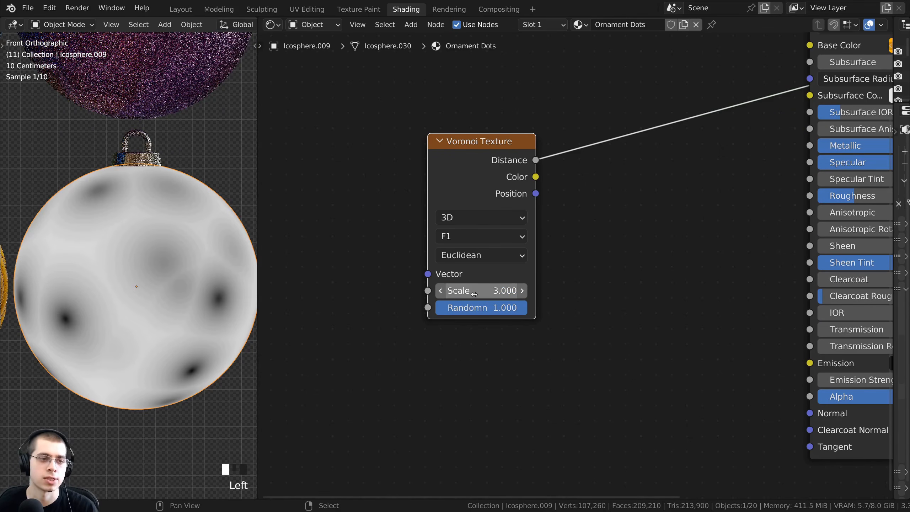
Step: Add Texture Coordinate and Mapping nodes for the Voronoi Texture and link the Object coordinates directly to its Vector input
scroll(496, 210, down, 4)
drag(495, 195, 484, 200)
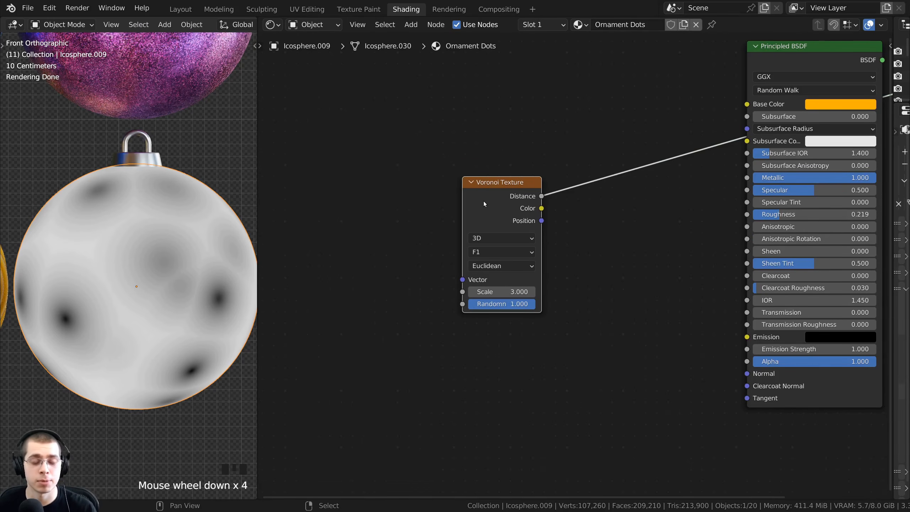
key(ctrl+t)
middle_drag(446, 226, 479, 242)
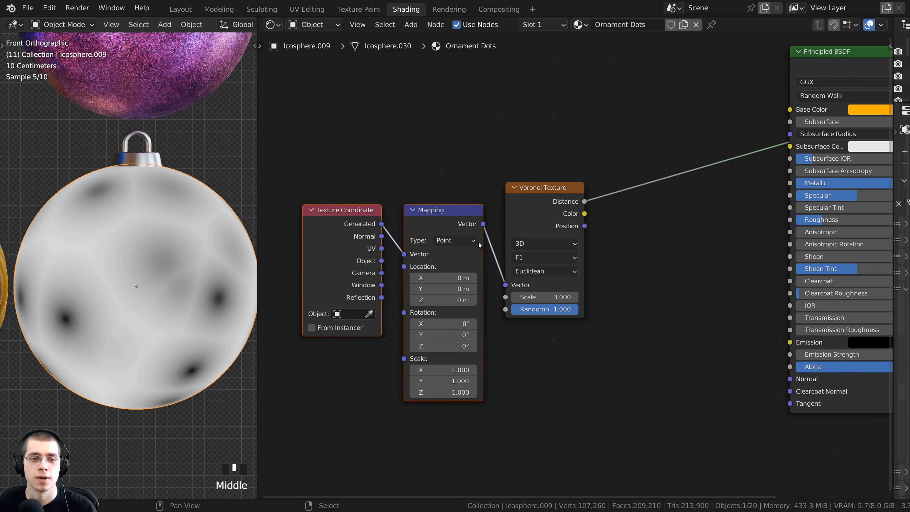
key(a)
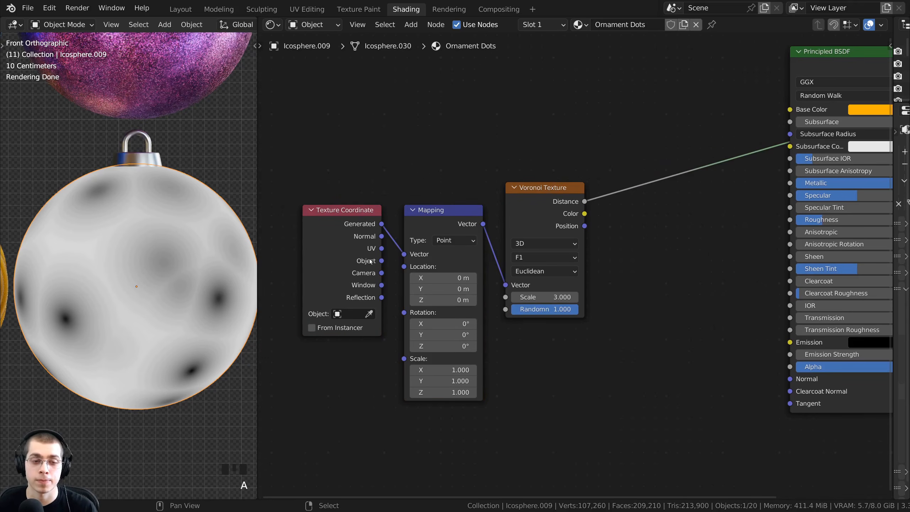
drag(381, 260, 505, 285)
drag(360, 266, 361, 267)
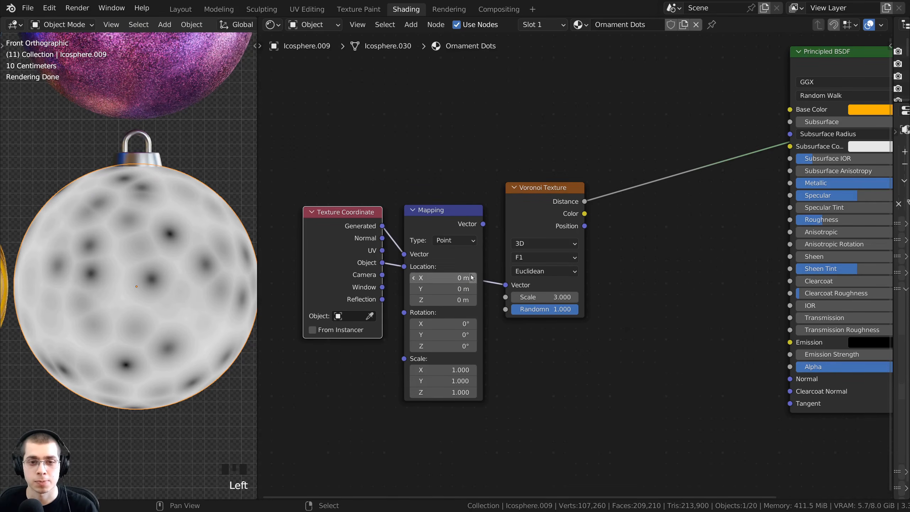
Step: Delete the unused Mapping node and move the Texture Coordinate node closer to the Voronoi Texture
click(440, 223)
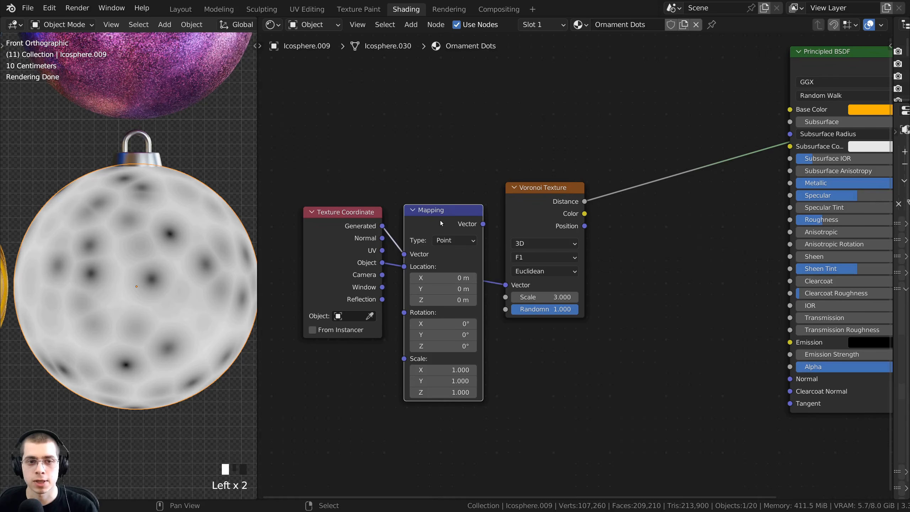
key(x)
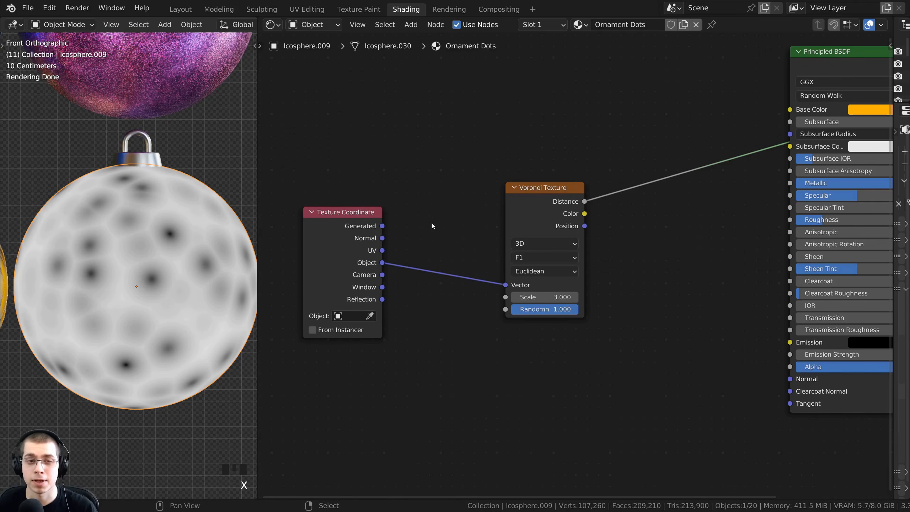
drag(368, 247, 405, 256)
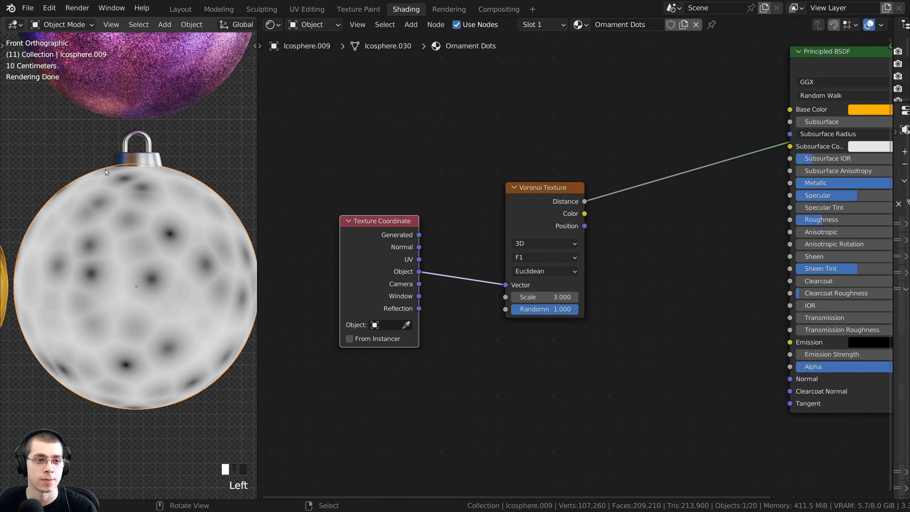
Step: Insert a ColorRamp node into the link coming from the Voronoi Texture's Distance output
shift+middle_drag(142, 355, 136, 355)
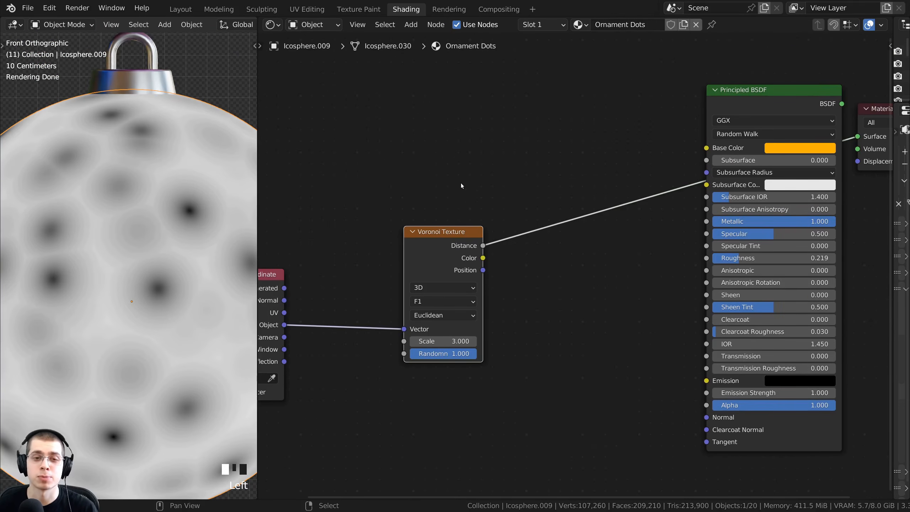
key(shift+a)
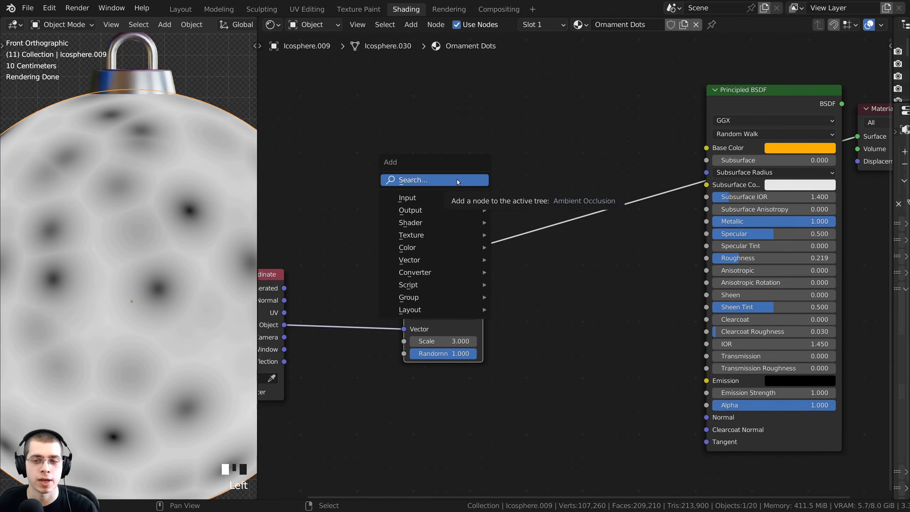
click(457, 180)
text(col)
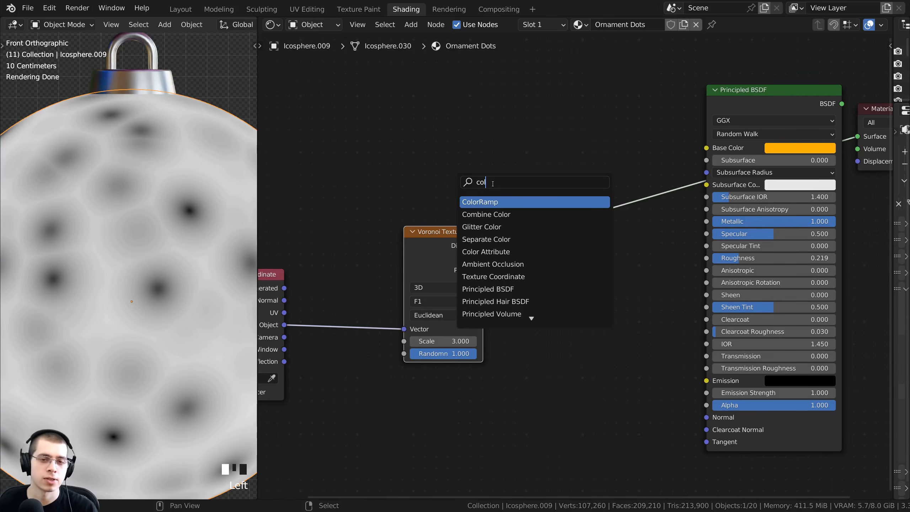
click(524, 201)
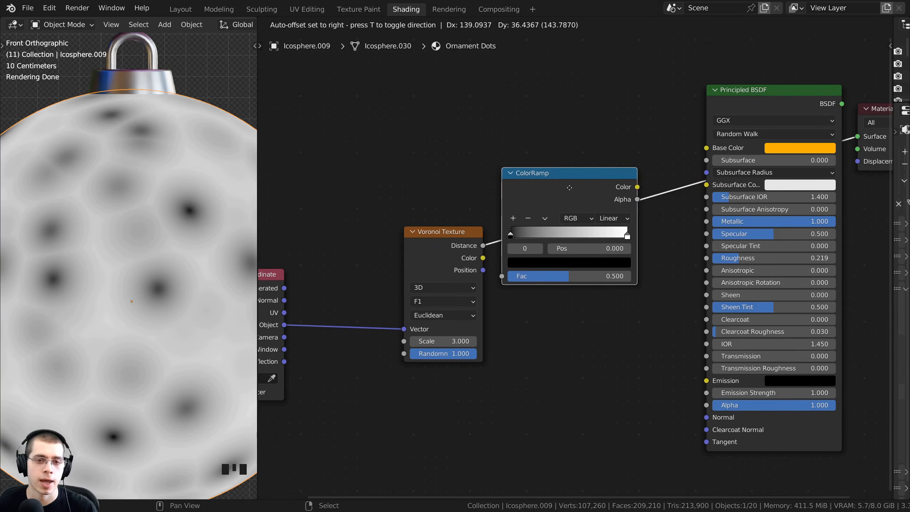
click(595, 177)
drag(593, 180, 574, 169)
Step: Set the ColorRamp's interpolation to Constant and move its white stop to position 0.377
scroll(585, 198, up, 4)
middle_drag(586, 198, 507, 204)
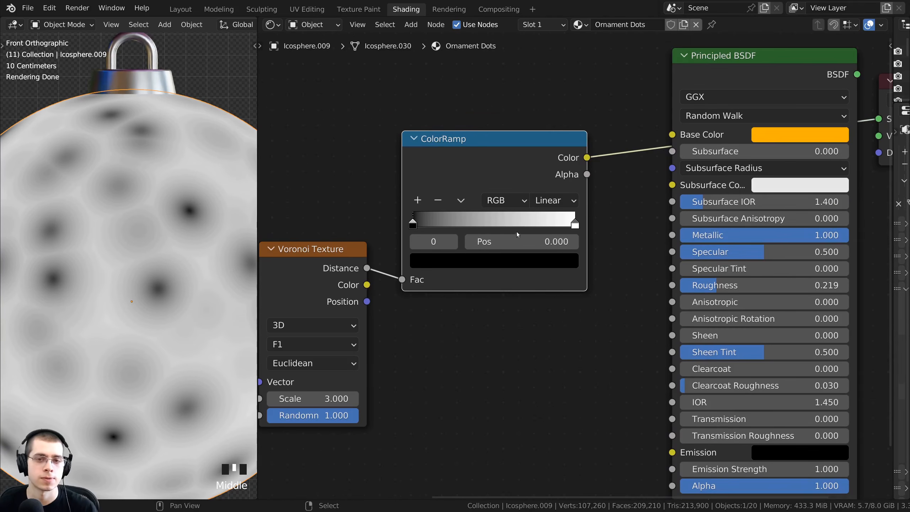
click(550, 201)
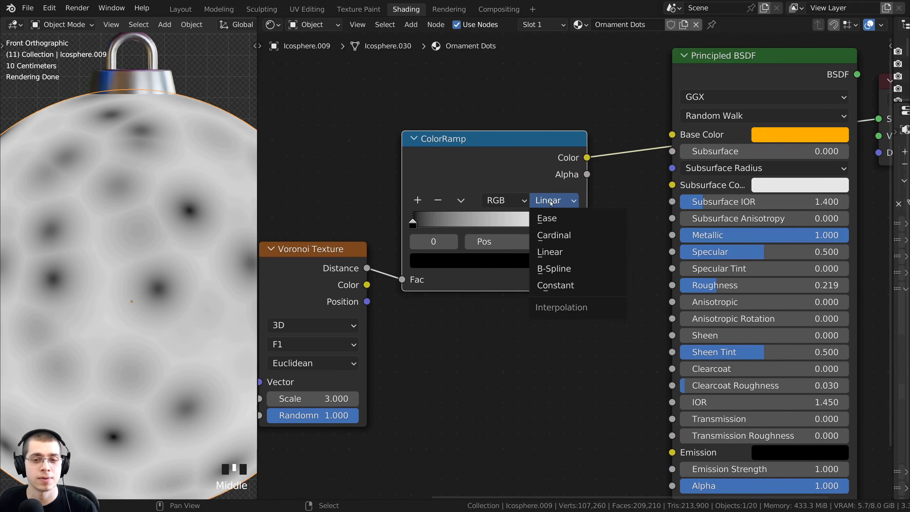
click(552, 285)
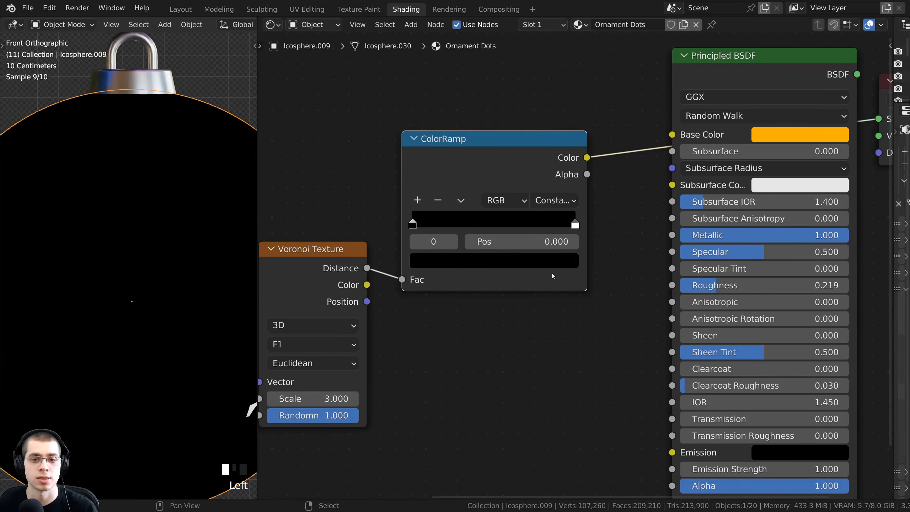
scroll(573, 226, down, 1)
middle_drag(574, 226, 587, 229)
click(591, 231)
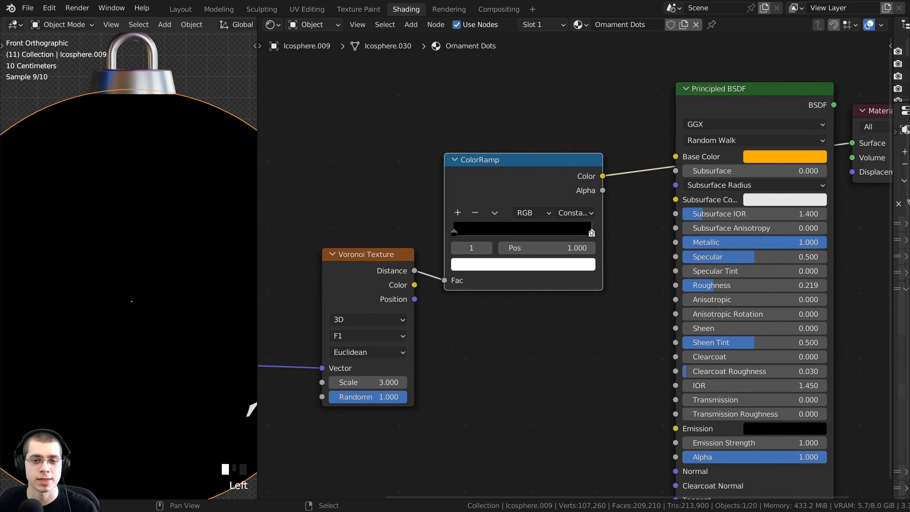
drag(592, 232, 505, 232)
Step: Try the Voronoi Texture's Randomness at 0, and finally set it to 0.5
scroll(163, 255, up, 2)
scroll(147, 253, down, 3)
middle_drag(146, 247, 152, 257)
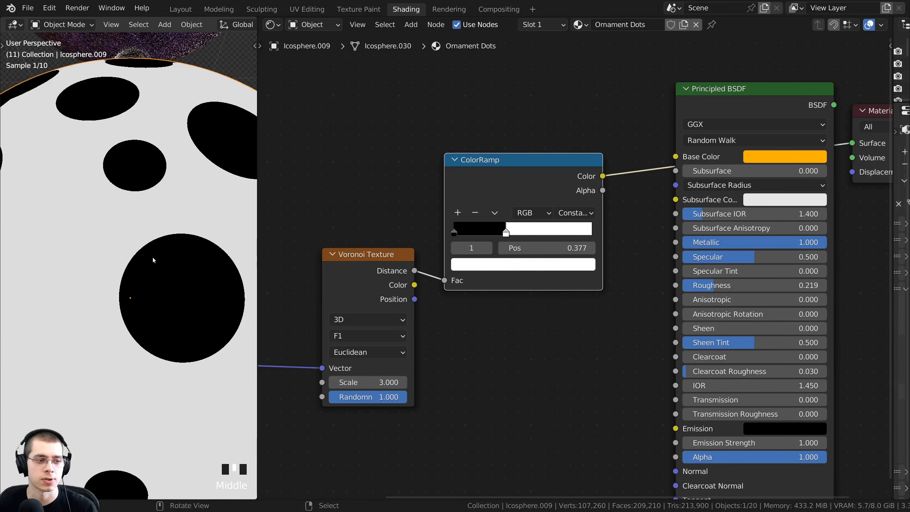
scroll(157, 262, down, 2)
key(KP_1)
middle_drag(372, 416, 406, 390)
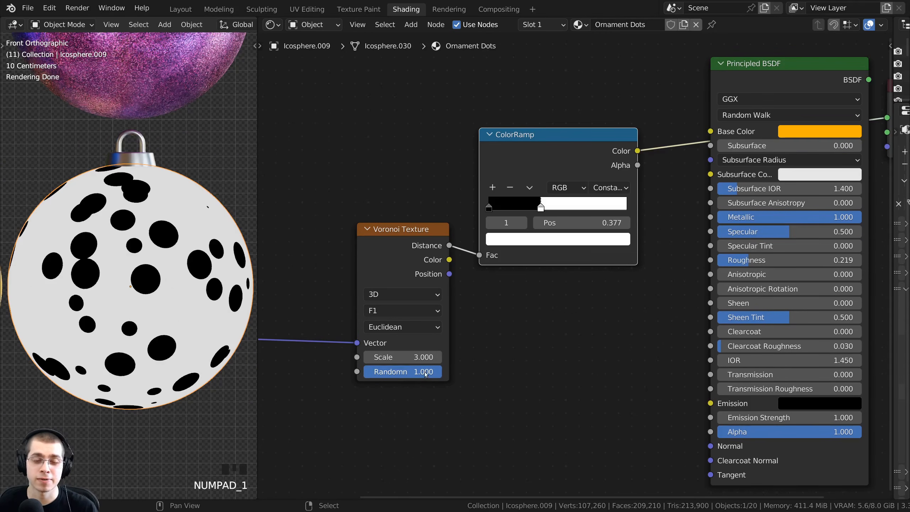
drag(402, 374, 366, 374)
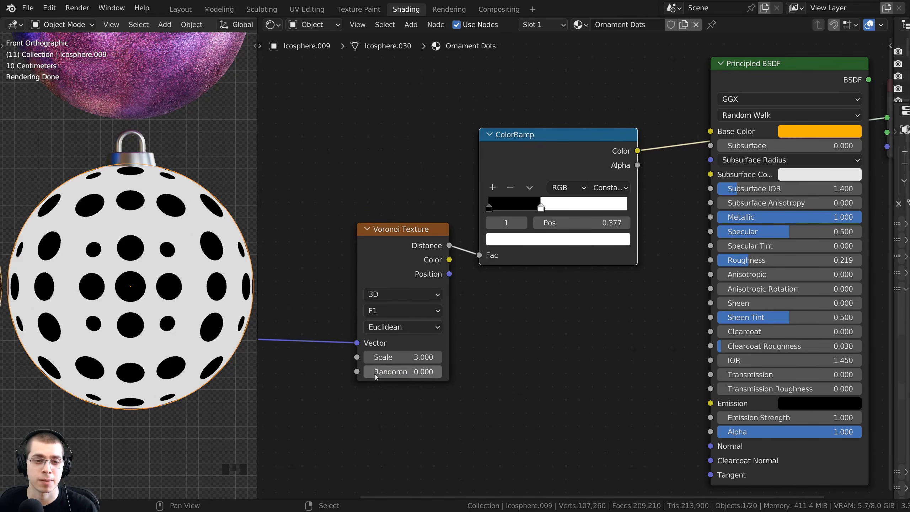
click(386, 371)
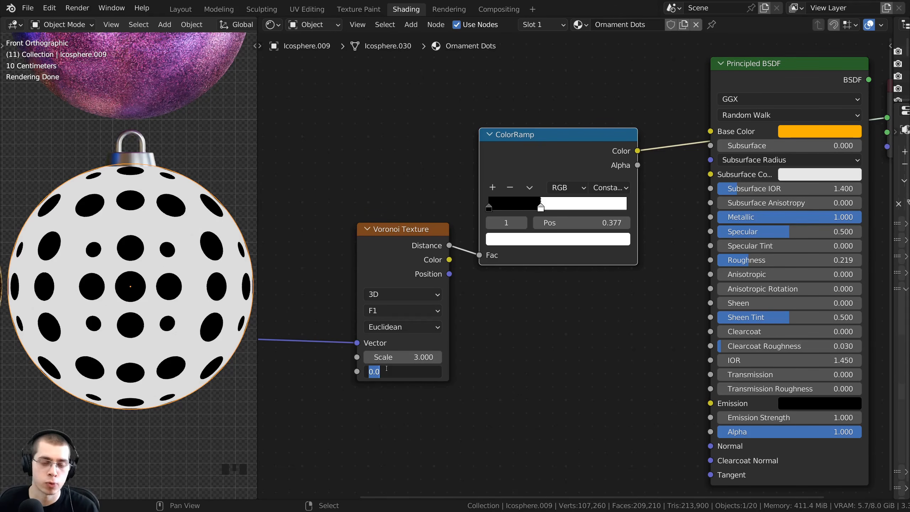
text(0.5)
click(300, 203)
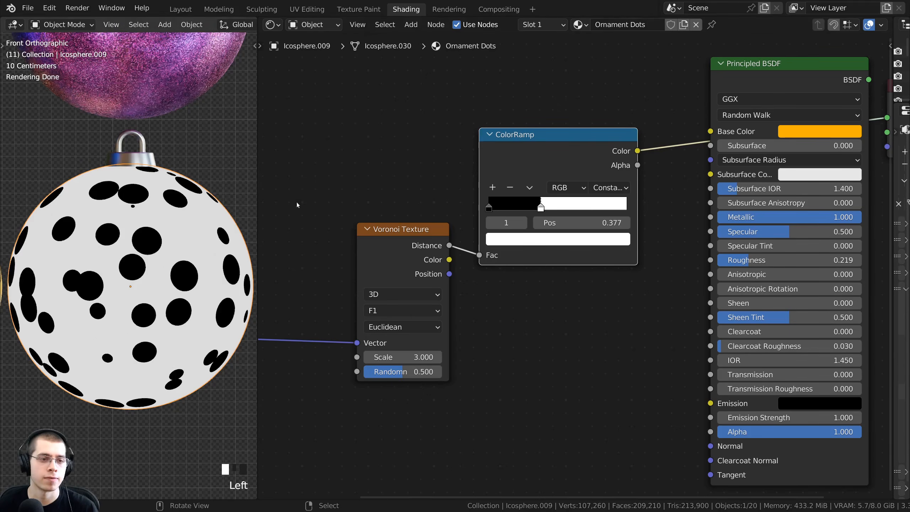
Step: Move the ColorRamp's white stop to position 0.364 and change the black stop's colour to white
mouse_move(541, 207)
mouse_down()
mouse_move(531, 205)
mouse_move(540, 207)
mouse_up()
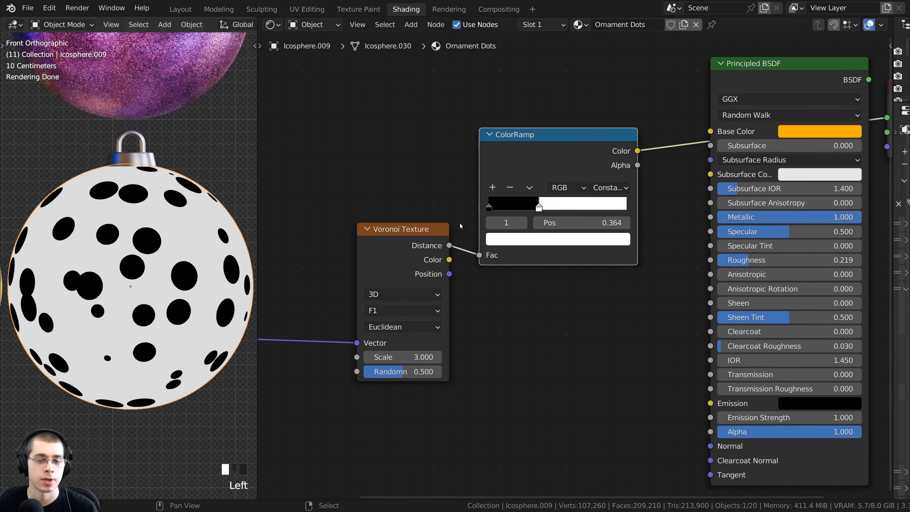
scroll(525, 305, down, 2)
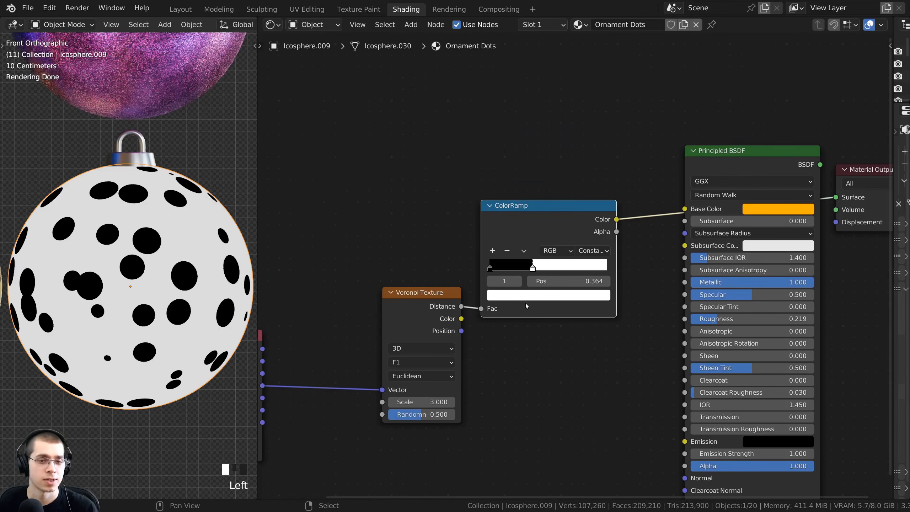
click(493, 267)
click(500, 294)
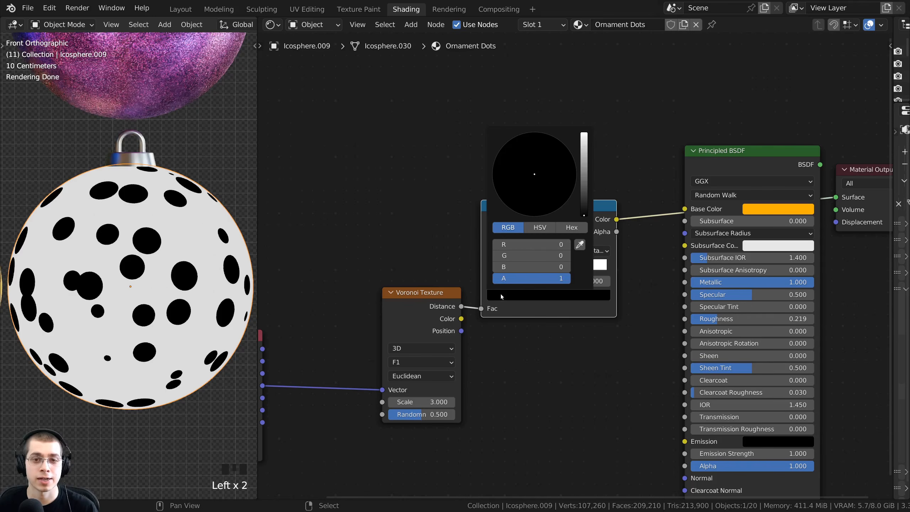
drag(583, 213, 583, 133)
scroll(476, 269, up, 7)
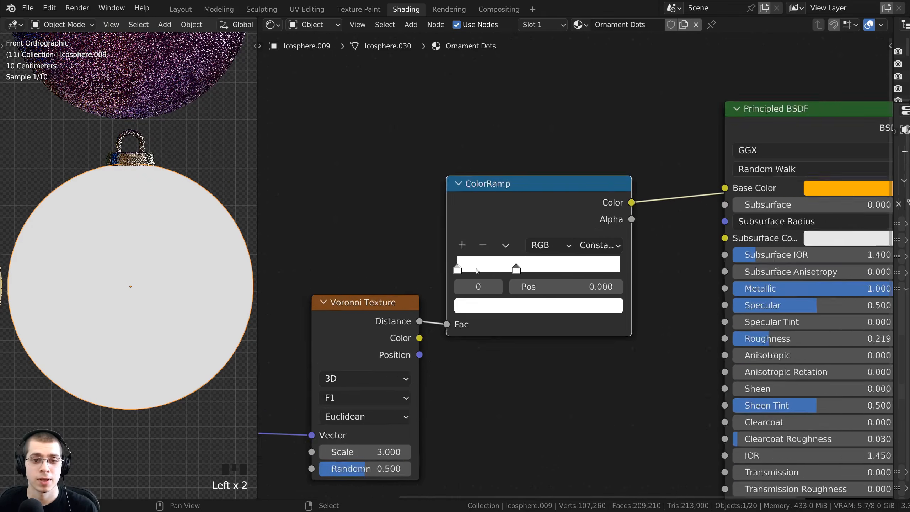
Step: Change the colour of the ColorRamp stop at position 0.364 to a saturated green, about R 0.018, G 1, B 0
click(501, 267)
scroll(505, 307, down, 2)
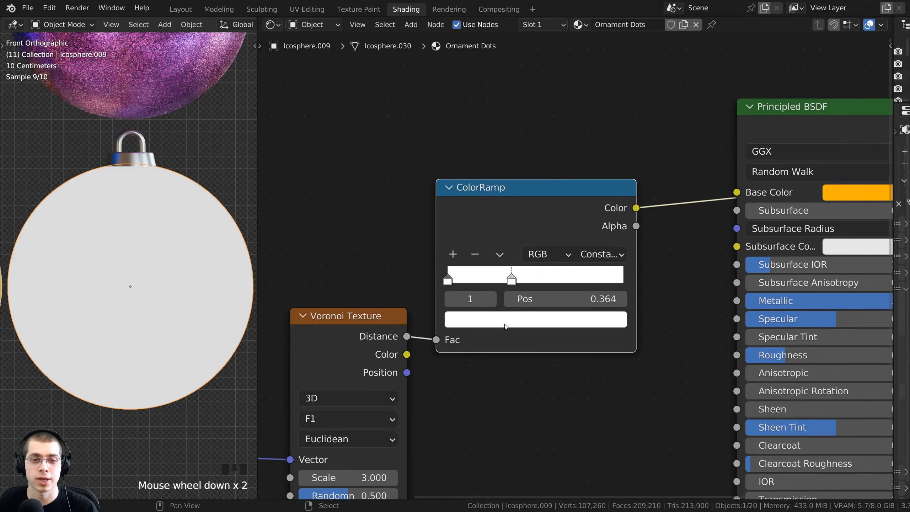
click(505, 326)
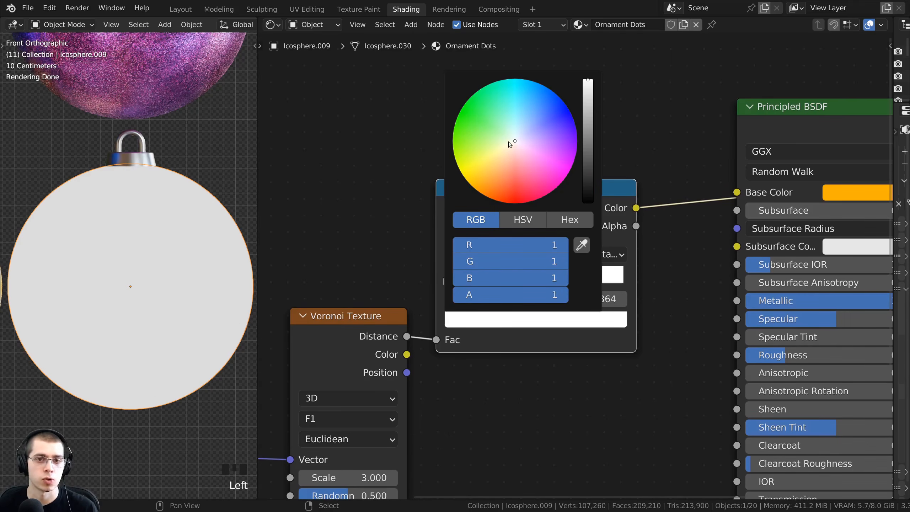
drag(508, 141, 457, 118)
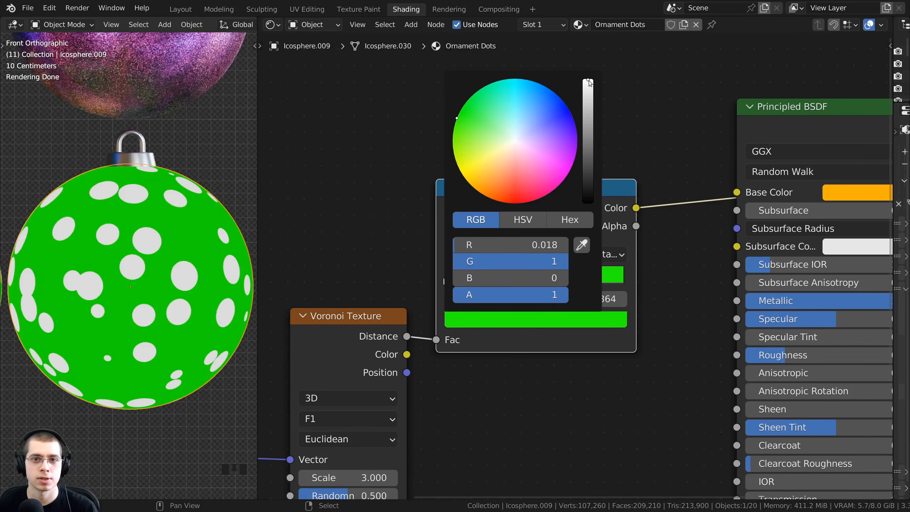
Step: Link the ColorRamp's Color output to the Principled BSDF's Base Color and reconnect the shader to the Material Output
middle_drag(636, 207, 563, 198)
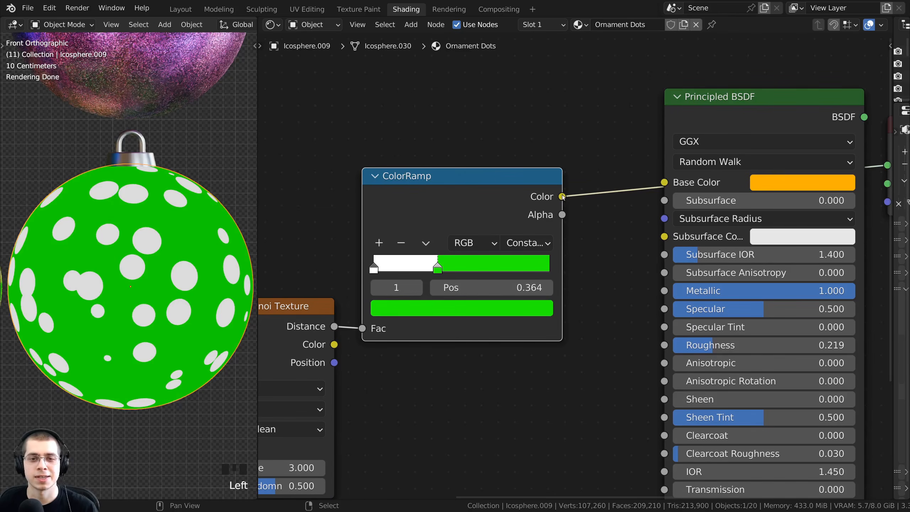
drag(563, 196, 666, 184)
scroll(702, 124, down, 1)
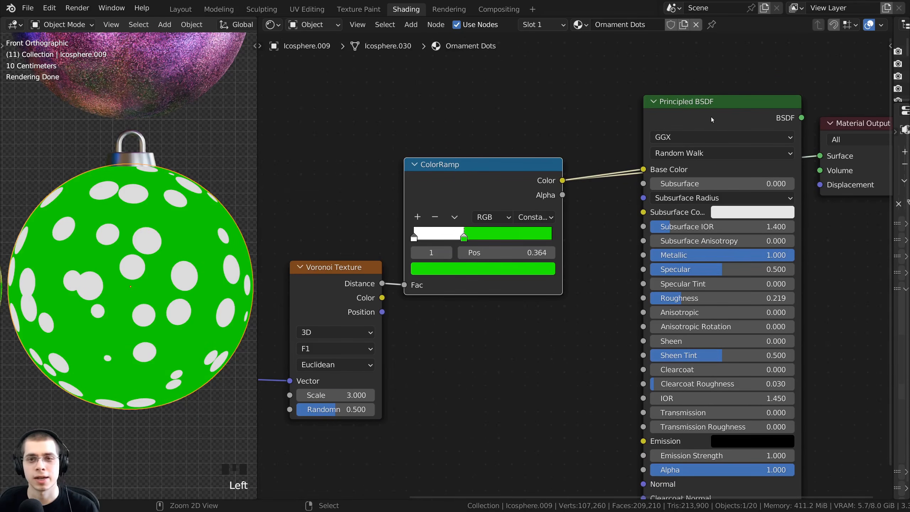
ctrl+shift+click(711, 120)
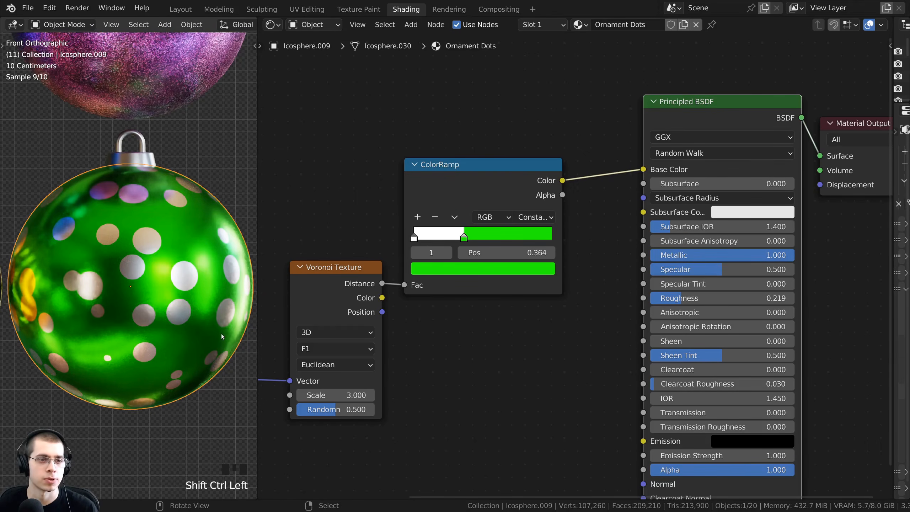
Step: Enlarge the white dots by moving the ColorRamp's green stop to position 0.416
scroll(458, 235, up, 1)
drag(455, 235, 462, 237)
scroll(462, 237, down, 1)
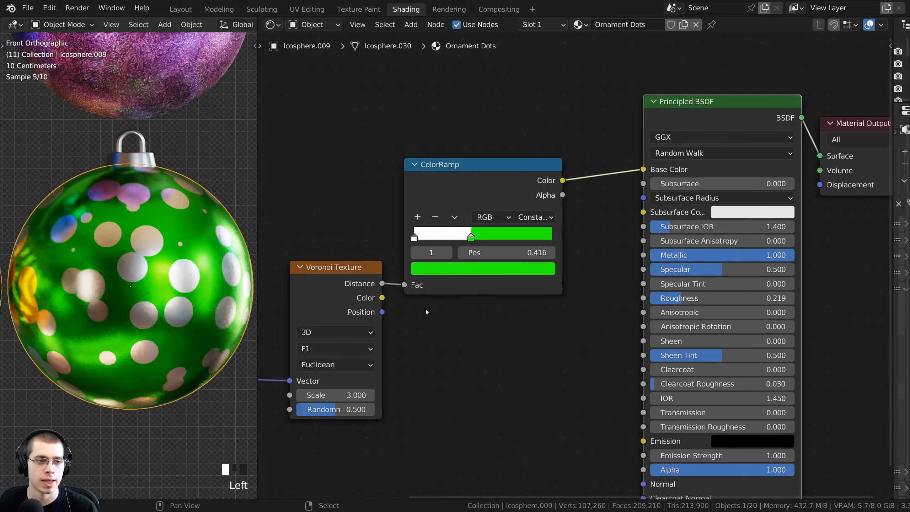
Step: Add a Noise Texture node in the empty space below the Texture Coordinate and Voronoi Texture nodes
middle_drag(384, 337, 586, 216)
scroll(166, 257, up, 4)
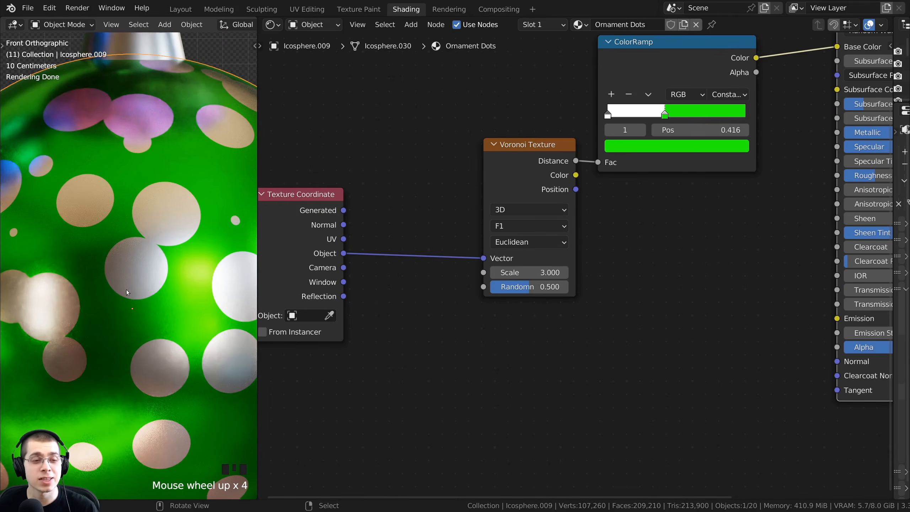
scroll(467, 271, down, 1)
middle_drag(468, 236, 552, 178)
scroll(512, 175, down, 2)
key(shift+a)
click(503, 160)
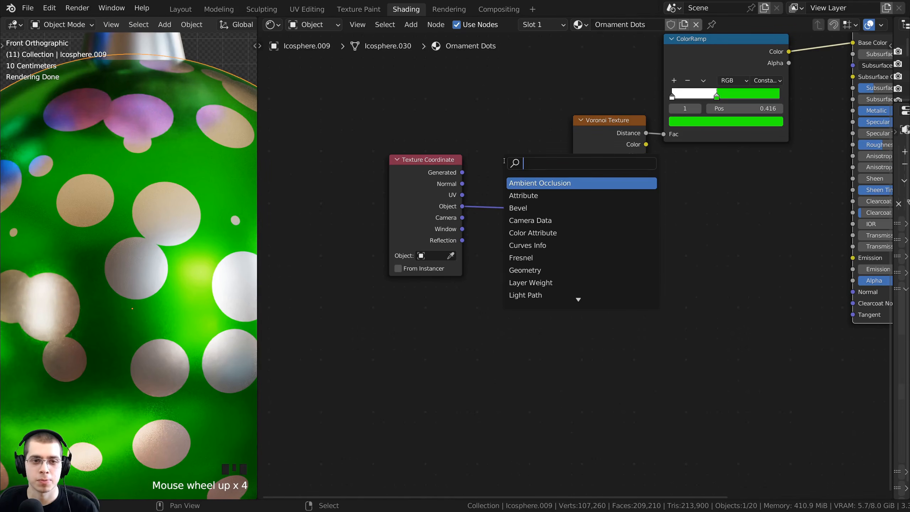
text(nois)
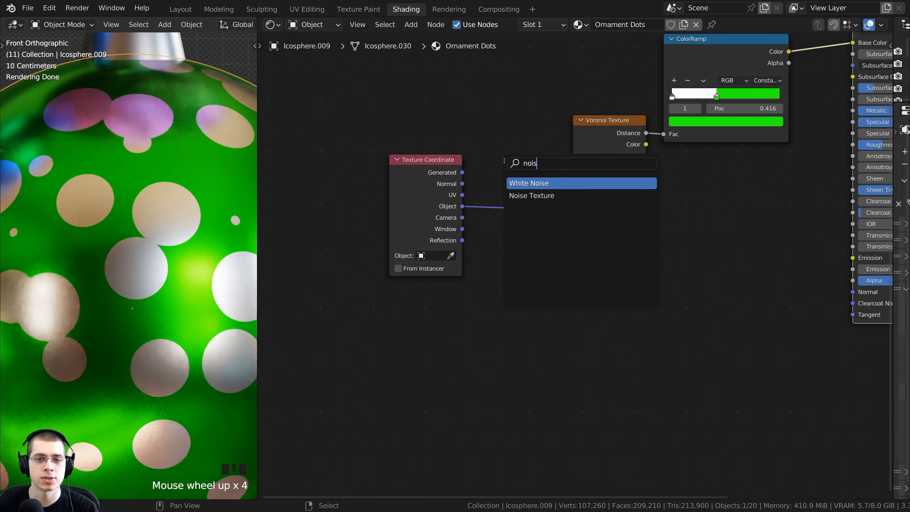
text(e)
key(Down)
key(Return)
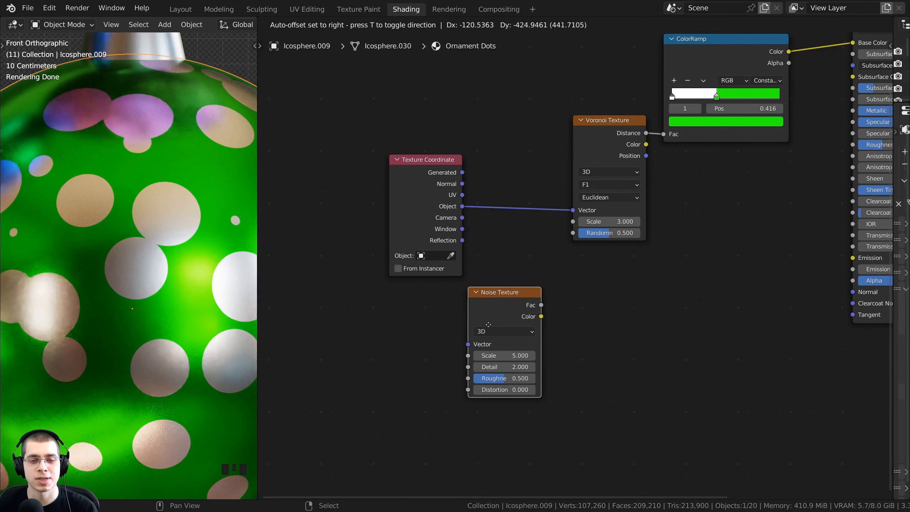
click(489, 323)
Step: Link the Texture Coordinate's Object output to the Noise Texture's Vector and preview the noise Fac on the ornament
drag(411, 215, 357, 223)
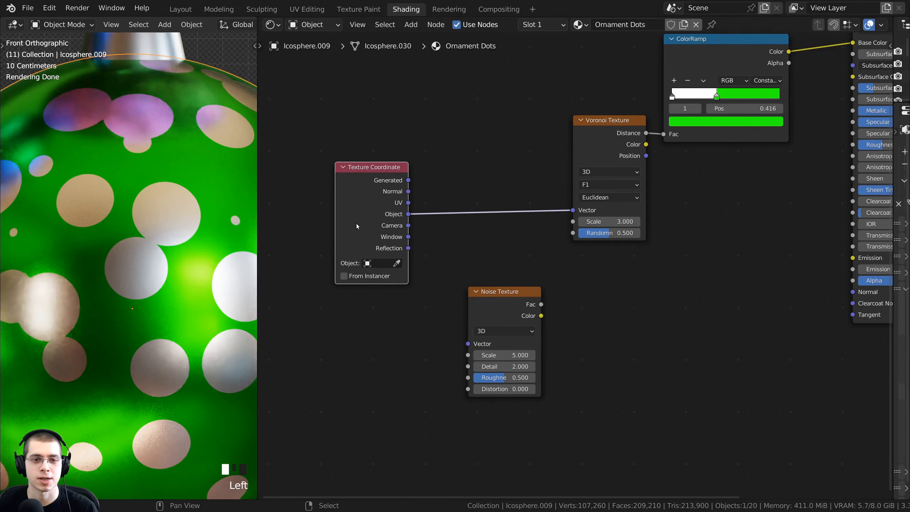
middle_drag(391, 228, 347, 178)
scroll(347, 178, up, 2)
drag(367, 162, 437, 312)
drag(461, 265, 433, 258)
ctrl+shift+click(446, 260)
Step: Set the Noise Texture's Scale to 3 and its Detail to 15
middle_drag(439, 268, 474, 236)
click(470, 291)
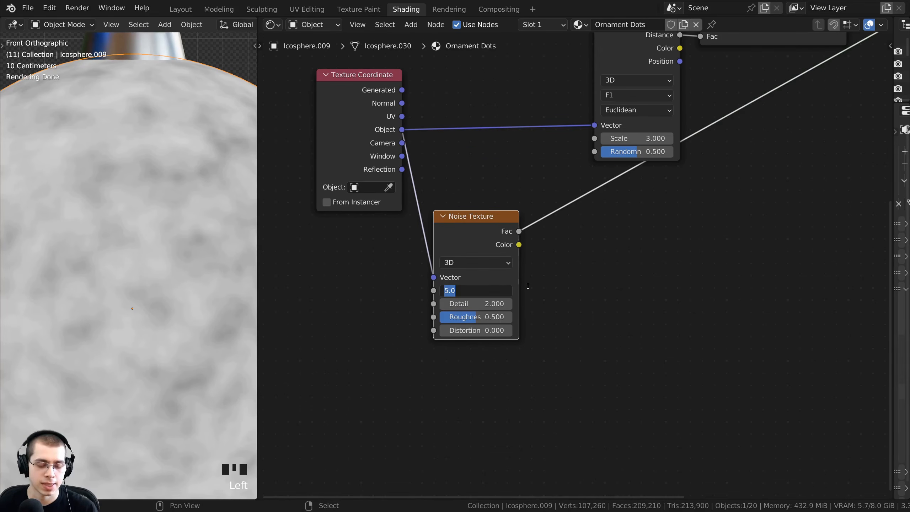
text(3)
key(Return)
scroll(134, 289, down, 3)
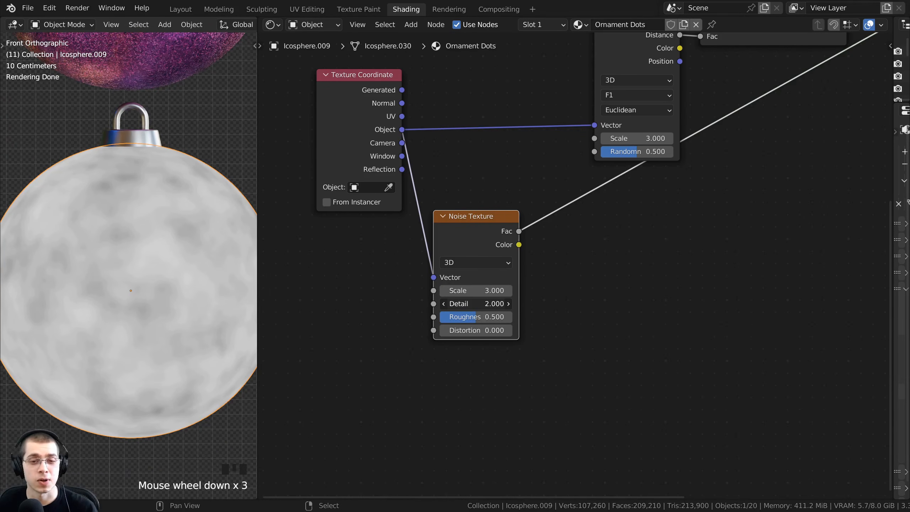
drag(475, 304, 487, 304)
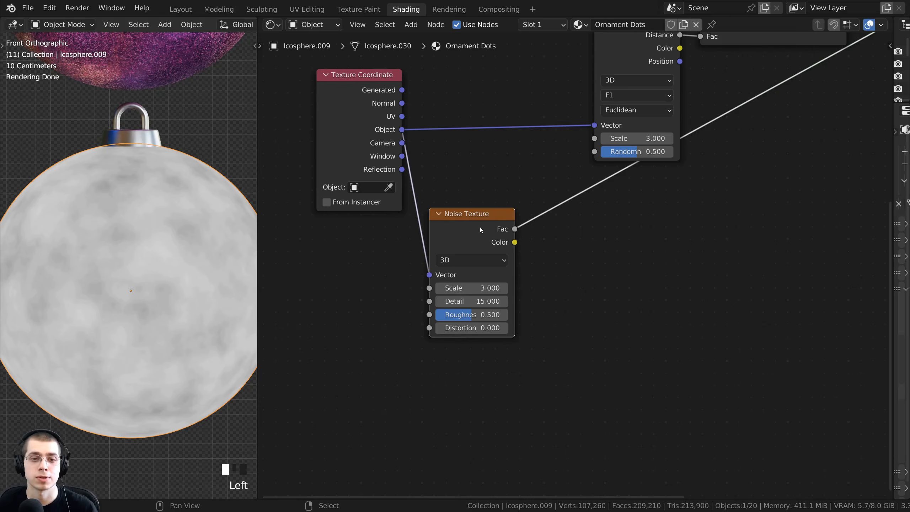
Step: Add a MixRGB node on the link between the Texture Coordinate's Object output and the Voronoi Texture's Vector
middle_drag(480, 227, 430, 285)
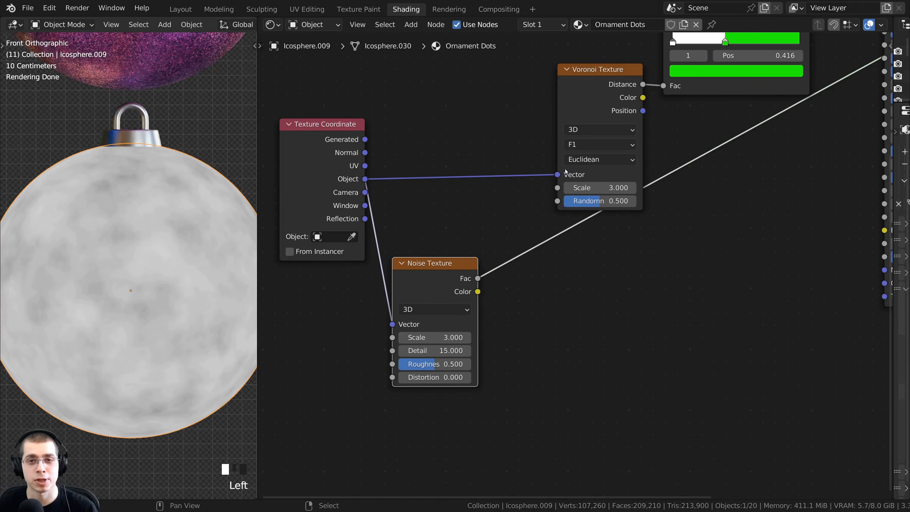
middle_drag(565, 171, 560, 186)
key(shift+a)
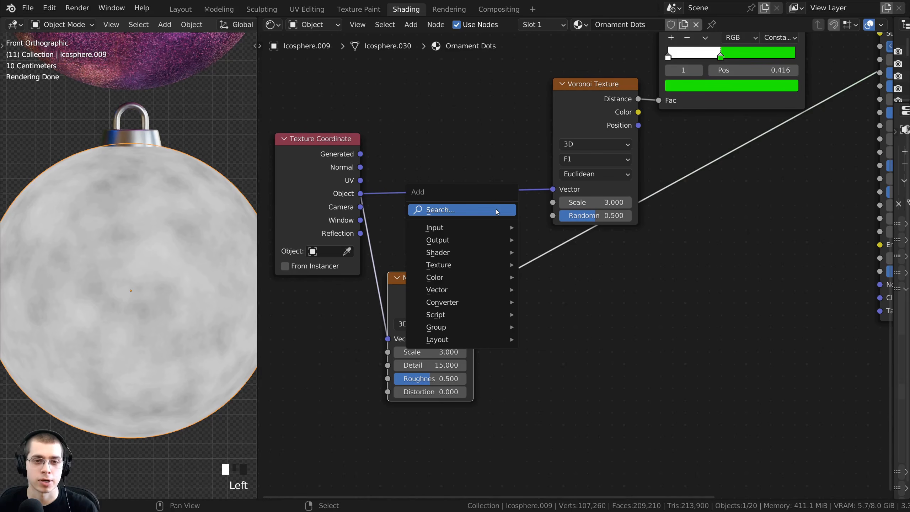
click(497, 211)
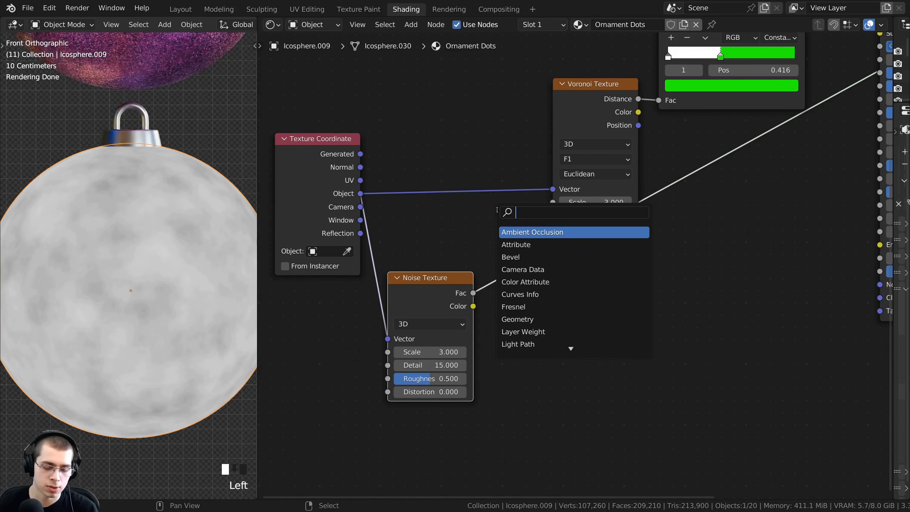
text(mix)
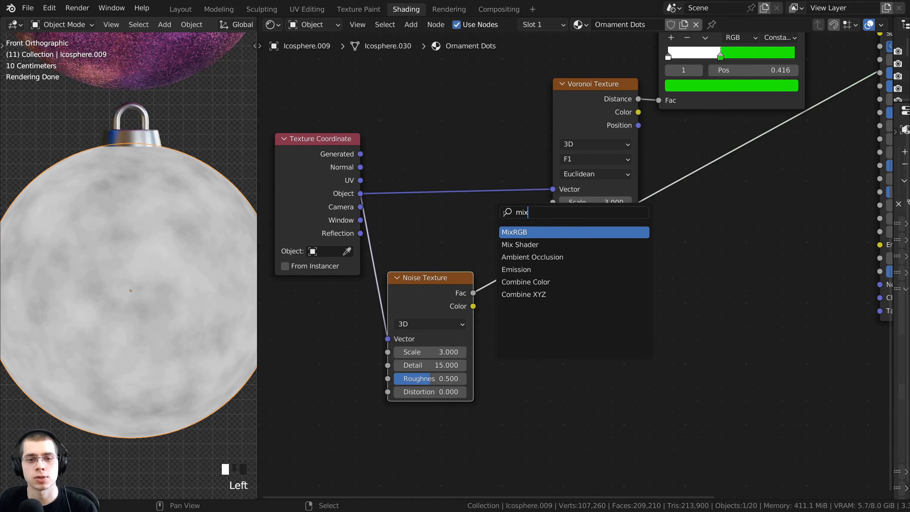
click(512, 232)
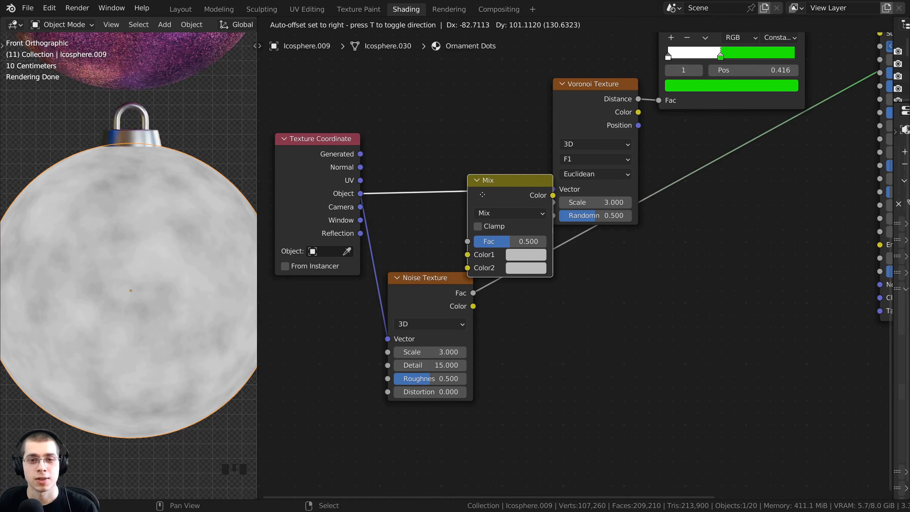
click(504, 186)
drag(480, 186, 515, 182)
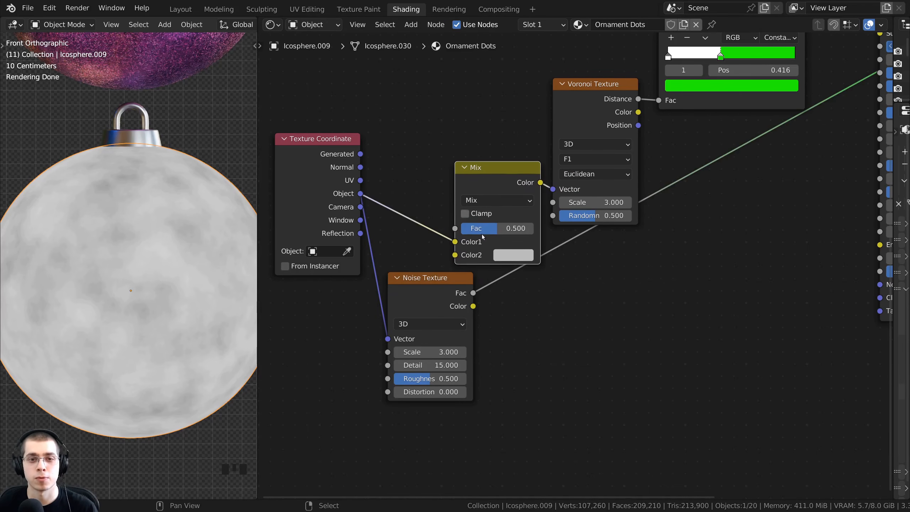
Step: Space out the Texture Coordinate and Noise Texture nodes and link the noise Color output to the Mix node's Color2
scroll(350, 249, down, 2)
middle_drag(349, 249, 410, 234)
scroll(410, 234, down, 1)
drag(389, 165, 332, 189)
drag(476, 260, 435, 260)
scroll(405, 251, up, 4)
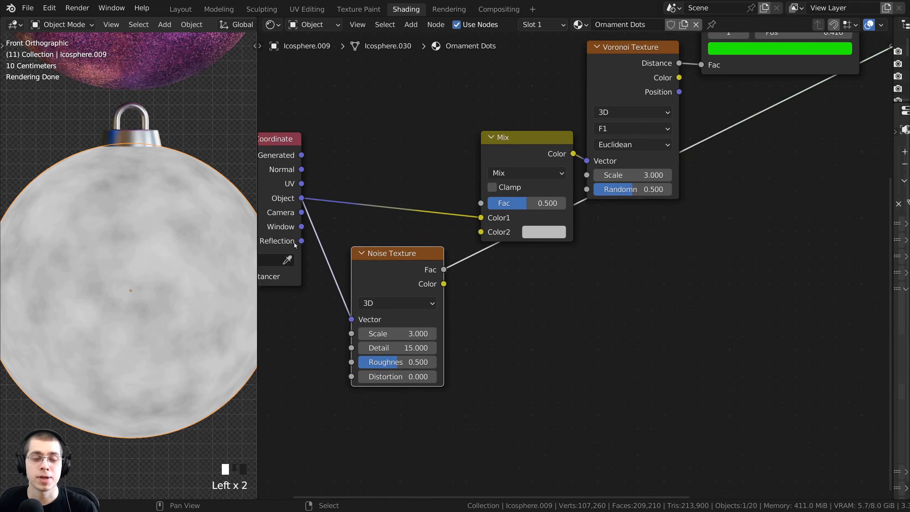
middle_drag(303, 218, 361, 223)
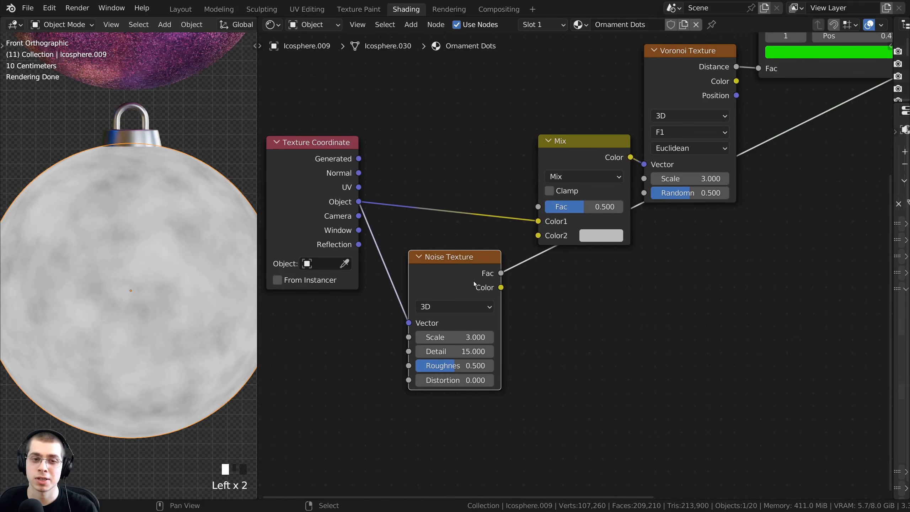
drag(474, 283, 463, 285)
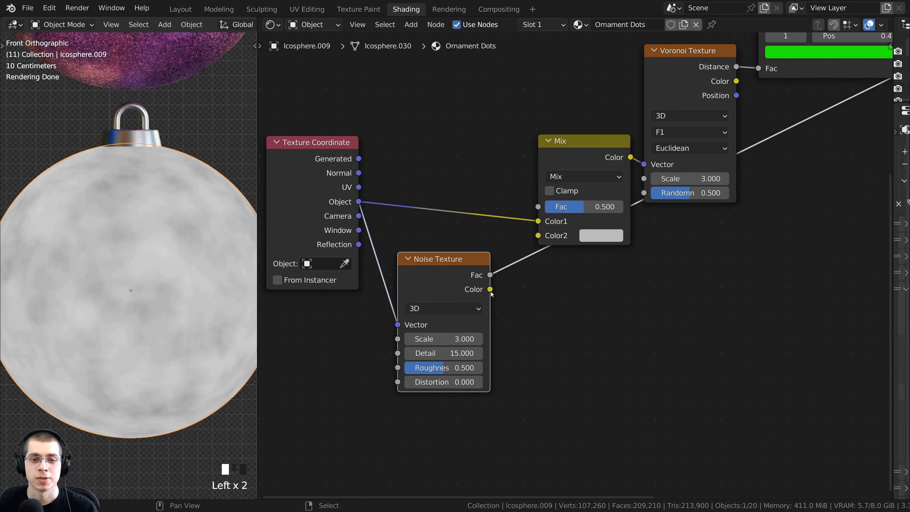
drag(489, 289, 537, 236)
drag(341, 208, 343, 220)
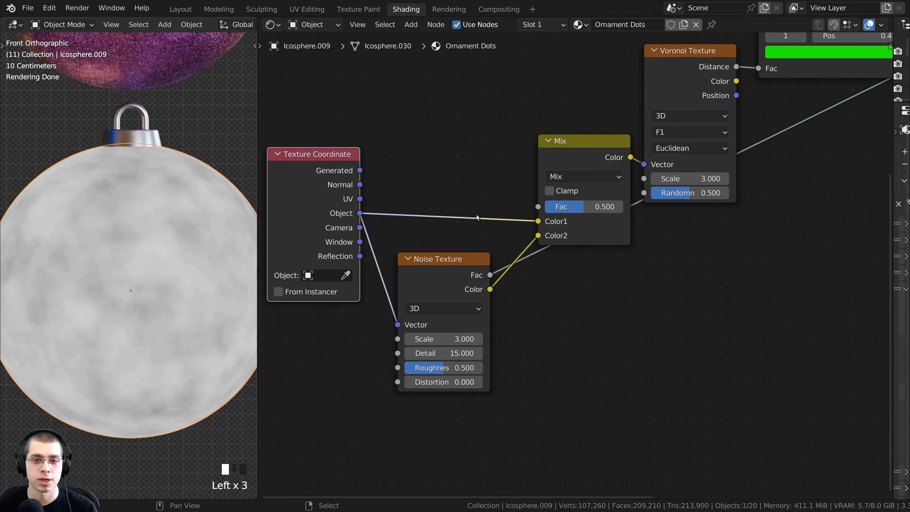
Step: Reconnect the Principled BSDF to the Material Output to show the full material on the ornament
scroll(689, 175, down, 4)
middle_drag(689, 175, 613, 247)
middle_drag(863, 86, 734, 117)
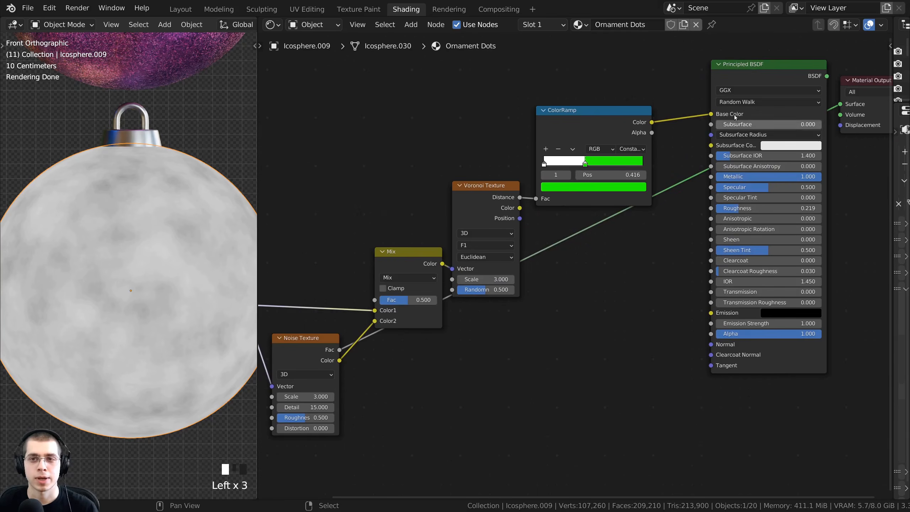
ctrl+shift+click(768, 74)
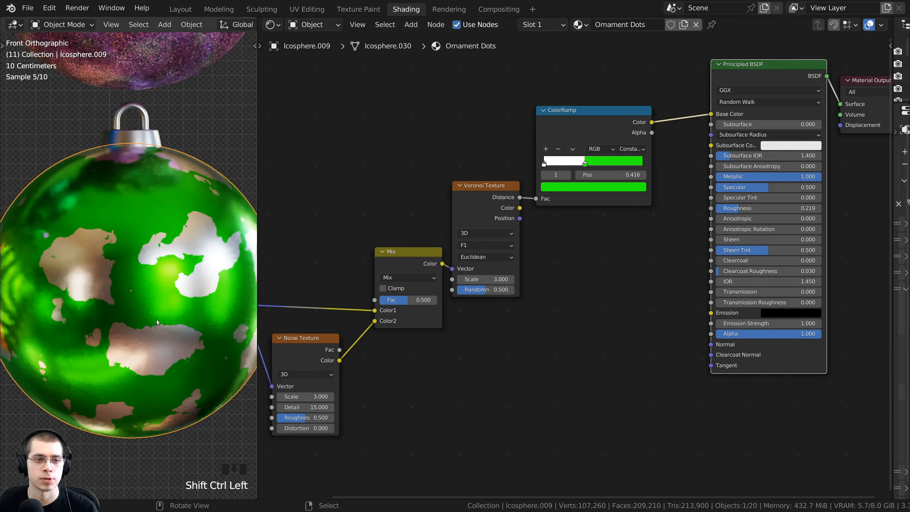
scroll(154, 315, up, 2)
shift+middle_drag(120, 278, 156, 294)
scroll(304, 323, up, 2)
Step: Lower the Mix node's Fac to 0.257
middle_drag(305, 322, 359, 295)
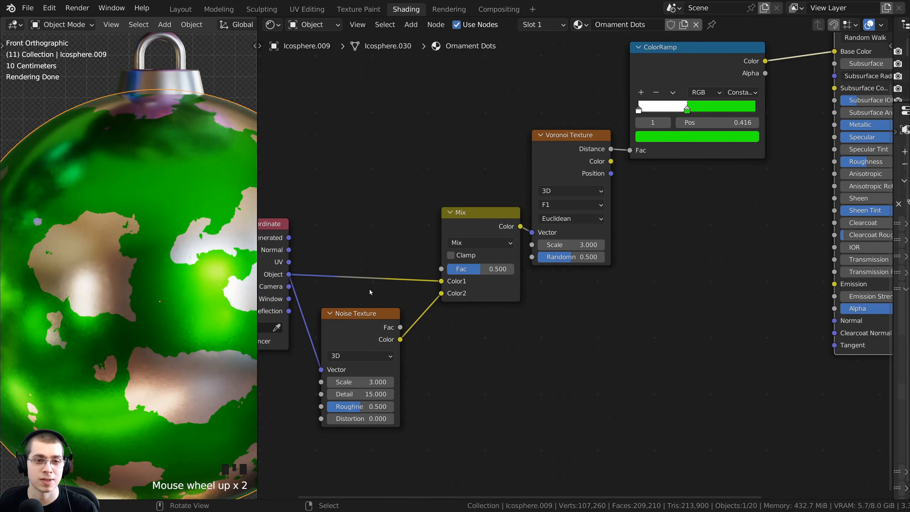
scroll(371, 292, up, 3)
middle_drag(436, 298, 466, 287)
drag(492, 262, 466, 263)
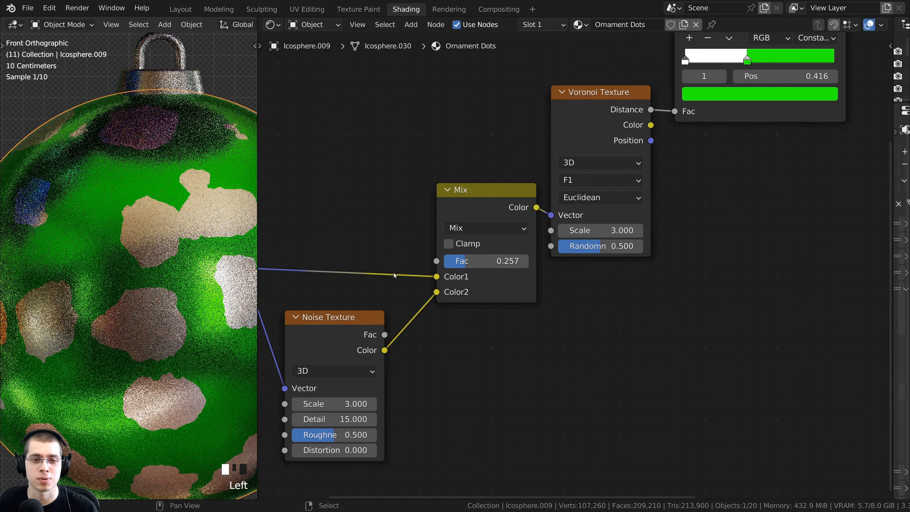
Step: Switch the Mix node's blend mode to Linear Light and set its Fac to 0.03
click(464, 229)
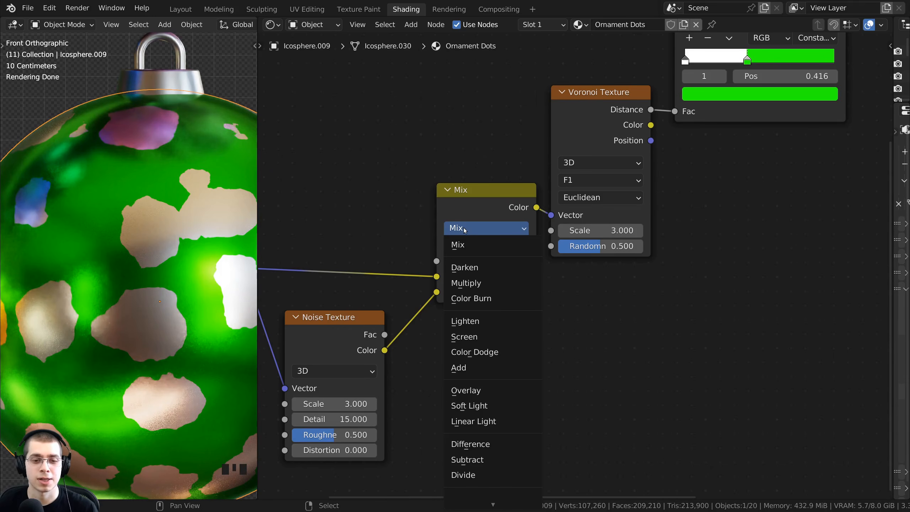
click(469, 421)
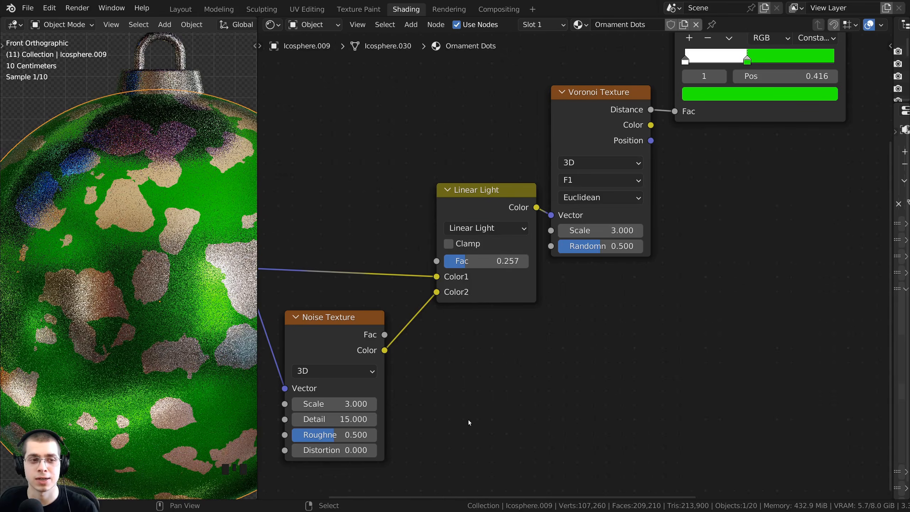
mouse_move(480, 263)
mouse_down()
mouse_move(513, 262)
mouse_move(458, 262)
mouse_move(479, 262)
mouse_move(463, 262)
mouse_move(472, 262)
mouse_up()
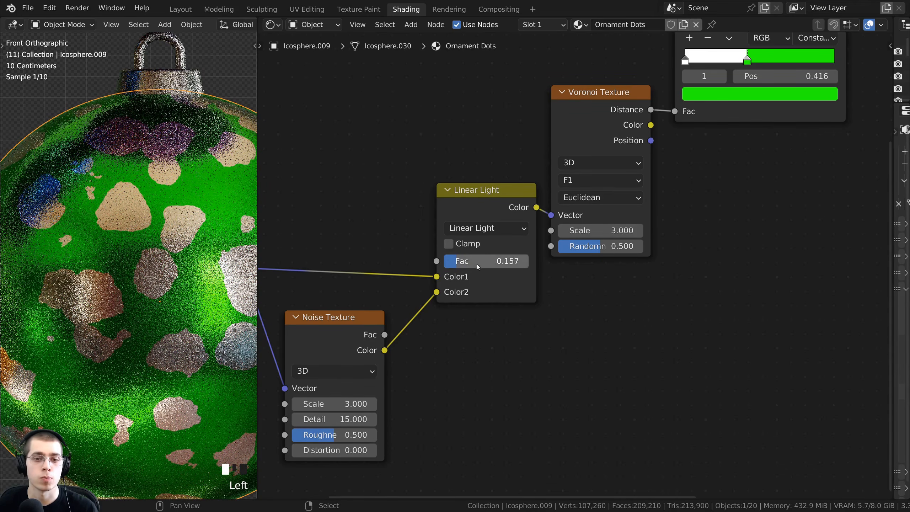
scroll(471, 274, up, 1)
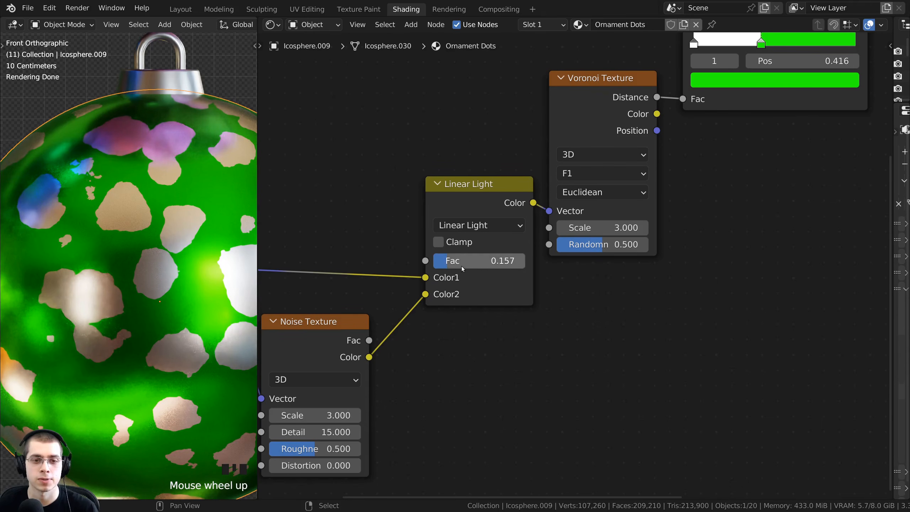
click(469, 265)
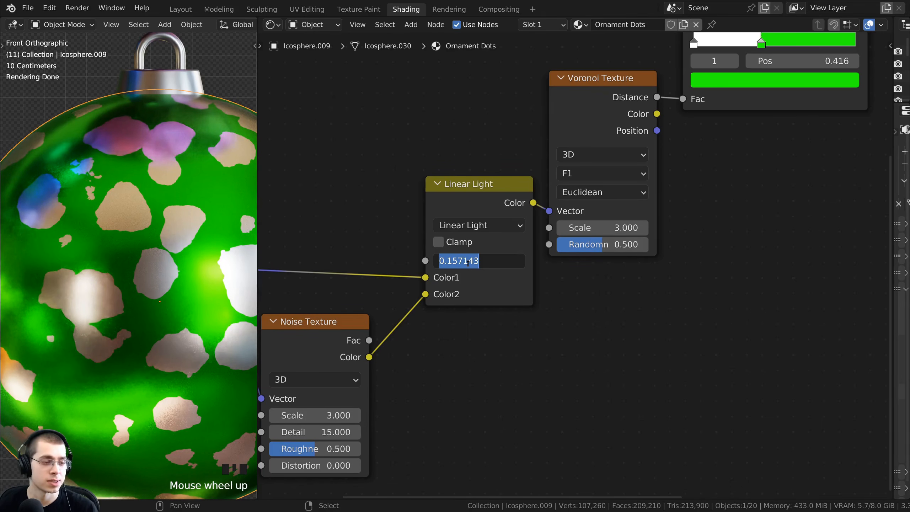
text(.)
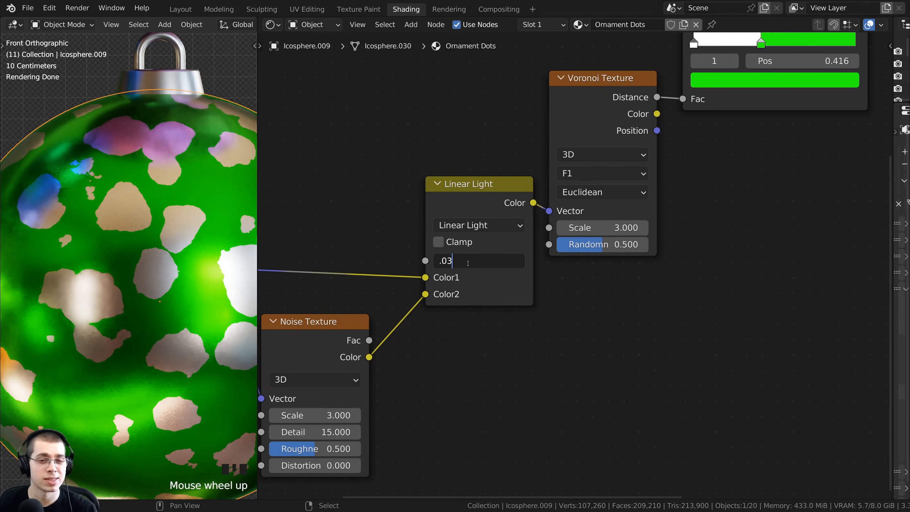
text(03)
key(Return)
Step: Review the Texture Coordinate and Noise Texture connections and examine the distorted dot edges on the ornament up close
middle_drag(333, 289, 495, 273)
scroll(494, 273, up, 1)
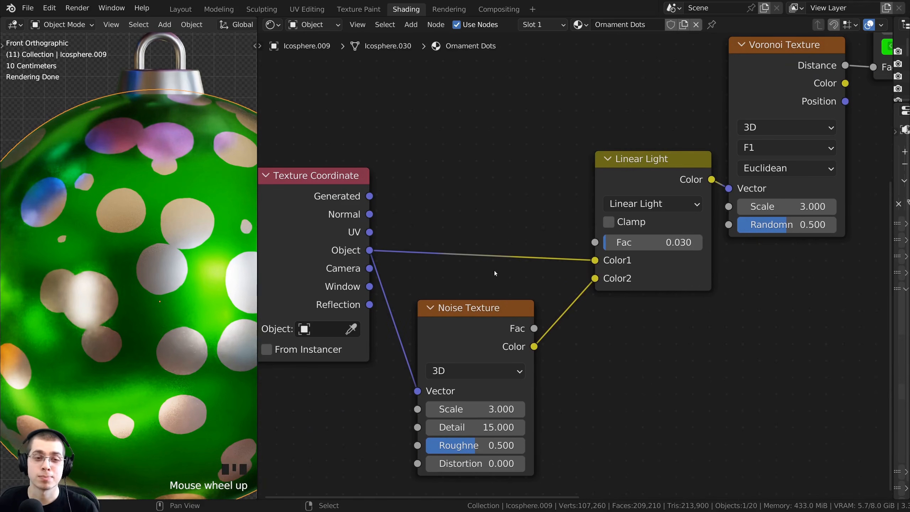
drag(345, 263, 345, 266)
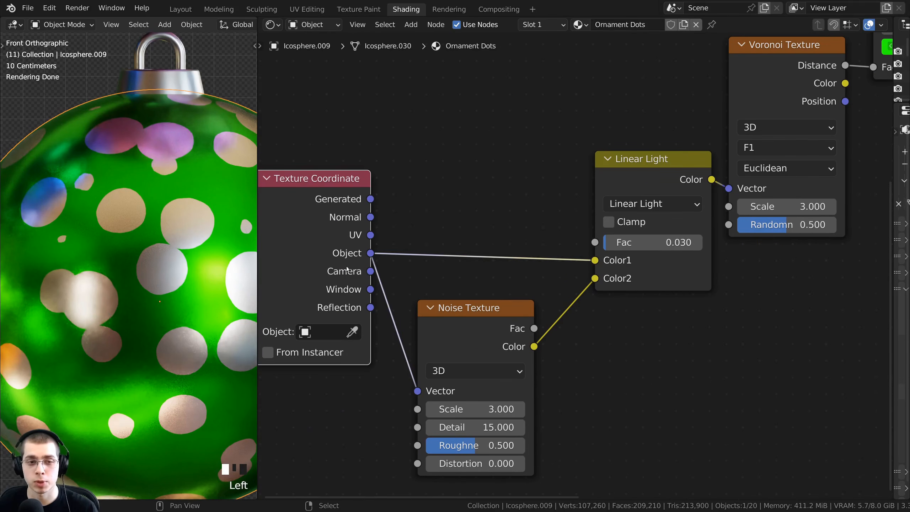
middle_drag(469, 264, 393, 223)
drag(393, 262, 393, 256)
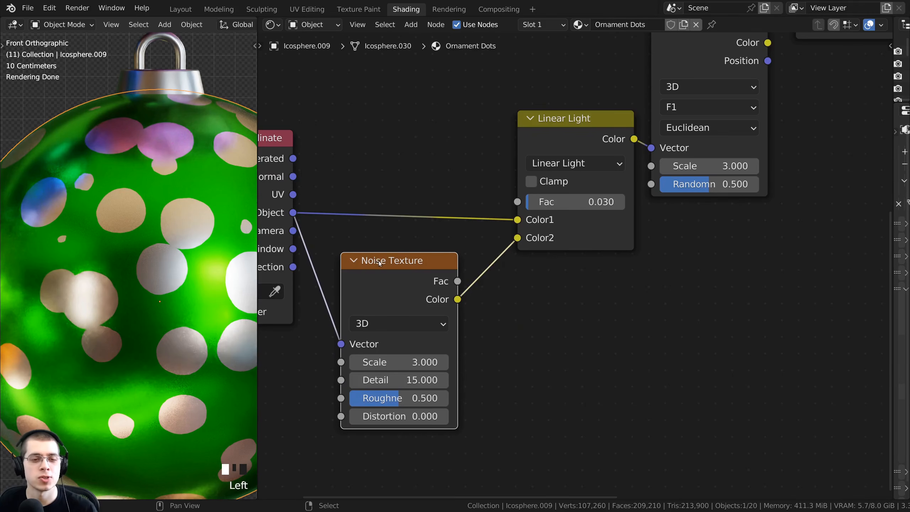
shift+middle_drag(123, 274, 119, 271)
scroll(120, 278, up, 10)
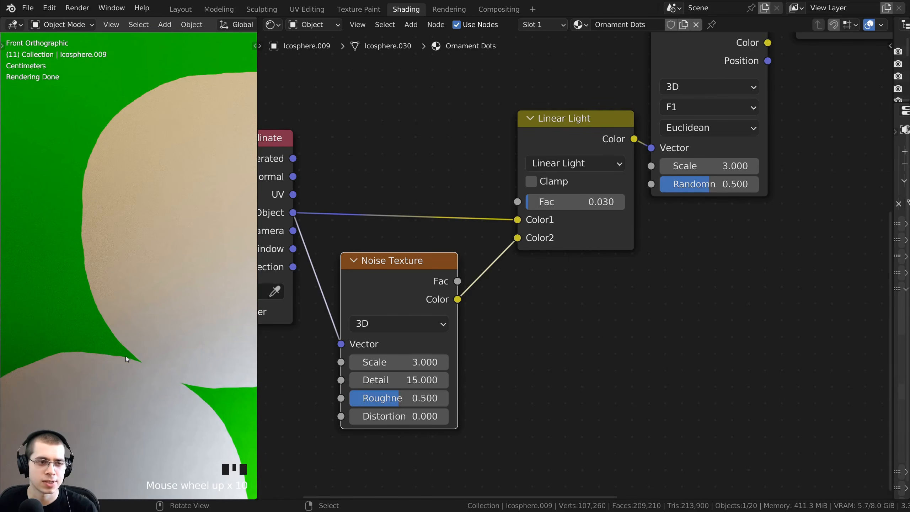
scroll(125, 355, down, 8)
shift+middle_drag(126, 355, 126, 422)
scroll(126, 423, down, 1)
scroll(609, 280, down, 5)
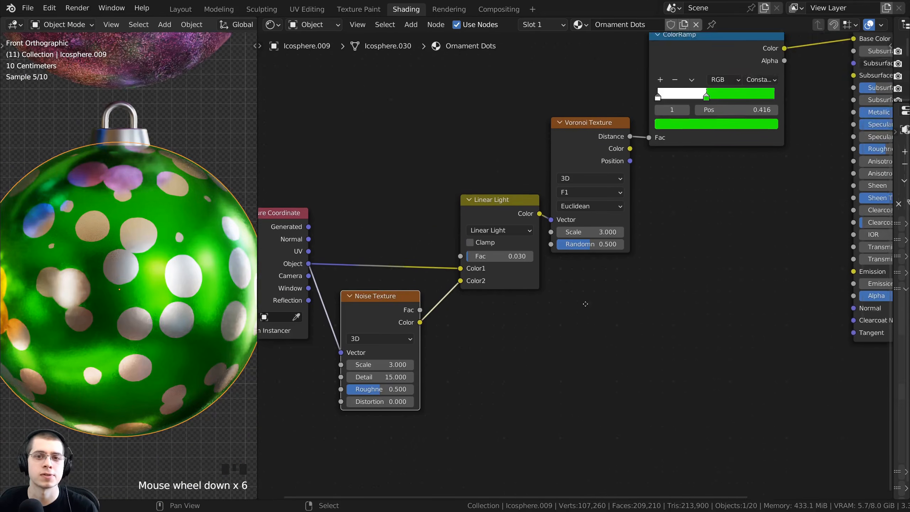
Step: Link the ColorRamp's Color output to the Principled BSDF's Roughness input
scroll(585, 304, down, 3)
middle_drag(586, 304, 493, 345)
scroll(552, 305, up, 1)
scroll(132, 241, up, 3)
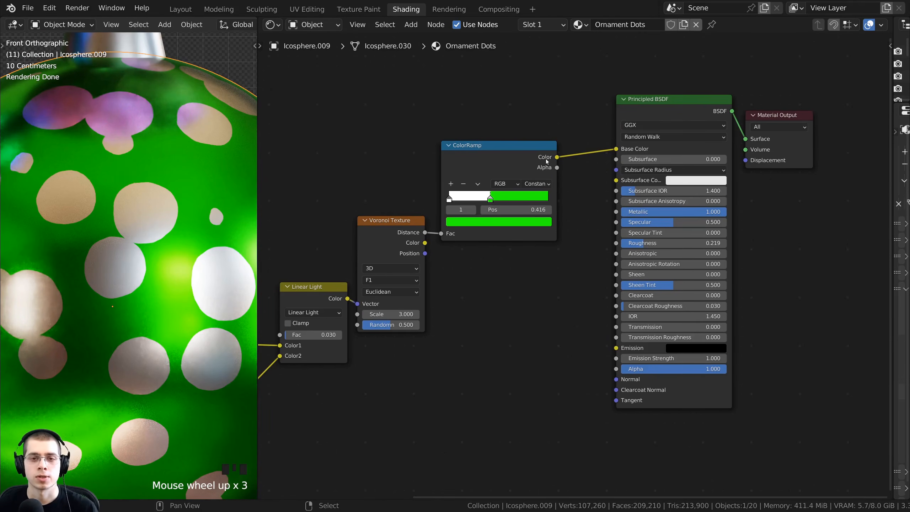
drag(557, 157, 618, 249)
middle_drag(573, 216, 484, 249)
scroll(504, 278, up, 1)
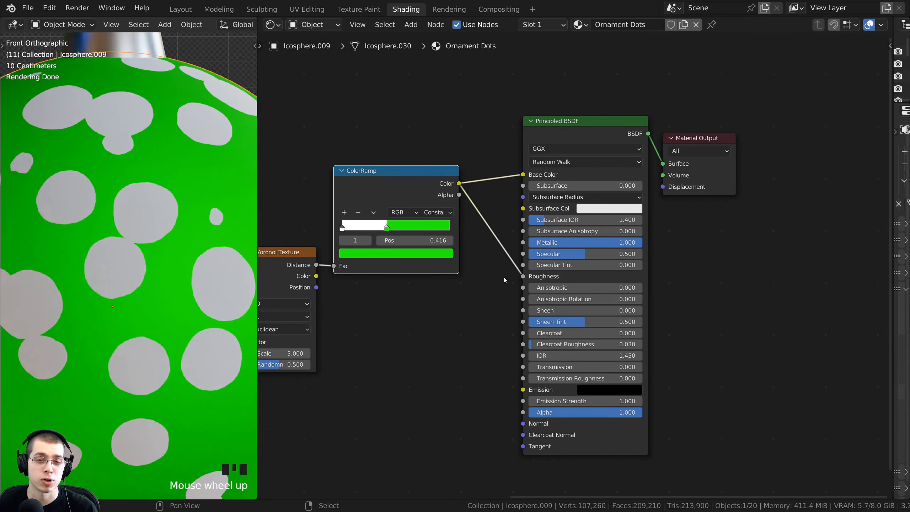
Step: Duplicate the ColorRamp and insert the copy on the link between the original ColorRamp and the Principled BSDF's Roughness
drag(399, 198, 390, 177)
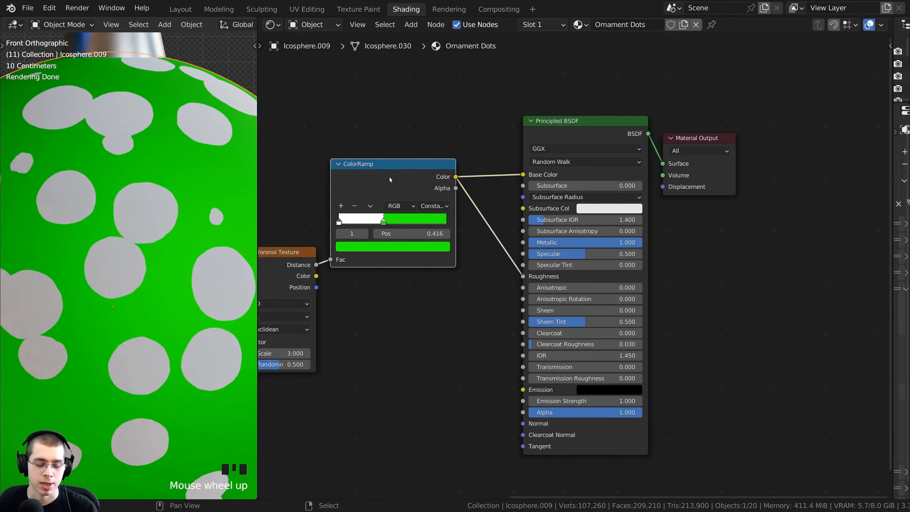
scroll(381, 179, up, 1)
key(shift+d)
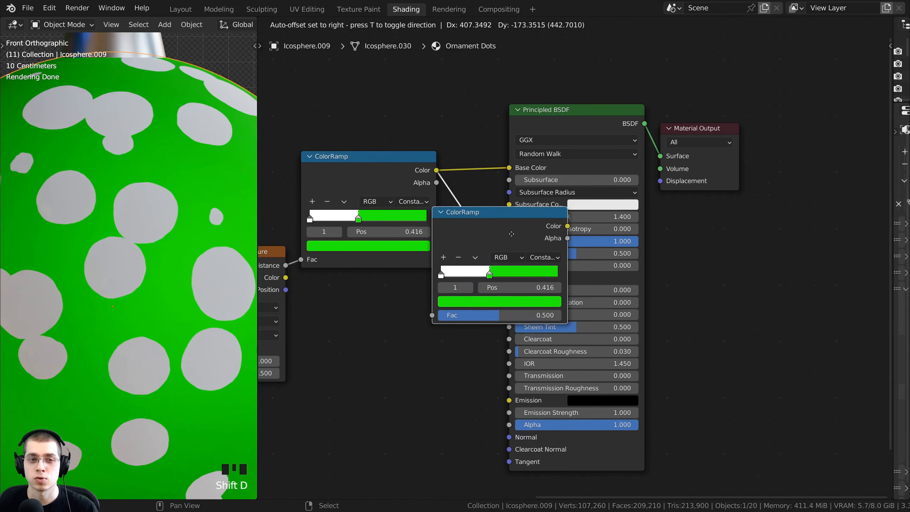
click(516, 238)
drag(521, 238, 531, 236)
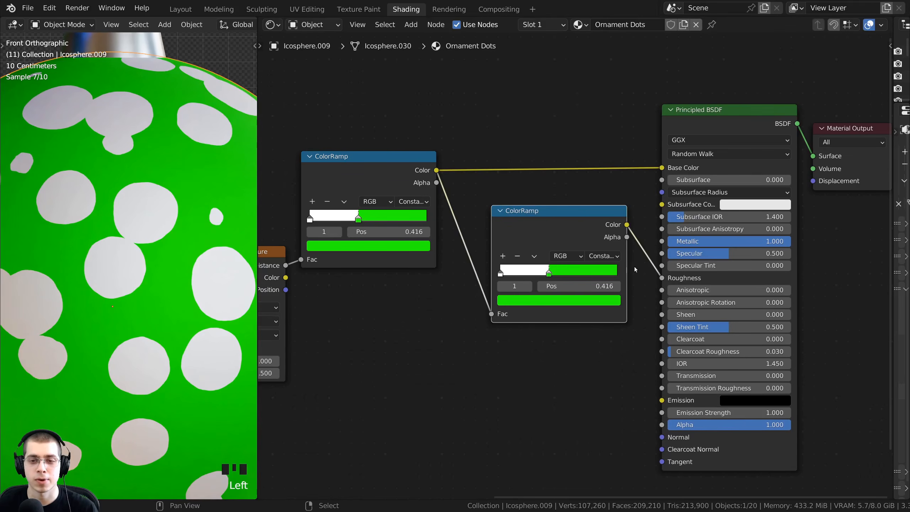
Step: Move the duplicated ColorRamp's green stop to position 0.953 and make it white by setting R and B to 1
middle_drag(595, 281, 527, 283)
scroll(523, 283, up, 1)
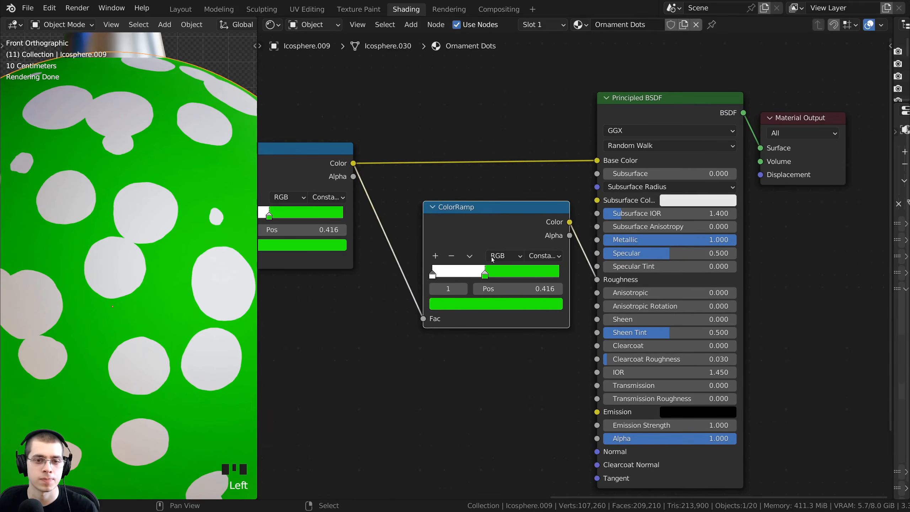
scroll(501, 269, up, 1)
drag(470, 274, 554, 279)
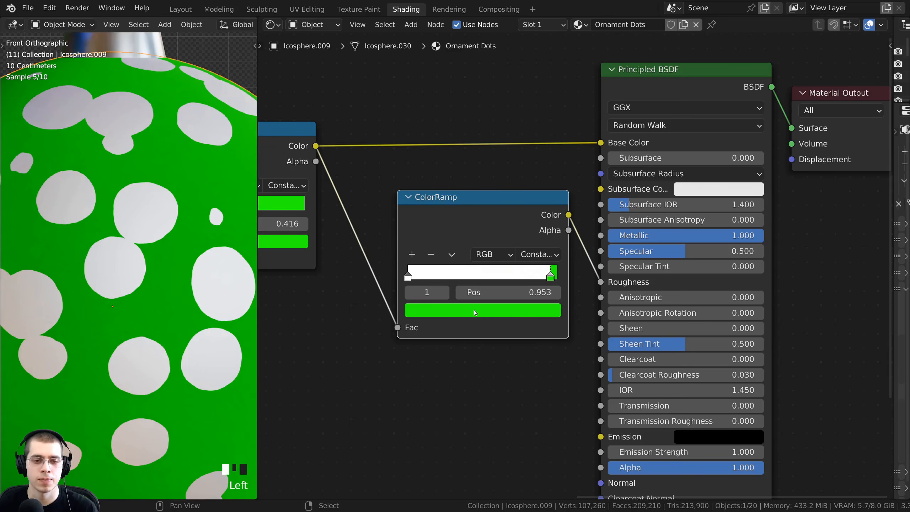
click(498, 311)
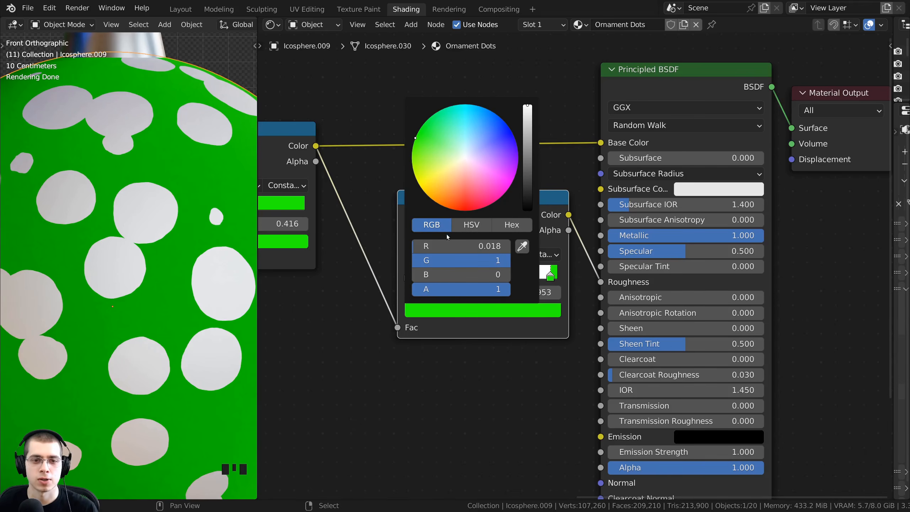
drag(444, 245, 539, 246)
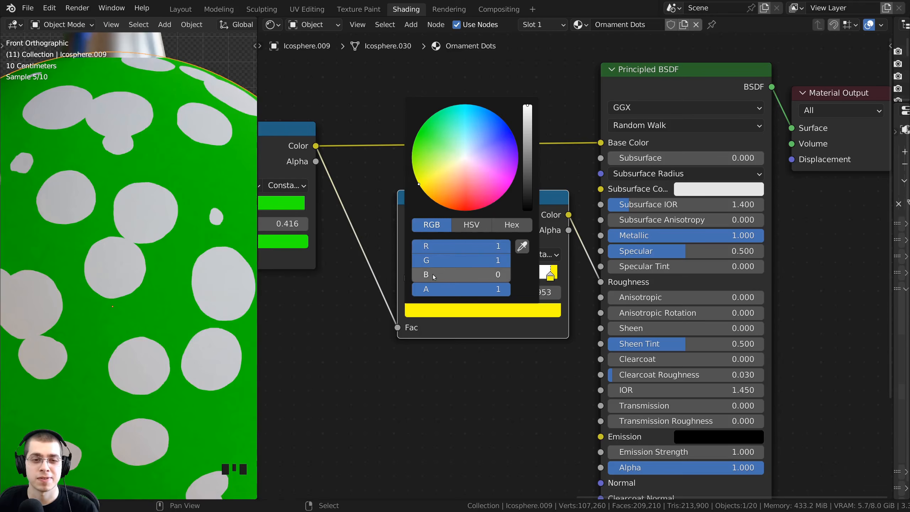
drag(433, 274, 508, 274)
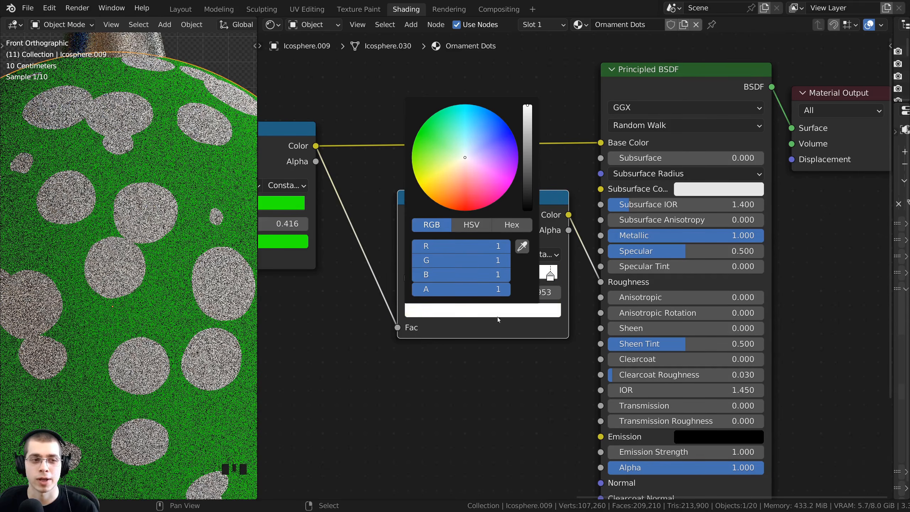
Step: Darken the Roughness ColorRamp's stop at position 0.953 to a light grey
click(508, 310)
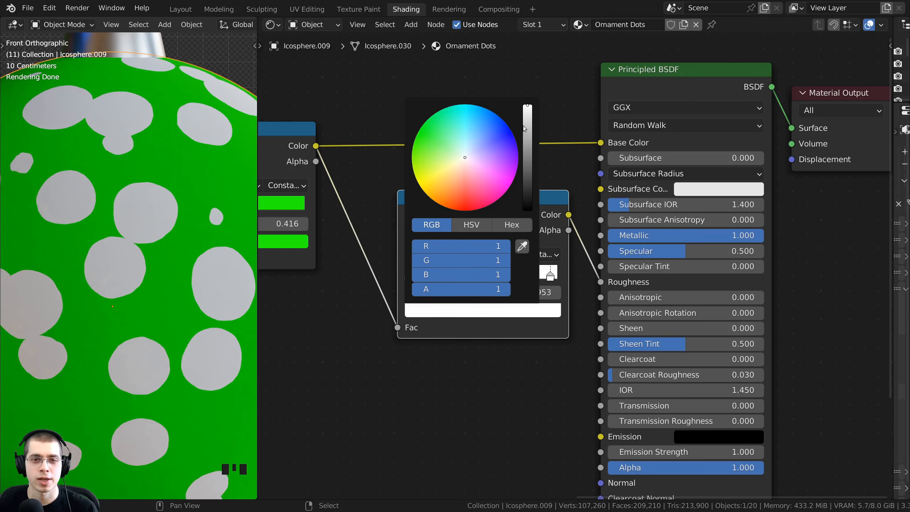
drag(525, 129, 527, 153)
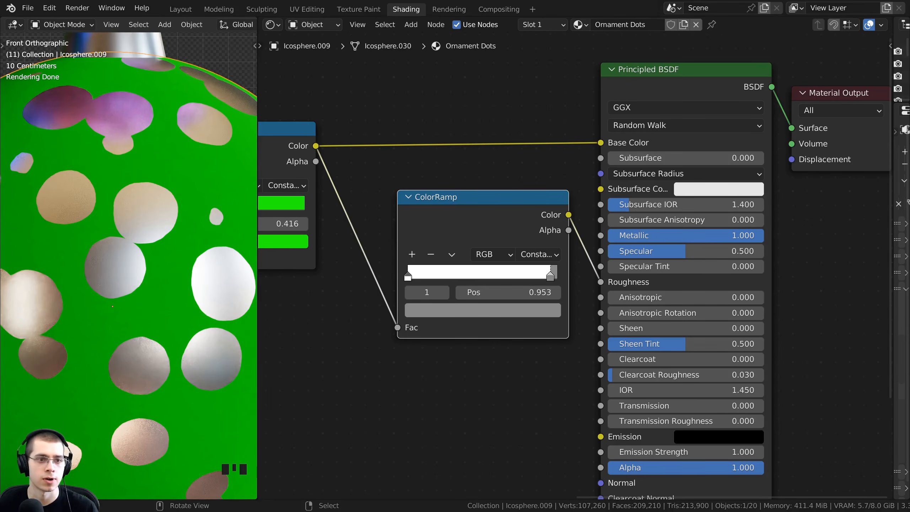
click(483, 310)
drag(527, 138, 528, 133)
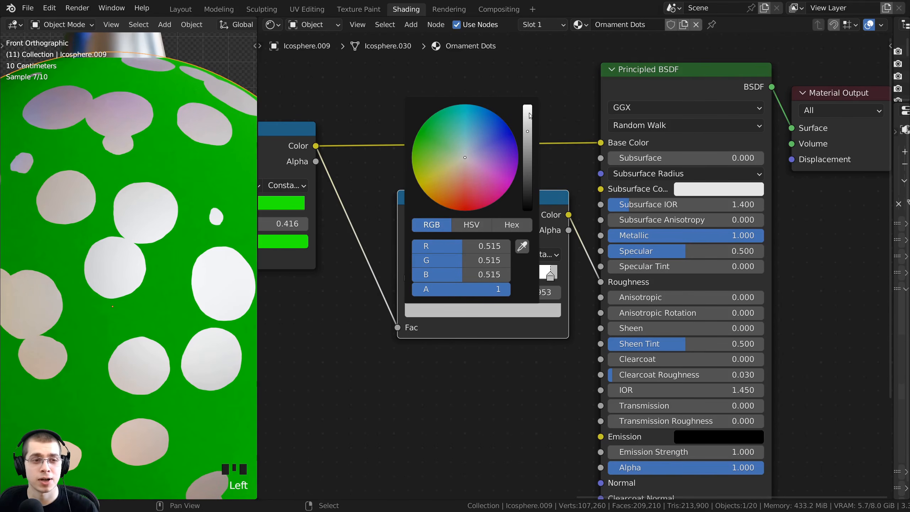
click(527, 126)
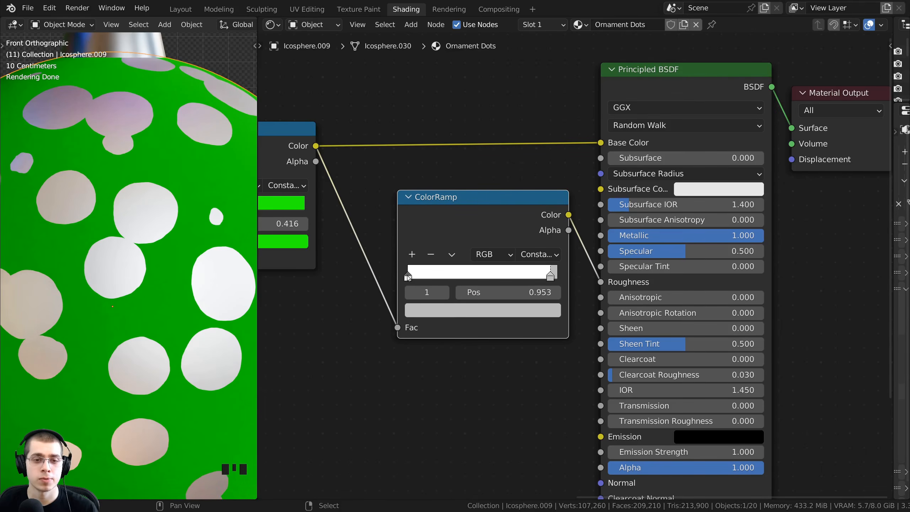
Step: Darken the Roughness ColorRamp's stop at position 0 to a medium grey, darker than the other stop
click(408, 276)
click(423, 310)
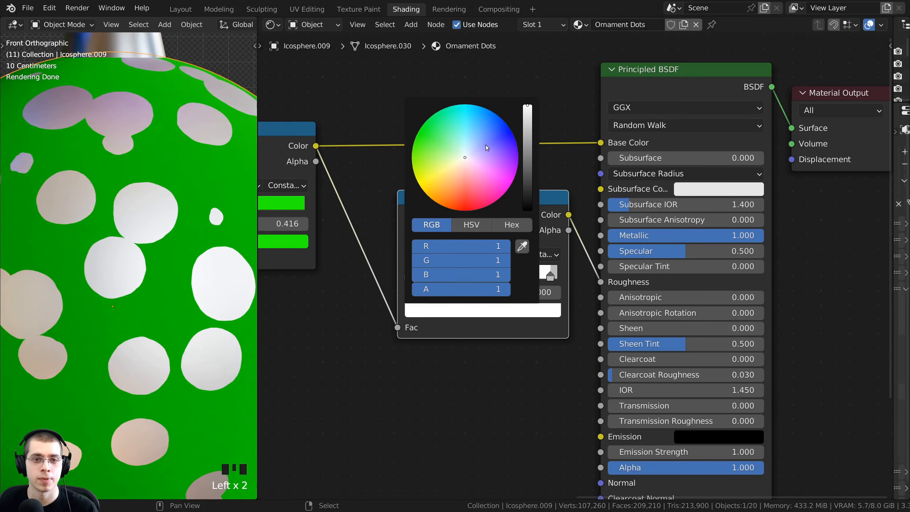
drag(526, 114, 527, 167)
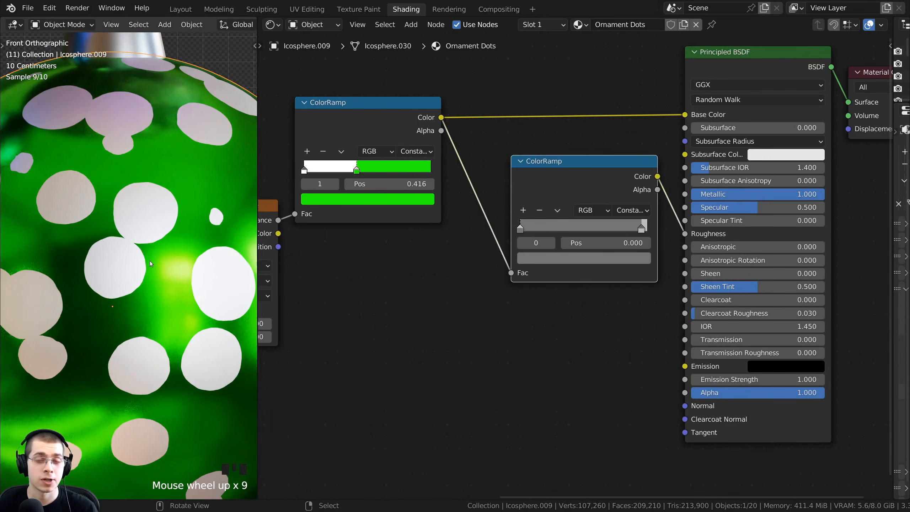
Step: Link the Voronoi Texture's Distance output directly to the Principled BSDF's Normal input and inspect the shading on the ornament
scroll(434, 274, down, 2)
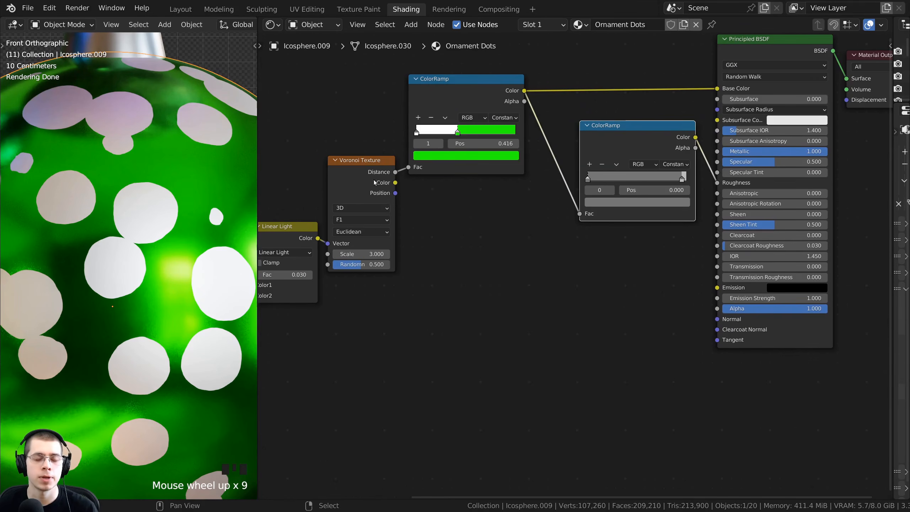
drag(374, 182, 717, 319)
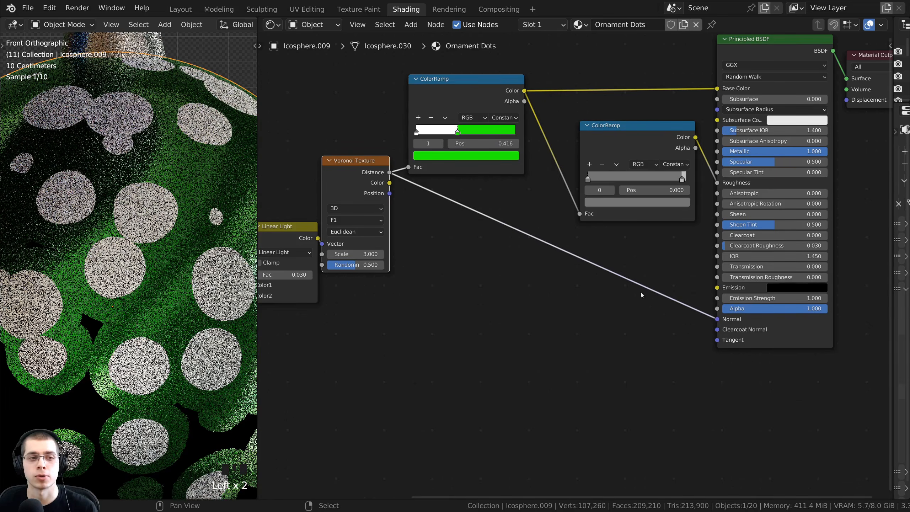
scroll(119, 393, down, 2)
click(119, 393)
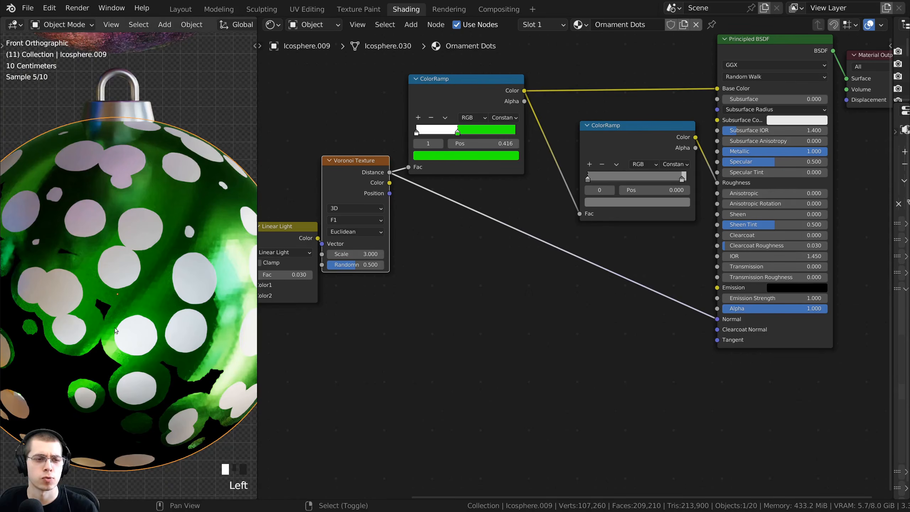
shift+middle_drag(119, 393, 156, 354)
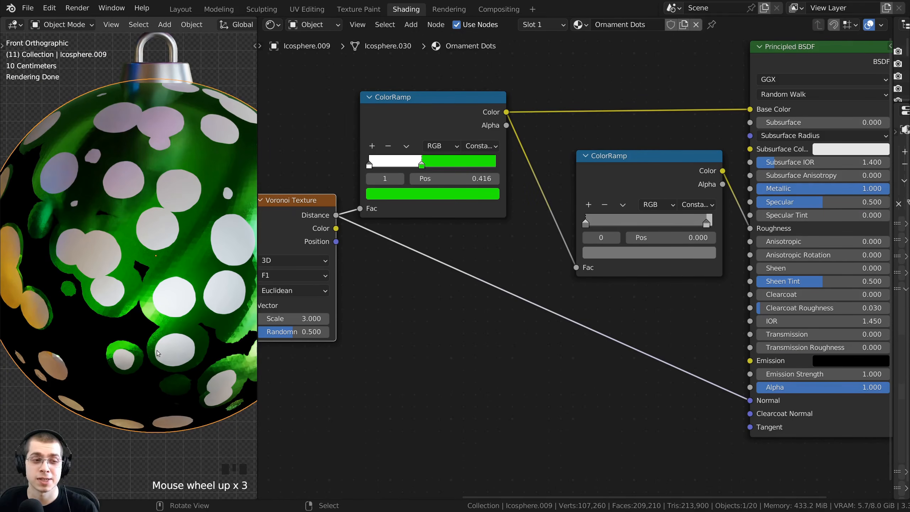
middle_drag(308, 227, 300, 209)
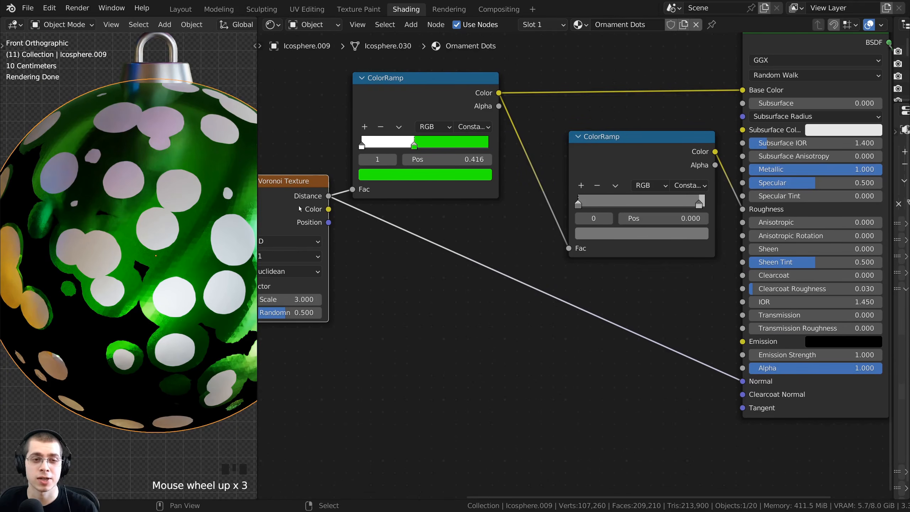
click(324, 195)
click(333, 200)
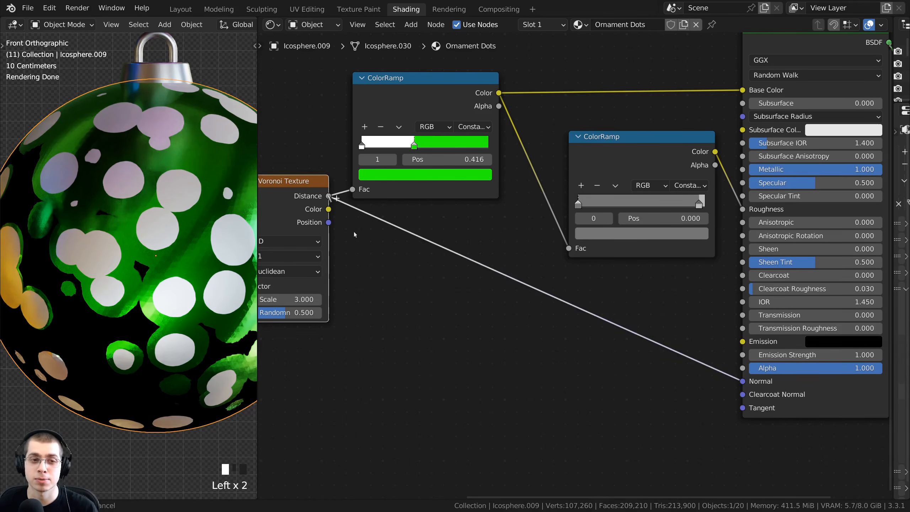
click(739, 386)
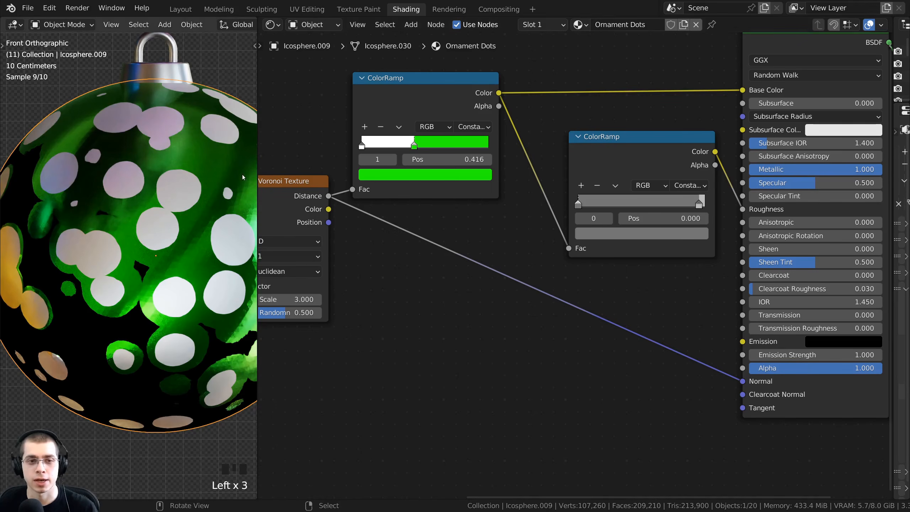
Step: Add a Bump node and insert it on the link between the Voronoi Texture and the Principled BSDF's Normal
key(shift+a)
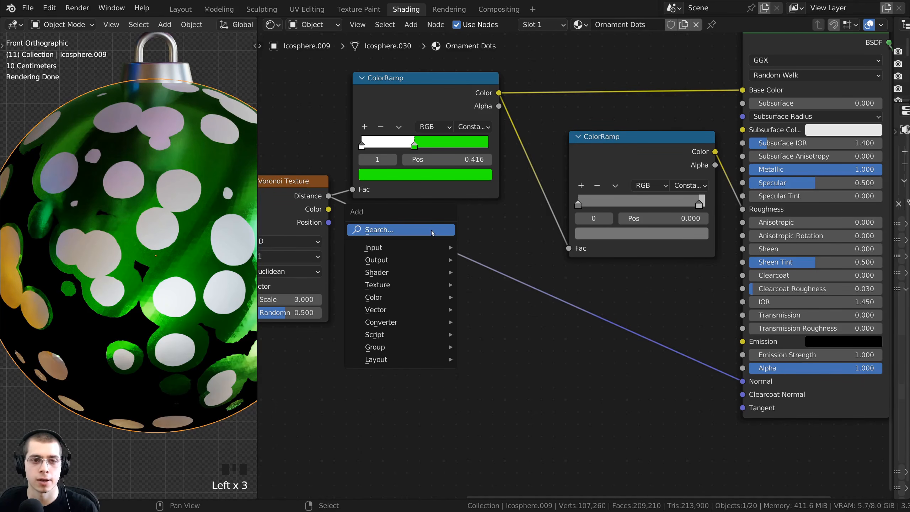
click(405, 230)
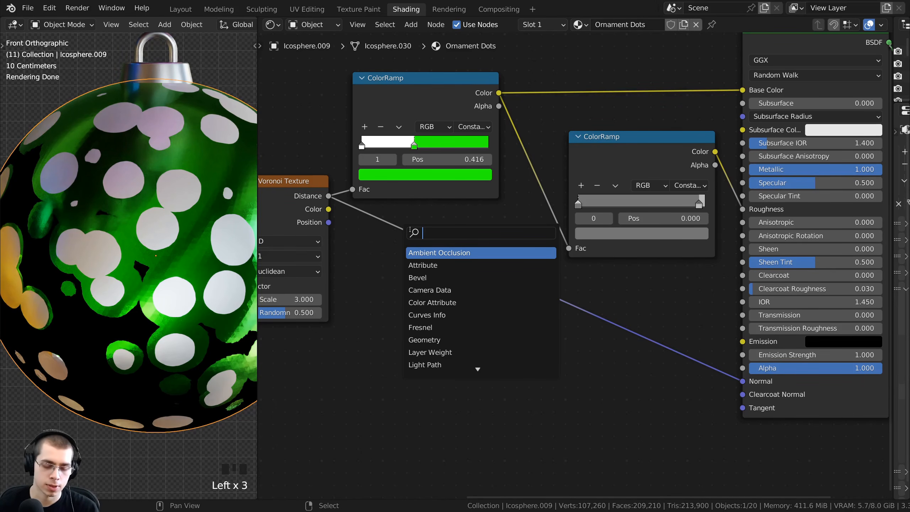
text(bump)
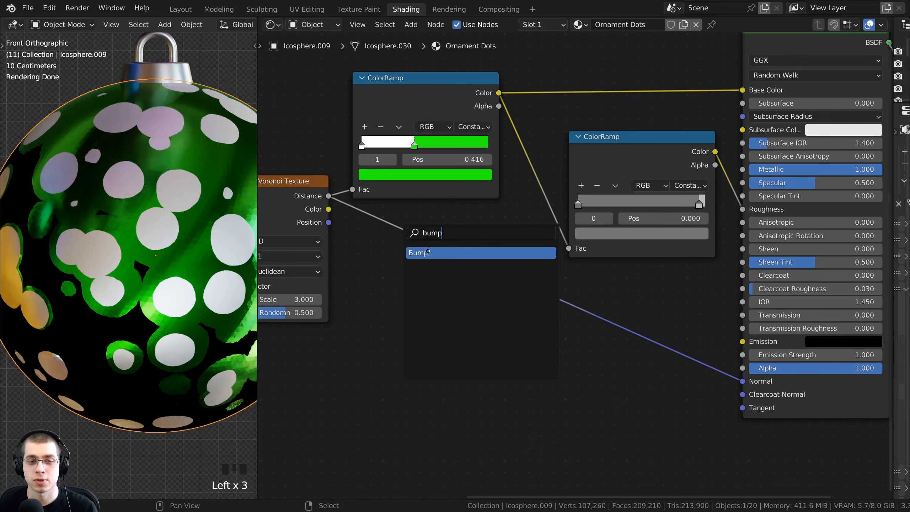
click(427, 252)
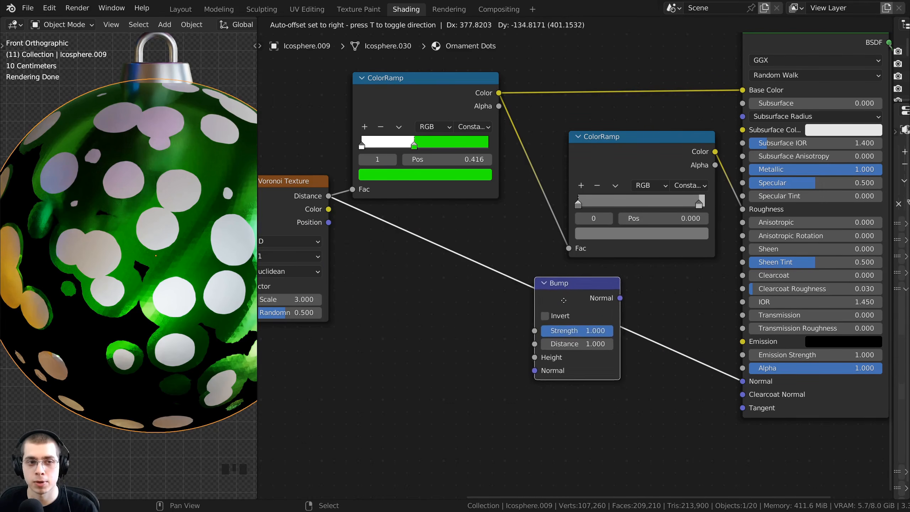
click(615, 319)
Step: Move the Voronoi Distance link from the Bump node's Normal to its Height input, shift the node closer to the Principled BSDF
middle_drag(410, 226, 413, 208)
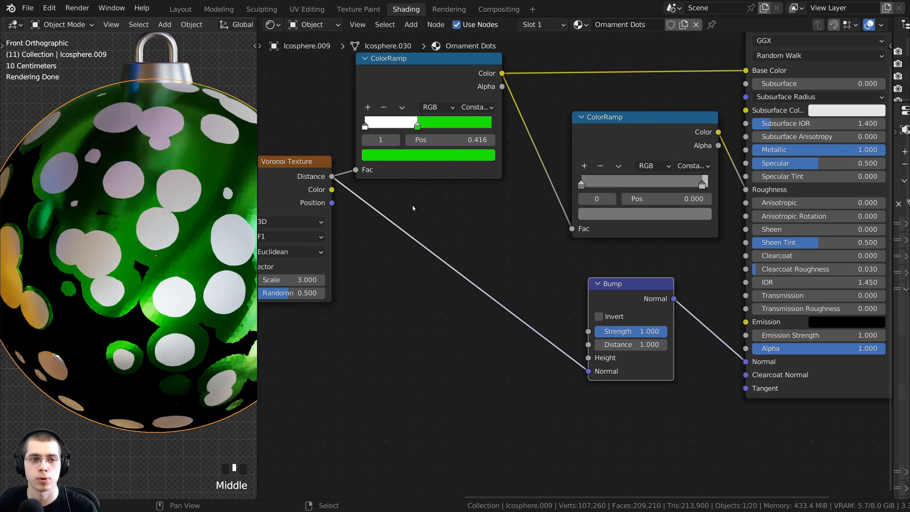
drag(589, 372, 588, 357)
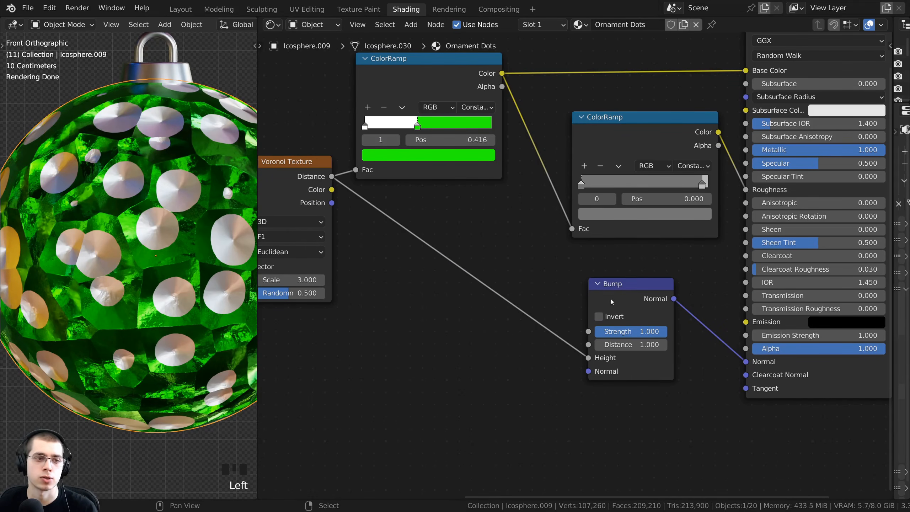
drag(606, 303, 626, 299)
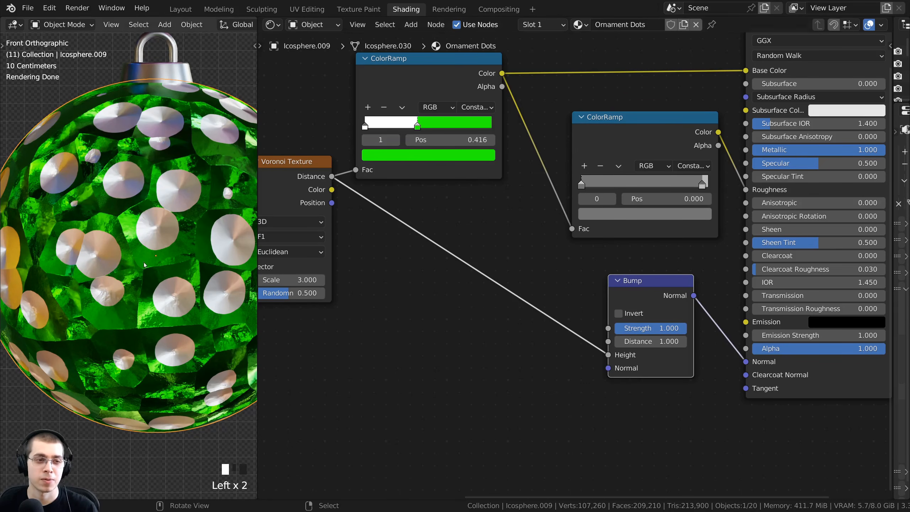
middle_drag(161, 238, 163, 253)
scroll(164, 255, up, 1)
scroll(362, 262, down, 1)
middle_drag(361, 262, 460, 285)
scroll(236, 239, down, 5)
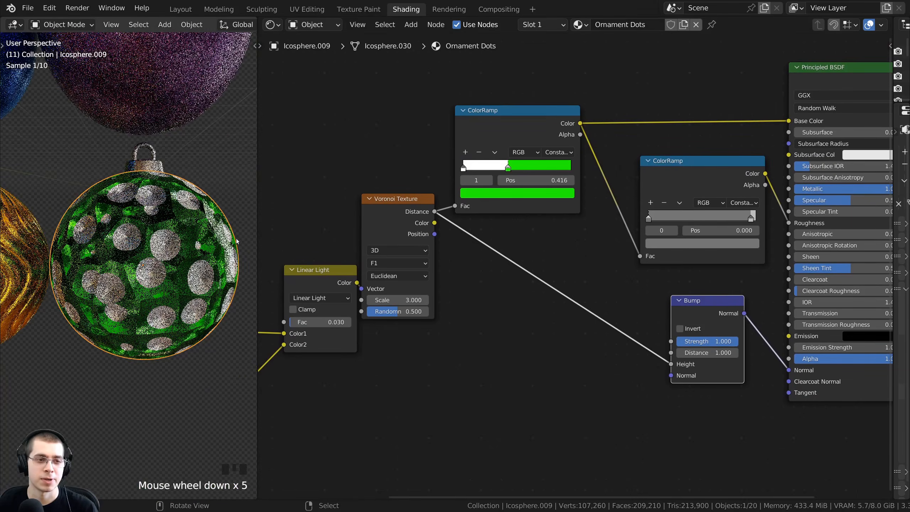
Step: Preview the Voronoi Texture's Distance output on the ornament and examine its black-and-white pattern
ctrl+shift+click(400, 218)
scroll(145, 290, up, 1)
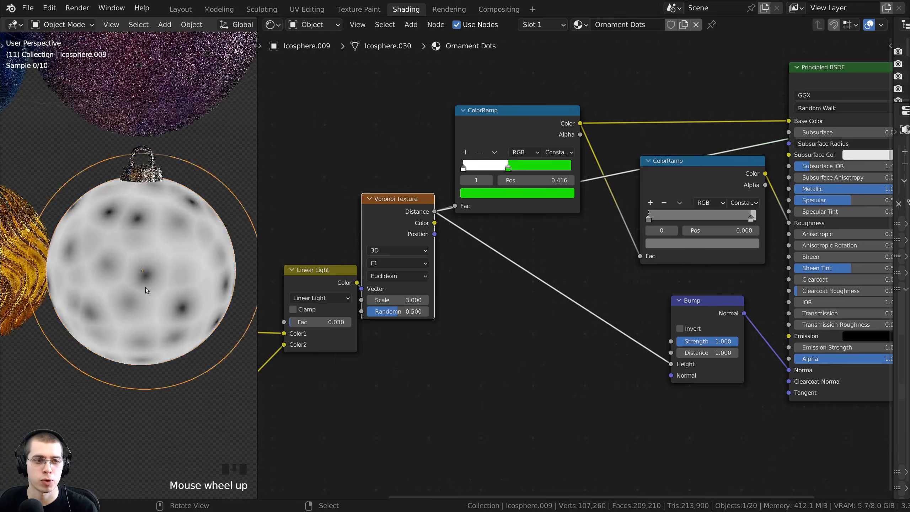
scroll(145, 290, up, 1)
scroll(527, 237, down, 1)
middle_drag(528, 237, 506, 237)
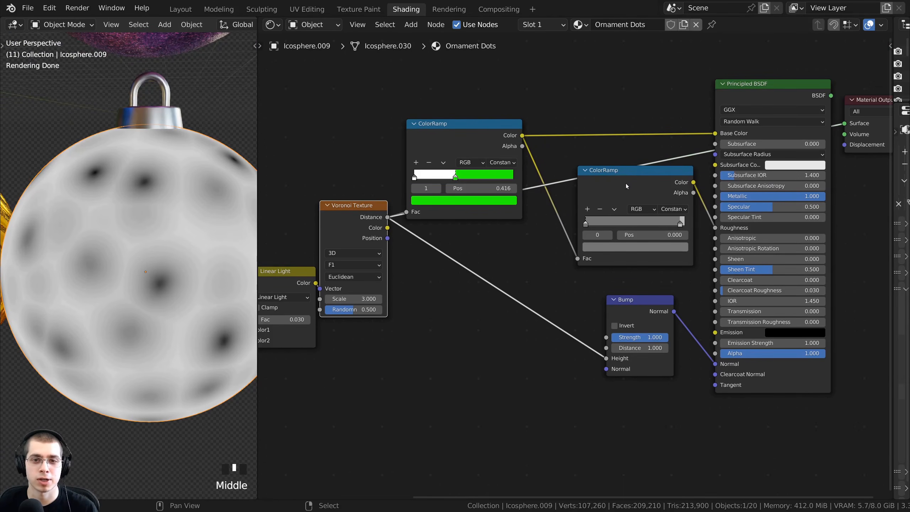
Step: Duplicate the white-and-green ColorRamp, insert the copy between the Voronoi Distance and Bump Height, and reset it to its defaults
drag(428, 132, 440, 119)
key(shift+d)
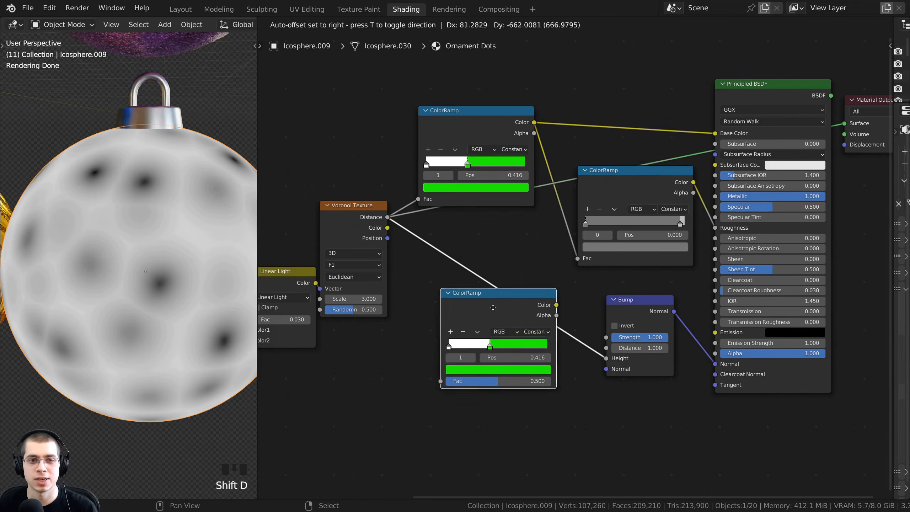
click(497, 296)
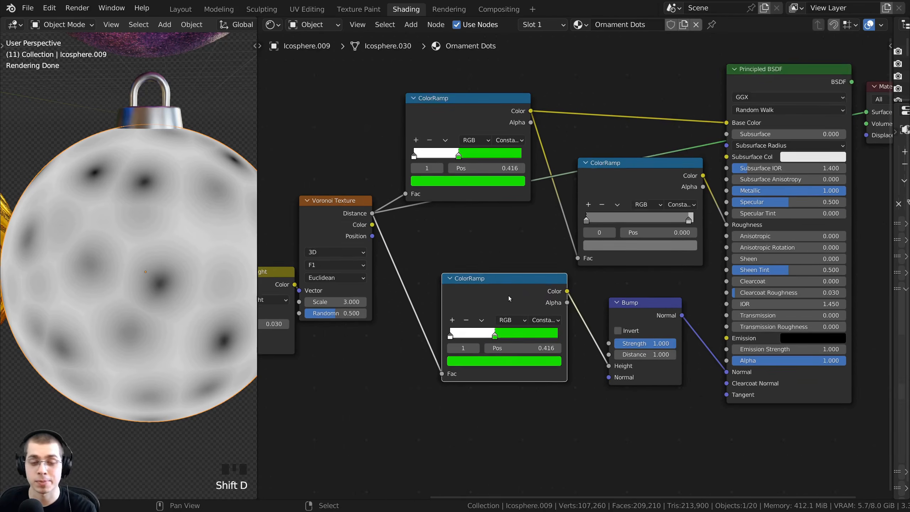
scroll(509, 296, up, 1)
key(BackSpace)
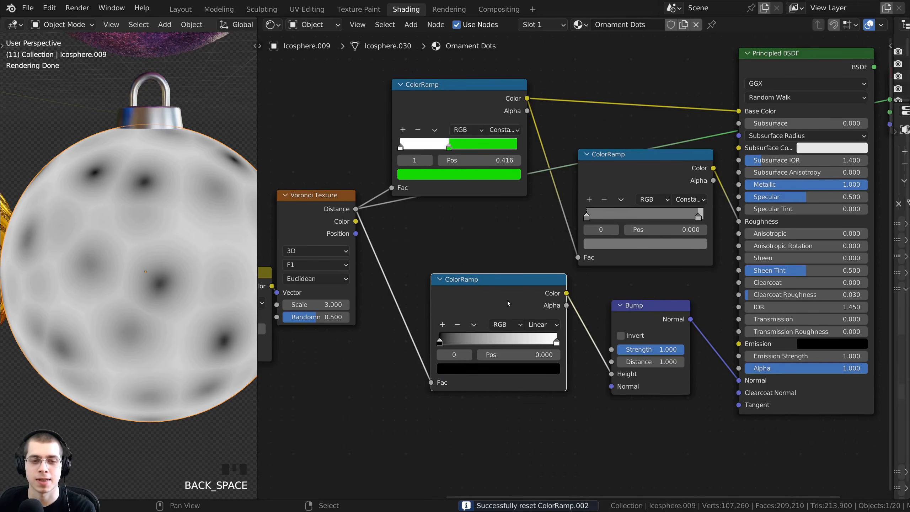
scroll(510, 300, down, 1)
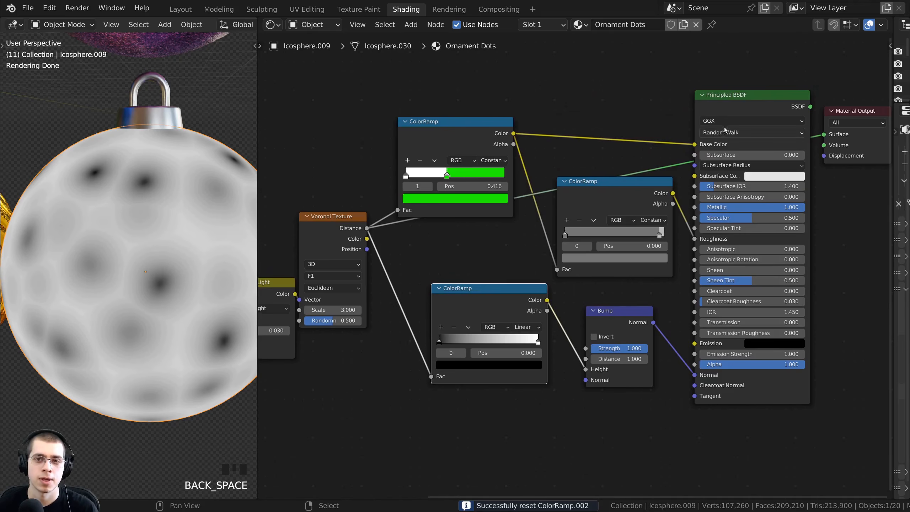
Step: Reconnect the Principled BSDF to the Material Output and view one of the bumped dots up close
ctrl+shift+click(741, 104)
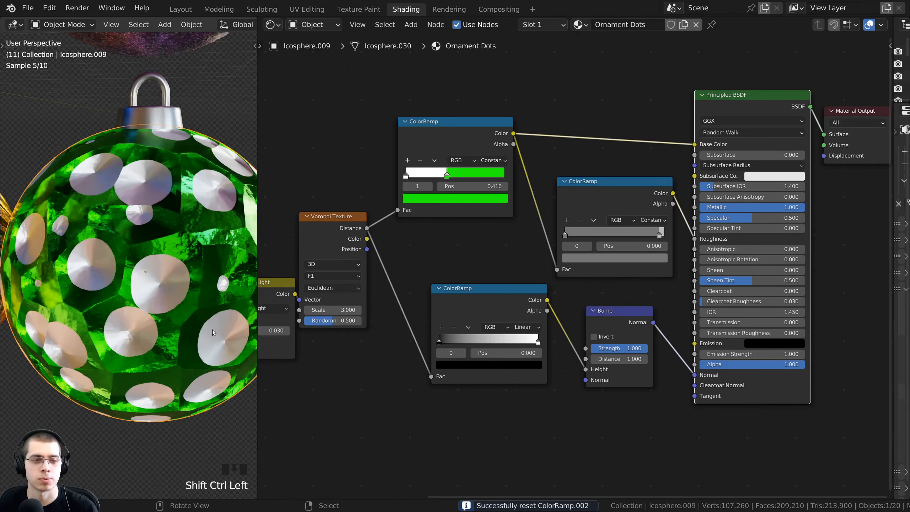
scroll(172, 232, up, 4)
shift+middle_drag(172, 233, 179, 239)
scroll(125, 193, up, 3)
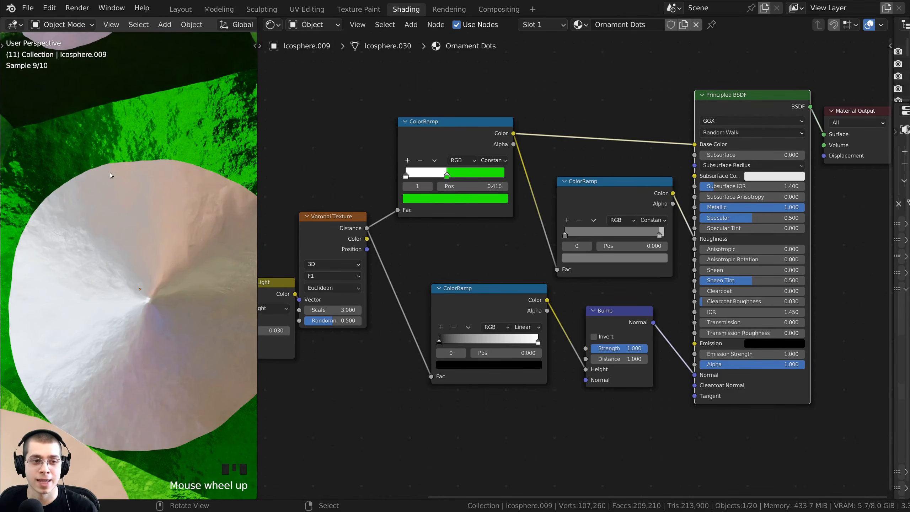
Step: Set the bump ColorRamp's black stop to position 0.374 and bring its white stop just past it for a narrow bevel
scroll(469, 359, up, 1)
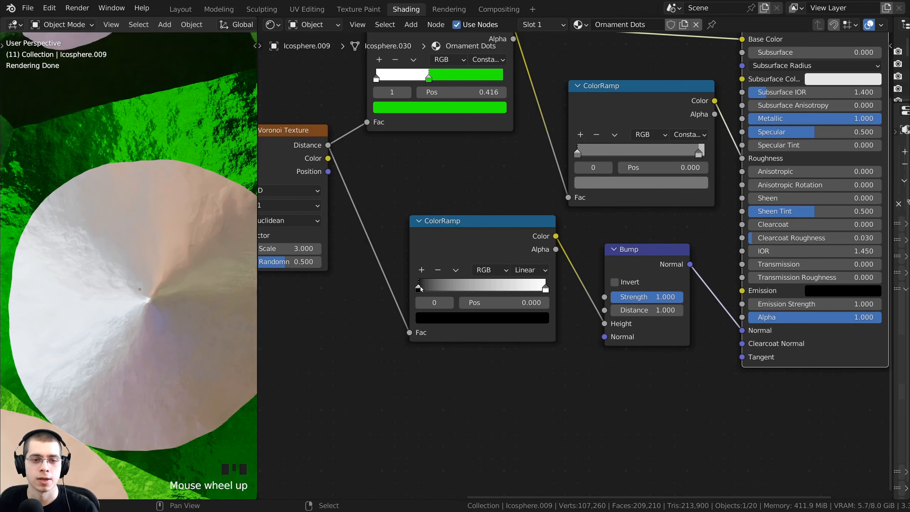
drag(418, 288, 461, 294)
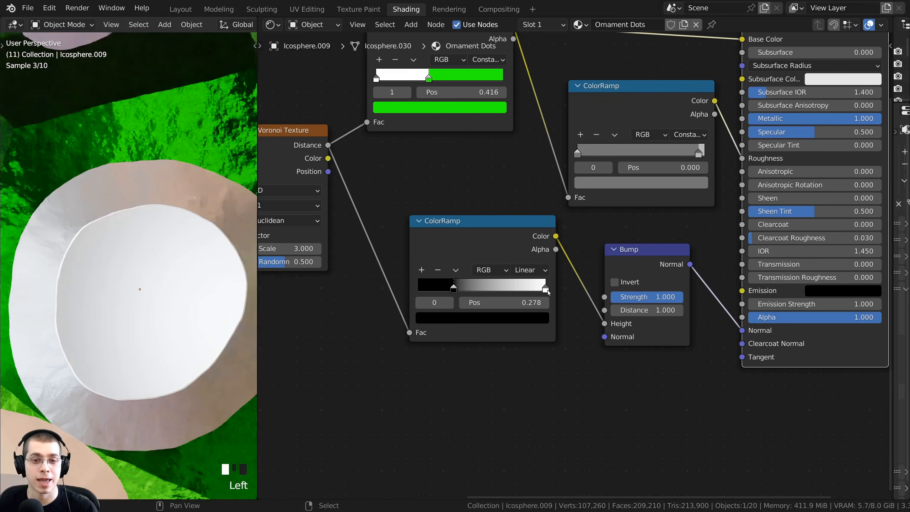
drag(546, 289, 446, 297)
scroll(453, 292, up, 3)
scroll(126, 246, up, 3)
scroll(123, 251, down, 1)
scroll(129, 246, down, 2)
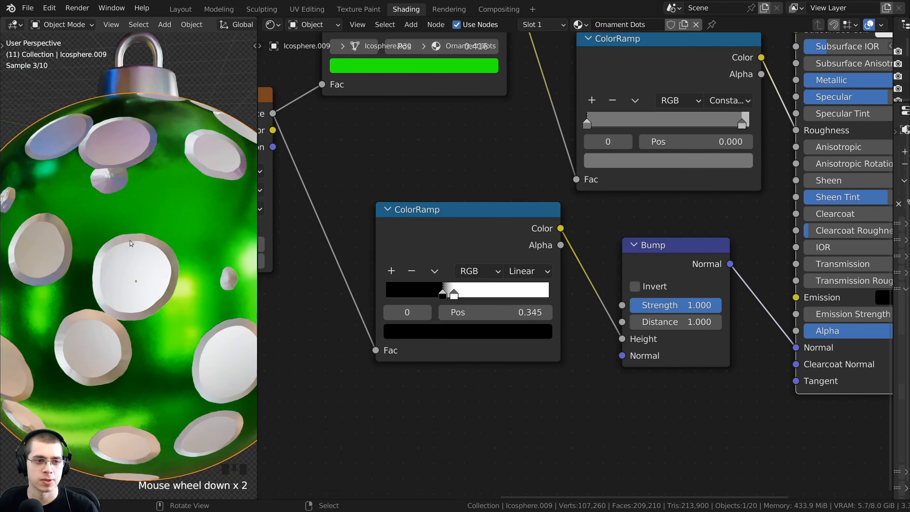
drag(446, 295, 451, 296)
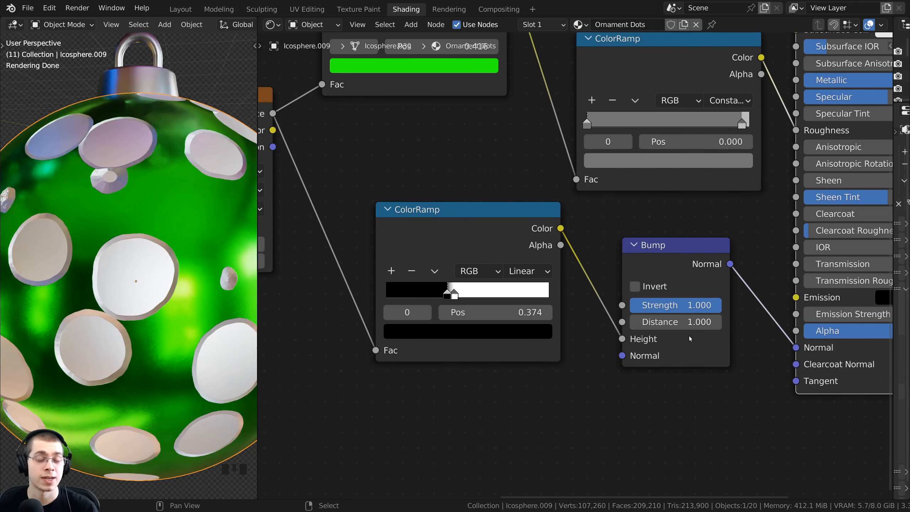
Step: Set the Bump node's Strength to 0.3 and check the dot edges up close on the ornament
click(698, 303)
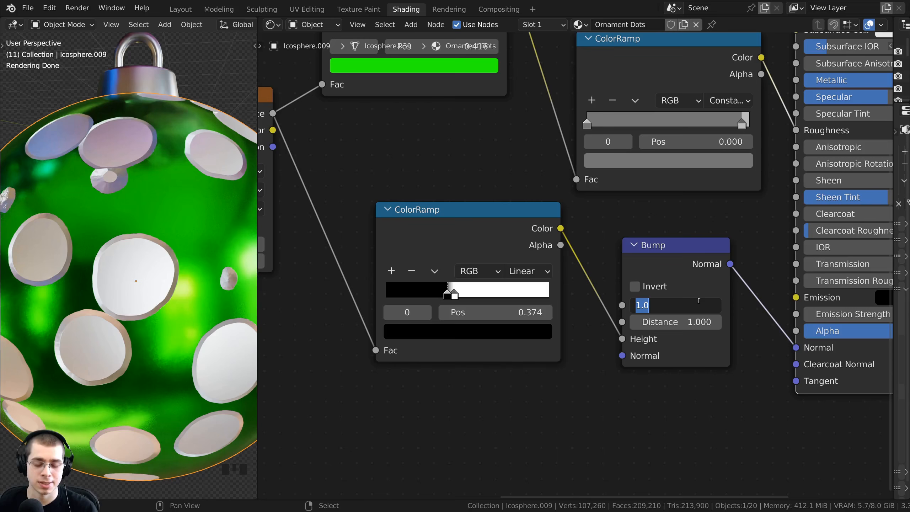
text(.3)
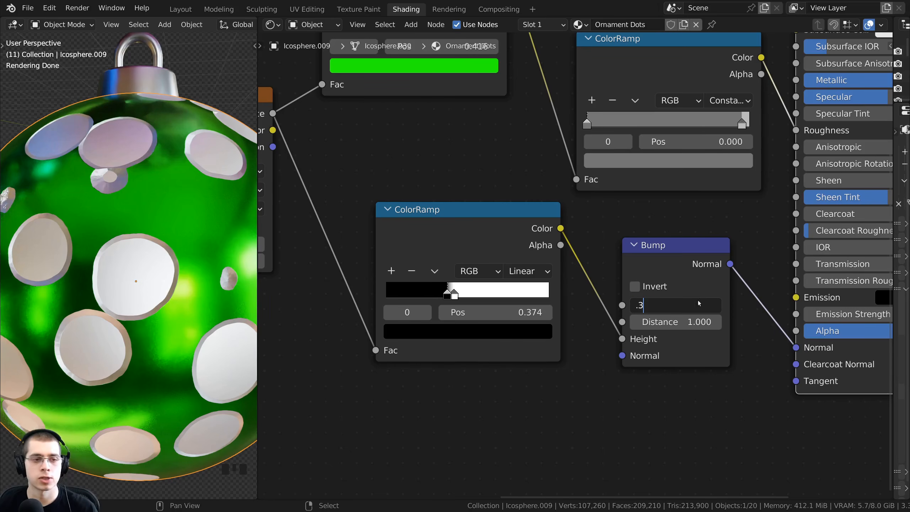
key(Return)
middle_drag(216, 188, 220, 325)
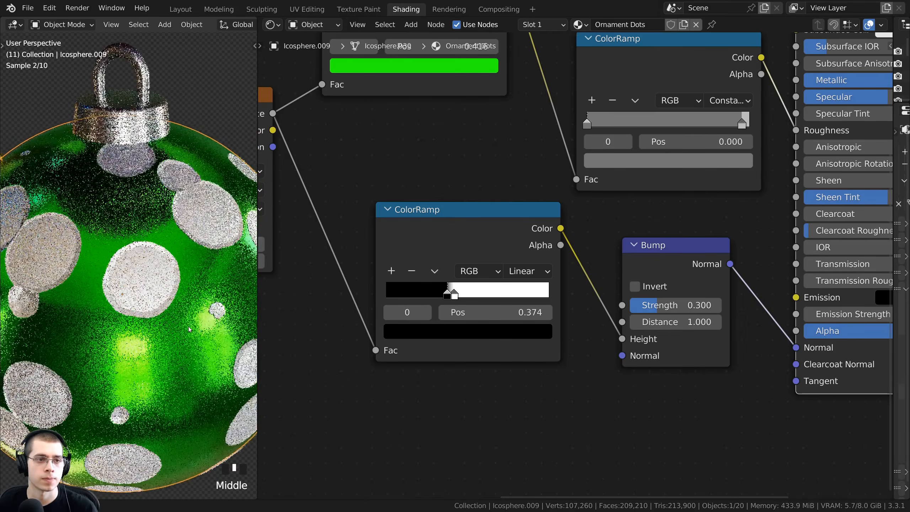
scroll(181, 342, down, 3)
scroll(181, 342, up, 3)
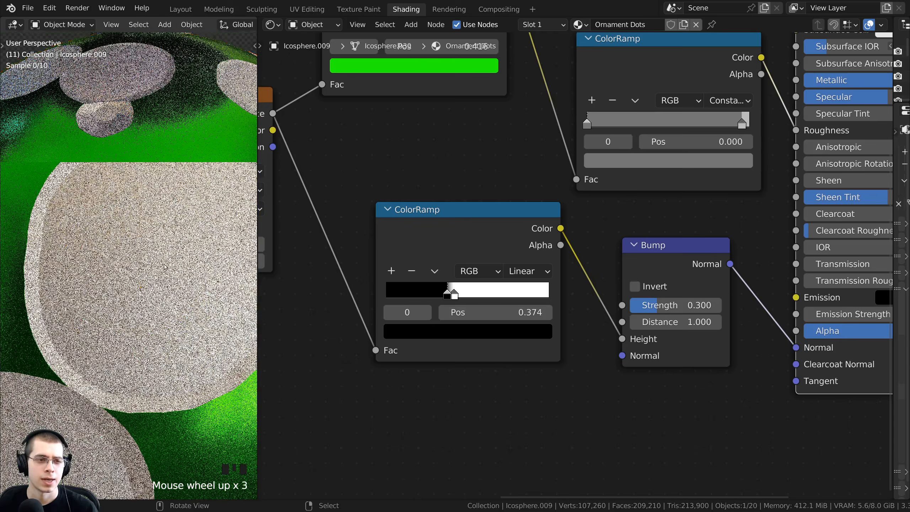
scroll(131, 206, down, 2)
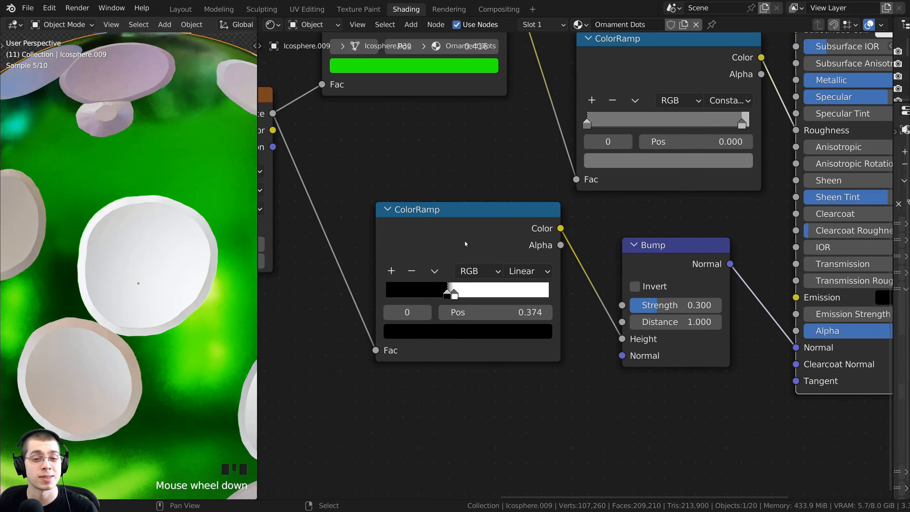
Step: Invert the Bump node and check the effect on the ornament's dots
drag(498, 332, 502, 339)
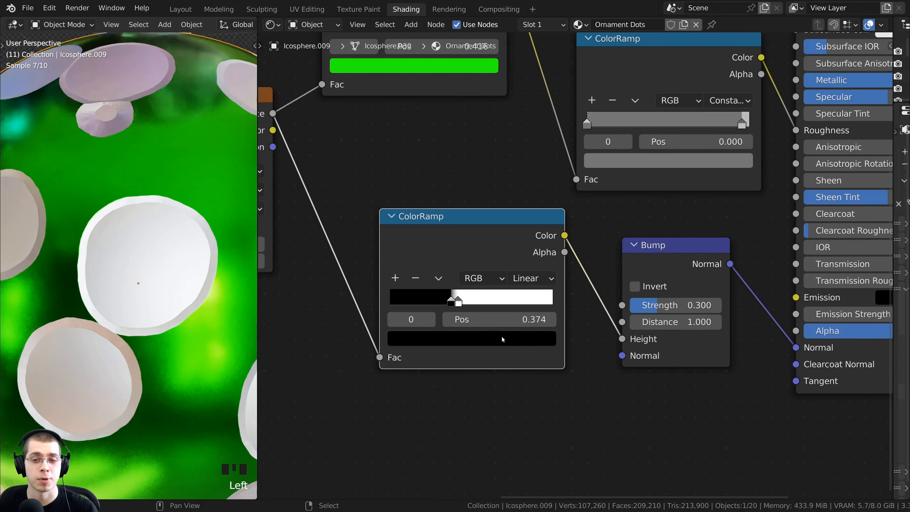
click(635, 287)
scroll(194, 285, down, 4)
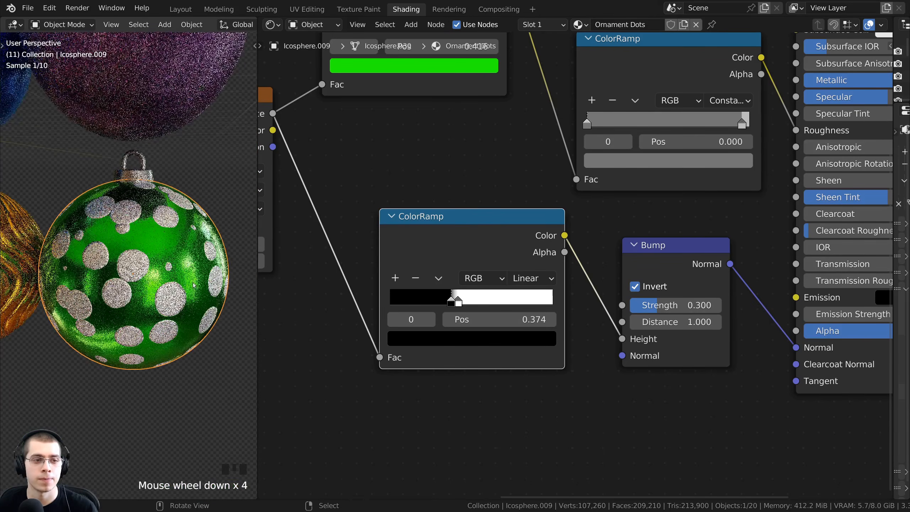
middle_click(194, 285)
scroll(194, 285, up, 3)
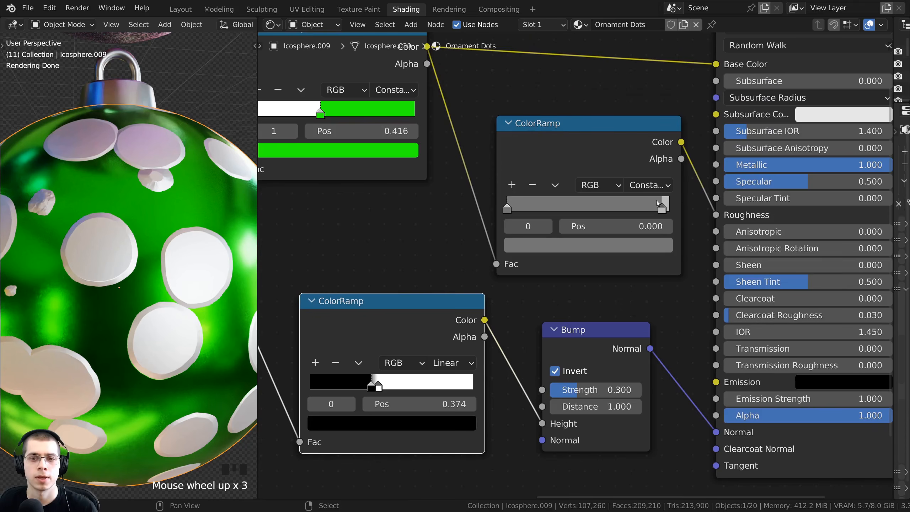
Step: Try a darker grey on the roughness ColorRamp's stop at position 0.953
click(661, 207)
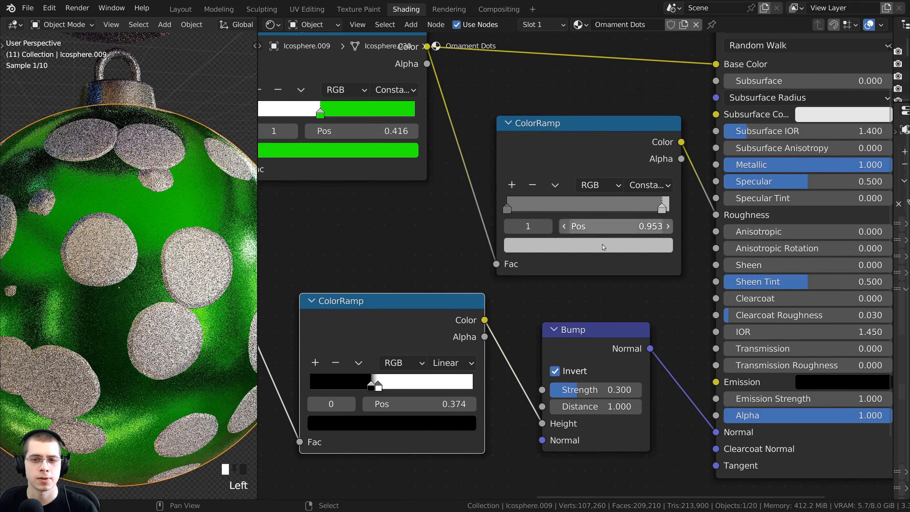
scroll(586, 246, down, 3)
middle_drag(585, 246, 565, 284)
click(582, 212)
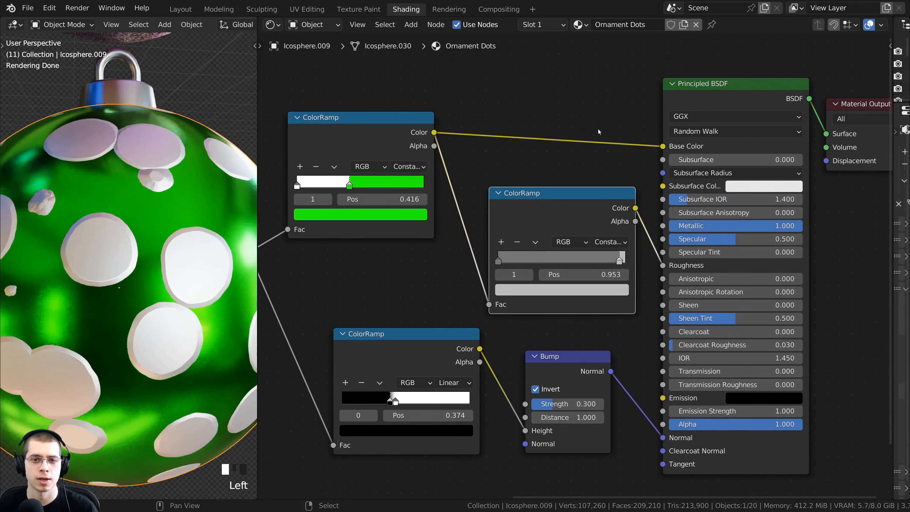
click(585, 289)
drag(597, 138, 600, 145)
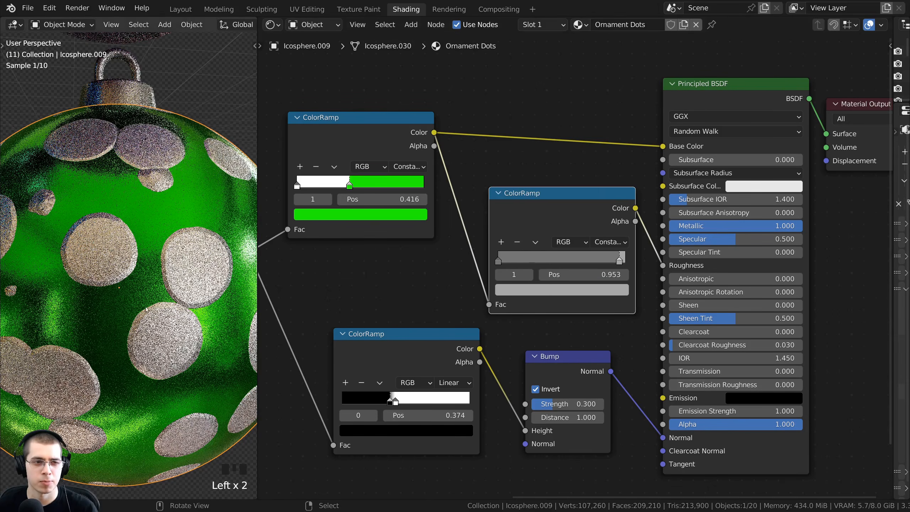
Step: Bring the whole set of ornaments into view and save the Christmas Ornaments file
scroll(140, 271, down, 3)
middle_drag(118, 271, 140, 272)
scroll(140, 271, down, 3)
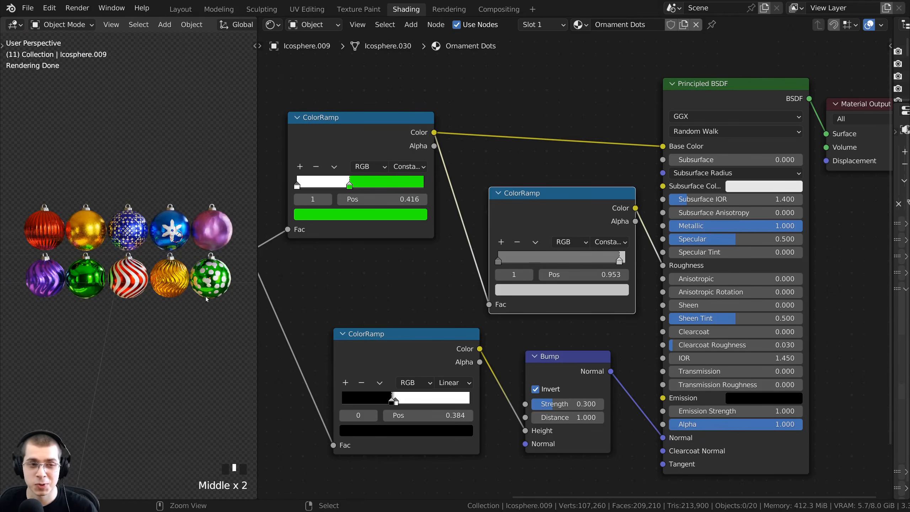
key(ctrl+s)
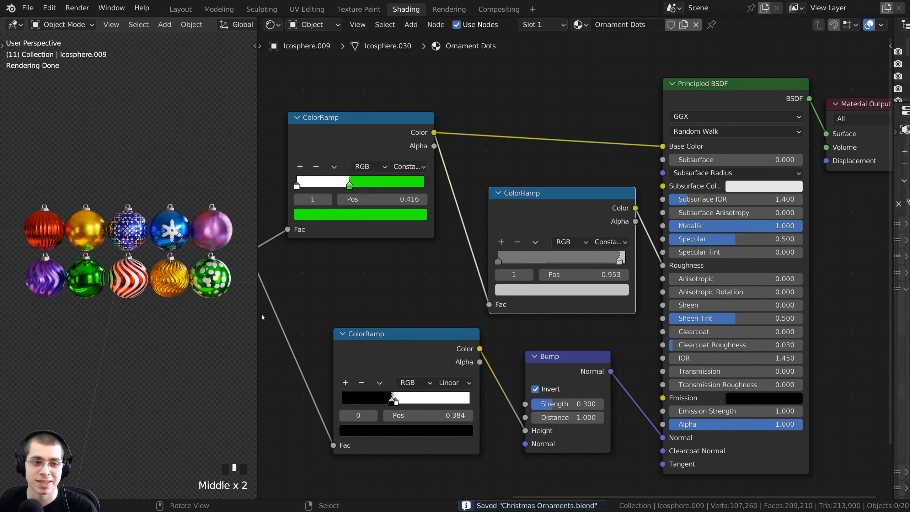
Step: Maximize the rendered viewport to examine all the ornaments together, and restore the Shading layout
key(ctrl+space)
scroll(420, 164, up, 4)
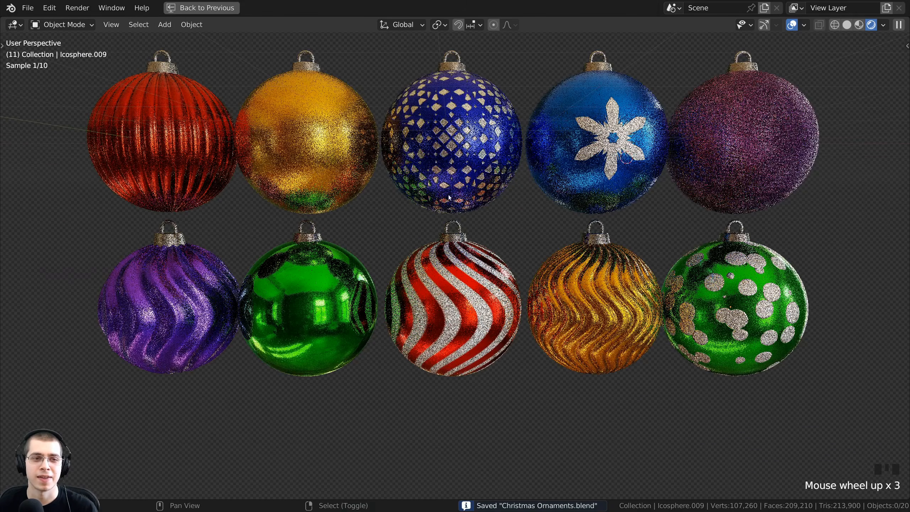
middle_drag(448, 195, 400, 182)
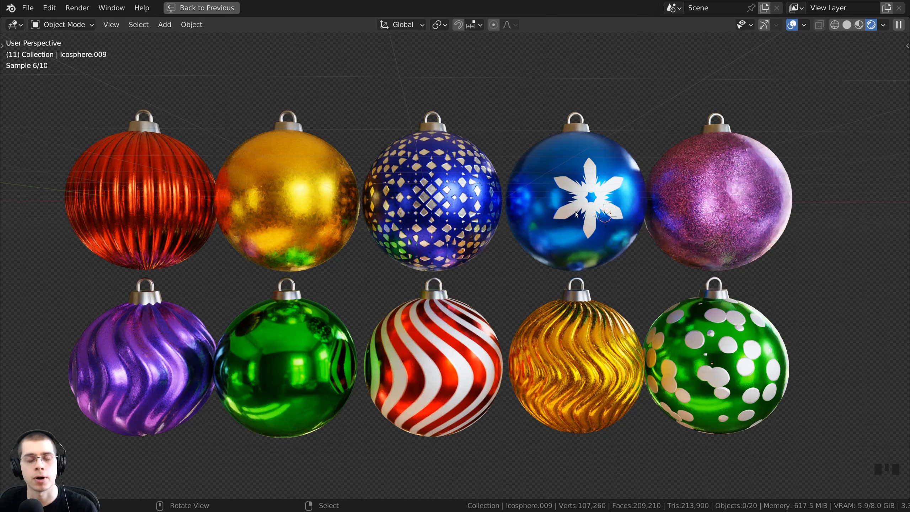
middle_drag(586, 308, 590, 314)
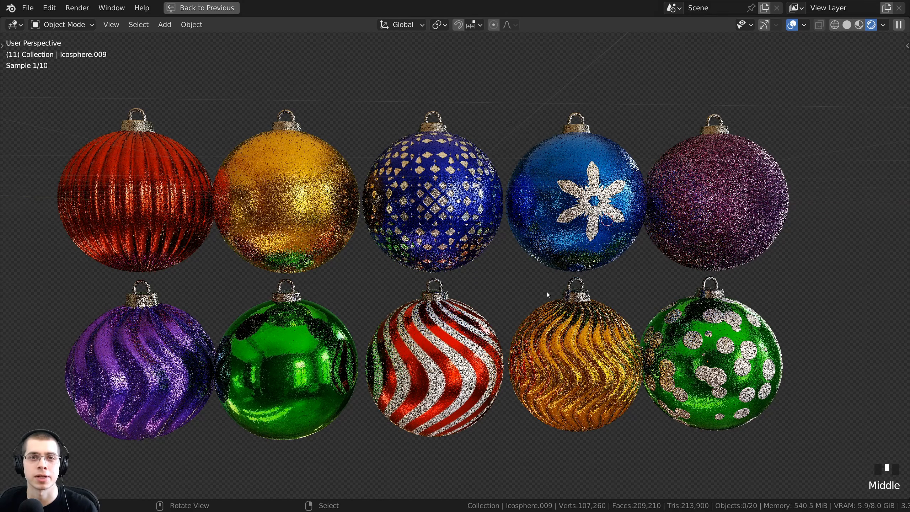
click(179, 8)
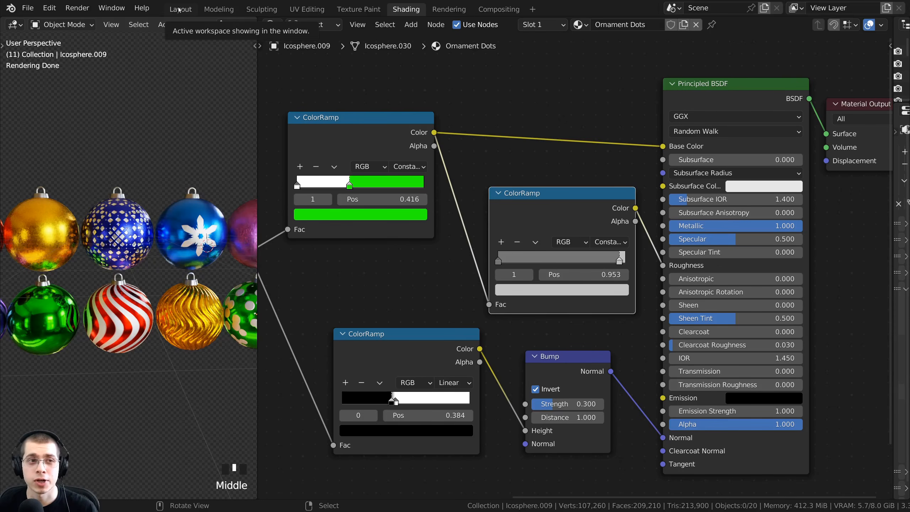
Step: Switch to the Layout workspace and set the viewport shading to Solid with all ornaments in view
click(181, 12)
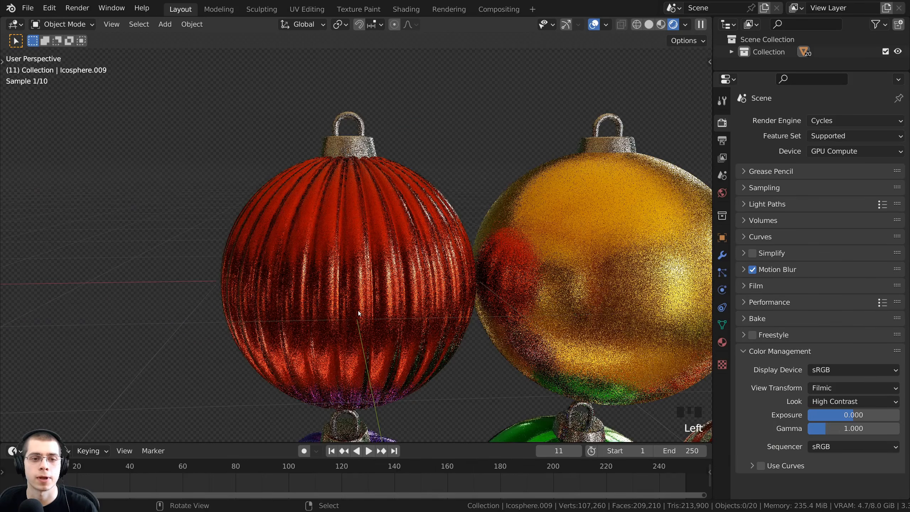
scroll(359, 309, down, 5)
shift+middle_drag(336, 277, 297, 229)
key(z)
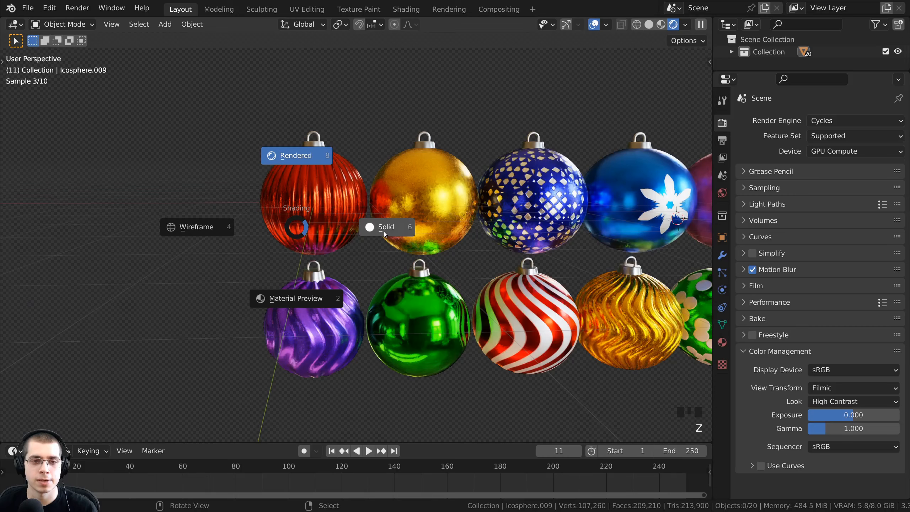
click(384, 232)
middle_drag(480, 267, 359, 248)
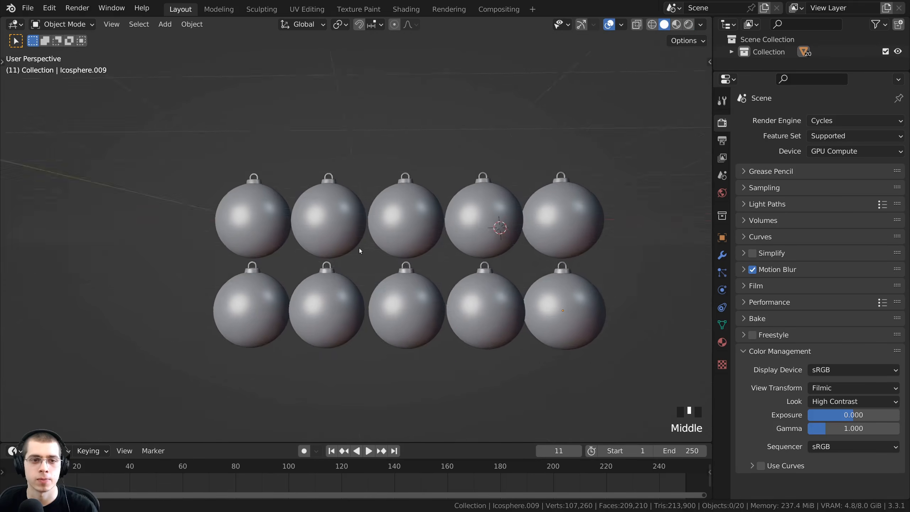
Step: Add a camera to the scene while facing the two rows of ornaments
key(a)
key(a)
scroll(512, 256, down, 1)
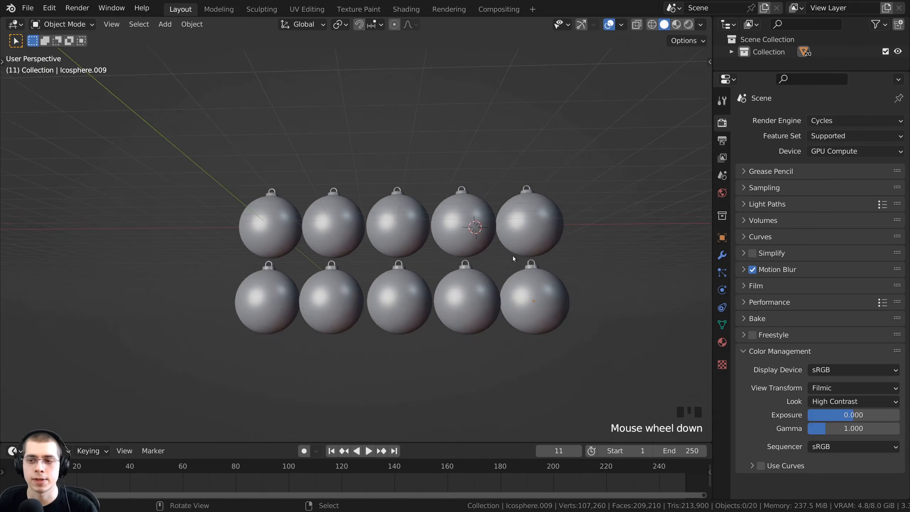
middle_drag(512, 256, 484, 240)
scroll(598, 324, up, 2)
middle_drag(410, 264, 426, 269)
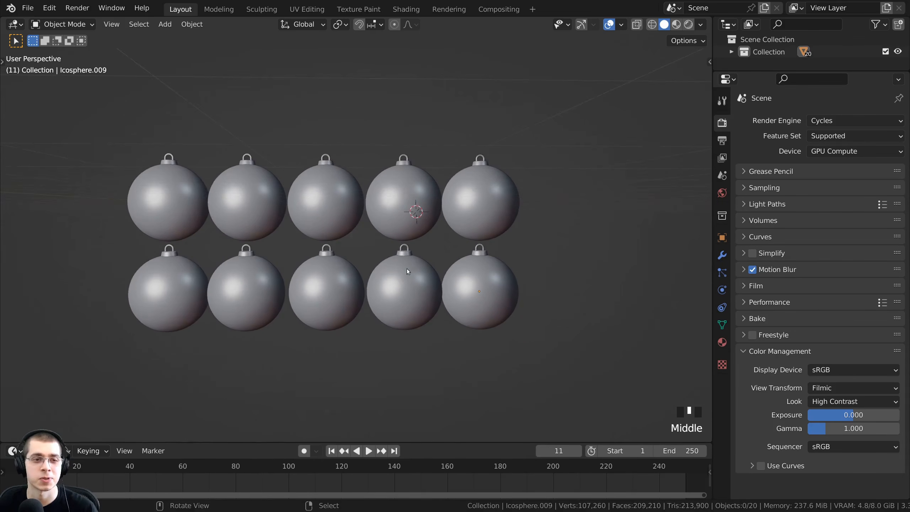
shift+middle_drag(519, 212, 591, 207)
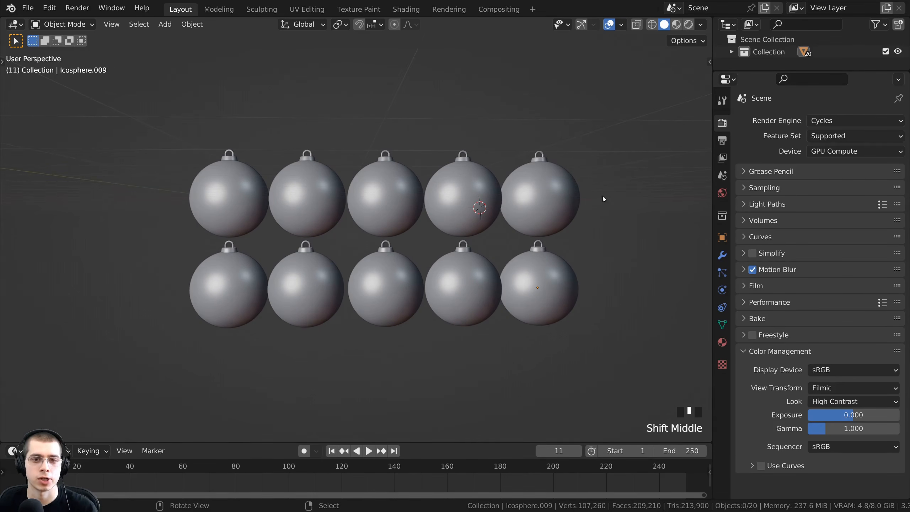
shift+middle_drag(505, 187, 469, 178)
key(shift+a)
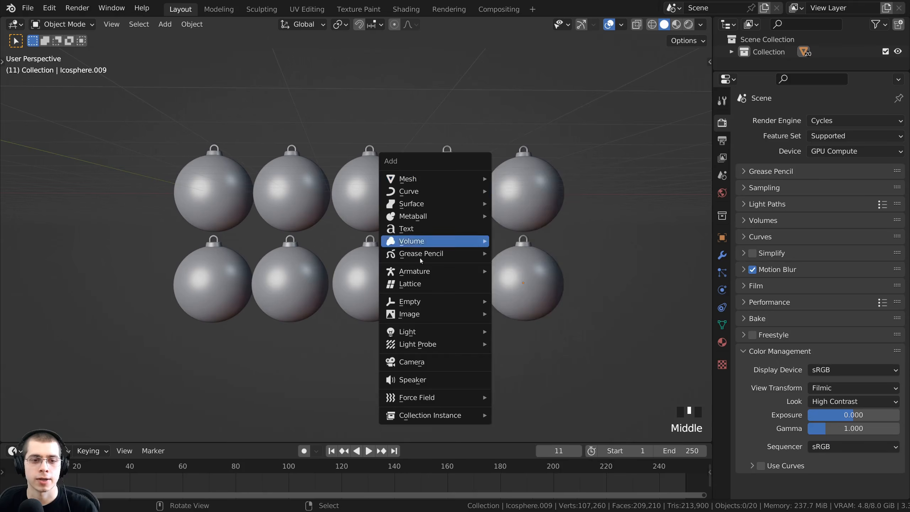
click(417, 364)
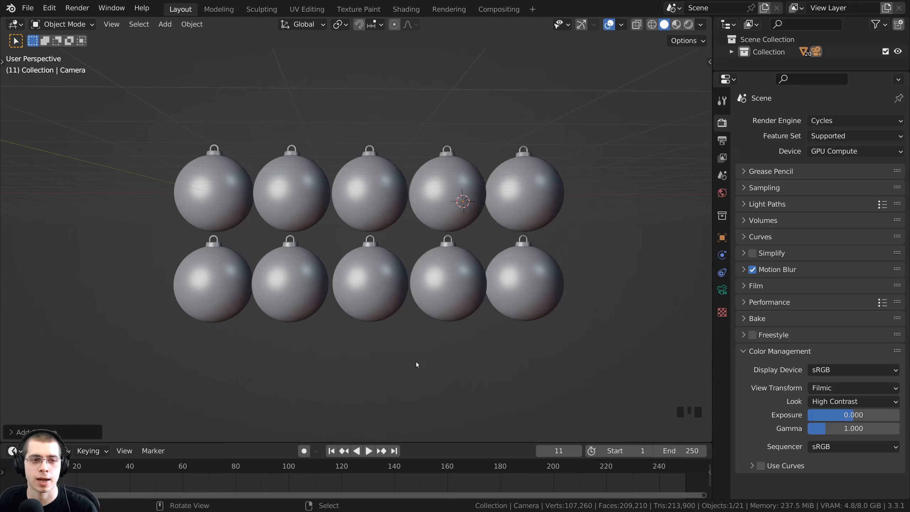
Step: Center the ornament grid in the viewport and align the new camera to that view
shift+middle_drag(405, 314, 379, 333)
shift+middle_drag(378, 334, 371, 321)
scroll(375, 332, up, 1)
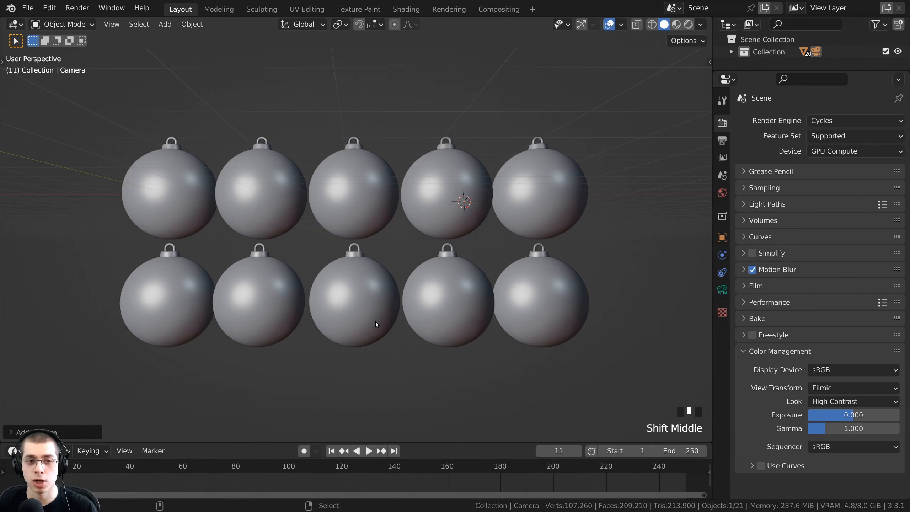
key(ctrl+alt+KP_0)
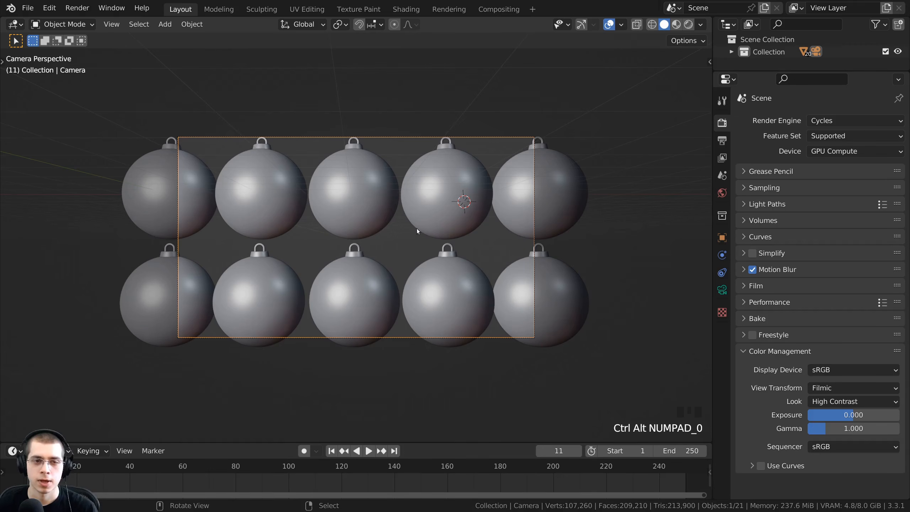
Step: Shift the camera slightly and pull it back along its local Z axis until every ornament fits inside the frame
key(g)
right_click(400, 165)
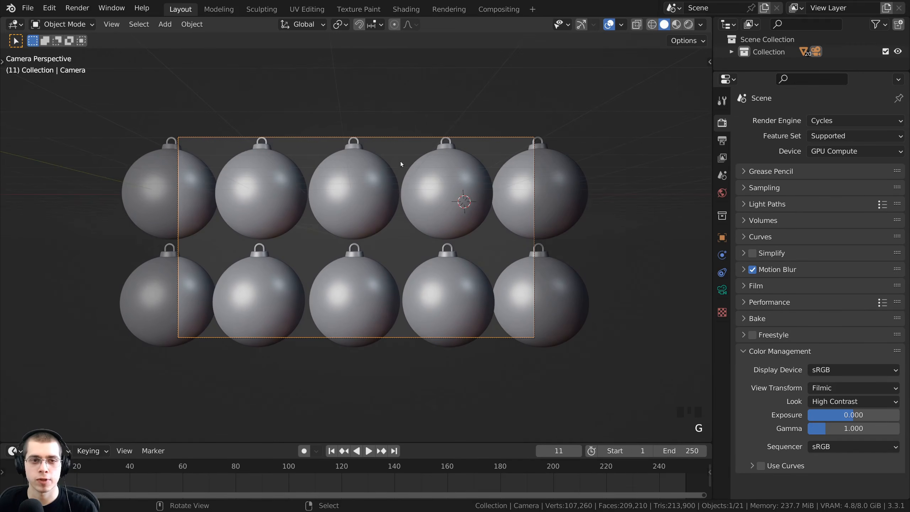
key(g)
click(393, 142)
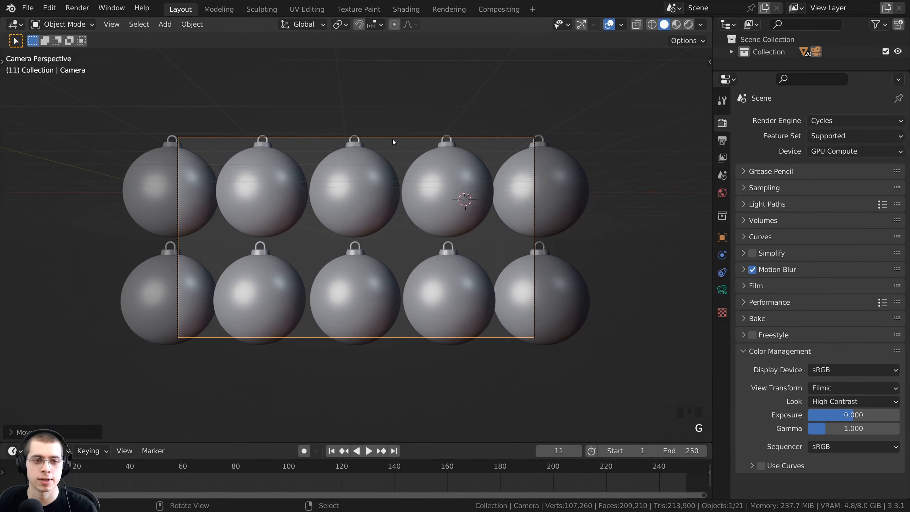
key(g)
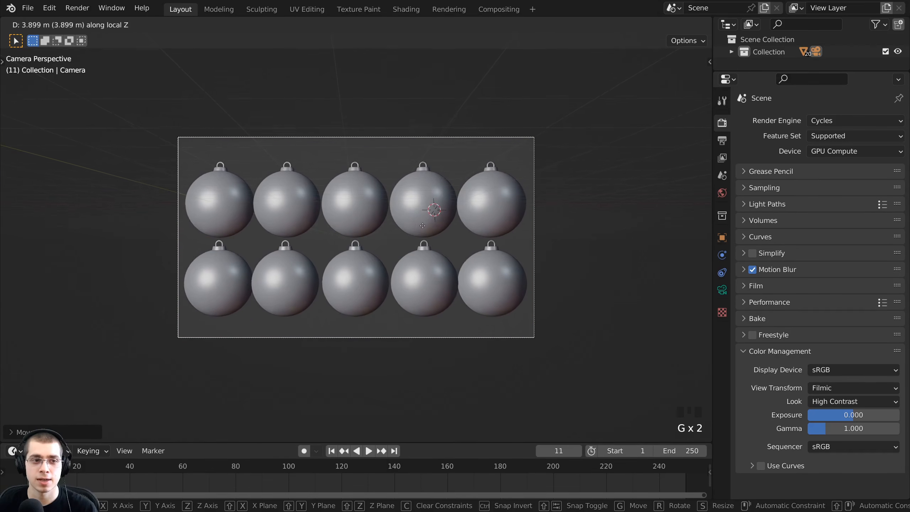
click(425, 207)
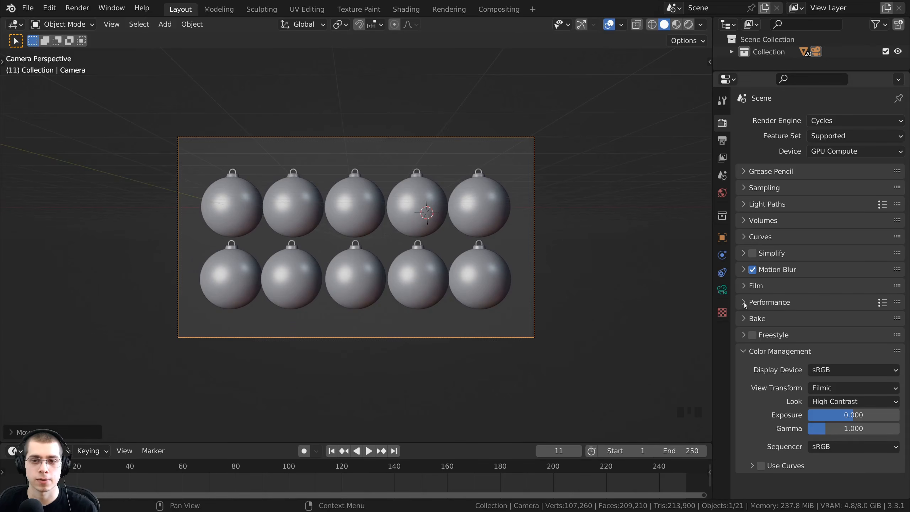
Step: Set the camera's focal length to 76 mm
click(721, 291)
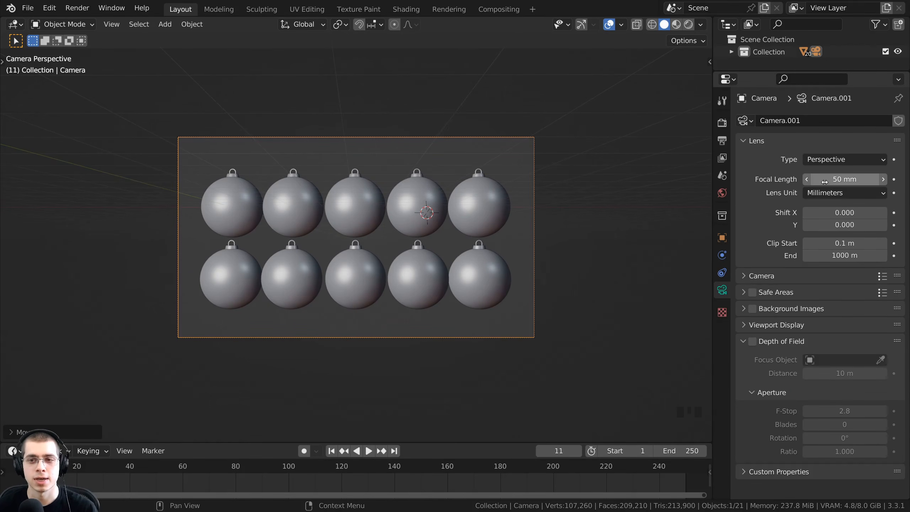
double_click(825, 179)
text(61)
key(Return)
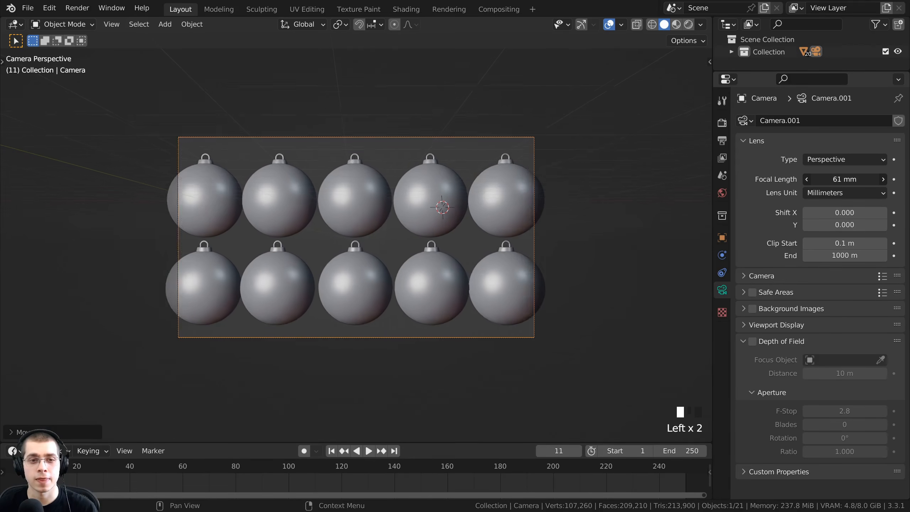
drag(834, 180, 860, 179)
Step: Move the camera along its local Z axis and nudge its position so the two ornament rows fill and stay centred in the frame
key(g)
middle_click(481, 225)
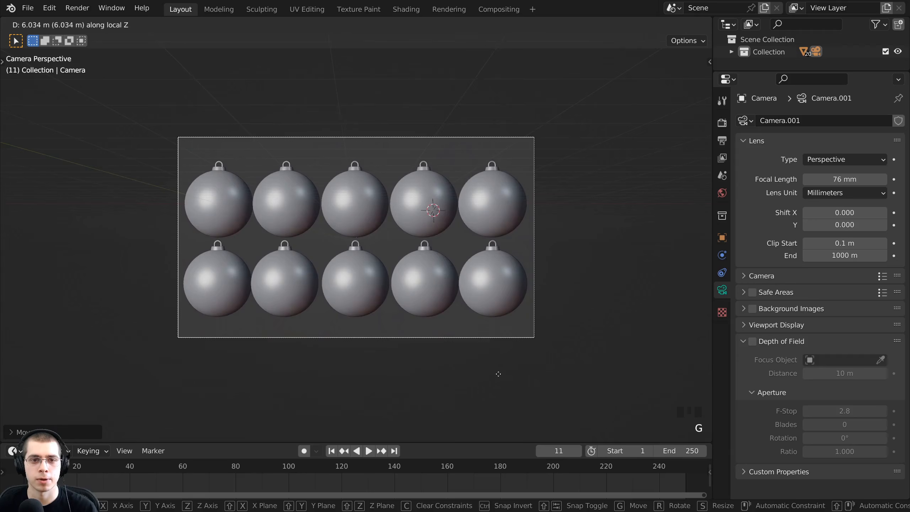
click(498, 343)
key(g)
click(489, 325)
key(g)
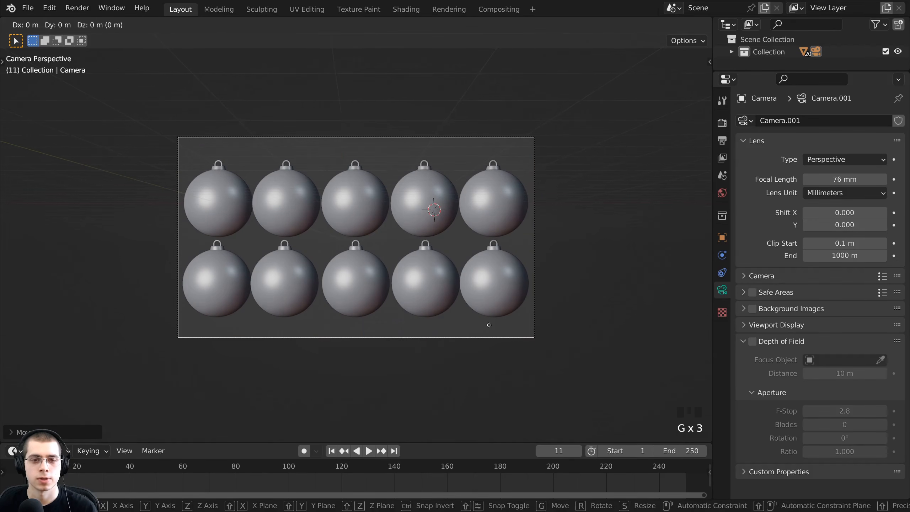
middle_click(489, 325)
click(489, 322)
Step: Select the upper row of ornaments with their caps and raise it along the global Z axis to widen the gap between rows
key(a)
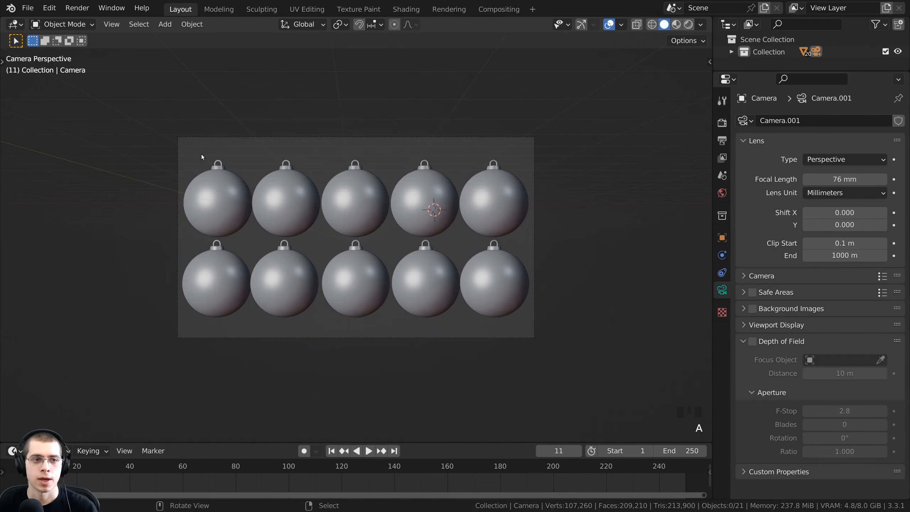
drag(201, 152, 507, 200)
key(g)
middle_click(507, 195)
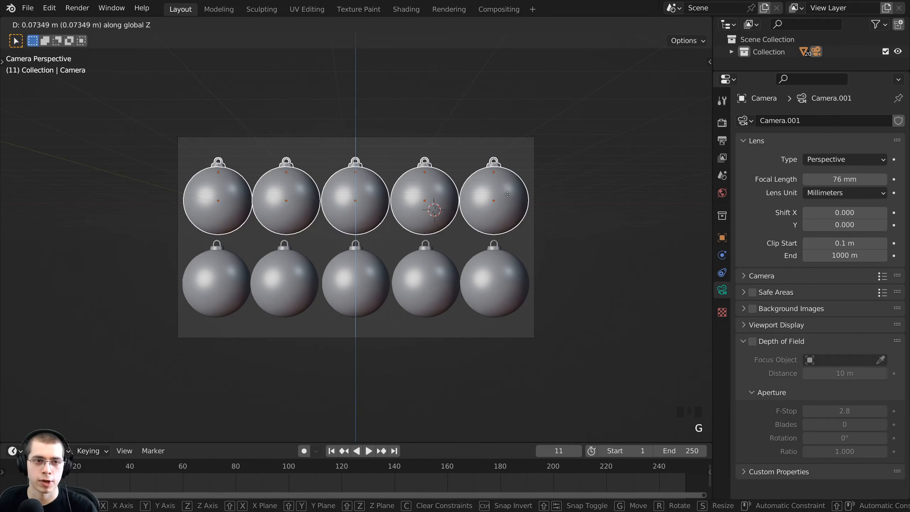
click(422, 202)
Step: Select both rows of ornaments and lower them slightly along the global Z axis to centre them vertically in the camera frame
key(b)
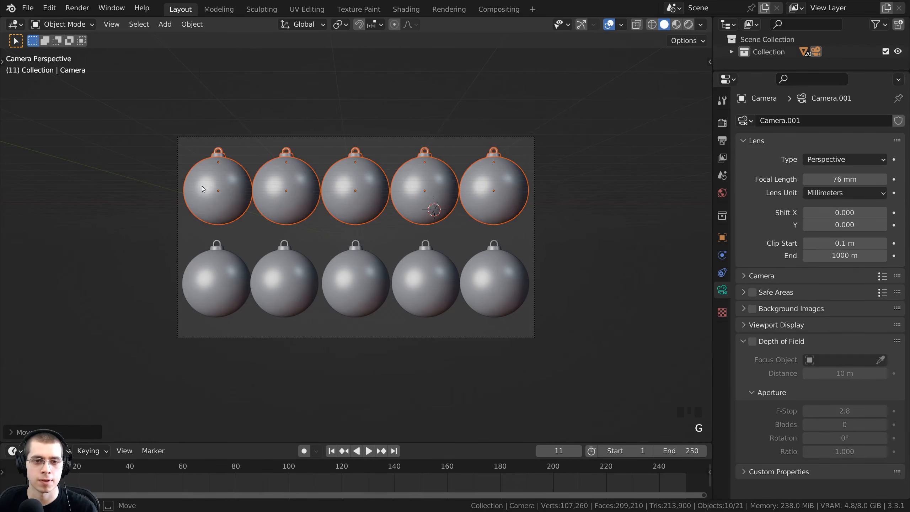
drag(199, 186, 509, 267)
key(g)
key(z)
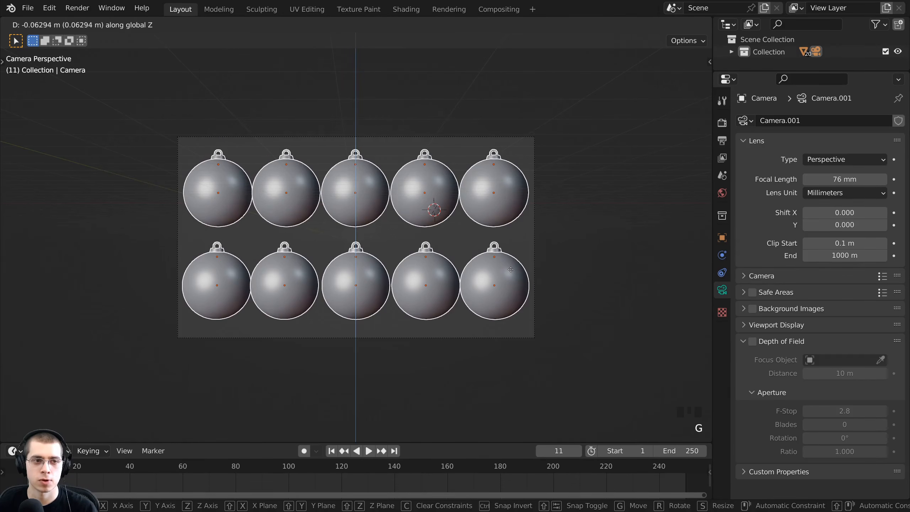
click(510, 269)
key(a)
Step: Preview the camera view in Rendered shading to check the framing and materials of all ornaments
key(z)
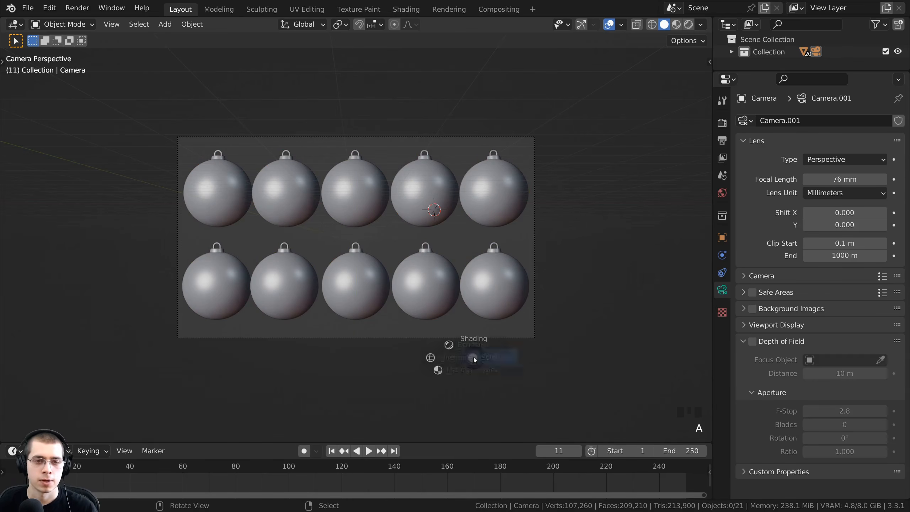
click(449, 283)
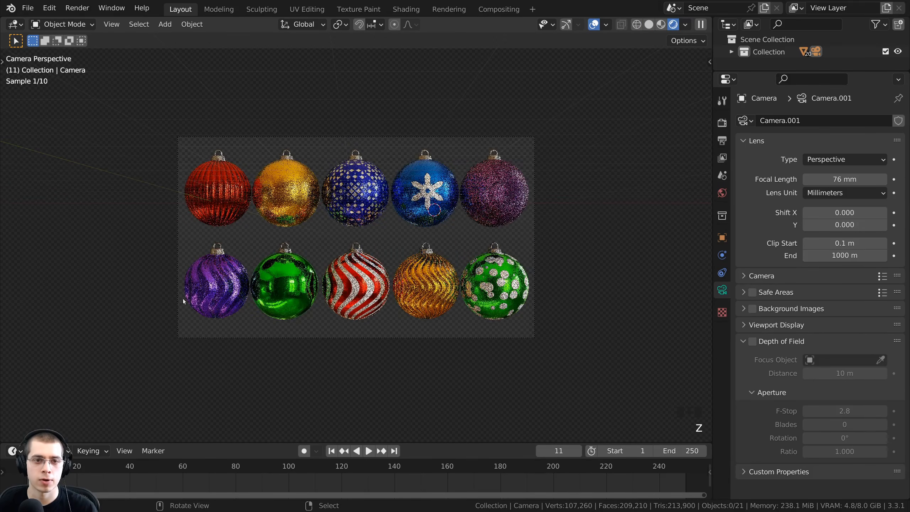
scroll(215, 397, up, 1)
scroll(247, 379, up, 1)
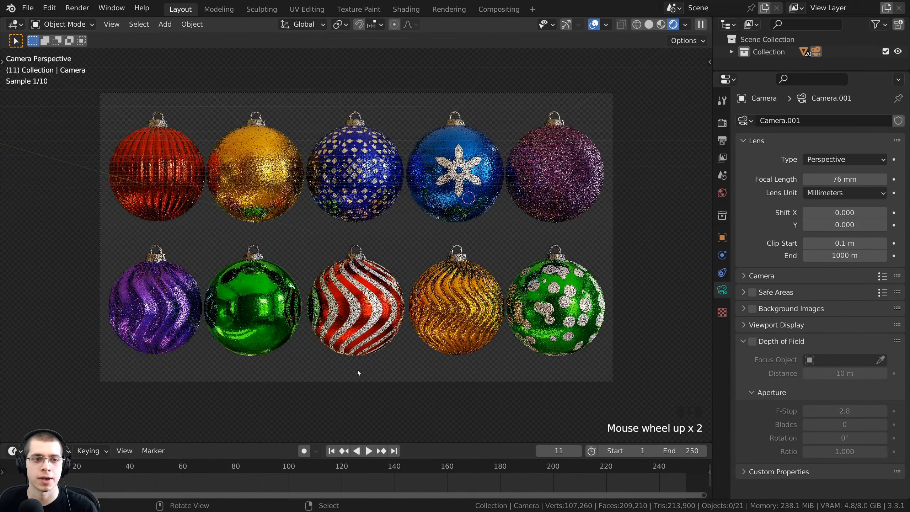
Step: Set the Cycles render samples to 200 in the scene's sampling settings
click(722, 123)
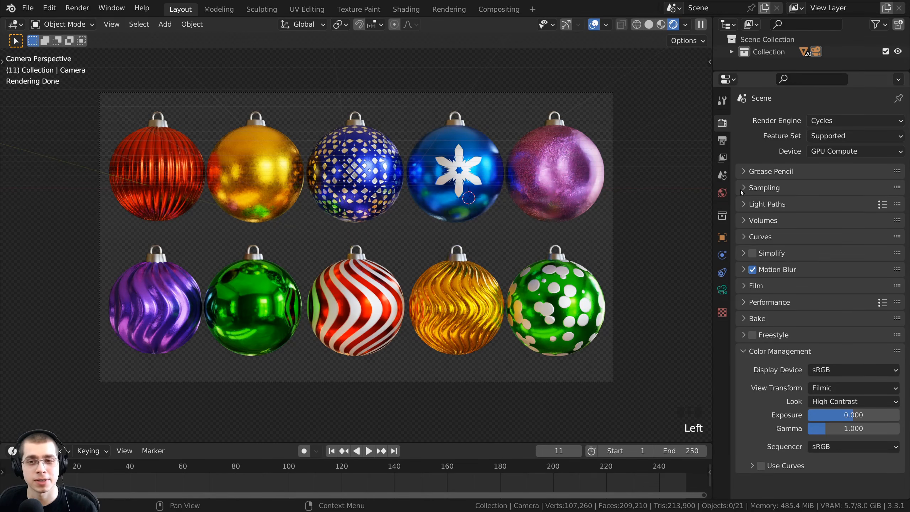
click(751, 187)
click(848, 307)
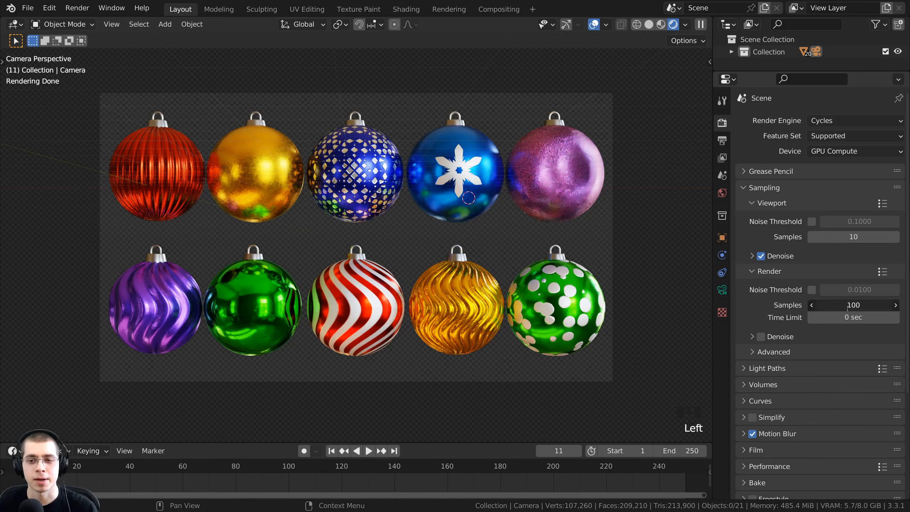
text(200)
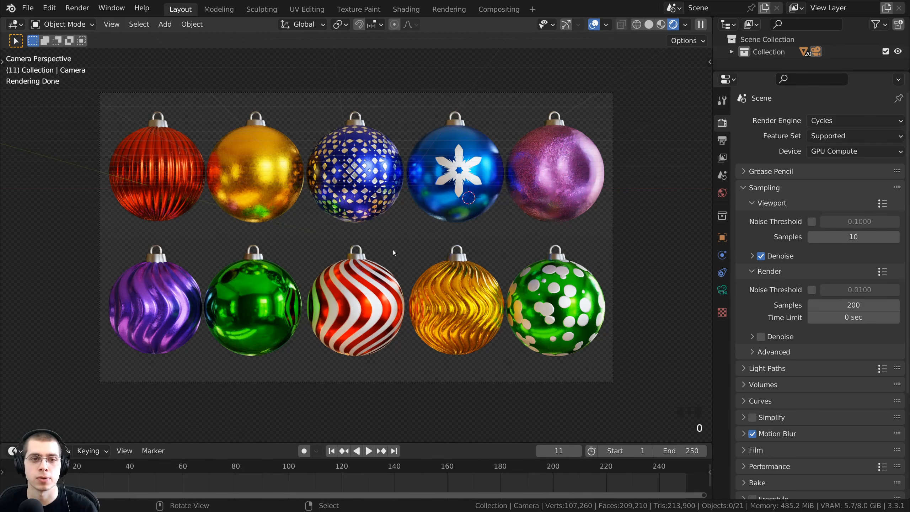
Step: Save the project with the viewport back in Solid shading and render the still image
key(z)
click(581, 241)
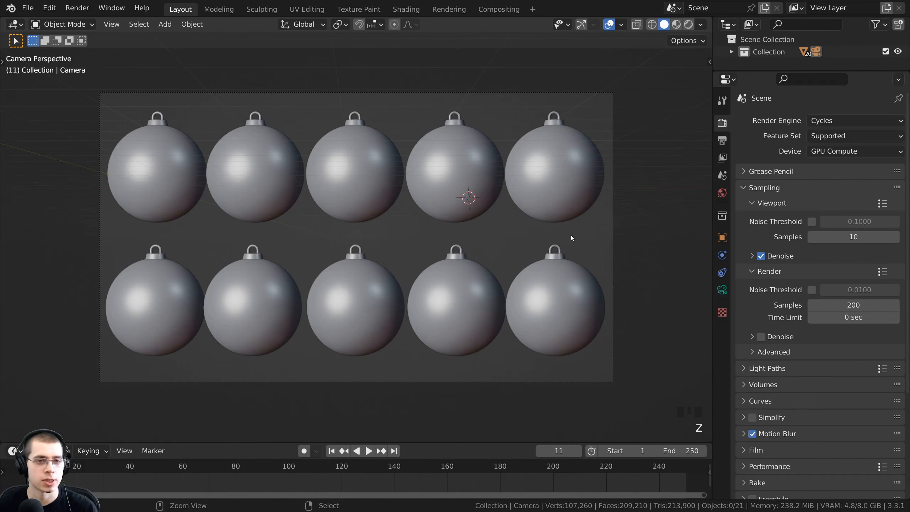
key(ctrl+s)
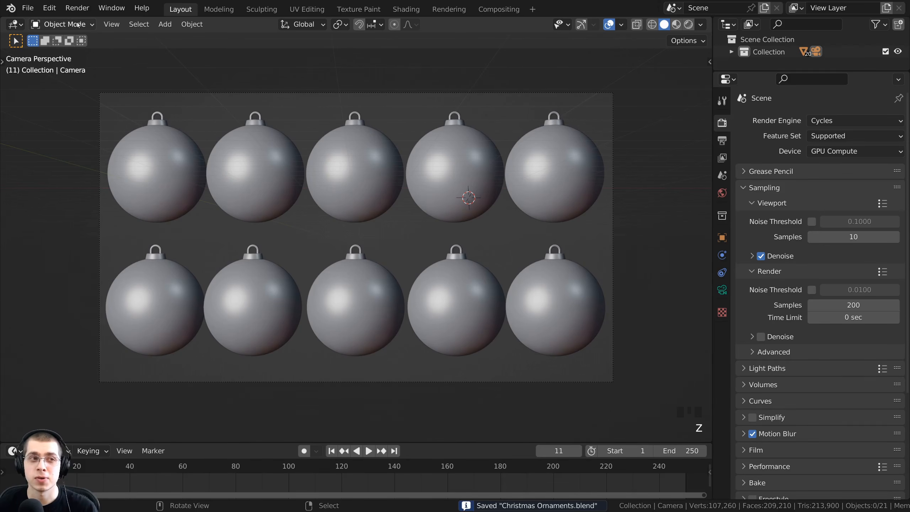
click(77, 7)
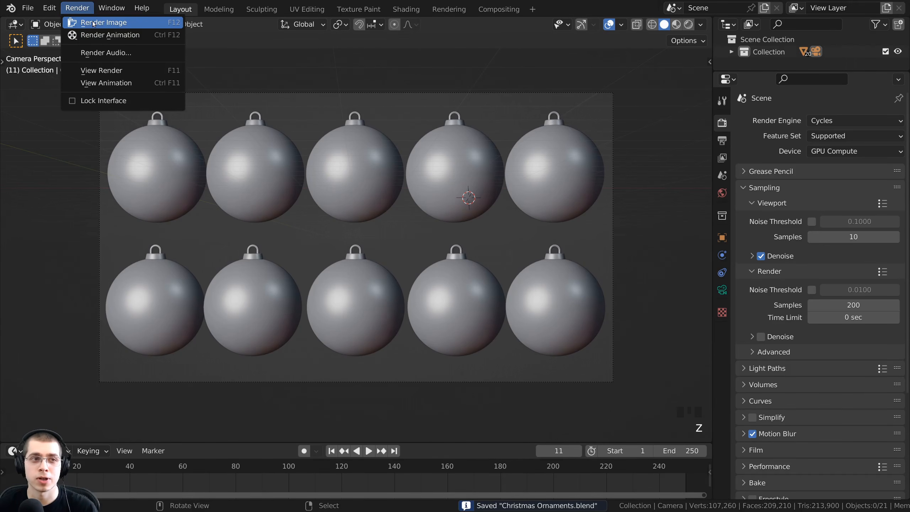
click(133, 24)
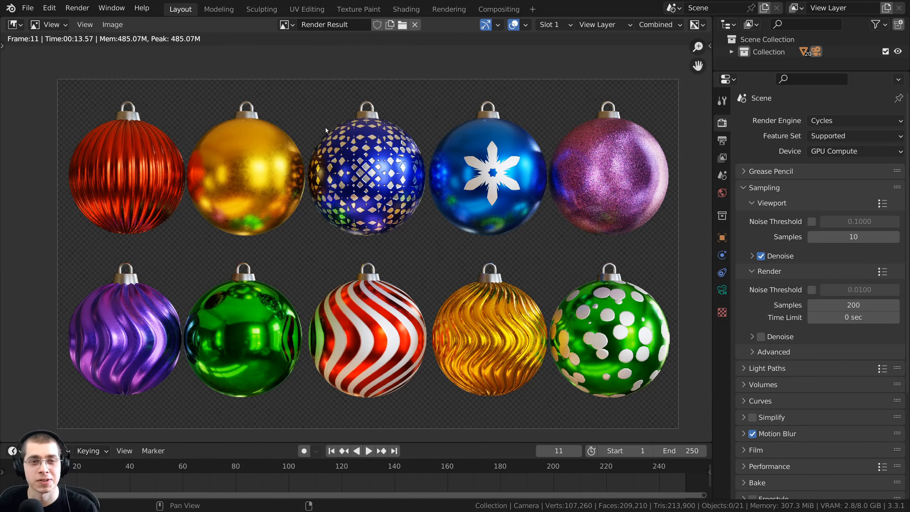
Step: Switch to the Compositing workspace, enlarge the node editor over the dope sheet and enable Use Nodes
click(498, 9)
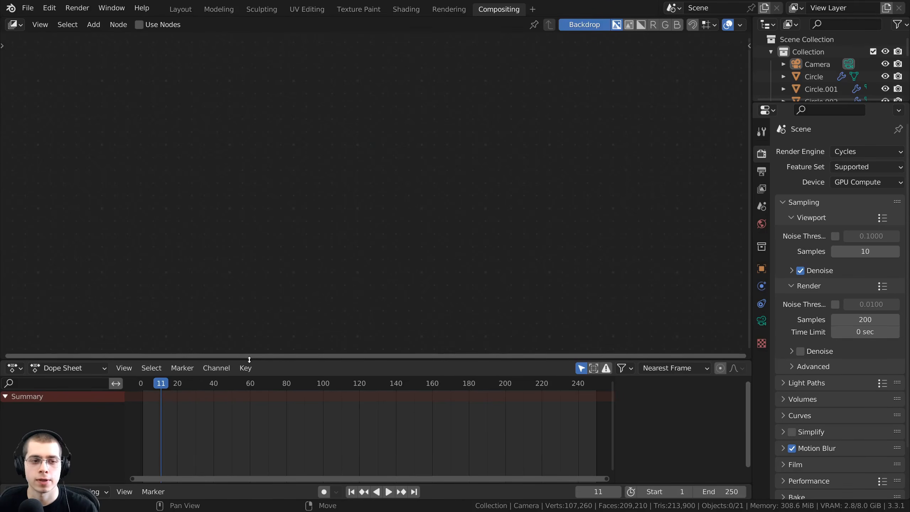
drag(250, 360, 244, 491)
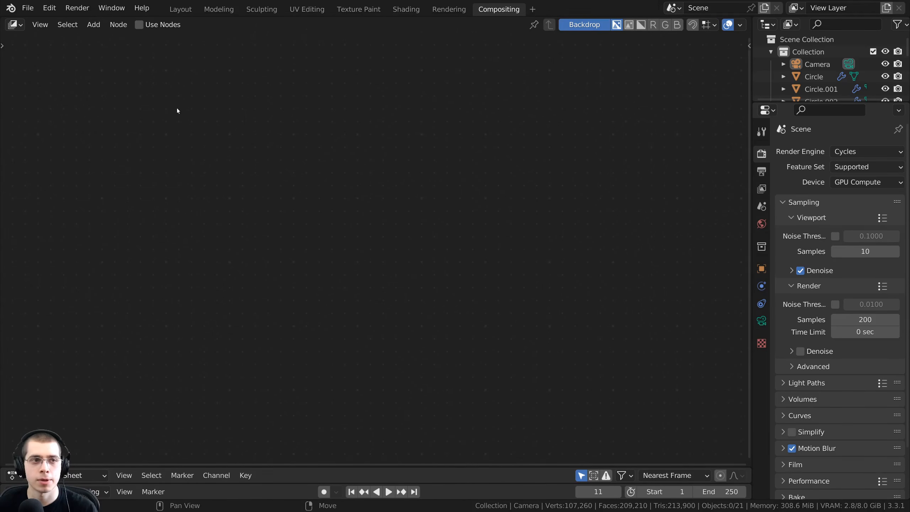
click(140, 25)
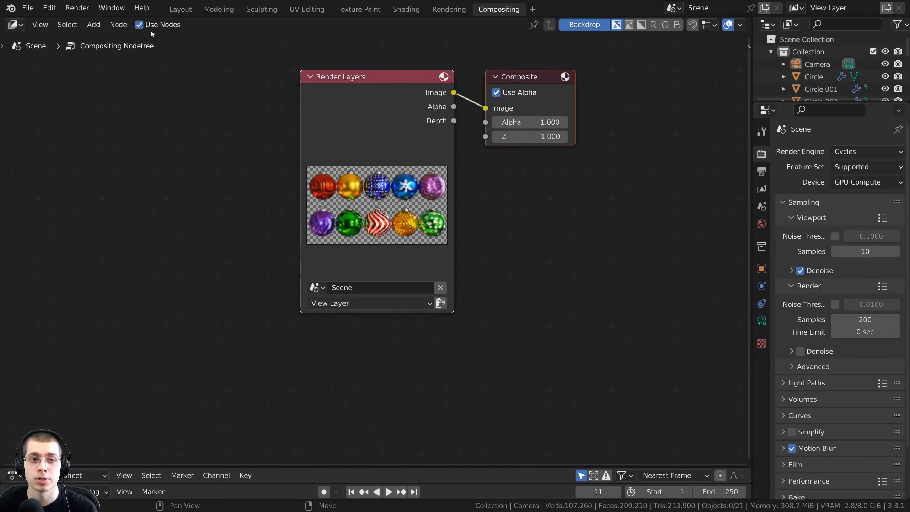
Step: Spread the Render Layers and Composite nodes apart to make room for more nodes between them
scroll(384, 145, down, 1)
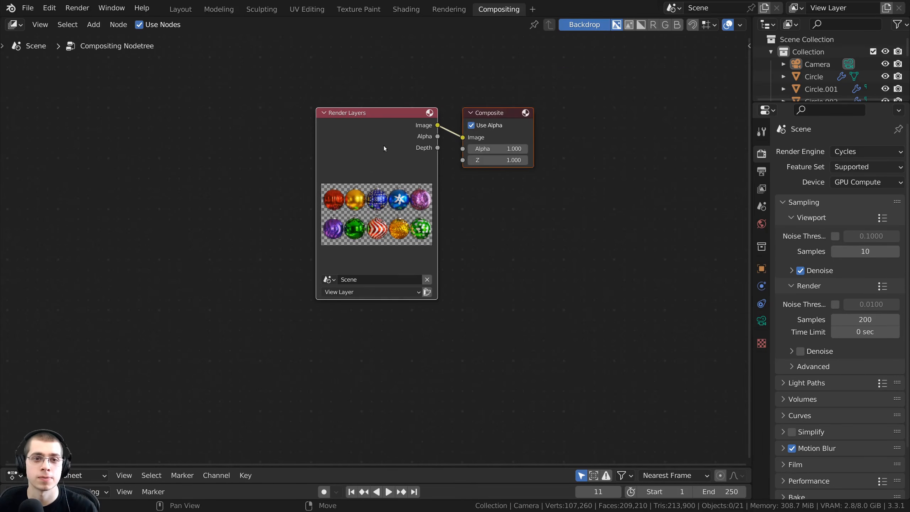
drag(403, 146, 210, 160)
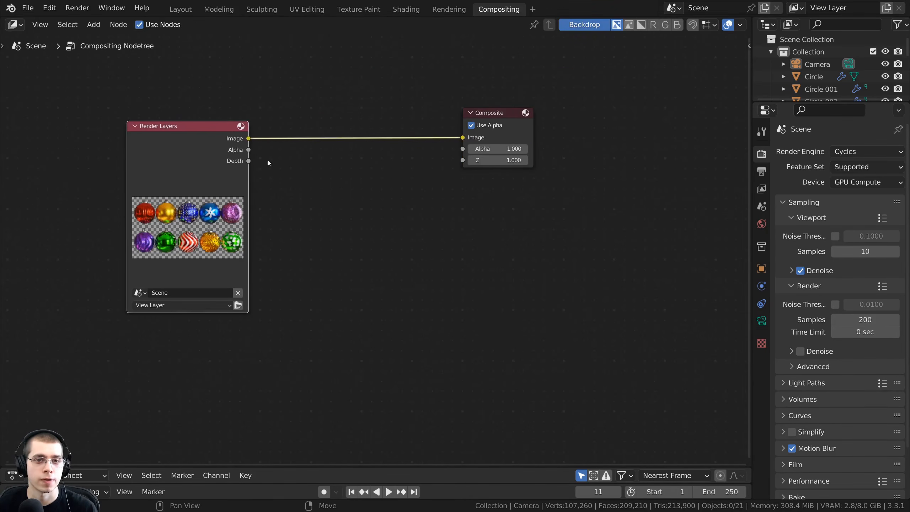
drag(494, 115, 527, 128)
scroll(283, 181, up, 1)
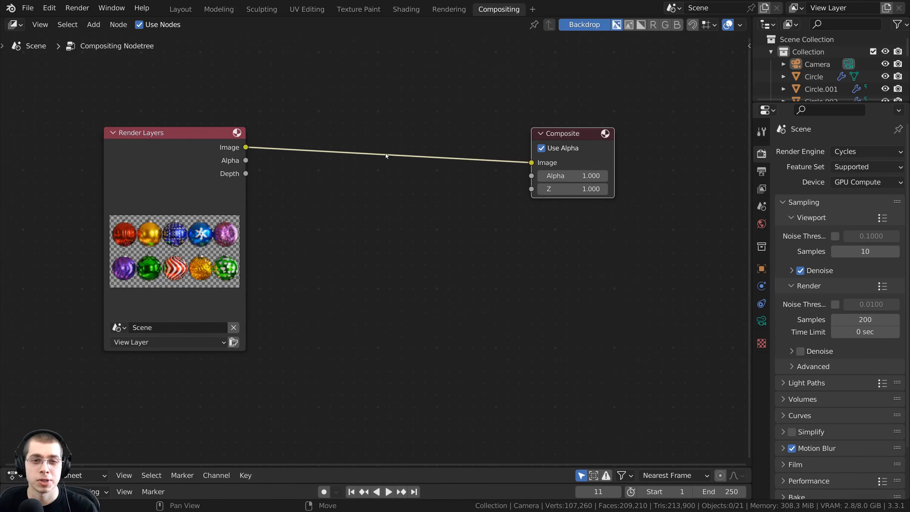
middle_drag(430, 160, 434, 174)
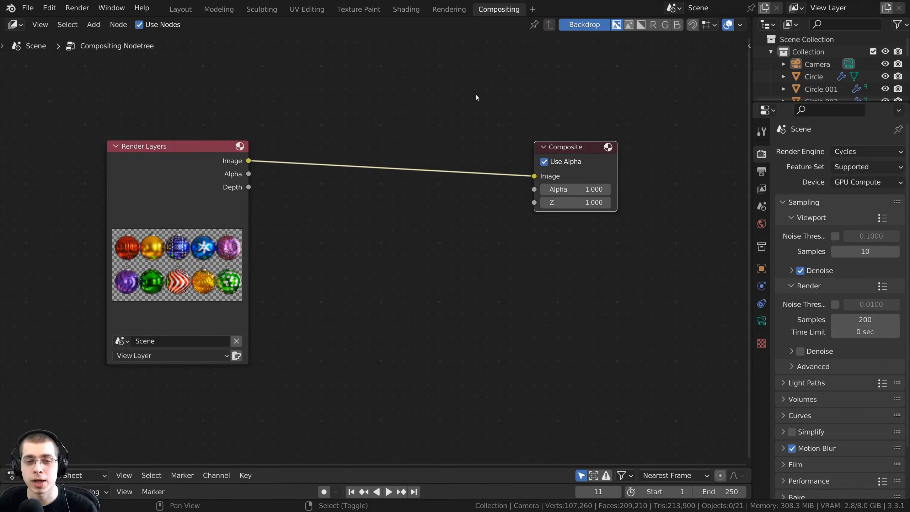
Step: Add a reroute point on the Image link near the Composite node, raise it slightly and lower the Composite node
ctrl+right_drag(478, 87, 481, 218)
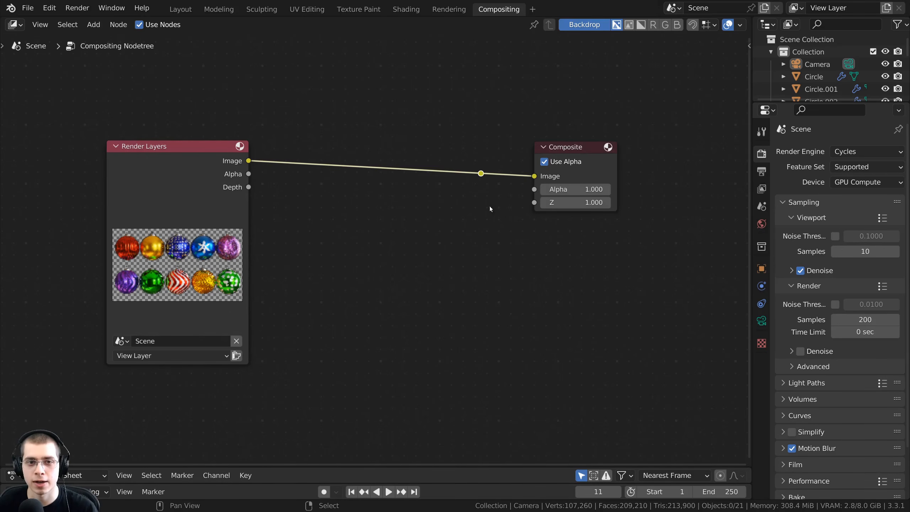
drag(481, 171, 474, 151)
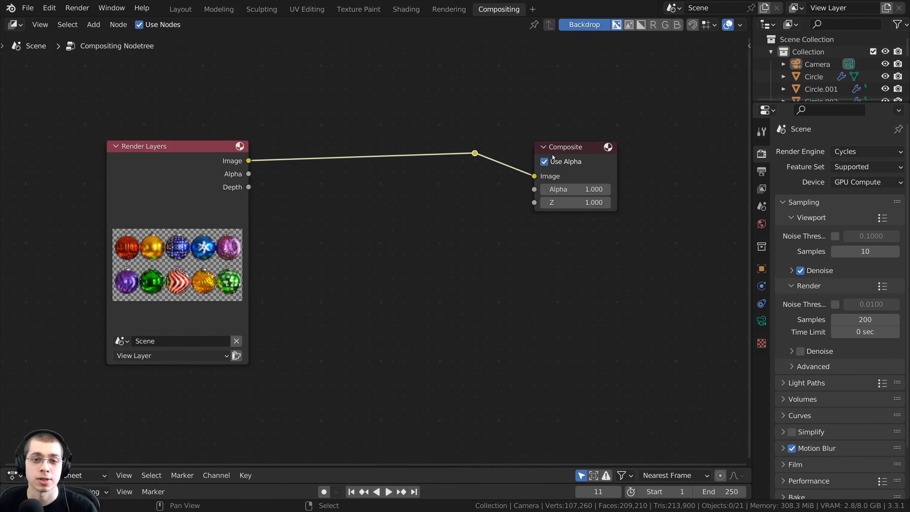
drag(566, 152, 568, 166)
middle_drag(536, 177, 525, 211)
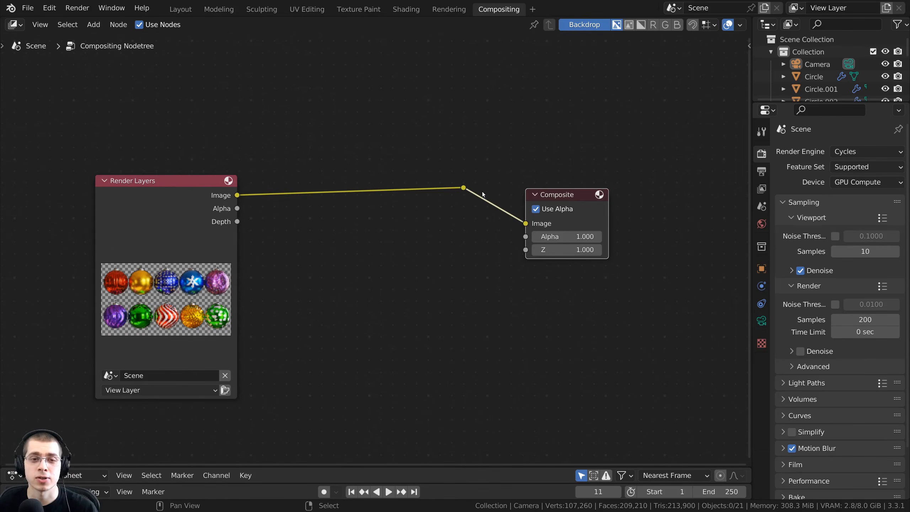
Step: Connect a Viewer node to the reroute point, place it above the Composite node and shift the Render Layers node aside
ctrl+shift+click(463, 187)
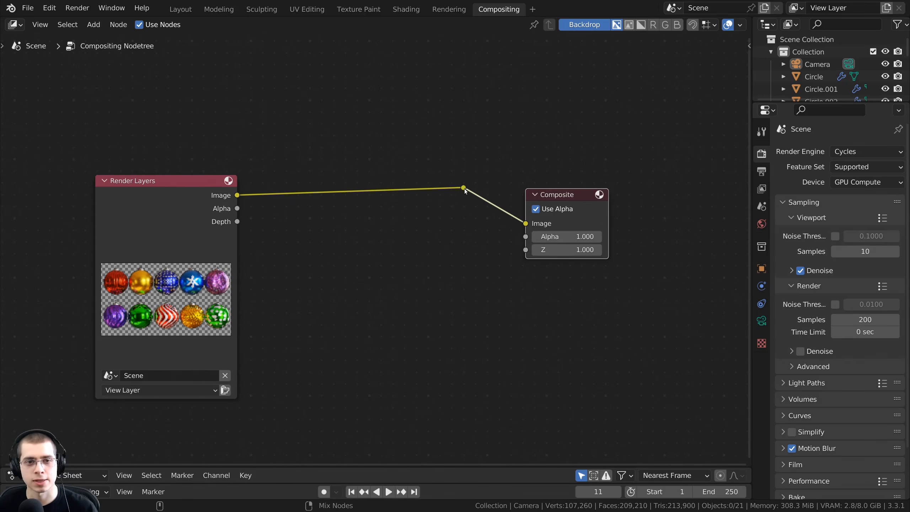
drag(537, 190, 556, 122)
mouse_move(181, 207)
mouse_down()
mouse_move(166, 193)
mouse_move(180, 208)
mouse_up()
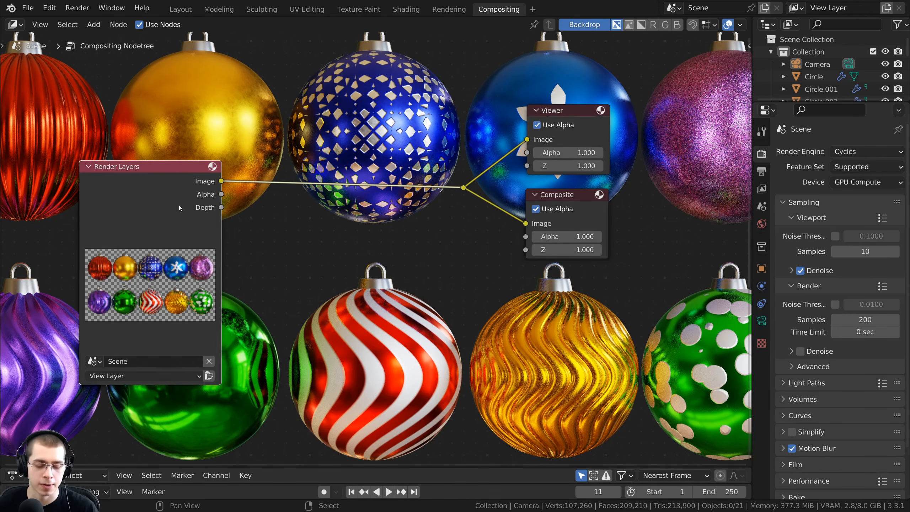
Step: Scale the compositor backdrop so that the whole ornament render fits inside the node editor
key(v)
key(v)
key(v)
key(v)
key(v)
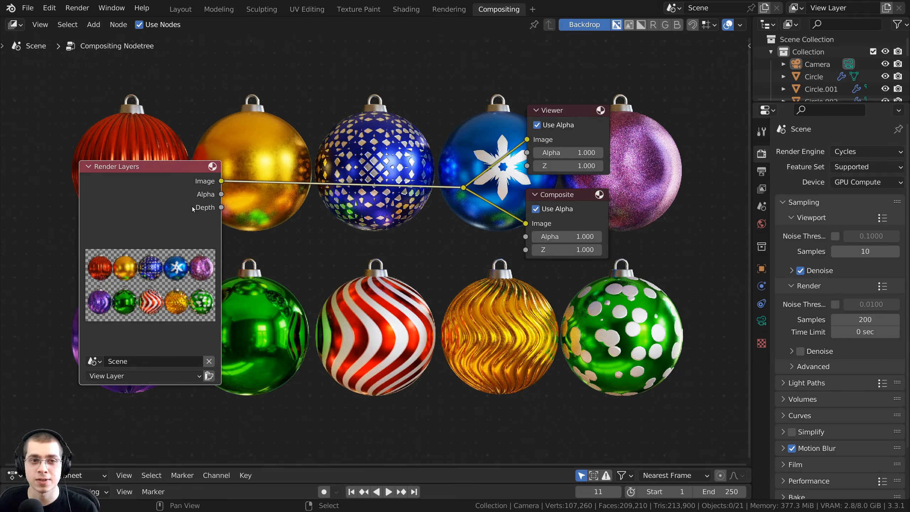
key(alt+v)
key(alt+v)
key(alt+v)
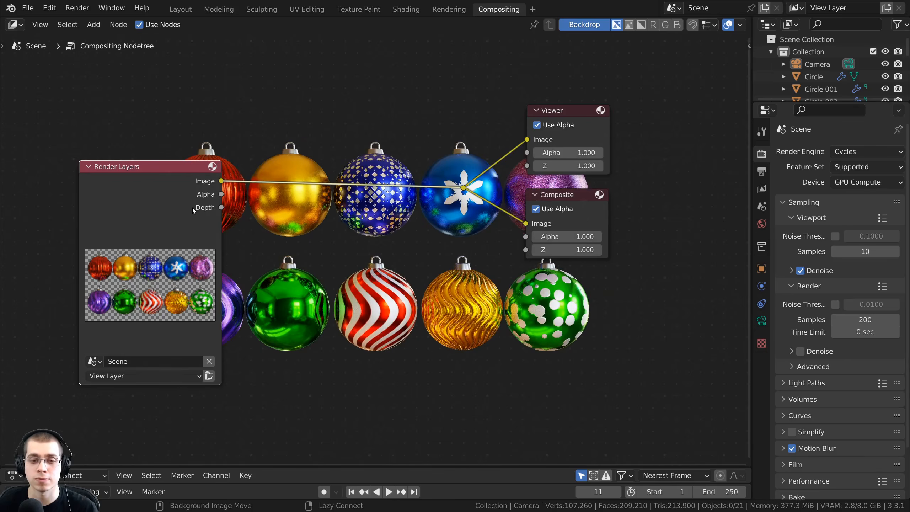
Step: Shift the node layout lower over the backdrop and move the Render Layers node farther from the reroute point
middle_drag(199, 206, 248, 284)
drag(236, 289, 191, 298)
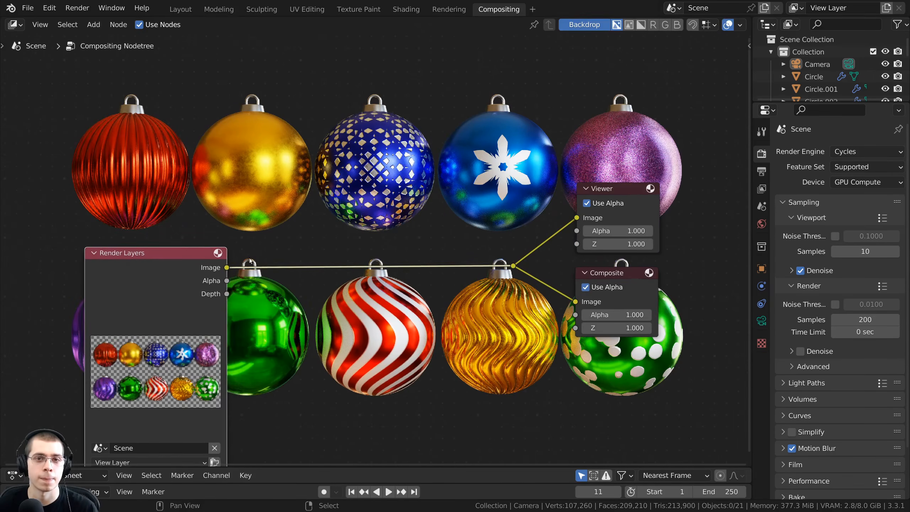
middle_drag(191, 298, 199, 326)
middle_drag(270, 218, 266, 217)
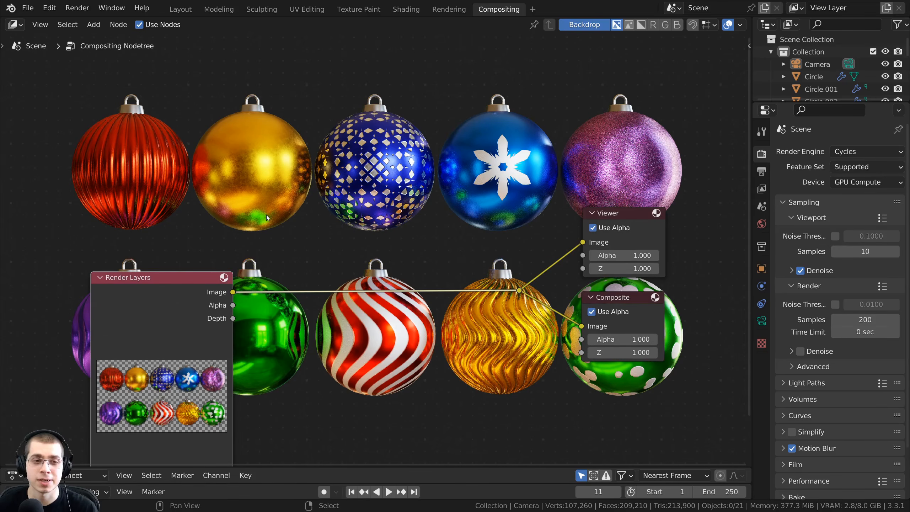
Step: Insert a Denoise node on the link after Render Layers, set its Prefilter to Fast and move it closer to Render Layers
key(shift+a)
click(267, 215)
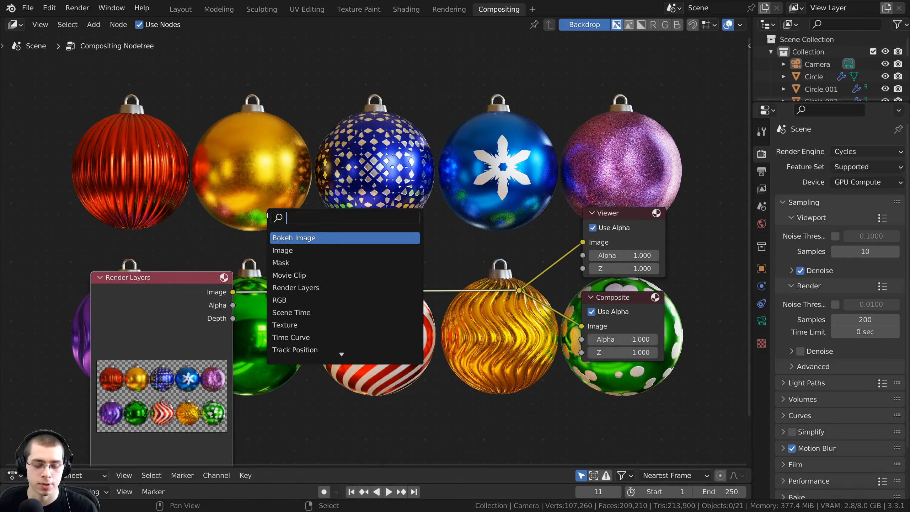
text(den)
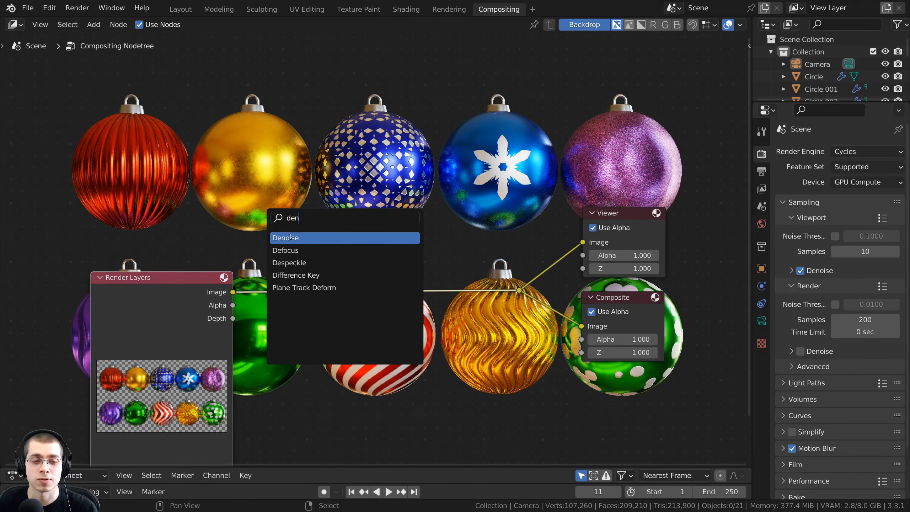
click(290, 237)
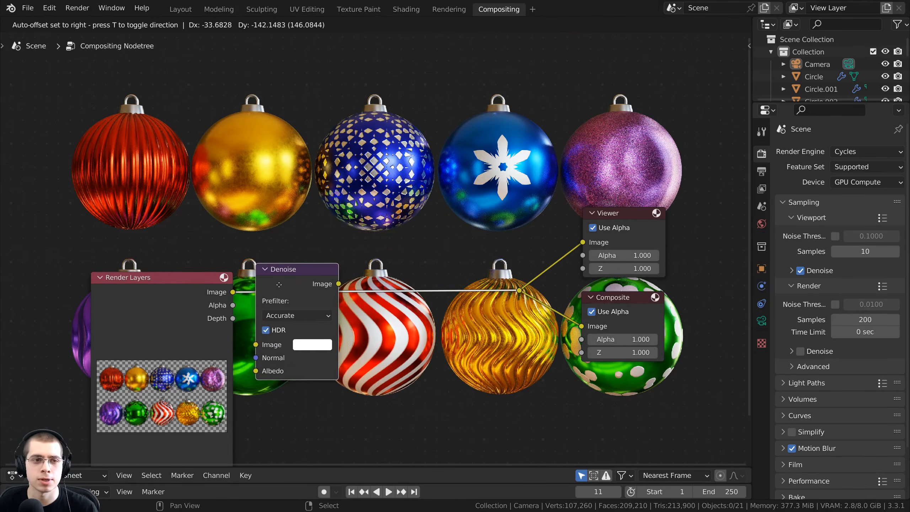
click(303, 284)
click(307, 315)
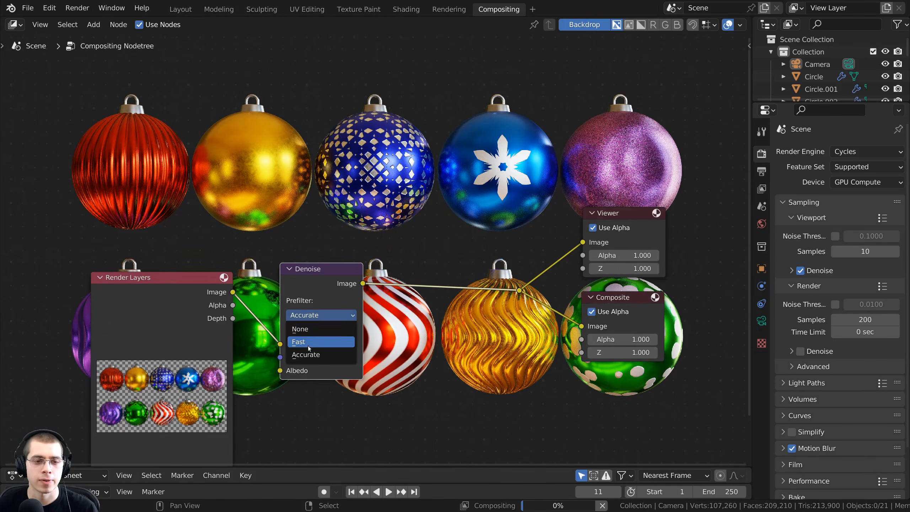
click(307, 340)
drag(322, 279, 301, 279)
middle_drag(364, 262, 357, 269)
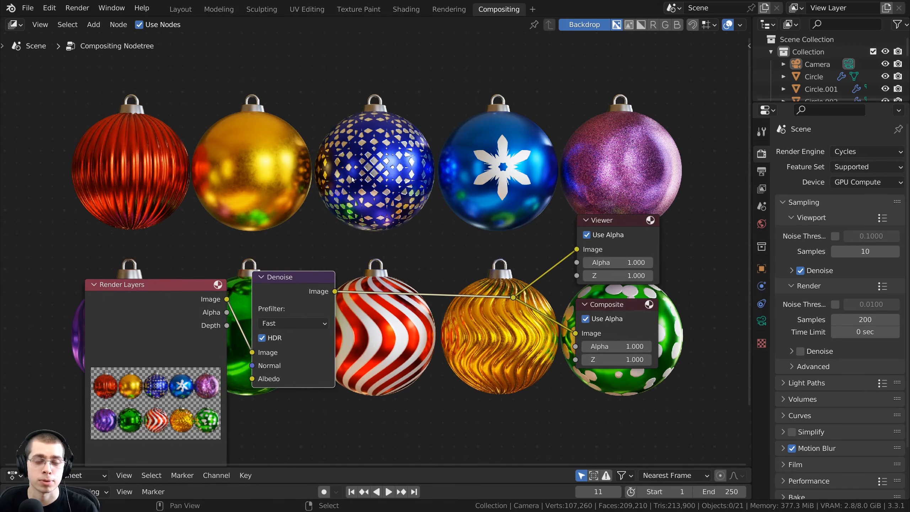
Step: Insert an Alpha Over node on the link between the Denoise node and the reroute point
key(shift+a)
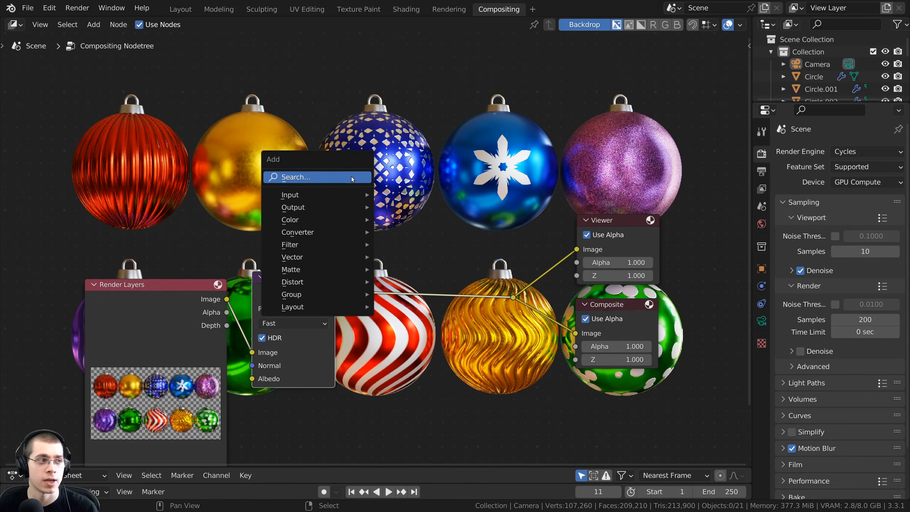
click(352, 177)
text(al)
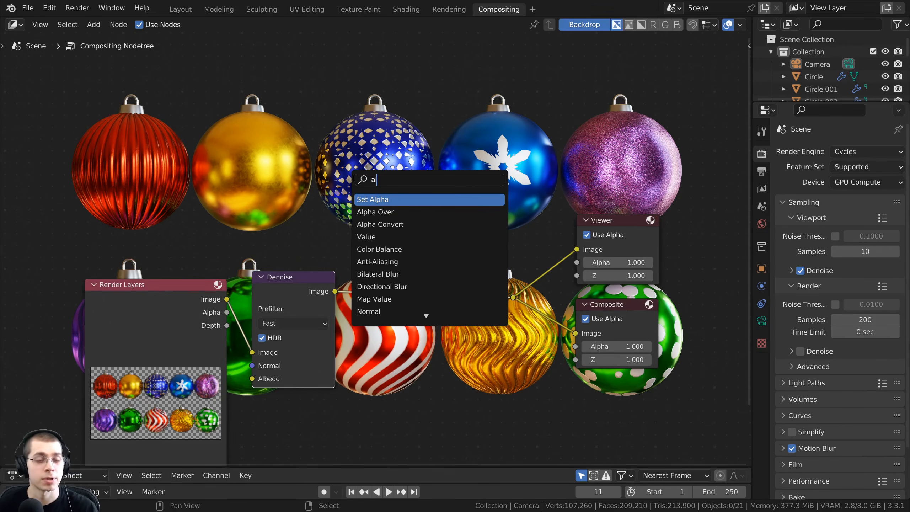
click(375, 212)
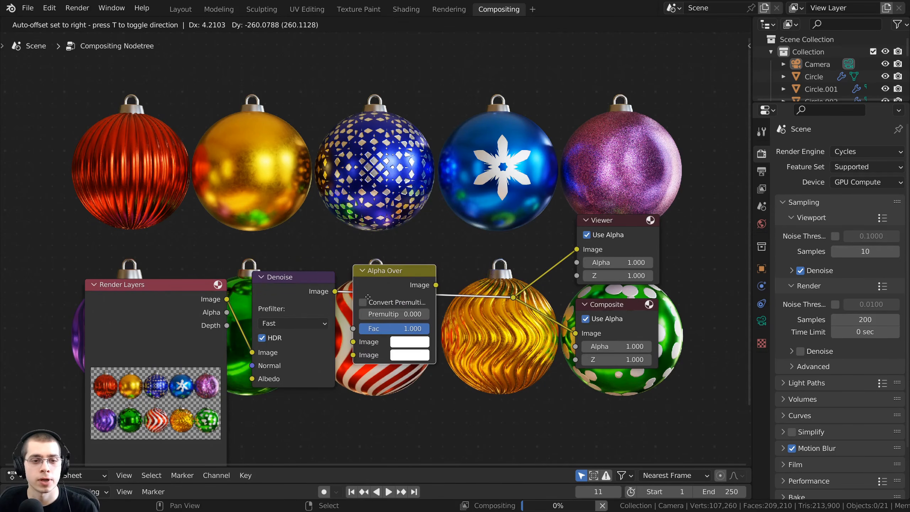
click(368, 297)
middle_drag(361, 272, 379, 228)
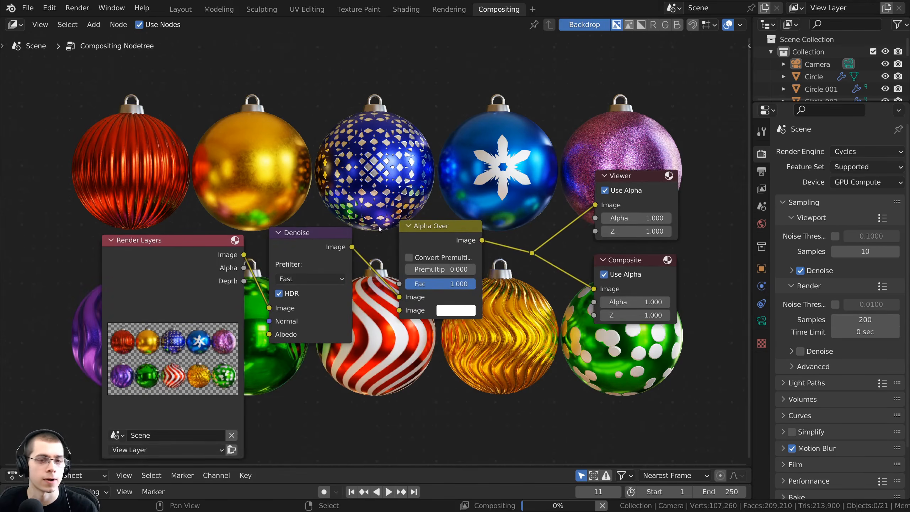
Step: Move the Denoise link to Alpha Over's second Image input, bring Alpha Over nearer to Denoise and set its first Image colour to black
scroll(379, 228, up, 1)
drag(400, 302, 401, 316)
drag(426, 229, 402, 228)
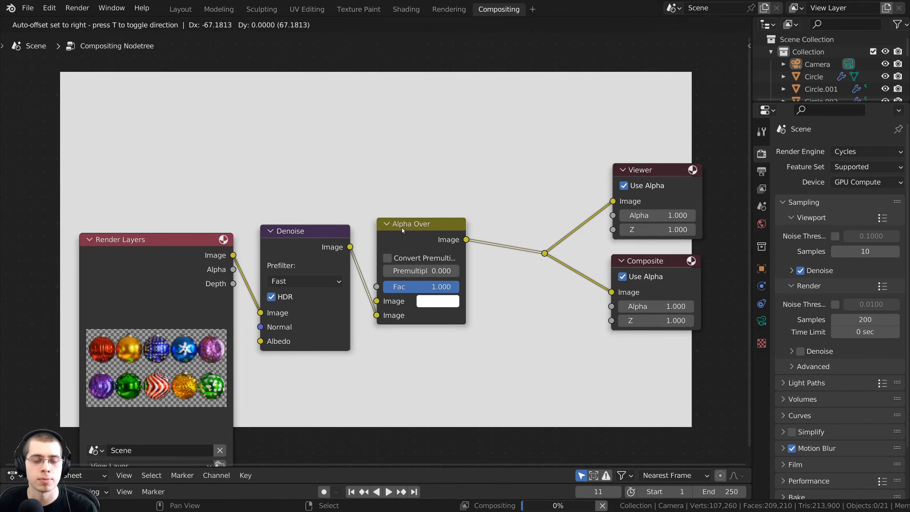
click(434, 301)
drag(527, 136, 527, 215)
Step: Shift the reroute point, Viewer and Composite nodes together farther away from the Alpha Over node
scroll(380, 293, down, 1)
middle_drag(381, 294, 320, 332)
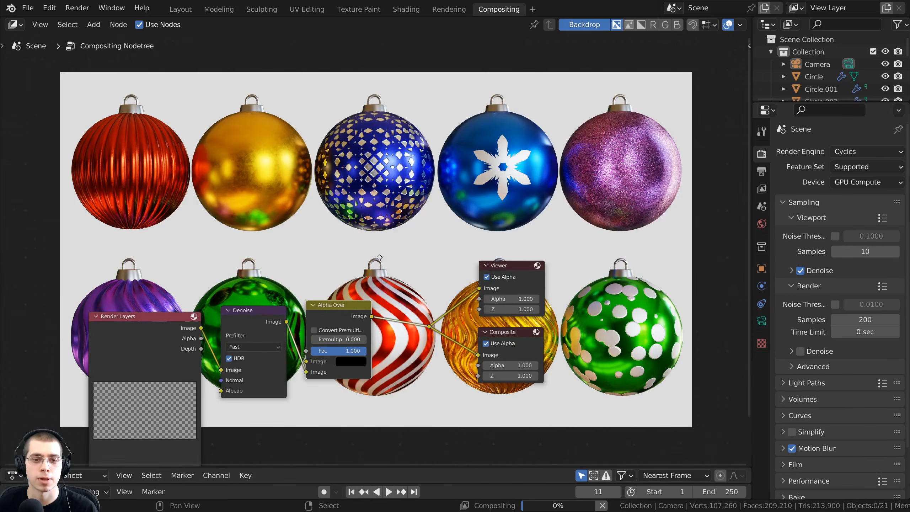
drag(415, 227, 561, 423)
drag(521, 268, 597, 265)
scroll(446, 268, up, 2)
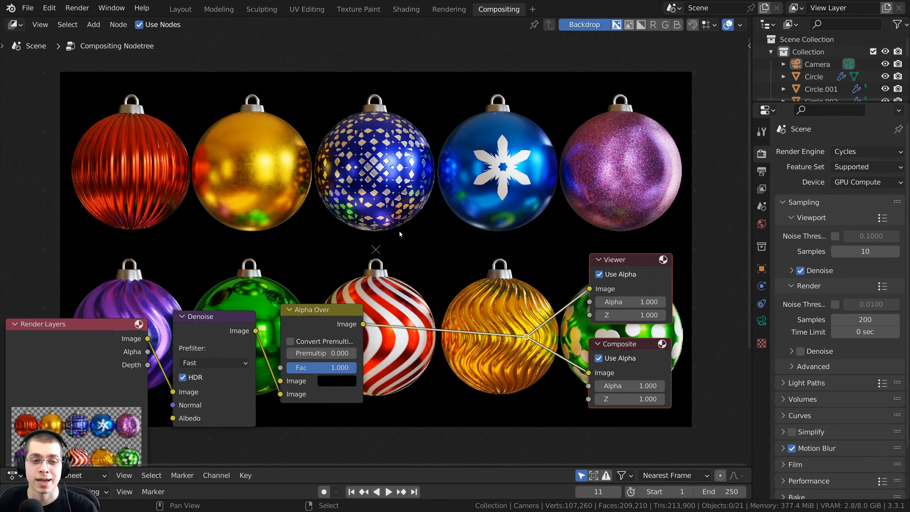
Step: Insert a Glare node on the link between the Alpha Over node and the reroute point
key(shift+a)
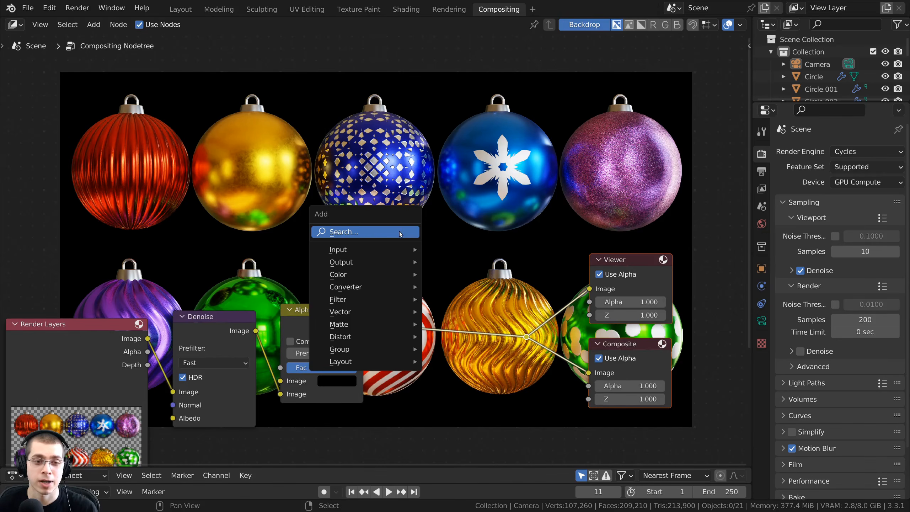
click(372, 231)
text(gla)
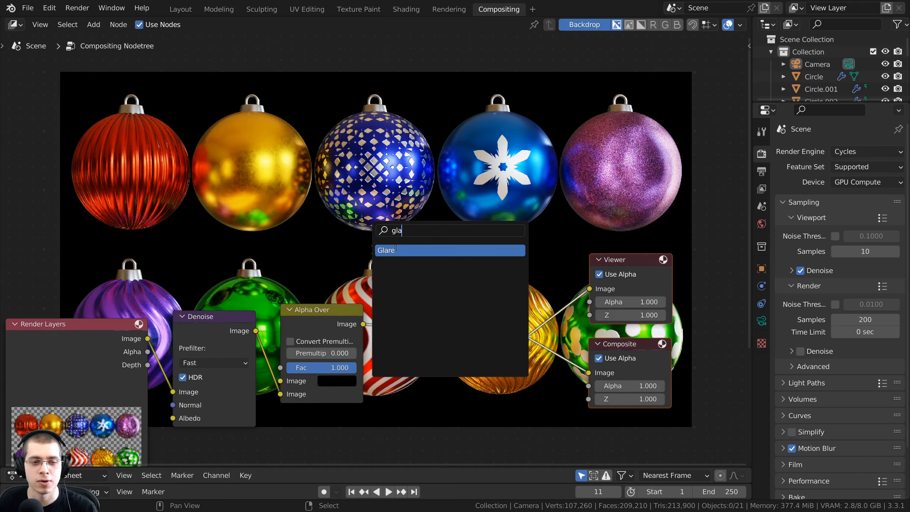
click(395, 250)
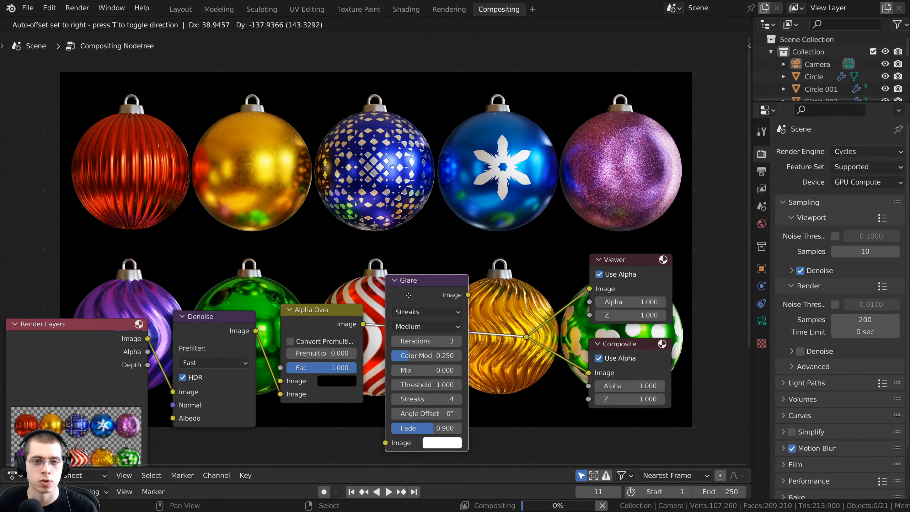
click(411, 298)
middle_drag(411, 298, 421, 237)
Step: Keep the Glare type at Streaks and move the Glare node lower, slightly farther from Alpha Over
click(453, 251)
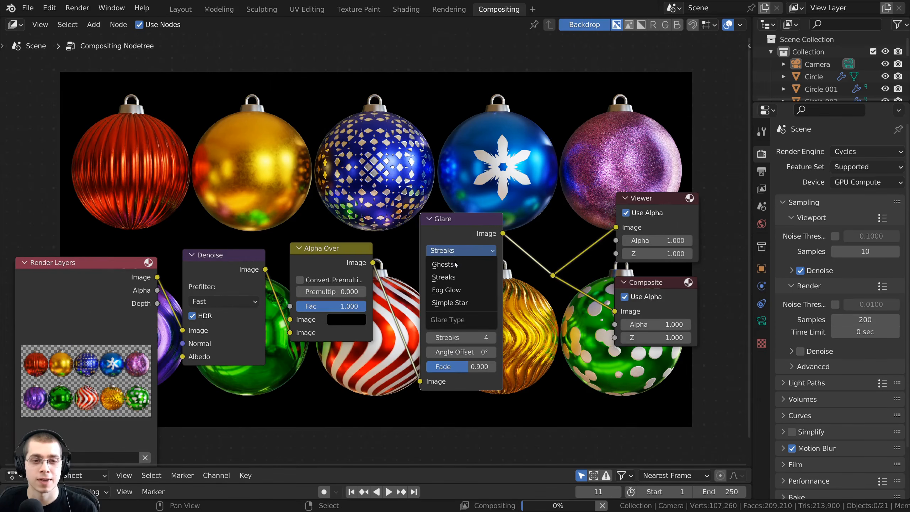
click(454, 289)
drag(461, 228, 467, 272)
middle_drag(426, 210, 427, 242)
scroll(427, 242, up, 1)
drag(462, 301, 469, 296)
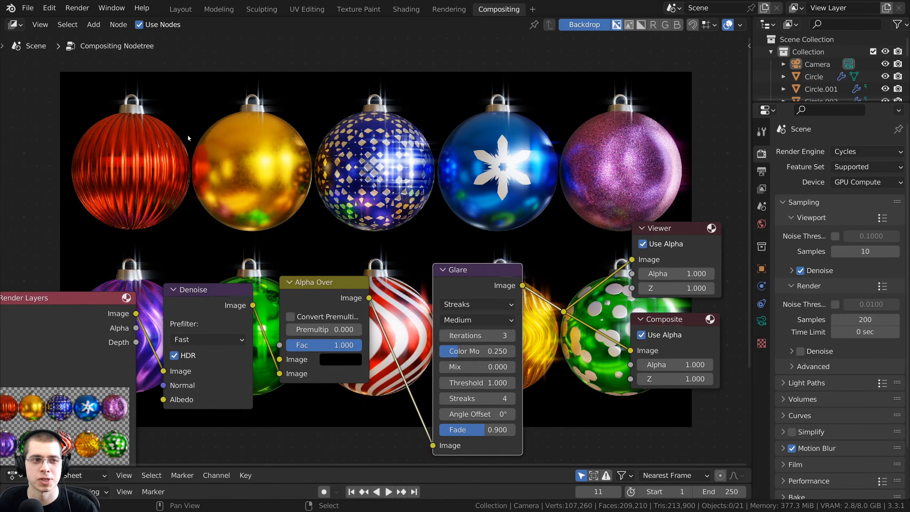
Step: Set the Glare node's type to Fog Glow
middle_drag(188, 138, 196, 220)
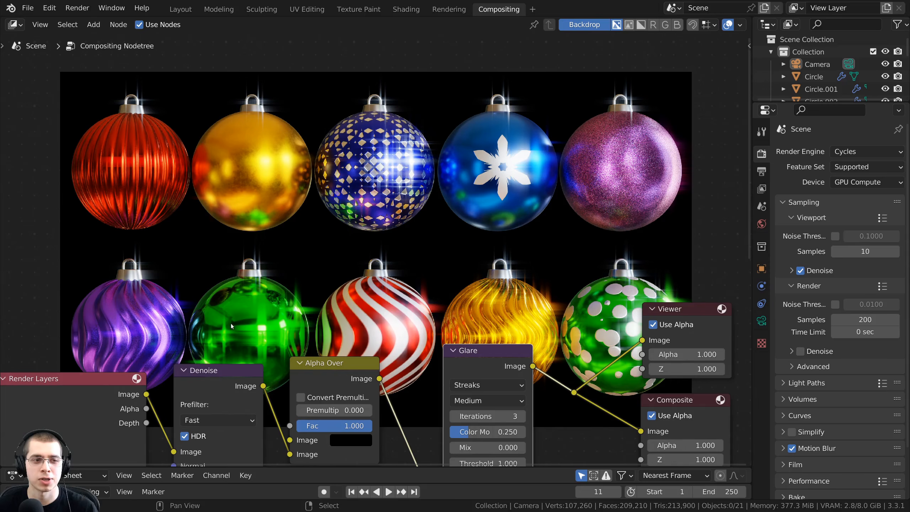
middle_drag(460, 327, 467, 281)
click(488, 340)
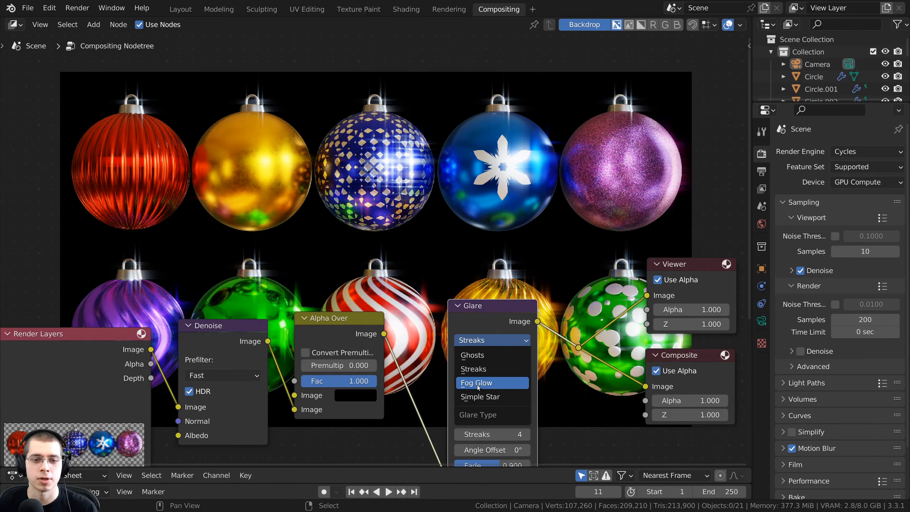
click(487, 380)
Step: Examine the fog glow effect on the ornaments in the backdrop and review the node chain
middle_drag(445, 245, 406, 332)
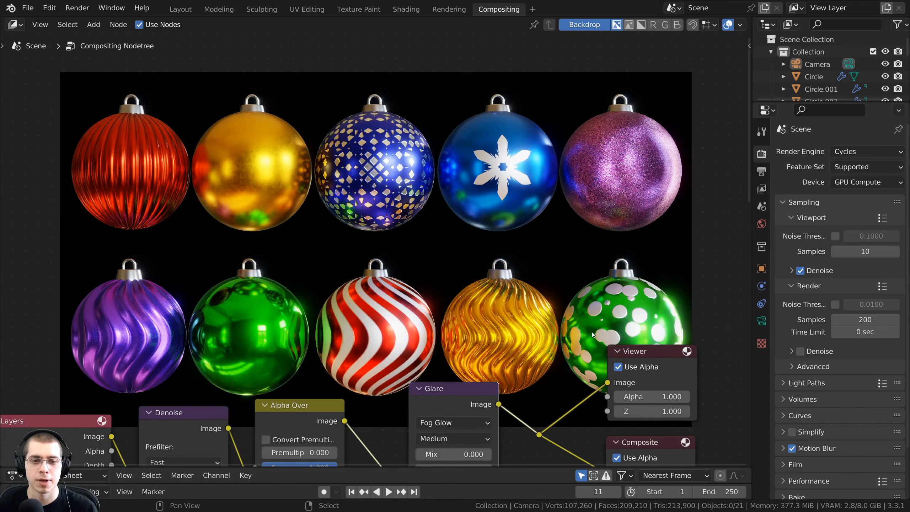
middle_drag(675, 305, 680, 349)
scroll(467, 319, down, 3)
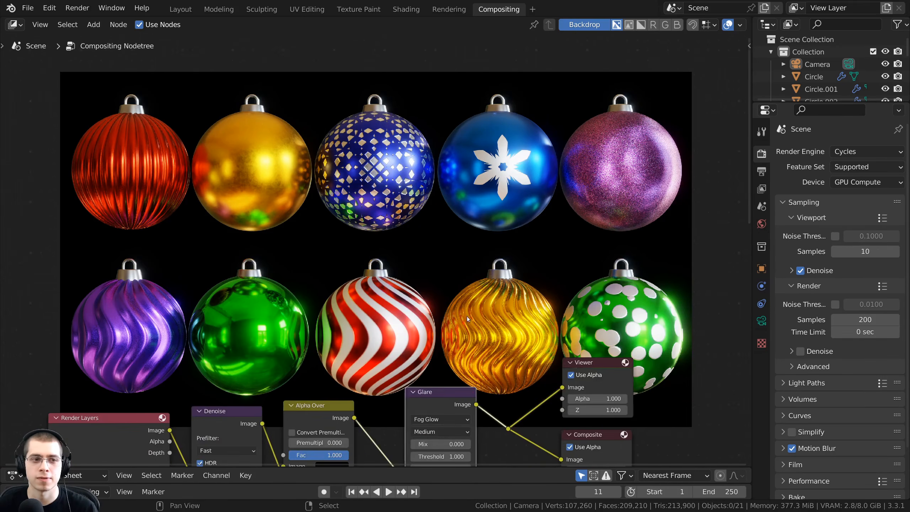
middle_drag(467, 319, 461, 201)
scroll(434, 292, up, 2)
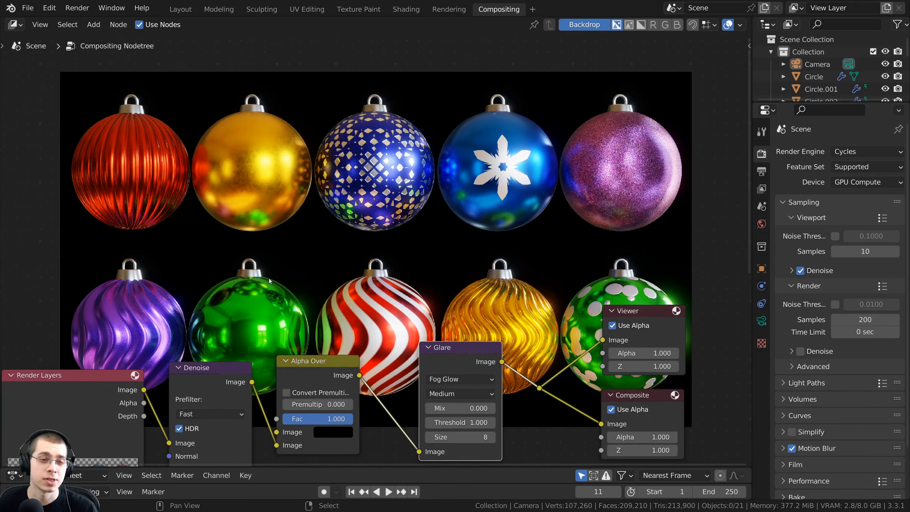
scroll(412, 291, down, 1)
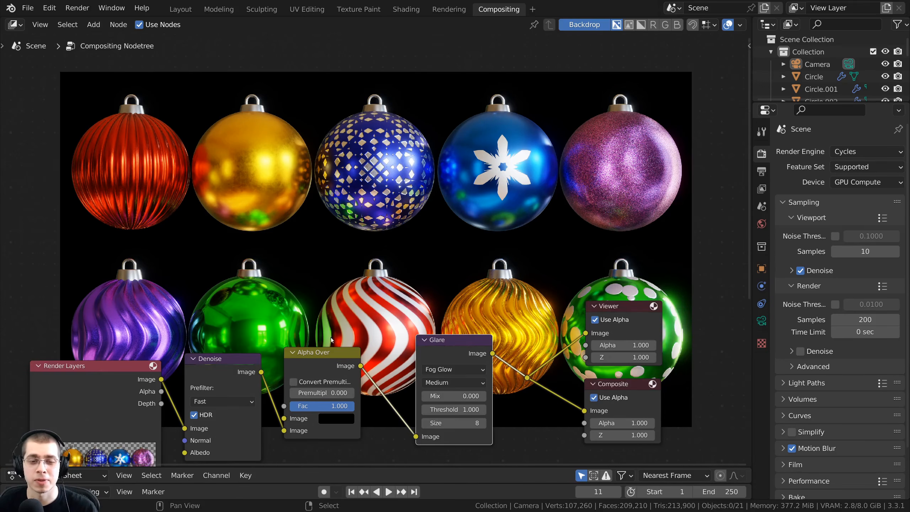
middle_drag(383, 308, 420, 283)
scroll(420, 284, up, 1)
scroll(359, 247, up, 1)
middle_drag(359, 247, 361, 268)
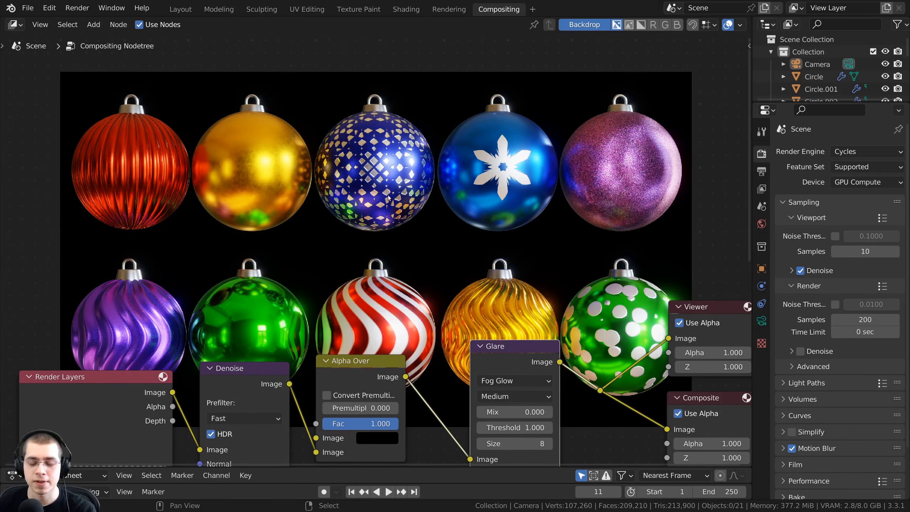
middle_drag(389, 198, 380, 204)
Step: Switch the compositor area to the Image Editor, fit the render in view and display the Viewer Node image
key(F11)
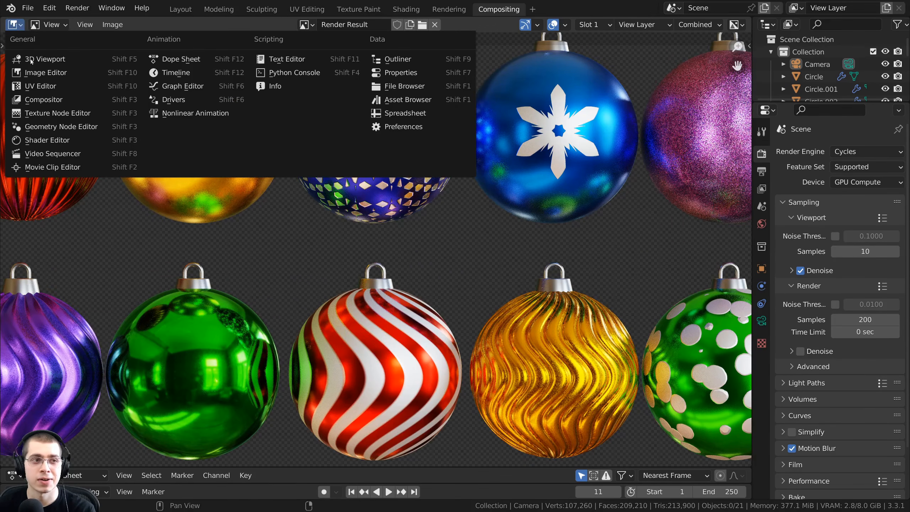
key(Home)
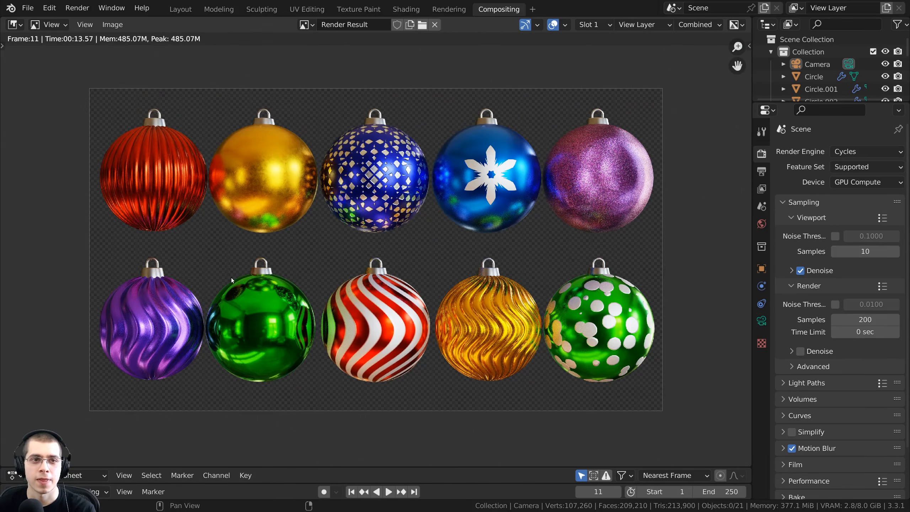
scroll(476, 242, up, 1)
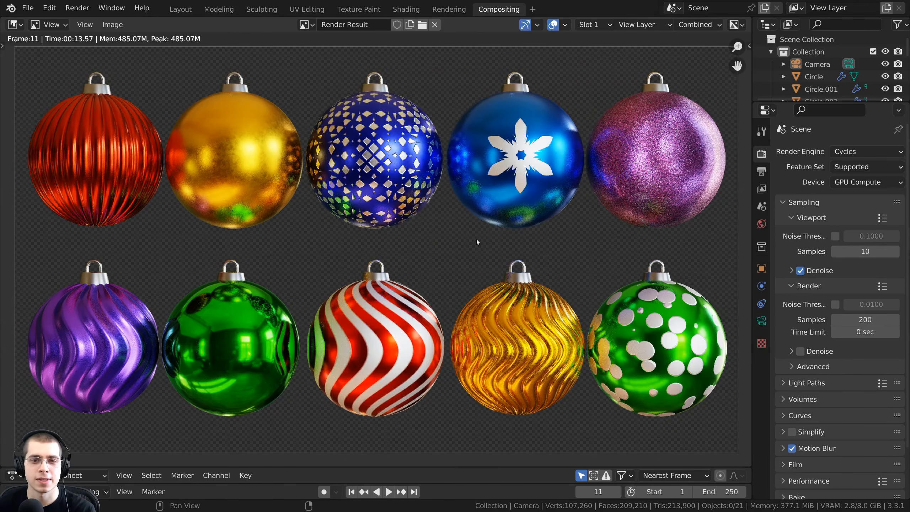
click(304, 24)
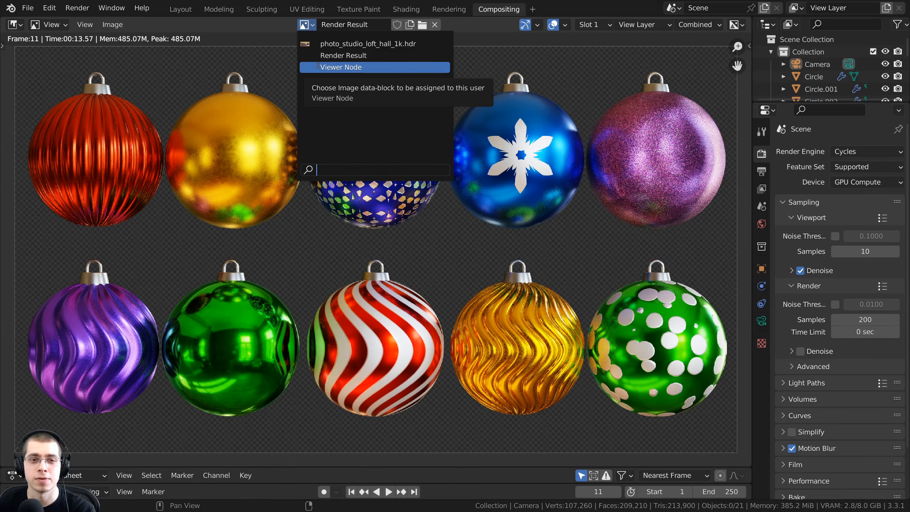
click(318, 66)
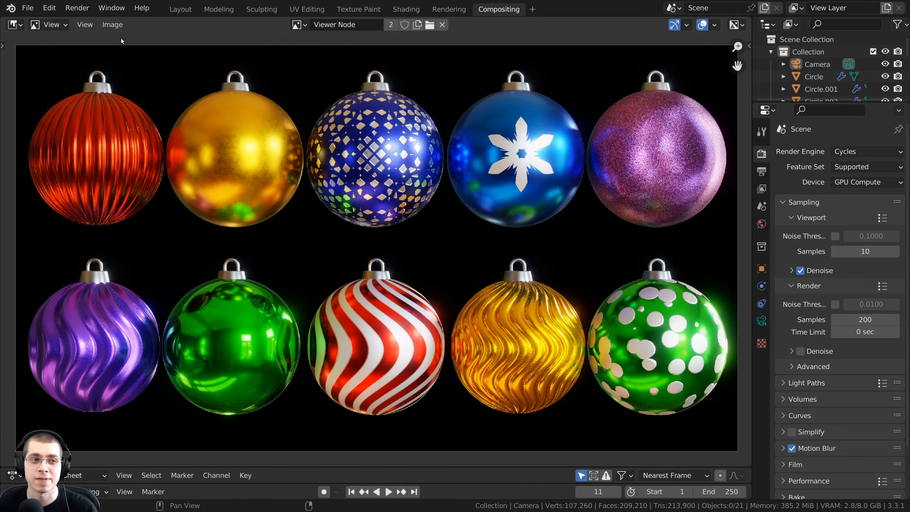
Step: Set up saving the Viewer Node image as Christmas Ornaments.png in PNG format
click(112, 25)
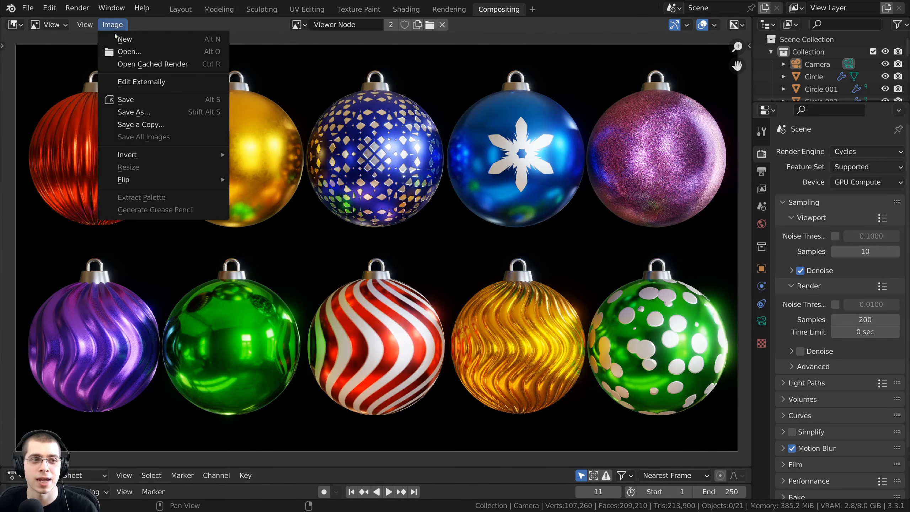
click(130, 113)
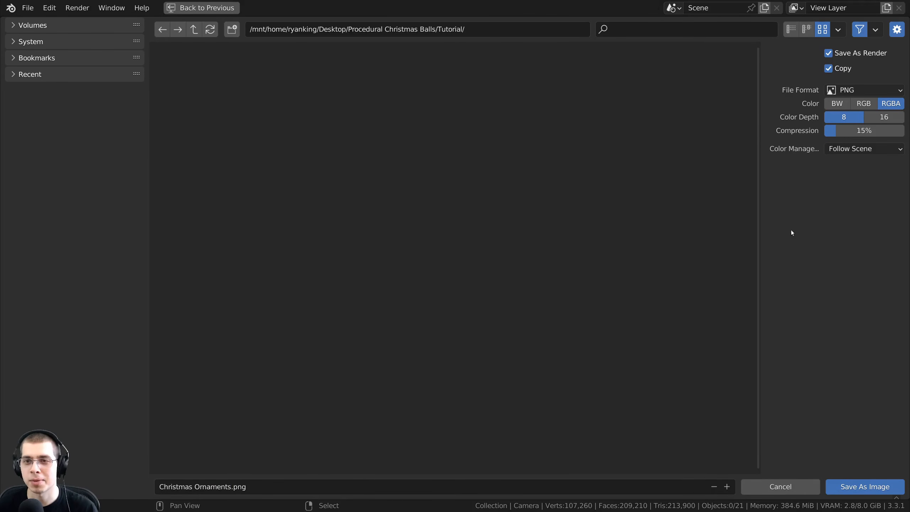
click(858, 90)
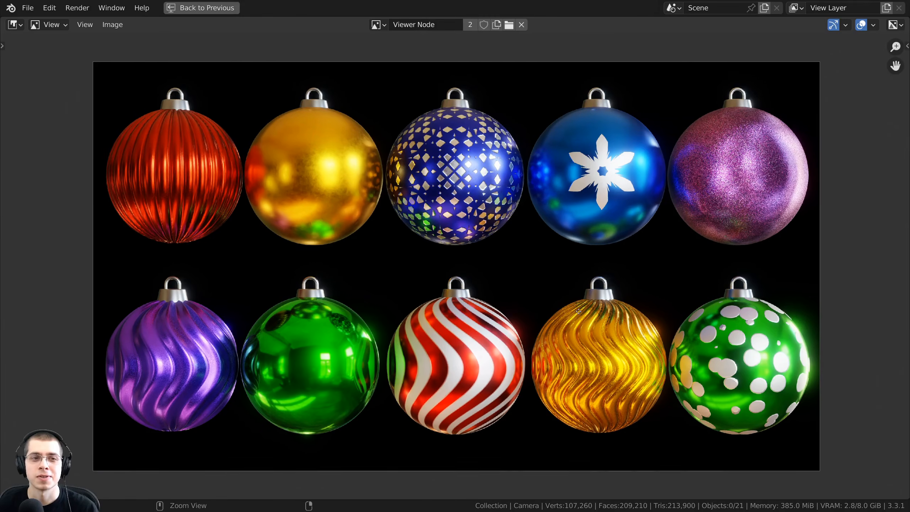
Step: Save the project file Christmas Ornaments.blend with the finished ornament image on display
ctrl+middle_drag(579, 311, 585, 307)
middle_drag(772, 271, 775, 270)
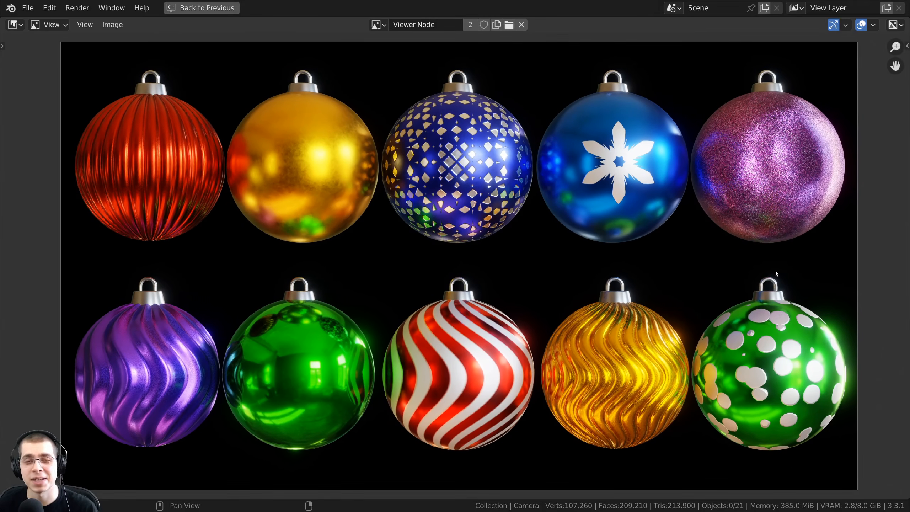
key(ctrl+s)
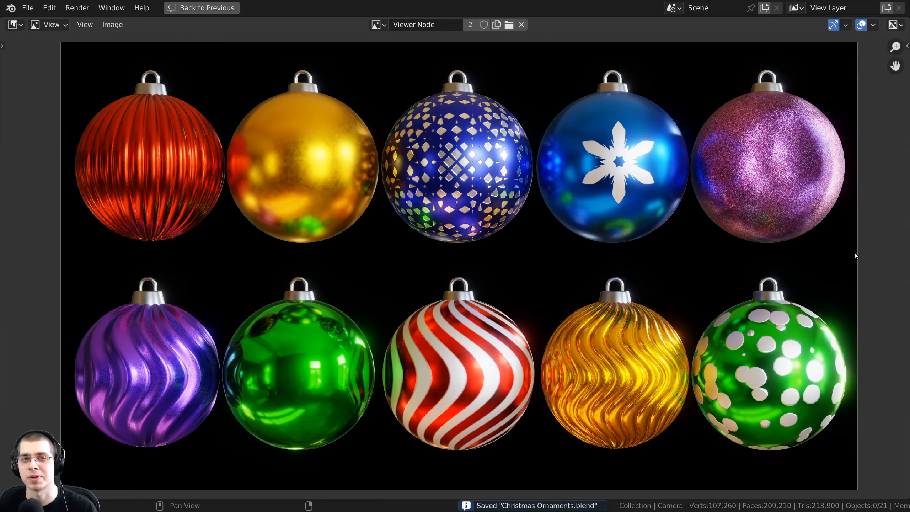